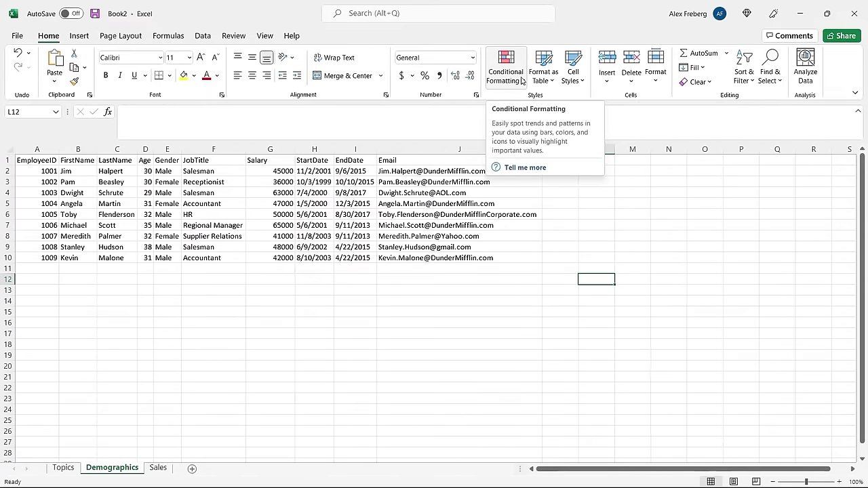
left_click(521, 80)
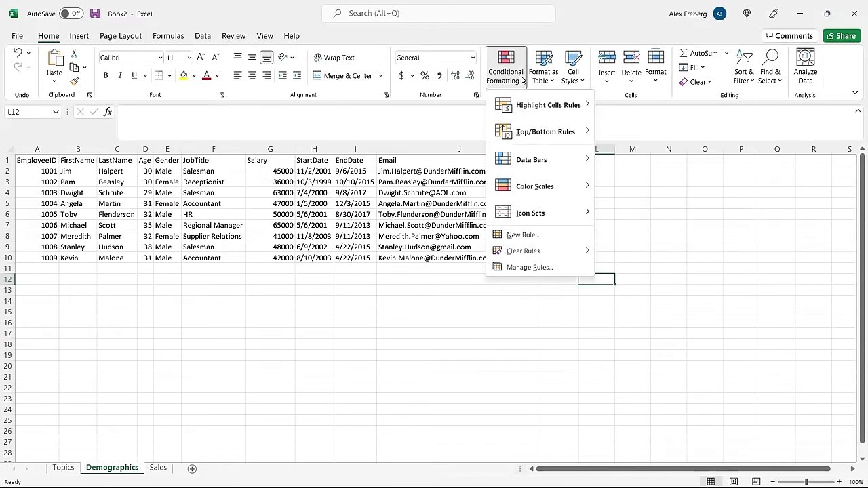
mouse_move(522, 99)
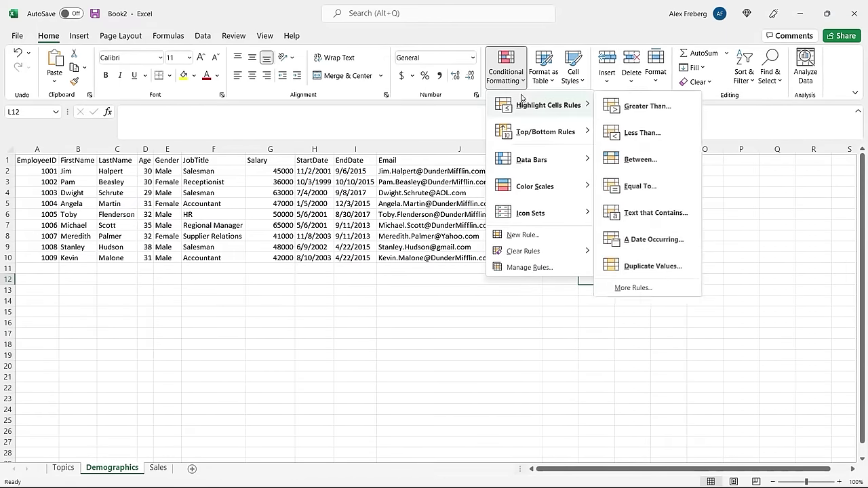
mouse_move(549, 132)
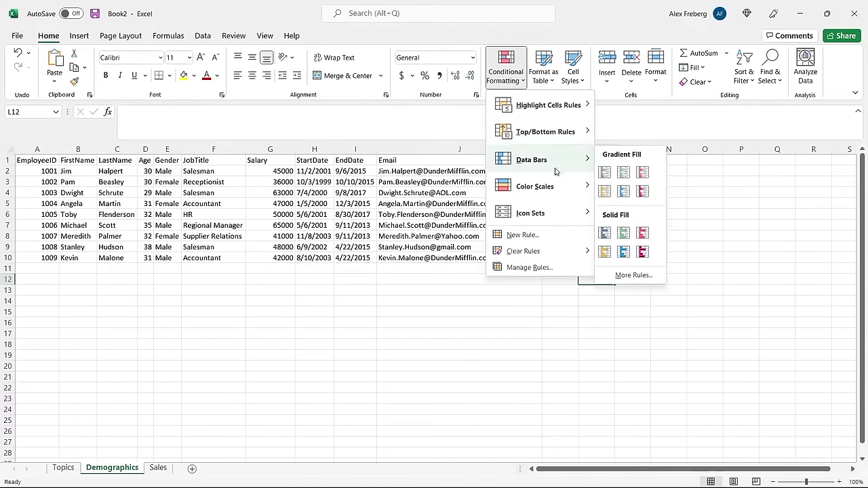
mouse_move(558, 187)
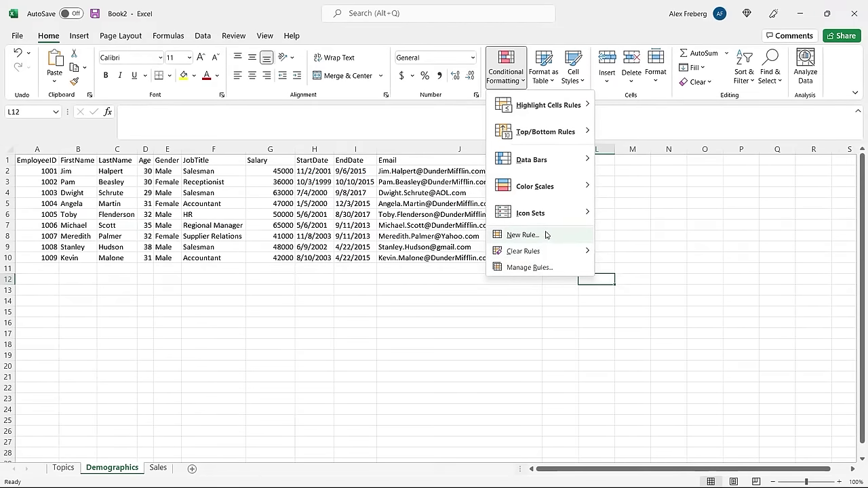
mouse_move(551, 218)
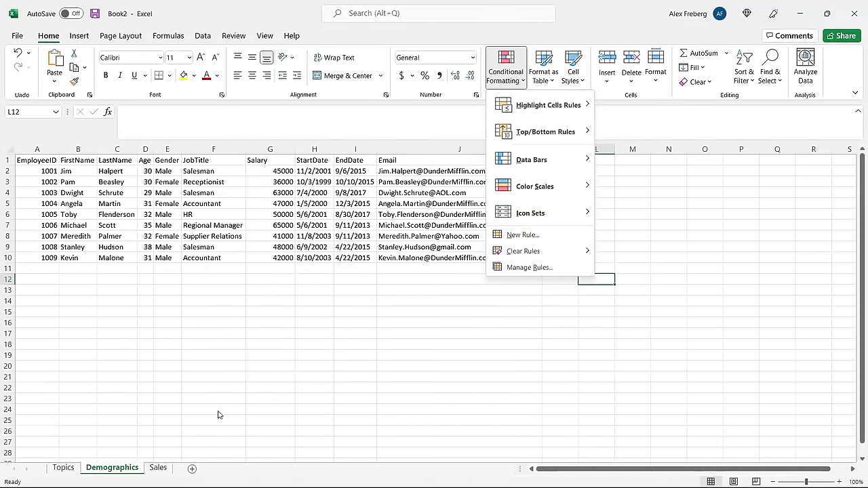
On the Sales sheet, apply the colored three-arrow directional icon set to the Paper row, A2:M2
left_click(163, 469)
left_click(161, 469)
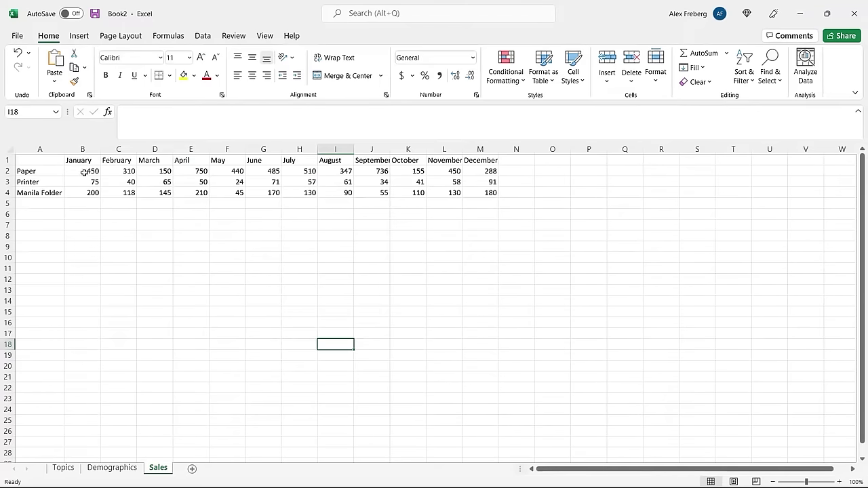
left_click_drag(26, 170, 479, 169)
left_click(506, 68)
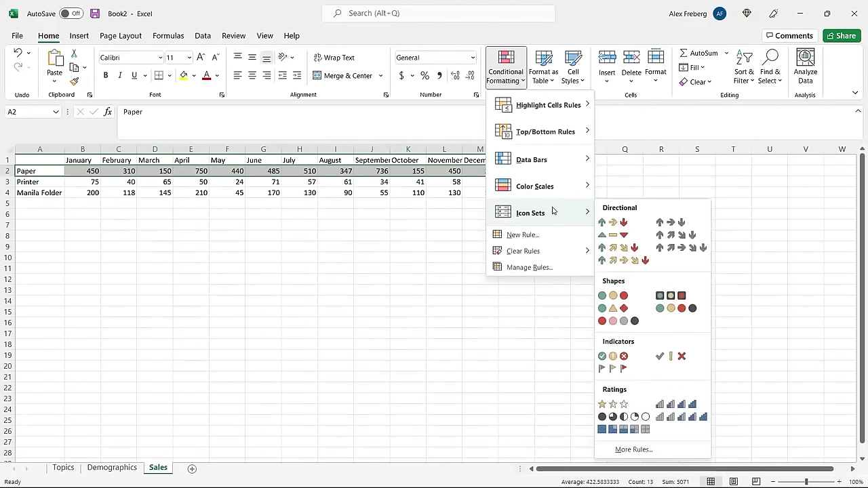
left_click(613, 222)
left_click(328, 215)
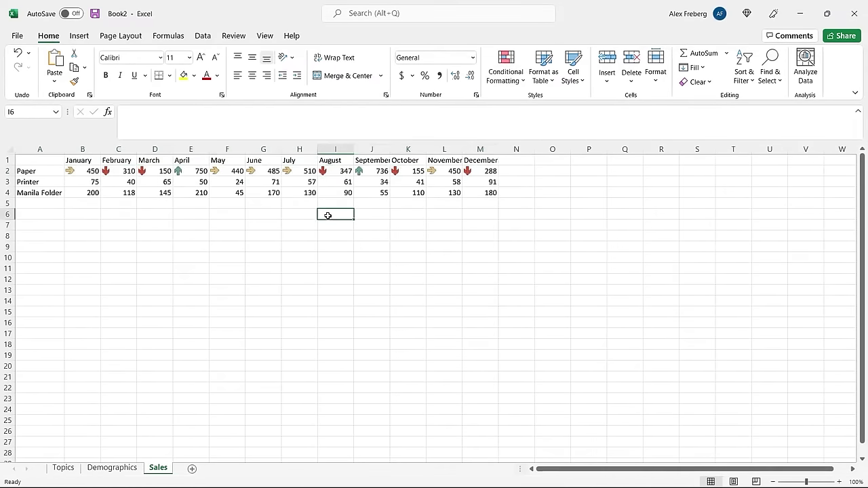
left_click(82, 171)
left_click(116, 171)
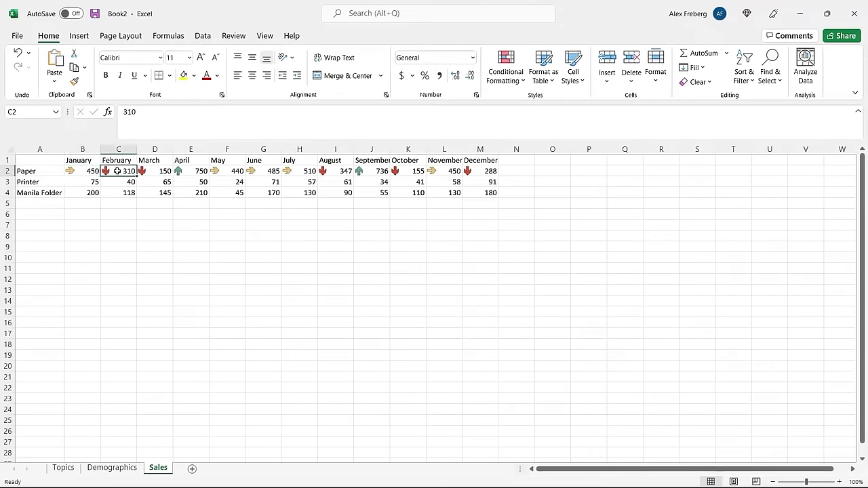
left_click(189, 171)
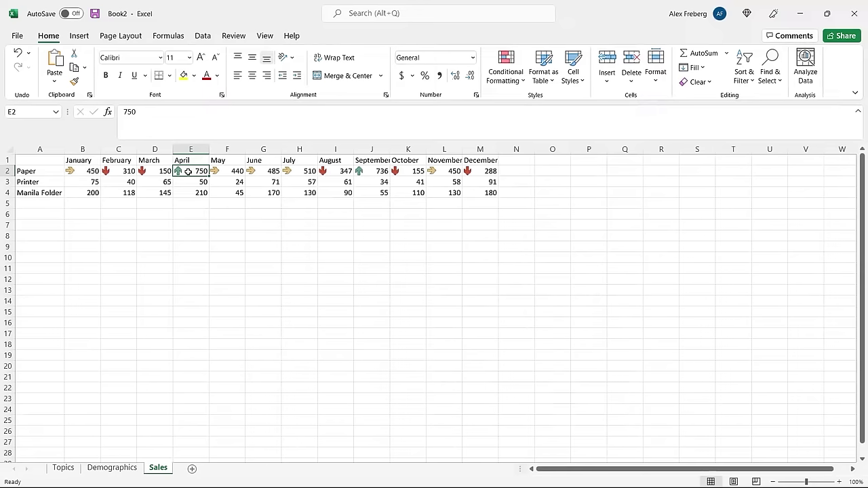
left_click(304, 232)
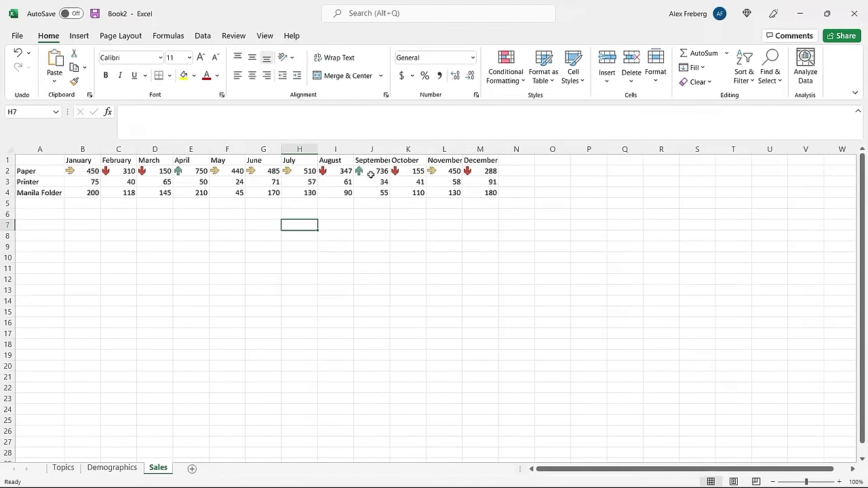
Try applying one colored three-arrow icon set across all three product rows, B2:M4, and undo it
left_click_drag(82, 170, 493, 193)
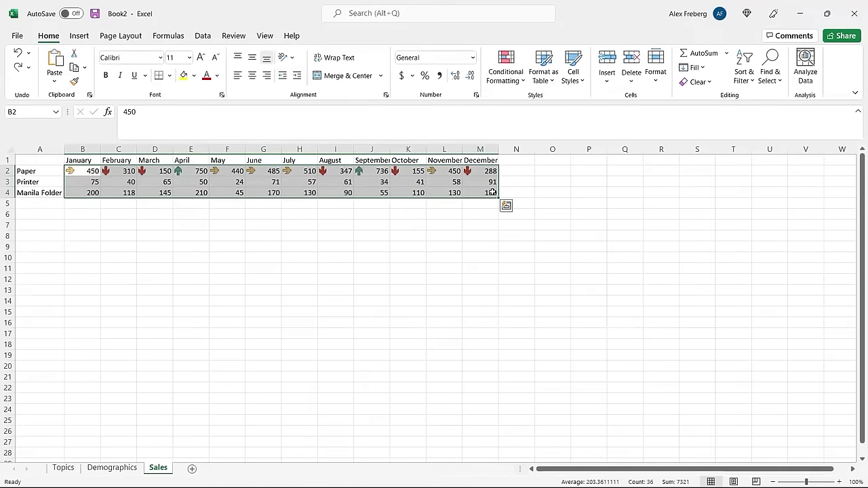
left_click(506, 74)
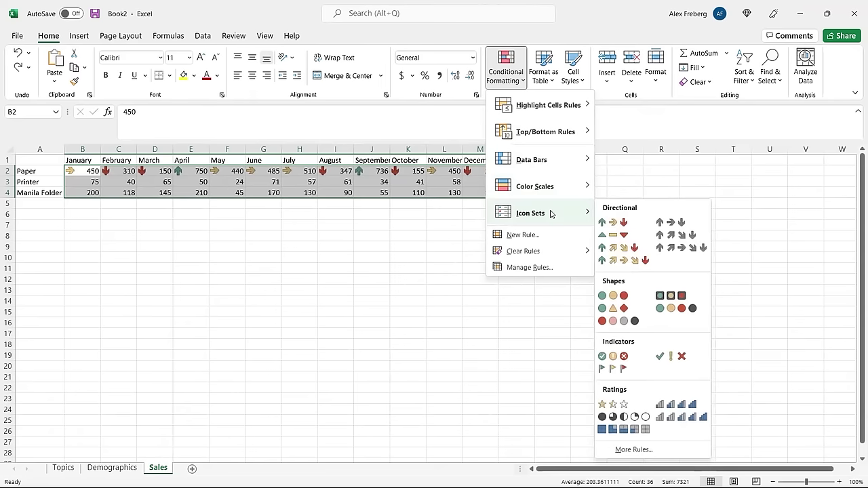
left_click(612, 221)
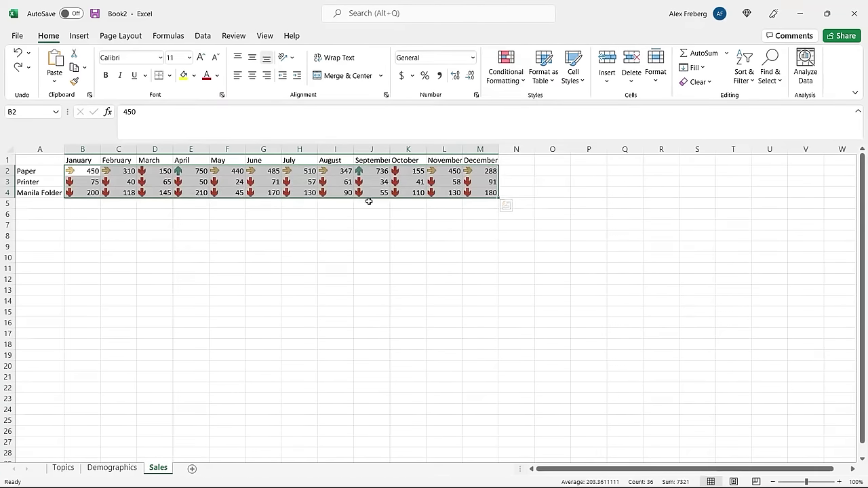
left_click(337, 225)
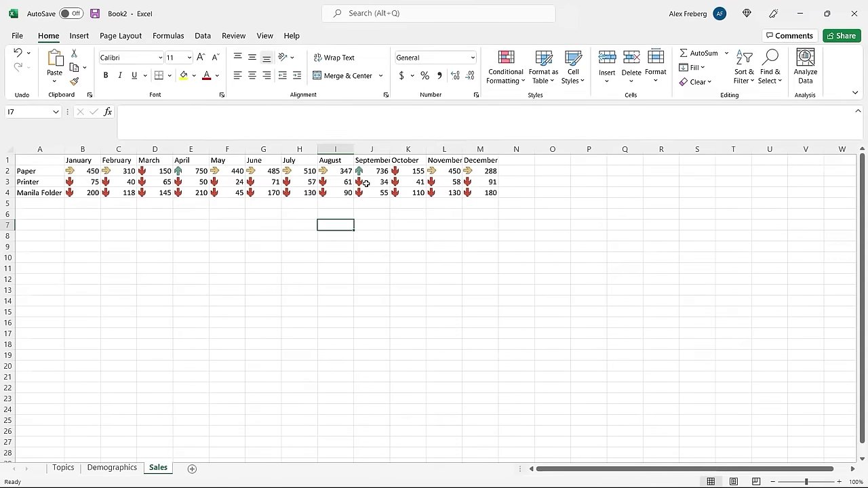
left_click(237, 181)
left_click(191, 179)
left_click(87, 174)
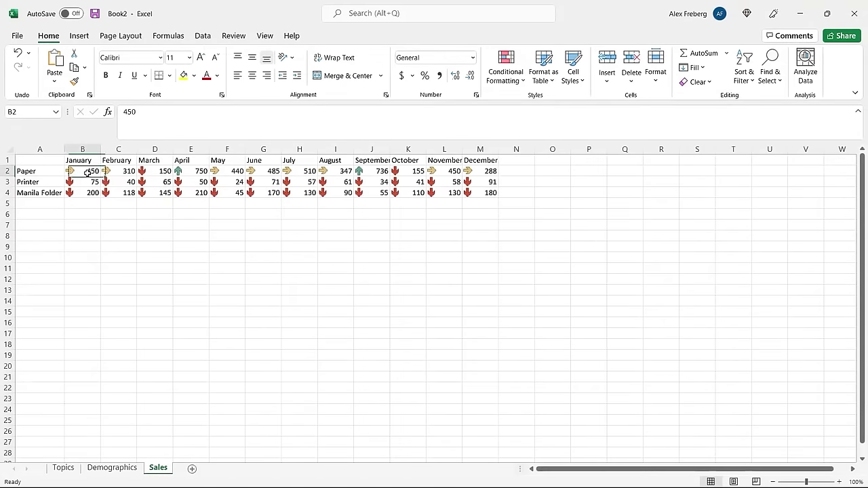
left_click(194, 172)
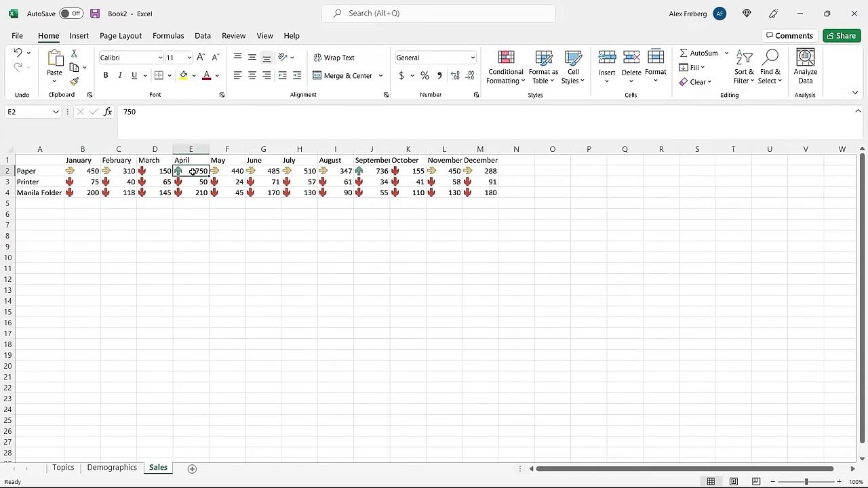
left_click(186, 180)
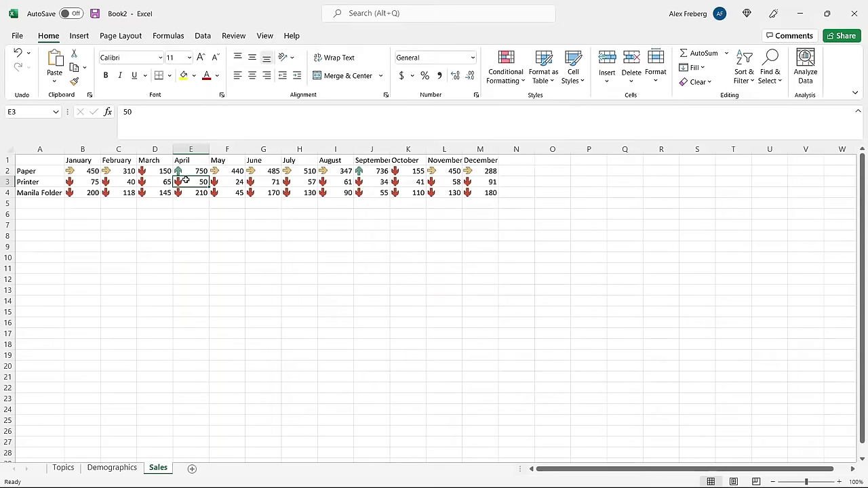
key("ctrl+z")
Apply a separate colored three-arrow directional icon set to the Printer row, B3:M3
left_click(78, 183)
left_click_drag(78, 183, 479, 184)
left_click(505, 67)
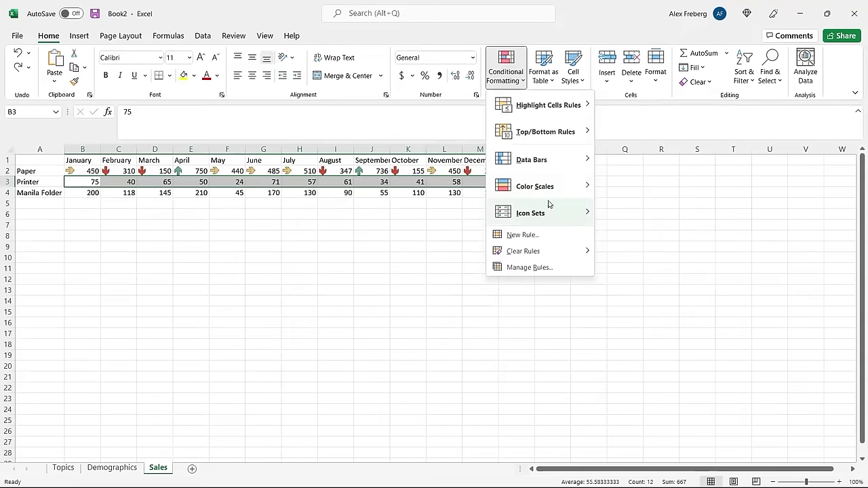
mouse_move(548, 211)
left_click(608, 218)
left_click(351, 239)
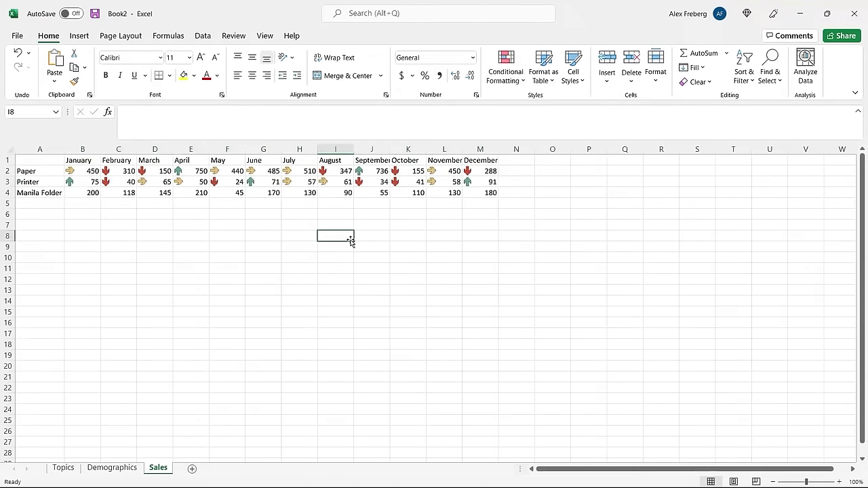
left_click(50, 177)
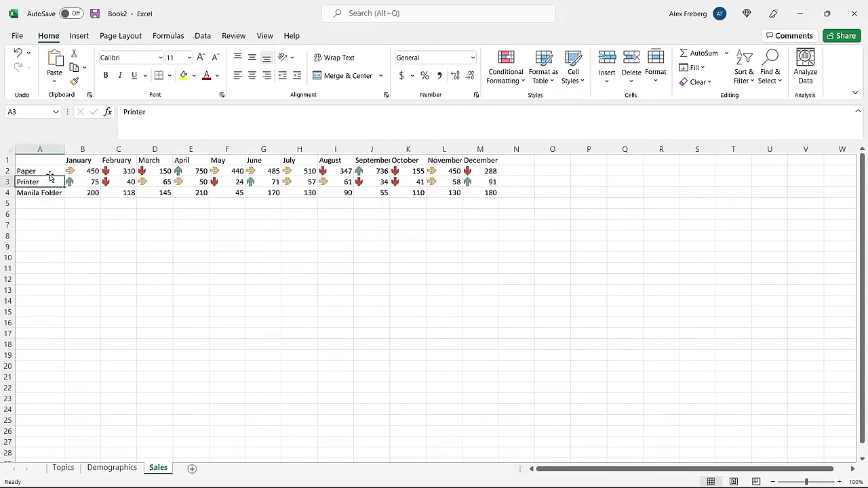
left_click_drag(88, 192, 478, 194)
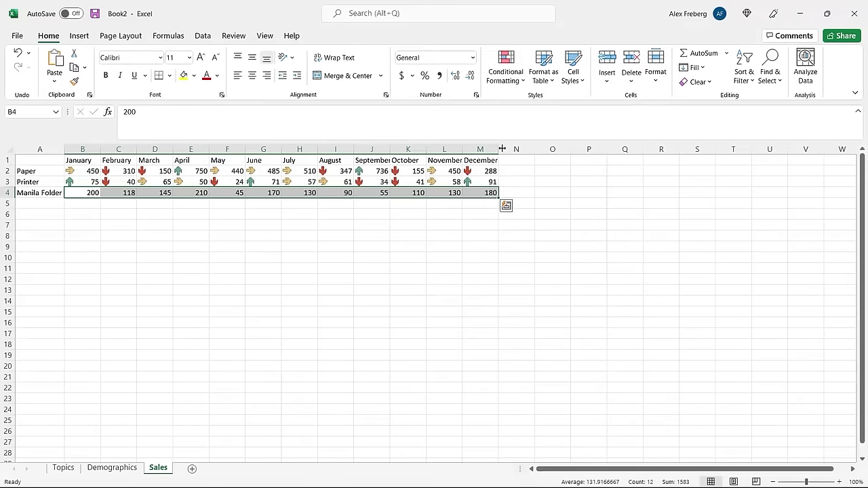
left_click(506, 67)
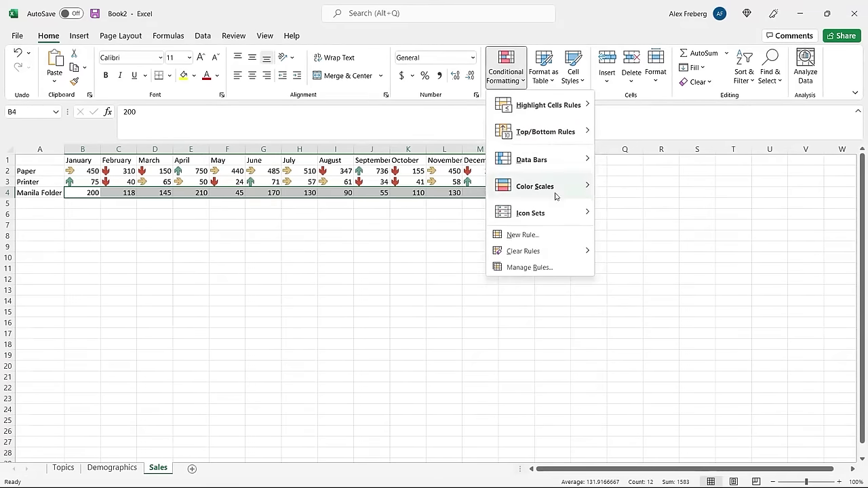
mouse_move(557, 213)
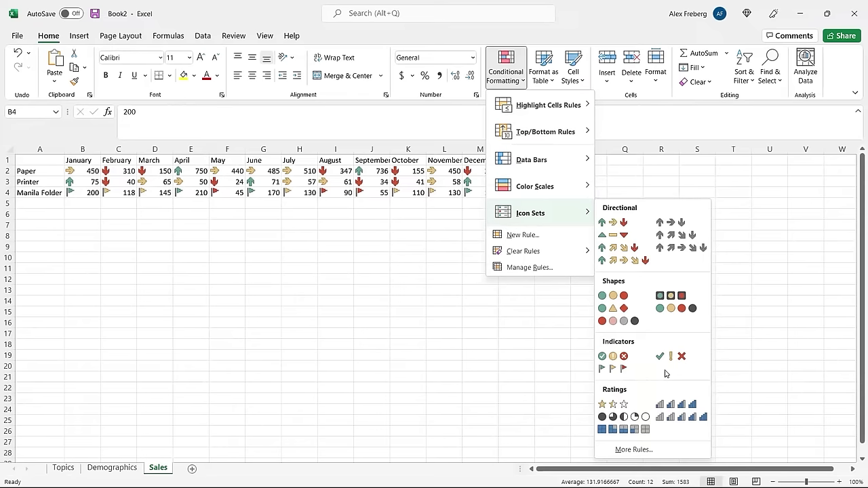
left_click(478, 387)
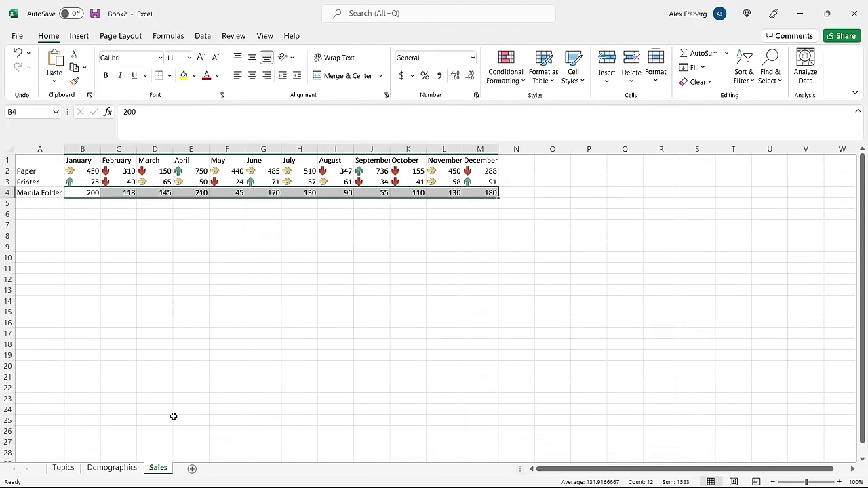
On the Demographics sheet, apply the Green - Yellow - Red Color Scale to the whole Salary column
left_click(115, 468)
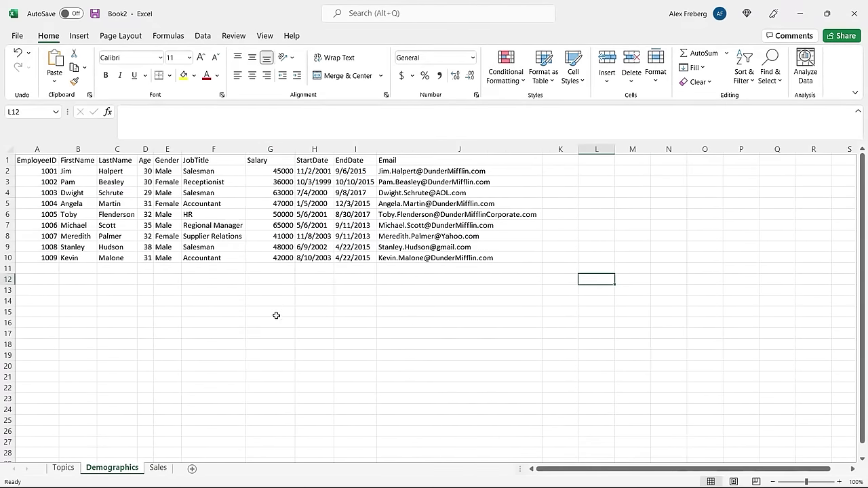
left_click(269, 149)
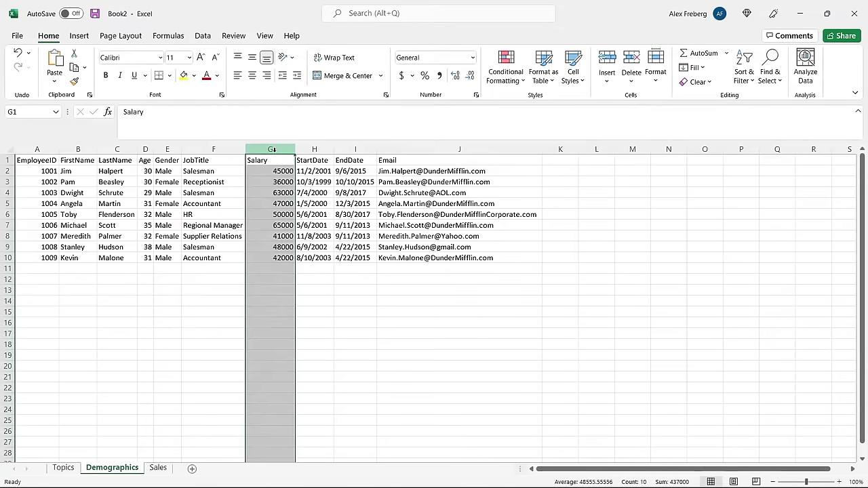
left_click(505, 68)
mouse_move(562, 188)
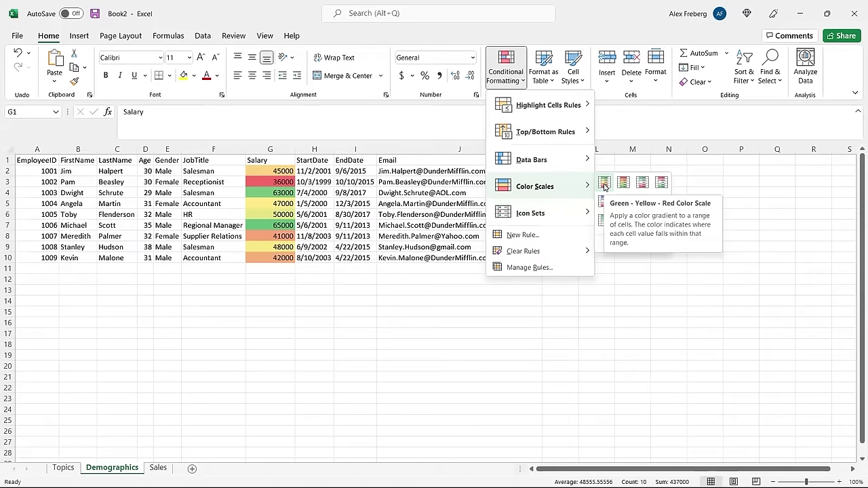
left_click(604, 184)
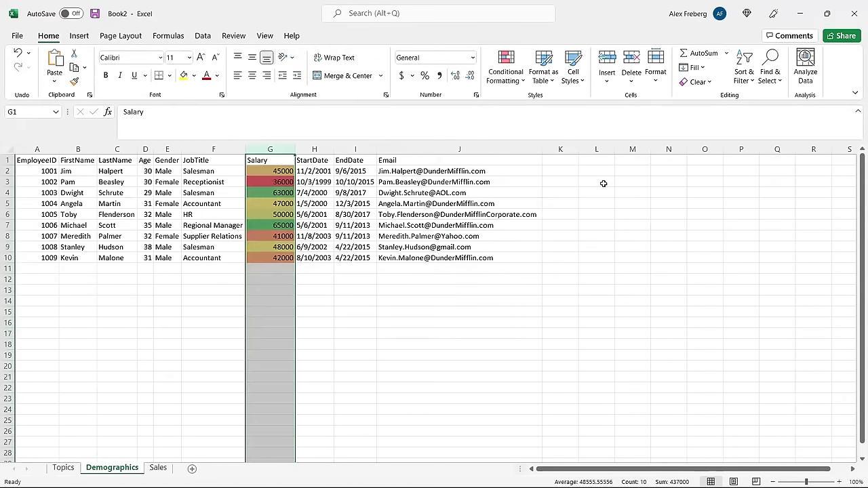
left_click(280, 190)
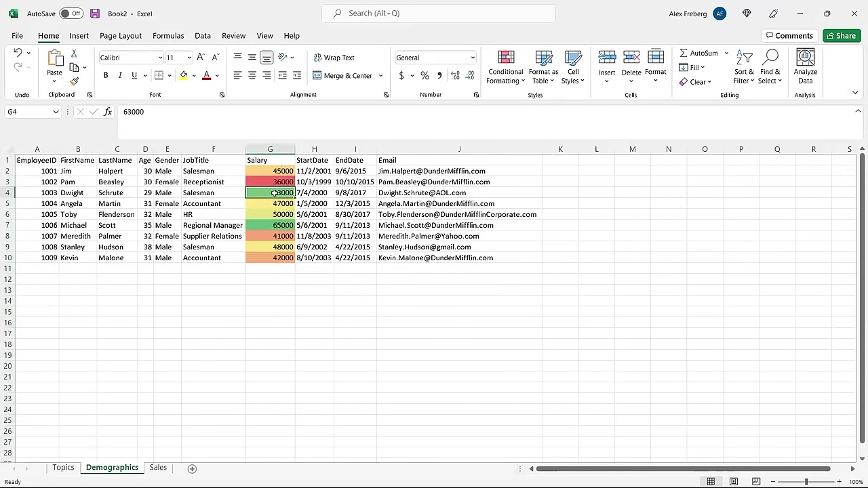
left_click(274, 181)
Change the Salary column's color scale to blue-white-red, with blue for the highest salaries and red for the lowest
left_click(500, 80)
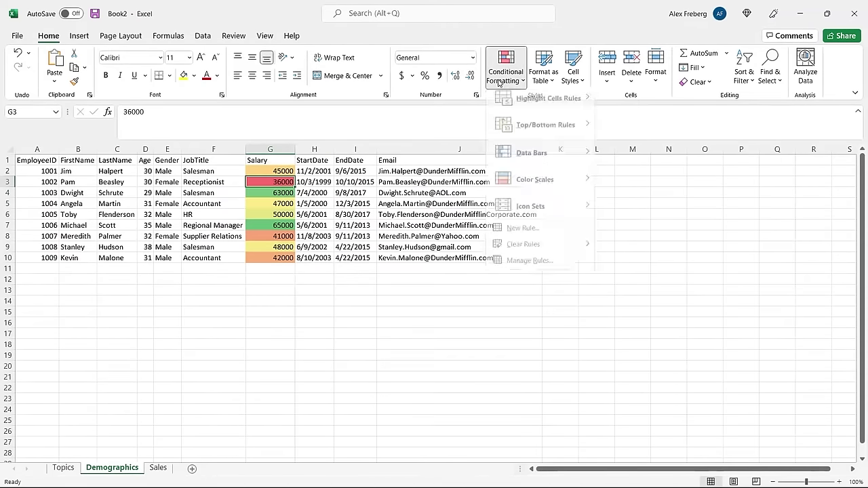
left_click(257, 157)
left_click(258, 150)
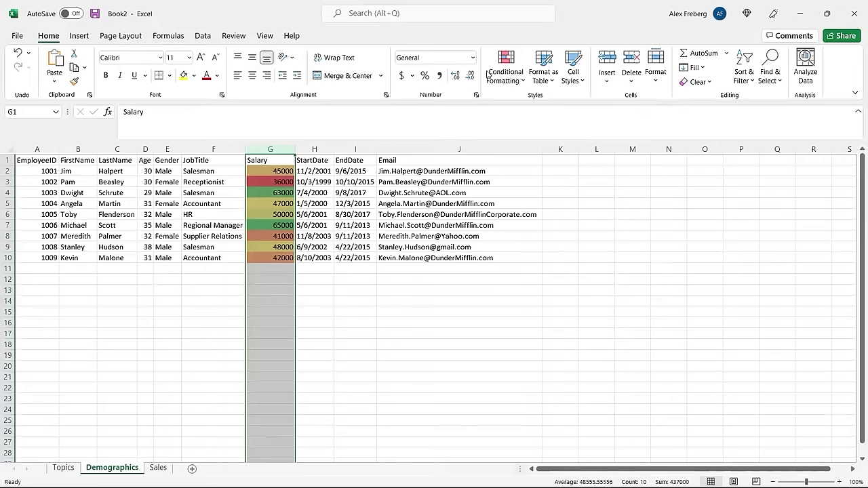
left_click(503, 74)
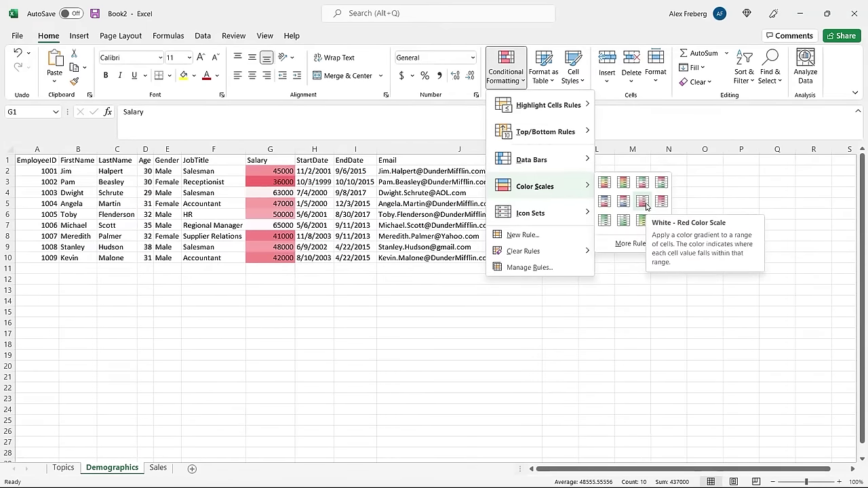
left_click(621, 201)
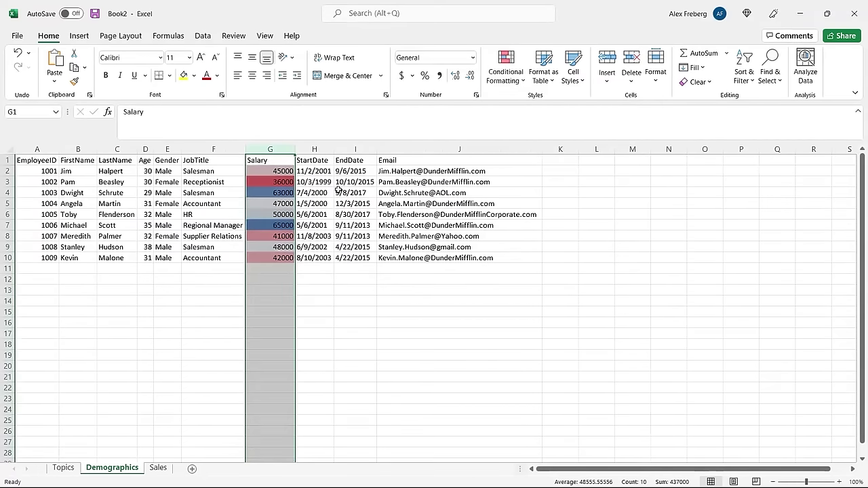
left_click(290, 202)
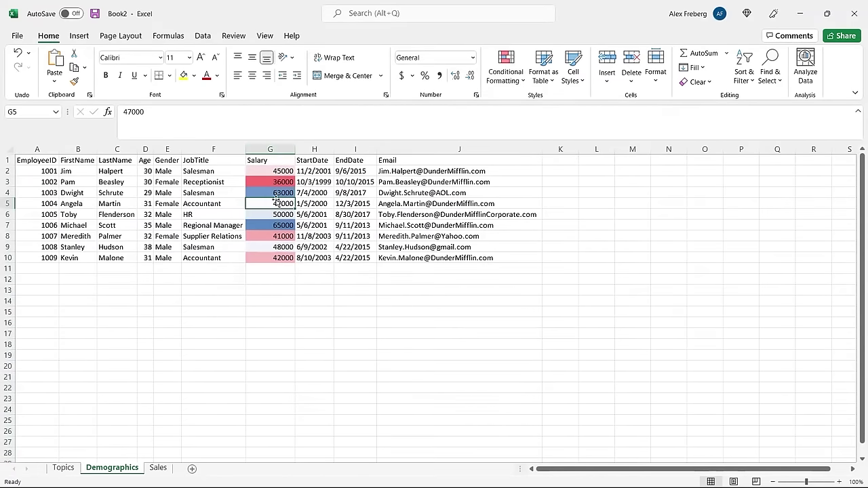
Apply blue gradient-fill data bars to the whole Salary column on top of its existing color scale
left_click(275, 192)
left_click(276, 182)
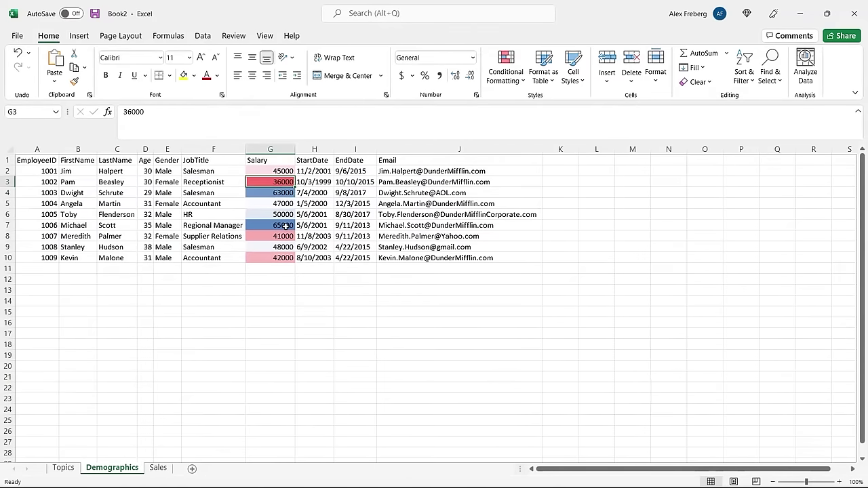
left_click(271, 148)
left_click(495, 83)
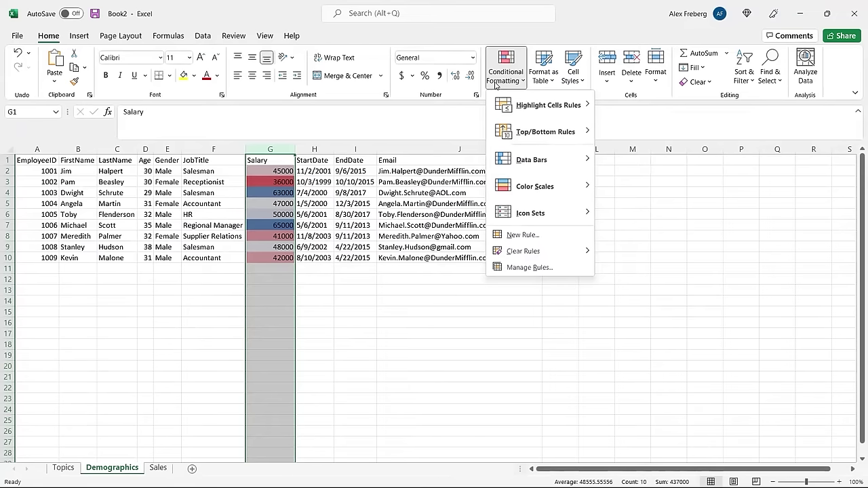
mouse_move(552, 169)
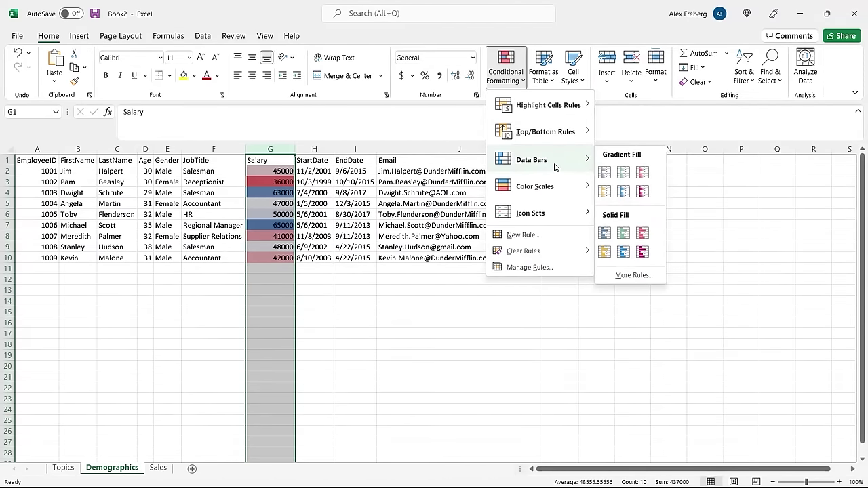
left_click(607, 174)
left_click(343, 308)
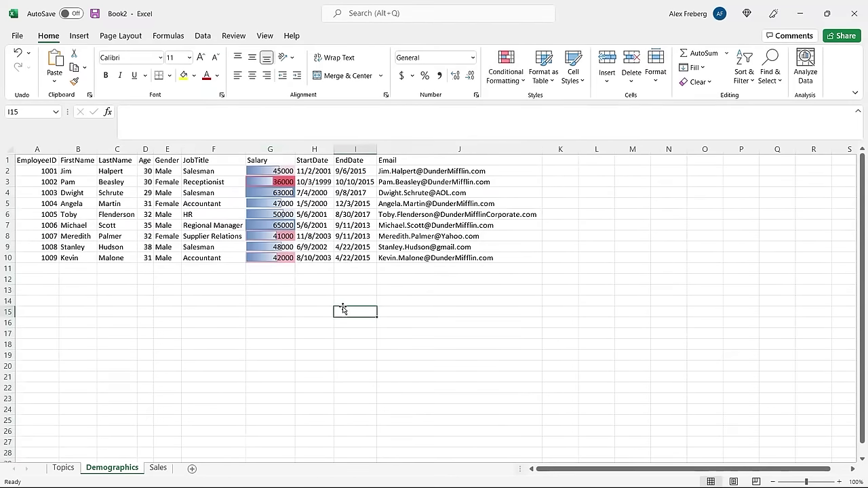
Clear all conditional formatting rules from the Salary column, removing both the color scale and the data bars
left_click(271, 149)
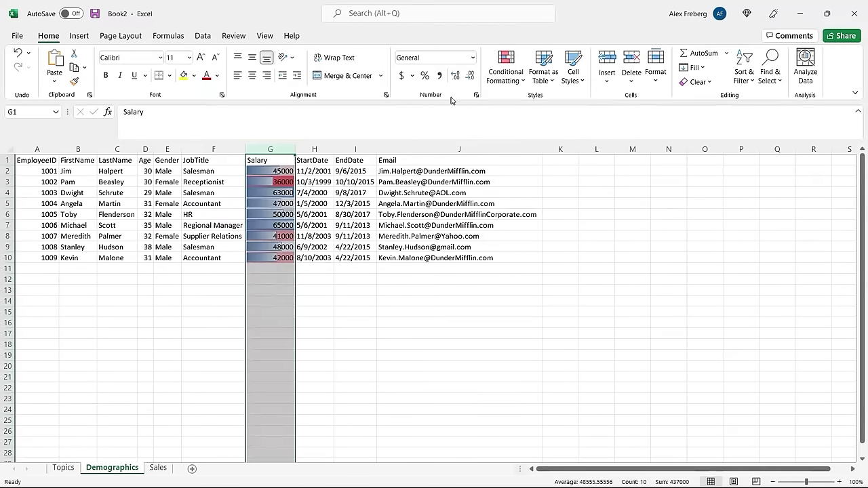
left_click(491, 82)
mouse_move(542, 252)
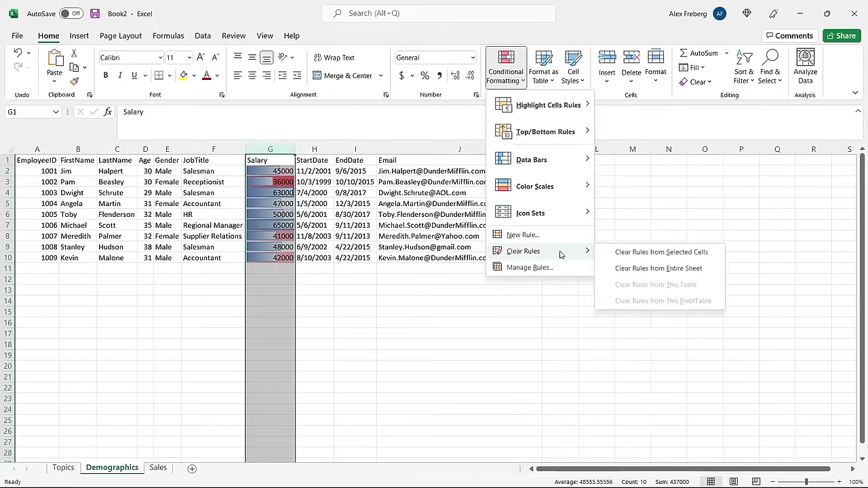
left_click(597, 254)
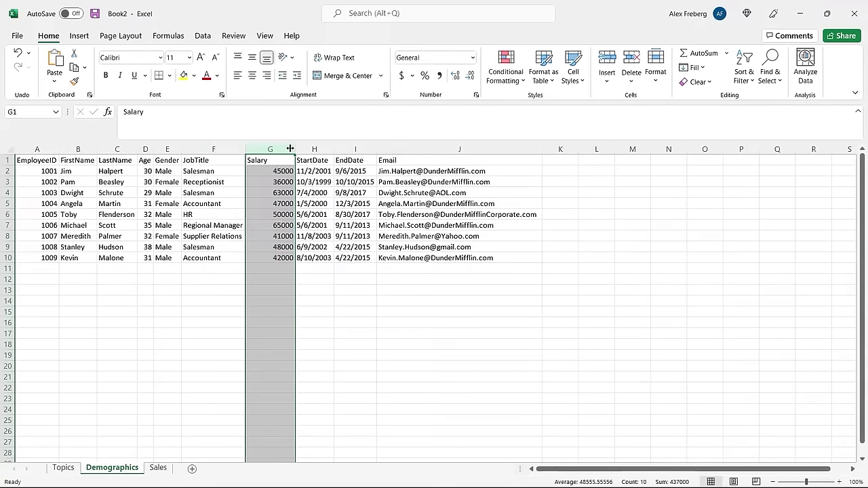
Apply blue gradient-fill data bars to the cleared Salary column and compare the bars of the highest and lowest salaries
left_click(515, 80)
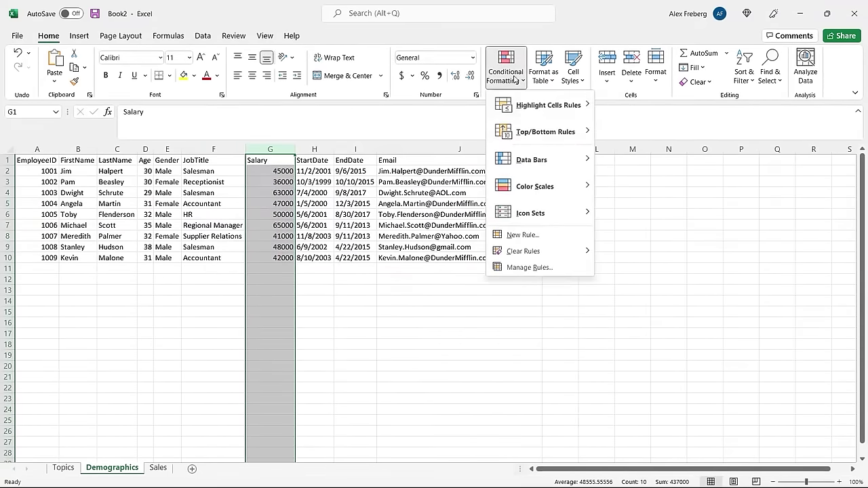
mouse_move(550, 188)
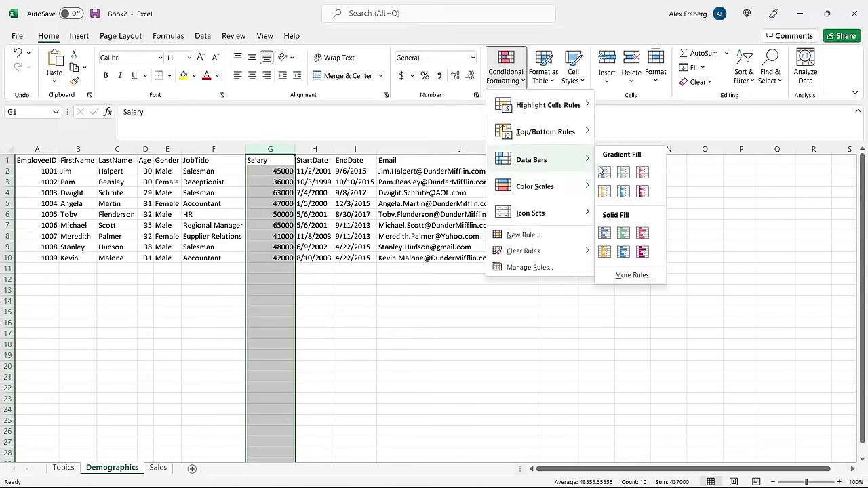
left_click(598, 178)
left_click(320, 213)
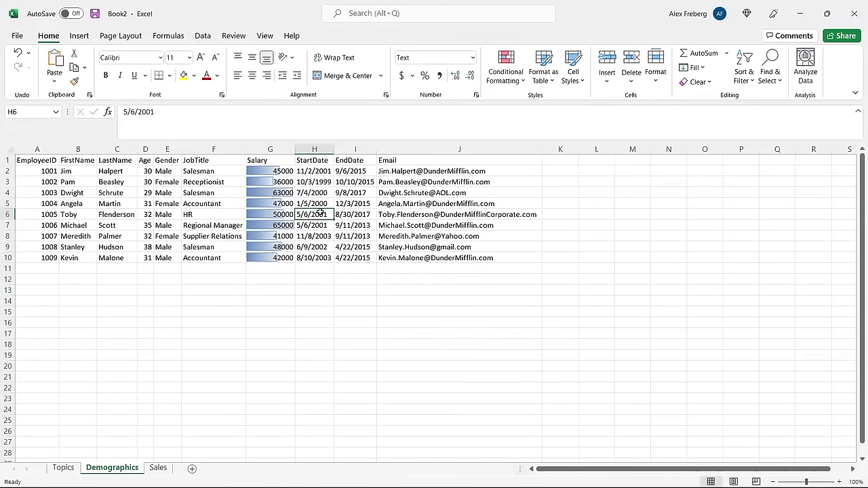
left_click(279, 193)
left_click(279, 226)
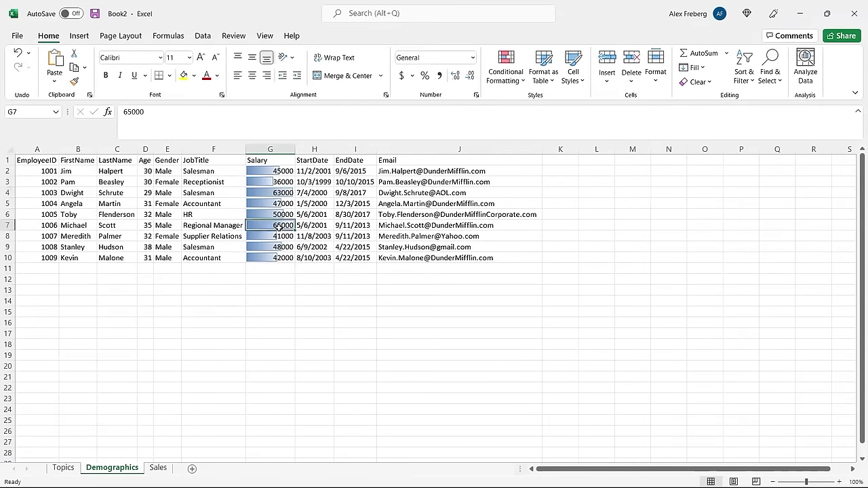
left_click(274, 184)
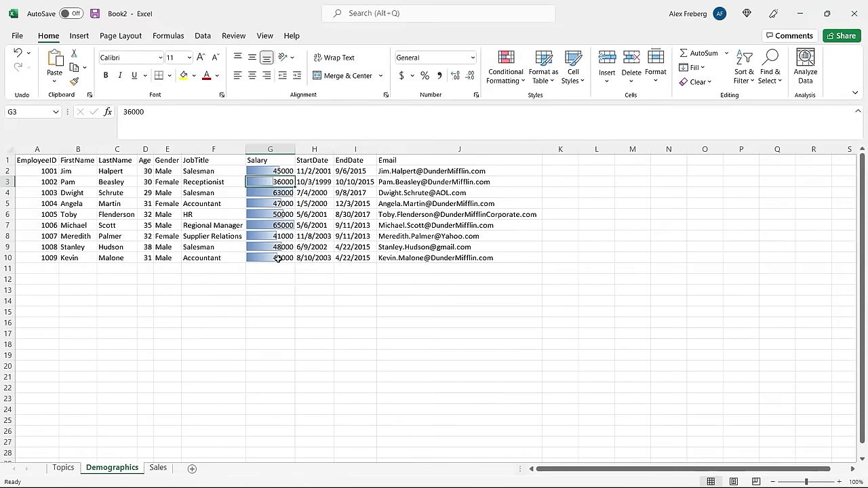
Widen the Salary column to roughly three times its width to compare the bars, and narrow it to slightly wider than the original
left_click_drag(292, 153, 393, 153)
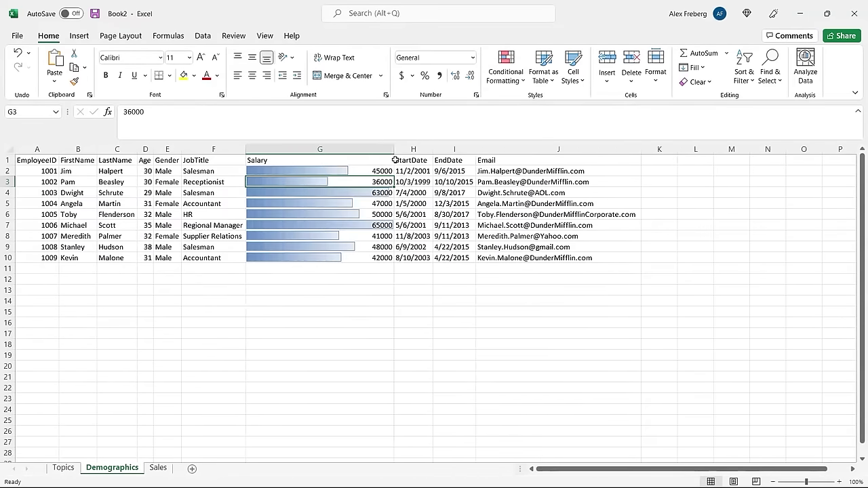
left_click(368, 288)
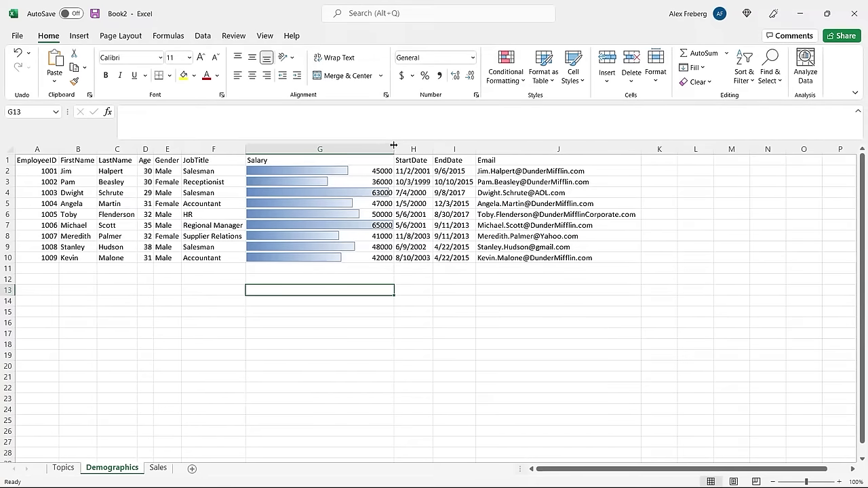
left_click_drag(393, 145, 314, 148)
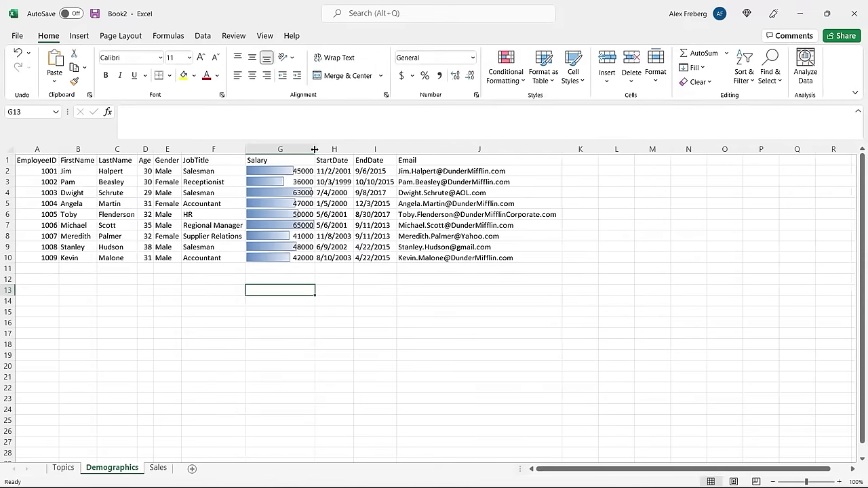
Clear the data bar rule from the Salary column only, not from the entire sheet
left_click(288, 150)
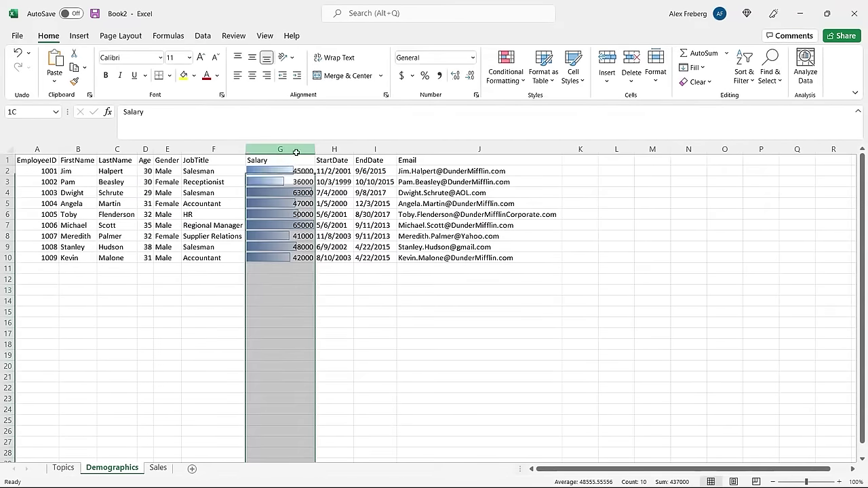
left_click(506, 67)
mouse_move(551, 253)
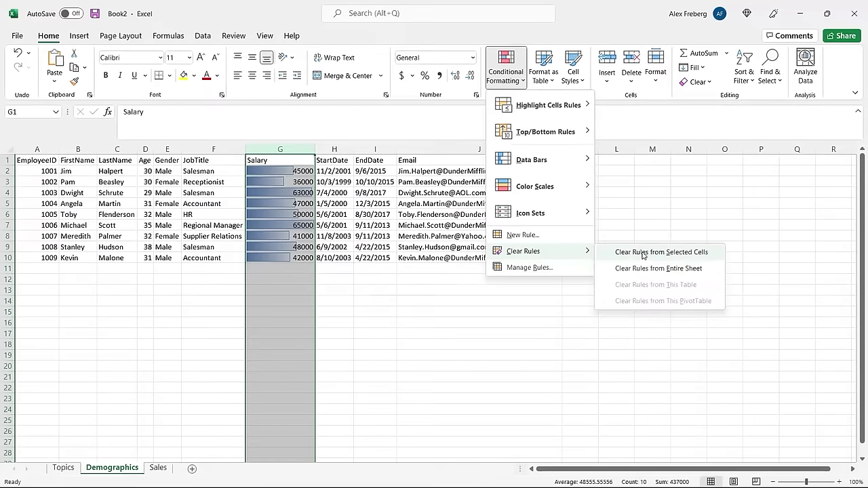
left_click(642, 252)
left_click(368, 280)
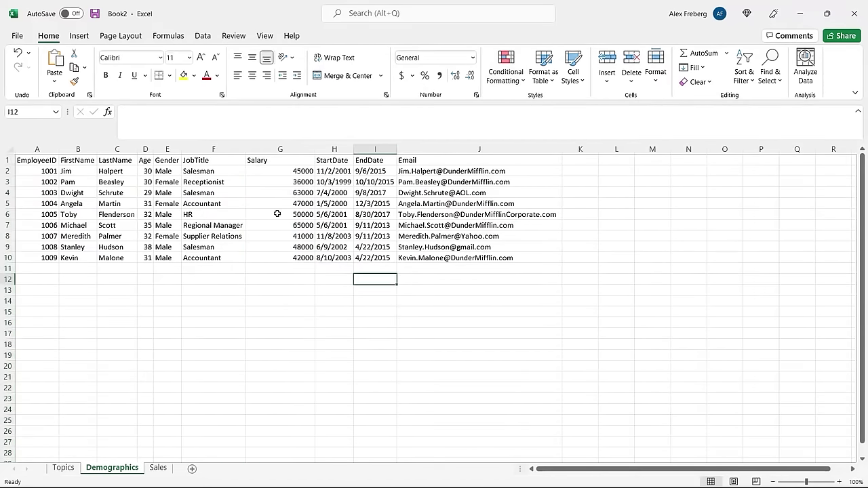
Highlight the above-average values in the Salary column with Light Red Fill with Dark Red Text
left_click(280, 149)
left_click(505, 72)
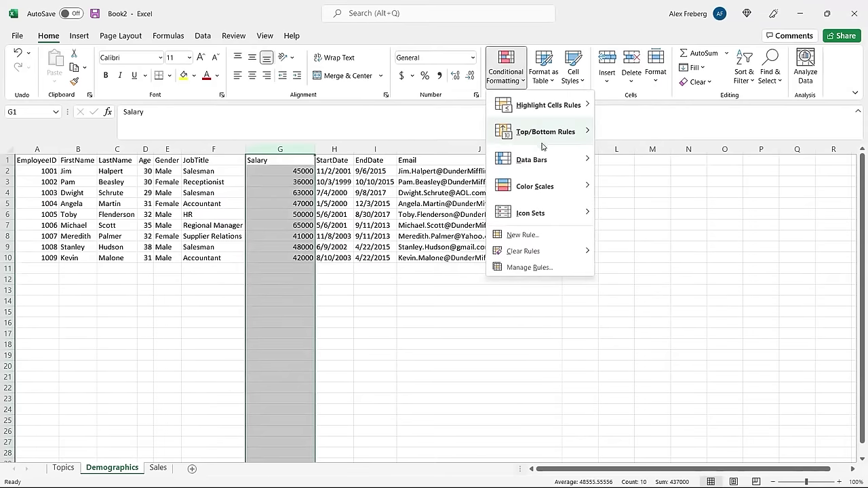
mouse_move(571, 136)
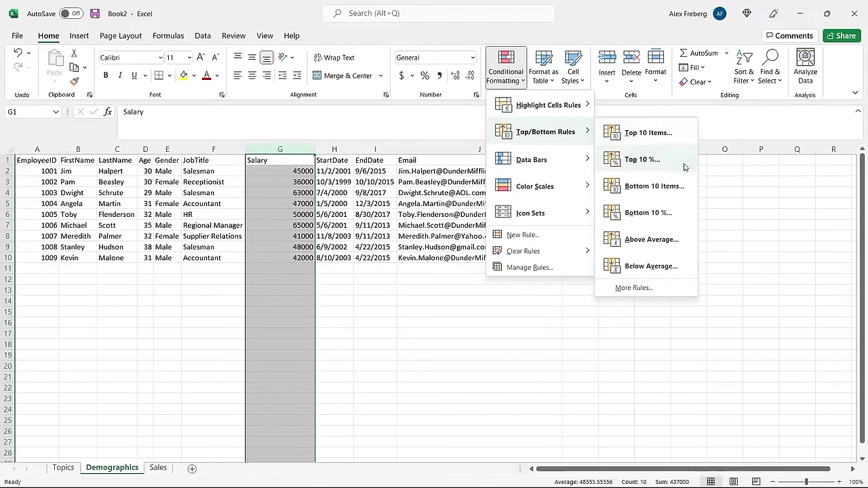
left_click(682, 241)
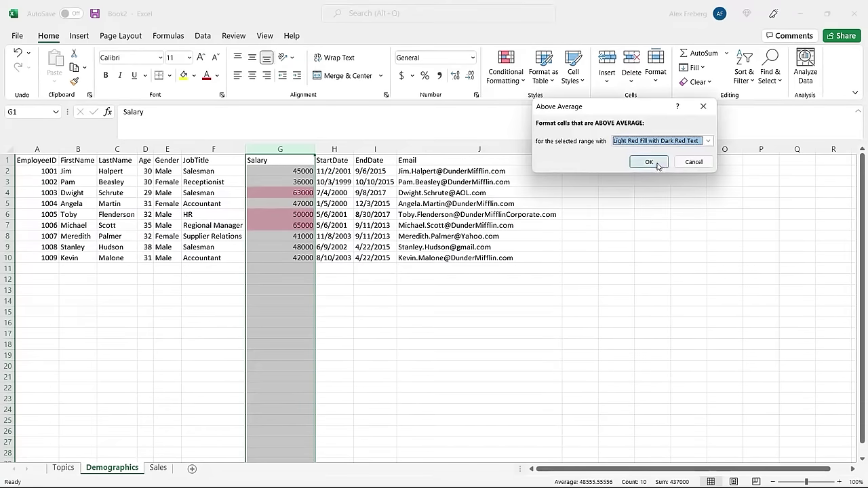
left_click(649, 163)
left_click(335, 226)
Examine the highlighted above-average salaries and compare them with the unhighlighted 48000 in the Salary column
left_click(278, 225)
left_click(275, 214)
left_click(269, 191)
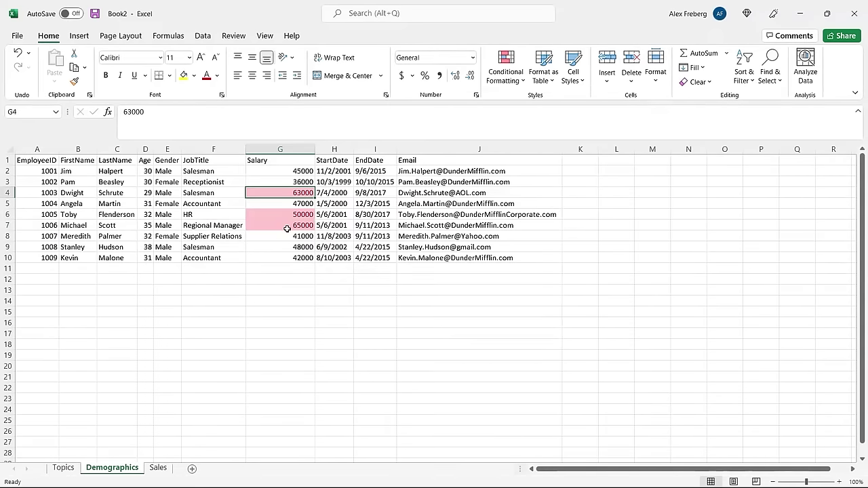
left_click(282, 269)
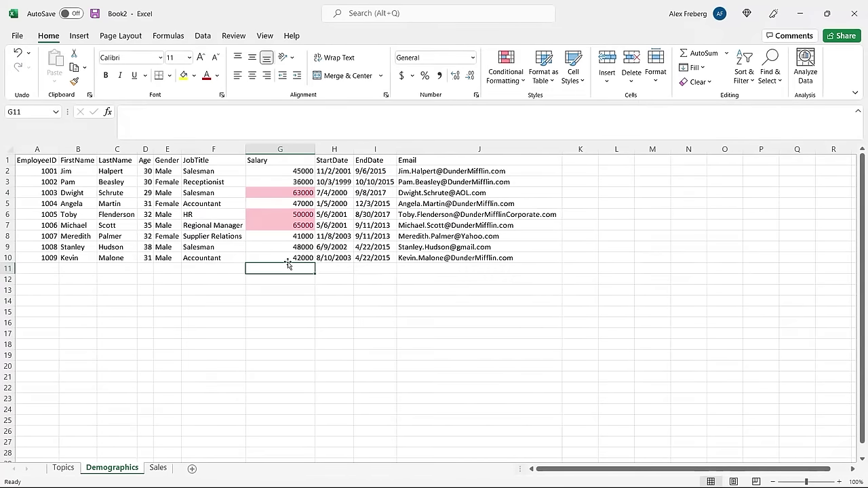
left_click(298, 248)
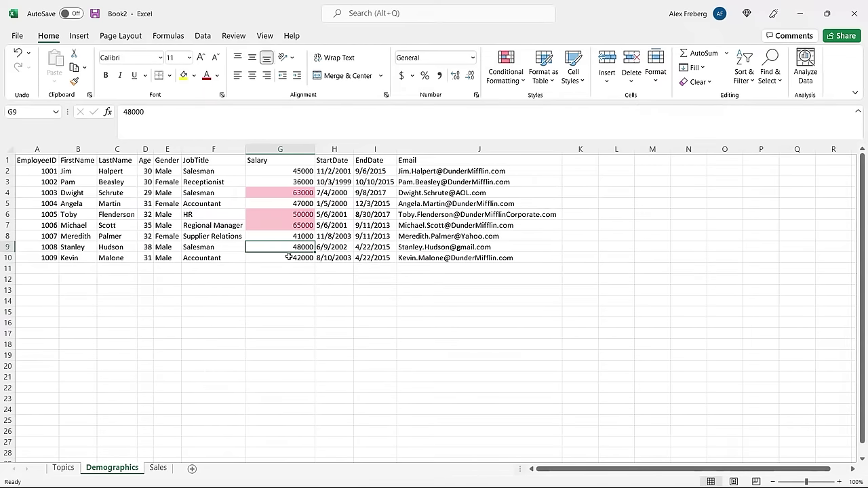
left_click(283, 215)
left_click(281, 225)
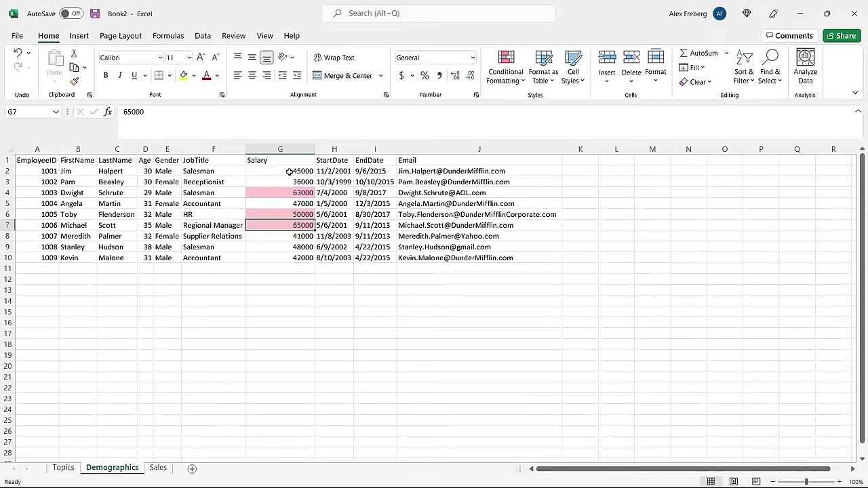
Clear the above-average highlighting rule from the Salary column
left_click(282, 149)
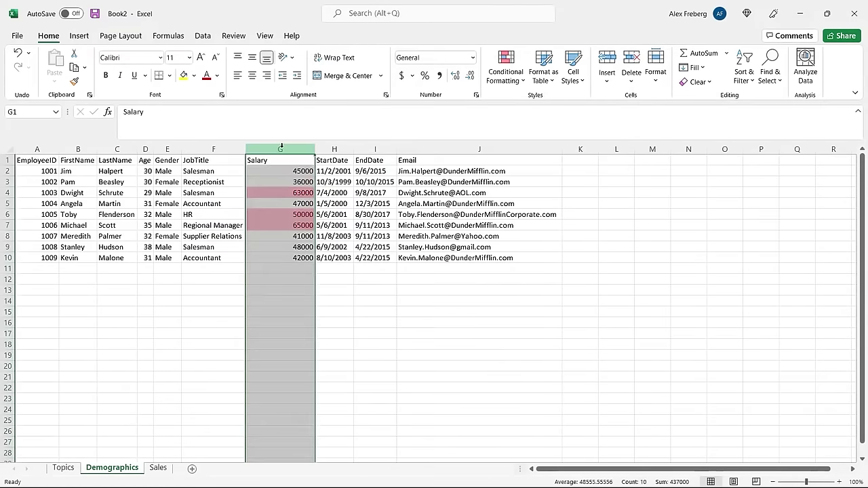
left_click(512, 82)
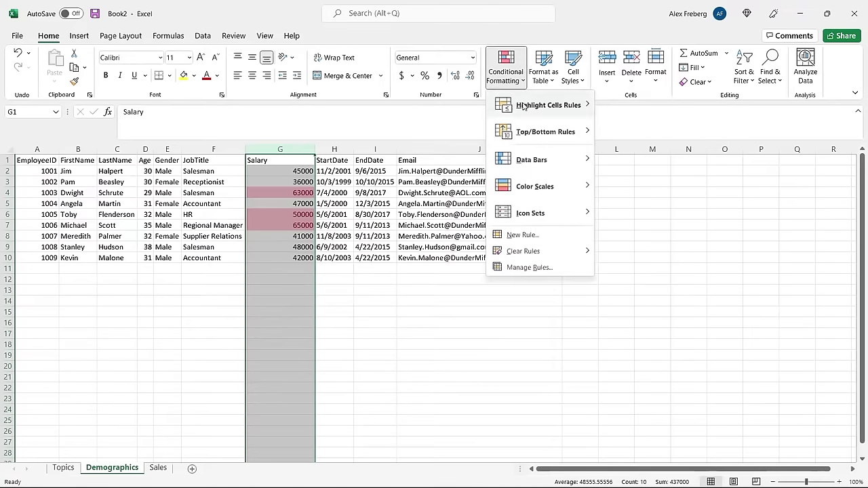
mouse_move(555, 262)
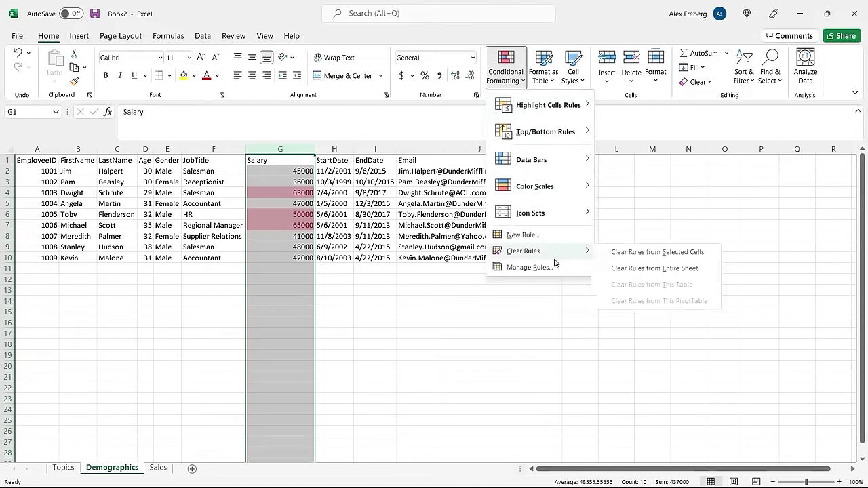
left_click(615, 252)
Highlight the below-average values in the Salary column with Light Red Fill with Dark Red Text
left_click(519, 65)
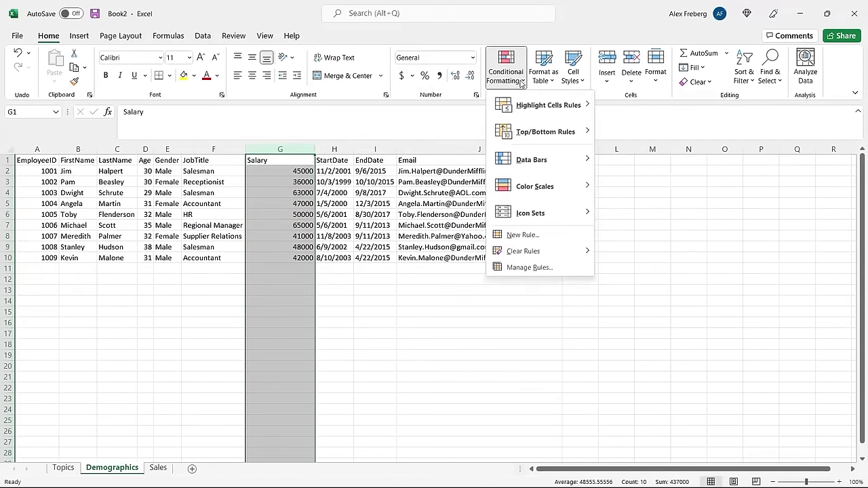
mouse_move(522, 107)
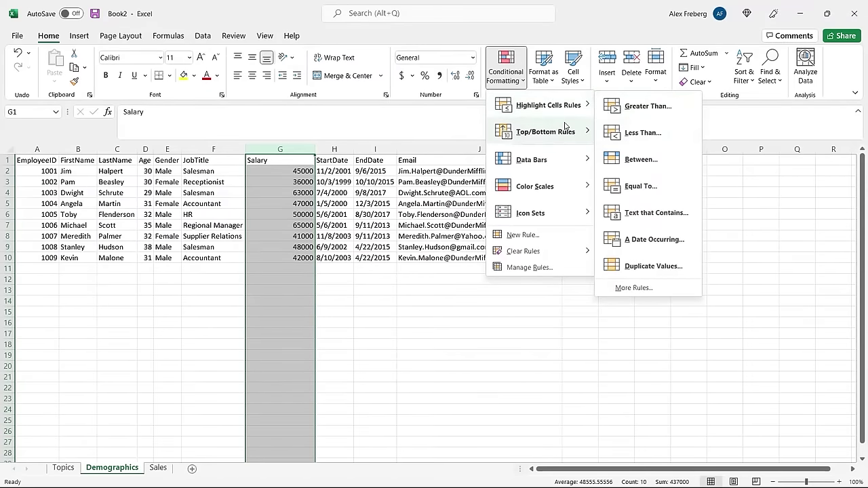
mouse_move(567, 129)
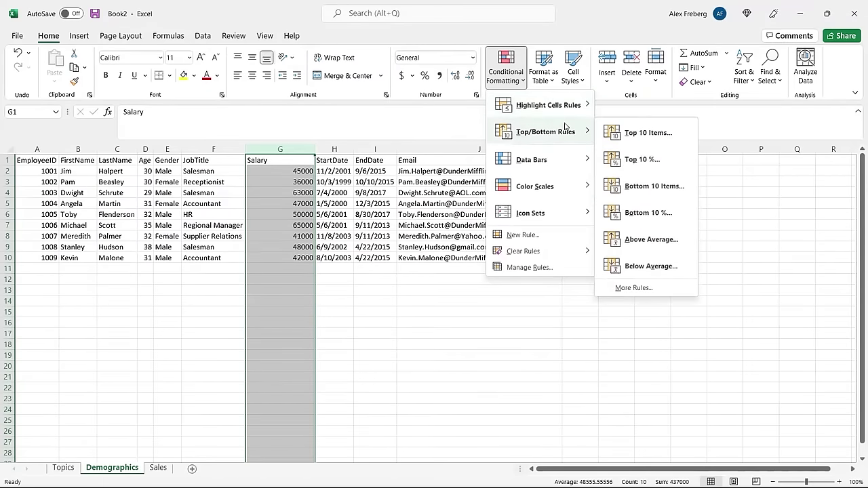
left_click(649, 267)
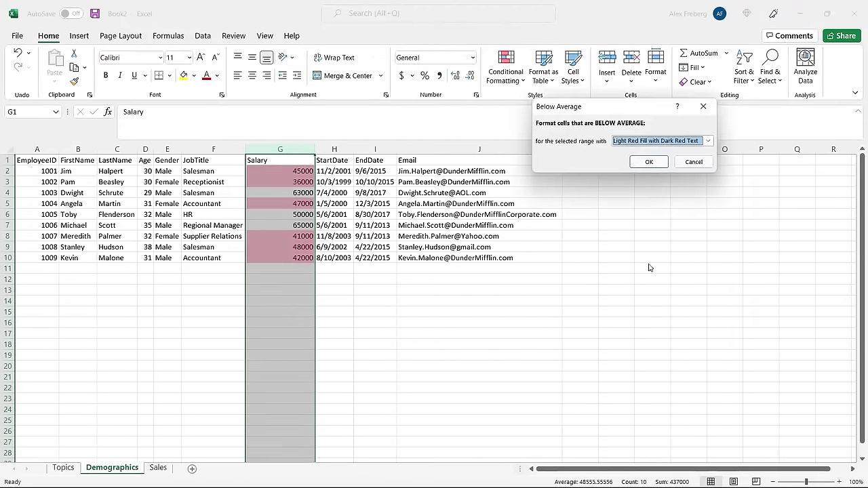
left_click(649, 160)
left_click(377, 214)
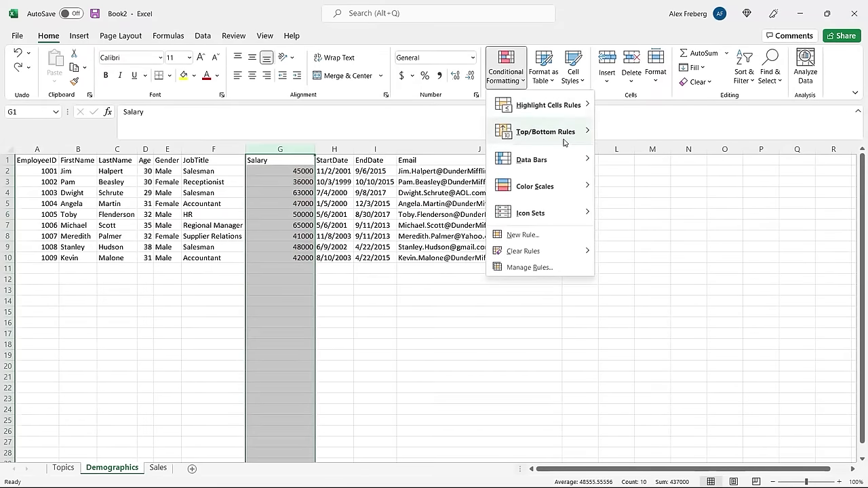
mouse_move(563, 141)
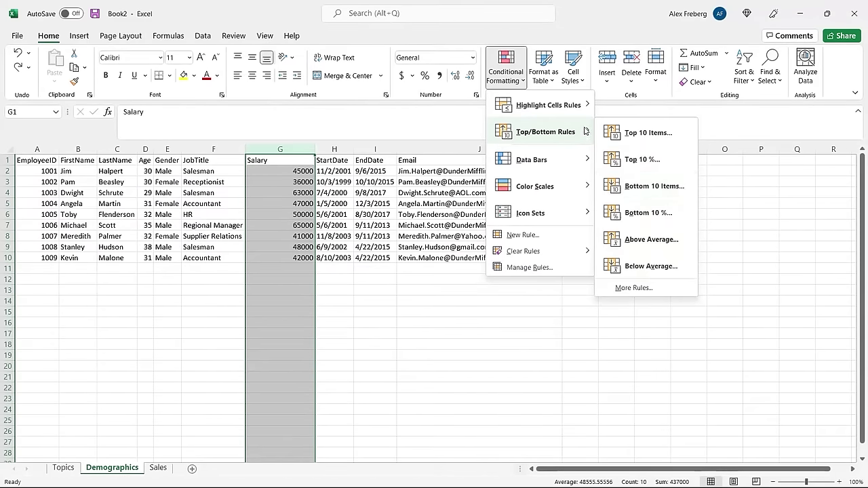
mouse_move(586, 113)
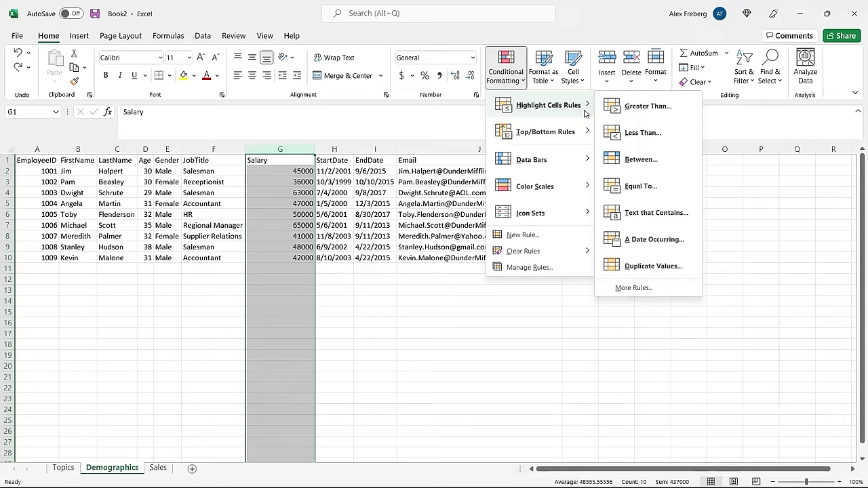
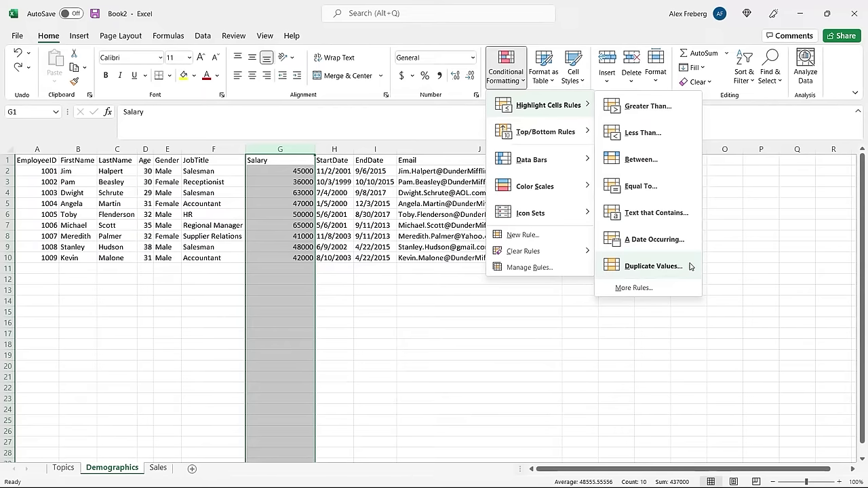
left_click(343, 310)
left_click(337, 302)
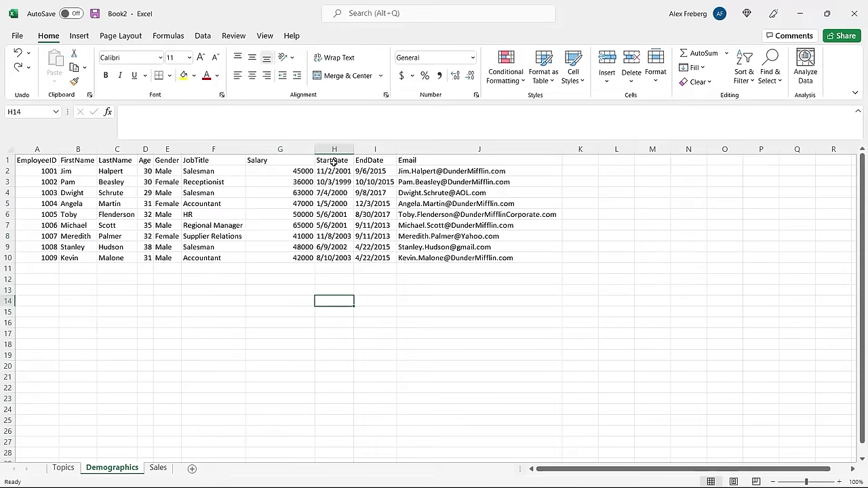
Start a Duplicate Values highlighting rule on the entire StartDate column
left_click(343, 216)
left_click_drag(343, 216, 343, 227)
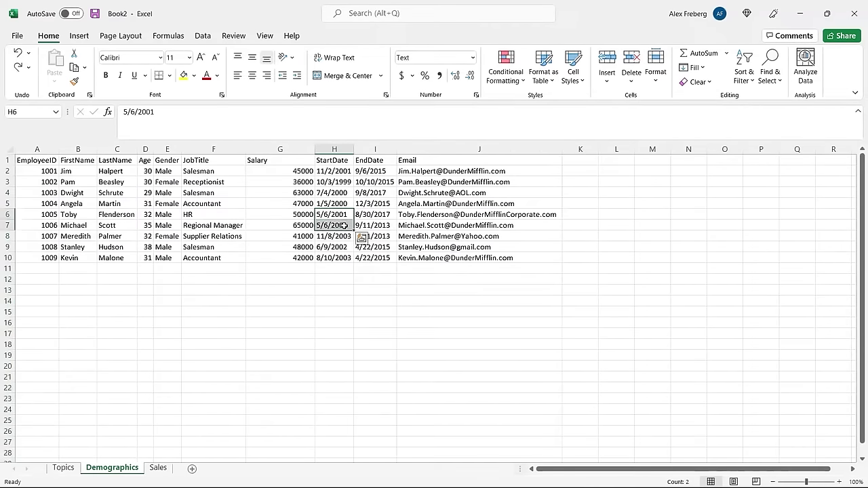
left_click(333, 150)
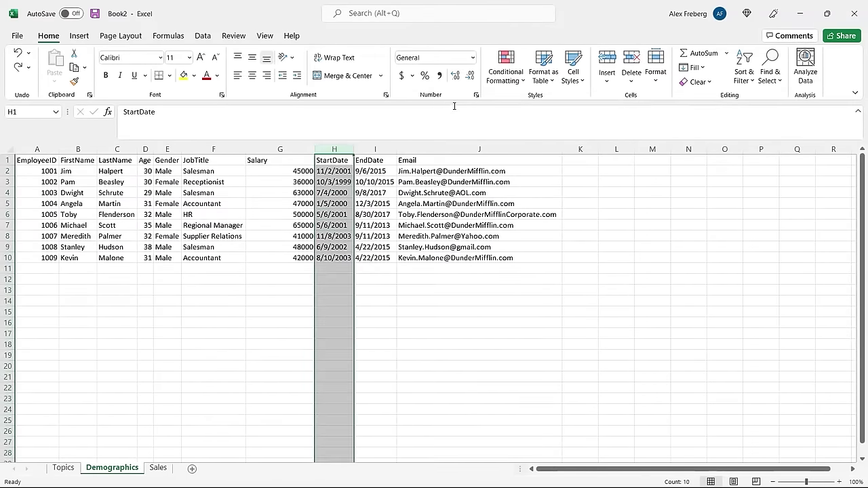
left_click(507, 79)
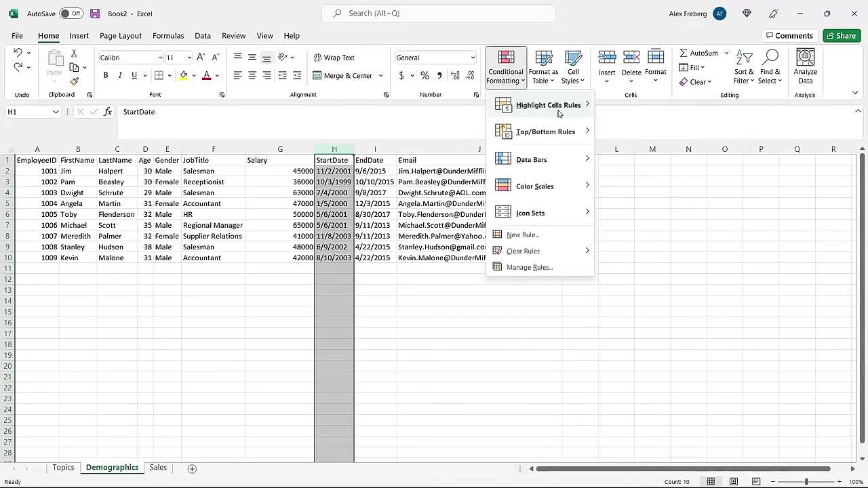
mouse_move(560, 112)
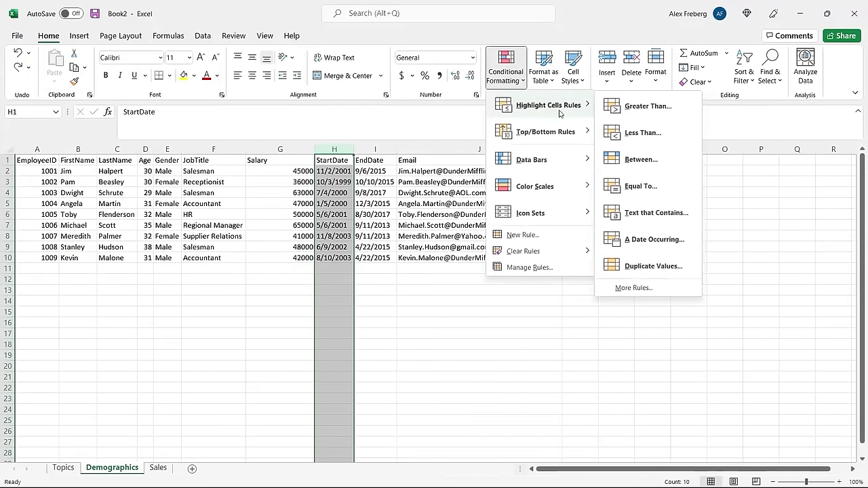
left_click(661, 265)
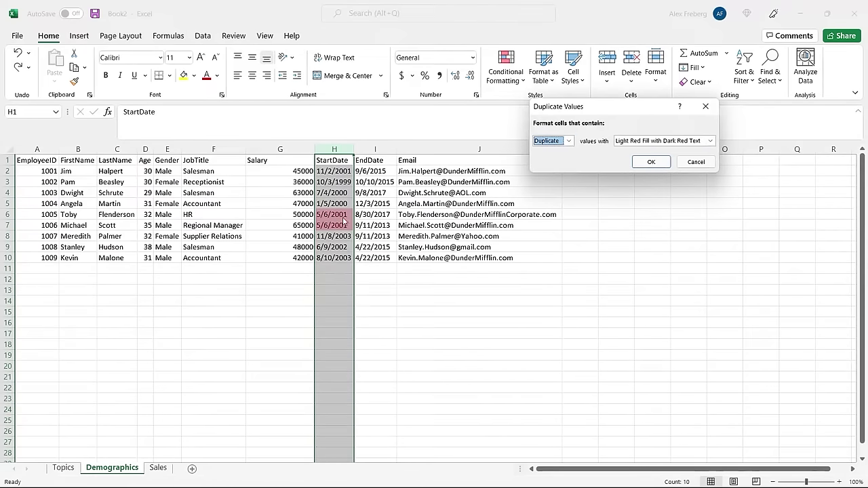
Preview the StartDate rule with Unique values and set it back to Duplicate
left_click(568, 141)
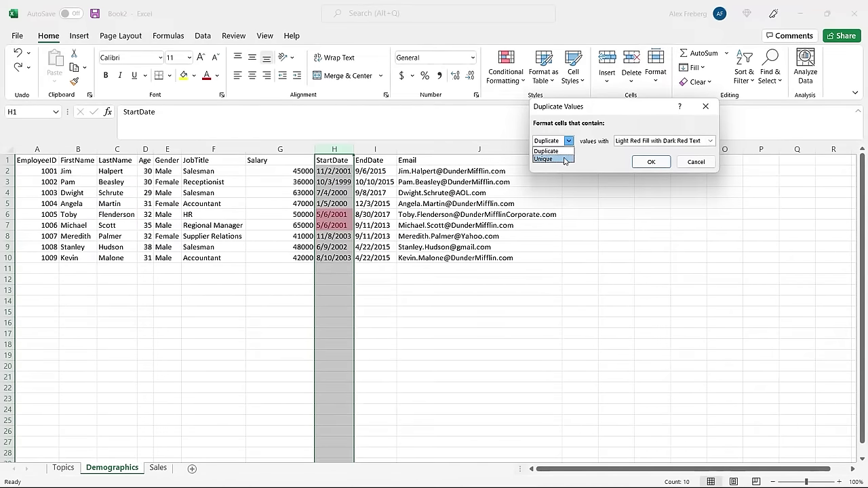
left_click(564, 158)
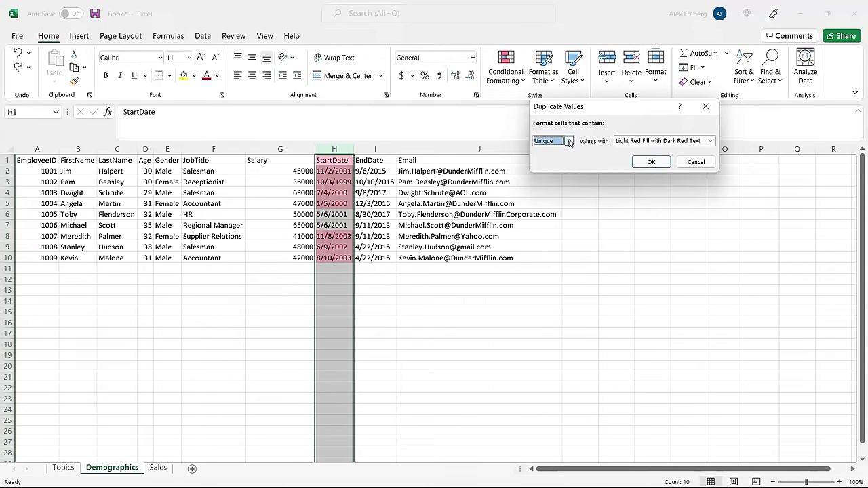
left_click(569, 141)
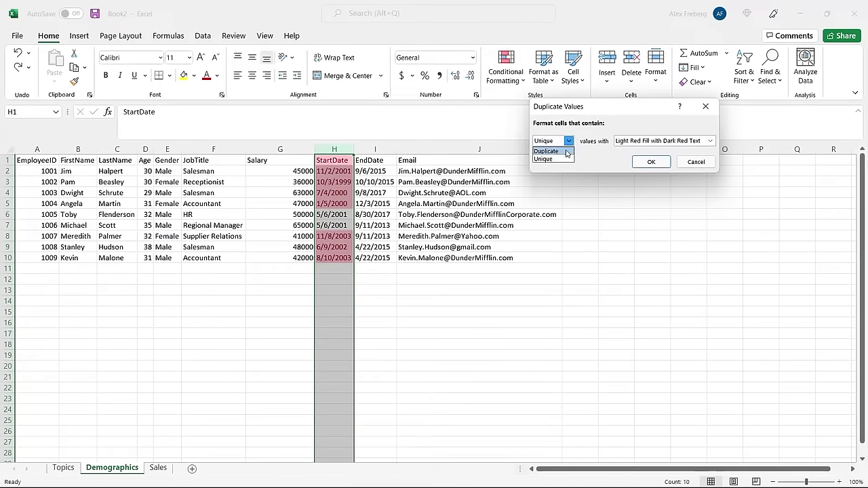
left_click(566, 151)
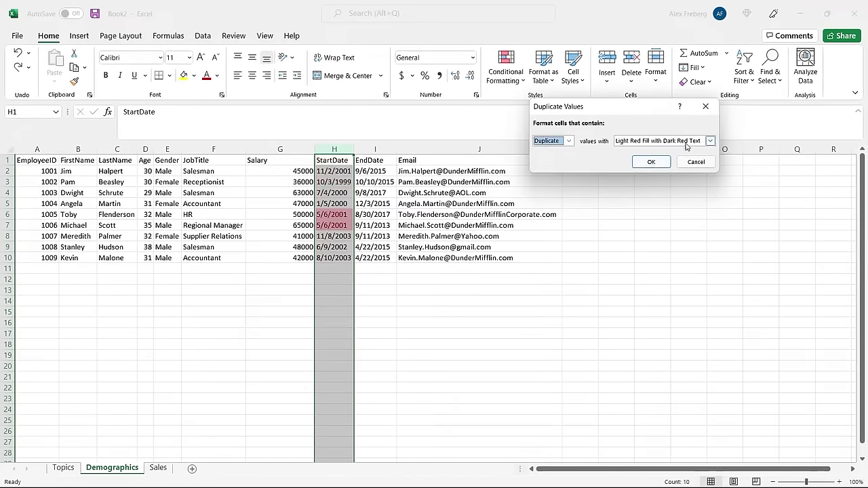
Preview Yellow Fill with Dark Yellow Text and Red Text, and apply the duplicate rule with Light Red Fill with Dark Red Text
left_click(709, 141)
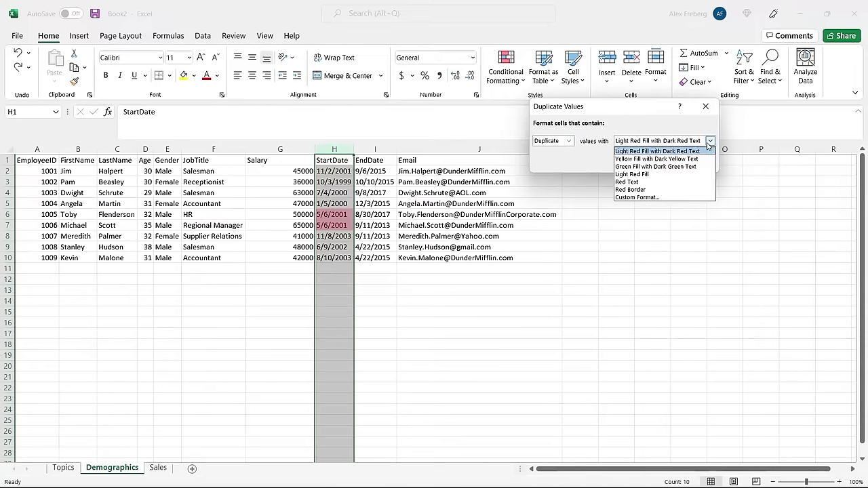
left_click(699, 158)
left_click(709, 141)
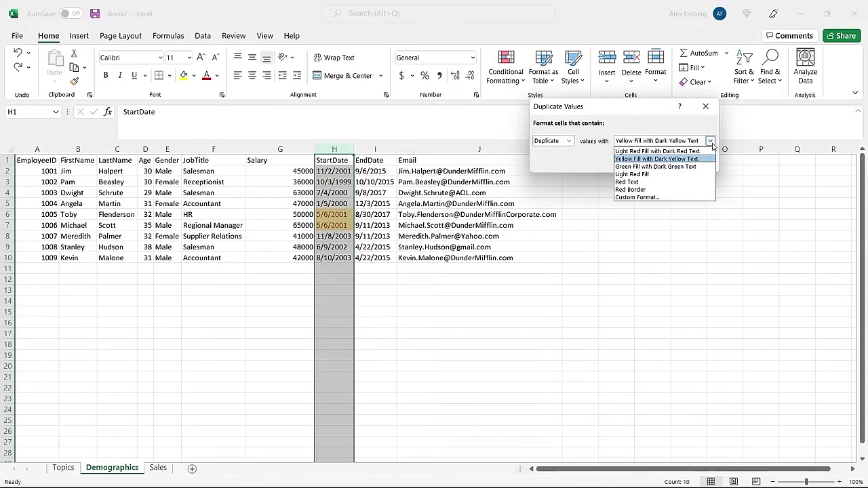
left_click(680, 182)
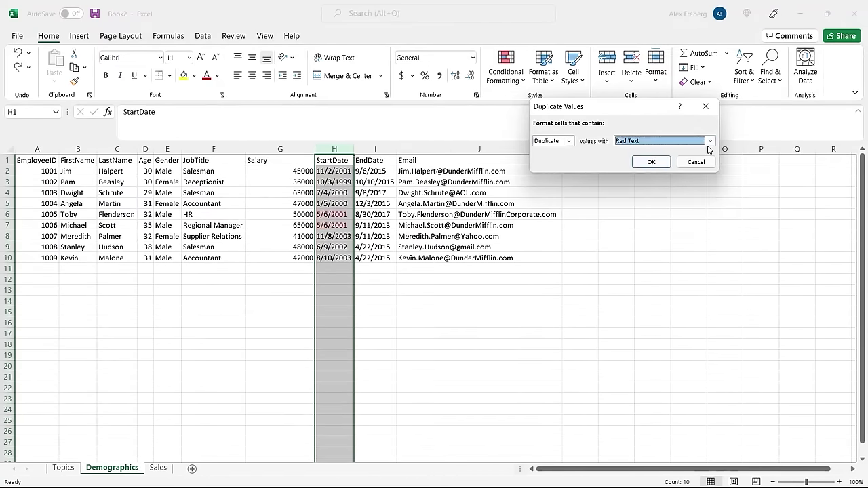
left_click(710, 141)
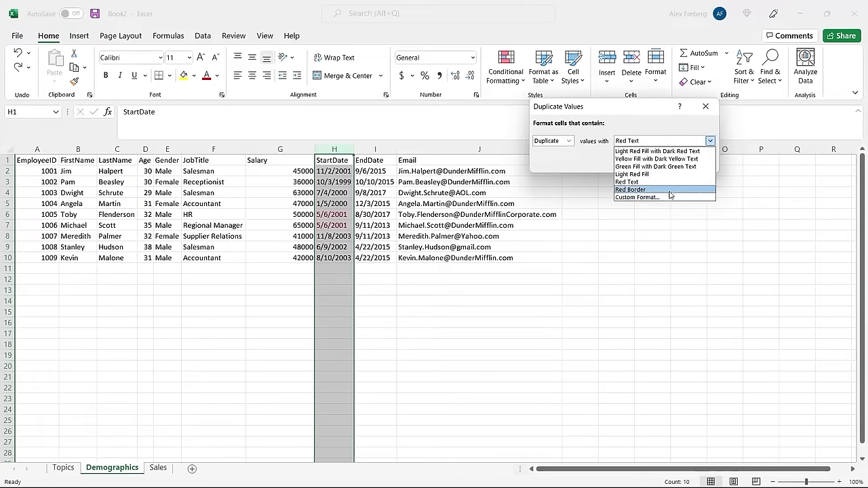
left_click(670, 151)
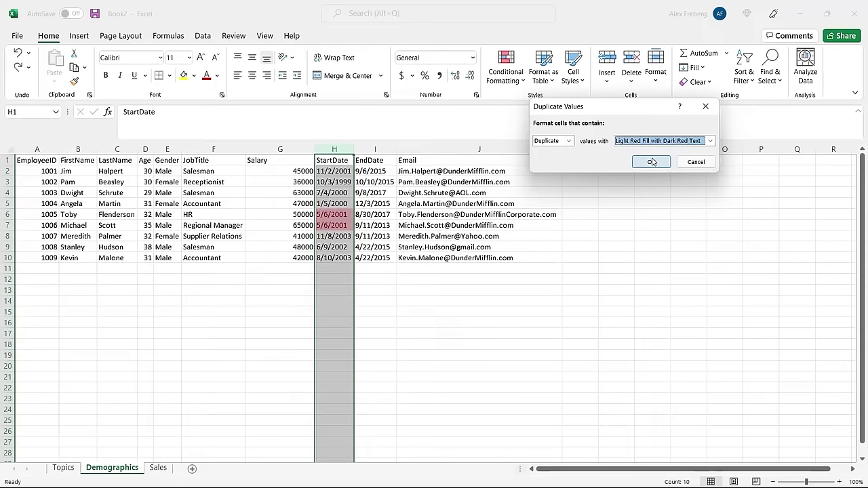
left_click(650, 162)
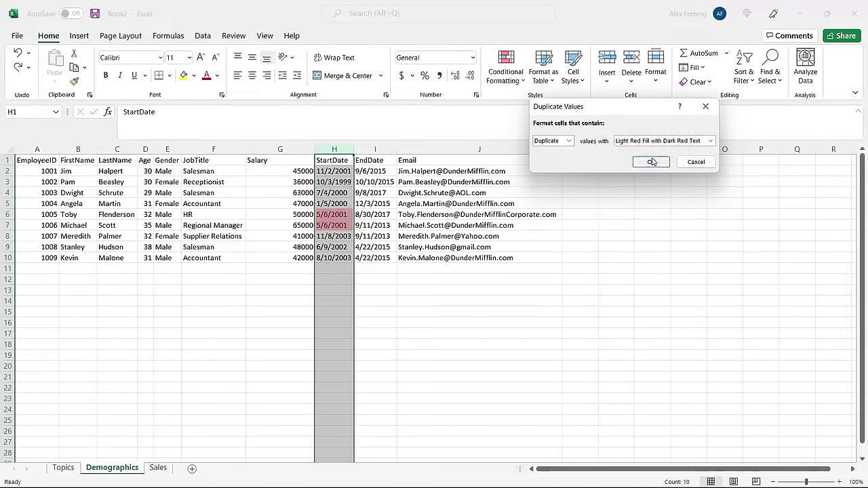
Examine the highlighted duplicate dates in the StartDate column and check the EmployeeID column as another place to look for duplicates
left_click(345, 225)
left_click_drag(339, 212, 339, 225)
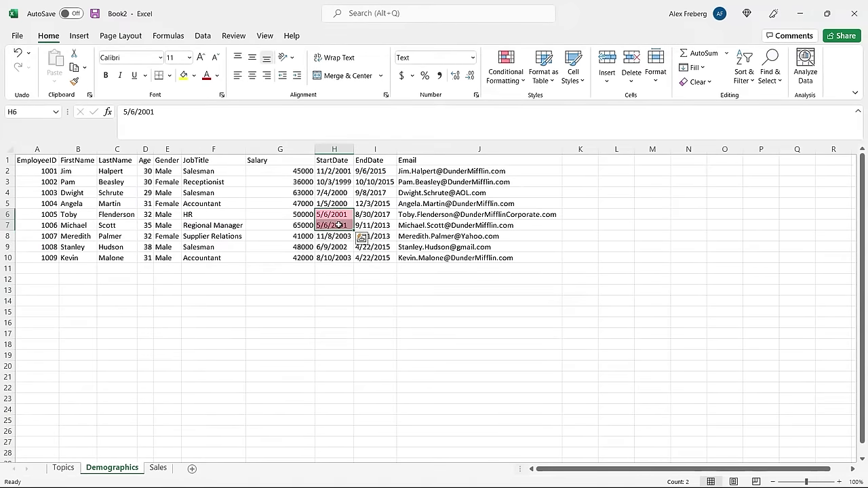
left_click(336, 268)
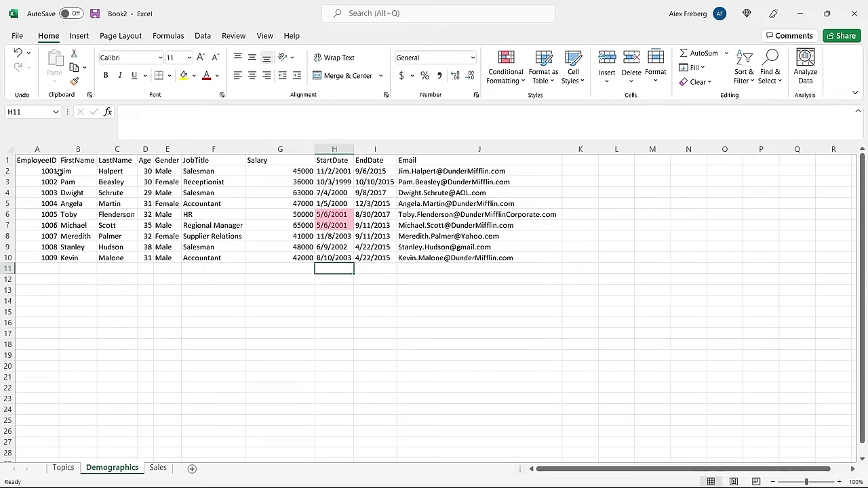
left_click(37, 150)
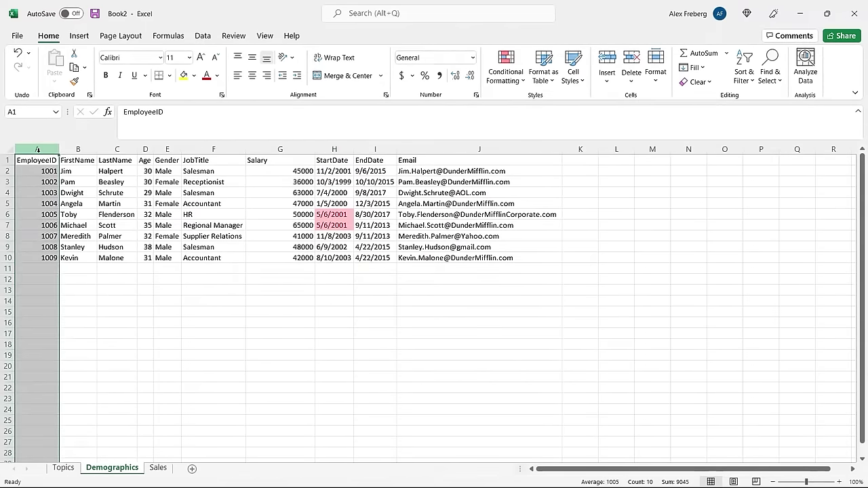
left_click(111, 289)
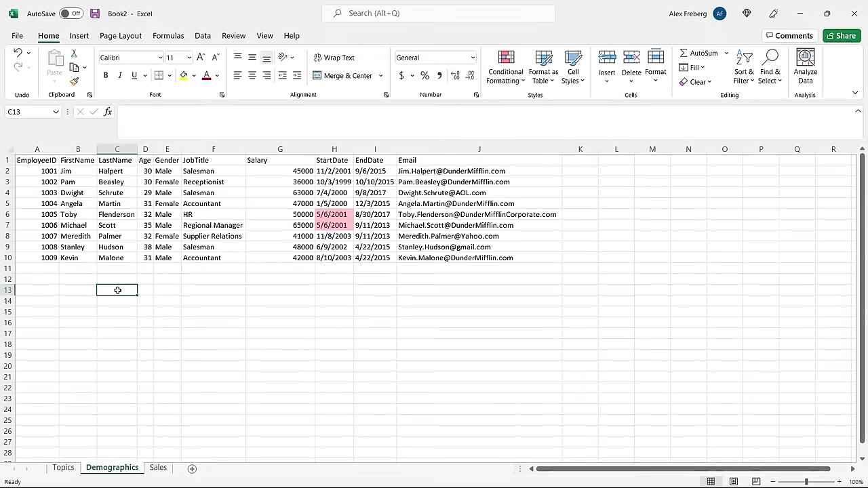
left_click(37, 149)
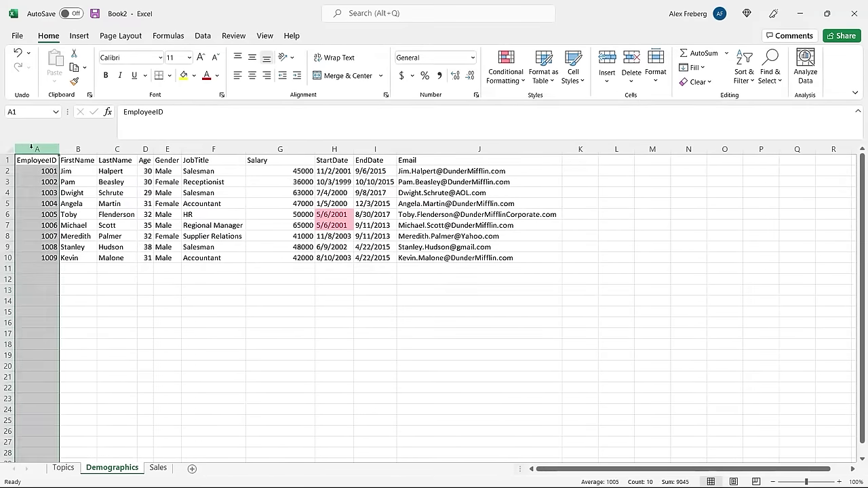
left_click(42, 183)
left_click(37, 192)
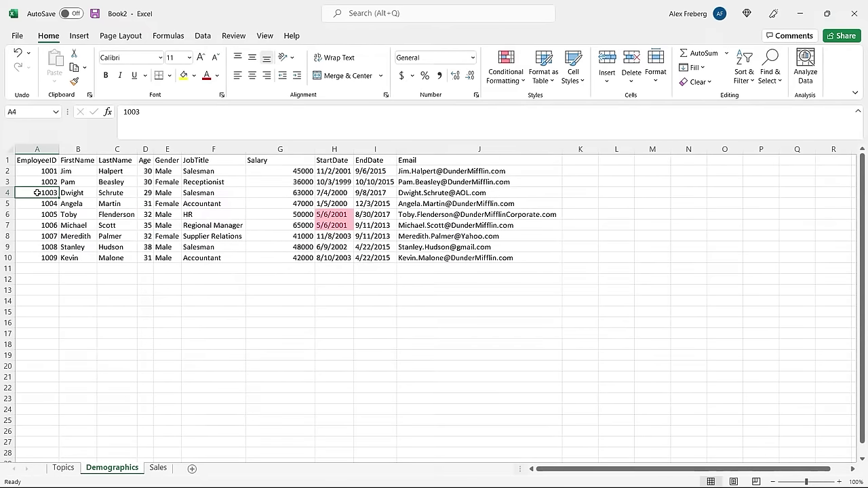
left_click(316, 214)
left_click_drag(316, 214, 322, 225)
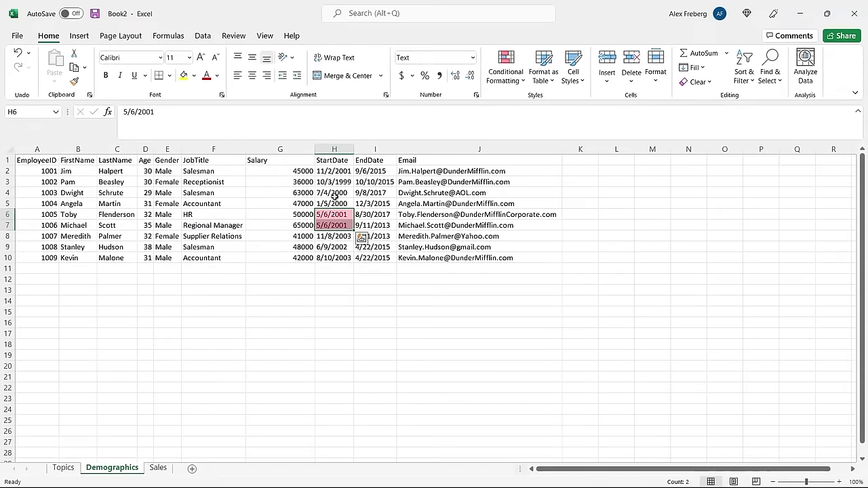
left_click(332, 194)
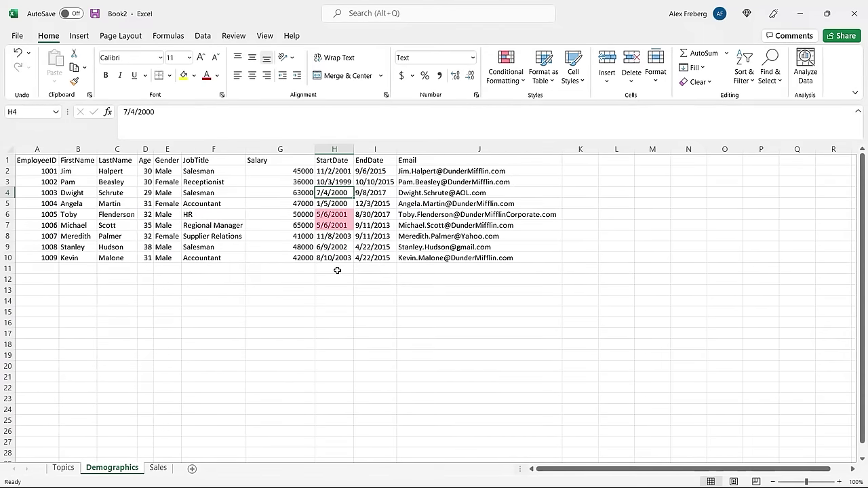
Add filters to the header row of the Demographics sheet
left_click(8, 160)
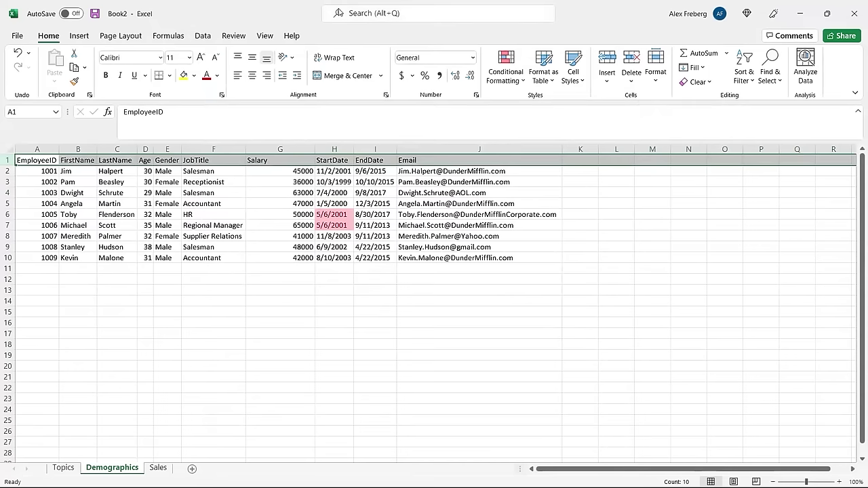
left_click(203, 35)
left_click(486, 68)
Sort the rows by the light red cell color in StartDate and inspect the dates at the start of the list
left_click(341, 181)
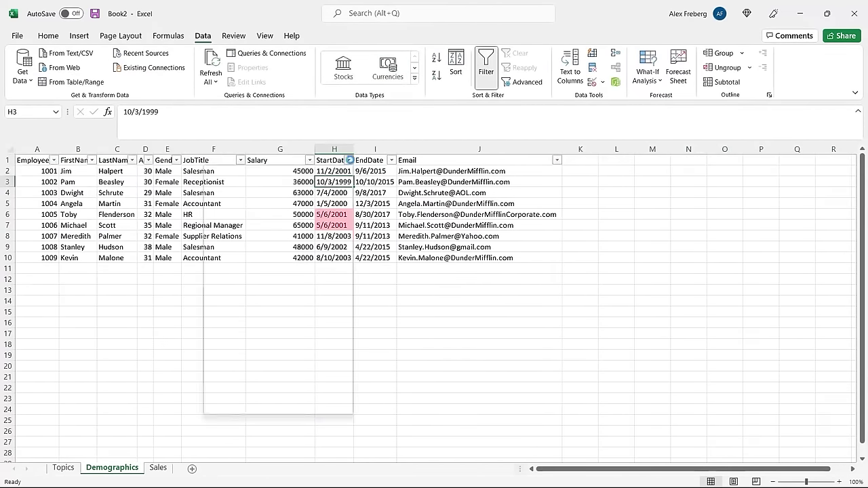
left_click(349, 160)
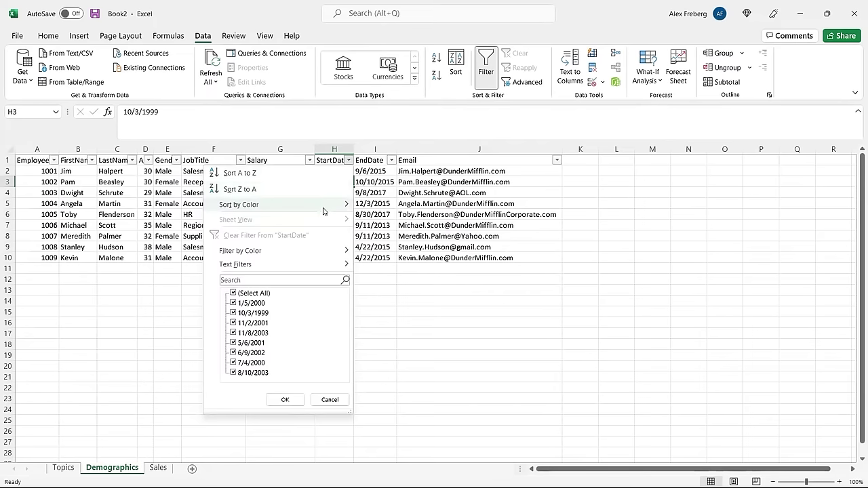
mouse_move(323, 206)
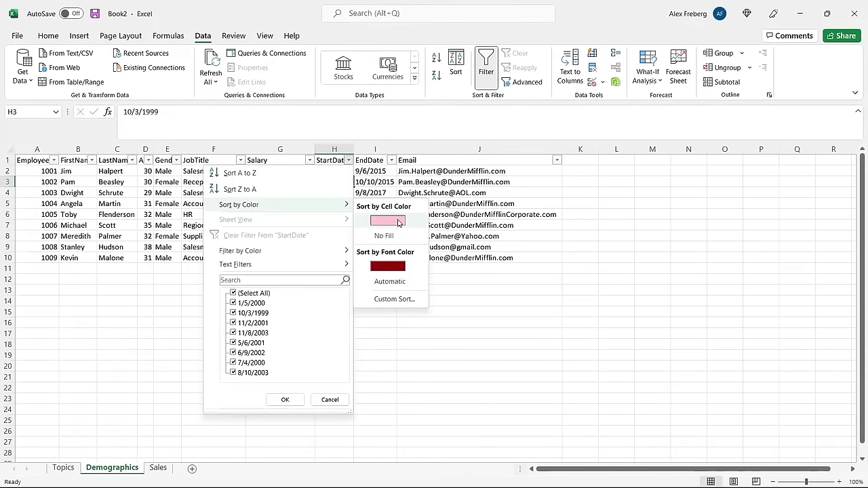
left_click(398, 221)
left_click_drag(330, 171, 329, 184)
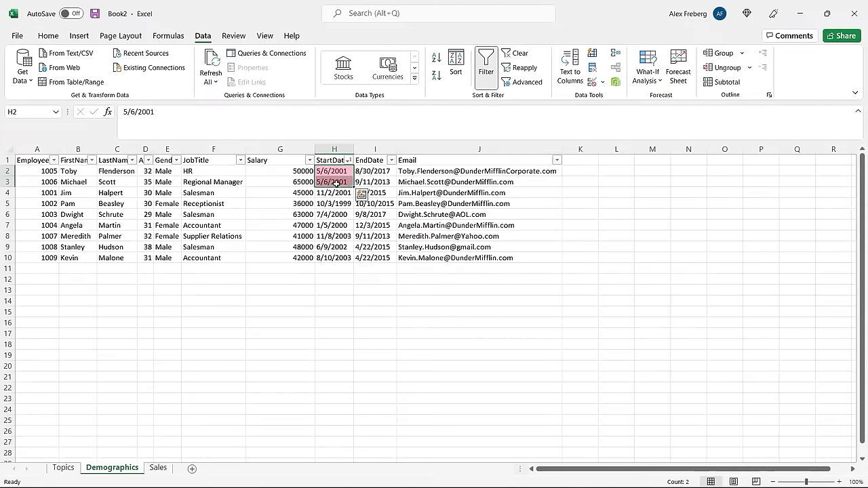
left_click(333, 192)
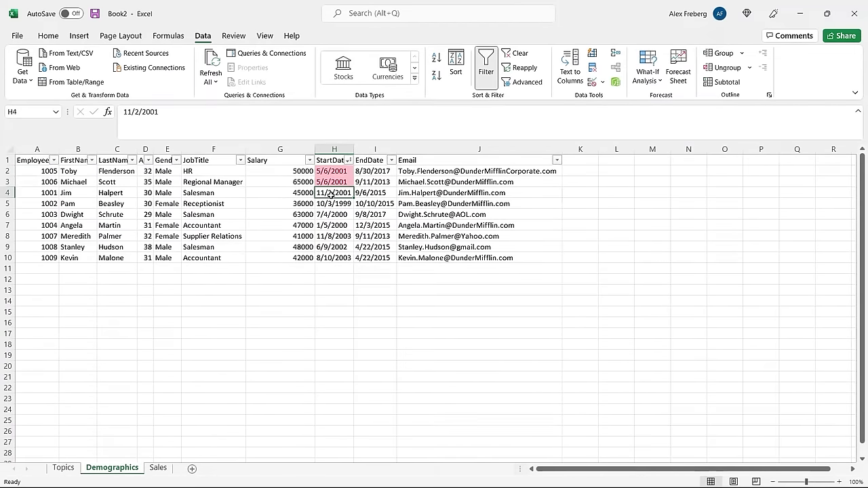
Sort the rows again by the light red cell color in the StartDate column
left_click(348, 160)
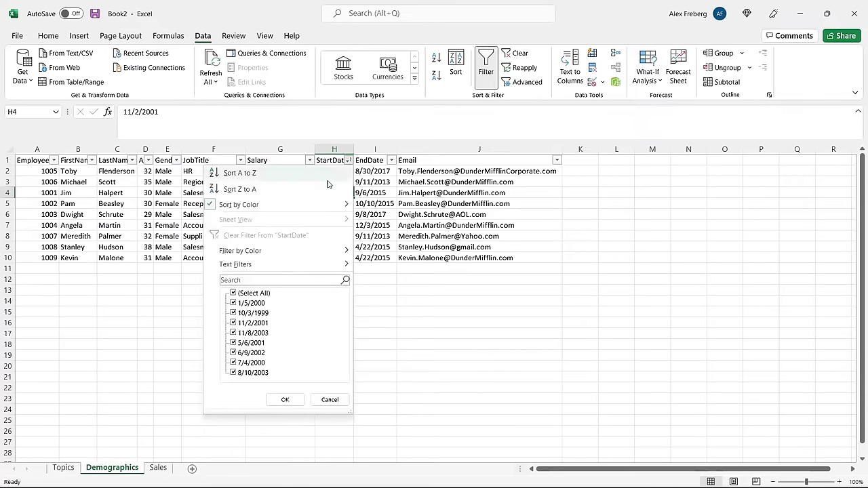
mouse_move(316, 204)
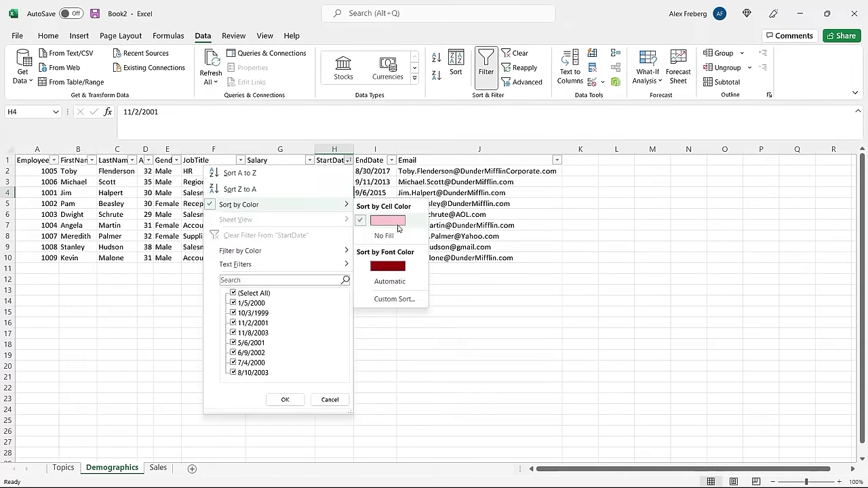
left_click(388, 223)
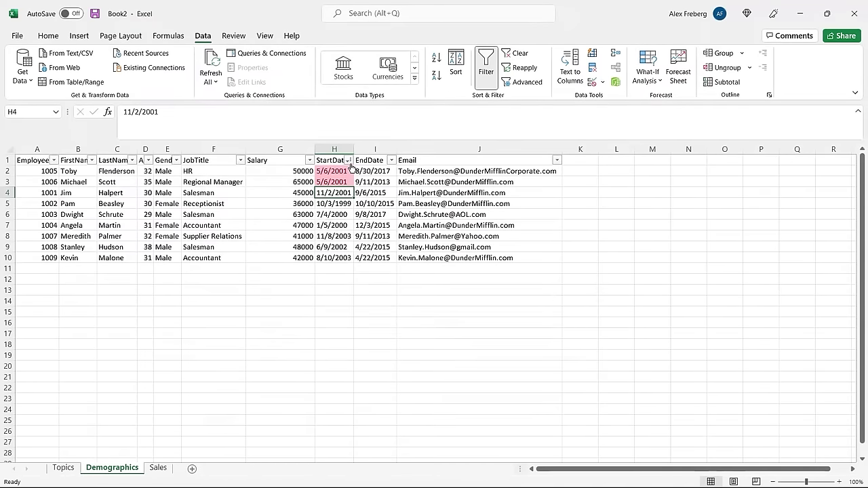
Clear the conditional formatting rules from the StartDate column only
left_click(336, 149)
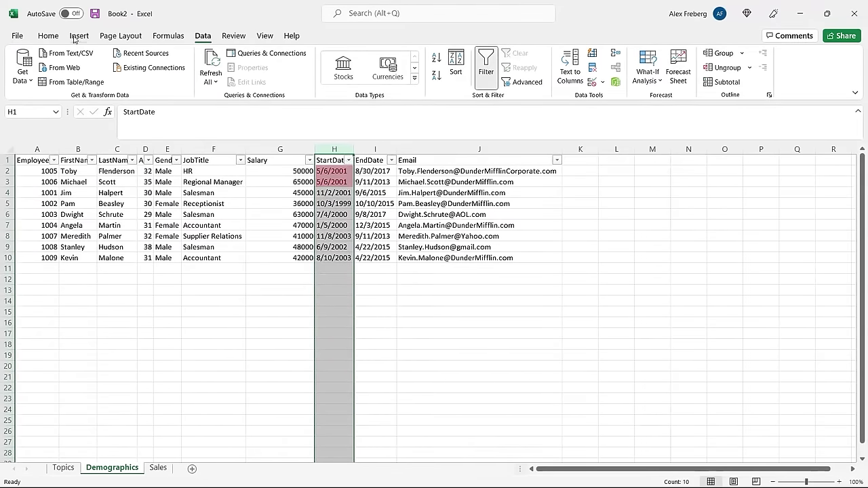
left_click(48, 36)
left_click(497, 77)
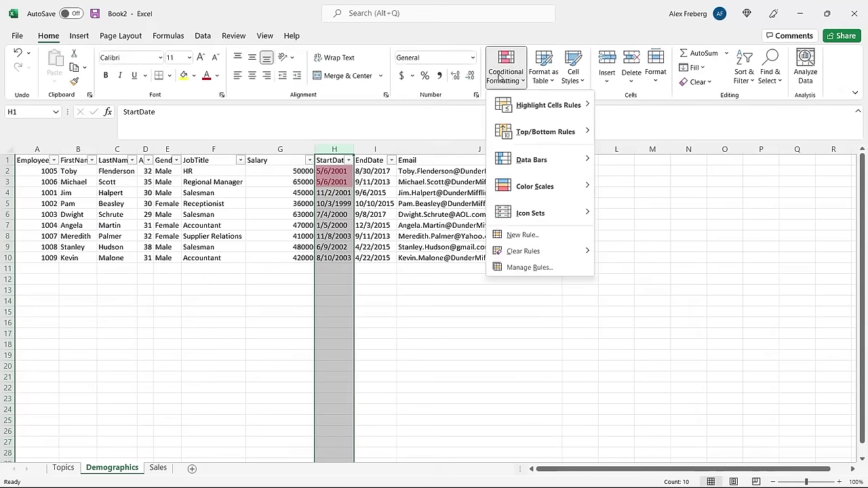
mouse_move(562, 251)
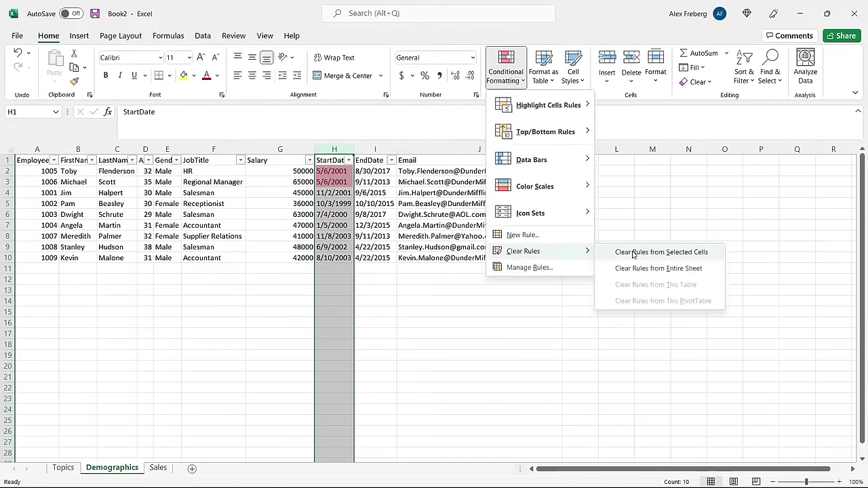
left_click(633, 252)
left_click(372, 291)
key("Up")
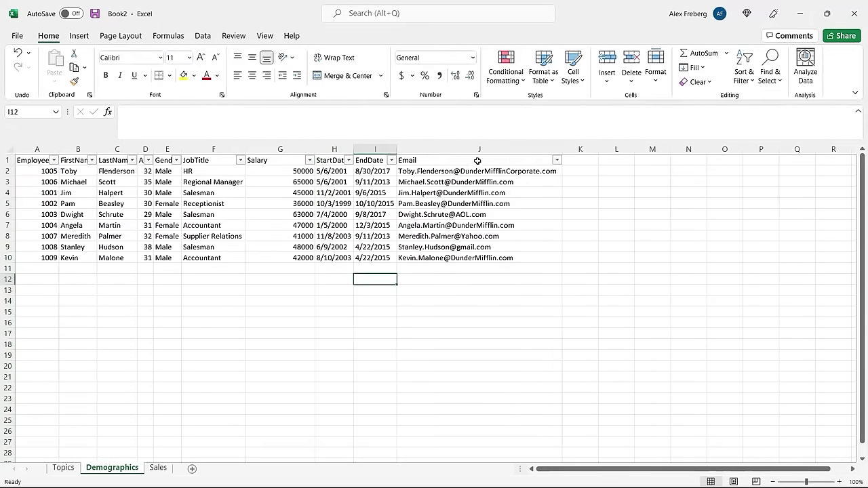
Start a Text That Contains highlighting rule on the whole Email column
left_click(479, 150)
left_click(506, 87)
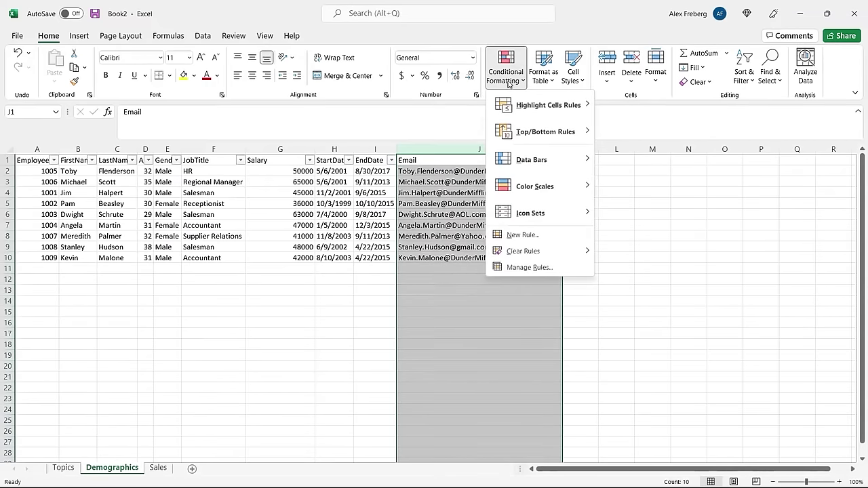
mouse_move(526, 107)
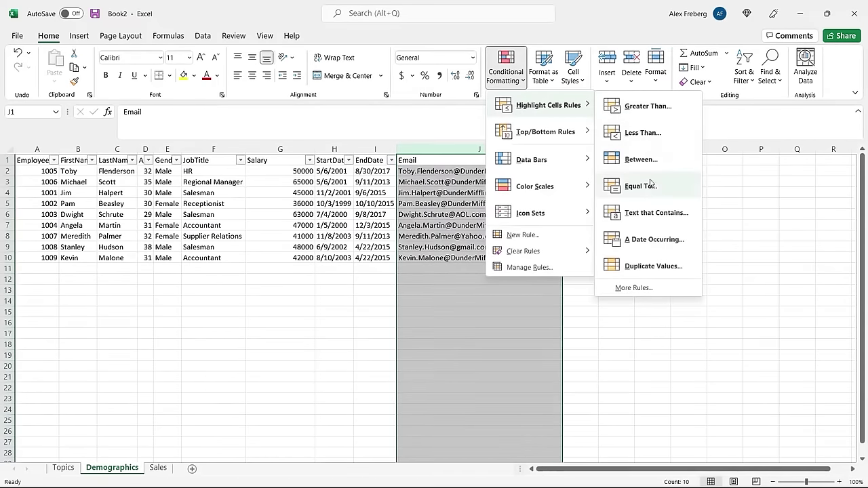
left_click(653, 213)
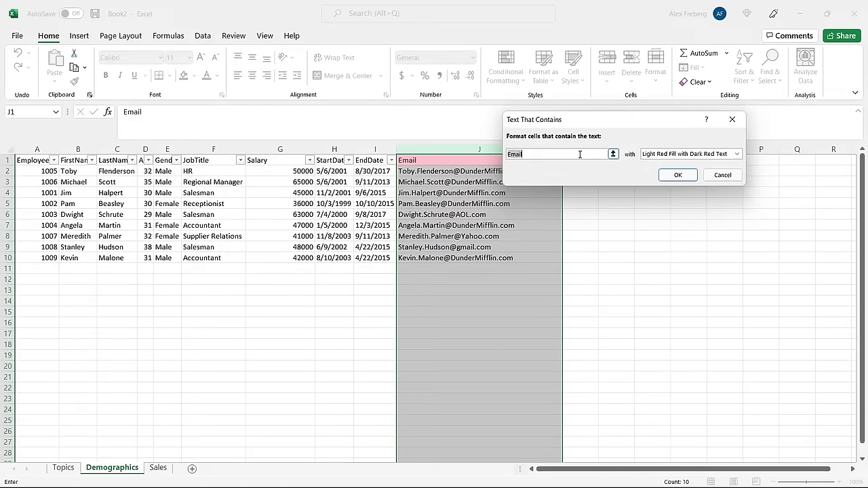
Try "lorax" as the text the Email rule looks for and clear the entry
type("lorax")
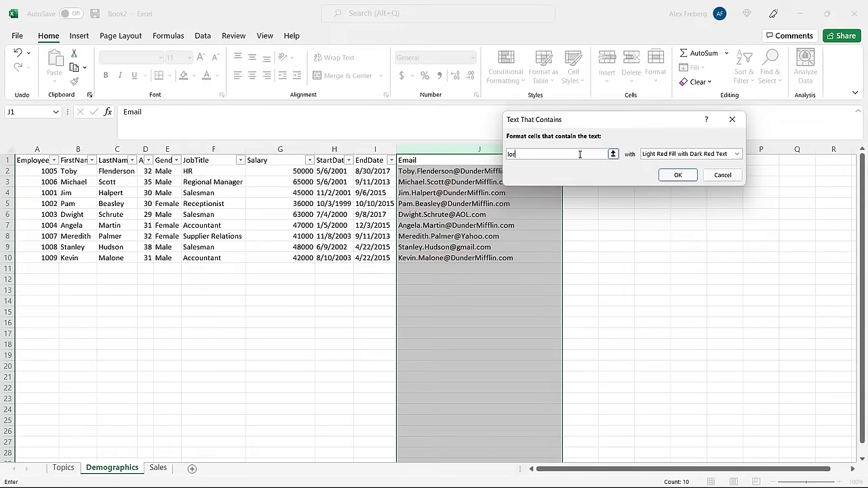
key("BackSpace")
key("BackSpace")
key("BackSpace")
key("BackSpace")
key("BackSpace")
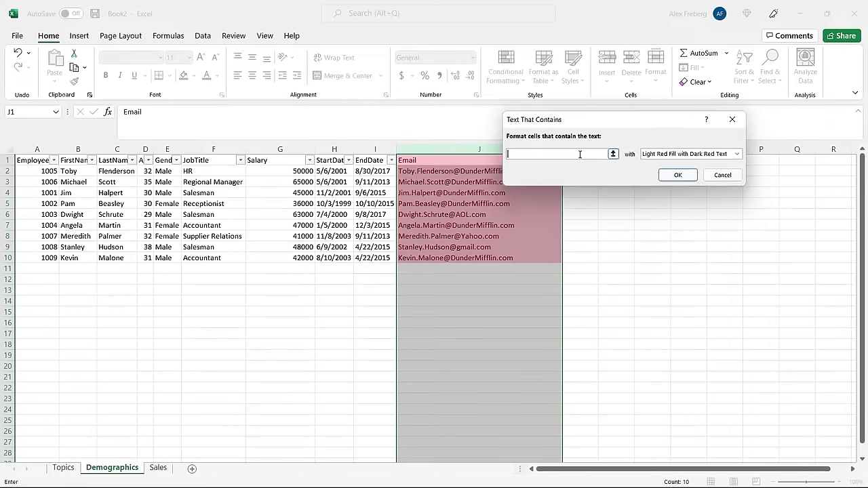
Preview the Email rule with the text "gmail" and empty the entry again
type("gmai")
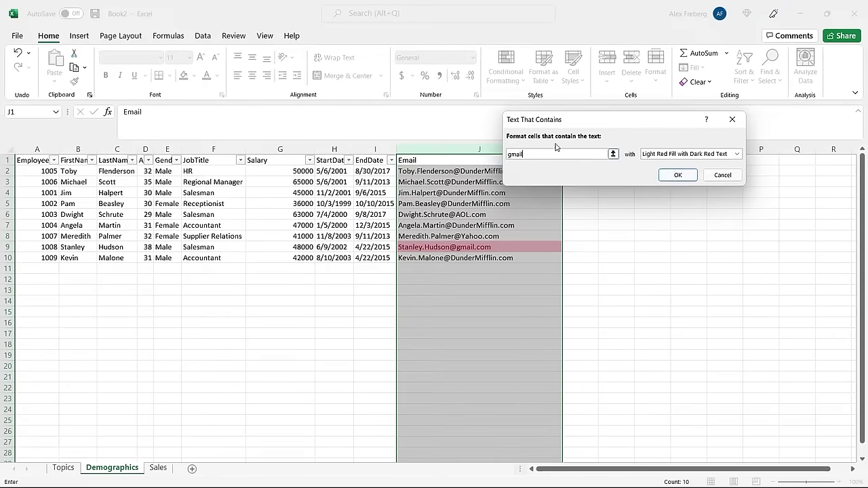
type("l")
key("BackSpace")
key("BackSpace")
key("BackSpace")
key("BackSpace")
key("BackSpace")
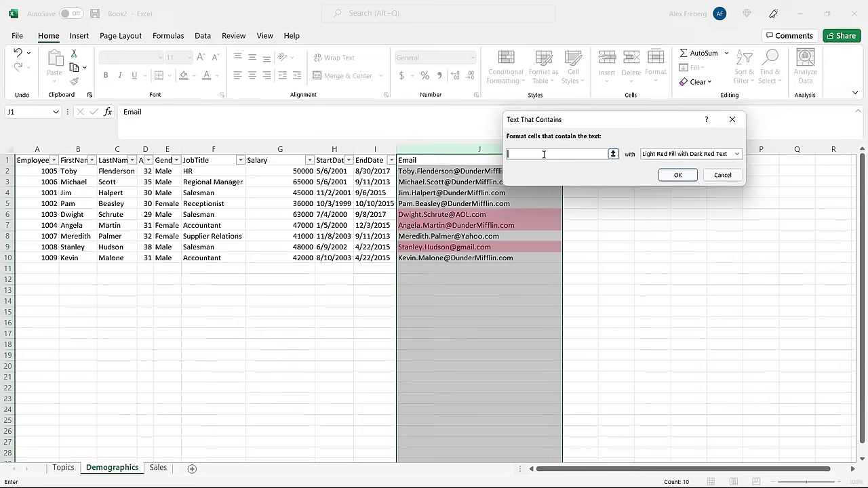
Highlight the Email cells containing "dundermifflin" with Light Red Fill with Dark Red Text
type("dundermi")
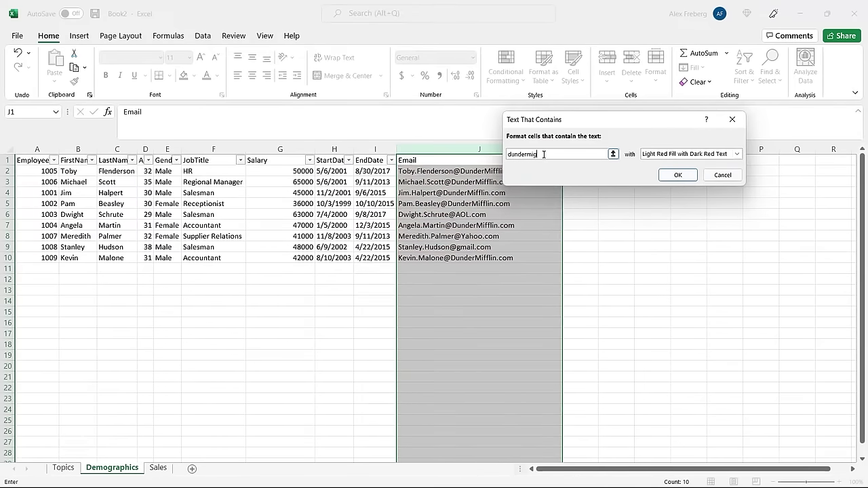
type("fflin")
left_click(678, 174)
left_click(552, 184)
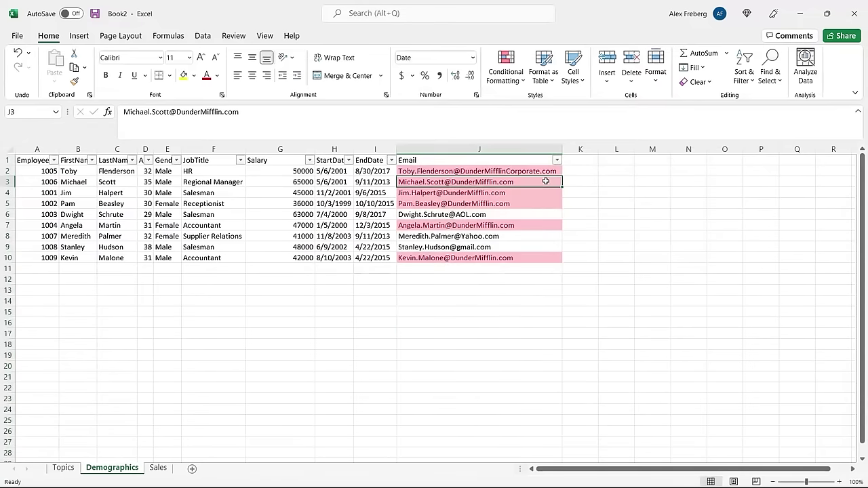
Sort the rows by the light red cell color in Email to check the grouped addresses, and undo the sort
left_click(562, 160)
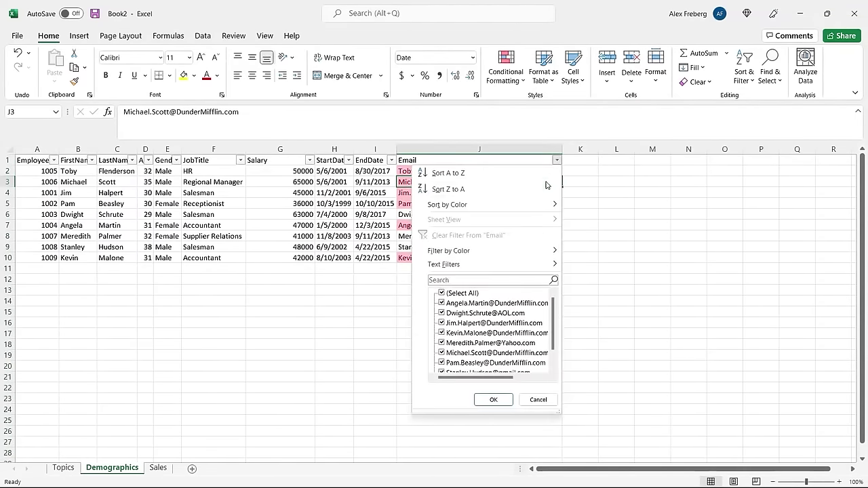
mouse_move(538, 203)
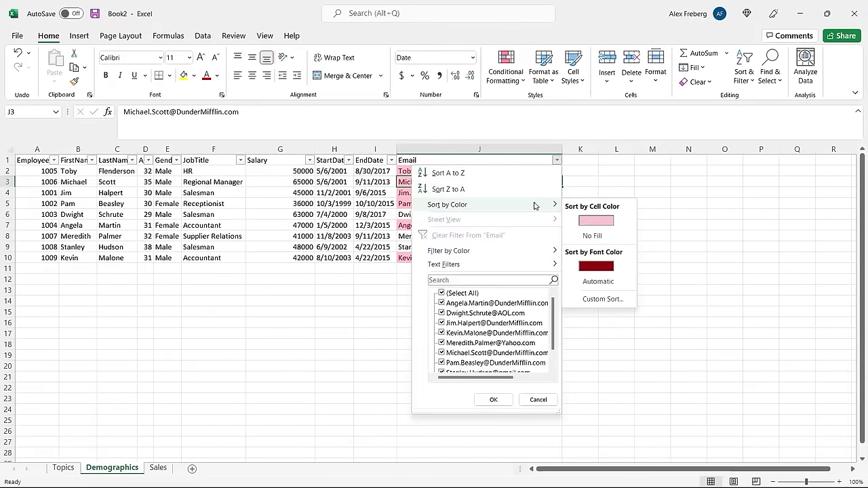
left_click(591, 220)
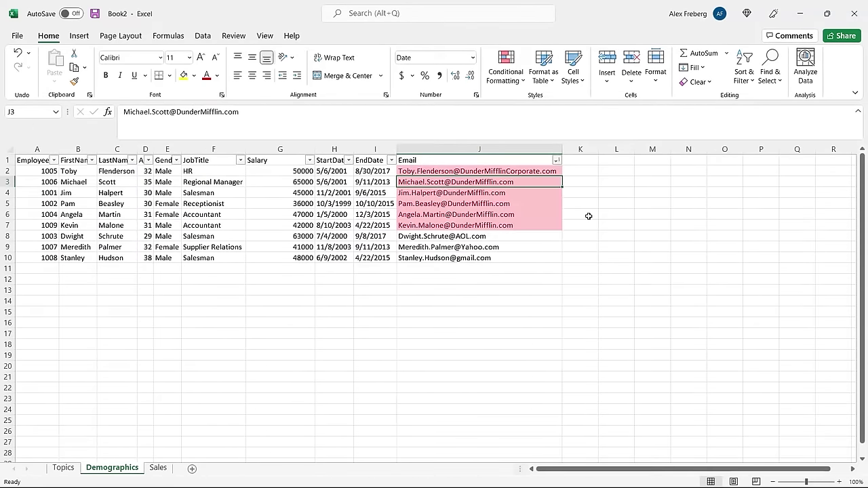
left_click(484, 273)
left_click_drag(495, 226, 508, 171)
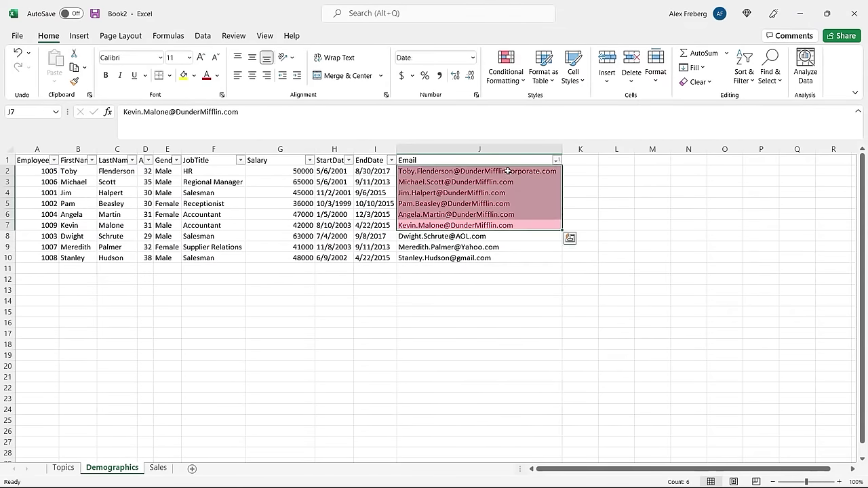
left_click(508, 172)
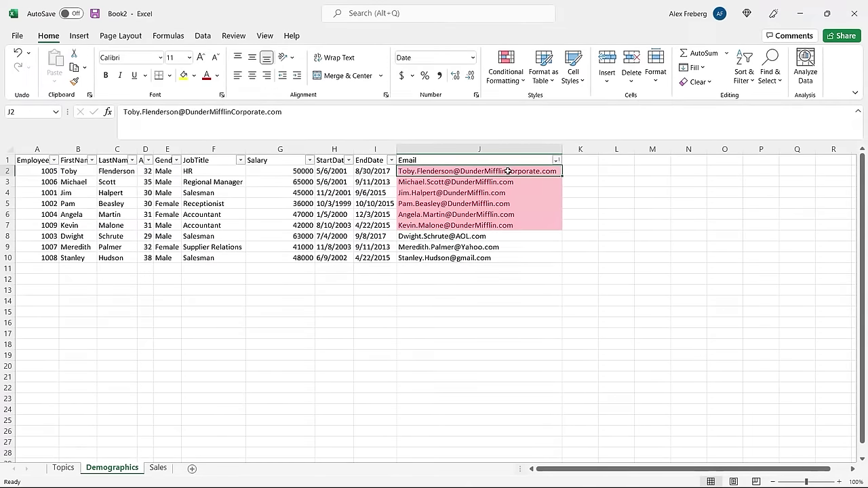
key("ctrl+z")
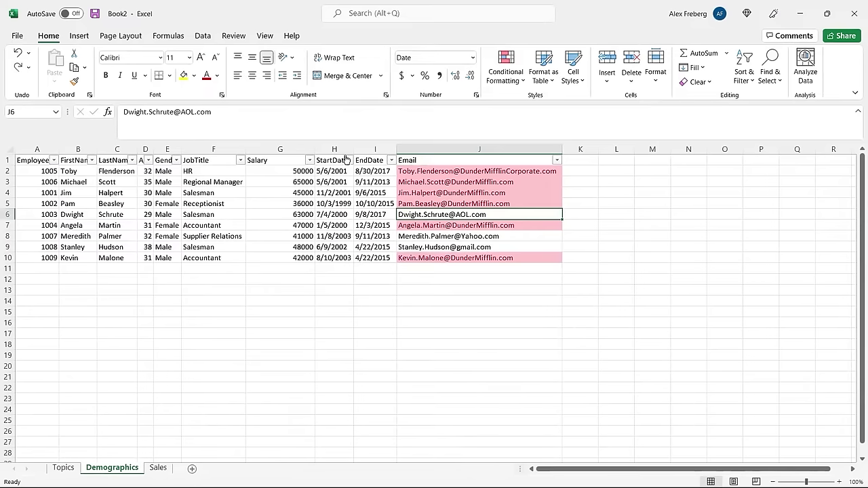
Change the second slash of the last StartDate in H10 to a dash, giving 8/10-2003
left_click(335, 261)
double_click(335, 260)
key("BackSpace")
type("-")
key("Return")
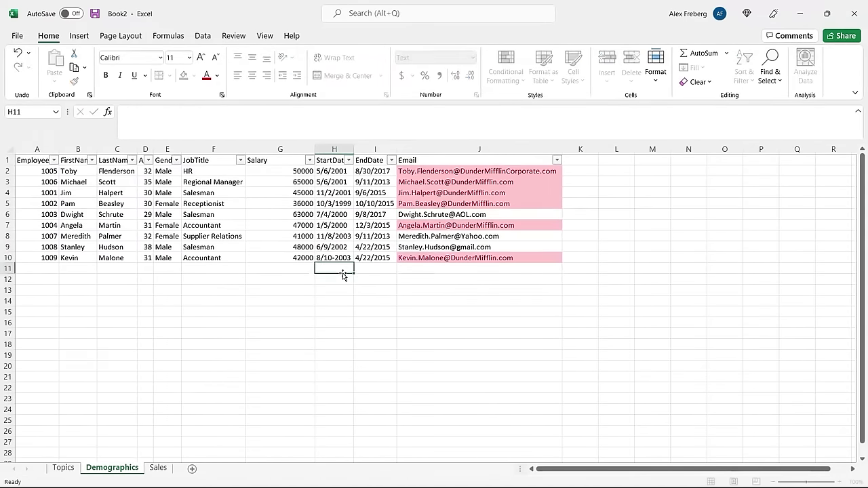
Apply a Text That Contains rule for "-" to the StartDate column with Light Red Fill with Dark Red Text
left_click(335, 148)
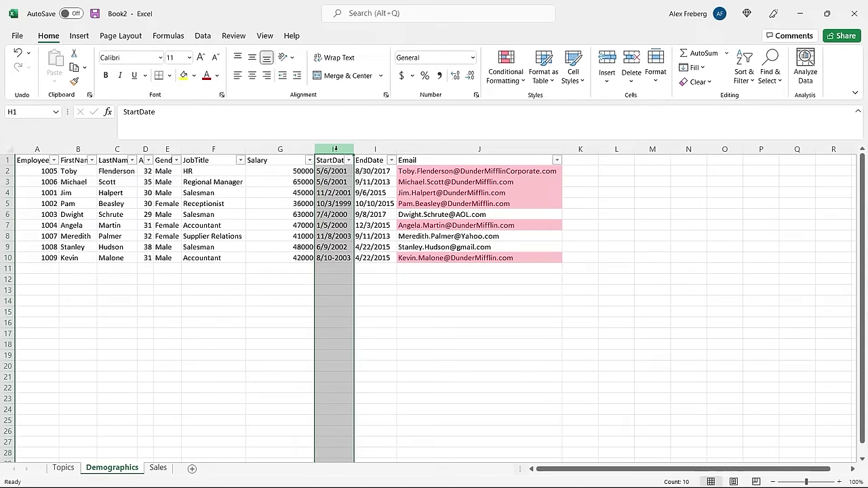
left_click(502, 75)
mouse_move(542, 105)
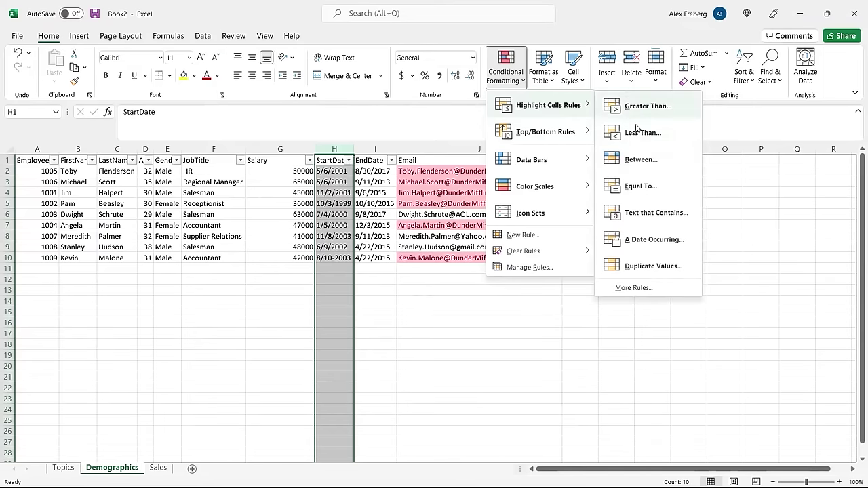
left_click(656, 213)
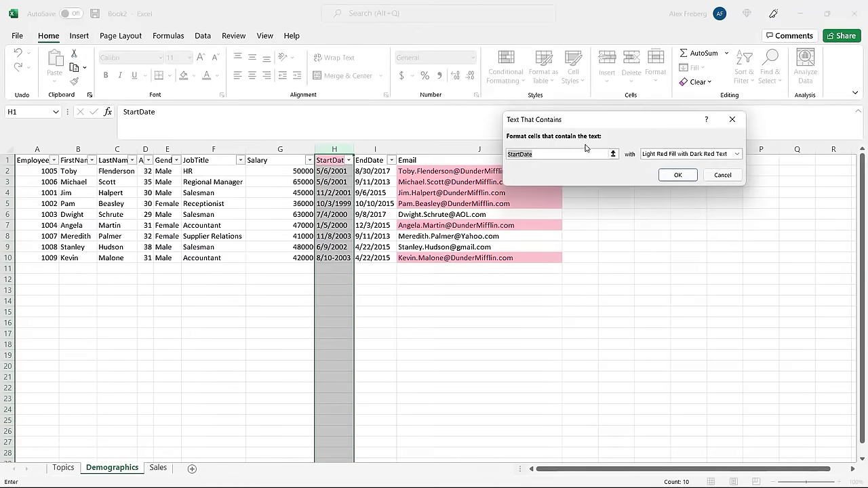
key("BackSpace")
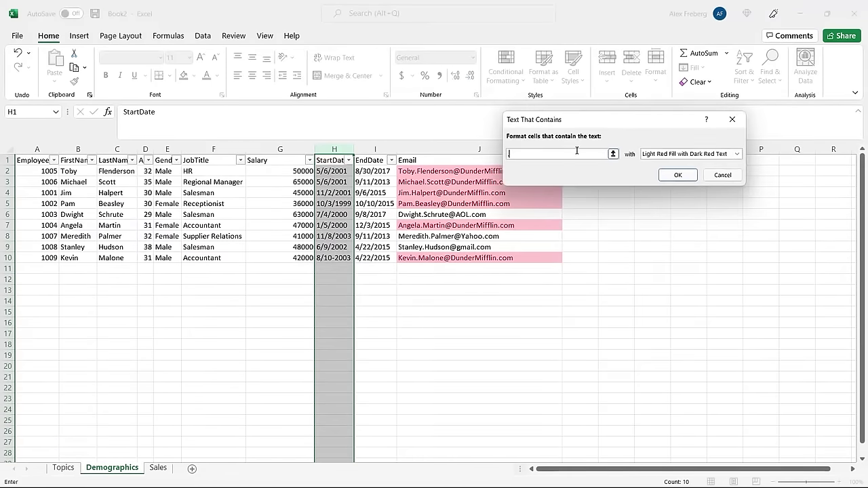
type("-")
left_click(677, 175)
left_click(357, 261)
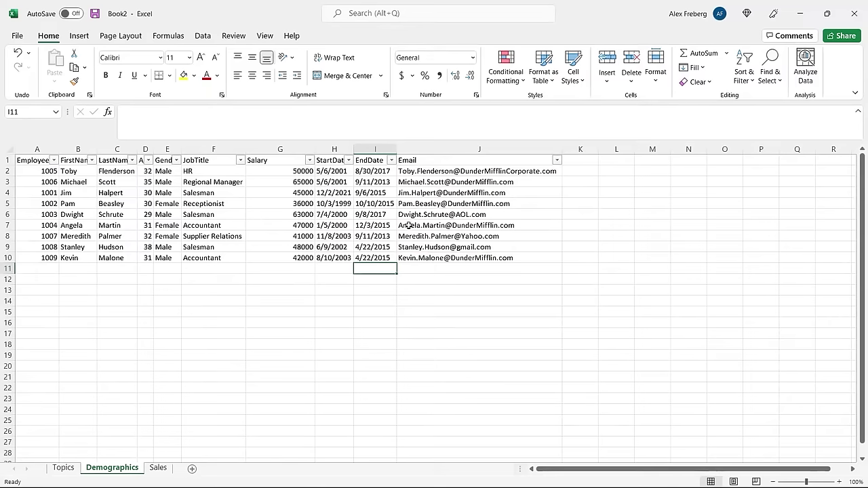
Start a new conditional formatting rule that uses a formula to determine which cells to format, keeping the Salary column uncovered
left_click(522, 83)
mouse_move(542, 107)
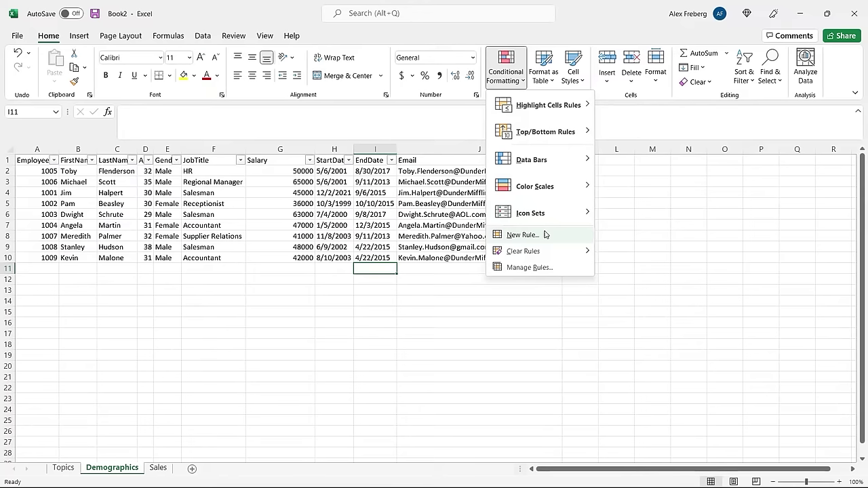
left_click(544, 235)
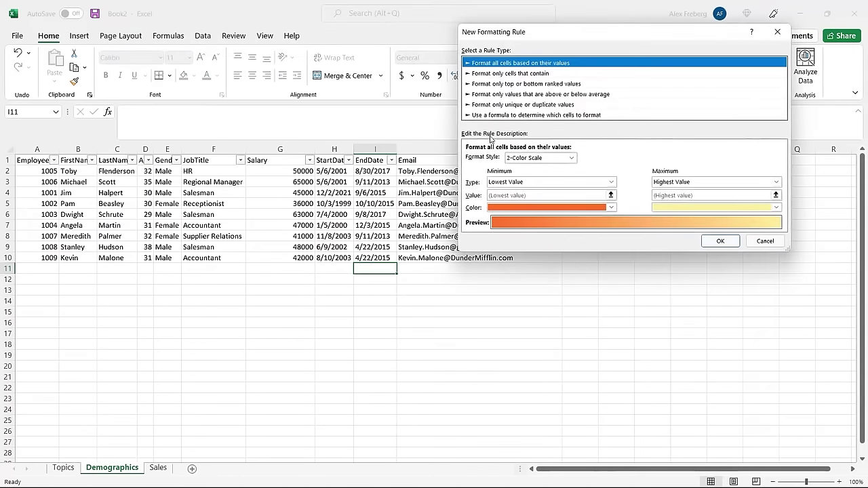
left_click(473, 115)
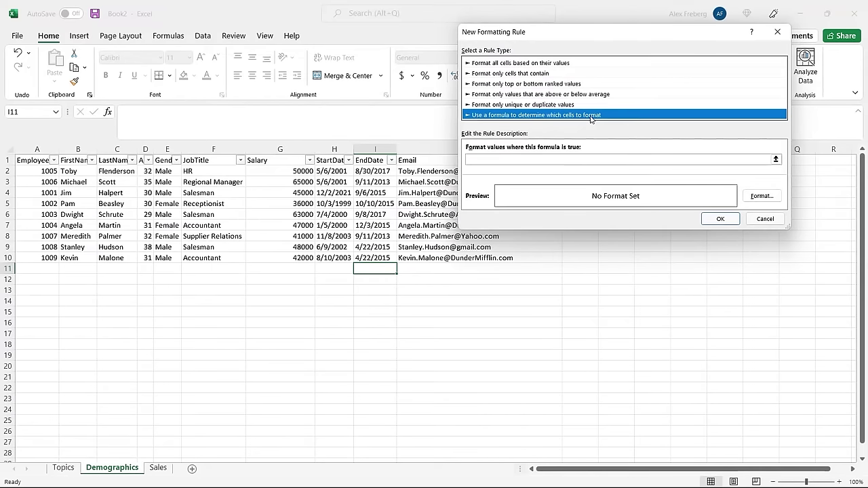
left_click(562, 160)
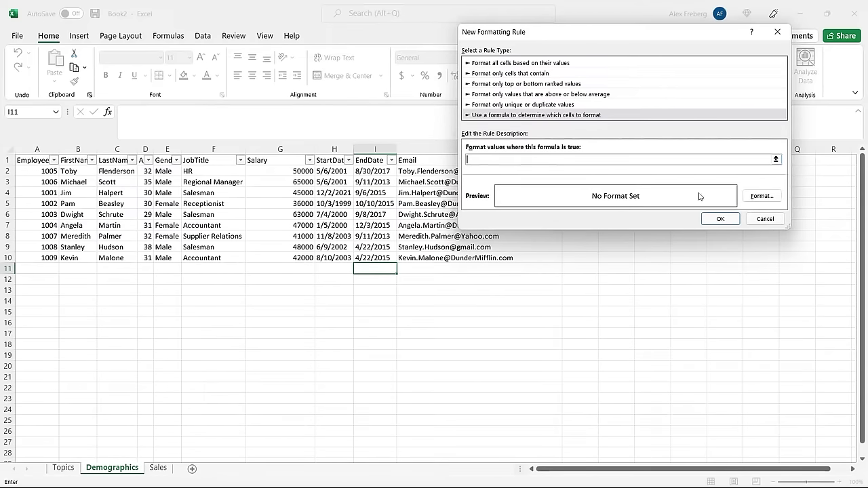
left_click(761, 196)
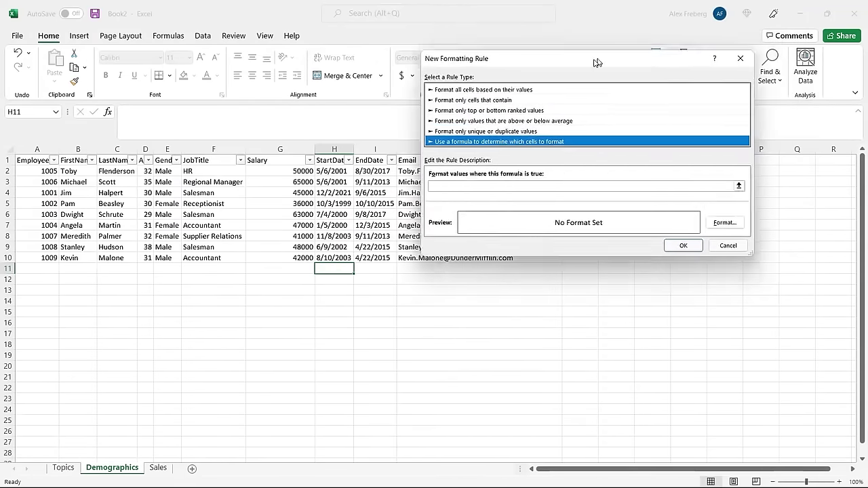
left_click_drag(597, 60, 531, 69)
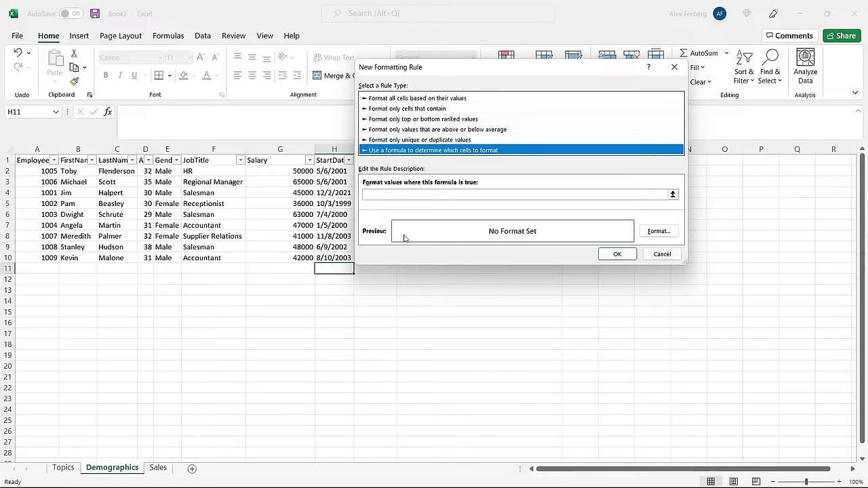
Enter the Salary cells in the rule formula as the relative range =G2:G10, without dollar signs
left_click(428, 195)
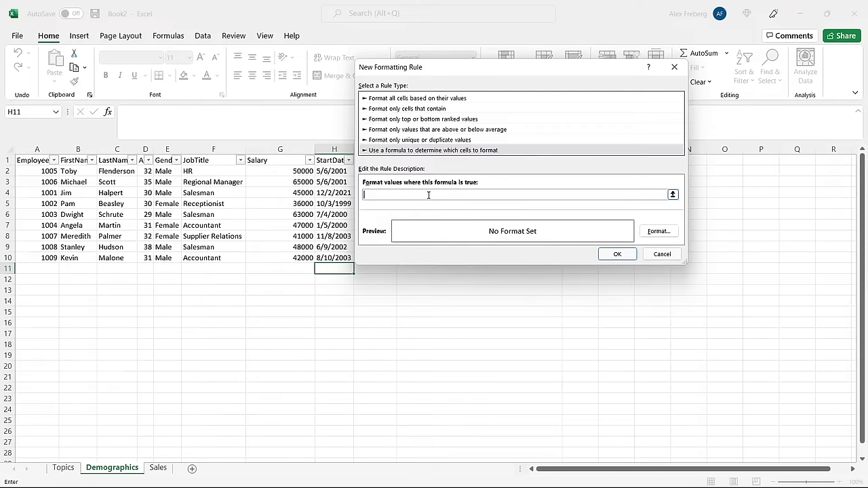
type("=")
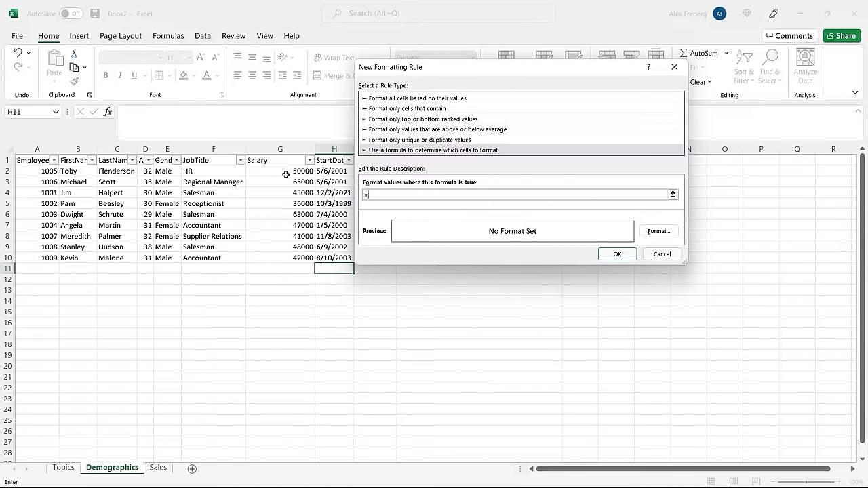
left_click_drag(280, 171, 288, 258)
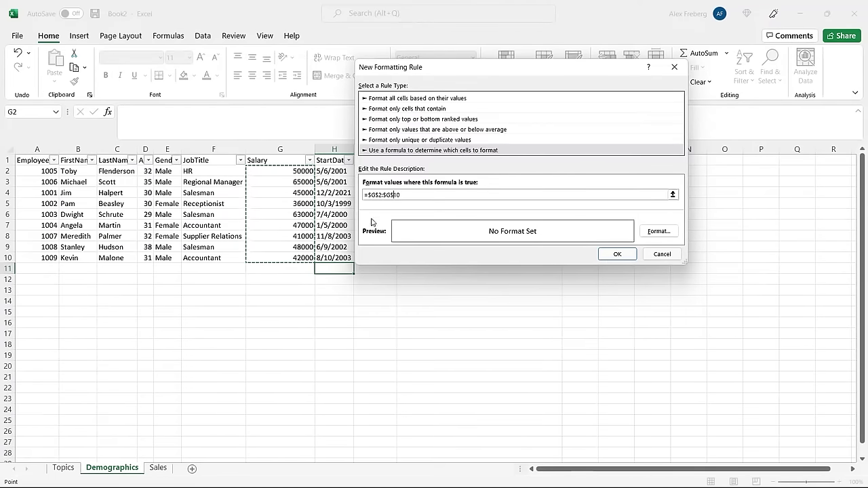
left_click(413, 195)
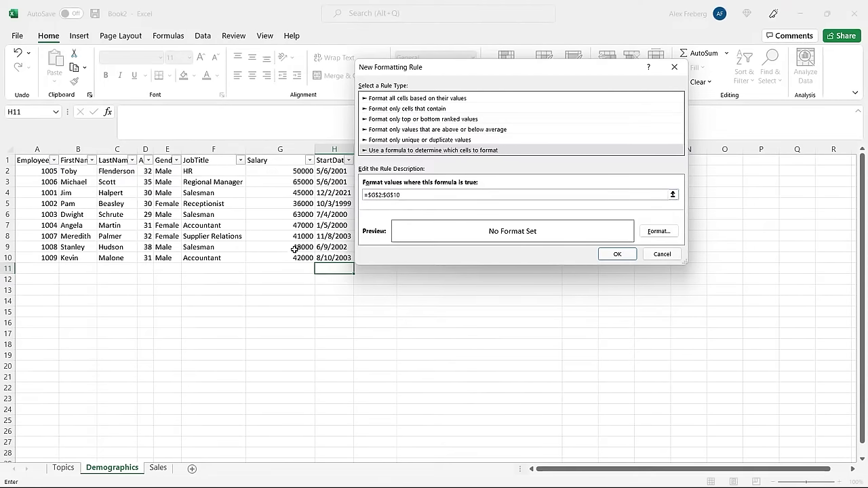
left_click(388, 195)
key("Delete")
left_click(379, 194)
key("Delete")
left_click(368, 194)
key("Delete")
Set the rule's format to a light gold fill with an outline border
left_click(658, 231)
left_click(584, 31)
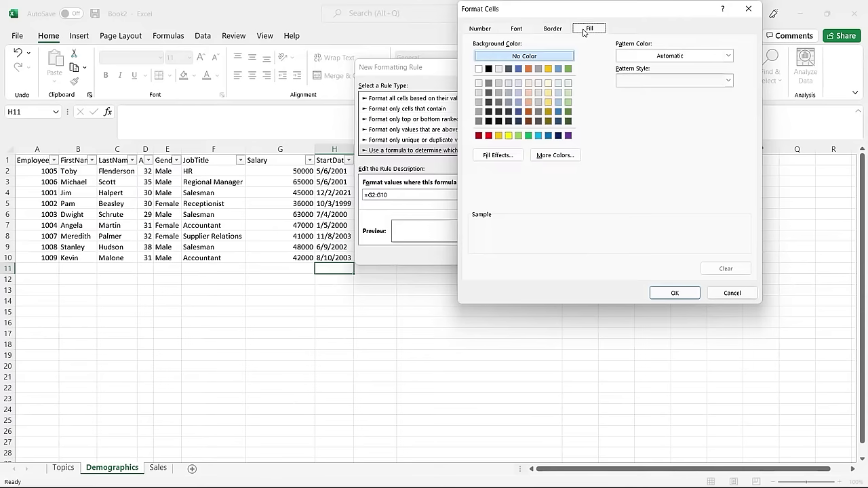
left_click(548, 102)
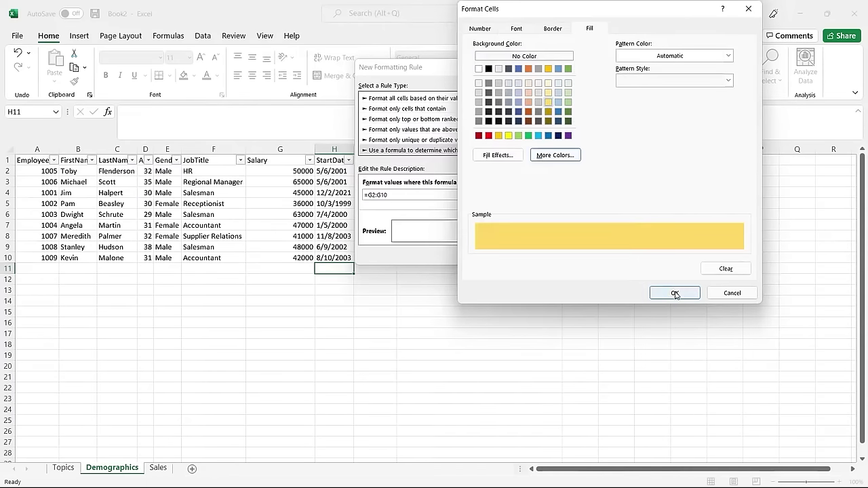
left_click(552, 28)
left_click(639, 67)
left_click(675, 293)
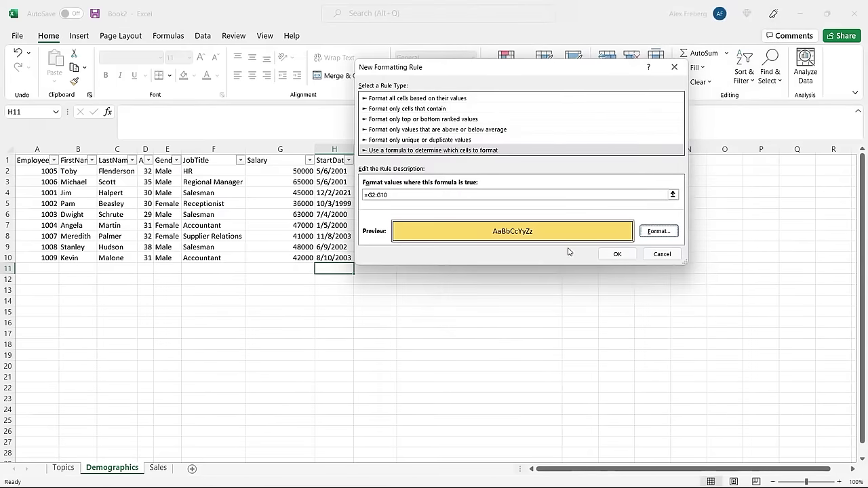
Complete the rule formula as =G2:G10>50000 and create the rule
left_click(486, 195)
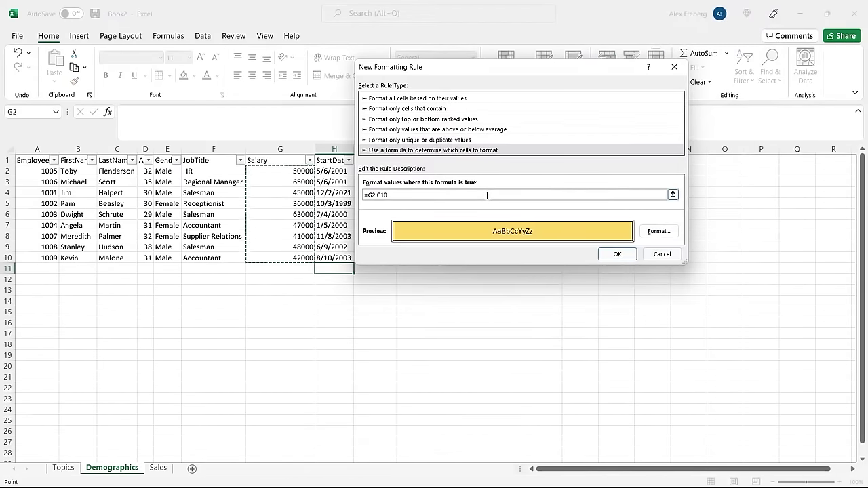
type(">50000")
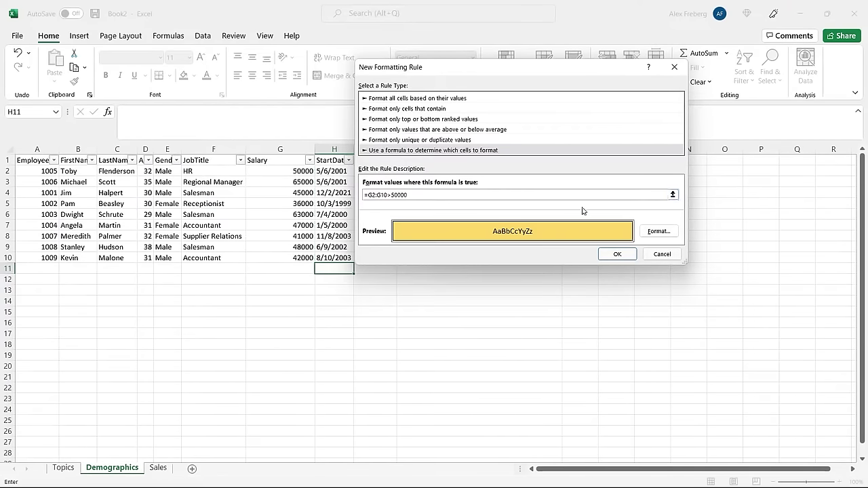
left_click(615, 253)
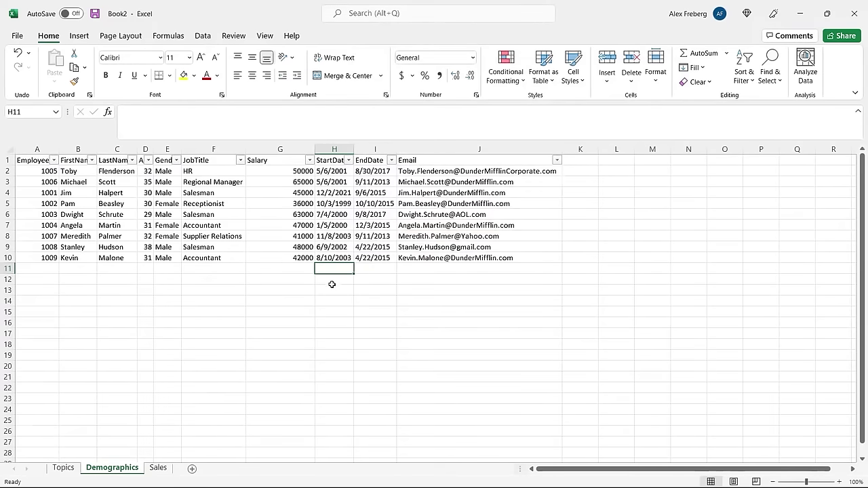
In the Conditional Formatting Rules Manager, change the range the rule applies to into =$G$2:$G$10 and apply it
left_click(522, 78)
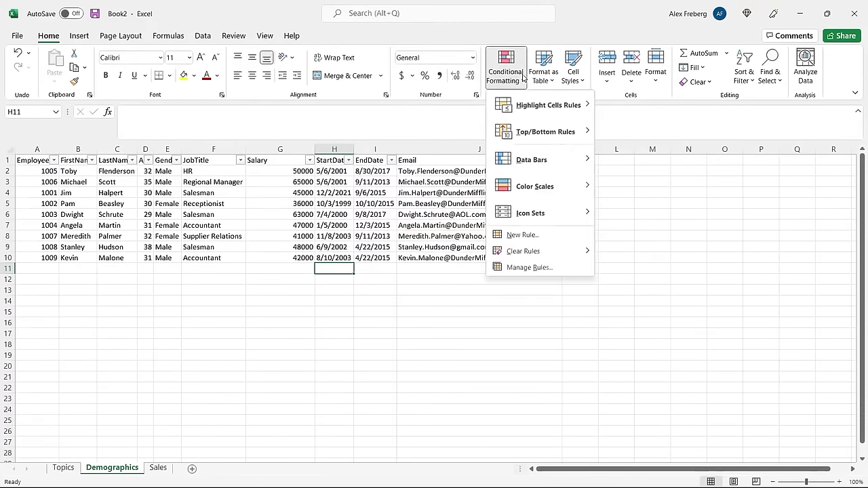
left_click(532, 269)
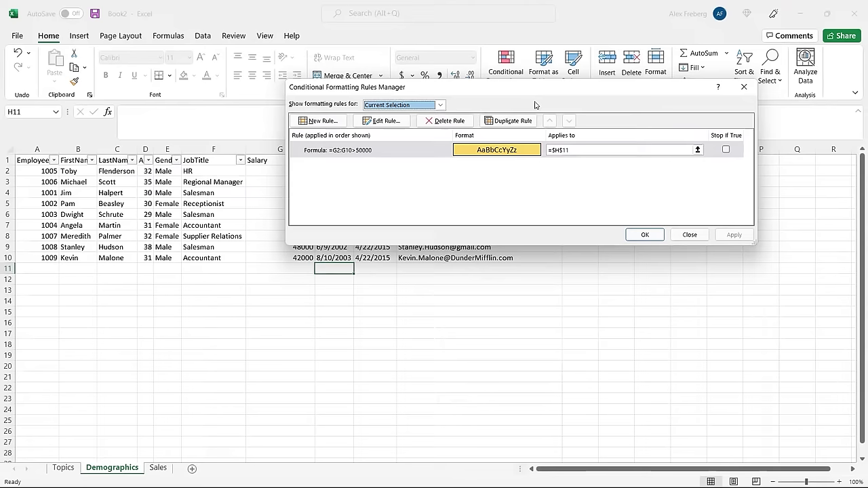
left_click_drag(517, 88, 619, 36)
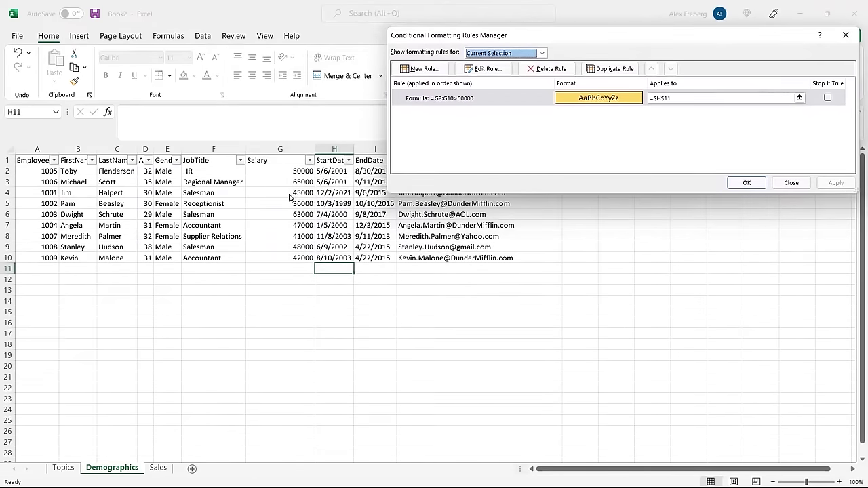
left_click_drag(678, 98, 655, 102)
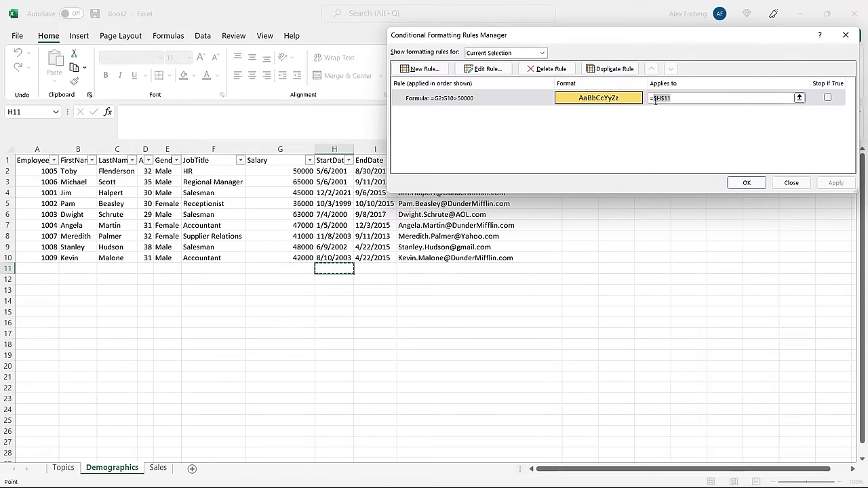
key("BackSpace")
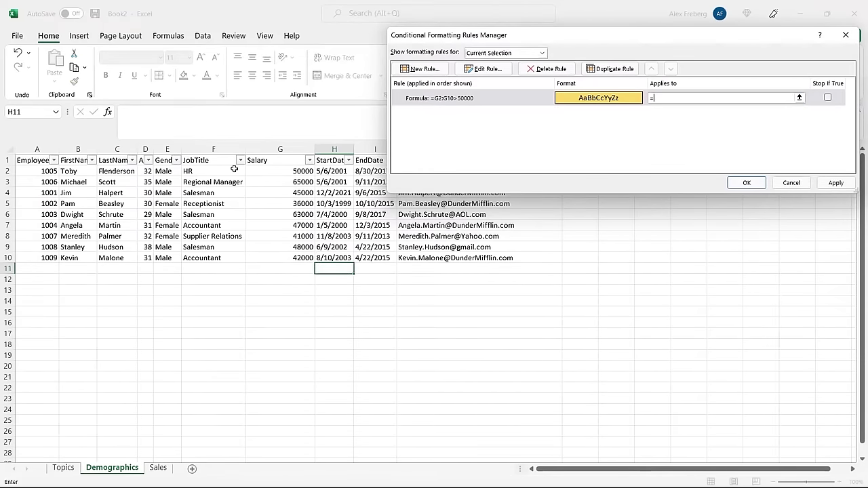
left_click_drag(264, 170, 269, 259)
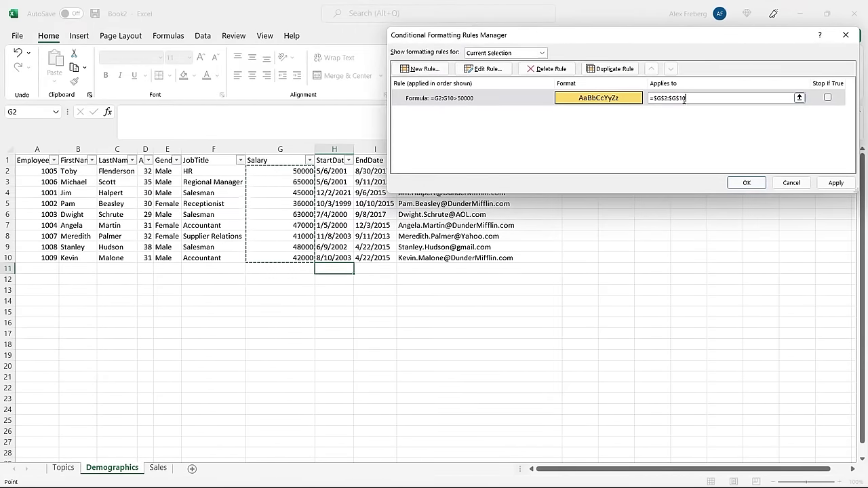
left_click(832, 184)
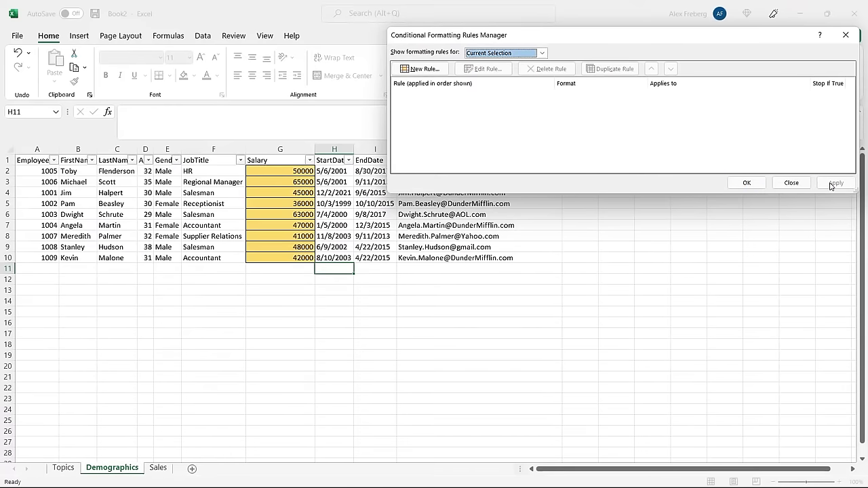
left_click(749, 184)
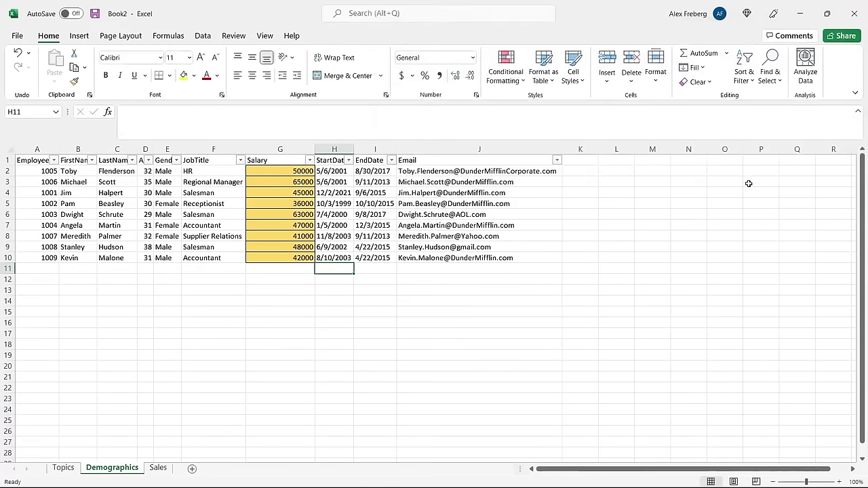
From a Salary cell, edit the existing rule's formula and replace its shifted cell reference with $G$2:$G$10
left_click(293, 191)
left_click(511, 68)
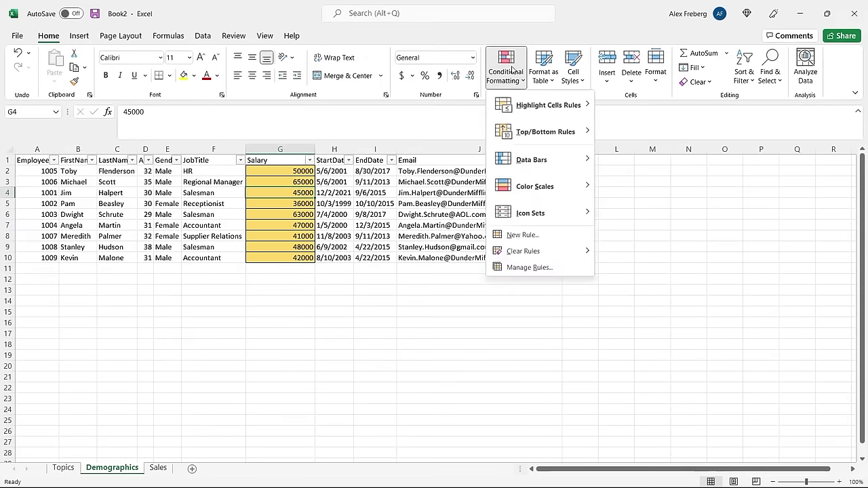
left_click(549, 268)
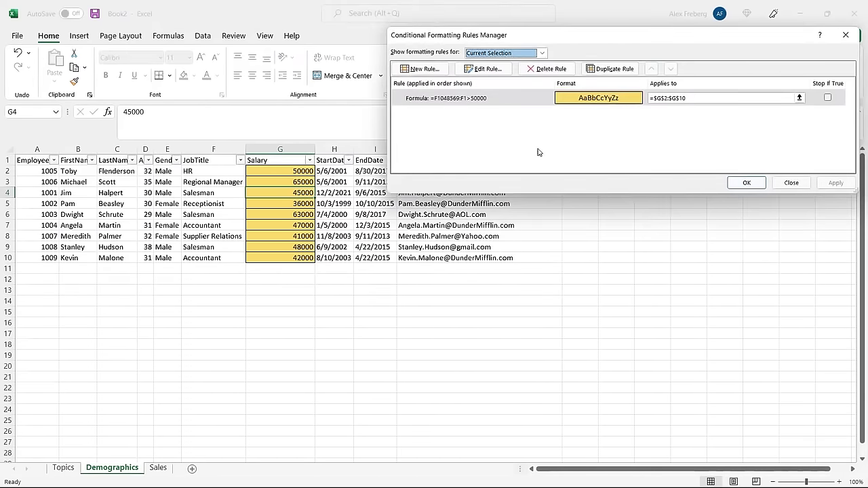
double_click(455, 102)
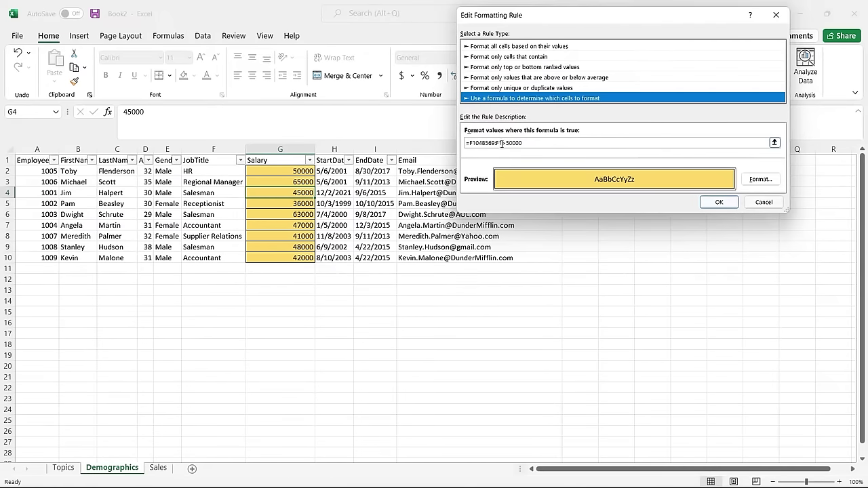
left_click_drag(501, 143, 472, 144)
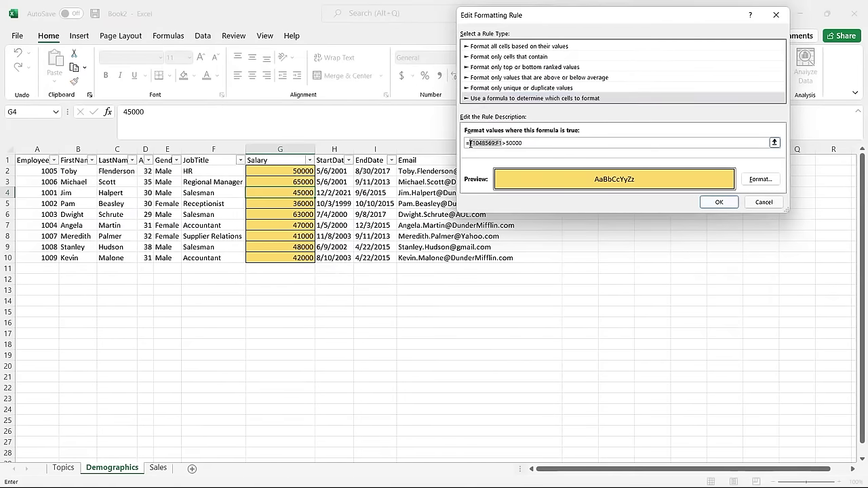
key("Delete")
left_click(291, 171)
left_click_drag(291, 247, 292, 258)
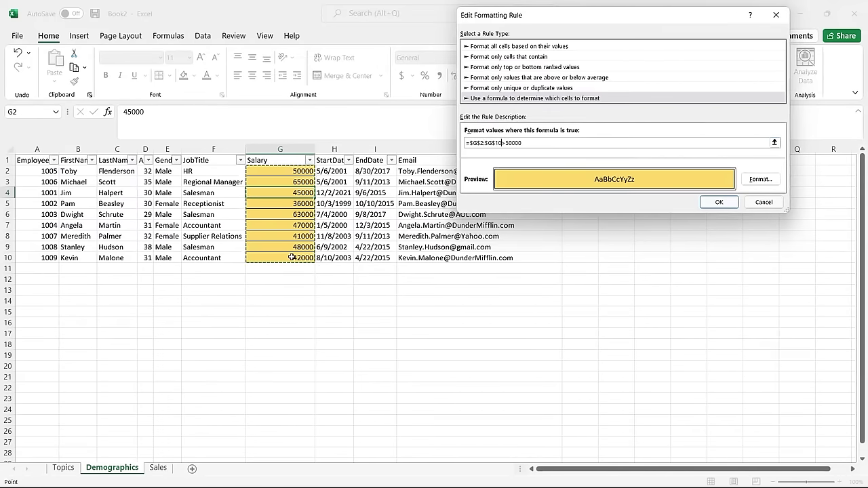
Remove the dollar signs from the edited formula so it reads =G2:G10>50000, and accept the rule
left_click(495, 143)
key("BackSpace")
left_click(473, 143)
key("BackSpace")
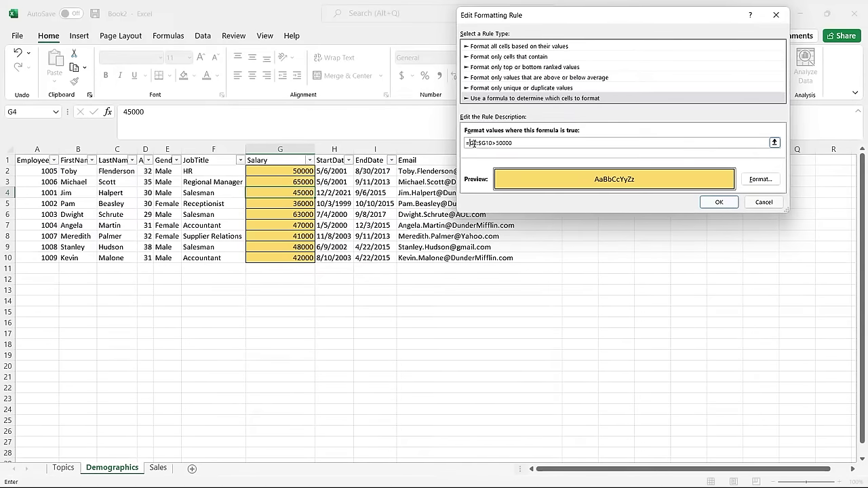
left_click(483, 143)
key("BackSpace")
left_click(729, 206)
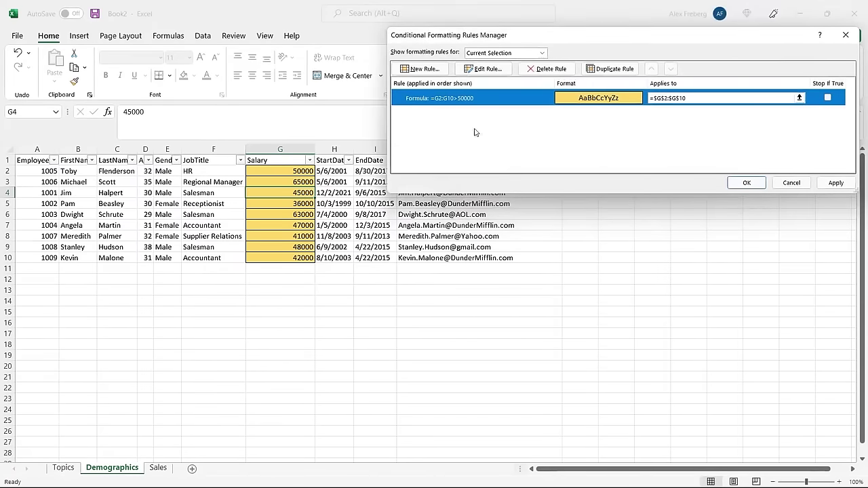
Apply the corrected rule to =$G$2:$G$10, close the rules manager and check the highlighted salaries
left_click_drag(686, 99, 655, 99)
left_click(691, 99)
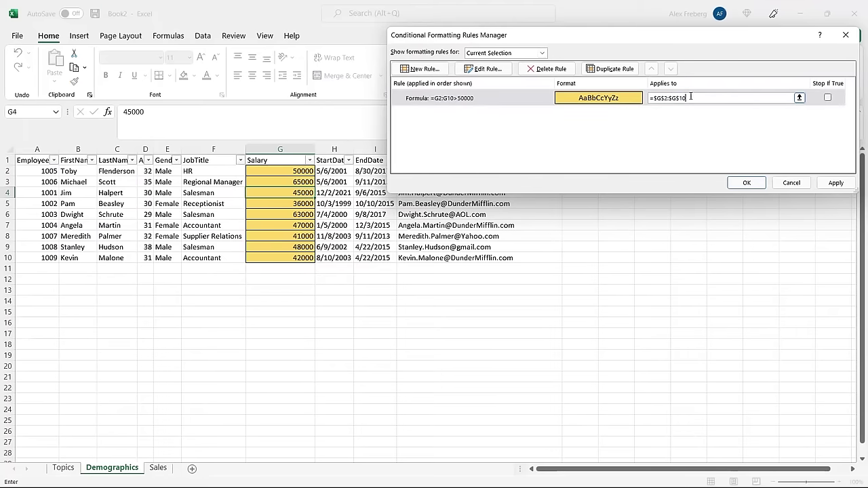
left_click(833, 183)
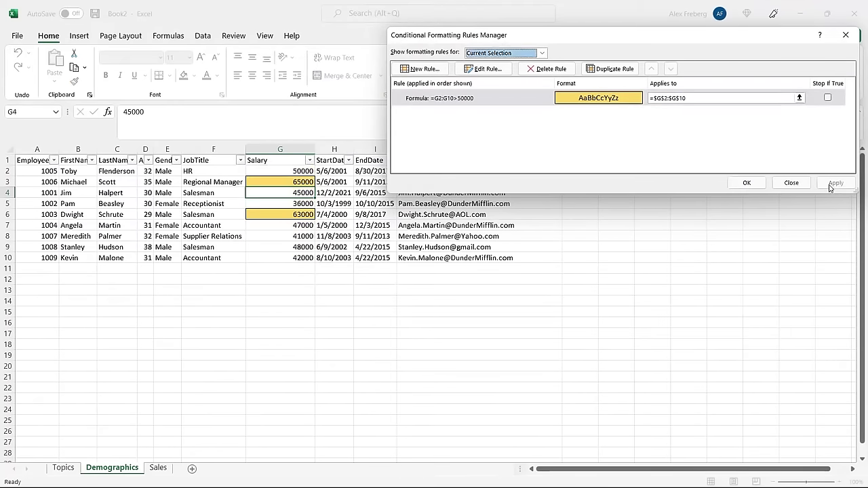
left_click(748, 183)
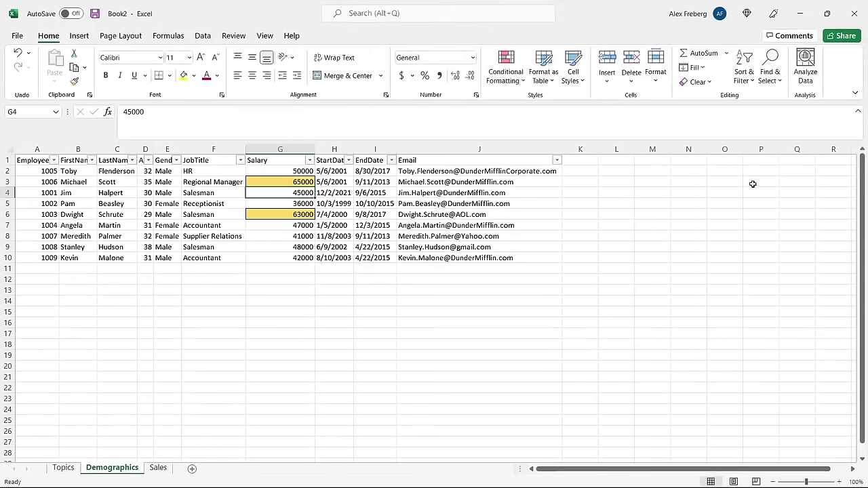
left_click(301, 184)
left_click(285, 214)
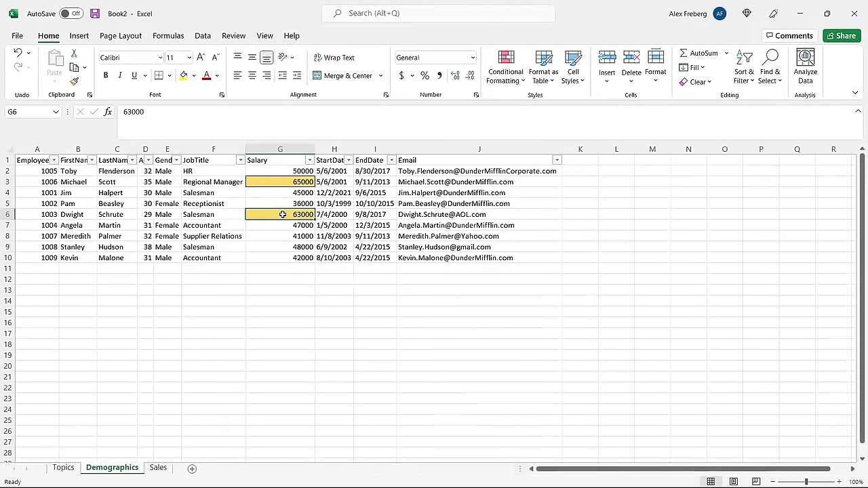
For the ages in D2:D10, start a new formula-based formatting rule and begin its formula with =$D$2:$D$10
left_click(281, 192)
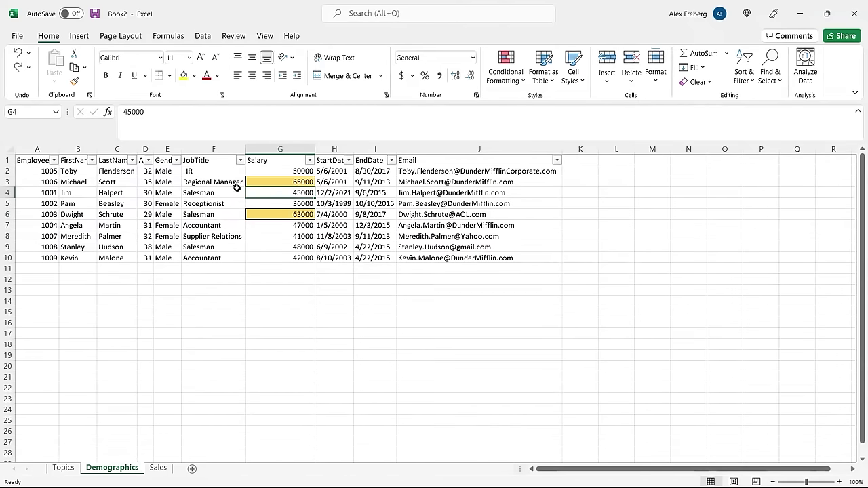
left_click(145, 171)
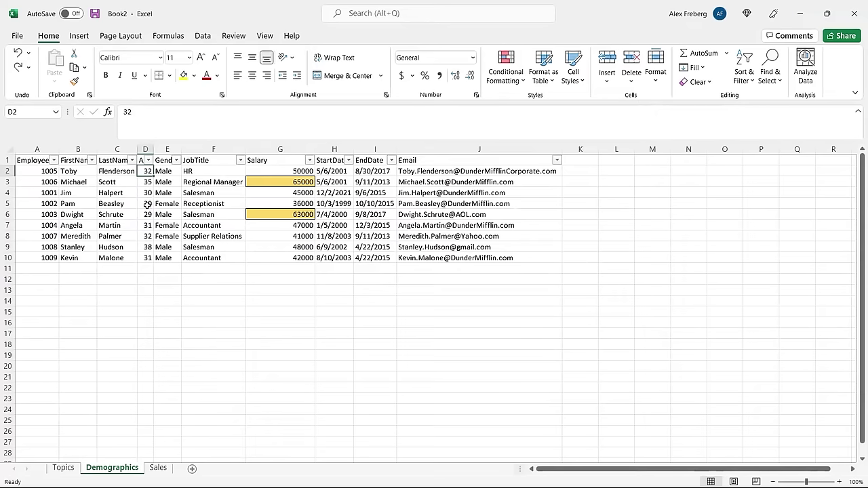
left_click(147, 257, "shift")
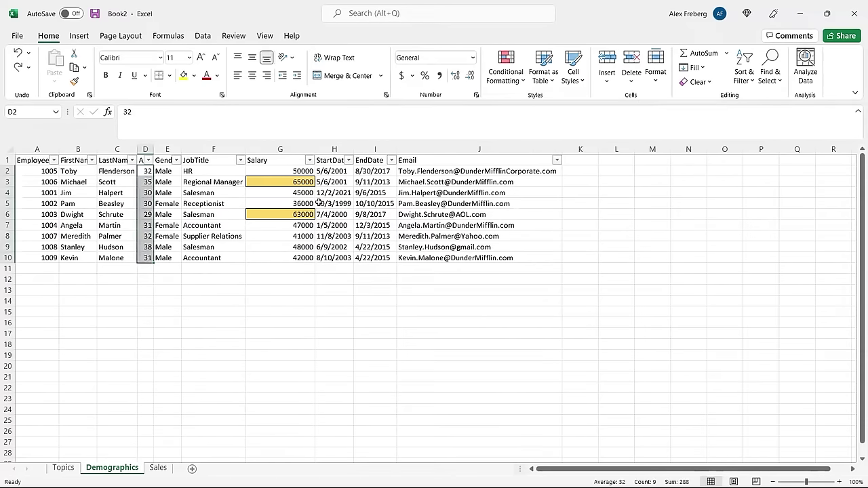
left_click(506, 68)
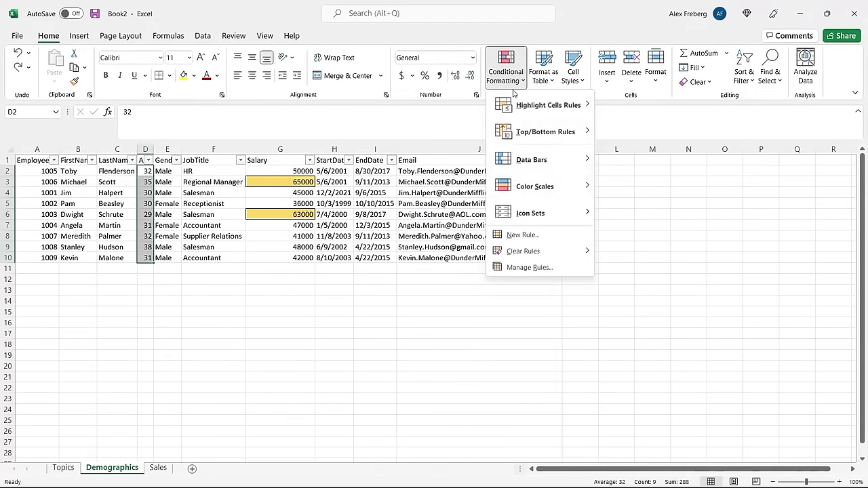
left_click(550, 235)
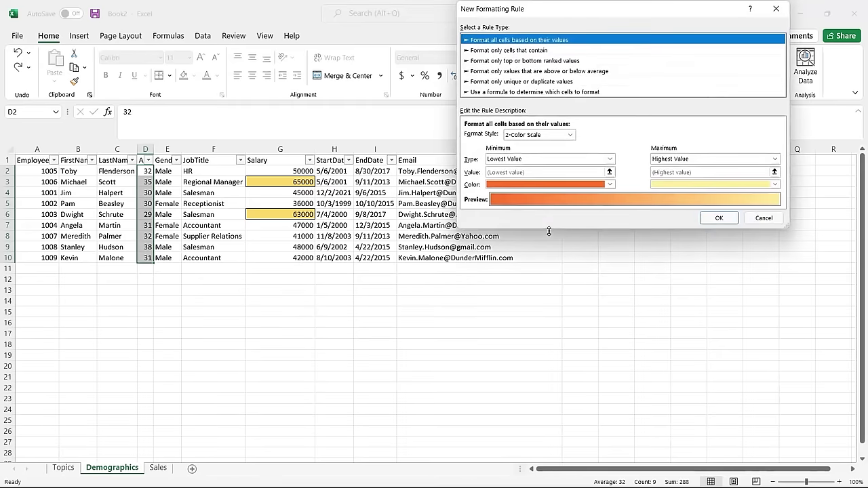
left_click(546, 93)
left_click(518, 137)
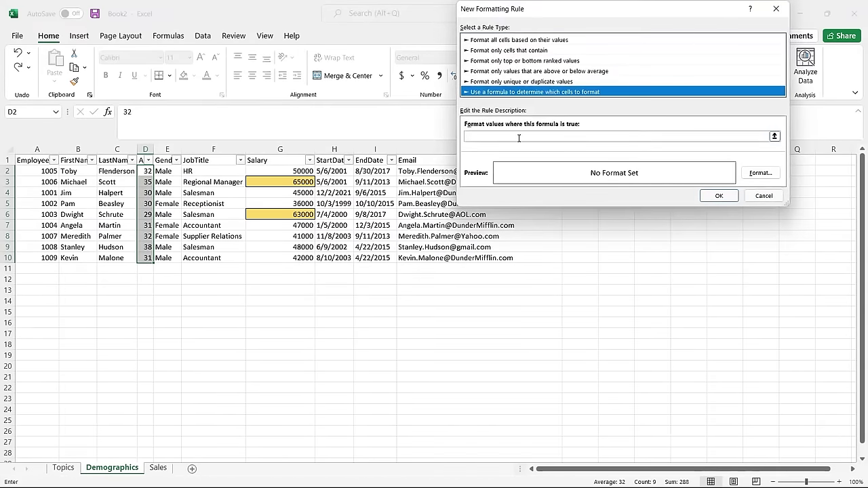
type("=")
left_click(146, 171)
left_click_drag(145, 248, 145, 259)
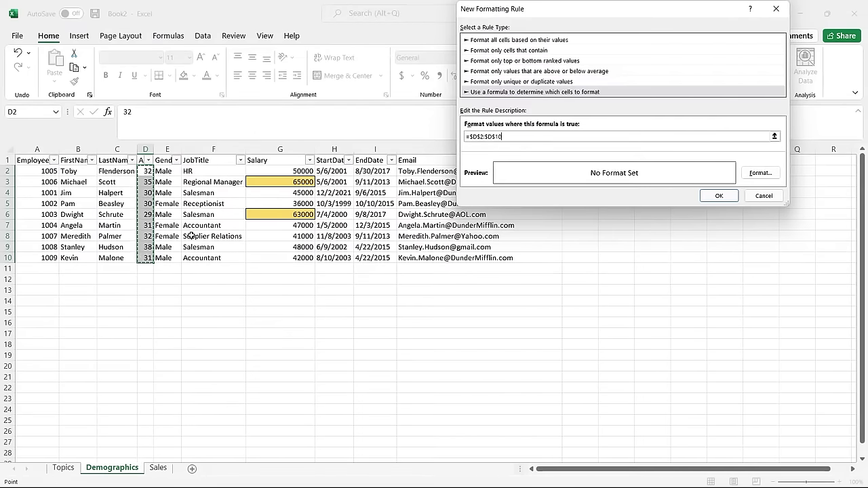
Remove the dollar signs from the rule's cell references and complete the formula as =D2:D10>30
left_click(480, 136)
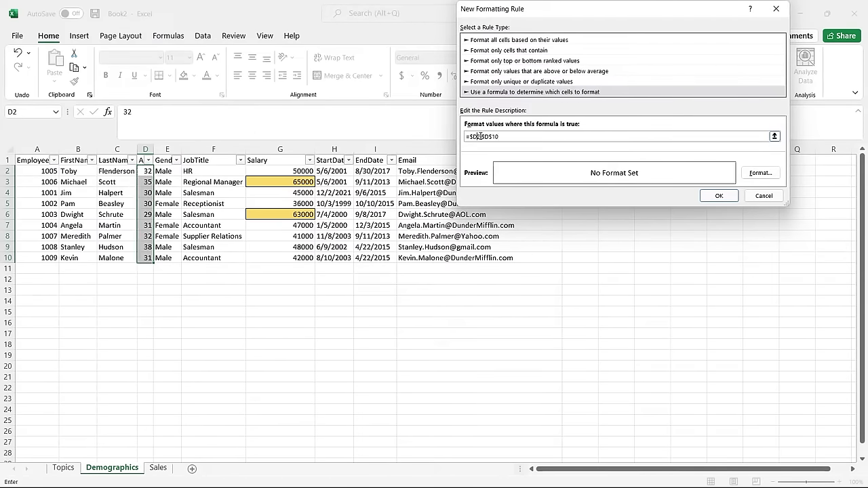
left_click(494, 137)
key("BackSpace")
left_click(486, 136)
key("BackSpace")
left_click(474, 137)
key("BackSpace")
type(">30")
Give the age rule a light green fill and accept it, then clear the selection of the age cells
left_click(760, 173)
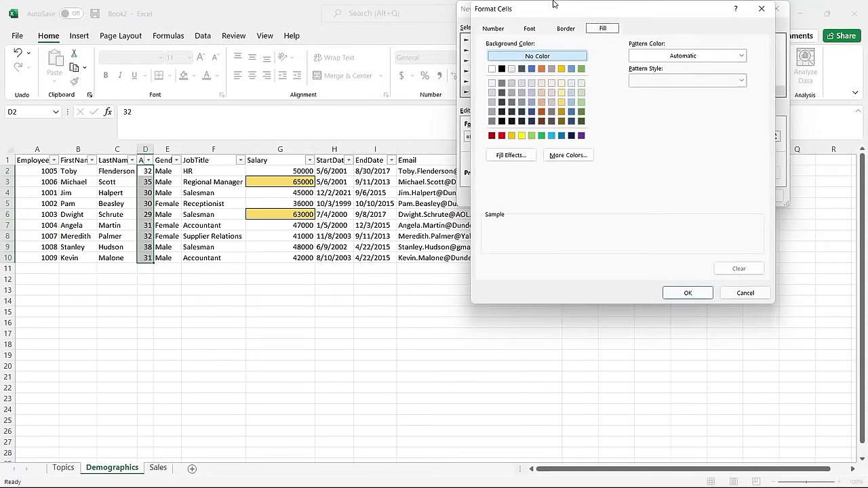
left_click(581, 102)
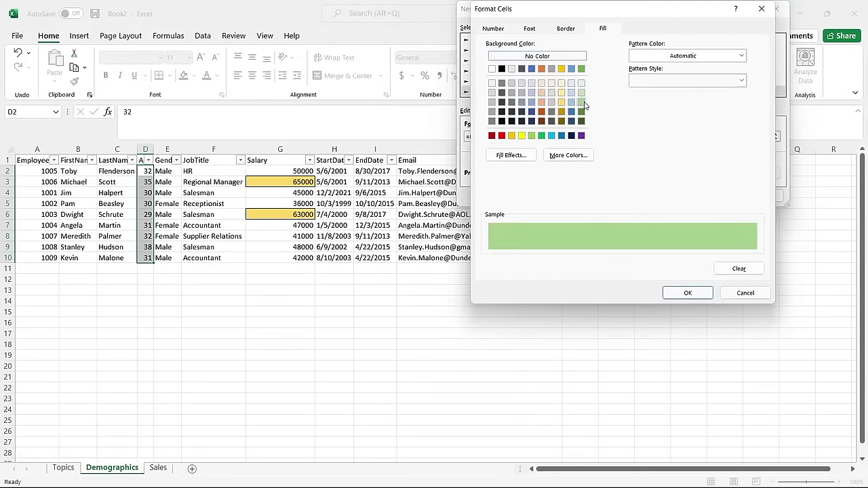
left_click(680, 292)
left_click(716, 196)
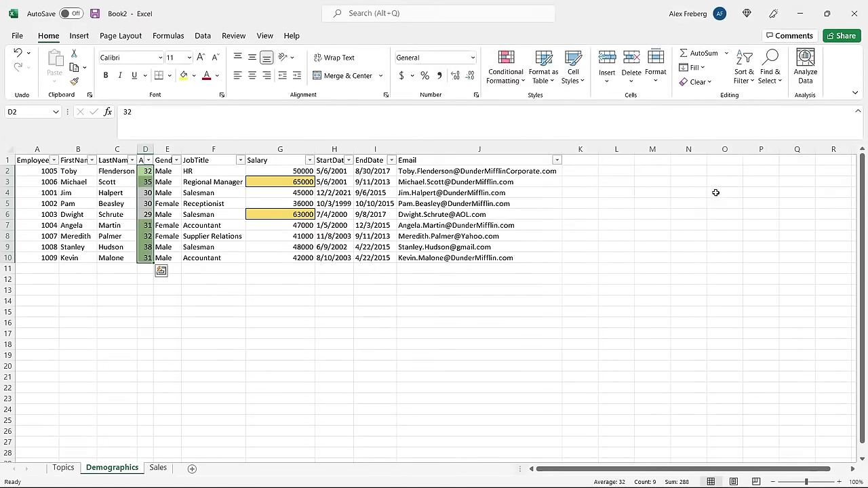
left_click(205, 258)
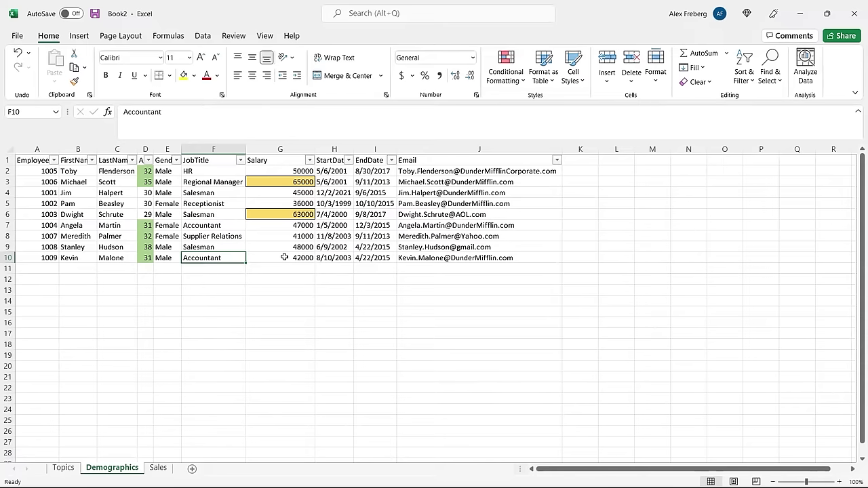
From an Age cell, open the Conditional Formatting Rules Manager, list the rules for This Worksheet and look through them
left_click(146, 214)
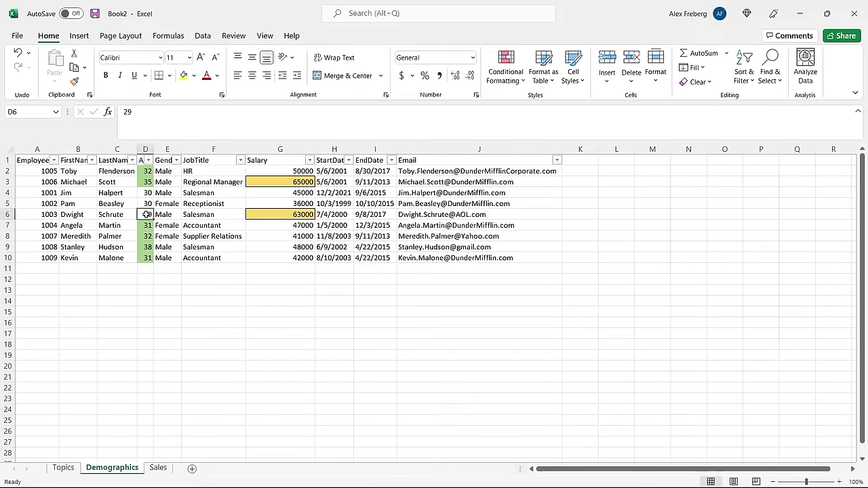
left_click(513, 72)
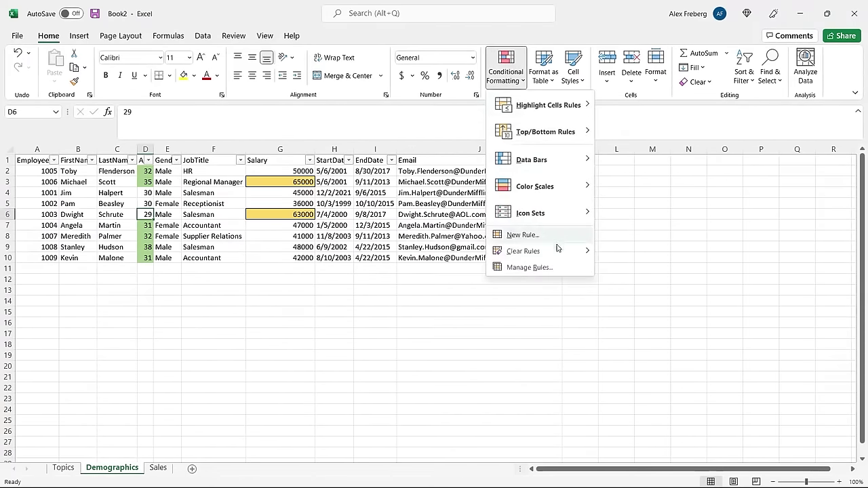
left_click(551, 270)
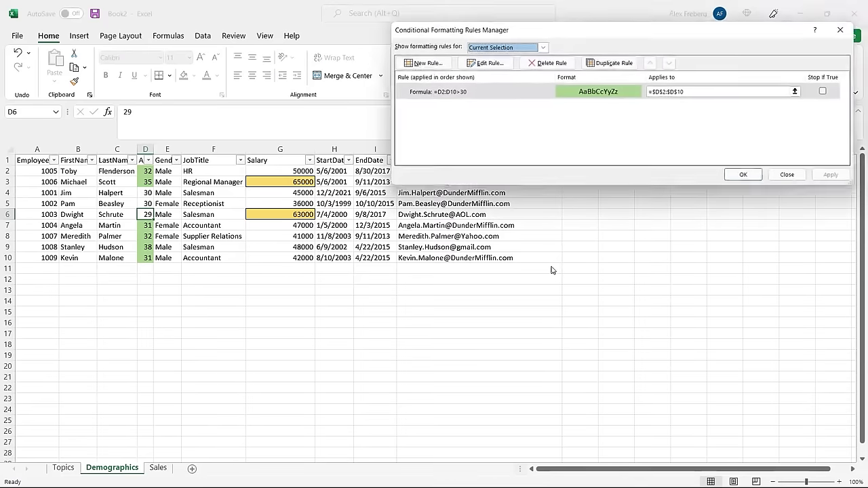
left_click(542, 47)
left_click(535, 66)
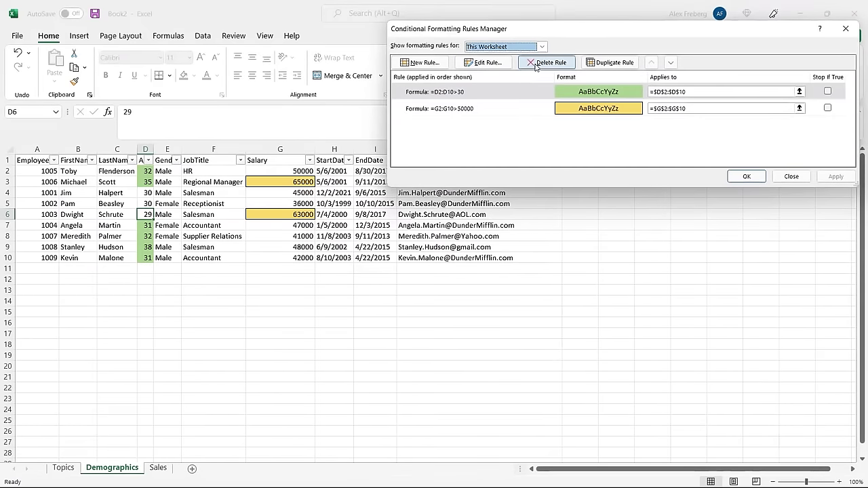
left_click(487, 107)
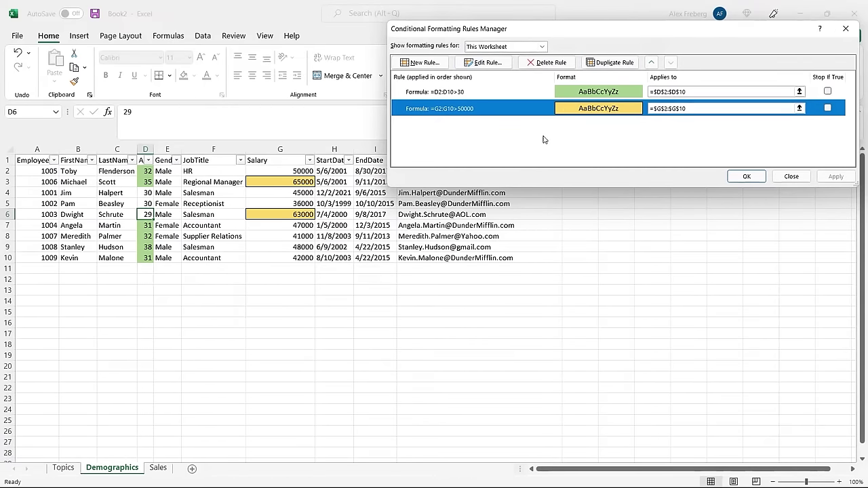
left_click(511, 93)
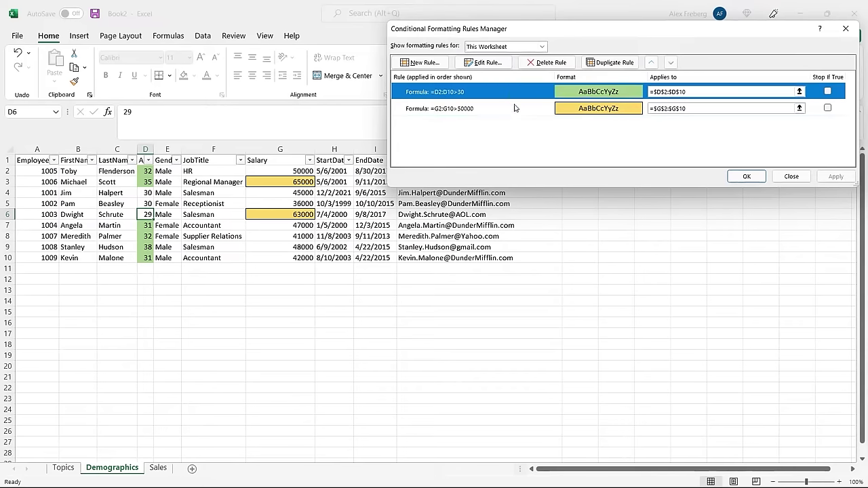
left_click(521, 112)
Delete the =D2:D10>30 rule, apply the change and close the rules manager
left_click(531, 94)
left_click(548, 64)
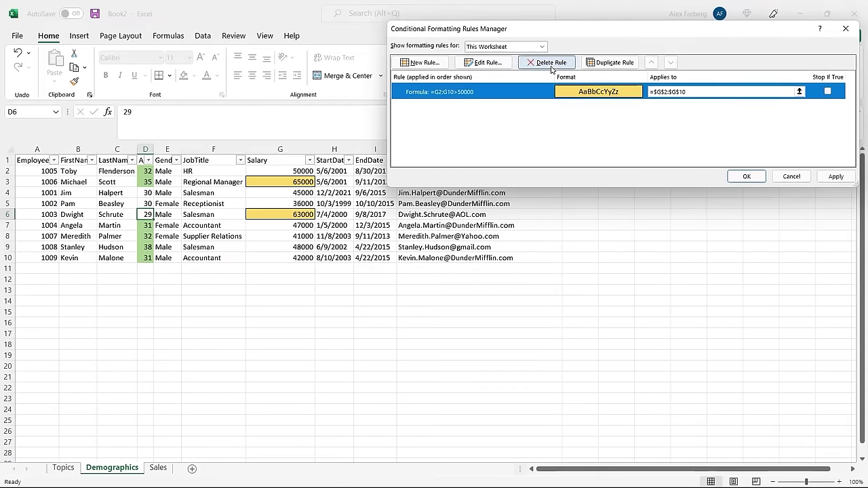
left_click(821, 176)
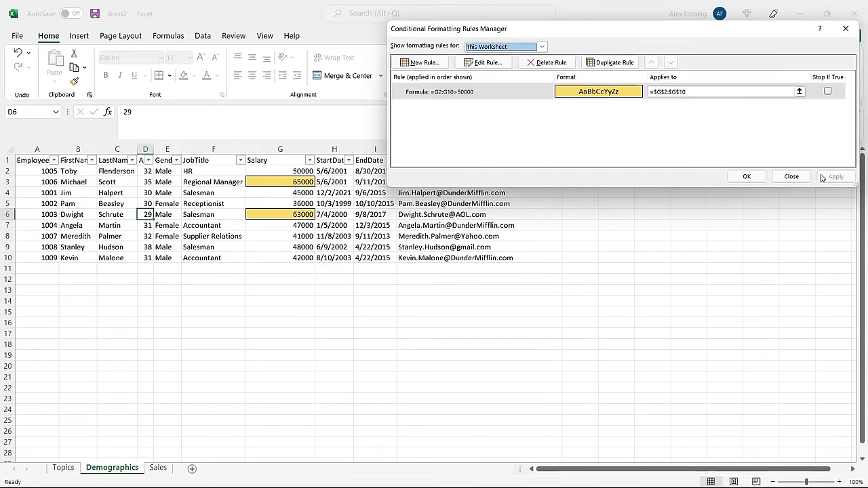
left_click(746, 177)
left_click(420, 288)
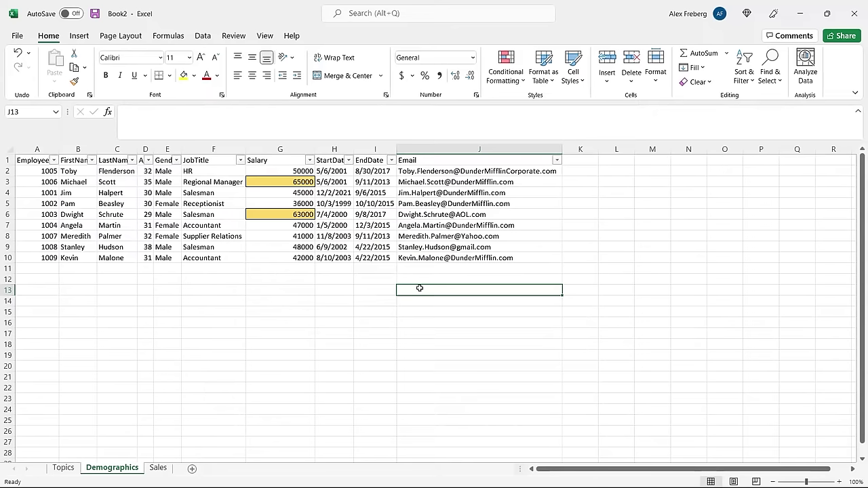
left_click(520, 81)
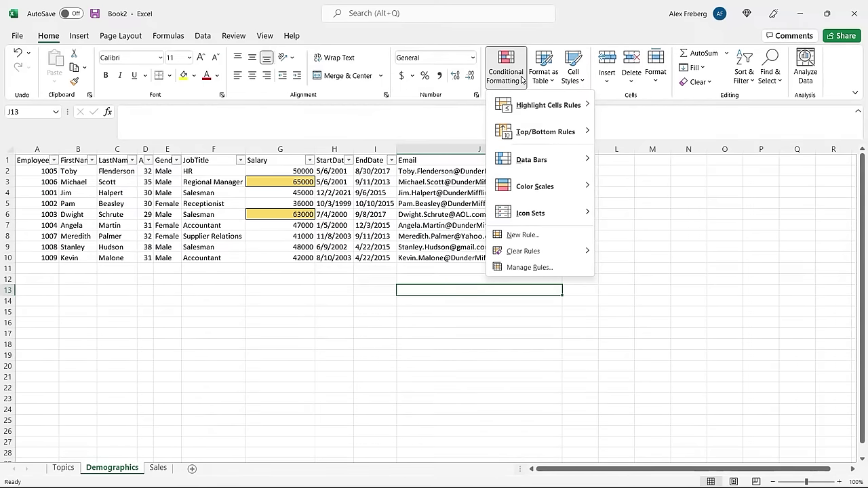
left_click(310, 161)
left_click(310, 160)
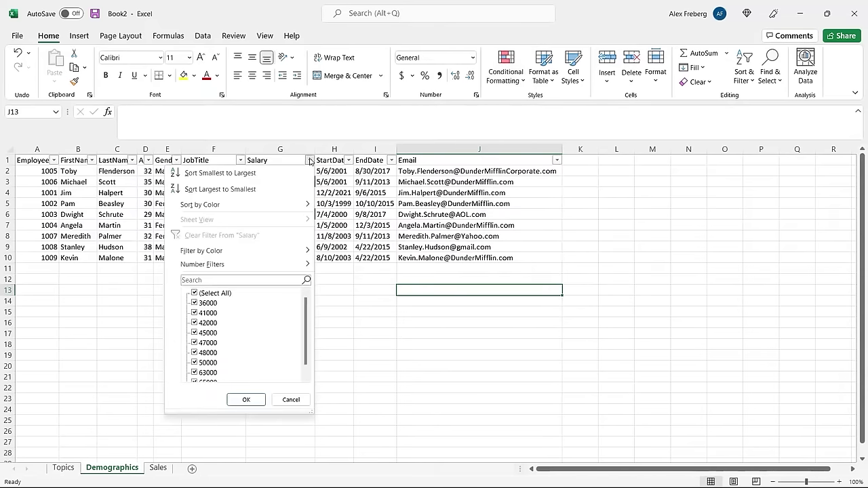
scroll(248, 350, "down", 1)
scroll(248, 351, "up", 1)
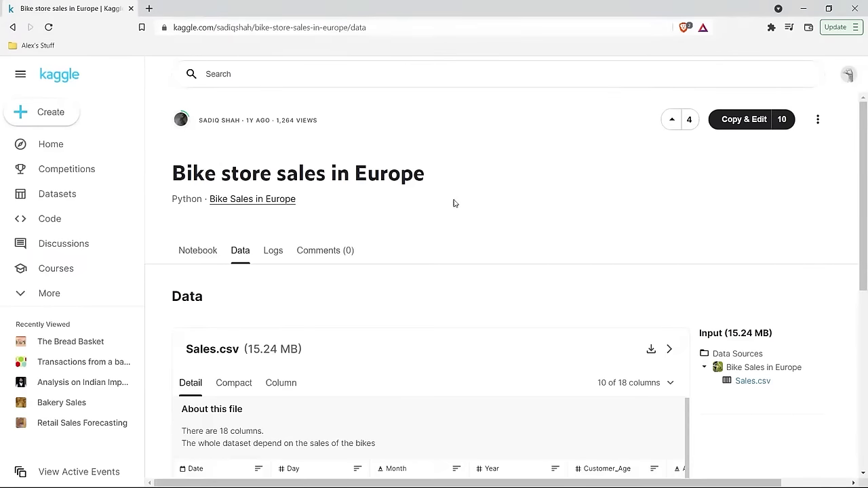
On the Kaggle page for Bike store sales in Europe, download Sales.csv and dismiss the download notice
scroll(455, 207, "down", 2)
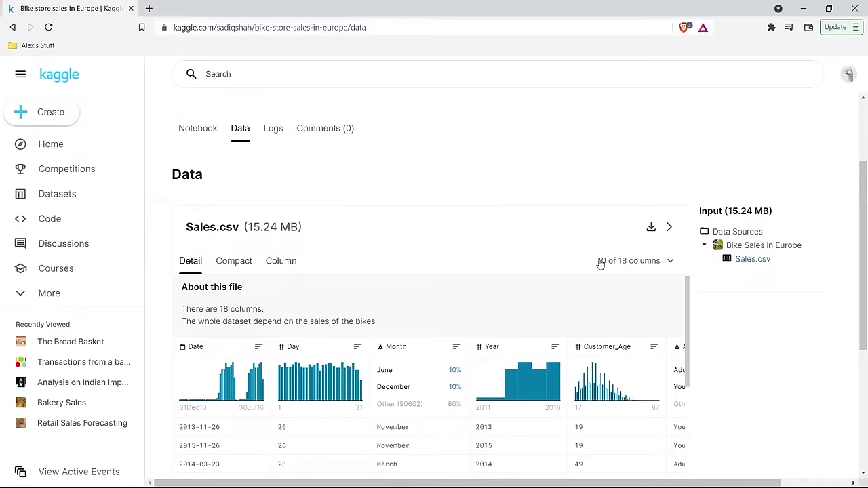
left_click(655, 232)
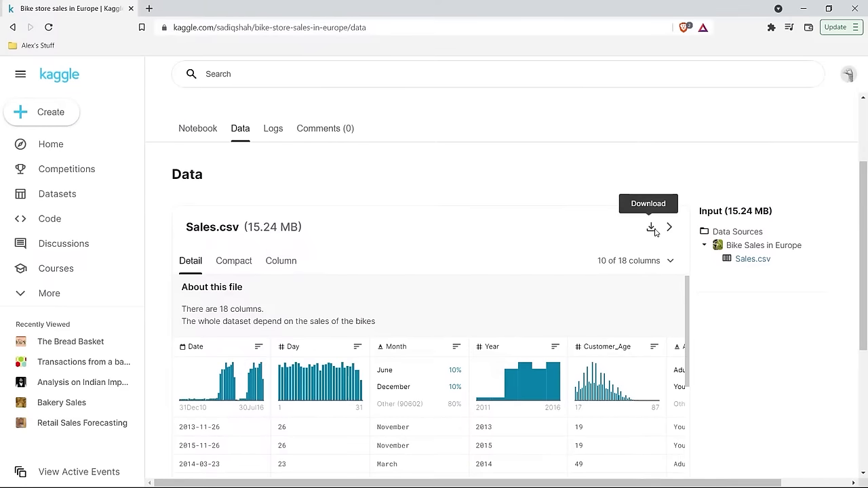
left_click(533, 412)
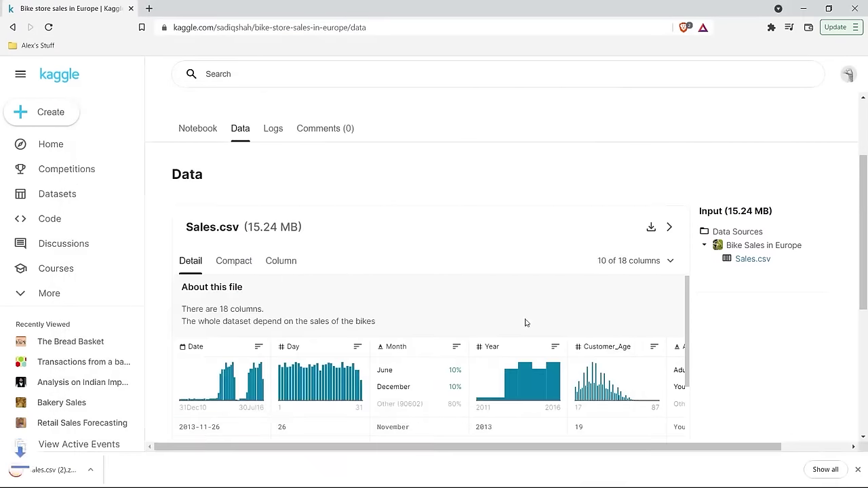
left_click(858, 470)
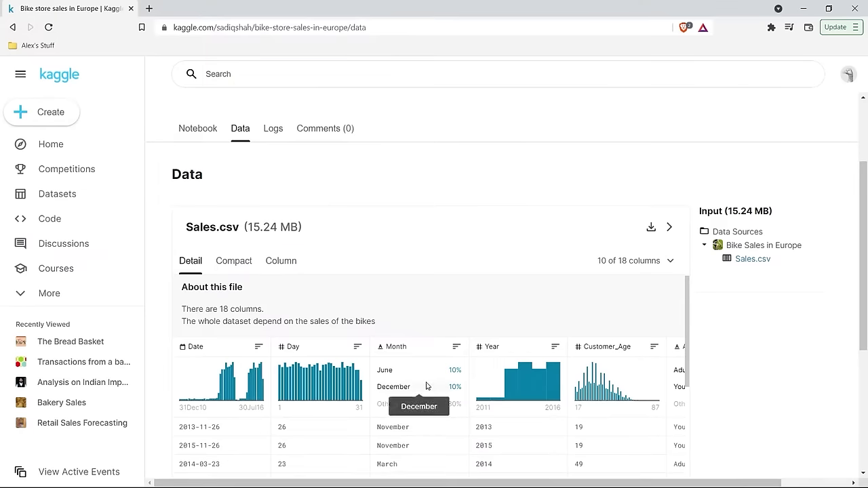
Switch to the Downloads folder in File Explorer, open the Sales file inside the first Sales.csv archive and maximize its Excel window
mouse_move(409, 474)
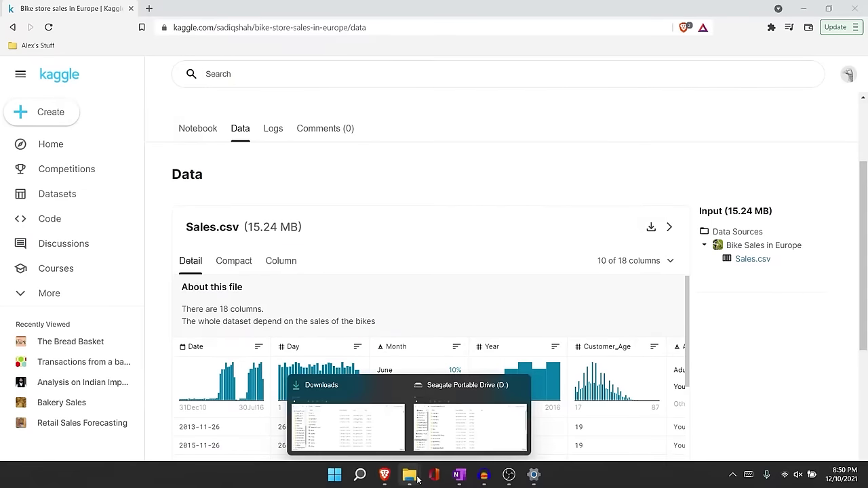
left_click(382, 444)
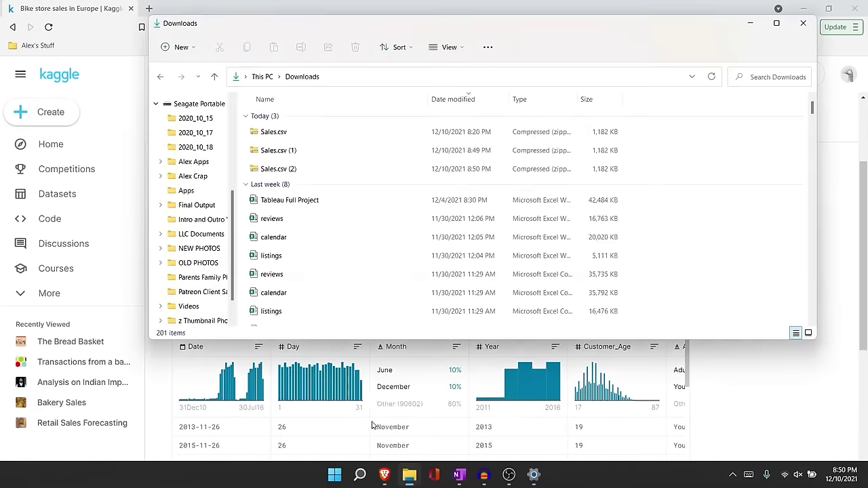
double_click(362, 133)
double_click(349, 121)
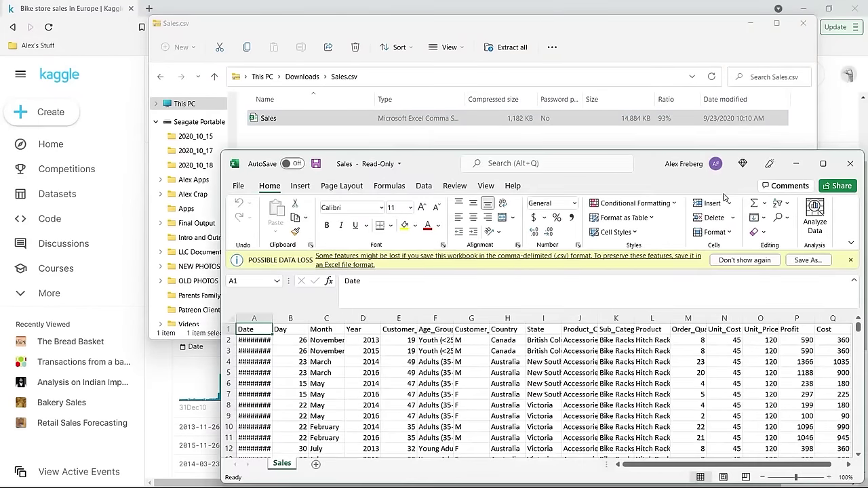
left_click(825, 161)
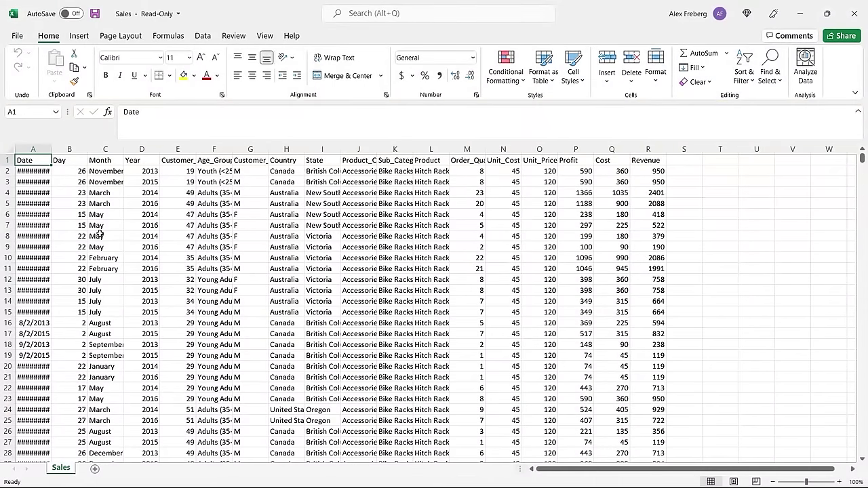
Widen all columns of the Sales sheet equally until the full dates show, then deselect the sheet
left_click(8, 150)
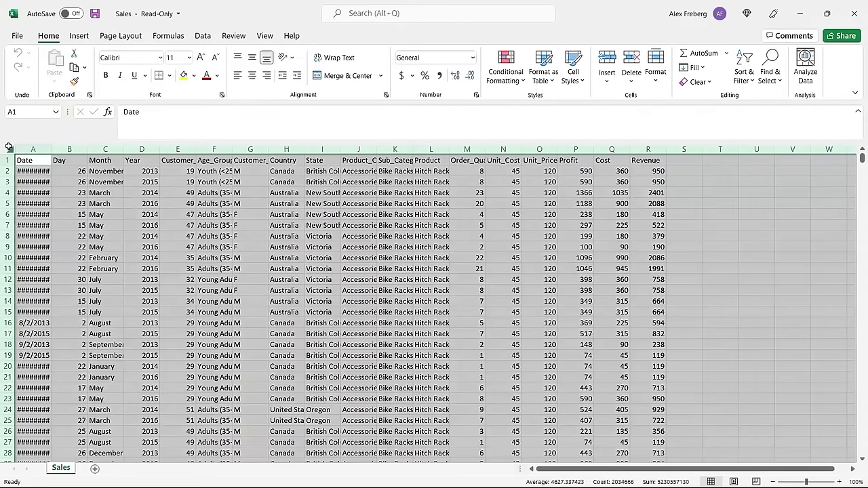
double_click(48, 149)
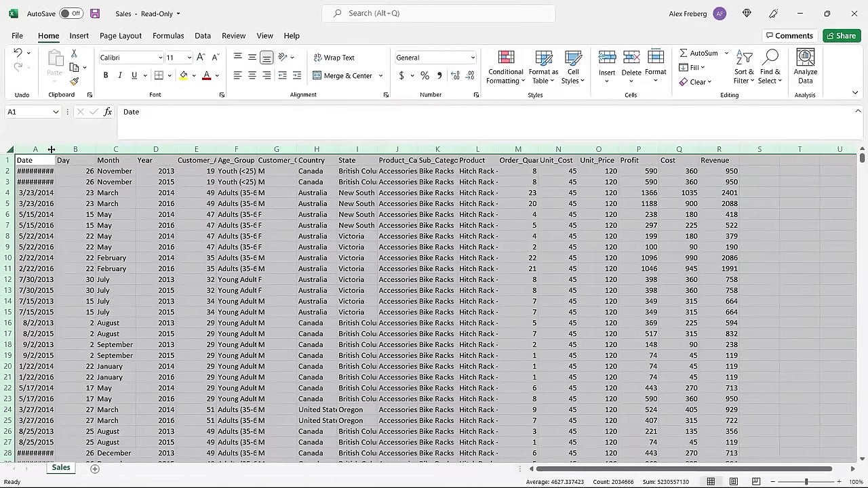
left_click_drag(51, 149, 72, 146)
left_click(89, 191)
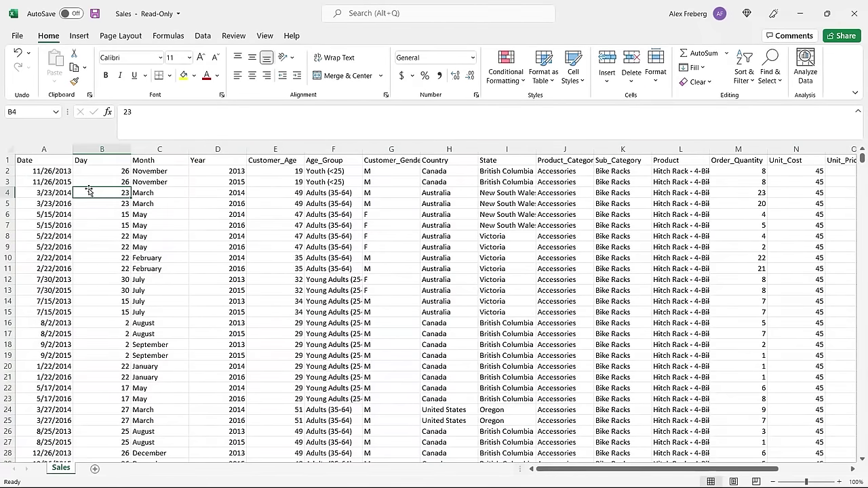
Examine the column headers of the Sales sheet from Date through Product_Category, Order_Quantity and Unit_Price to Revenue
left_click(47, 160)
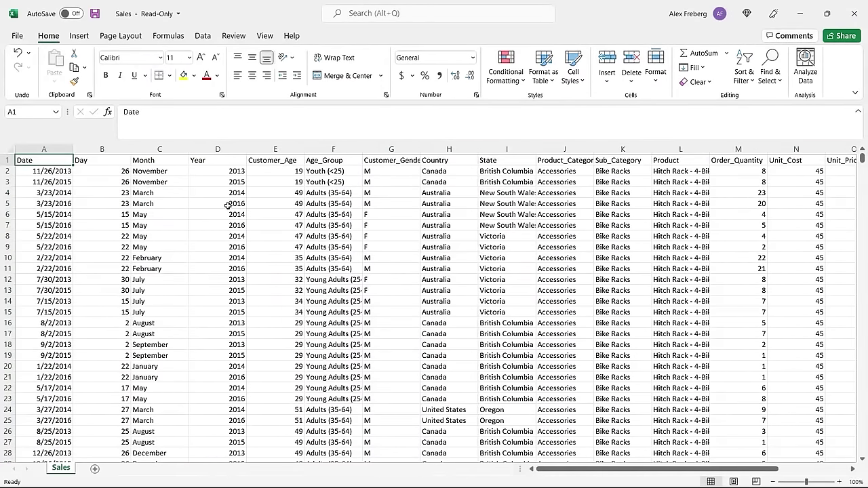
scroll(227, 206, "right", 6)
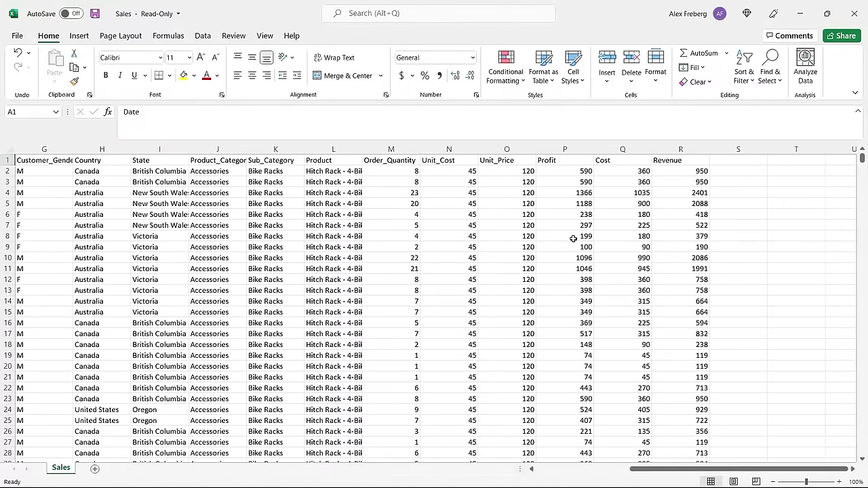
left_click_drag(726, 471, 698, 474)
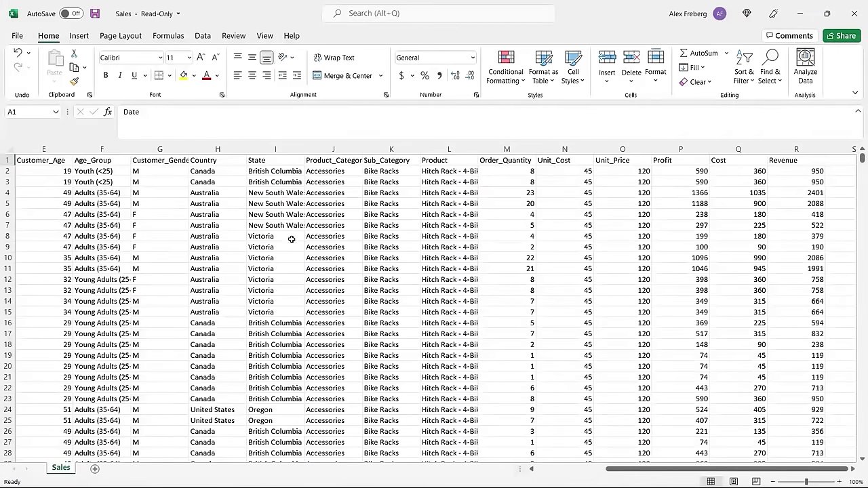
left_click(334, 163)
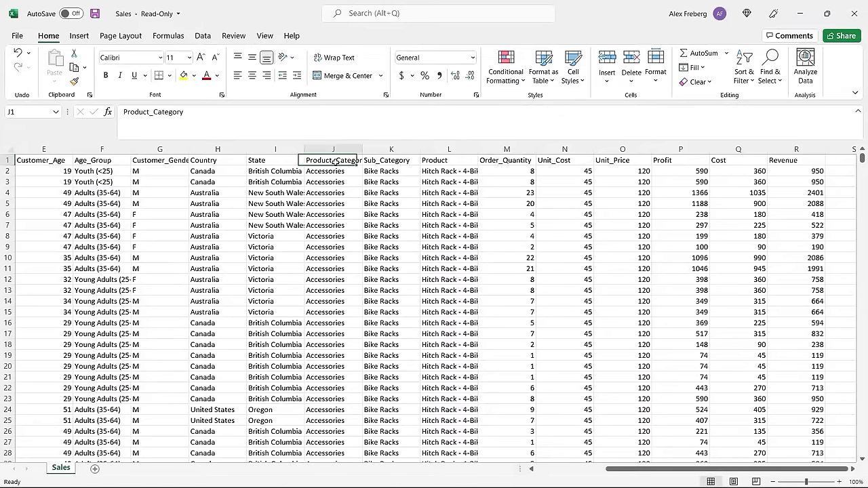
left_click(391, 161)
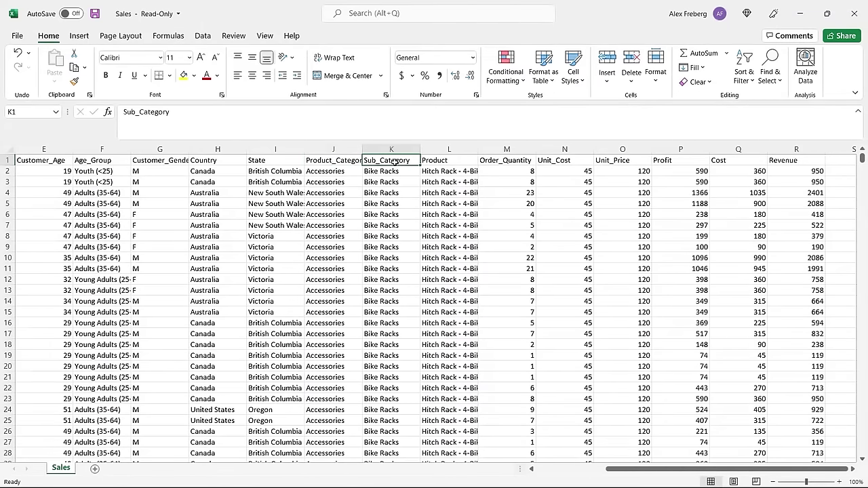
left_click(457, 161)
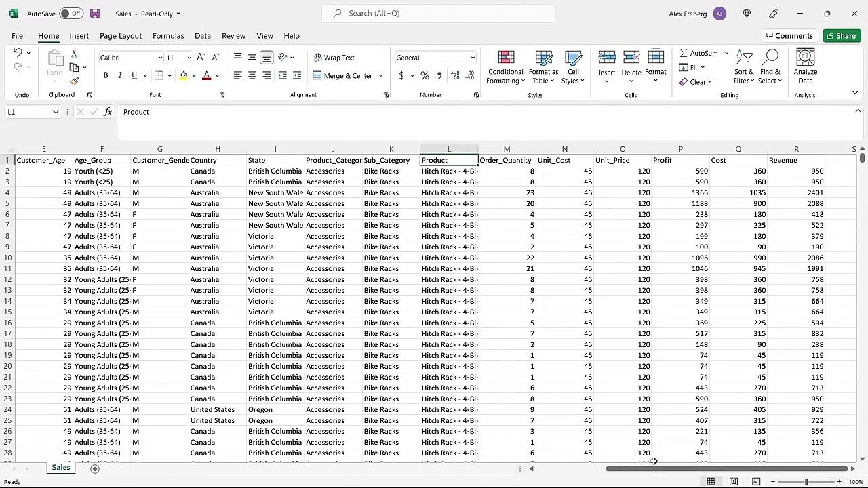
left_click_drag(655, 472, 655, 474)
left_click(519, 163)
left_click(577, 161)
left_click(617, 160)
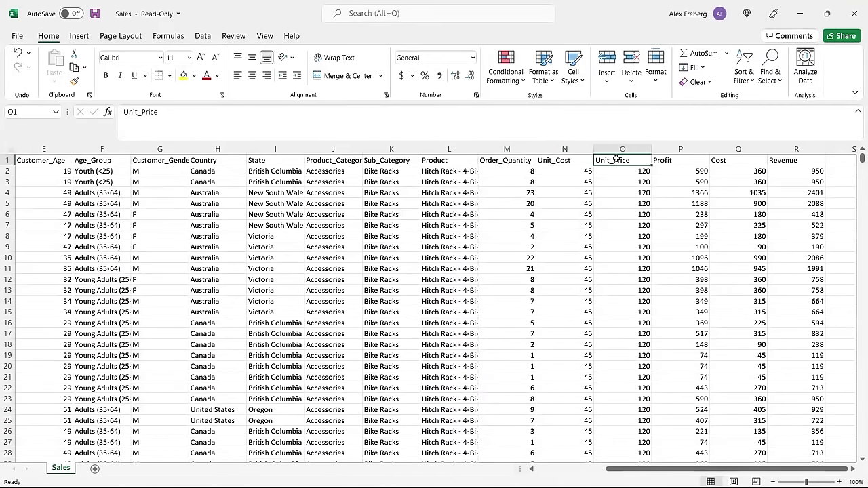
left_click(676, 160)
left_click(737, 160)
left_click(800, 163)
left_click(527, 255)
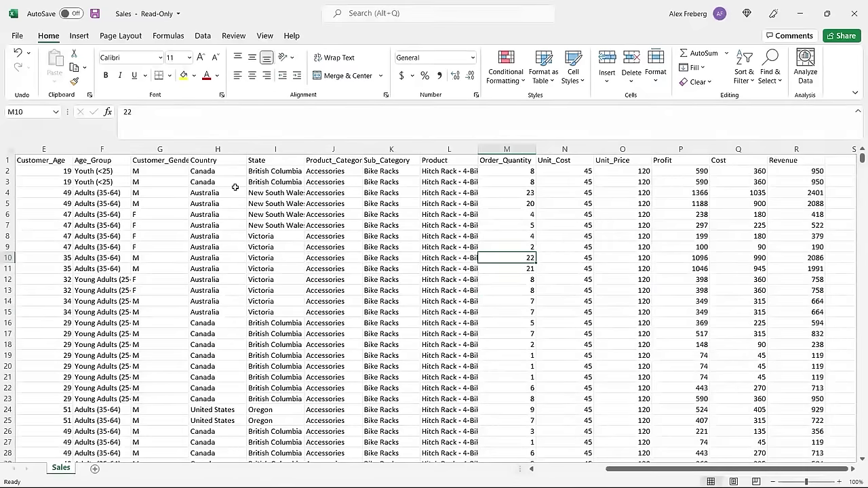
Browse the recommended PivotTables, preview Sum of Cost by State (+), and close the suggestions without inserting one
left_click(80, 38)
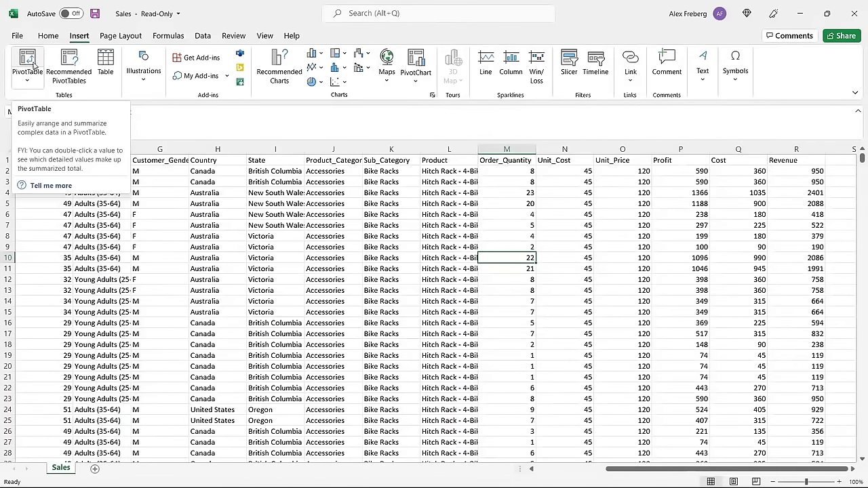
left_click(72, 66)
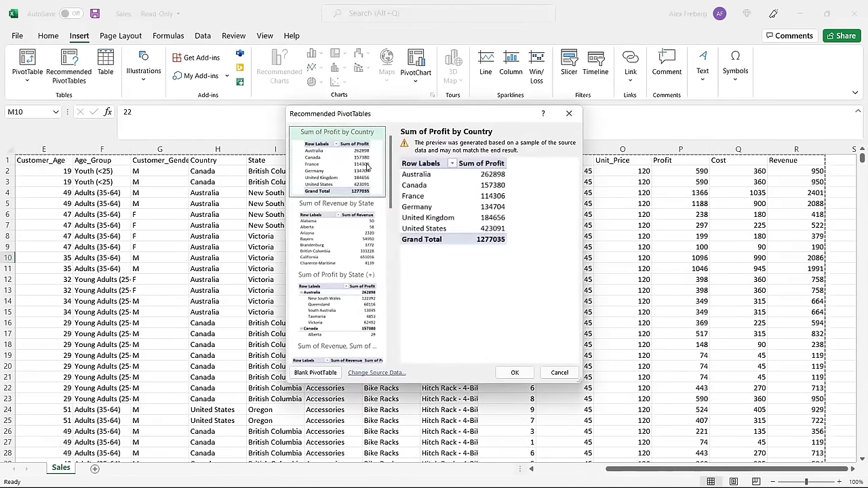
scroll(379, 196, "down", 5)
left_click_drag(391, 215, 391, 257)
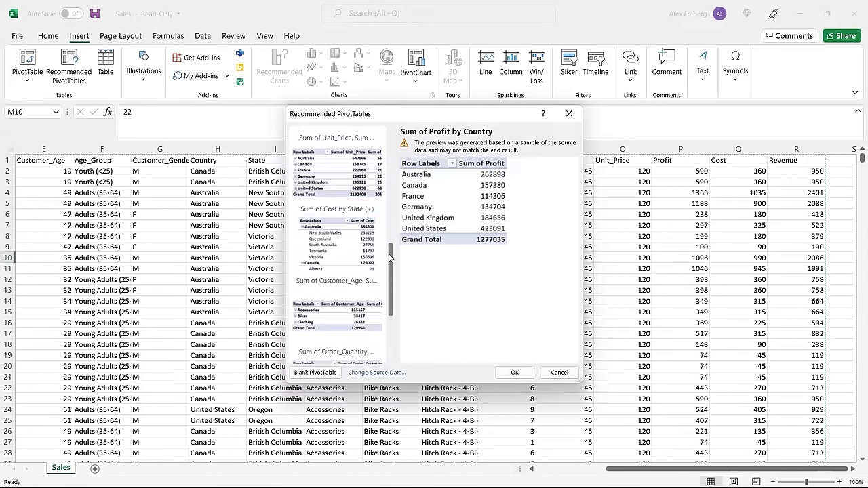
left_click(360, 247)
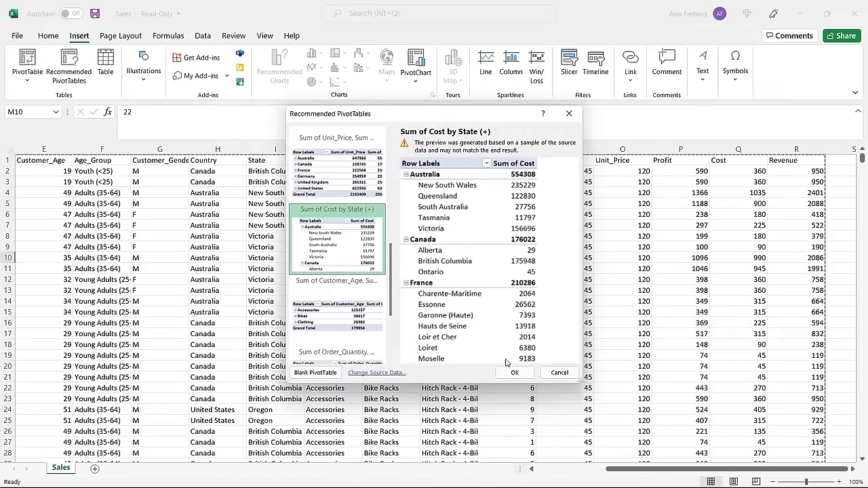
left_click(559, 373)
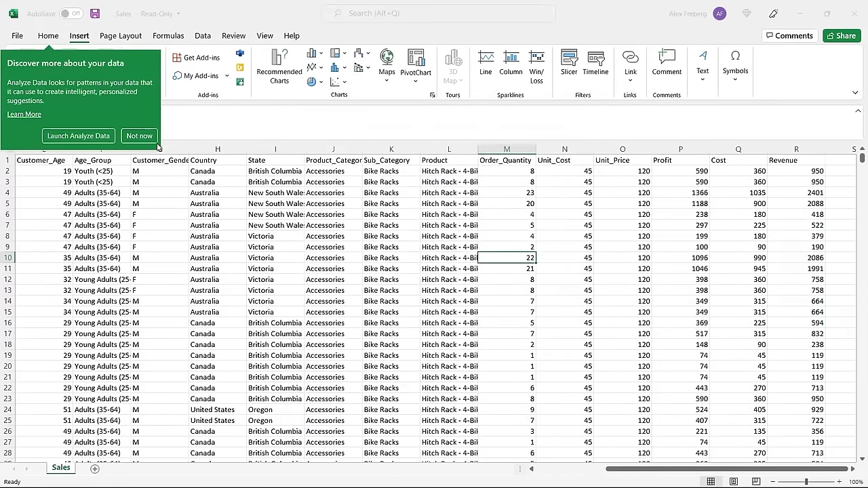
left_click(139, 135)
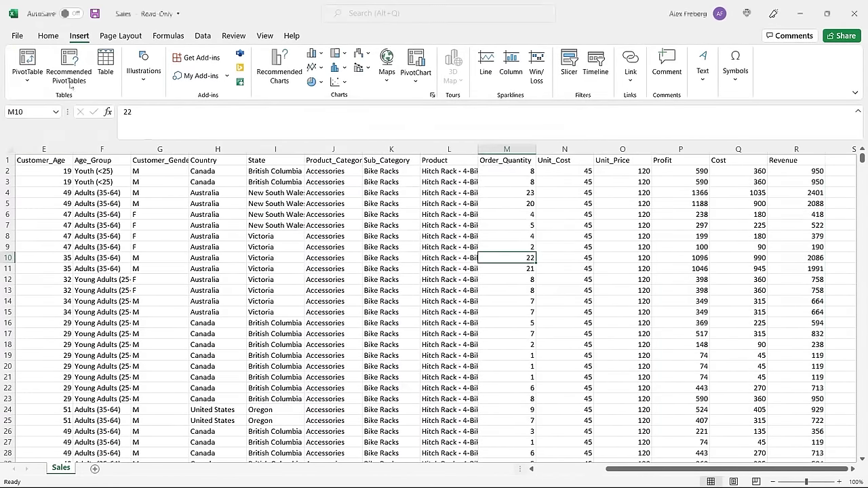
Create a blank PivotTable on a new worksheet, reselecting the source range Sales!$A$1:$R$113037
left_click(24, 61)
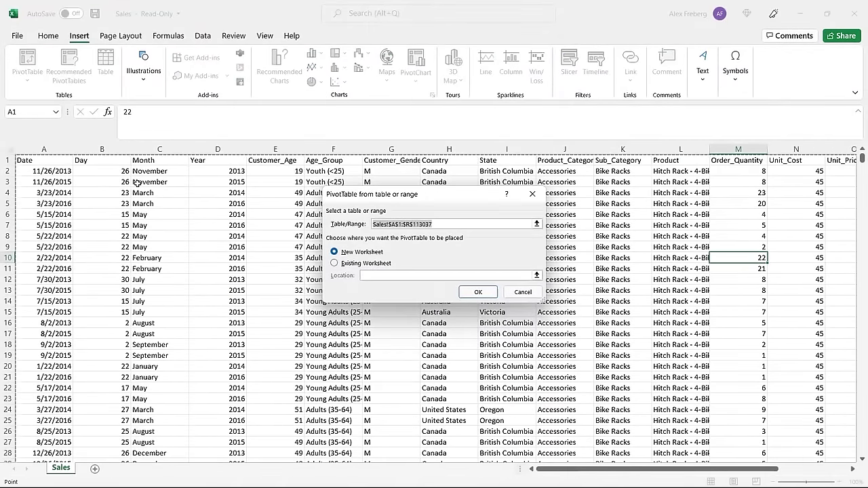
scroll(137, 183, "right", 1)
scroll(137, 184, "right", 5)
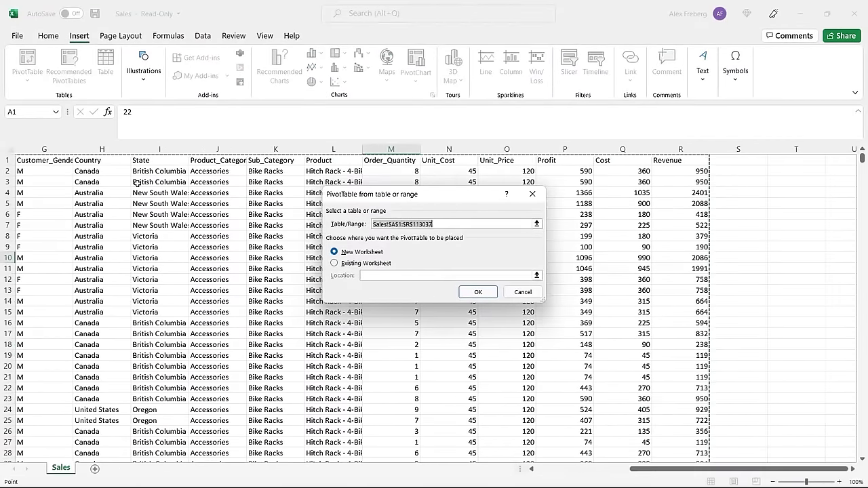
scroll(137, 184, "left", 6)
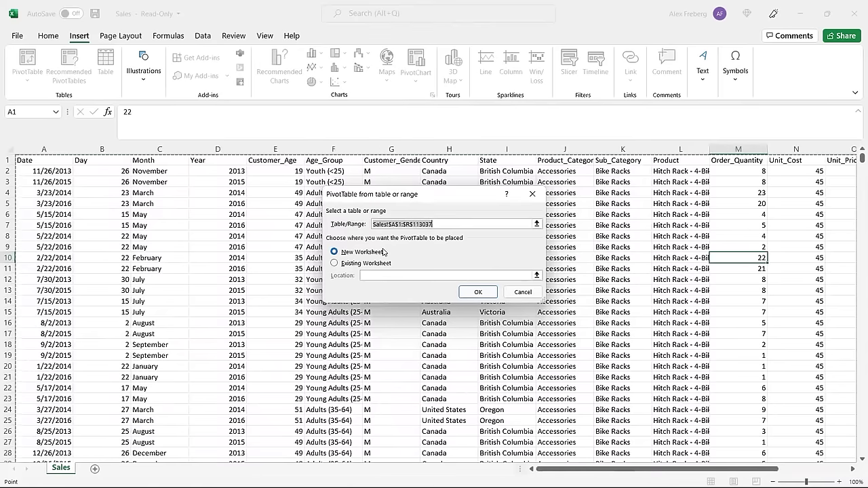
key("BackSpace")
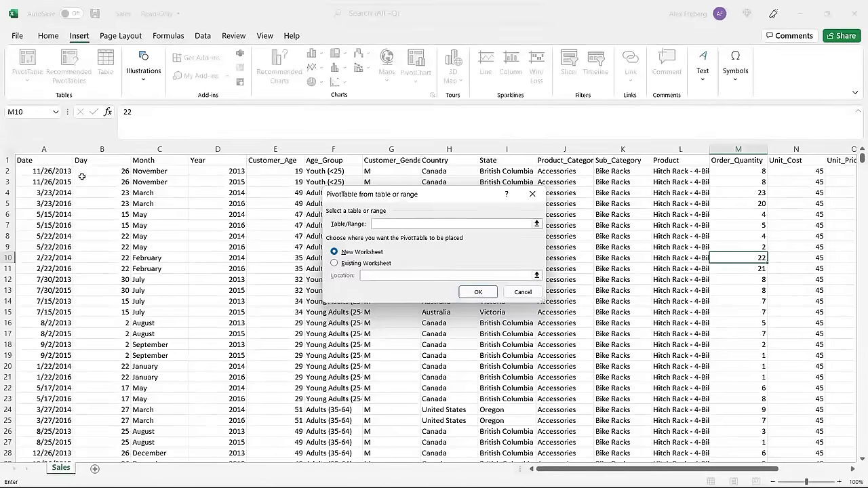
left_click(38, 160)
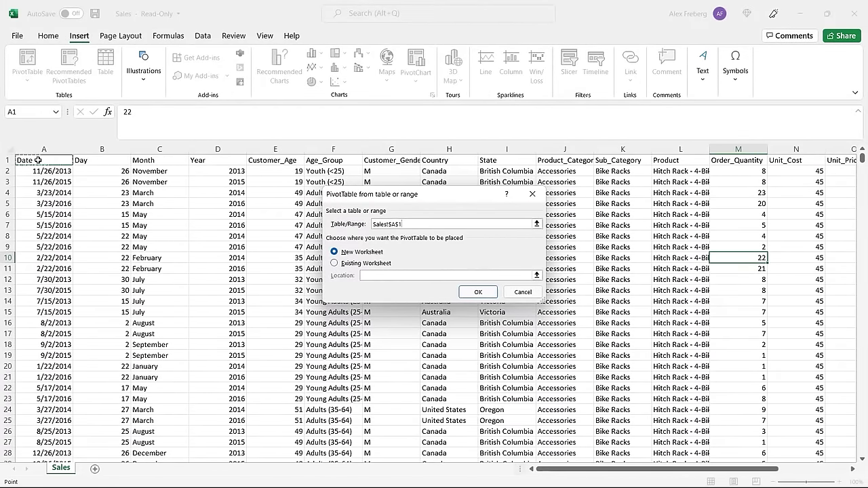
key("ctrl+shift+Right")
key("ctrl+shift+Down")
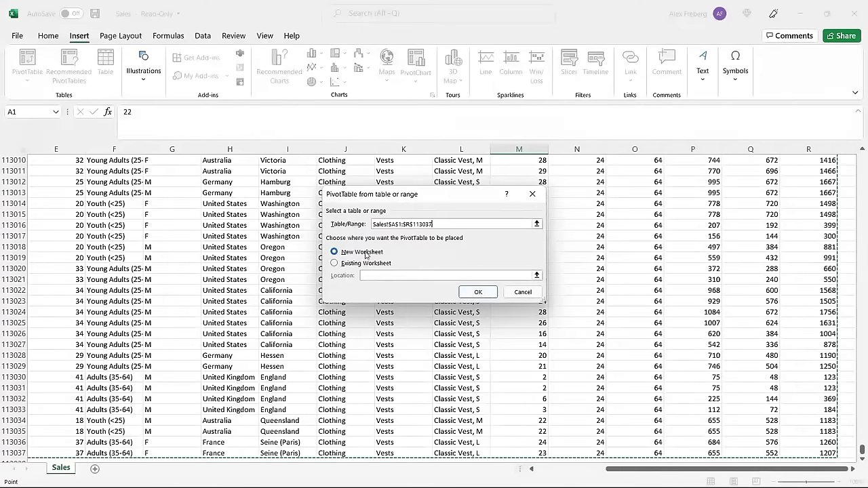
left_click(478, 292)
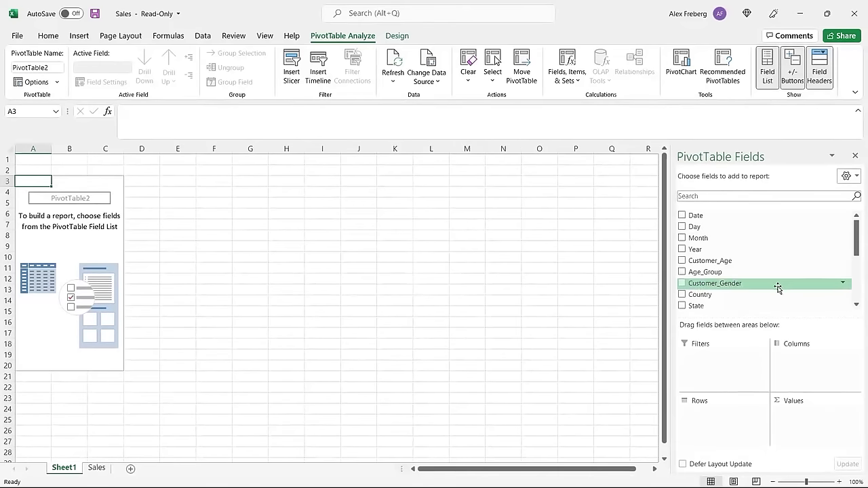
Review the available PivotTable fields and place Country in the Rows area
left_click_drag(855, 247, 856, 292)
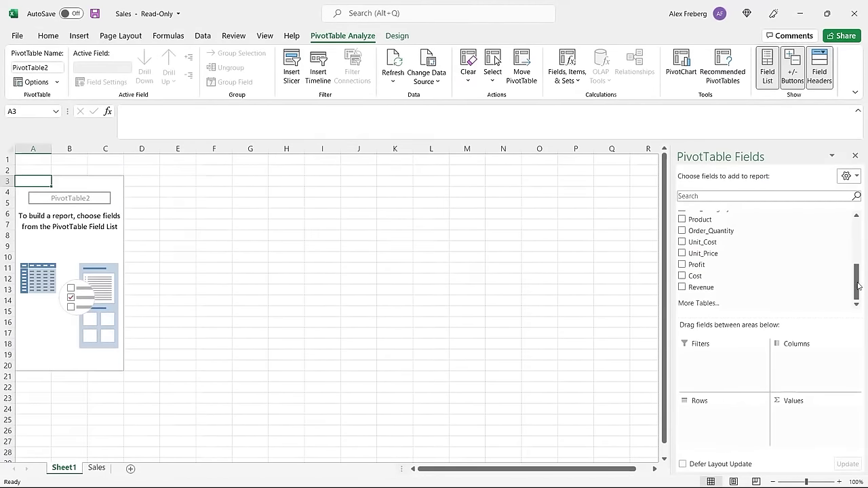
left_click_drag(857, 286, 857, 247)
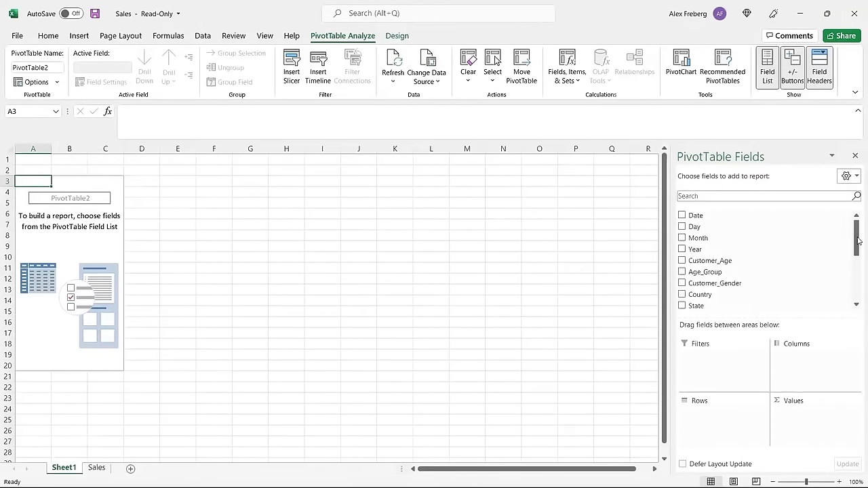
left_click_drag(859, 242, 859, 283)
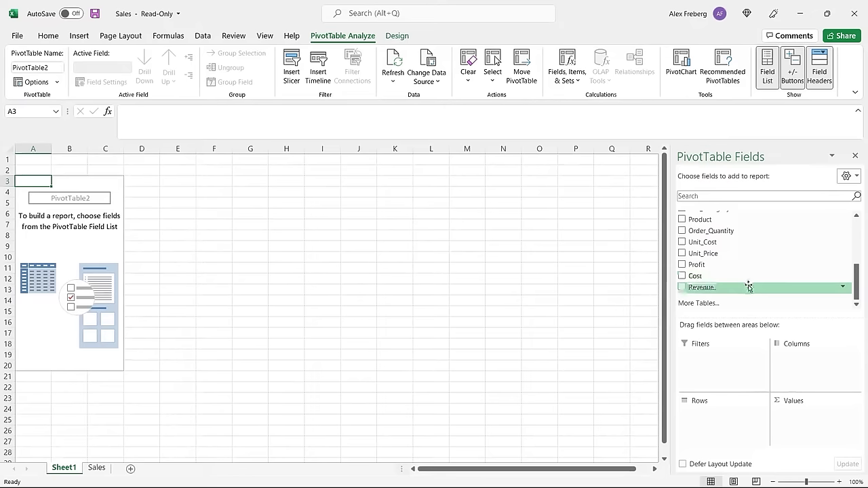
left_click_drag(860, 289, 859, 267)
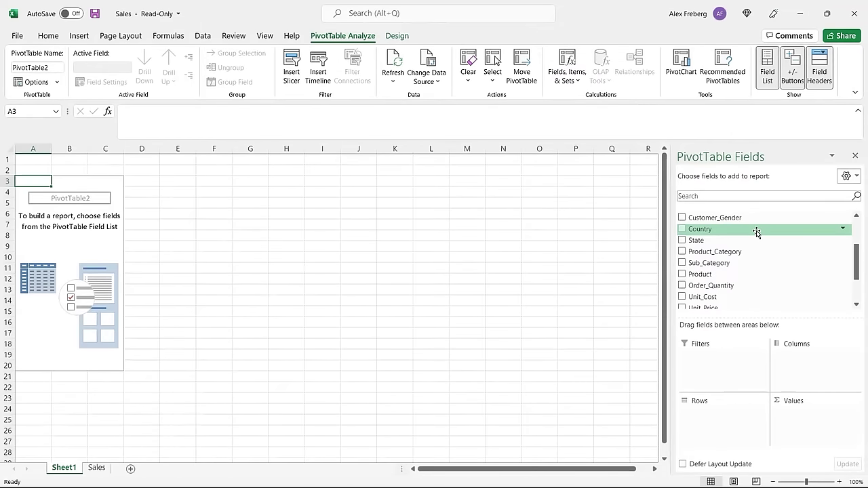
left_click_drag(756, 232, 725, 417)
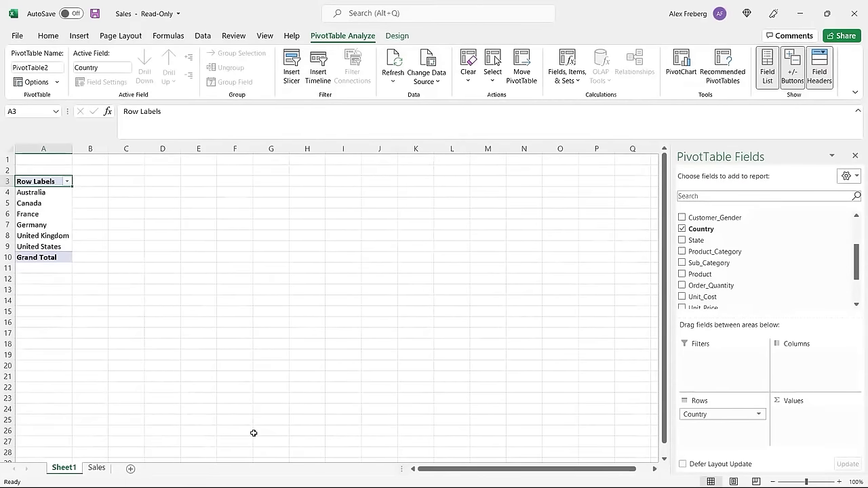
left_click(839, 482)
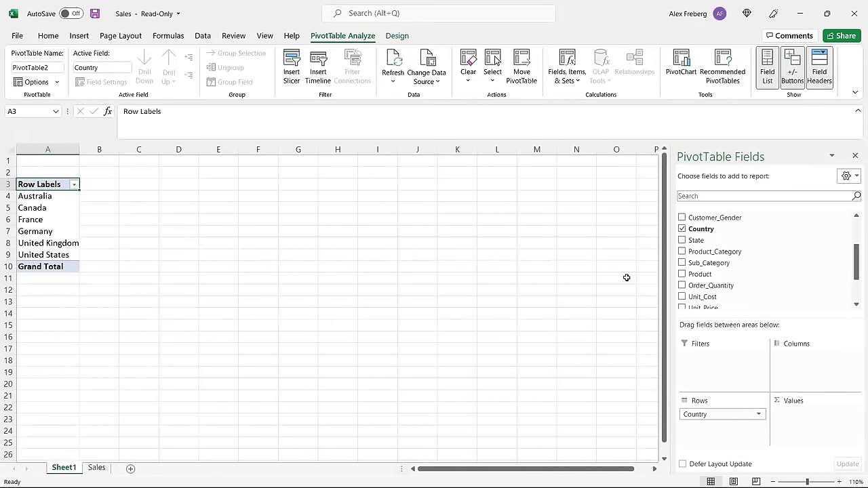
Check the listed countries, and add the State field to the Rows area beneath Country
left_click_drag(63, 196, 57, 255)
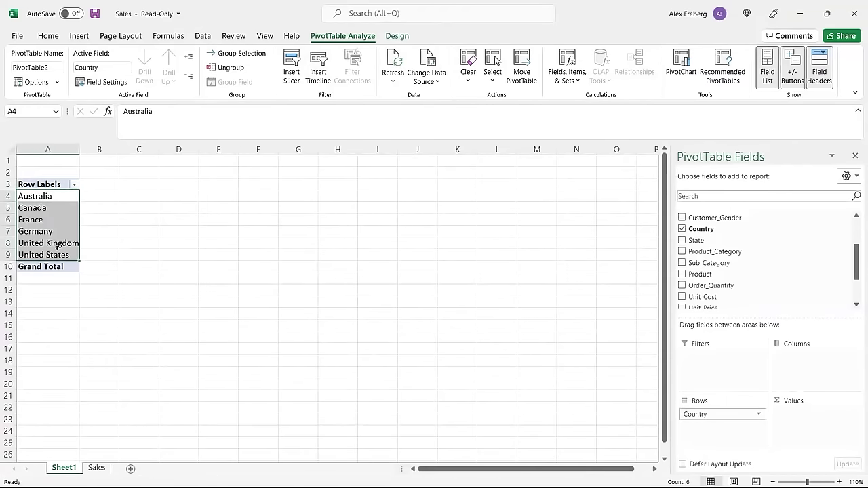
left_click(110, 241)
left_click(63, 209)
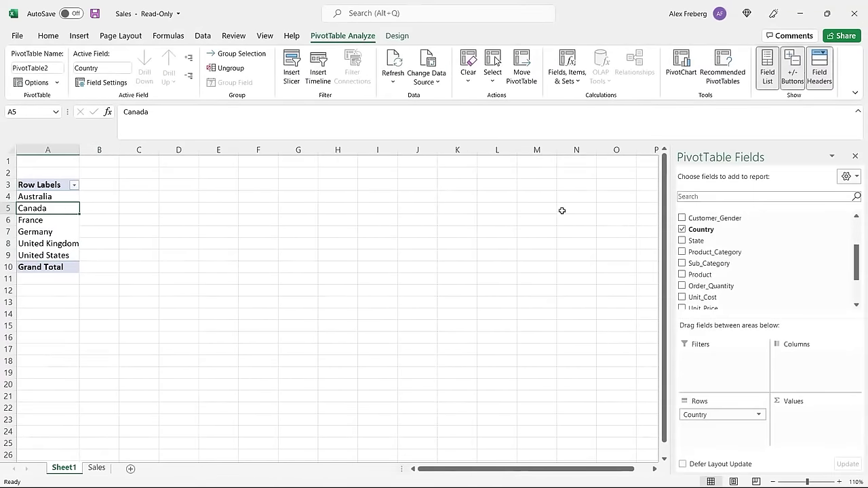
left_click_drag(713, 241, 713, 426)
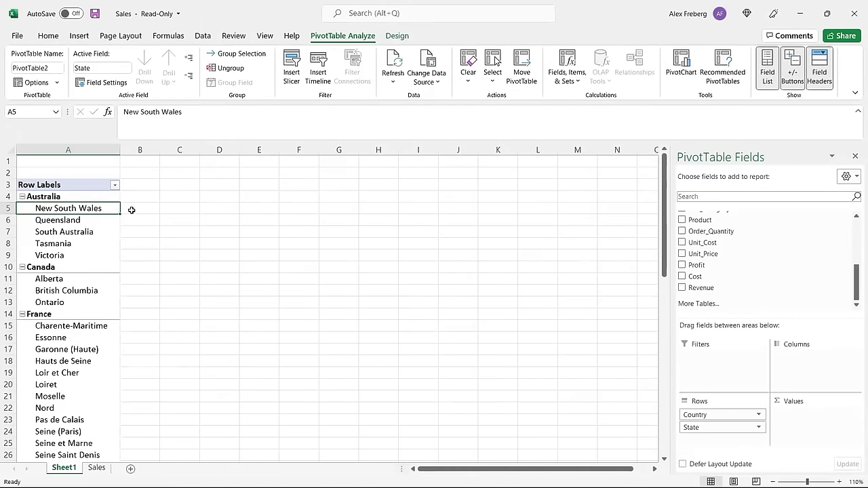
mouse_move(666, 207)
left_mouse_down()
mouse_move(667, 398)
mouse_move(667, 204)
left_mouse_up()
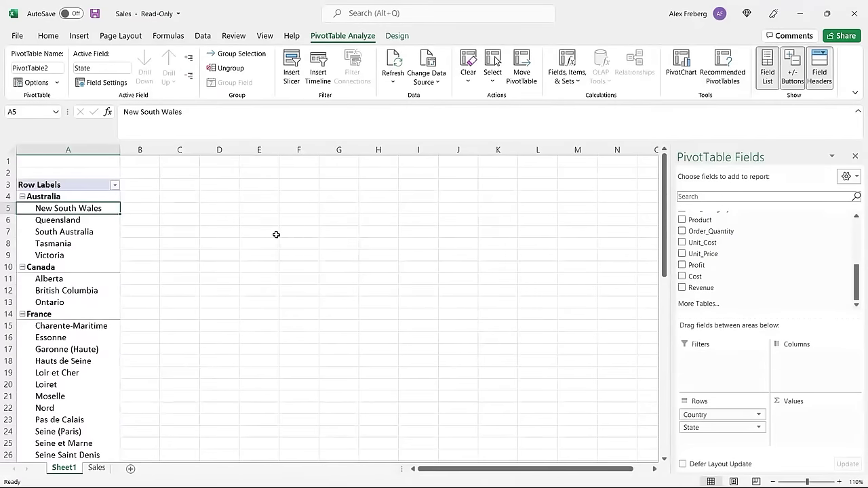
Collapse the entire Country field in the PivotTable, and expand only Australia to show its states
right_click(74, 196)
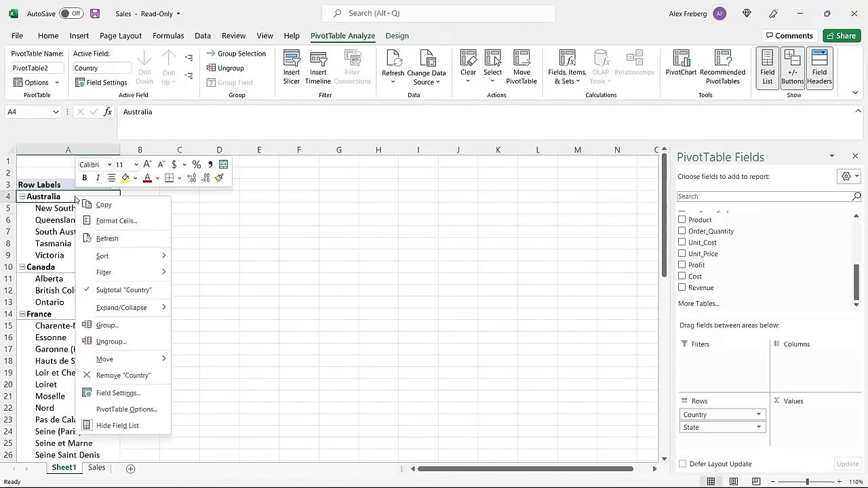
mouse_move(150, 318)
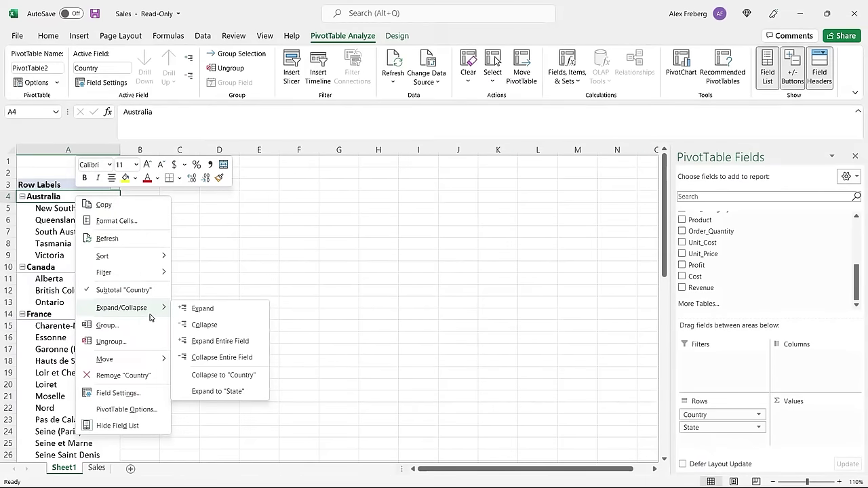
left_click(222, 357)
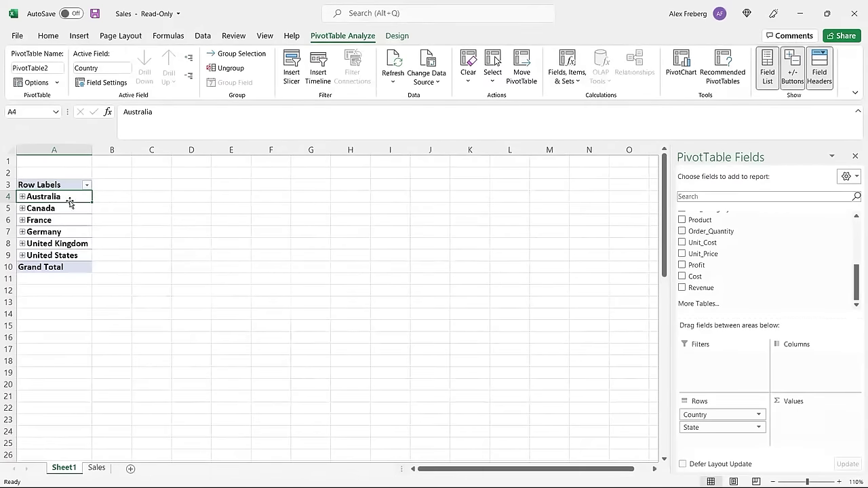
left_click(22, 197)
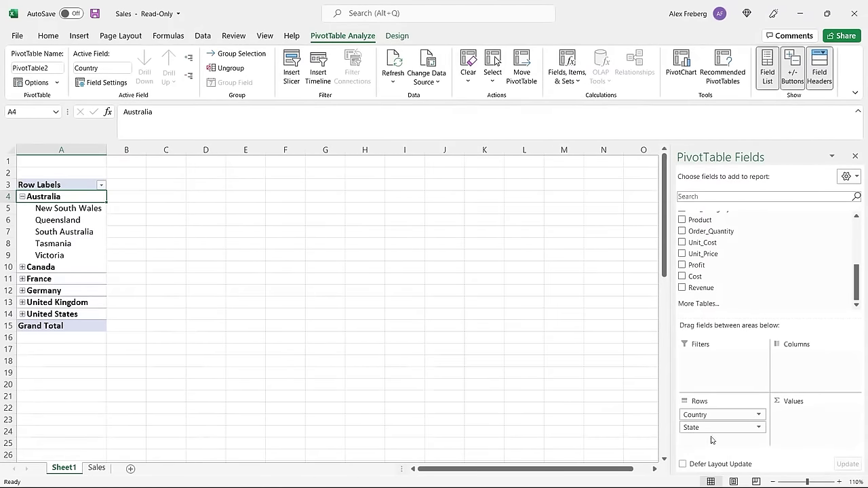
Collapse Australia's states and add the Revenue field to the Values area as a sum
left_click_drag(80, 210, 78, 255)
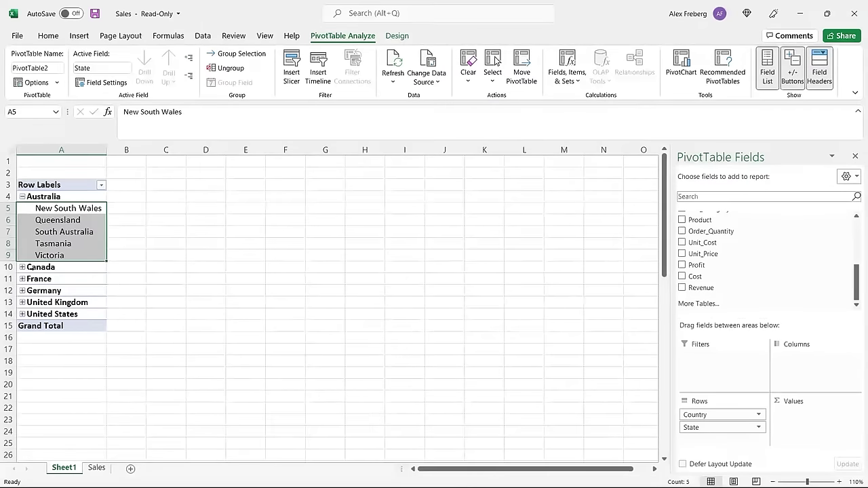
left_click(22, 197)
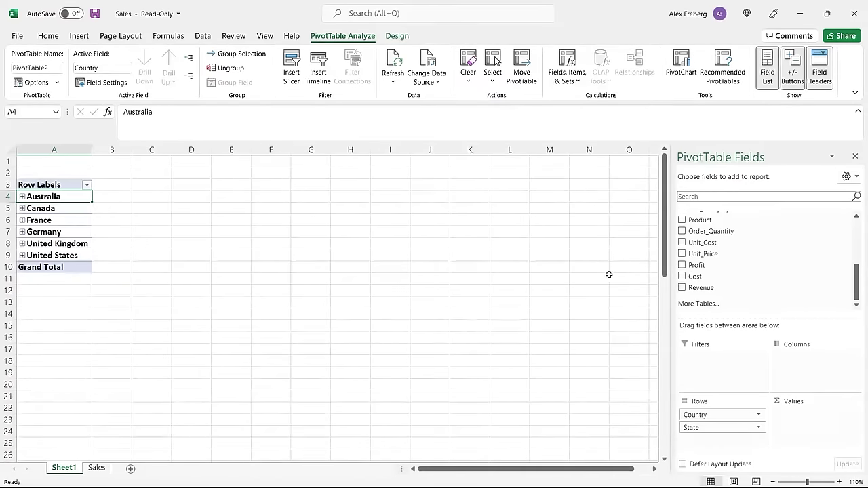
left_click_drag(717, 288, 807, 424)
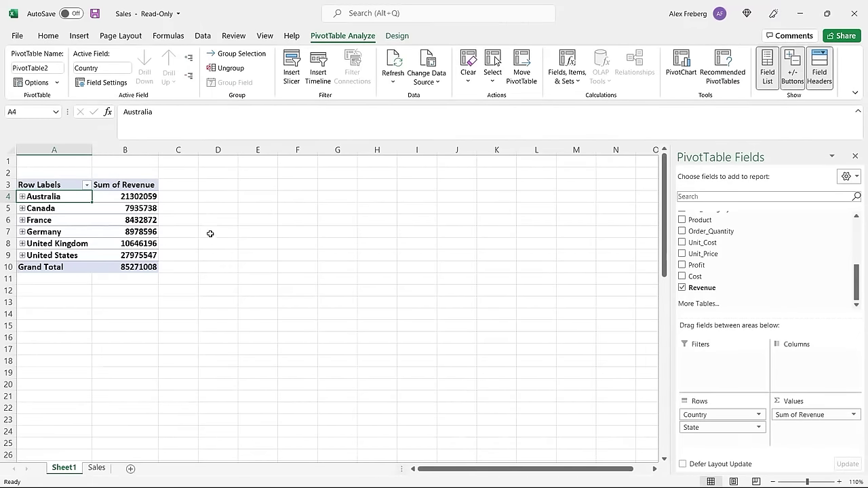
Expand Australia to examine the summed revenue of each of its states, and collapse it again
left_click(23, 196)
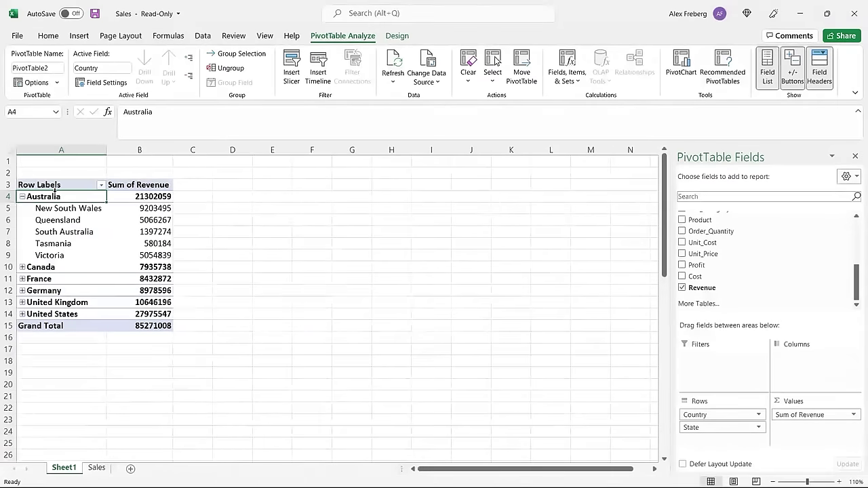
left_click(138, 211)
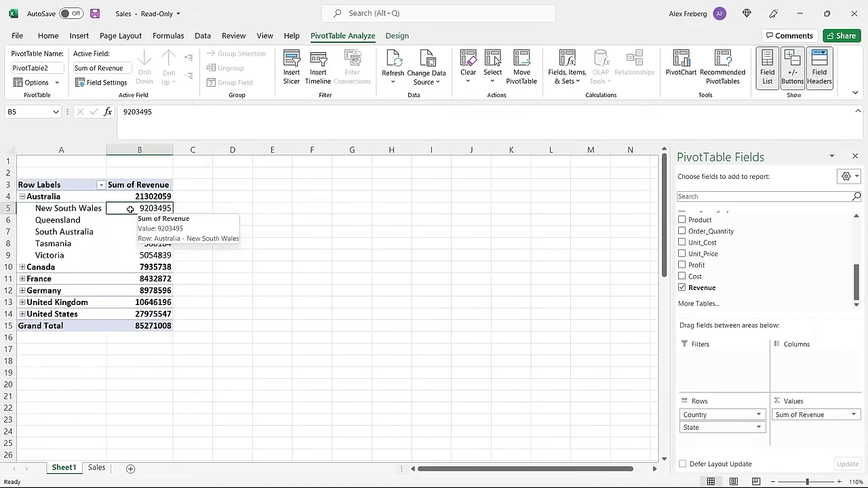
left_click(78, 220)
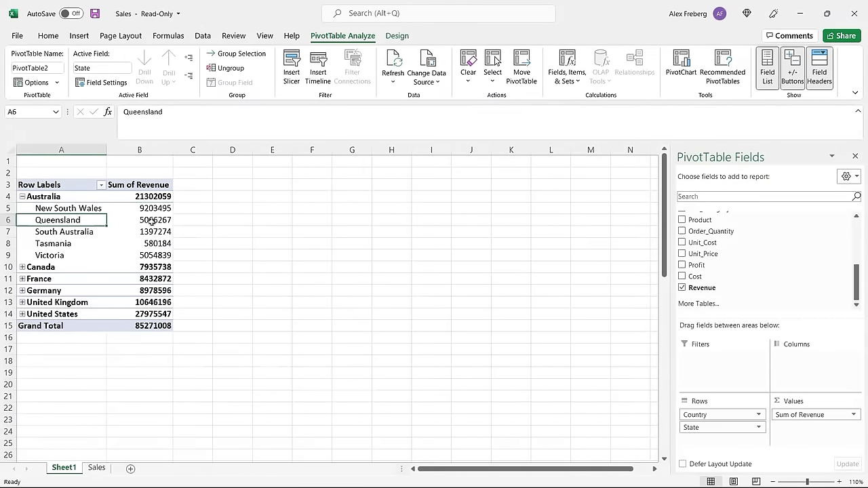
key("Down")
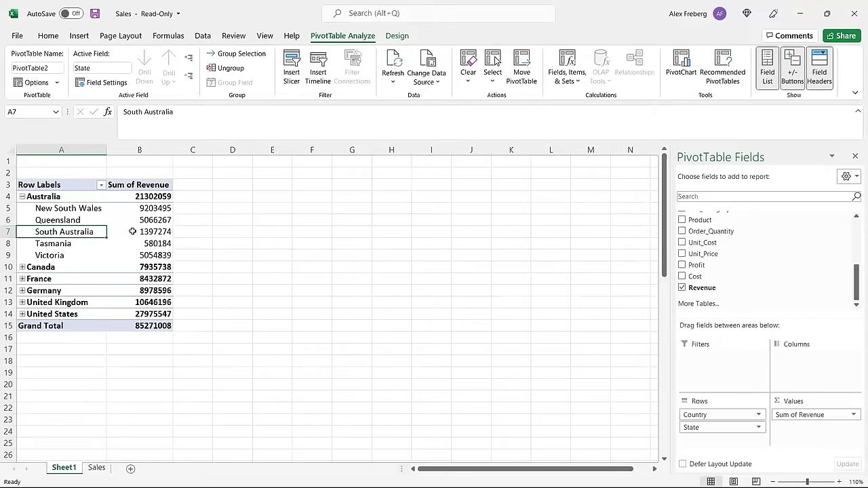
left_click(22, 197)
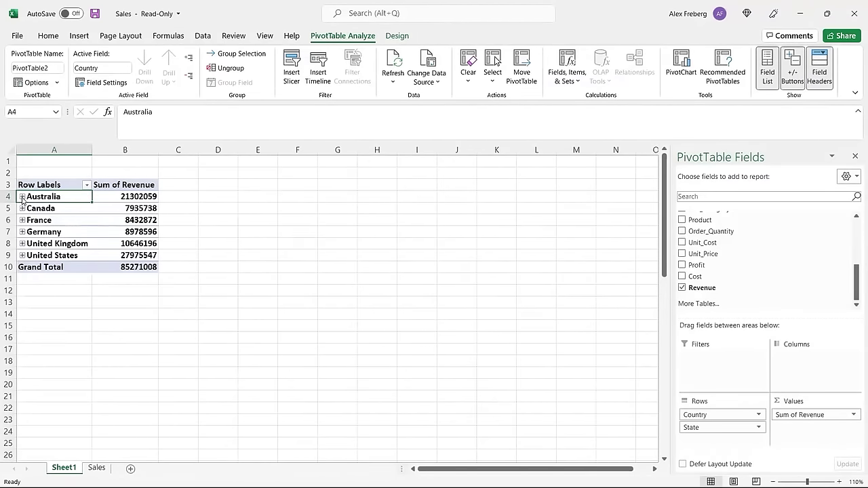
left_click(21, 197)
left_click(51, 209)
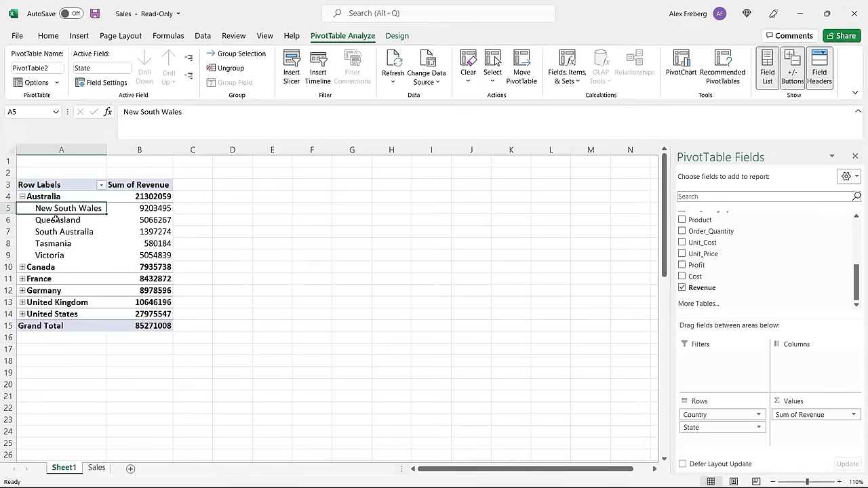
left_click(57, 220)
left_click(71, 232)
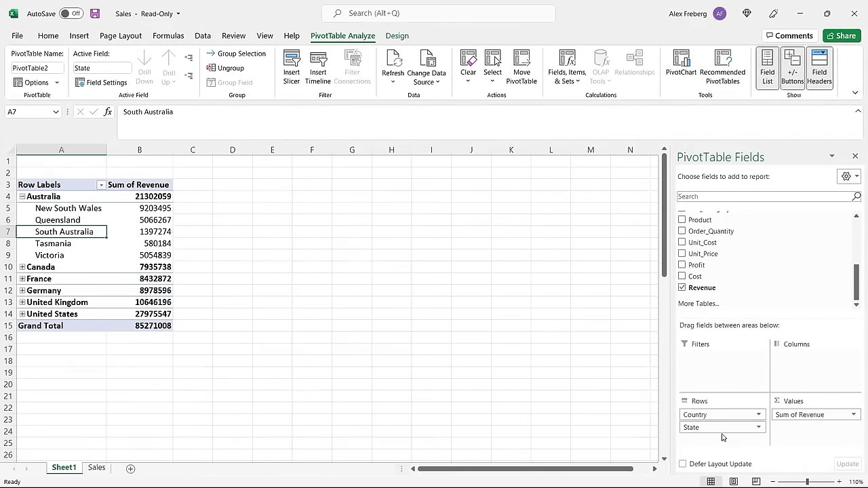
left_click(81, 243)
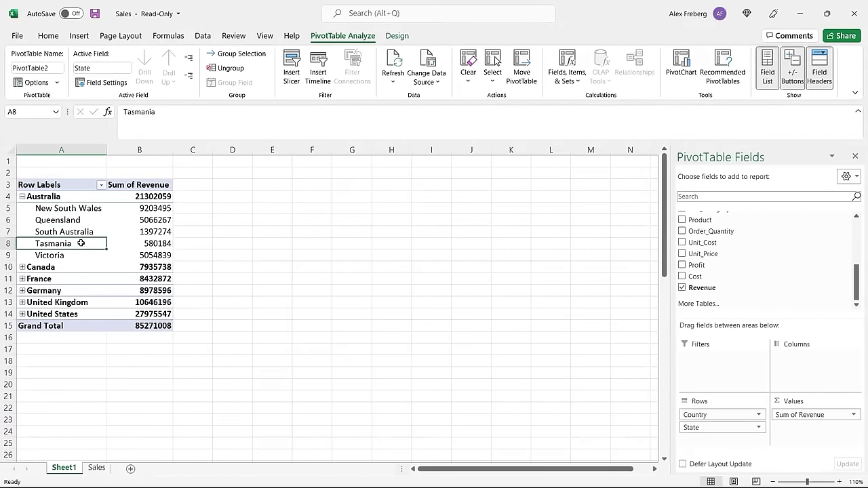
left_click(77, 256)
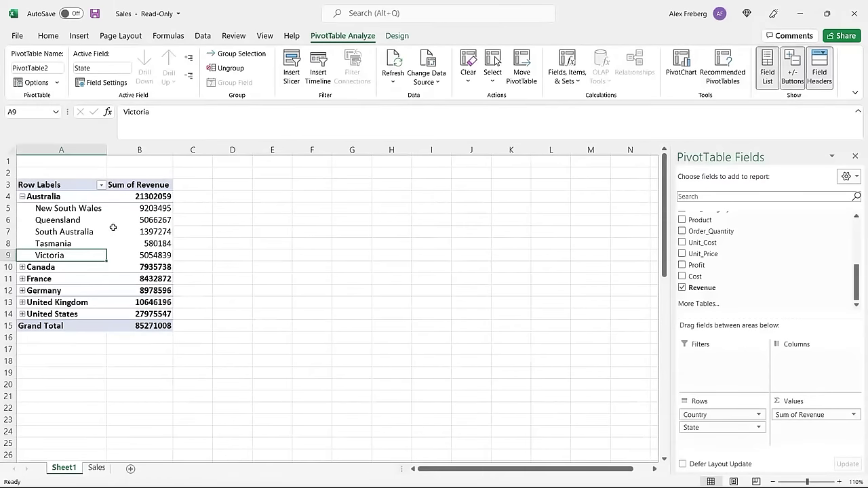
left_click(22, 196)
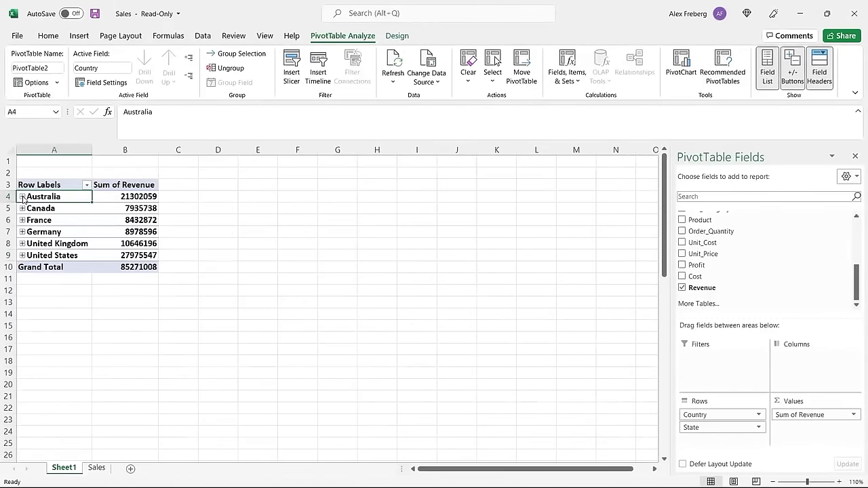
Expand Canada and France to examine their revenue by state, and collapse both countries again
left_click(22, 208)
left_click(23, 256)
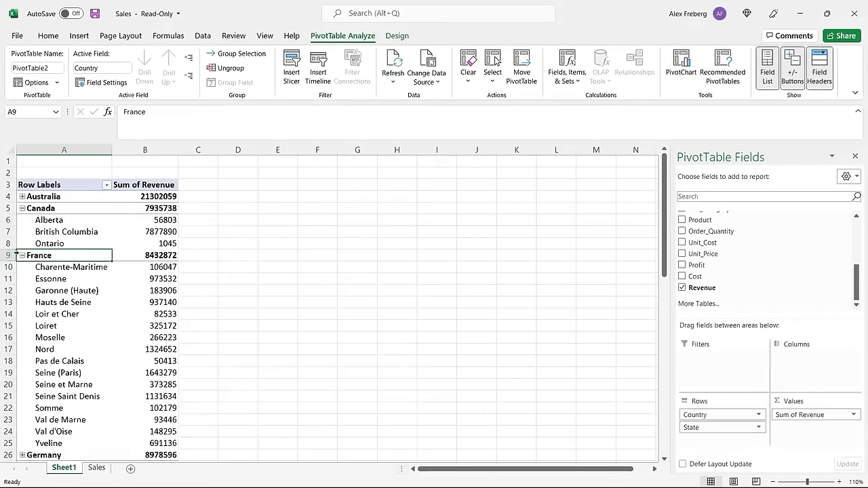
left_click(23, 255)
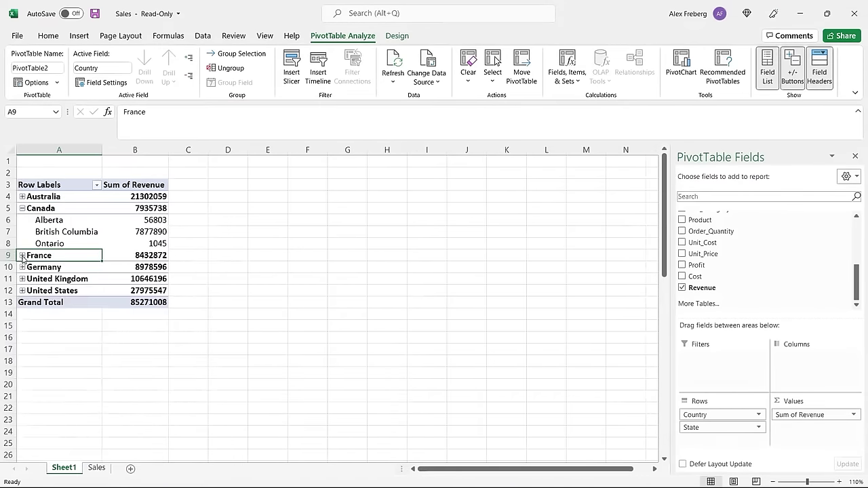
left_click(22, 208)
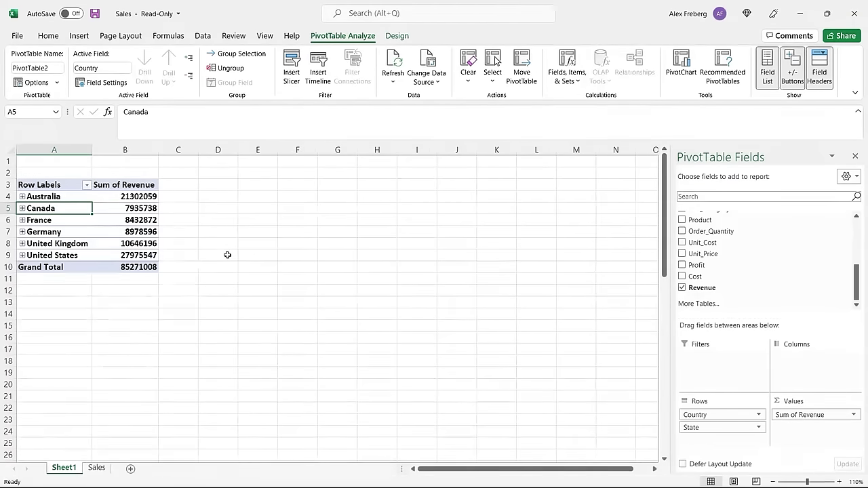
Format the revenue values in B4:B10, including the grand total, as Currency with no decimal places
left_click(138, 197)
left_click_drag(138, 197, 139, 268)
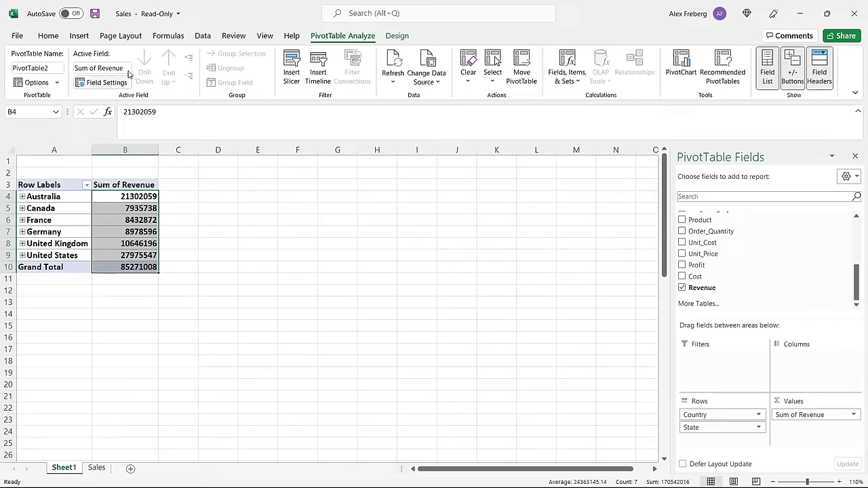
left_click(48, 36)
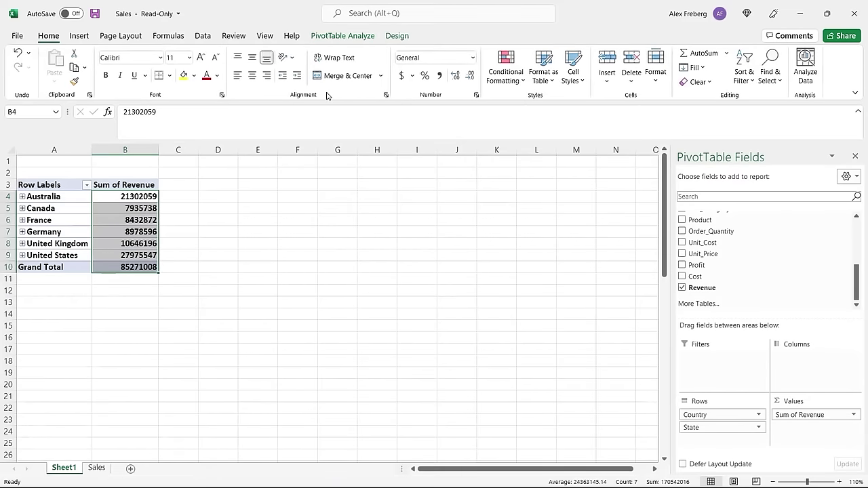
left_click(472, 58)
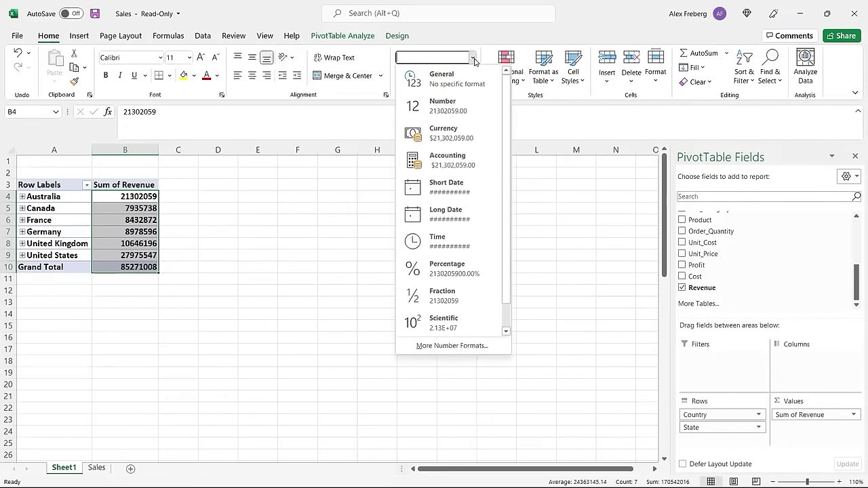
left_click(455, 133)
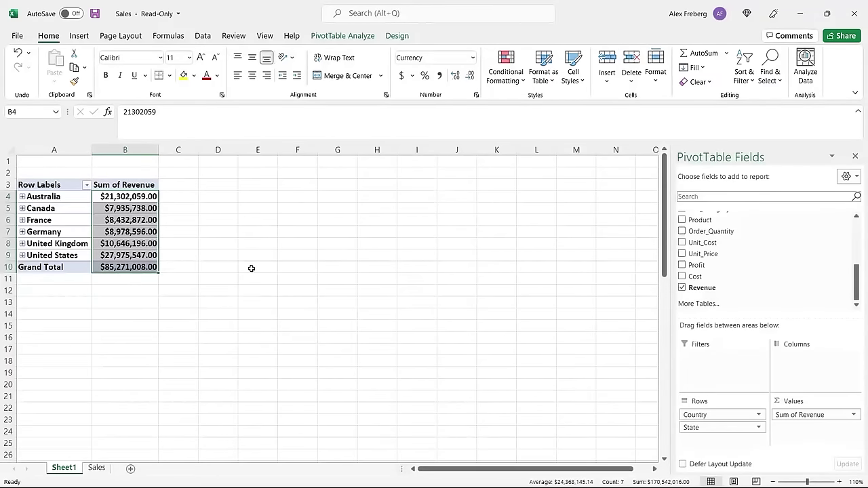
left_click(470, 76)
left_click(470, 76)
left_click(192, 233)
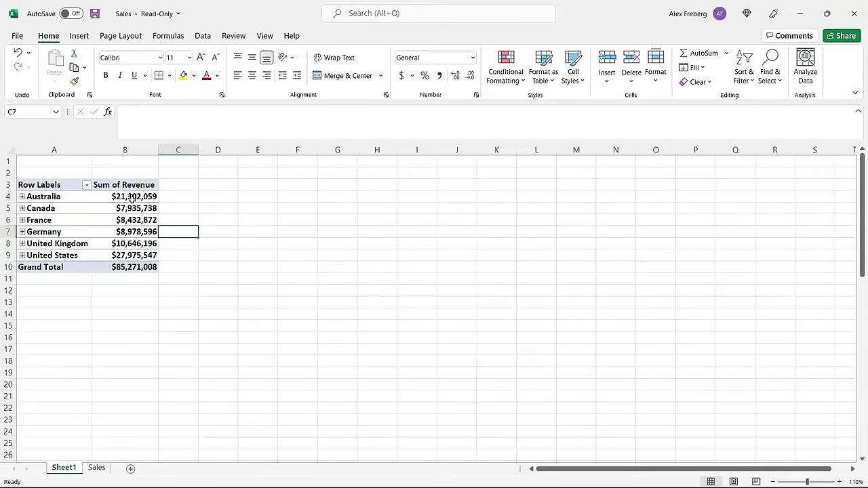
Check the accounting currency symbols available for Canada's revenue value without applying one
left_click(139, 208)
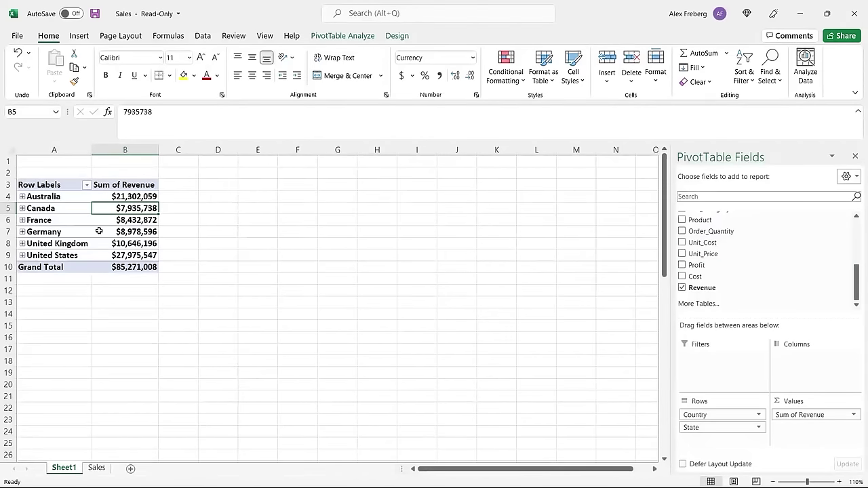
left_click(411, 76)
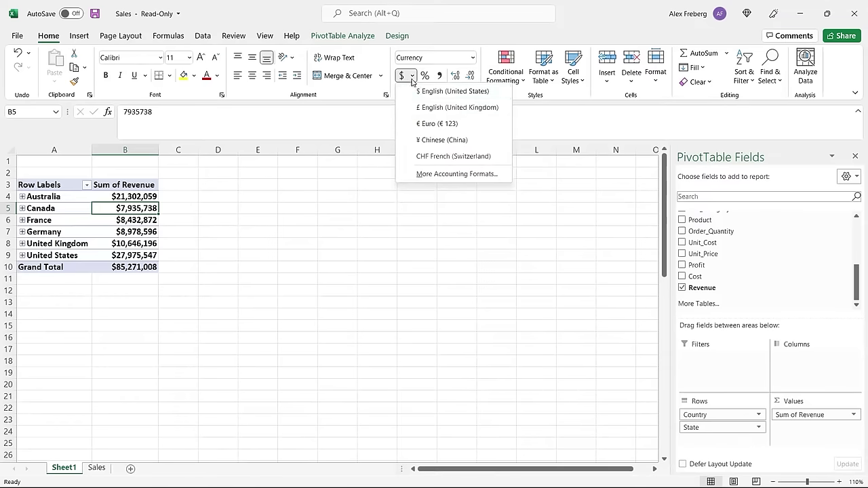
left_click(412, 76)
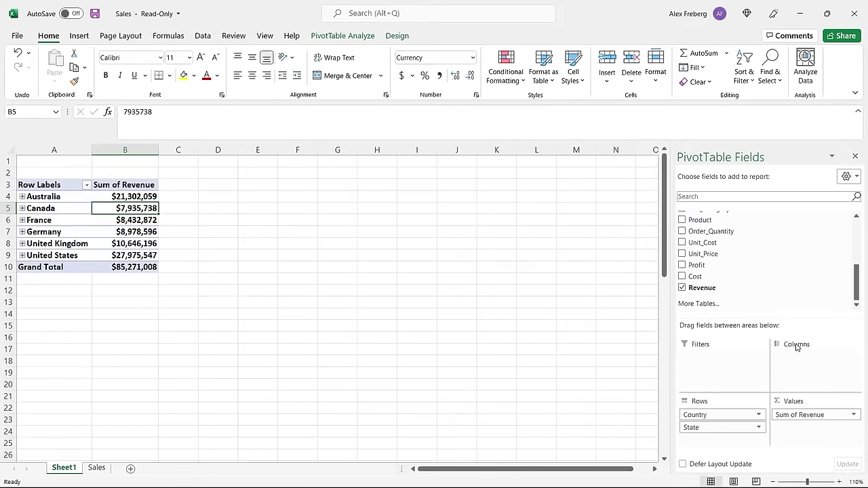
Set the custom name of the Sum of Revenue value field to Revenue Per Country, and review the summary calculation types
left_click(853, 414)
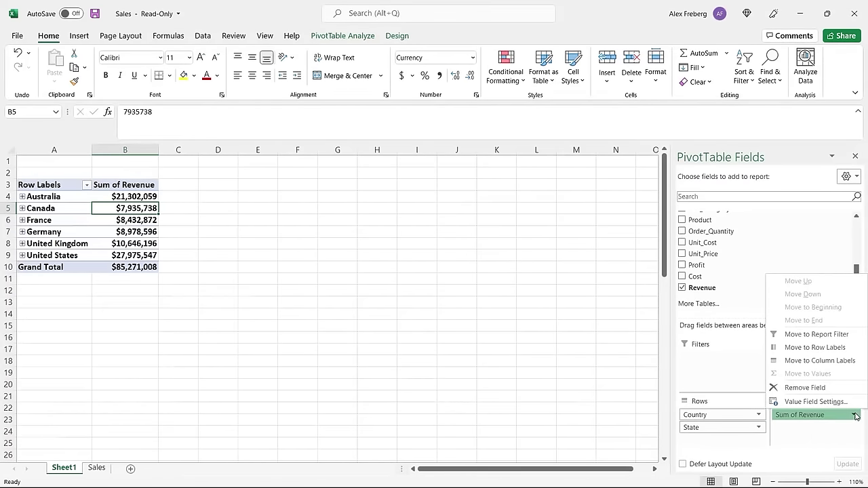
left_click(816, 402)
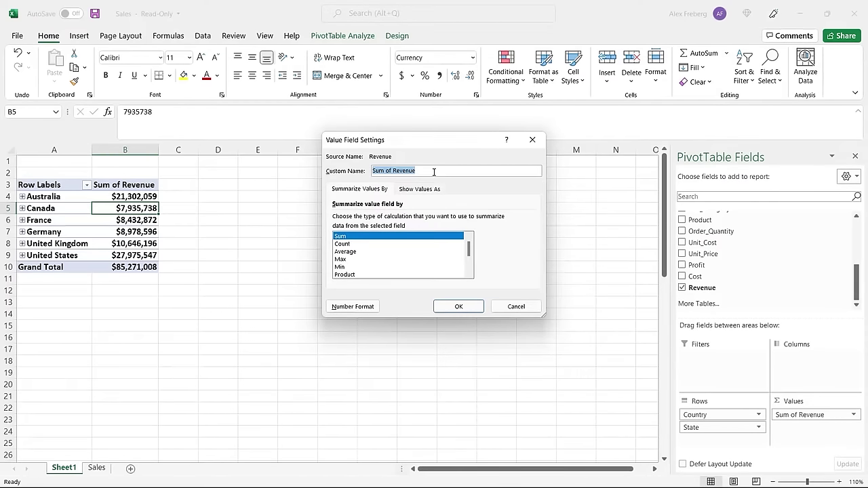
type("R")
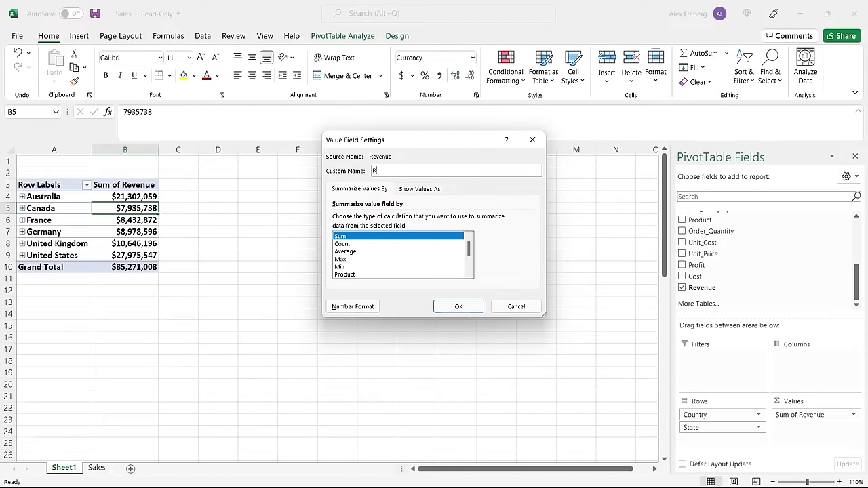
type("evnu")
key("BackSpace")
mouse_move(469, 249)
left_mouse_down()
mouse_move(470, 262)
mouse_move(469, 237)
mouse_move(469, 266)
mouse_move(470, 238)
left_mouse_up()
mouse_move(470, 252)
left_mouse_down()
mouse_move(471, 266)
mouse_move(472, 240)
left_mouse_up()
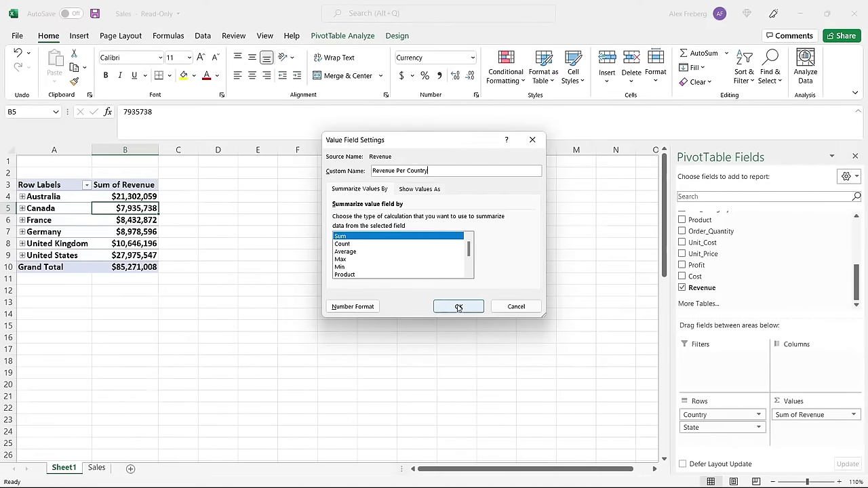
Show the revenue values as % of Grand Total and apply the value field settings
left_click(430, 188)
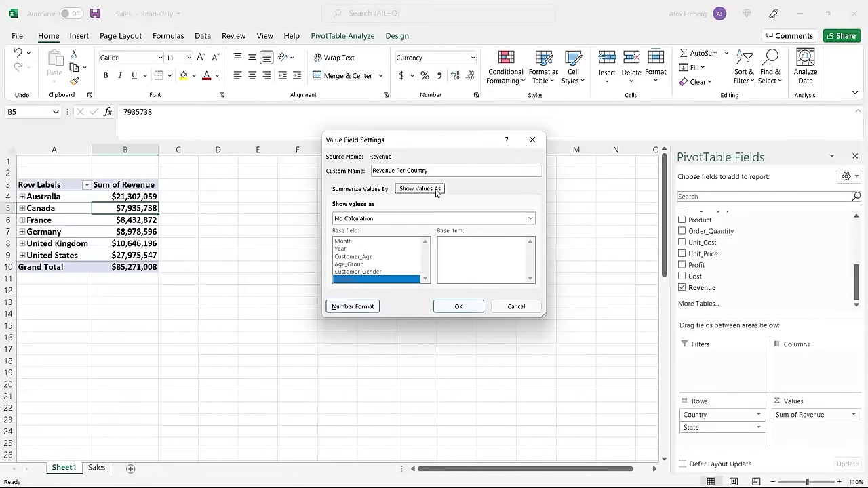
left_click(422, 217)
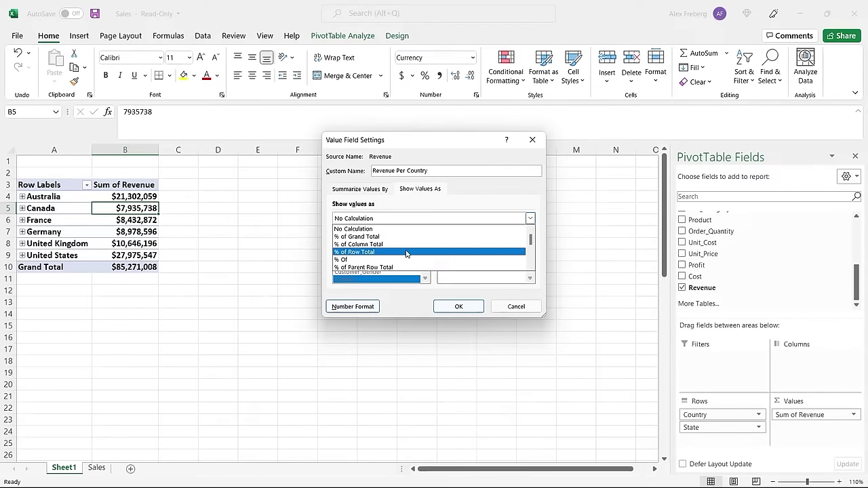
left_click(414, 236)
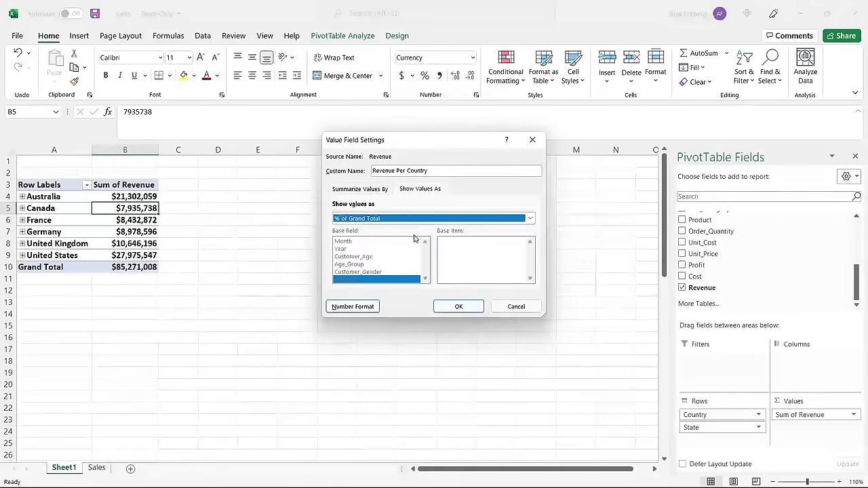
left_click(459, 308)
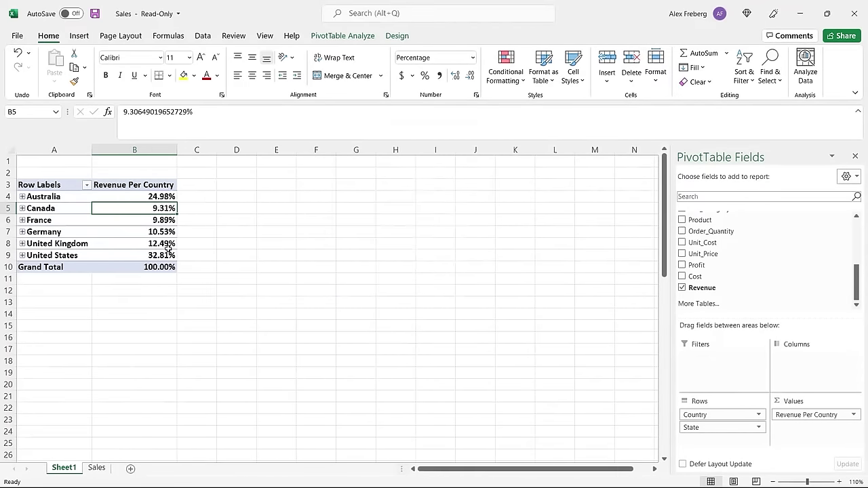
Examine the revenue percentages of the United States and Australia in the PivotTable
left_click(126, 256)
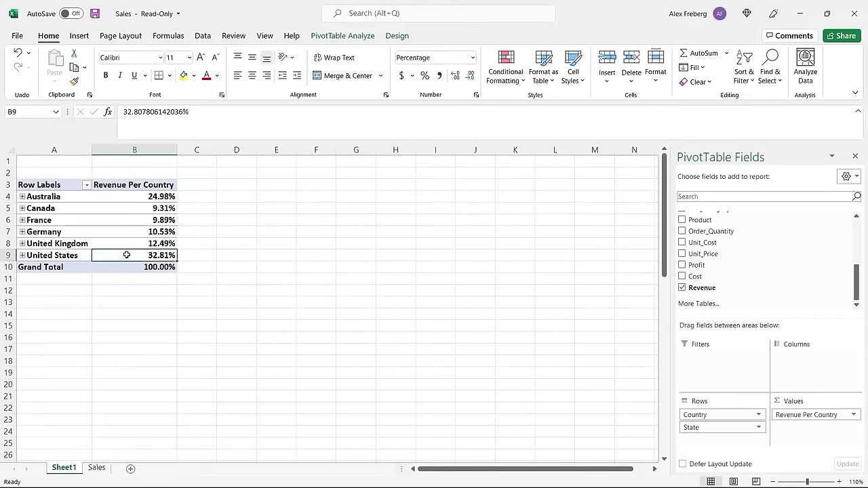
mouse_move(129, 258)
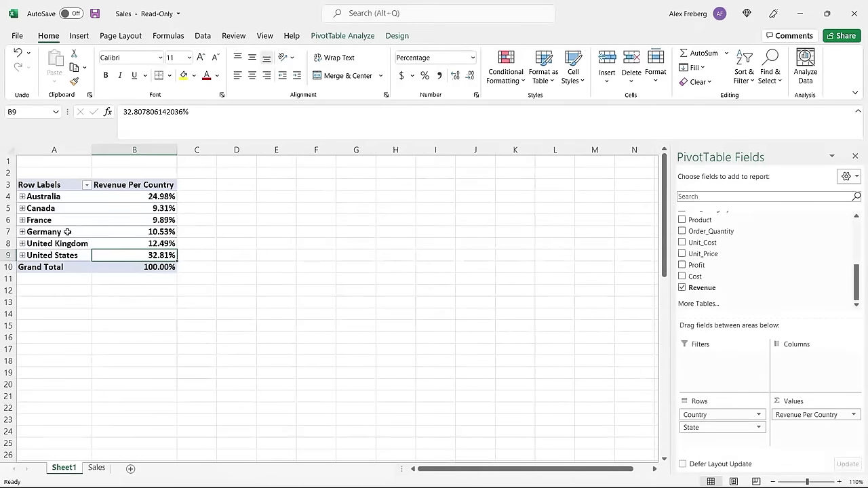
left_click_drag(71, 255, 73, 198)
left_click(126, 196)
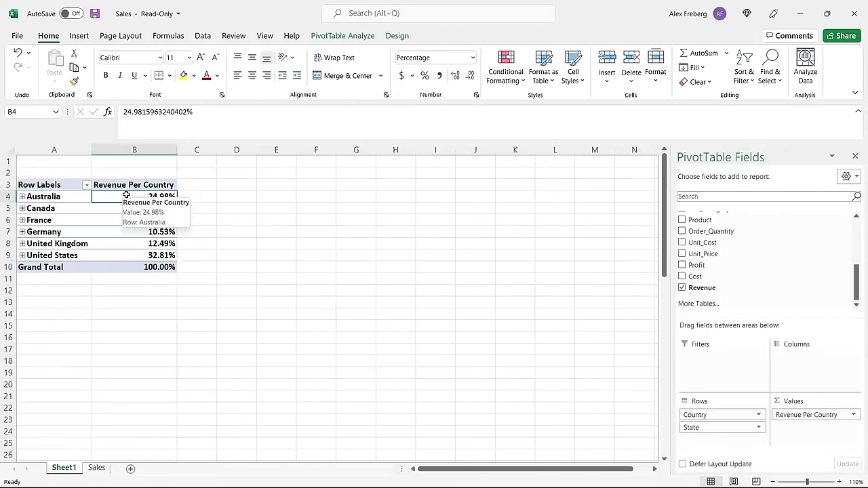
Sort the countries in the PivotTable by Revenue Per Country from largest to smallest
left_click(219, 252)
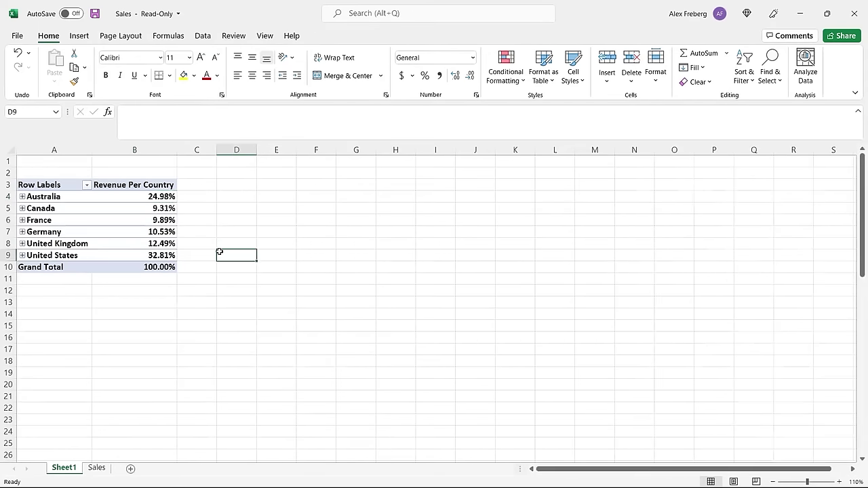
left_click(141, 198)
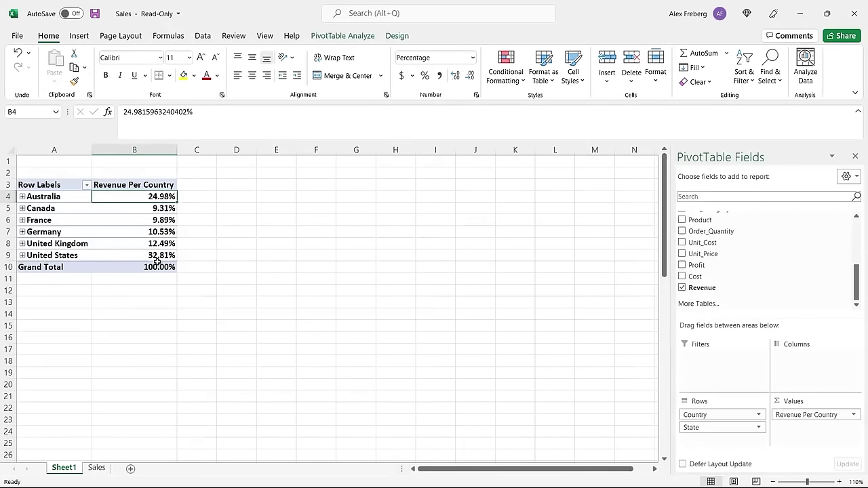
mouse_move(134, 195)
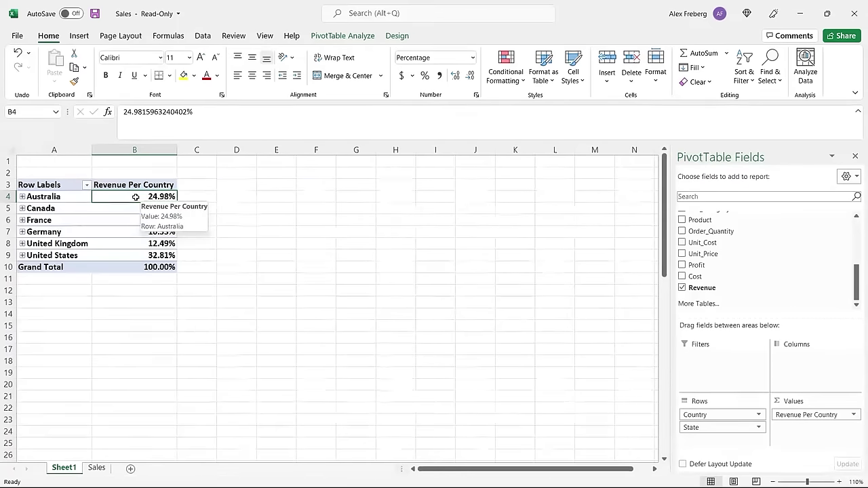
right_click(136, 198)
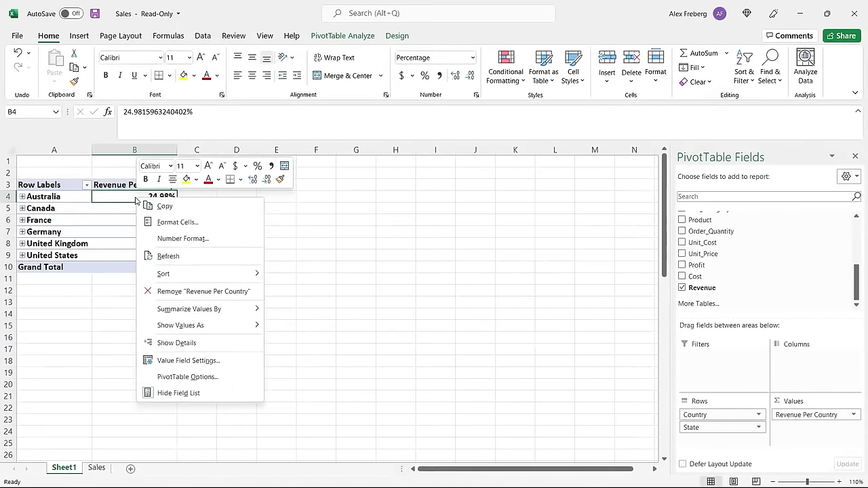
mouse_move(205, 275)
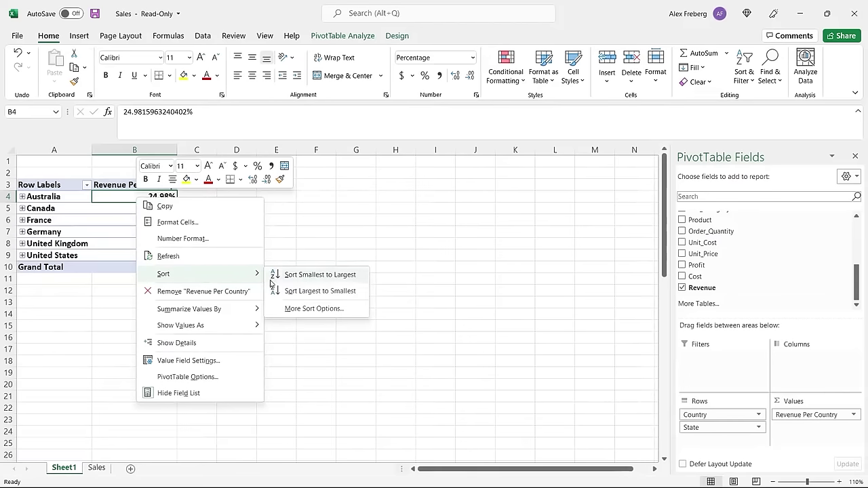
left_click(324, 292)
left_click_drag(43, 196, 126, 194)
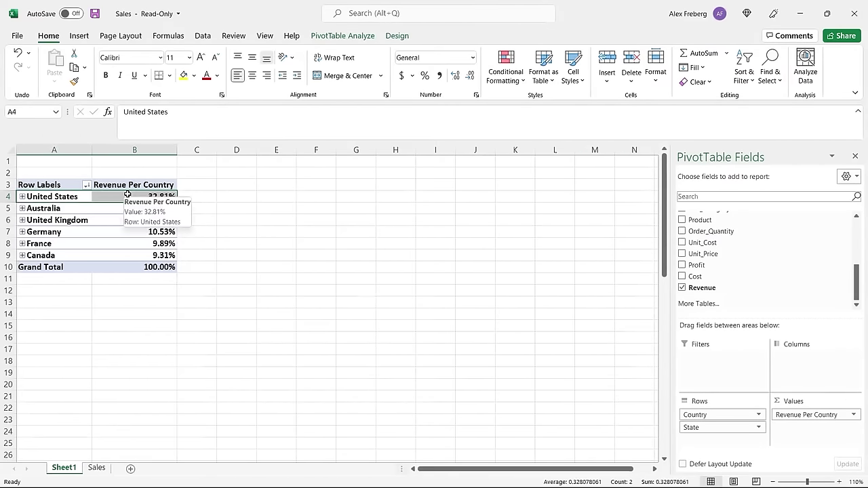
Expand the United States row and sort its states by Revenue Per Country from largest to smallest
left_click(23, 196)
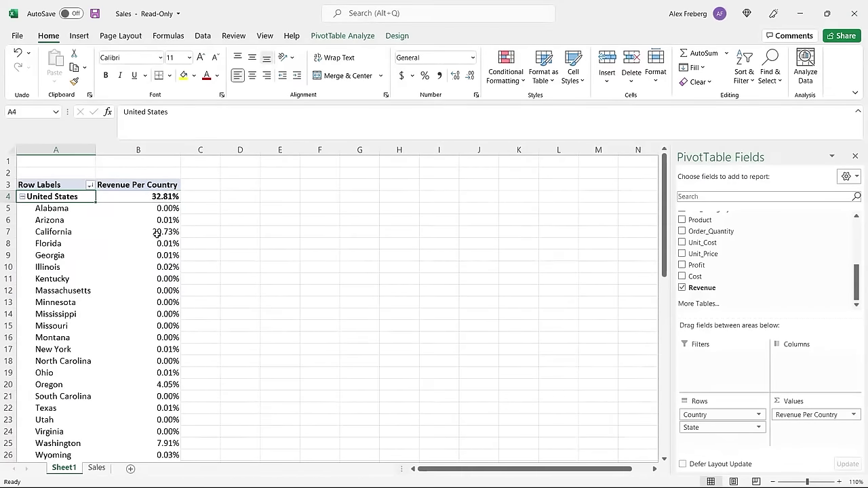
right_click(148, 206)
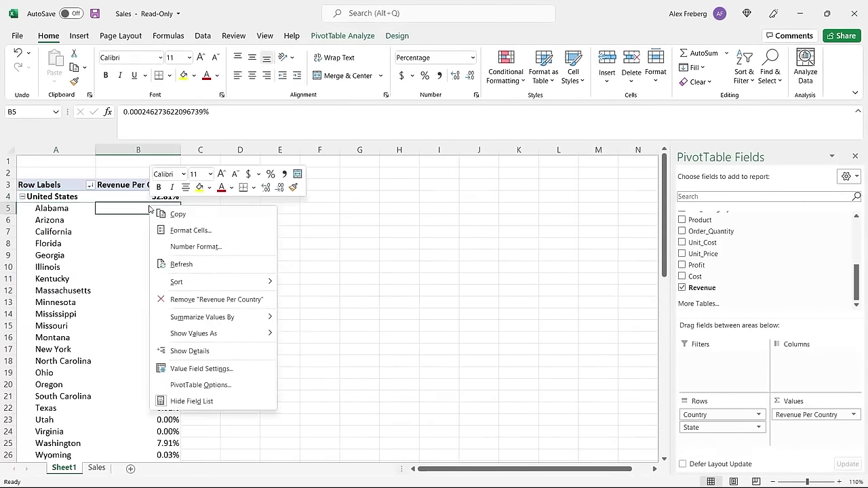
mouse_move(234, 282)
left_click(316, 299)
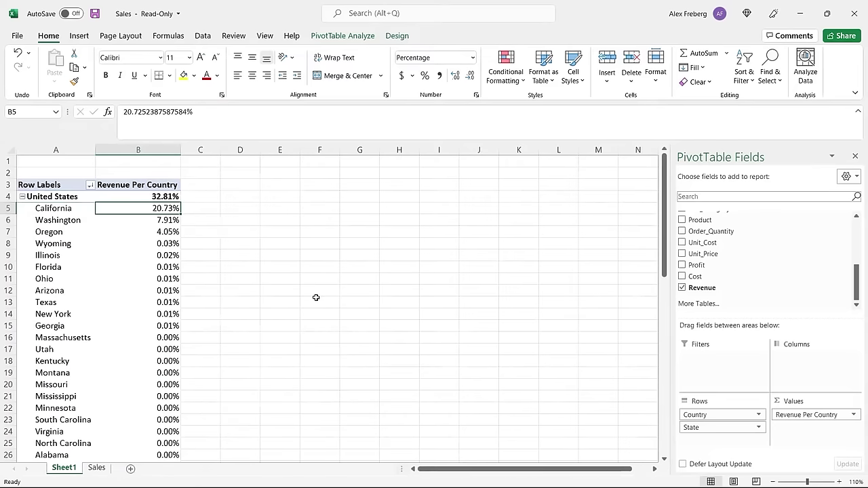
left_click(70, 208)
left_click(116, 209)
mouse_move(121, 208)
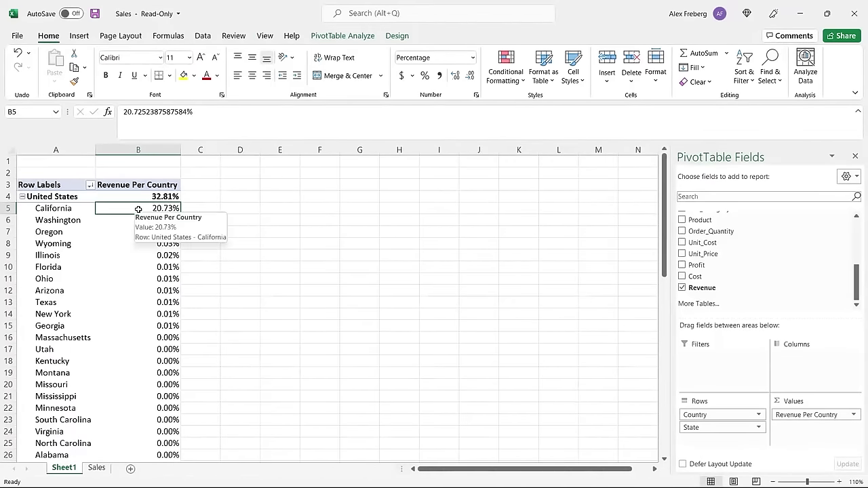
Undo the state and country sorting and the value field changes, back to Sum of Revenue in currency
key("ctrl+z")
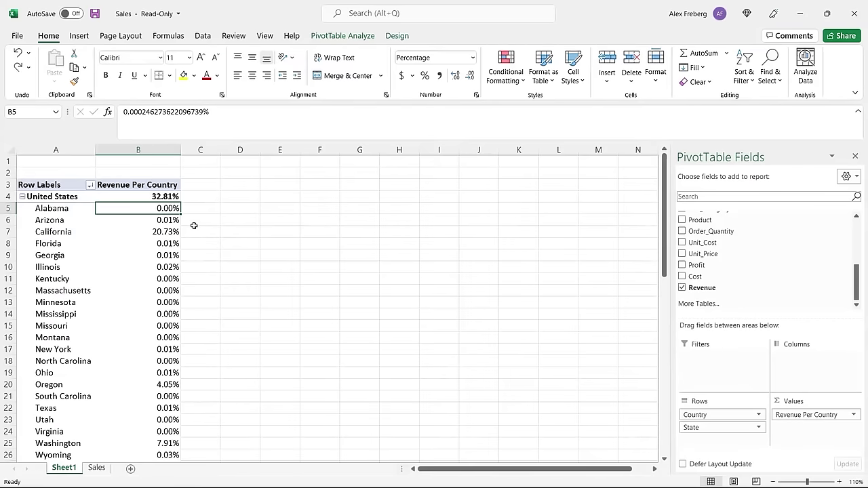
key("ctrl+z")
key("ctrl+z")
key("ctrl+z")
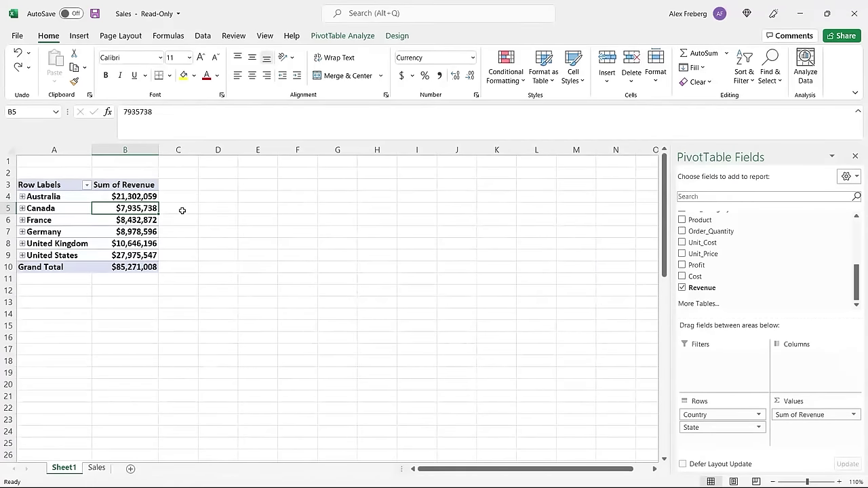
Add the Cost and Profit fields to the PivotTable values below Sum of Revenue
mouse_move(135, 222)
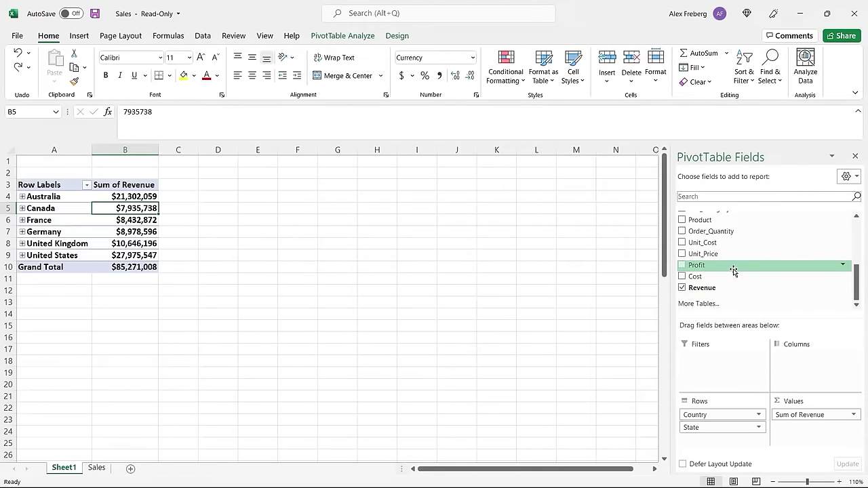
left_click_drag(733, 274, 804, 434)
left_click_drag(722, 266, 802, 446)
Format the Sum of Cost and Sum of Profit values, including the grand totals, as Currency without decimals
left_click_drag(182, 196, 242, 266)
left_click(472, 57)
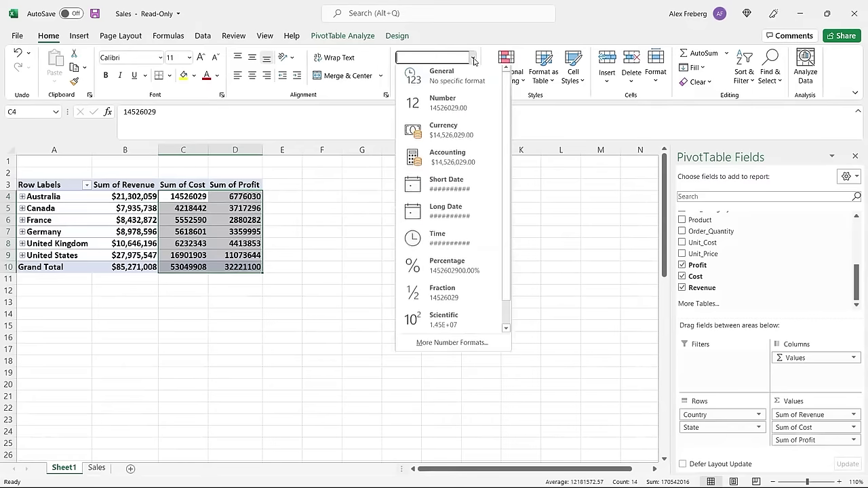
left_click(457, 134)
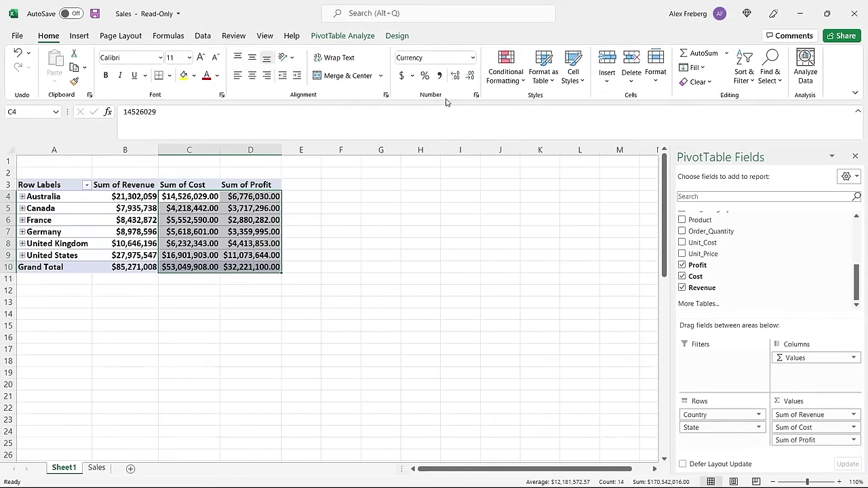
left_click(472, 77)
left_click(471, 77)
left_click(307, 233)
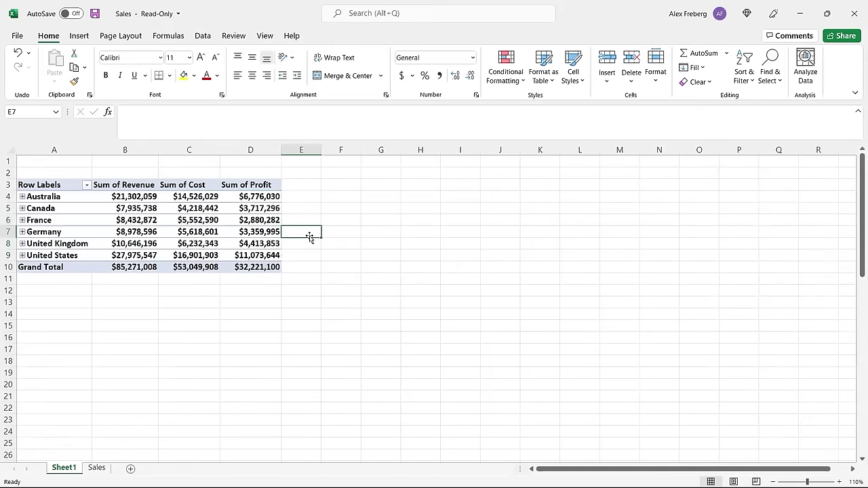
Compare the revenue, cost and profit amounts of the United States in the PivotTable
left_click(272, 232)
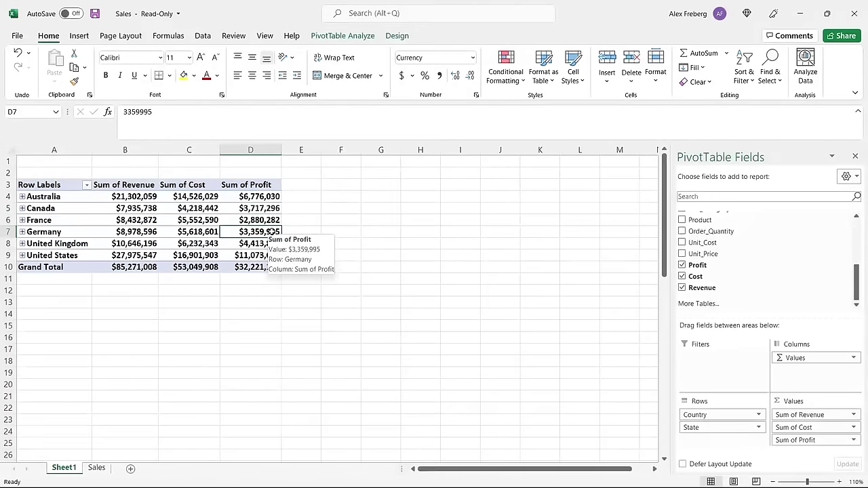
left_click(131, 256)
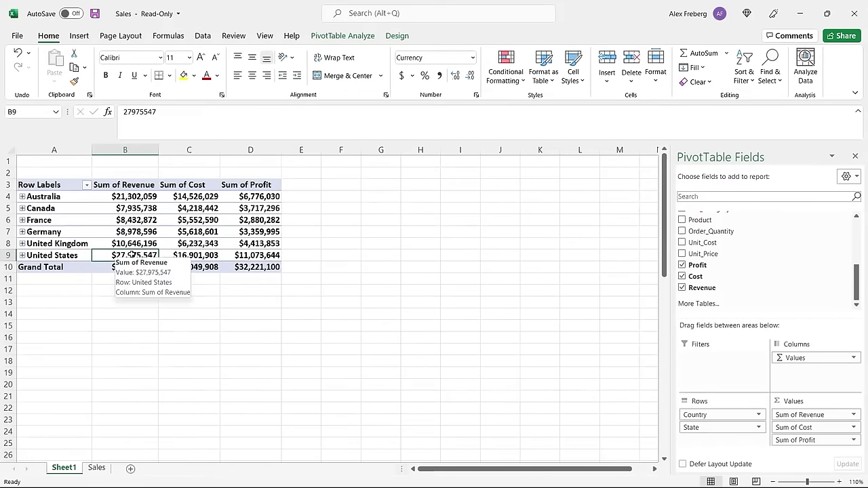
mouse_move(131, 256)
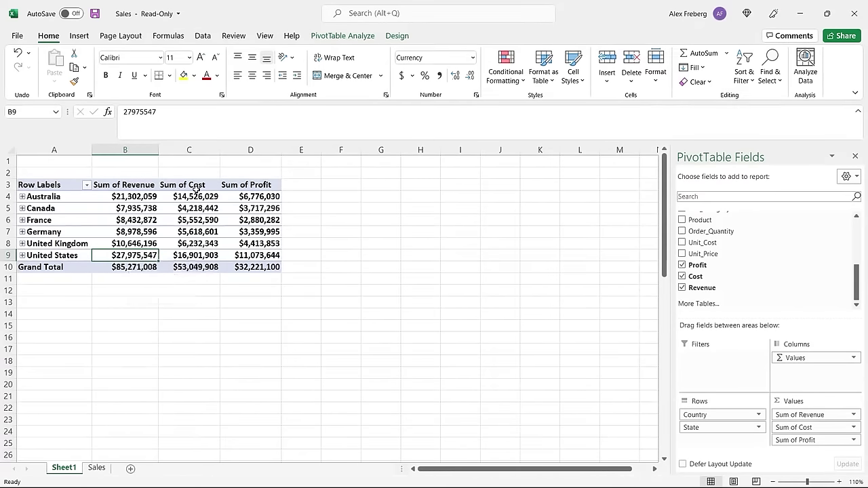
left_click(197, 255)
mouse_move(196, 255)
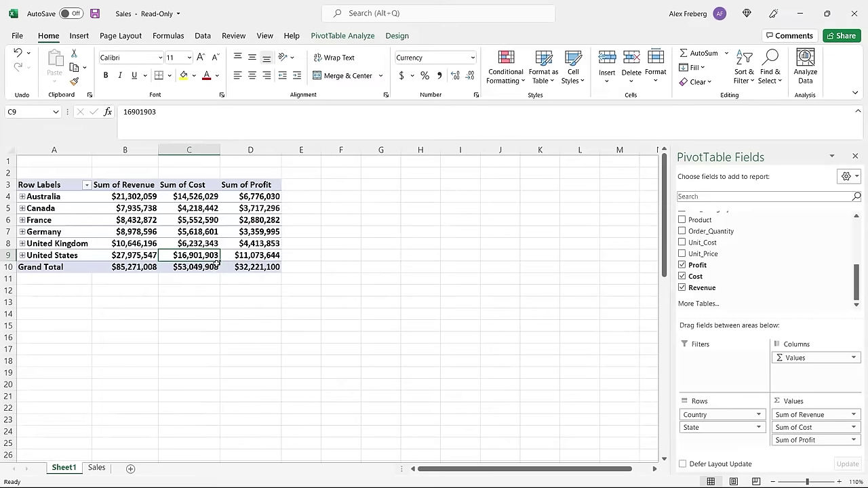
left_click(259, 256)
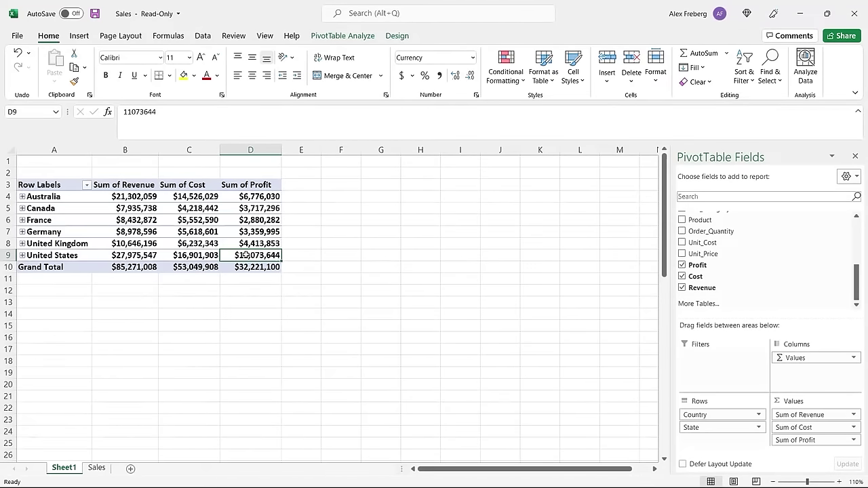
mouse_move(259, 255)
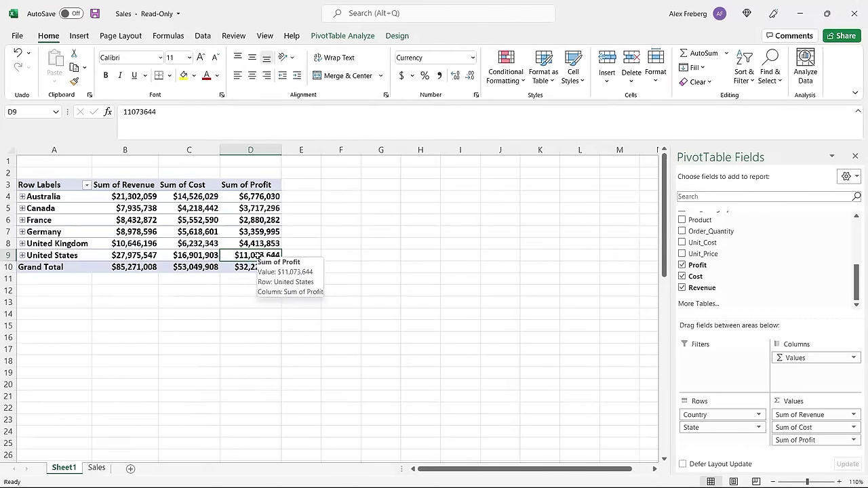
left_click(136, 255)
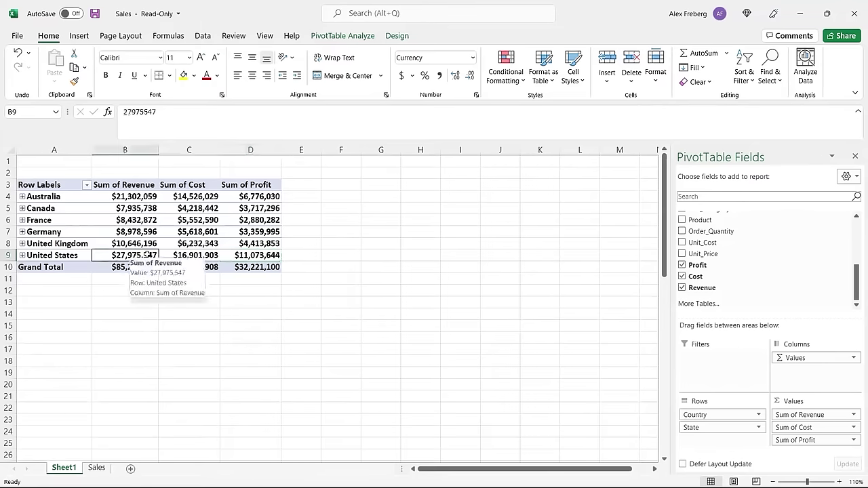
left_click(183, 255)
left_click(257, 255)
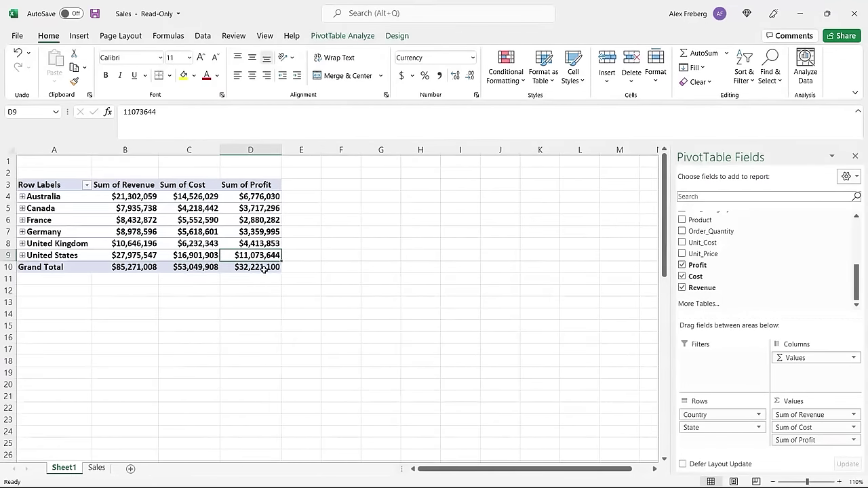
left_click(188, 257)
left_click(140, 256)
left_click(189, 256)
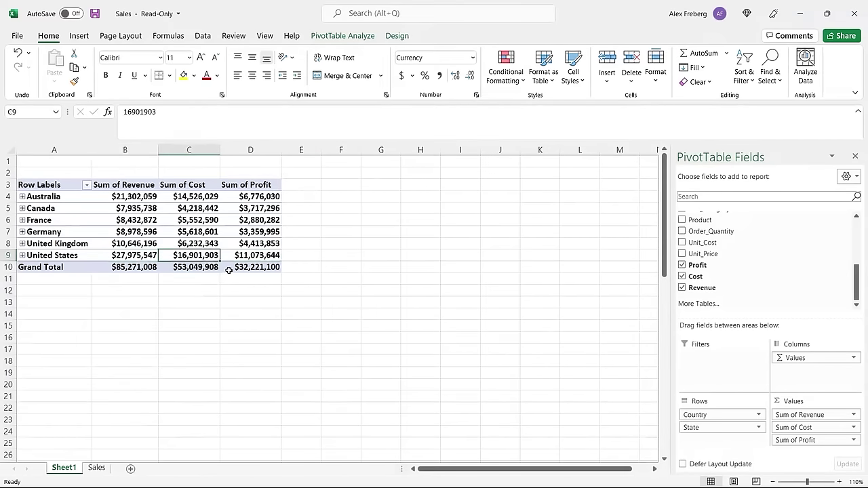
left_click(251, 253)
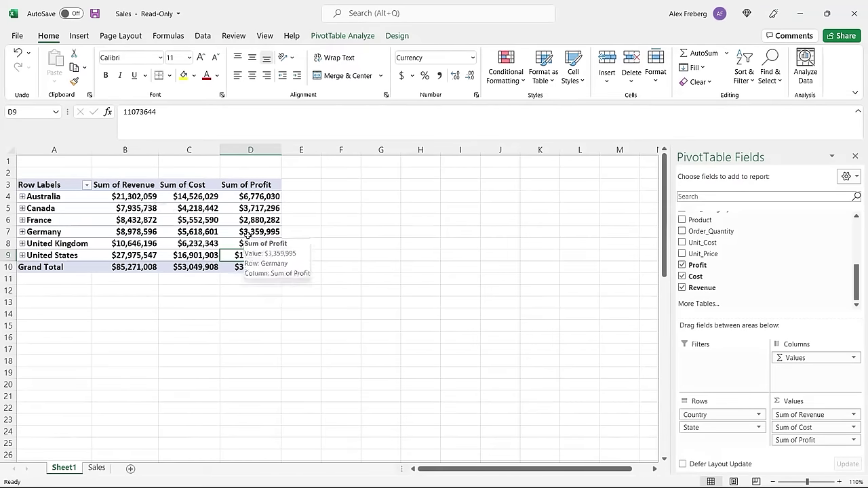
mouse_move(257, 255)
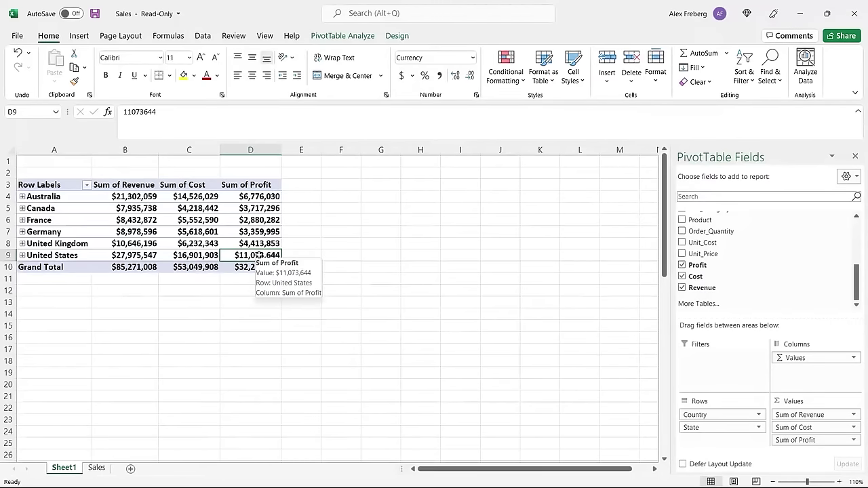
Start inserting a calculated field in the PivotTable and name it CaculatedFieldDemo
left_click(349, 38)
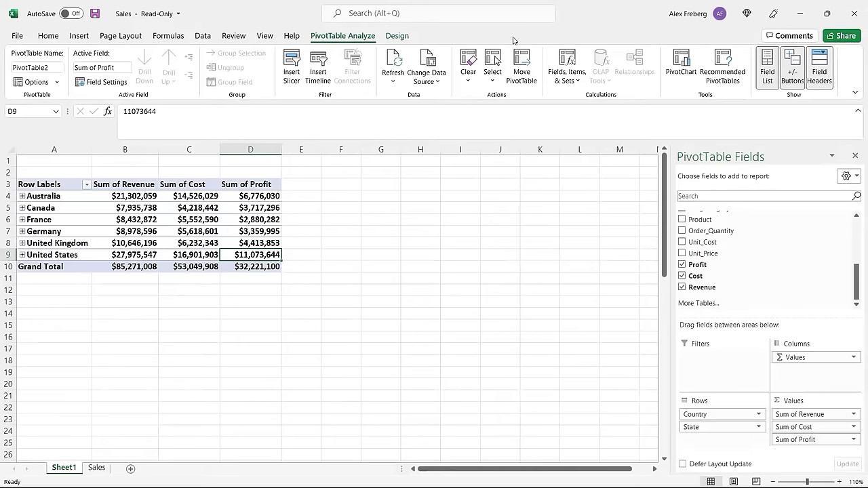
left_click(569, 61)
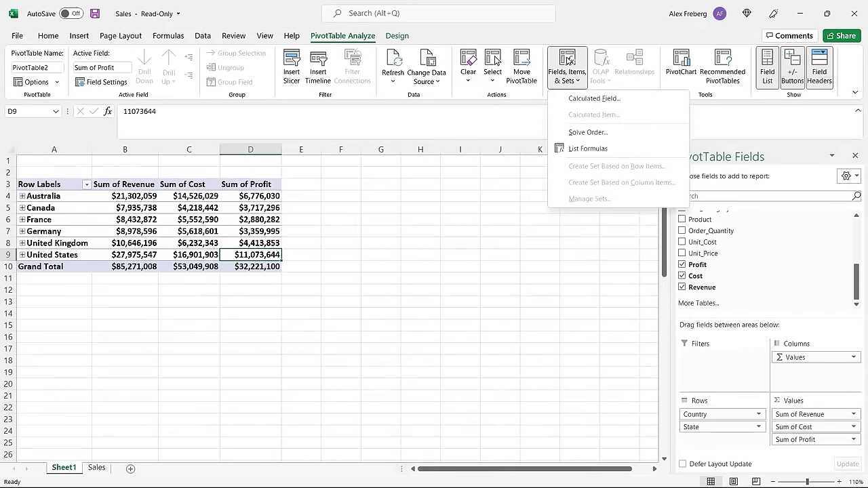
left_click(578, 100)
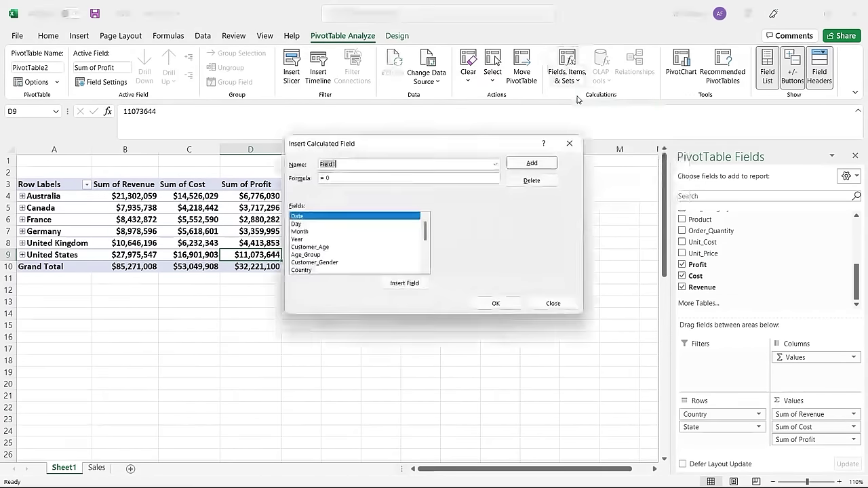
left_click_drag(468, 141, 607, 115)
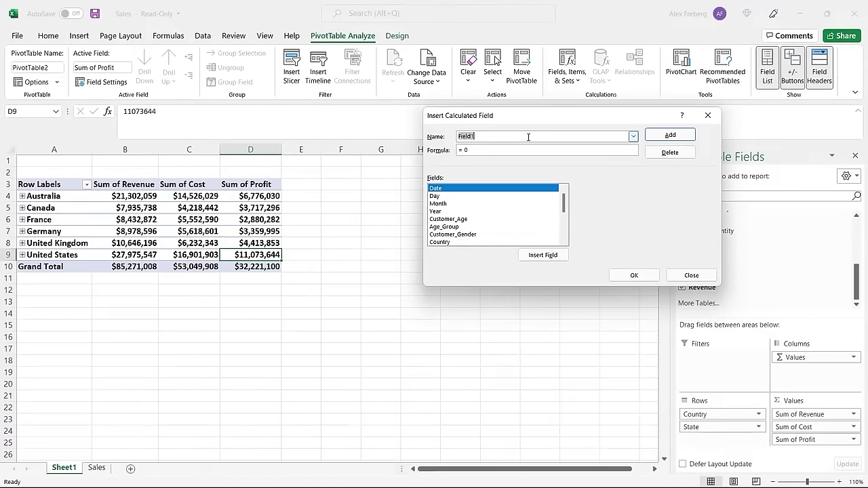
type("De")
key("BackSpace")
type("CaculatedF")
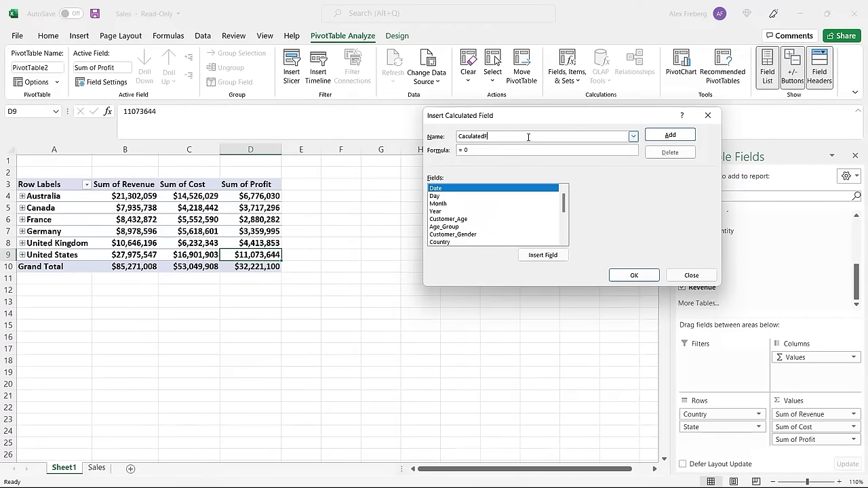
type("ieldDemo")
Replace the calculated field's default formula with an opening parenthesis and the Revenue field, giving =(Revenue
left_click(509, 151)
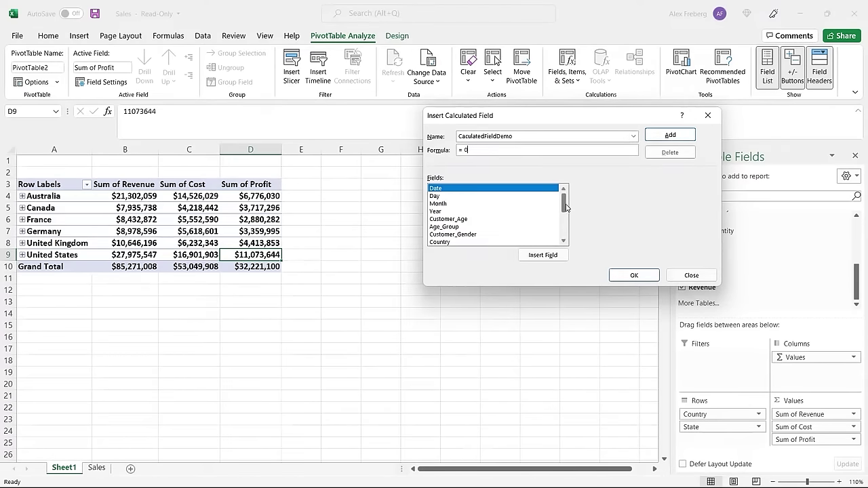
scroll(566, 206, "down", 4)
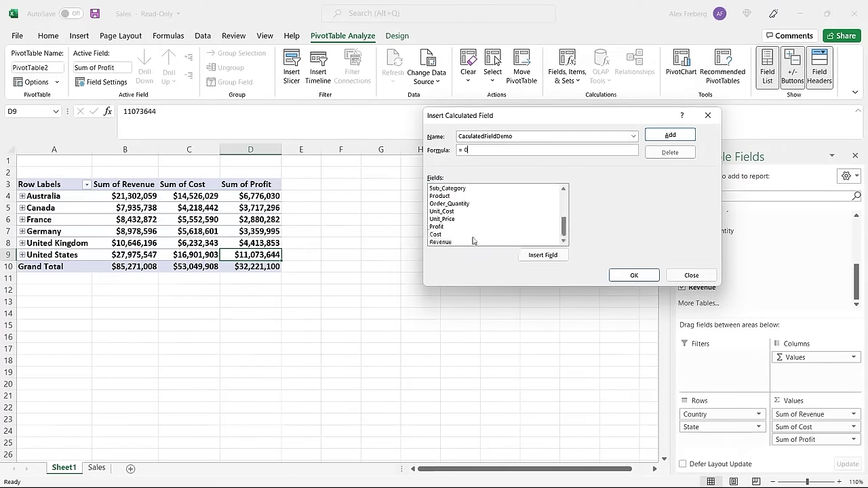
left_click(458, 242)
left_click(537, 255)
left_click(471, 150)
key("BackSpace")
key("BackSpace")
key("BackSpace")
type("(Revenue")
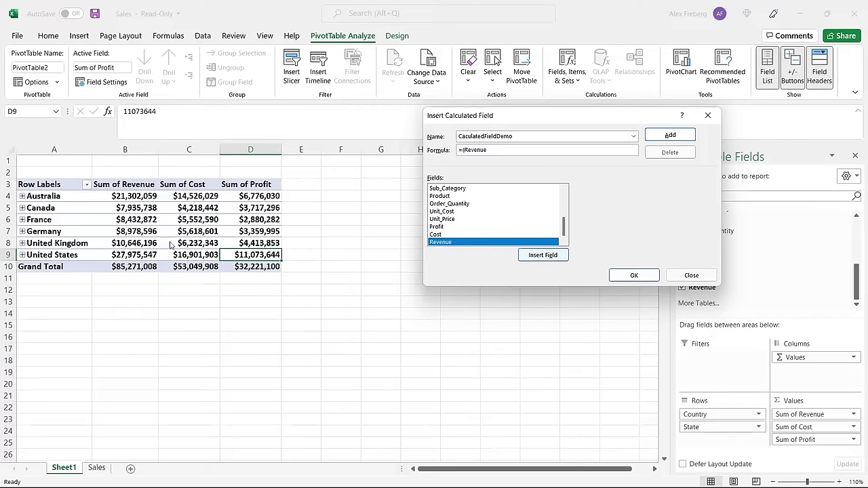
Subtract the Cost field to complete the formula as =(Revenue- Cost) and insert the calculated field into the PivotTable
key("End")
type("-")
left_click(461, 233)
left_click(546, 257)
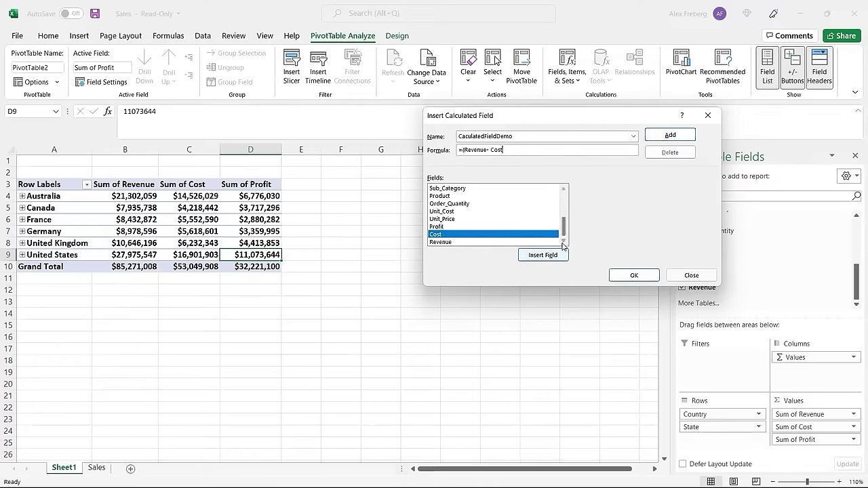
type(")")
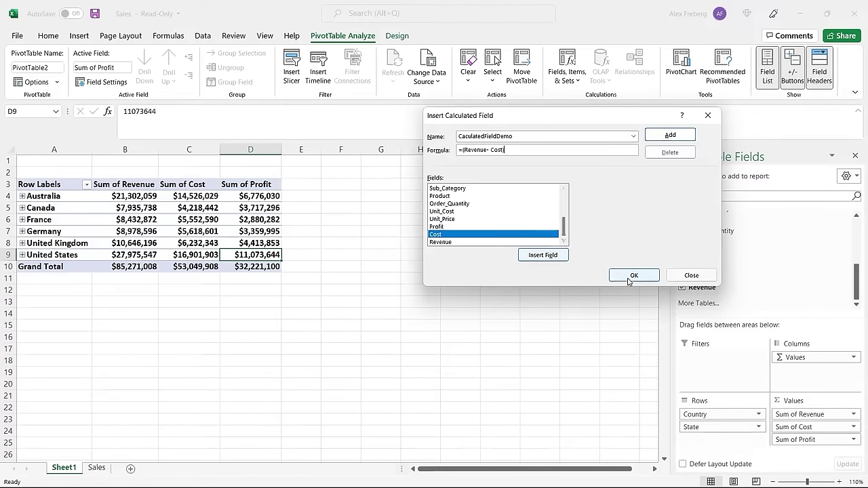
left_click(632, 276)
Compare the calculated field with Sum of Profit for the grand total, the United States and the United Kingdom
left_click(318, 266)
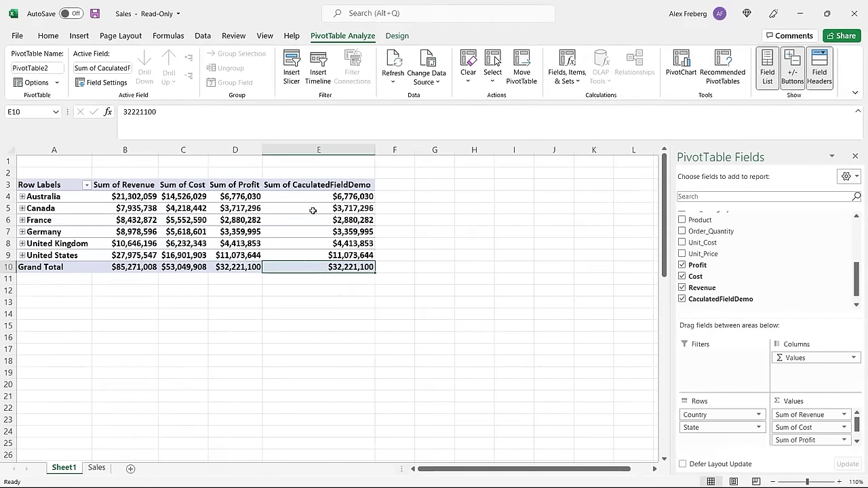
left_click(241, 270)
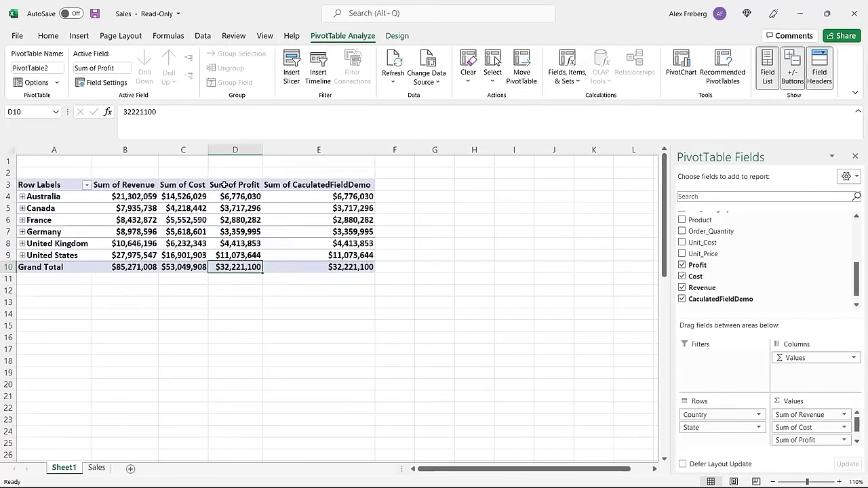
left_click(236, 255)
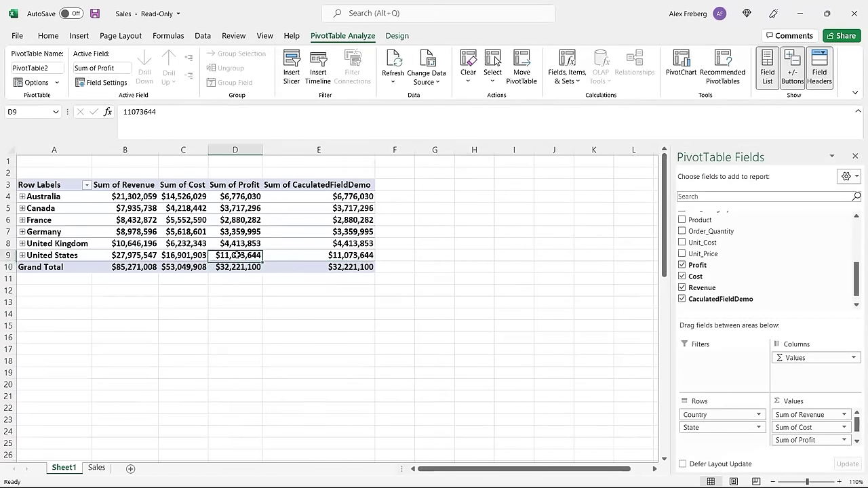
left_click(284, 255)
left_click(242, 243)
left_click(276, 245)
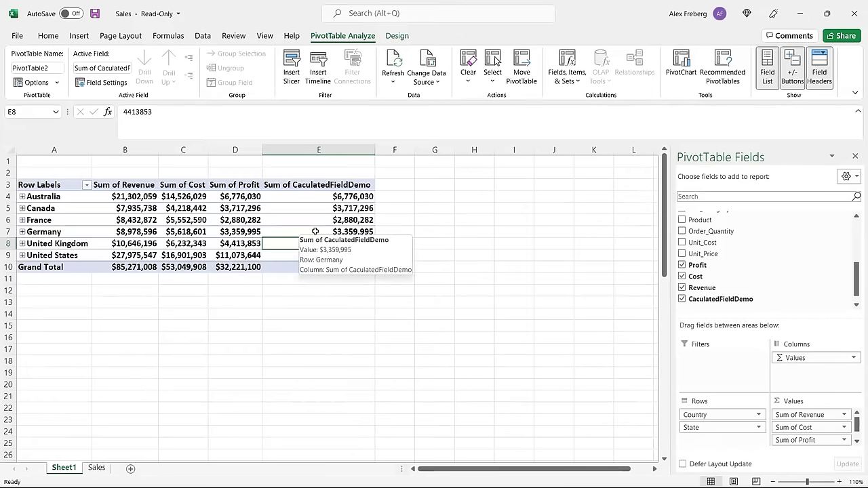
Try to cut the Sum of CaculatedFieldDemo column out of the PivotTable and move it to column H
left_click(325, 150)
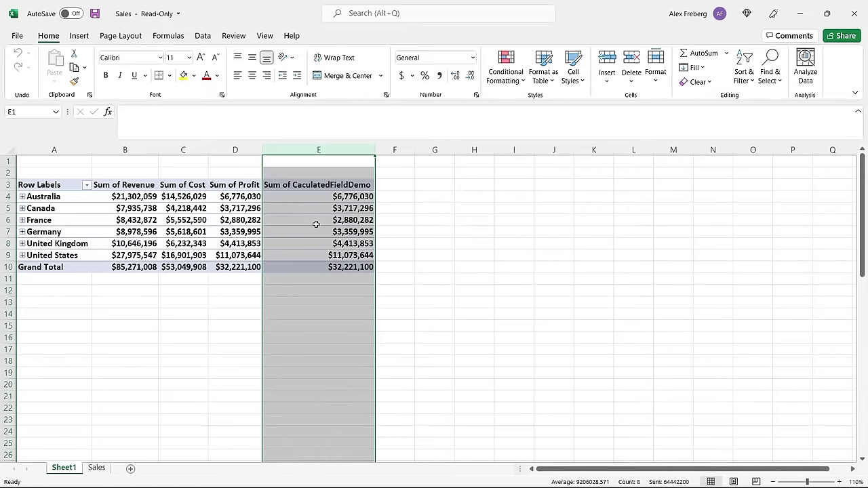
mouse_move(316, 224)
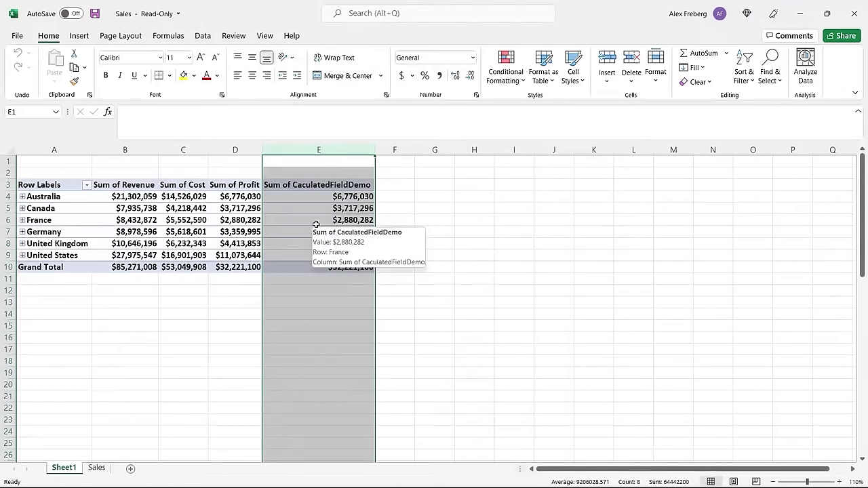
right_click(316, 224)
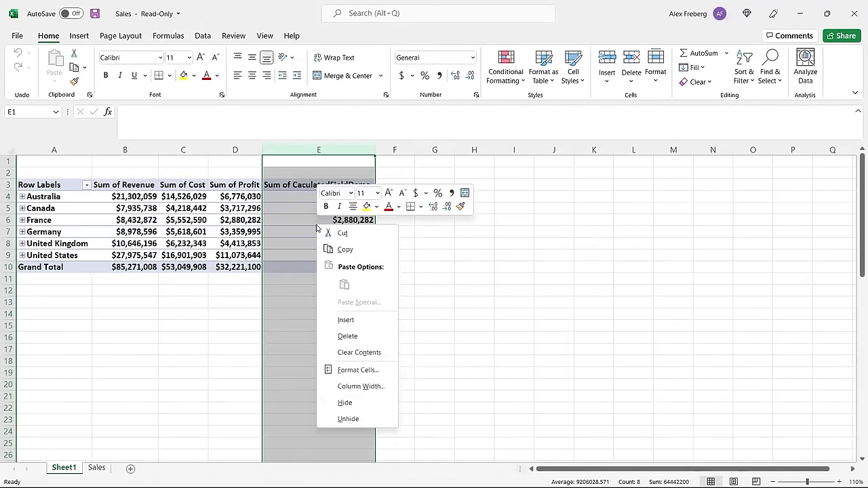
left_click(365, 234)
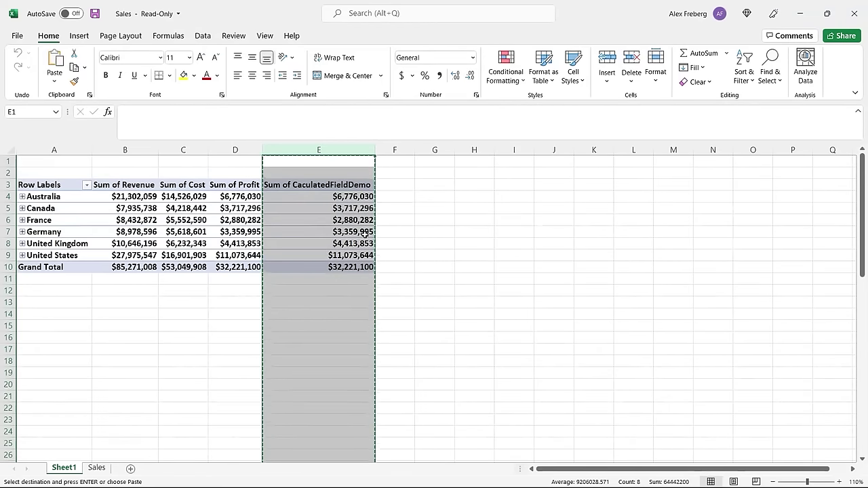
left_click(389, 233)
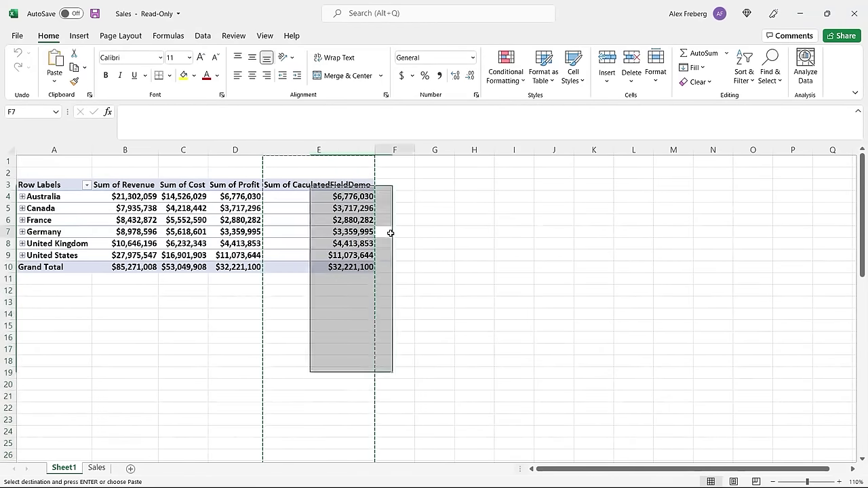
left_click(477, 147)
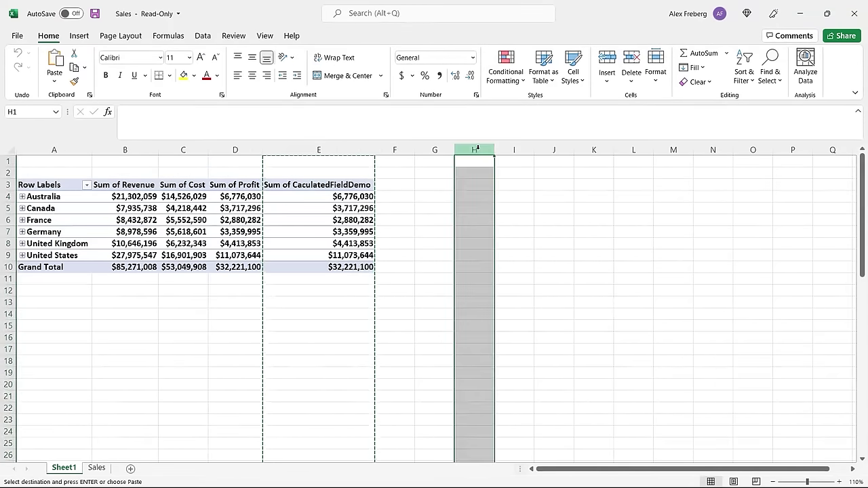
double_click(419, 186)
Remove the CaculatedFieldDemo field from the PivotTable report
left_click(329, 227)
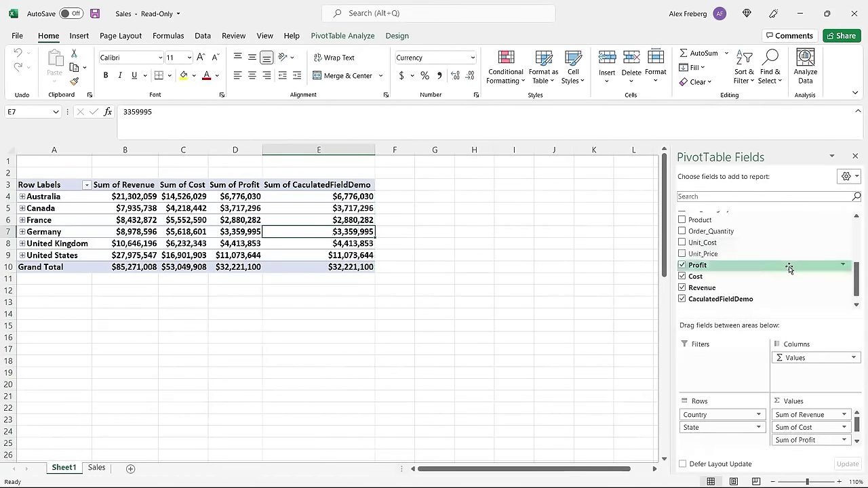
scroll(786, 267, "down", 1)
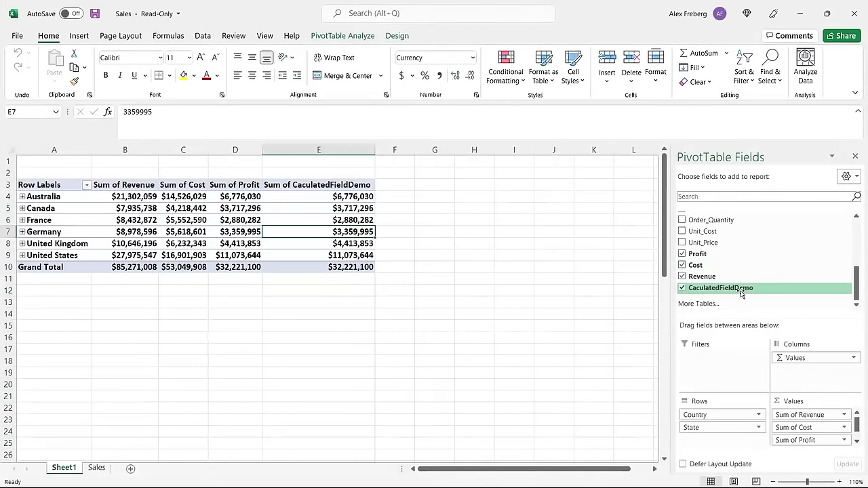
left_click(682, 289)
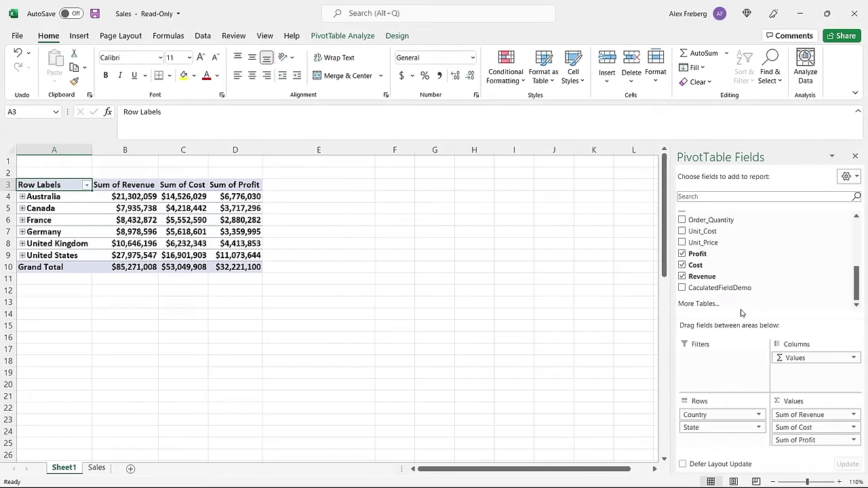
Add CaculatedFieldDemo back to the PivotTable values and remove it again
left_click_drag(745, 294, 813, 446)
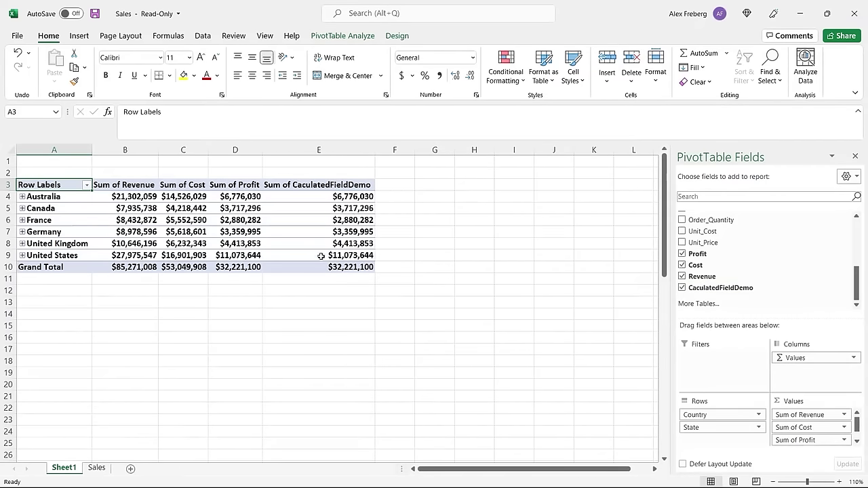
mouse_move(338, 255)
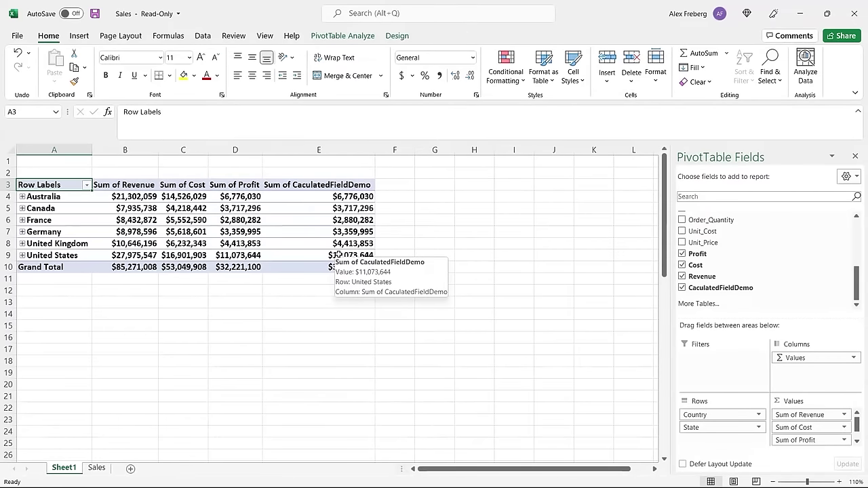
left_click(682, 288)
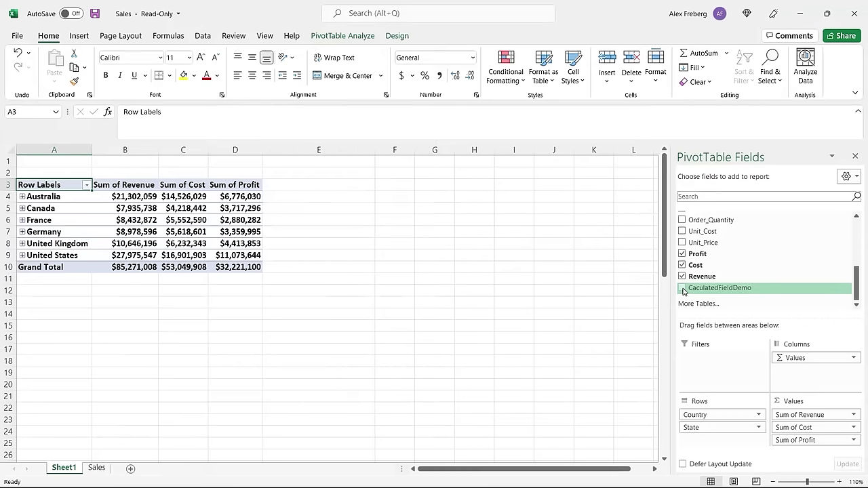
left_click(258, 268)
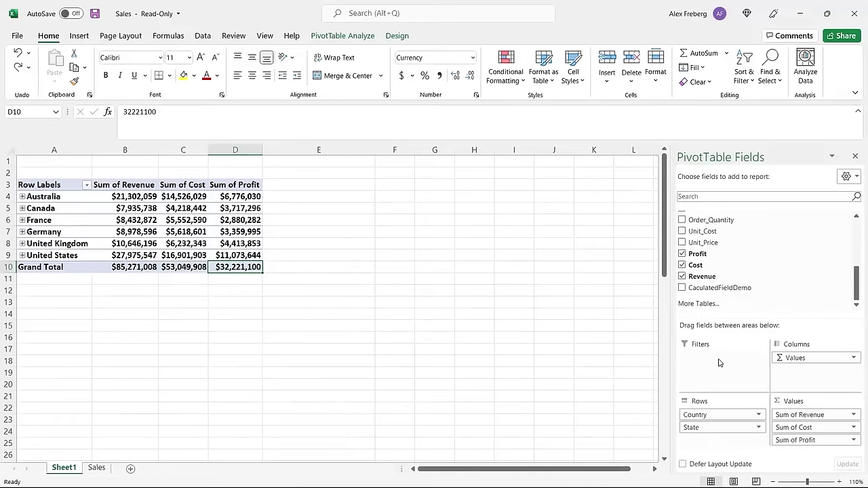
Try using Country as the PivotTable's report filter set to Australia, and undo both changes
scroll(768, 265, "up", 2)
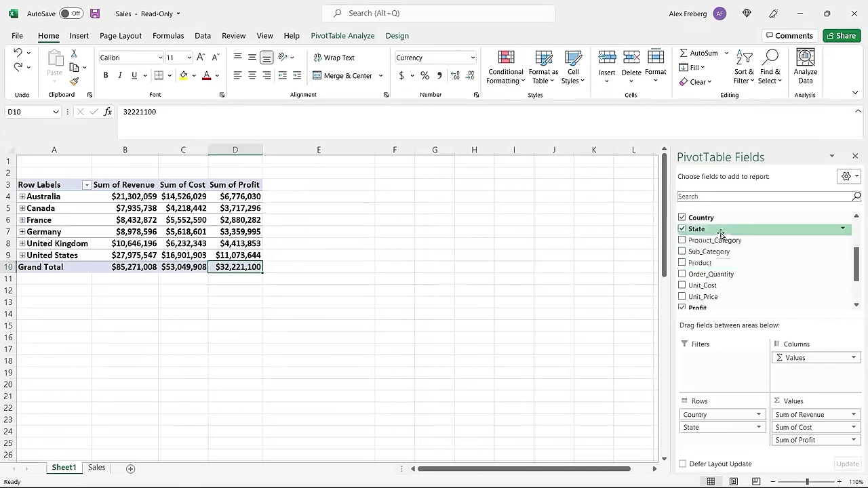
left_click_drag(730, 222, 736, 366)
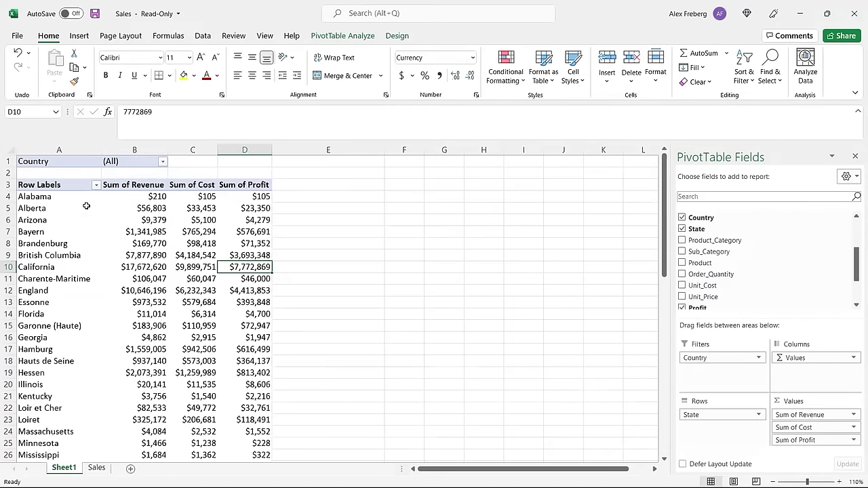
left_click(163, 161)
left_click(67, 197)
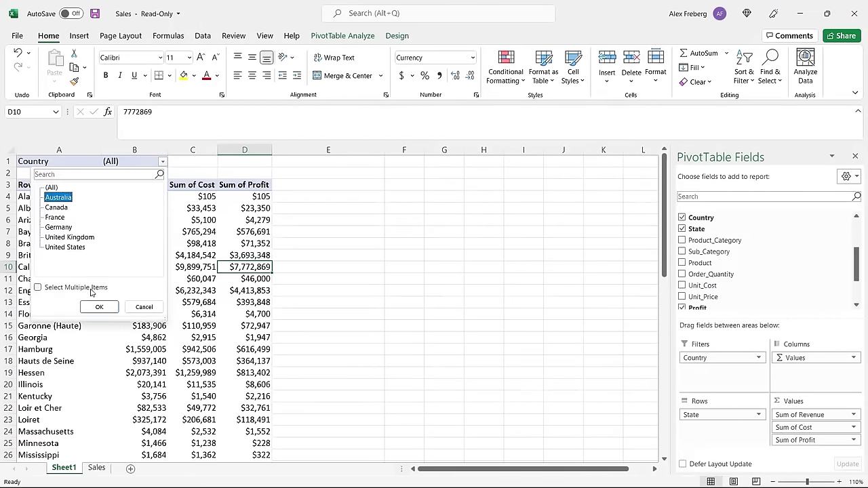
left_click(99, 307)
left_click_drag(52, 197, 60, 243)
key("ctrl+z")
key("ctrl+z")
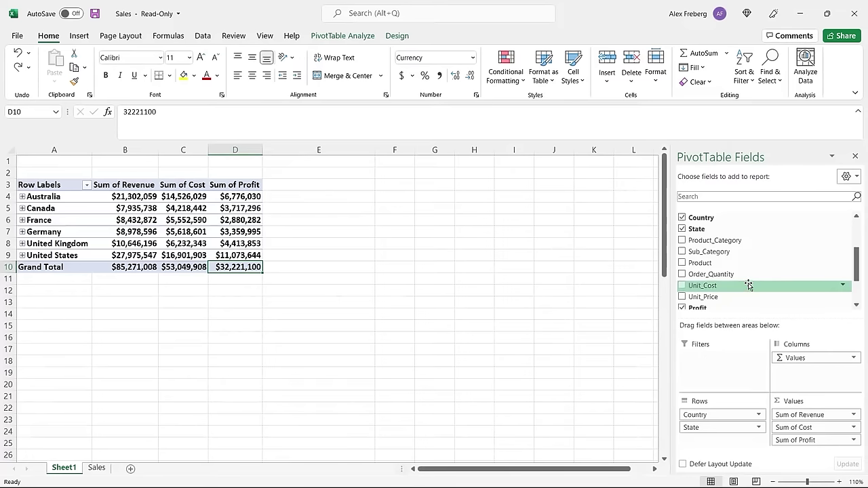
Add Customer_Gender as a report filter of the PivotTable and filter it to F
scroll(751, 282, "up", 1)
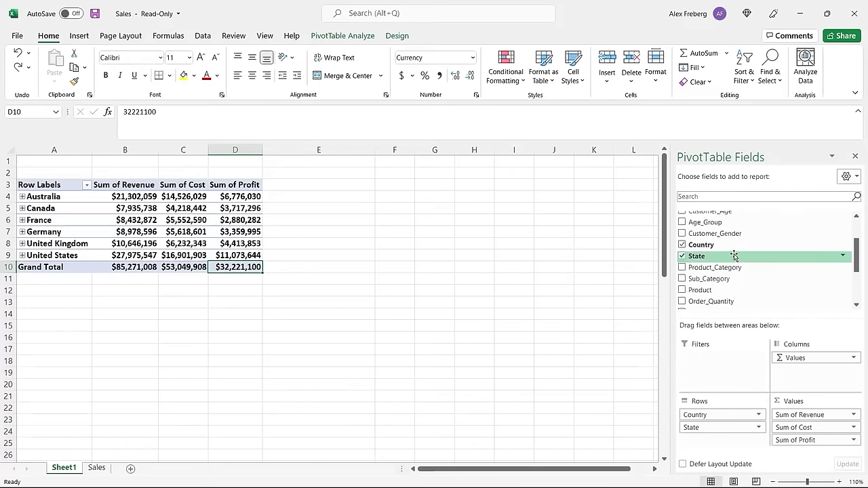
scroll(737, 248, "up", 1)
left_click_drag(745, 266, 731, 366)
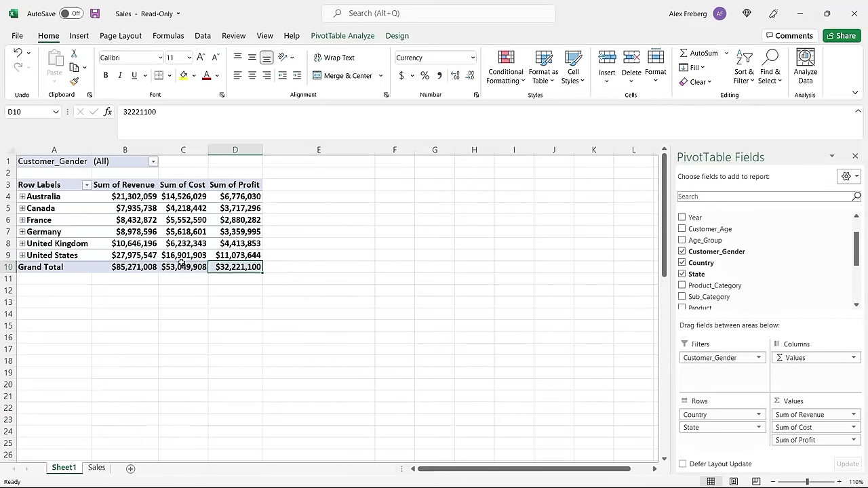
left_click(153, 161)
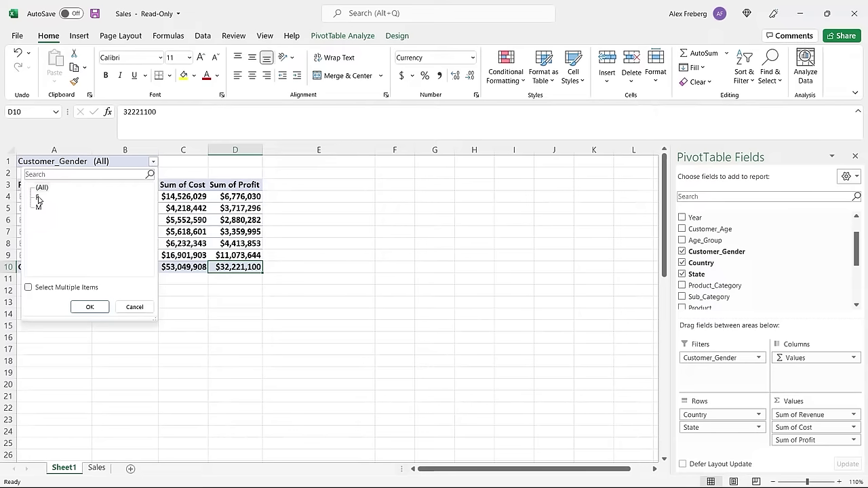
left_click(88, 306)
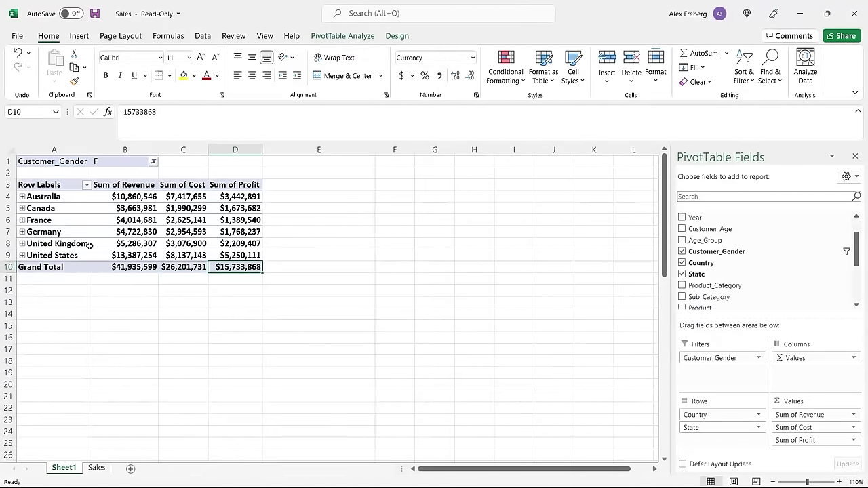
Switch the Customer_Gender report filter to M
left_click(154, 161)
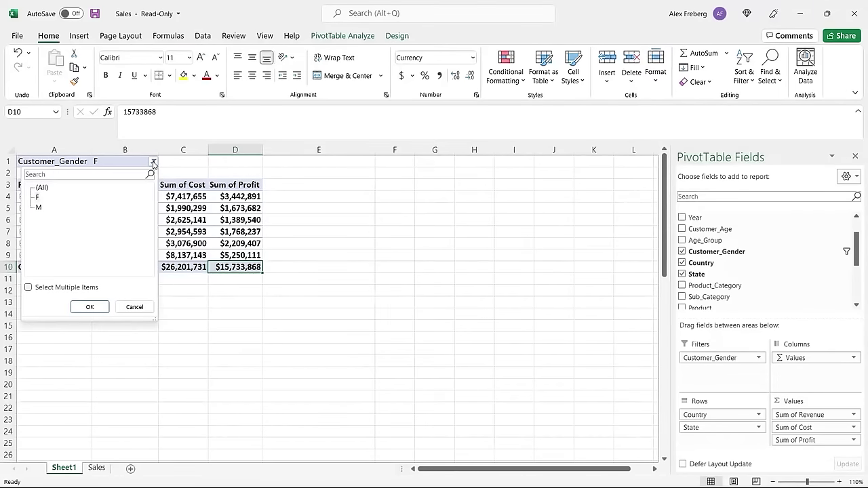
left_click(38, 207)
left_click(90, 307)
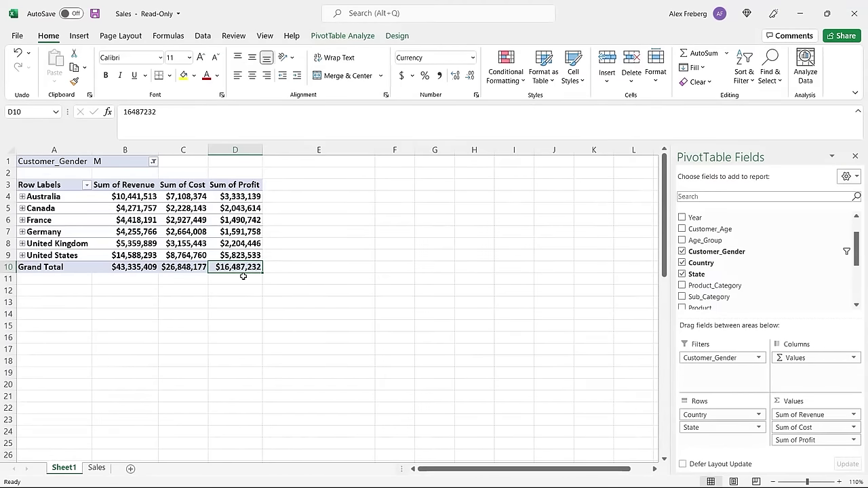
Set the Customer_Gender report filter back to F and leave the PivotTable by selecting cell G3
left_click(154, 162)
left_click(38, 197)
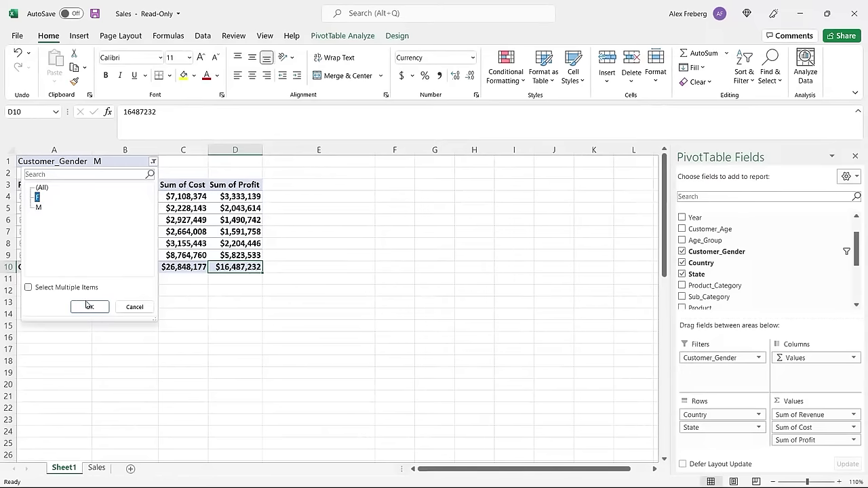
left_click(87, 307)
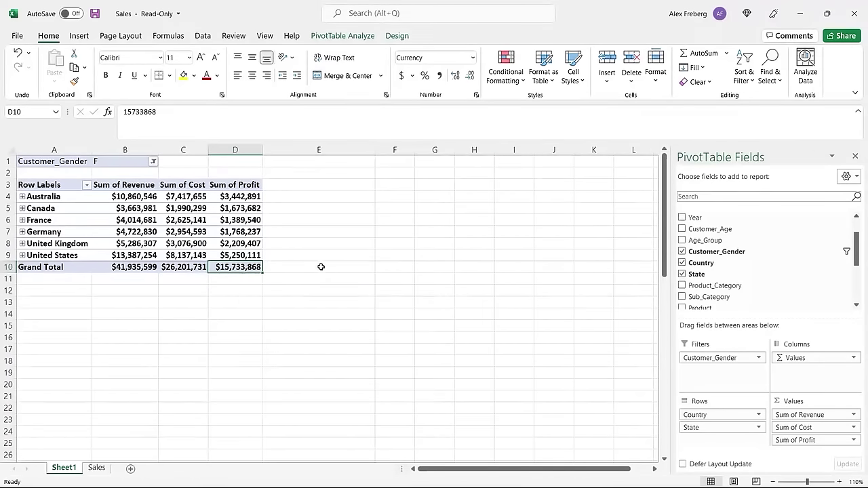
left_click(434, 184)
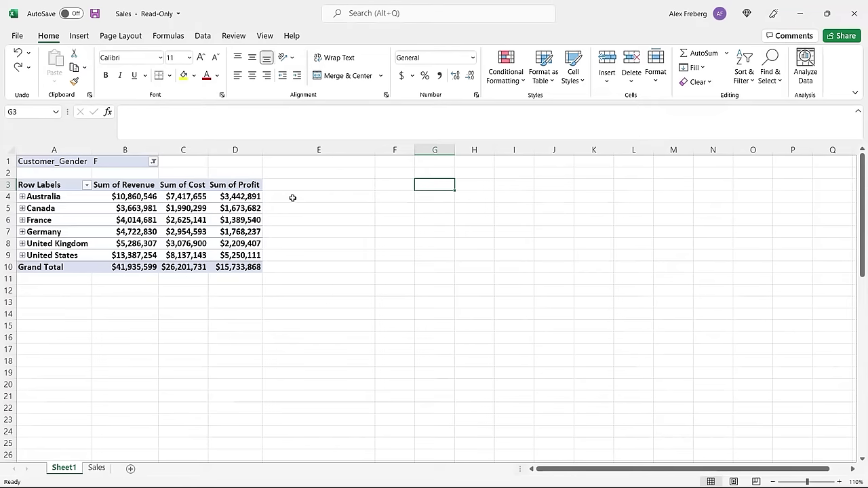
Insert a second PivotTable at cell G3 of Sheet1 from all the data on the Sales sheet, with Country as its rows
left_click(80, 37)
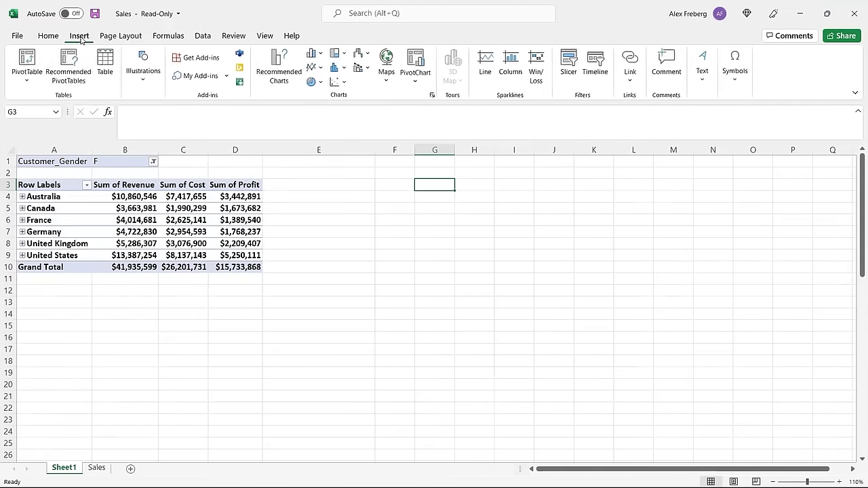
left_click(27, 57)
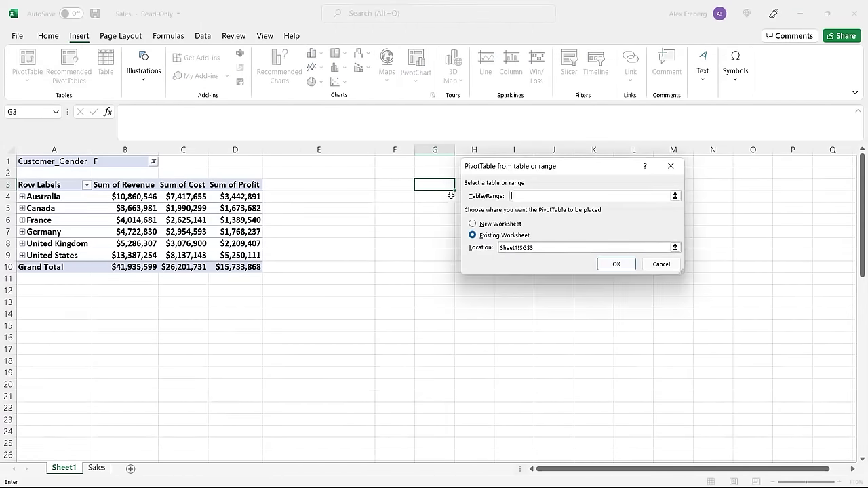
left_click(97, 468)
scroll(86, 366, "left", 3)
left_click(46, 160)
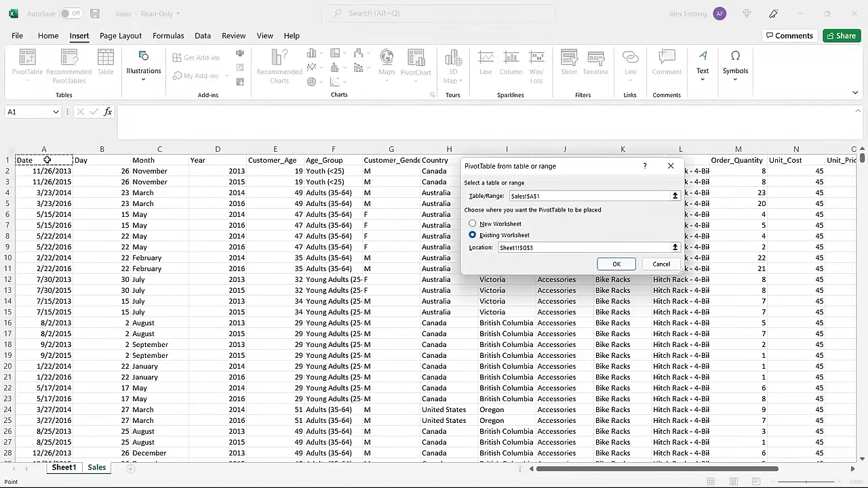
key("ctrl+shift+Right")
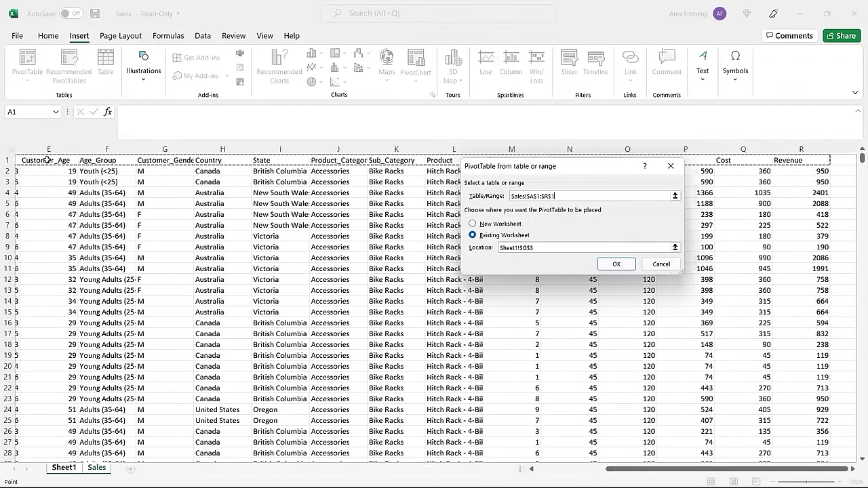
key("ctrl+shift+Down")
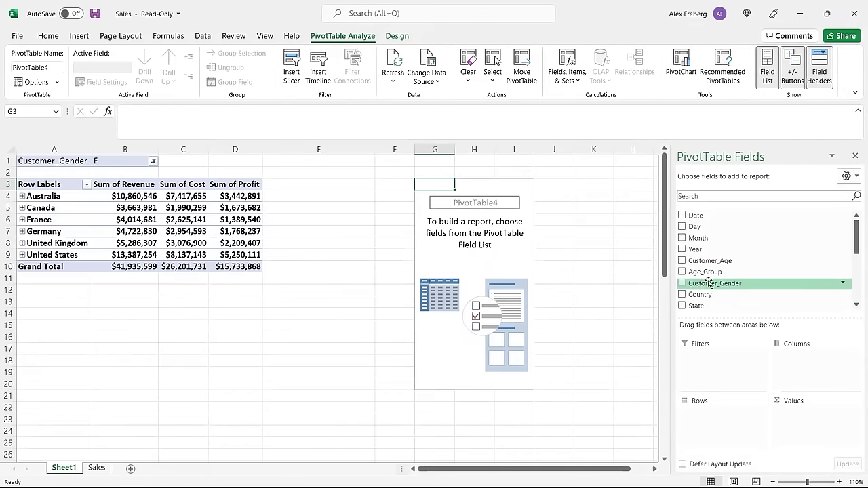
left_click_drag(702, 294, 723, 414)
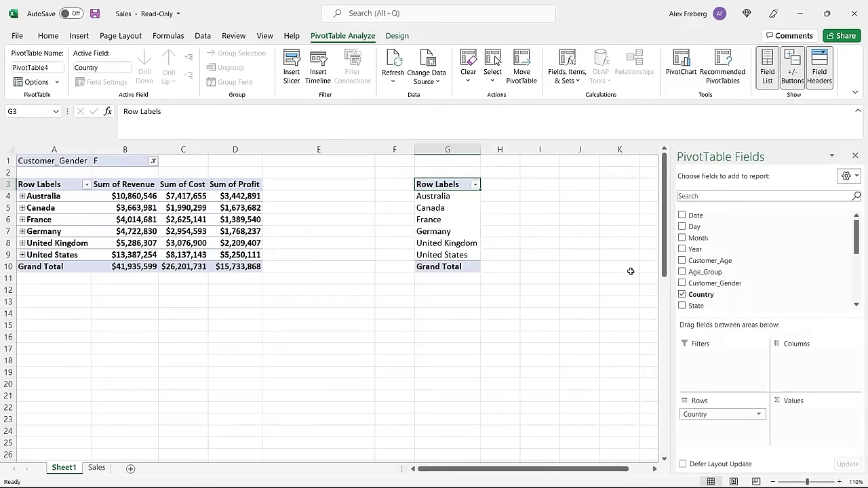
Add Year to the columns and Revenue to the values of the second pivot table, with Country as its rows
scroll(646, 258, "right", 3)
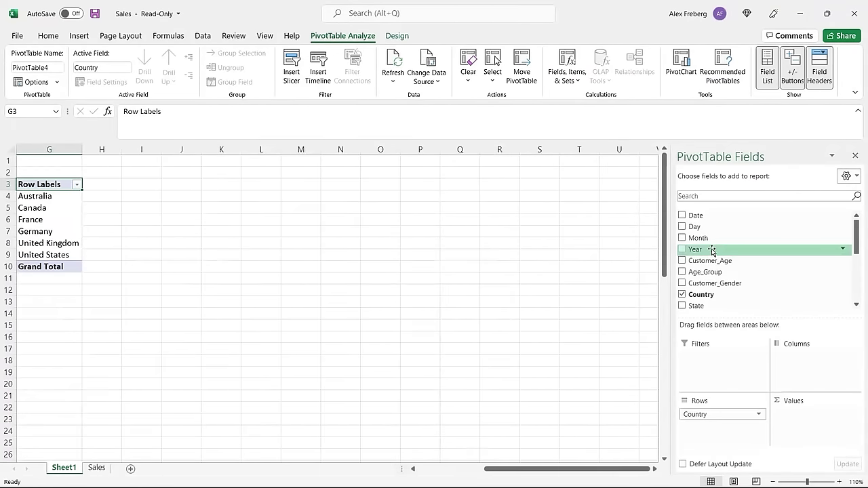
left_click(840, 481)
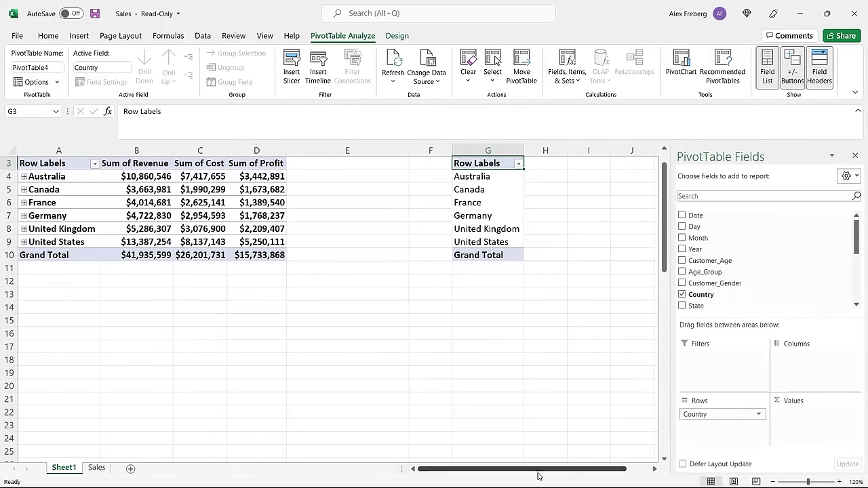
left_click(654, 469)
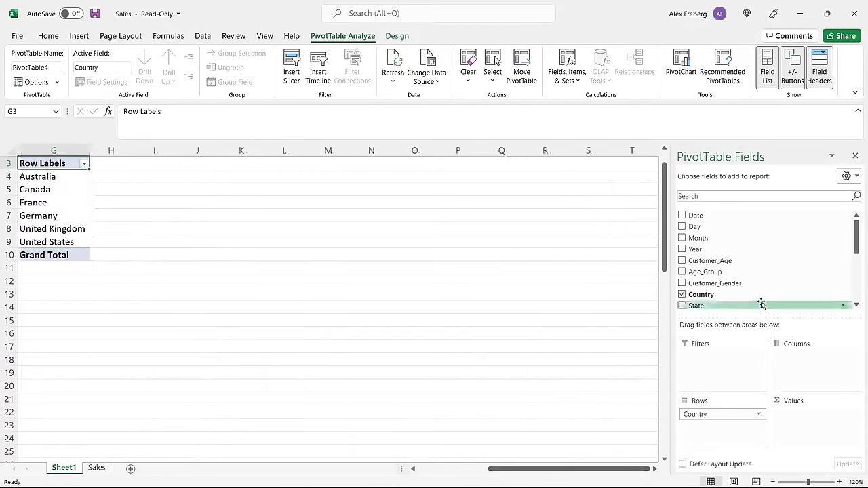
left_click_drag(720, 249, 794, 360)
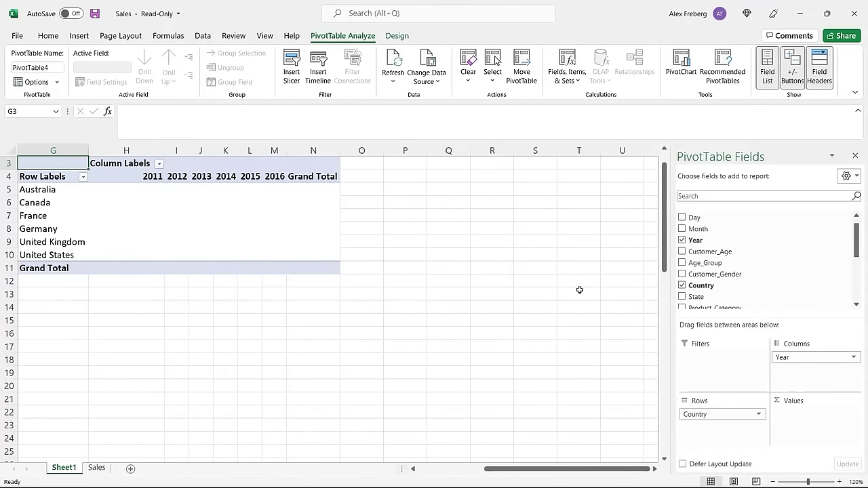
scroll(781, 268, "down", 5)
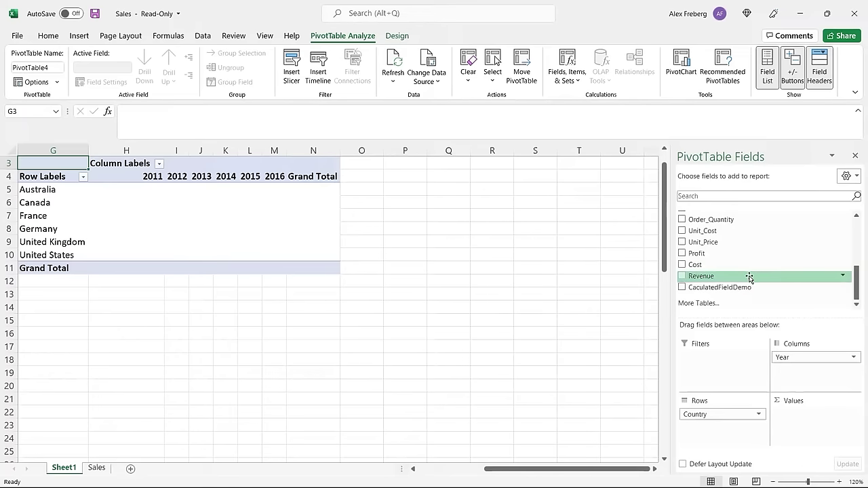
left_click_drag(749, 278, 804, 416)
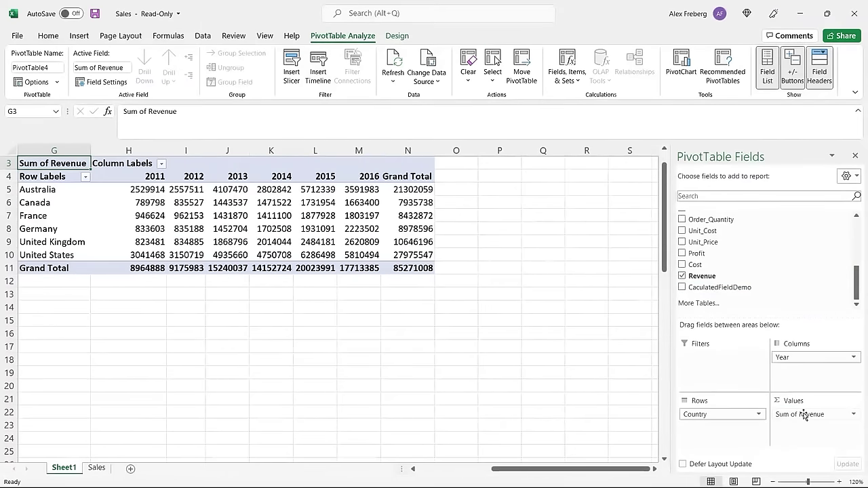
Format all revenue values in the Country-by-Year pivot table, including grand totals, as Currency with no decimal places
left_click(150, 189)
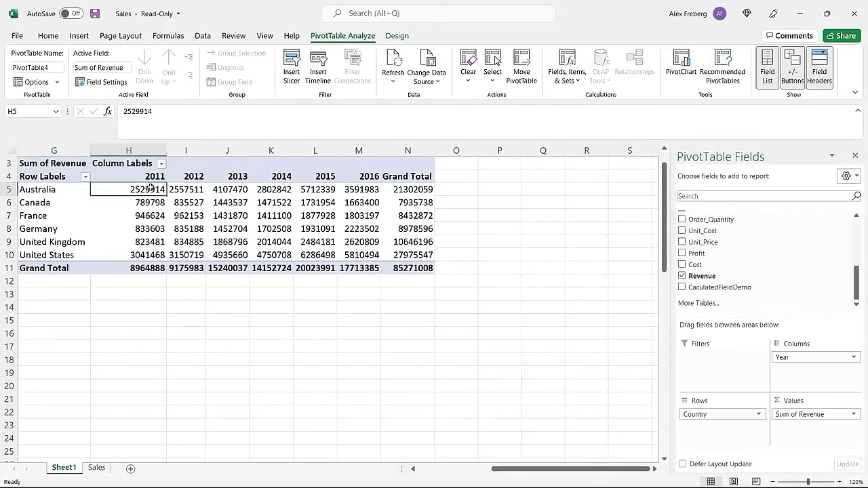
key("ctrl+shift+End")
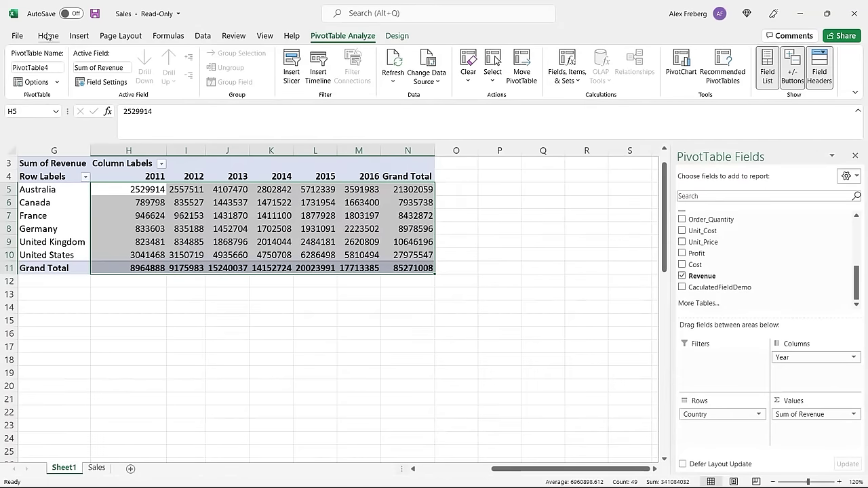
left_click(48, 36)
left_click(473, 57)
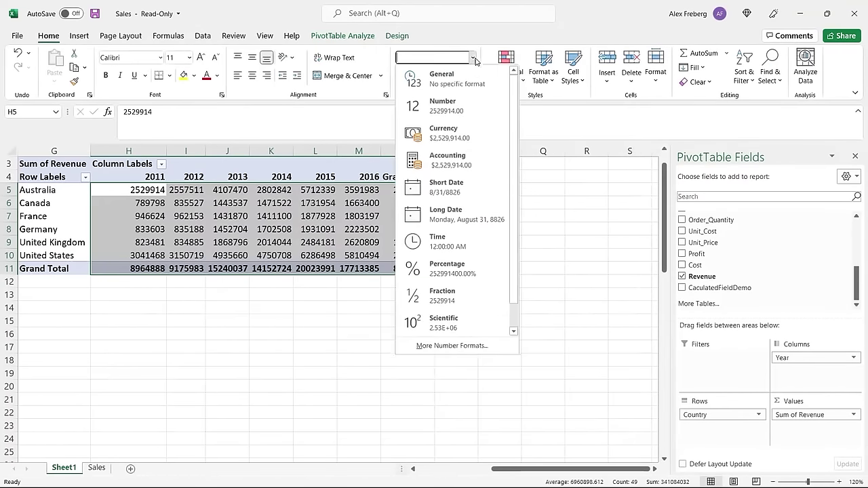
left_click(468, 132)
left_click(469, 77)
left_click(469, 77)
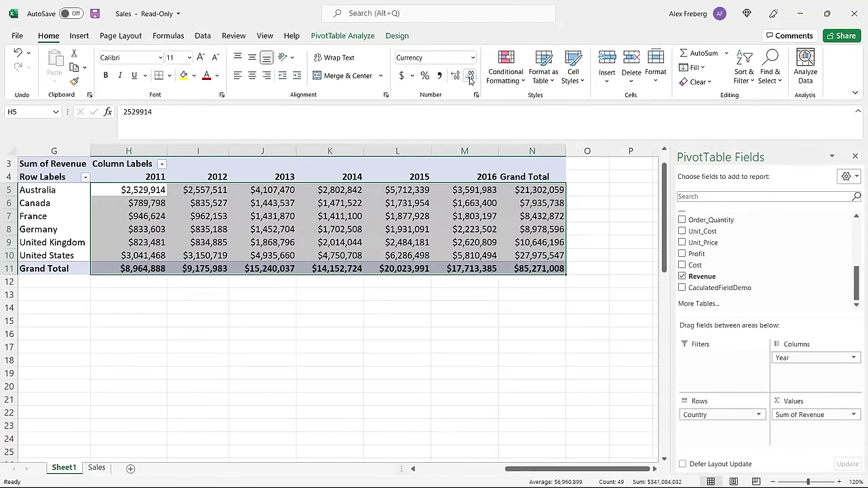
left_click(427, 319)
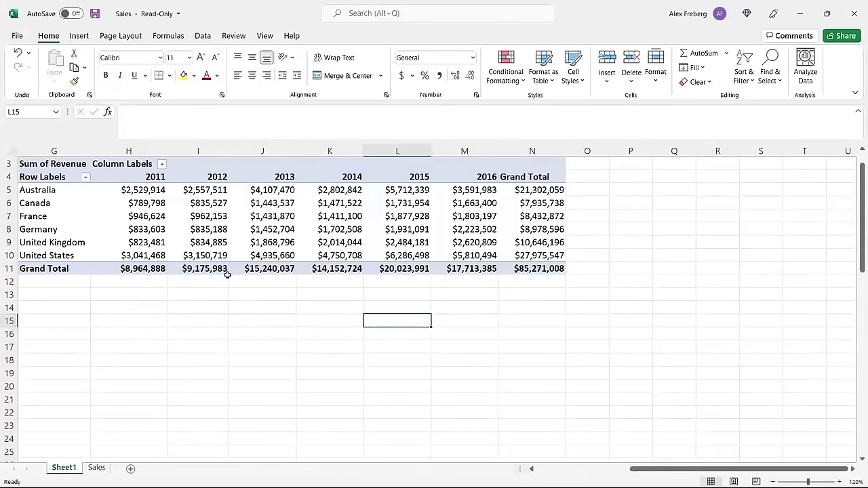
Examine the overall revenue total and compare Australia's yearly revenue in the pivot table
left_click(530, 268)
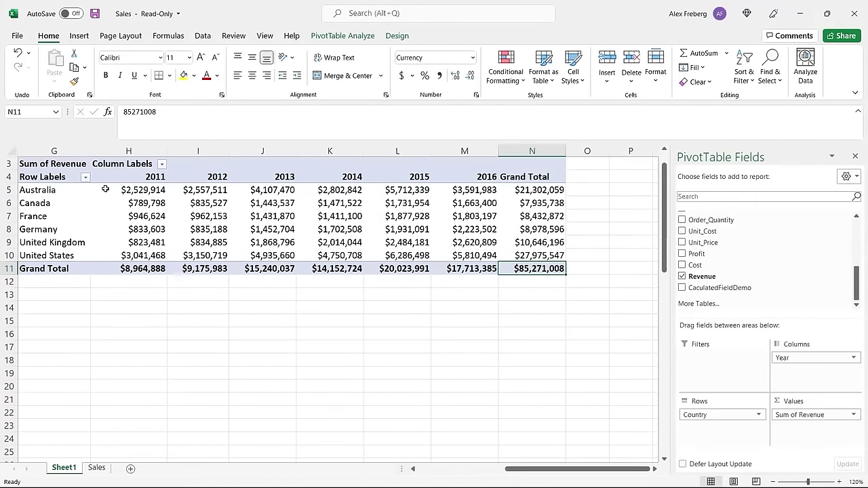
left_click(78, 184)
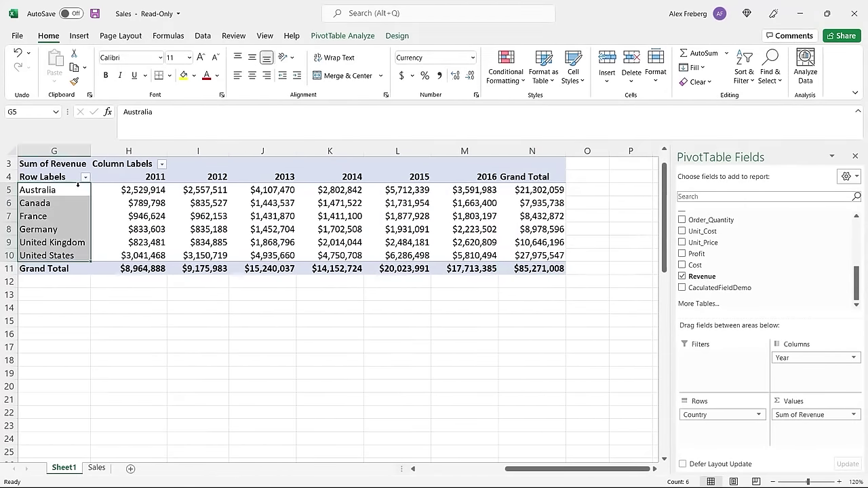
left_click(142, 185)
left_click(225, 189)
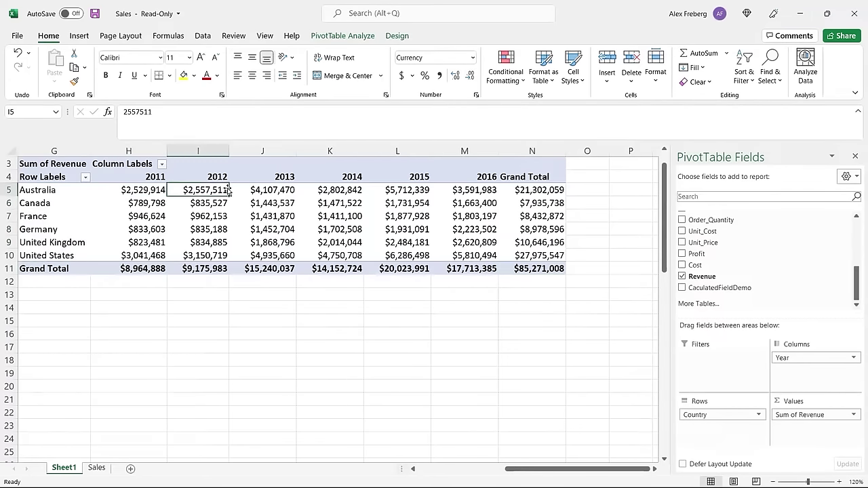
left_click(267, 191)
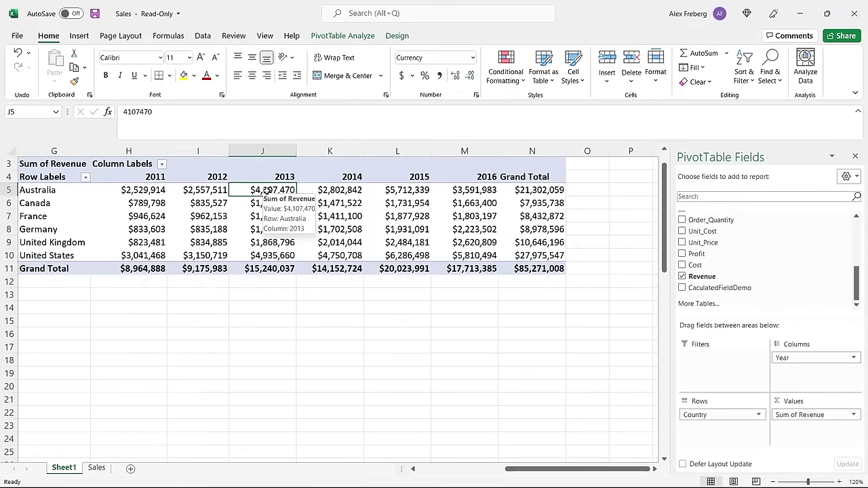
left_click(403, 192)
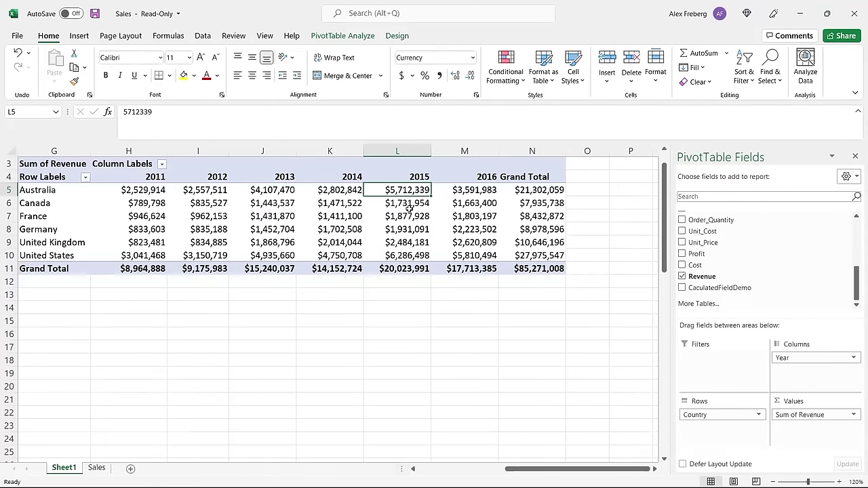
mouse_move(405, 249)
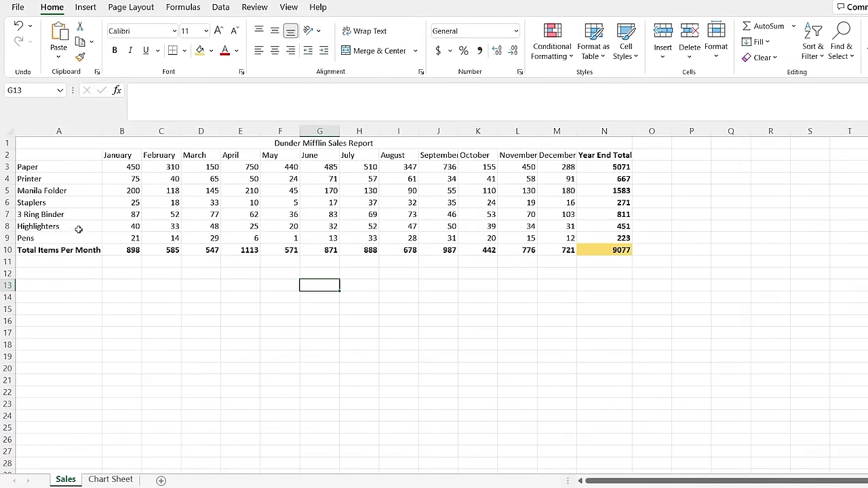
Review the item sales, monthly totals and year-end totals in the Dunder Mifflin Sales Report, and check the Chart Sheet
left_click(118, 166)
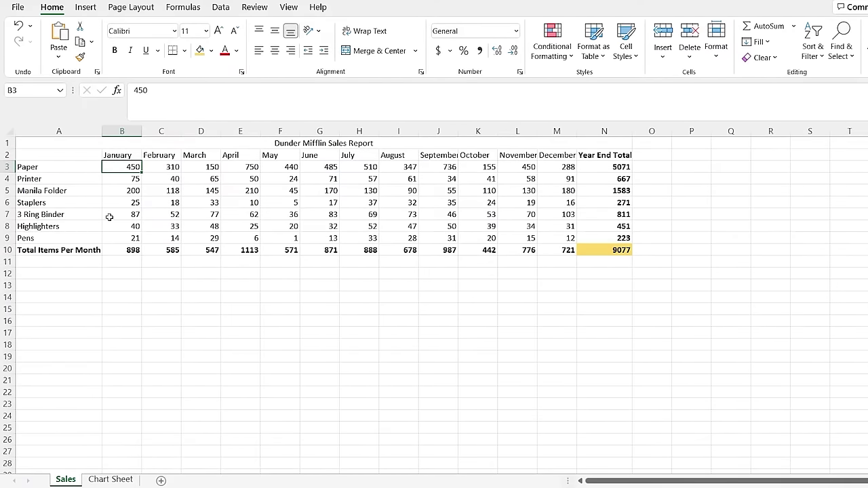
left_click(73, 249)
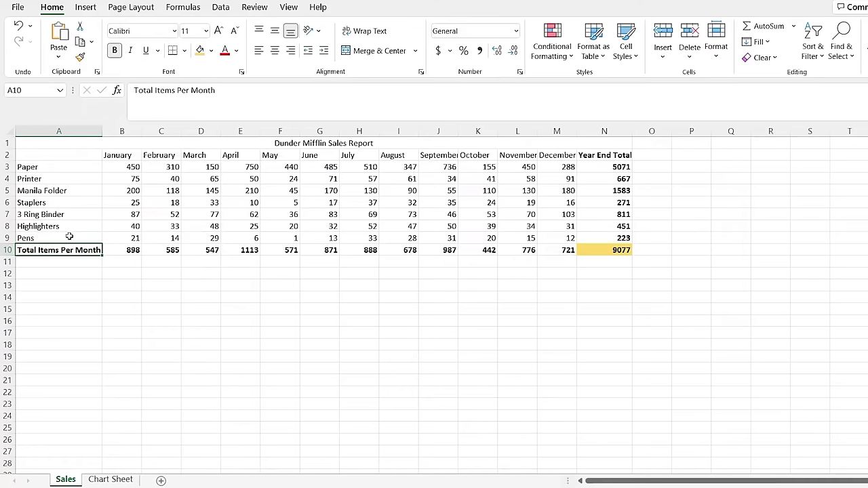
left_click(605, 169)
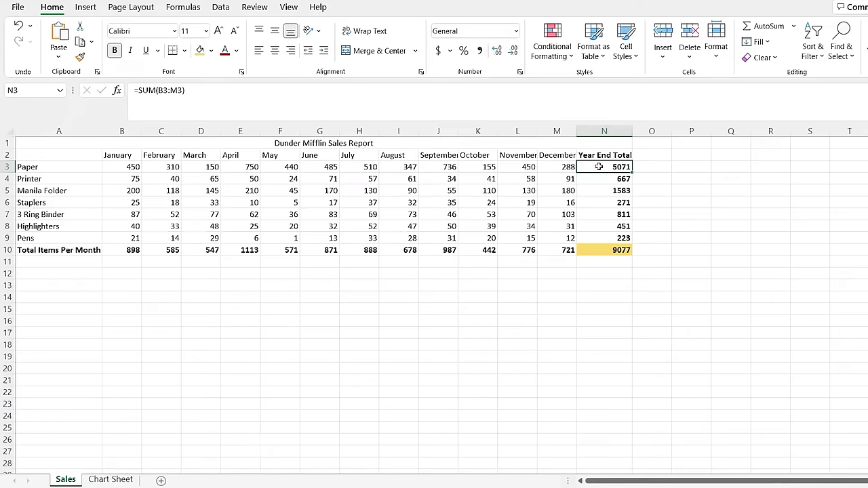
left_click(432, 300)
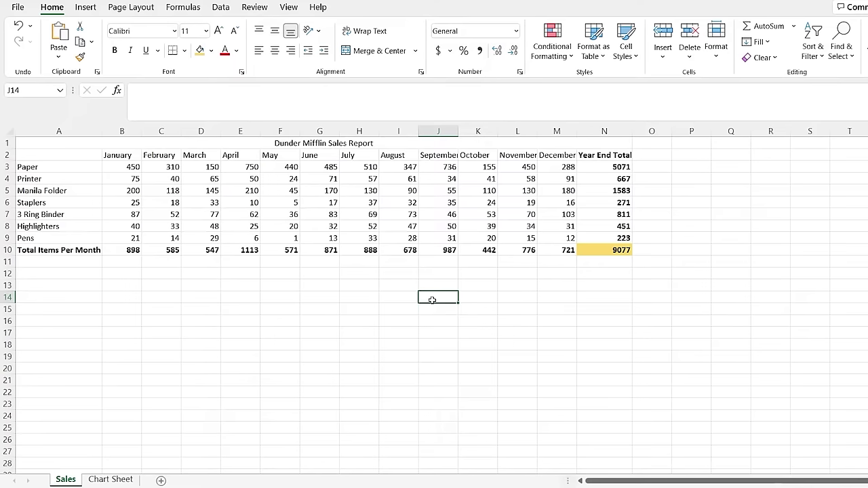
left_click(111, 480)
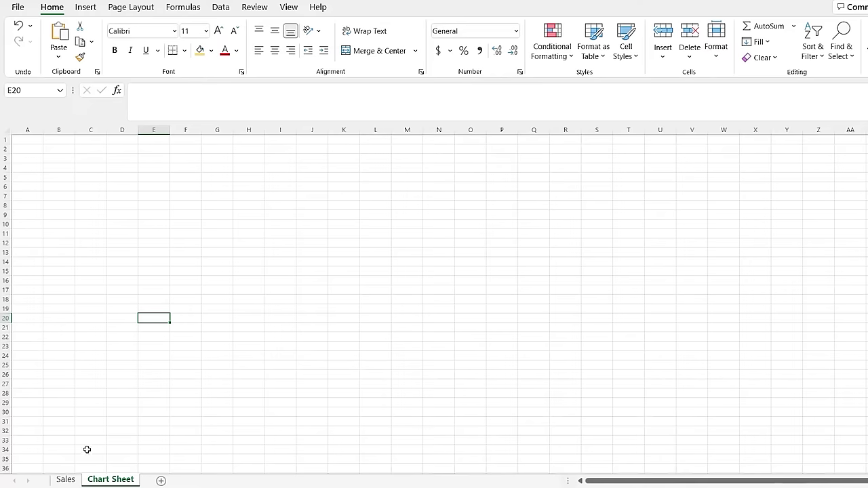
left_click(66, 479)
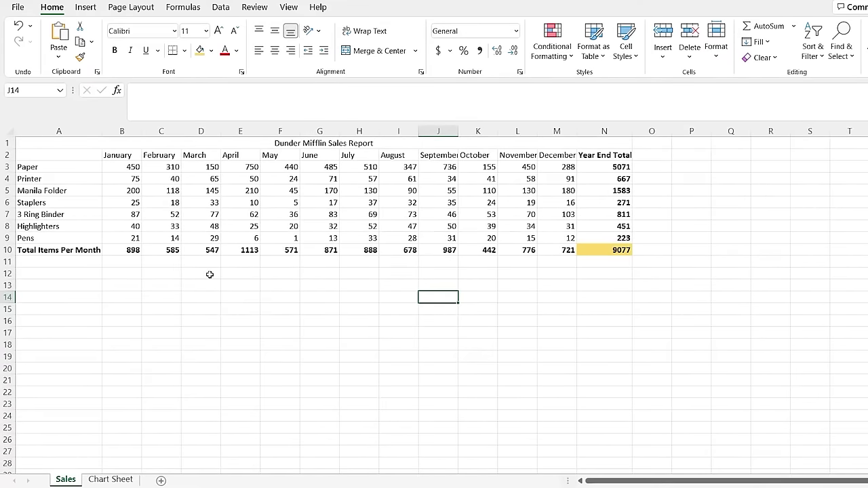
Insert a 2-D clustered column chart from the sales data in A2:N10 and place it below the table
left_click_drag(73, 154, 604, 249)
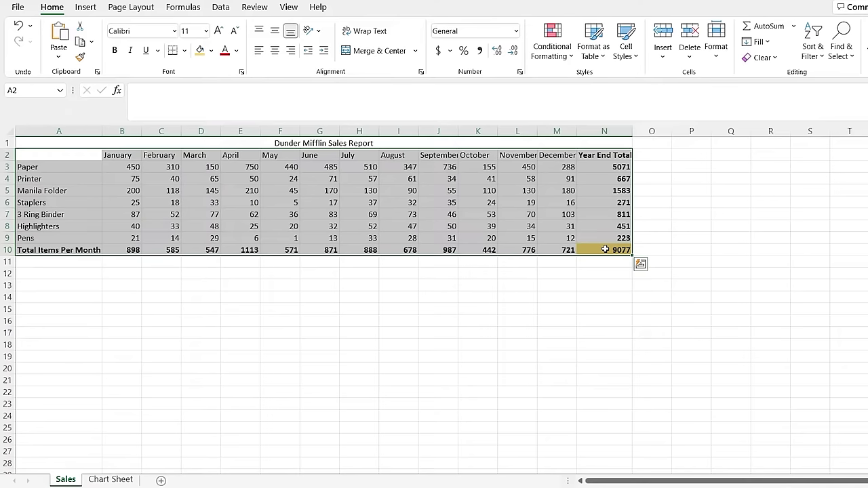
left_click(86, 9)
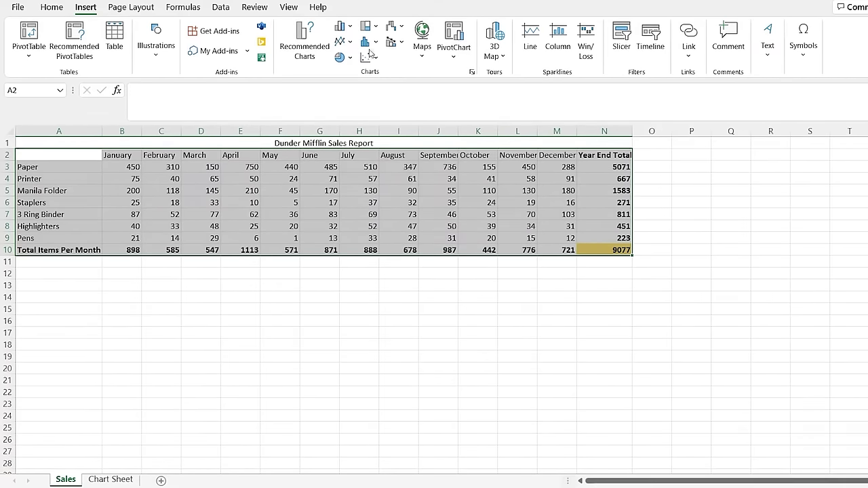
left_click(351, 28)
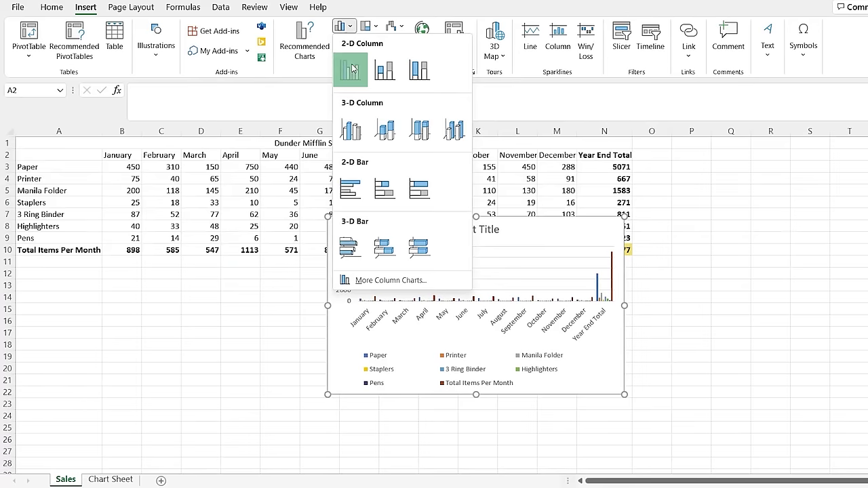
left_click(351, 69)
left_click_drag(398, 230, 261, 272)
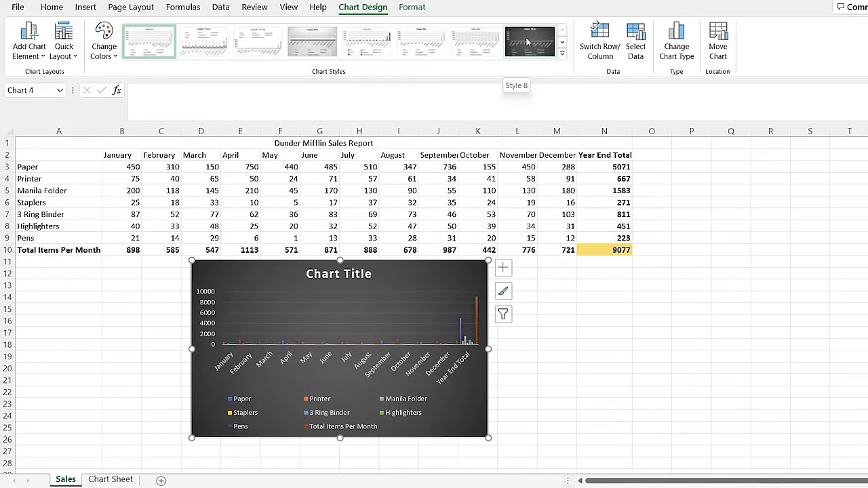
Try switching the chart's rows and columns, switch them back, and check its data source selection without changing it
left_click(602, 47)
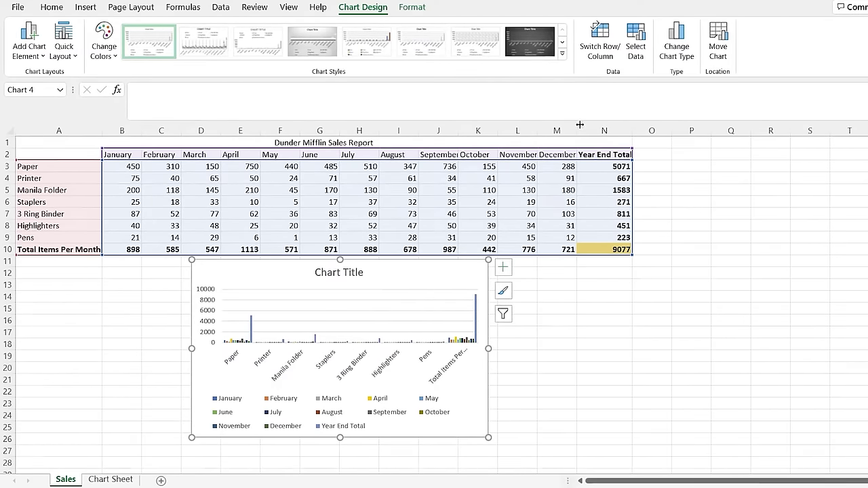
left_click(599, 37)
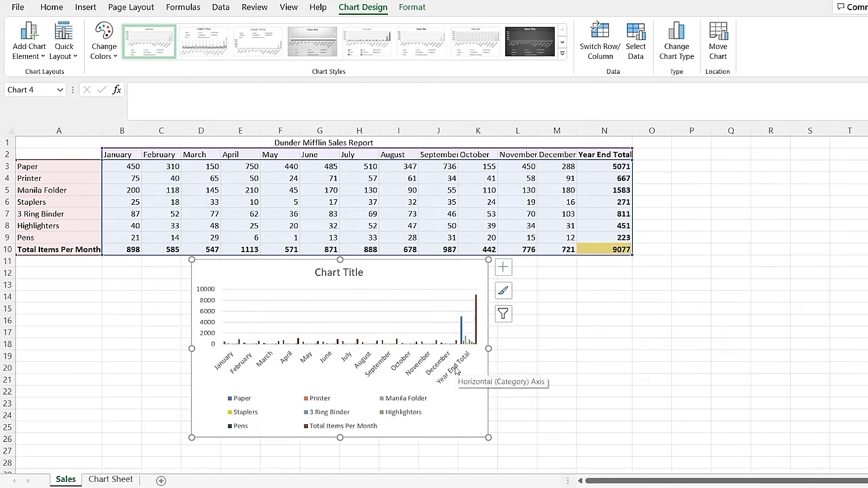
left_click(632, 39)
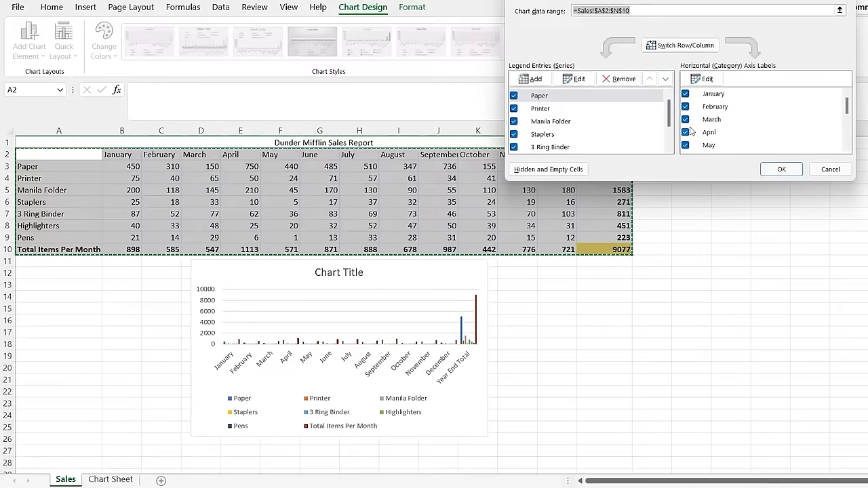
left_click(830, 169)
Filter the Total Items Per Month series and the Year End Total category out of the chart on the Sales sheet
left_click(502, 314)
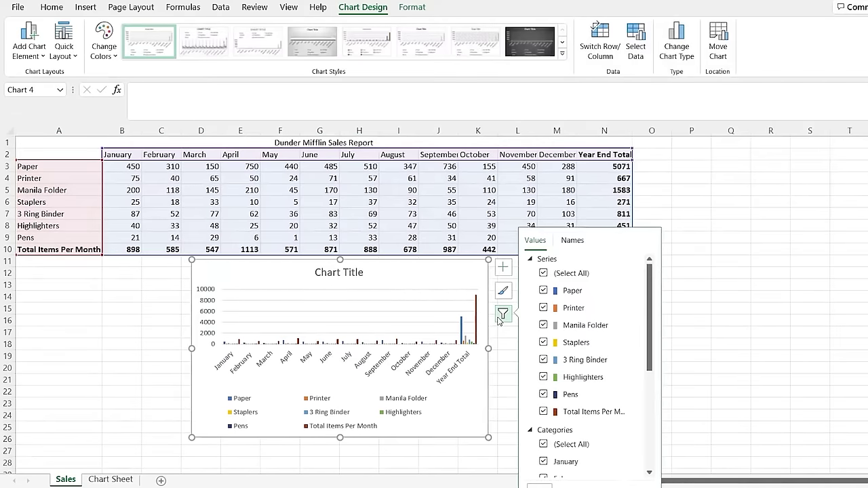
scroll(569, 265, "down", 5)
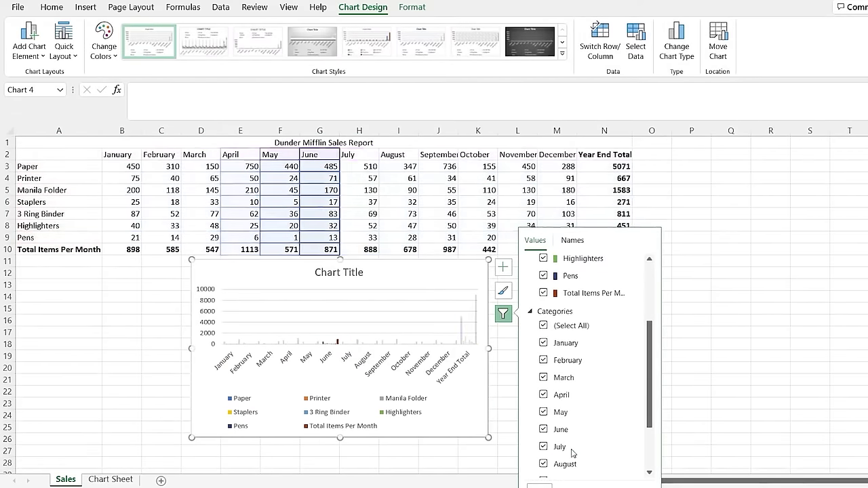
scroll(573, 465, "up", 5)
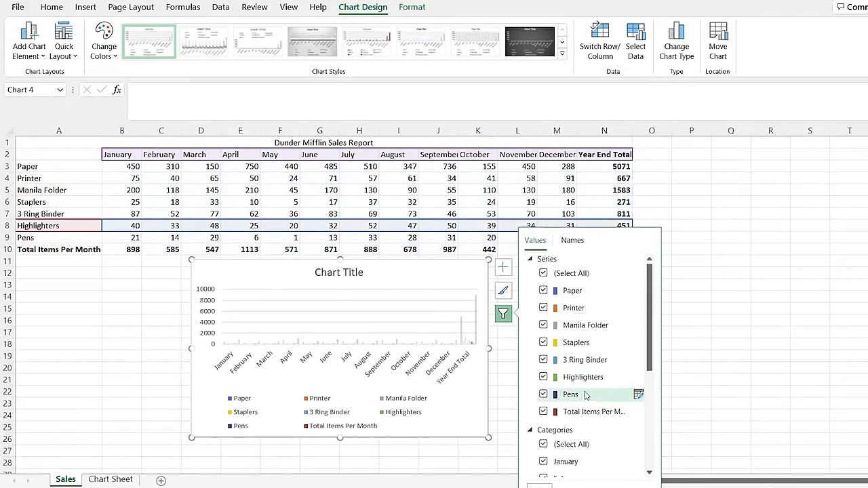
left_click(543, 412)
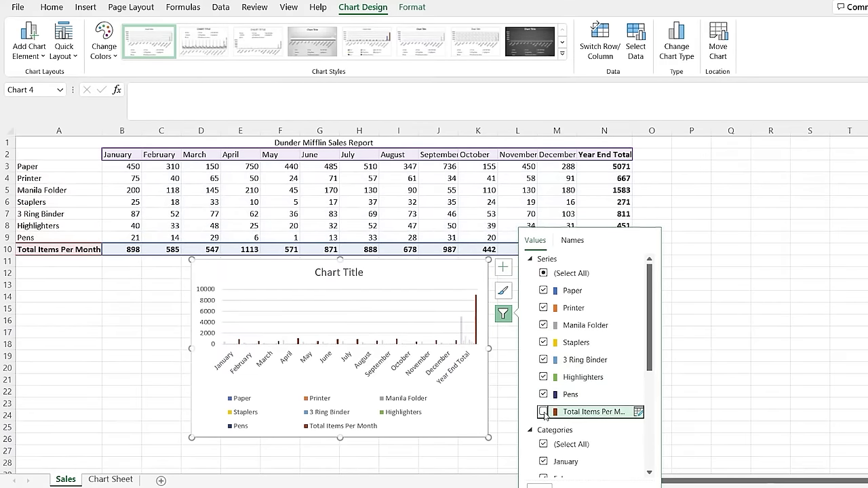
scroll(571, 360, "down", 5)
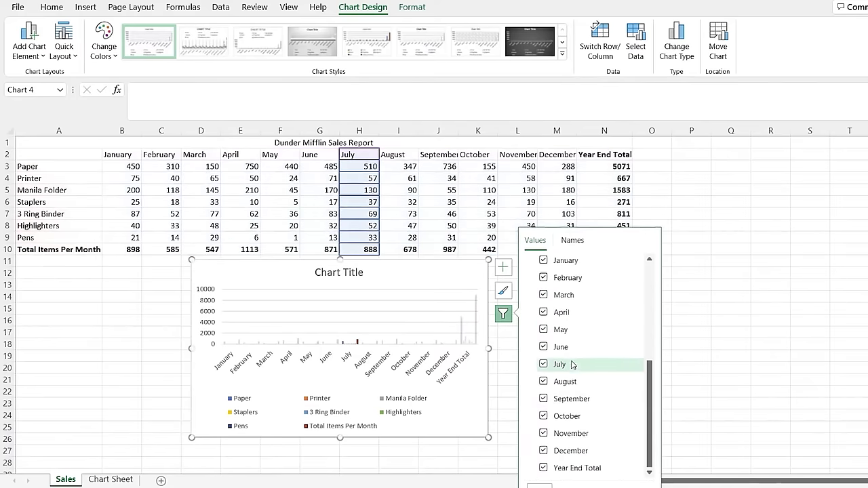
left_click(544, 468)
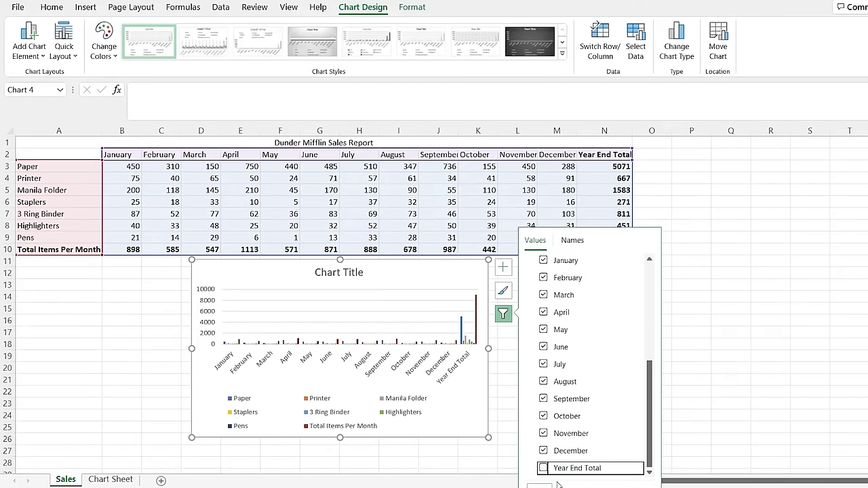
left_click(552, 486)
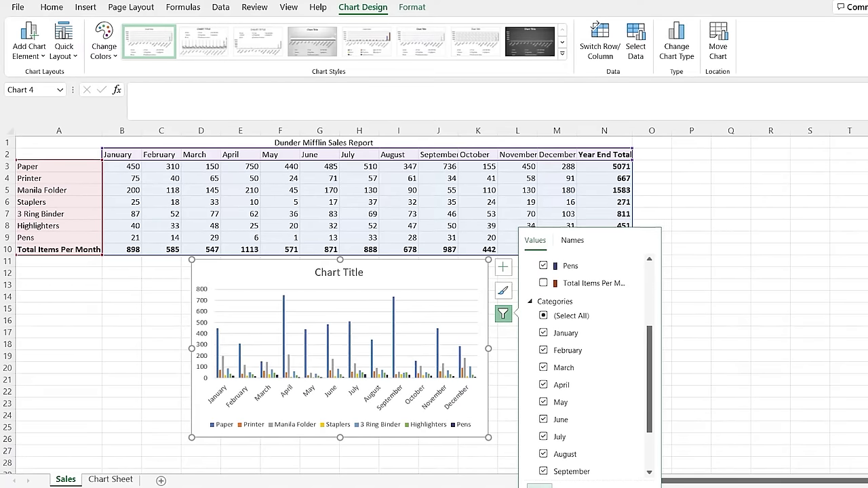
left_click(504, 316)
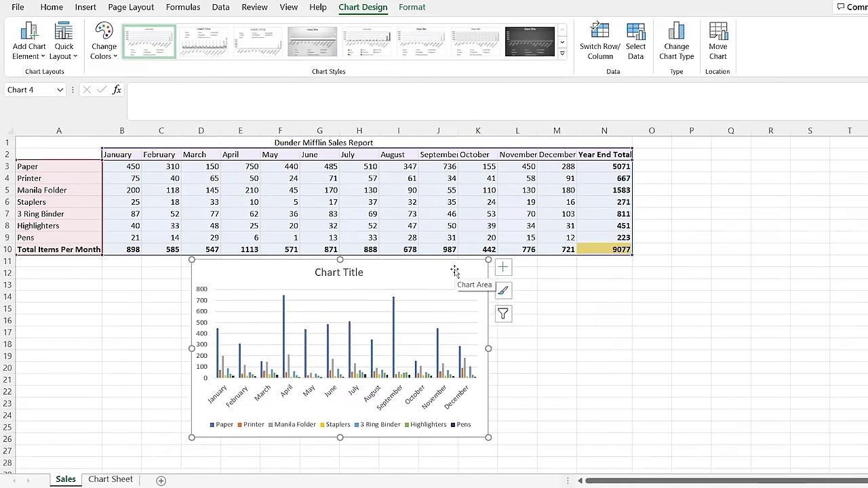
Change the chart's title to "Products Sold Per Month"
double_click(344, 273)
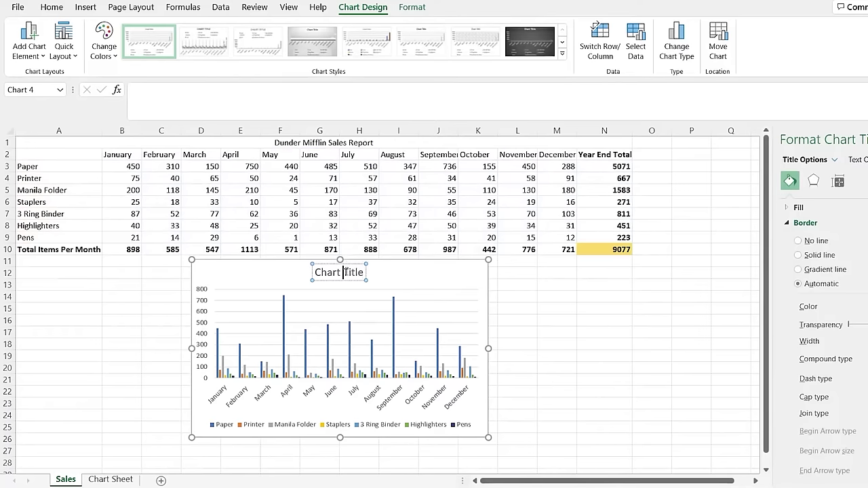
left_click_drag(364, 272, 314, 274)
type("Products")
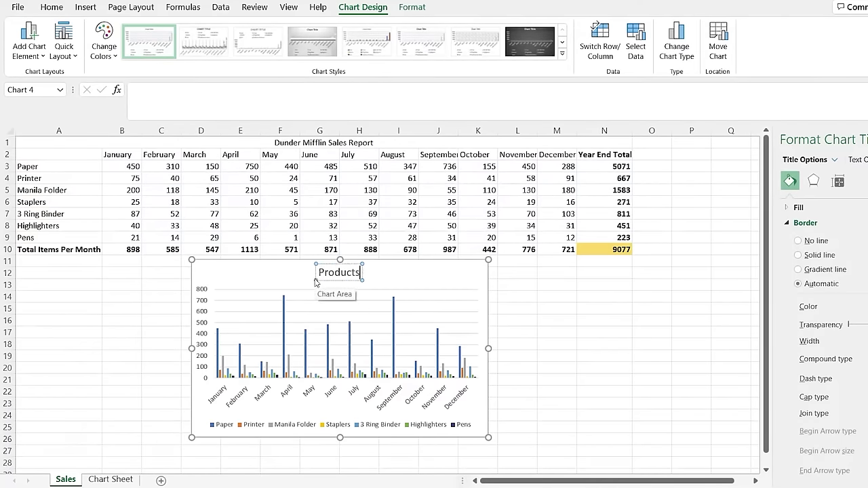
type(" Sold Per Month")
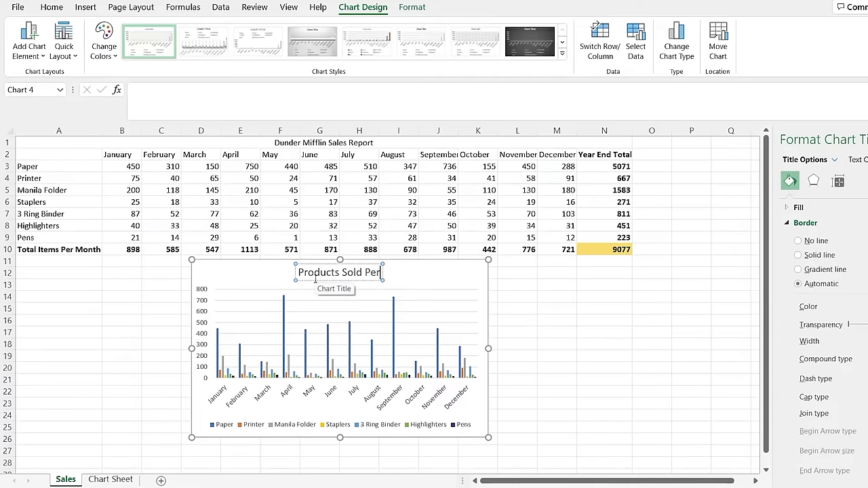
left_click(425, 273)
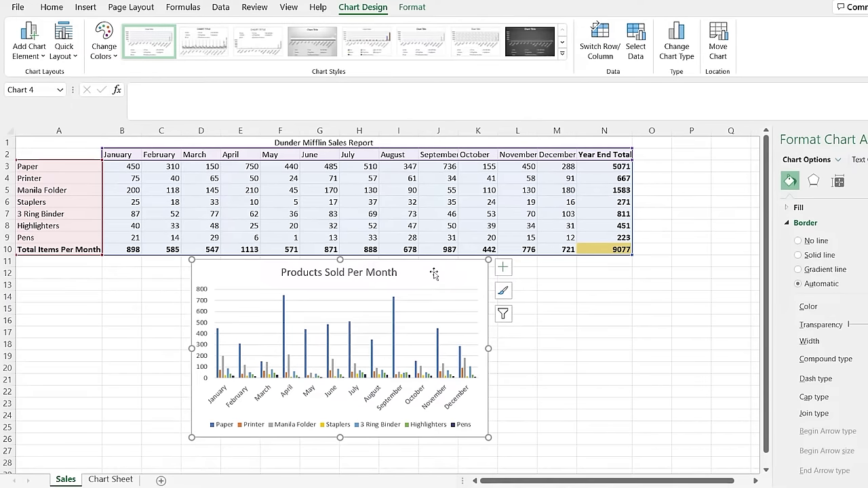
left_click(719, 42)
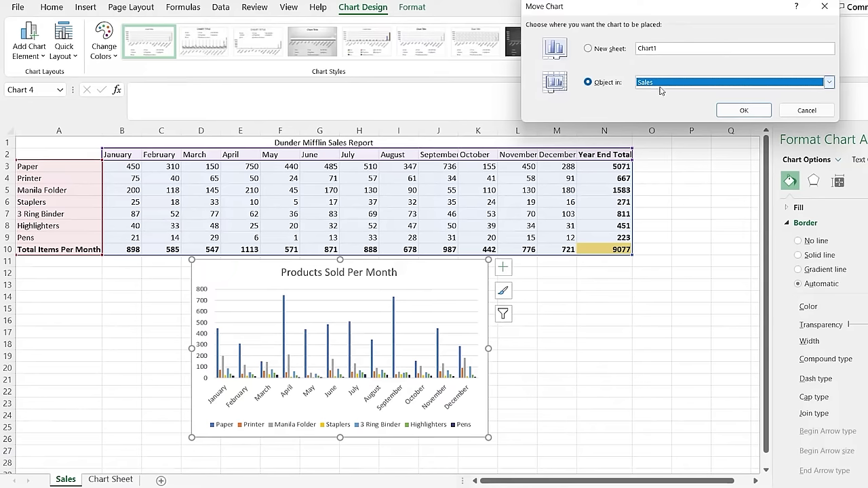
left_click(828, 82)
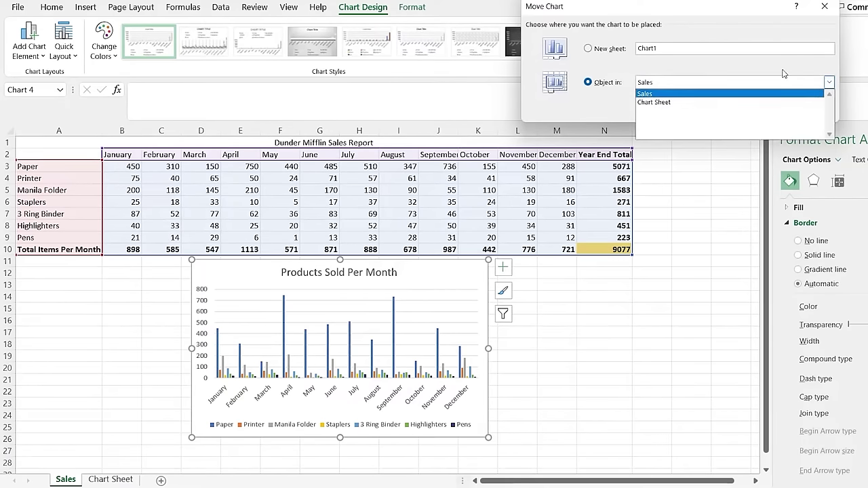
left_click(786, 94)
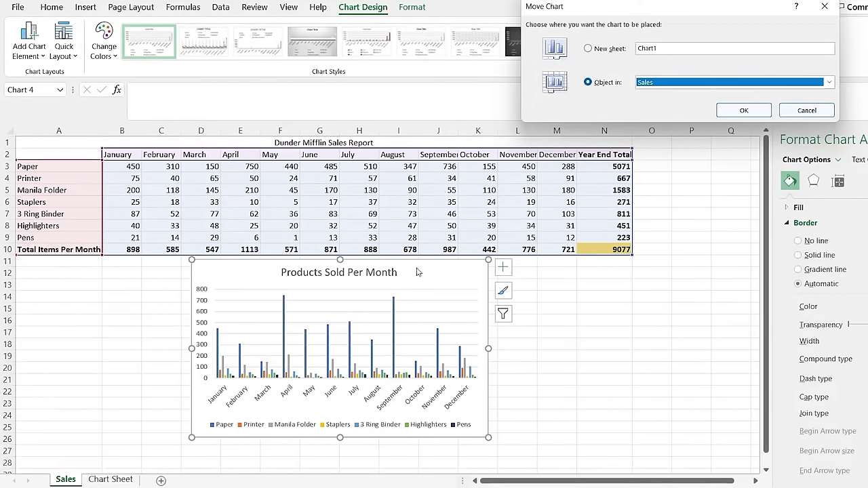
key("Escape")
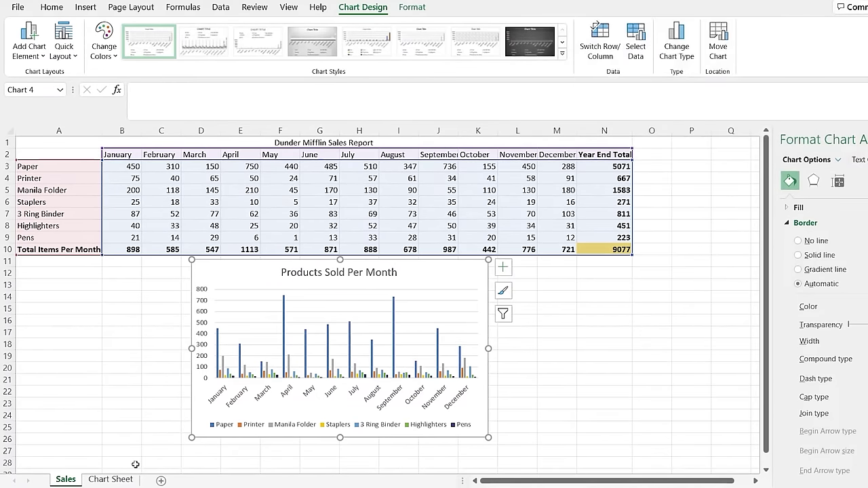
Paste a copy of the Products Sold Per Month chart into the Chart Sheet and position it with its corner at B2
left_click(111, 479)
left_click(35, 138)
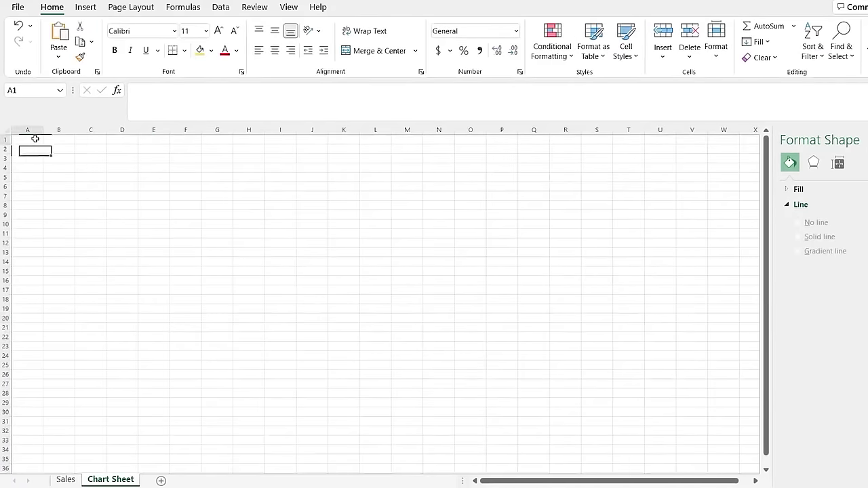
key("ctrl+v")
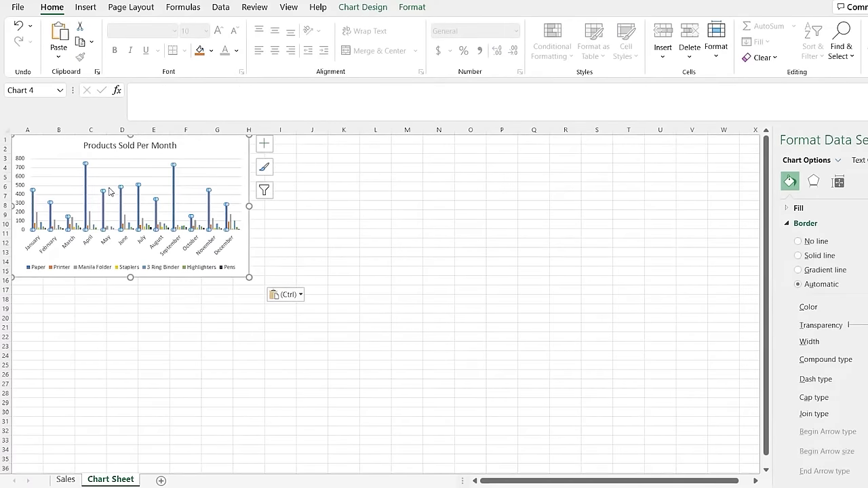
left_click_drag(66, 151, 98, 157)
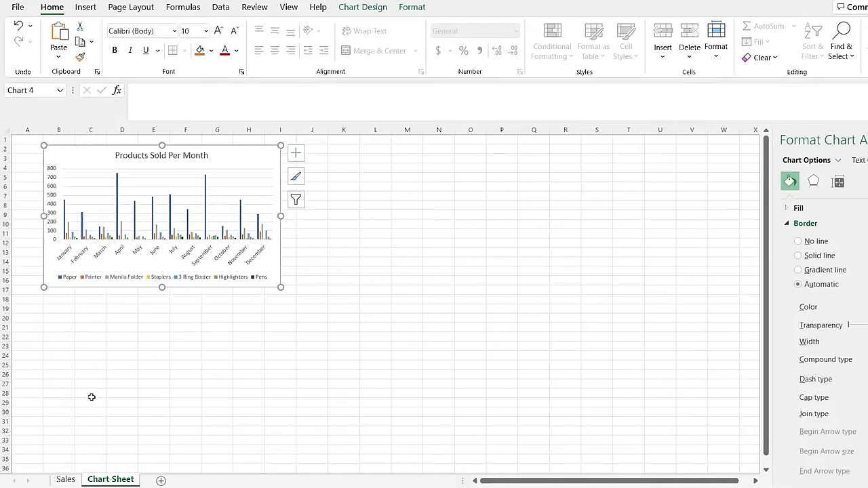
left_click(90, 359)
Compare the original chart on the Sales sheet with its copy on the Chart Sheet and check the copy's series and category filters
left_click(68, 480)
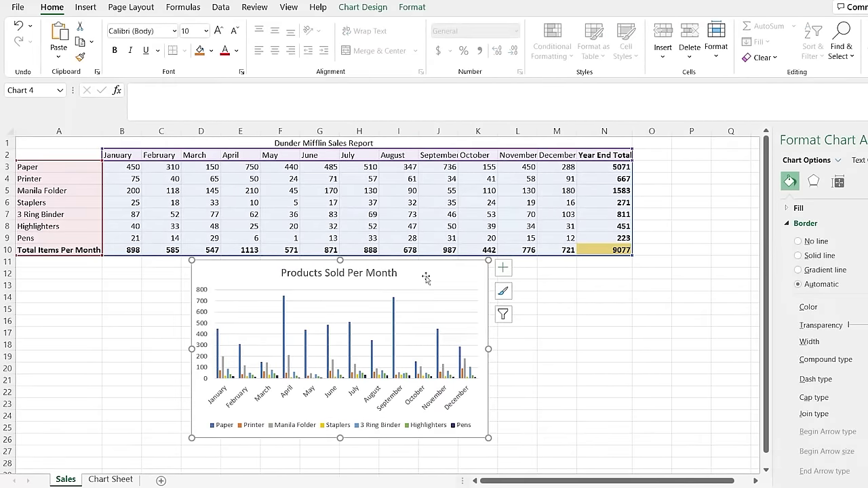
left_click(110, 479)
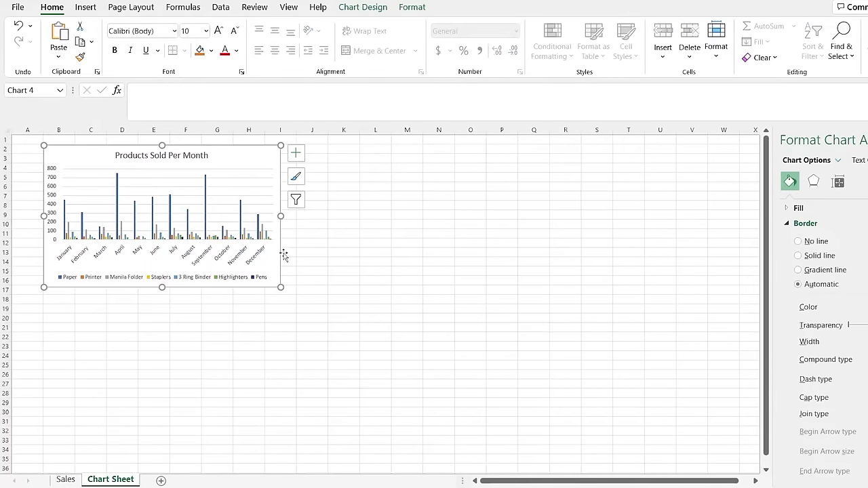
left_click(295, 199)
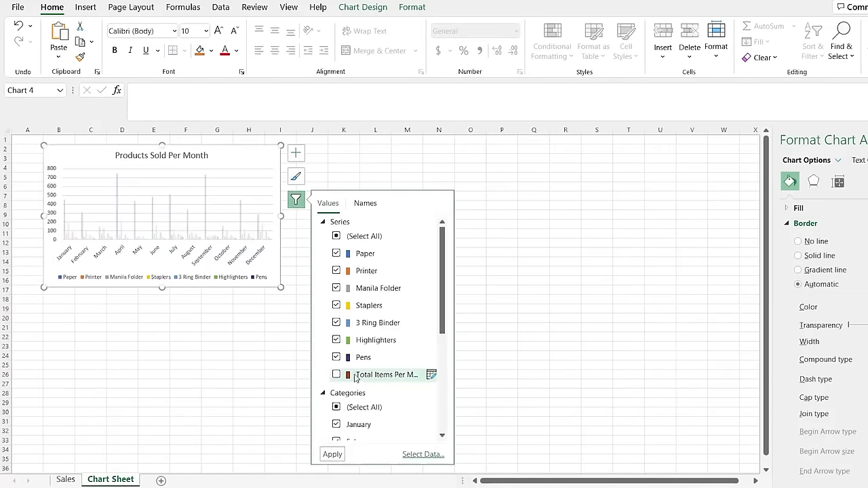
left_click(256, 317)
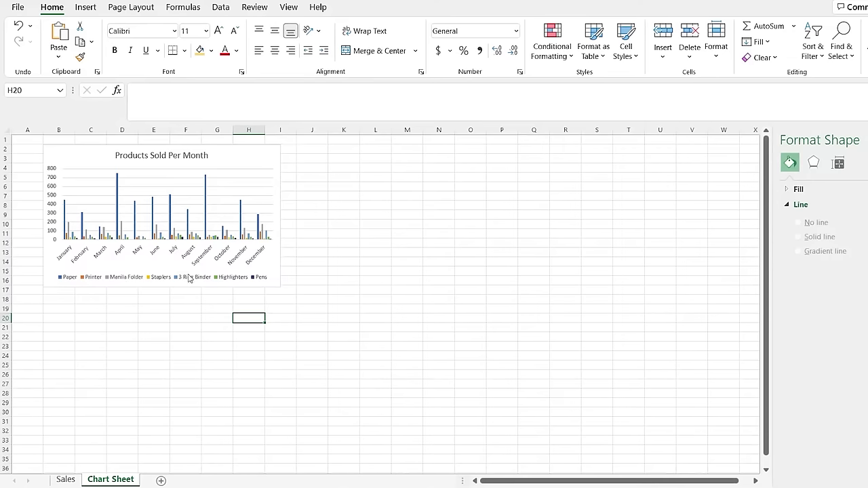
Preview the stacked, 100% stacked and 3-D clustered column types for the chart on the Sales sheet
left_click(66, 479)
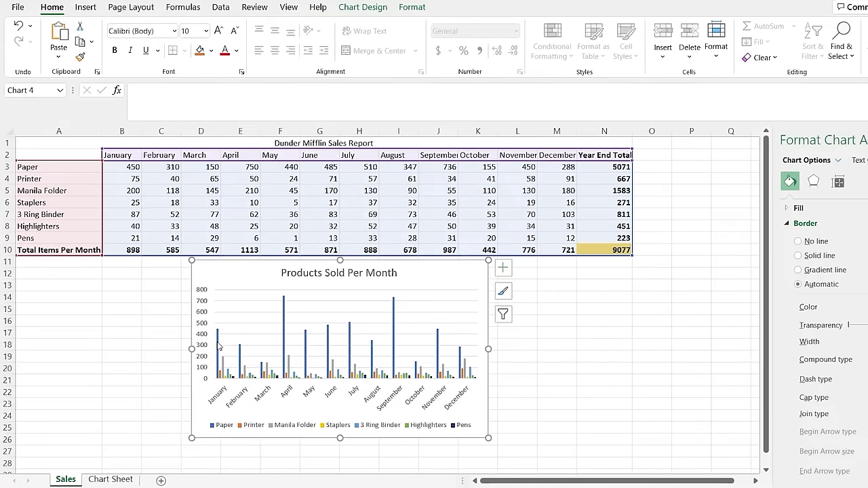
mouse_move(217, 345)
mouse_move(305, 337)
left_click(363, 8)
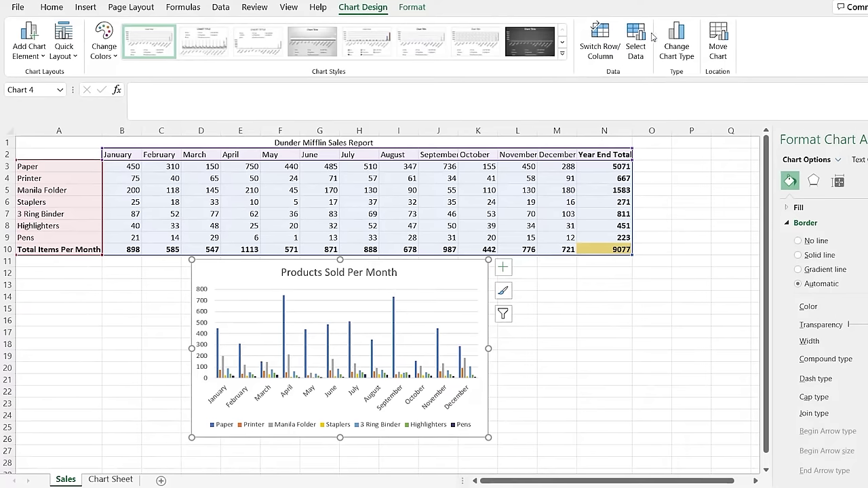
left_click(689, 59)
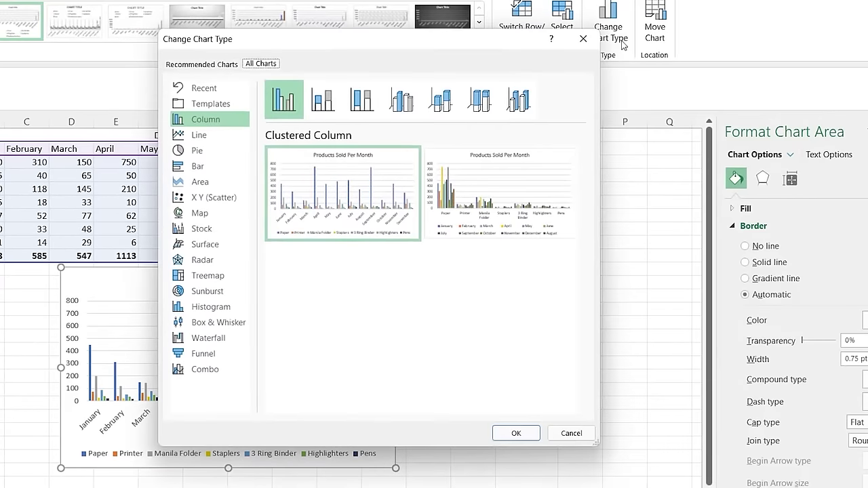
left_click_drag(449, 45, 693, 19)
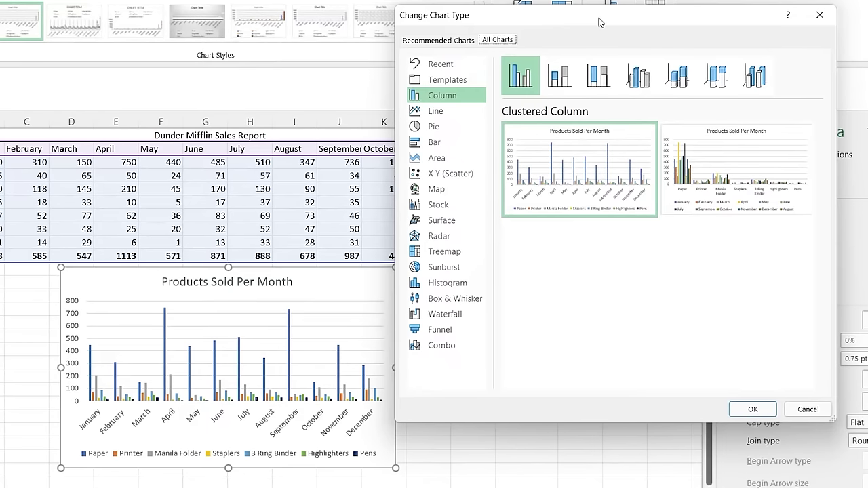
left_click(560, 75)
mouse_move(558, 178)
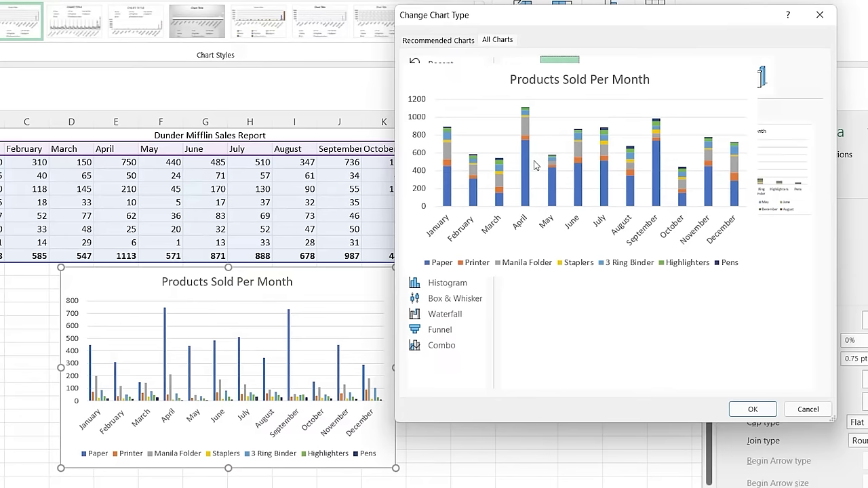
left_click(598, 76)
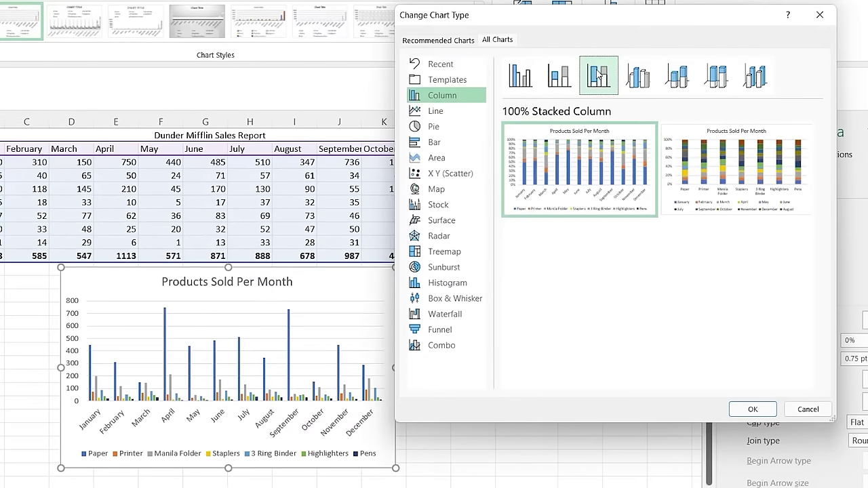
left_click(644, 78)
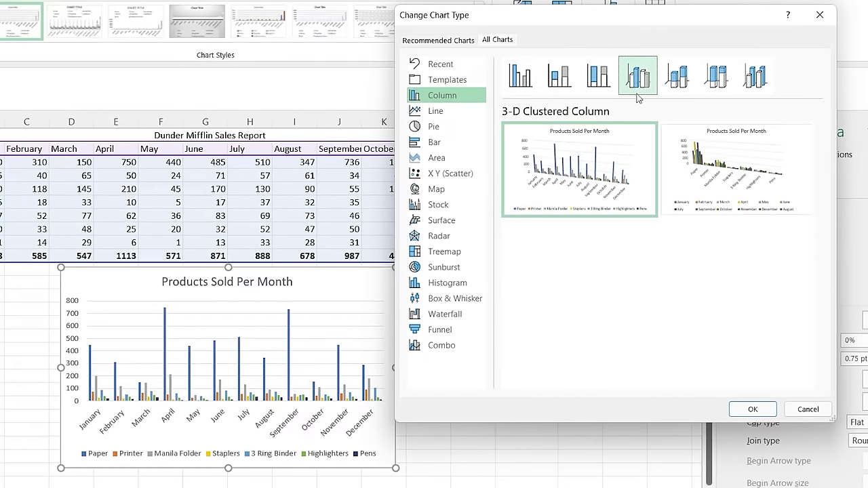
mouse_move(621, 155)
Change the Sales sheet chart to the 3-D Column type, with the months as categories
left_click(754, 76)
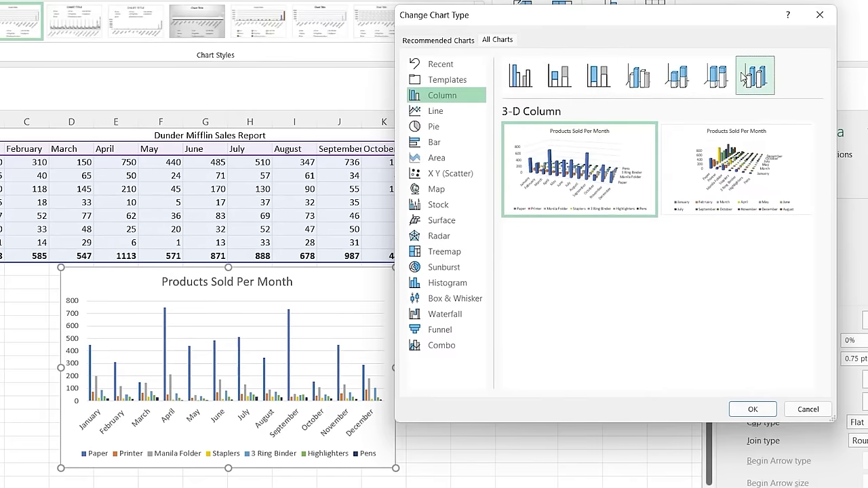
mouse_move(593, 178)
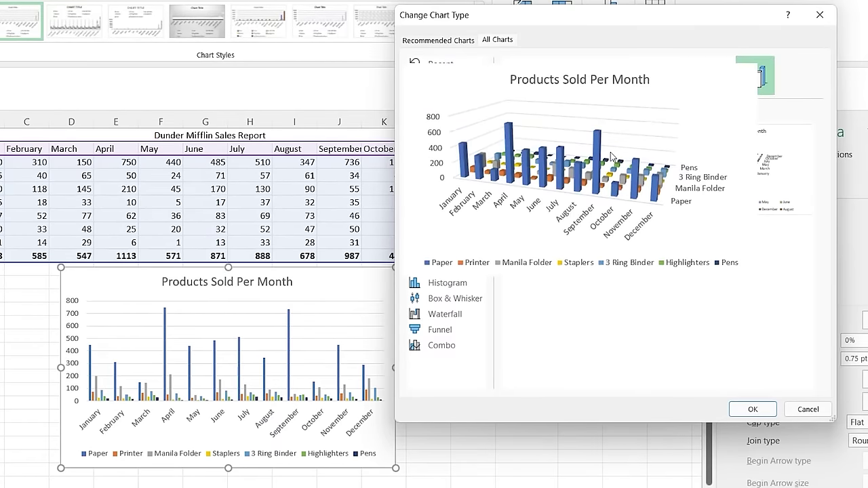
left_click(751, 409)
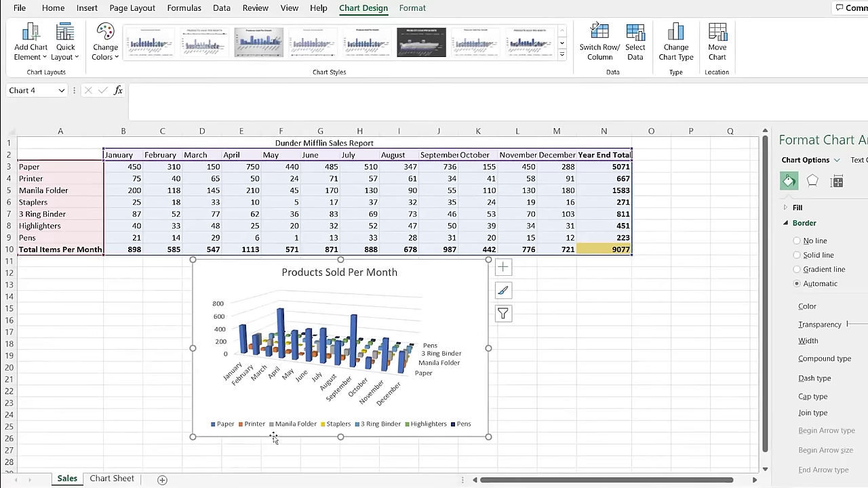
Paste a copy of the 3-D column chart into the Chart Sheet at J2, beside the first chart, and return to the Sales sheet
left_click(115, 478)
left_click(306, 152)
key("ctrl+v")
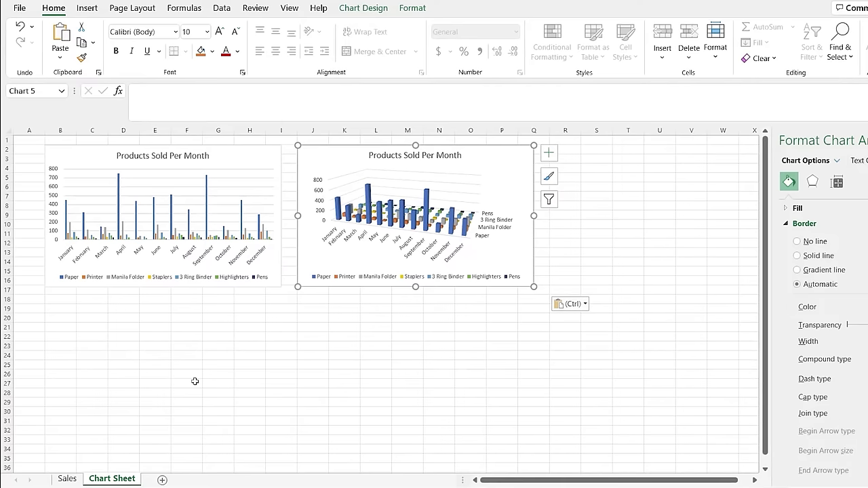
left_click(67, 479)
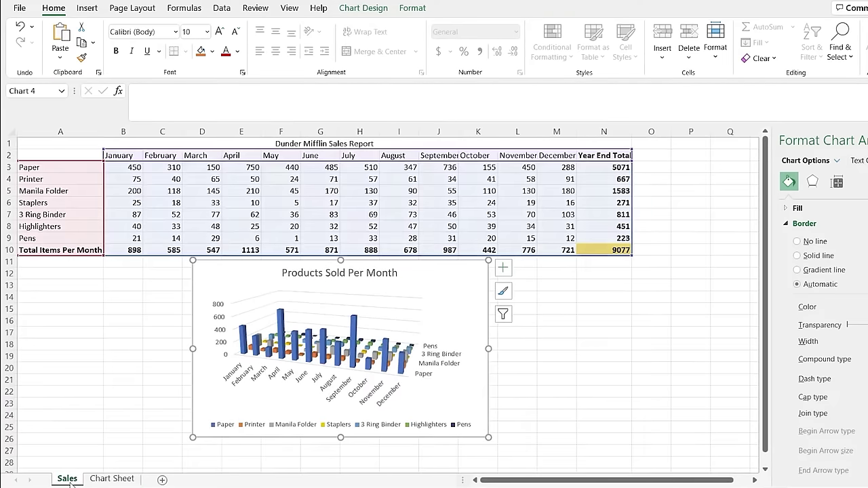
Preview the line chart types for the Sales sheet chart, from stacked and 100% stacked through the marker versions to 3-D Line
left_click(464, 293)
left_click(363, 8)
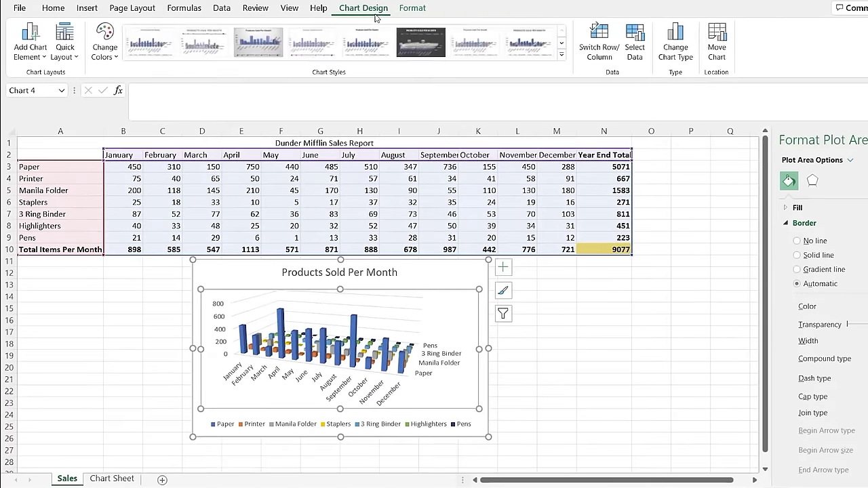
left_click(676, 42)
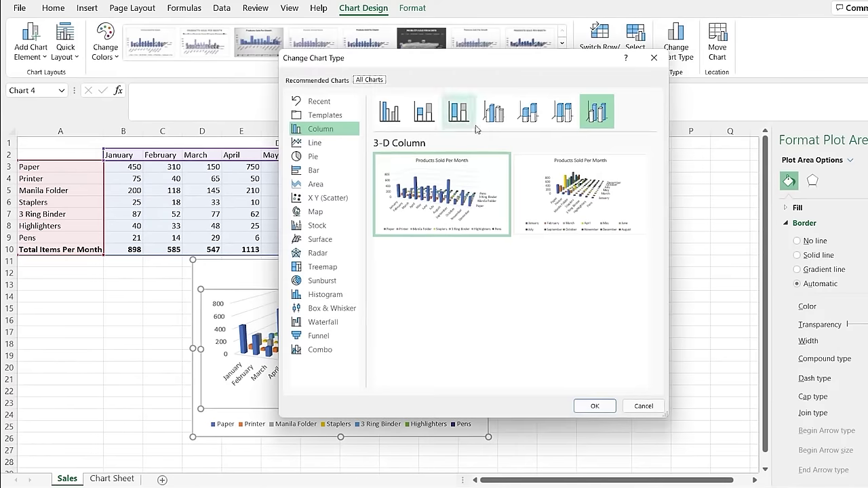
left_click(330, 146)
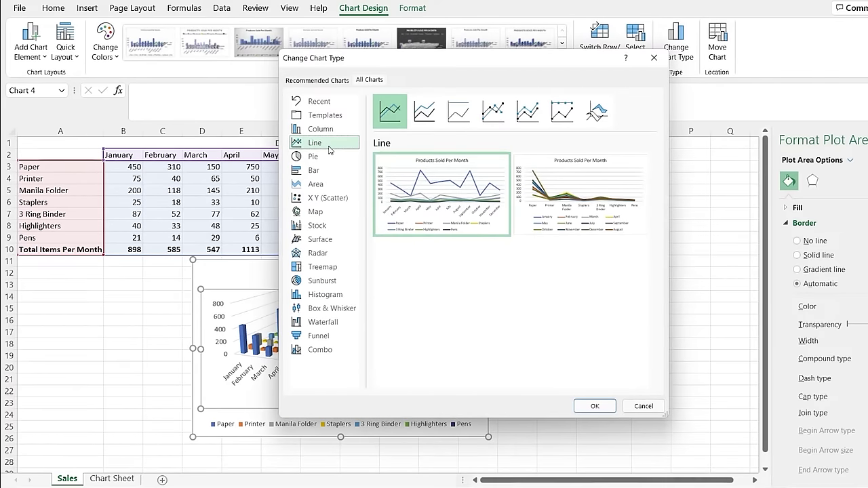
mouse_move(412, 184)
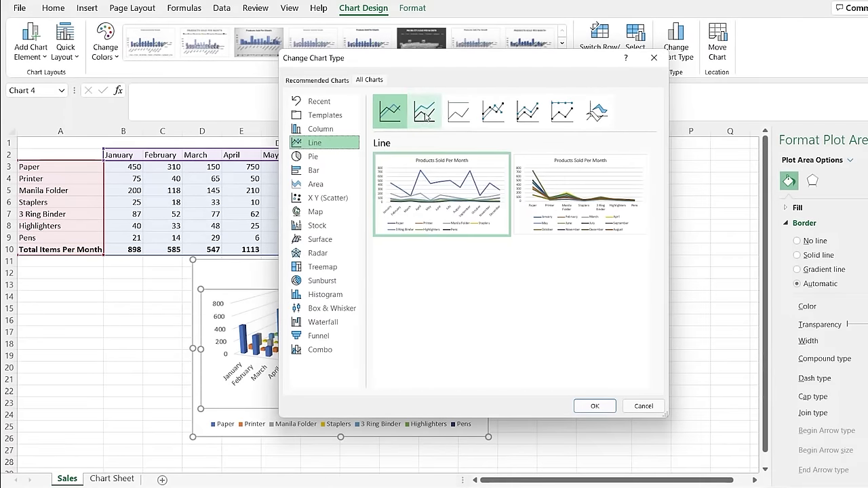
left_click(425, 115)
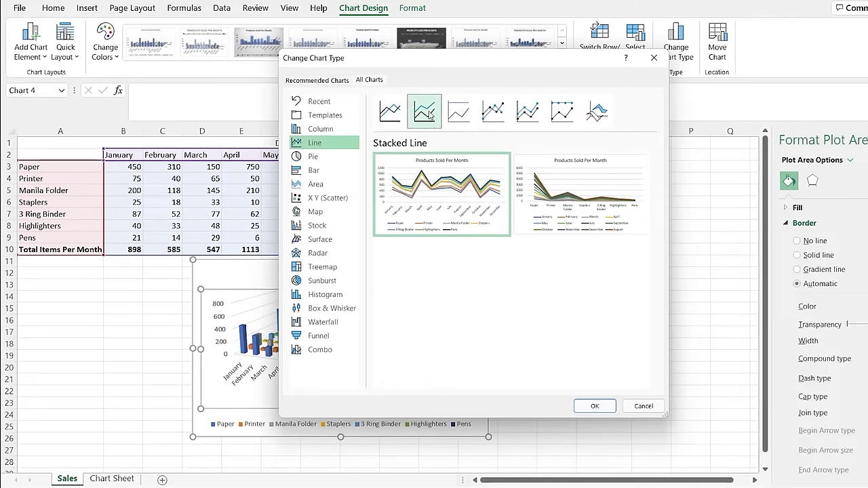
left_click(459, 113)
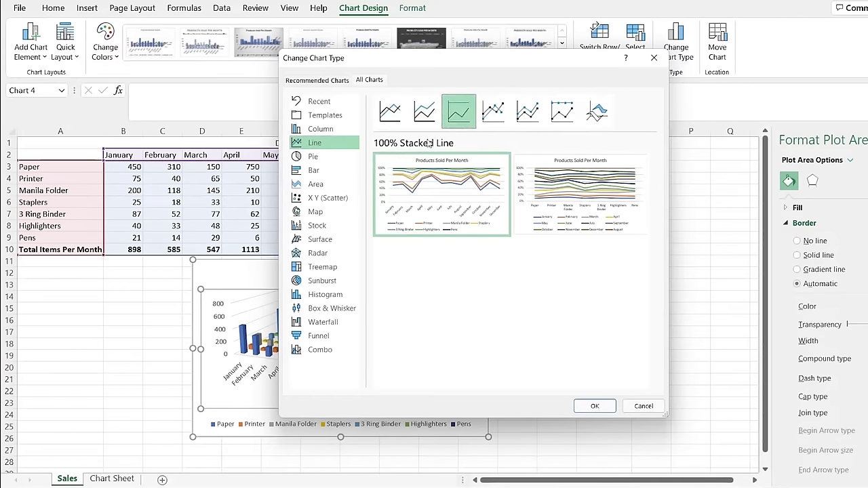
left_click(492, 112)
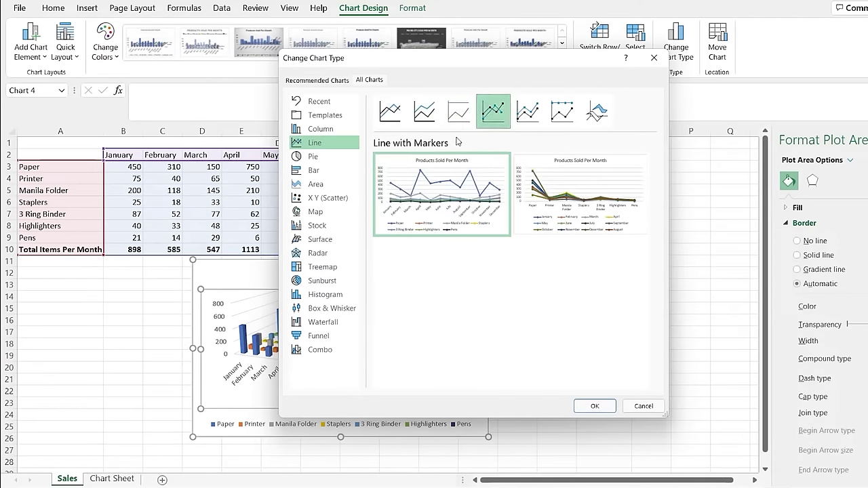
left_click(522, 115)
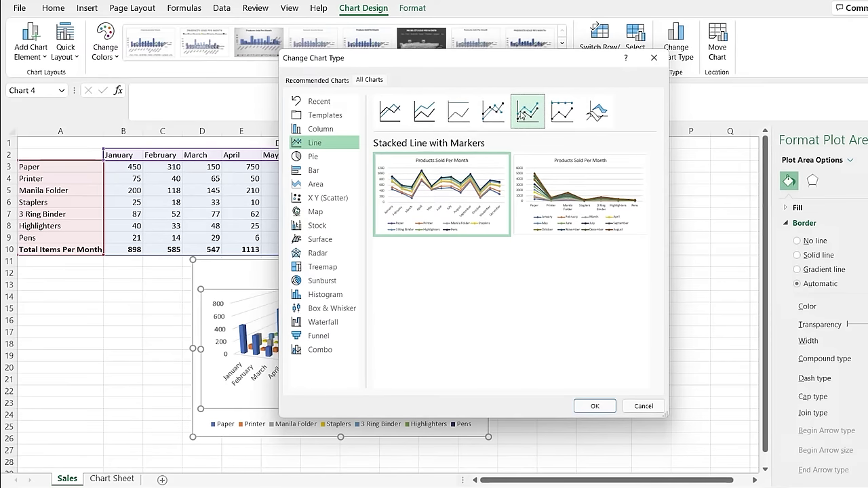
left_click(551, 114)
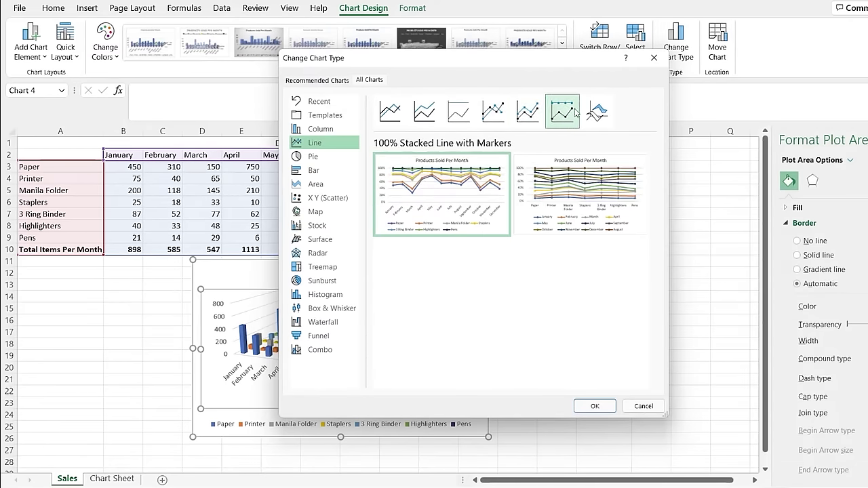
left_click(597, 112)
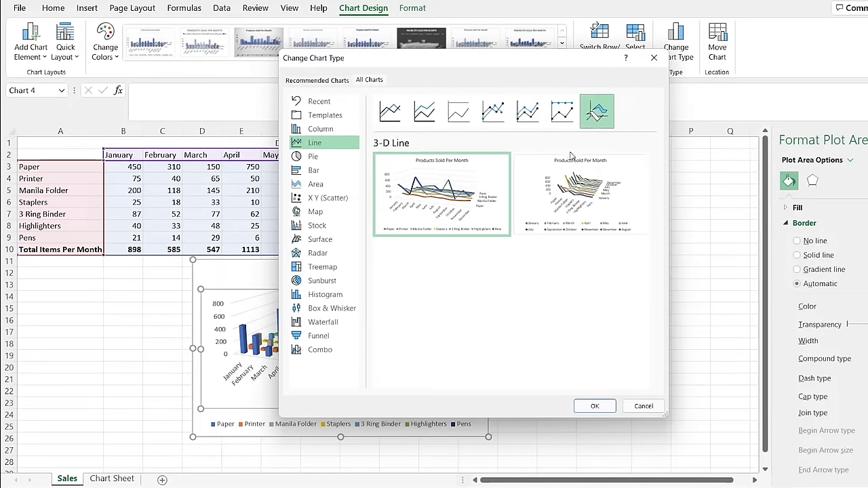
mouse_move(587, 195)
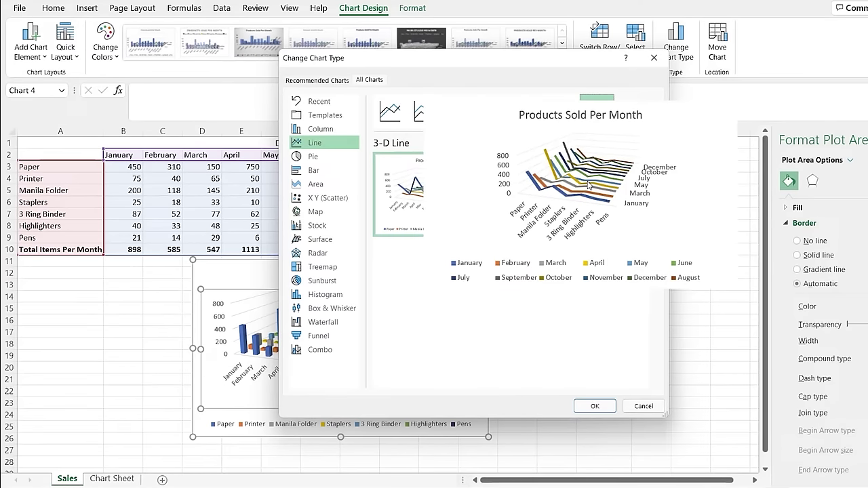
Change the Sales sheet chart to the plain Line type, with the months as categories
left_click(400, 119)
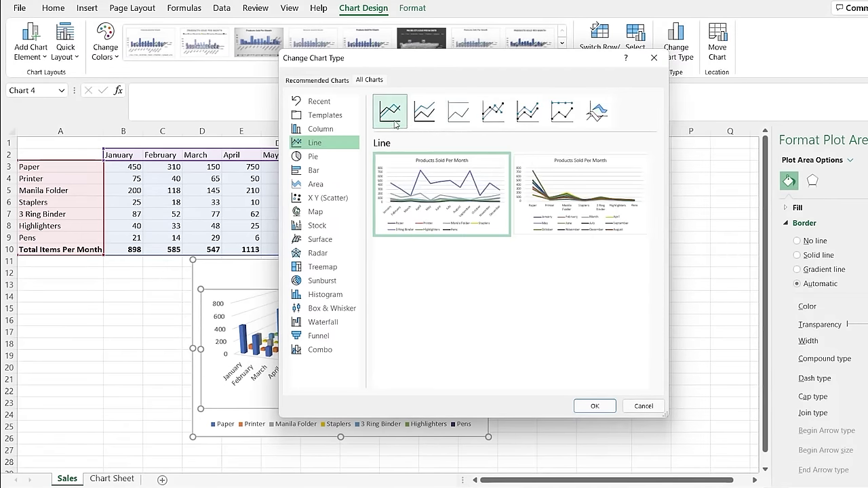
left_click(594, 405)
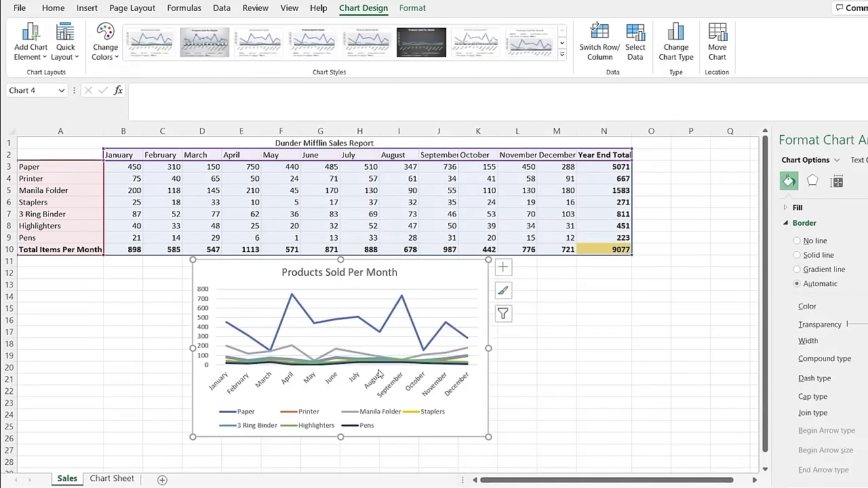
mouse_move(387, 365)
Filter the Printer, Staplers, Highlighters and Pens series out of the line chart, keeping Paper, Manila Folder and 3 Ring Binder
left_click(459, 308)
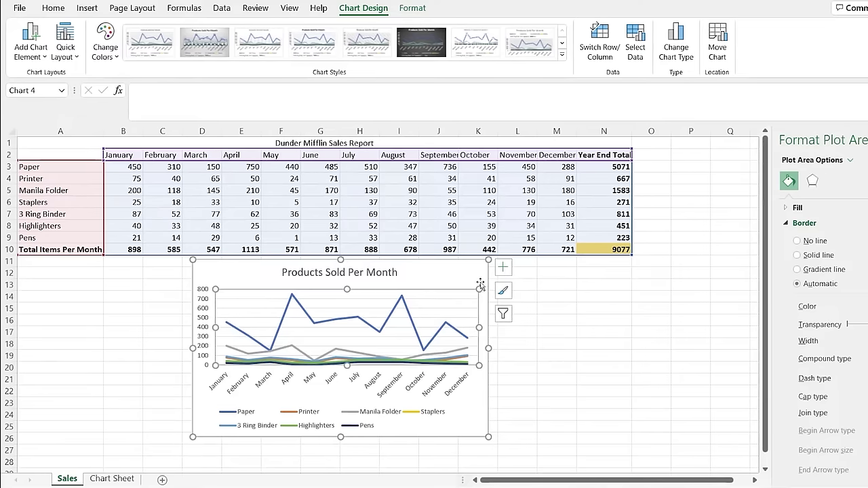
left_click(481, 285)
left_click(502, 312)
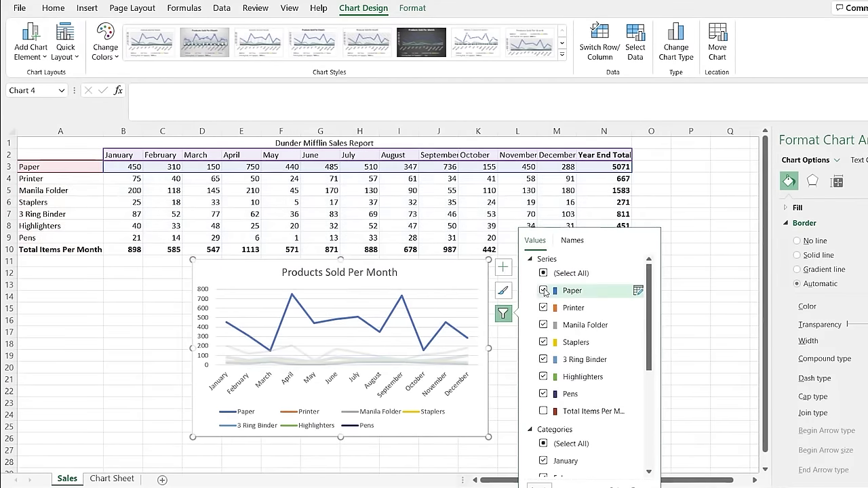
left_click(543, 308)
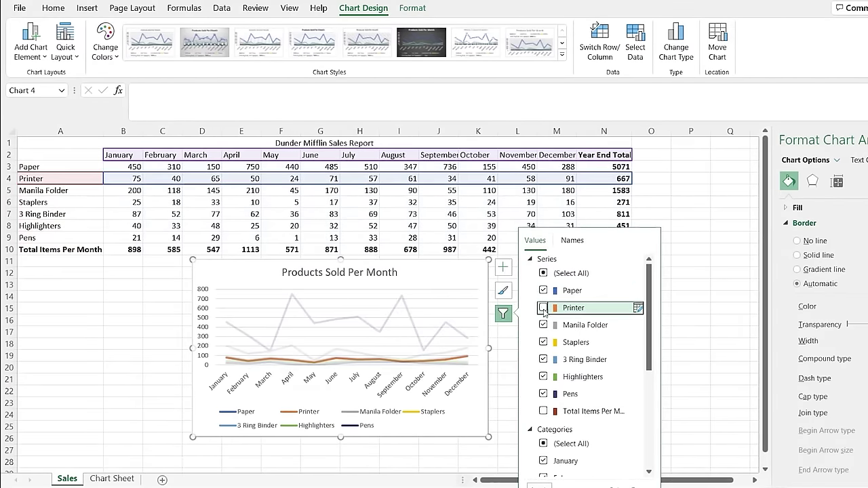
left_click(543, 342)
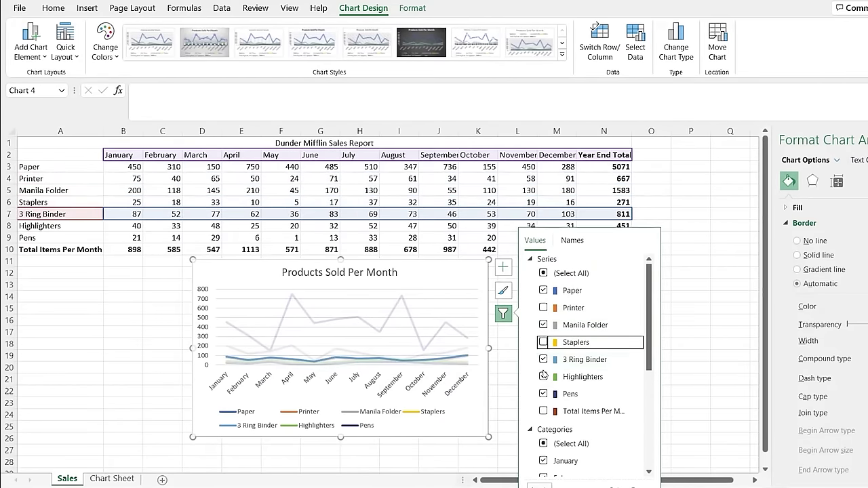
left_click(543, 377)
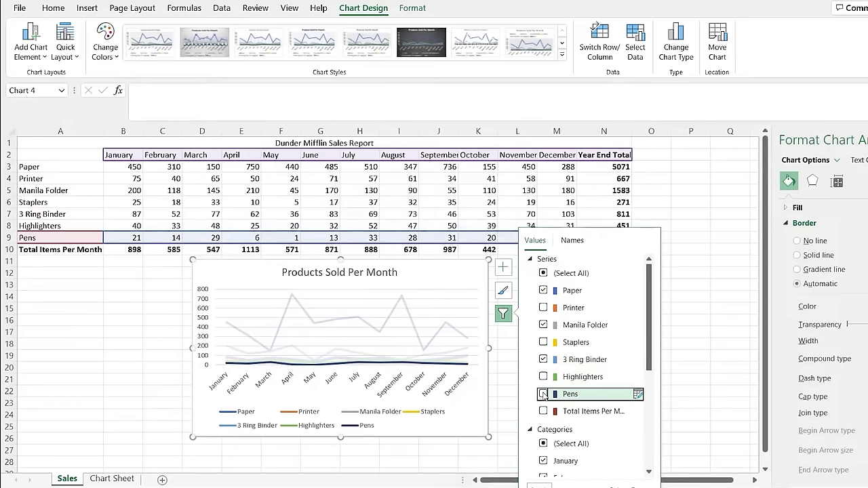
left_click(543, 394)
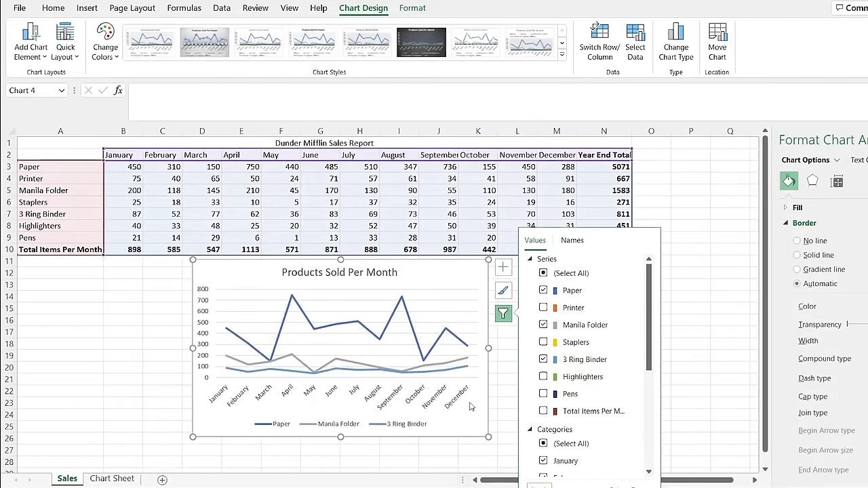
left_click(438, 276)
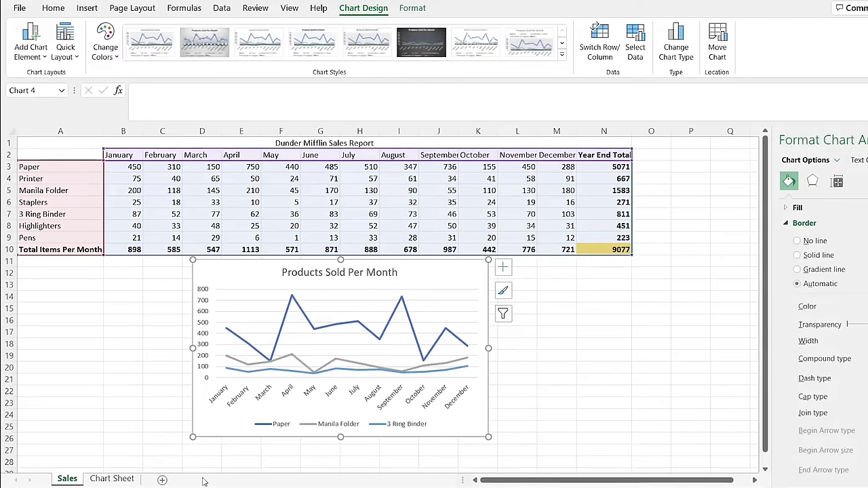
Paste a copy of the filtered line chart into the Chart Sheet at B18, below the first chart, and return to the Sales sheet
left_click(112, 479)
left_click(75, 296)
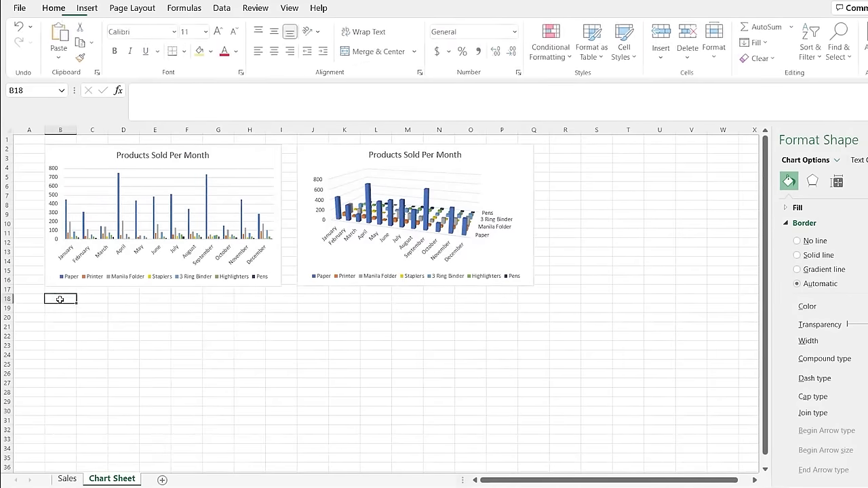
key("ctrl+v")
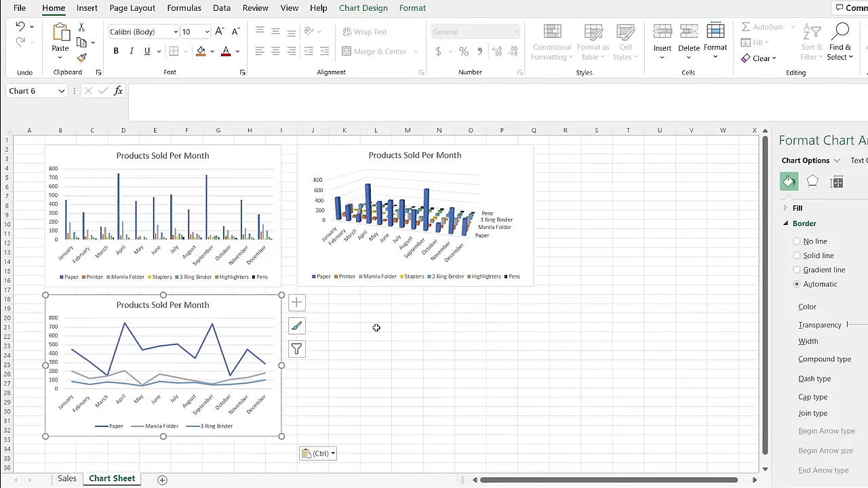
left_click(70, 480)
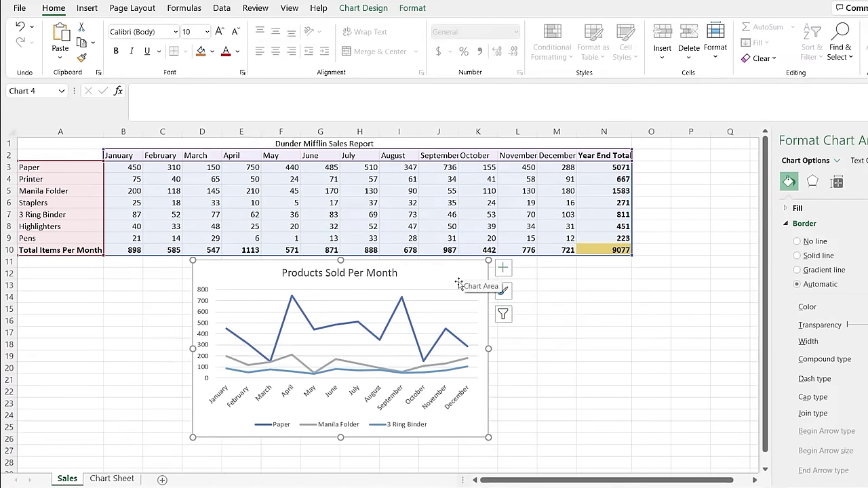
Apply the orange monochromatic color palette to the line chart on the Sales sheet
left_click(503, 292)
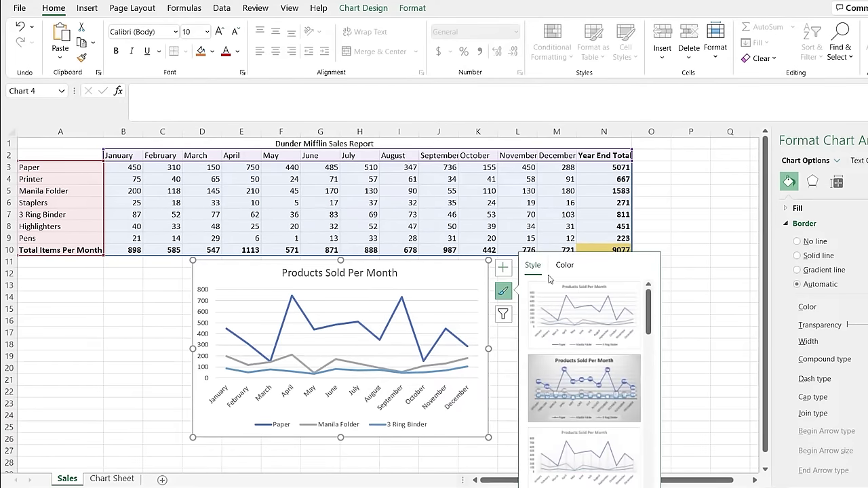
left_click(566, 267)
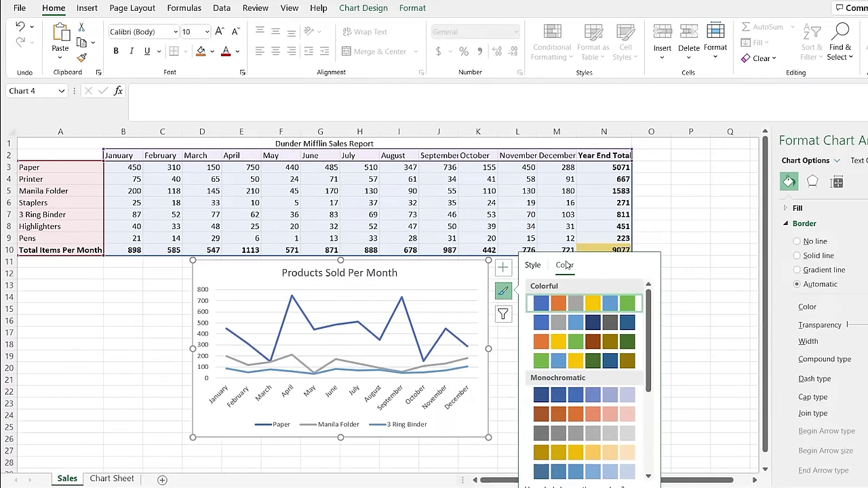
left_click(585, 413)
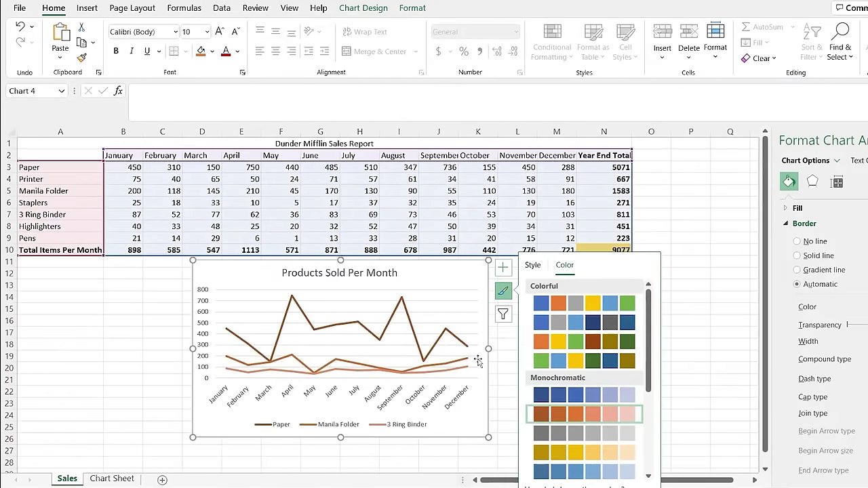
Add the Printer, Staplers, Highlighters, Pens and Total Items Per Month series to the Sales sheet line chart so every series is plotted
left_click(503, 314)
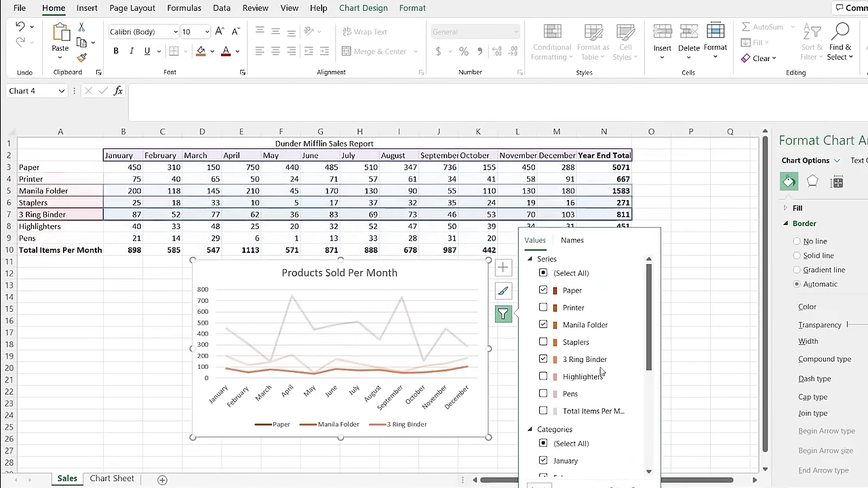
left_click(543, 411)
left_click(542, 393)
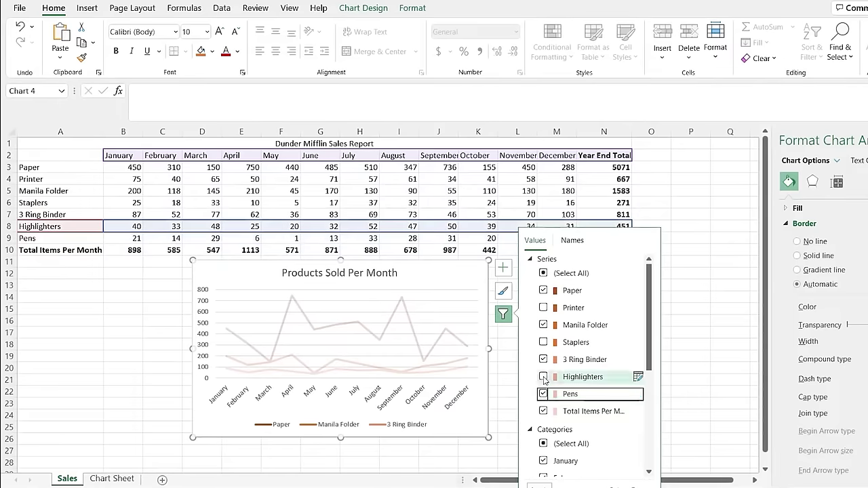
left_click(542, 377)
left_click(543, 342)
left_click(542, 307)
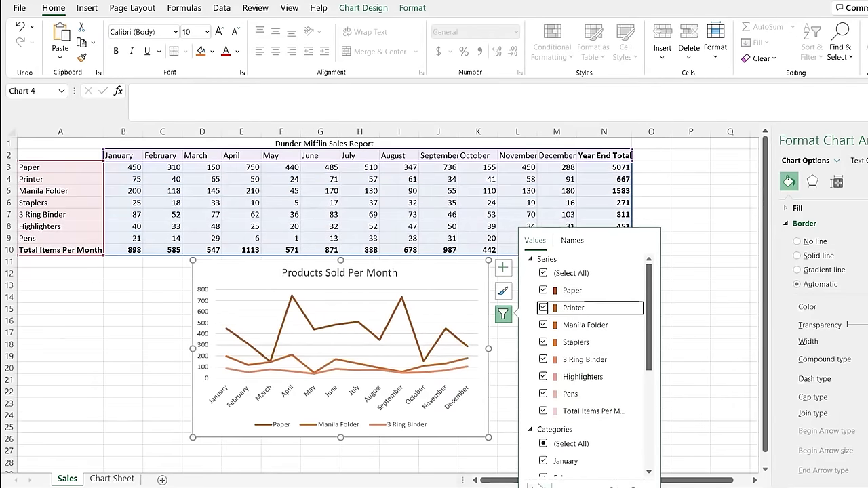
left_click(540, 485)
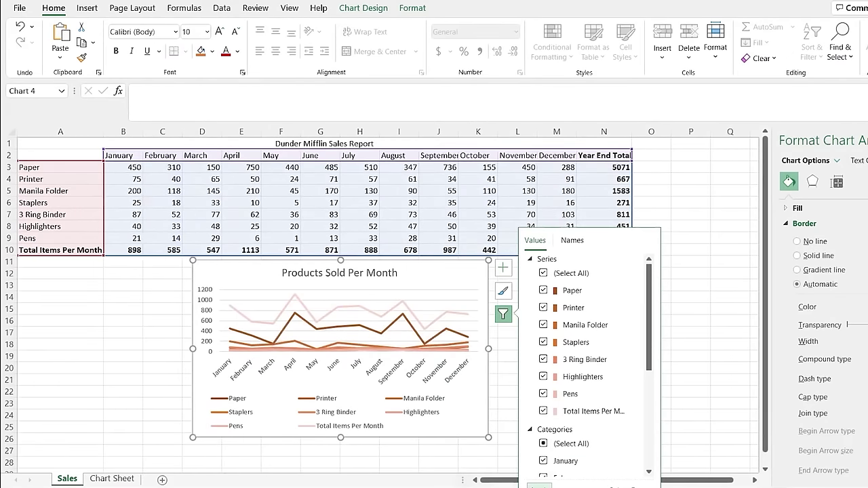
Try the gray monochromatic and first colorful palettes on the line chart, and apply the colorful palette starting with orange, yellow and green
left_click(502, 291)
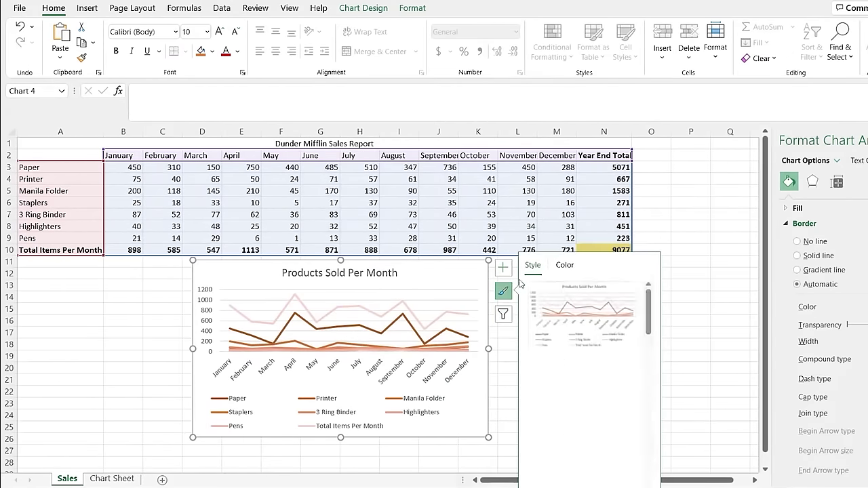
left_click(563, 265)
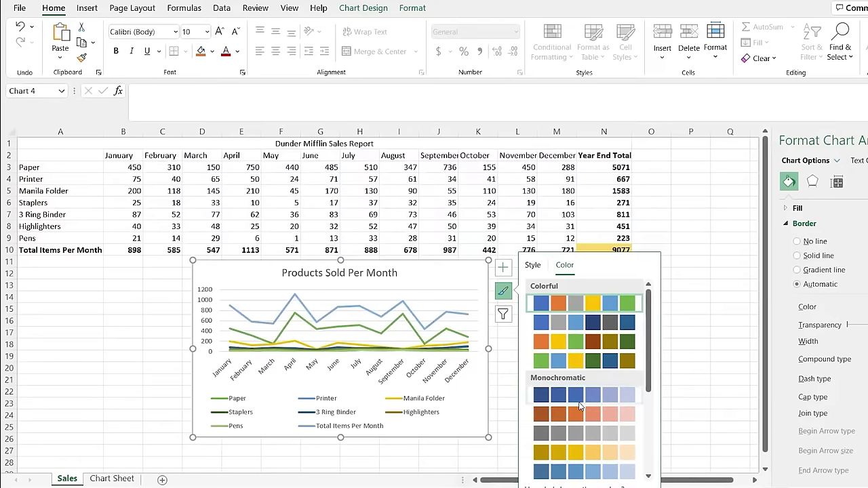
left_click(583, 435)
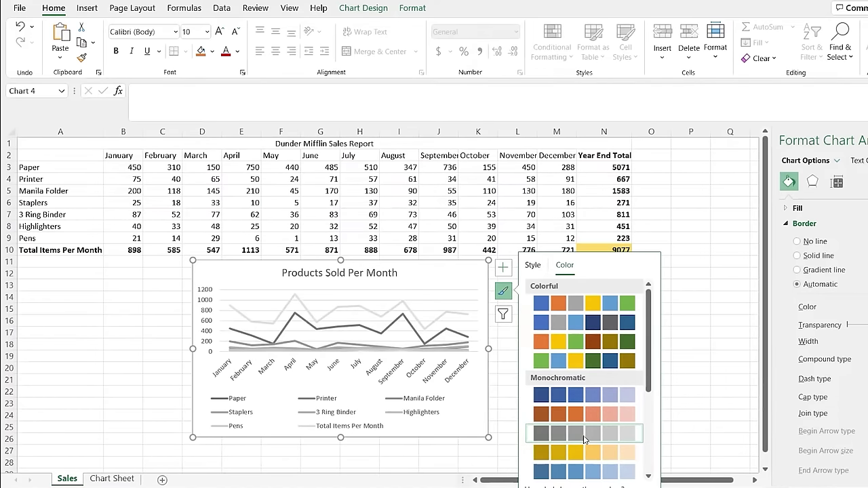
left_click(589, 311)
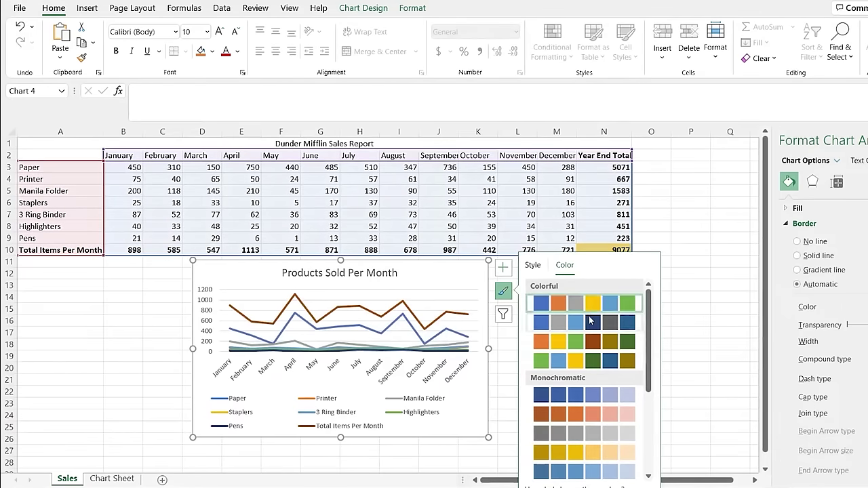
left_click(592, 343)
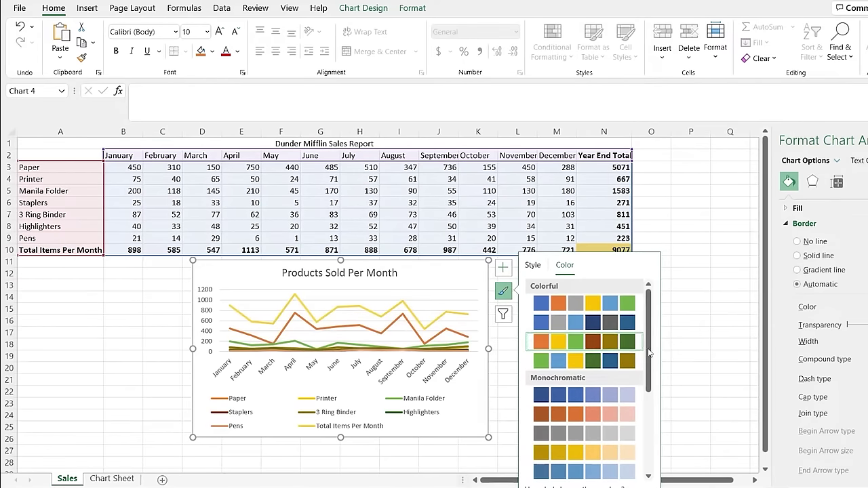
Apply the colorful palette starting with green, blue and yellow to the line chart and add data labels
left_click(613, 361)
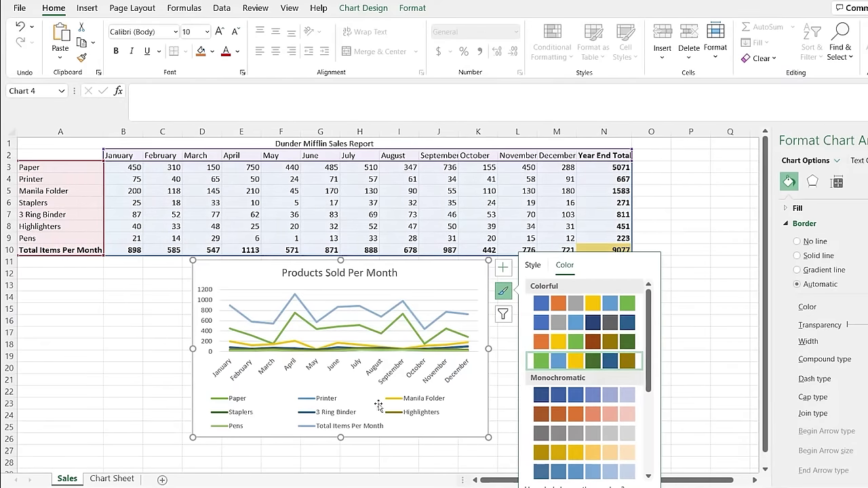
left_click(504, 291)
left_click(505, 271)
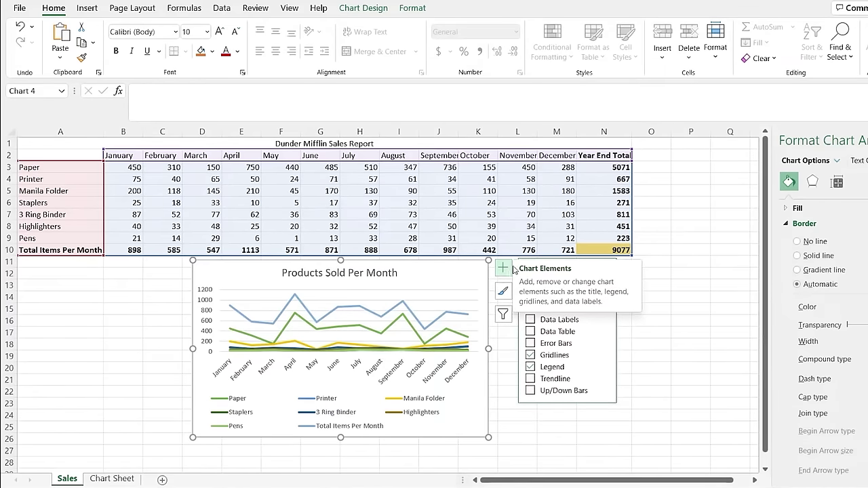
left_click(531, 321)
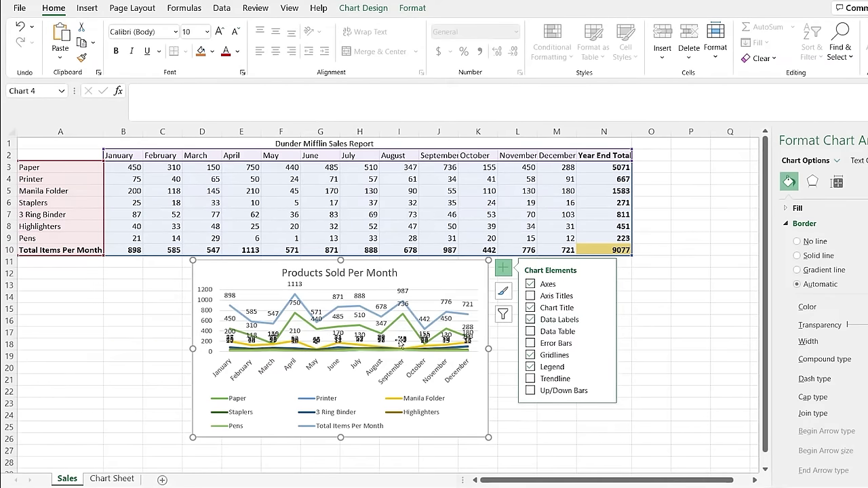
Filter the Printer, Staplers, Highlighters, Pens and Total Items Per Month series out of the line chart
left_click(502, 312)
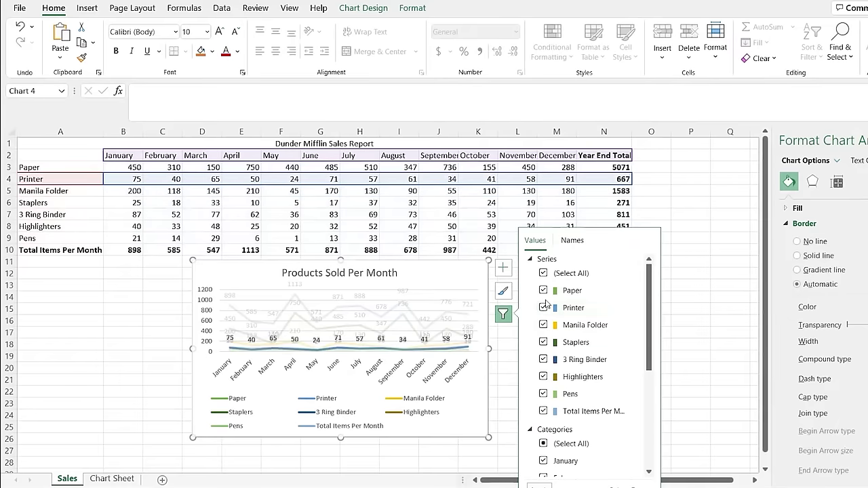
left_click(543, 307)
left_click(543, 342)
left_click(543, 376)
left_click(543, 394)
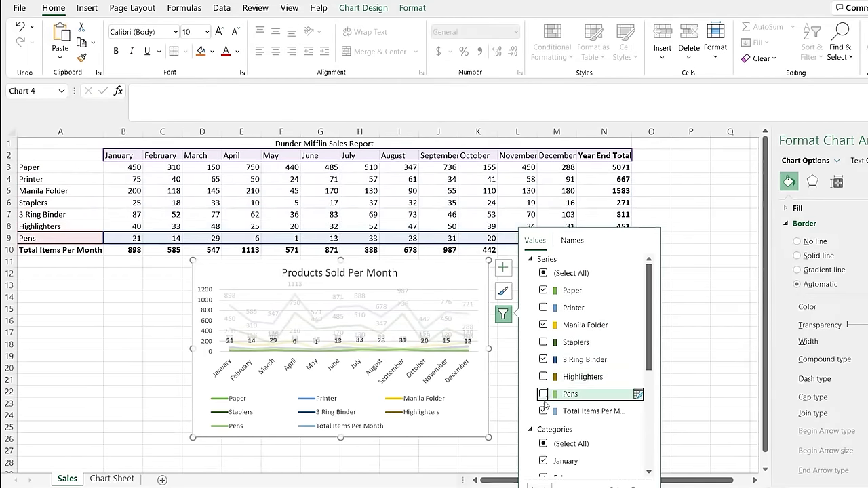
left_click(543, 410)
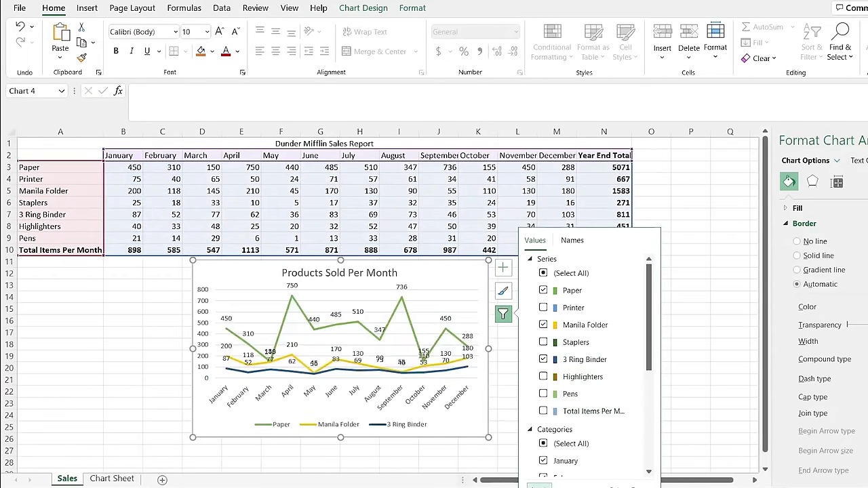
left_click(573, 241)
left_click(546, 242)
Add a data table beneath the line chart and enlarge the chart up to cell A1
left_click(502, 267)
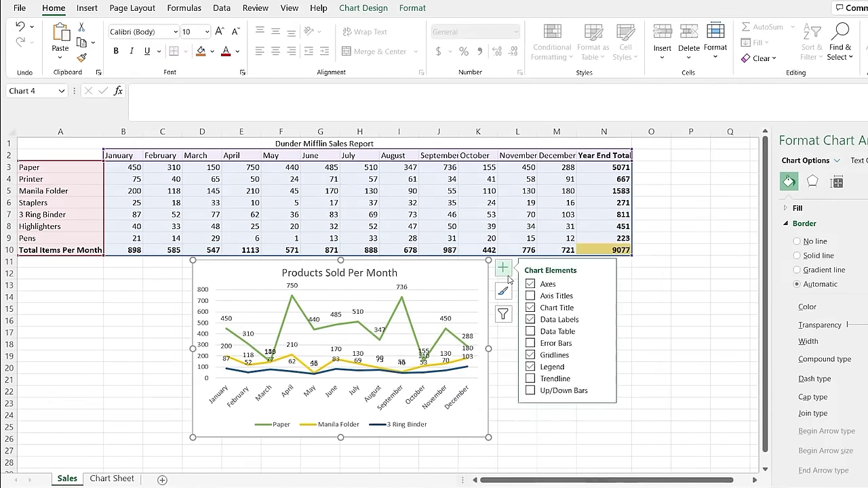
left_click(530, 332)
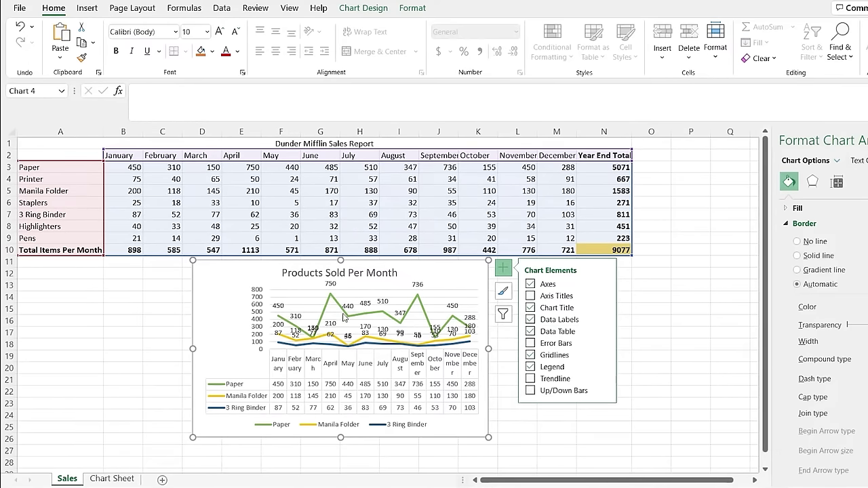
left_click_drag(193, 261, 23, 140)
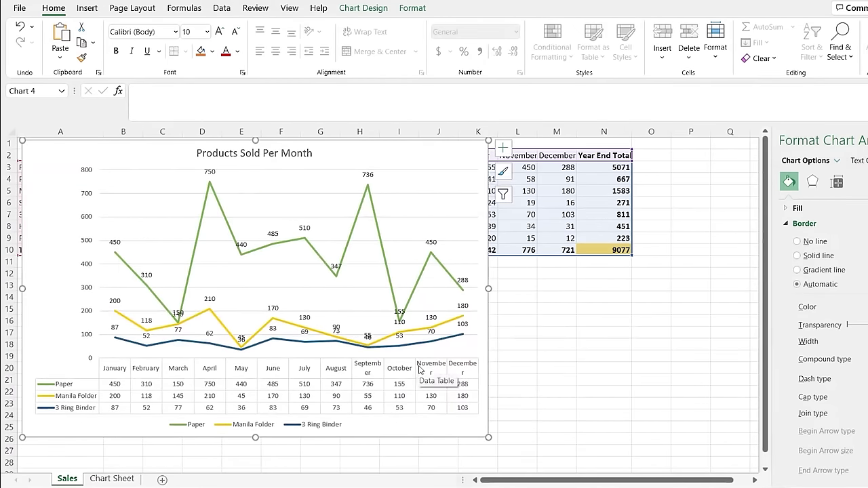
Remove the data labels and resize the line chart to span about columns E to M and rows 12 to 25
left_click(502, 148)
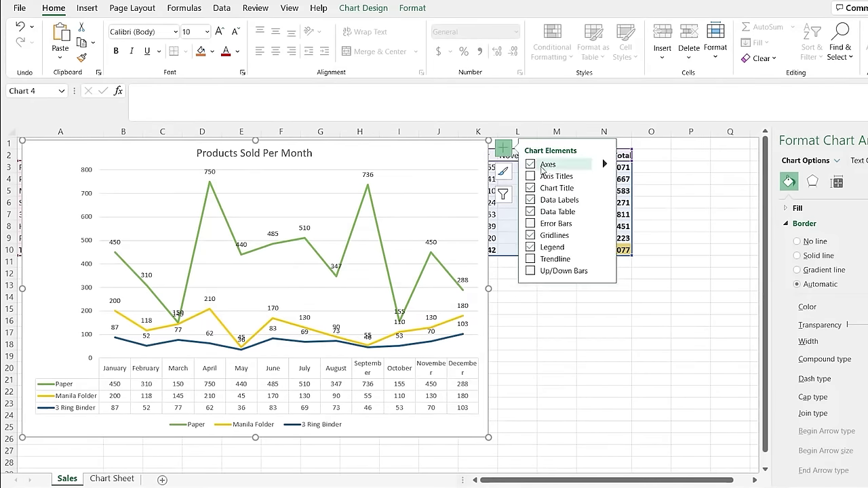
left_click(531, 200)
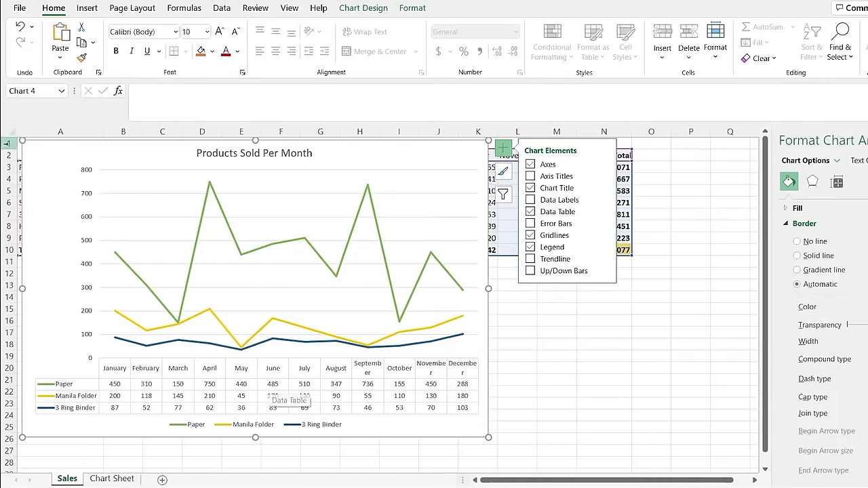
left_click_drag(22, 141, 236, 267)
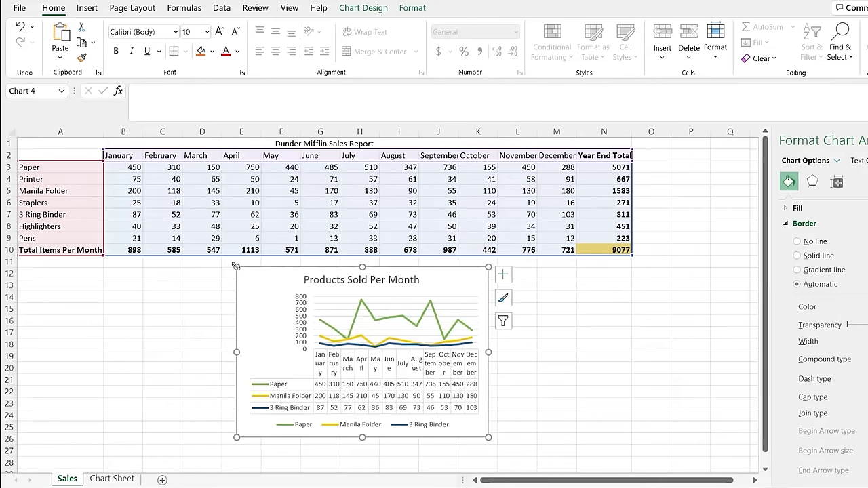
left_click_drag(490, 351, 571, 352)
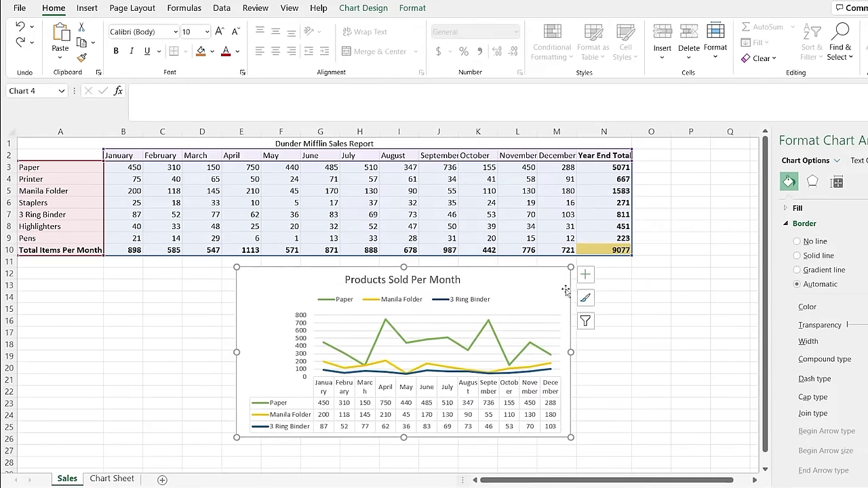
Shift the legend slightly below the chart title and open the detailed legend position options
left_click(586, 277)
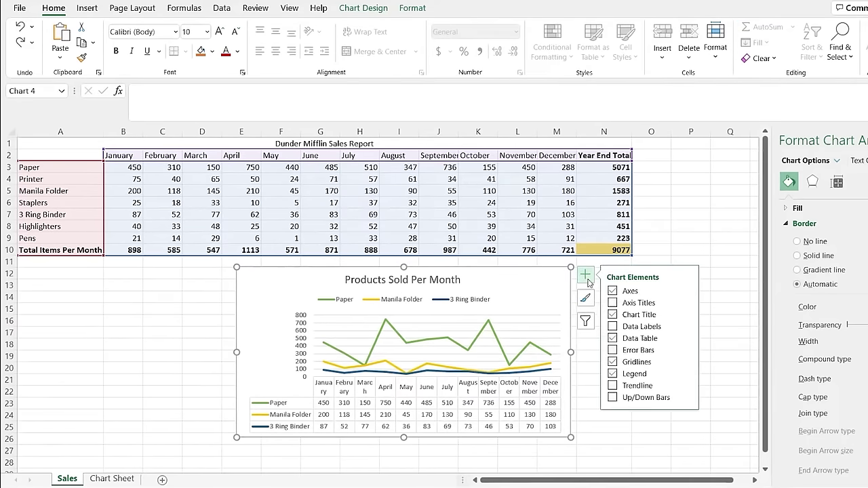
left_click(499, 298)
mouse_move(486, 293)
left_mouse_down()
mouse_move(526, 277)
mouse_move(511, 303)
mouse_move(398, 360)
mouse_move(413, 319)
mouse_move(485, 303)
left_mouse_up()
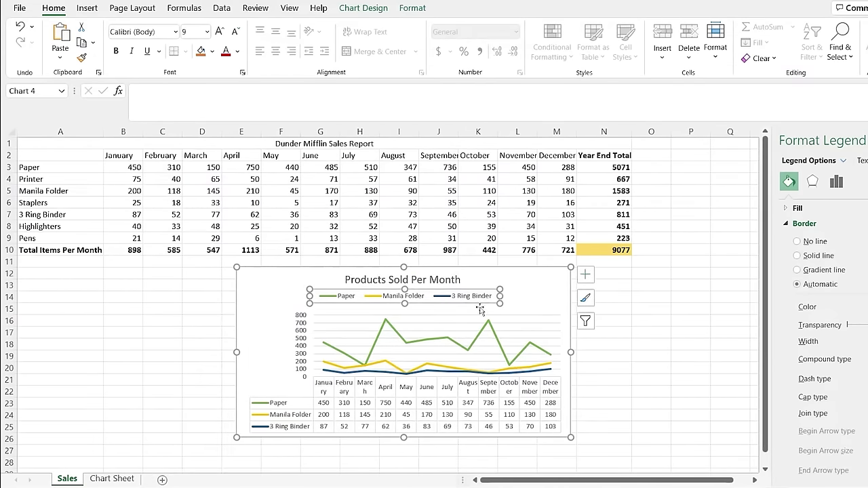
left_click(585, 274)
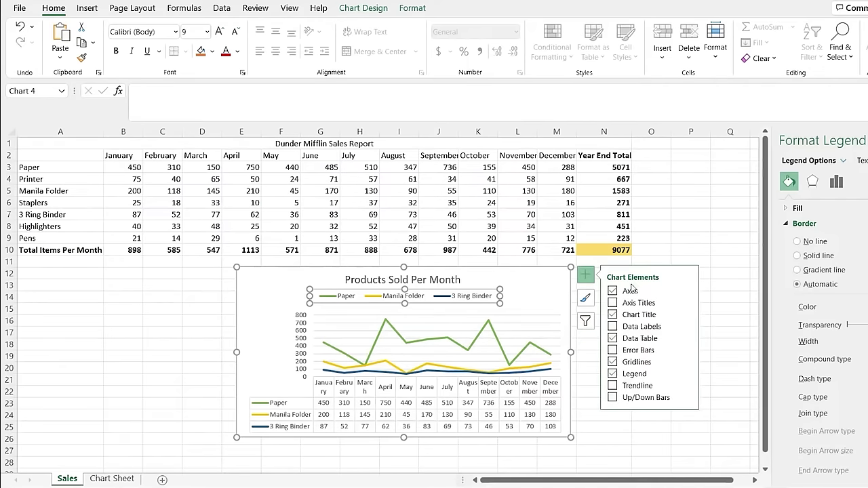
left_click(687, 373)
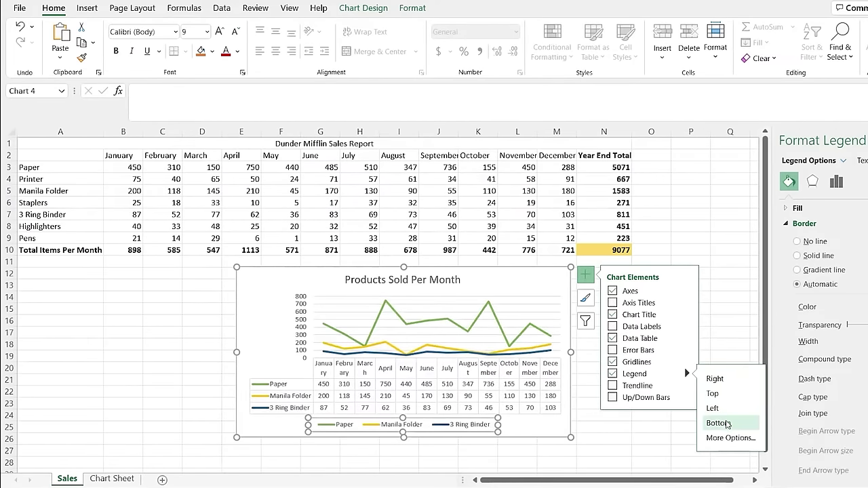
left_click(731, 438)
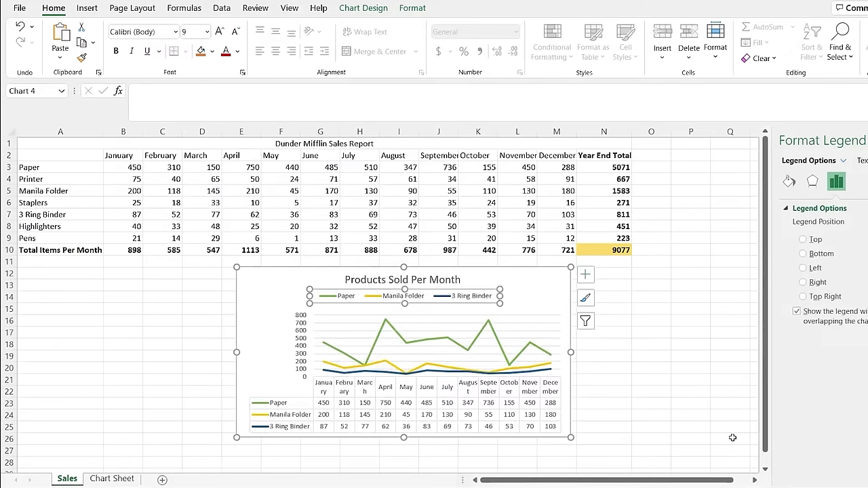
Set the legend position to Right and move the legend down beside the data table
left_click(585, 274)
mouse_move(686, 374)
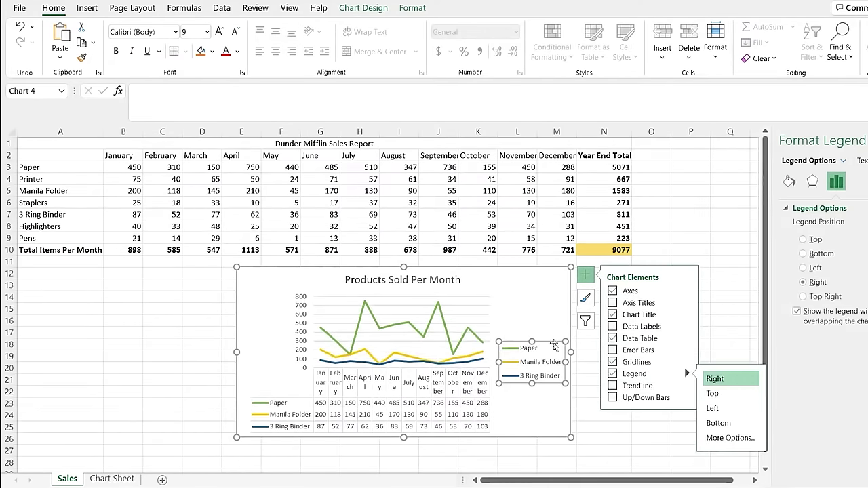
left_click_drag(554, 344, 554, 390)
left_click(527, 325)
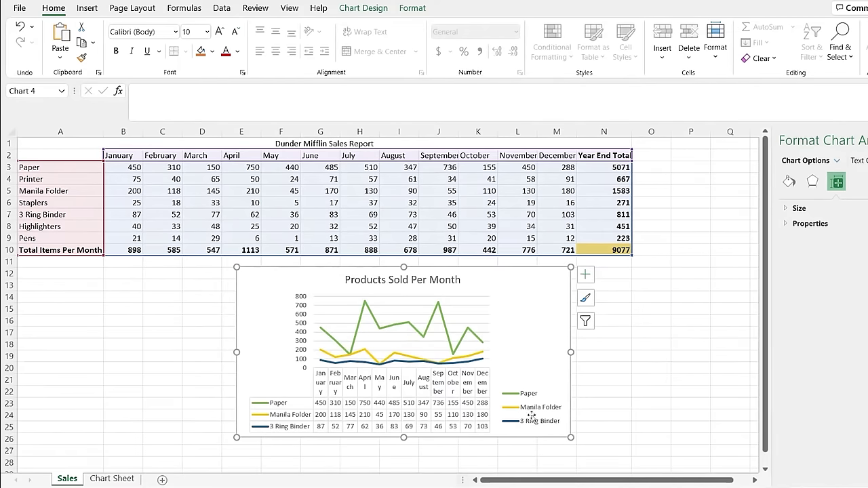
Try moving the plot area toward the chart's right edge, and undo the move
left_click(451, 324)
left_click(454, 304)
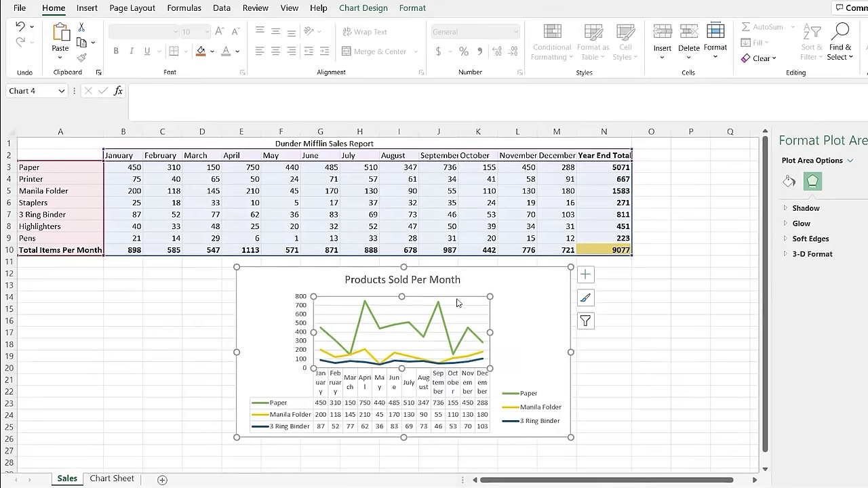
left_click(457, 302)
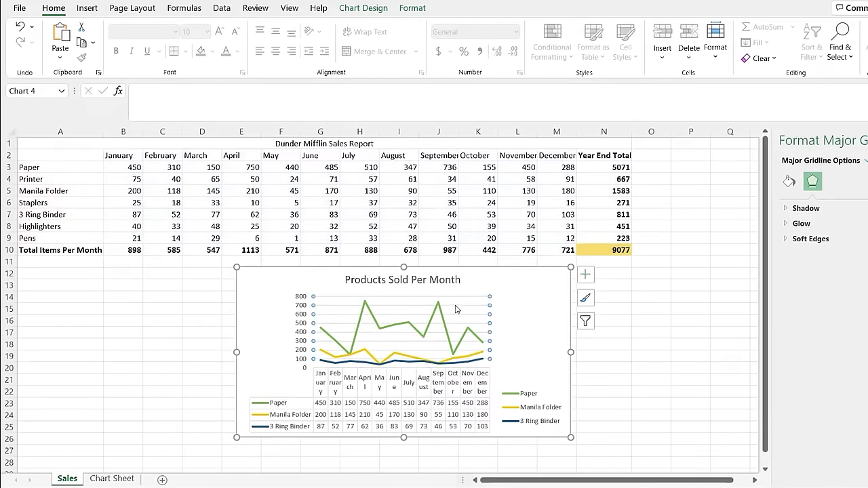
left_click(457, 305)
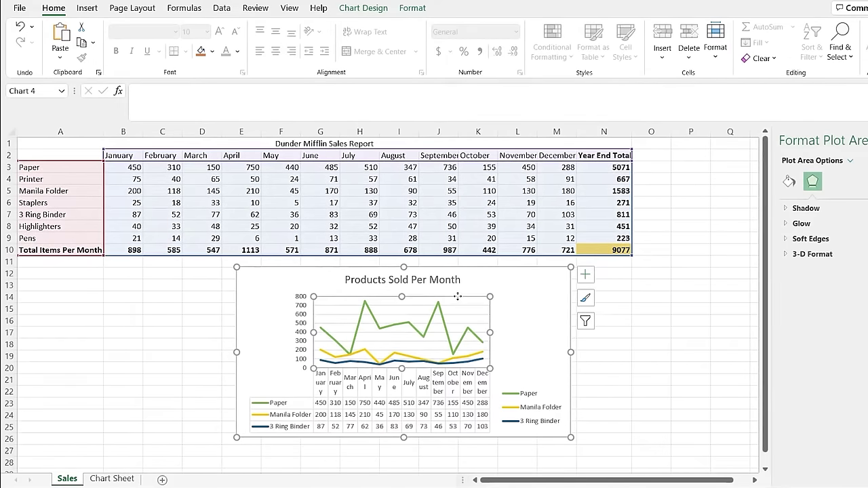
left_click_drag(457, 297, 536, 280)
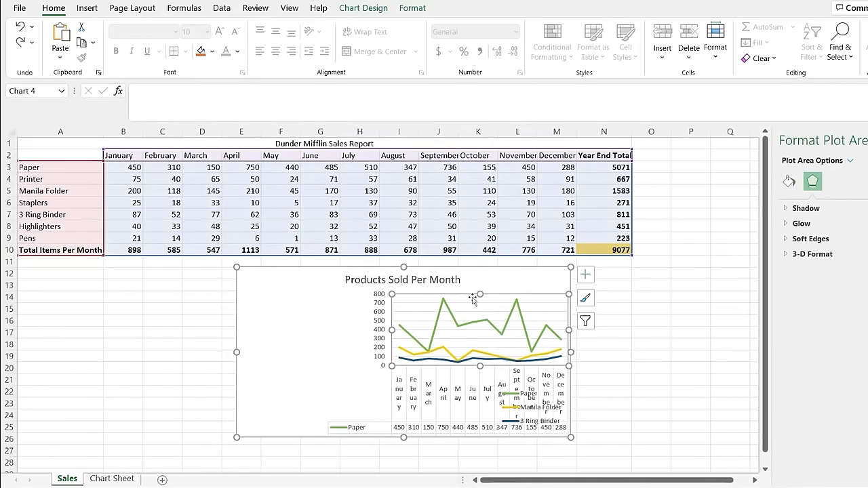
key("ctrl+z")
Paste a copy of the line chart with data table into the Chart Sheet at J18 and return to the Sales sheet
left_click(543, 282)
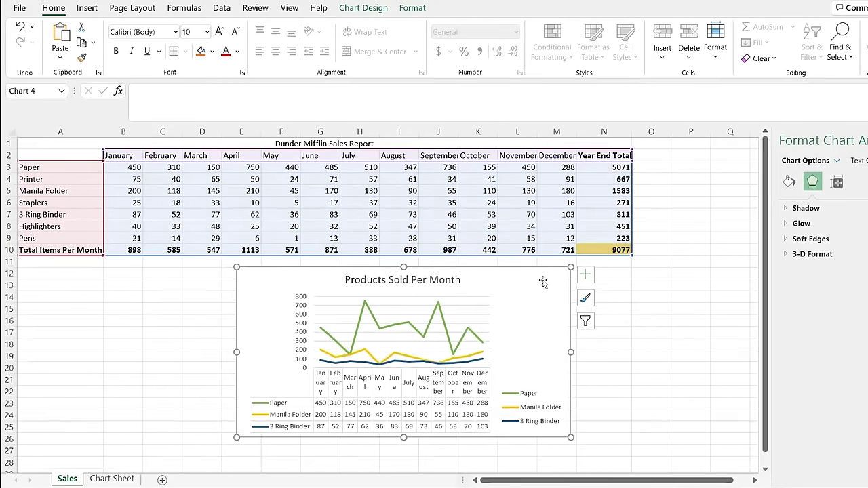
left_click(112, 479)
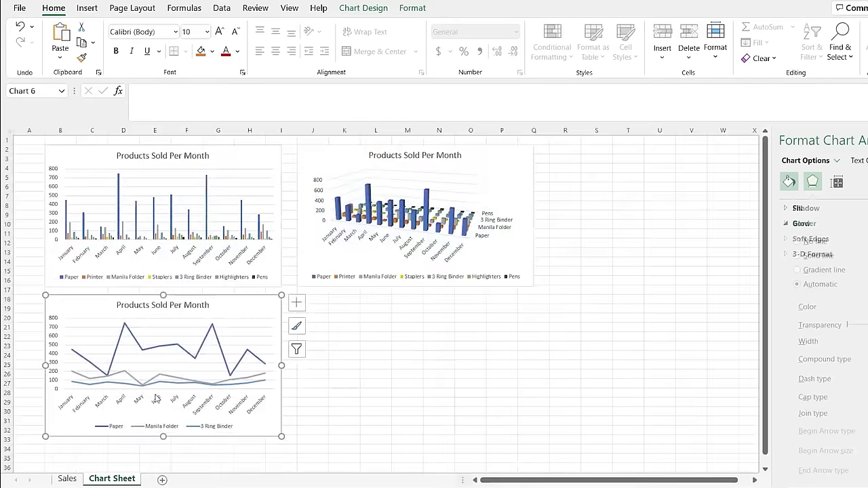
left_click(306, 299)
key("ctrl+v")
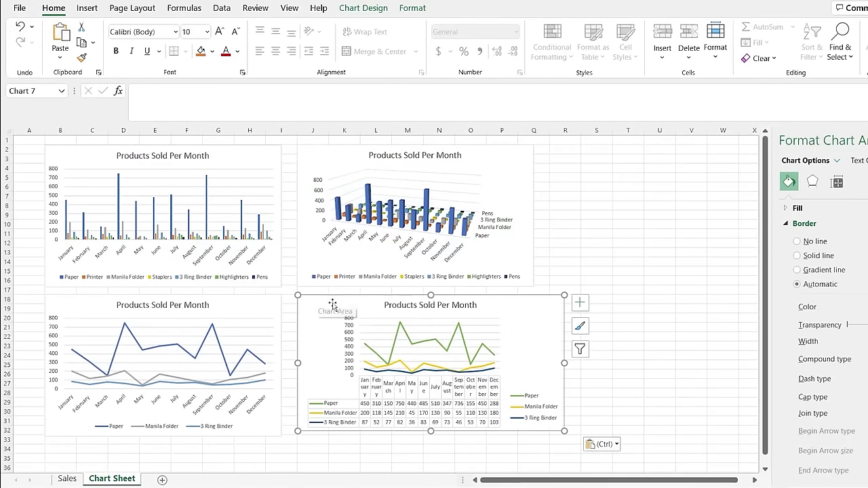
left_click(564, 252)
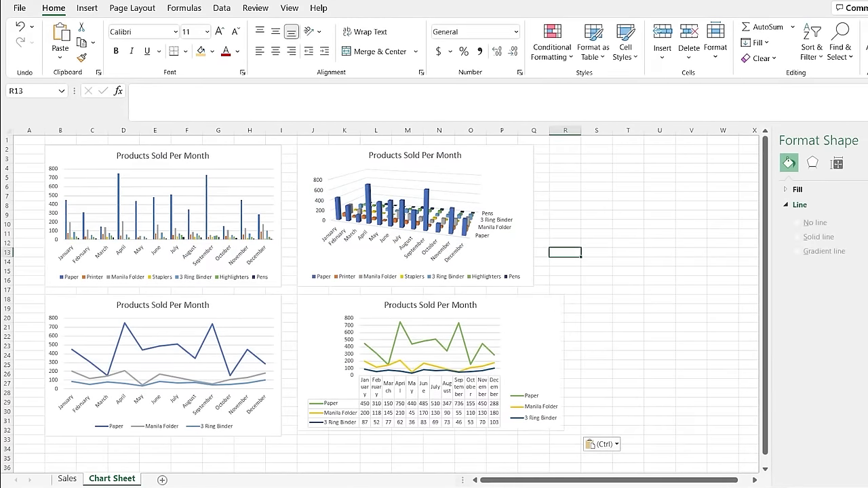
left_click(67, 479)
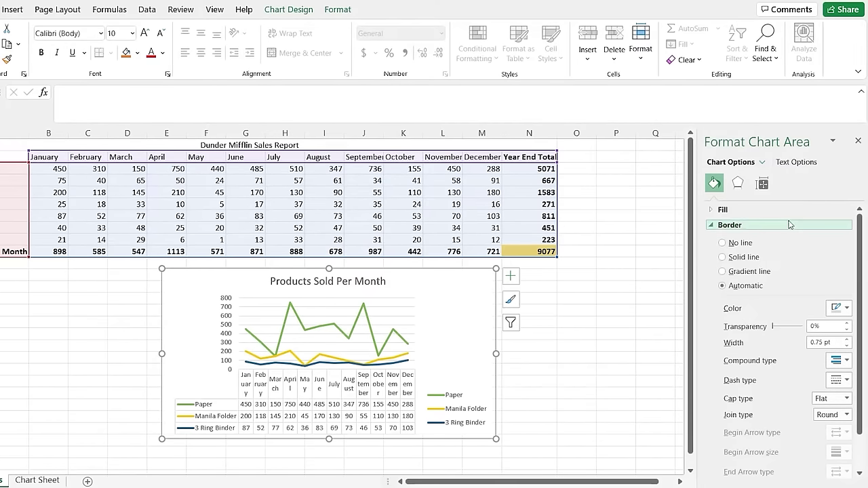
Examine the chart area's border, fill, shadow and glow formatting options
scroll(712, 296, "down", 2)
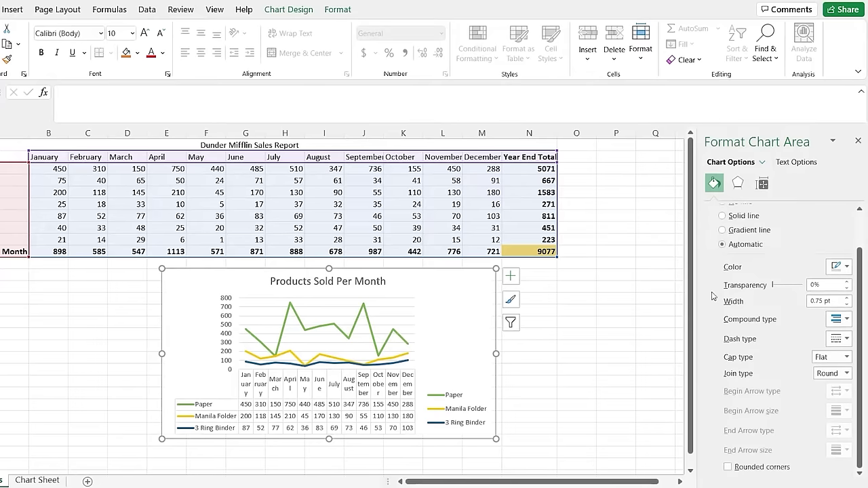
scroll(711, 295, "up", 2)
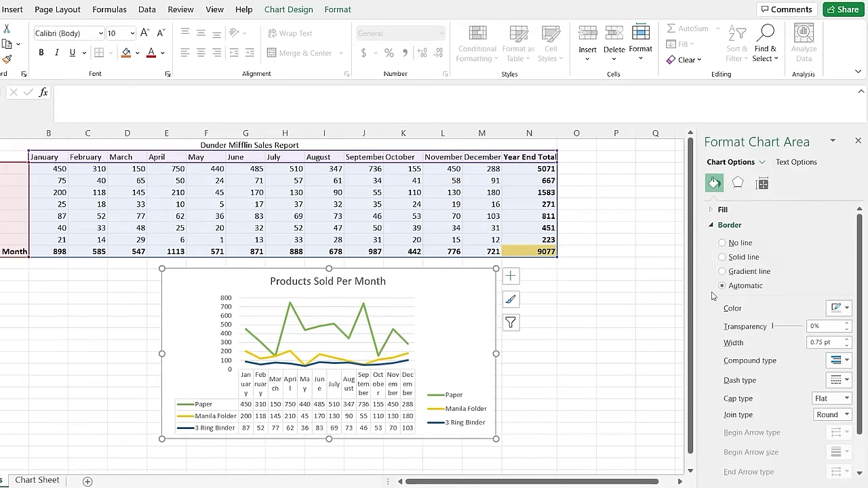
left_click(714, 226)
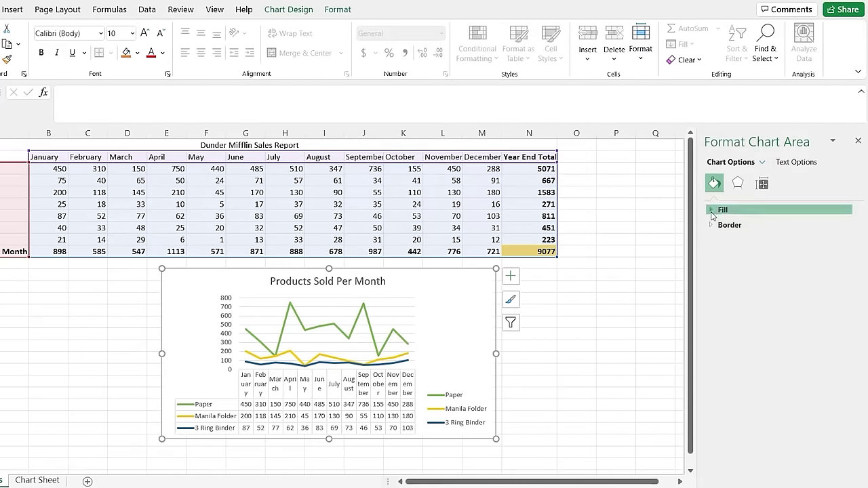
left_click(719, 210)
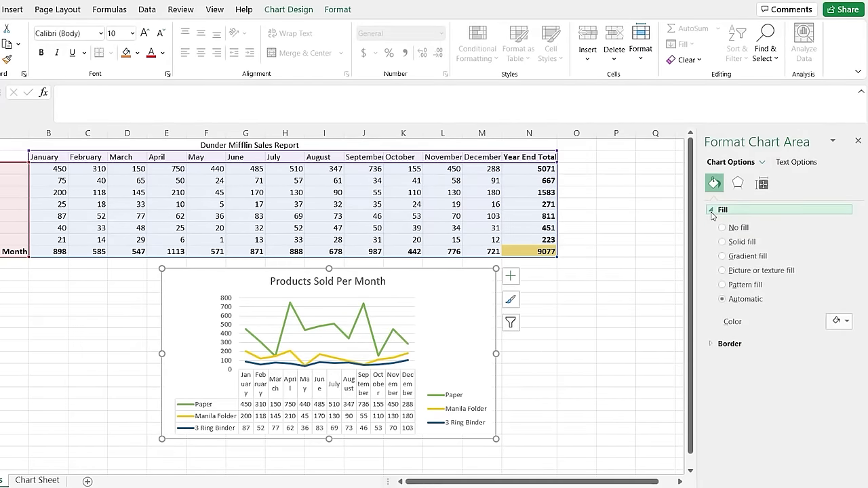
left_click(738, 183)
left_click(712, 211)
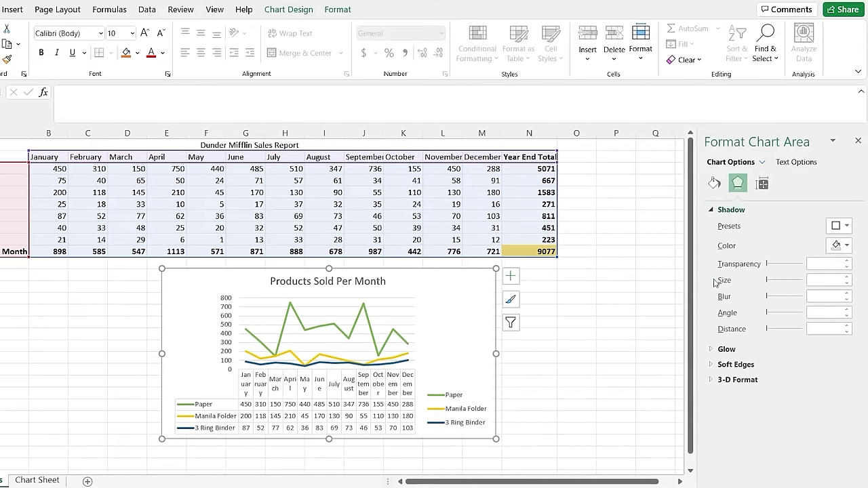
left_click(712, 349)
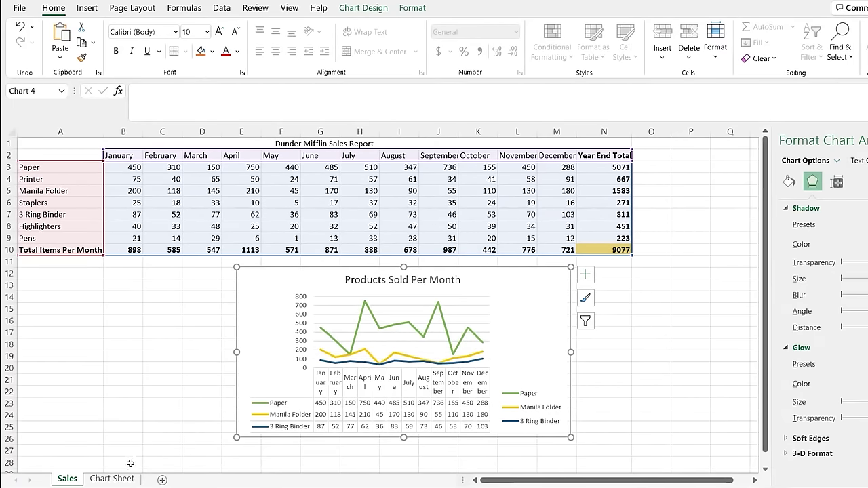
Review the charts collected on the Chart Sheet, and preview the pie and doughnut types for the Sales sheet's line chart
left_click(108, 482)
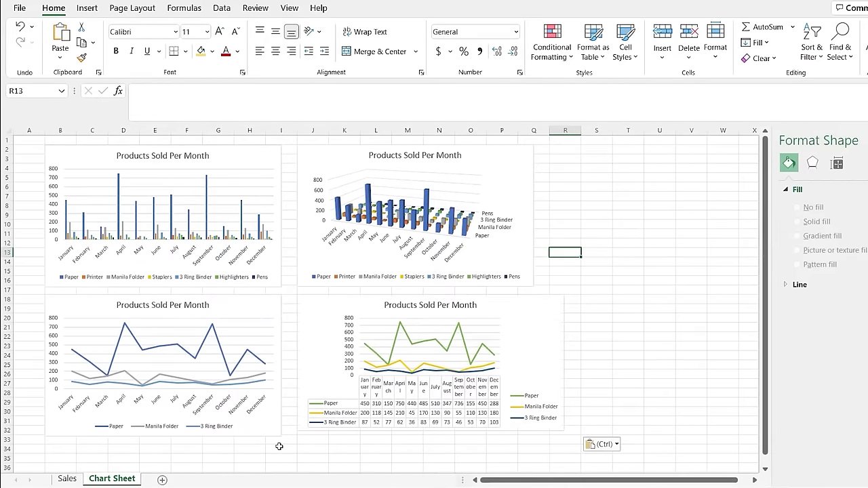
left_click(67, 479)
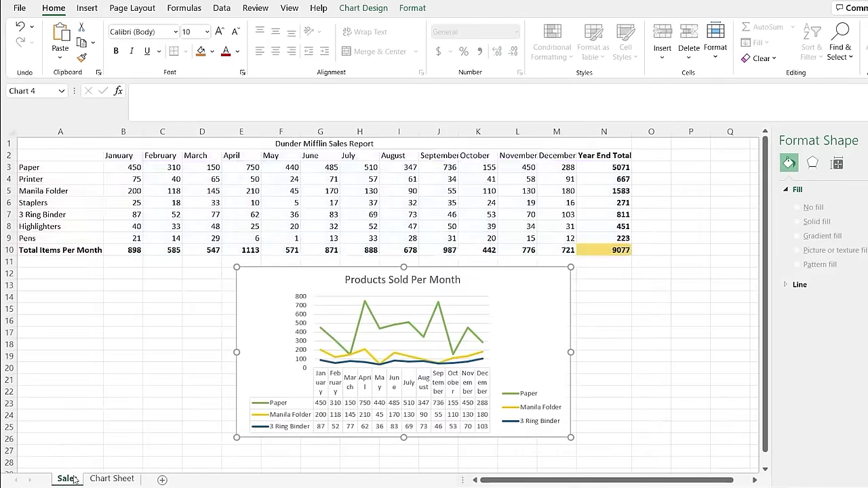
left_click(362, 7)
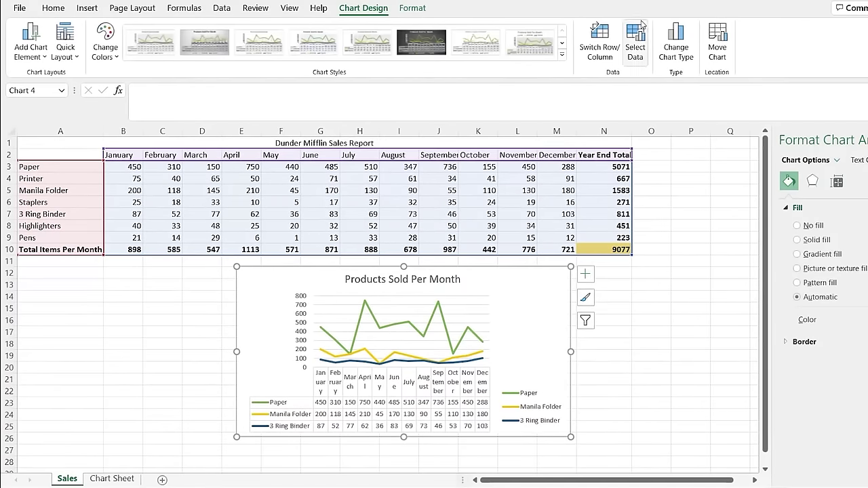
left_click(673, 39)
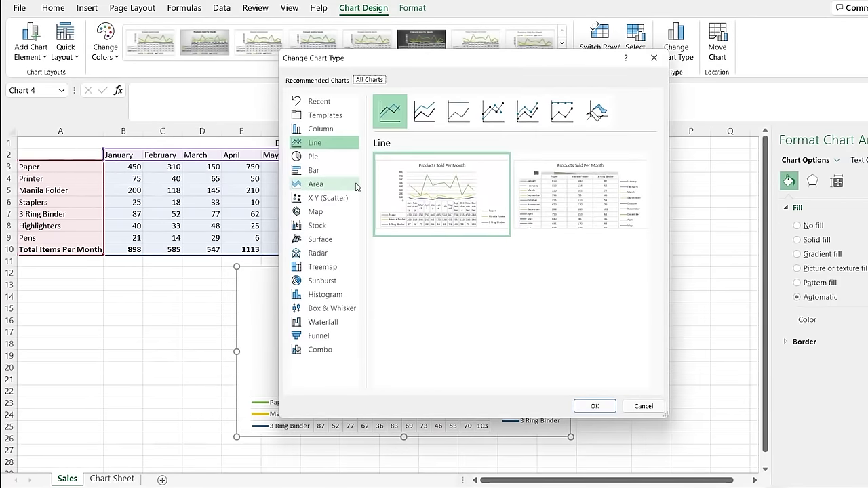
left_click(337, 158)
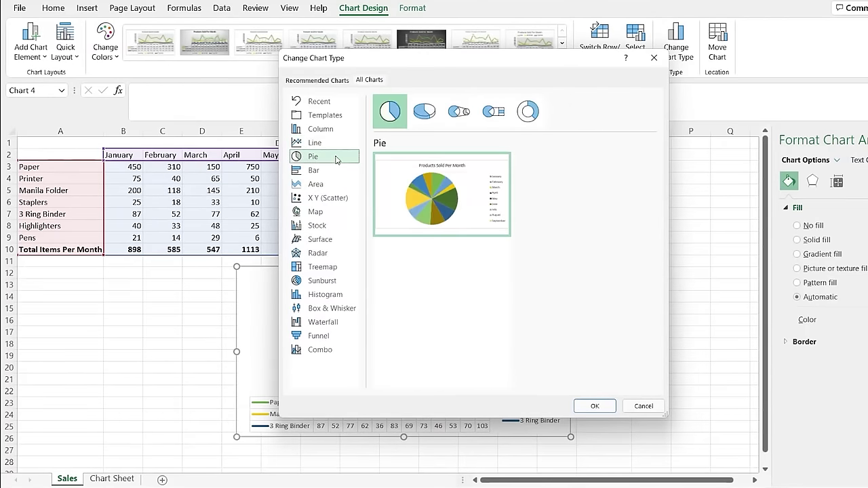
left_click(525, 116)
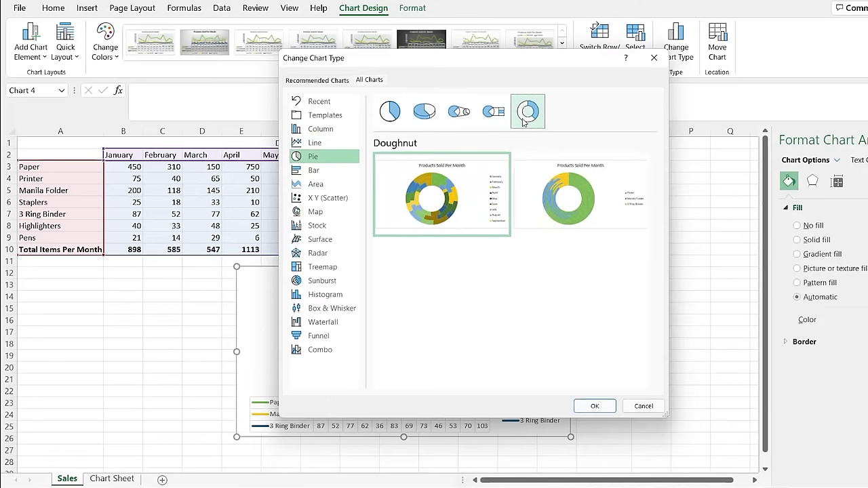
mouse_move(544, 181)
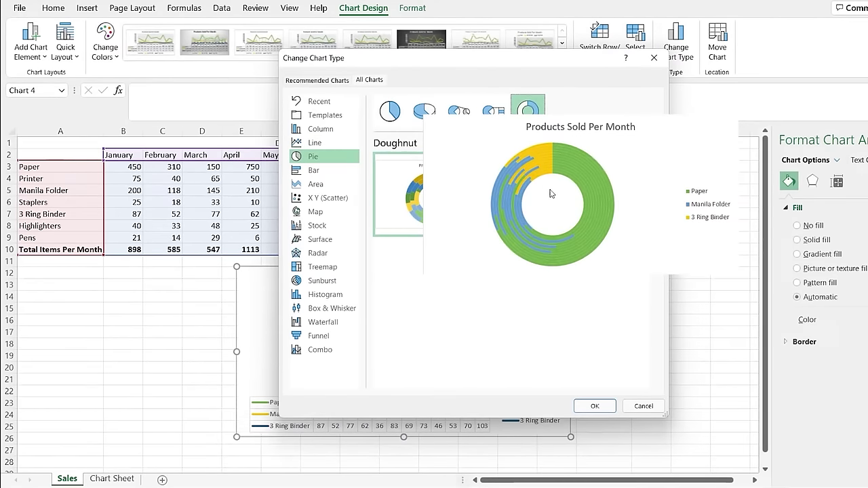
left_click(390, 111)
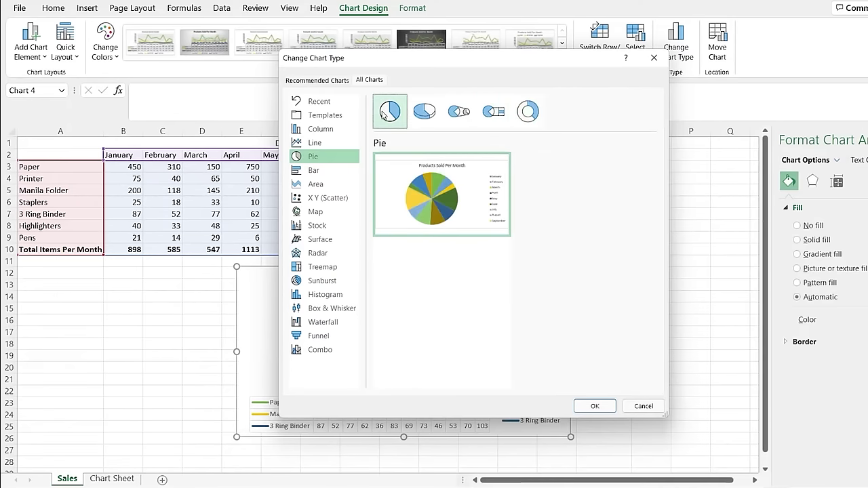
Preview the bar, box and whisker, waterfall and column types without applying any, and return to the Chart Sheet
left_click(326, 171)
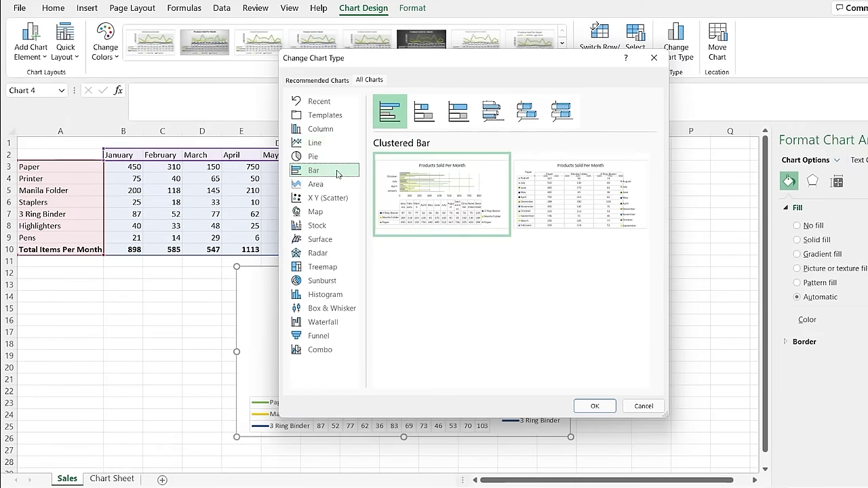
mouse_move(419, 187)
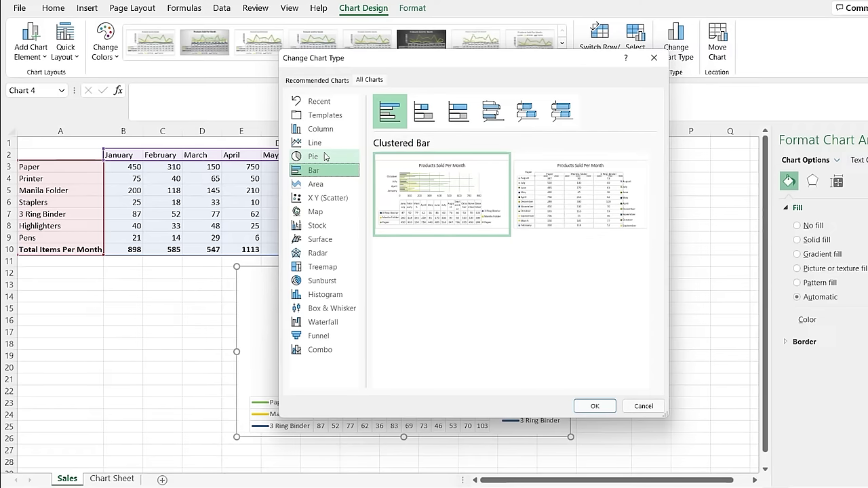
left_click(336, 309)
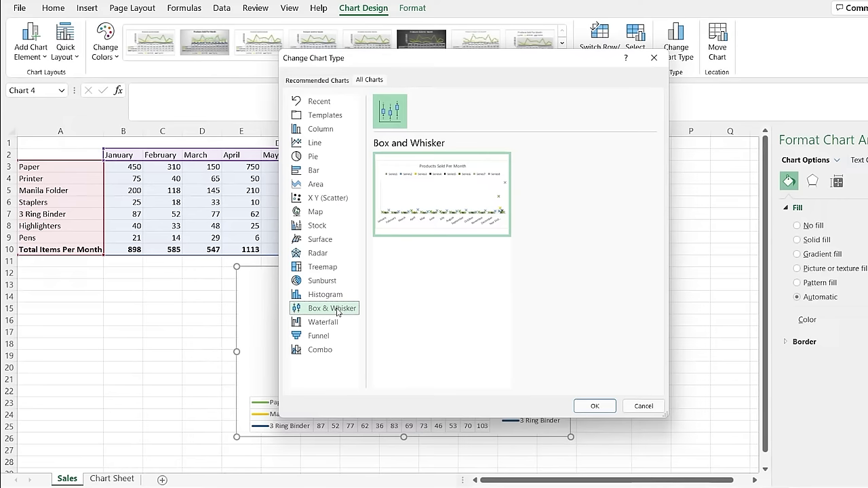
left_click(338, 325)
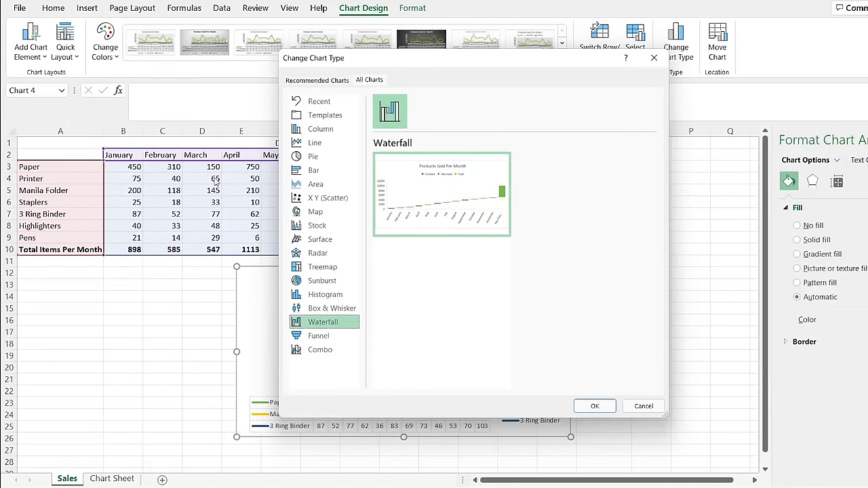
left_click(346, 135)
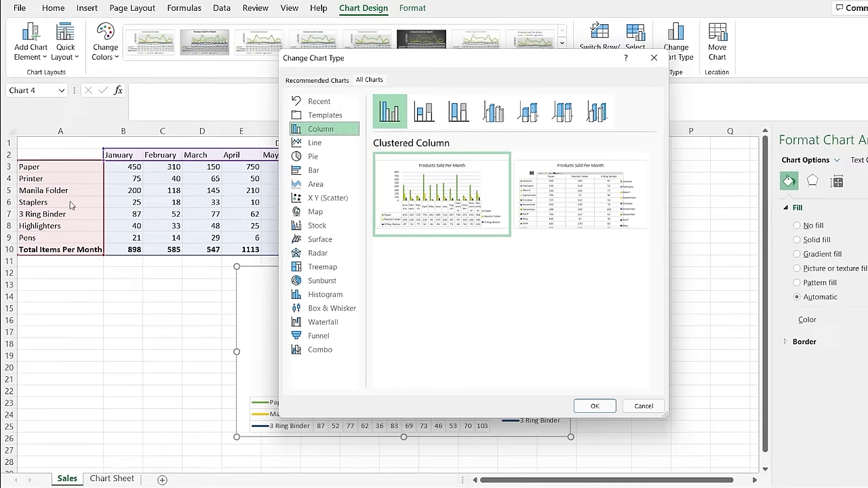
left_click(643, 405)
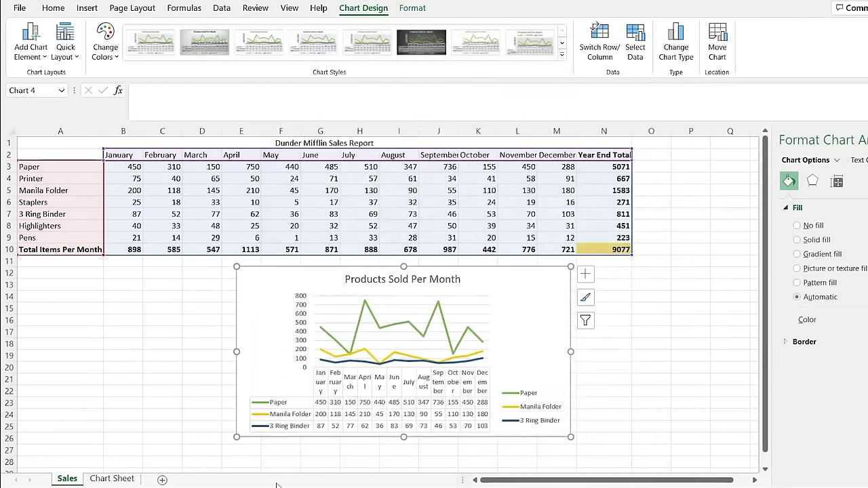
left_click(111, 479)
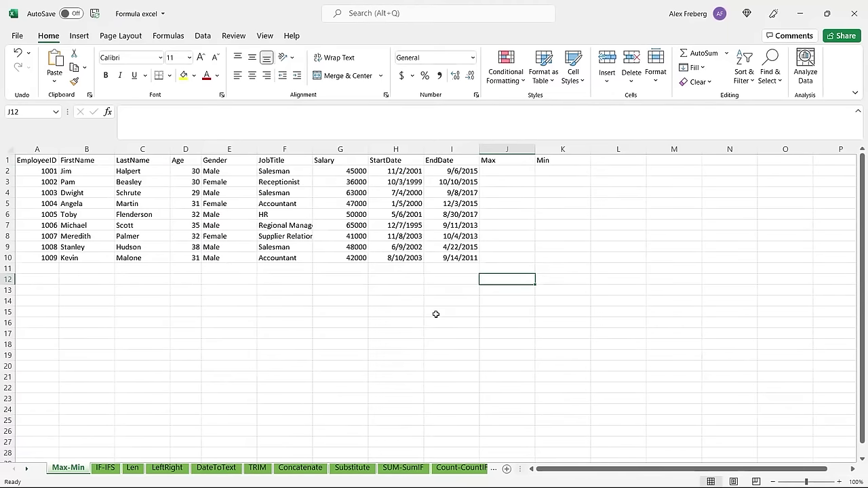
Look through the IF-IFS, Len and LeftRight sheets and the remaining sheet names in the Formula excel workbook
left_click(108, 468)
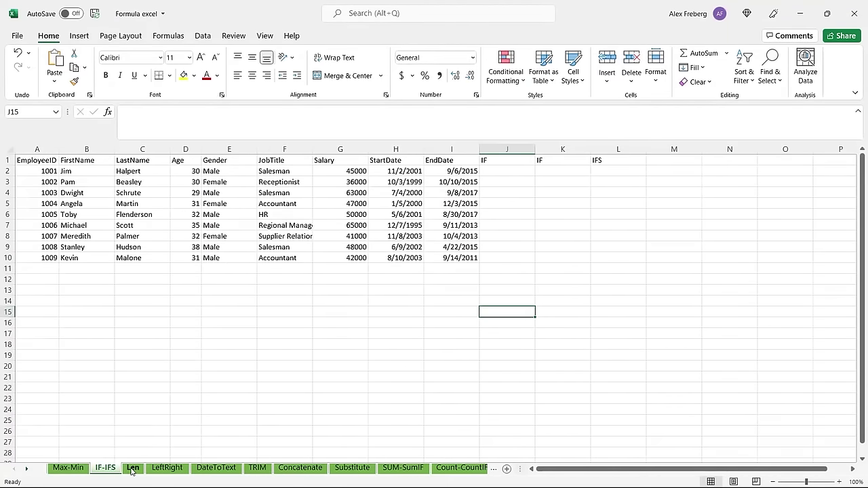
left_click(132, 469)
left_click(268, 389)
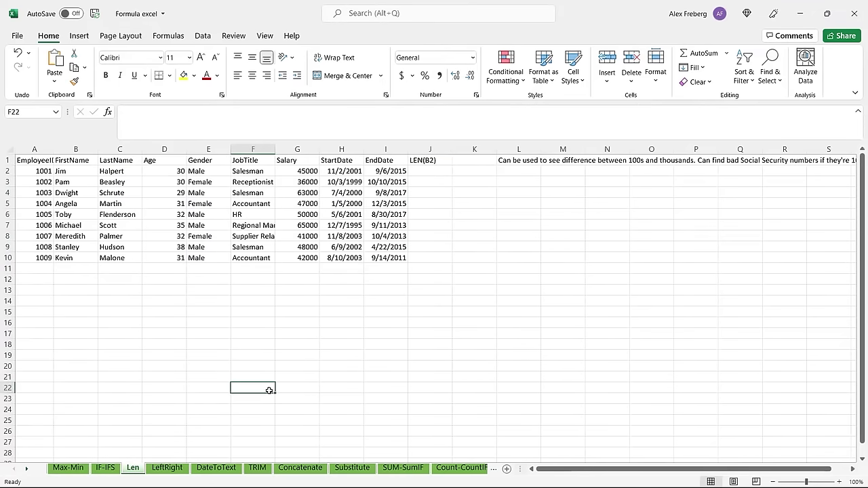
left_click(167, 468)
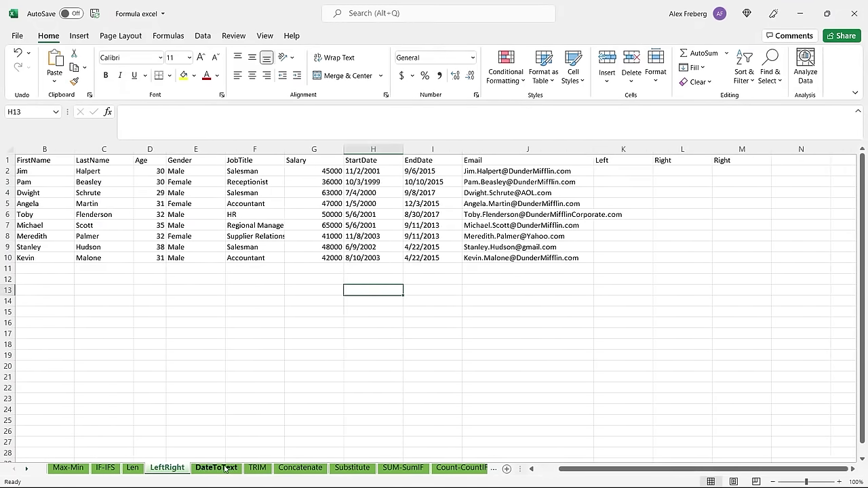
left_click(26, 468)
left_click(26, 467)
left_click(26, 468)
left_click(14, 469)
left_click(14, 469)
left_click(14, 469)
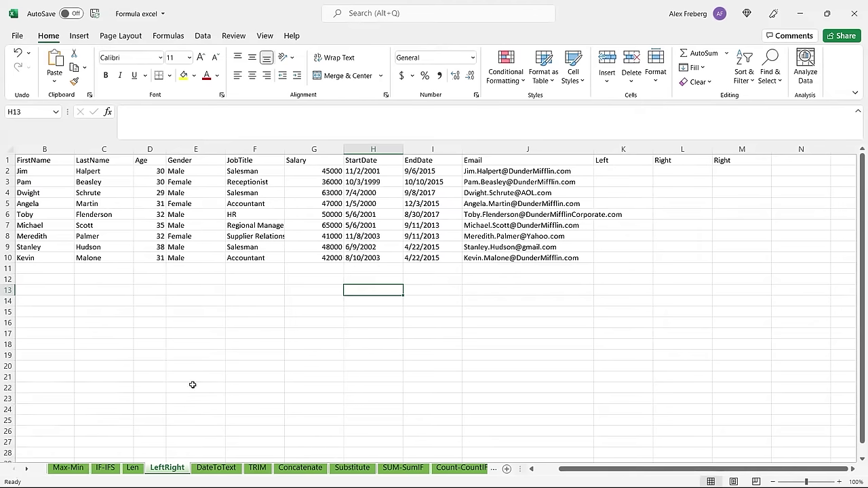
left_click(424, 280)
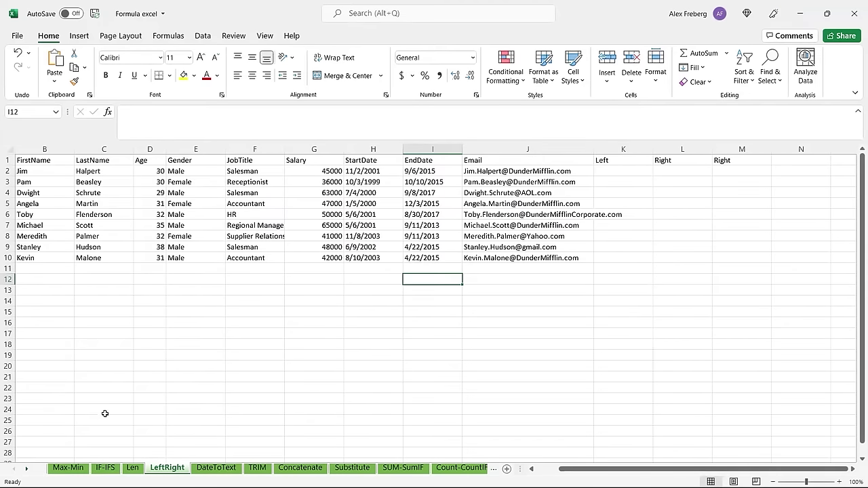
On the Max-Min sheet, enter =MAX(H2:H10) in J2 to find the latest start date
left_click(68, 467)
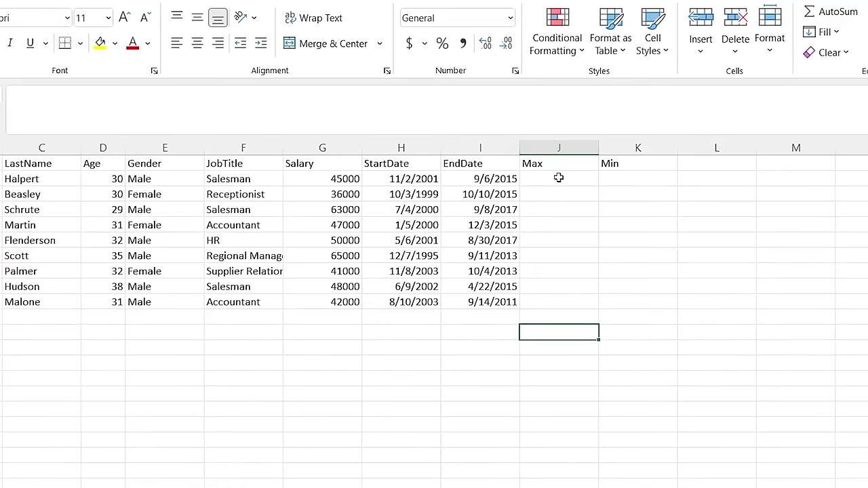
left_click(506, 171)
type("=")
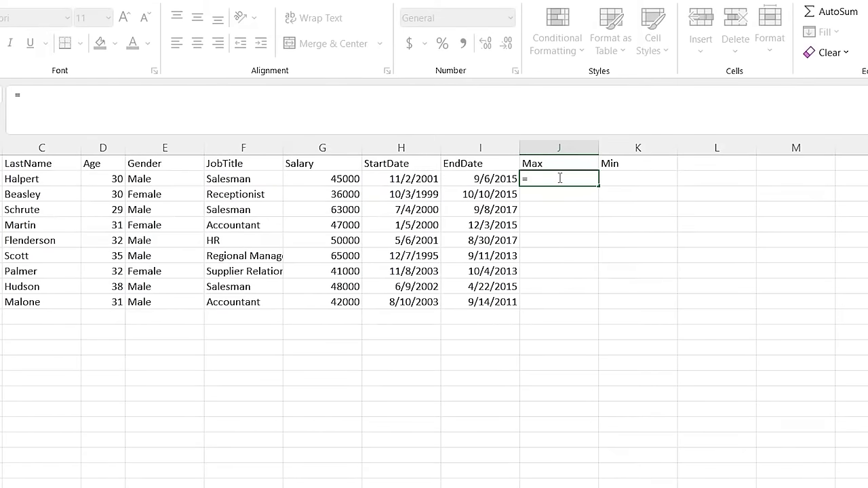
type("Ma")
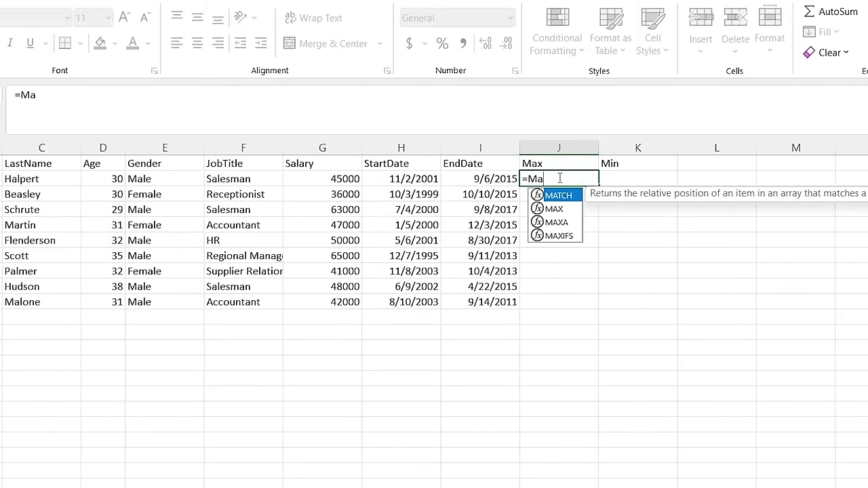
type("x")
key("Tab")
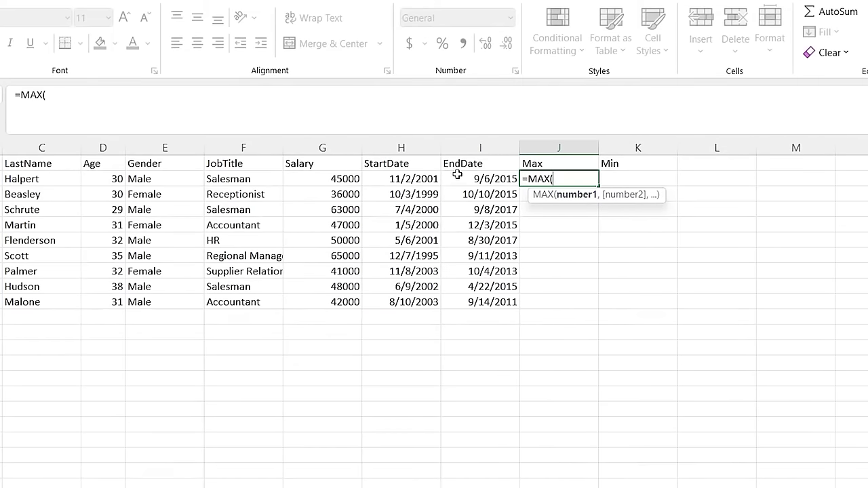
left_click_drag(416, 179, 395, 303)
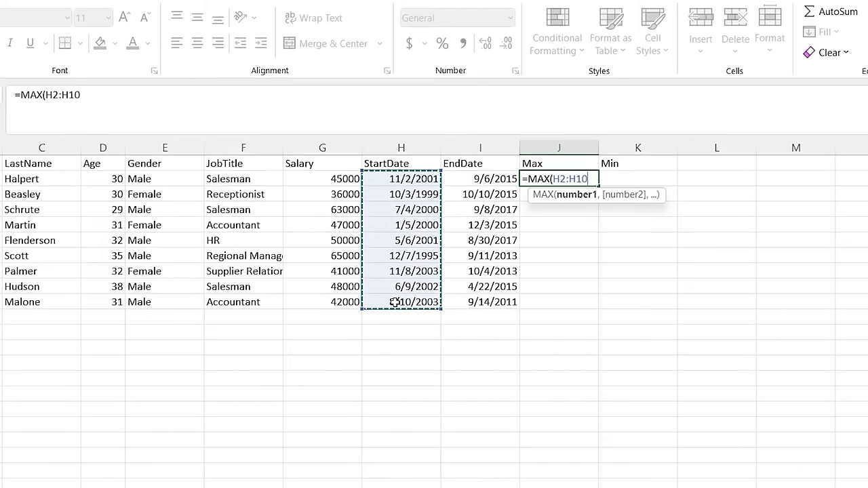
type(")")
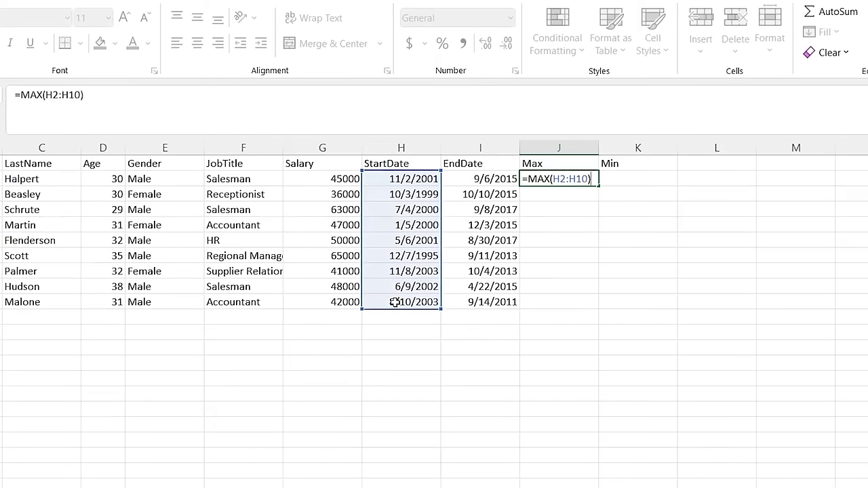
key("Return")
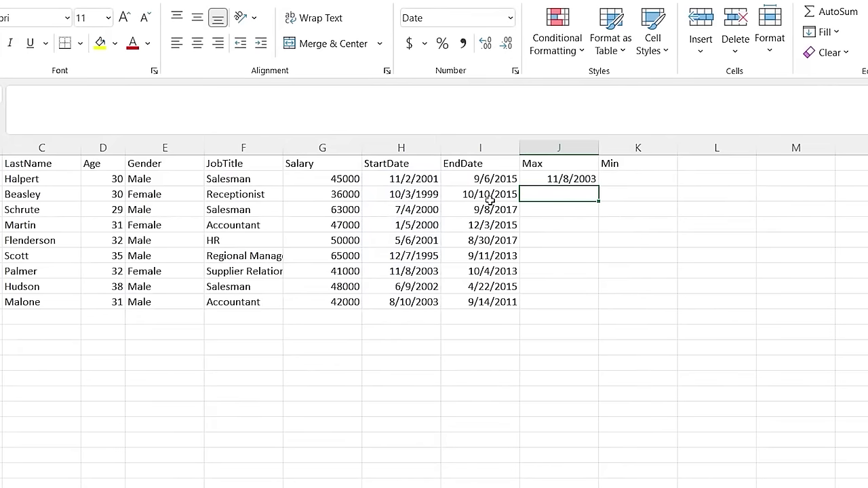
Check the MAX formula in J2 against the StartDate values in H2:H10
left_click(553, 179)
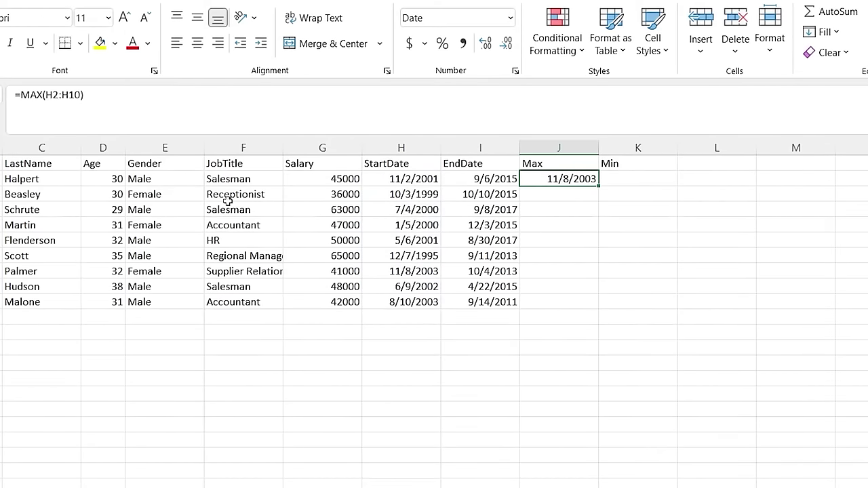
left_click(417, 165)
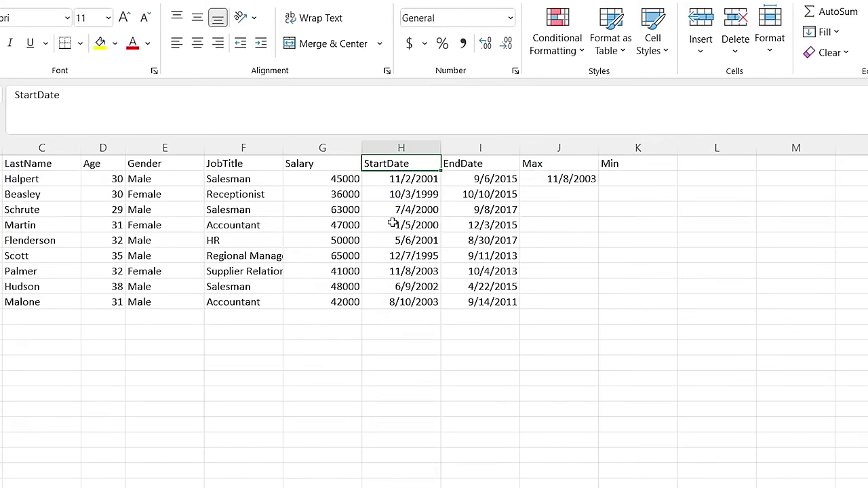
left_click(424, 179)
left_click_drag(424, 181, 424, 302)
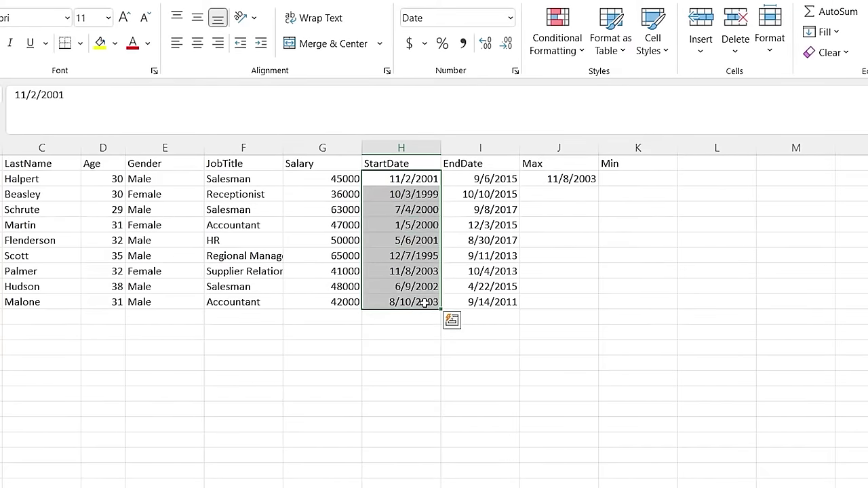
left_click(425, 302)
left_click(419, 271)
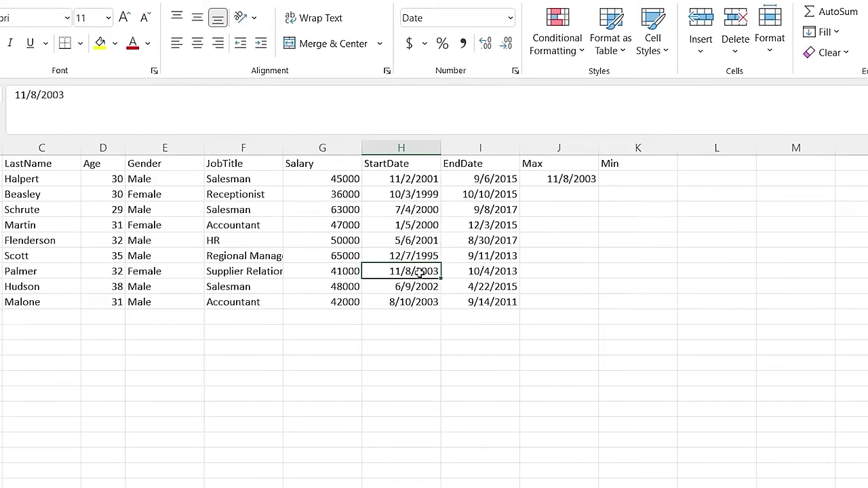
left_click(570, 178)
Enter =MIN(H2:H10) in K2 to find the earliest start date
left_click(640, 182)
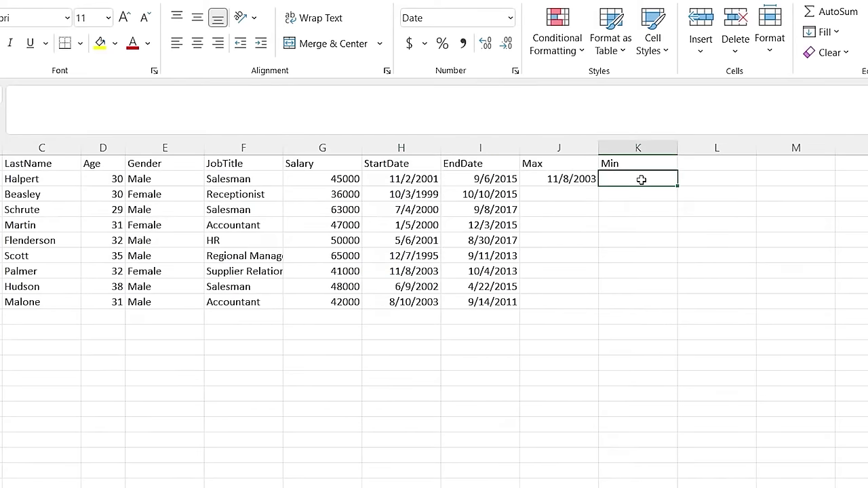
type("=")
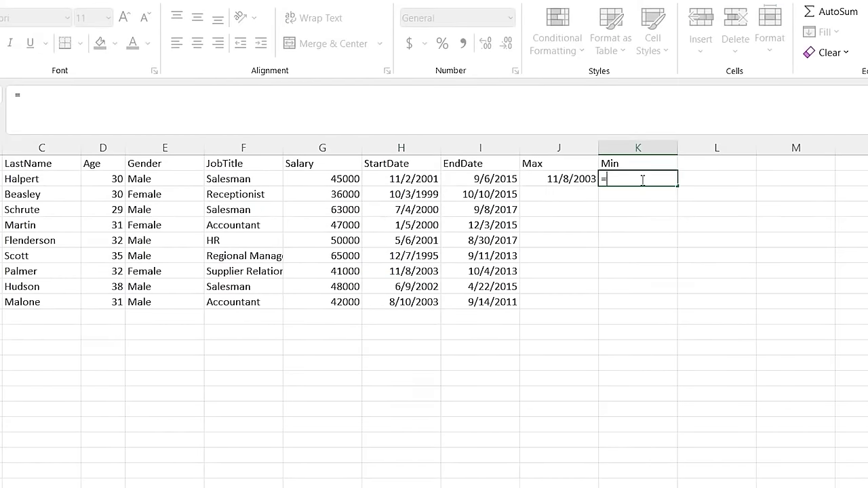
type("MIN(")
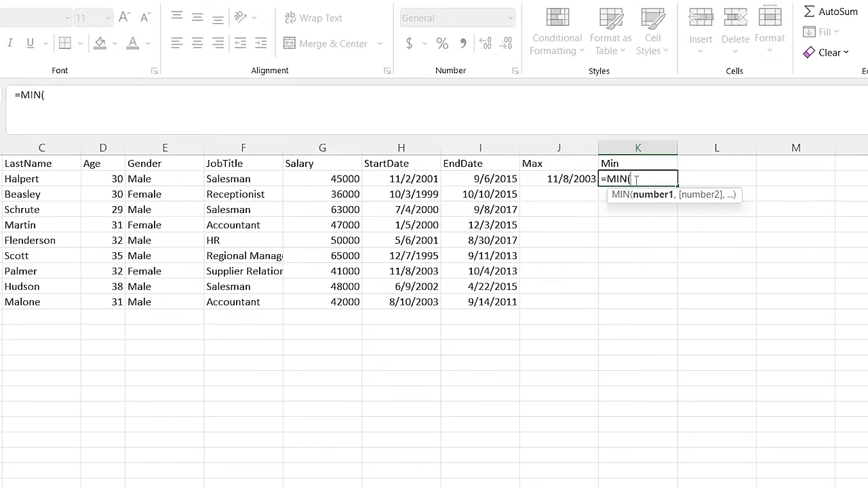
left_click(413, 178)
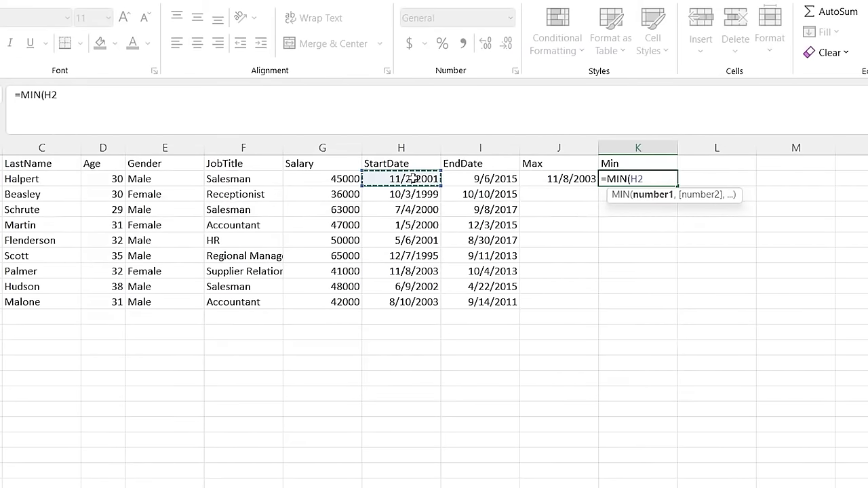
left_click(400, 301, "shift")
type(")")
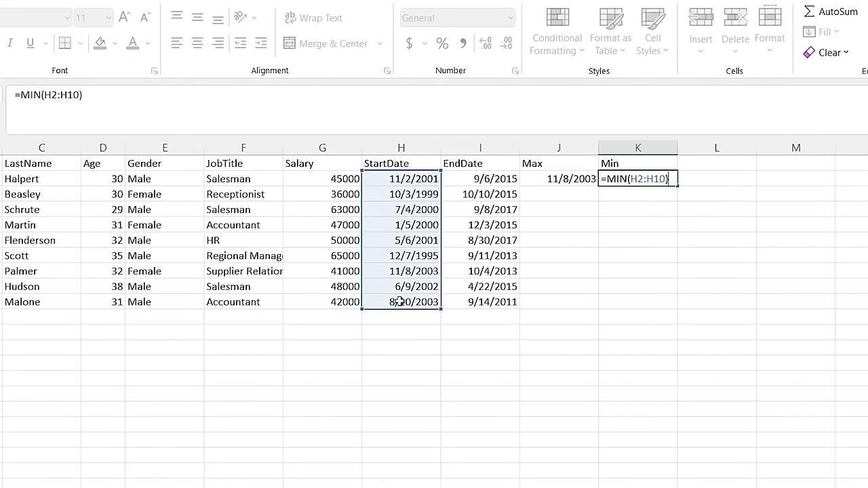
key("Return")
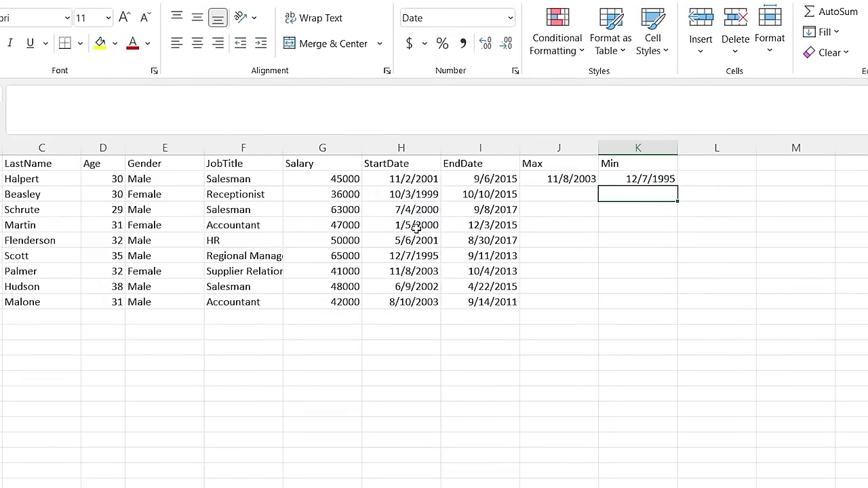
Check the MIN formula in K2 against the StartDate column and the matching employee's row
left_click(418, 258)
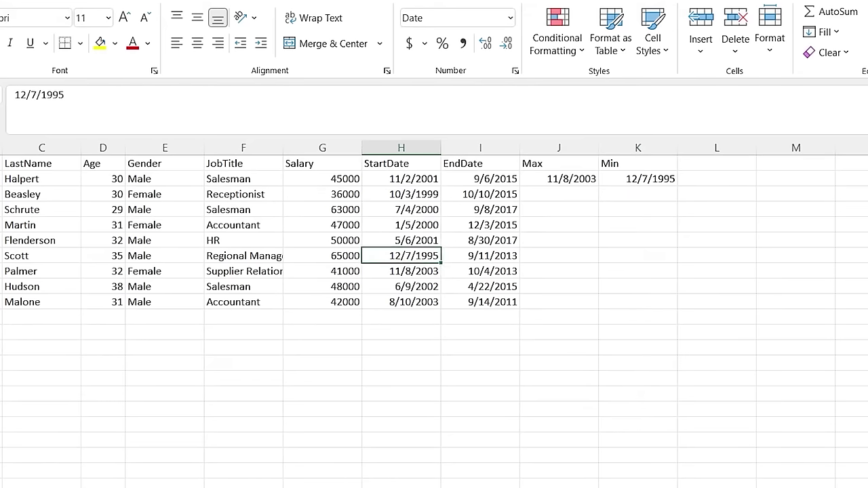
left_click(27, 253)
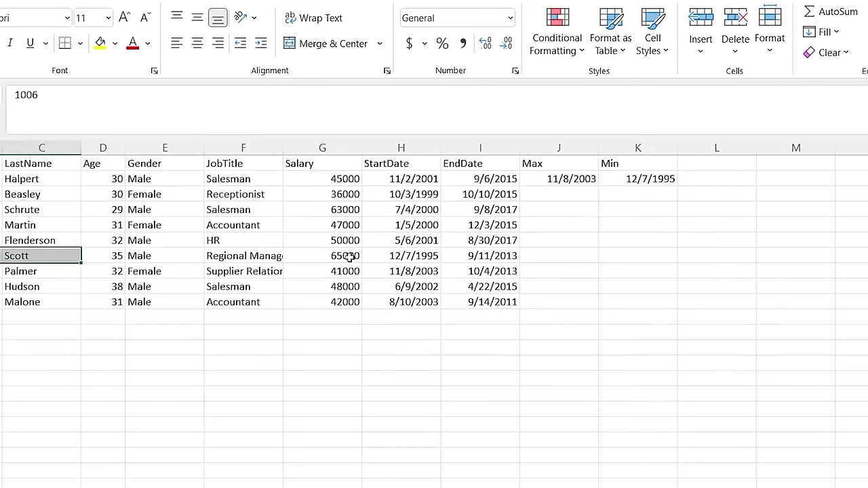
left_click(406, 255)
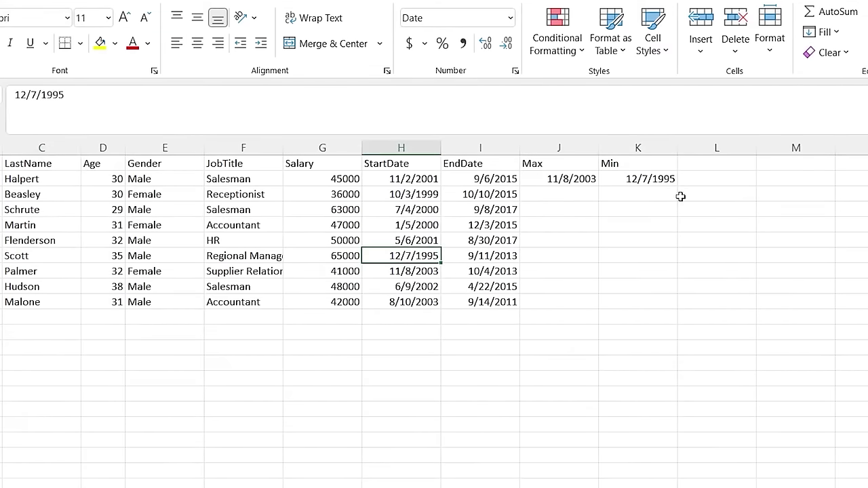
Enter =MAX(G2:G10) in J3 to find the highest salary
left_click(565, 194)
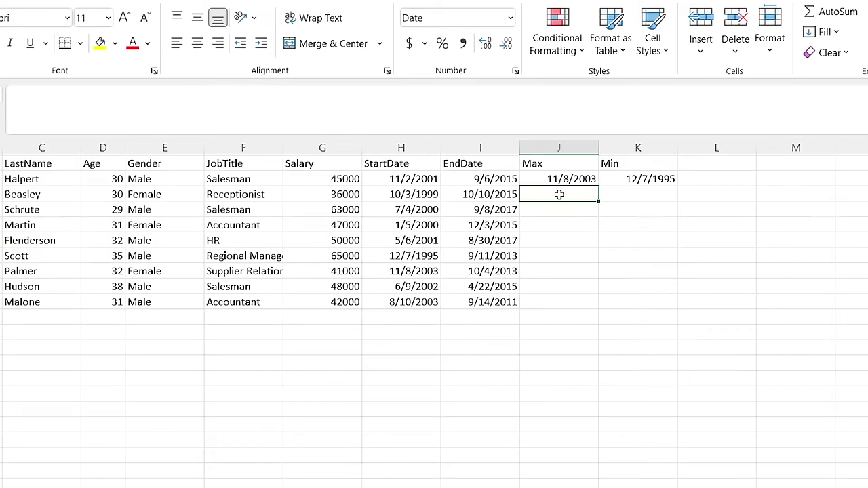
type("=")
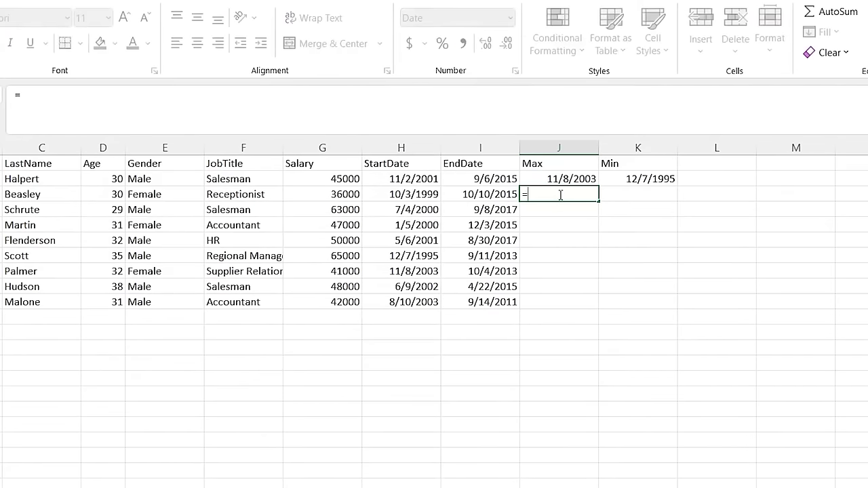
type("MAX(")
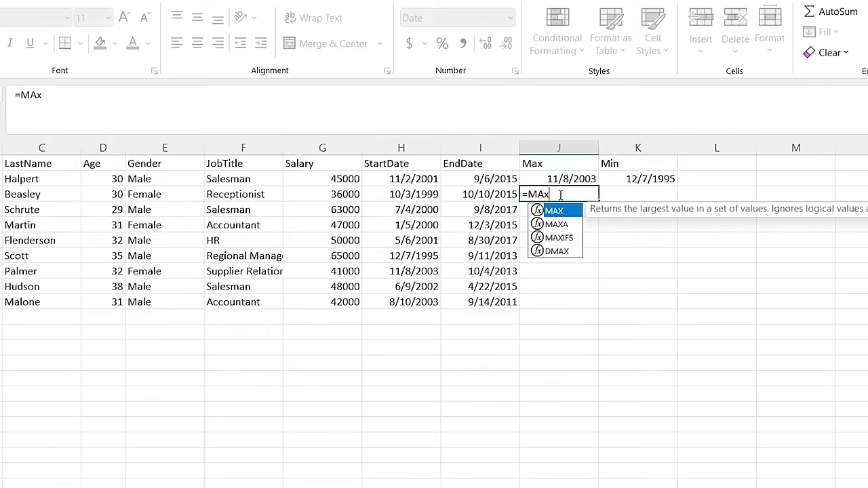
left_click_drag(360, 183, 332, 303)
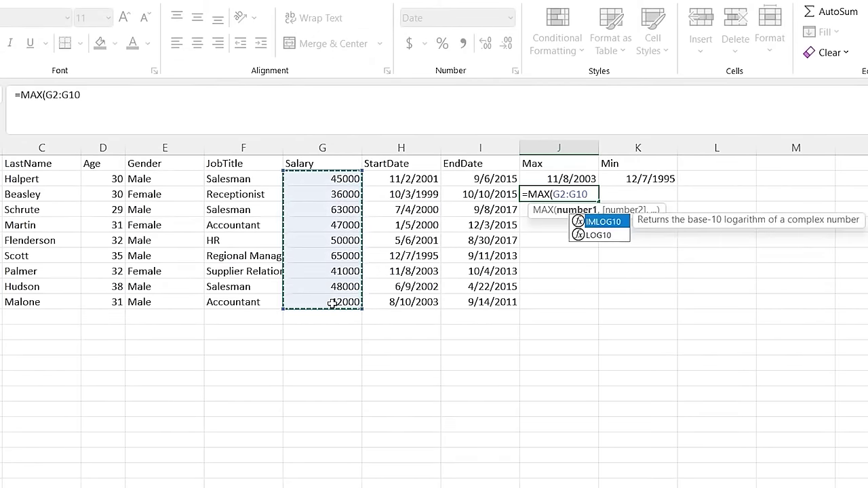
type(")")
key("Return")
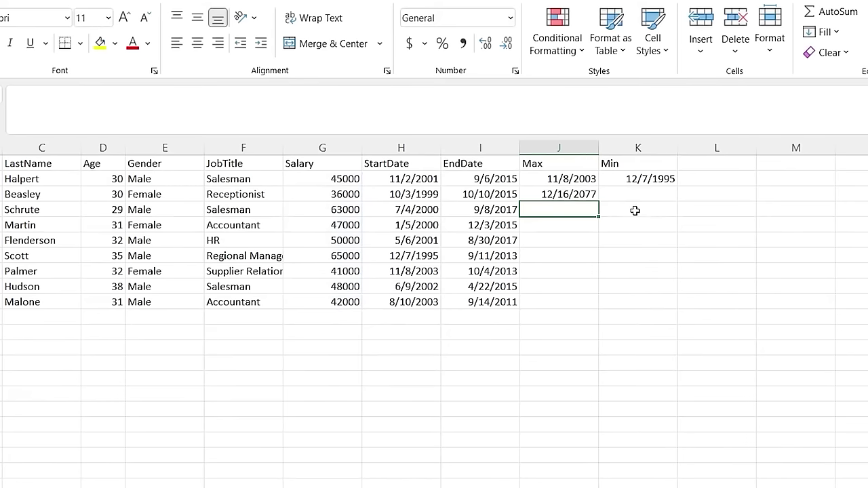
Change the number format of the maximum salary cell J3 to General
left_click(556, 196)
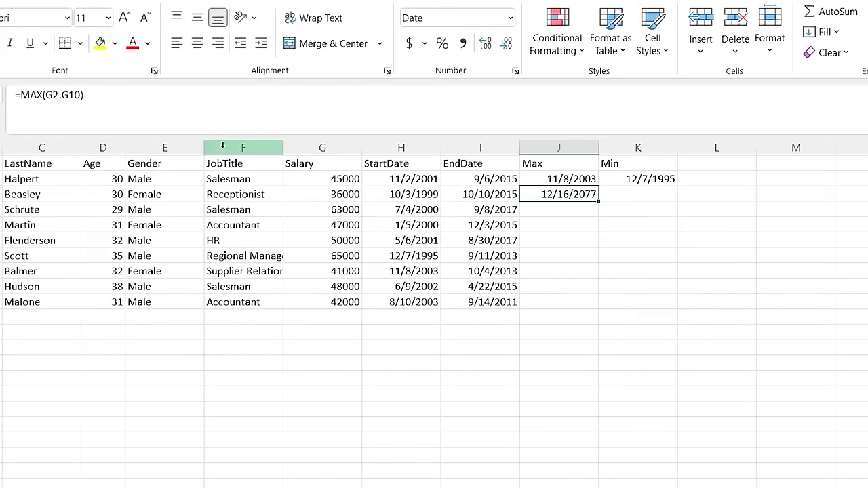
left_click(511, 21)
left_click(499, 46)
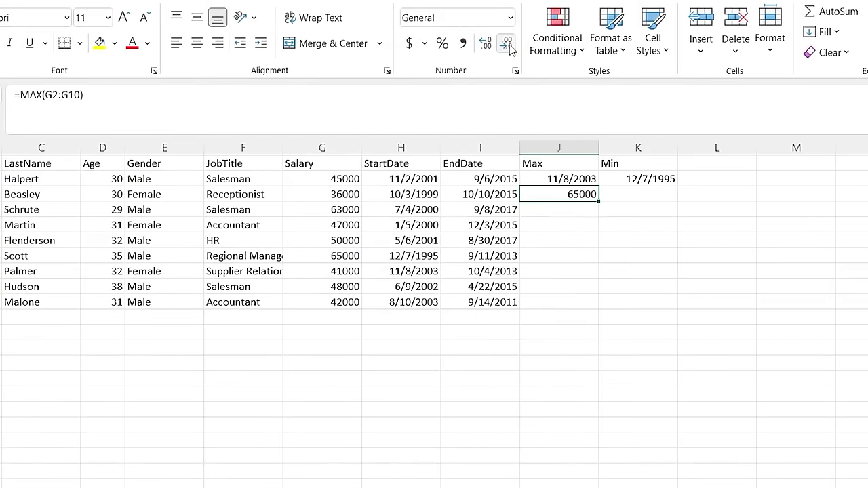
left_click(568, 218)
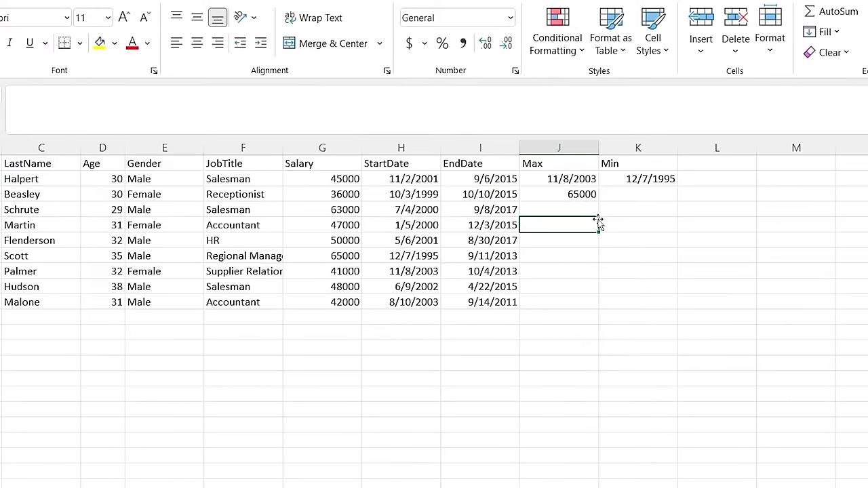
Format K3 as General and enter =MIN(G2:G10) in it to find the lowest salary
left_click(614, 194)
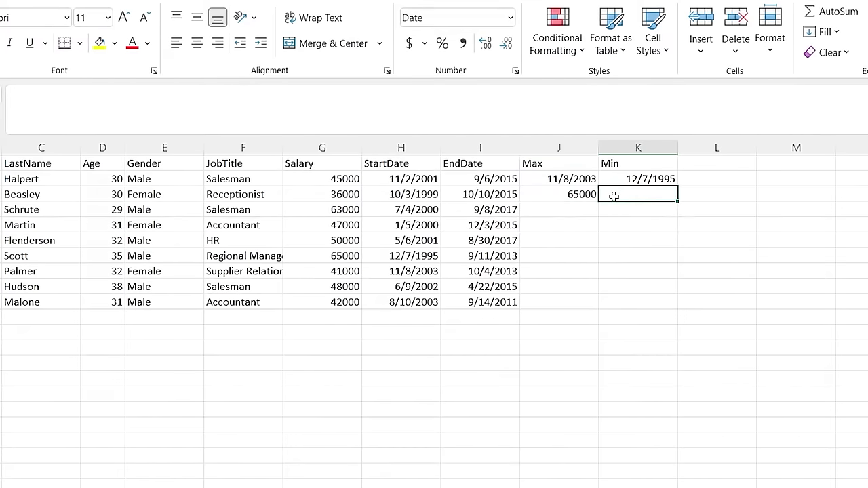
left_click(511, 18)
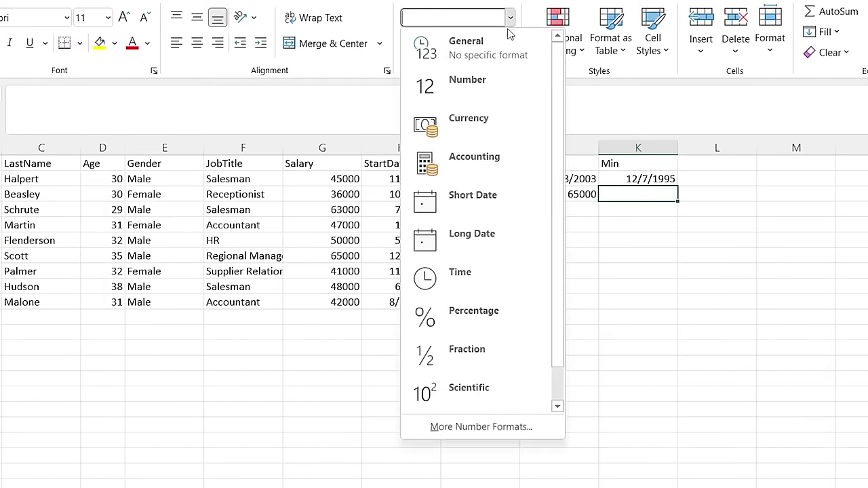
left_click(499, 47)
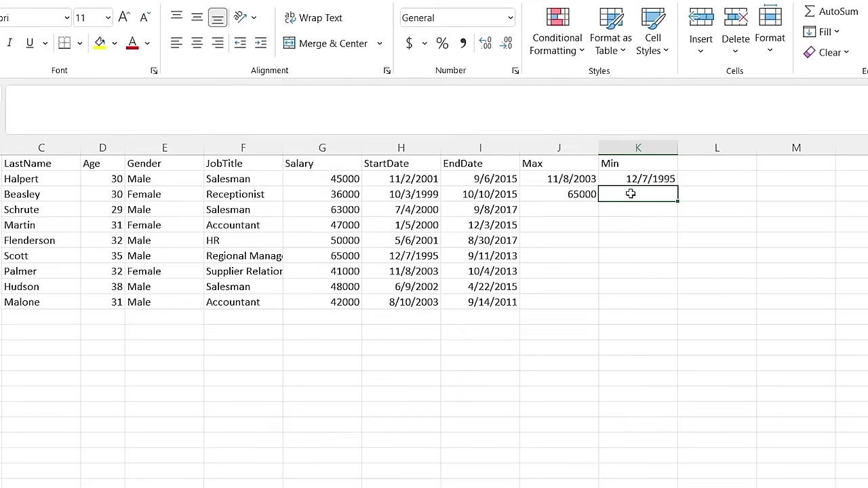
type("=MIN(")
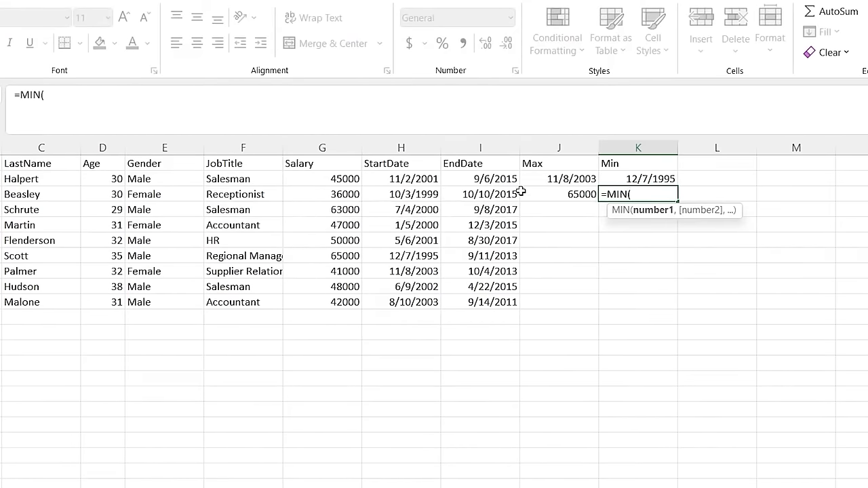
left_click_drag(345, 179, 335, 302)
key("Return")
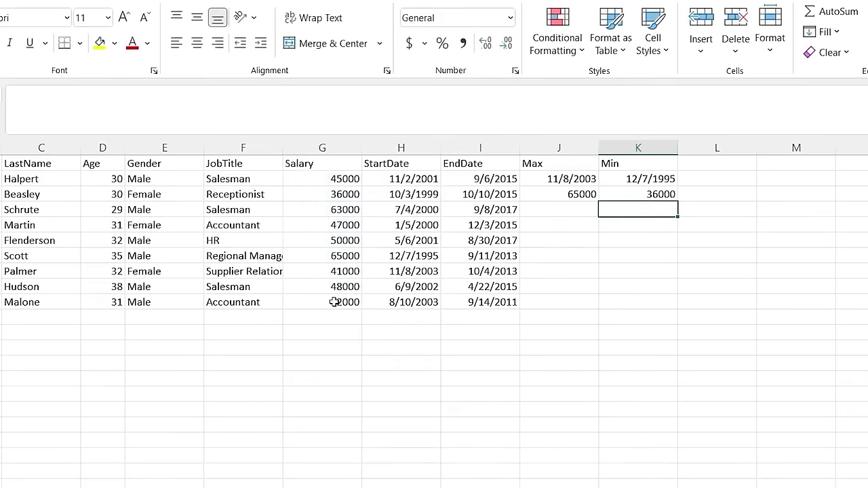
Compare the salary results in J3 and K3 with the rows of the lowest-paid and highest-paid employees
left_click(343, 200)
left_click_drag(2, 194, 345, 196)
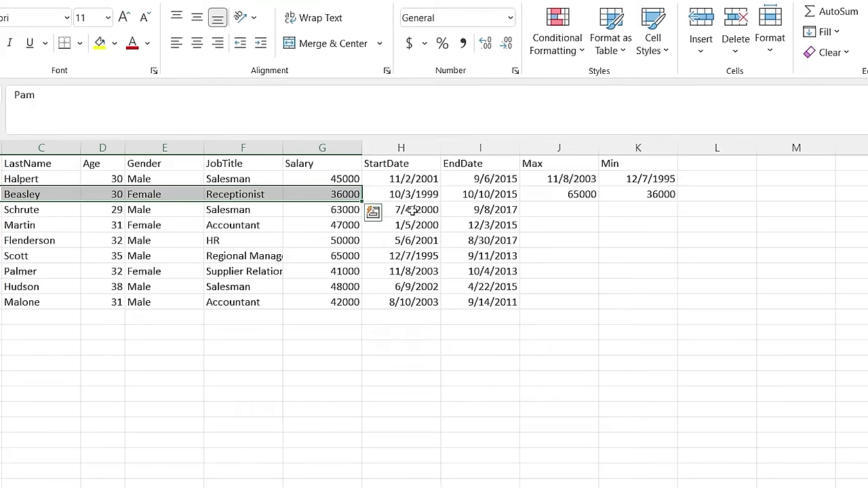
left_click_drag(339, 254, 2, 256)
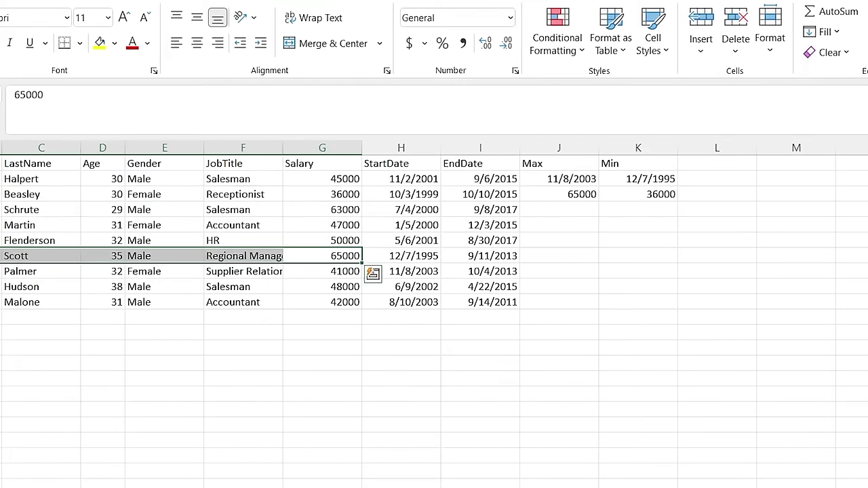
left_click(597, 241)
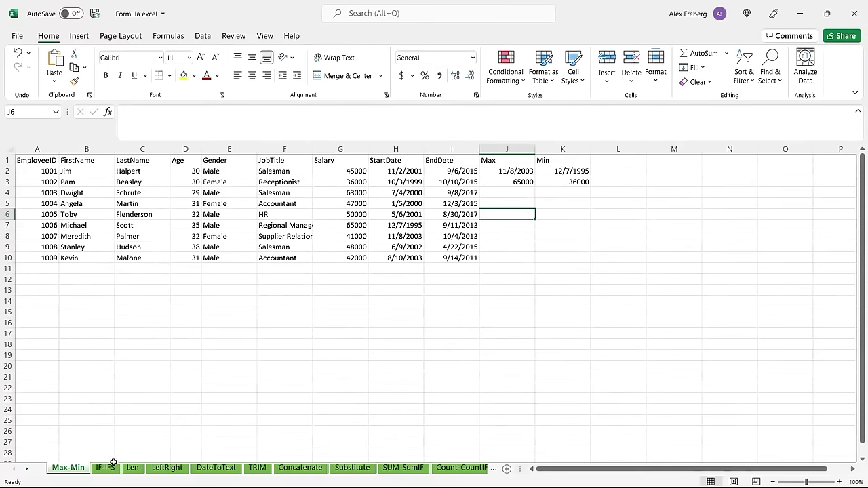
On the IF-IFS sheet, enter =IF(D2:D10 > 30, "Old", "Young") in J2 to label every employee by age
left_click(105, 468)
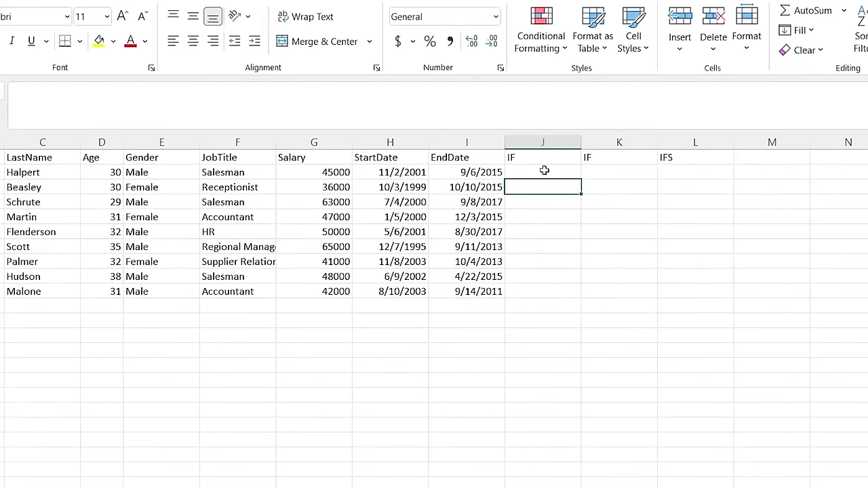
double_click(508, 171)
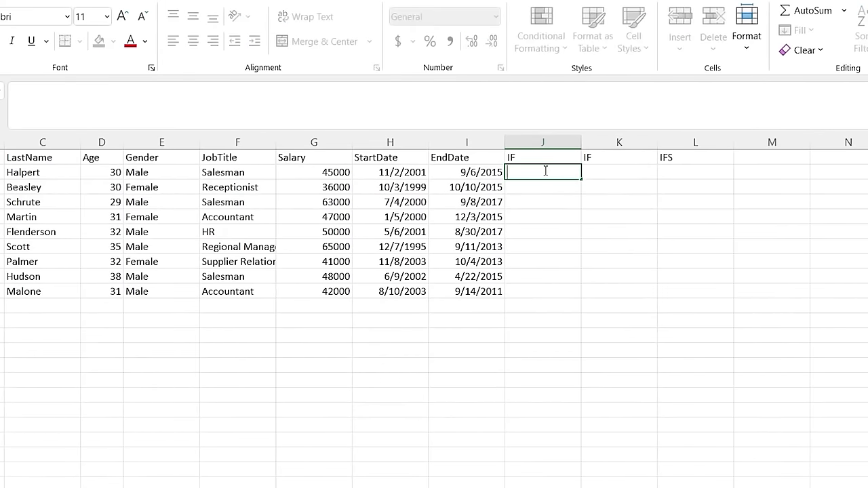
type("=IF(")
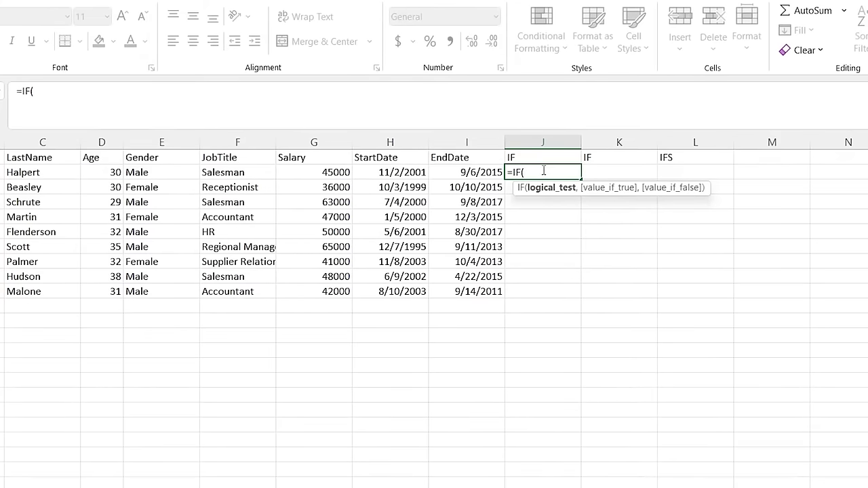
left_click(154, 173)
left_click(110, 172)
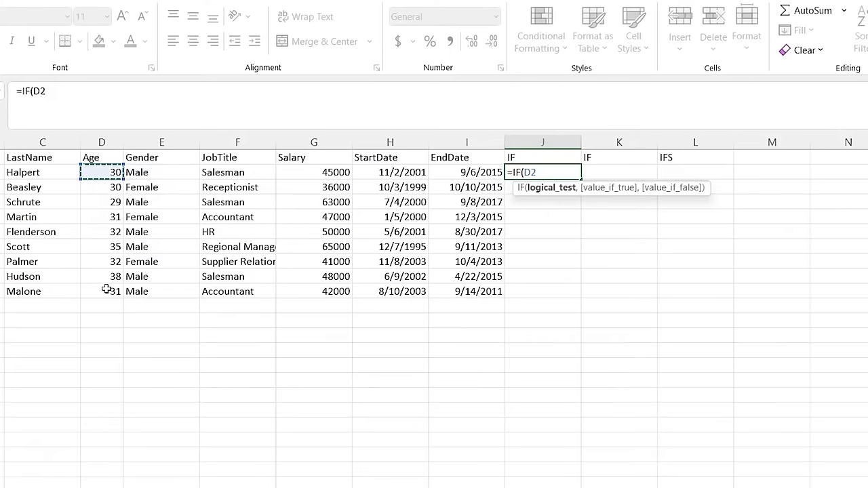
left_click(107, 290, "shift")
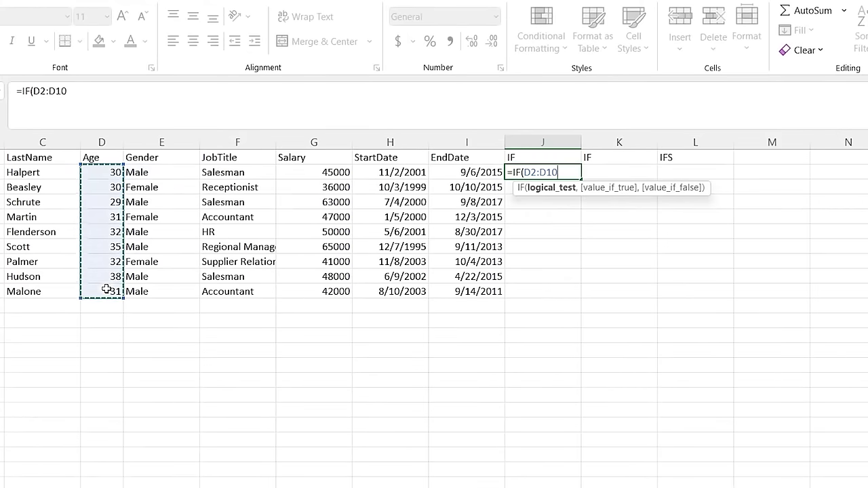
left_click(564, 171)
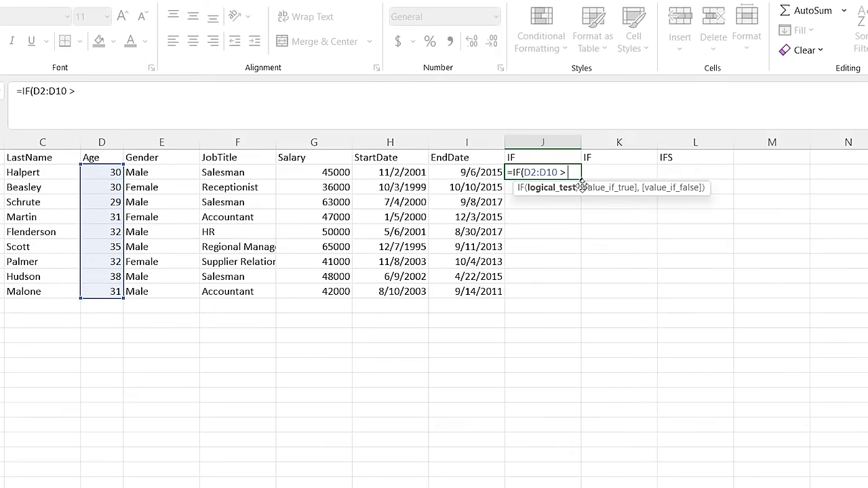
type("30,")
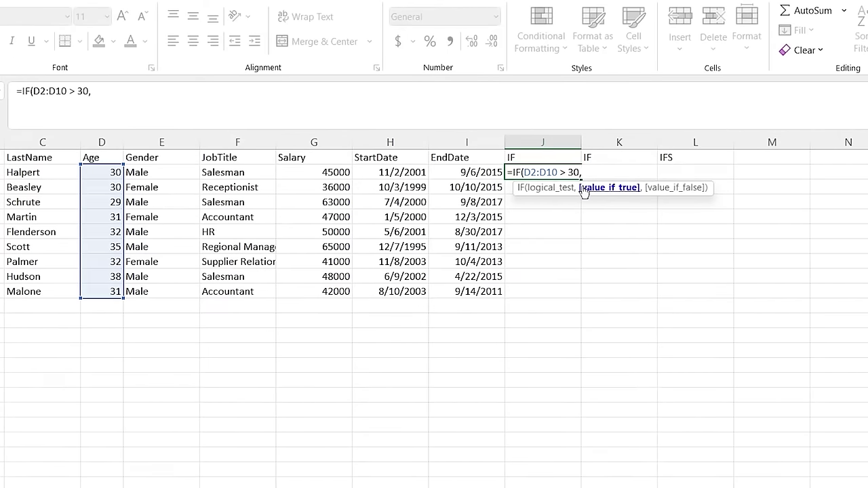
type(" \"Old\",")
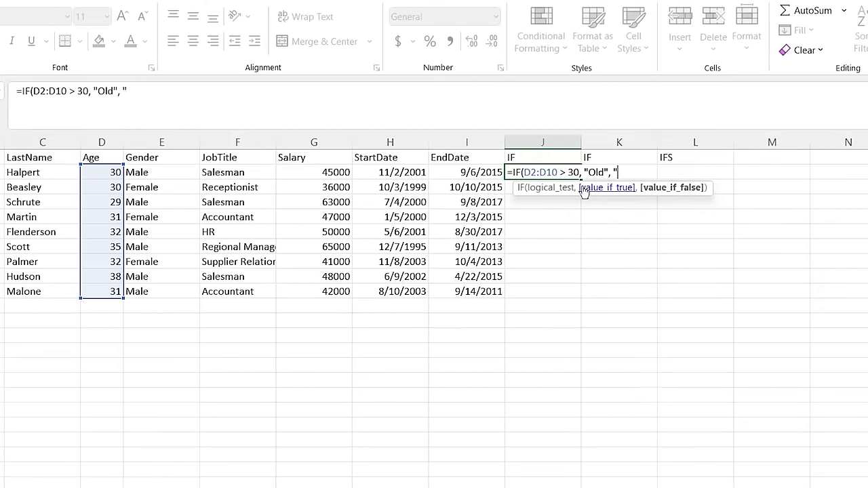
type("\"Young\")")
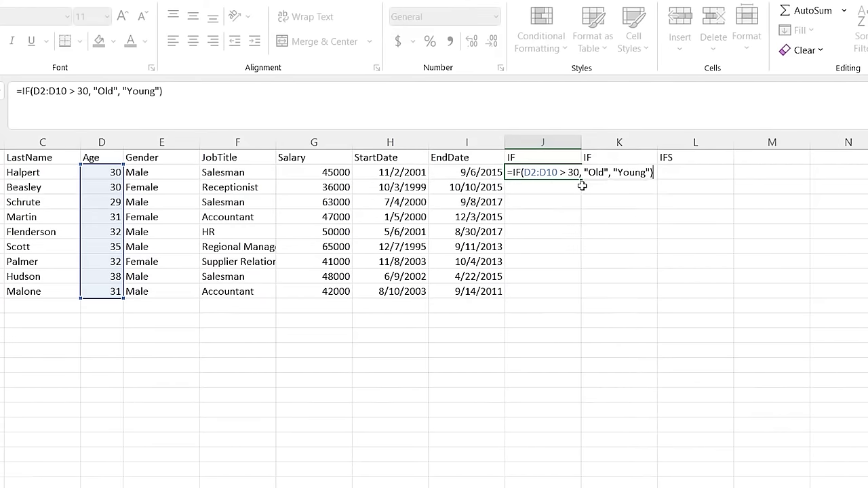
key("Return")
left_click(546, 335)
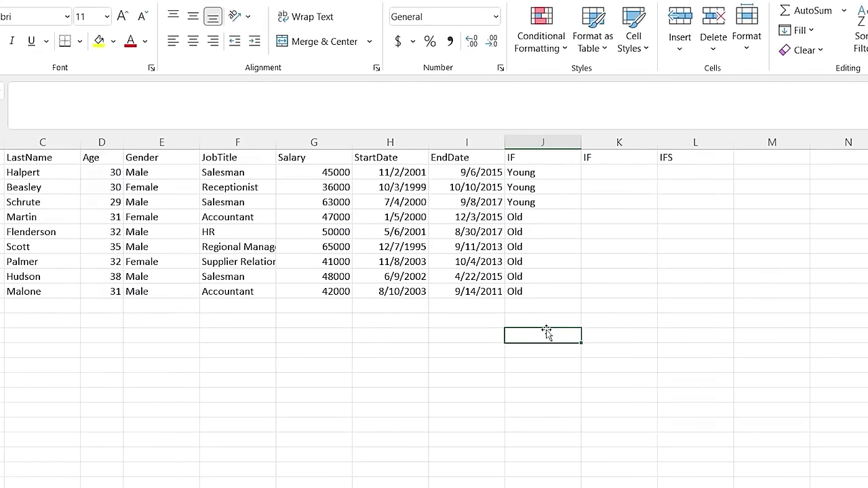
Compare the IF labels of the first three employees with their ages and review the formula in J2
left_click_drag(542, 172, 544, 199)
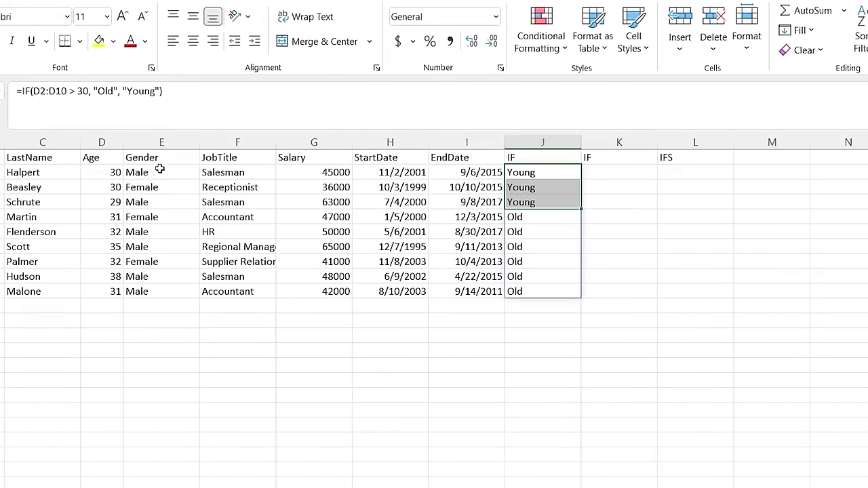
left_click_drag(96, 173, 98, 203)
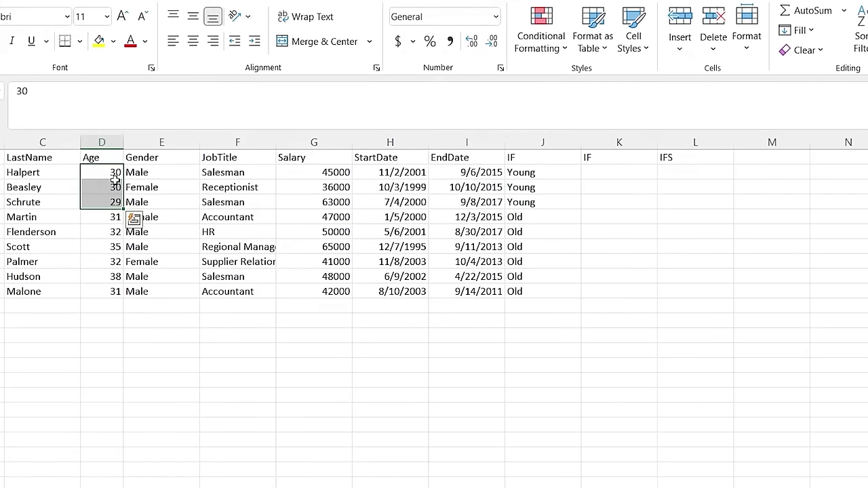
double_click(533, 173)
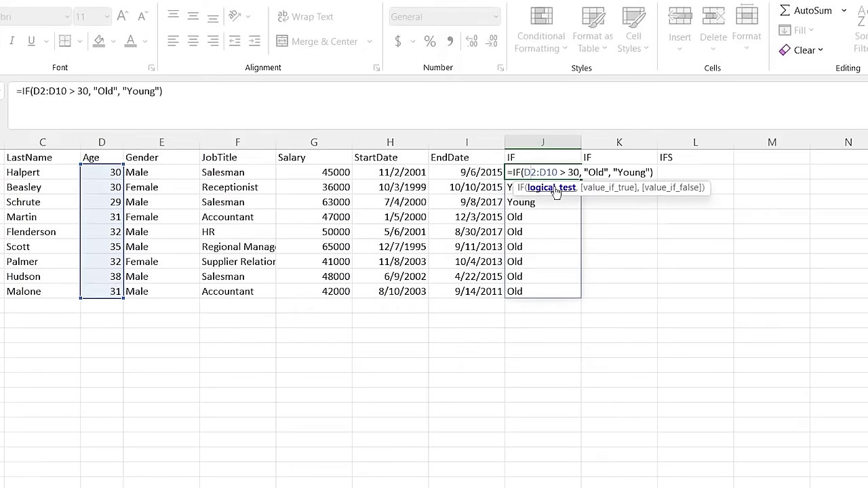
key("Escape")
Delete column K with the duplicate IF header
left_click(617, 172)
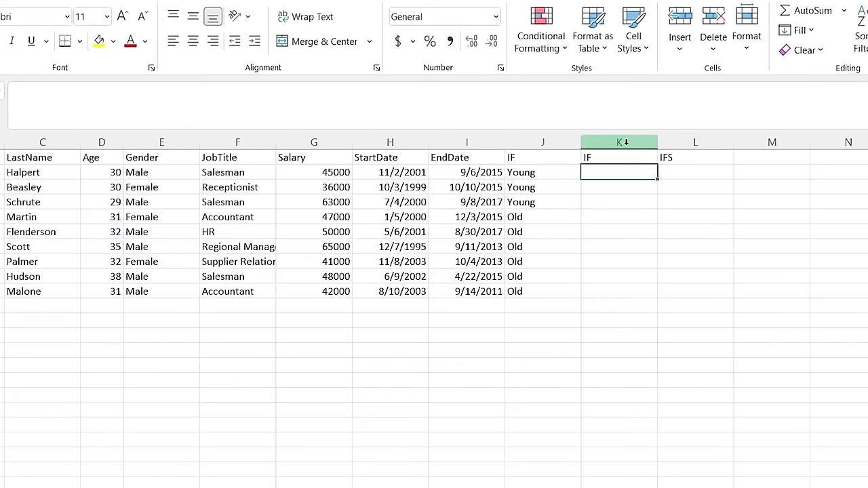
right_click(624, 143)
left_click(670, 299)
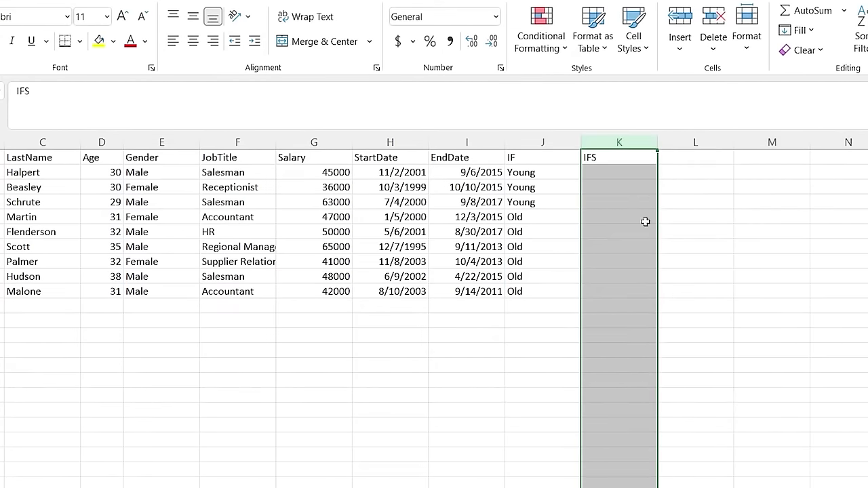
left_click(604, 168)
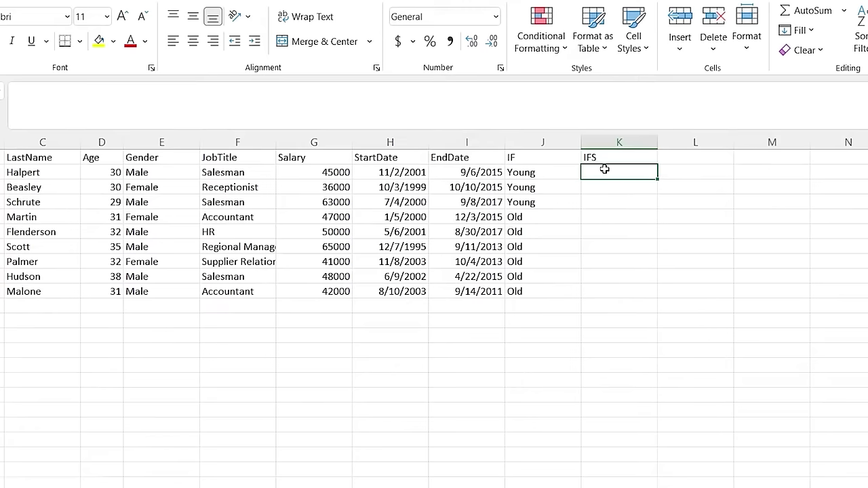
type("=IFS(")
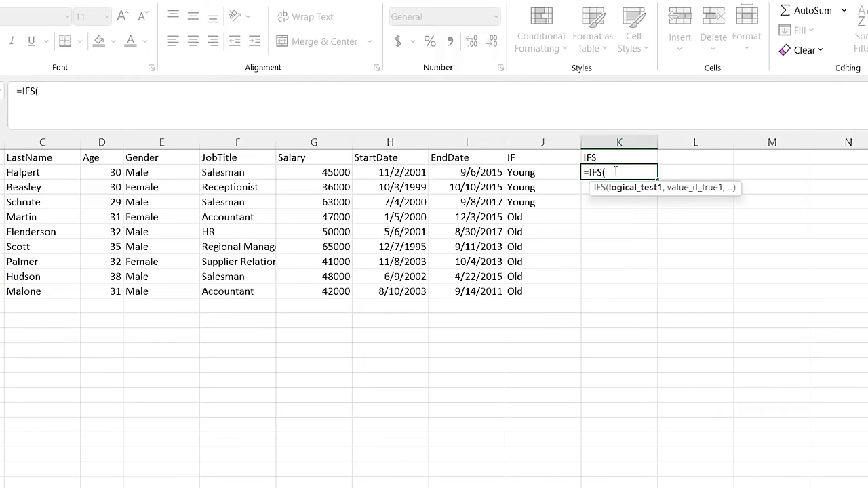
left_click(548, 168)
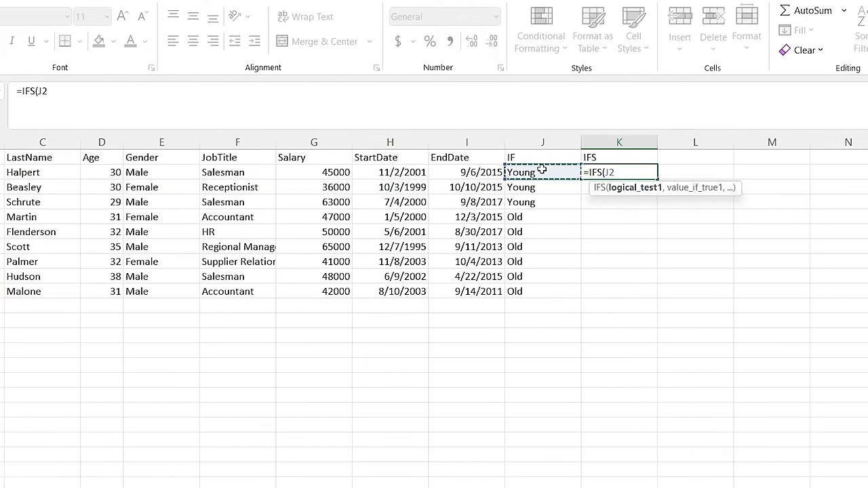
key("Escape")
double_click(542, 171)
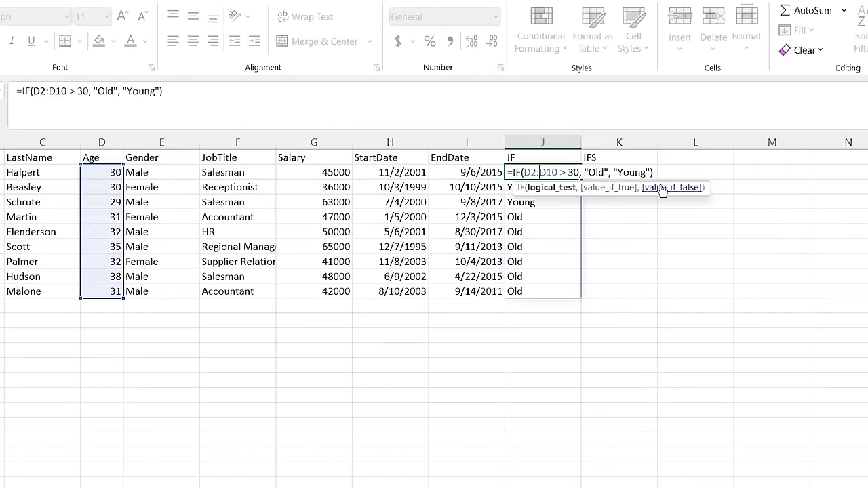
key("Escape")
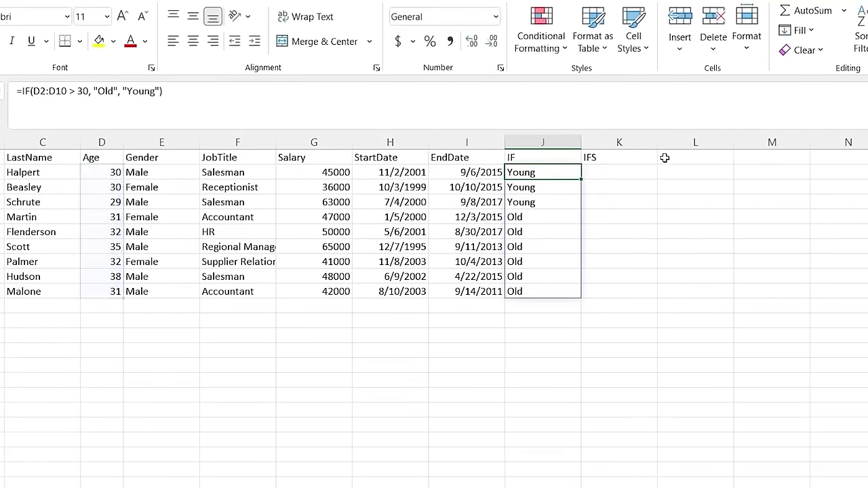
Begin an IFS formula in K2 that tests F2:F10 = "Salesman" and returns "Sales"
double_click(619, 173)
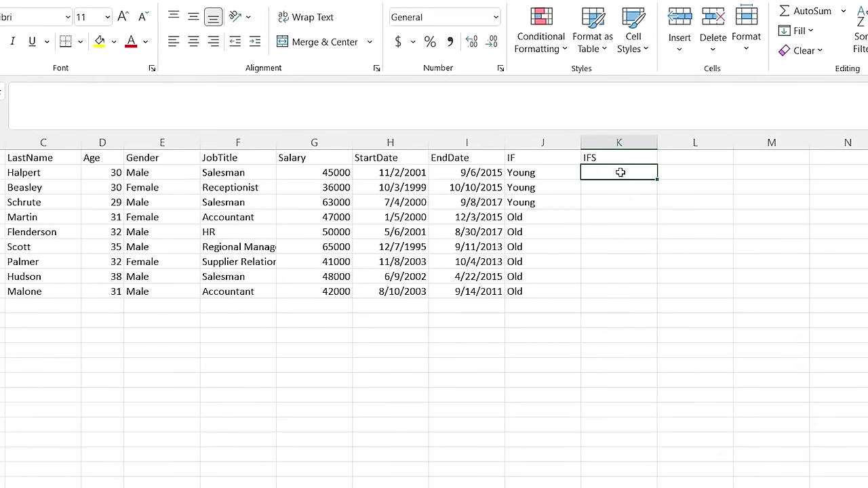
type("=IFS(")
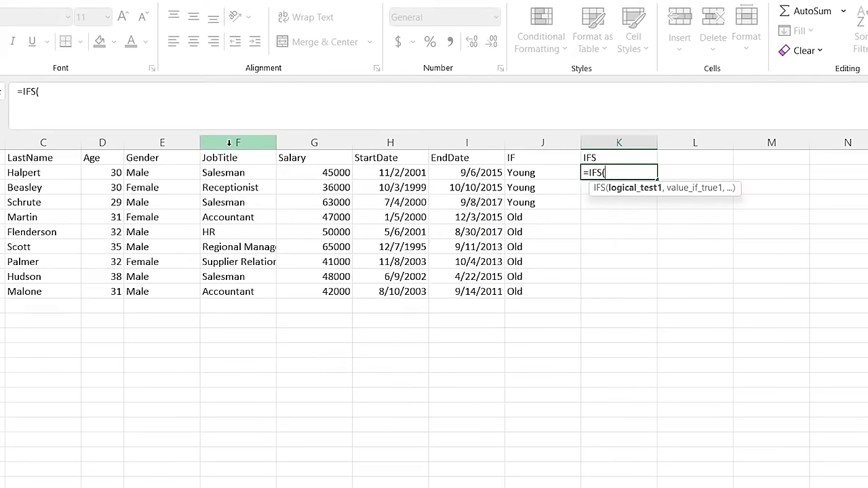
left_click(242, 173)
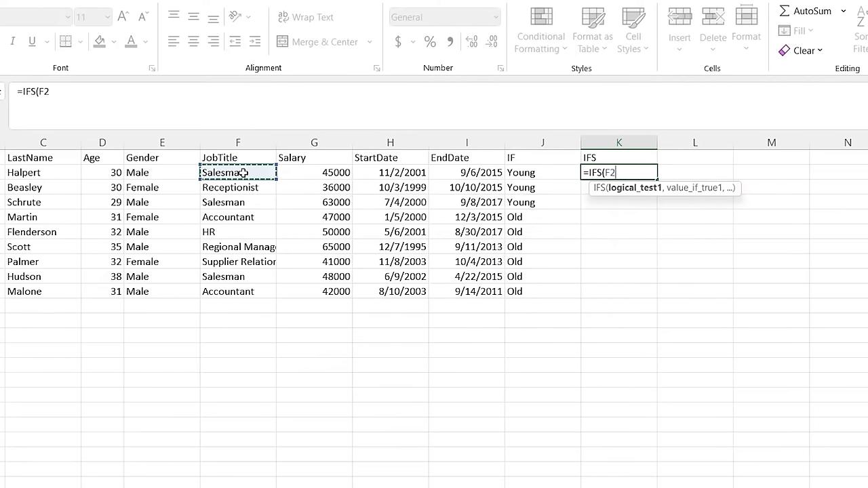
left_click(238, 293, "shift")
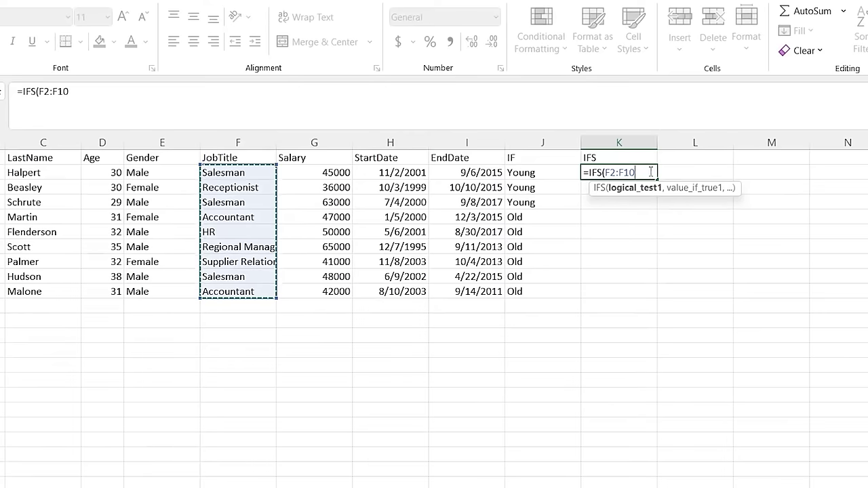
type("= \"Sa")
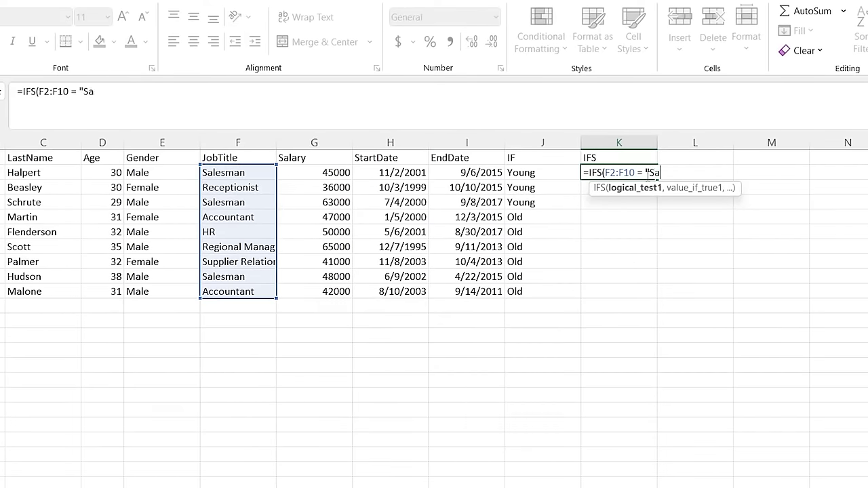
type("lesman\", \"Sales")
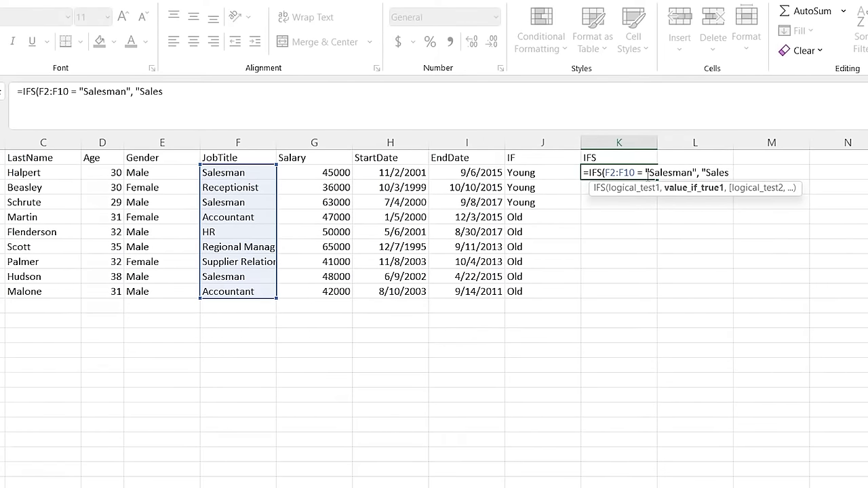
type("\"")
left_click_drag(605, 173, 697, 174)
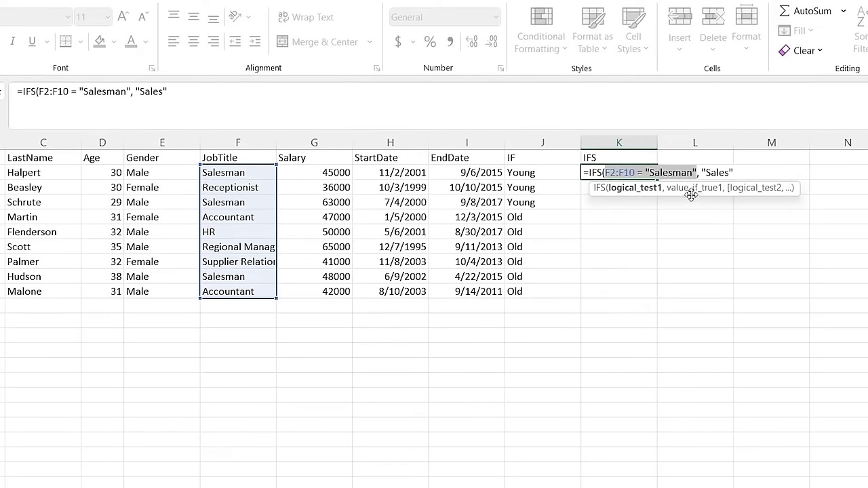
left_click(733, 173)
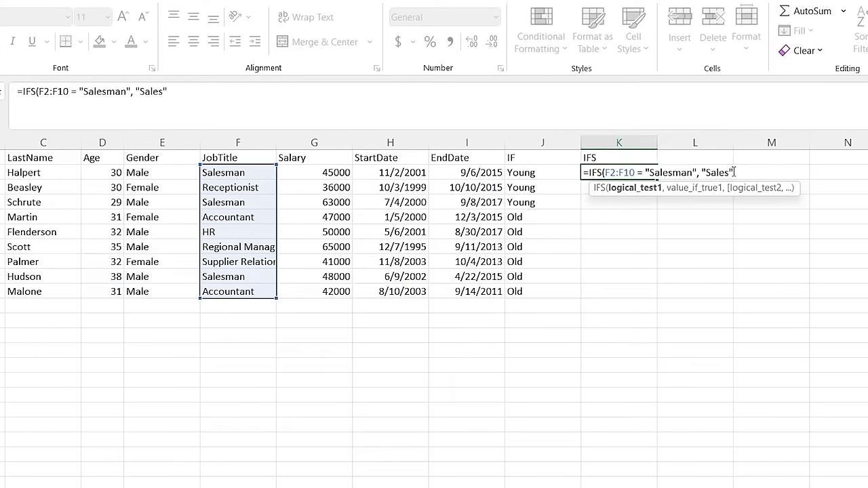
type(",")
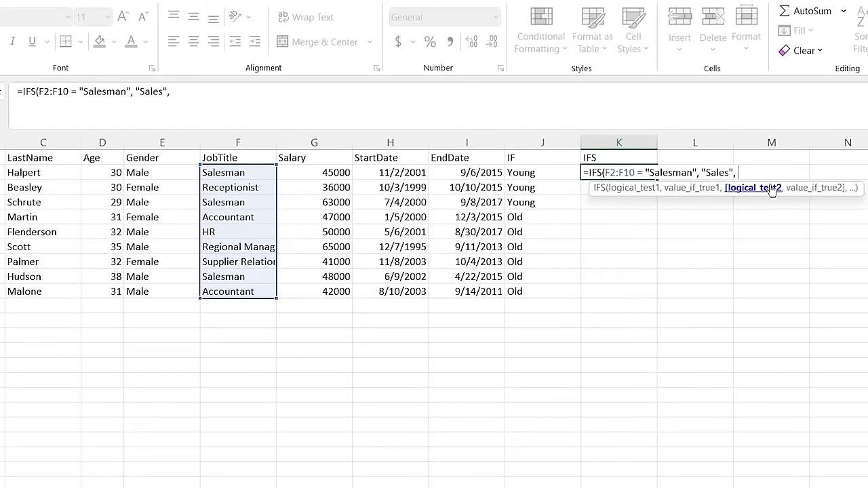
Add a second test to the IFS formula, F2:F10 = "HR", returning "Fire Immediately"
left_click(248, 174)
left_click_drag(257, 217, 248, 290)
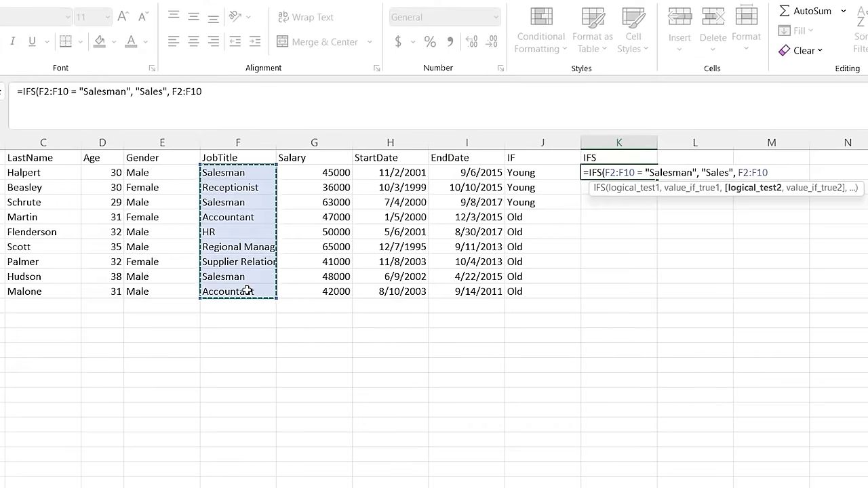
type("= \"HR\"")
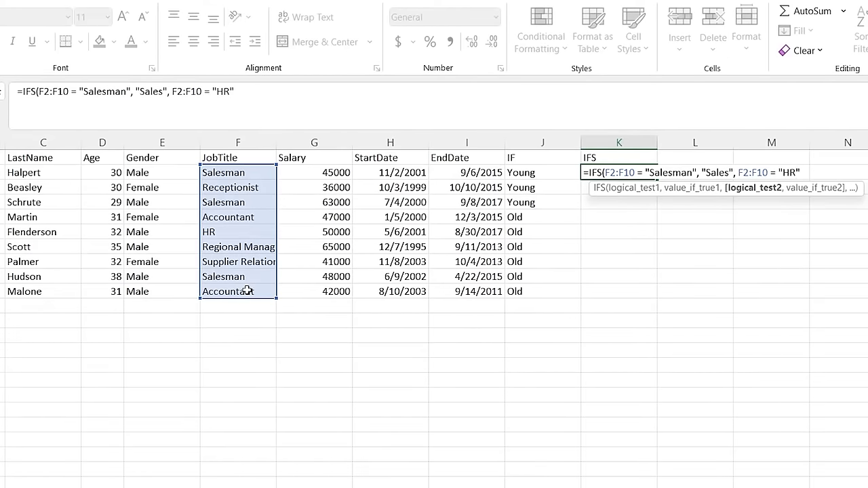
type(", \"Fire Immediate")
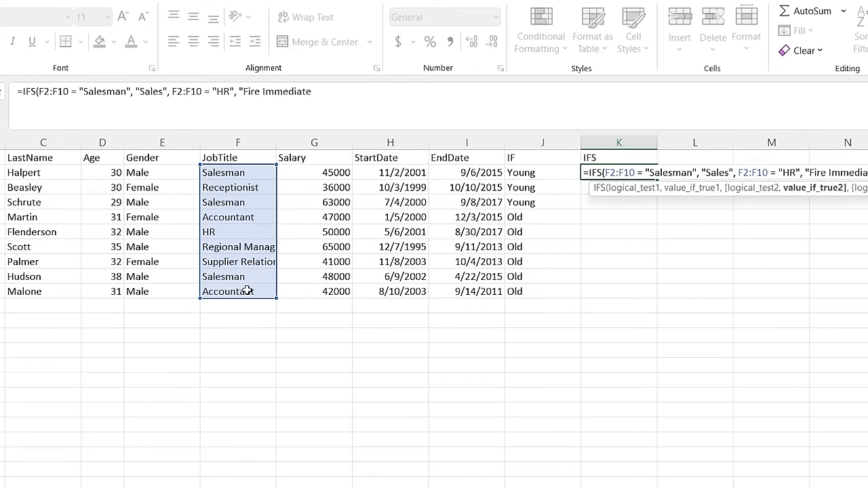
type("ly\",")
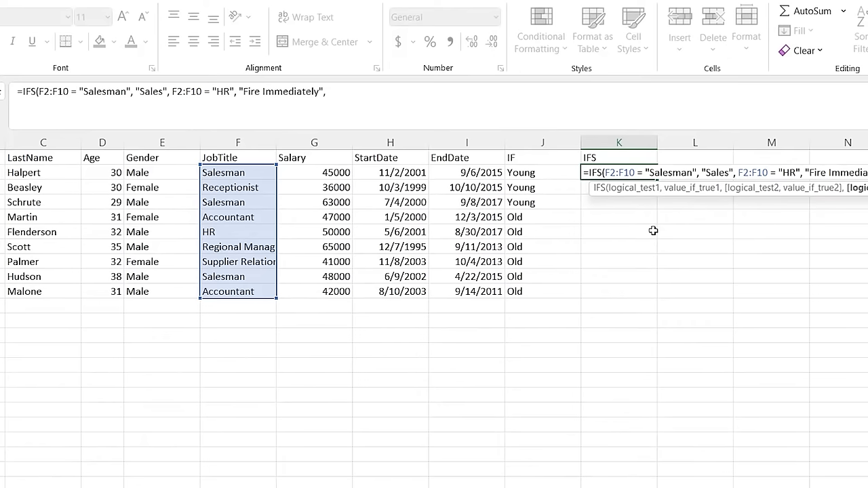
Complete the IFS formula with F2:F10 = "Regional Manager" returning "Give Christmas Bonus", and widen column K to fit its text
left_click(239, 172)
left_click_drag(249, 296, 246, 293)
type("=")
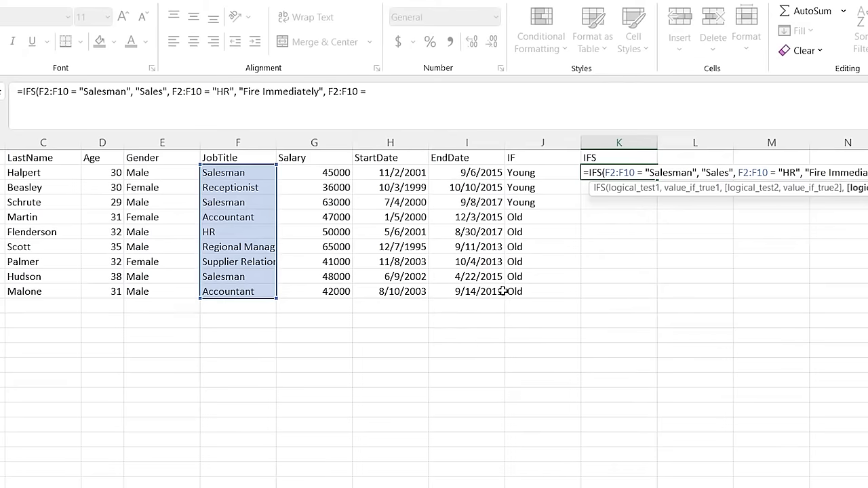
type(" \"Regional Manager\", \"Give Chris")
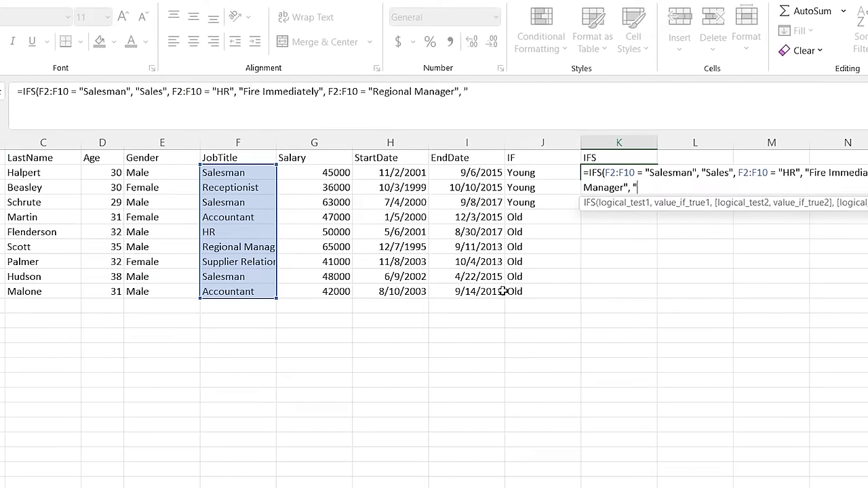
type("tma")
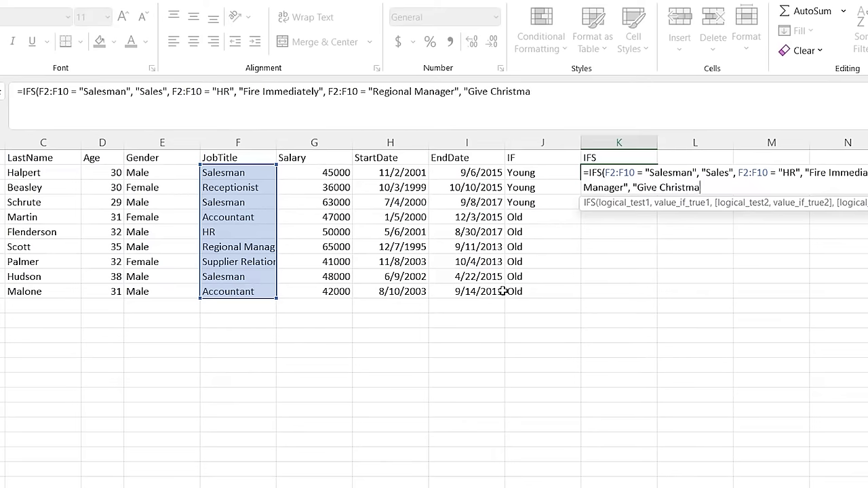
type("s Bonus\")")
key("Return")
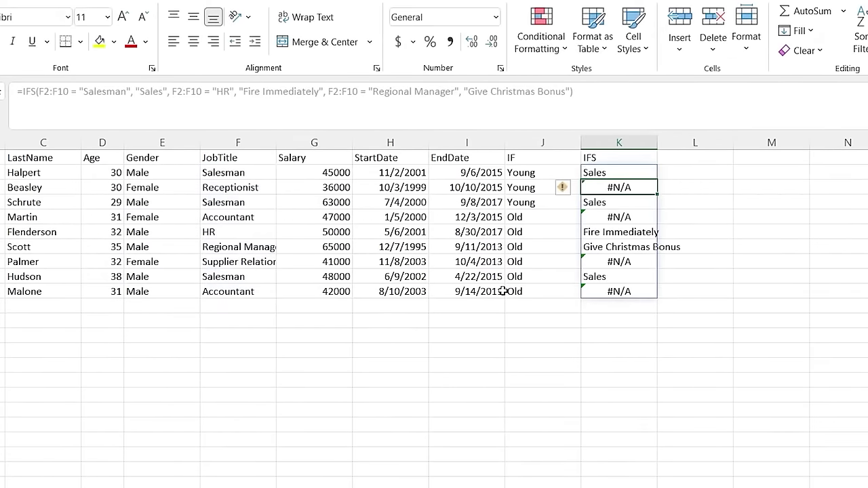
left_click(709, 233)
left_click_drag(657, 143, 689, 145)
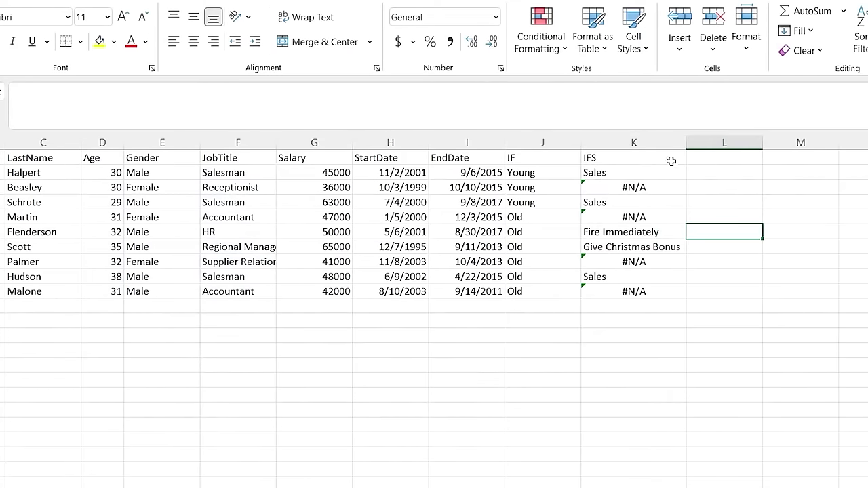
Review the IF formula in J2, and compare the IFS results in column K with the employees' job titles
double_click(539, 188)
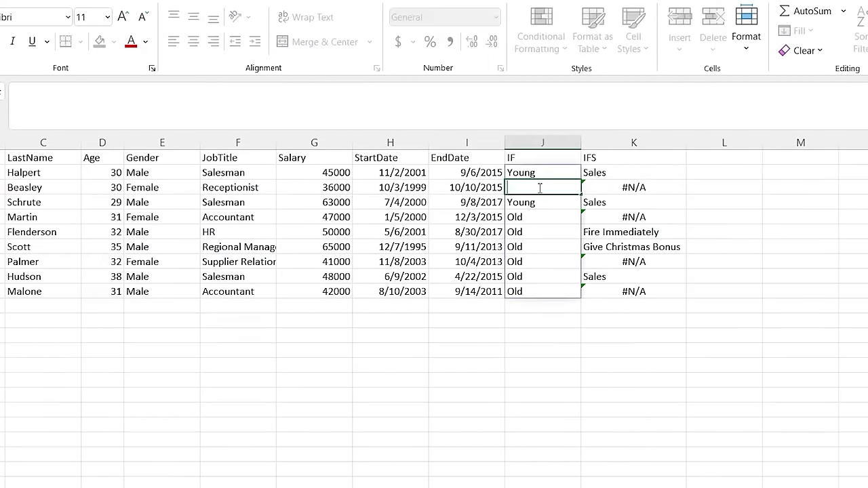
left_click(546, 171)
double_click(546, 171)
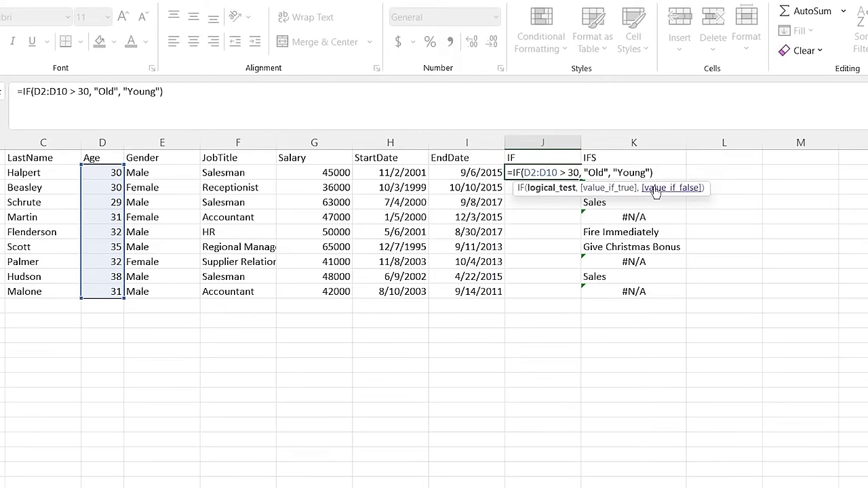
left_click(726, 169)
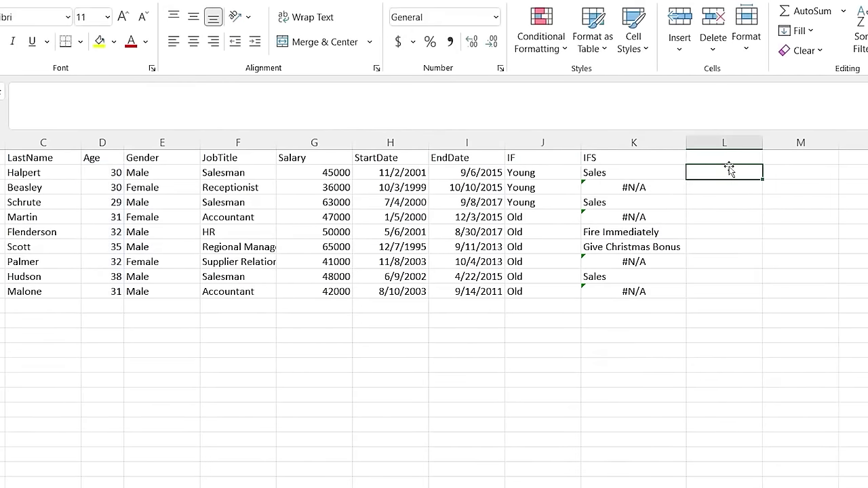
left_click(640, 187)
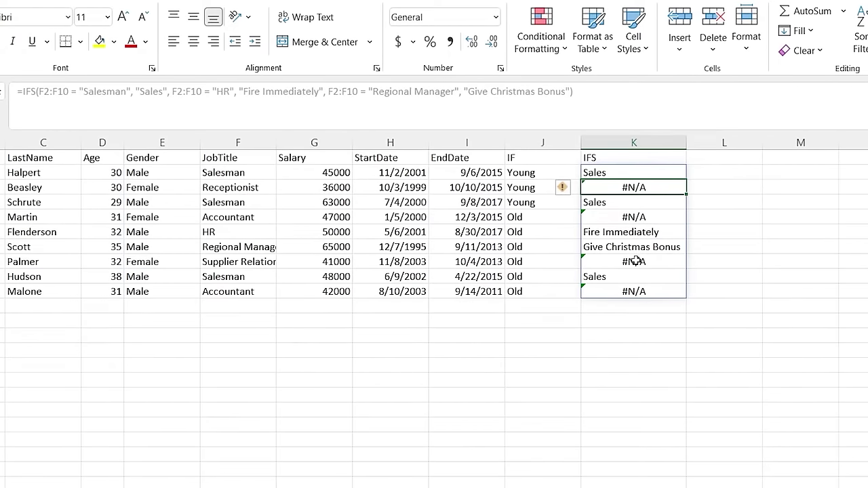
left_click_drag(634, 261, 265, 275)
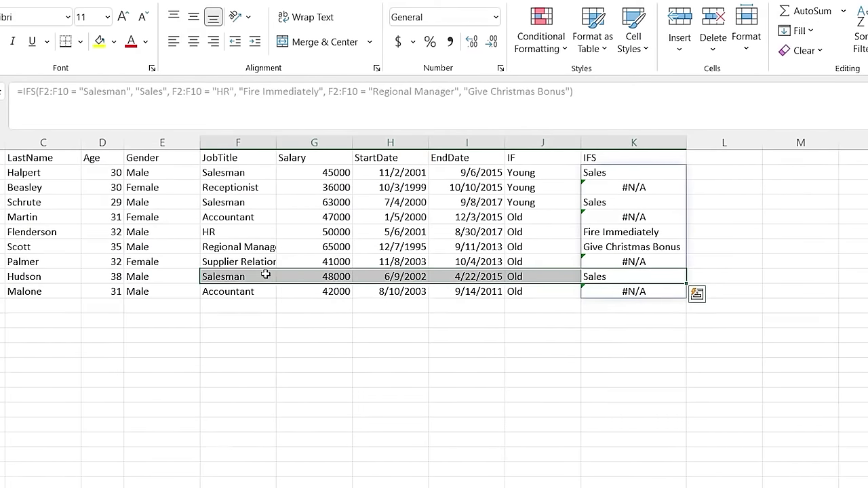
Switch to the Len sheet
left_click(478, 318)
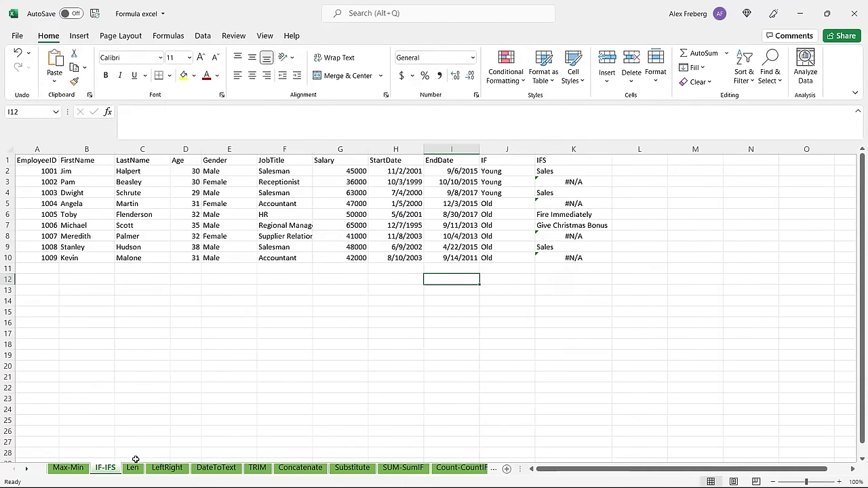
left_click(133, 468)
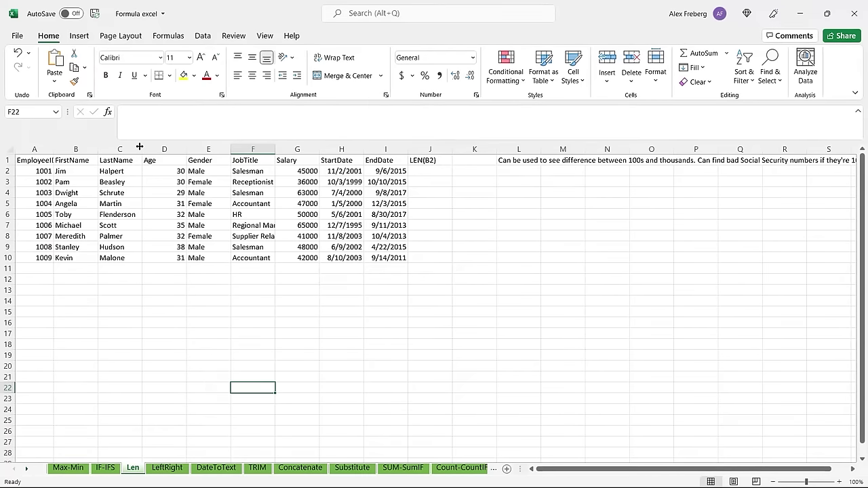
Widen column A to fit the EmployeeID header and read the full note in L1 about uses for LEN
double_click(53, 148)
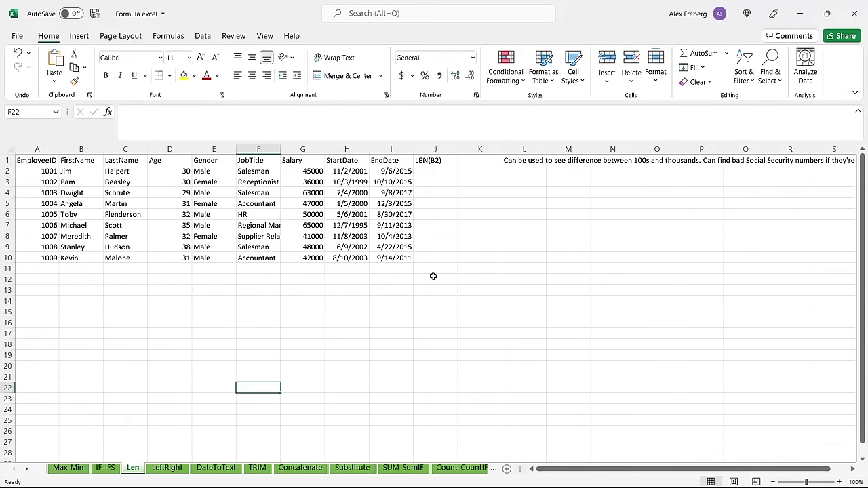
left_click(522, 160)
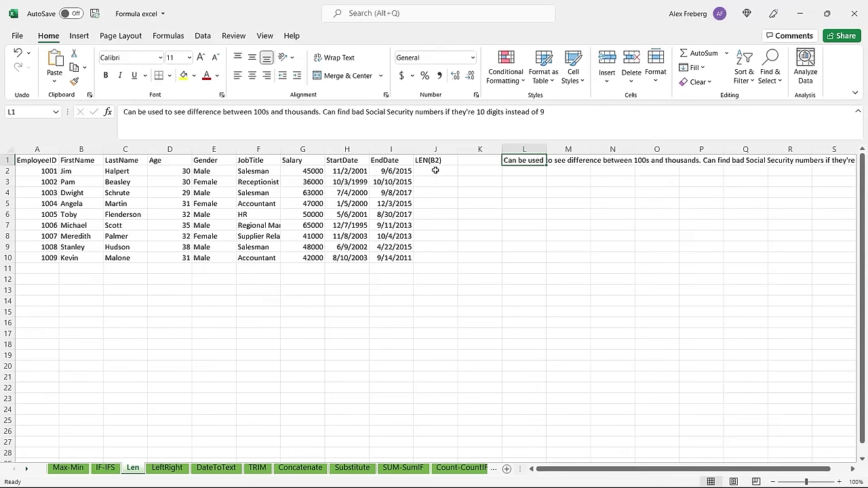
type("=")
key("Tab")
key("ctrl+z")
Enter =LEN(C2:C10) in J2 to count the characters of every last name
left_click(435, 171)
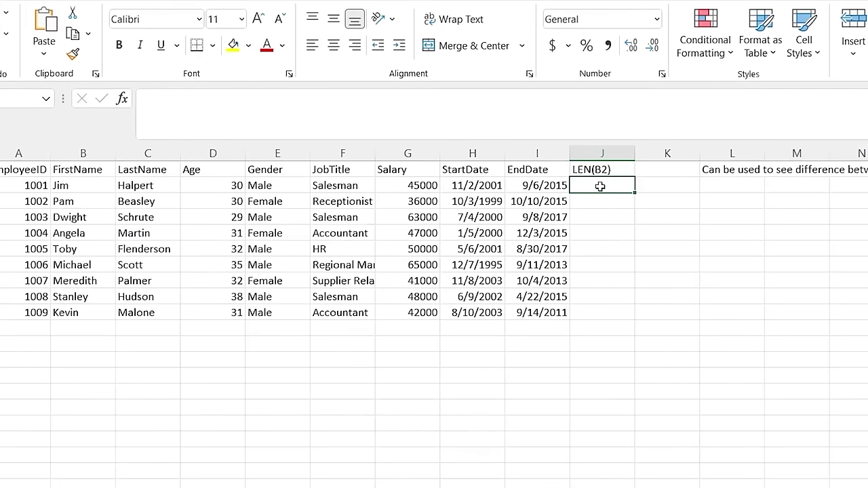
type("=LEN")
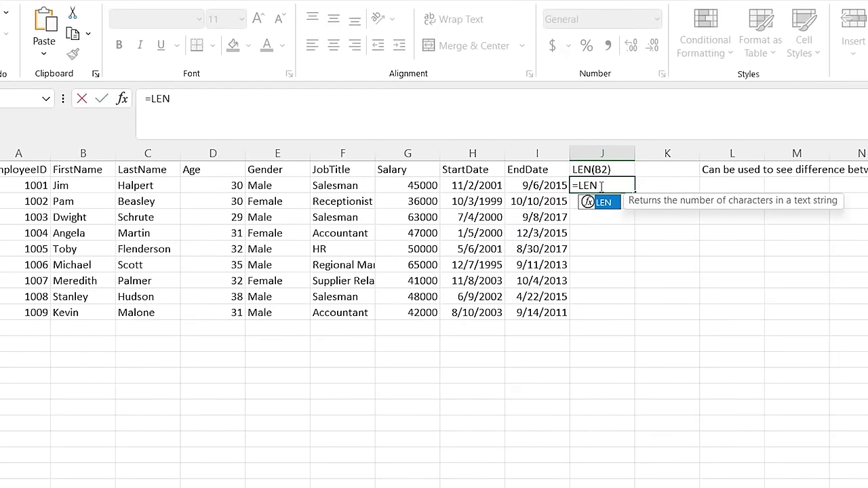
type("(")
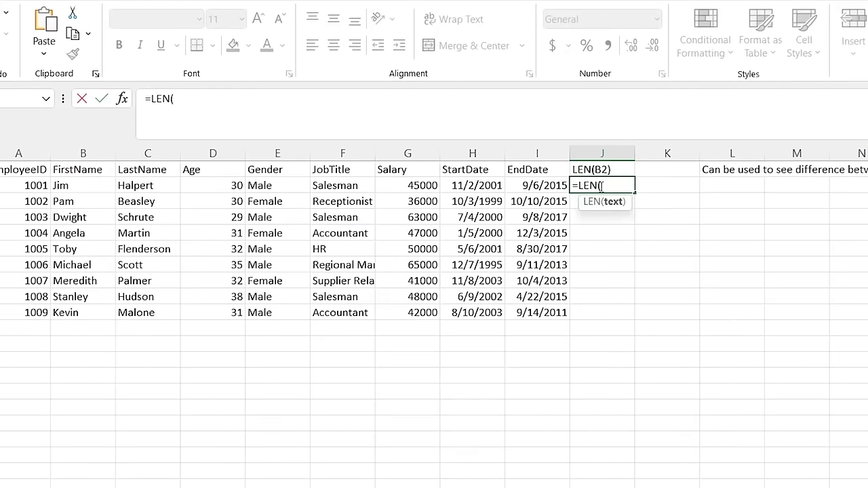
key("BackSpace")
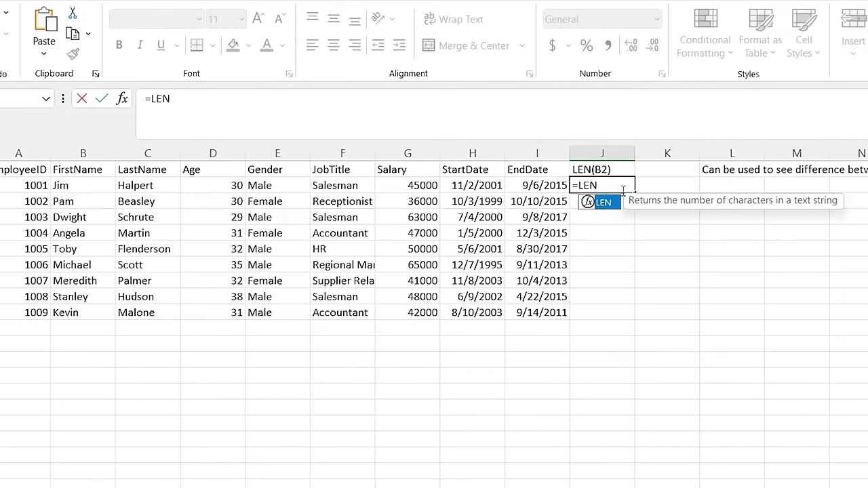
type("(")
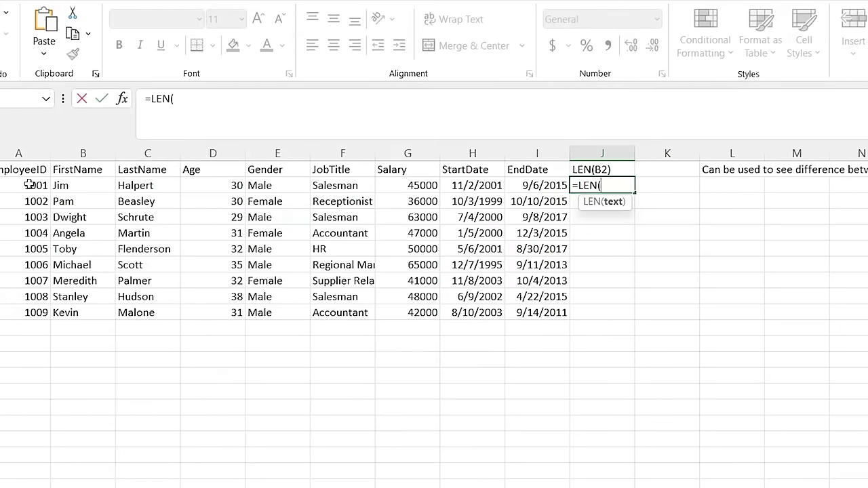
left_click(171, 186)
left_click(162, 310, "shift")
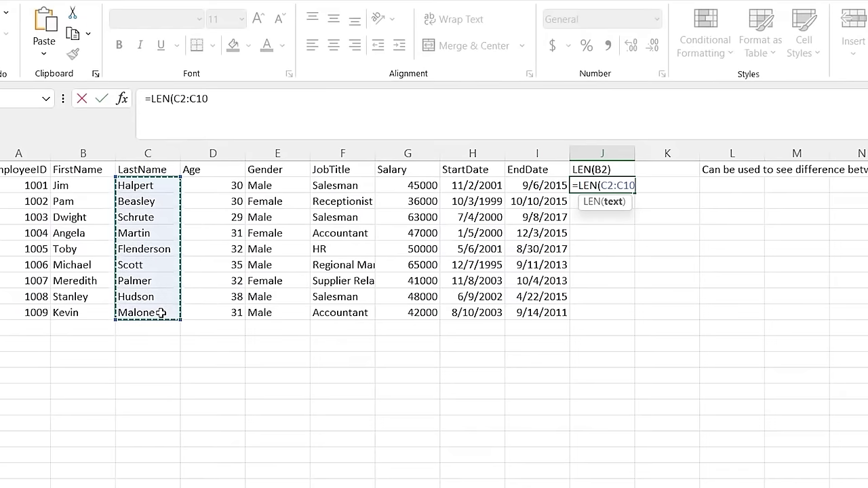
type(")")
key("Return")
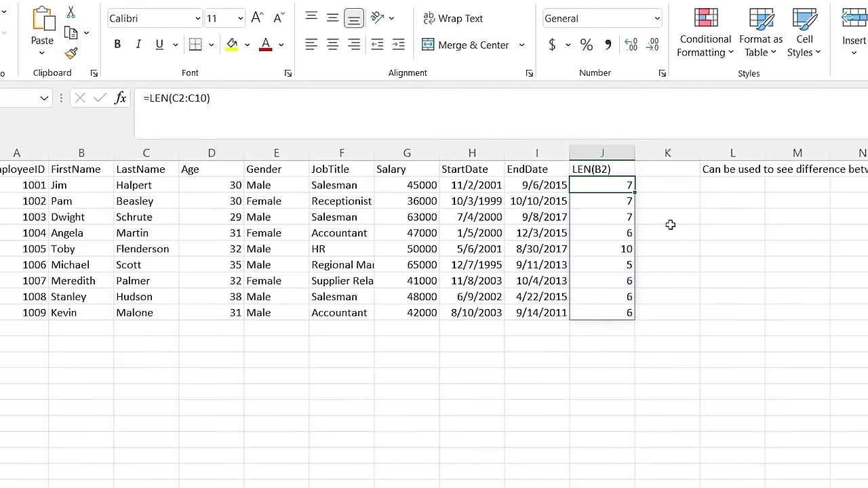
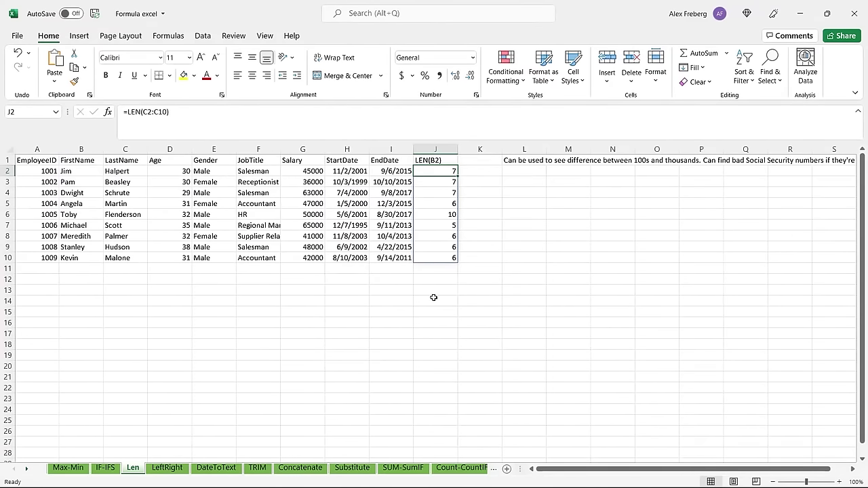
Leave the LEN results and switch to the LeftRight sheet
left_click(599, 372)
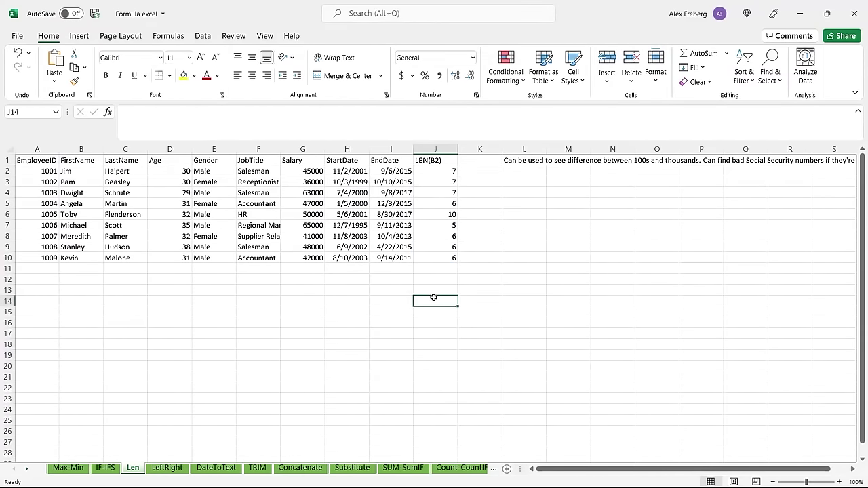
left_click(175, 469)
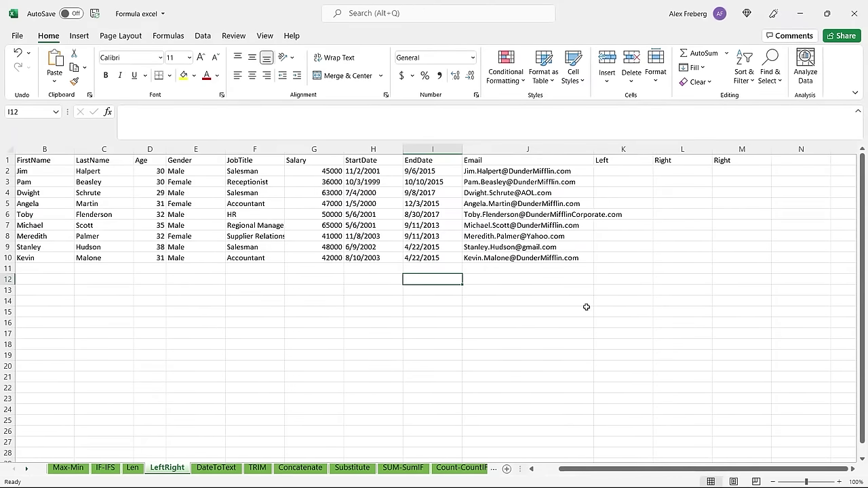
Enter =LEFT(B2:B10, 3) in K2 to extract the first three characters of each first name
left_click(624, 170)
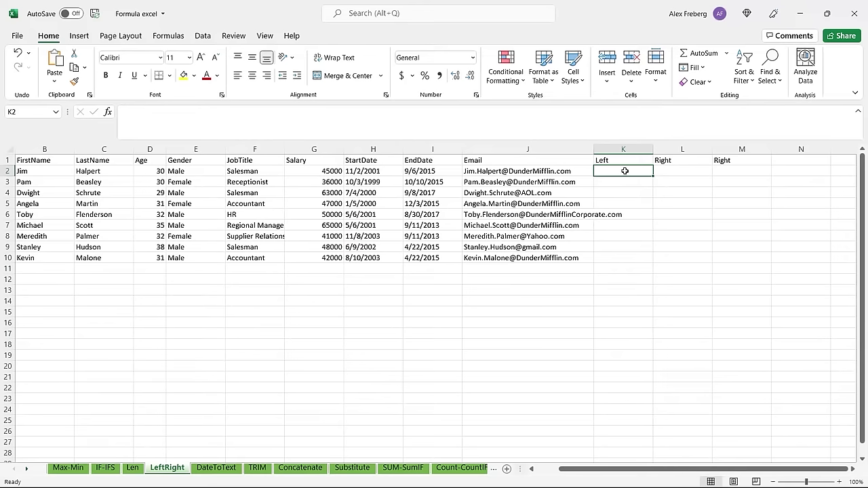
type("=subs")
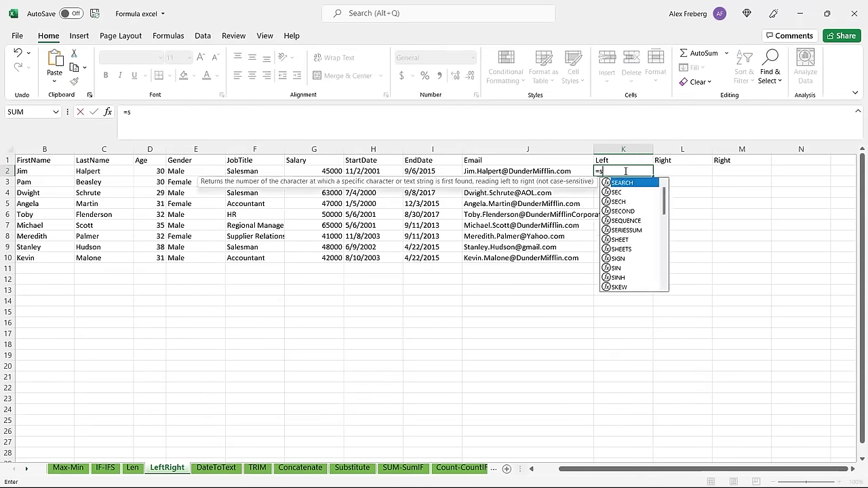
key("BackSpace")
key("BackSpace")
key("BackSpace")
key("BackSpace")
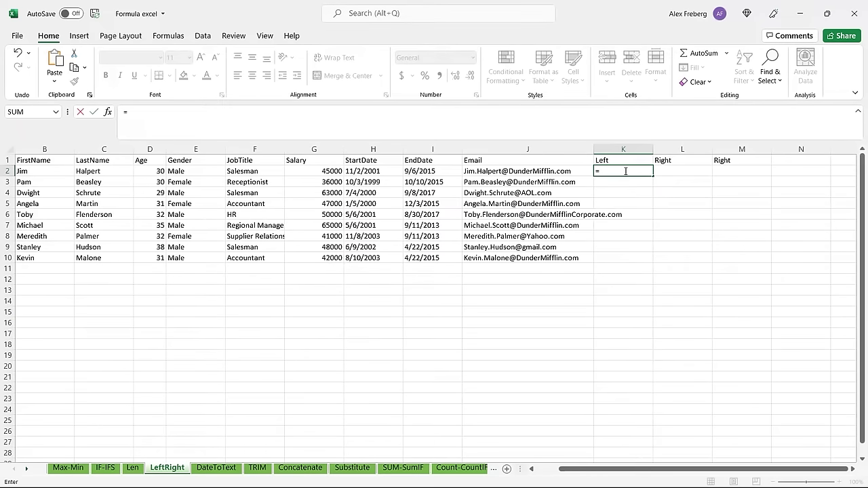
type("LE")
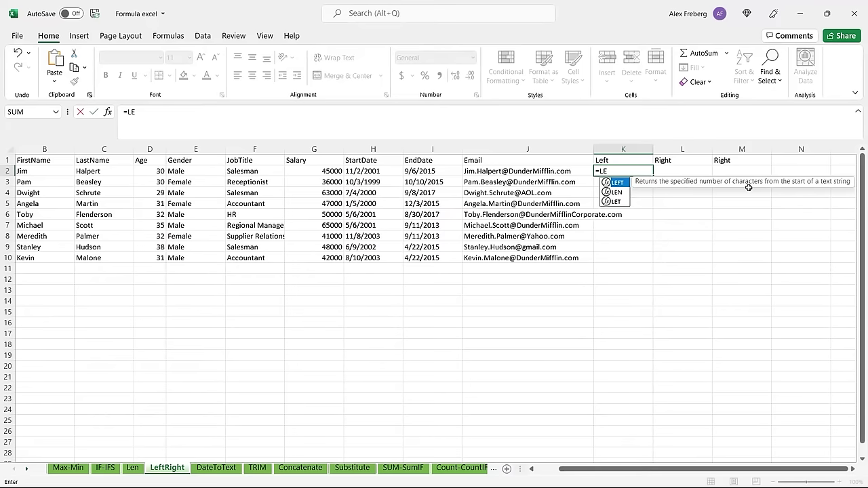
key("Tab")
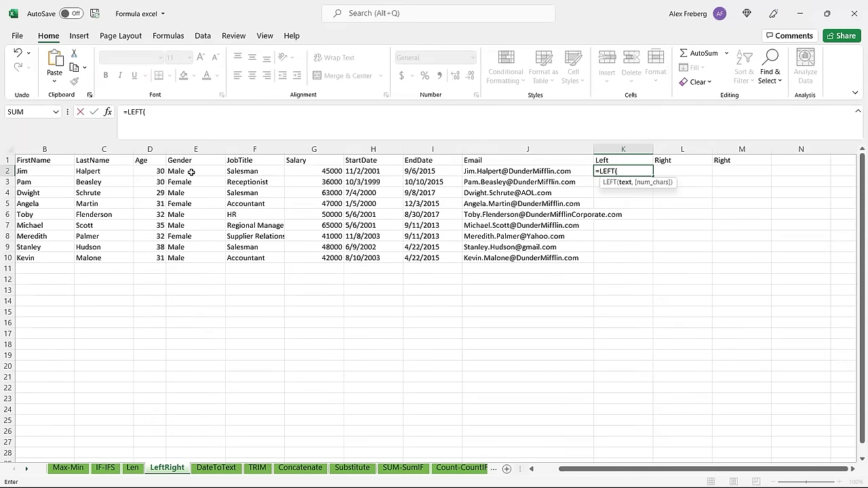
left_click(53, 173)
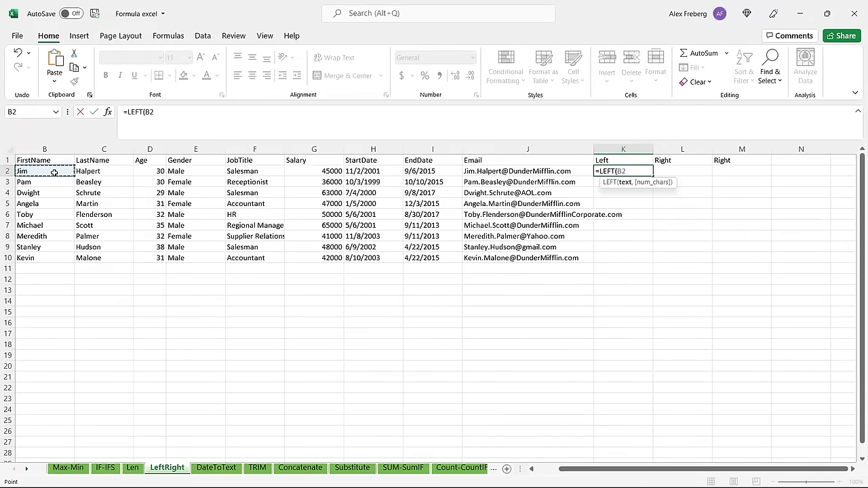
left_click(50, 258, "shift")
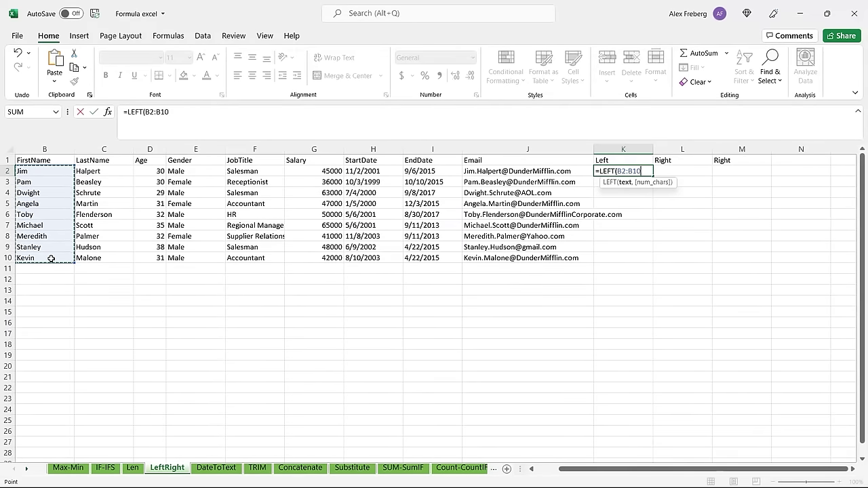
type(",")
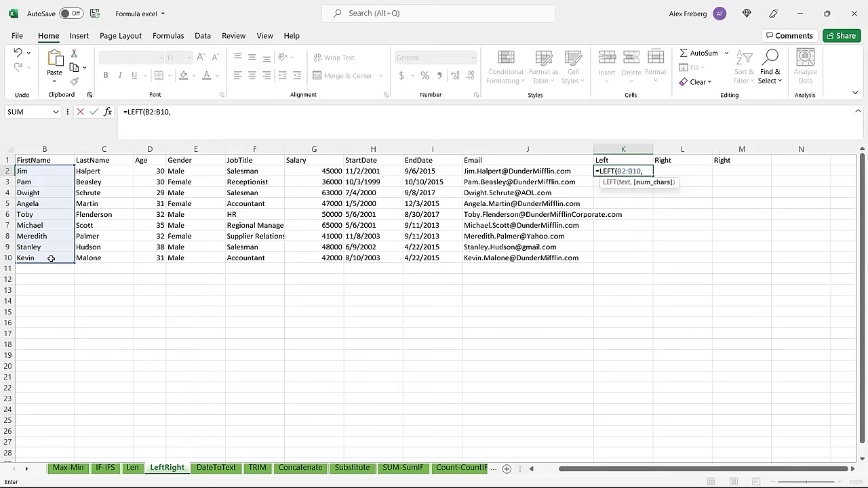
type(" 3)")
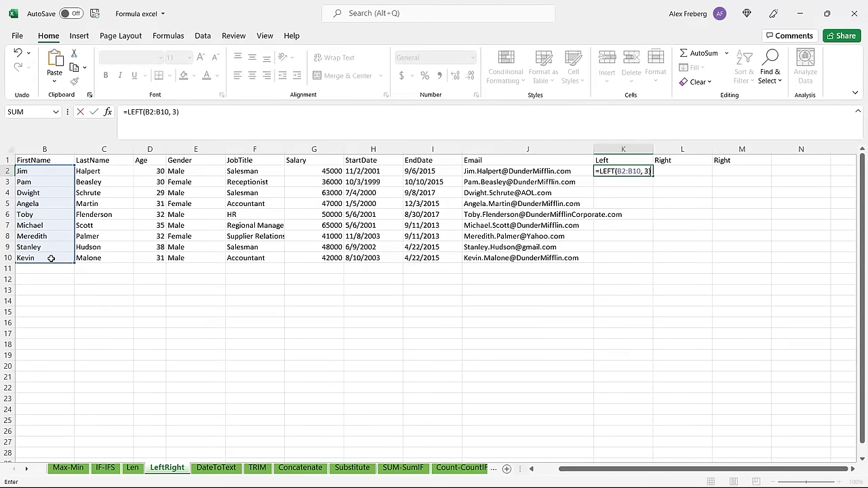
key("Return")
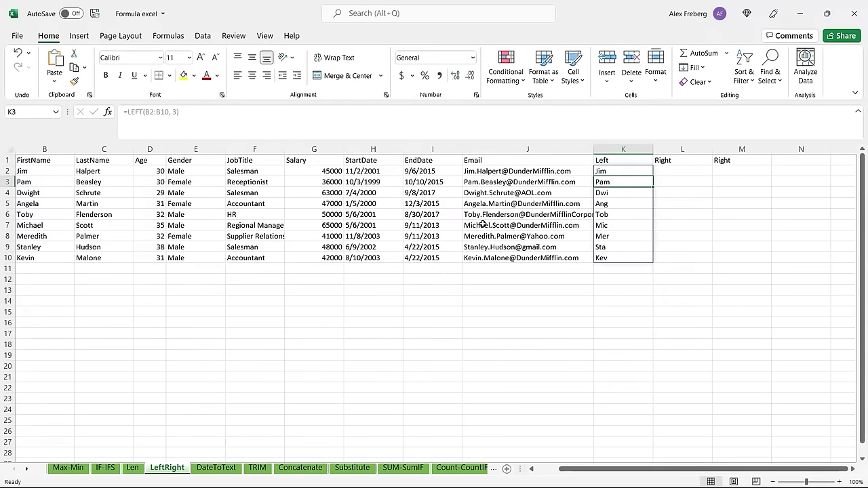
Inspect the LEFT results in K2 through K6 one by one
left_click(617, 171)
left_click(619, 179)
left_click(616, 192)
left_click(615, 203)
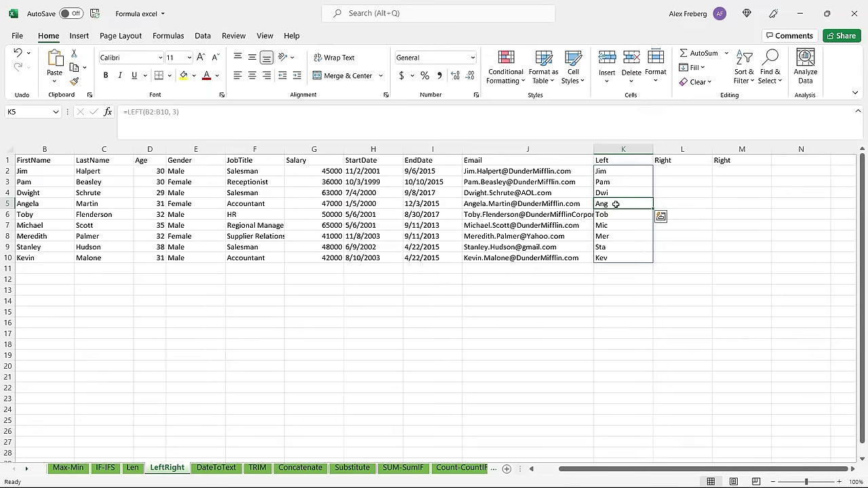
left_click(616, 213)
Enter =RIGHT(A2:A10,1) in L2 to extract the last digit of each EmployeeID
left_click(675, 170)
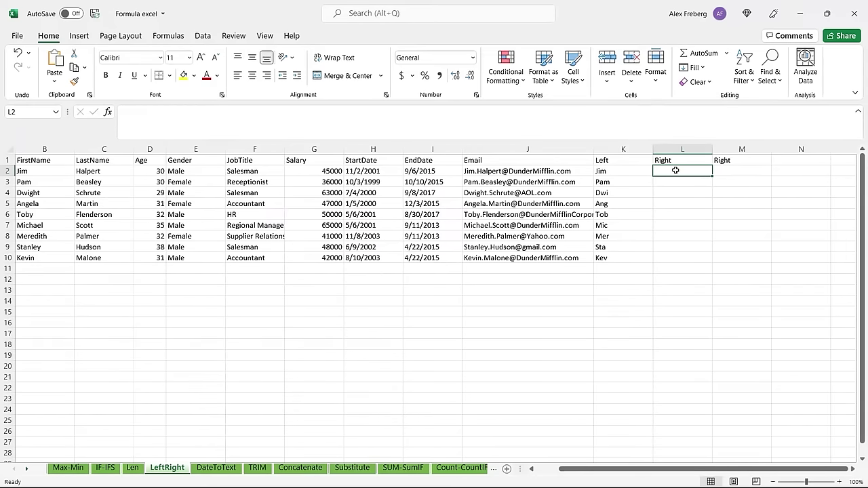
type("=")
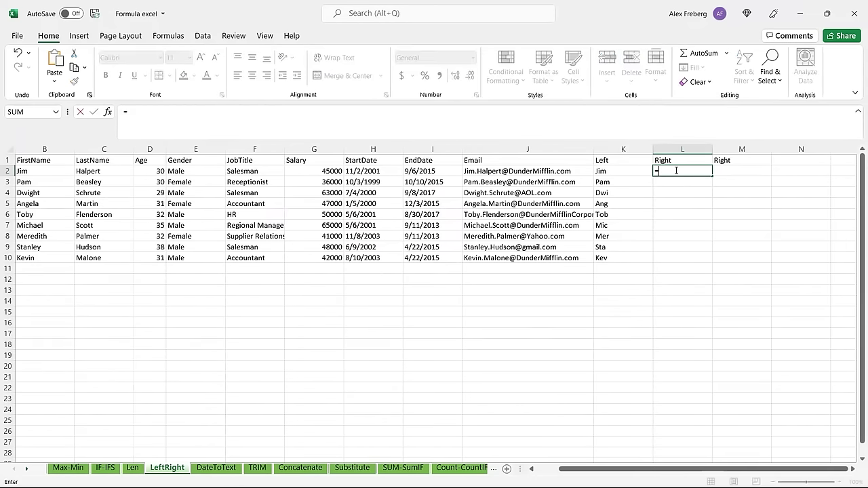
type("RIGHT(")
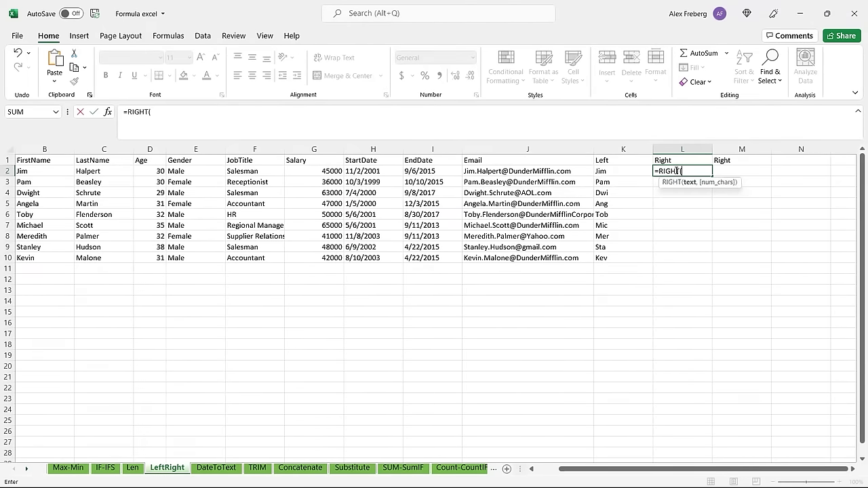
scroll(505, 233, "left", 1)
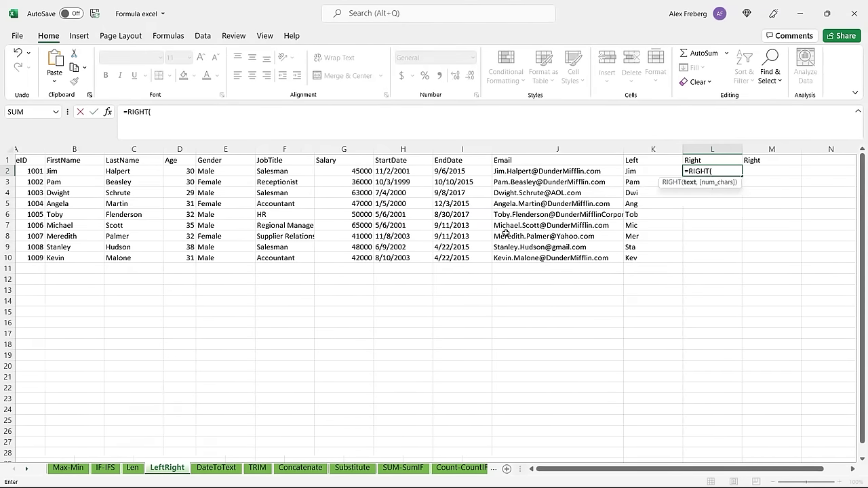
left_click(63, 168)
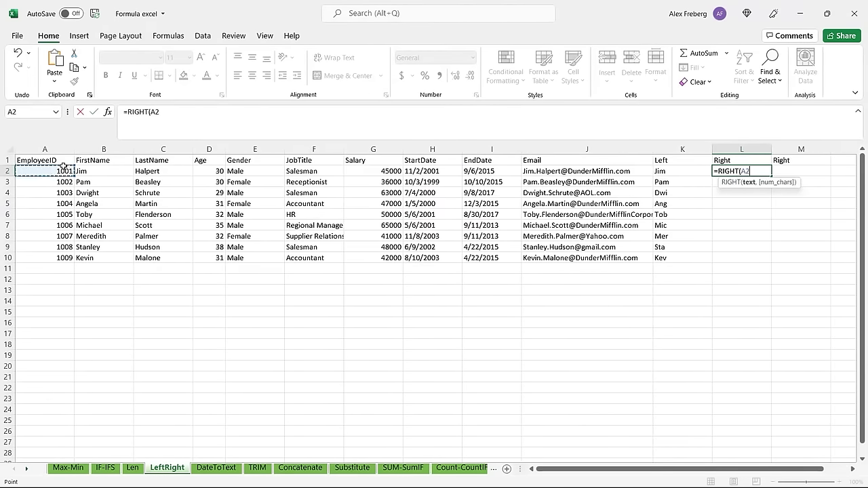
left_click(63, 256, "shift")
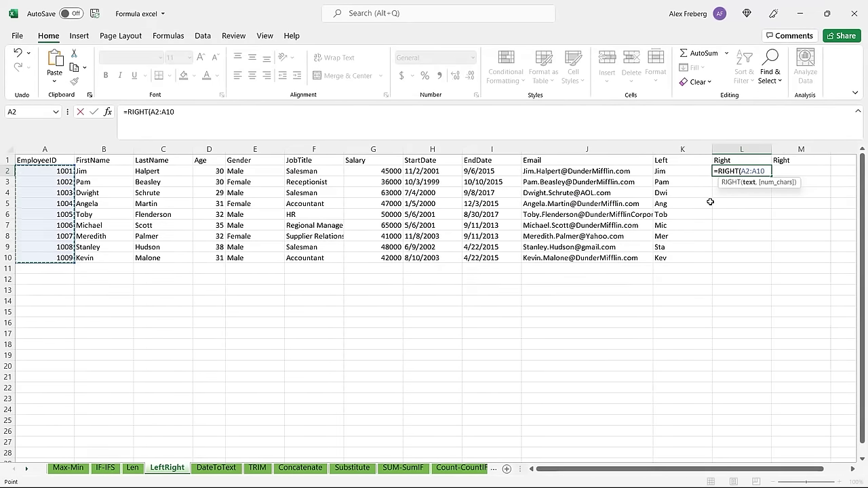
type(",1")
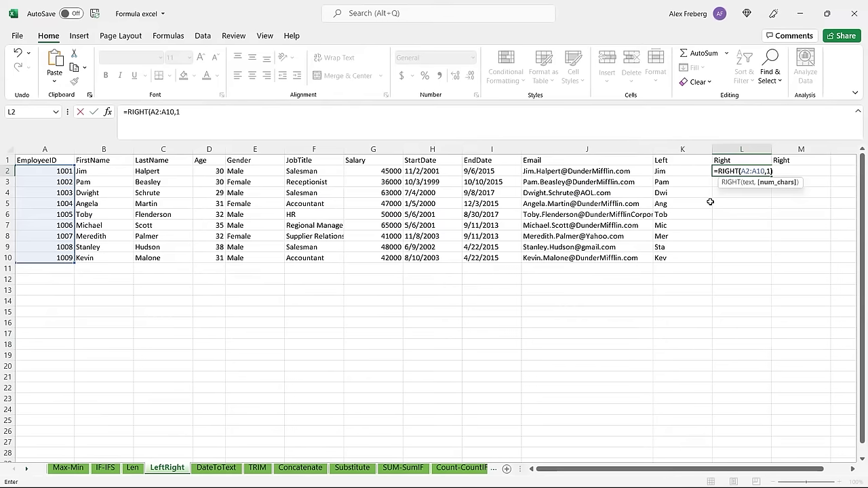
key("Return")
Review the RIGHT formula in L2 and its character-count argument against the EmployeeID column
left_click(753, 169)
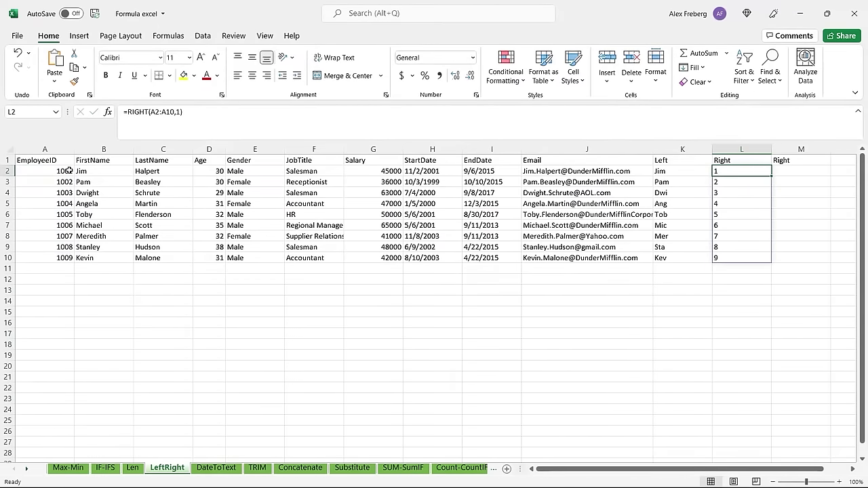
double_click(743, 171)
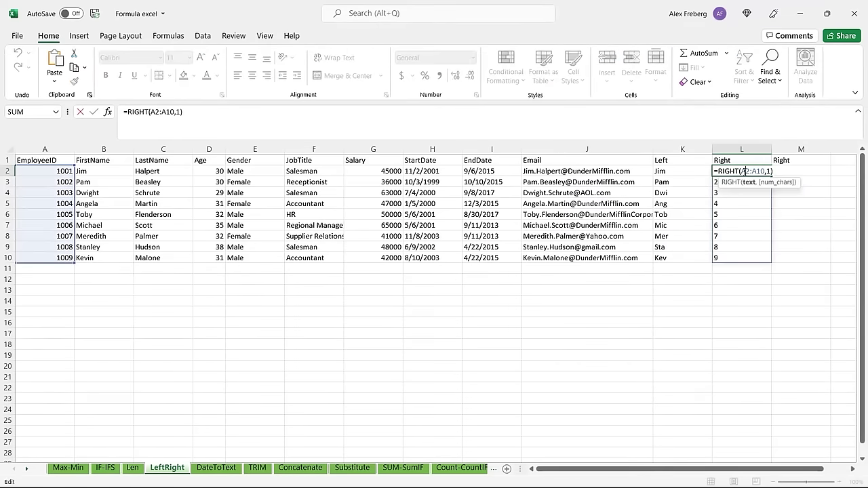
key("Right")
key("Right")
key("Right")
key("Right")
key("Right")
key("Right")
key("Right")
key("Escape")
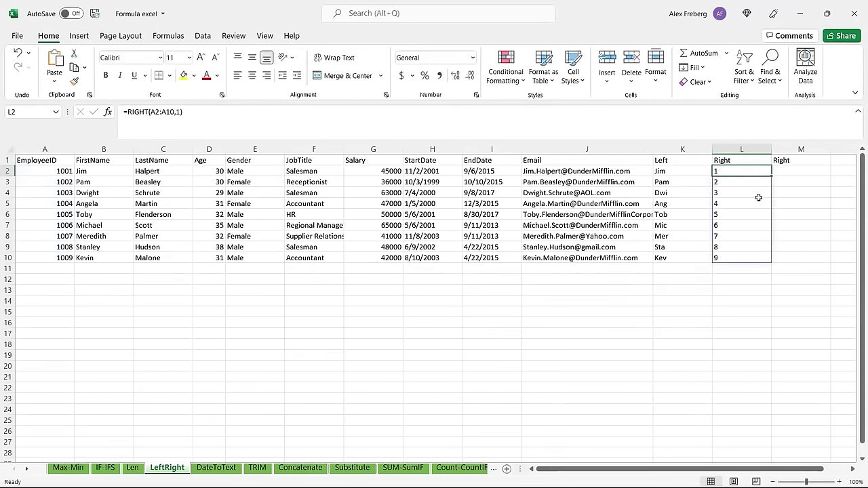
Enter =RIGHT(H2:H10, 4) in M2 to extract the year from each StartDate
left_click(807, 171)
double_click(803, 170)
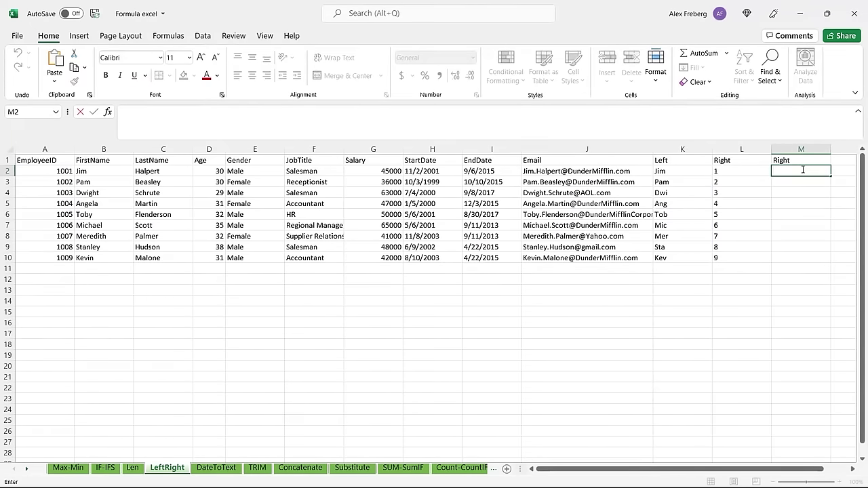
type("=RIGHT(")
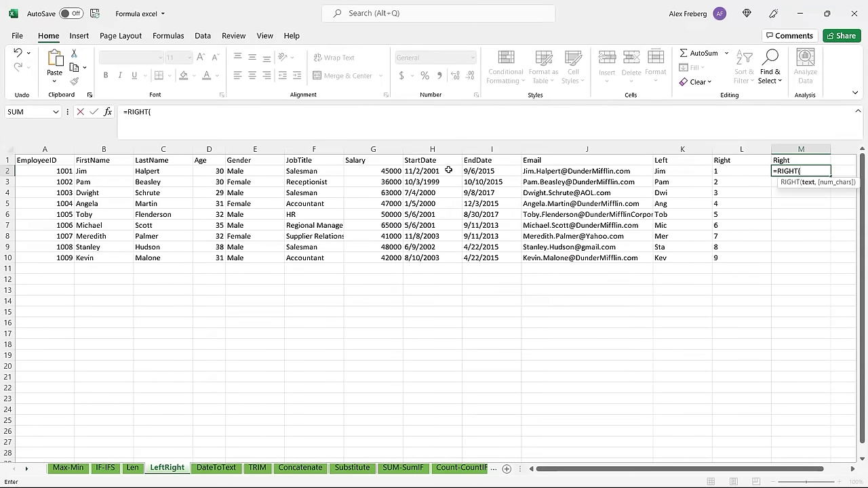
left_click(448, 170)
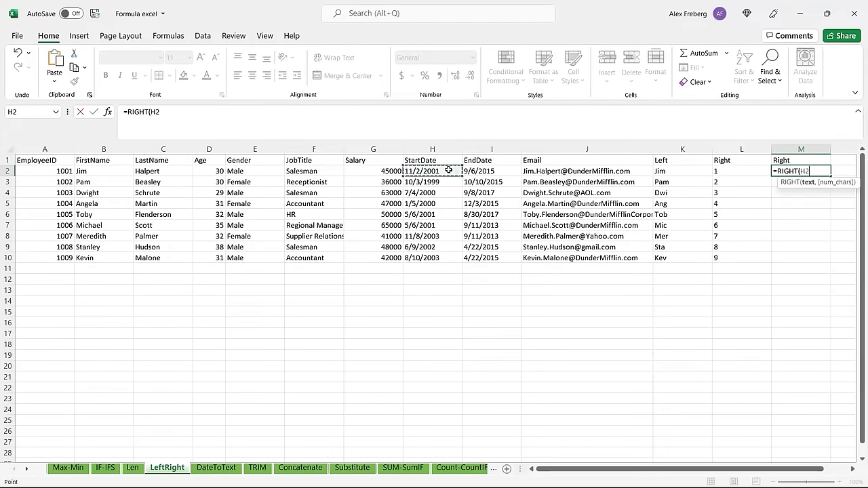
left_click(439, 257)
left_click(443, 173, "shift")
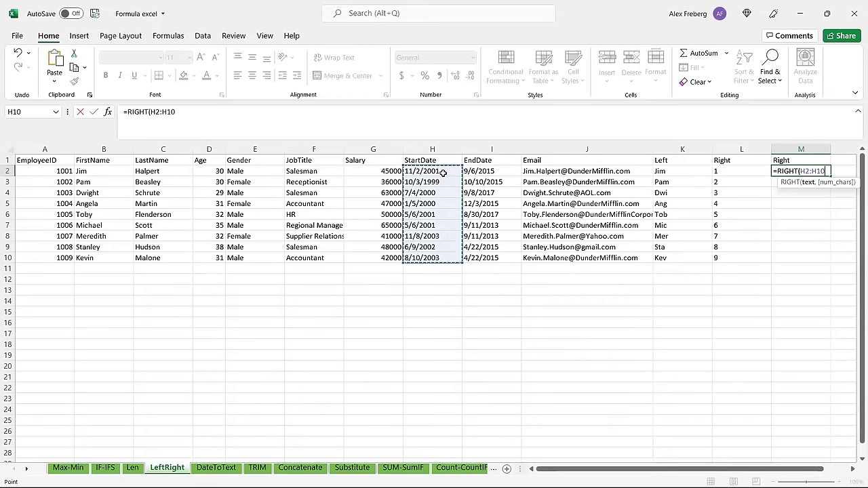
type(", 4")
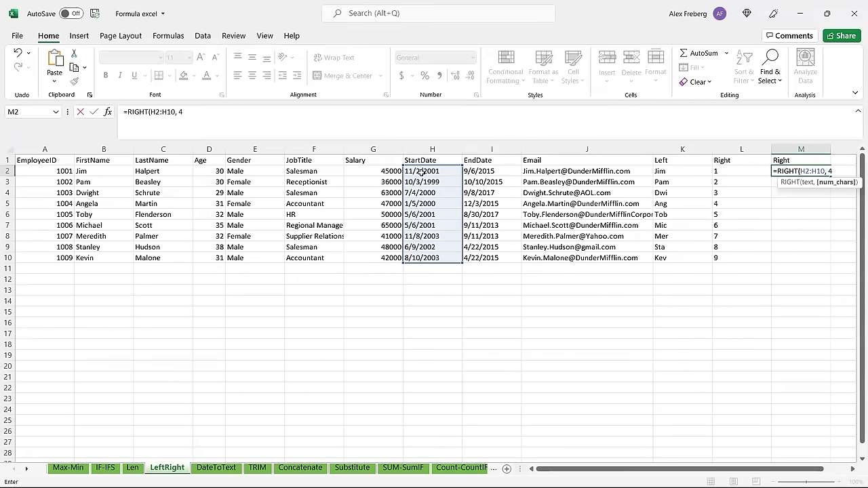
key("Return")
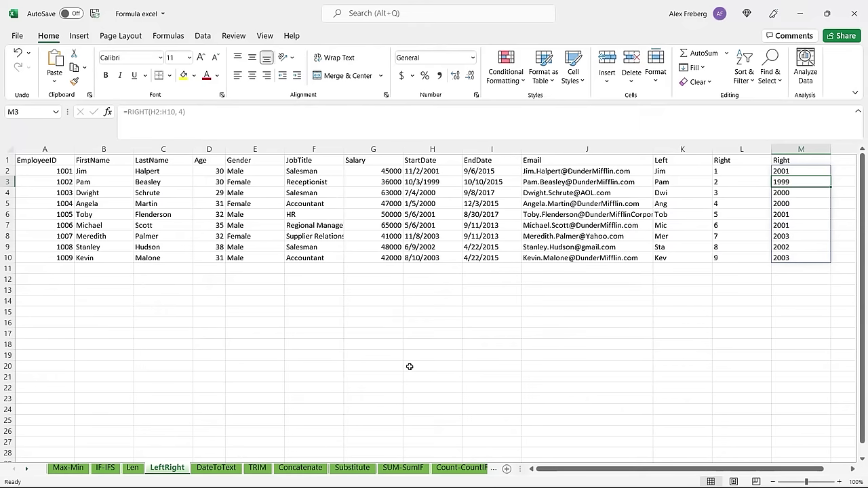
Compare the number format of the StartDate and EndDate cells on the DateToText and LeftRight sheets
left_click(217, 468)
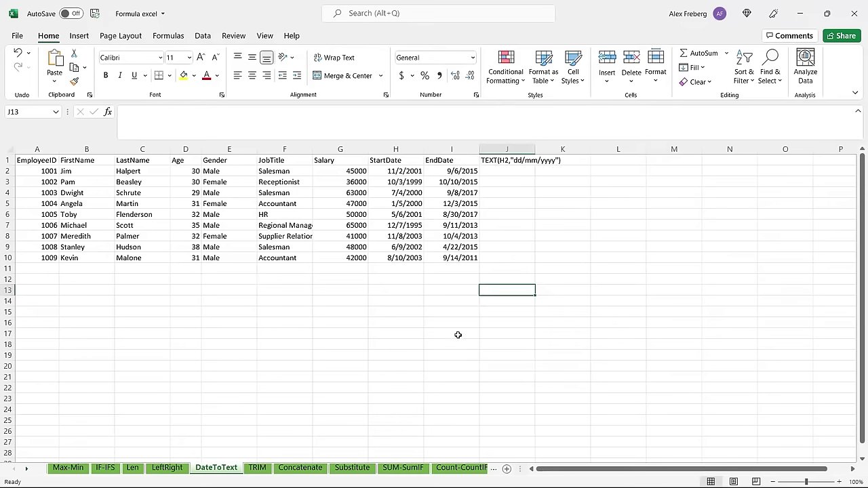
left_click(381, 212)
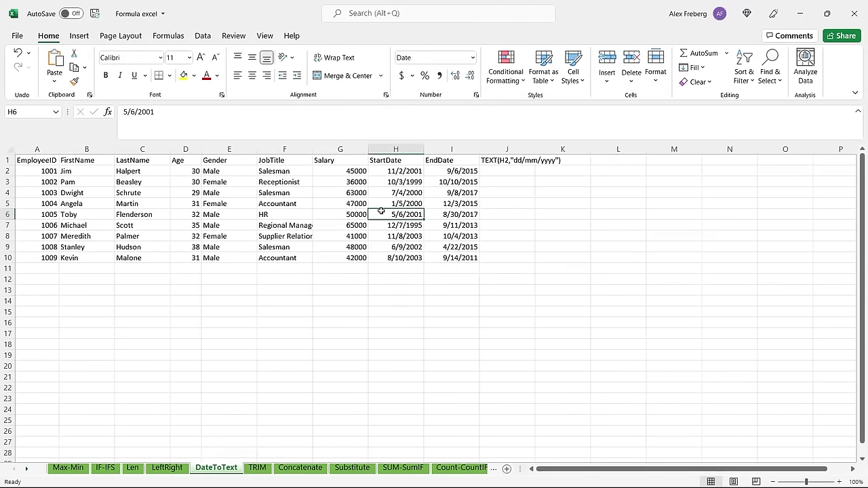
left_click(166, 469)
left_click(411, 205)
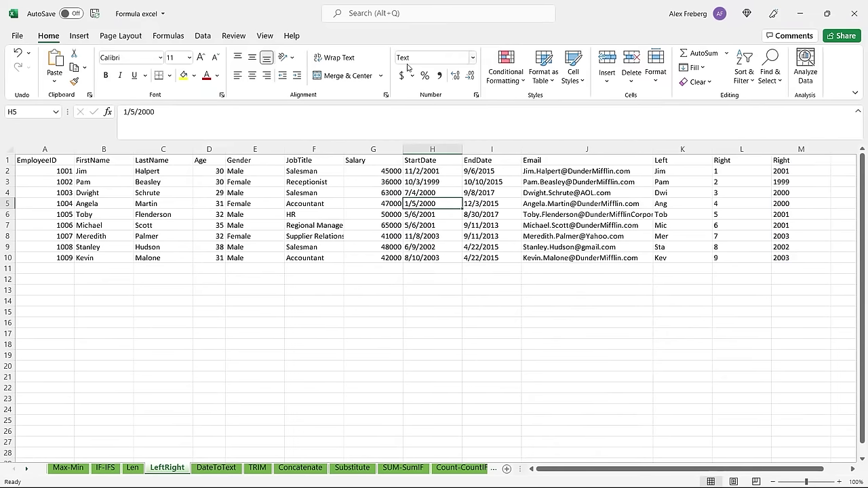
left_click(486, 201)
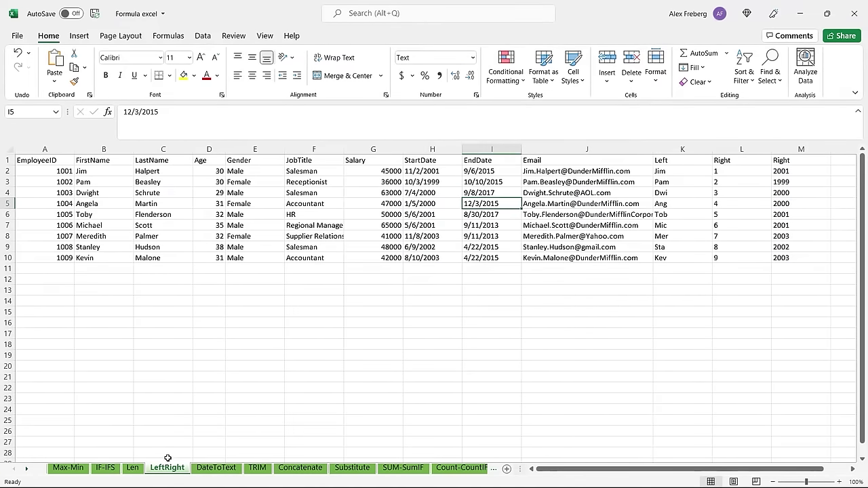
left_click(448, 193)
left_click(486, 193)
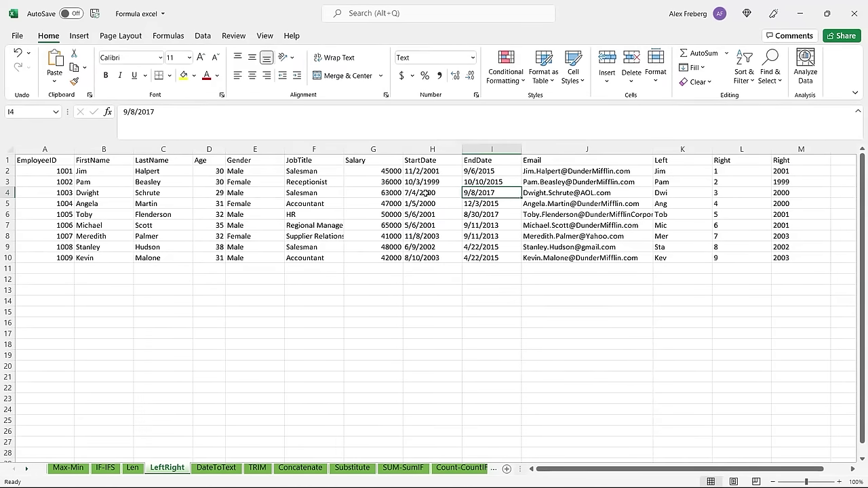
left_click(450, 199)
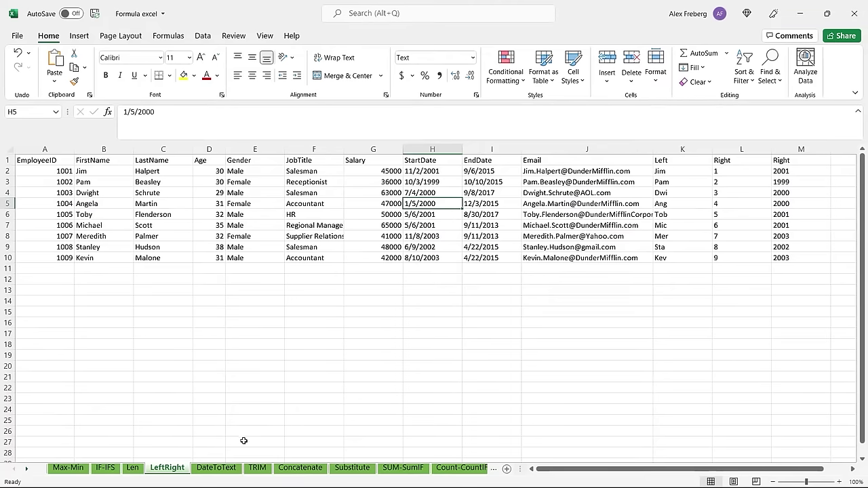
On the DateToText sheet, enter =RIGHT(I2:I10,4) in J2 to take the last four characters of each EndDate
left_click(217, 468)
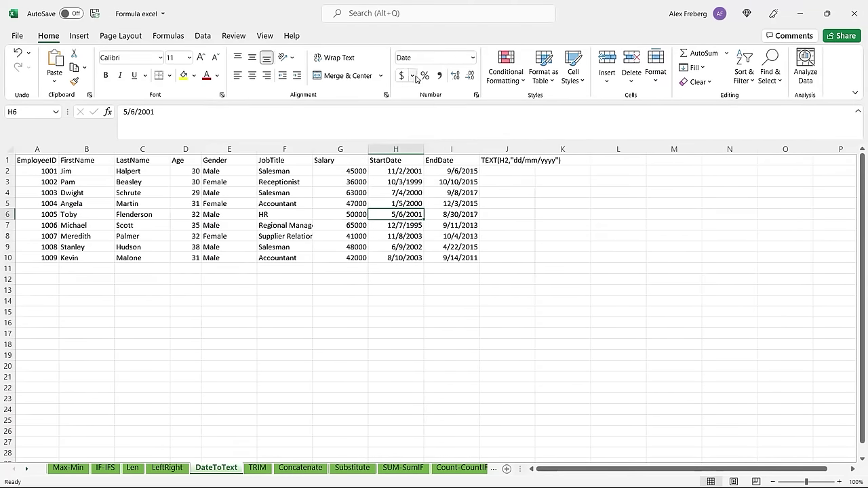
left_click(501, 172)
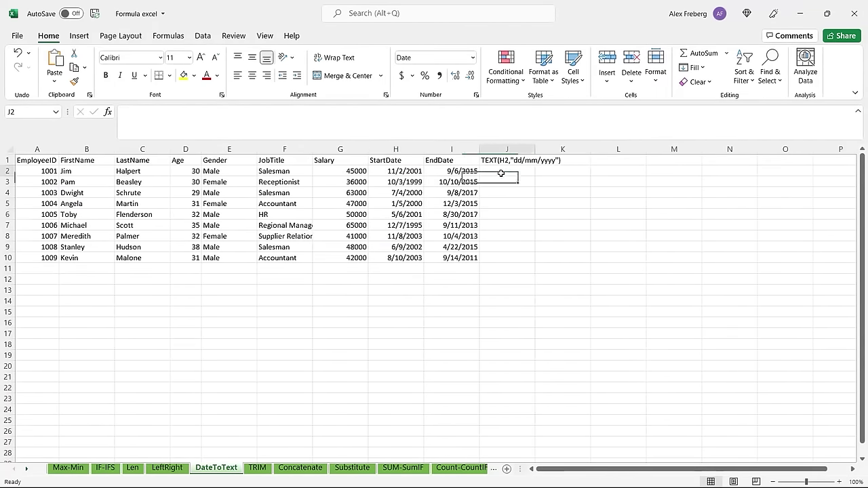
type("=RIGHT(")
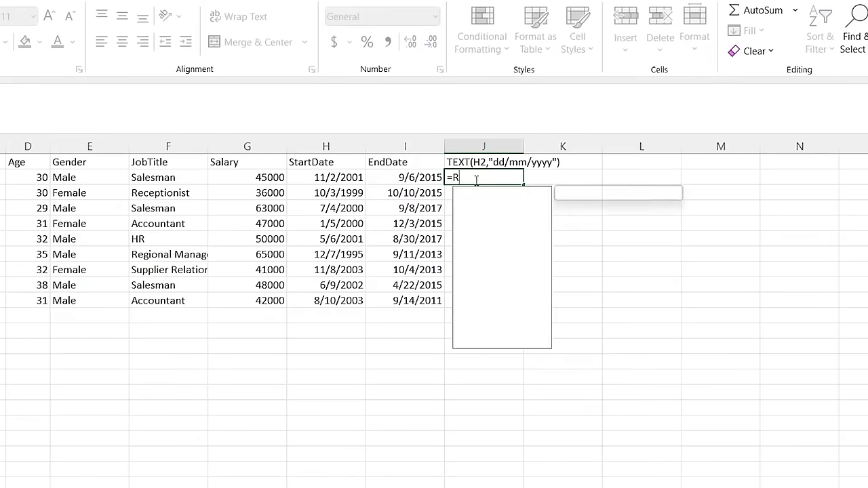
left_click(420, 177)
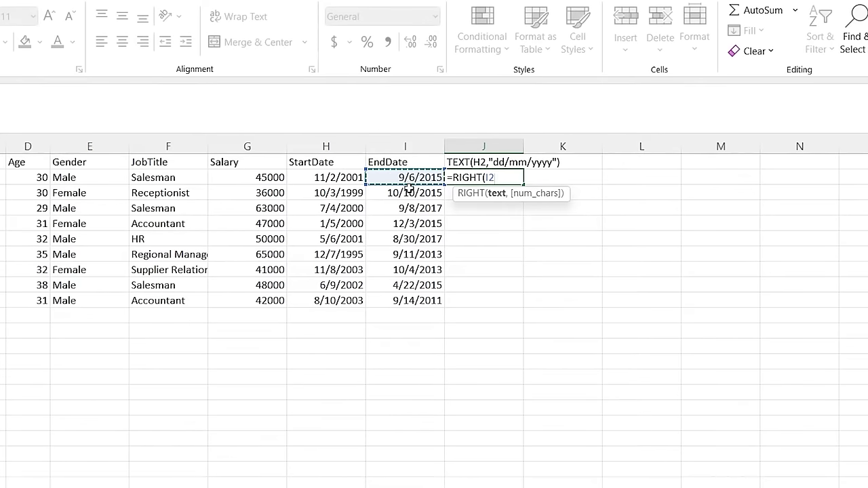
left_click(405, 301, "shift")
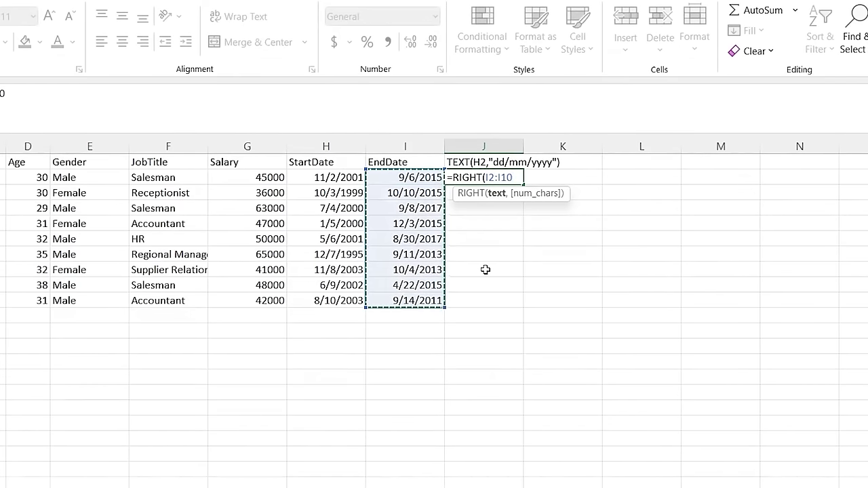
type(",4)")
key("Return")
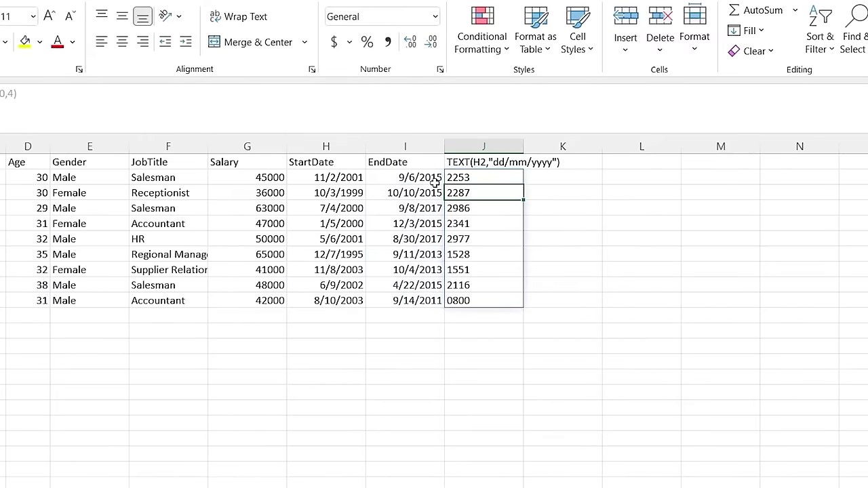
Inspect the EndDate cells I2, I3 and I5 that feed the RIGHT formula
left_click(429, 178)
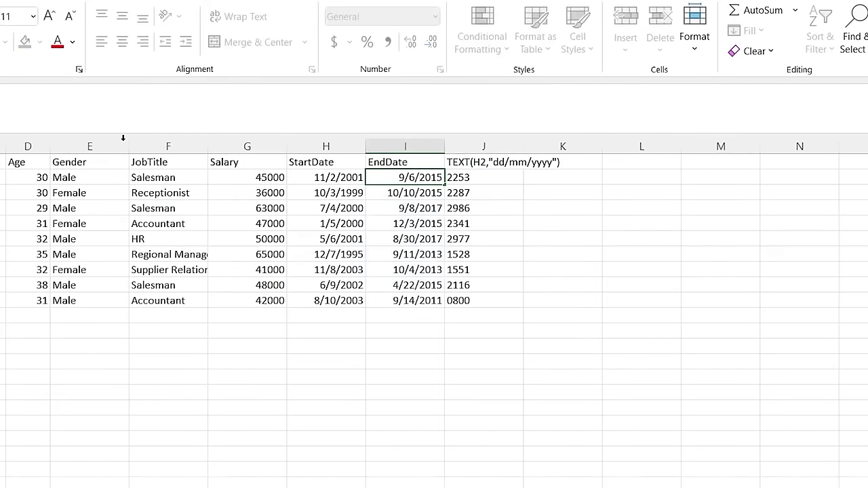
left_click(409, 221)
left_click(412, 192)
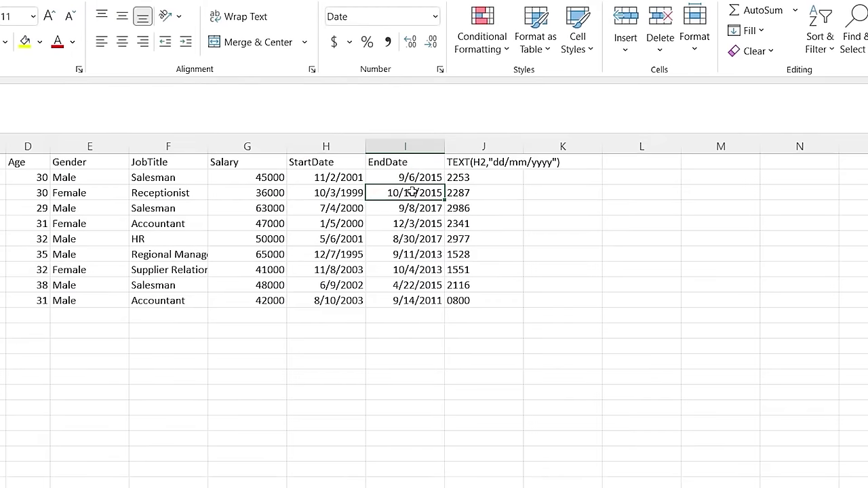
left_click(412, 178)
Change the number format of the StartDate and EndDate values in H2:I10 to General
left_click_drag(330, 178, 394, 302)
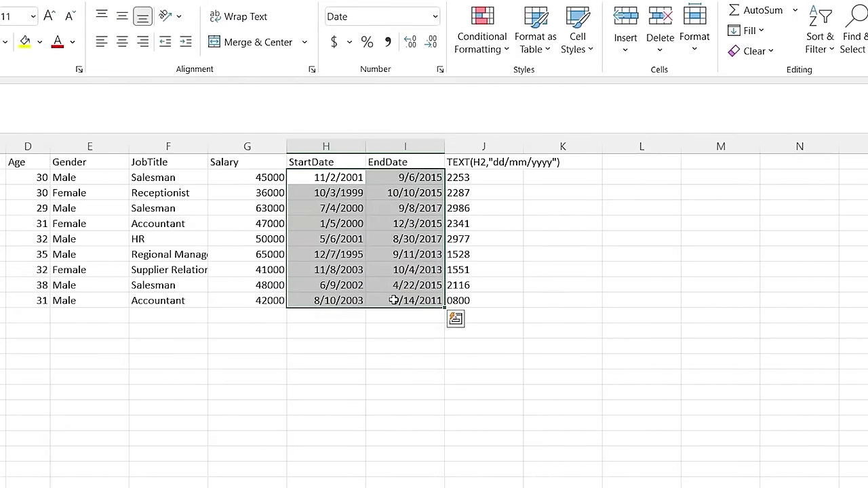
left_click(435, 16)
left_click(393, 42)
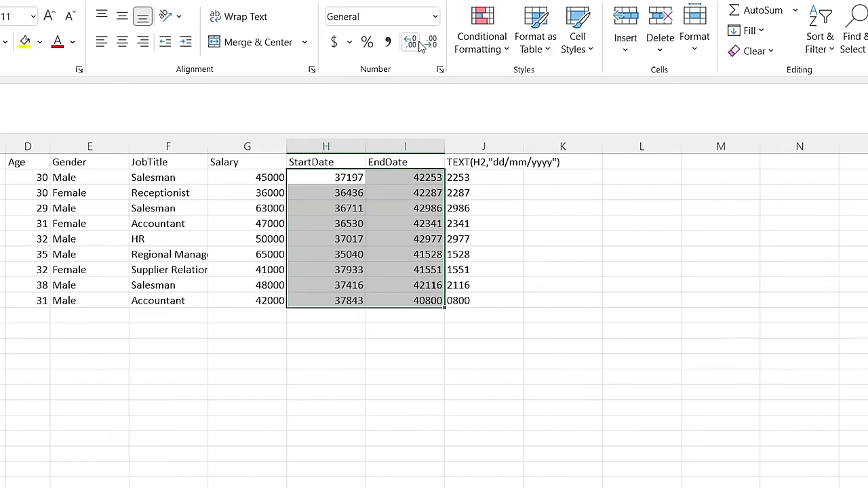
Compare the RIGHT result in J2 with the underlying EndDate value in I2
left_click(489, 179)
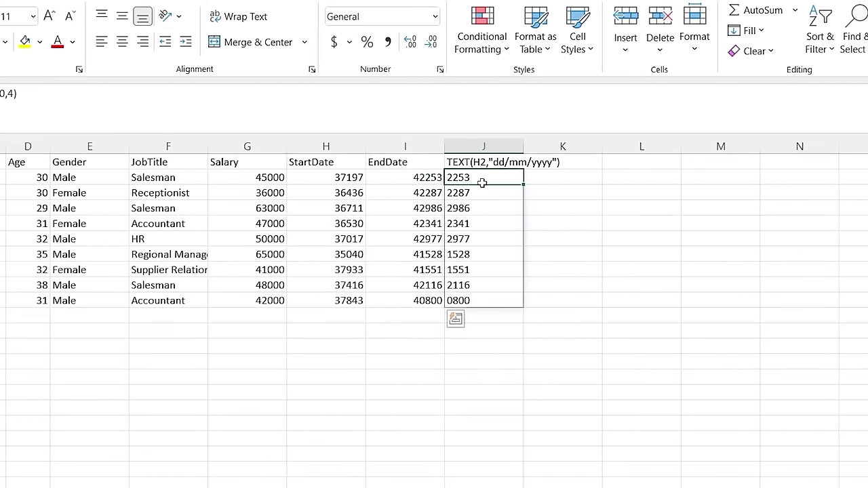
left_click(418, 177)
double_click(419, 177)
double_click(406, 178)
key("Return")
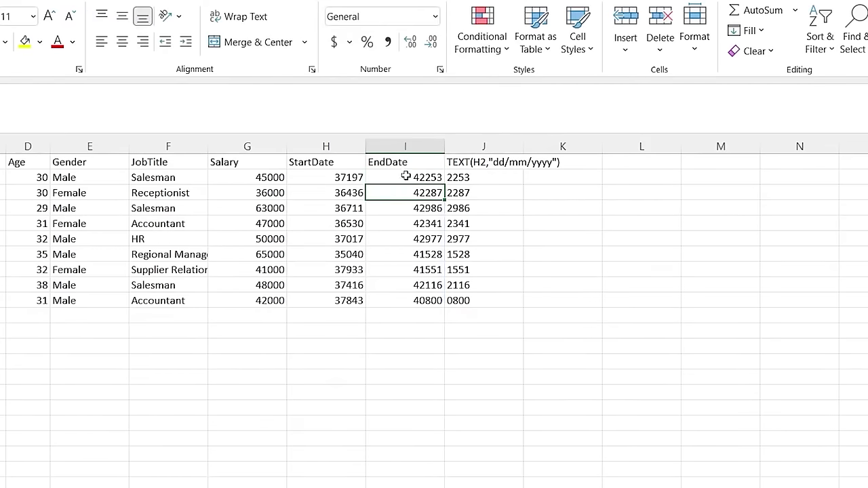
key("Up")
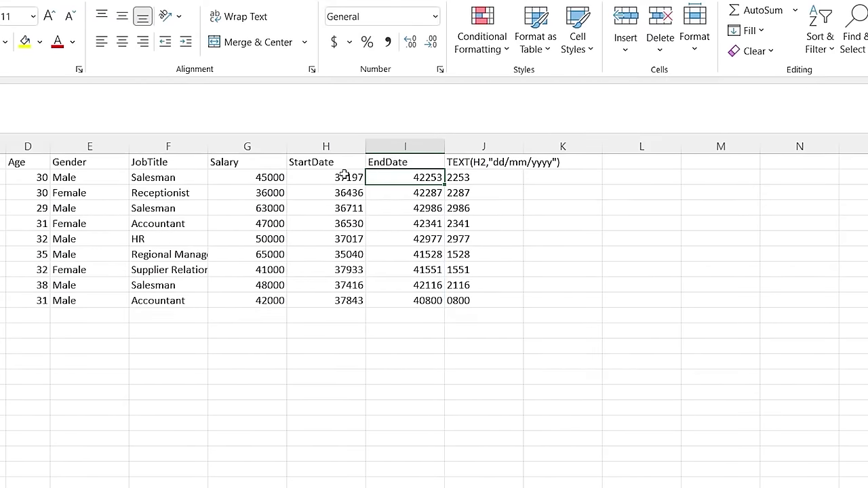
Undo the General format on the StartDate and EndDate columns and reselect the RIGHT results from J2
key("ctrl+z")
left_click(539, 203)
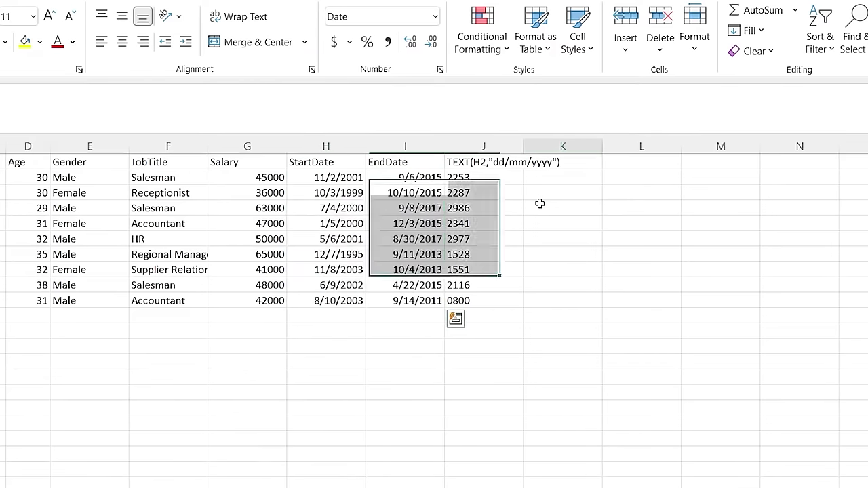
left_click(487, 178)
key("ctrl+shift+Down")
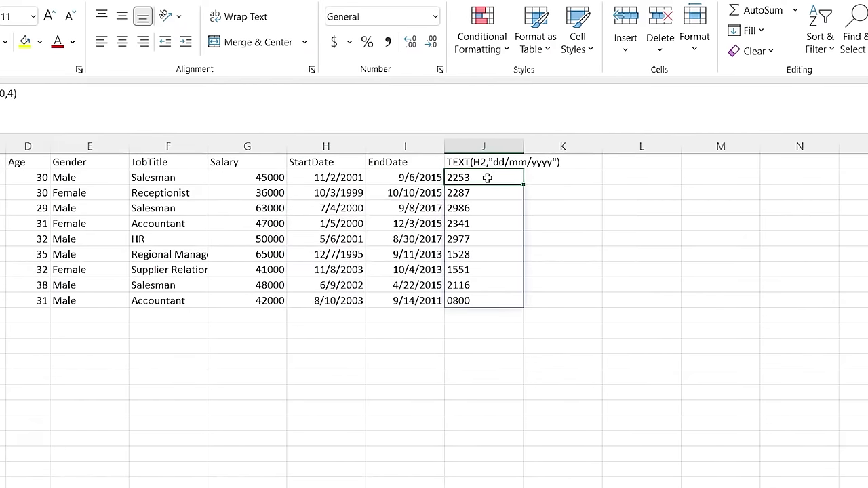
Enter 11/2/2001 in H12 below the StartDate column and check the number format applied to it
left_click(323, 330)
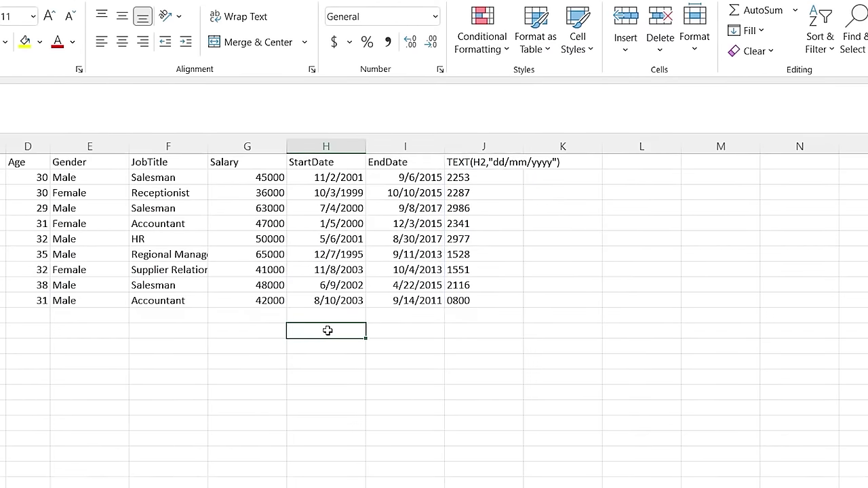
double_click(329, 330)
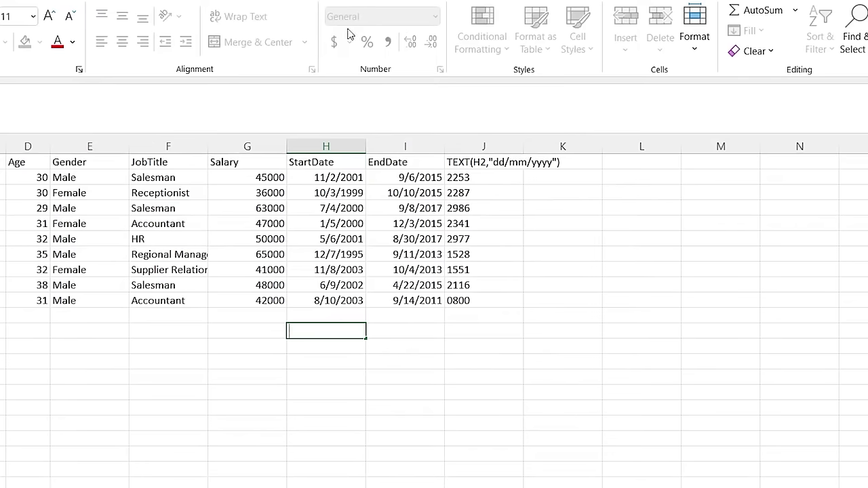
type("11/2/2001")
key("Return")
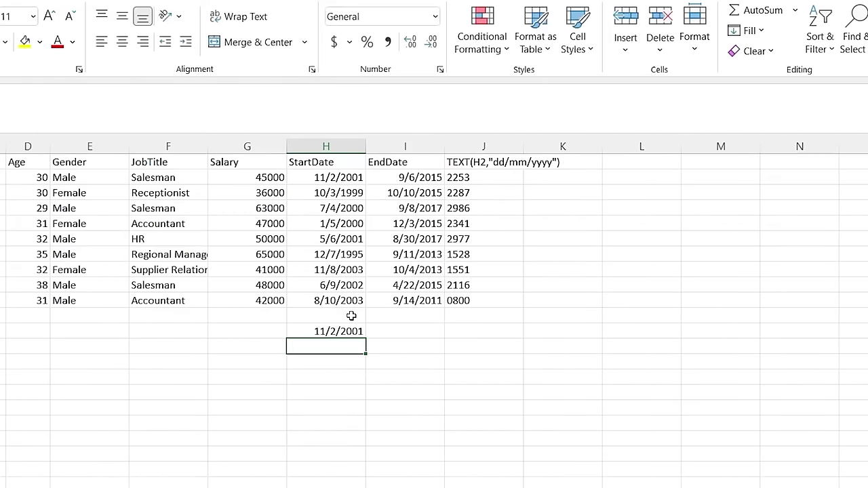
left_click(343, 334)
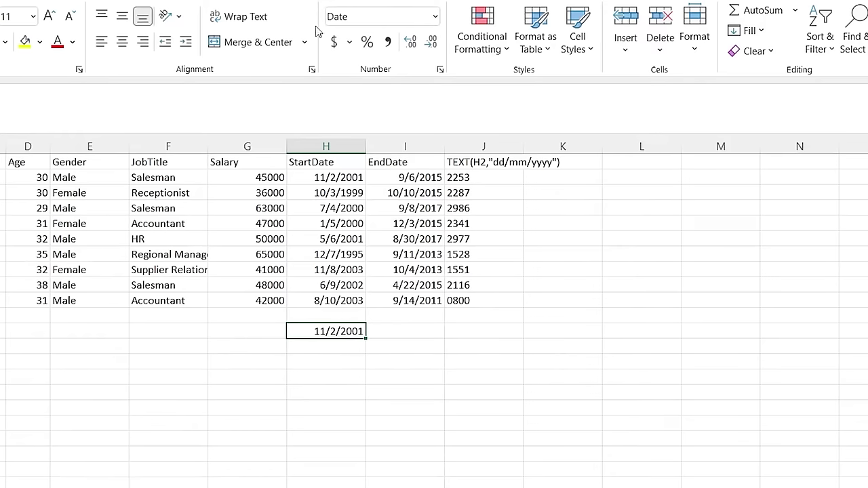
Format cell H13 as Text and enter 11/2/2001 in it, below the date entry in H12
left_click(344, 346)
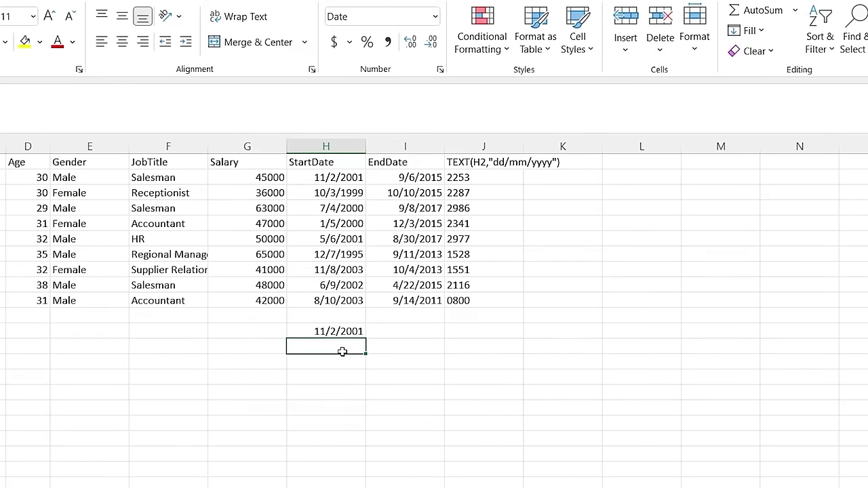
left_click(435, 17)
scroll(404, 204, "down", 1)
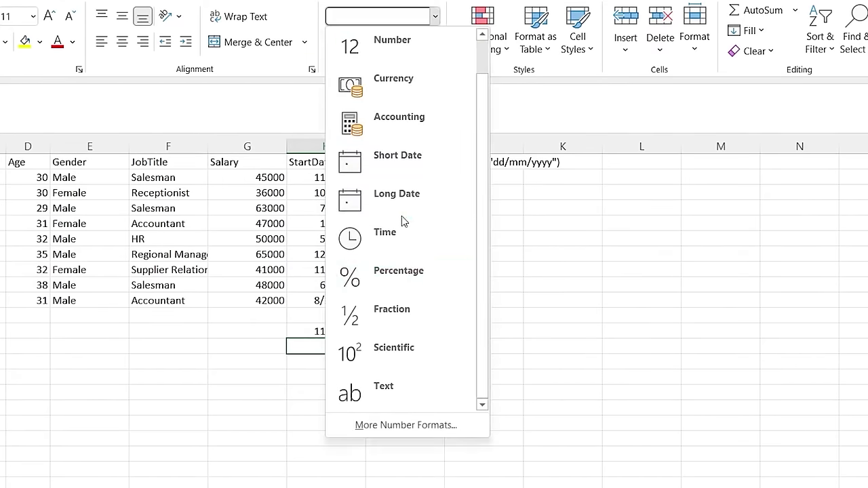
left_click(398, 348)
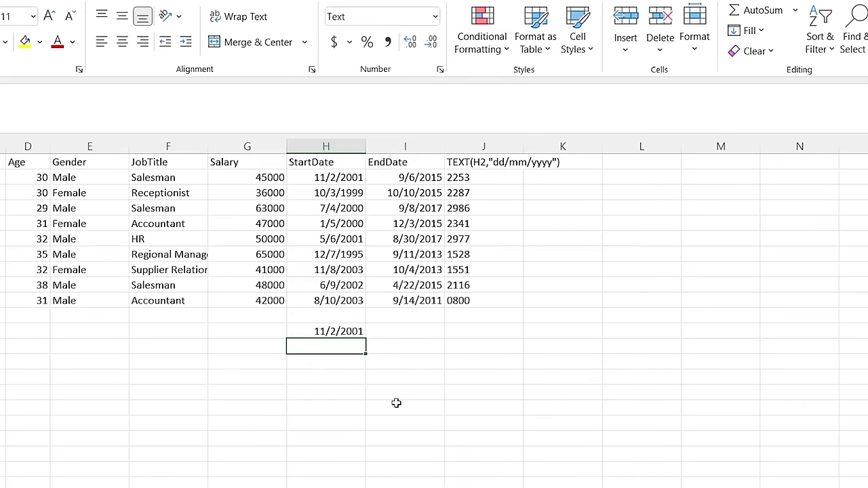
double_click(330, 346)
type("11/2/")
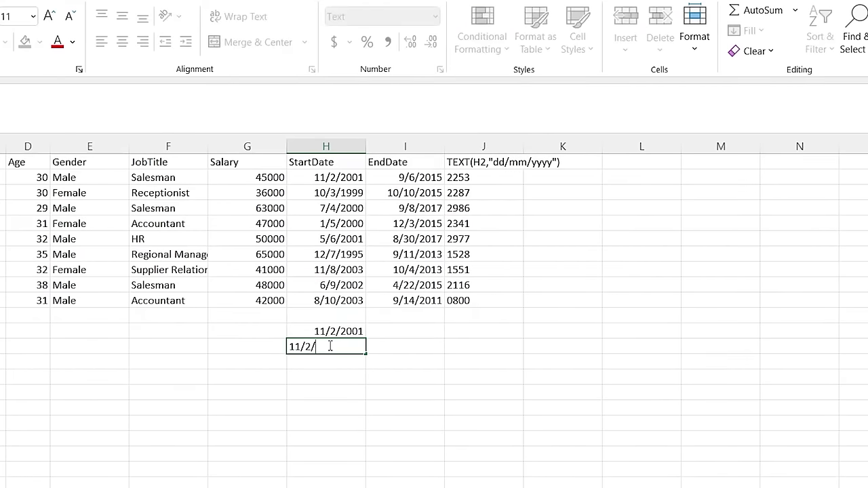
type("2001")
key("Return")
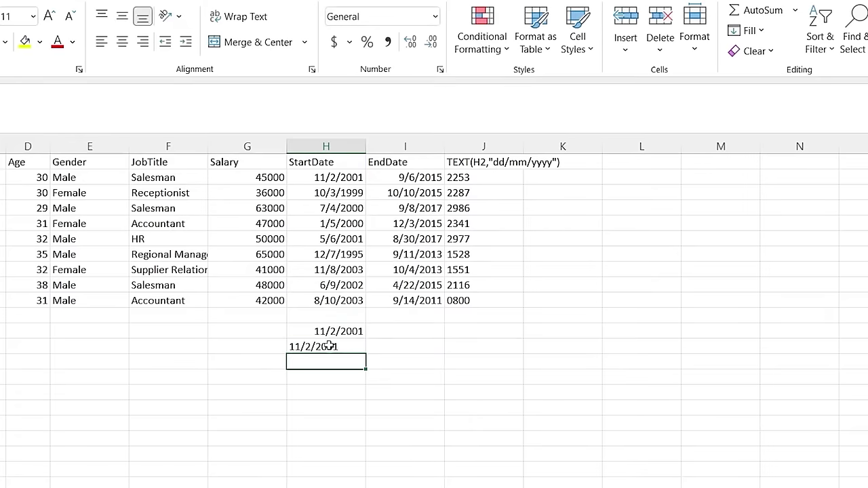
Compare the number formats and alignment of the two test dates in H12 and H13
left_click(329, 347)
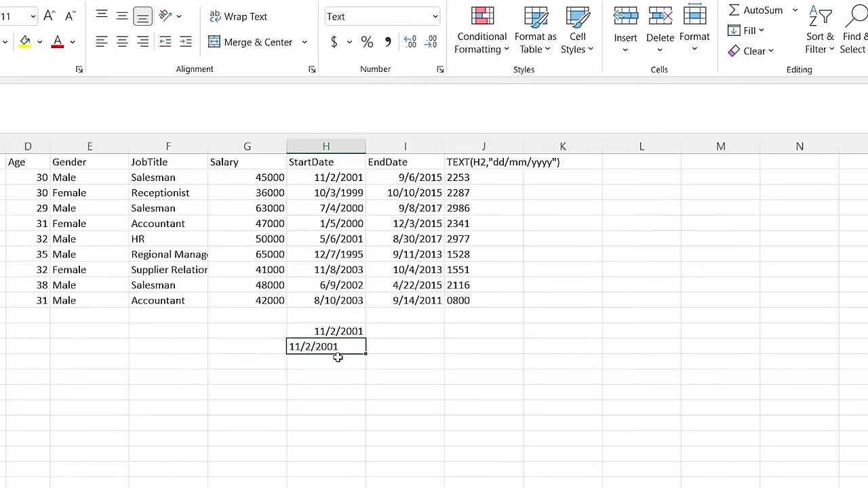
left_click_drag(320, 331, 324, 346)
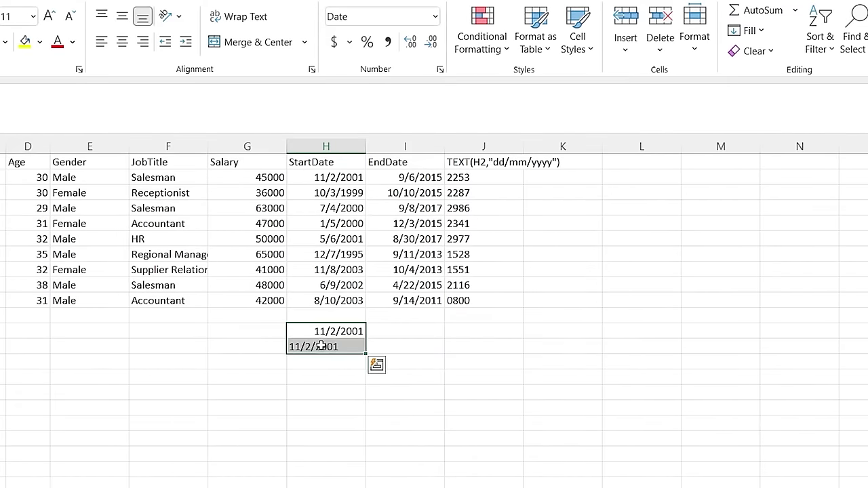
left_click(323, 331)
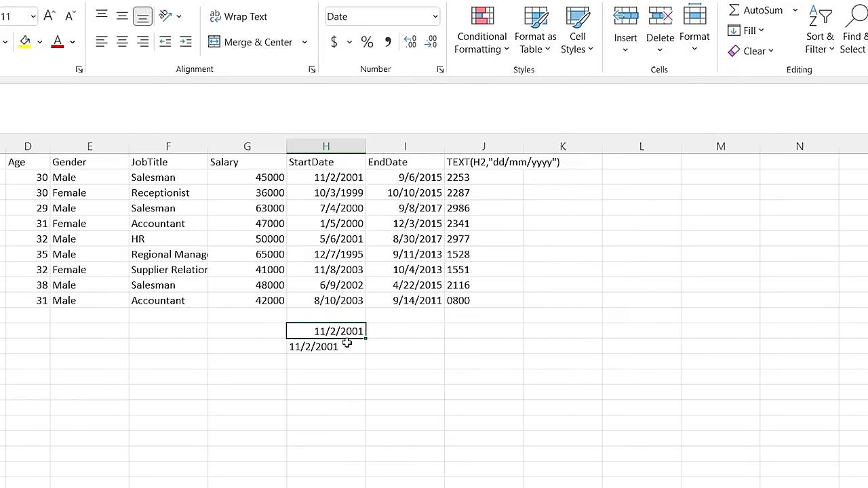
left_click(319, 348)
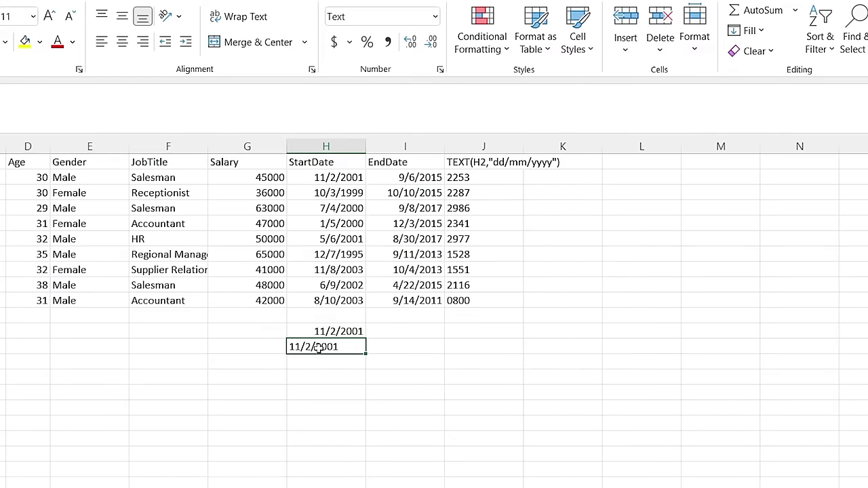
Clear the two test dates in H12:H13 and the RIGHT results in column J from J2 down
left_click_drag(351, 329, 342, 346)
key("Delete")
left_click(388, 346)
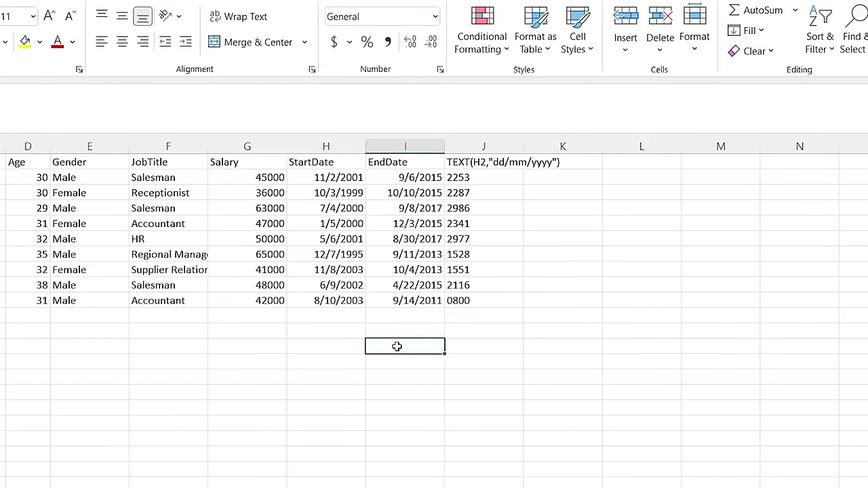
left_click(489, 178)
key("ctrl+shift+Down")
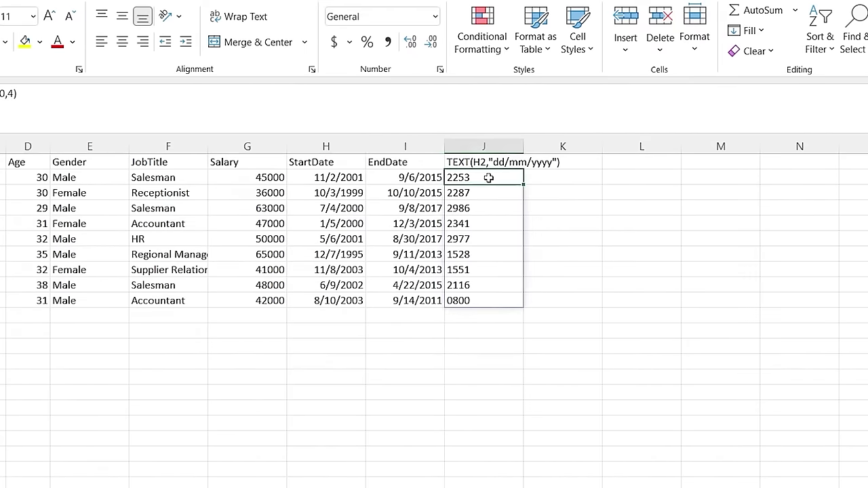
key("BackSpace")
left_click(516, 287)
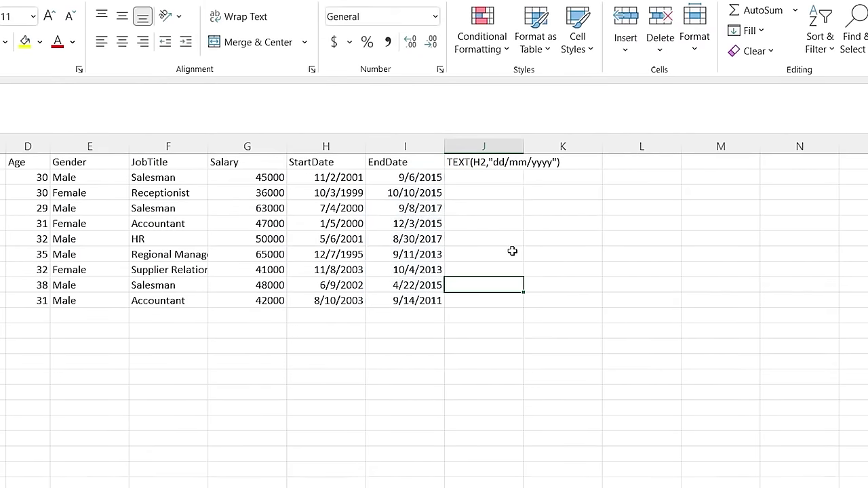
Enter =TEXT(H2:H10, "dd/mm/yyyy") in J2 to convert the StartDate values to text
left_click(481, 192)
left_click(482, 178)
type("=T")
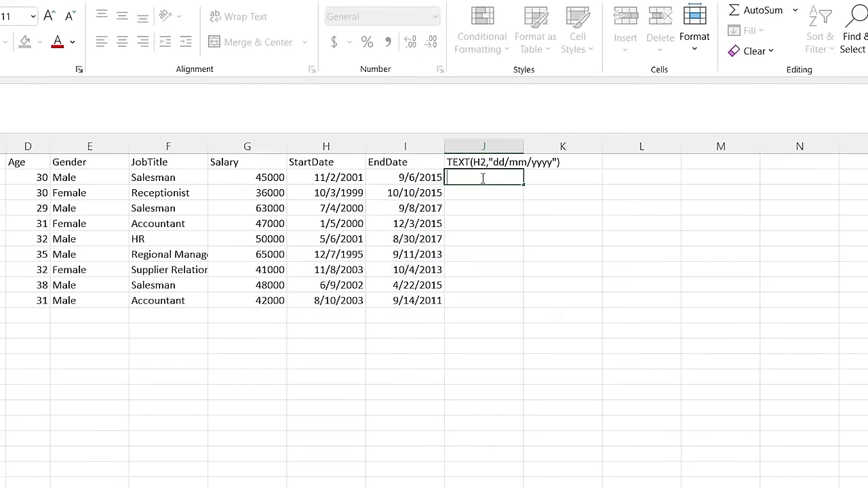
type("EST")
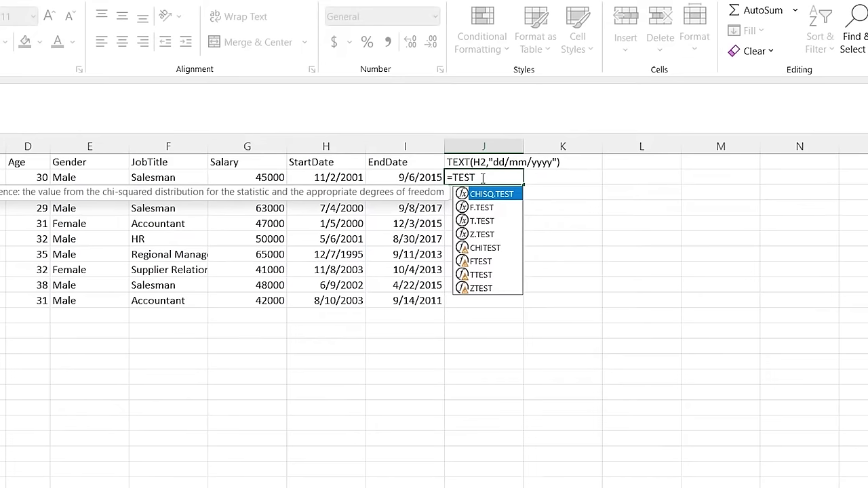
key("BackSpace")
key("BackSpace")
type("X")
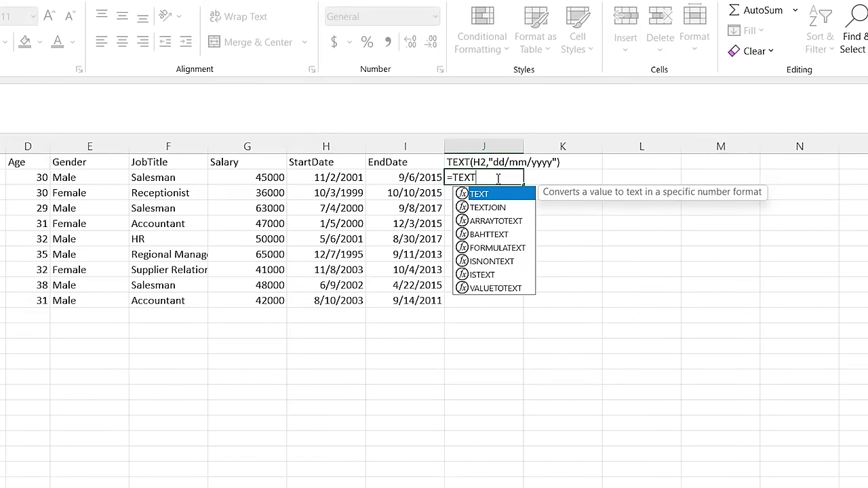
type("(")
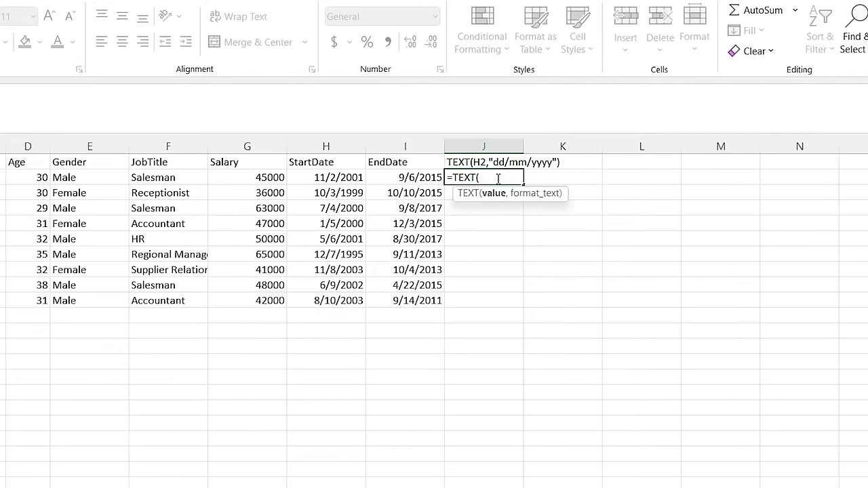
left_click(337, 178)
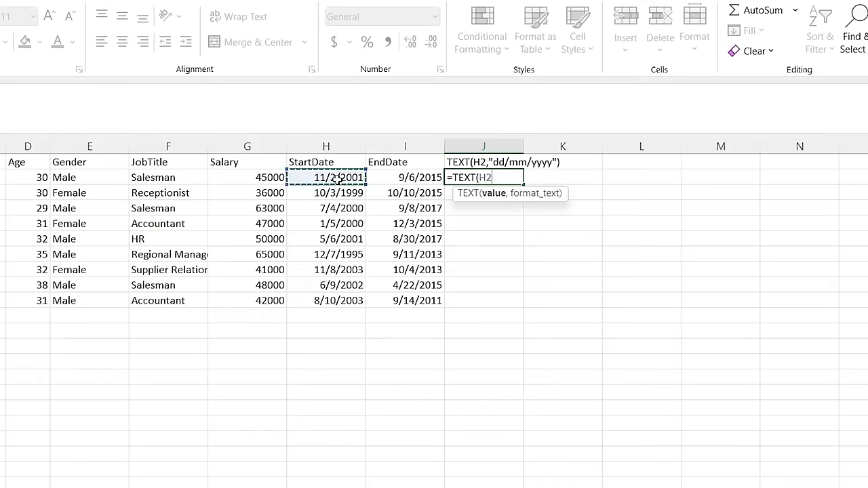
left_click(348, 299, "shift")
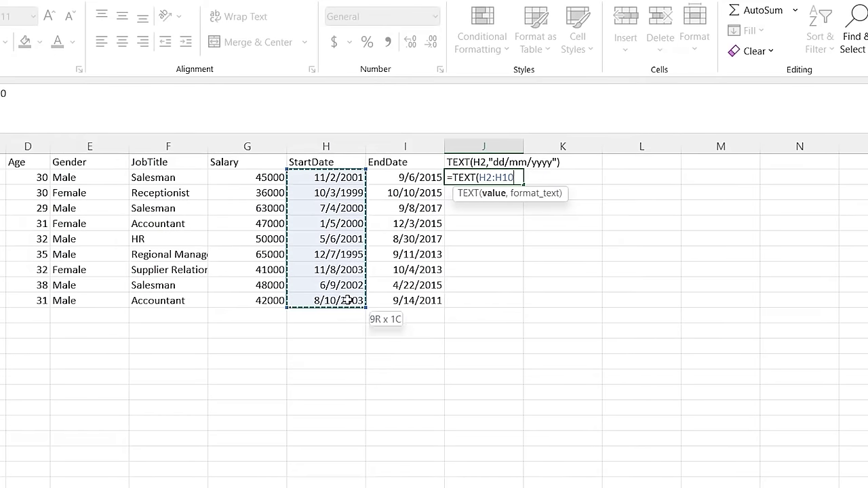
type(",")
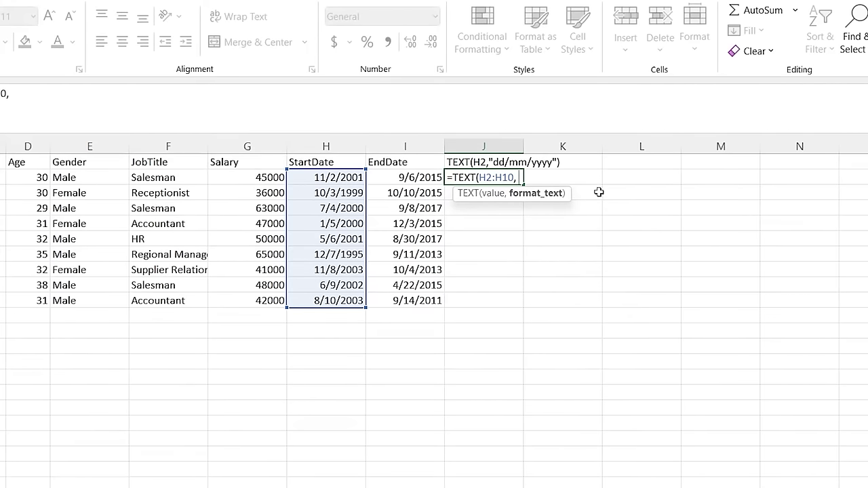
type("\"dd/mm/")
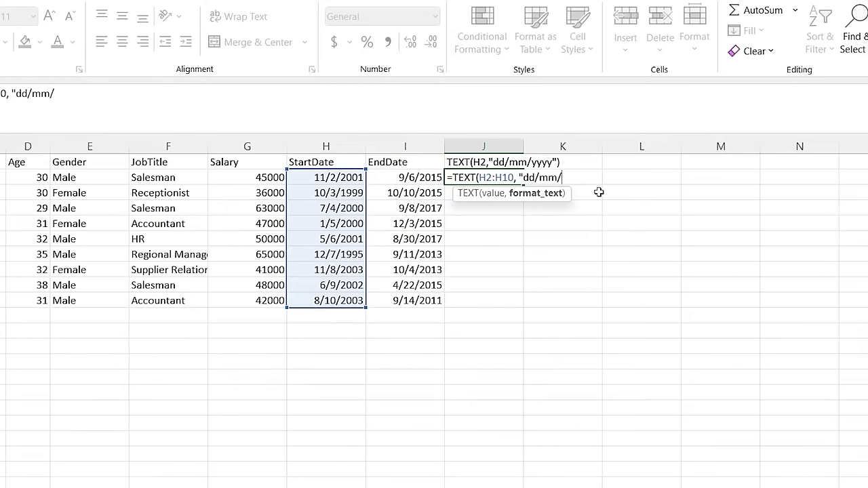
type("yyyy\")")
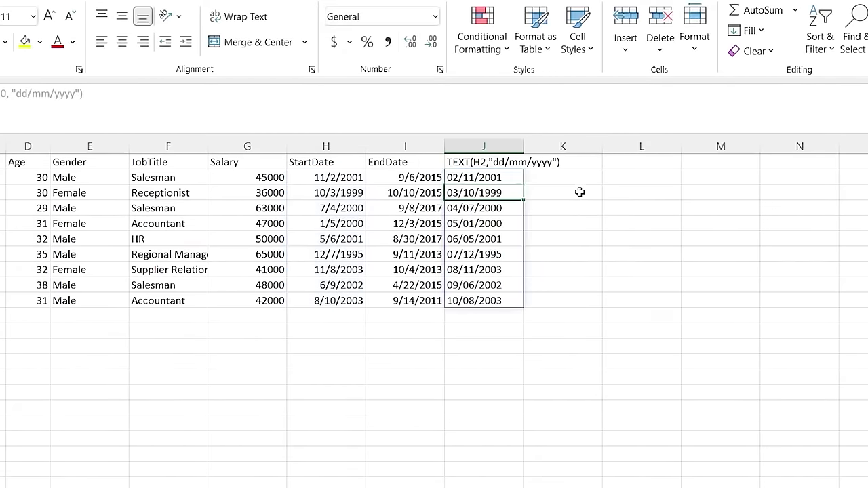
left_click(554, 208)
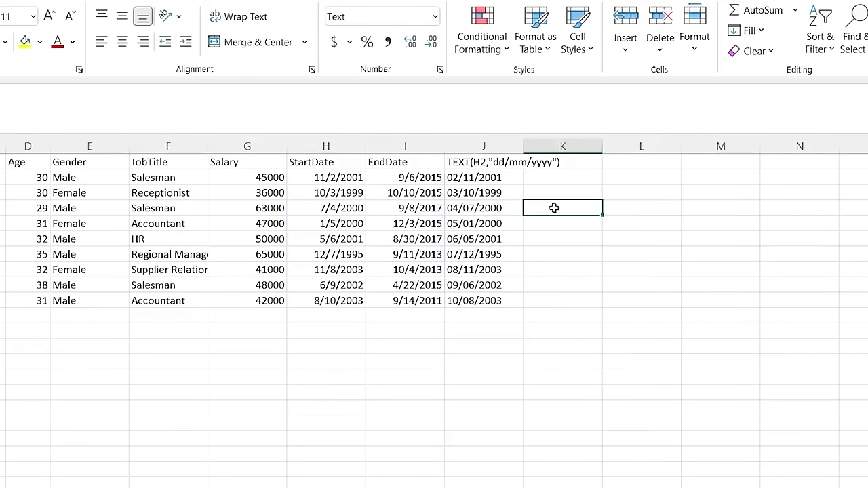
Copy the TEXT results in J2:J10 and paste them into column L starting at L2
left_click_drag(501, 177, 497, 263)
left_click_drag(497, 301, 496, 301)
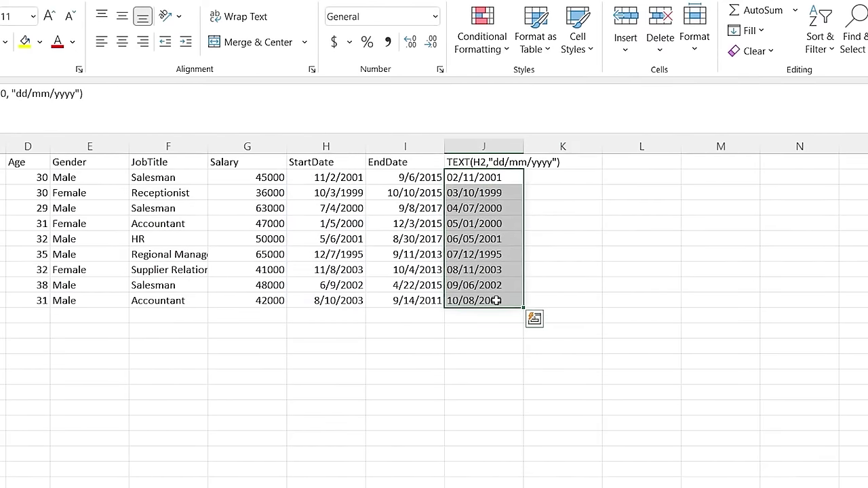
key("ctrl+q")
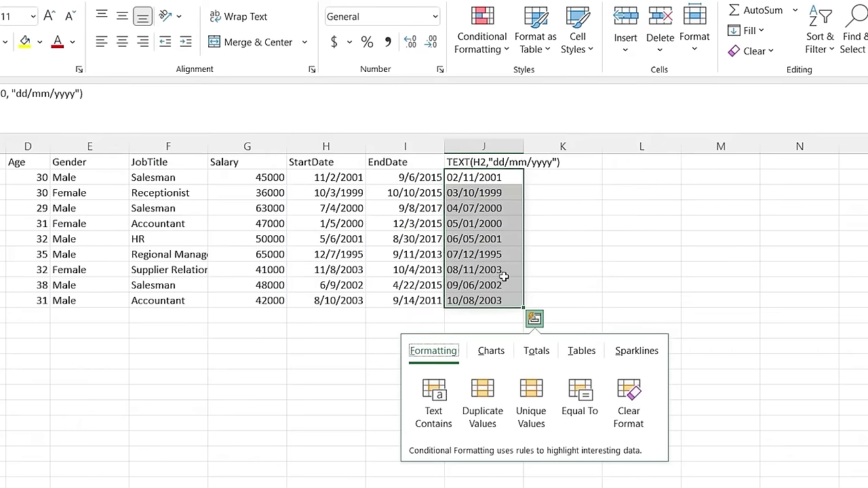
left_click(519, 239)
left_click_drag(508, 180, 508, 299)
key("ctrl+c")
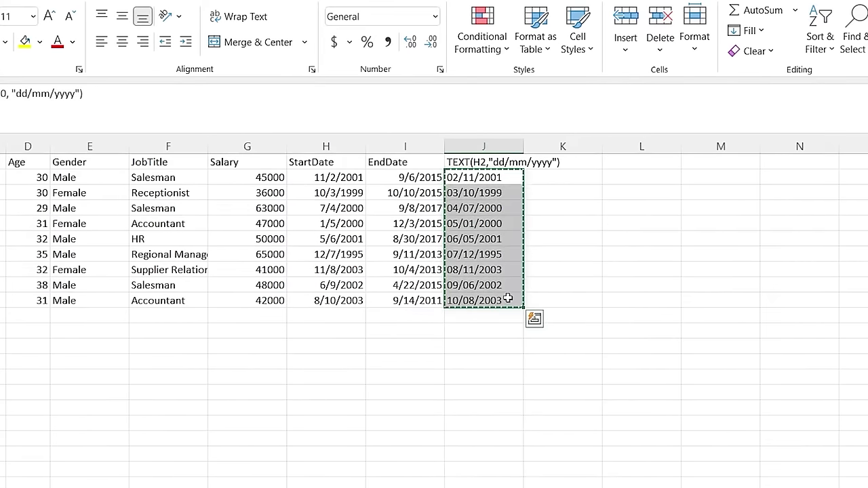
right_click(634, 175)
left_click(699, 265)
left_click(648, 208)
key("ctrl+Down")
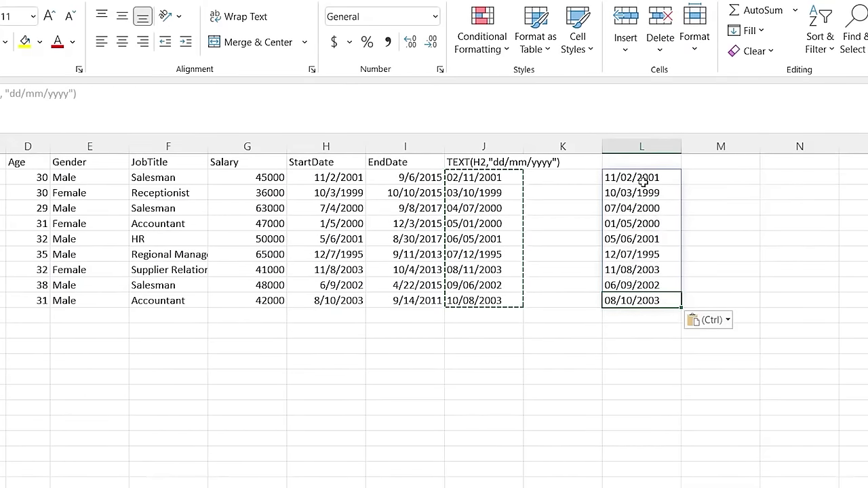
left_click(675, 176)
left_click(647, 223)
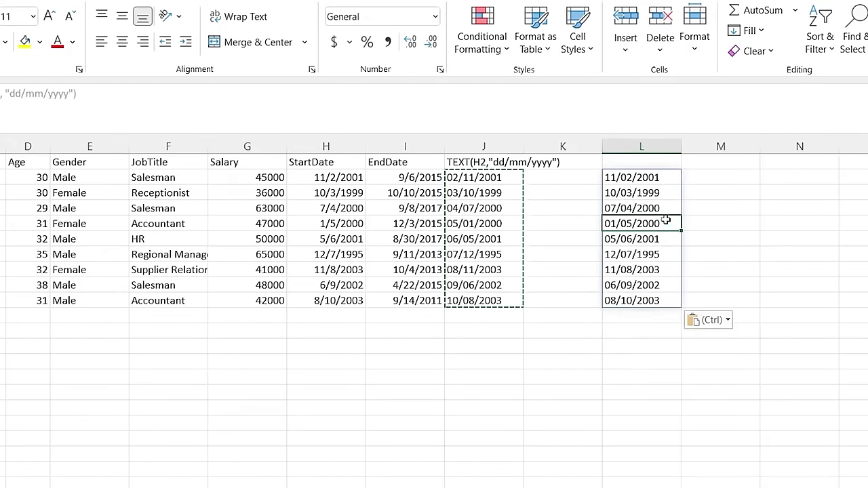
Enter =RIGHT(L2#,4) in M2 to extract the year from each text date in column L
left_click(718, 175)
type("=")
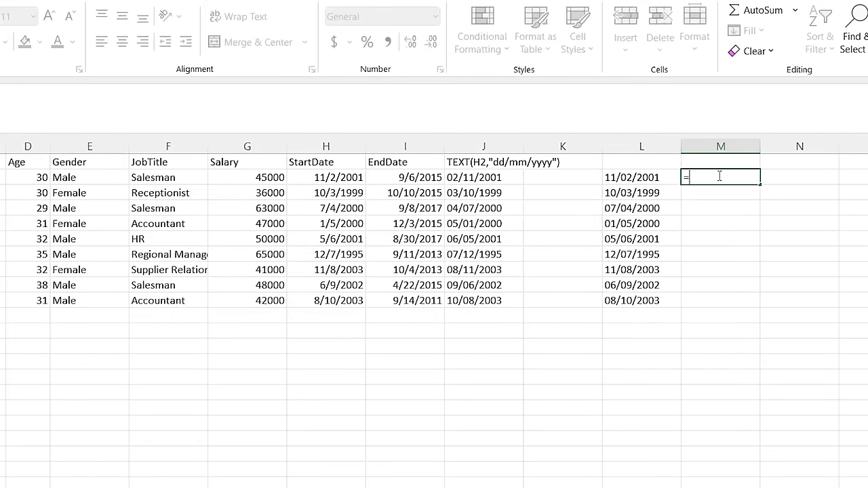
type("RIGHT(")
left_click(648, 176)
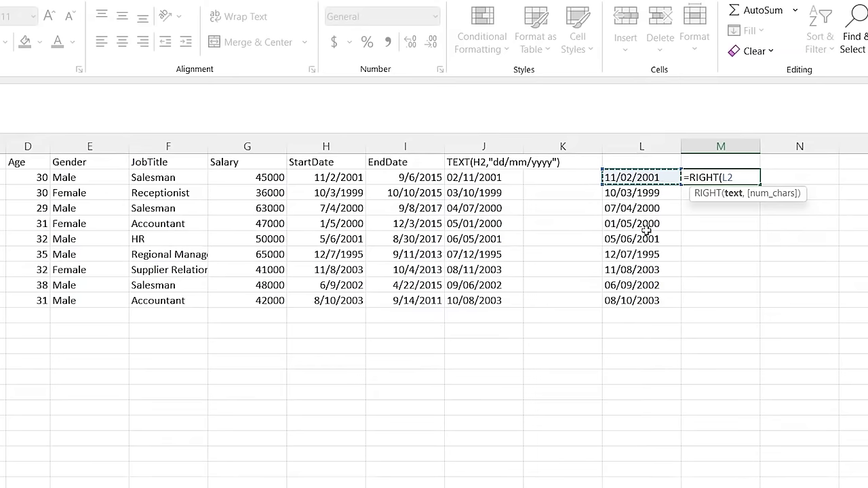
left_click(640, 300, "shift")
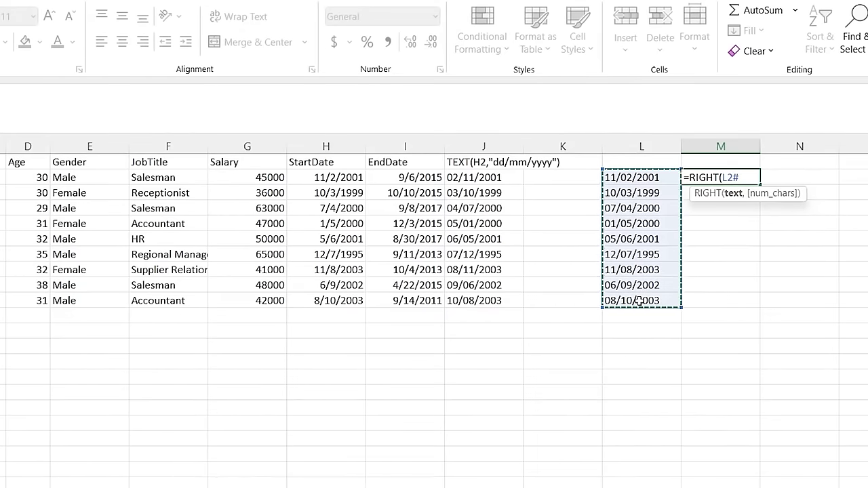
type(",4)")
key("Return")
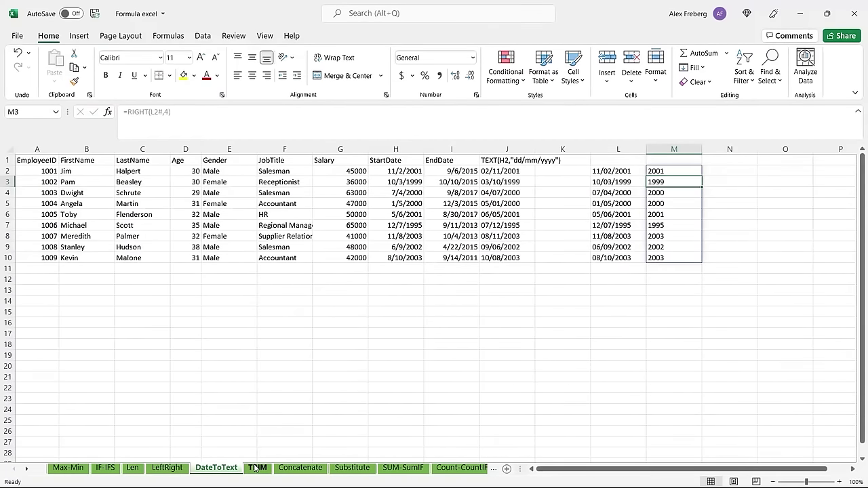
Switch to the TRIM sheet and examine the LastName values in C2:C10 for unwanted spaces
left_click(255, 468)
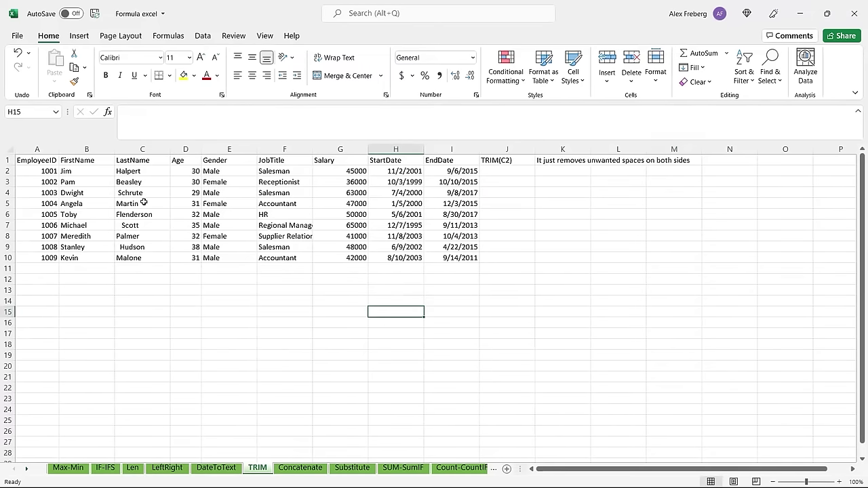
left_click_drag(128, 171, 138, 261)
left_click(143, 270)
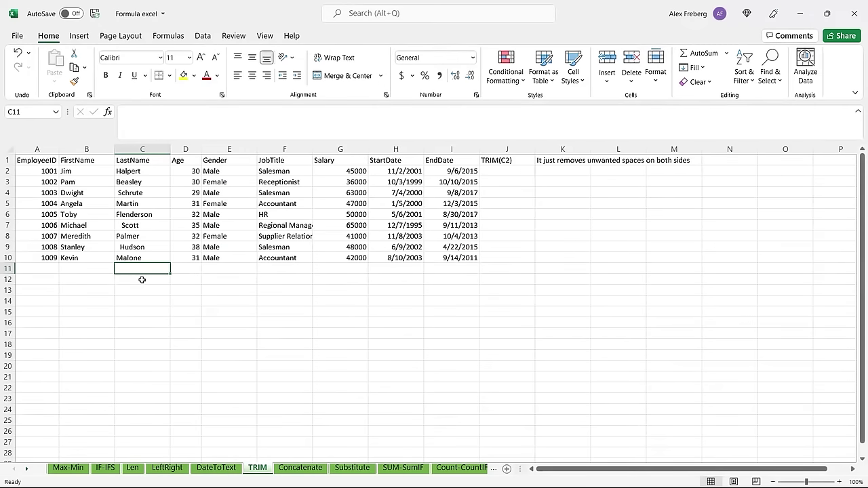
double_click(140, 260)
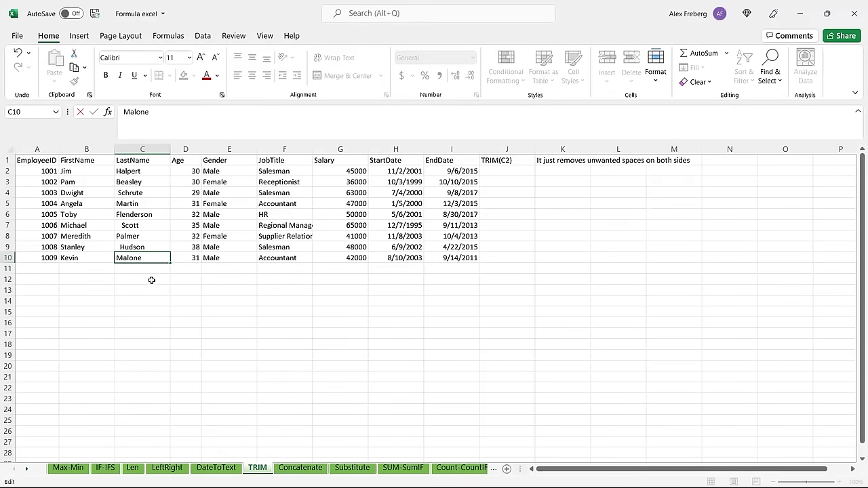
left_click(150, 280)
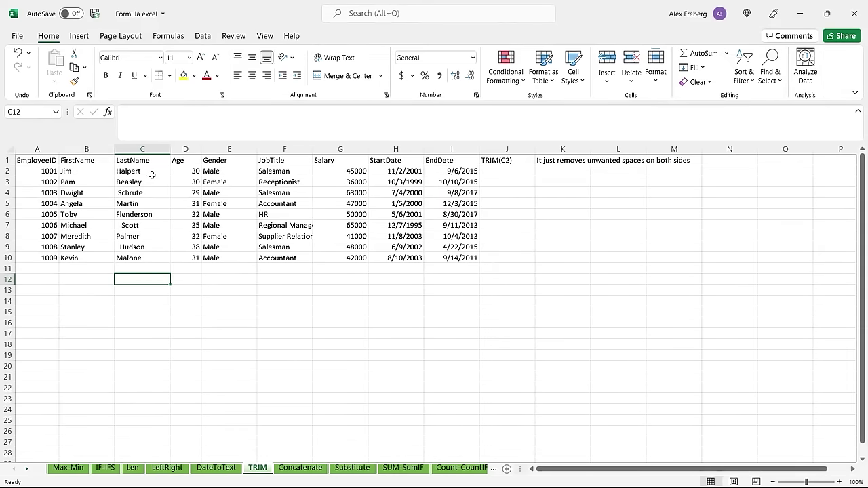
Enter =TRIM(C2:C10) in J2 to remove the unwanted spaces from all the LastName values
left_click_drag(153, 171, 154, 256)
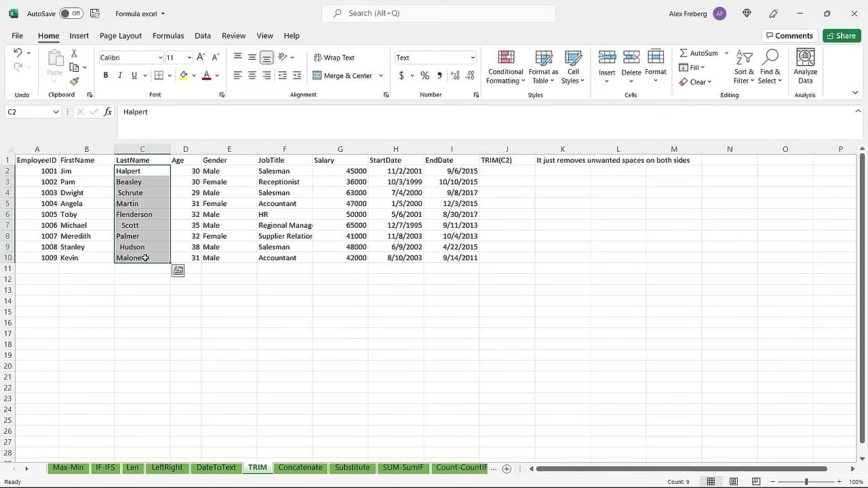
left_click(145, 171)
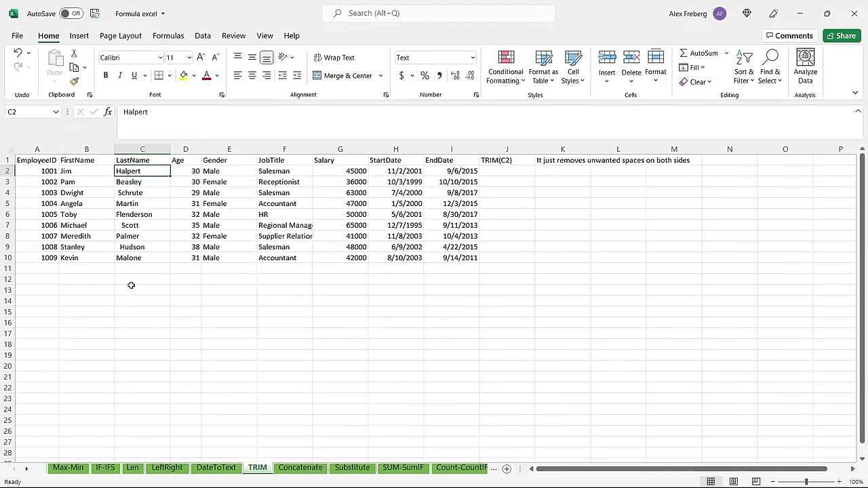
double_click(517, 170)
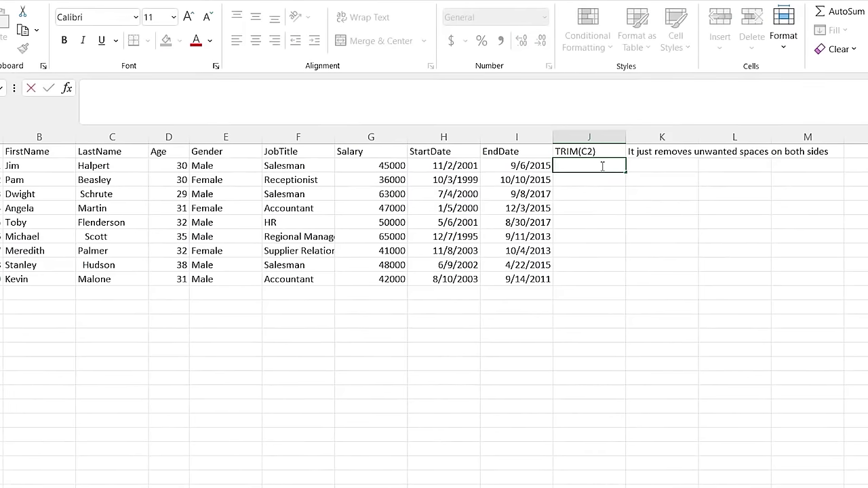
type("=TRIM")
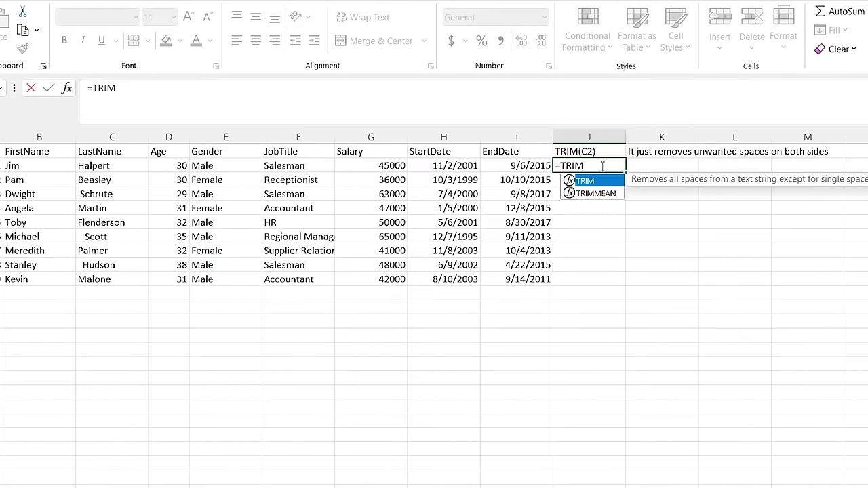
type("(")
key("BackSpace")
type("(")
left_click(118, 165)
left_click(120, 278, "shift")
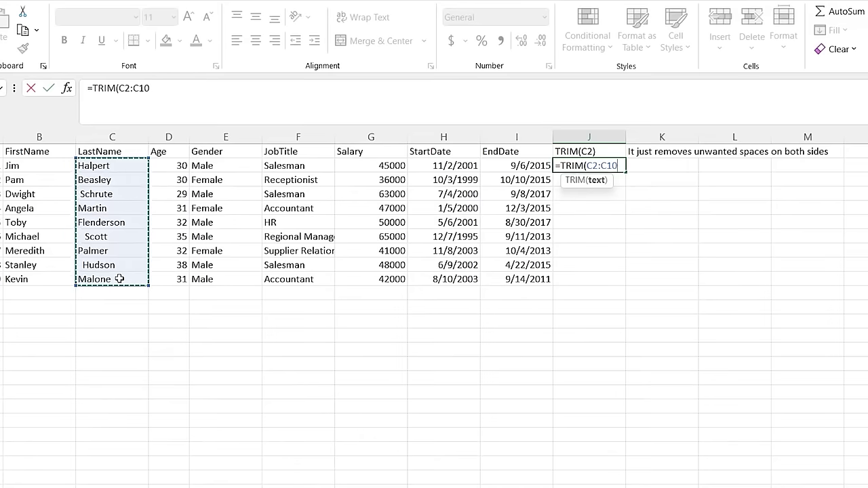
key("Return")
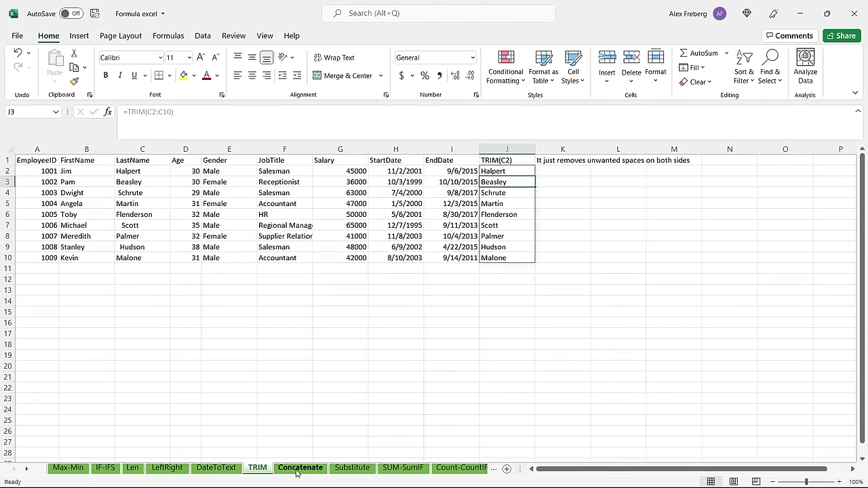
Switch to the Concatenate sheet and select the empty cell J11 below the CONCATENATE example column
left_click(298, 468)
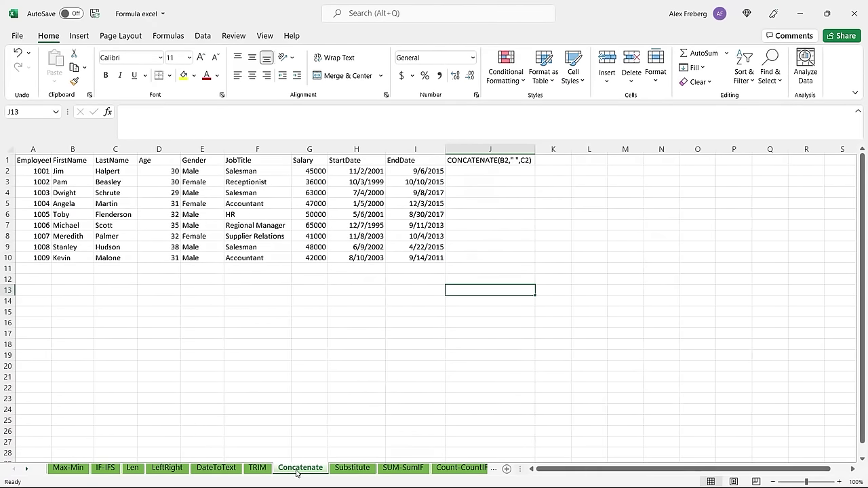
left_click(490, 267)
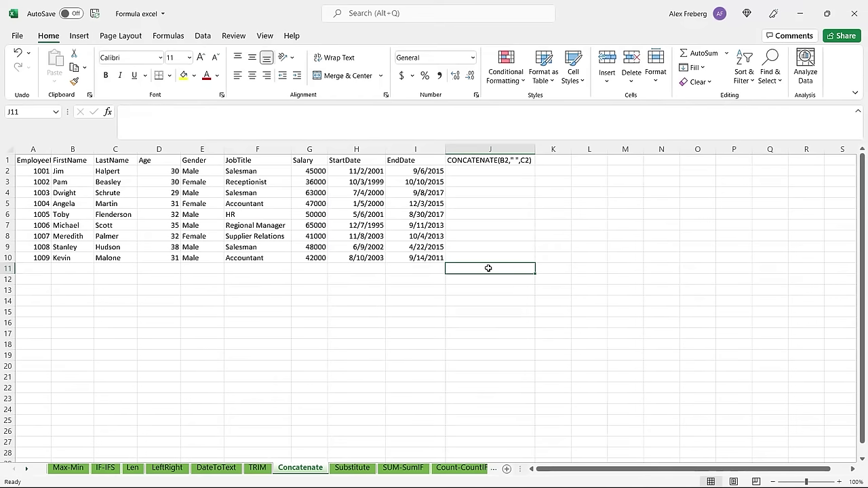
Enter a CONCATENATE formula in J2 that joins the first name in B2 with the last name in C2
left_click(491, 171)
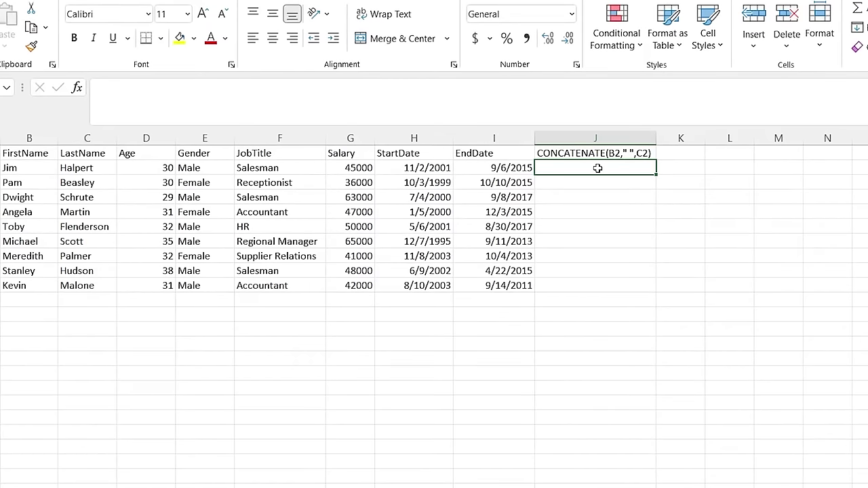
type("=")
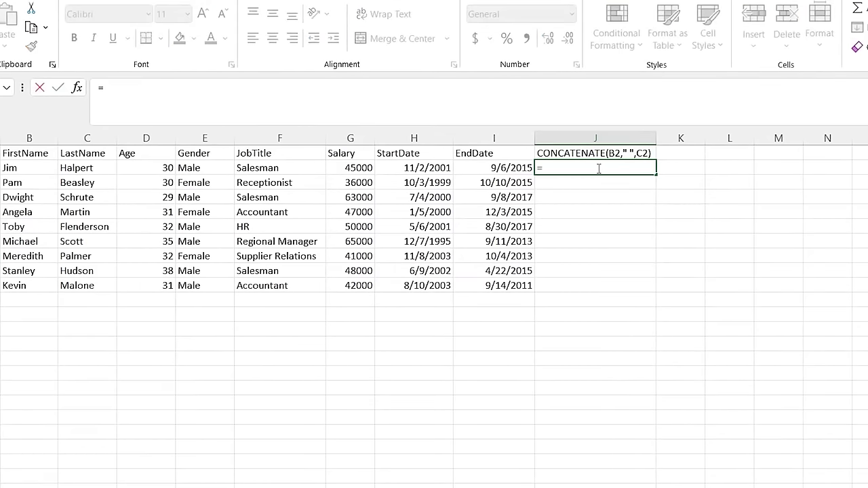
type("CON")
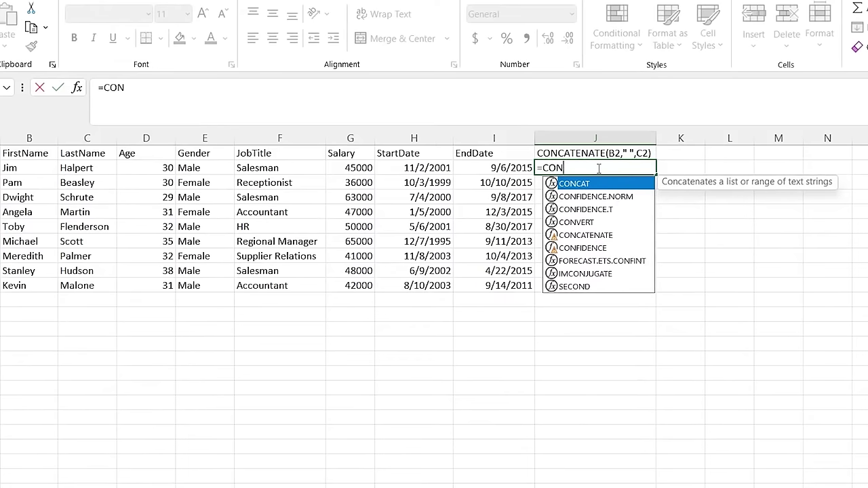
double_click(587, 234)
left_click(600, 189)
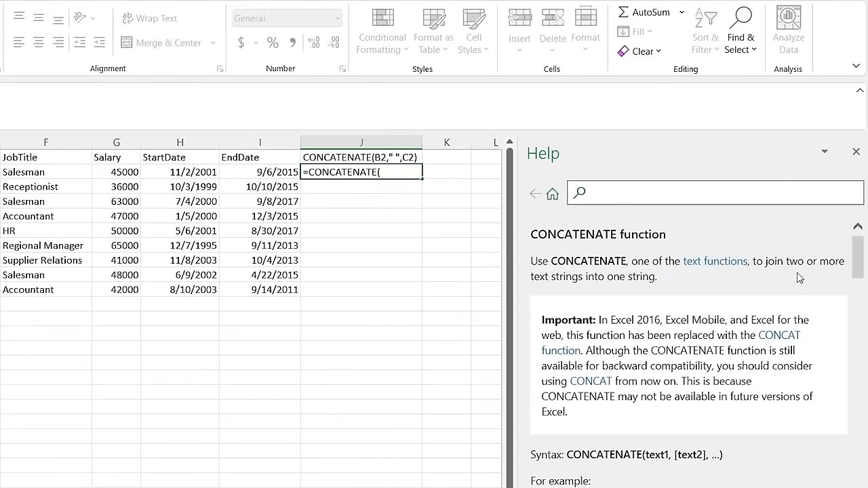
left_click(856, 152)
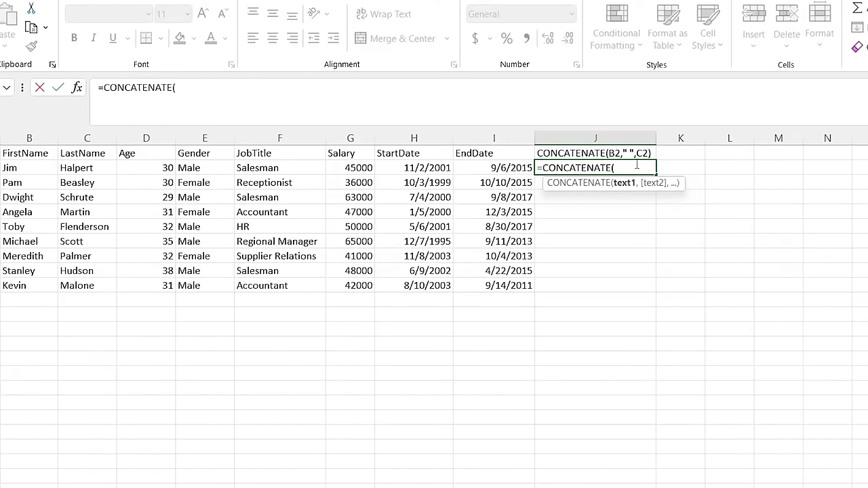
left_click(40, 168)
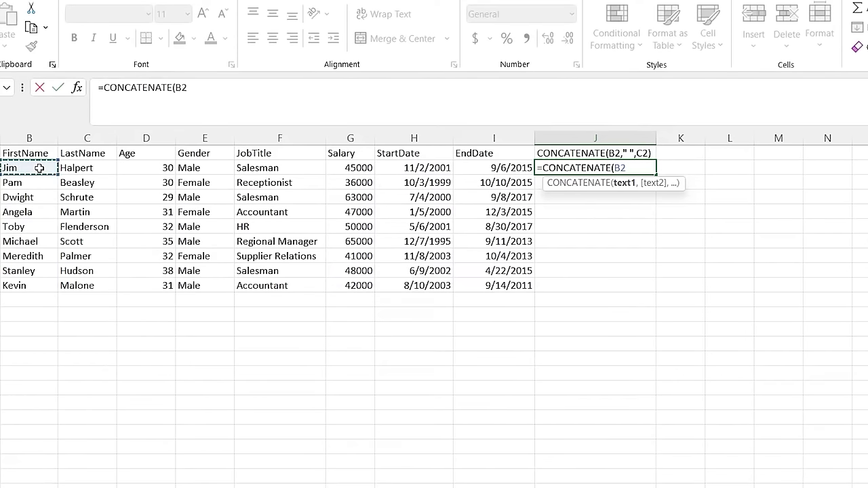
type(",")
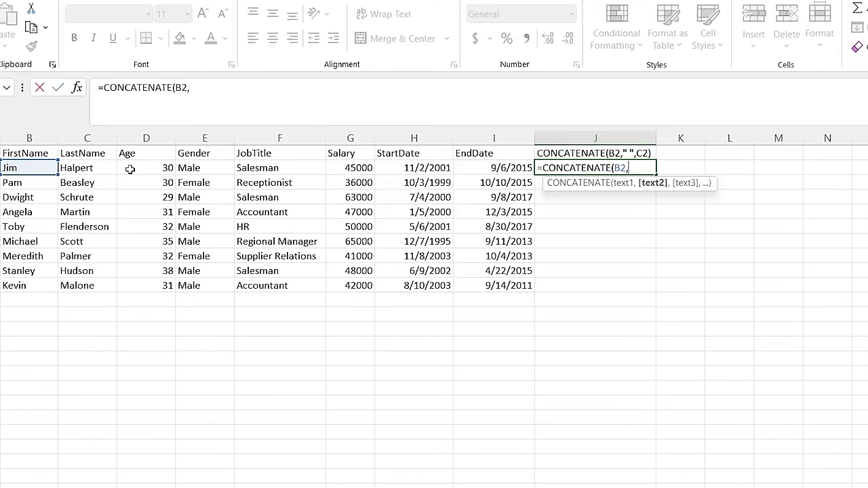
left_click(96, 168)
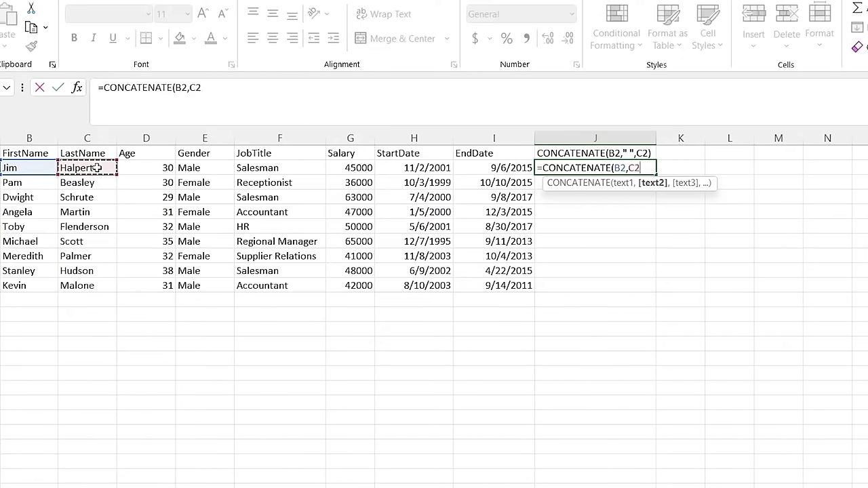
type(")")
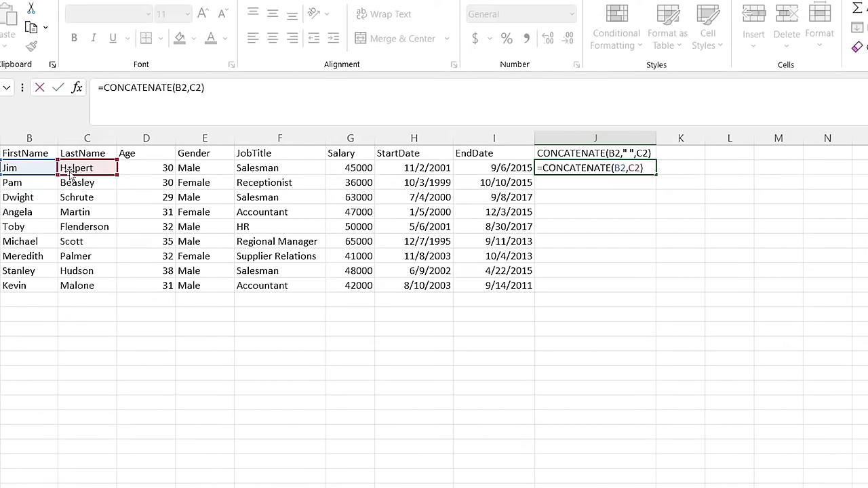
key("Return")
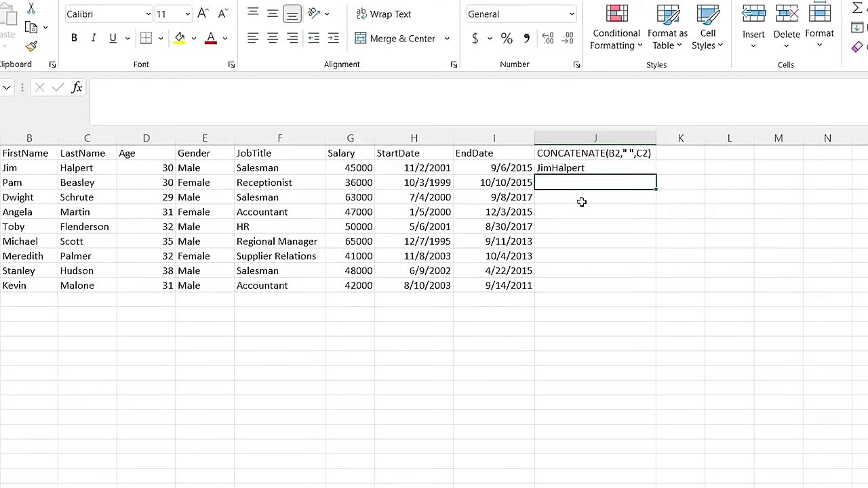
Edit the J2 formula to put a space between the names, making it =CONCATENATE(B2," ",C2)
left_click(593, 168)
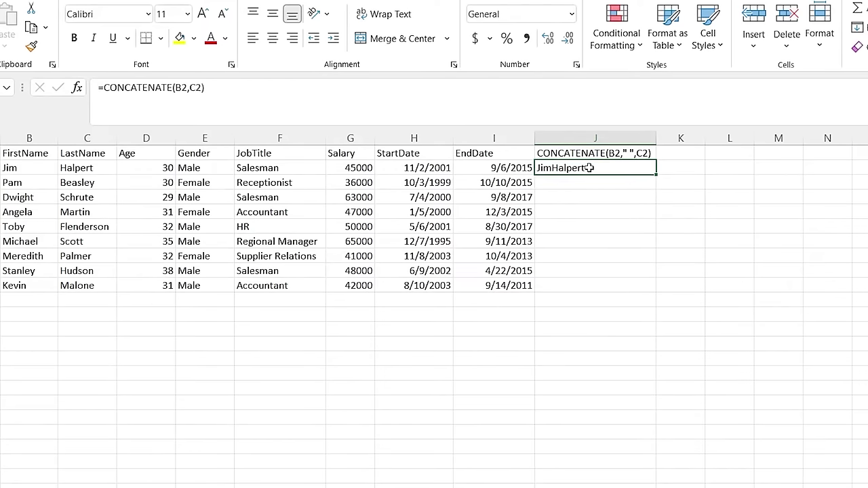
double_click(593, 167)
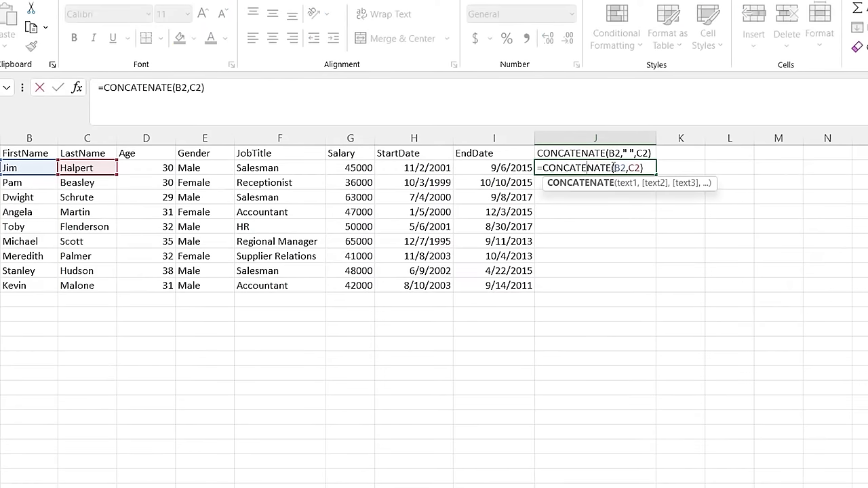
left_click(628, 167)
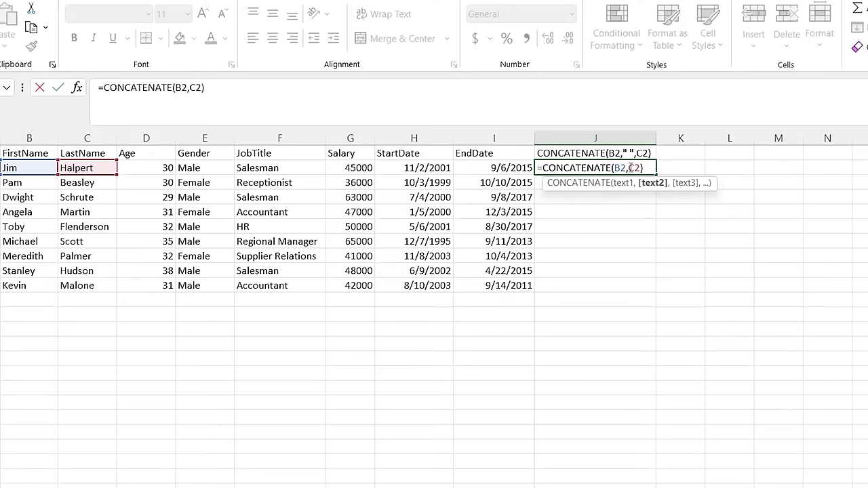
type(",")
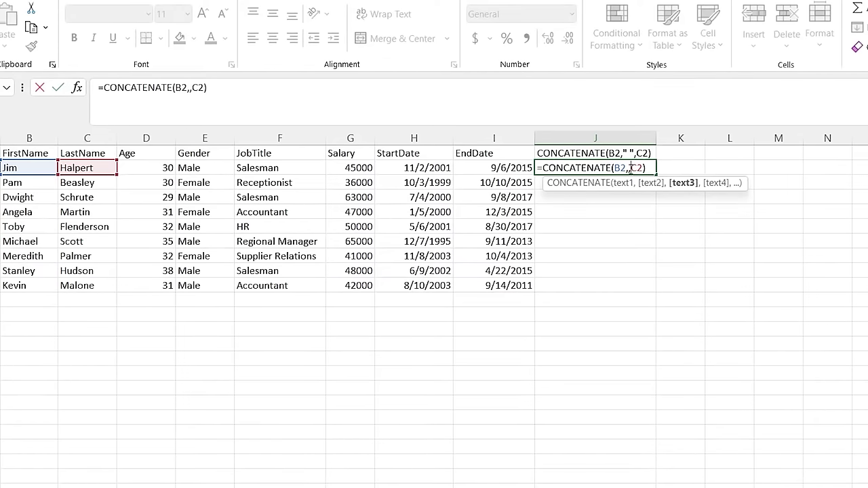
left_click(630, 168)
type("\"\"")
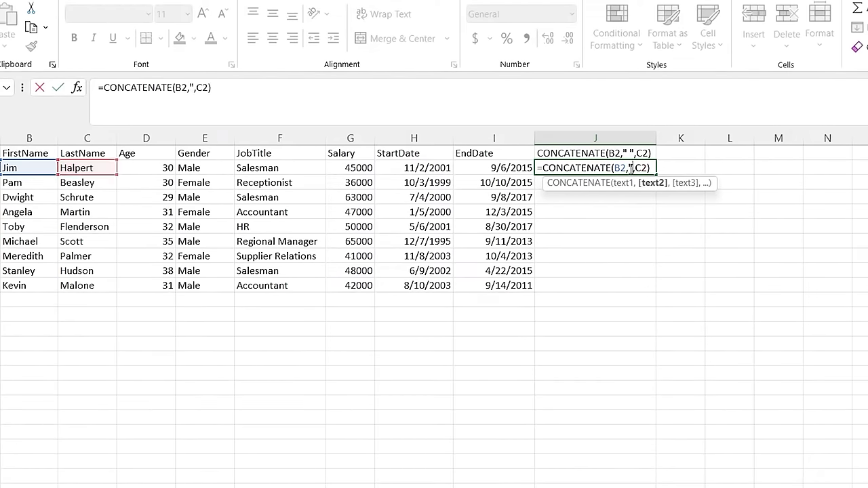
left_click(634, 168)
type("-")
key("BackSpace")
type("-")
key("BackSpace")
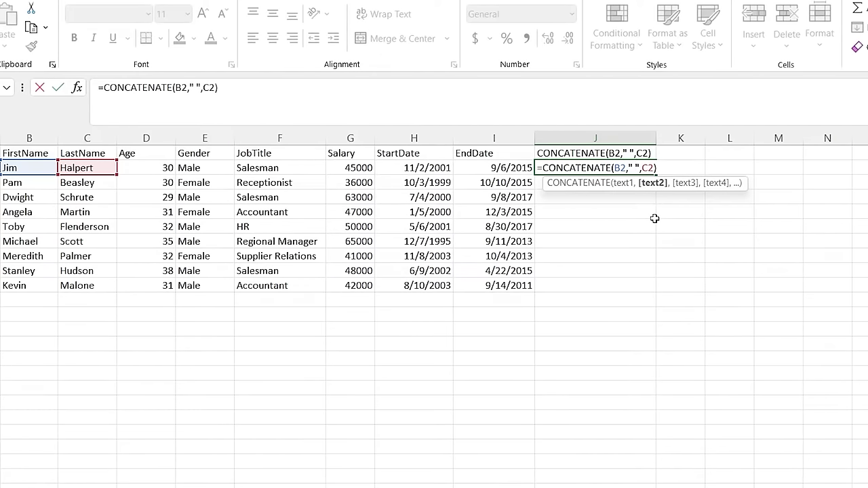
key("Return")
Fill the J2 full-name formula down through J10 for all employees
left_click(607, 167)
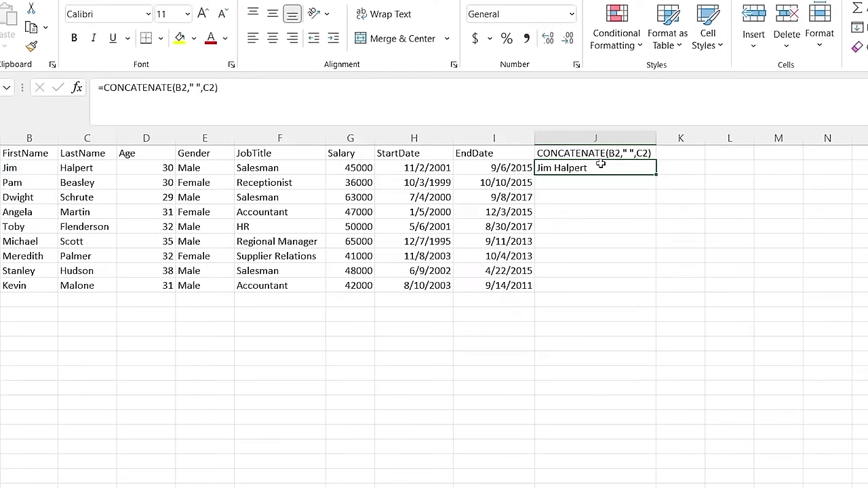
left_click_drag(653, 176, 653, 292)
left_click(587, 197)
left_click(591, 171)
left_click_drag(594, 183, 610, 290)
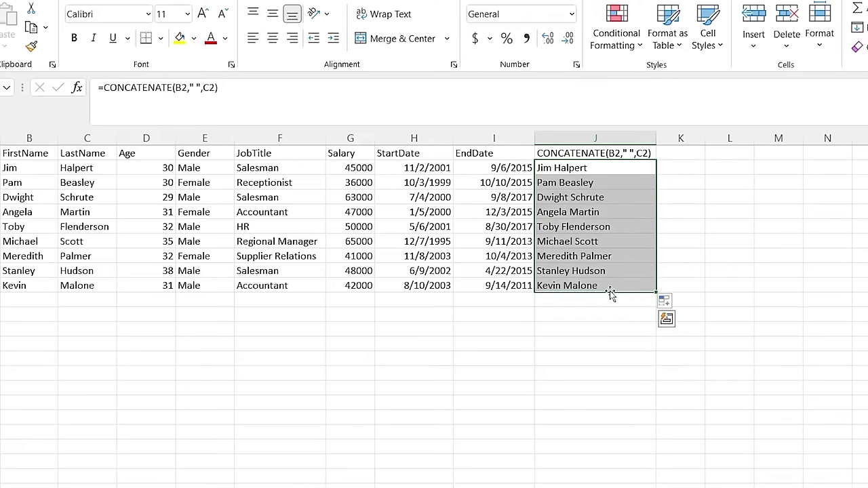
left_click(618, 286)
Copy the exact CONCATENATE formula text from J2 into K2, keeping the B2 and C2 references
left_click(613, 164)
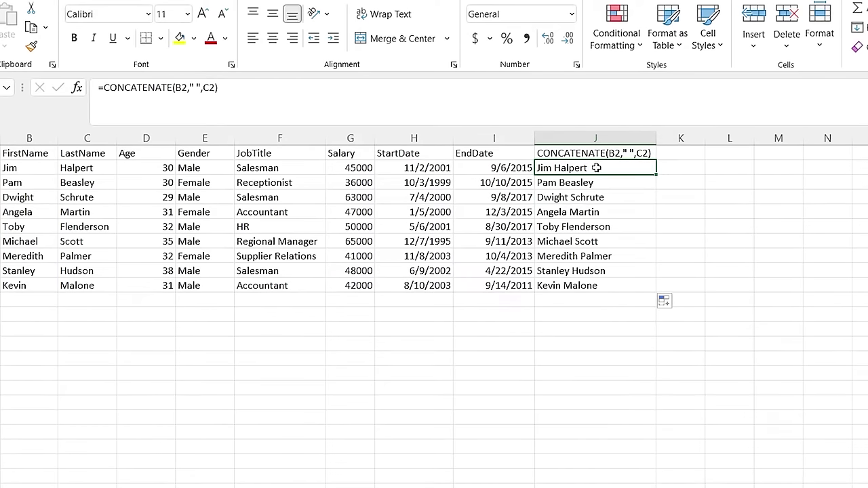
left_click(681, 170)
left_click(637, 169)
left_click(570, 102)
key("shift+Left")
key("shift+Left")
key("shift+Left")
key("shift+Left")
key("shift+Left")
key("shift+Left")
key("shift+Left")
key("shift+Left")
key("shift+Left")
key("shift+Left")
key("shift+Left")
key("shift+Left")
key("shift+Left")
key("shift+Left")
key("shift+Left")
key("shift+Left")
key("shift+Left")
key("shift+Left")
key("shift+Left")
key("shift+Left")
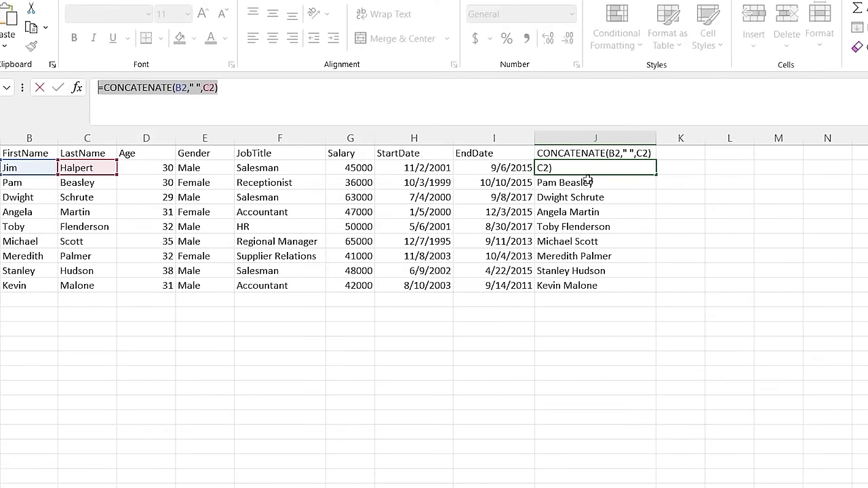
key("ctrl+x")
type("=")
left_click(681, 169)
key("ctrl+v")
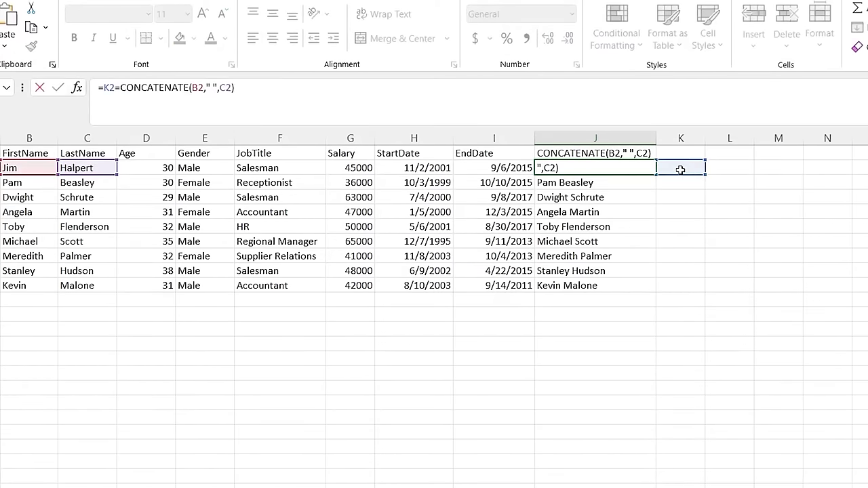
key("Escape")
left_click(680, 169)
key("ctrl+v")
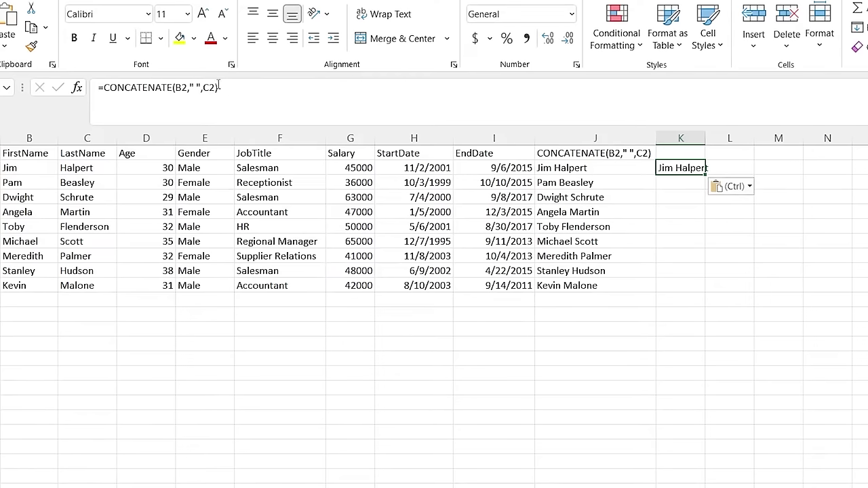
left_click(195, 88)
key("BackSpace")
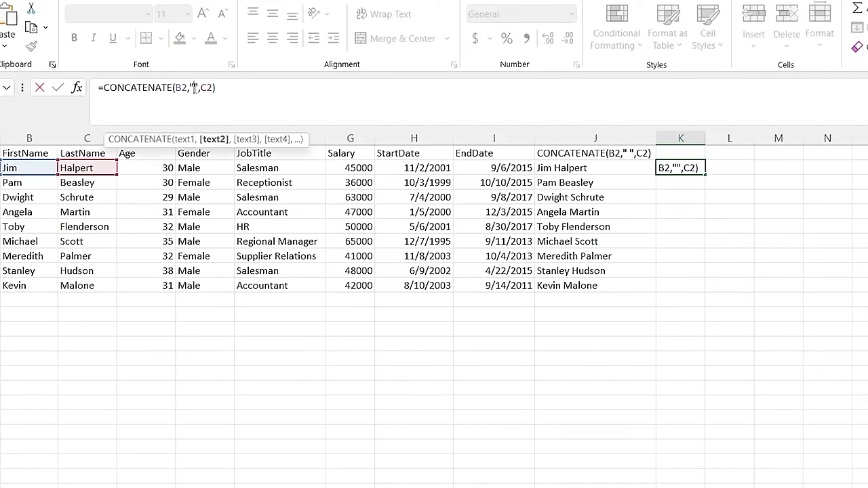
type(".")
left_click(217, 88)
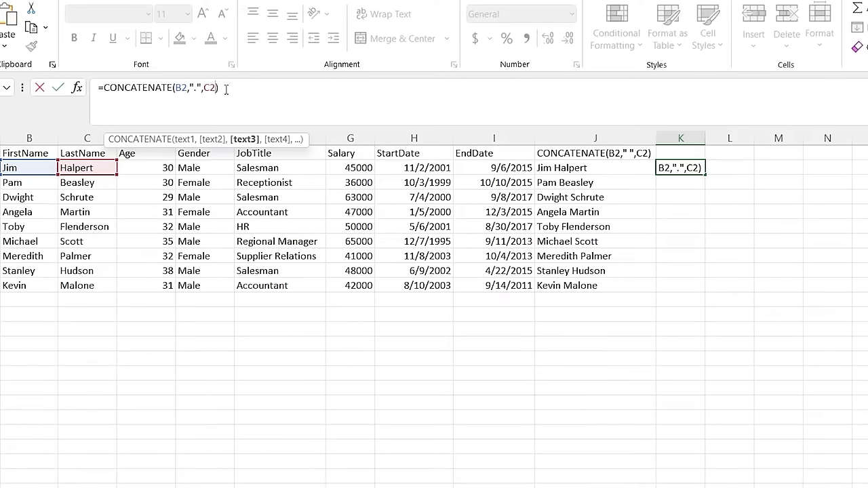
type(",\"")
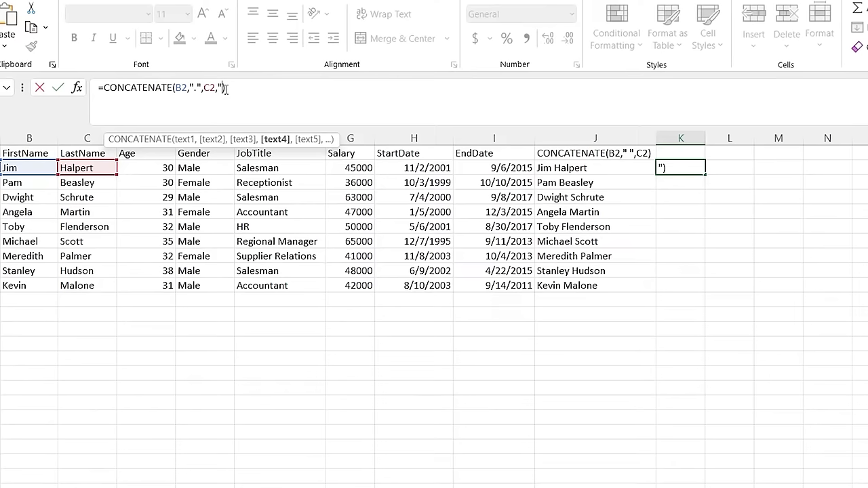
type("@gmail.com")
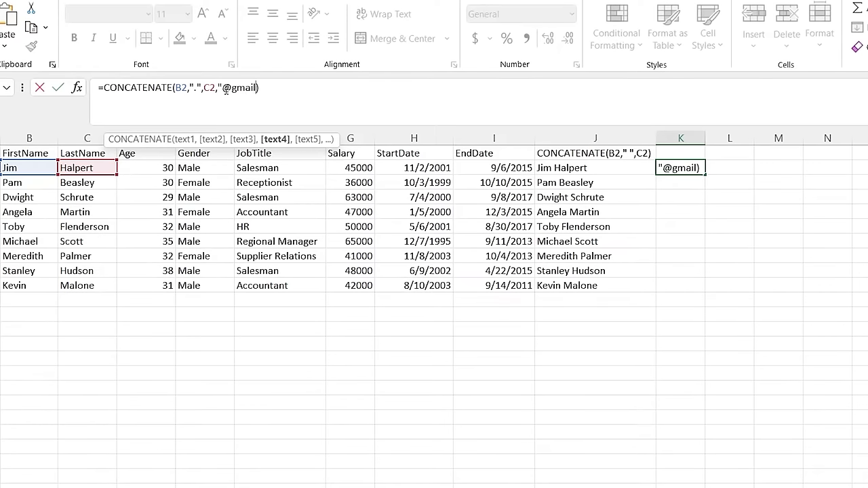
type("\"")
key("Return")
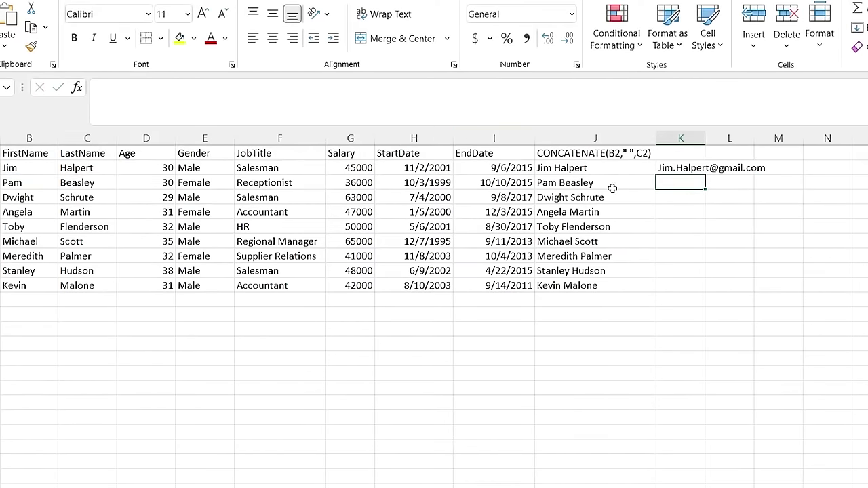
Fill the K2 email formula down the column and clear the surplus entries in K11:K12, below the last employee
left_click(677, 168)
left_click_drag(705, 175, 705, 315)
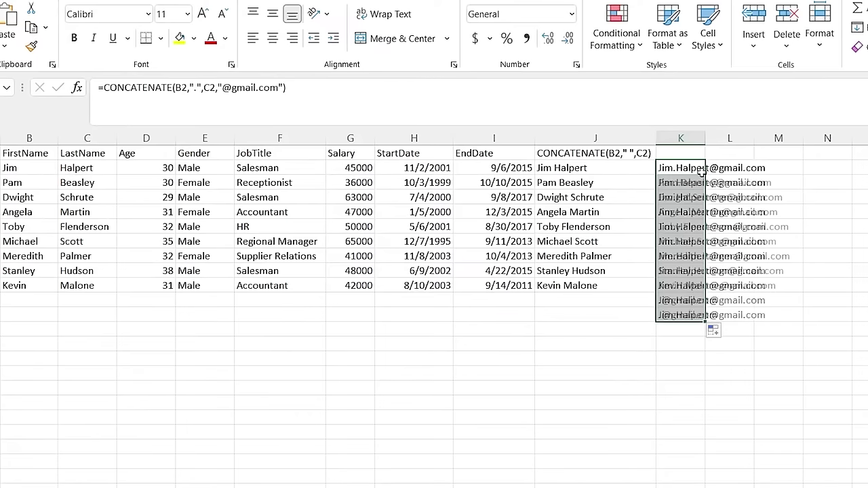
left_click(688, 300)
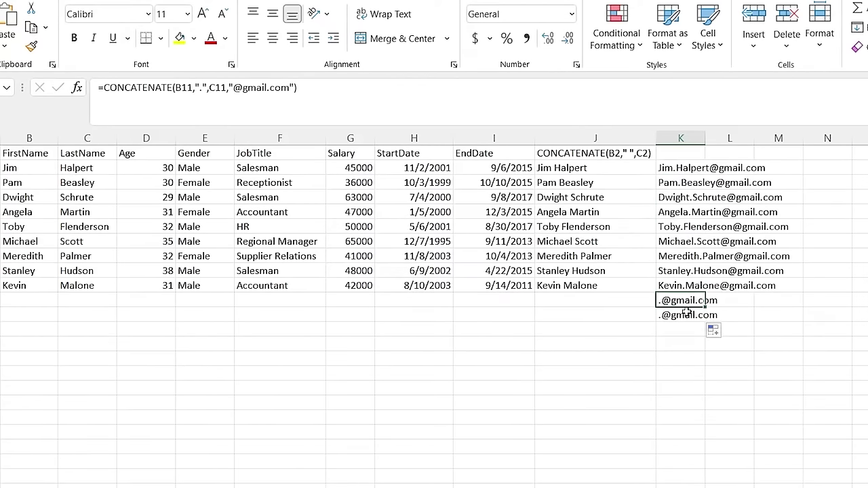
left_click(686, 313, "shift")
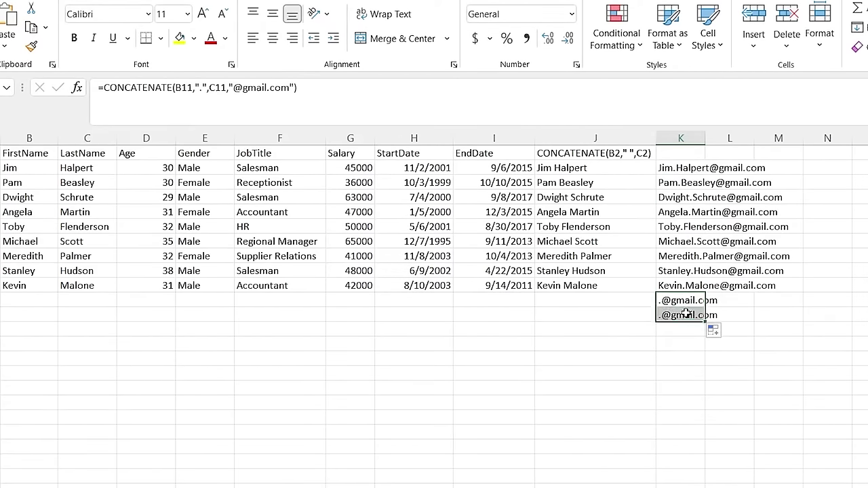
key("Delete")
left_click(624, 312)
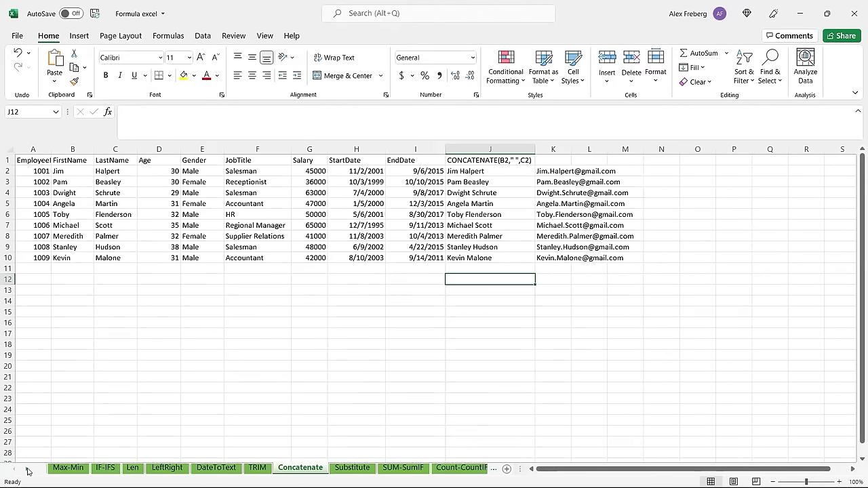
Switch to the Substitute worksheet and select the first employee's StartDate cell, H2
left_click(28, 471)
left_click(27, 471)
left_click(27, 472)
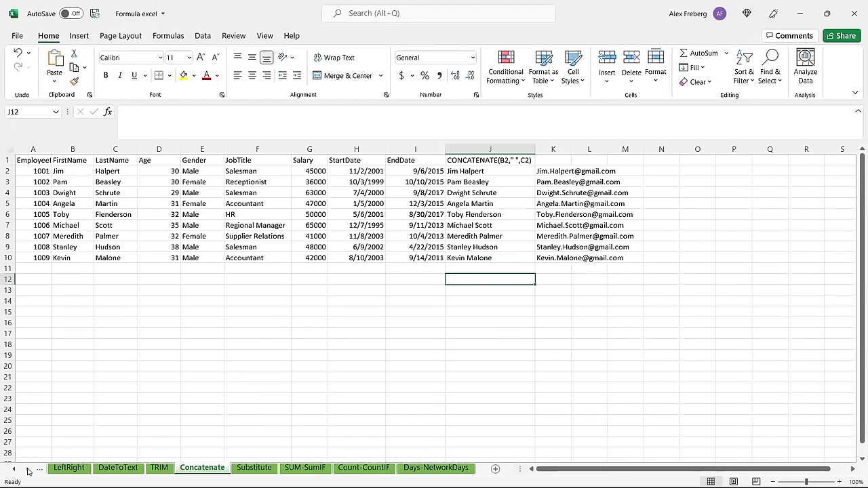
left_click(254, 468)
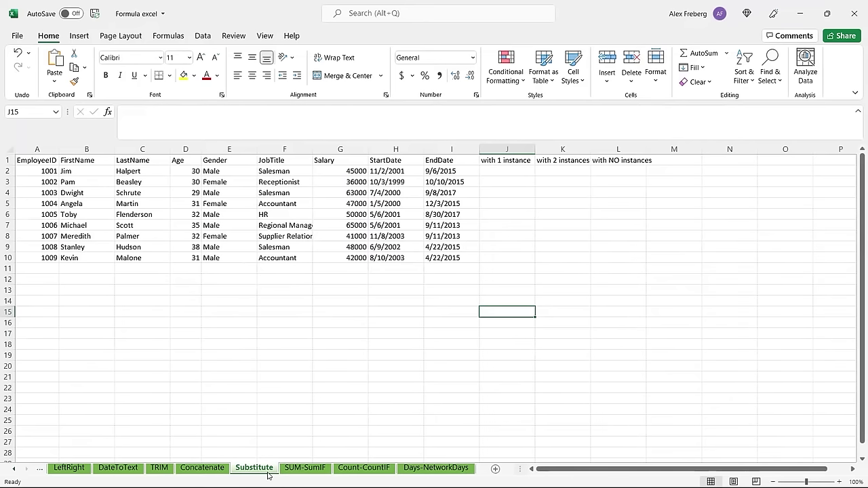
left_click(507, 171)
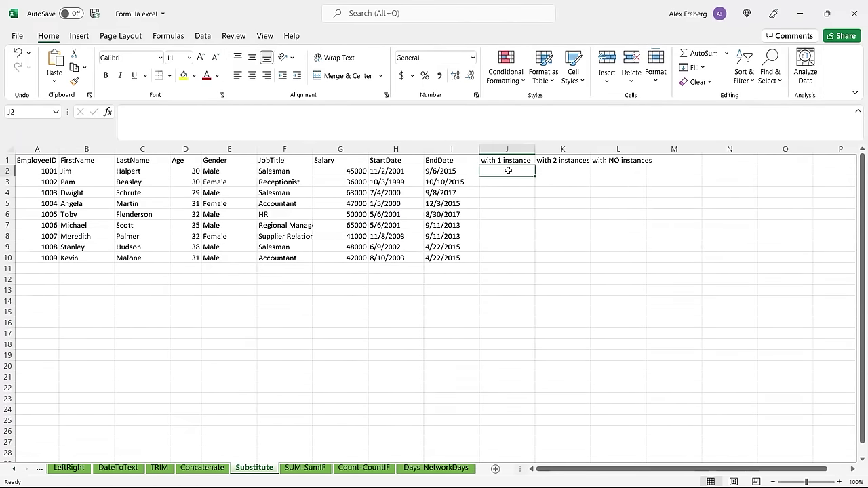
left_click(618, 170)
left_click(386, 173)
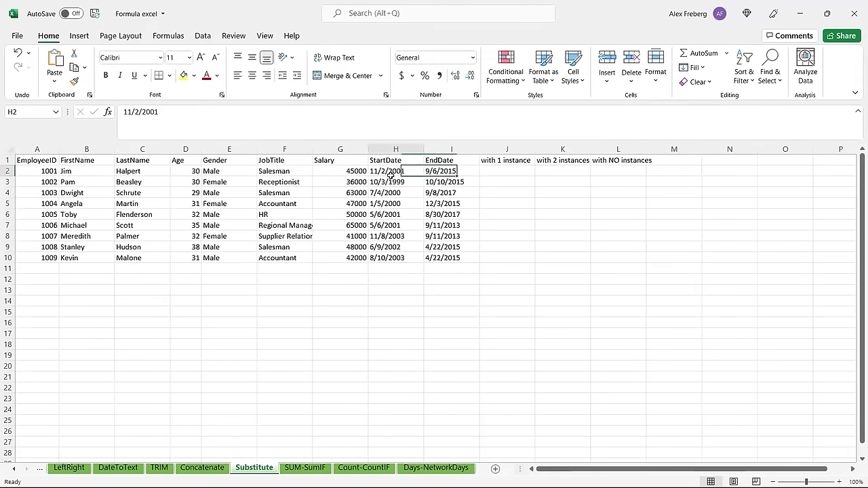
Replace the slashes in the StartDate in H5 with hyphens so it reads 1-5-2000
left_click(447, 171)
left_click(400, 169)
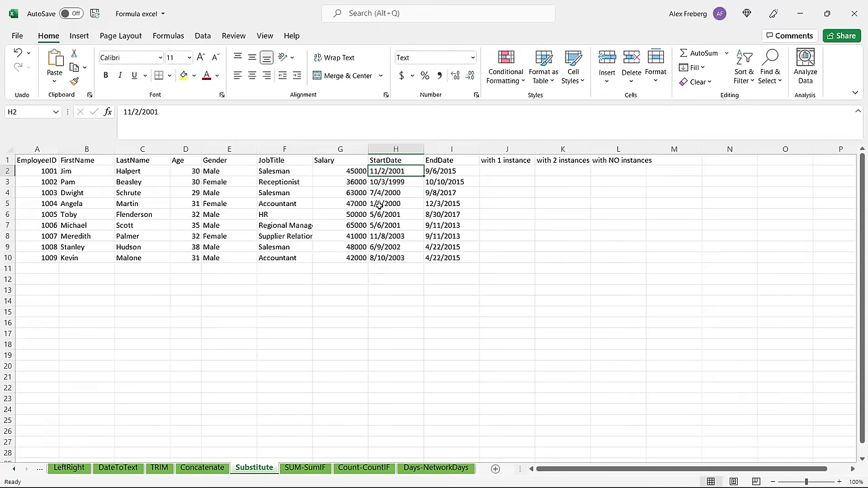
left_click(378, 204)
double_click(377, 203)
key("BackSpace")
type("-")
left_click(384, 203)
key("BackSpace")
type("-5-")
Replace the slashes in the EndDate in I5 with hyphens so it reads 12-3-2015
double_click(435, 203)
key("BackSpace")
type("-")
left_click(442, 203)
key("BackSpace")
type("-3-")
left_click(394, 224)
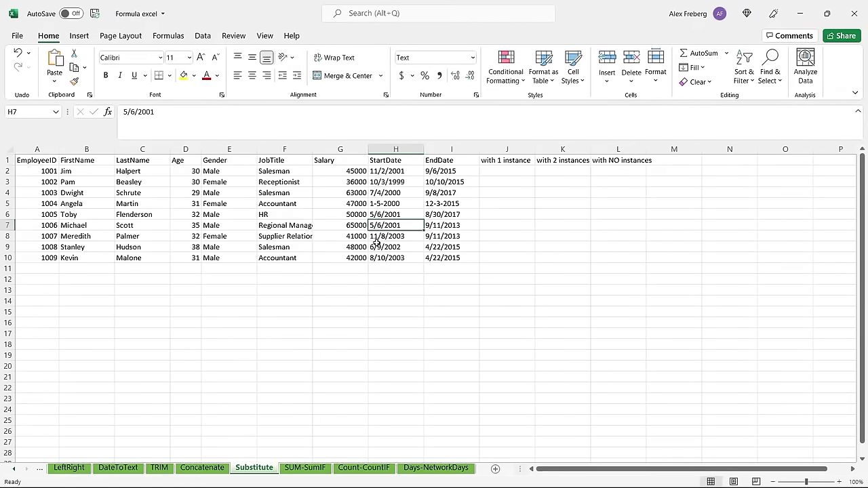
double_click(391, 205)
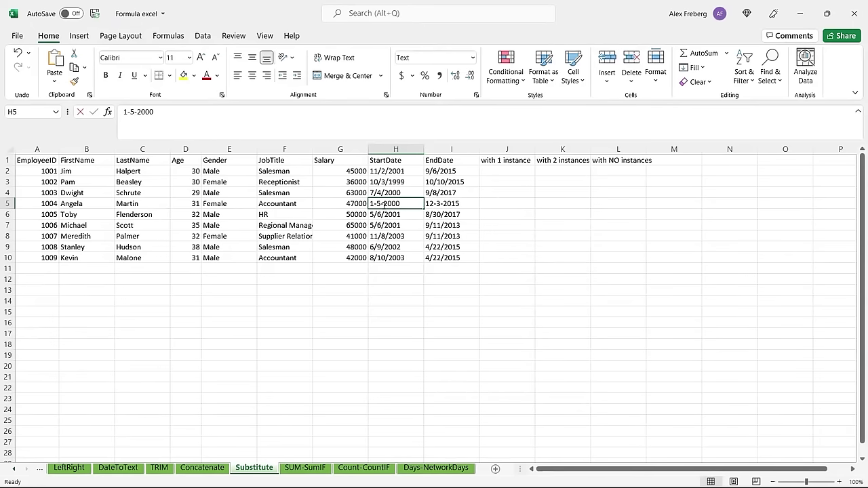
left_click(467, 194)
Enter =SUBSTITUTE(H2:H10,"-","/") in L2, under the "with NO instances" heading
left_click(504, 171)
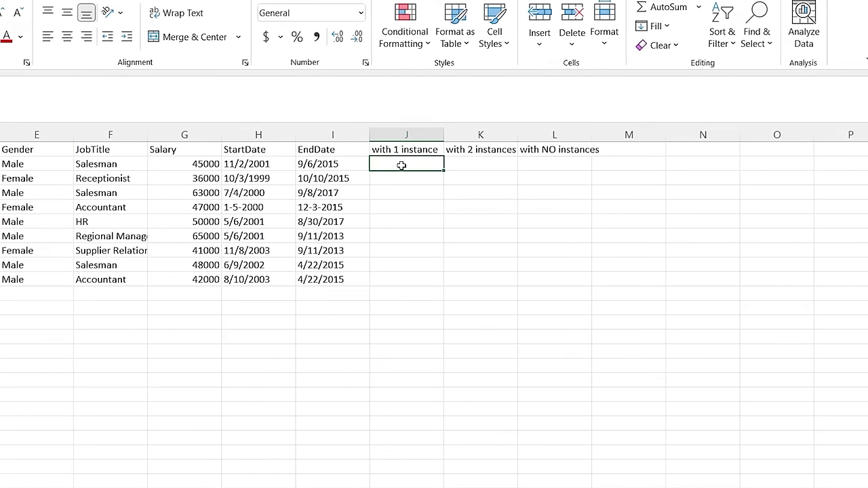
left_click(541, 162)
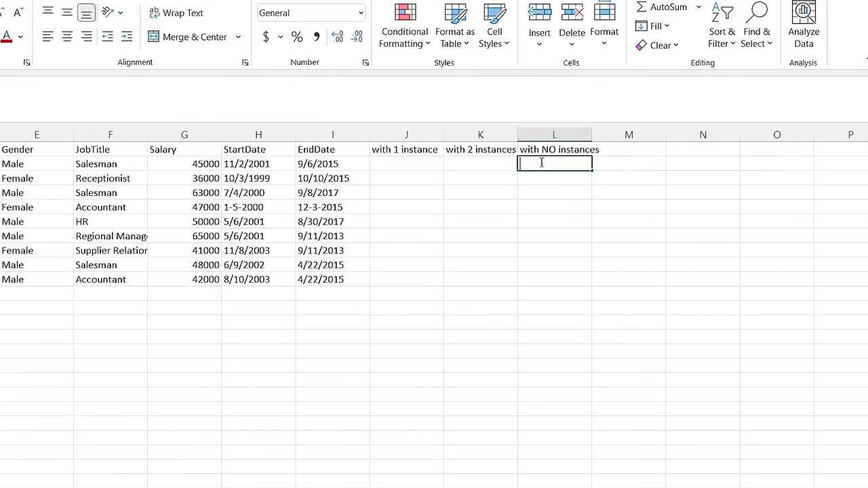
type("=")
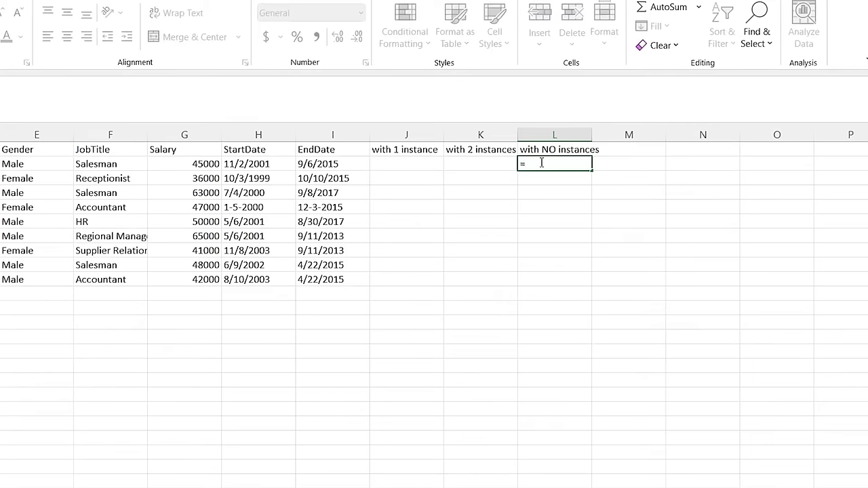
type("subst")
key("Tab")
key("BackSpace")
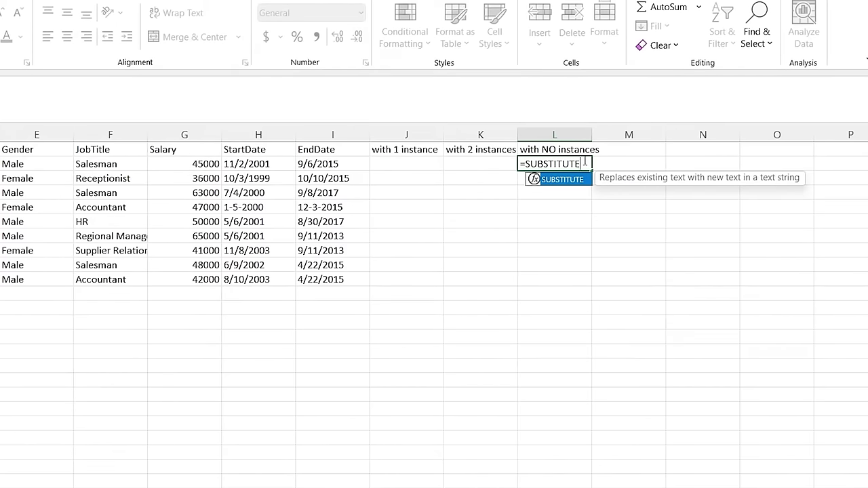
type("(")
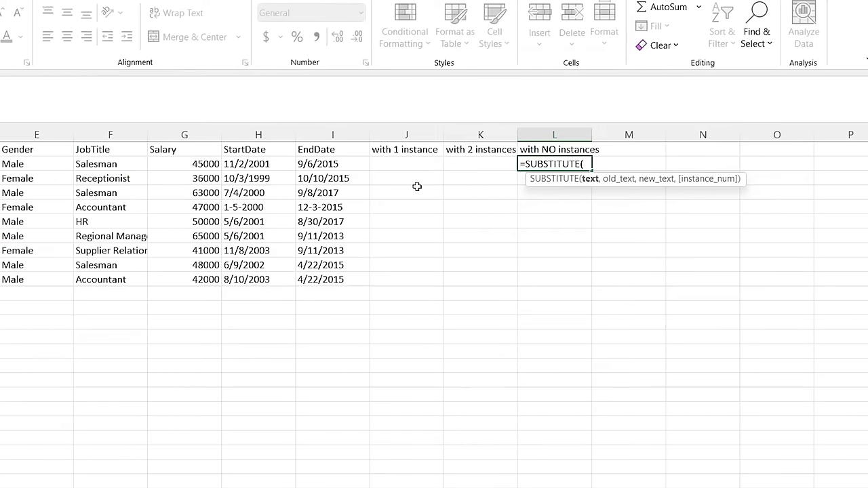
left_click(262, 164)
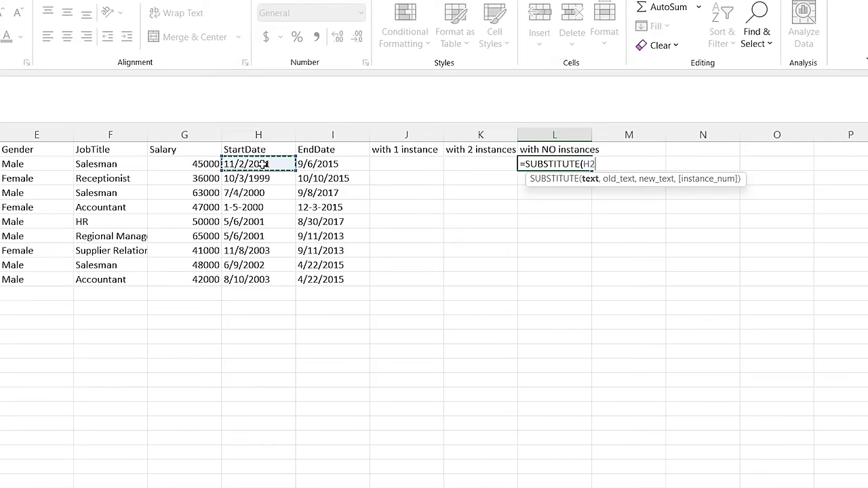
left_click(259, 278, "shift")
type(",\"-")
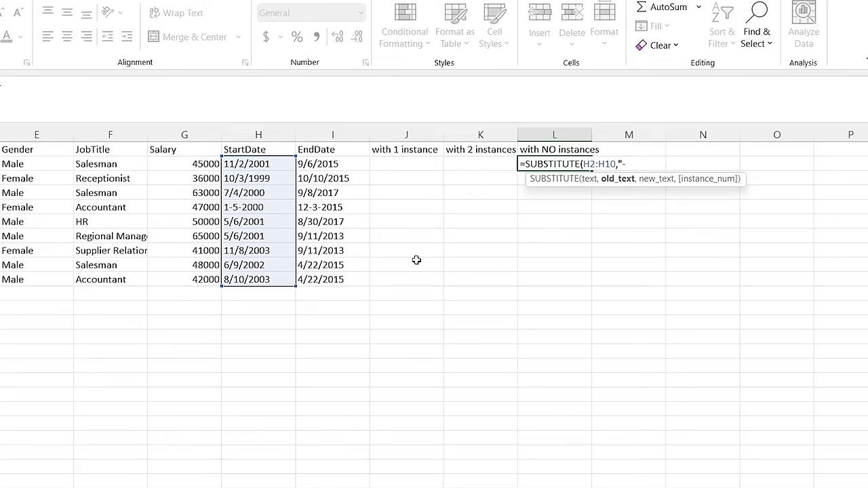
type("\",\"")
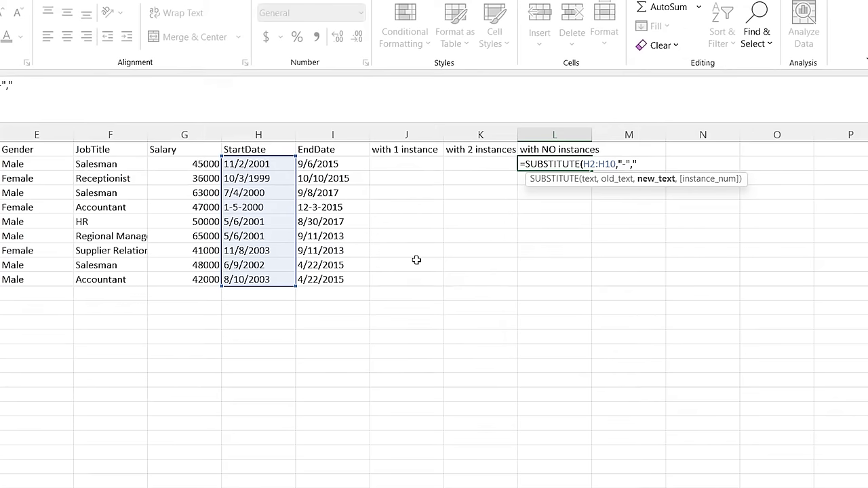
type("/")
type(")")
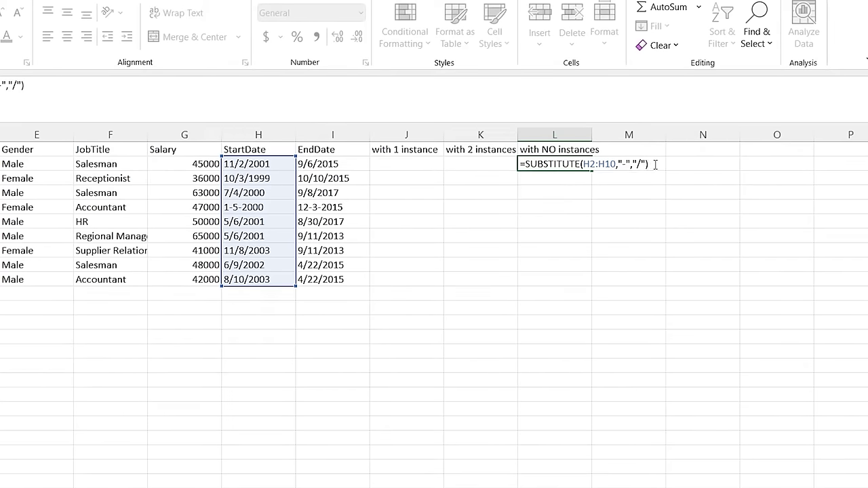
key("Return")
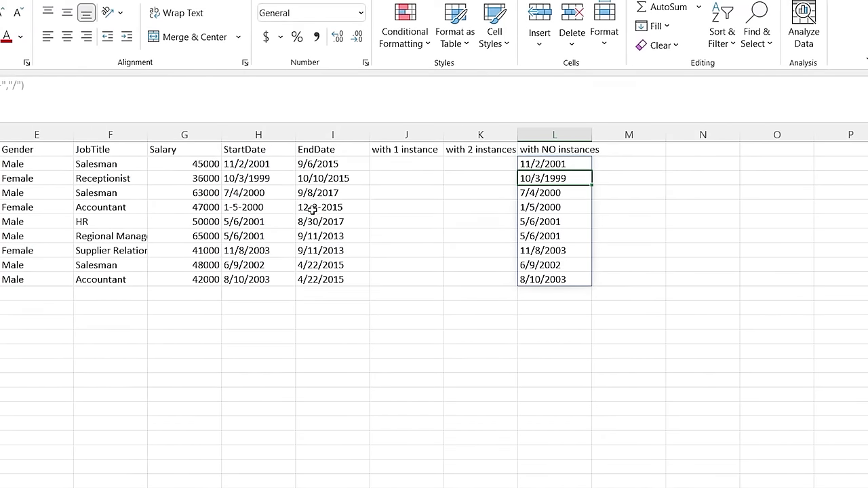
Undo the SUBSTITUTE formula in L2 and the hyphen edits to the dates in H5 and I5
left_click(474, 225)
key("ctrl+z")
key("ctrl+z")
key("ctrl+z")
key("ctrl+z")
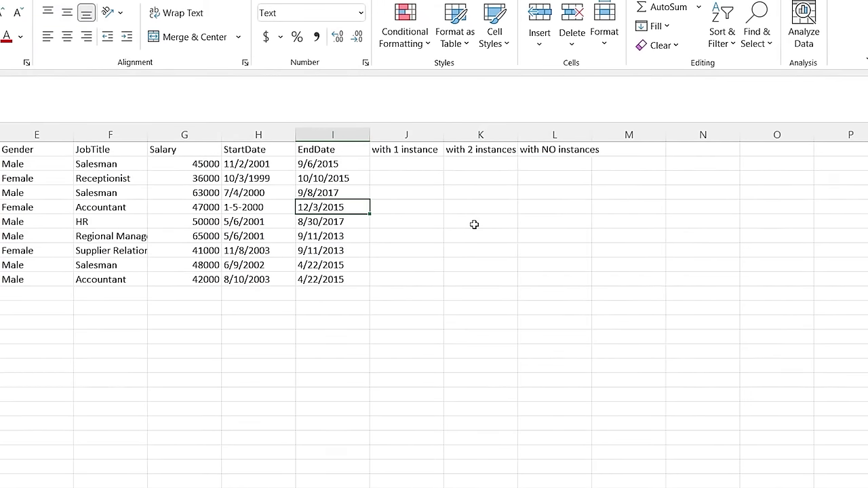
Enter =SUBSTITUTE(H2:H10,"/","-") in L2 to replace every slash in the start dates with a hyphen
left_click(559, 163)
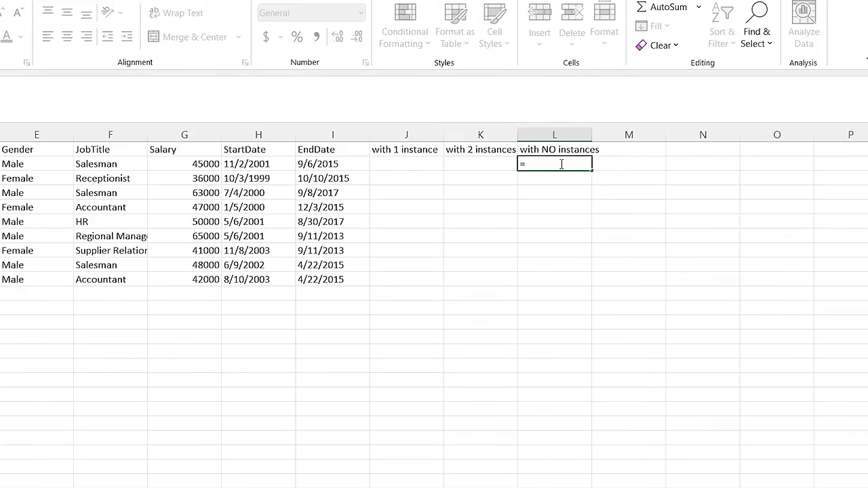
type("s")
key("BackSpace")
type("substi")
key("Tab")
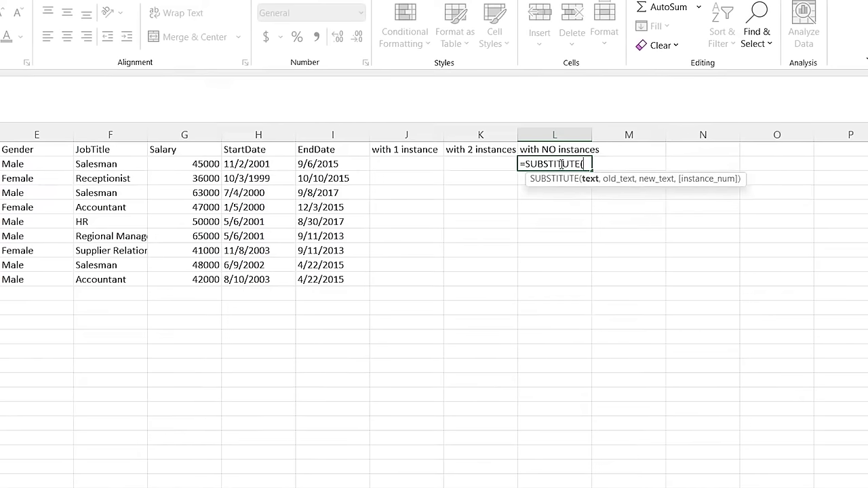
left_click(246, 167)
left_click_drag(278, 282, 279, 282)
type(",\"")
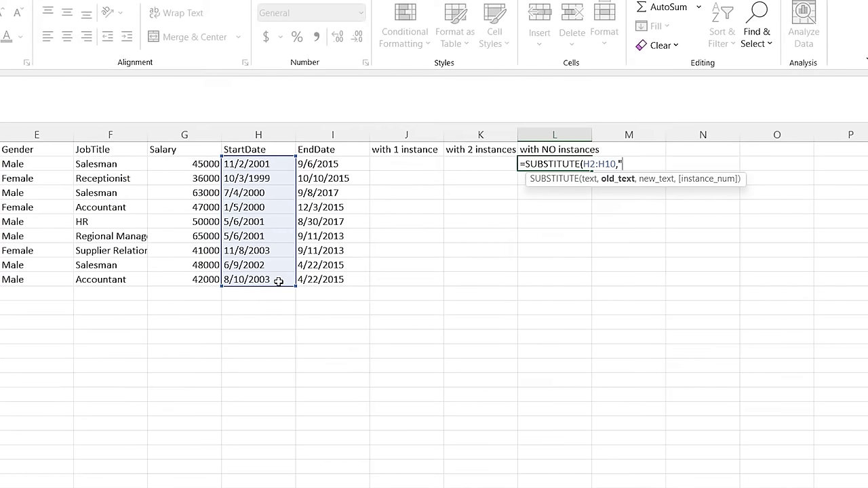
type("/\",\"-\"")
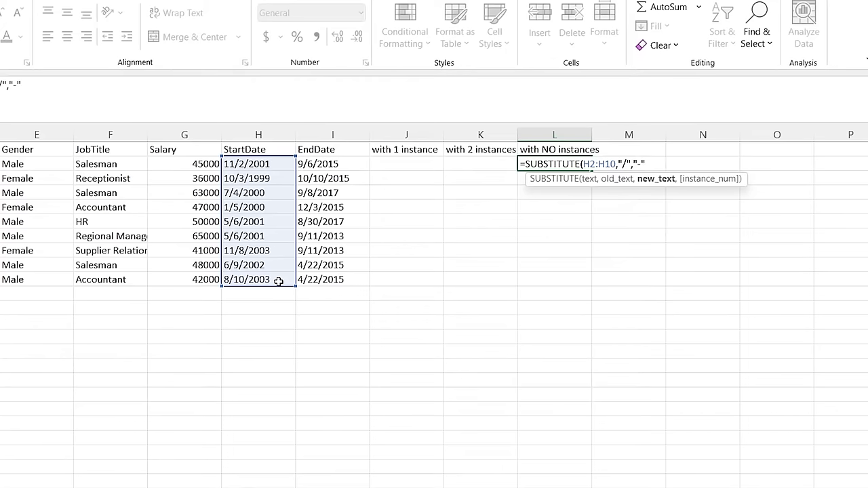
type(")")
key("Return")
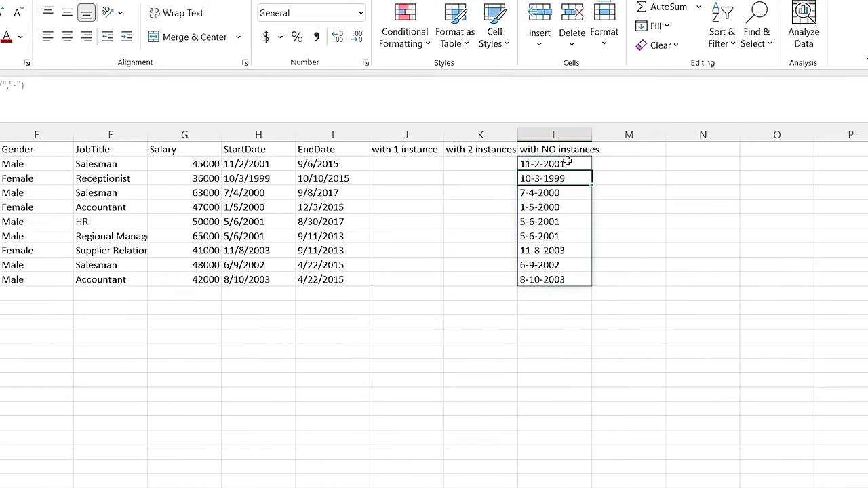
Enter =SUBSTITUTE(H2:H10,"/","-",1) in J2 to replace only the first slash in each start date
left_click(406, 167)
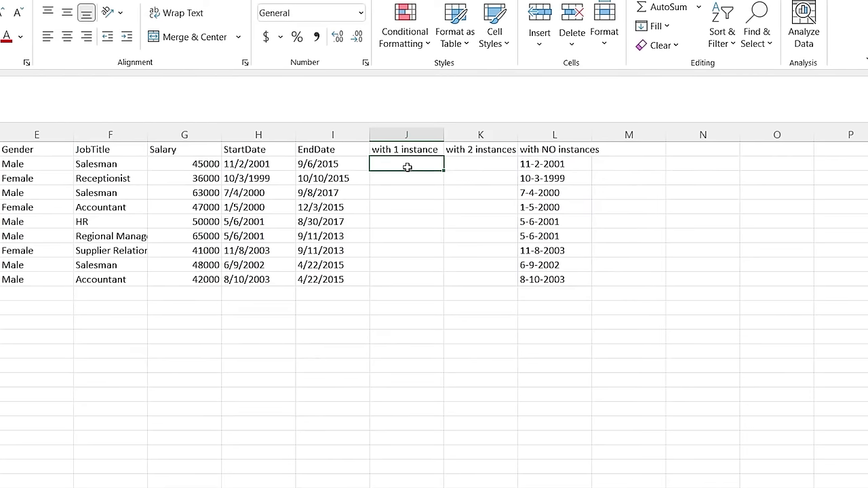
type("=s")
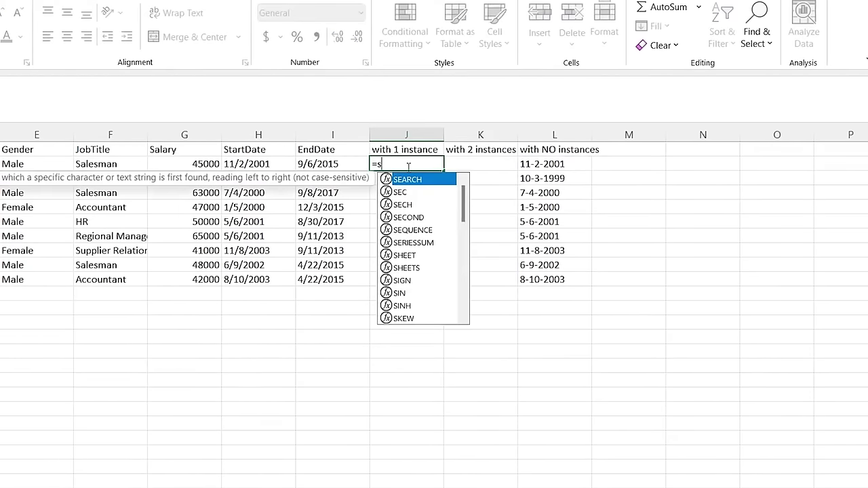
type("ubs")
key("Tab")
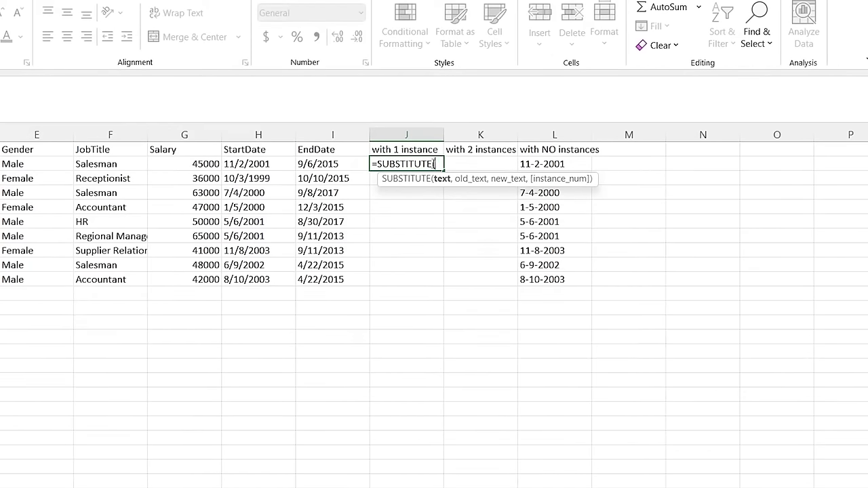
left_click(271, 165)
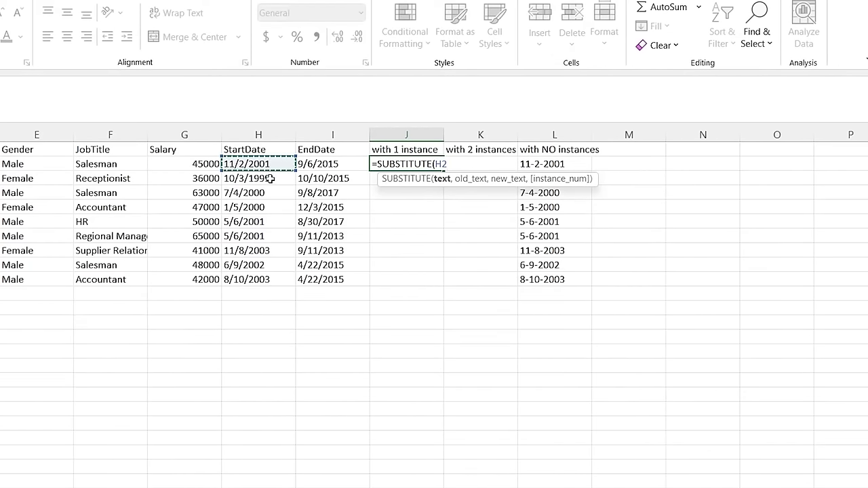
left_click(270, 287, "shift")
type(",")
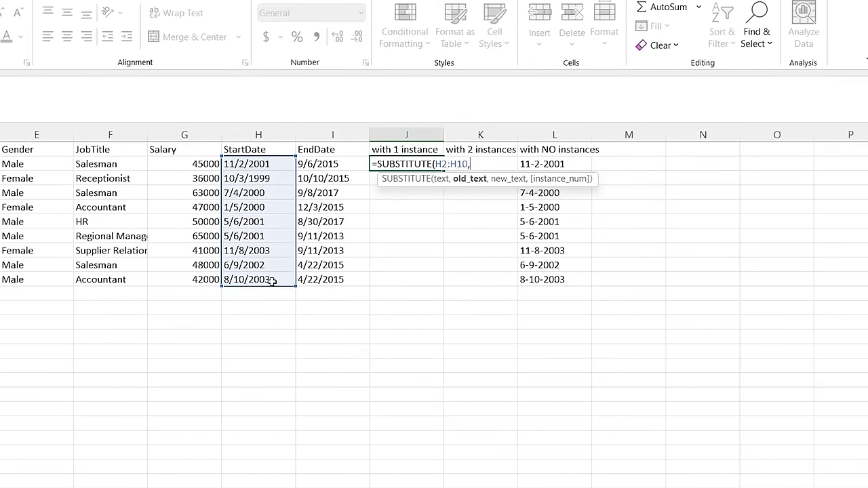
type("\"/\"")
type(",-")
type("\"-")
type("\",1")
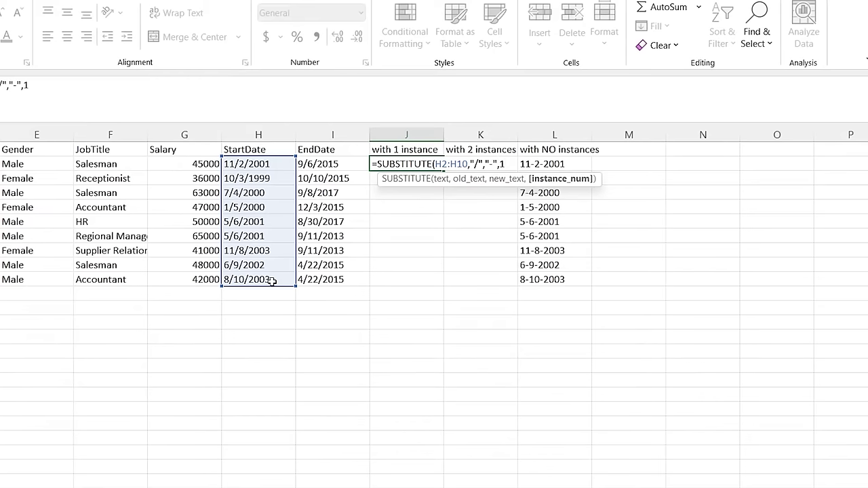
type(")")
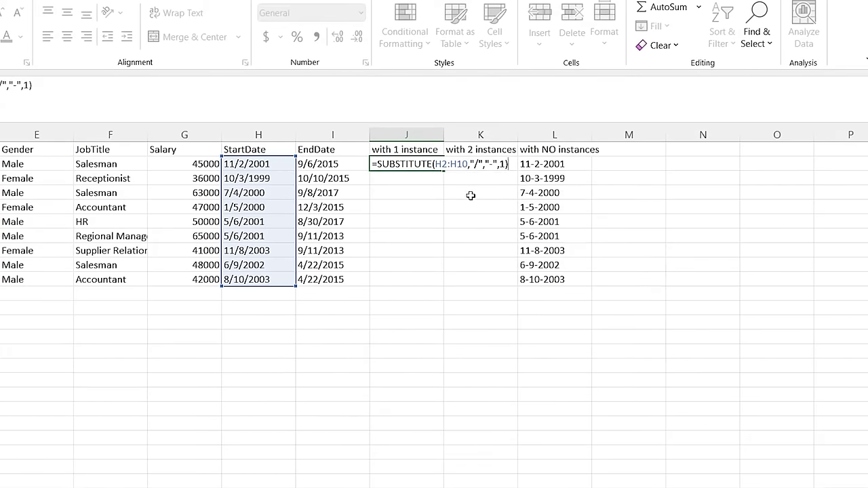
key("Return")
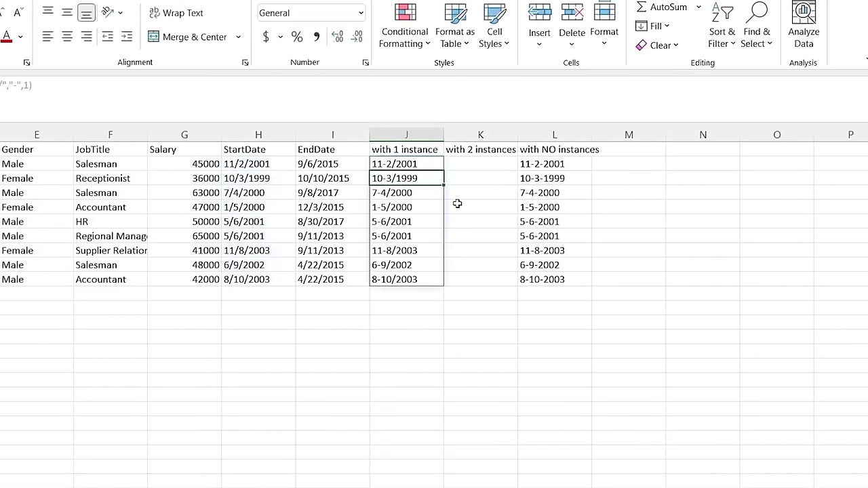
Copy the exact SUBSTITUTE formula text from J2 into K2, keeping the H2:H10 range
left_click(383, 164)
left_click_drag(383, 164, 387, 176)
left_click(388, 175)
left_click(415, 163)
left_click_drag(45, 79, 2, 84)
key("Escape")
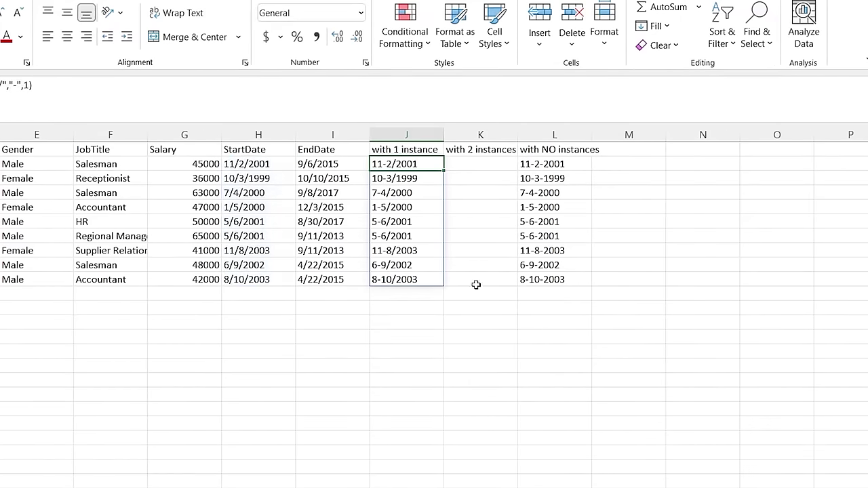
left_click(473, 166)
key("ctrl+v")
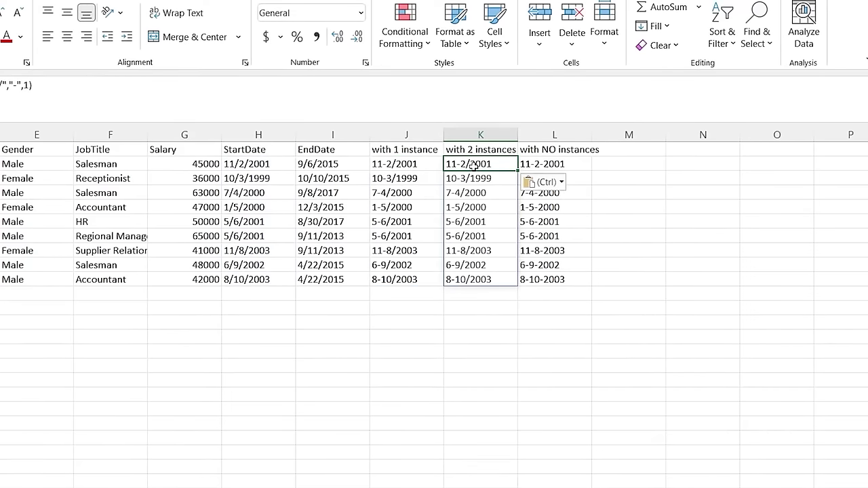
Set the instance number in the K2 SUBSTITUTE formula to 2 and select L2
left_click(30, 85)
key("BackSpace")
type("2")
key("ctrl+Return")
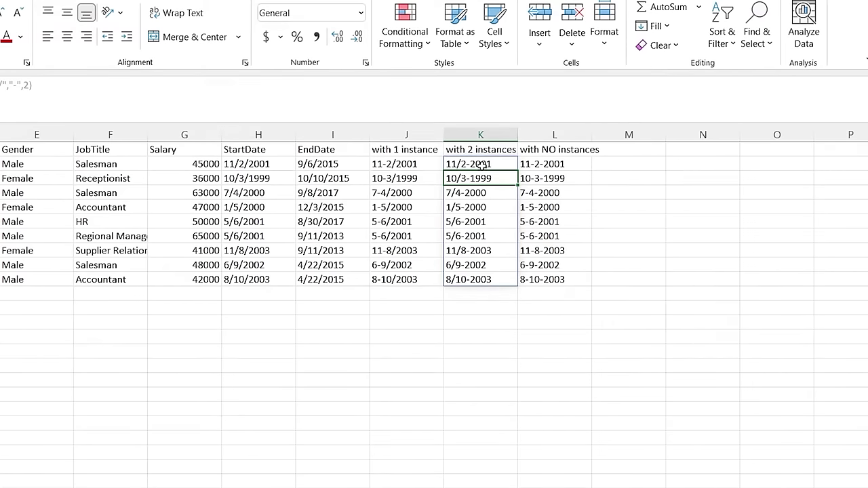
left_click(570, 165)
key("ctrl+shift+Down")
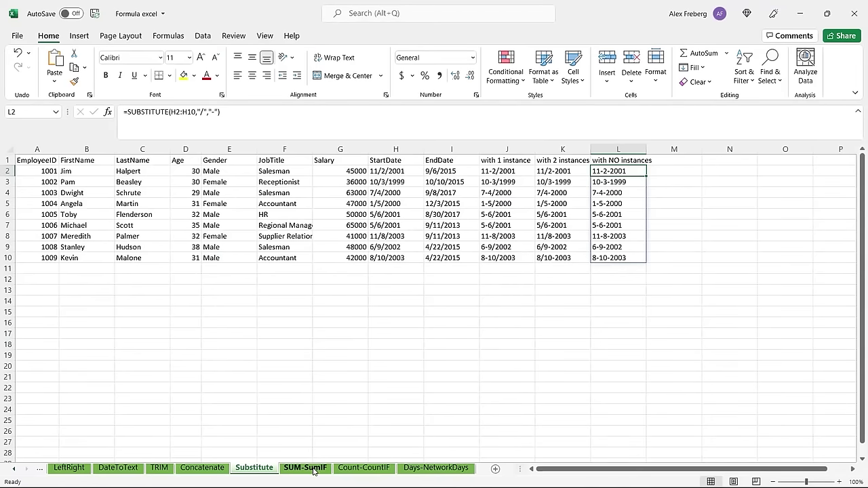
On the SUM-SumIF sheet, enter =SUM(G2:G10) in J2 to total all the salaries
left_click(313, 468)
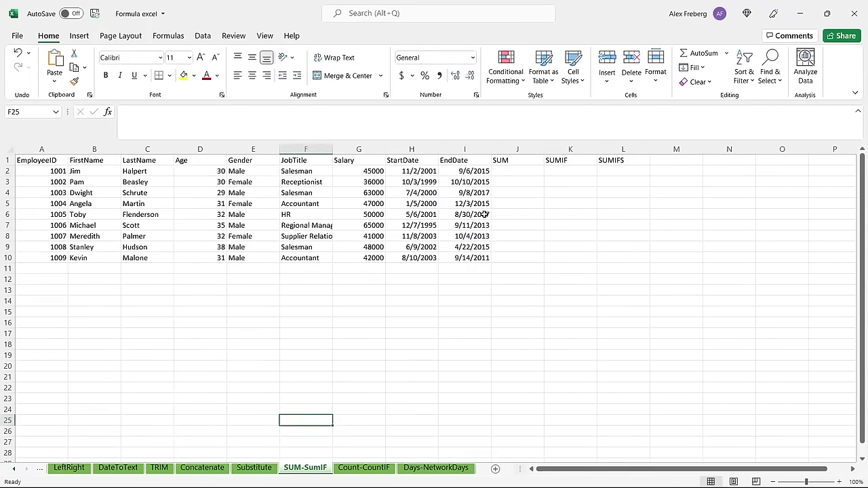
left_click(520, 170)
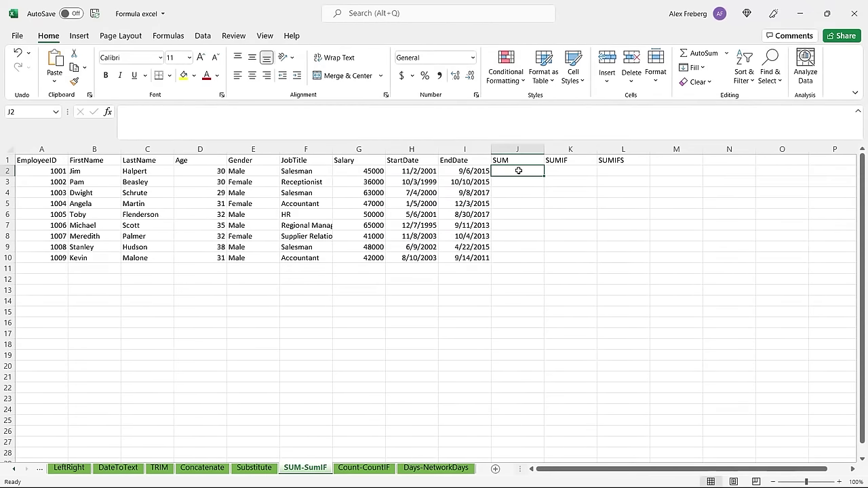
left_click(569, 167)
left_click(613, 170)
left_click(505, 170)
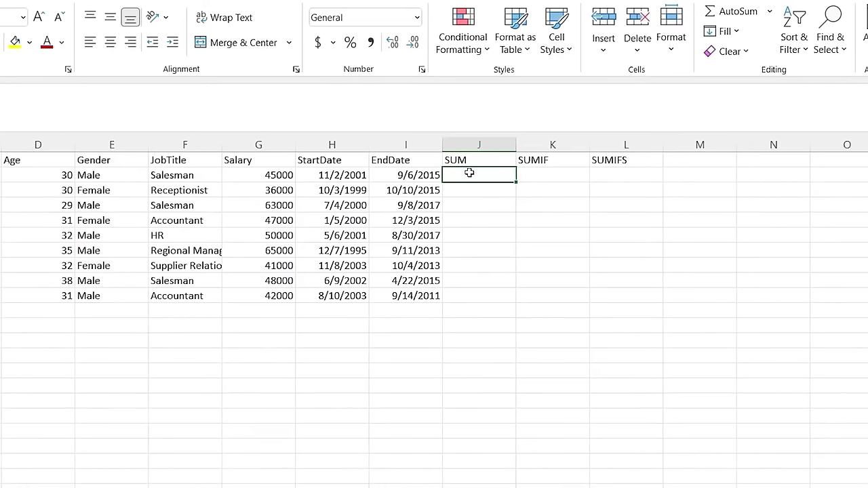
type("=SUM(")
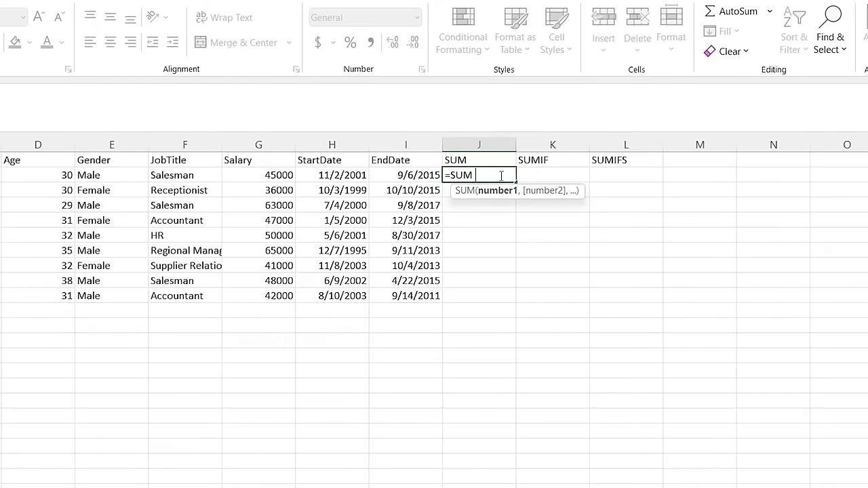
left_click(263, 173)
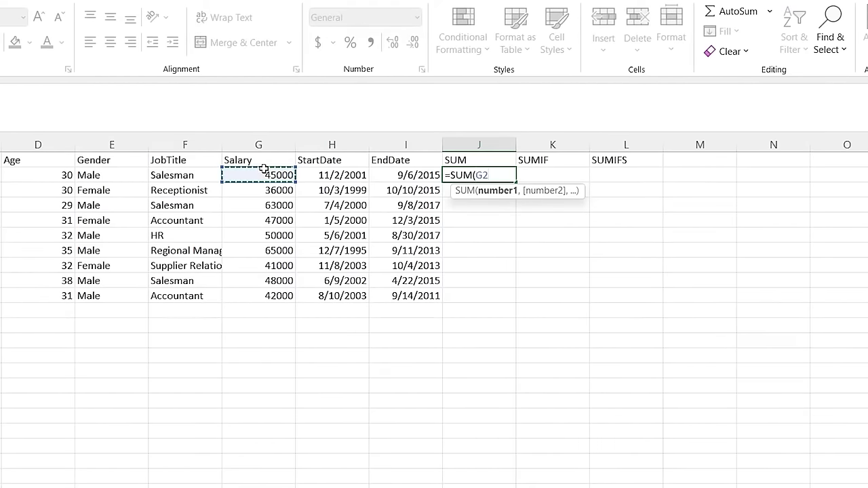
left_click_drag(274, 293, 273, 292)
type(")")
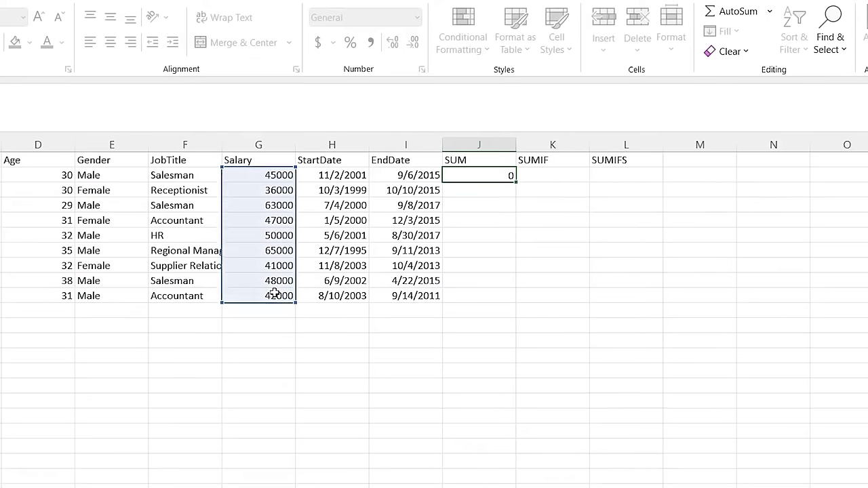
key("Return")
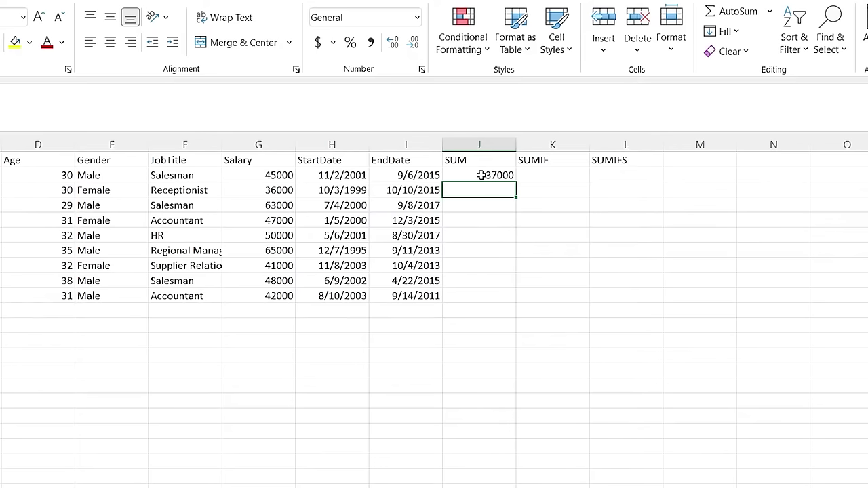
Enter =SUMIF(G2:G10,">50000") in K2 to add up only the salaries above 50000
left_click(547, 175)
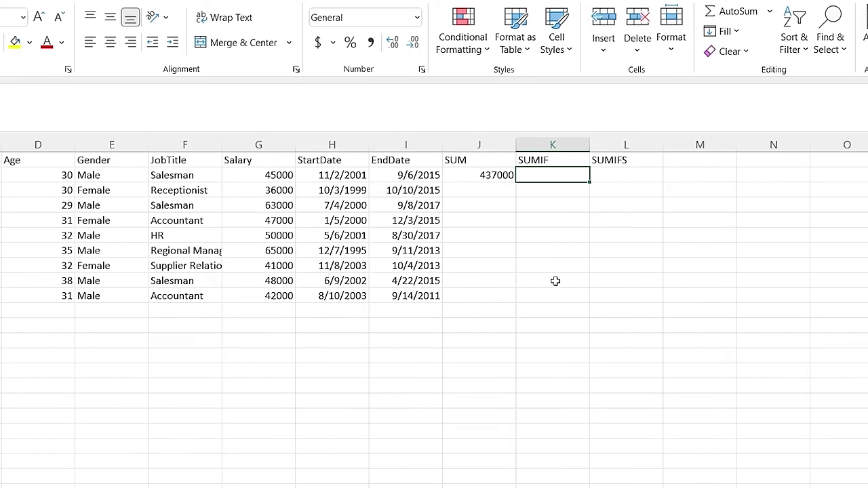
double_click(552, 177)
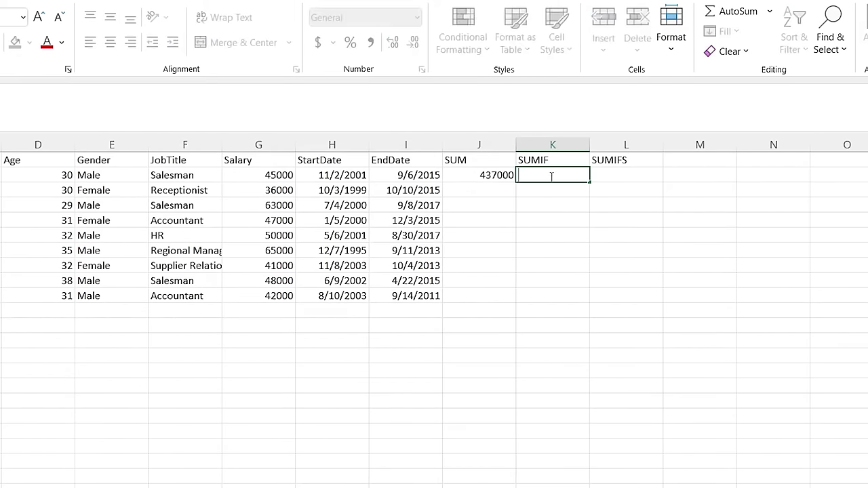
type("=SUMIF(")
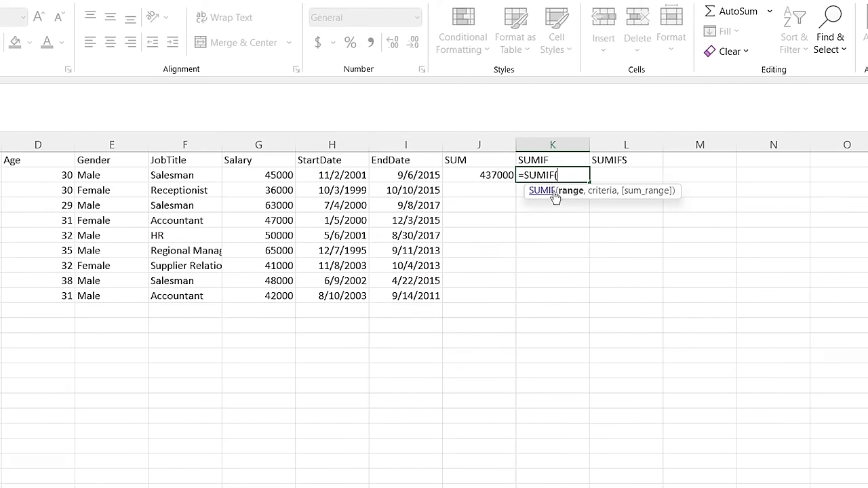
left_click_drag(264, 173, 269, 294)
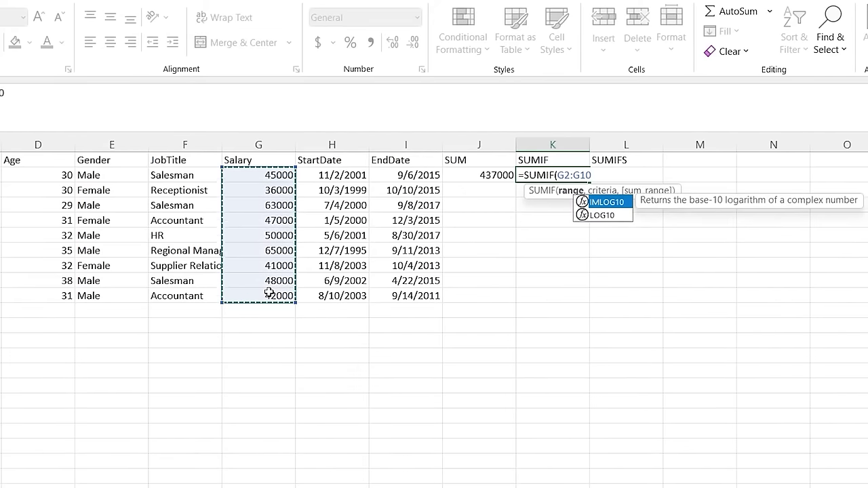
type(",")
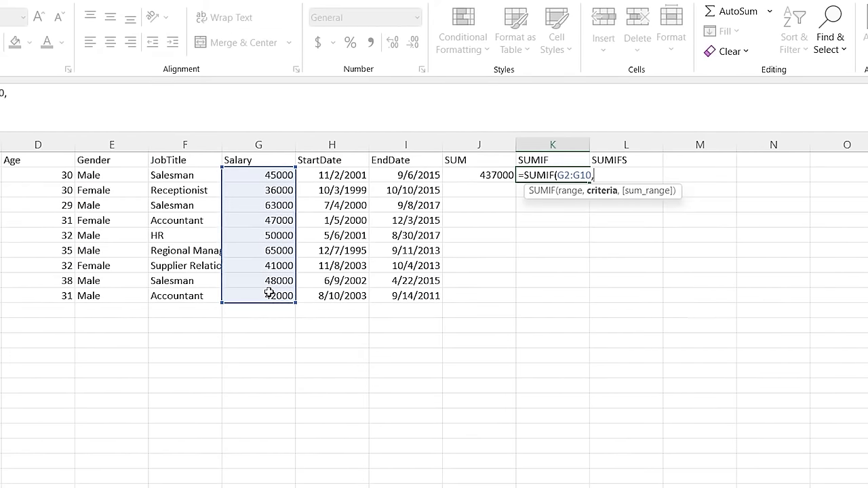
type("\">50000\")")
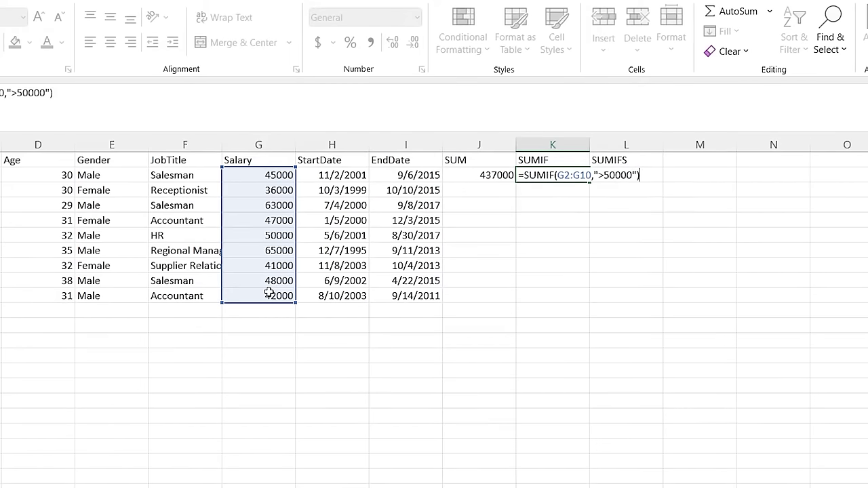
key("Return")
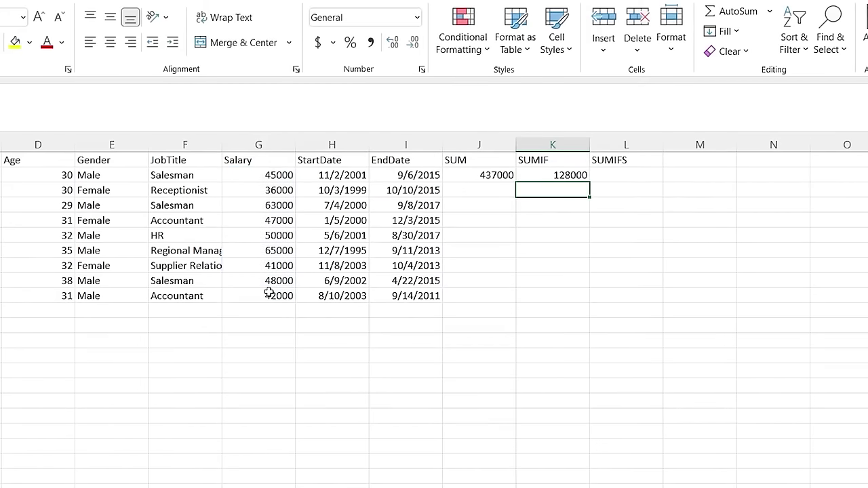
Check the SUMIF result in K2 against the individual salaries that exceed 50000
left_click(556, 175)
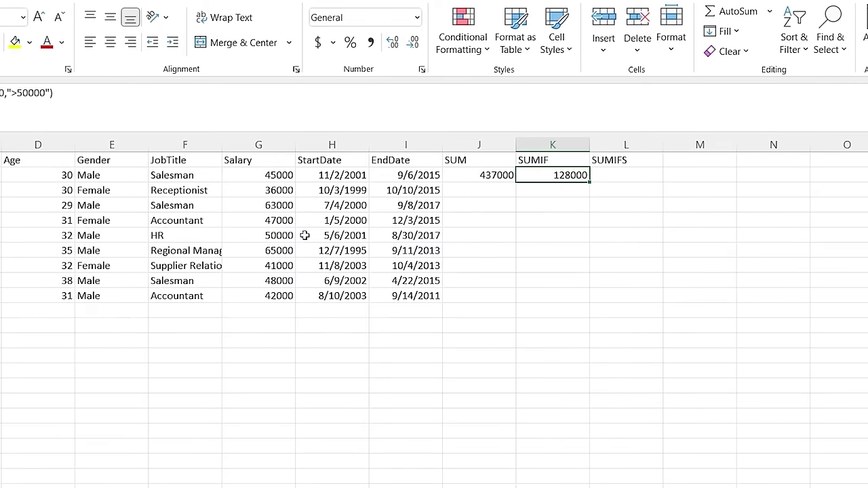
left_click(267, 235)
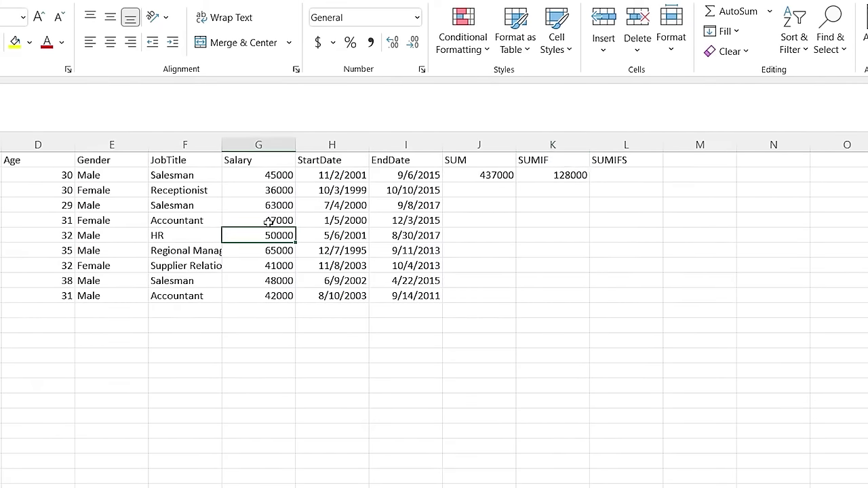
left_click(272, 205)
left_click(273, 249)
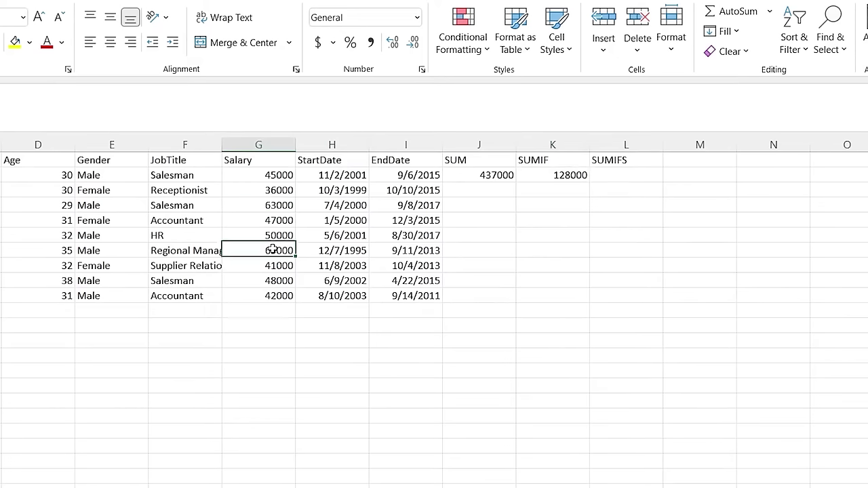
left_click(569, 177)
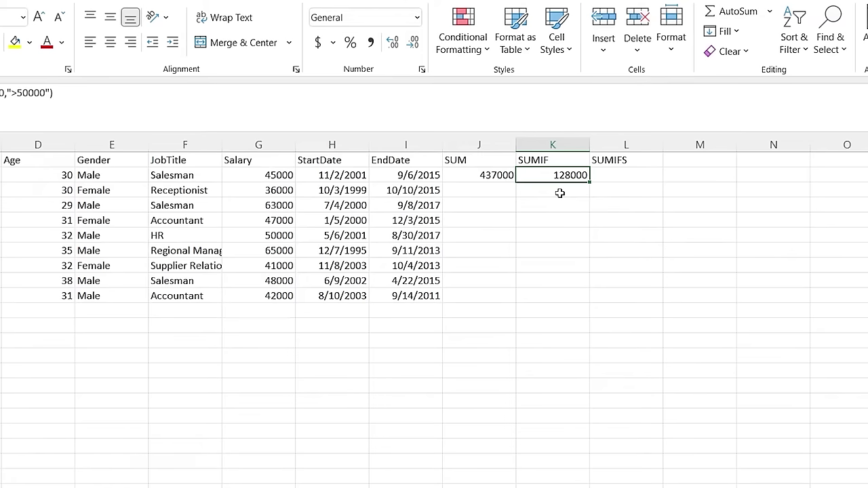
Begin a SUMIFS formula in L2 with the salaries G2:G10 as the sum range
double_click(624, 176)
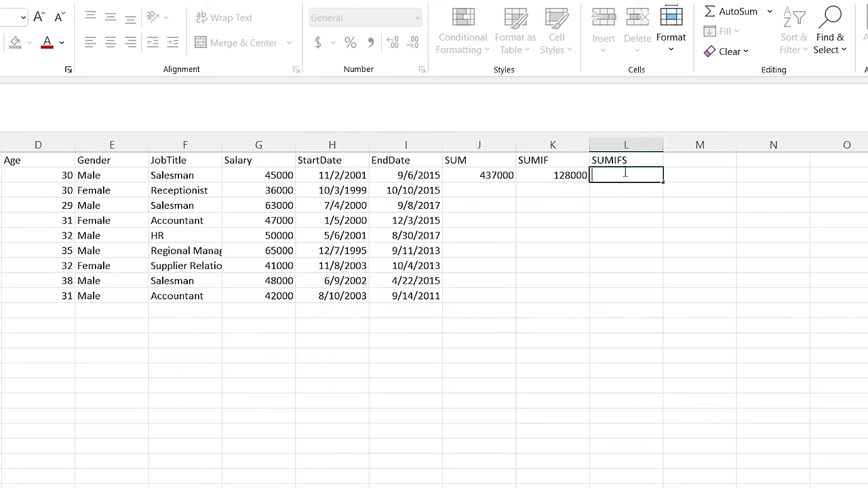
type("=SUMIFS")
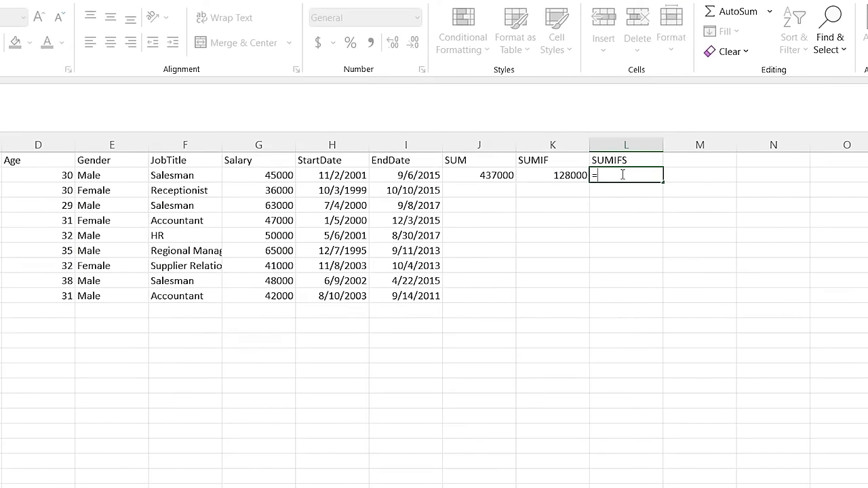
key("BackSpace")
key("BackSpace")
type("FS")
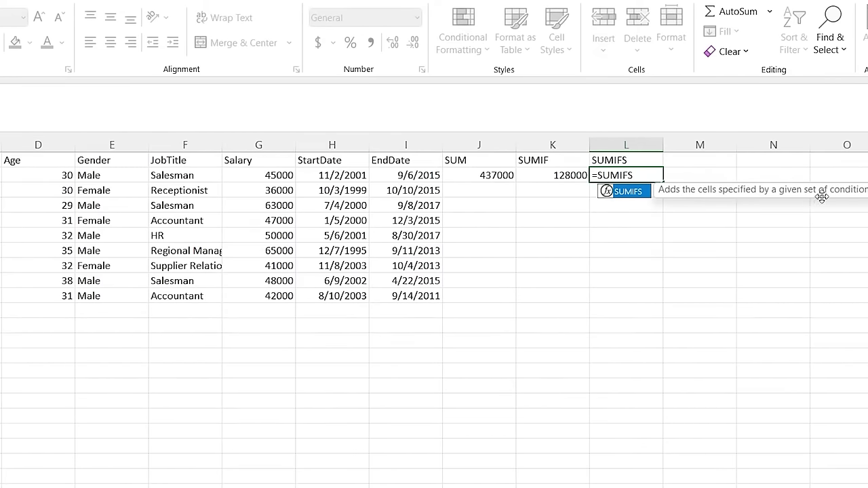
left_click(652, 174)
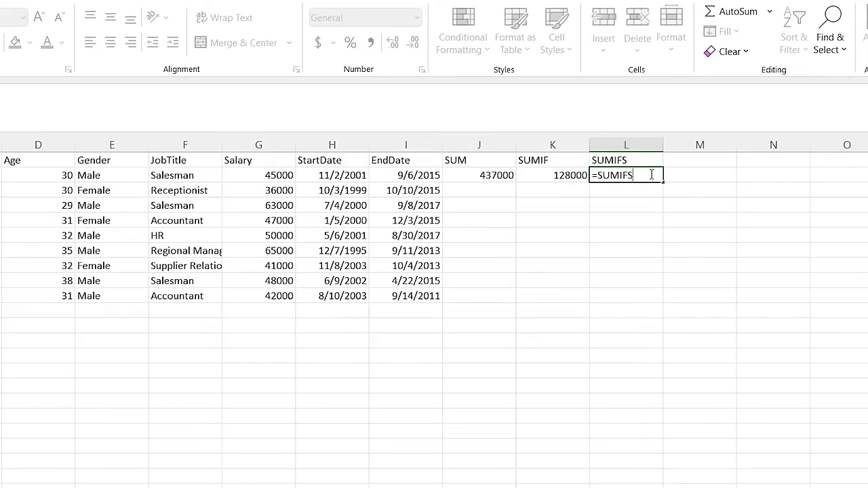
type("(")
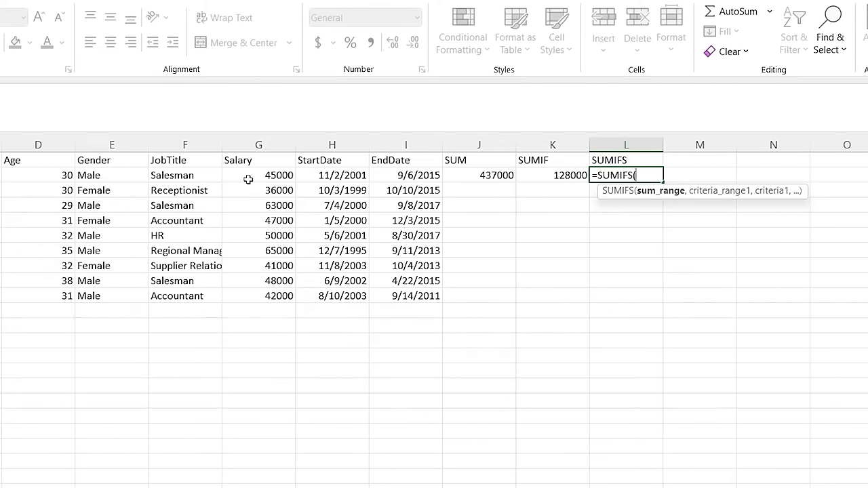
left_click_drag(252, 177, 267, 293)
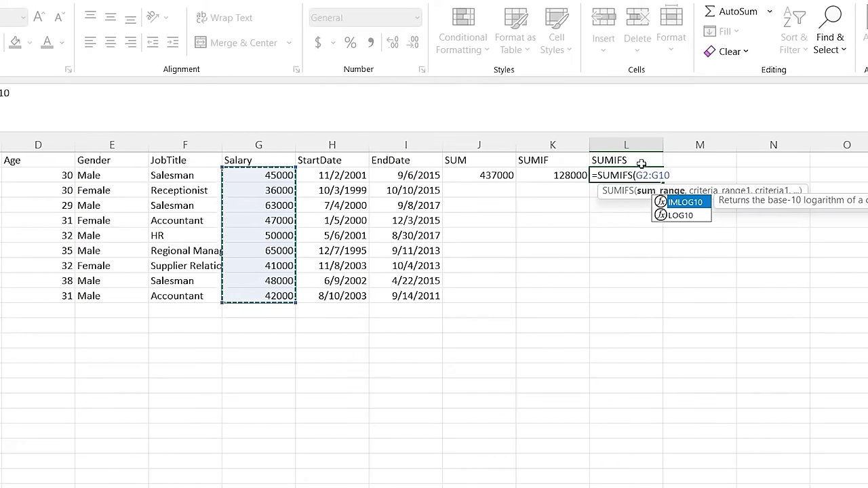
type(",")
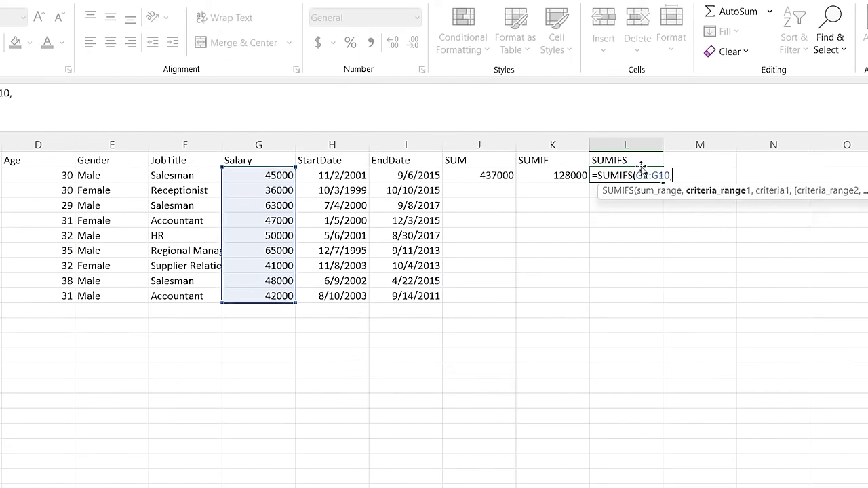
Add the gender range E2:E10 with the criterion "Female" as the first condition of the SUMIFS formula
left_click(103, 177)
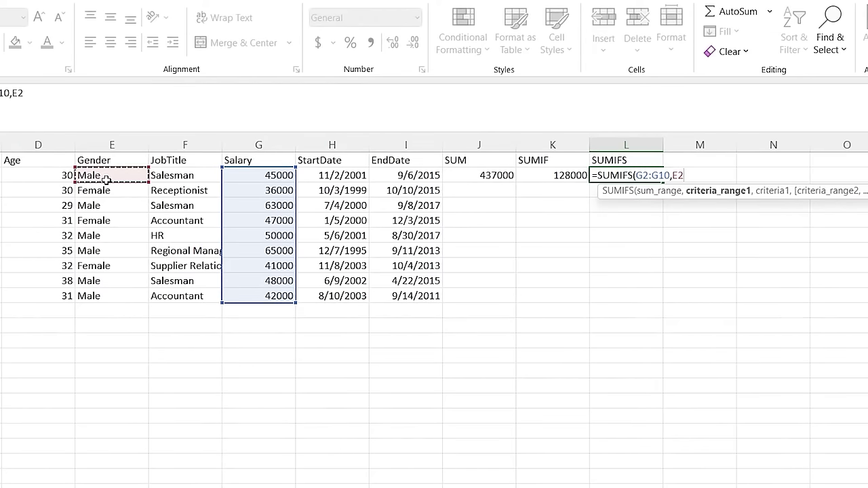
left_click(113, 293, "shift")
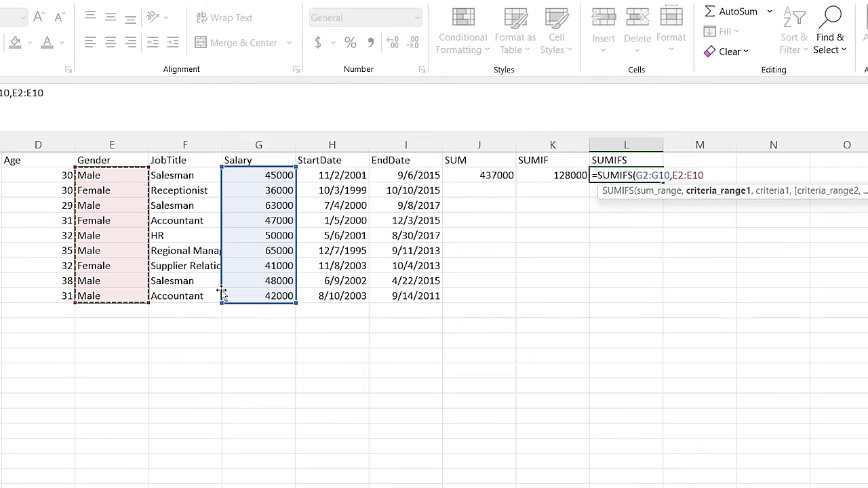
type(",")
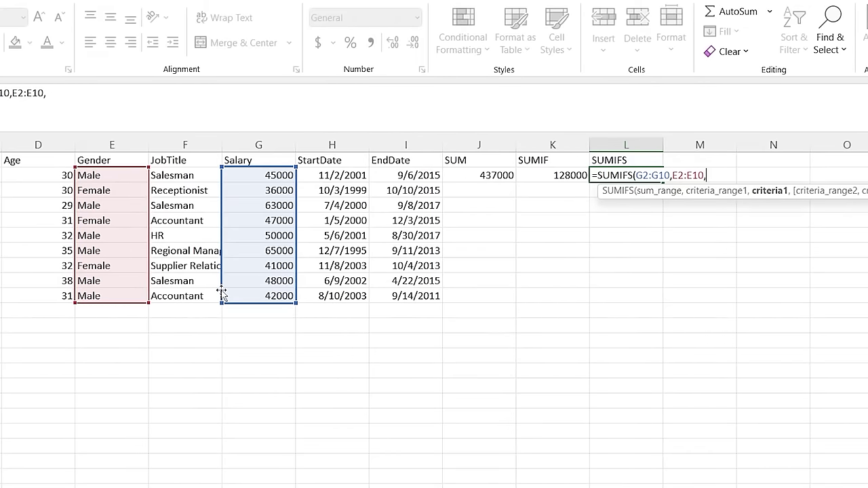
type("\"Female\"")
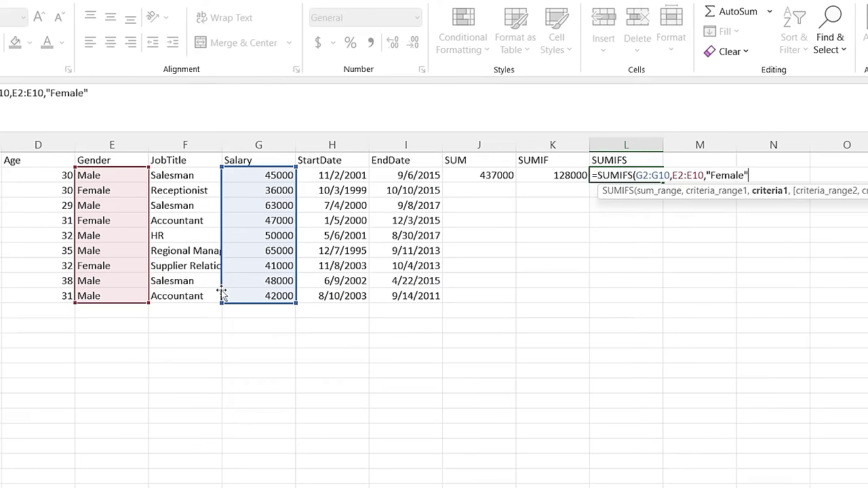
type(",")
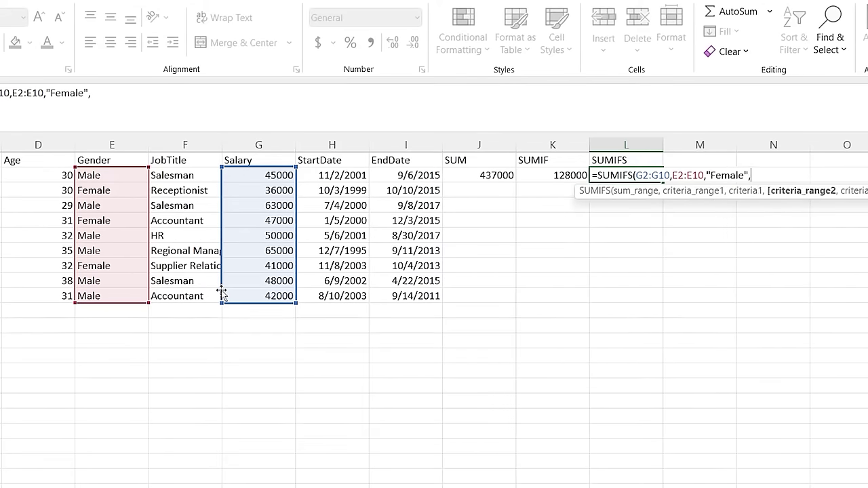
Add the age range D2:D10 with the criterion ">30" as the second condition and complete the SUMIFS formula
left_click(61, 176)
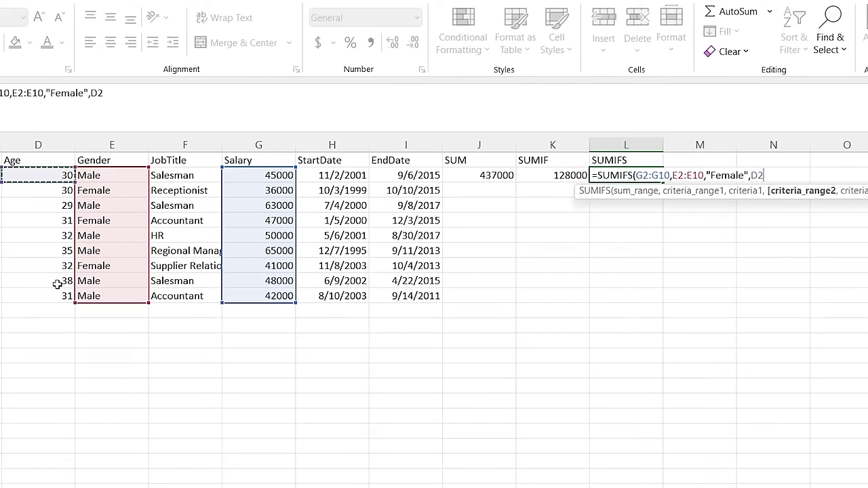
left_click_drag(52, 294, 53, 293)
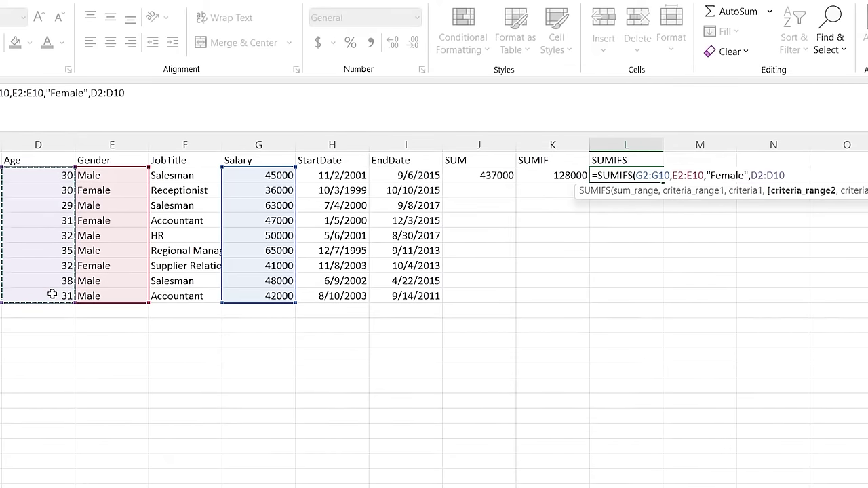
type(",\"?")
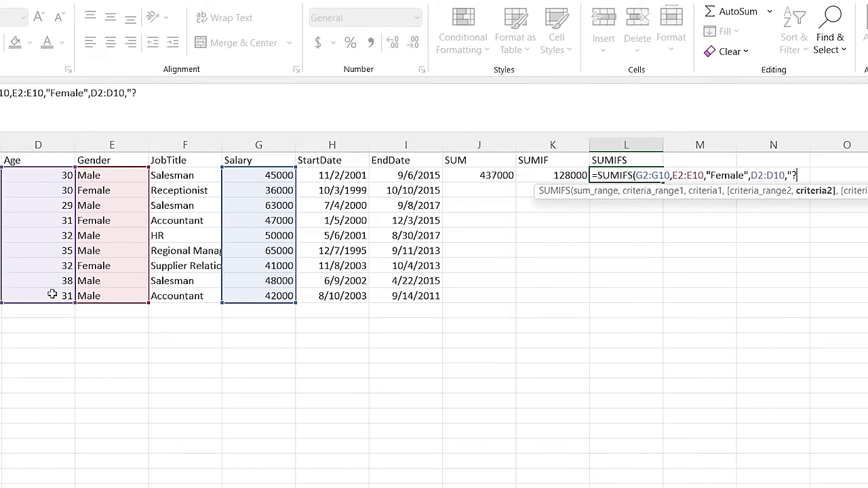
key("BackSpace")
type(">30\")")
key("Return")
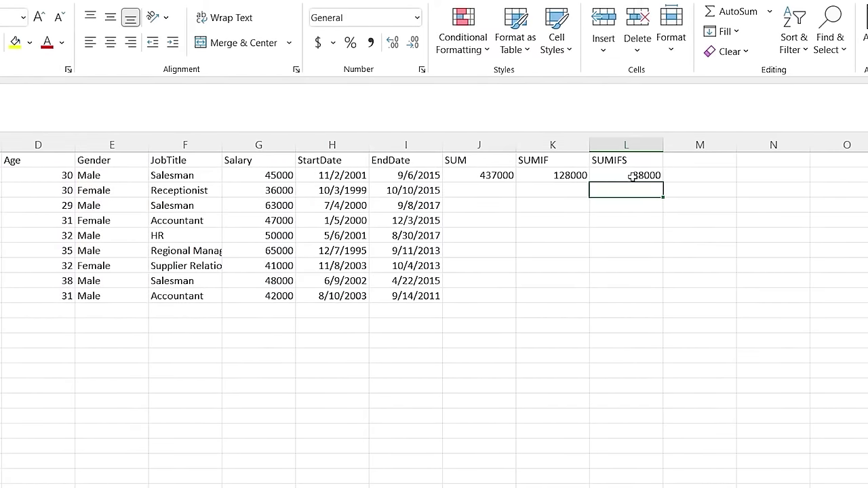
Check the SUMIFS result in L2 against the ages and salaries of the female employees older than 30
left_click(125, 219)
left_click(106, 193)
left_click(59, 222)
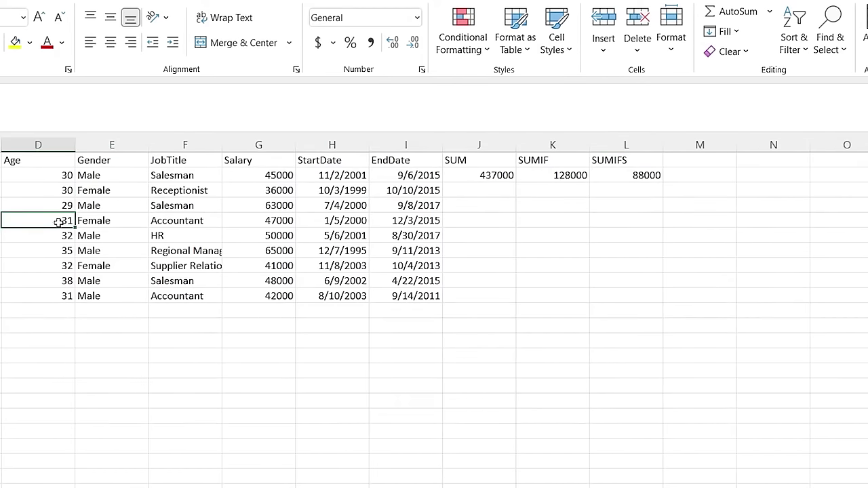
left_click(57, 265)
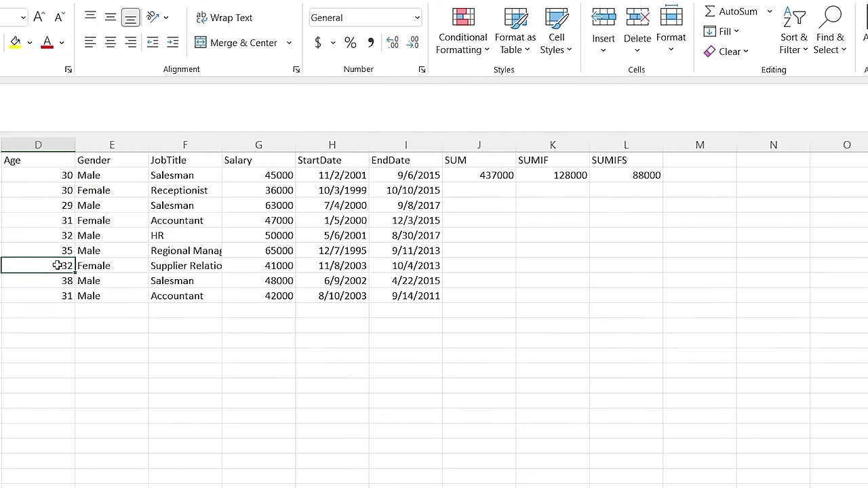
left_click(281, 268)
left_click(261, 221, "ctrl")
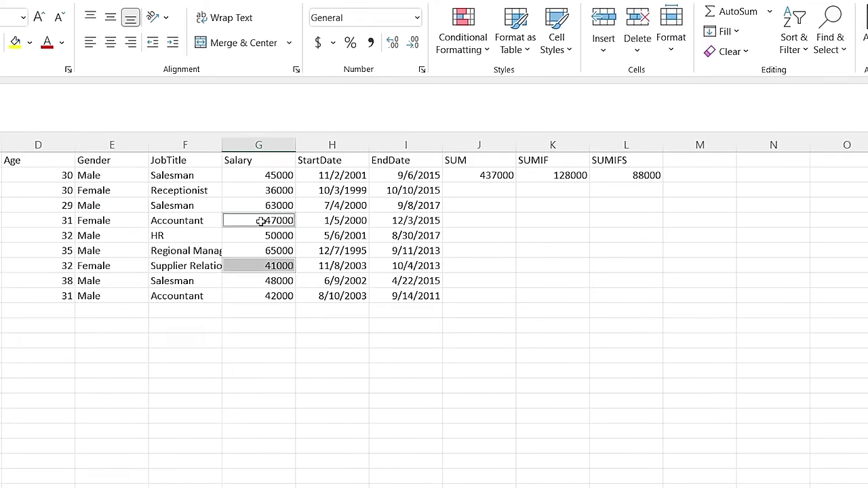
left_click(621, 178)
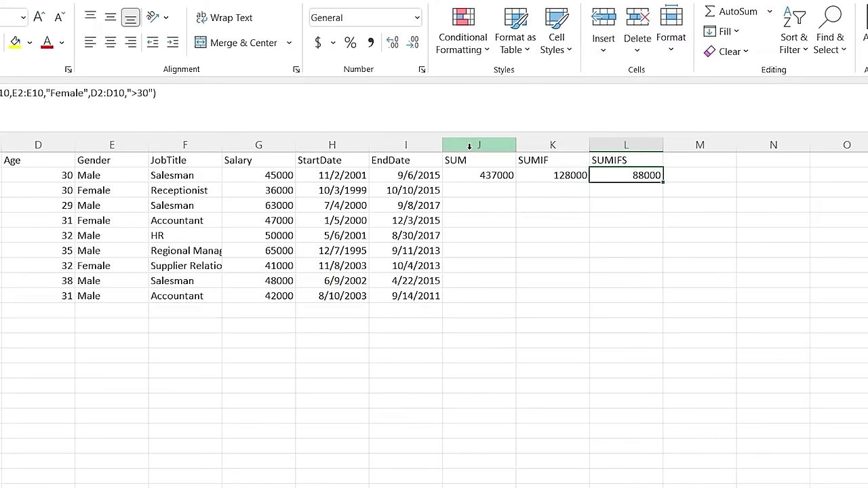
left_click(555, 160)
left_click(631, 160)
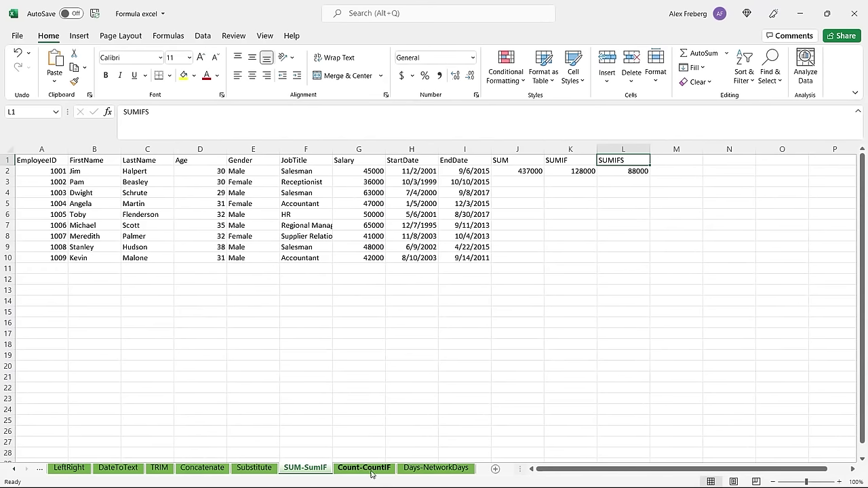
Go to the Count-CountIF sheet and begin a COUNT formula in J2
left_click(373, 469)
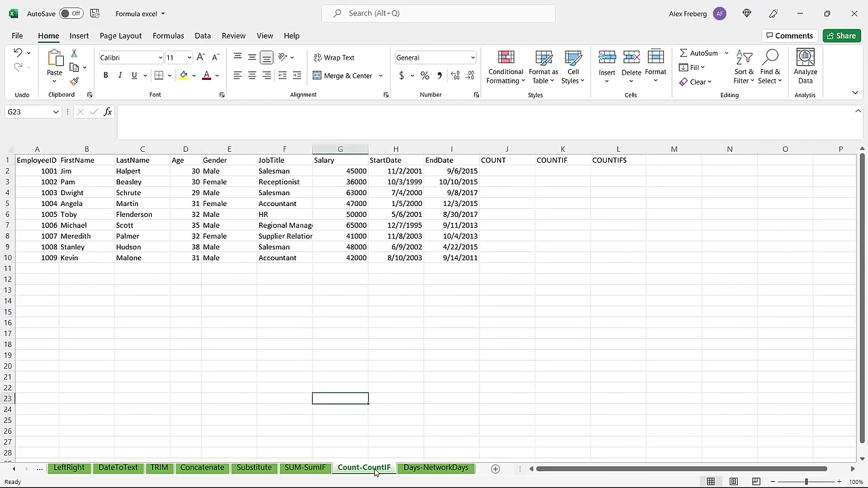
left_click(504, 171)
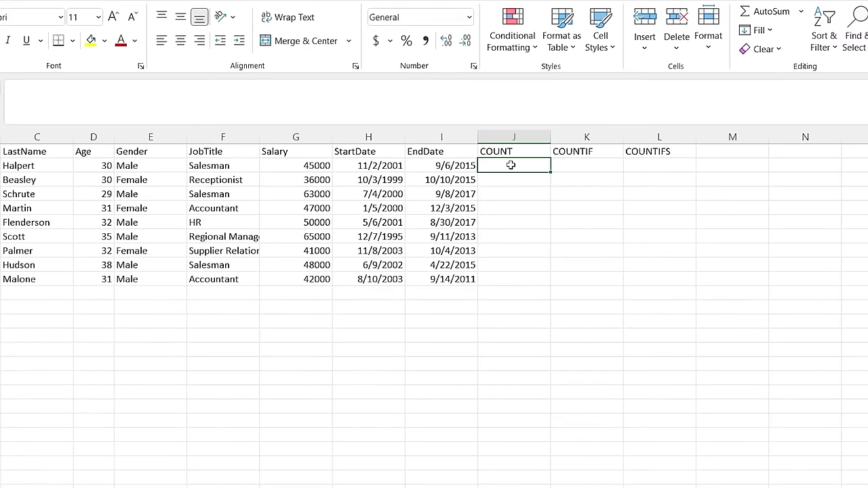
type("=COUNT")
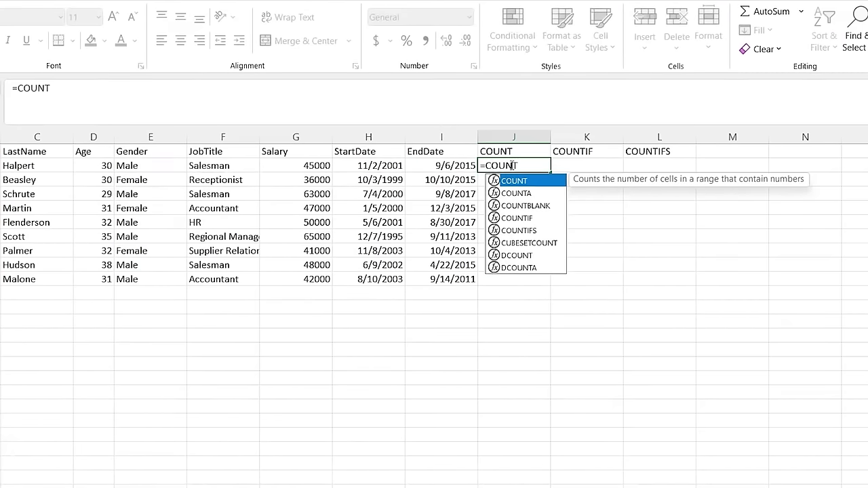
type("(")
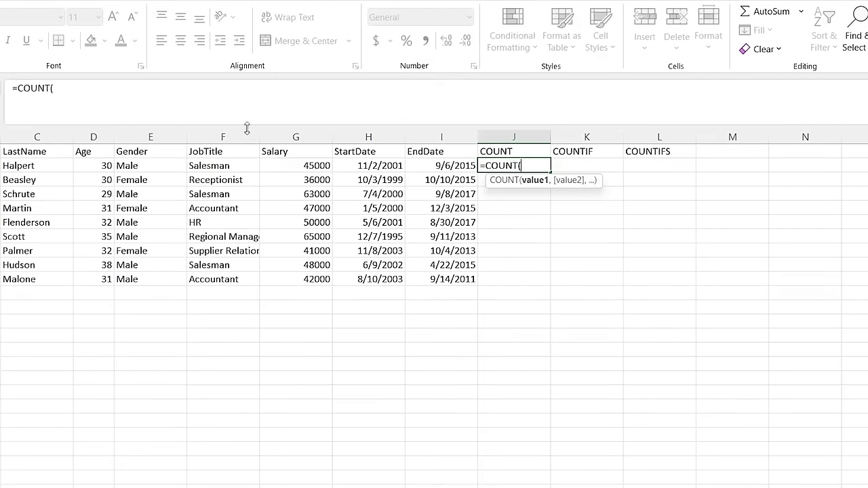
Use the salaries G2:G10 as the COUNT range, complete the formula and compare it with the salary cells
left_click(99, 165)
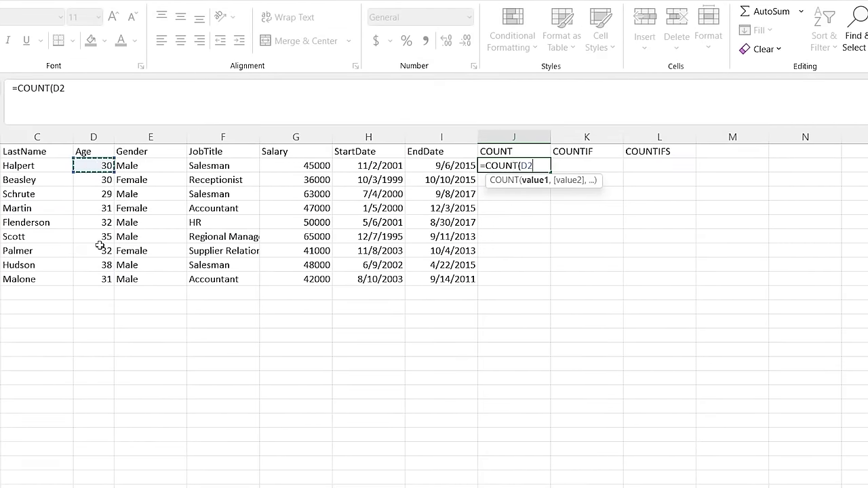
left_click(308, 166)
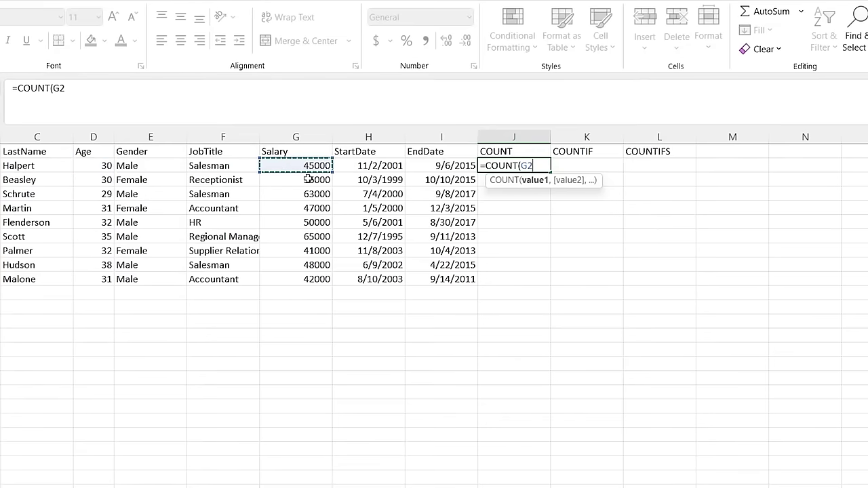
left_click(301, 280, "shift")
type(")")
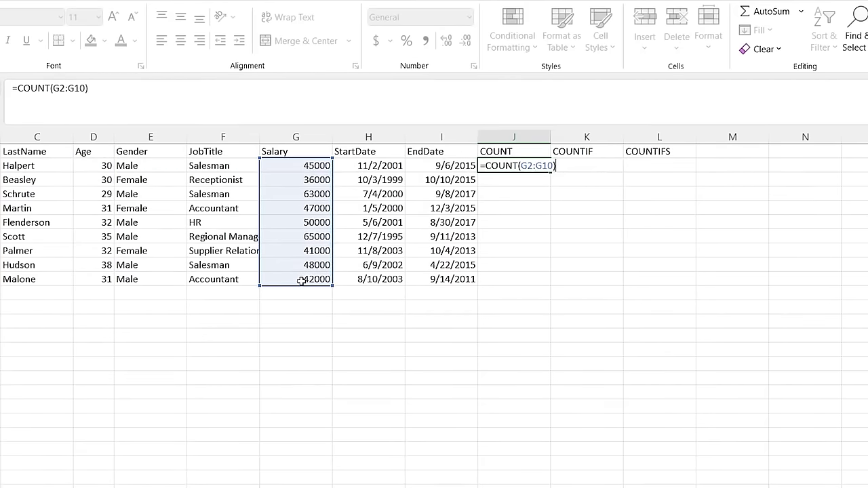
key("Return")
left_click_drag(319, 165, 310, 278)
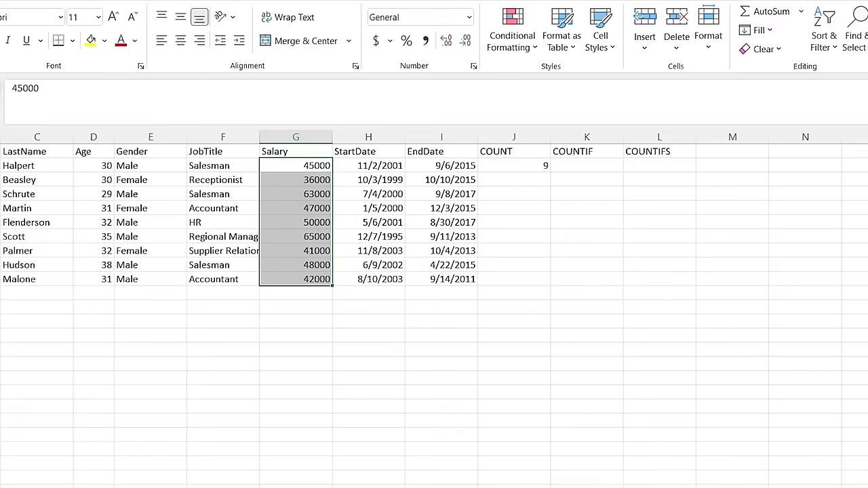
left_click(511, 163)
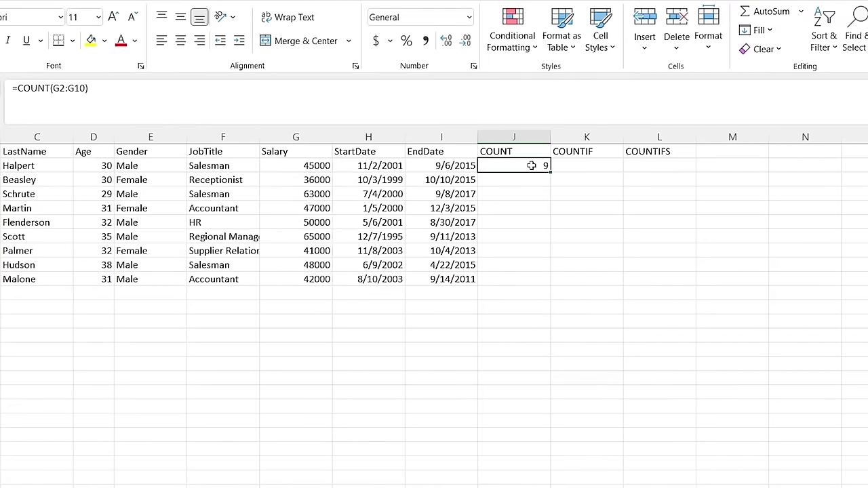
Begin a COUNTIF formula in K2
left_click(589, 166)
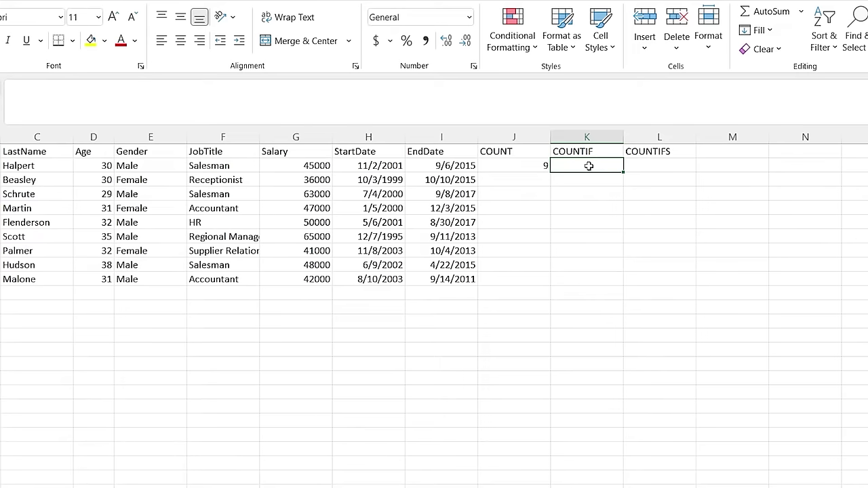
type("=")
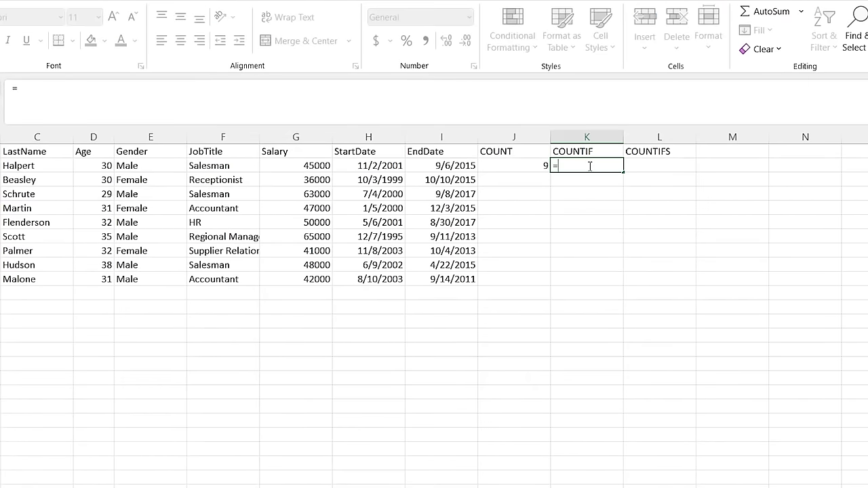
type("SOUNTIF")
key("BackSpace")
key("BackSpace")
key("BackSpace")
key("BackSpace")
key("BackSpace")
key("BackSpace")
key("BackSpace")
type("COU")
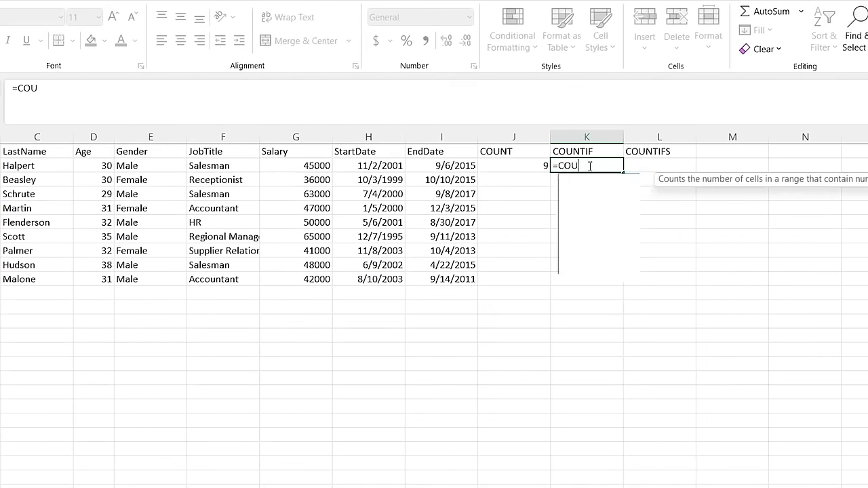
type("NTIF(")
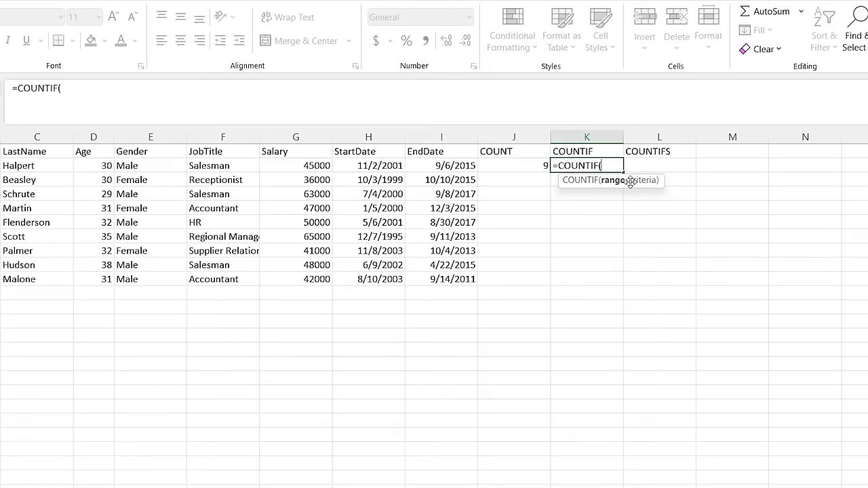
Set the salaries G2:G10 as the range of the COUNTIF formula
left_click(289, 163)
type(":G10")
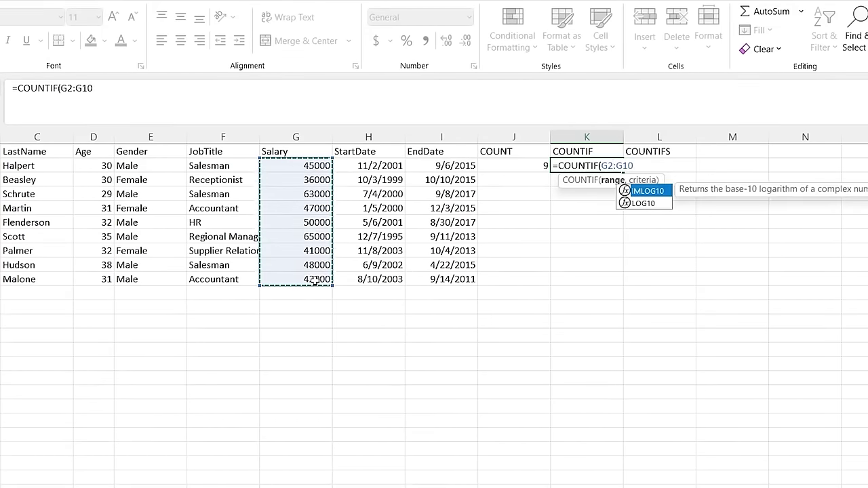
left_click(315, 281)
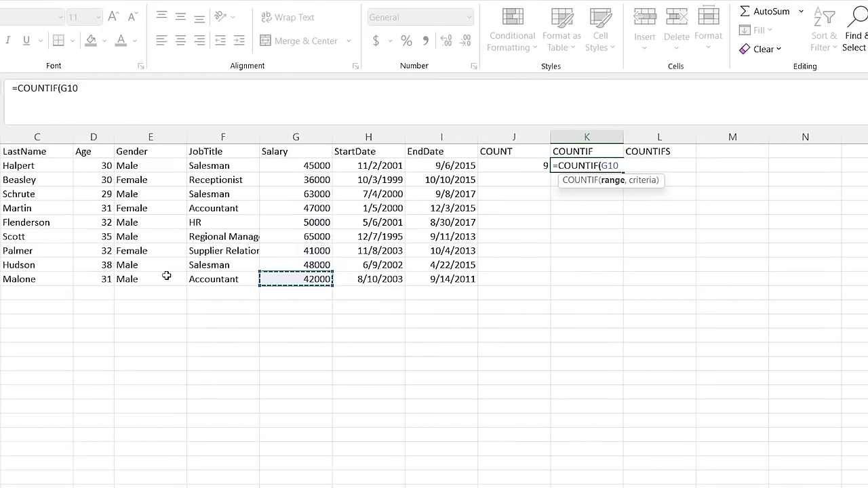
left_click(311, 166, "shift")
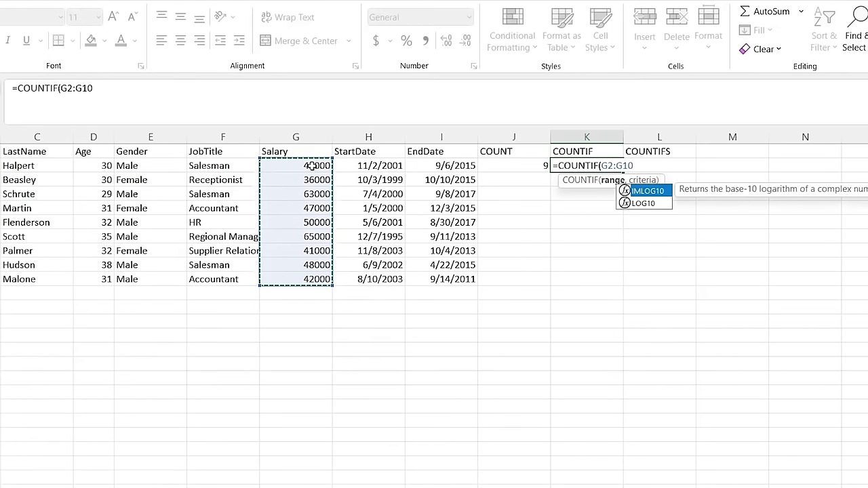
Complete the COUNTIF formula with the criterion ">45000" and compare it with the SUMIF example on the SUM-SumIF sheet
type(",\"")
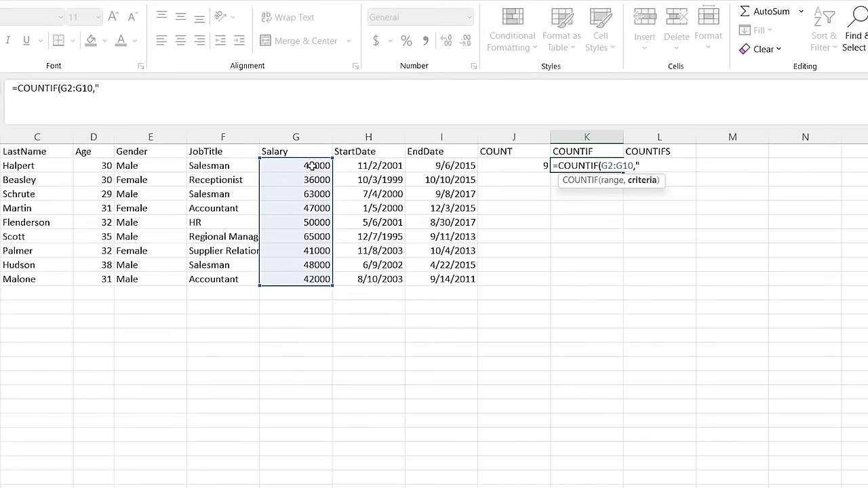
type(">45000\")")
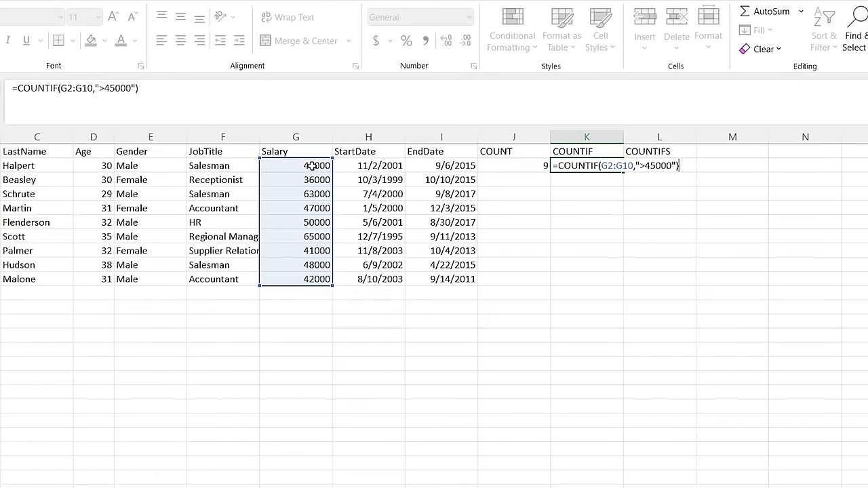
key("Return")
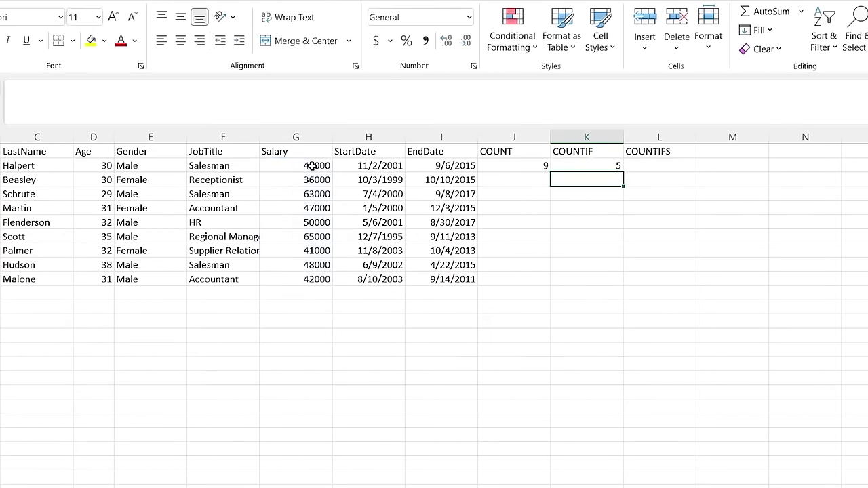
left_click(606, 165)
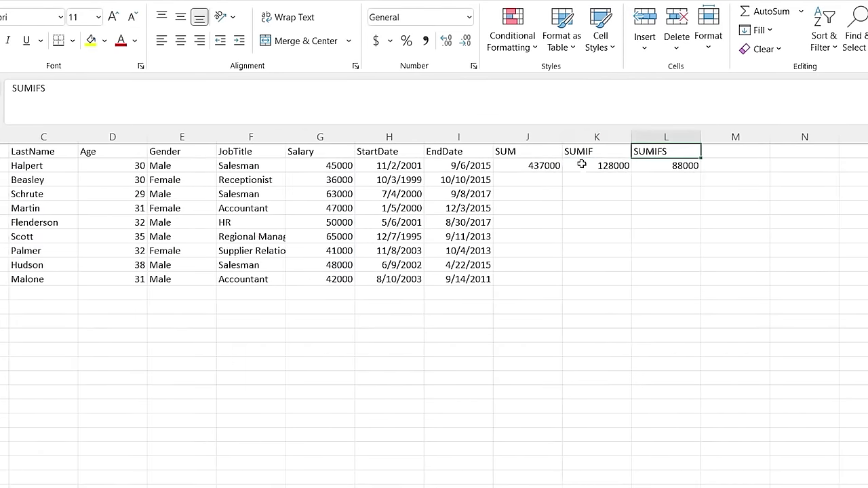
left_click(583, 165)
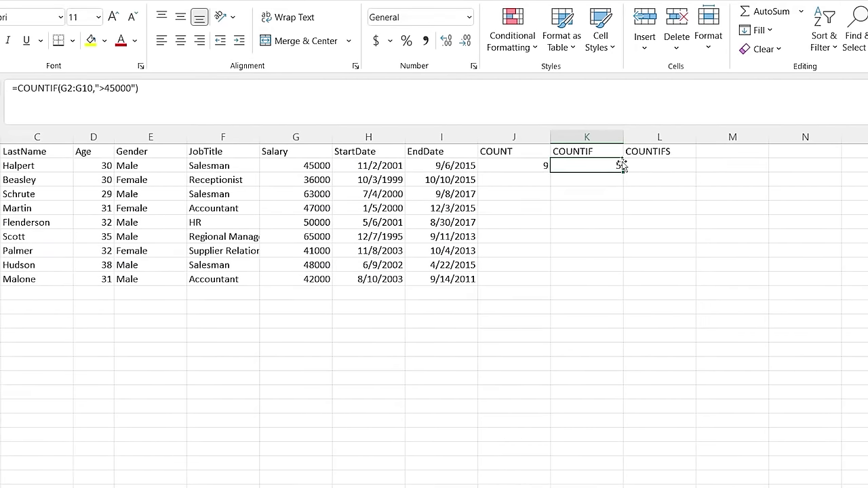
Begin a COUNTIFS formula in L2 with the employee IDs A2:A10 and the criterion ">1005" as the first condition
left_click(647, 167)
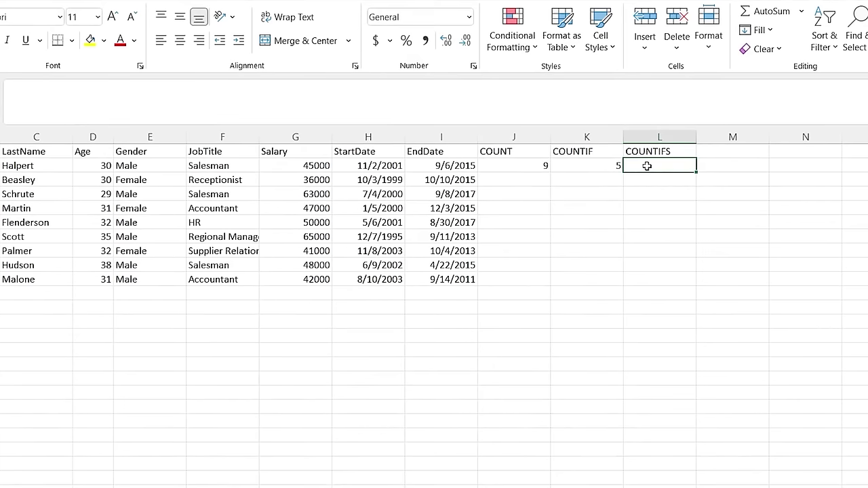
type("=COUNTIFS")
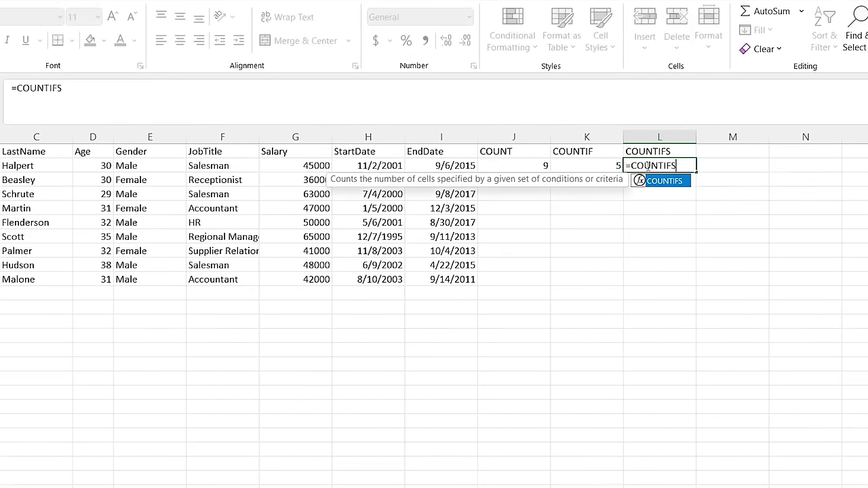
type("(")
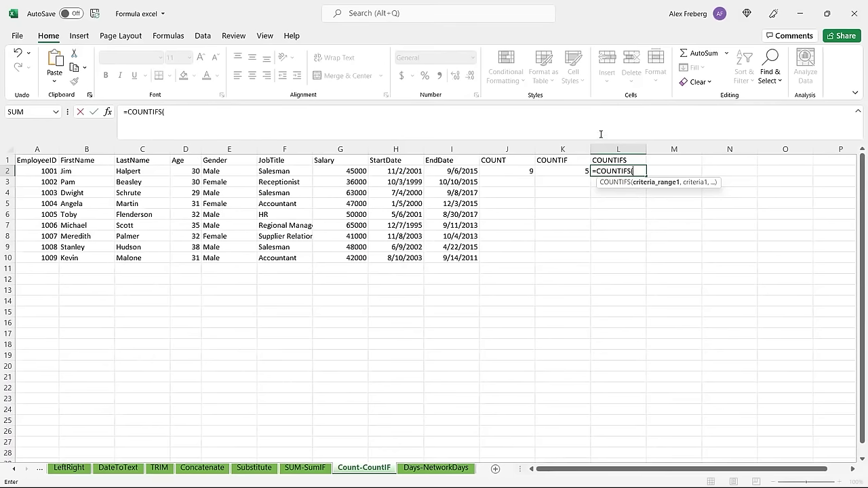
left_click(358, 171)
left_click_drag(50, 171, 48, 258)
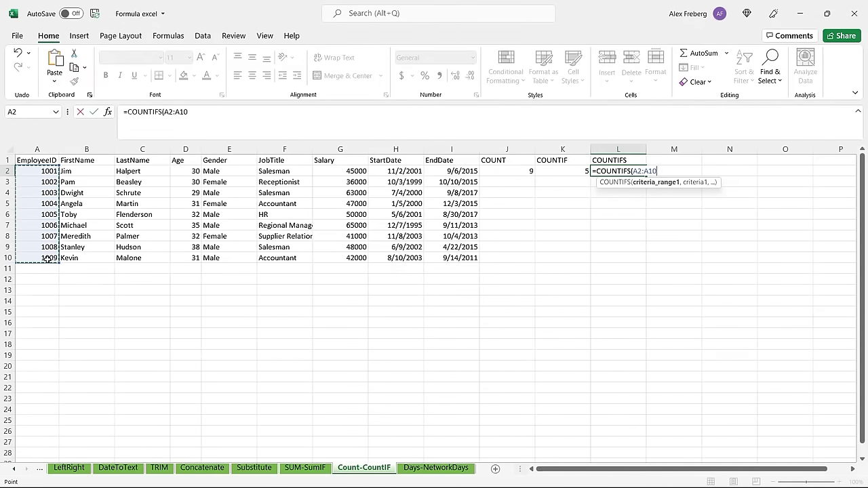
type(",")
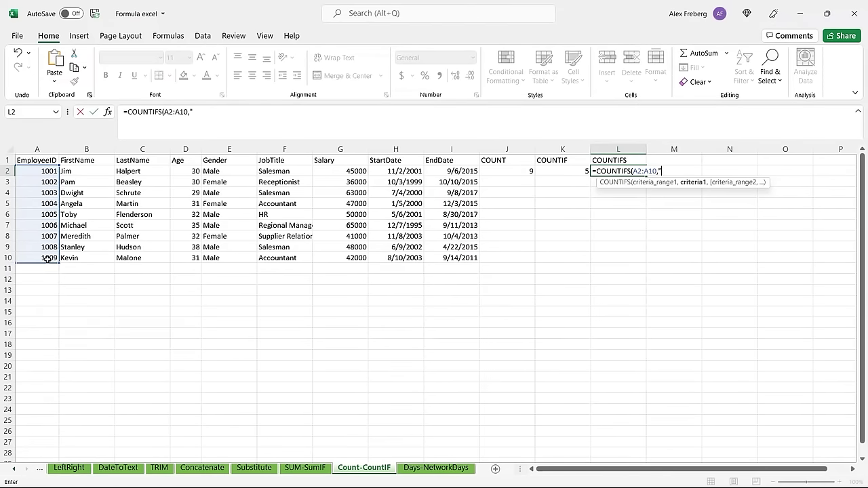
key("BackSpace")
type(">1005\",")
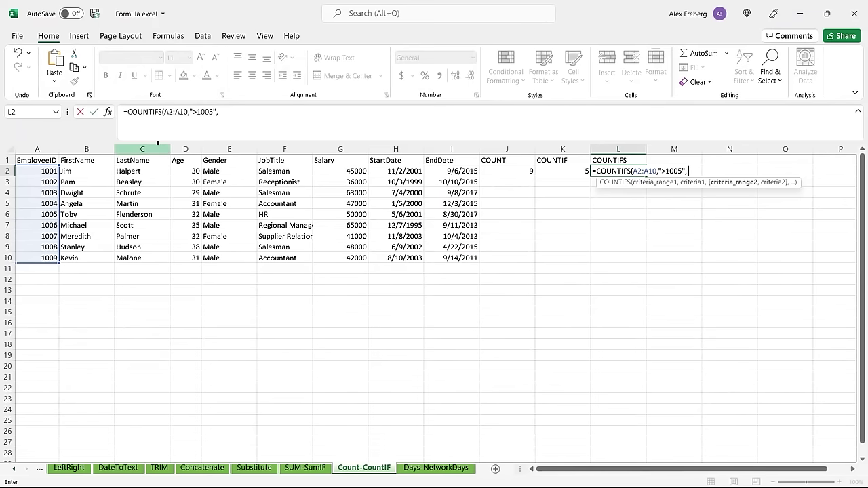
Complete the COUNTIFS formula with the gender range E2:E10 and the criterion "Male", and check it against the employees with IDs above 1005
left_click(221, 170)
left_click(234, 254, "shift")
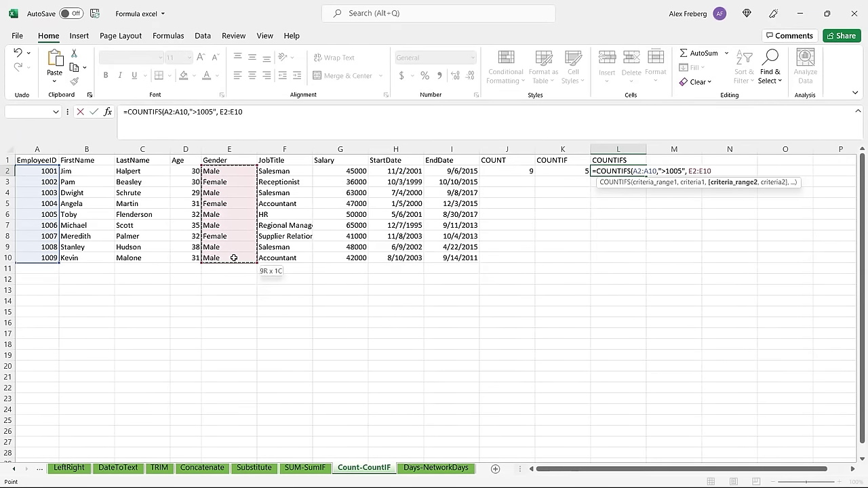
type(",\"M")
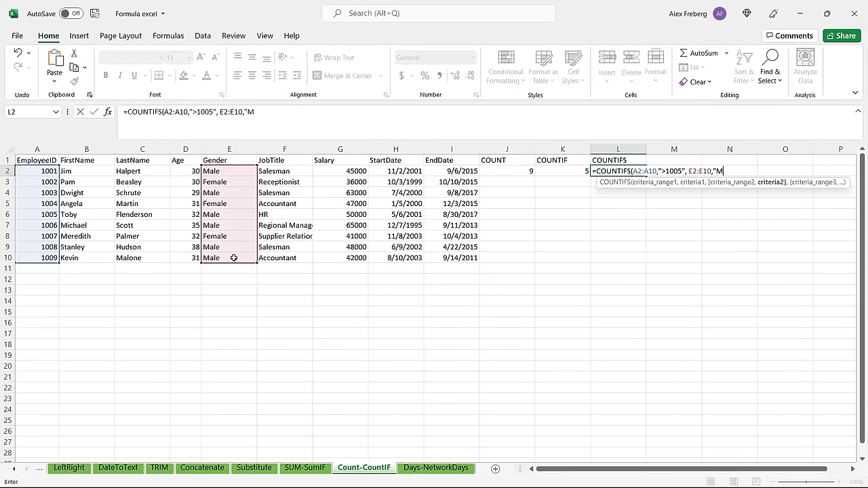
type("ale\")")
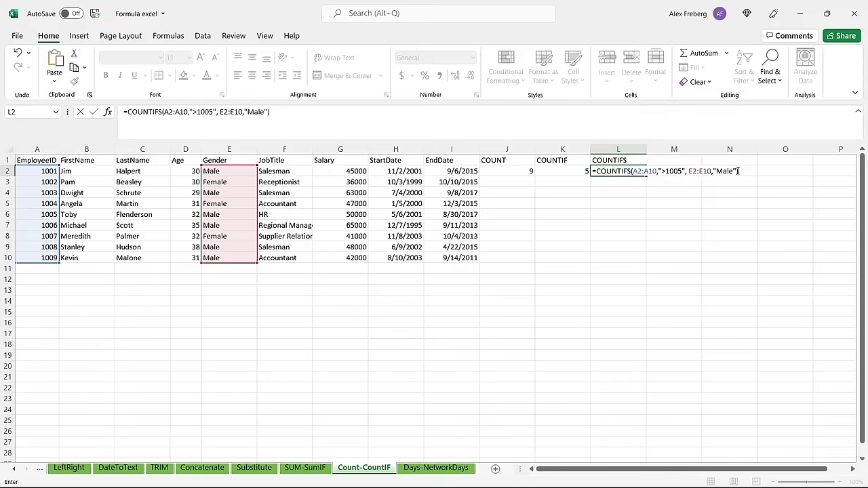
key("Return")
left_click(633, 169)
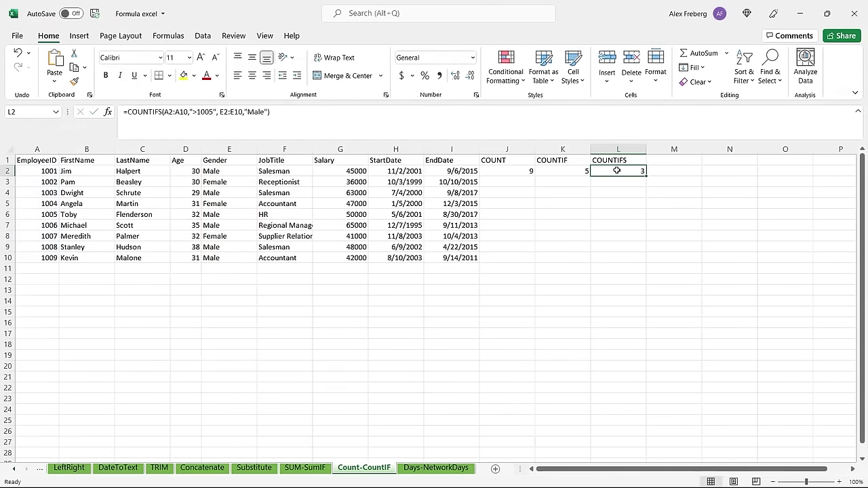
left_click_drag(46, 229, 122, 256)
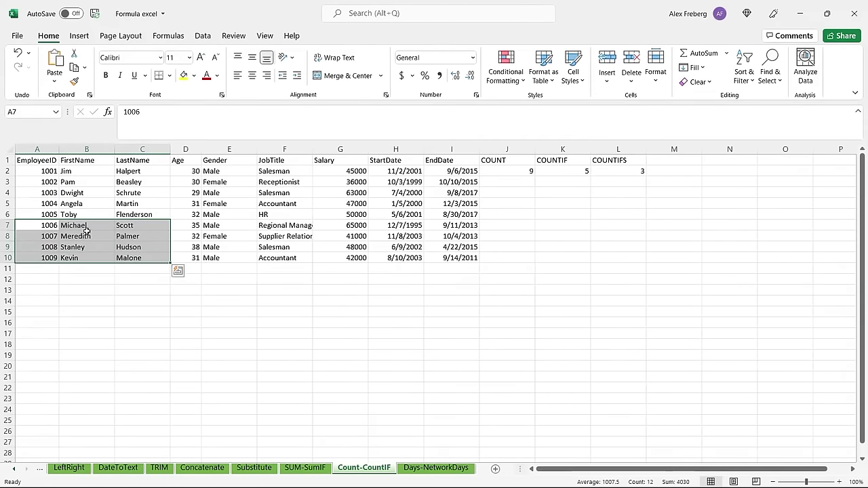
left_click(603, 182)
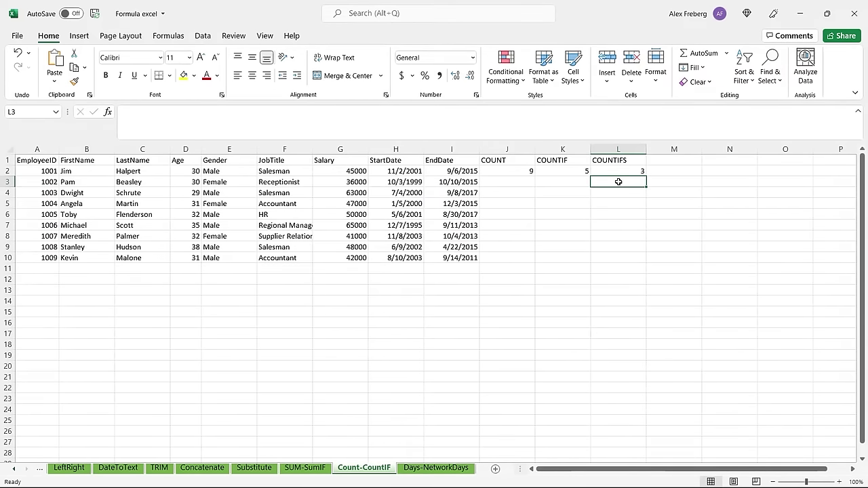
Open the Days-NetworkDays sheet, widen the StartDate and EndDate columns, and check the number format of their dates
left_click(442, 468)
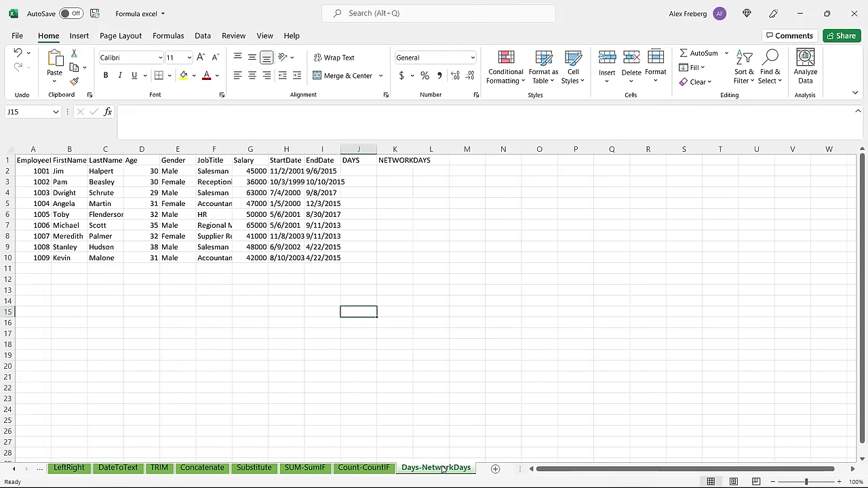
left_click_drag(340, 149, 356, 150)
left_click_drag(304, 149, 328, 149)
left_click(308, 175)
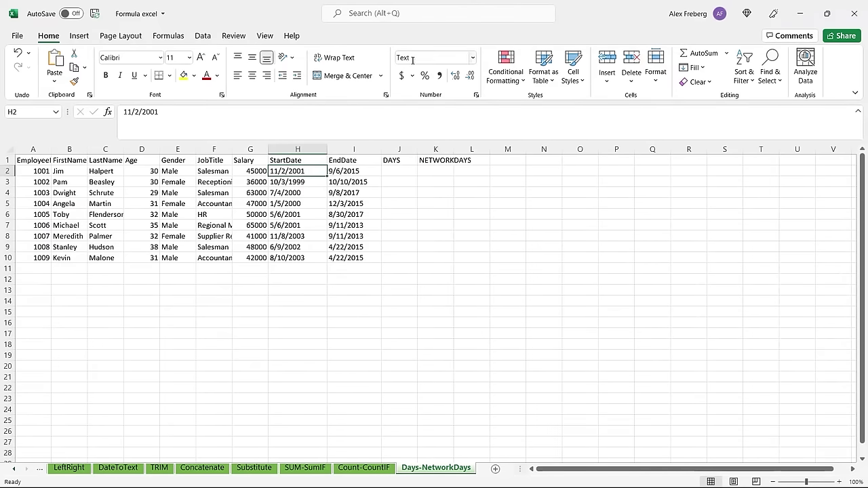
left_click(399, 171)
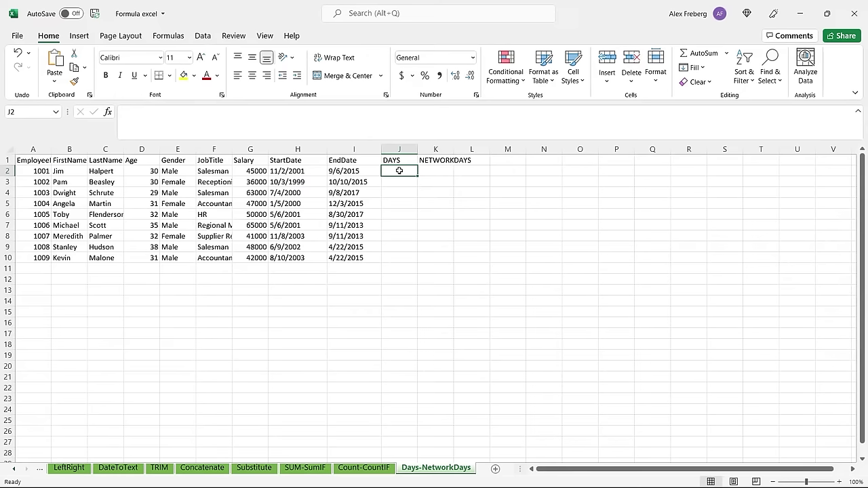
left_click(351, 179)
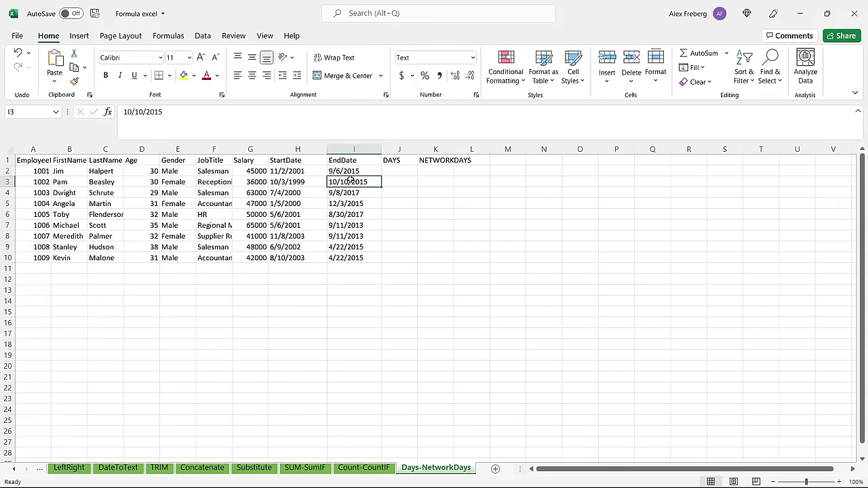
Begin a DAYS formula in J2
left_click(397, 172)
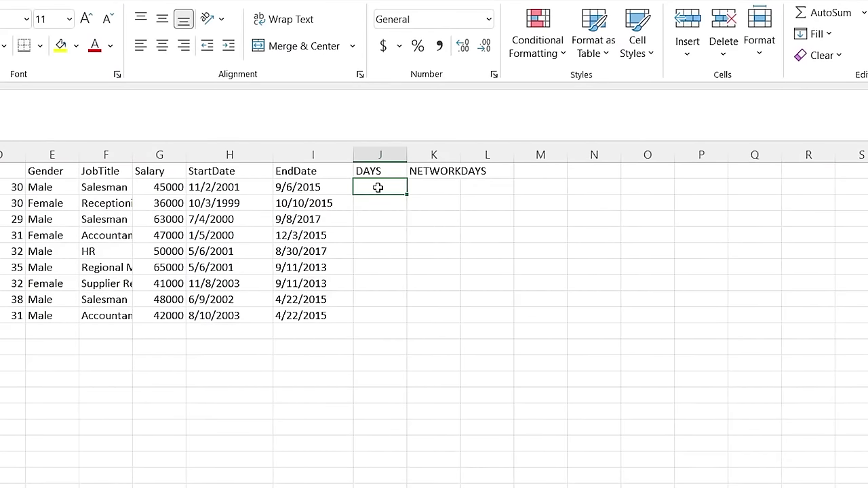
type("=")
left_click(217, 186)
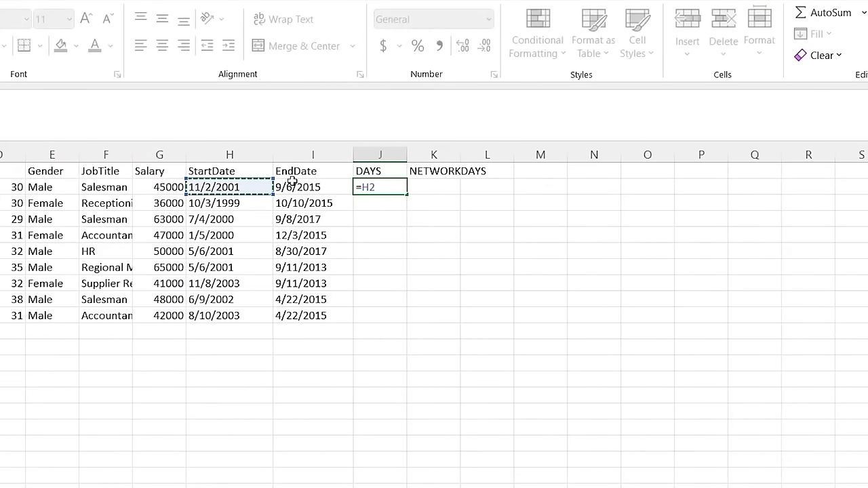
left_click(298, 184)
key("BackSpace")
key("BackSpace")
type("DAYY")
key("BackSpace")
type("S(")
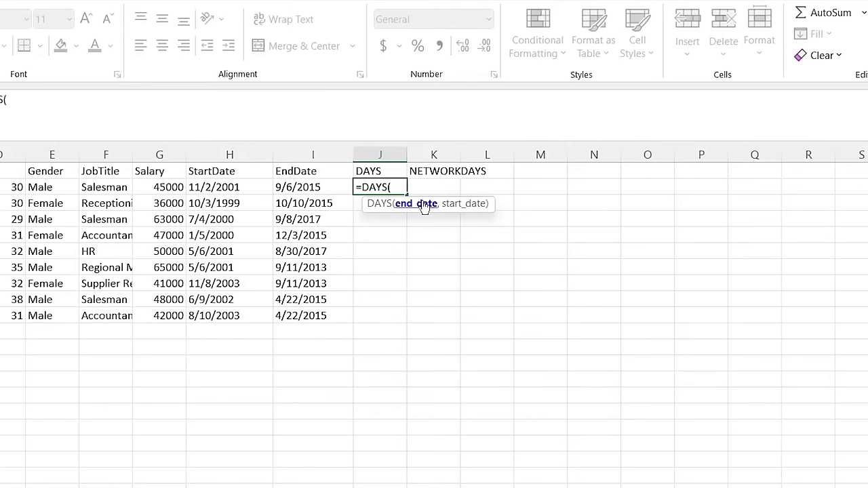
Complete the DAYS formula with I2 as the end date and H2 as the start date
left_click(300, 185)
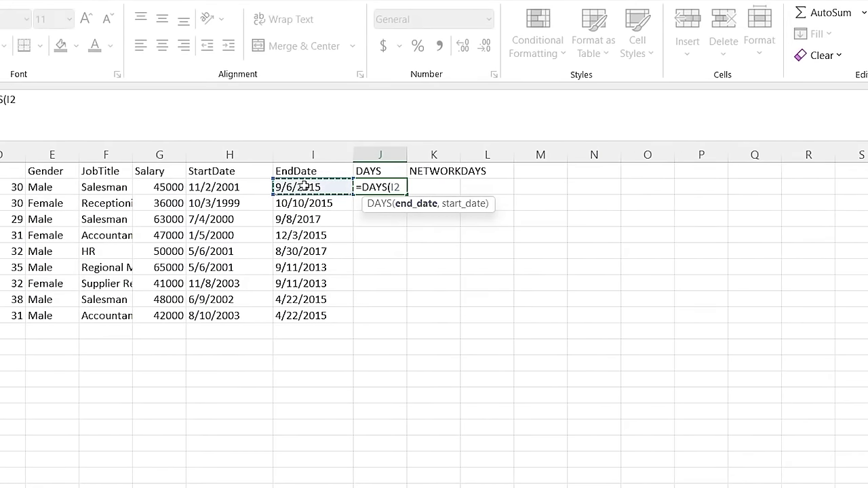
type(",")
left_click(239, 187)
type(")")
key("Return")
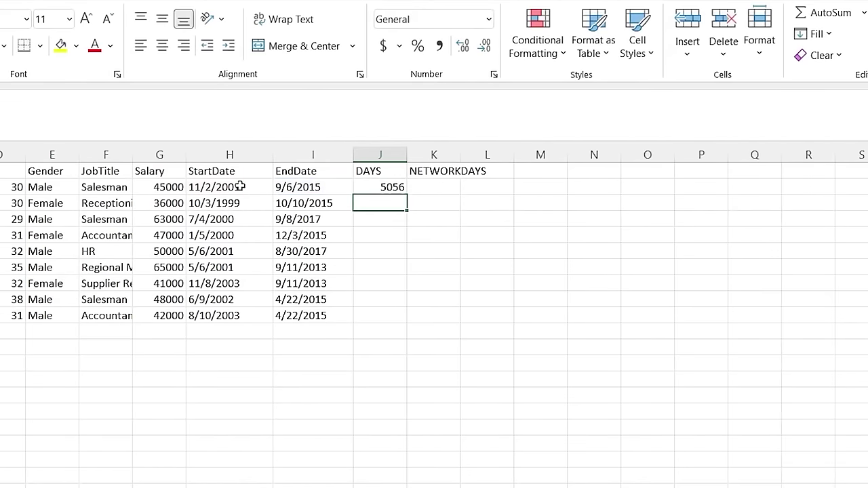
Fill the DAYS formula down to J10 and review the first employee's start date, end date and day count
left_click(398, 186)
left_click_drag(406, 192, 399, 320)
left_click(446, 205)
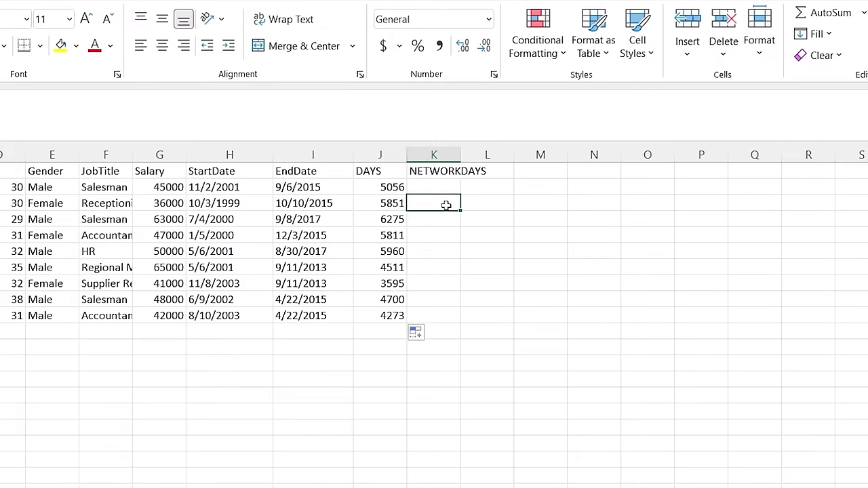
left_click(242, 187)
left_click(302, 189)
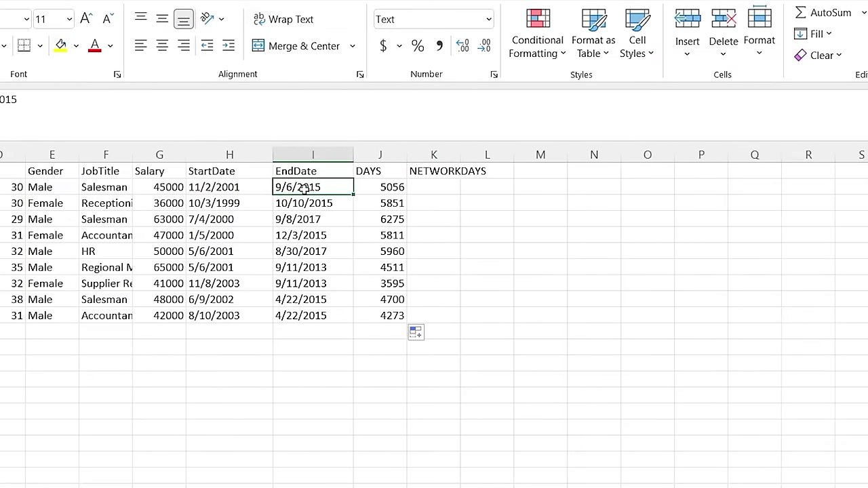
left_click(386, 185)
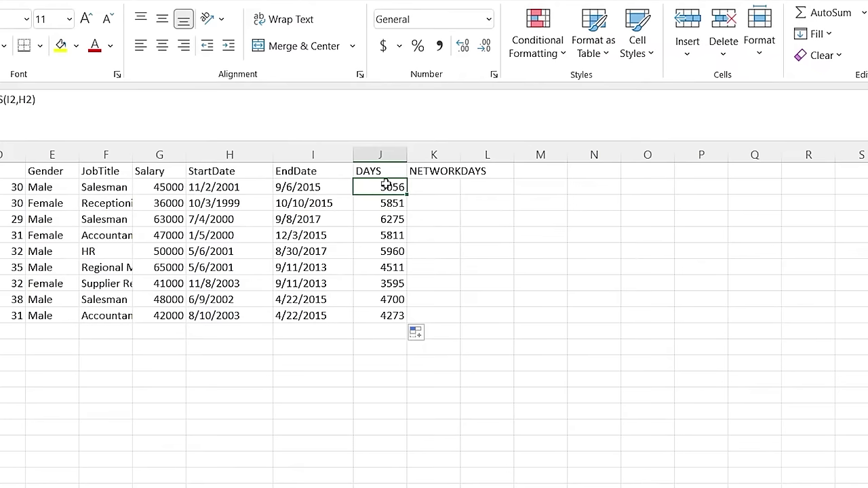
Enter a NETWORKDAYS formula in K2 with H2 as the start date and I2 as the end date
double_click(427, 187)
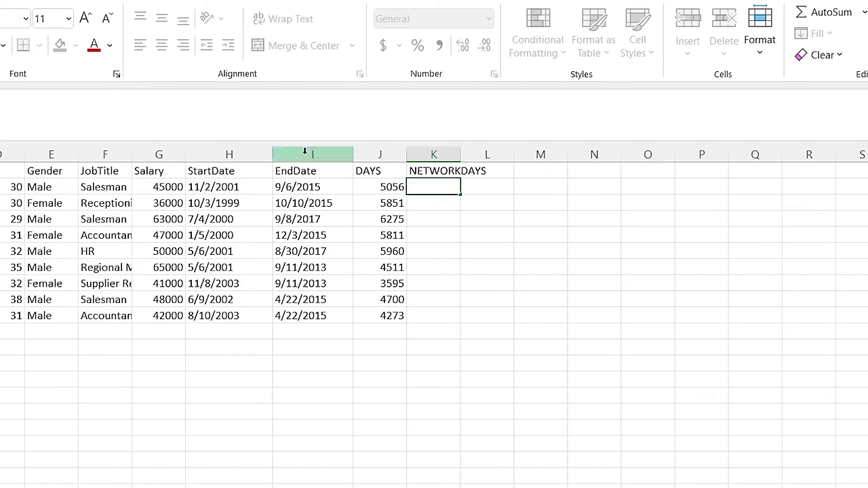
type("=net")
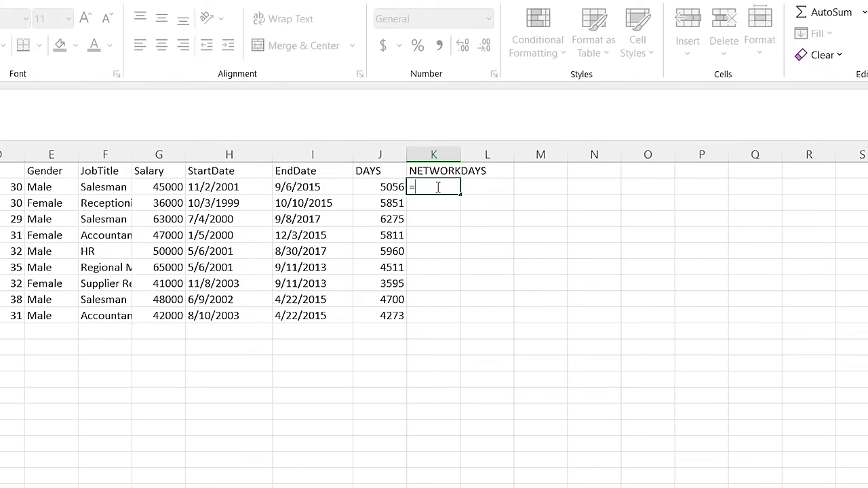
key("Tab")
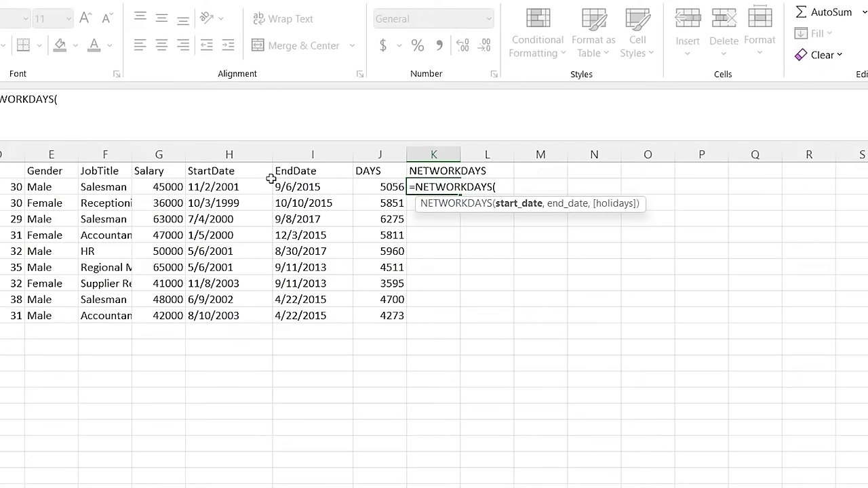
left_click(246, 187)
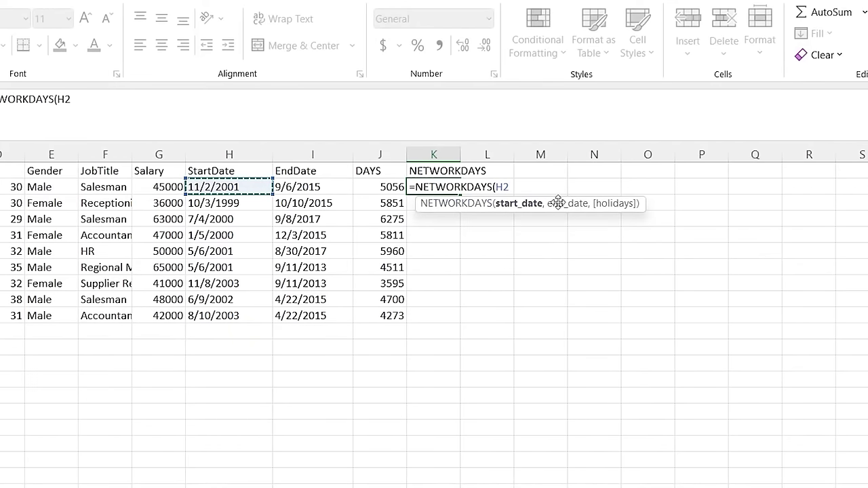
type(",")
left_click(328, 187)
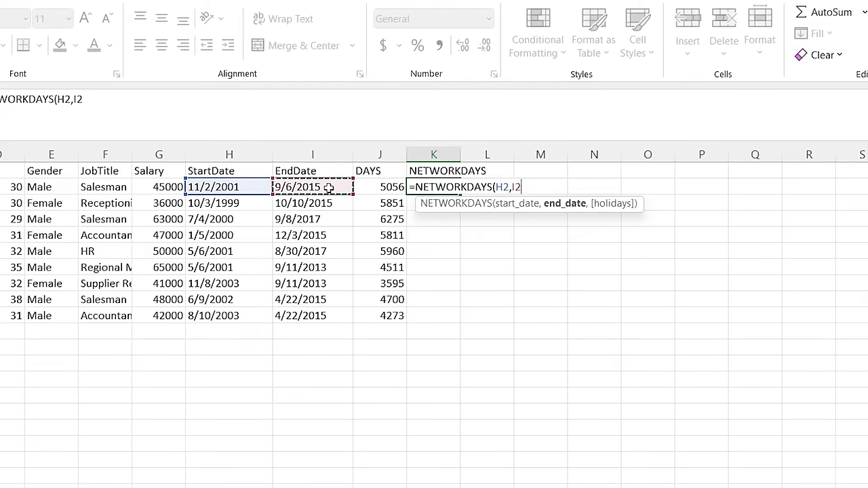
key("Return")
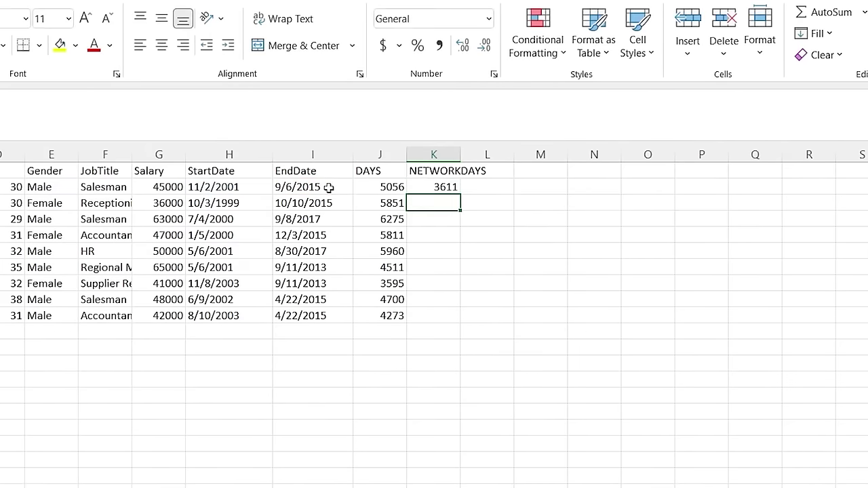
Fill the NETWORKDAYS formula down to K10 and compare K2 with the DAYS result in J2
left_click(437, 188)
left_click_drag(460, 194, 462, 316)
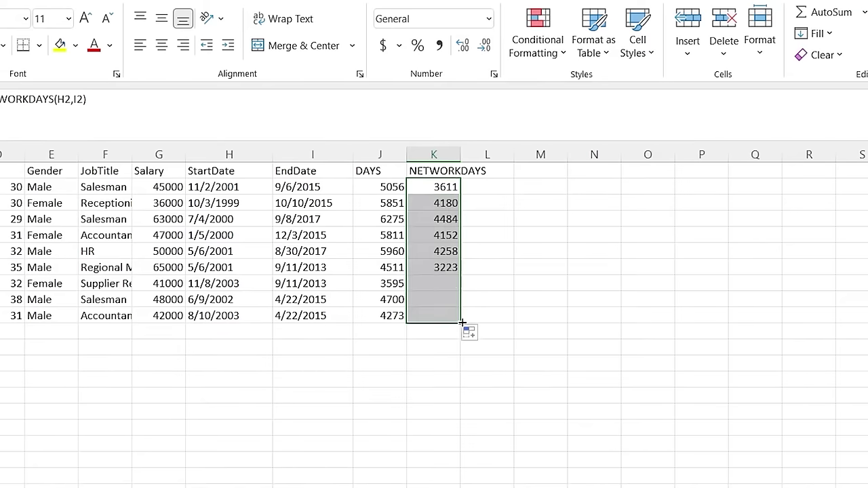
left_click(506, 218)
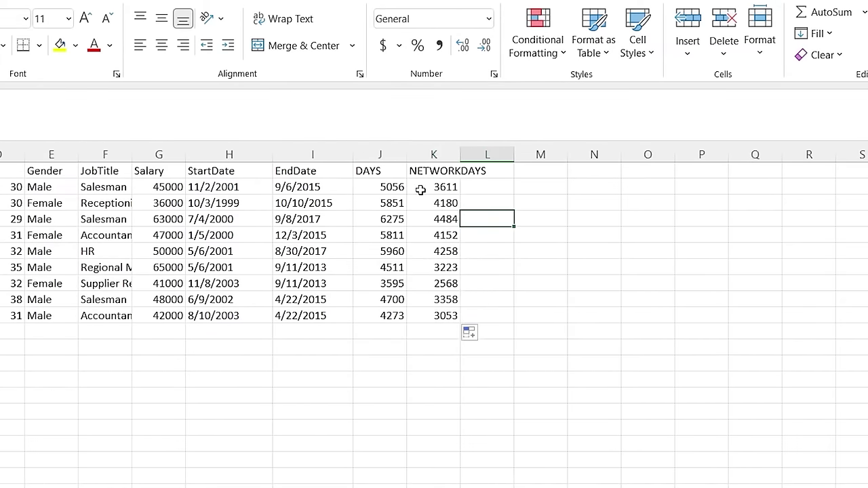
left_click(393, 190)
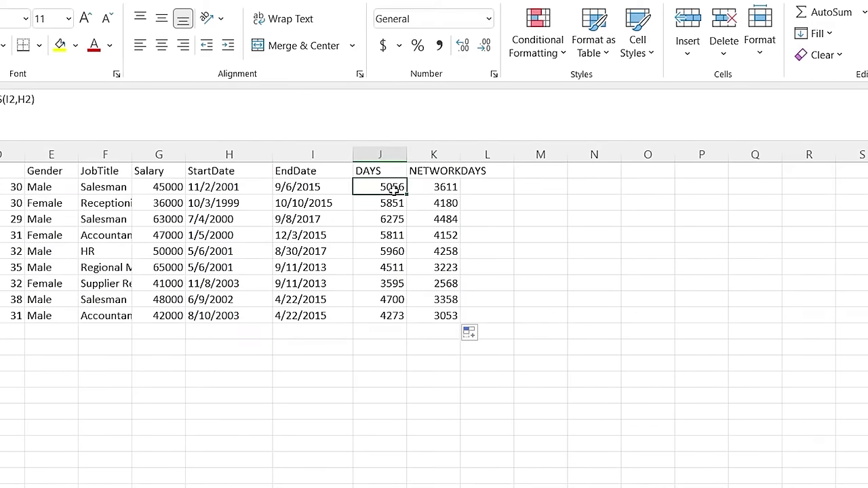
left_click(424, 187)
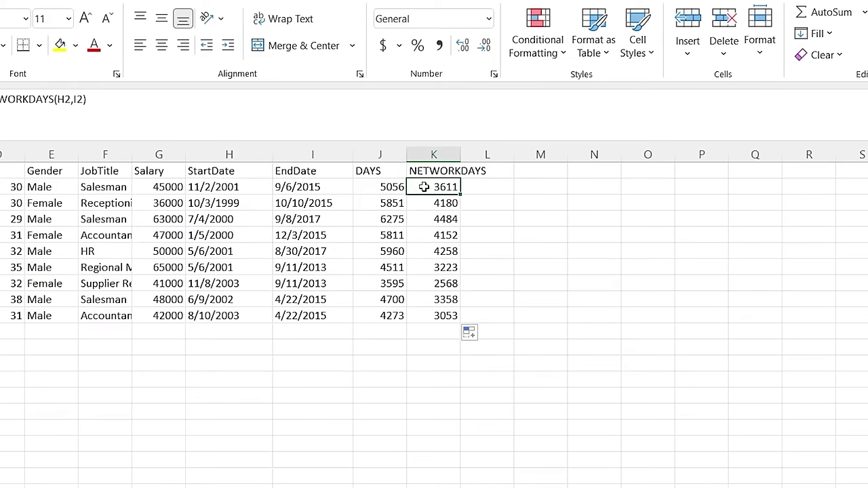
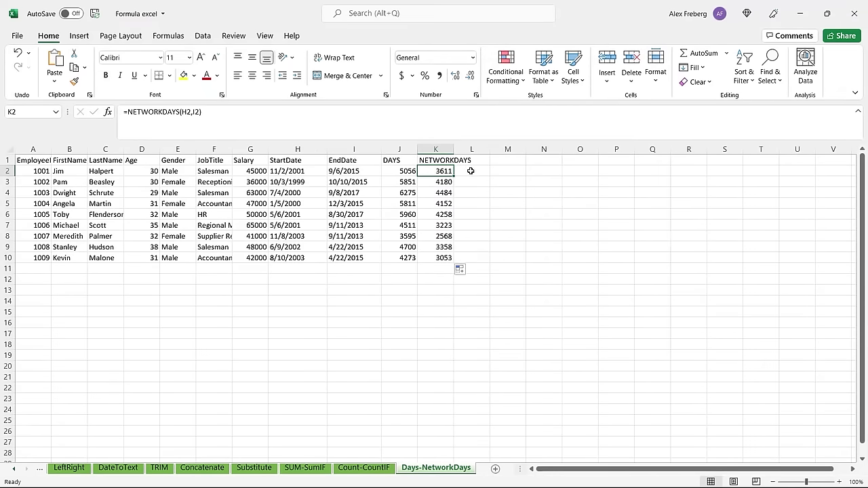
left_click(472, 171)
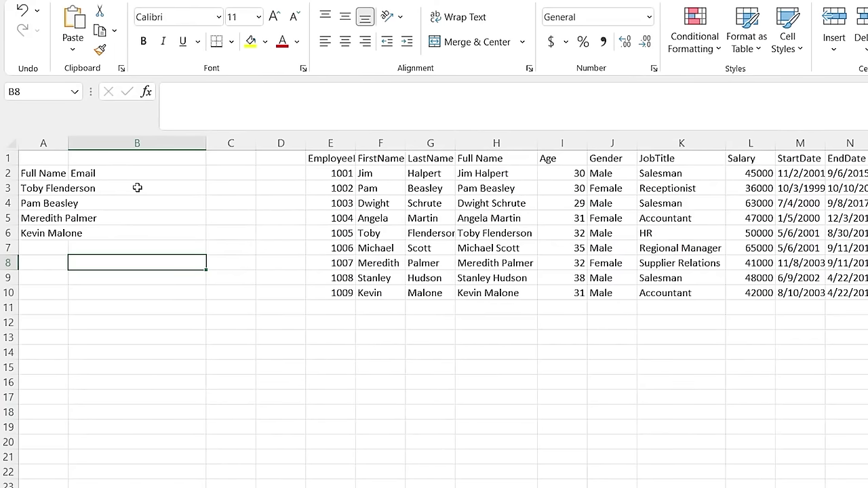
Start an XLOOKUP formula in B3 with the full name in A3 as the lookup value
double_click(137, 188)
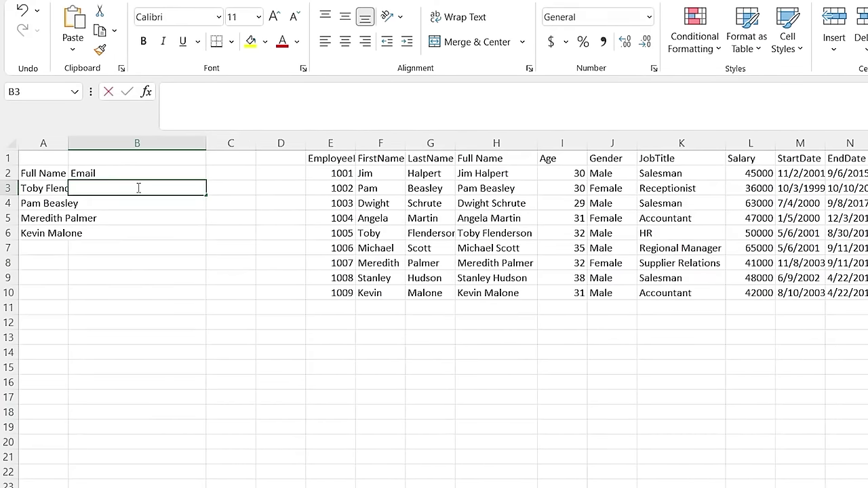
type("=")
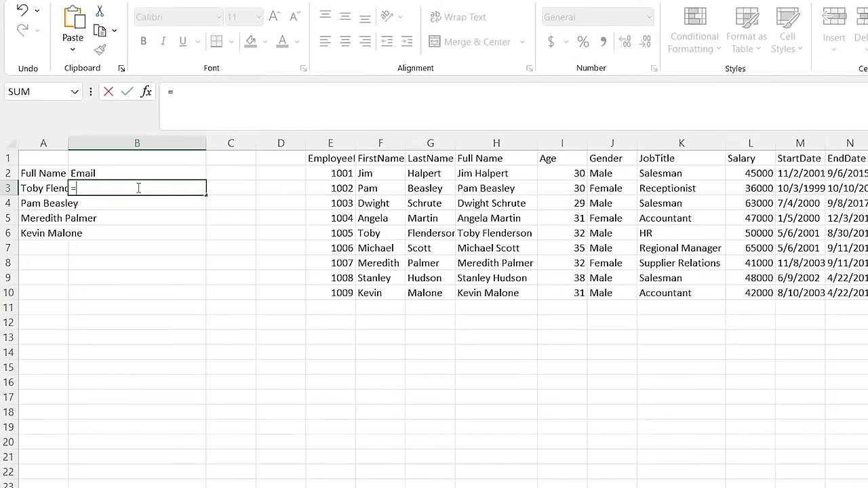
type("Xlook")
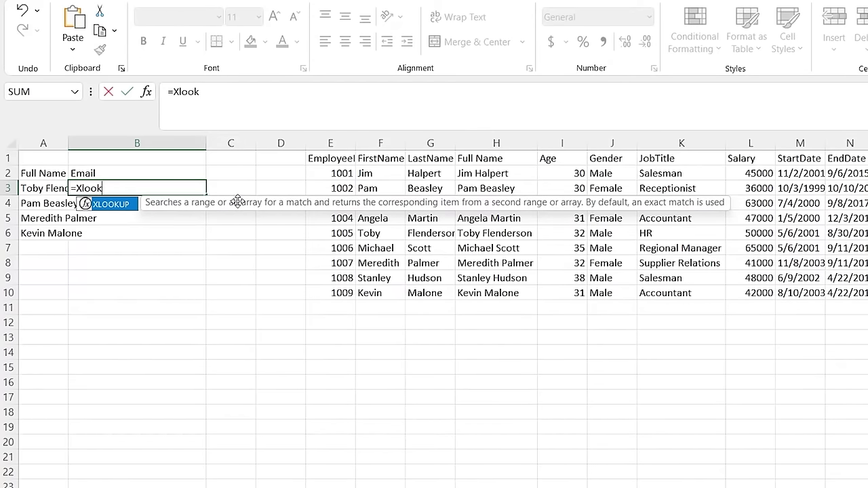
double_click(116, 209)
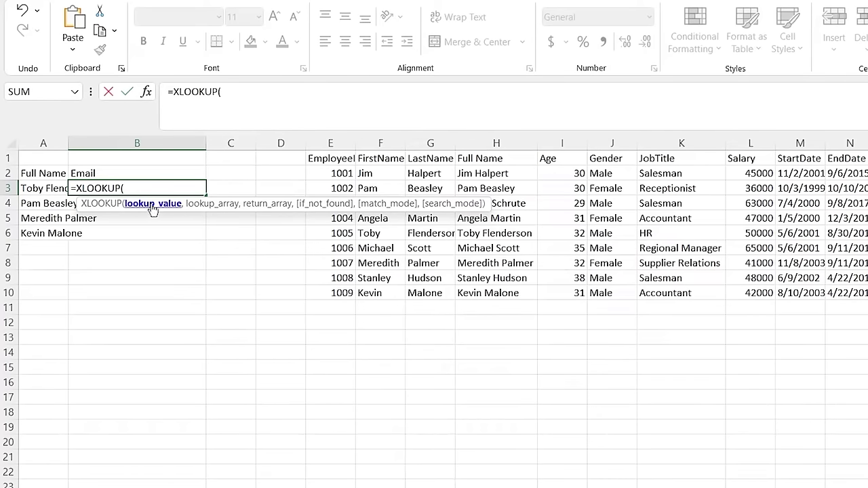
left_click(44, 185)
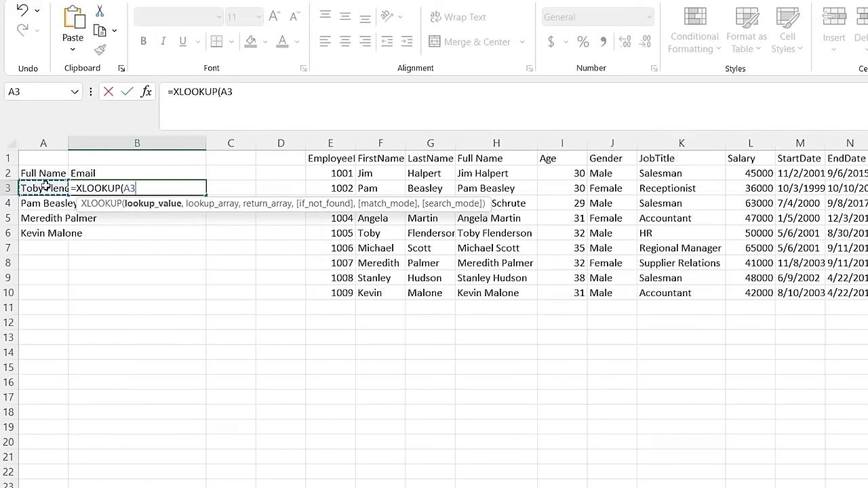
type(",")
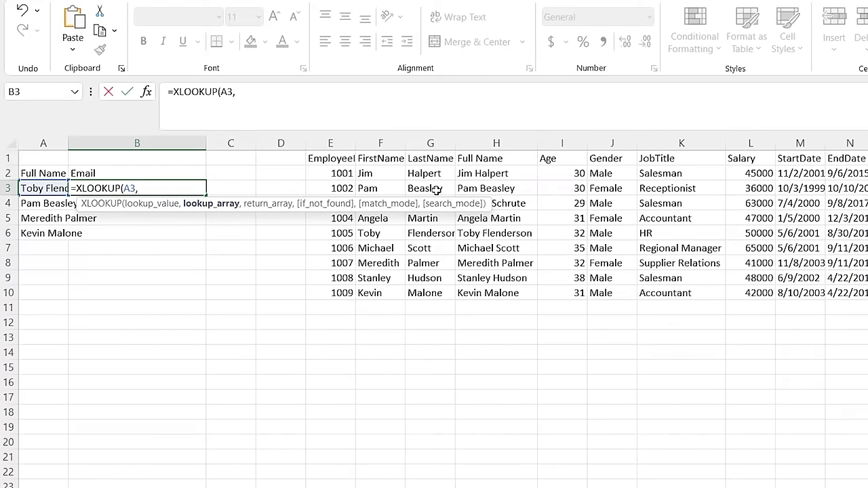
Complete the XLOOKUP formula with H2:H10 as the lookup array and O2:O10 as the return array
left_click(487, 174)
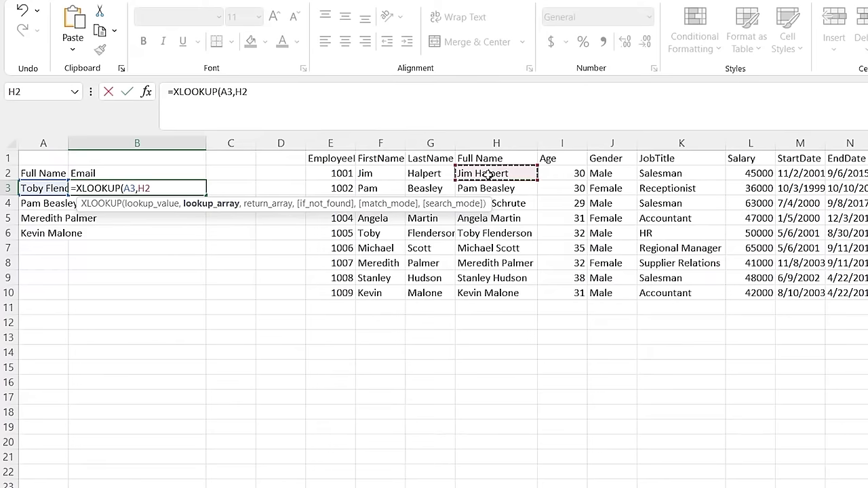
left_click(487, 293, "shift")
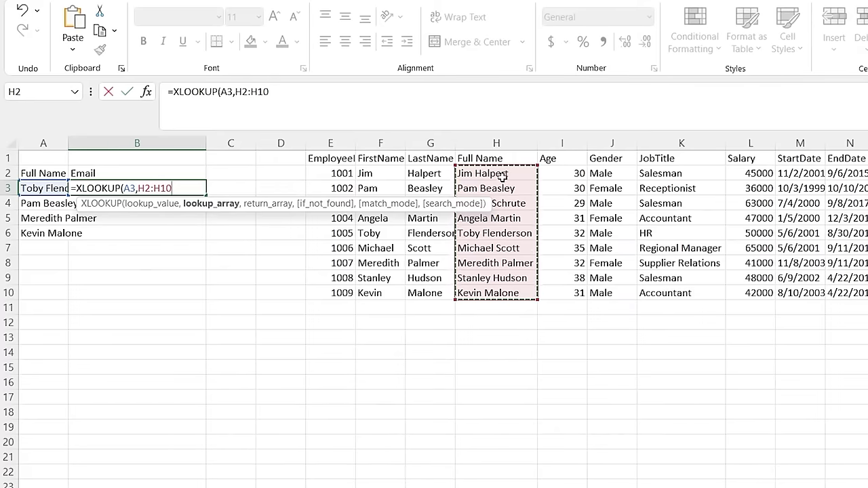
left_click(190, 189)
type(",")
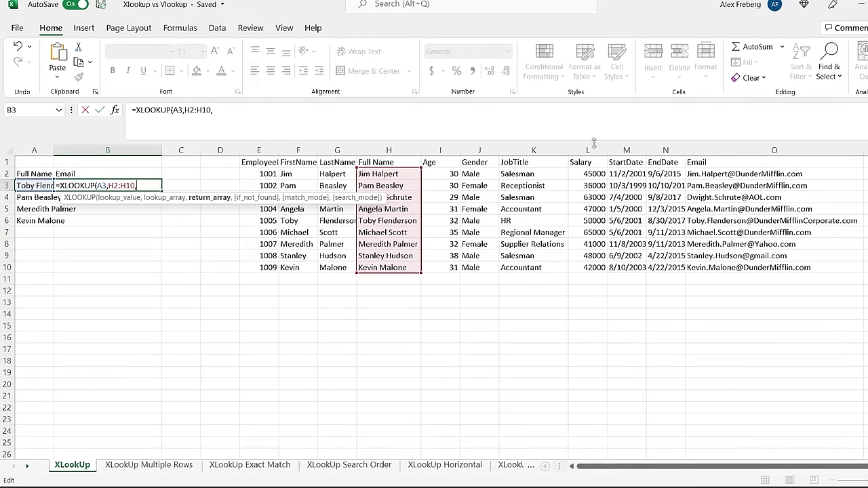
left_click_drag(754, 173, 749, 268)
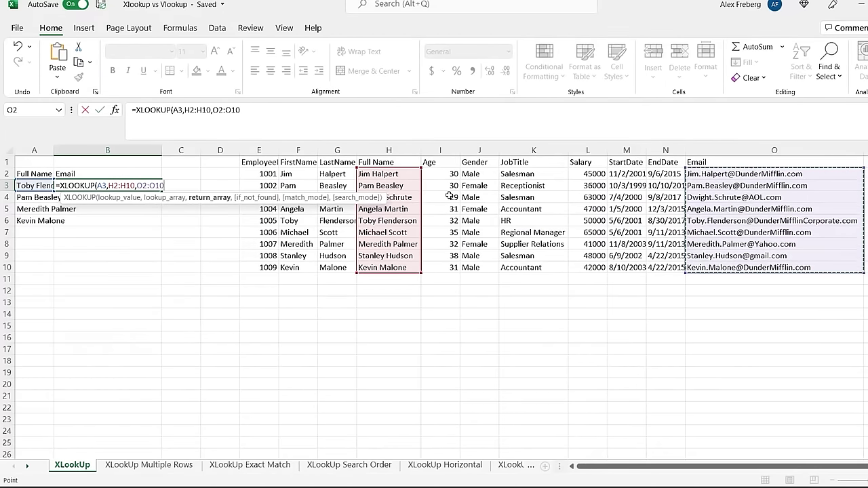
type(")")
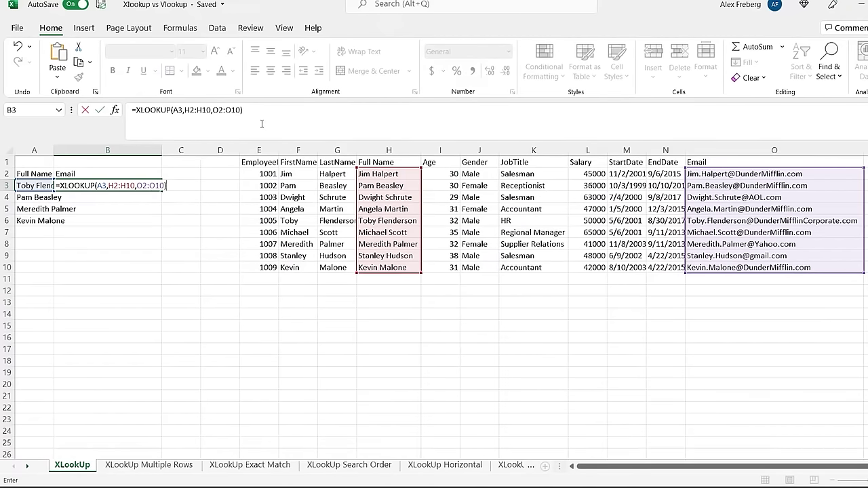
key("Return")
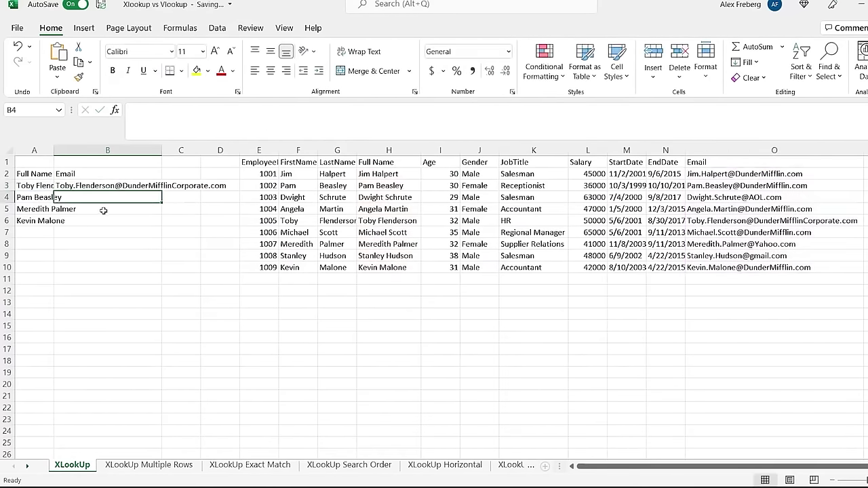
Fill the XLOOKUP formula from B3 down to B6 and check the copied formula in B4
left_click(129, 183)
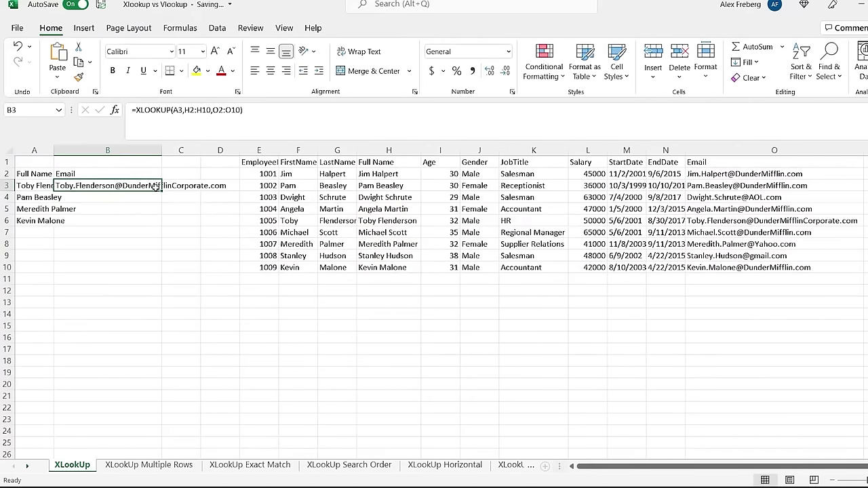
left_click_drag(161, 191, 162, 225)
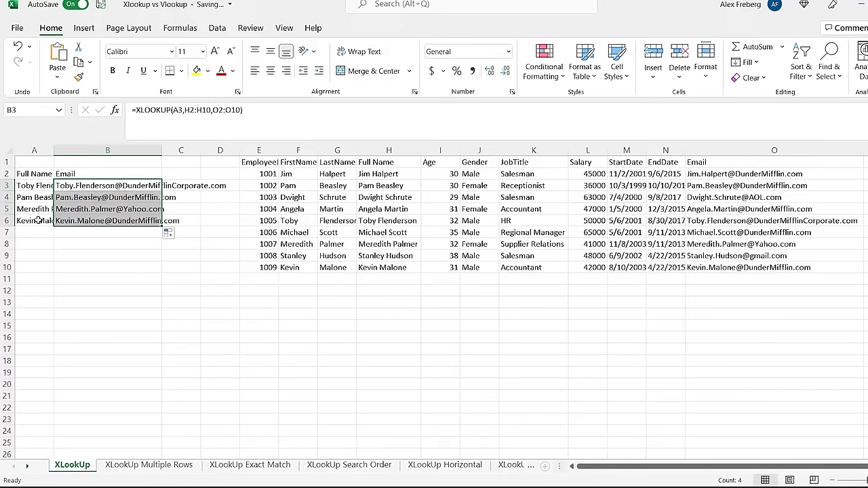
left_click(87, 197)
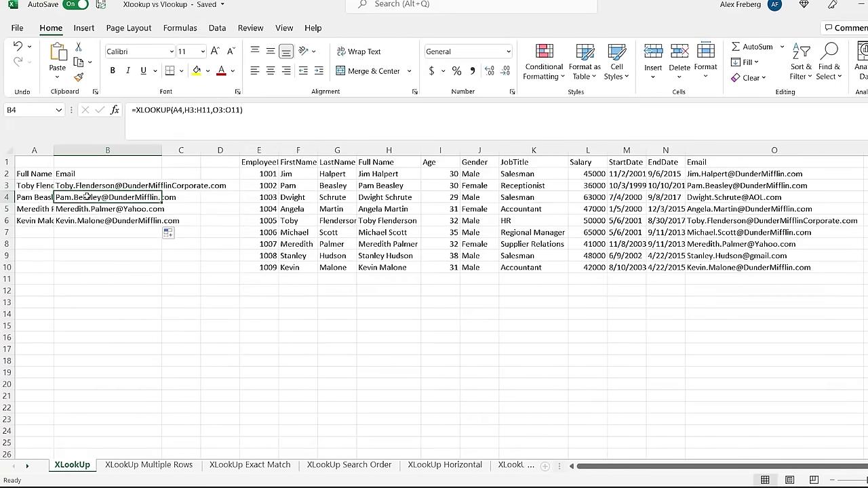
left_click(109, 232)
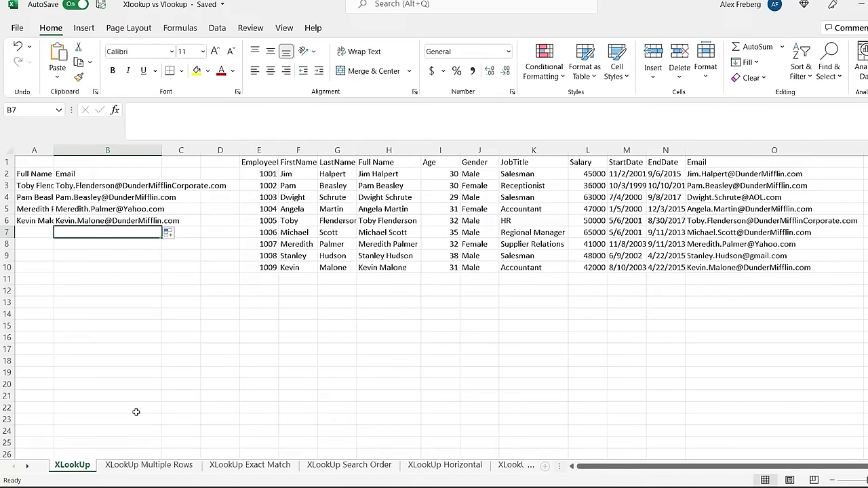
On the XLookUp Multiple Rows sheet, start an XLOOKUP formula in B3 with A3 as the lookup value
left_click(149, 466)
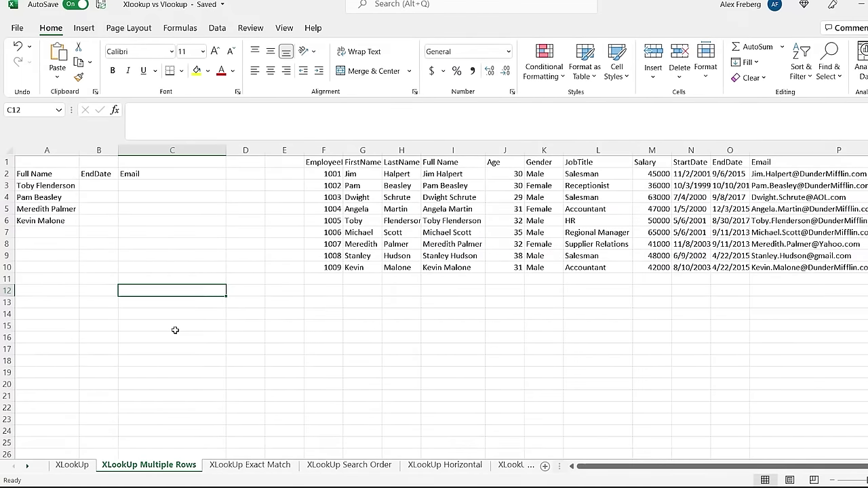
double_click(97, 185)
type("=")
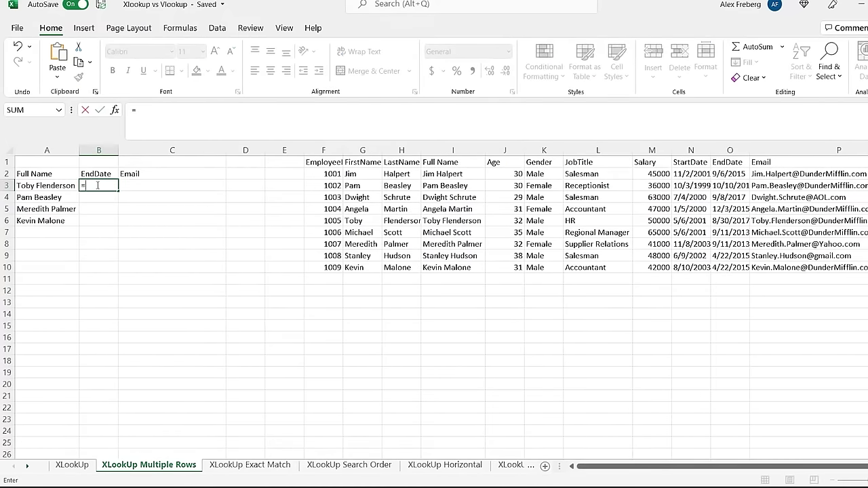
type("xlook")
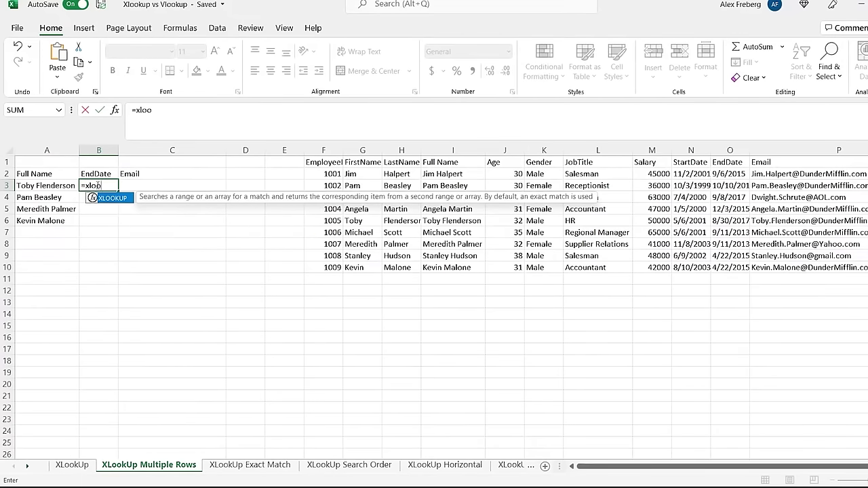
key("Tab")
left_click(61, 185)
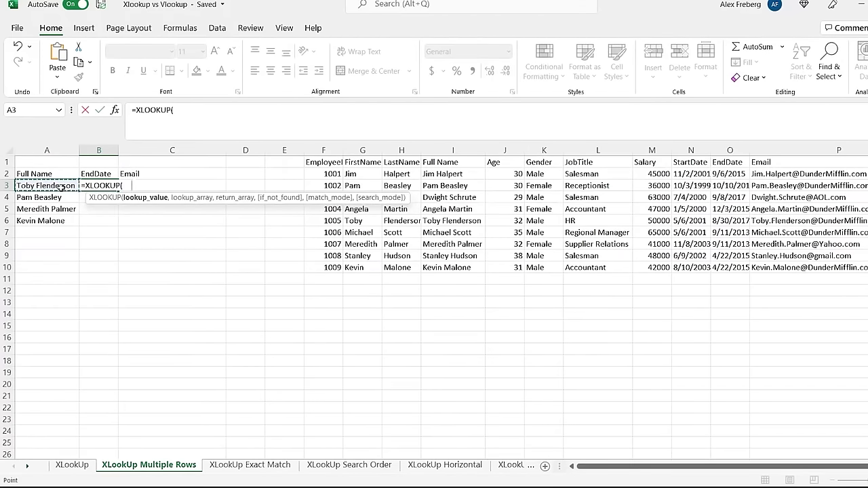
type(",")
Complete the XLOOKUP with I2:I10 as the lookup array and the EndDate and Email columns O2:P10 as the return array
left_click_drag(478, 174, 466, 266)
type(",")
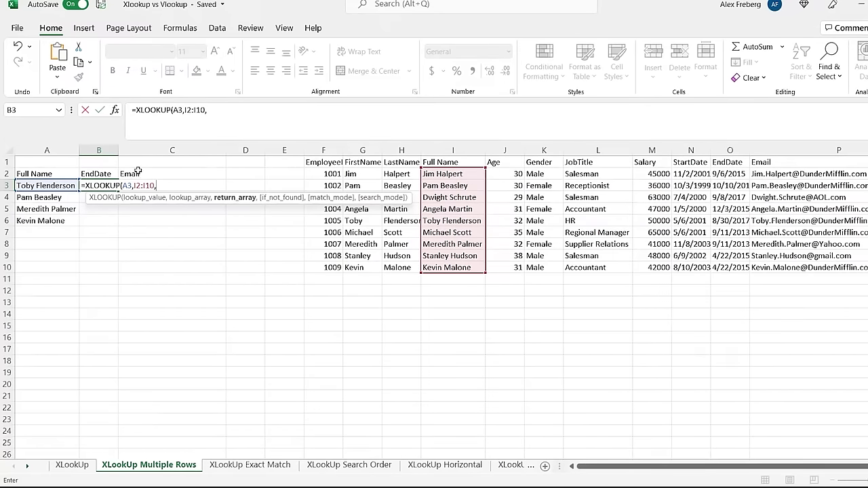
left_click_drag(723, 174, 755, 268)
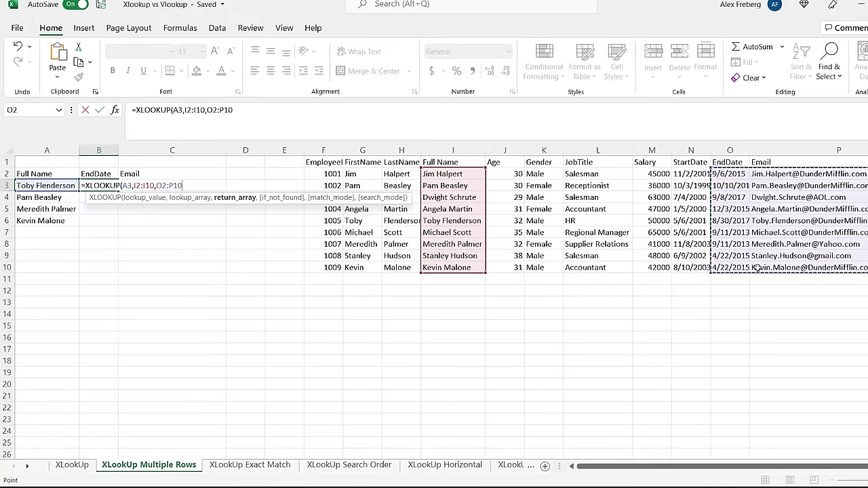
type(")")
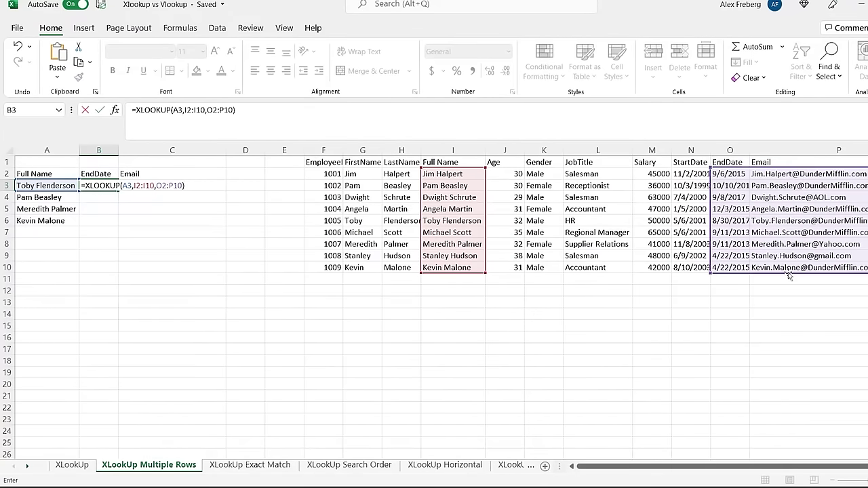
key("Return")
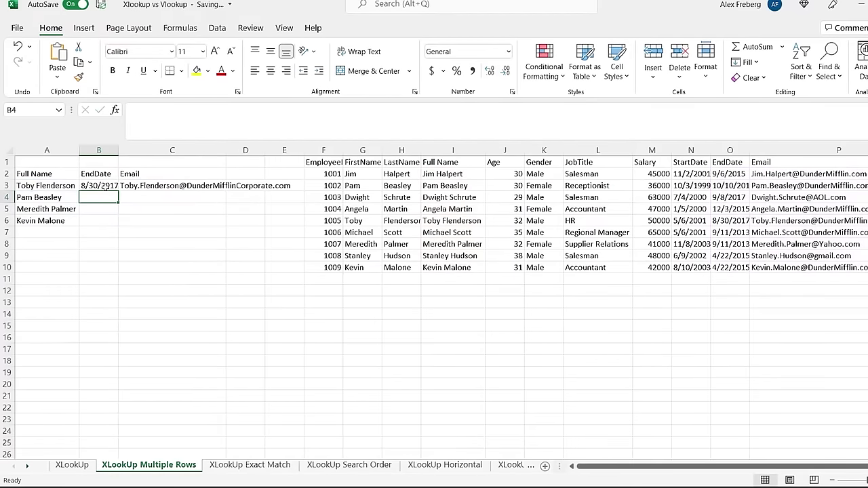
Examine the XLOOKUP formula behind B3 and C3 and the wider JobTitle to Email range in the employee table
left_click(103, 186)
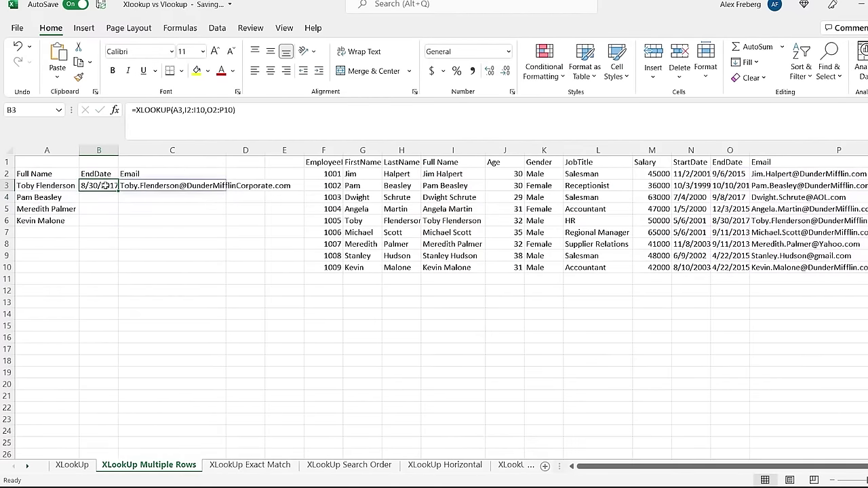
left_click(152, 187)
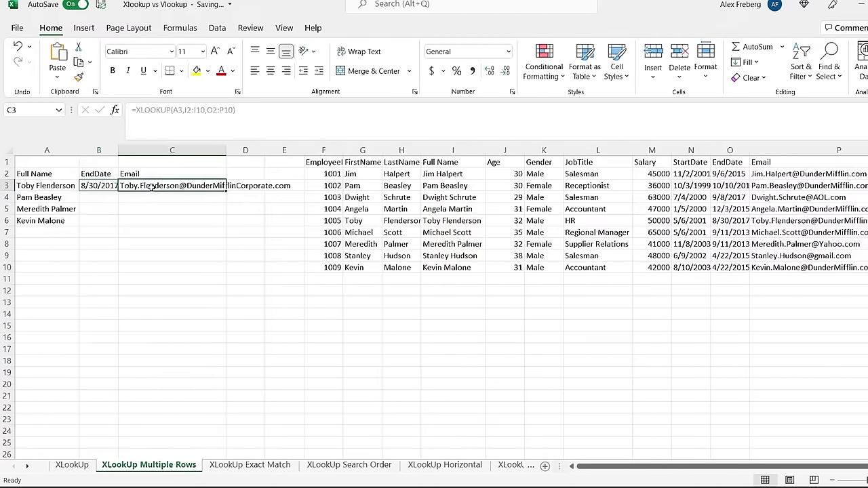
left_click(107, 186)
left_click(100, 197)
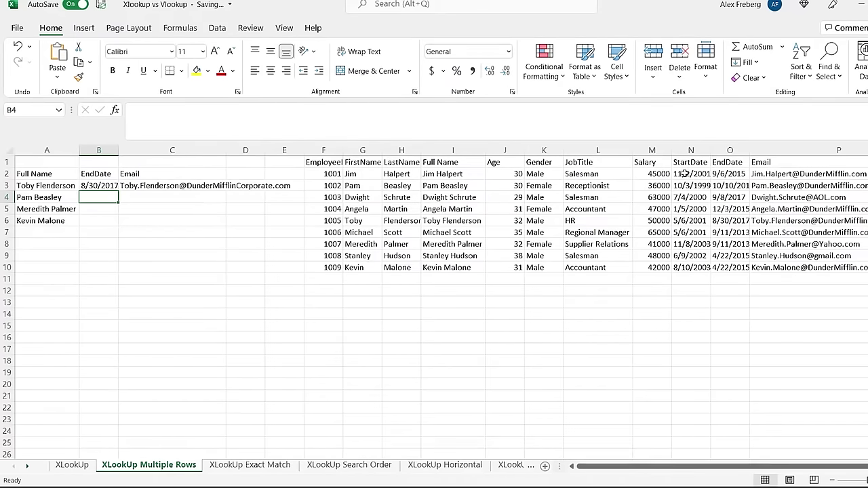
left_click_drag(576, 173, 840, 270)
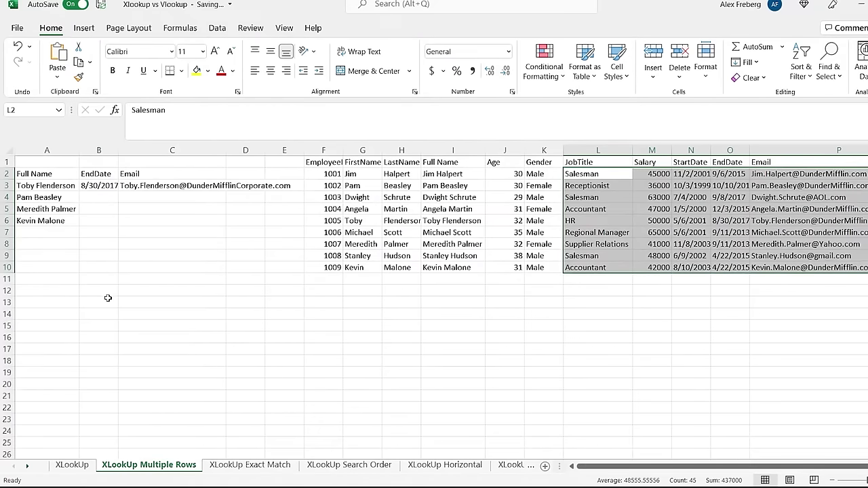
Copy the XLOOKUP formula from B3 into B13, keeping its references to A3, I2:I10 and O2:P10
left_click(106, 185)
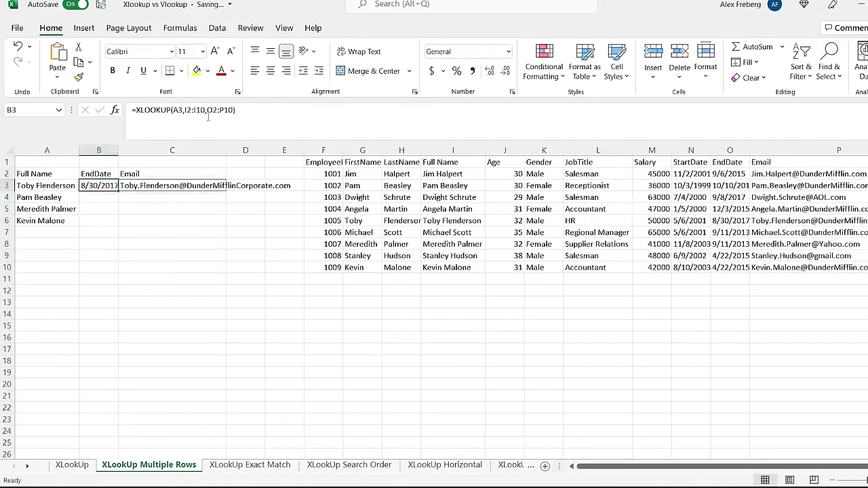
left_click_drag(244, 110, 131, 110)
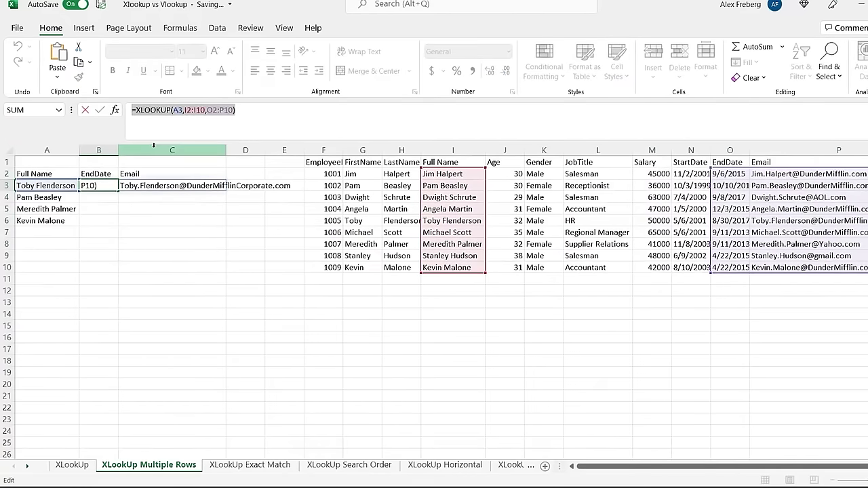
key("Escape")
key("ctrl+c")
left_click(95, 303)
key("ctrl+v")
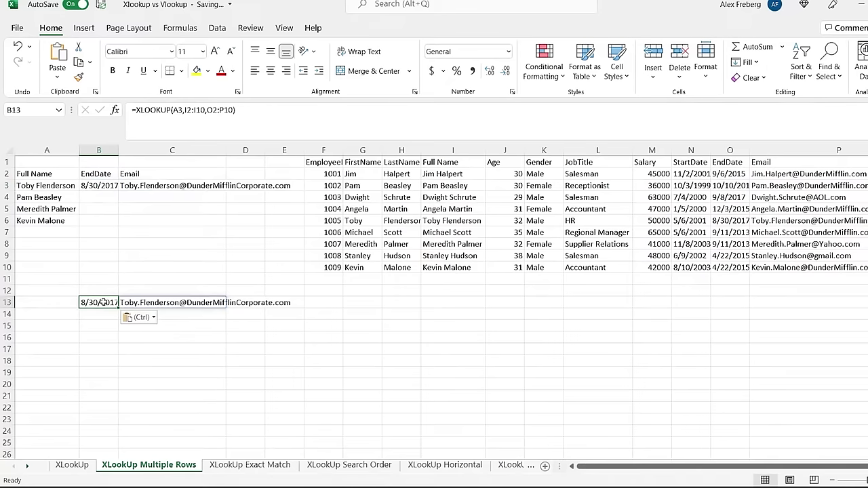
Replace the return array in B13's XLOOKUP with the Age through Email columns, rows 2 to 10
double_click(101, 302)
left_click_drag(184, 302, 162, 304)
key("BackSpace")
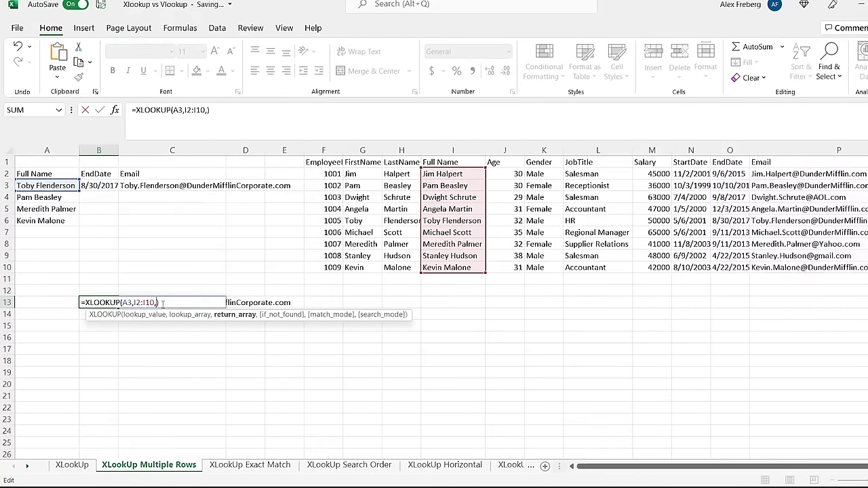
left_click_drag(502, 173, 758, 263)
key("Return")
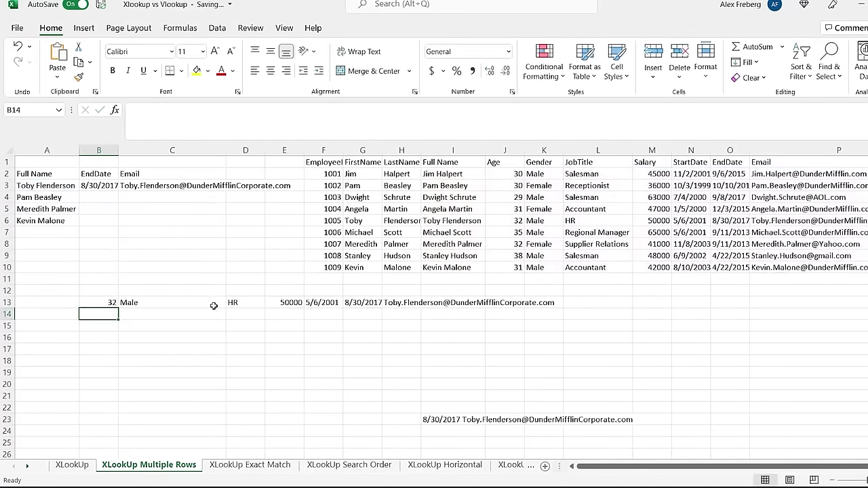
Delete the trial XLOOKUP and its spilled results from B13:H13
left_click_drag(111, 302, 400, 303)
key("Delete")
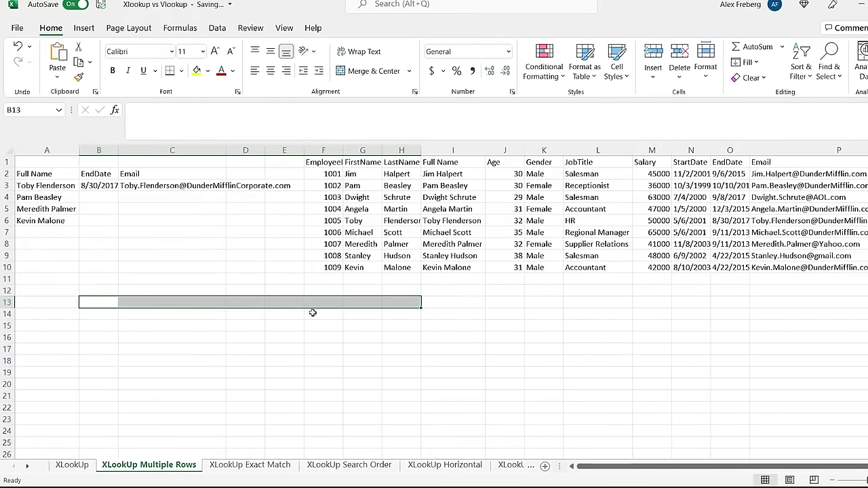
left_click(170, 290)
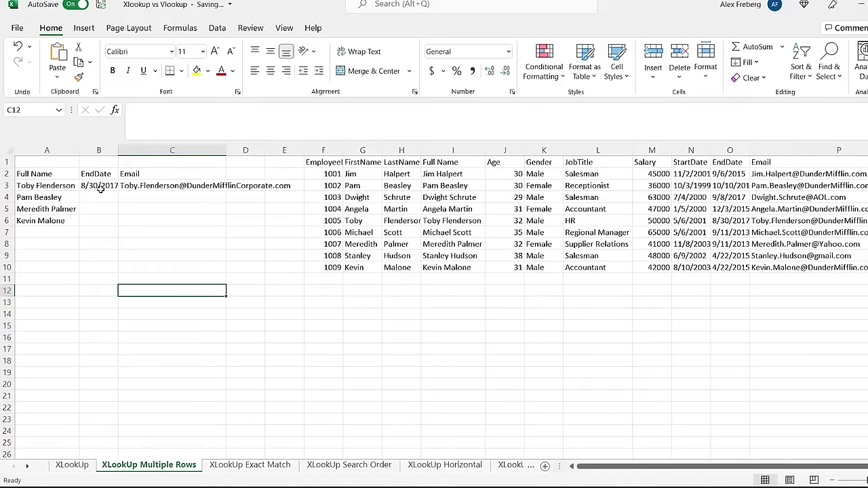
left_click(651, 150)
left_click(690, 150)
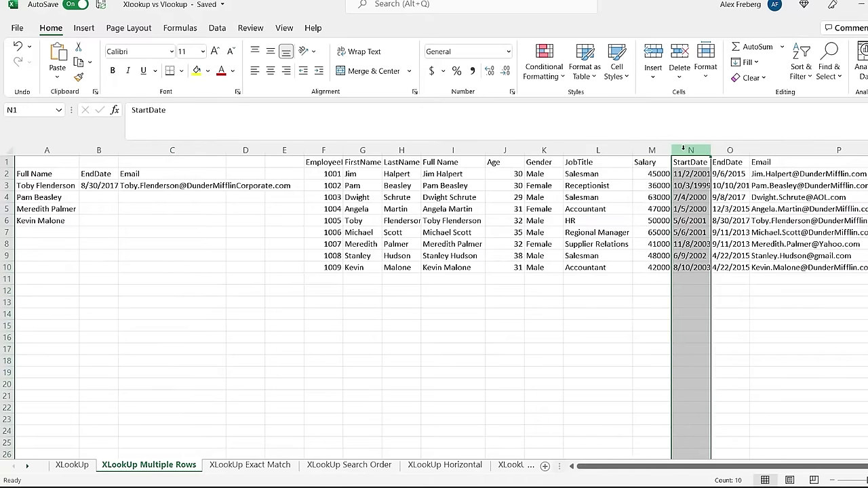
left_click(730, 150)
left_click(813, 150)
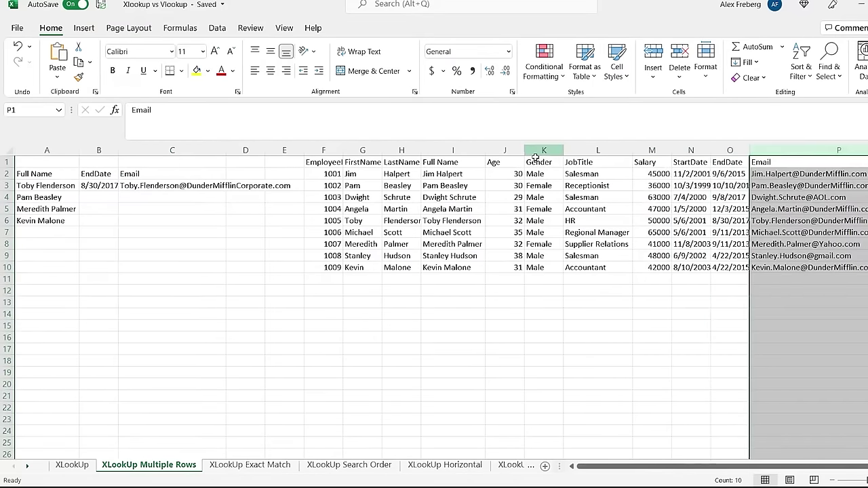
left_click(469, 175)
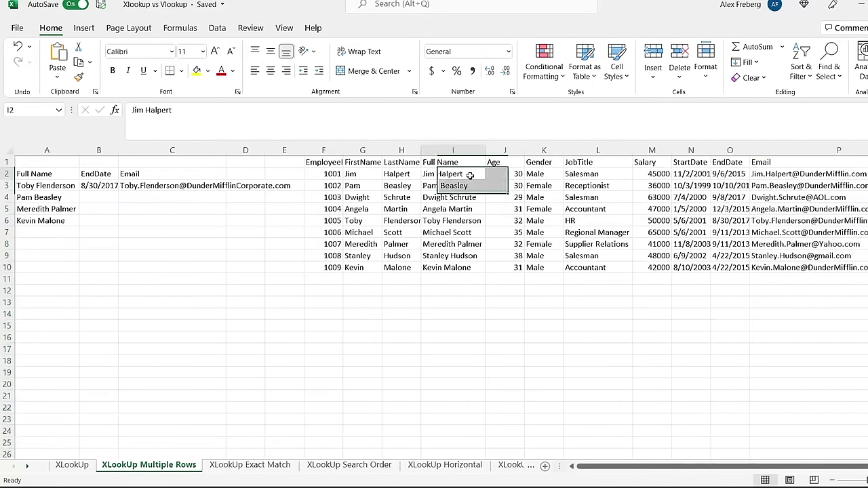
Fill the XLOOKUP formula from B3 down through B6 for the remaining employees
left_click(93, 184)
left_click_drag(118, 192, 117, 224)
left_click(107, 244)
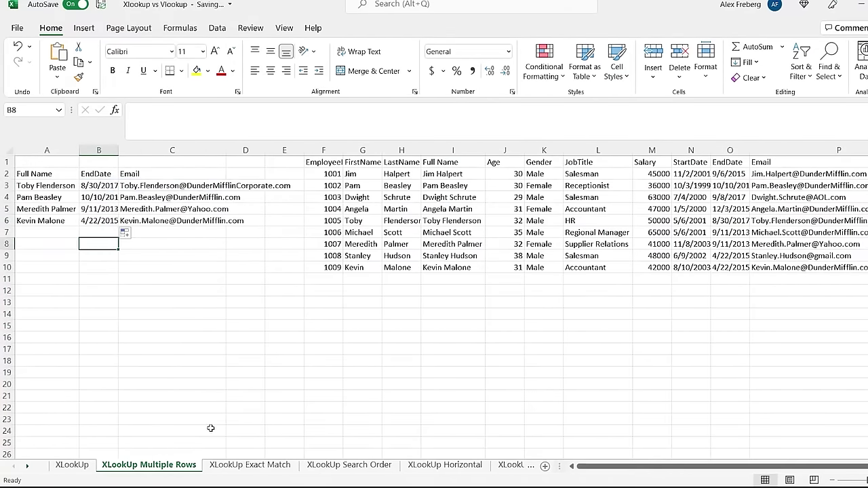
On the XLookUp Exact Match sheet, start an XLOOKUP formula in B3 with A3 as the lookup value
left_click(262, 468)
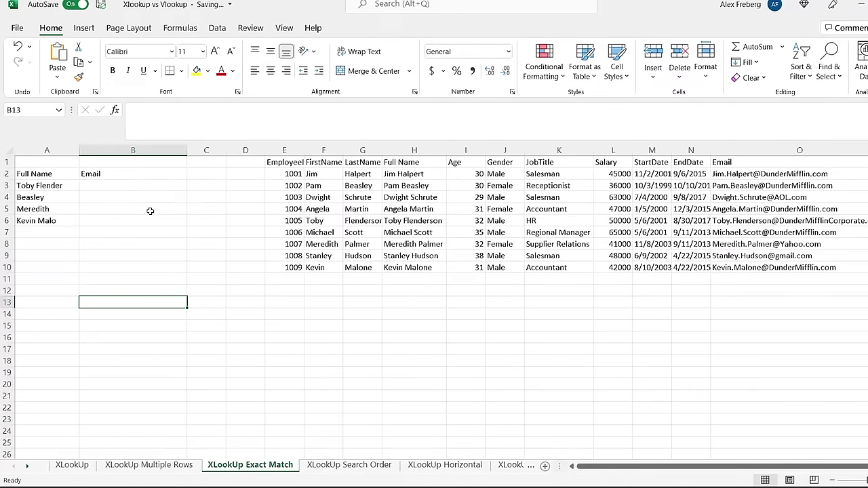
left_click(134, 186)
type("=")
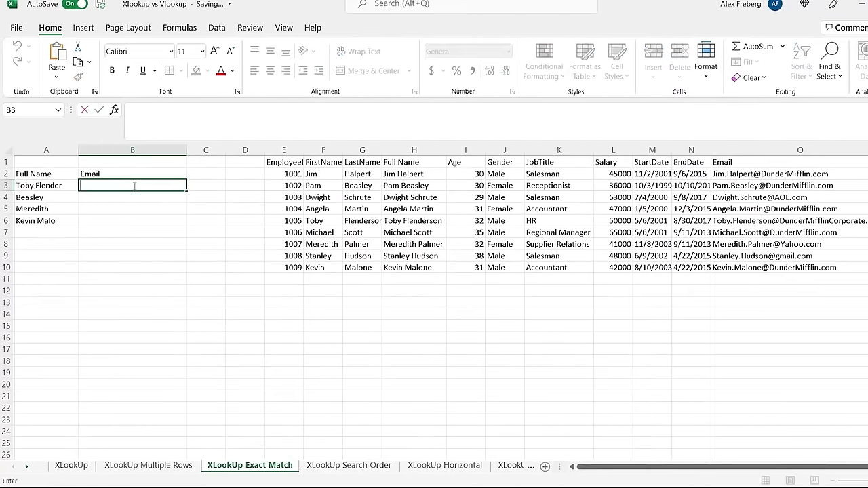
type("xl")
key("Tab")
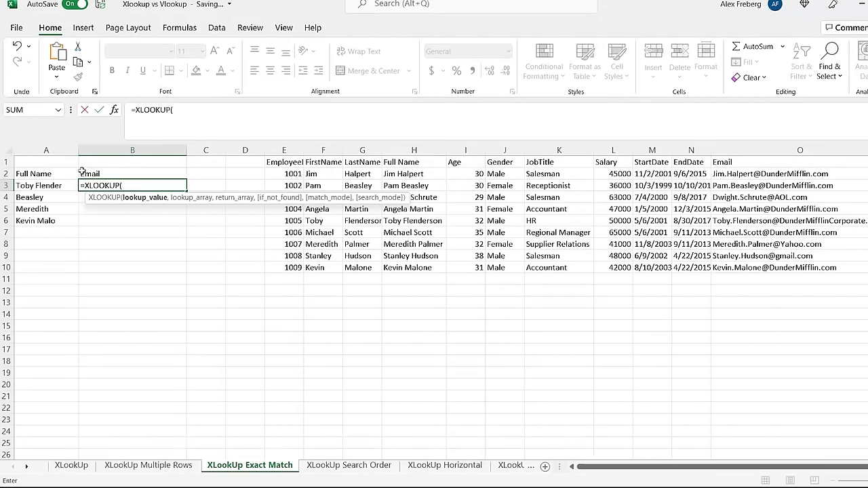
left_click(59, 185)
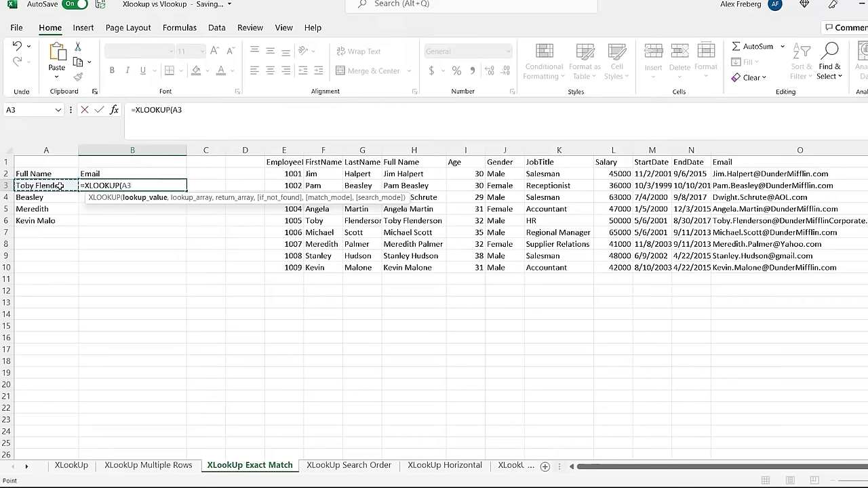
type(",")
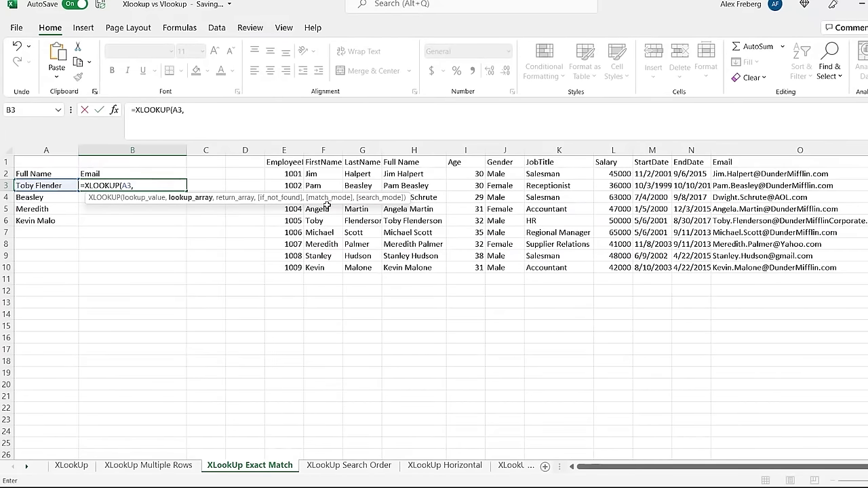
Set the XLOOKUP's lookup array to the full names in H2:H10 and its return array to the emails in O2:O10
left_click(430, 172)
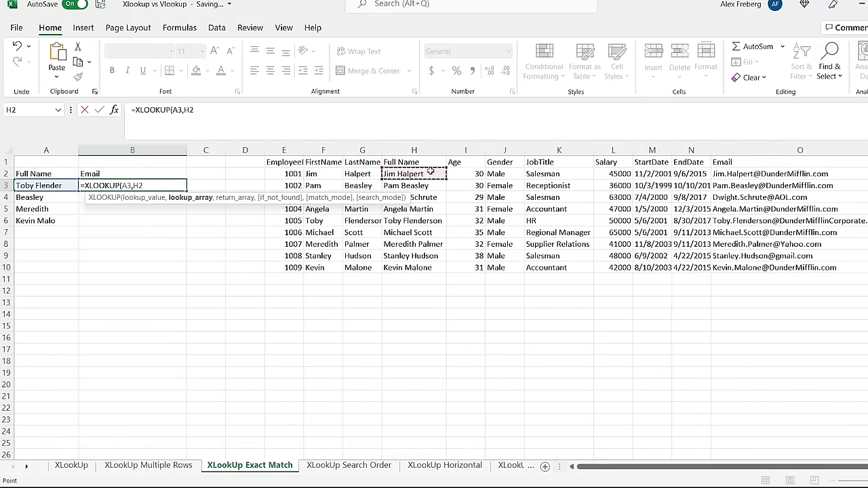
left_click(419, 268, "shift")
type(",")
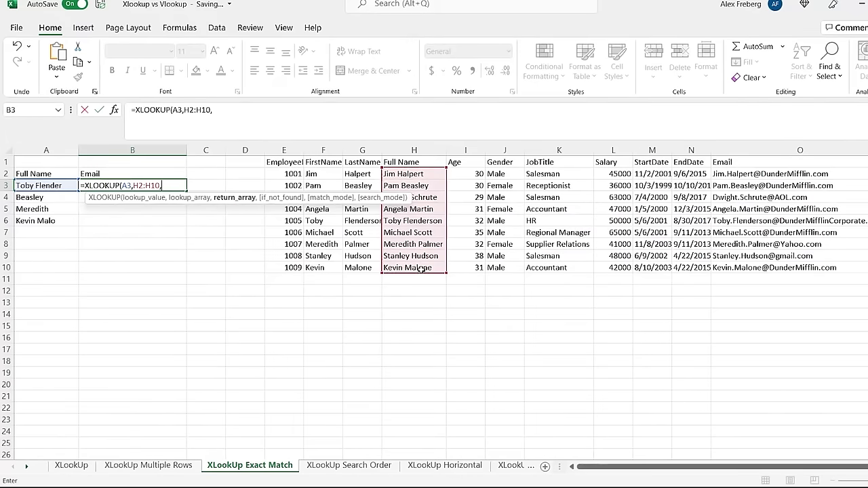
left_click(747, 173)
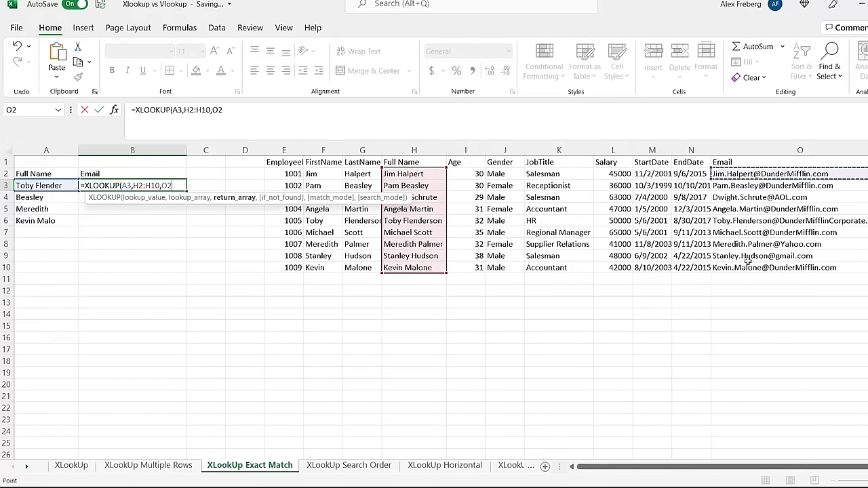
left_click(746, 267, "shift")
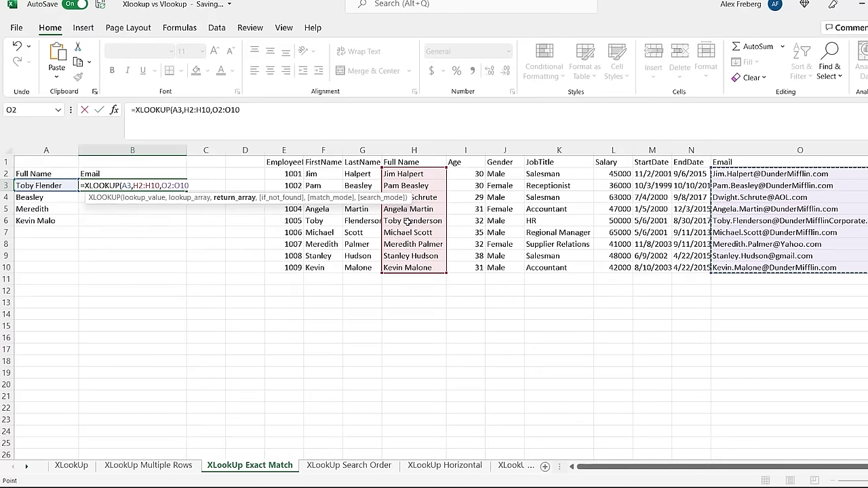
Add "Not Found" as the if_not_found argument and complete the XLOOKUP formula in B3
type(",")
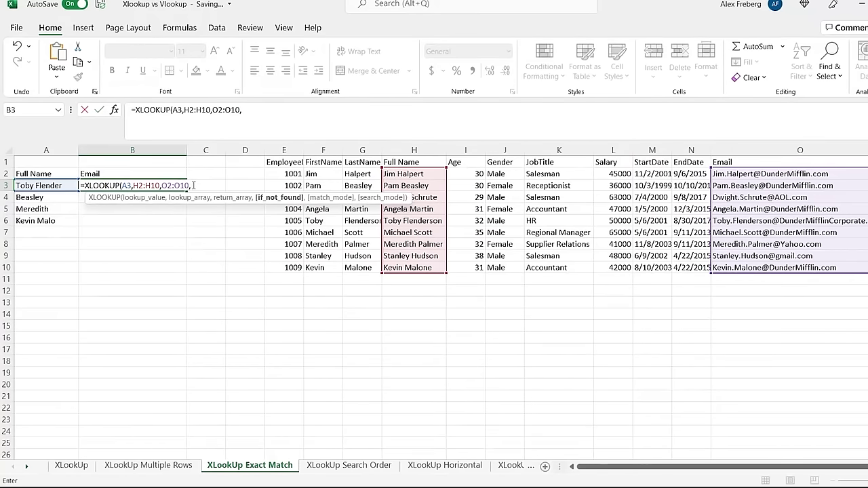
type("Not Found\")")
key("Return")
left_click(53, 188)
left_click(105, 186)
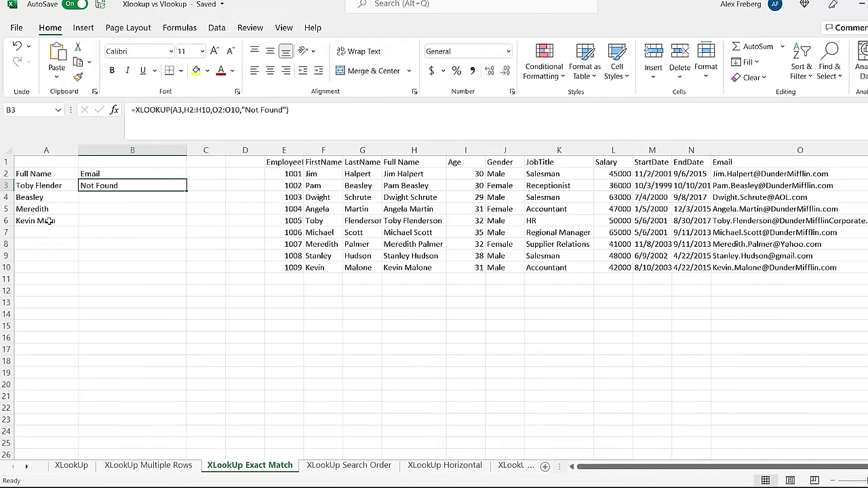
Copy B3's XLOOKUP formula text into B4, keeping its references to A3, H2:H10 and O2:O10
left_click(133, 196)
left_click(134, 184)
left_click_drag(301, 106, 116, 118)
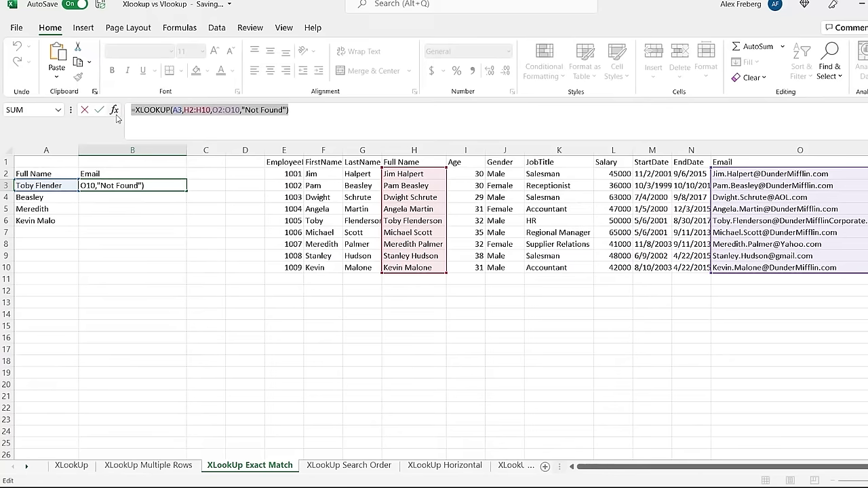
key("Escape")
left_click(114, 196)
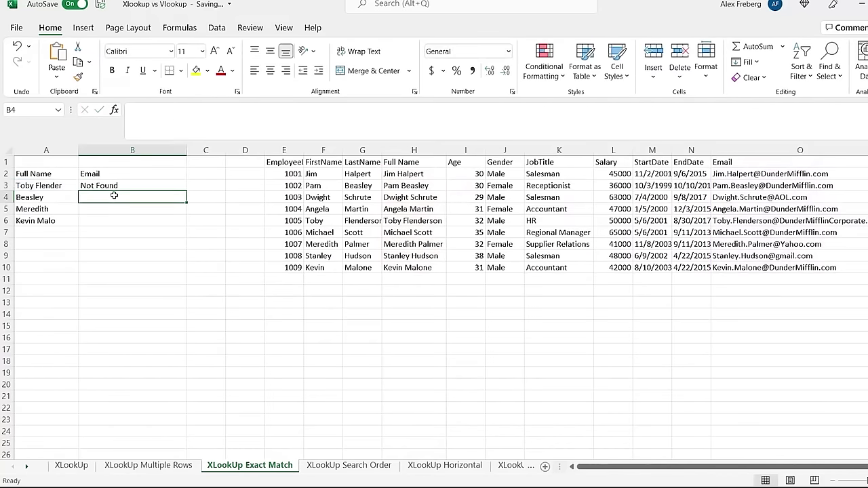
left_click(170, 121)
key("ctrl+v")
Add match mode 2, Wildcard character match, to the XLOOKUP in B4 and complete the formula
key("BackSpace")
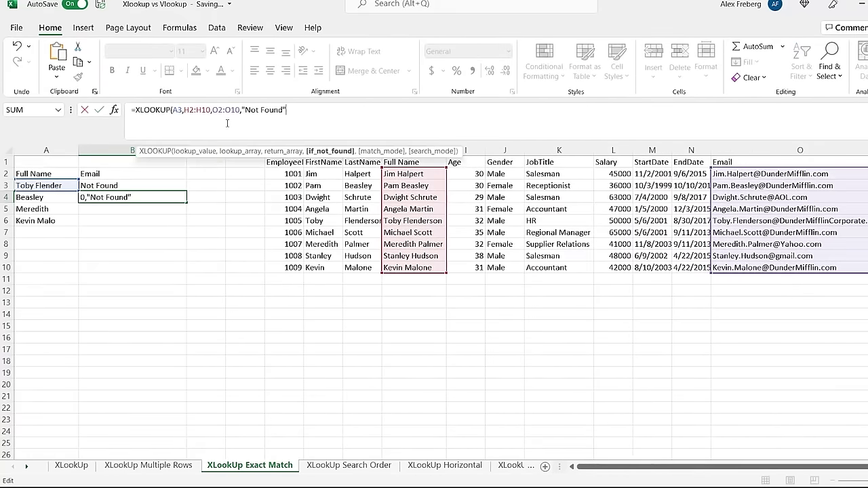
type(",")
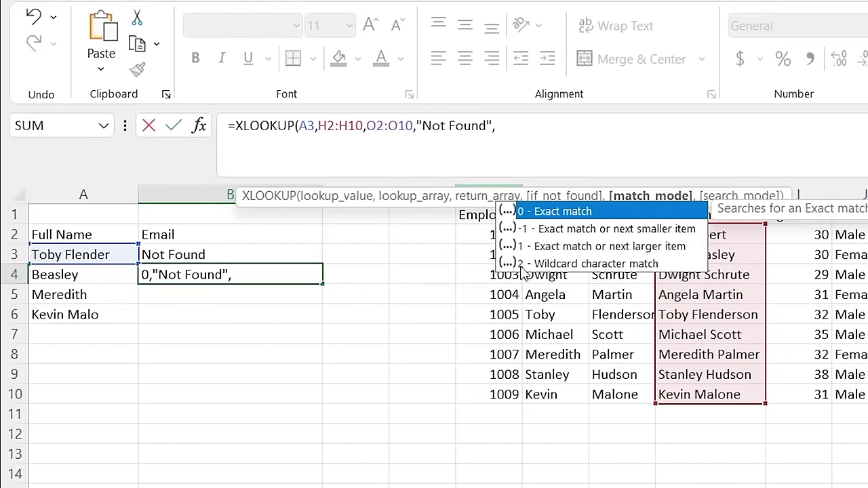
double_click(568, 268)
type(")")
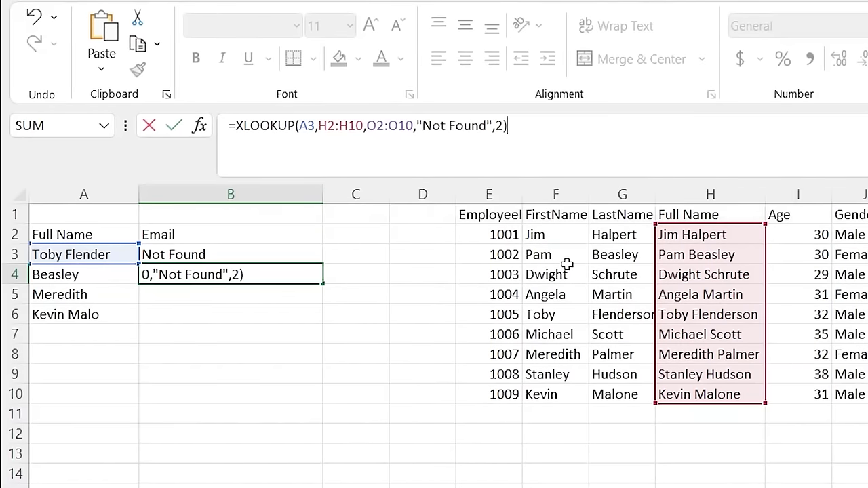
key("Return")
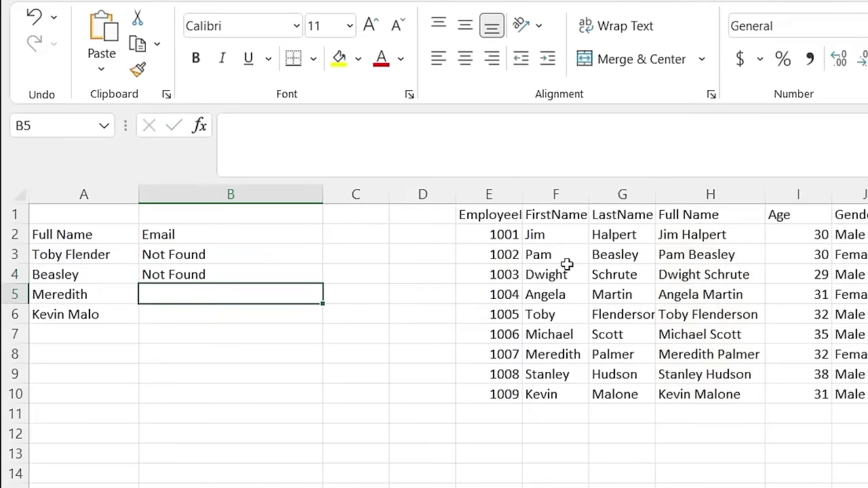
Change the lookup value in B4's XLOOKUP formula to A4
left_click(311, 272)
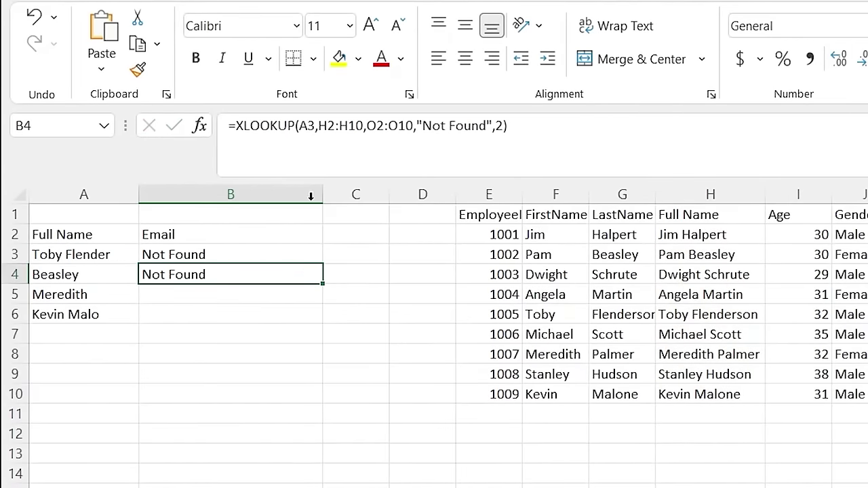
left_click(316, 125)
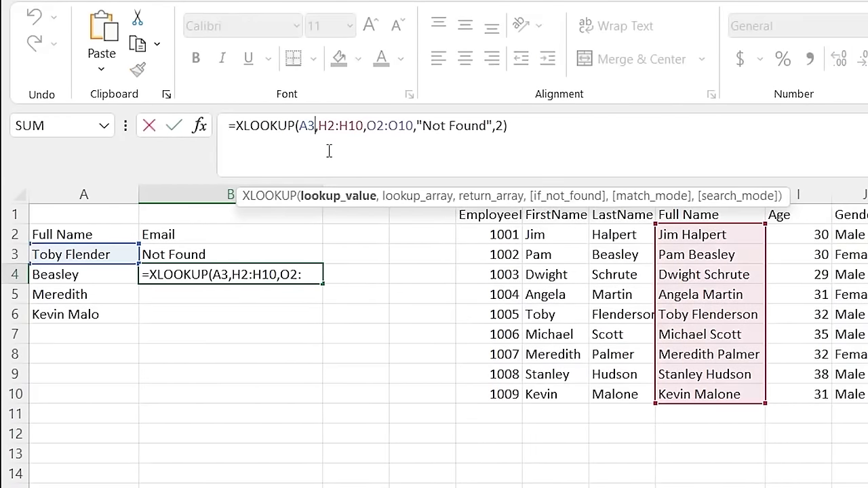
key("BackSpace")
type("4")
key("Return")
left_click(227, 271)
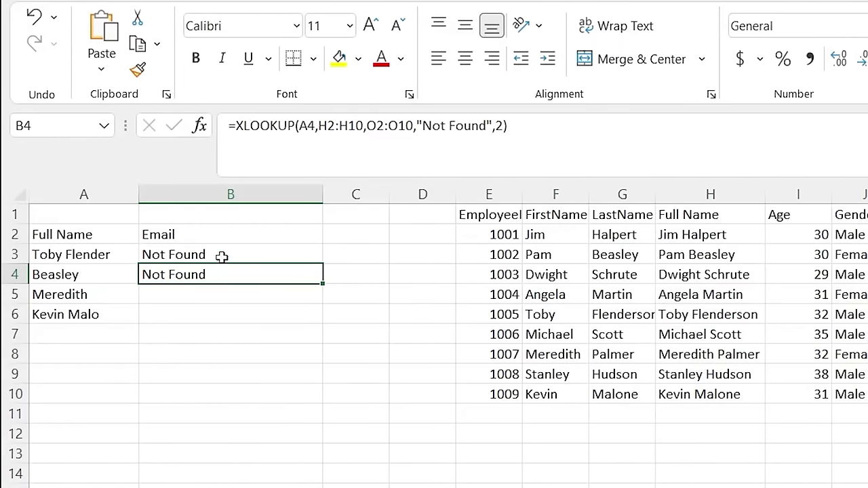
Prefix the lookup value in B4's XLOOKUP with a leading wildcard so that it reads "*"&A4
left_click(303, 130)
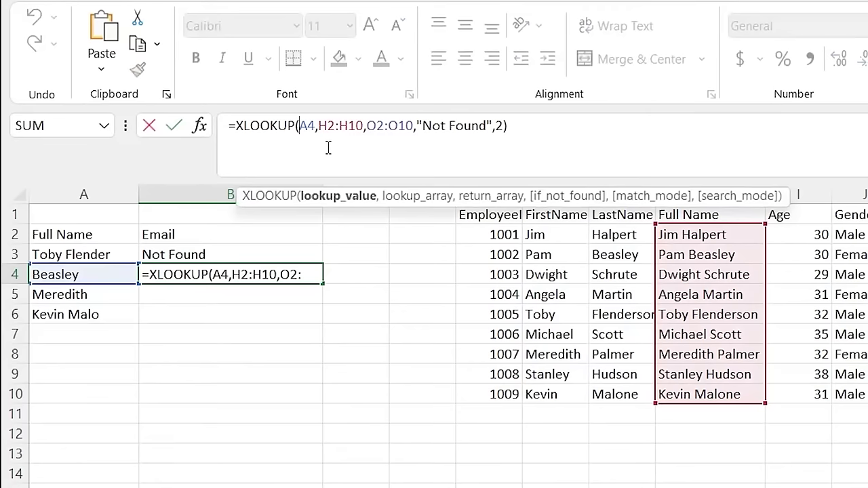
left_click(299, 126)
type("\"")
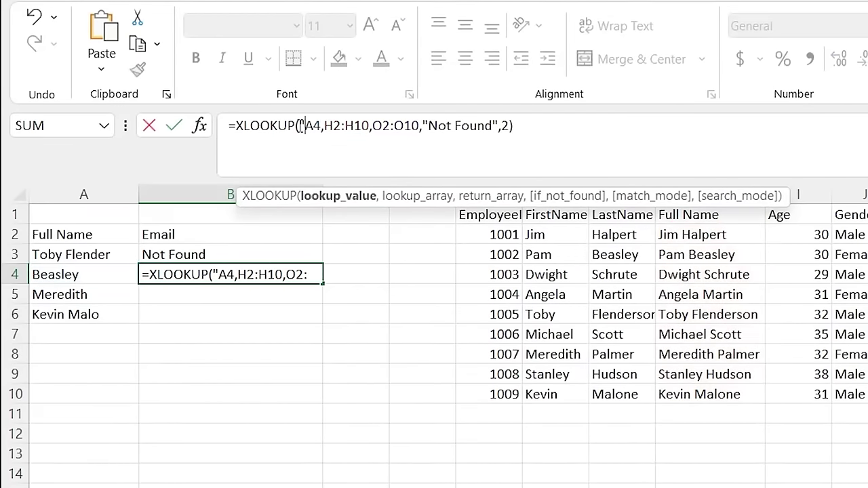
type("*")
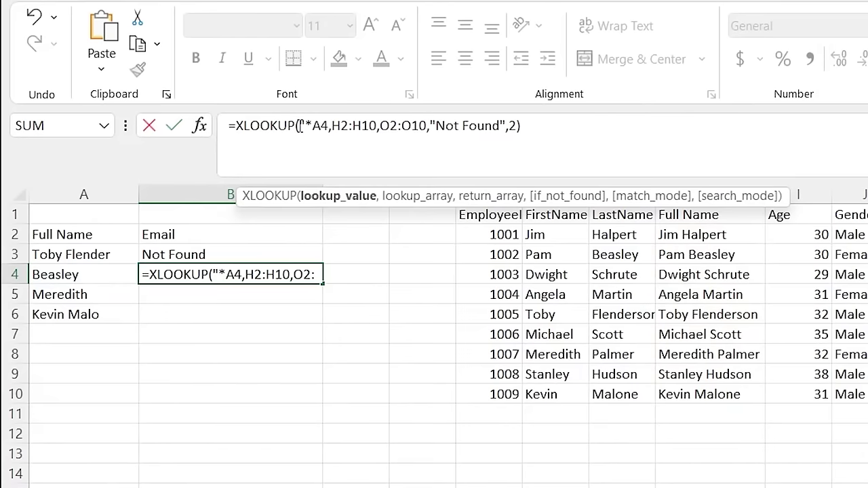
type("\"")
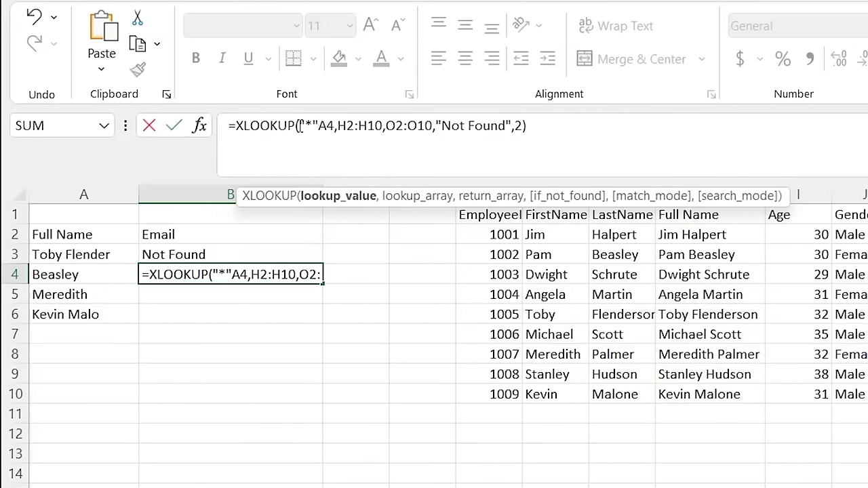
type("&")
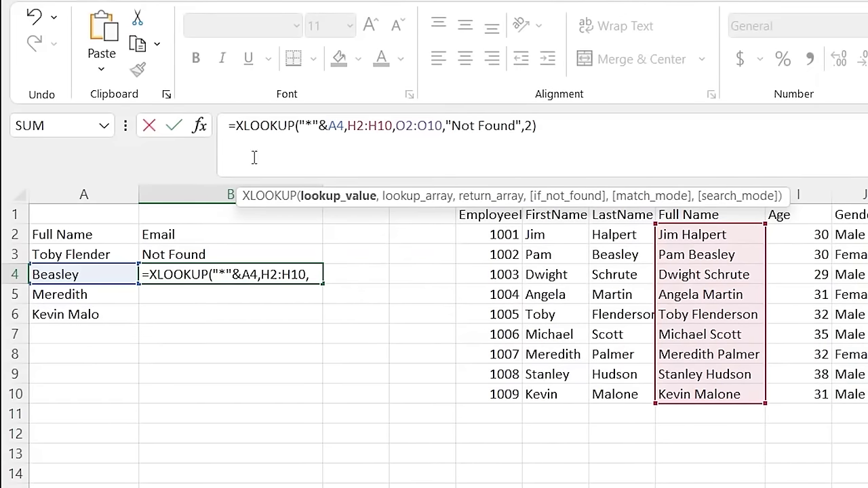
left_click_drag(330, 129, 299, 129)
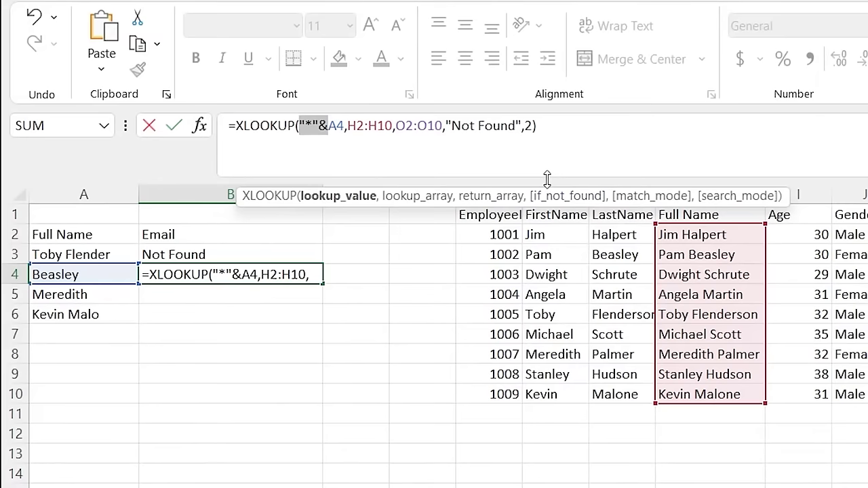
left_click(551, 129)
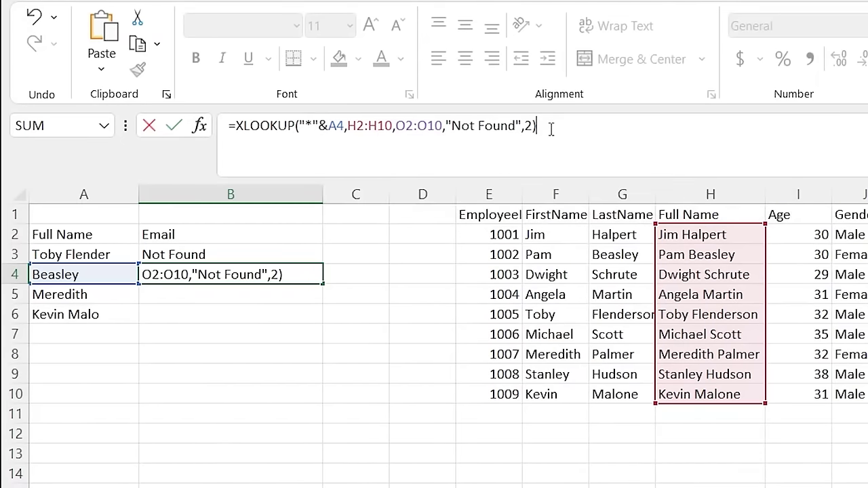
key("Return")
Fill the wildcard XLOOKUP formula from B4 down through B6
left_click(269, 276)
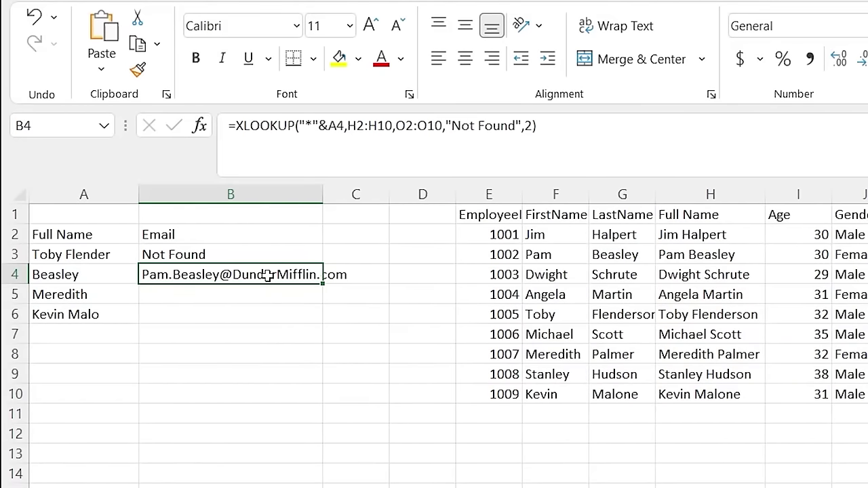
left_click_drag(323, 284, 320, 319)
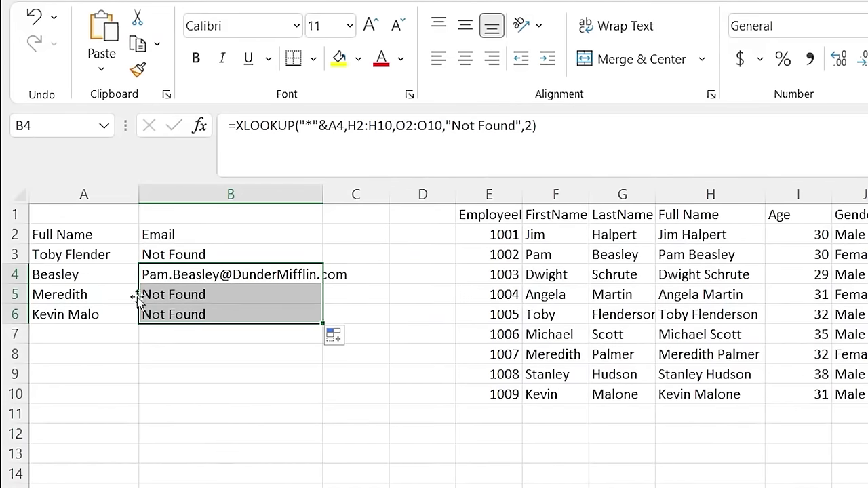
Change the lookup value in B5's XLOOKUP to A5&"*" for a trailing wildcard and fill the formula down to B6
left_click(196, 296)
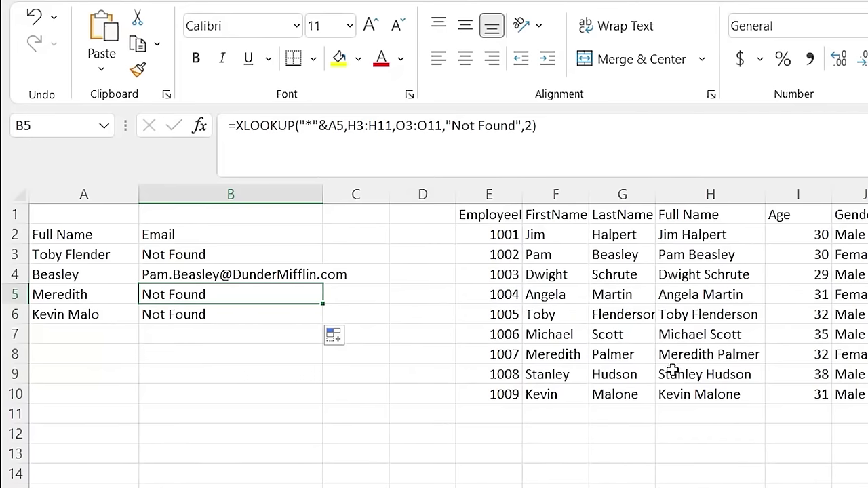
left_click_drag(333, 126, 299, 125)
key("ctrl+x")
left_click(314, 125)
key("ctrl+v")
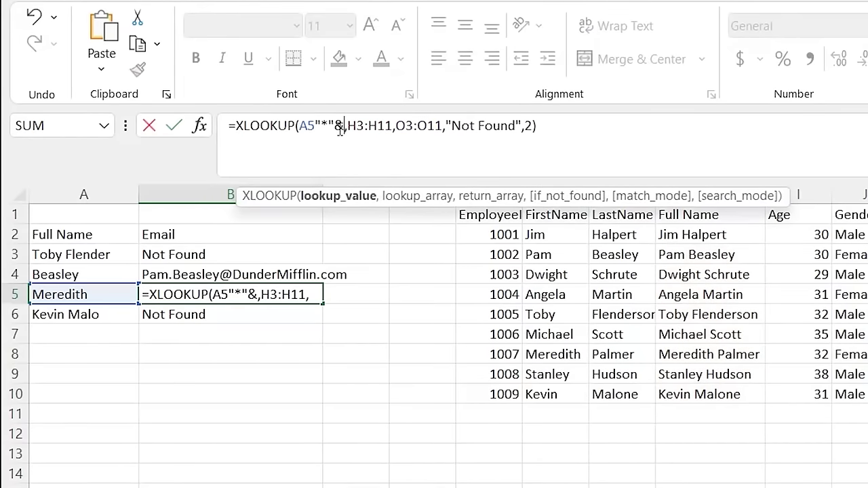
key("BackSpace")
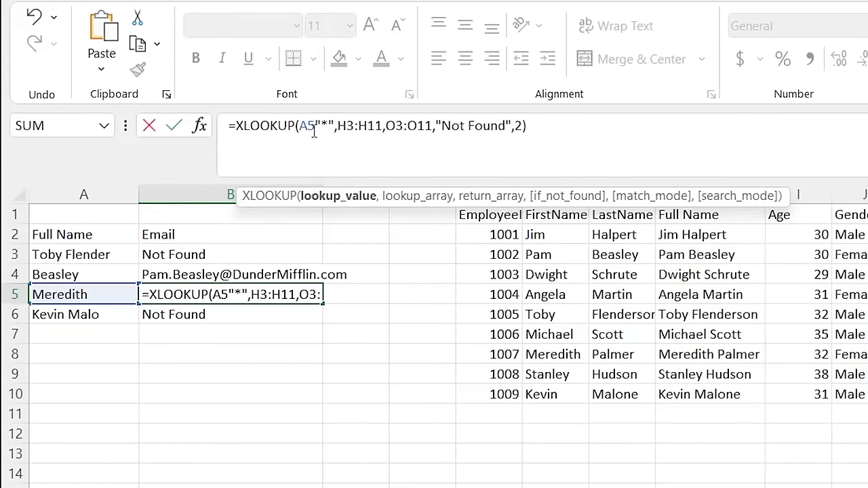
type("&")
key("Return")
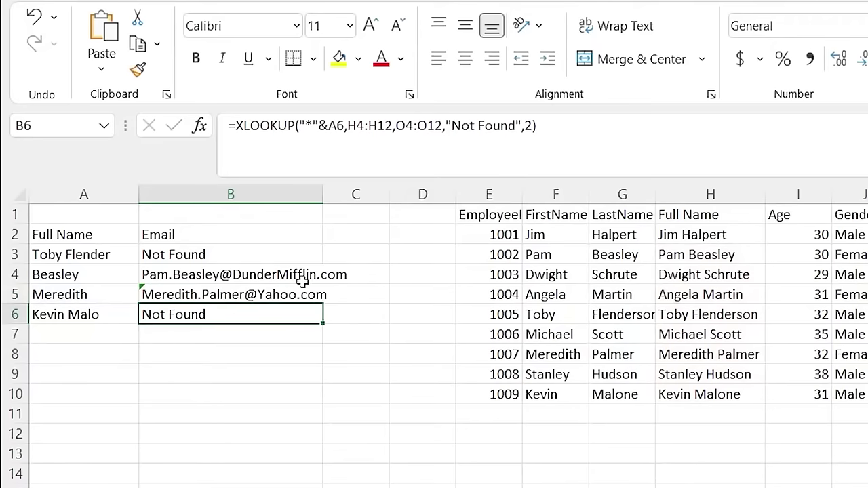
left_click(255, 295)
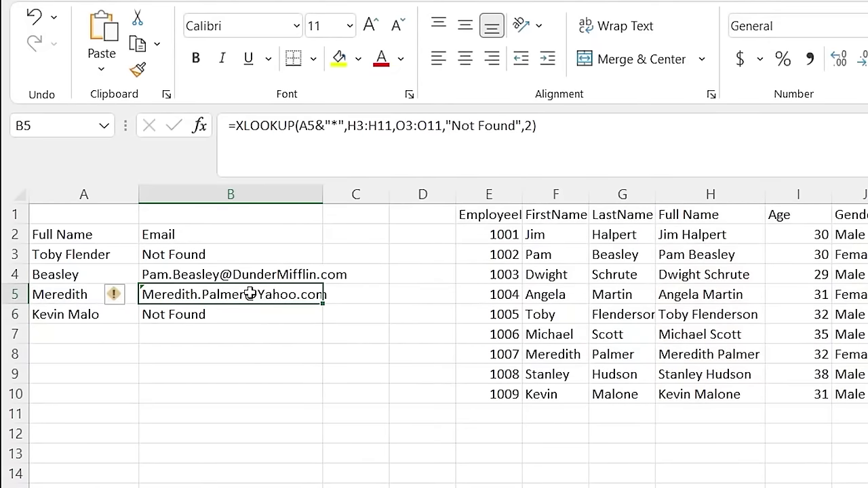
left_click_drag(323, 303, 321, 323)
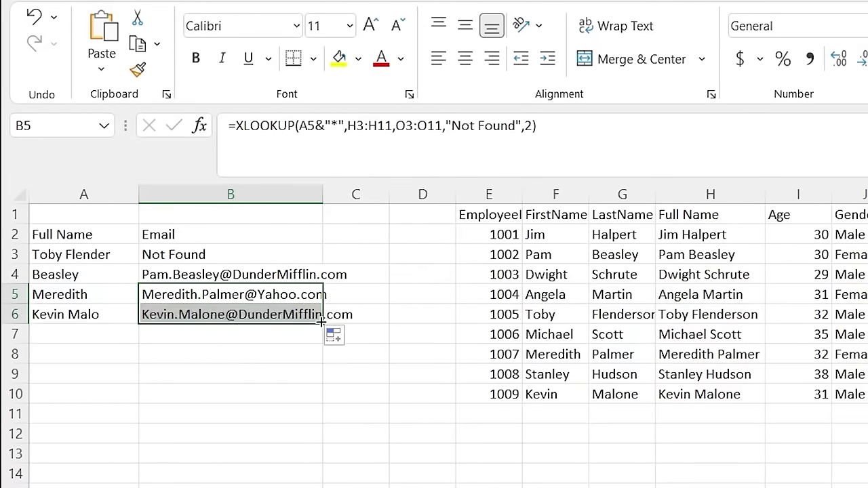
double_click(103, 314)
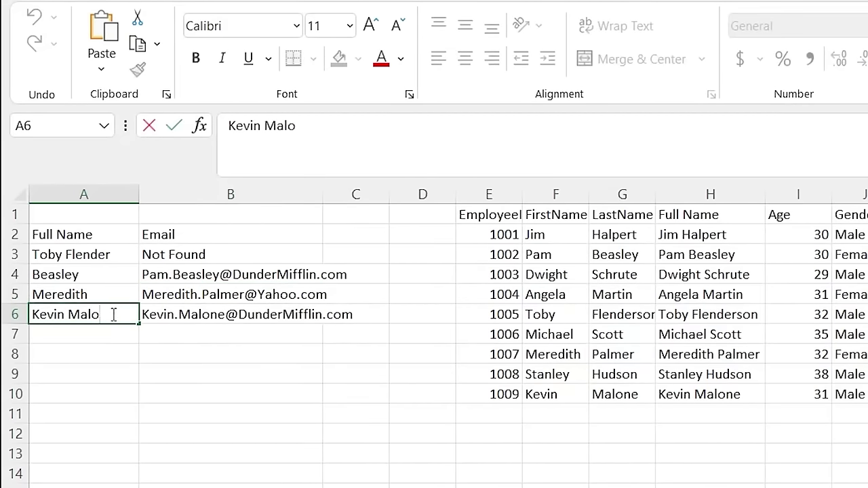
left_click(108, 341)
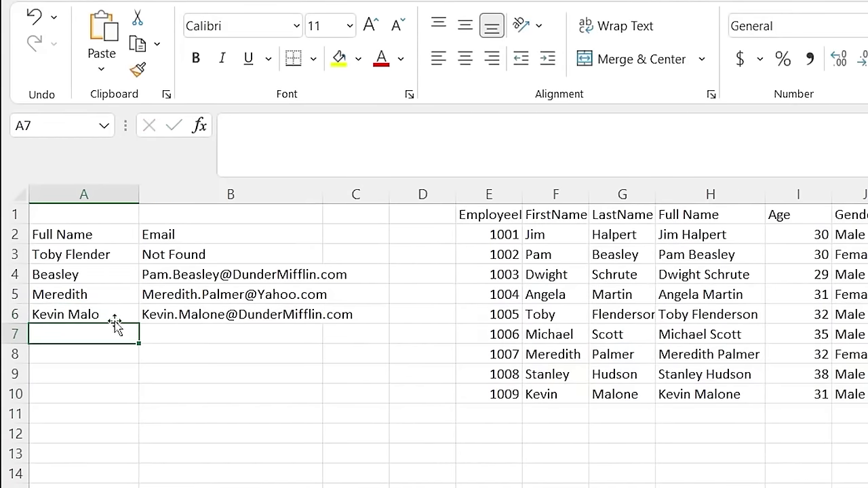
left_click(114, 312)
left_click(161, 310)
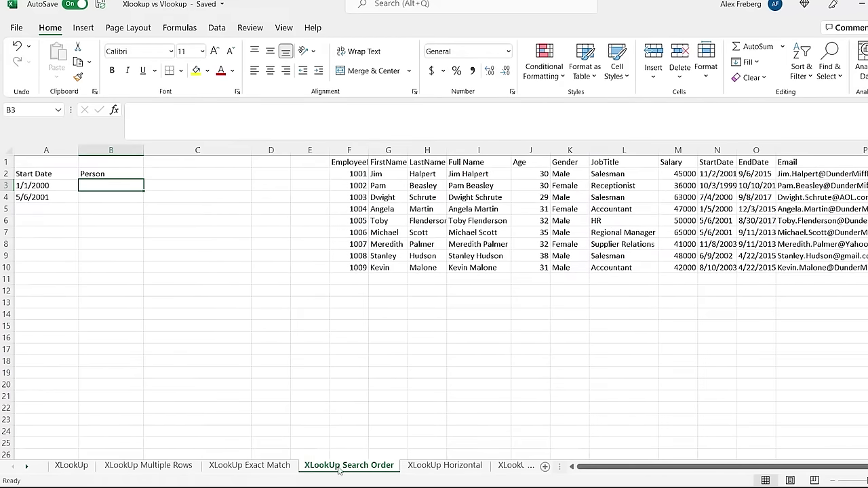
In B3 of the XLookUp Search Order sheet, enter an XLOOKUP of A3 in start dates N2:N10, returning full names I2:I10
double_click(109, 185)
type("=xloo")
key("Tab")
left_click(51, 187)
type(",")
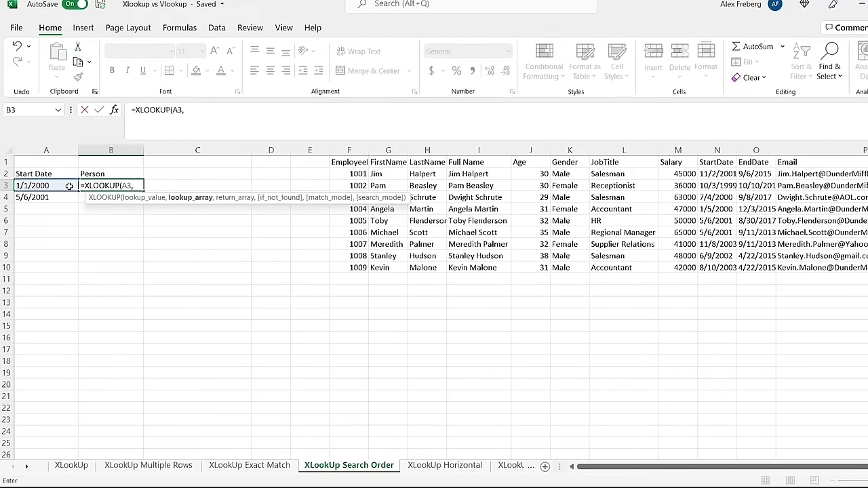
left_click_drag(717, 175, 717, 265)
type(",")
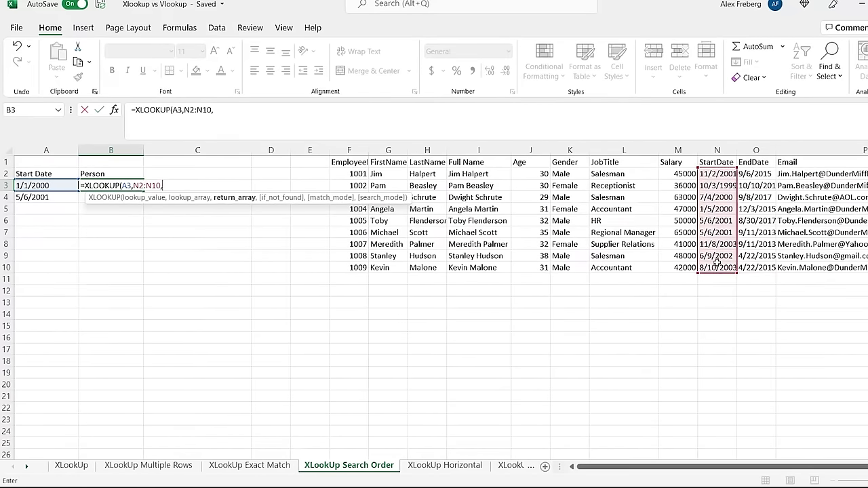
left_click_drag(495, 174, 491, 268)
type(")")
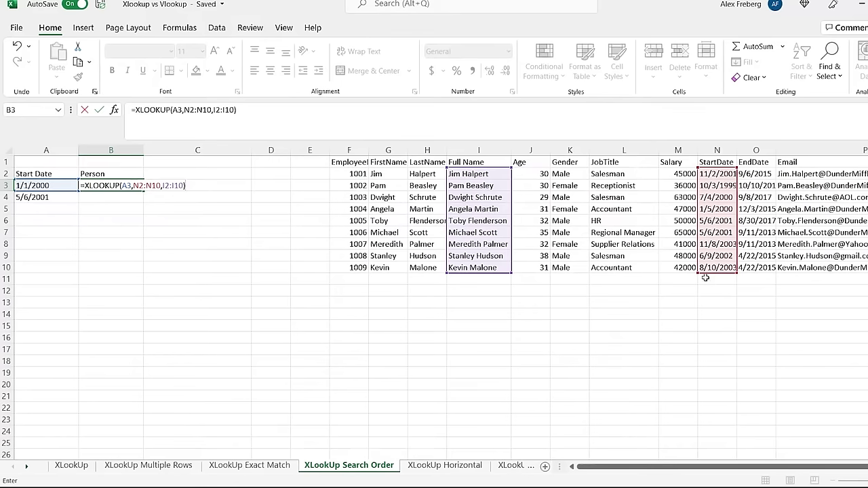
Add match mode 1, Exact match or next larger item, to B3's XLOOKUP, leaving if_not_found empty, and complete the formula
left_click(234, 110)
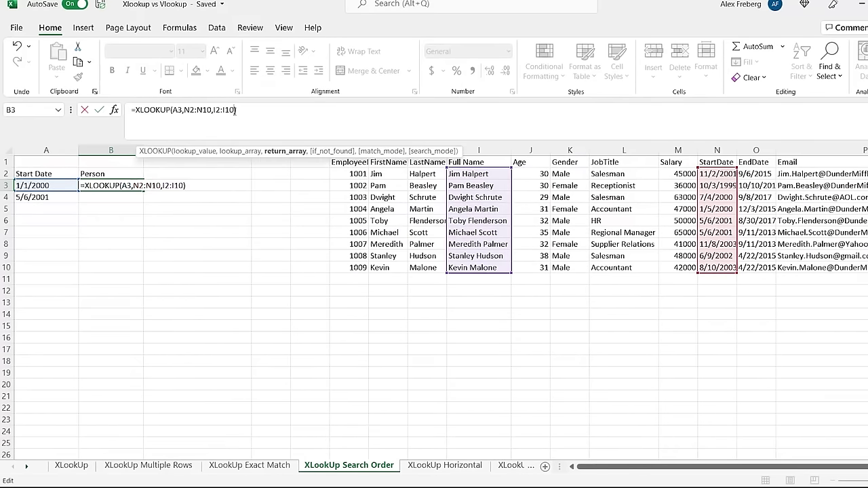
type(",,")
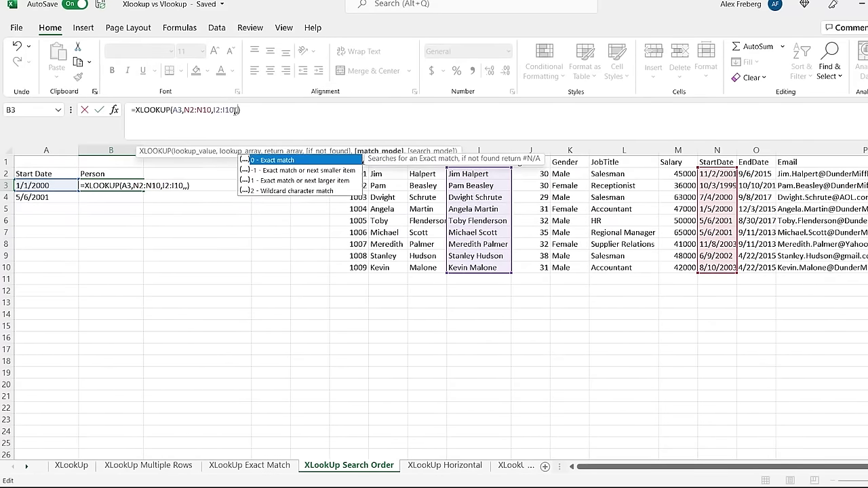
double_click(282, 181)
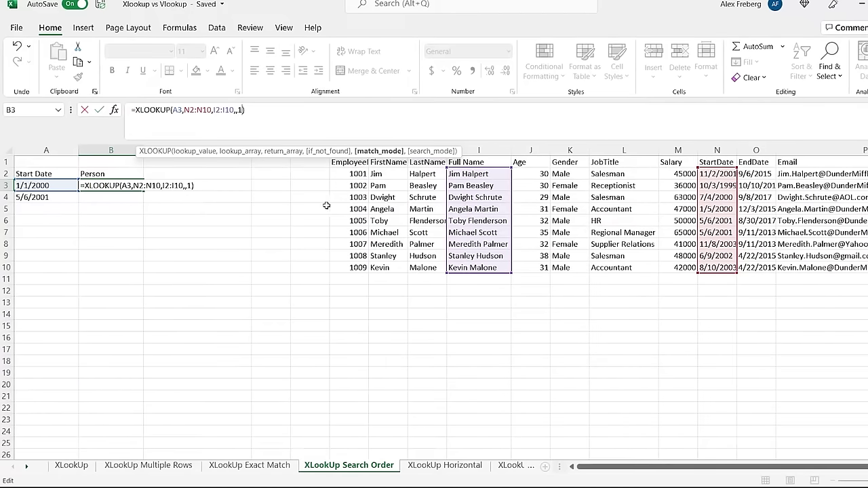
key("Return")
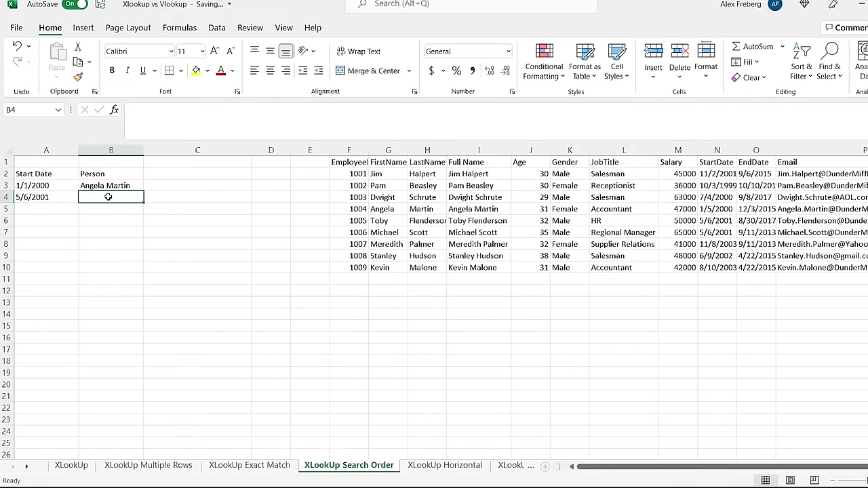
Start an XLOOKUP in B4 with lookup value A4, lookup array N2:N10 and return array I2:I10
type("=xlook")
key("Tab")
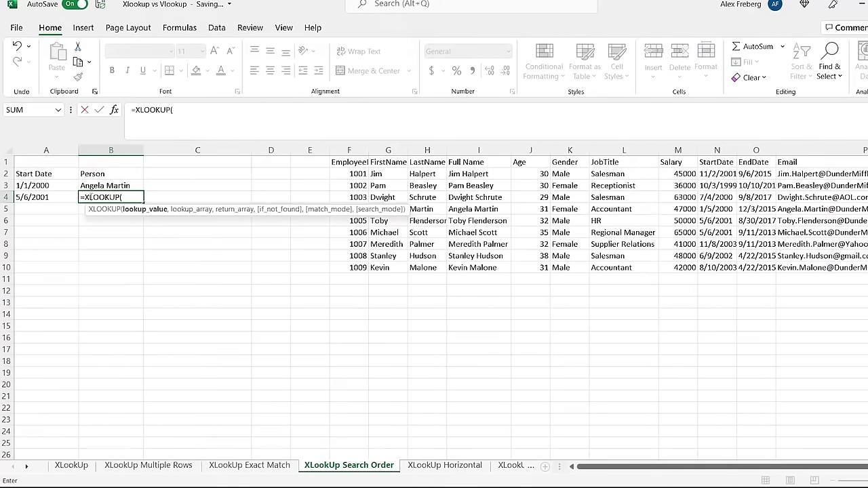
left_click(38, 196)
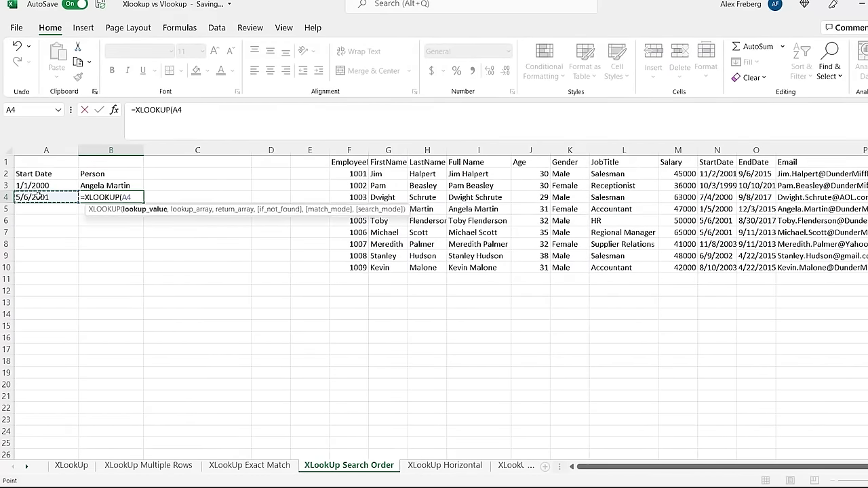
type(",")
left_click_drag(720, 175, 717, 268)
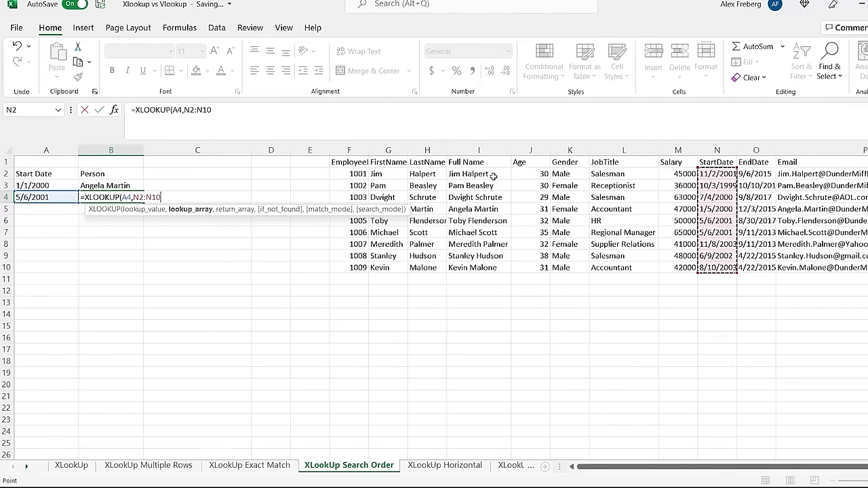
type(",")
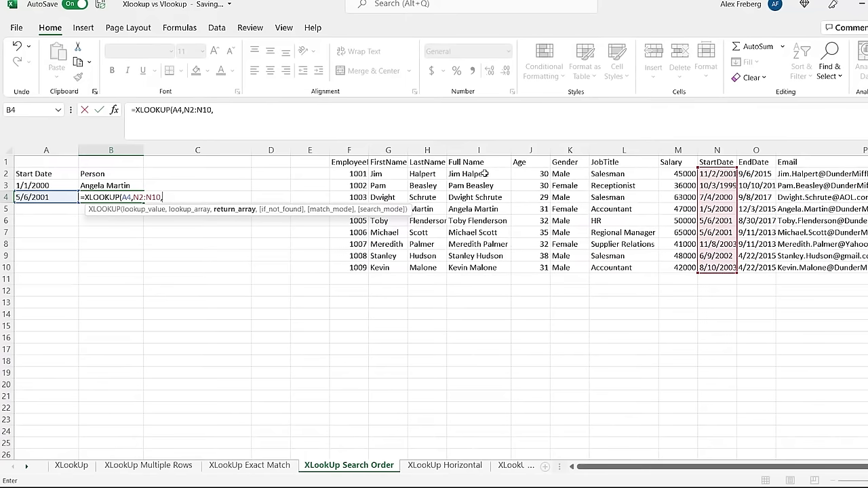
left_click_drag(485, 174, 485, 267)
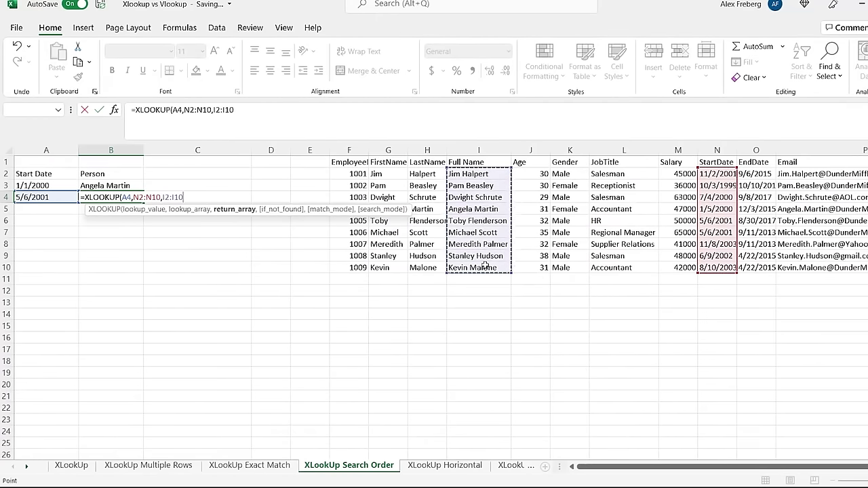
Skip if_not_found and match_mode, set B4's search mode to 1, Search first-to-last, and complete the formula
type(",,,")
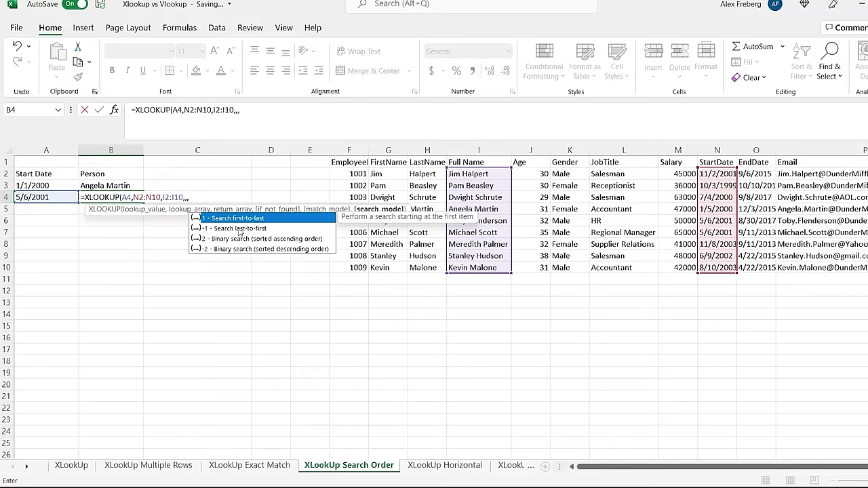
left_click(246, 110)
type("1")
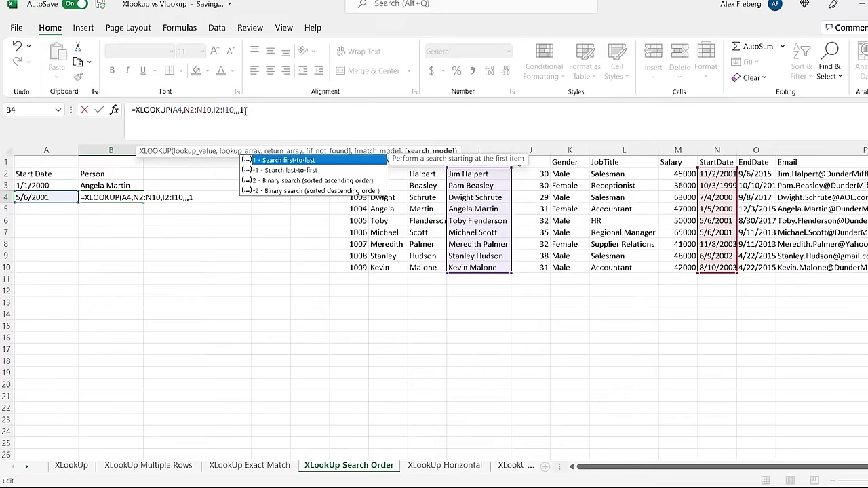
key("Return")
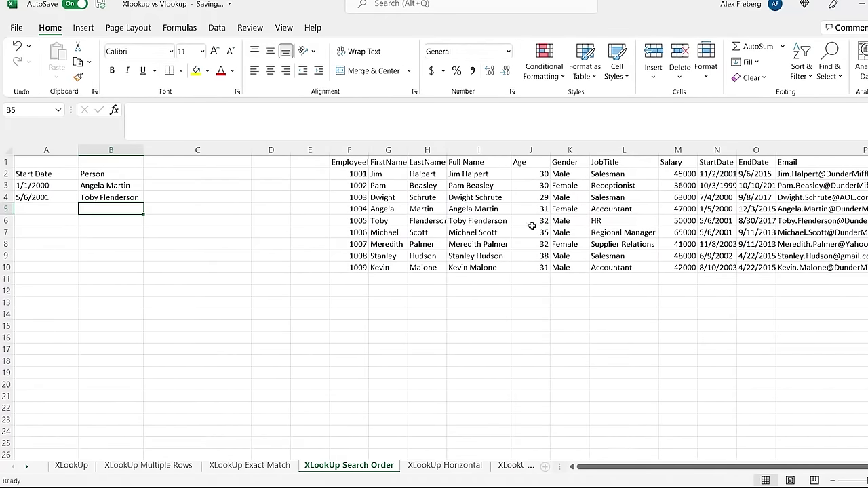
Change the search mode in B4's XLOOKUP to -1, Search last-to-first
left_click(130, 194)
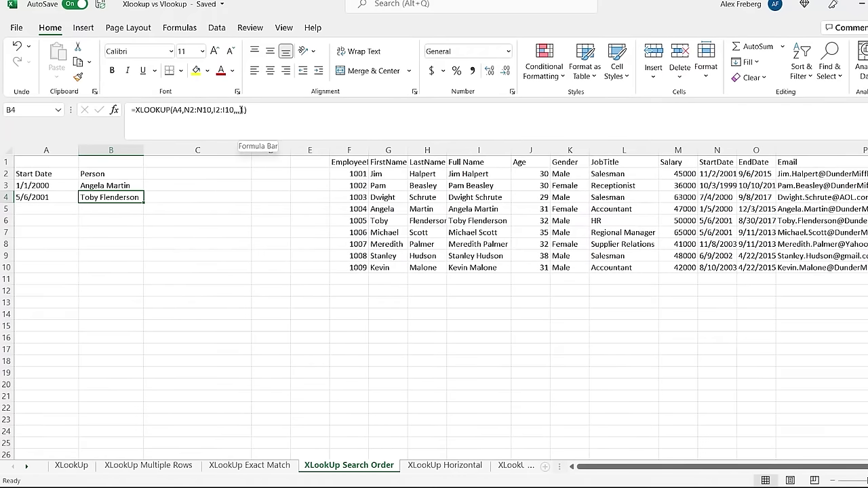
left_click(241, 109)
left_click(241, 110)
type("-")
key("Return")
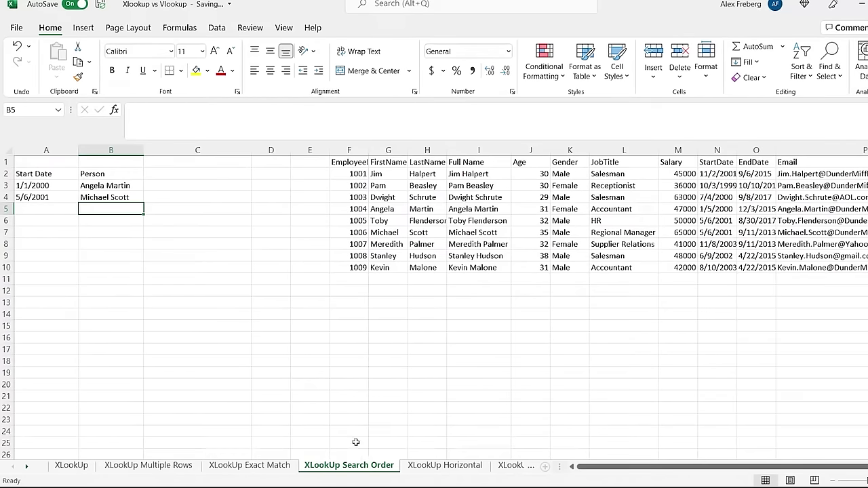
Remove the match mode value from B3's XLOOKUP to bring up the match mode options
left_click(109, 184)
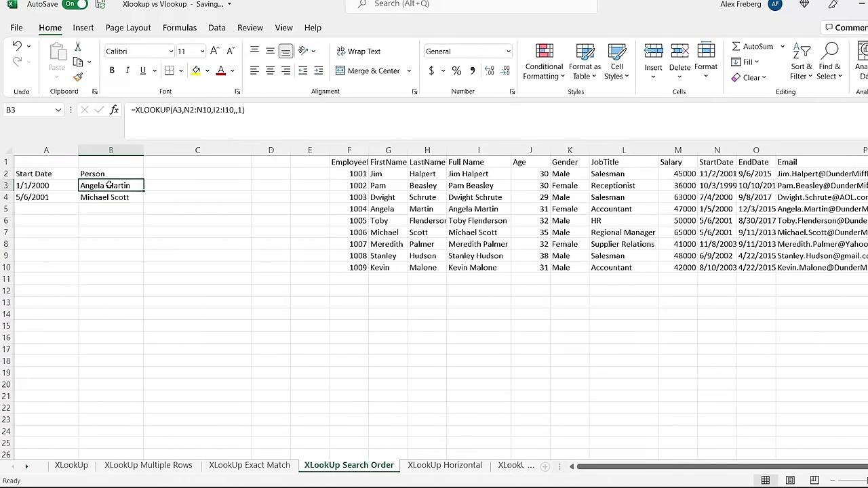
left_click(241, 112)
key("BackSpace")
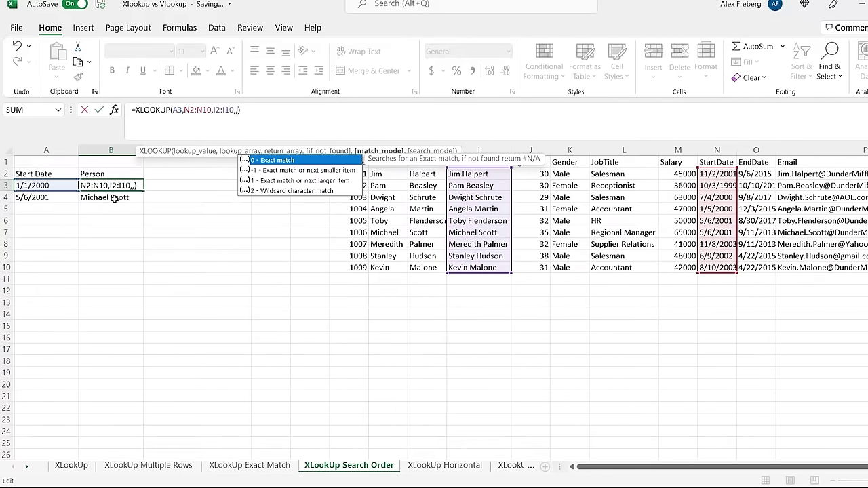
Open the XLookUp Horizontal sheet and discard the pending edit of the XLOOKUP in B3
left_click(465, 471)
left_click(30, 467)
left_click(30, 468)
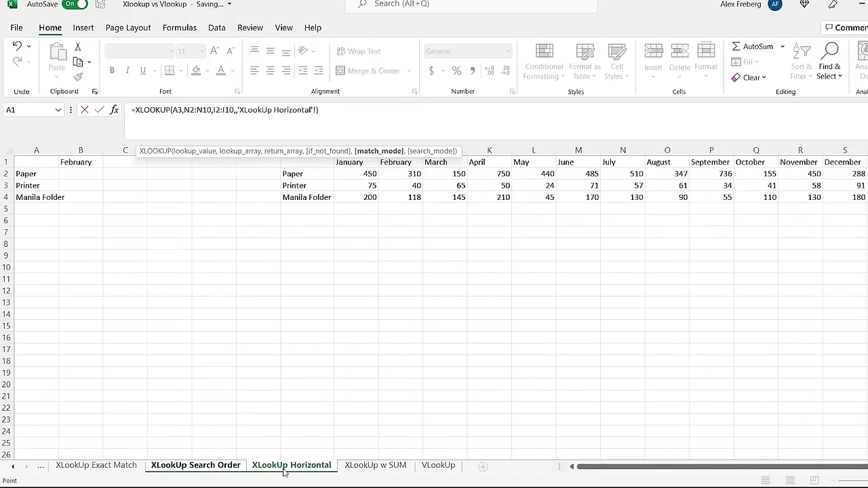
key("Escape")
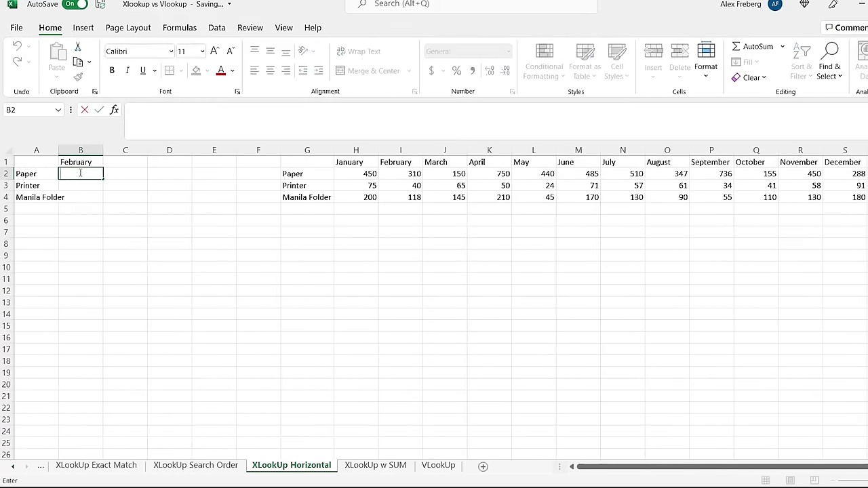
Start an XLOOKUP in B2 with the February header in I1 as its lookup value
type("=xl")
key("Tab")
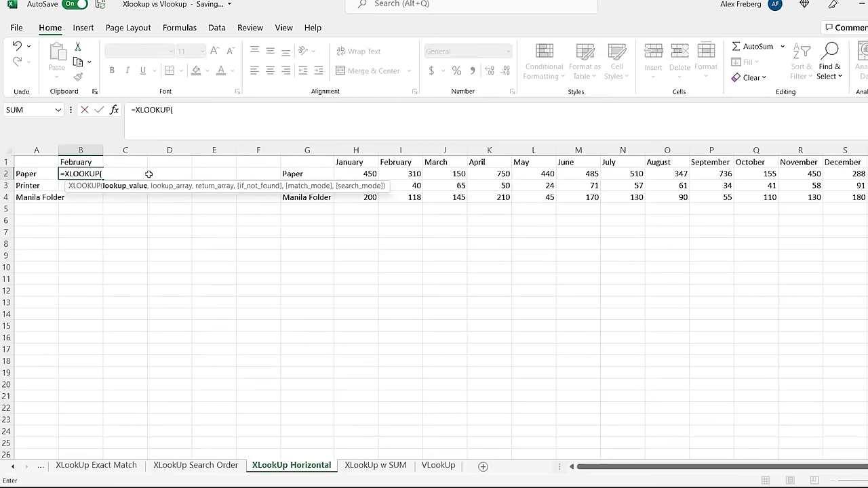
left_click(405, 164)
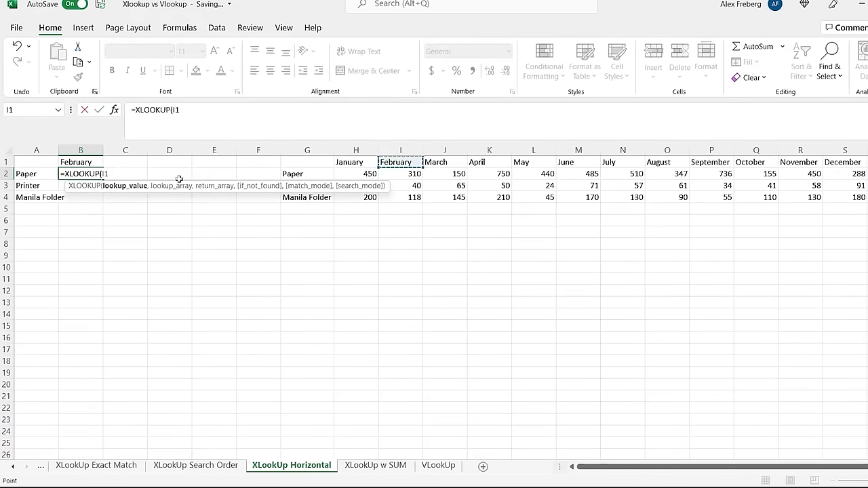
left_click(405, 164)
type(",")
Set B2's lookup array to the month headers H1:S1 and its return array to H2:S2, and complete the formula
left_click(354, 163)
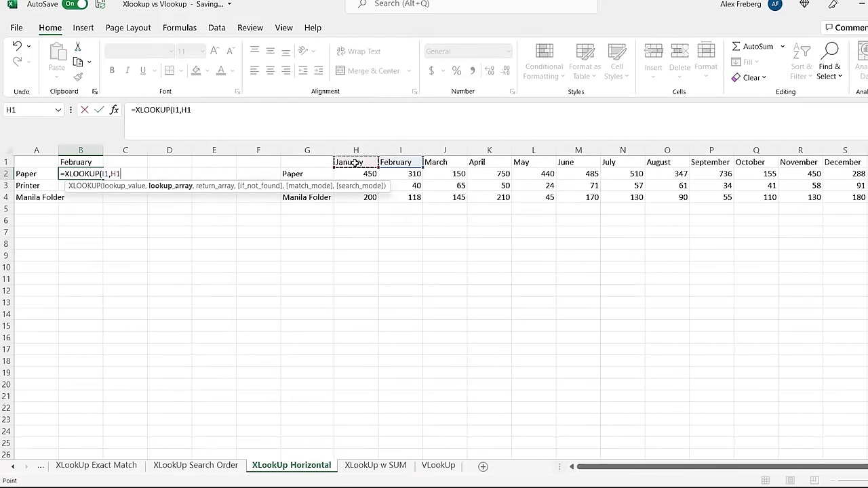
left_click(842, 163, "shift")
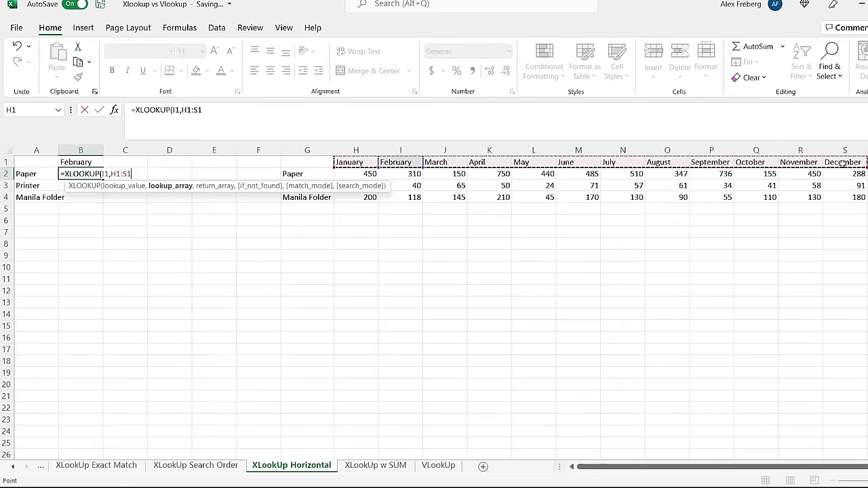
type(",")
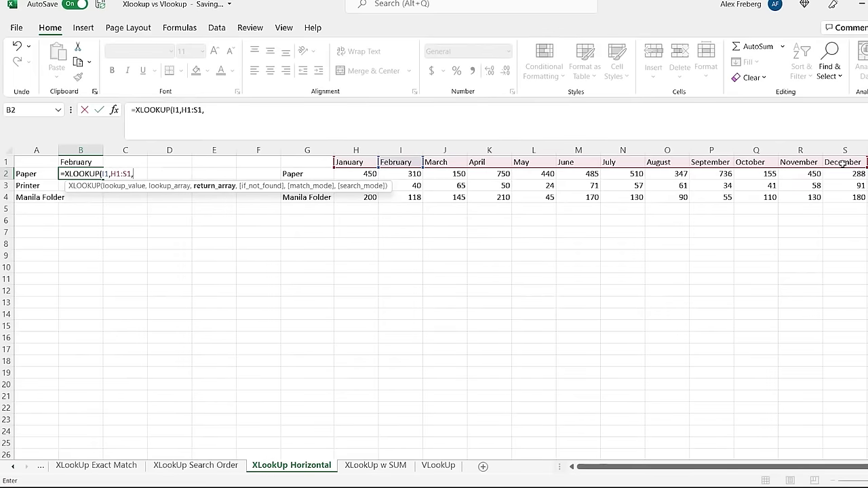
left_click(353, 174)
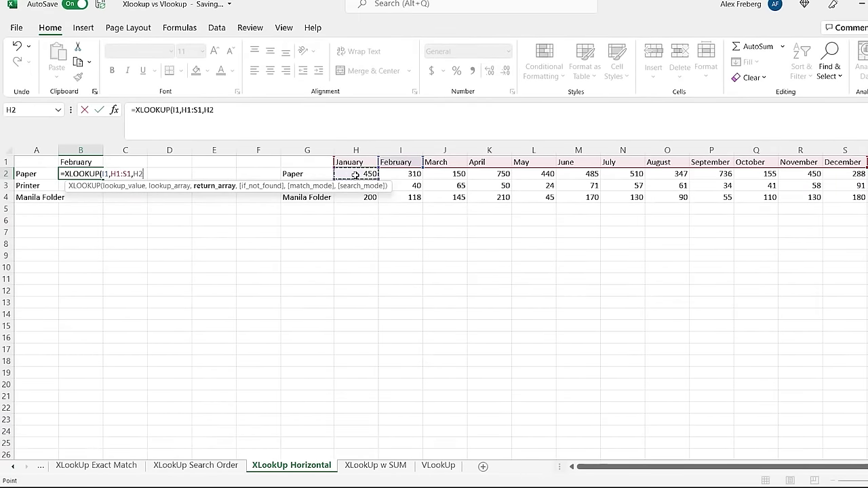
left_click(849, 175, "shift")
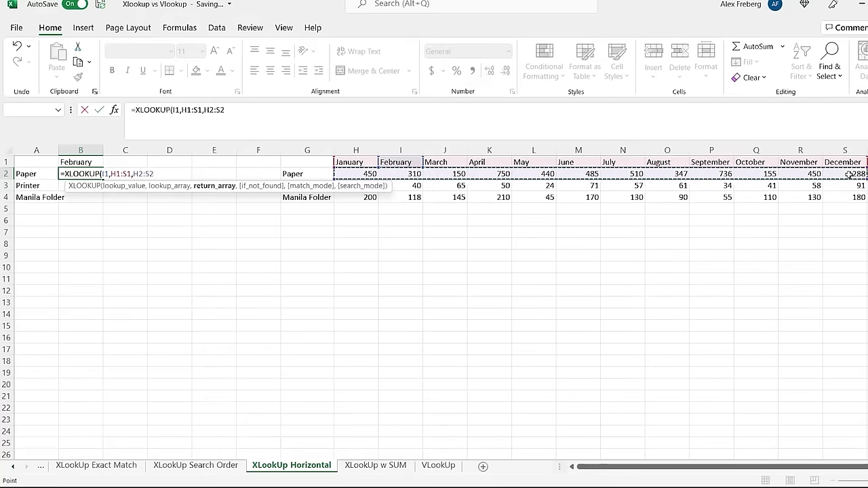
key("Return")
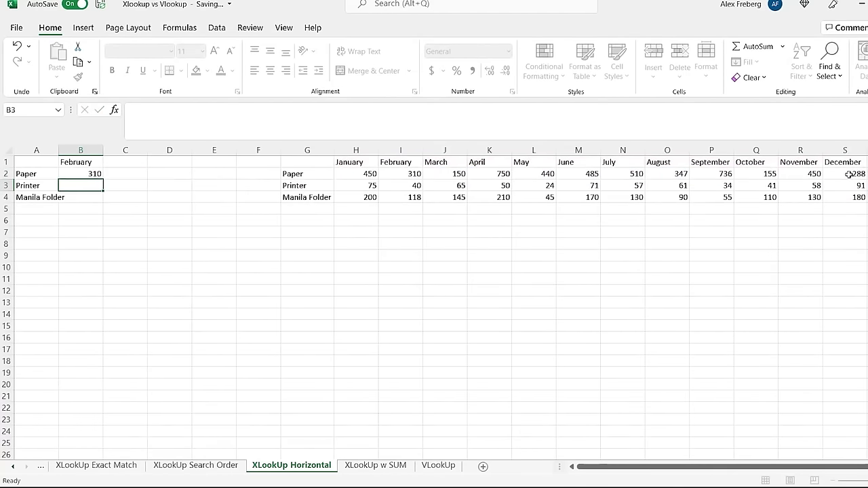
Fill B2's XLOOKUP down to B4 and compare the results with the February column of the source table
left_click(402, 174)
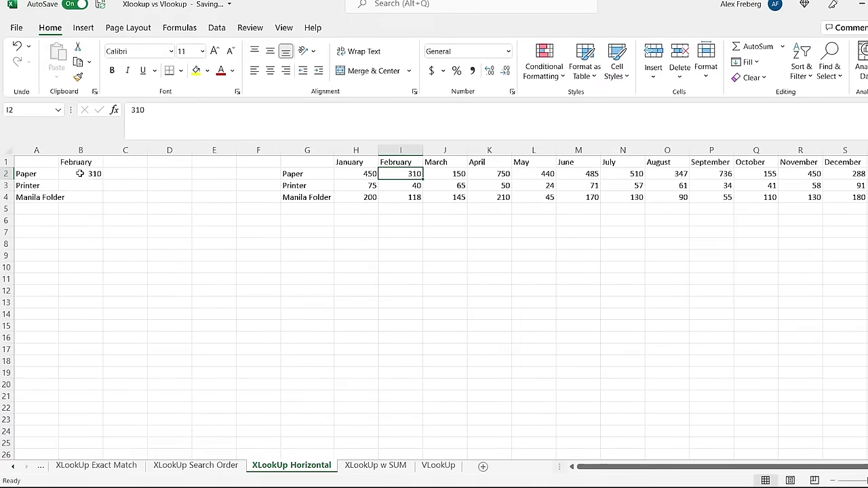
left_click(80, 174)
left_click_drag(102, 179, 102, 199)
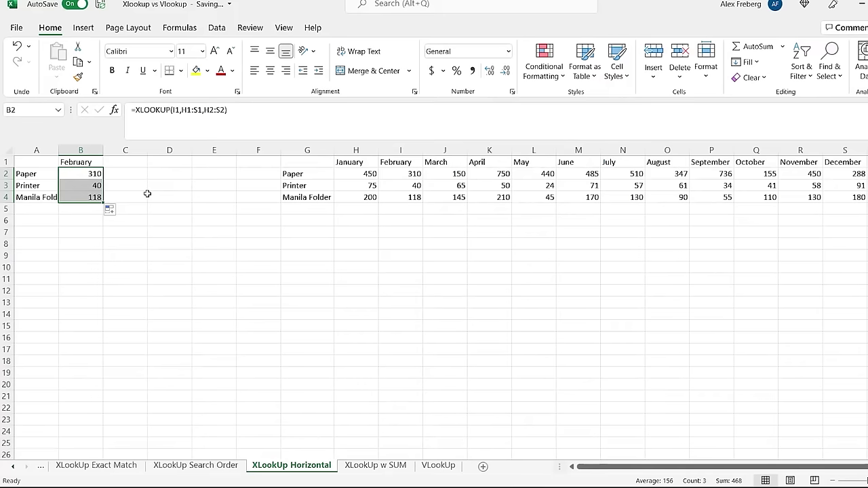
left_click(407, 174)
left_click(405, 185)
left_click(402, 197)
left_click(405, 163)
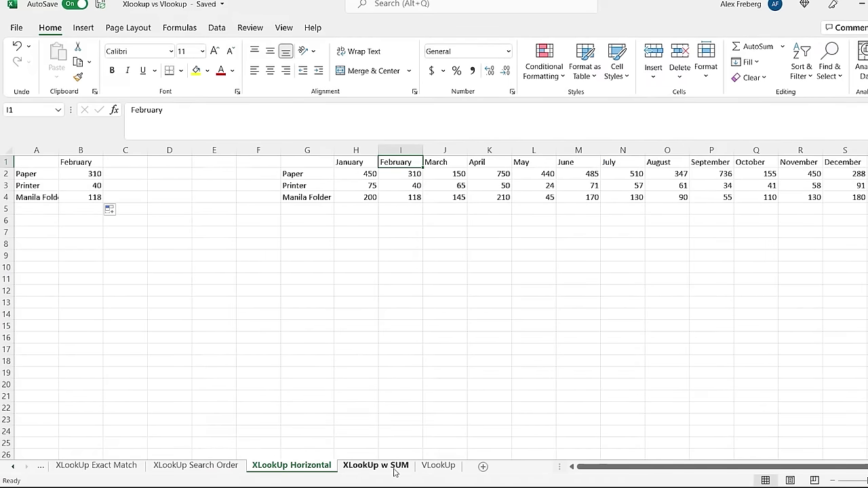
Copy the full XLOOKUP formula text from B2 on the XLookUp Horizontal sheet, leaving the cell unedited
left_click(394, 467)
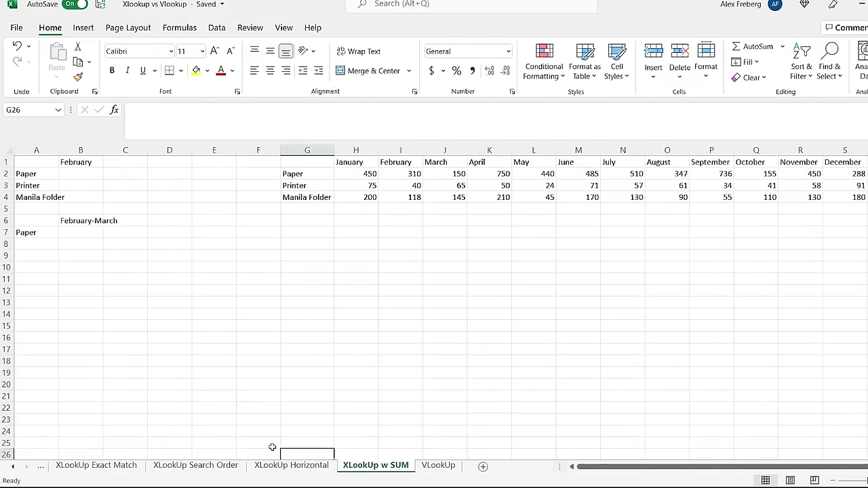
left_click(293, 466)
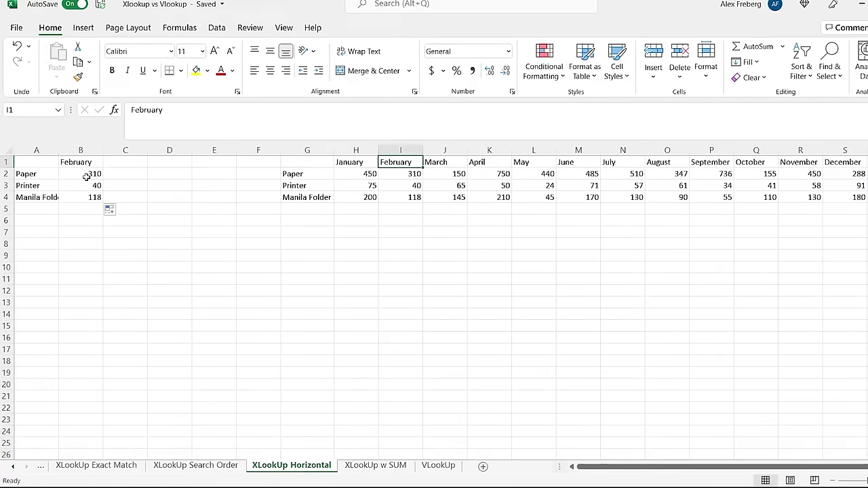
left_click(86, 176)
left_click(227, 128)
left_click_drag(226, 128, 133, 109)
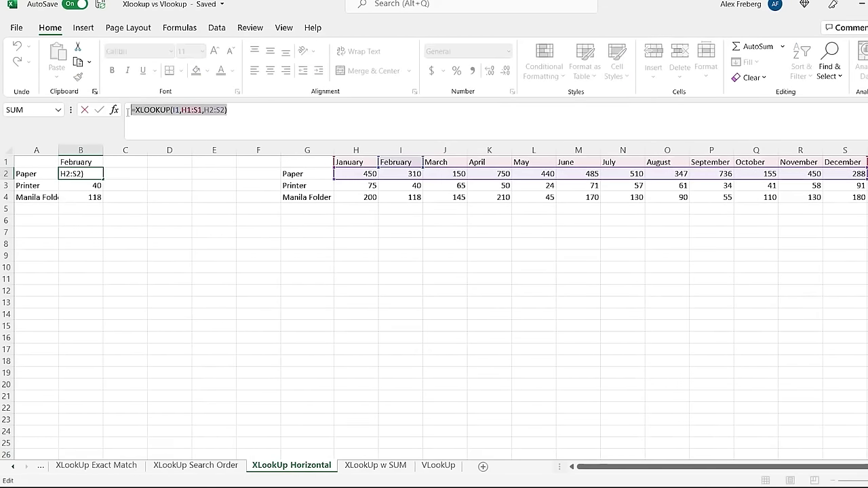
key("Escape")
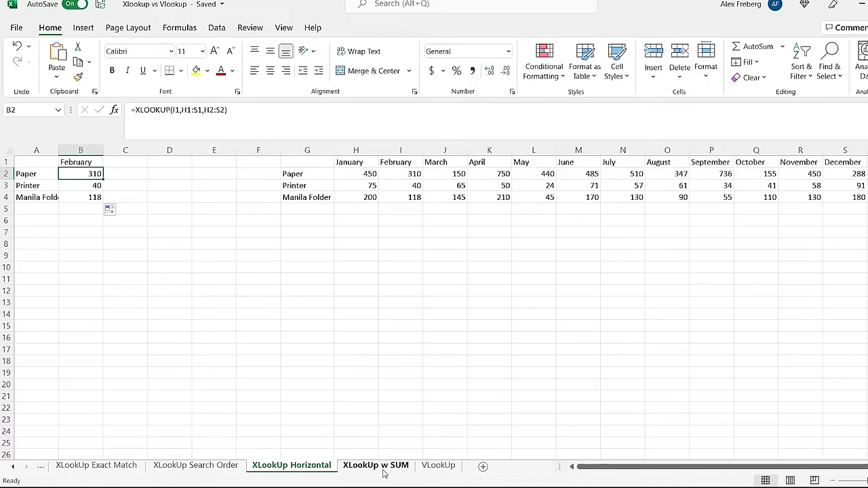
Paste the copied XLOOKUP into B2 of the XLookUp w SUM sheet and fill it down to B4
left_click(375, 466)
left_click(87, 175)
key("ctrl+v")
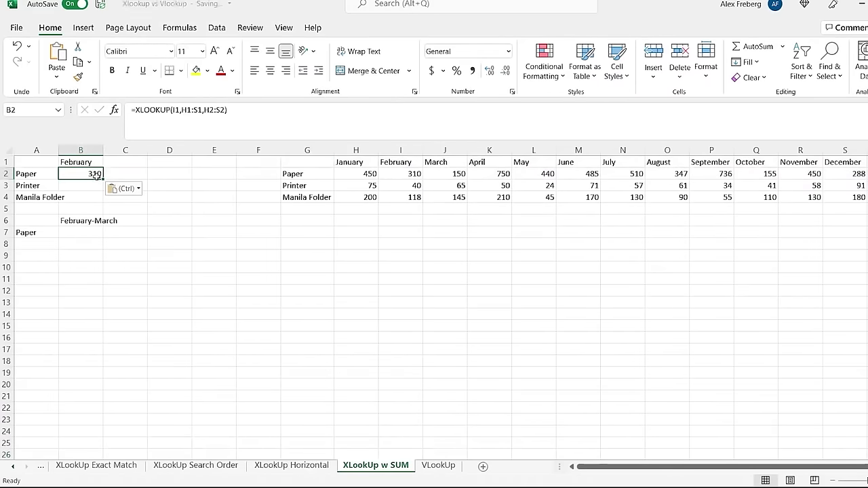
left_click_drag(102, 195, 101, 201)
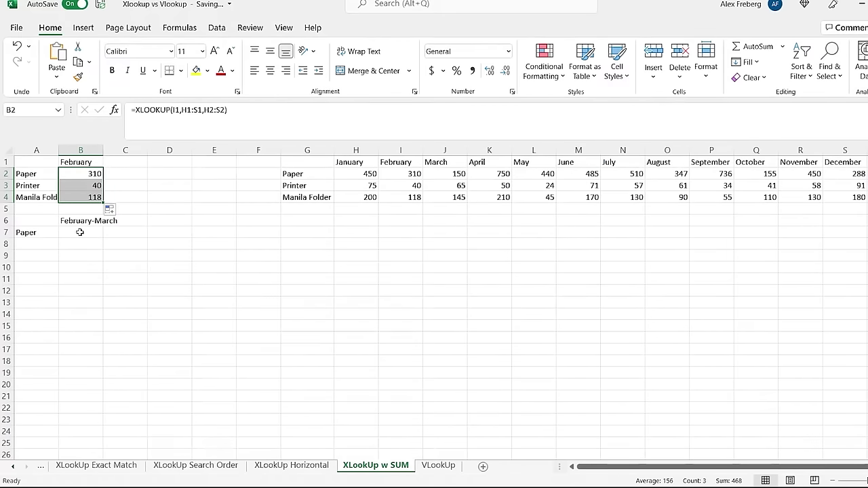
Start a SUM formula in B7 with a nested XLOOKUP that uses the February header in I1 as its lookup value
double_click(80, 232)
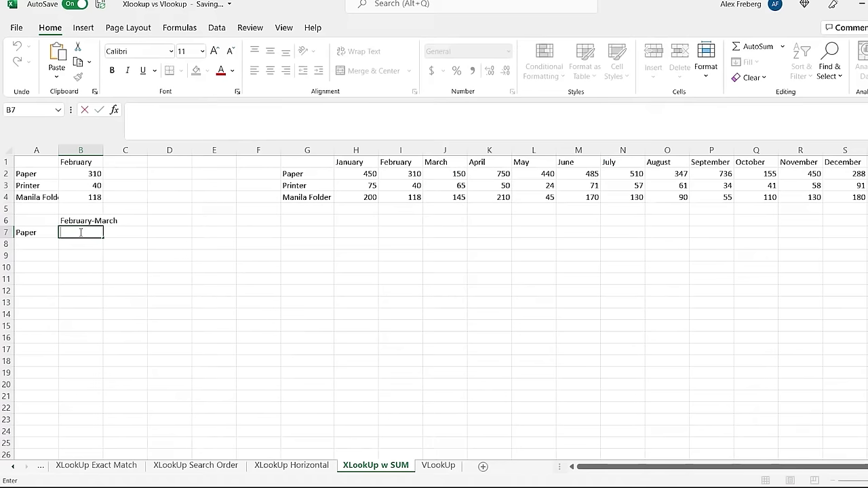
type("=SUM")
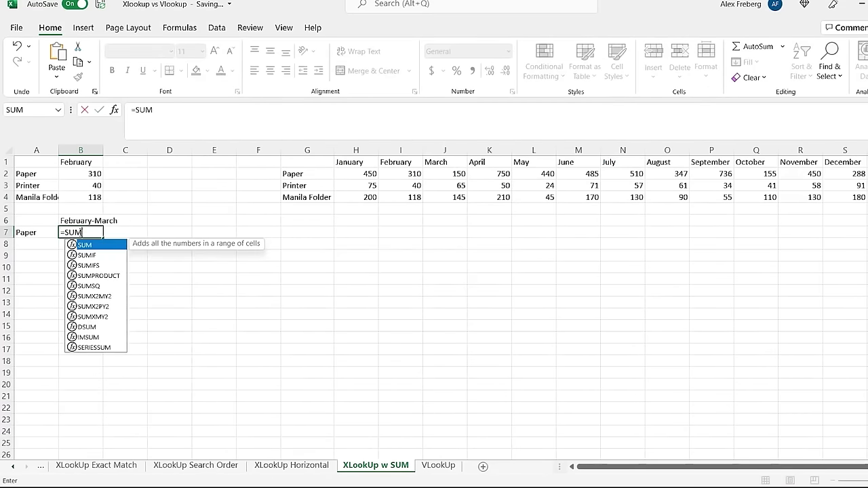
type("(")
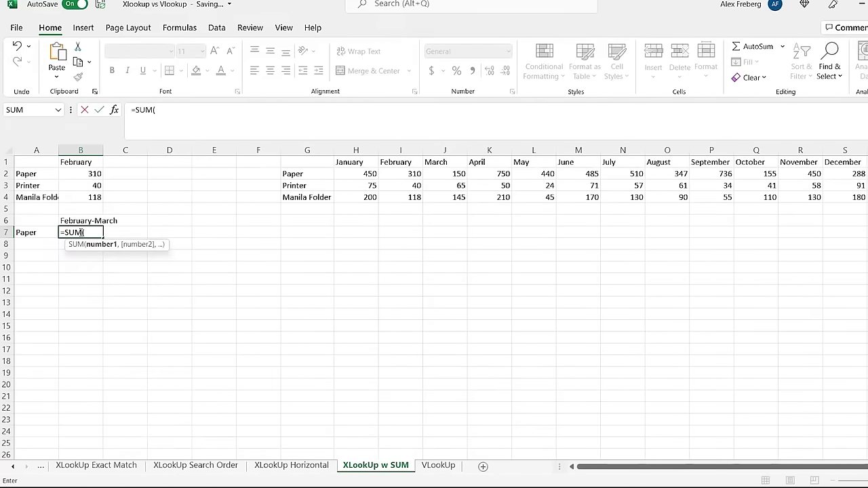
type("xlo")
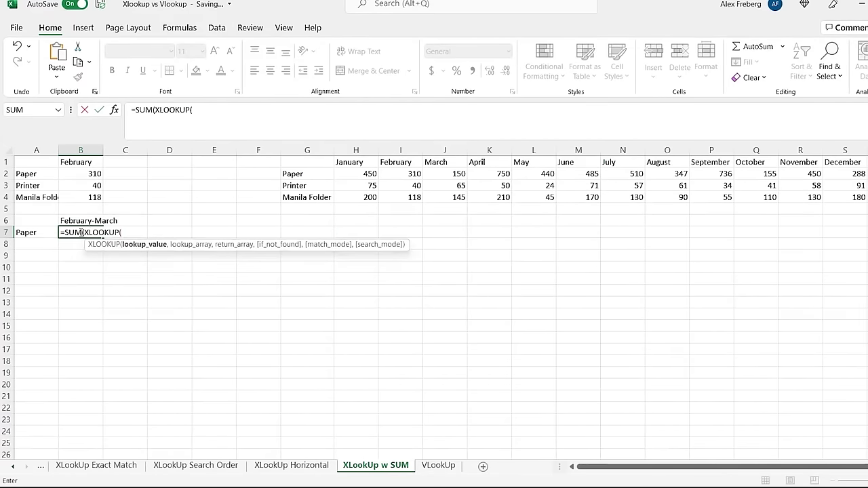
type(",")
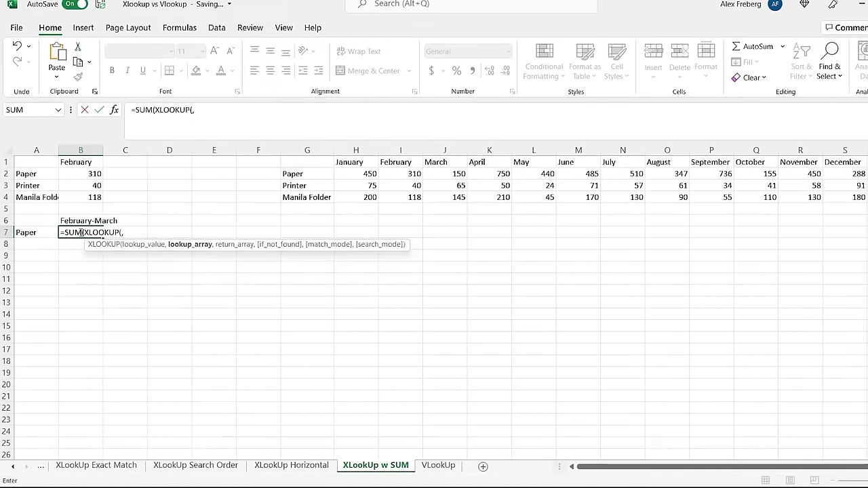
key("BackSpace")
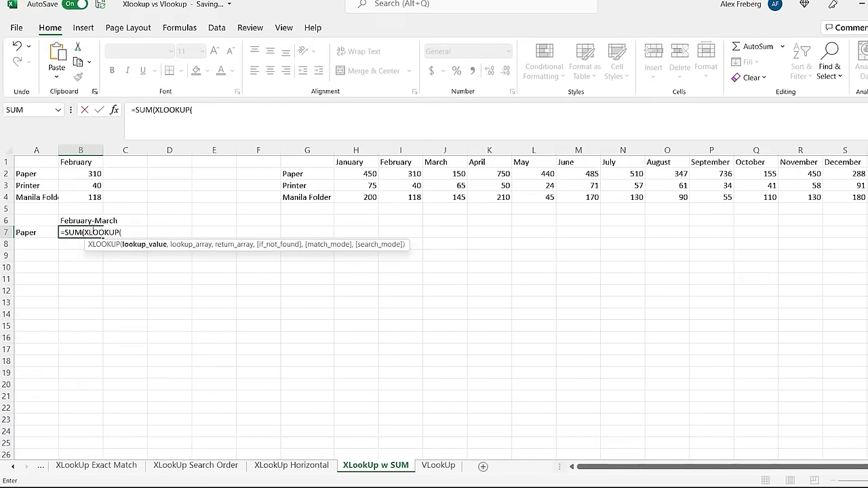
left_click(402, 163)
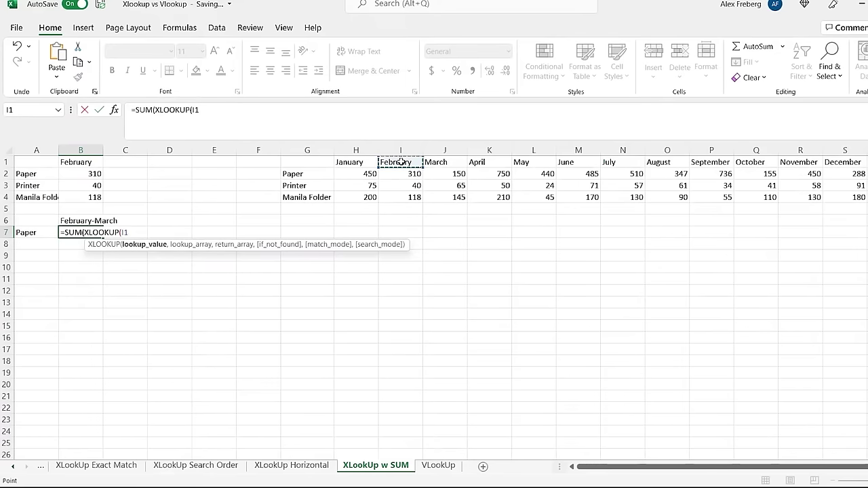
type(",")
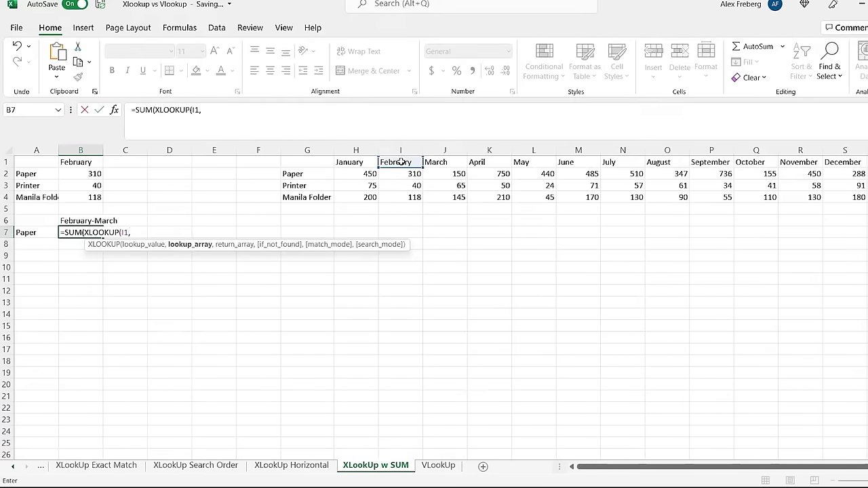
Give the nested XLOOKUP in B7 the lookup array H1:S1 and return array H2:S2, and close its parenthesis
left_click(353, 163)
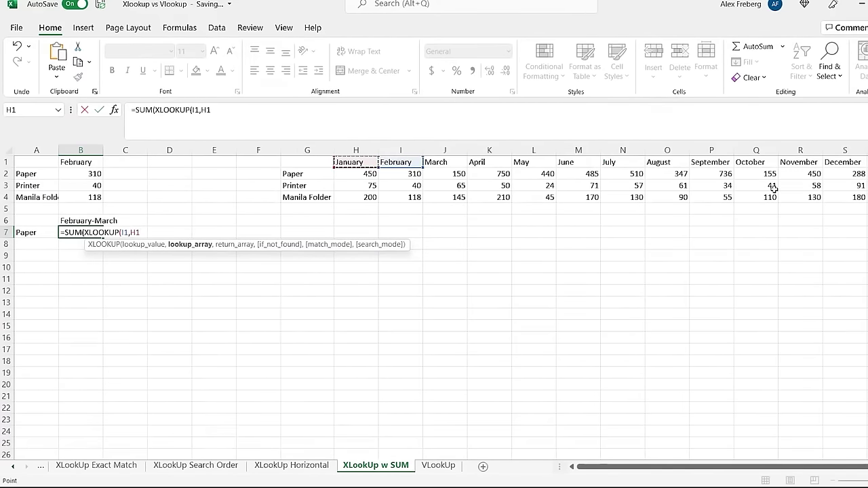
left_click(844, 159, "shift")
type(",")
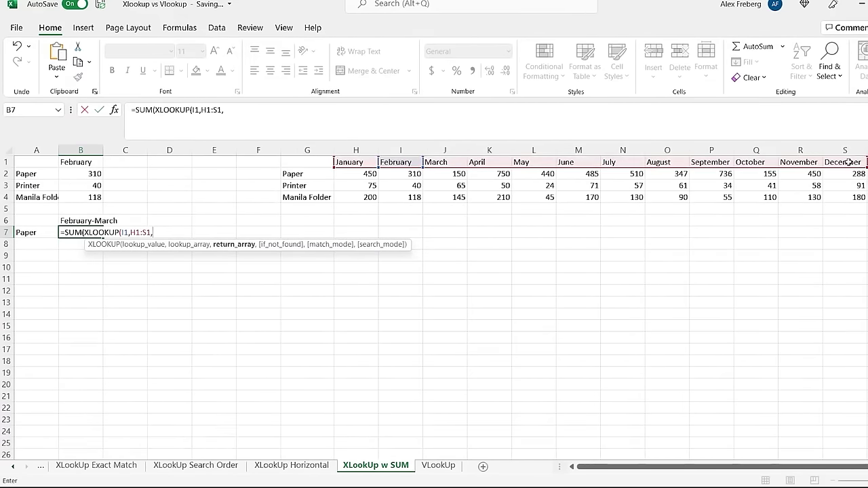
left_click_drag(365, 174, 843, 173)
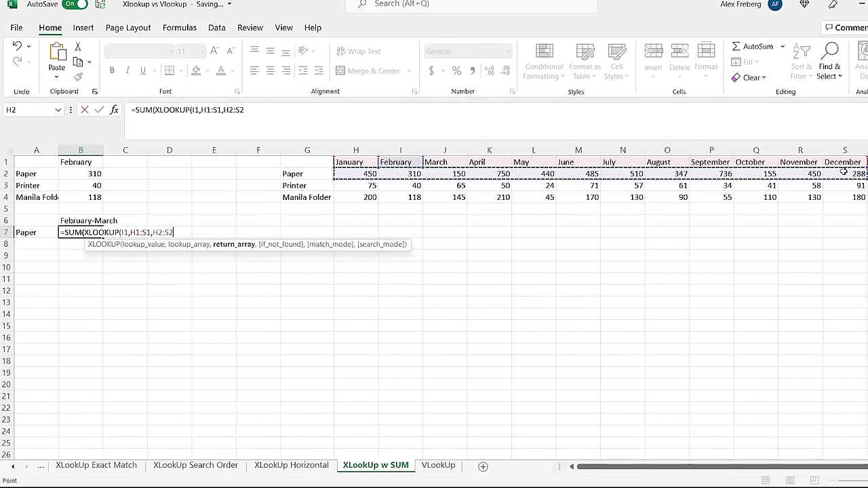
type(")")
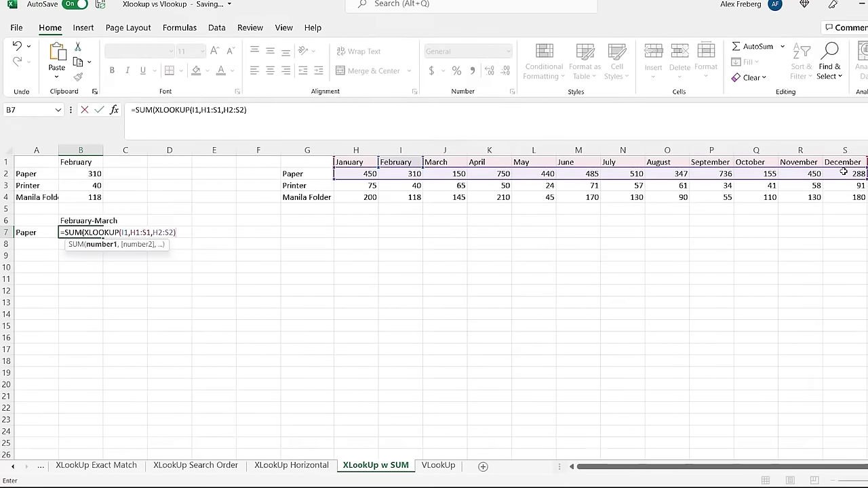
Append a colon and a second XLOOKUP to B7's SUM, with the March header in J1 as the lookup value
type(":xloo")
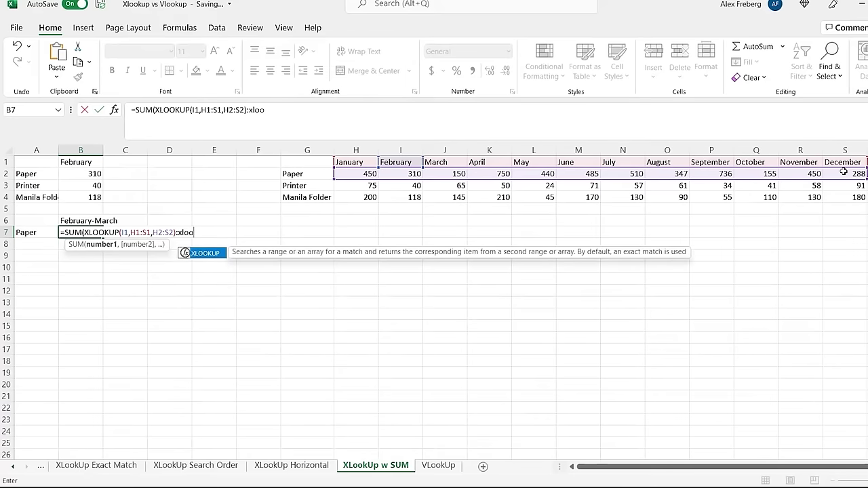
key("Tab")
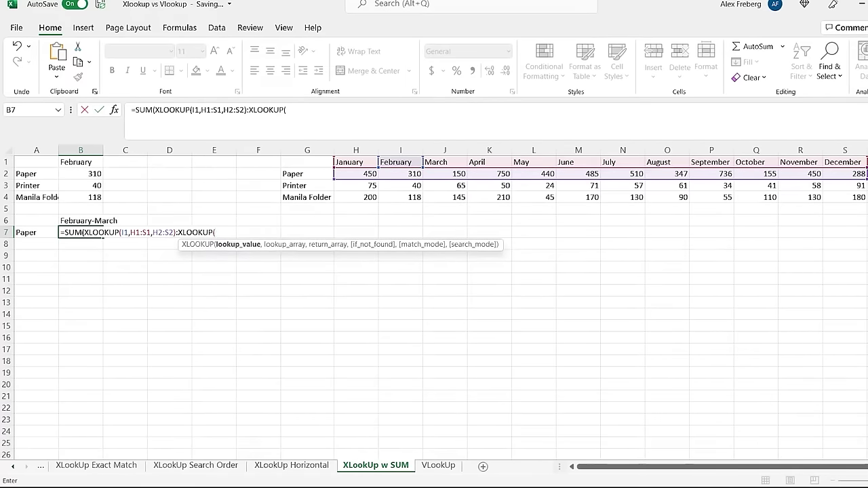
left_click(441, 162)
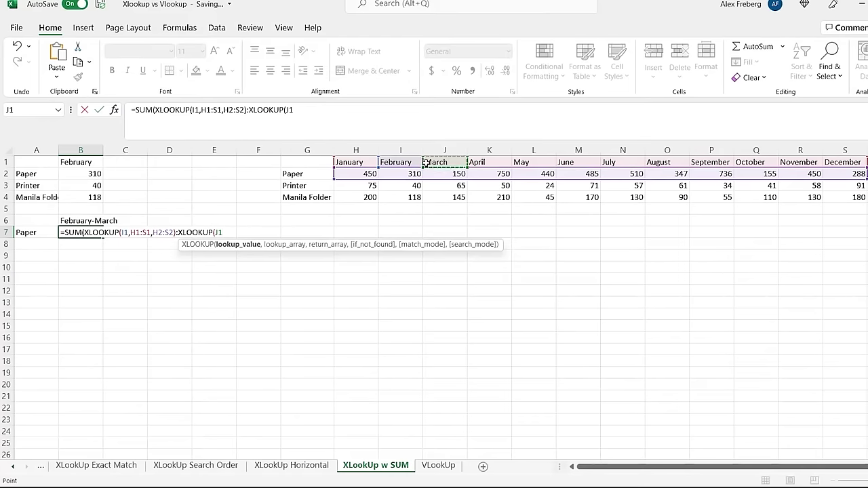
type(",")
Set the second XLOOKUP's lookup array to H1:S1 and return array to H2:S2, and complete B7's SUM formula
left_click_drag(366, 164, 853, 161)
type(",")
left_click(343, 173)
left_click_drag(852, 172, 852, 174)
type(")")
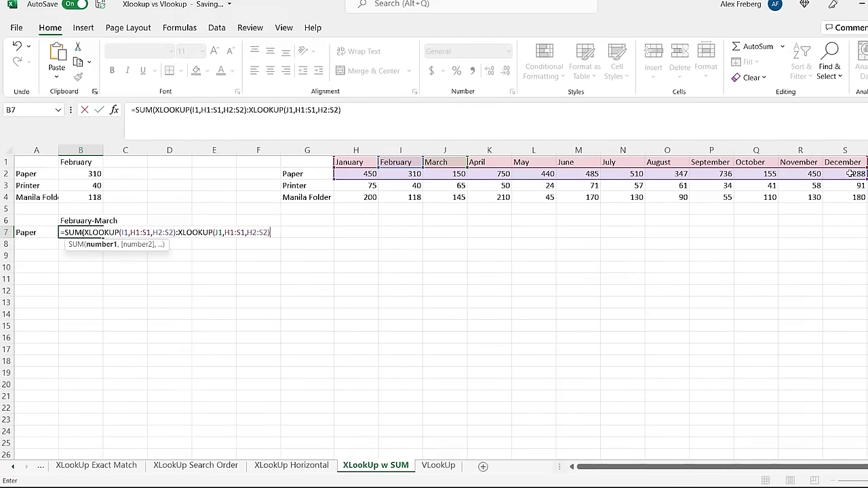
type(")")
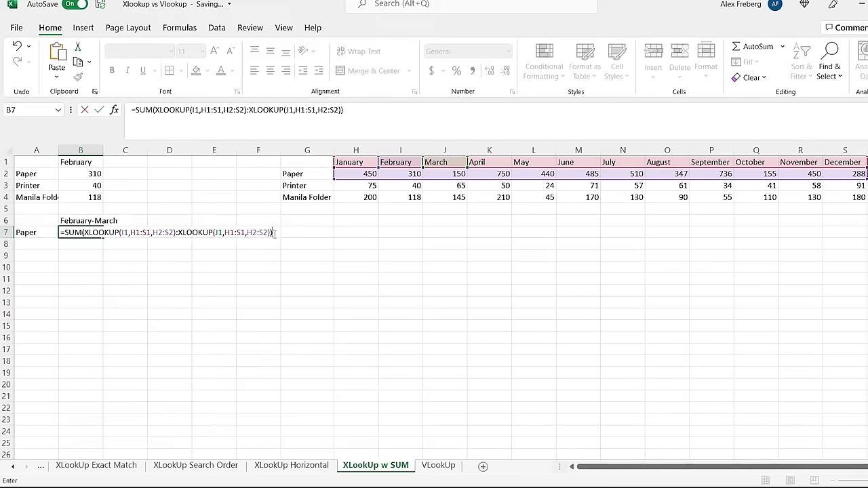
key("Return")
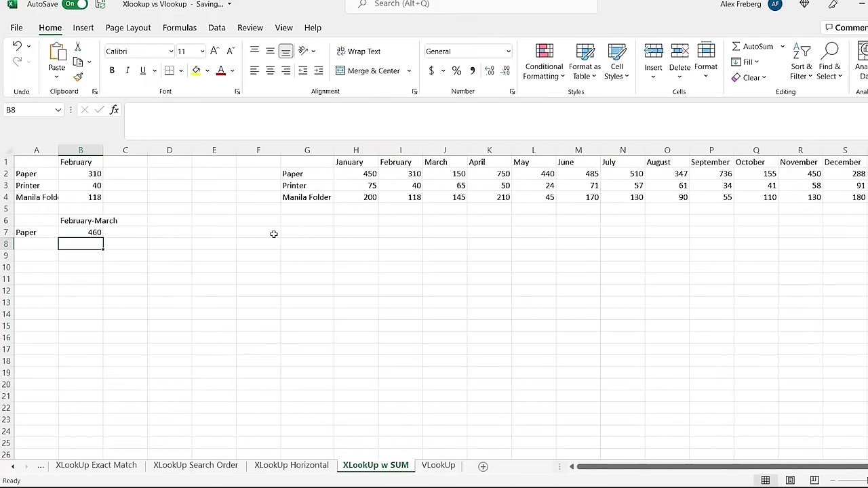
On the VLookUp sheet, start a VLOOKUP formula in B3 with the full name in A3 as its lookup value
left_click(80, 232)
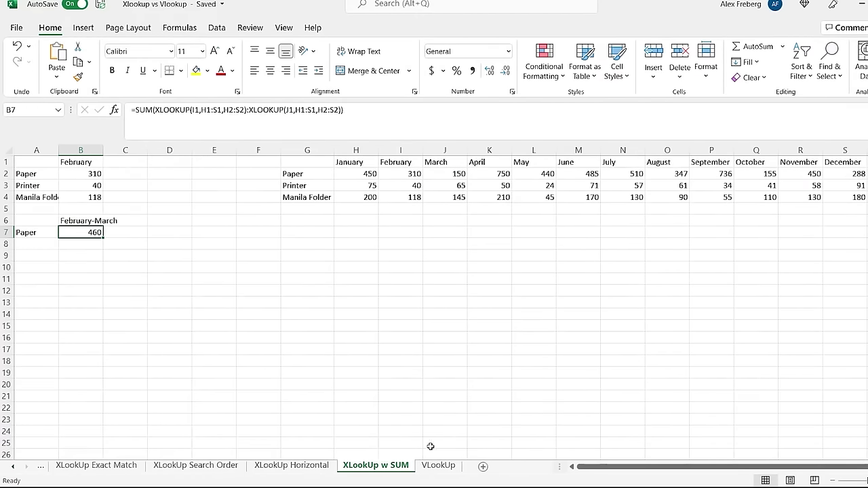
left_click(440, 466)
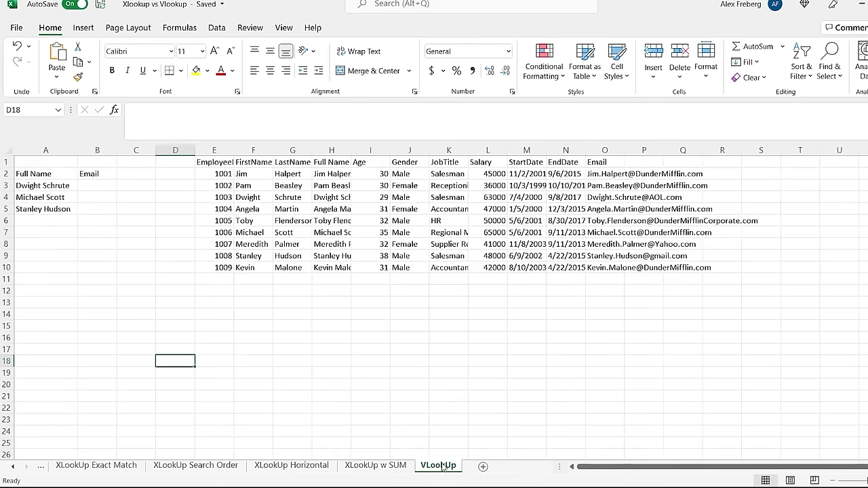
double_click(97, 184)
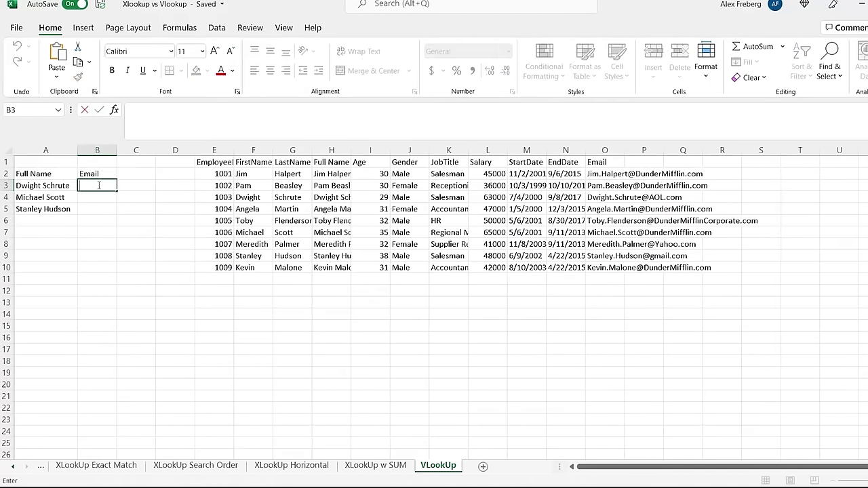
type("=")
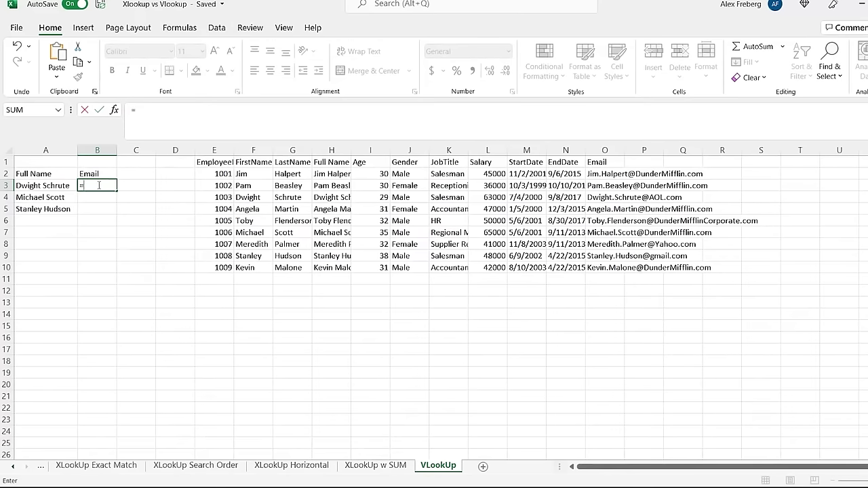
type("vlook")
key("Tab")
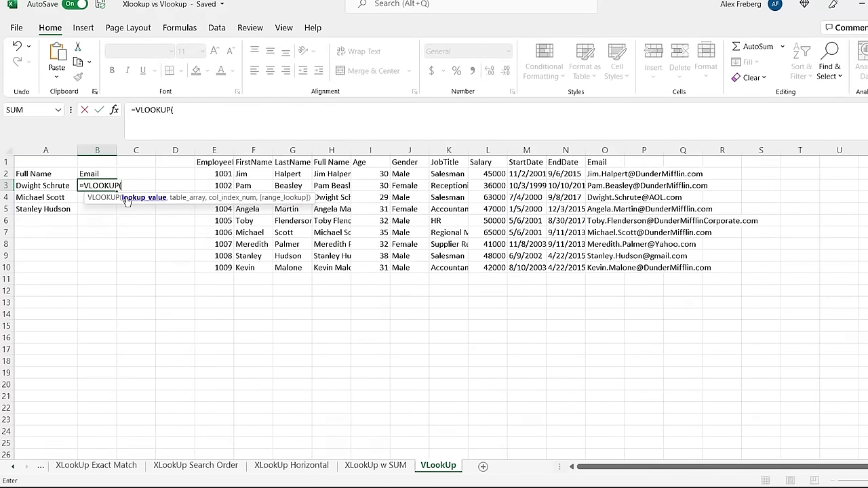
left_click(56, 186)
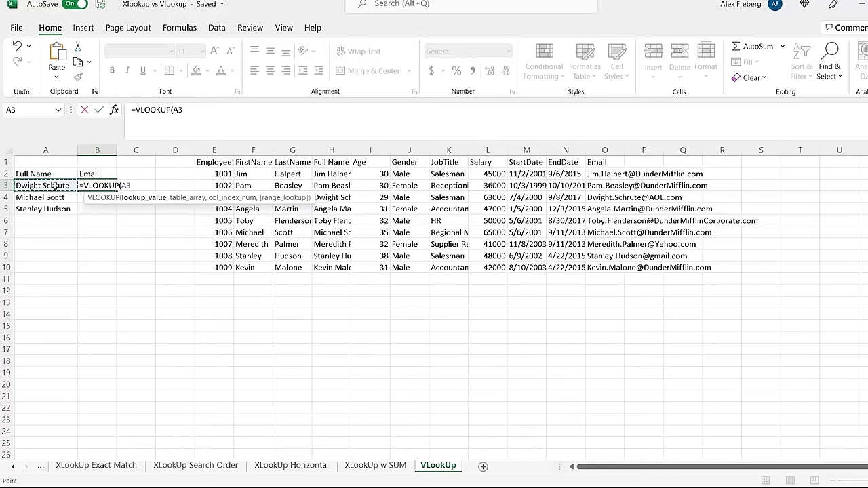
type(",")
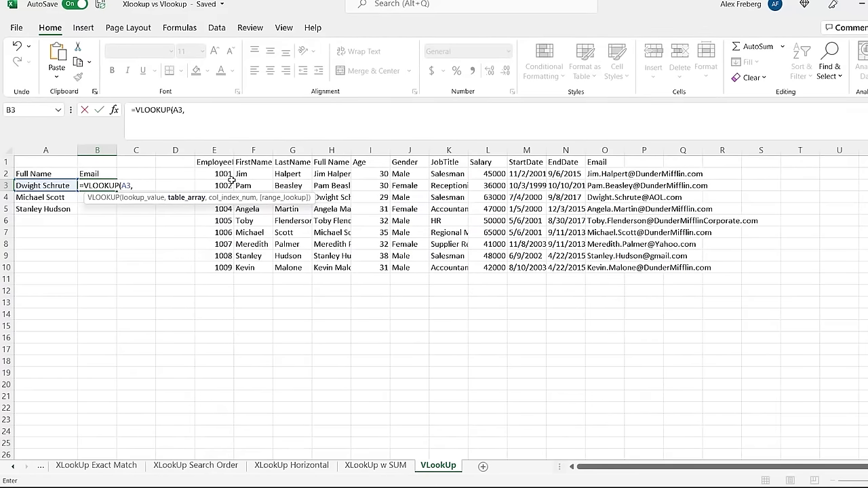
Complete B3's VLOOKUP with table array H2:O10, column index 8 and False for an exact match
left_click(325, 175)
left_click_drag(325, 175, 621, 269)
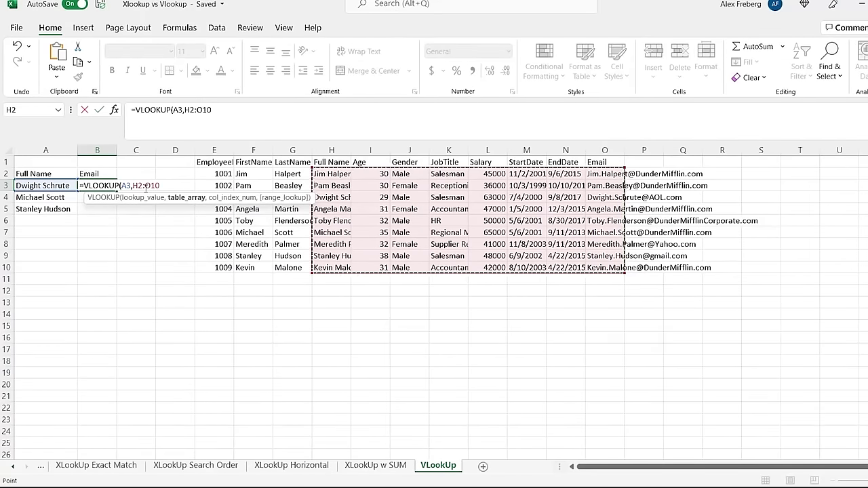
type(",8")
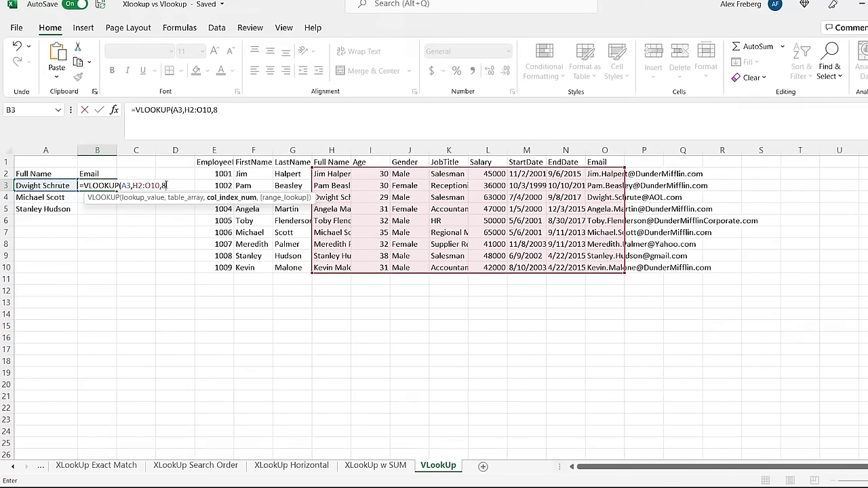
type(",")
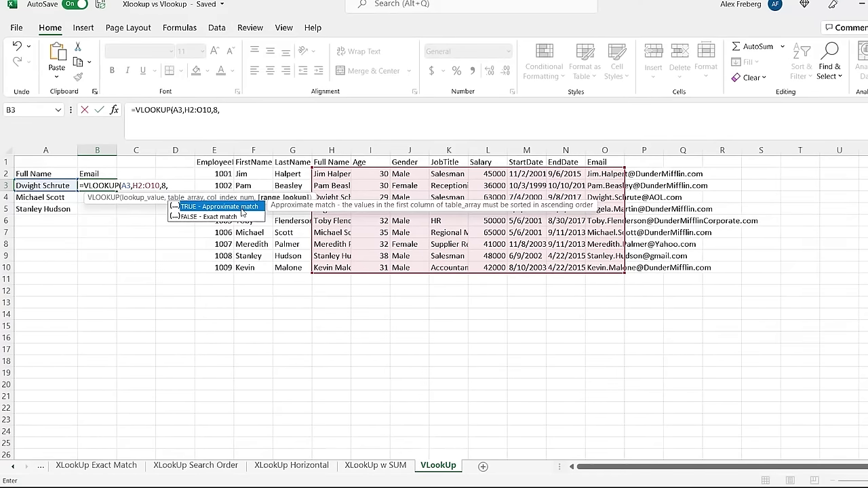
type("False)")
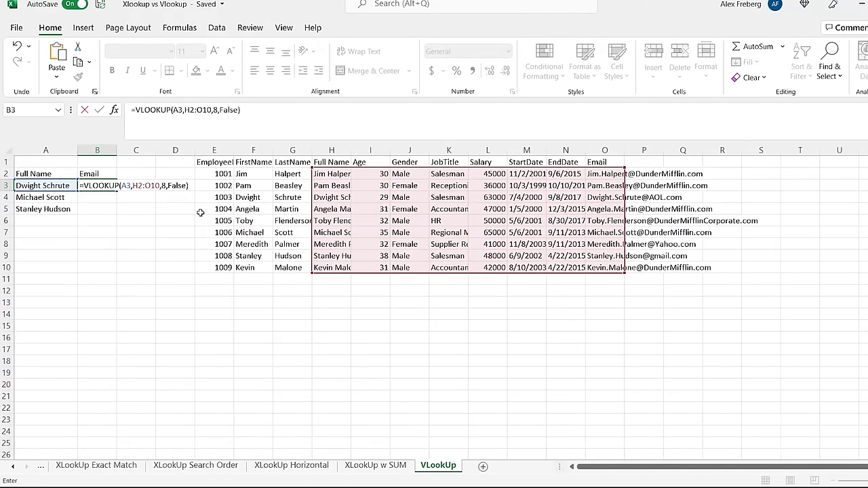
key("Return")
Copy the VLOOKUP formula from B3 down to B5
left_click(104, 188)
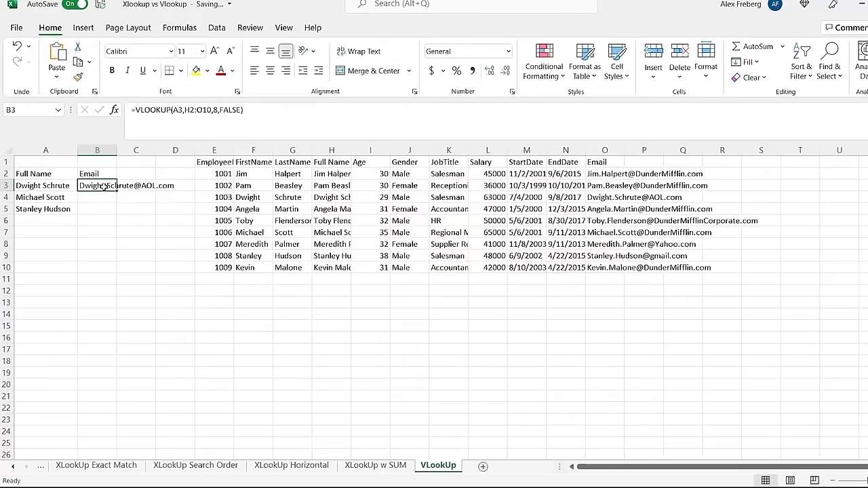
left_click_drag(116, 190, 117, 213)
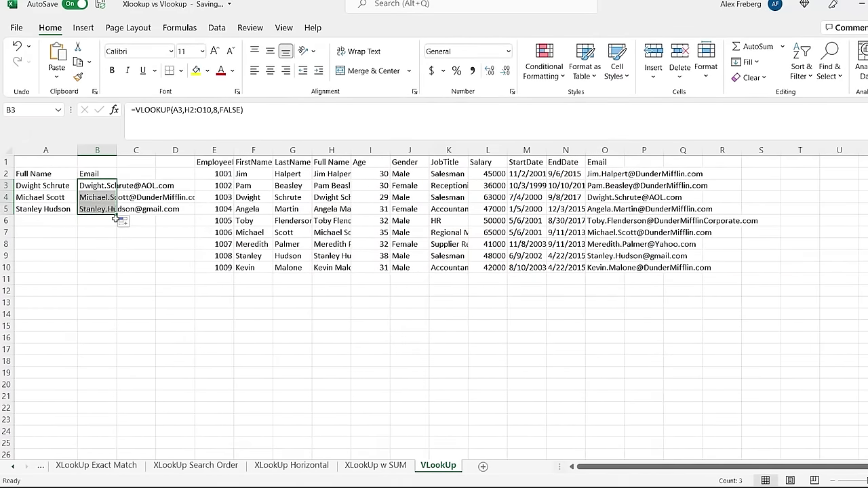
left_click(97, 220)
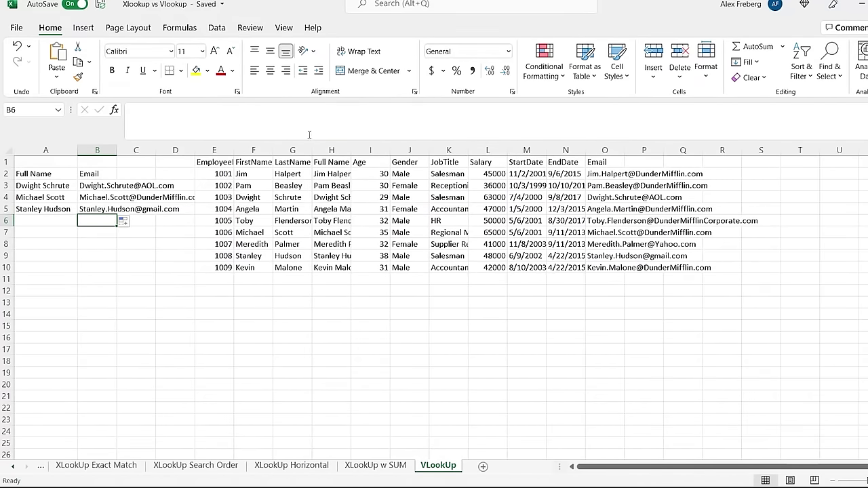
Insert a blank column before the JobTitle column and check the VLOOKUP results in B3:B5
left_click(99, 189)
left_click(452, 150)
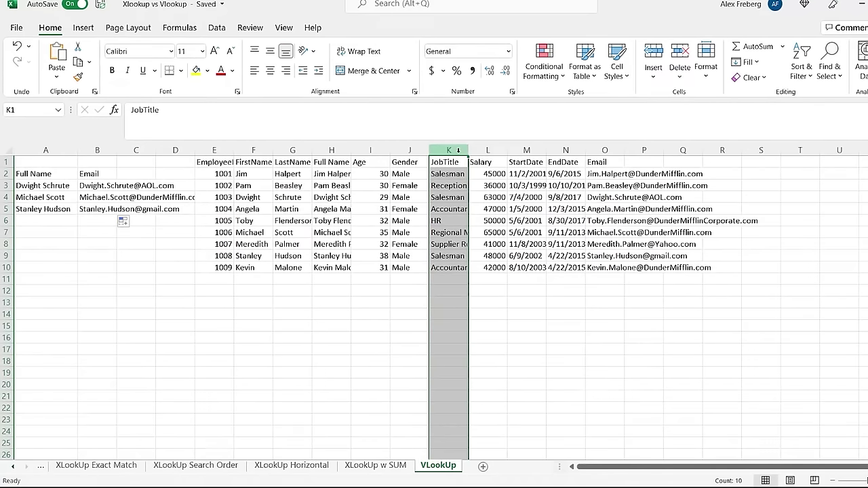
right_click(458, 153)
left_click(490, 256)
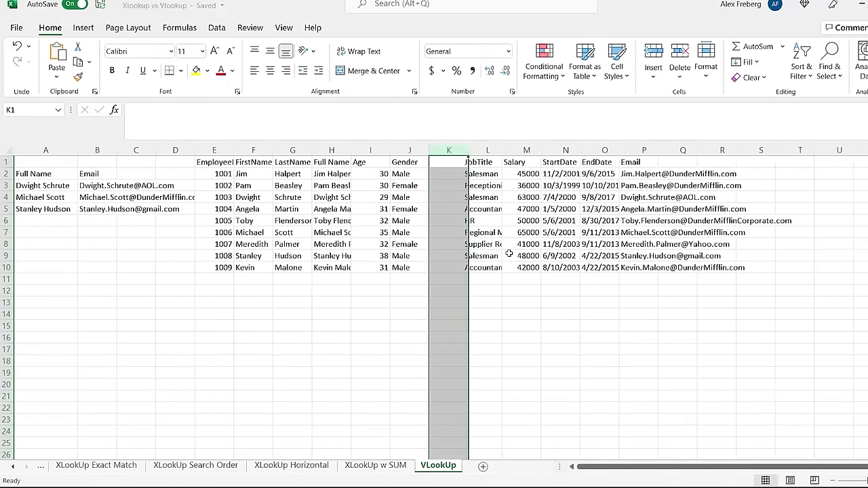
left_click(449, 162)
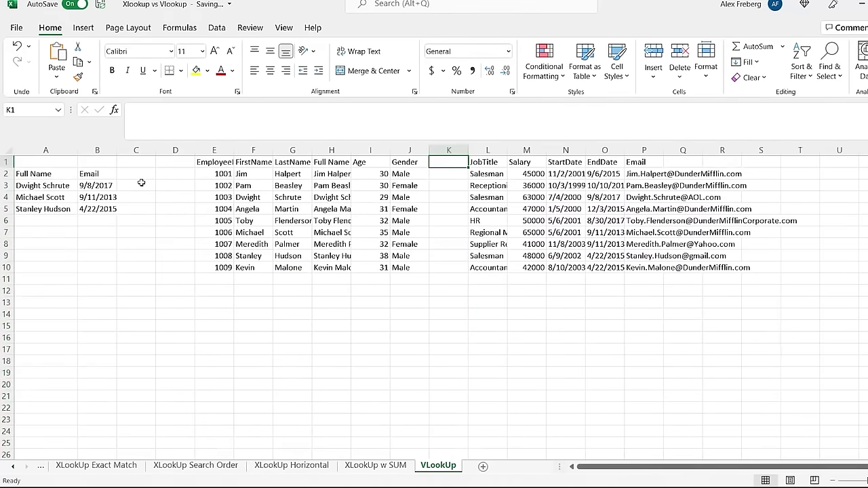
left_click_drag(92, 187, 92, 208)
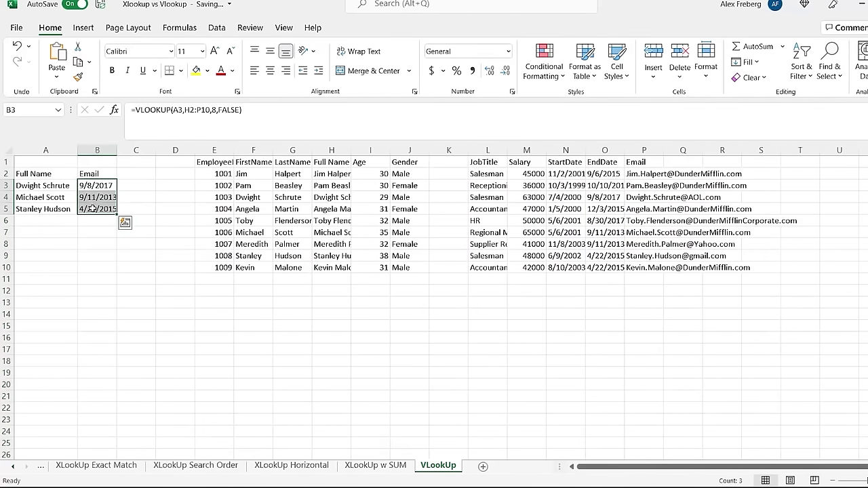
Enter the header Address in K1 and compare the empty column with the EndDate values in O2:O10
left_click(446, 163)
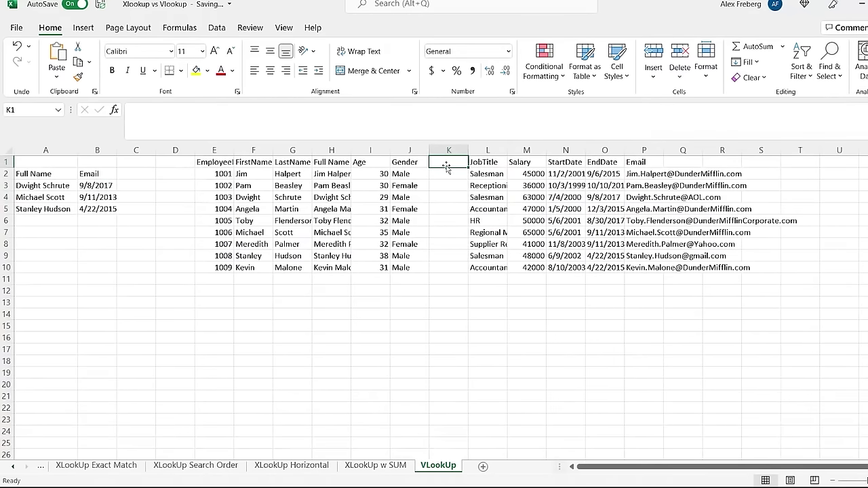
type("Address")
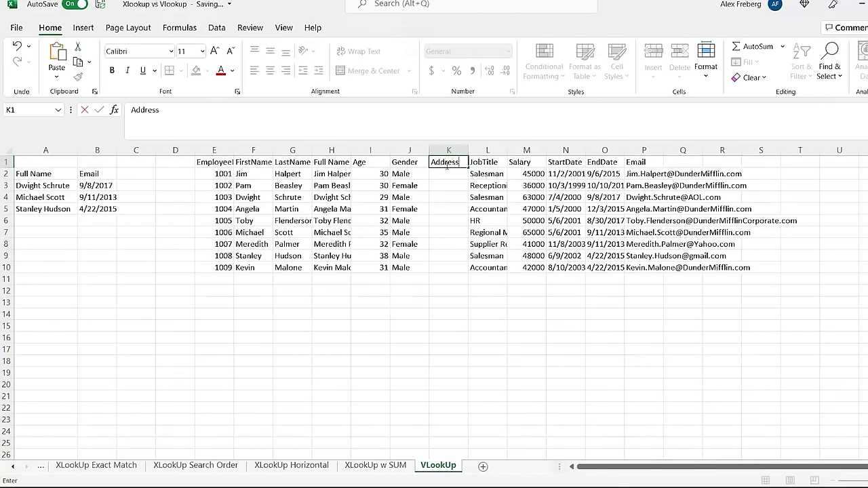
left_click_drag(442, 175, 447, 267)
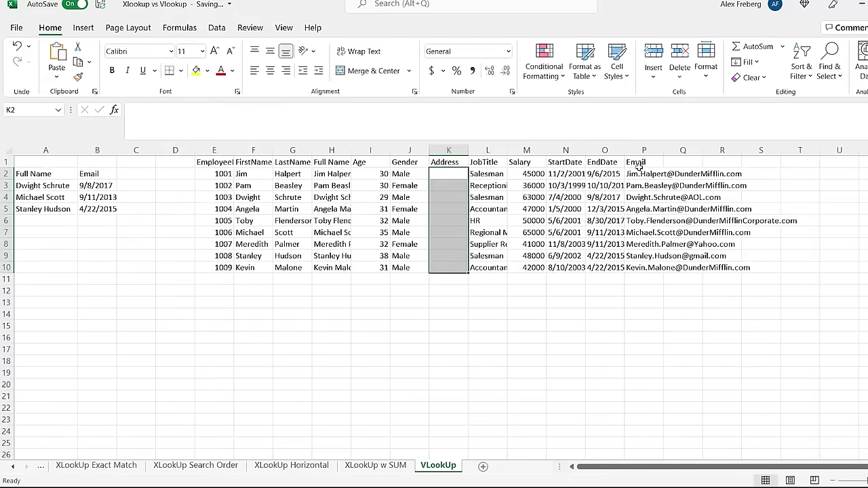
left_click_drag(601, 175, 608, 266)
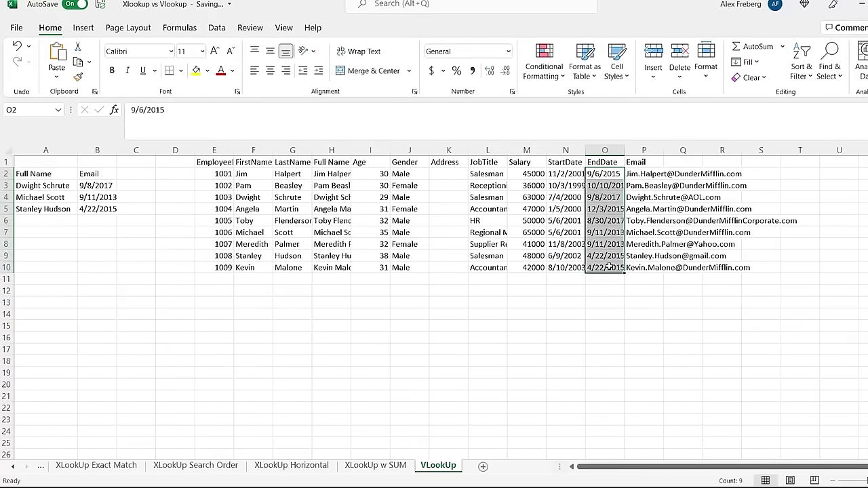
Set the column index to 9 in the VLOOKUP formulas in B3:B5
double_click(89, 185)
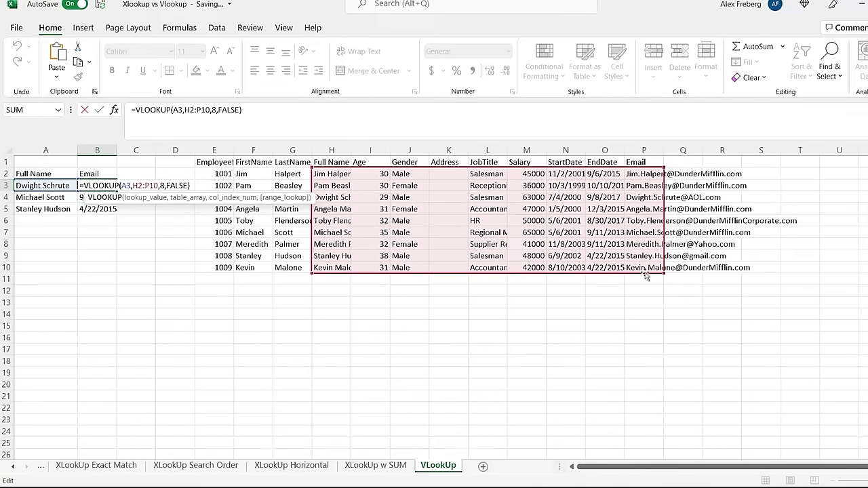
left_click(216, 112)
key("BackSpace")
type("9")
key("Return")
left_click(120, 221)
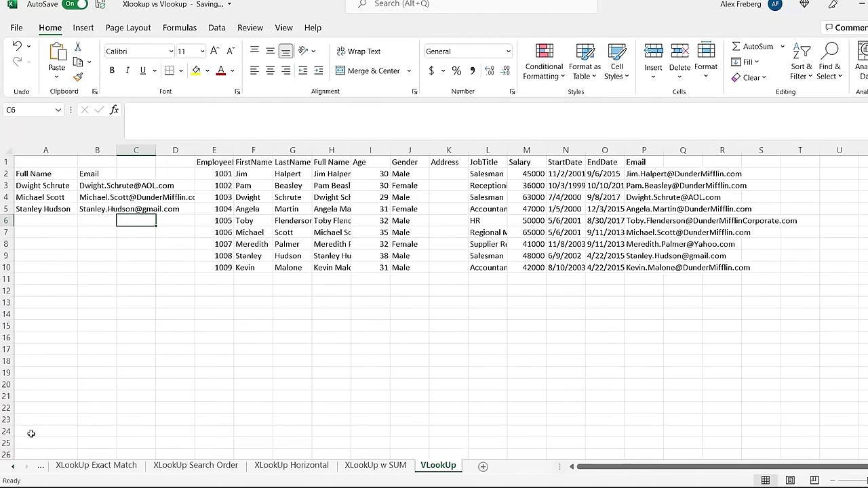
Switch to the XLookUp sheet and inspect the lookup and return arrays of the XLOOKUP formula in B3
left_click(13, 467)
left_click(13, 467)
left_click(72, 465)
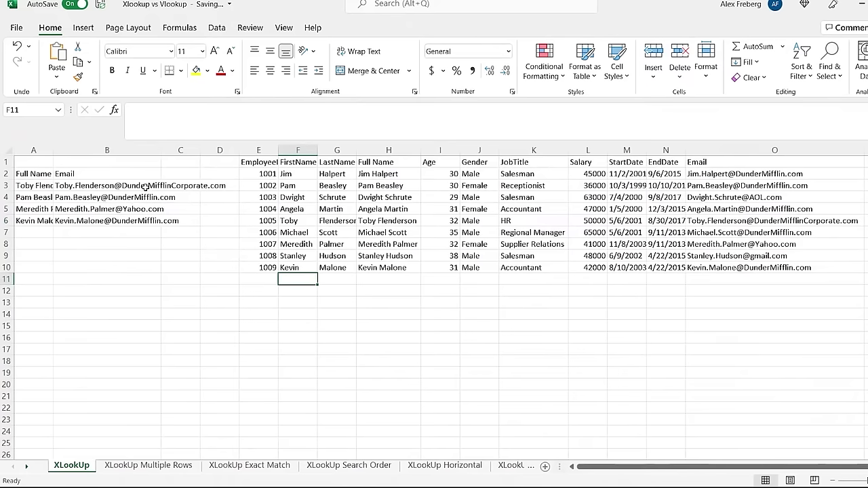
double_click(128, 185)
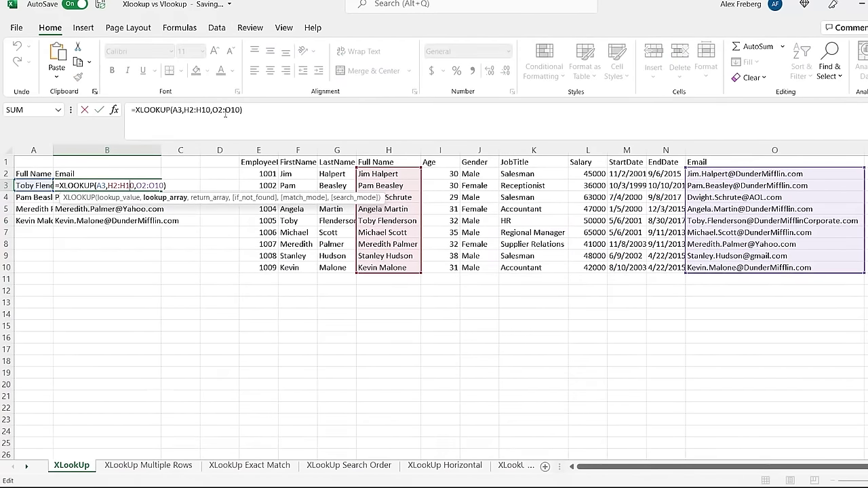
Insert a blank column before the Gender column and enter the header Address in J1
left_click(487, 151)
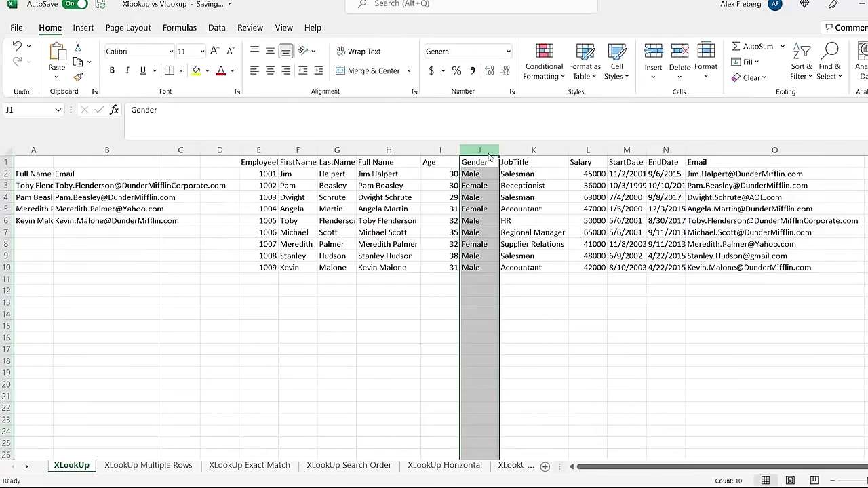
right_click(489, 153)
left_click(520, 257)
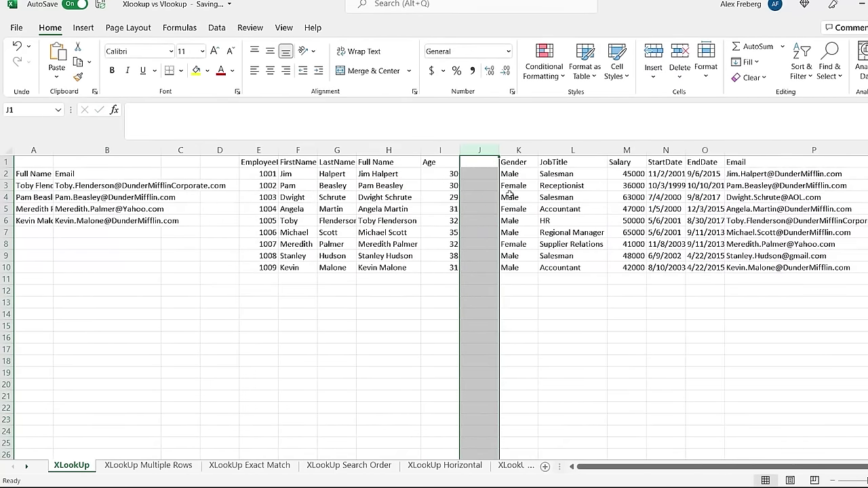
left_click(481, 162)
type("Adres")
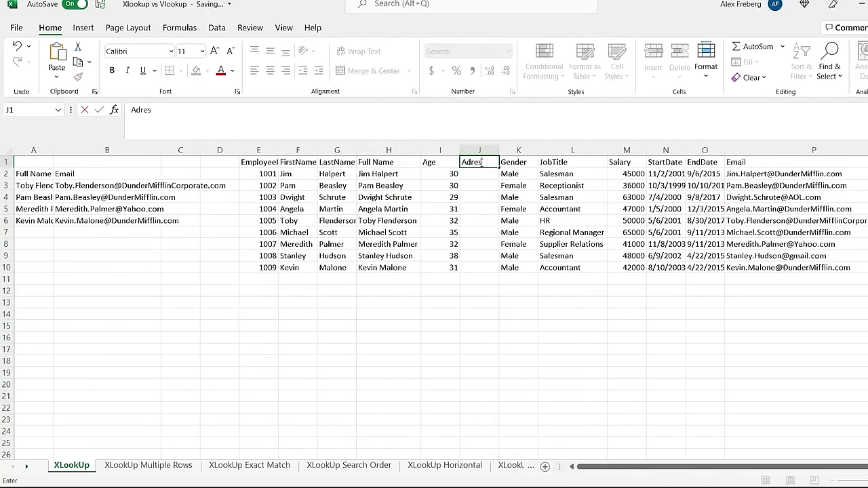
key("BackSpace")
key("BackSpace")
key("BackSpace")
type("dress")
Check which return array B3's XLOOKUP formula references after the column insertion
left_click(131, 185)
double_click(131, 185)
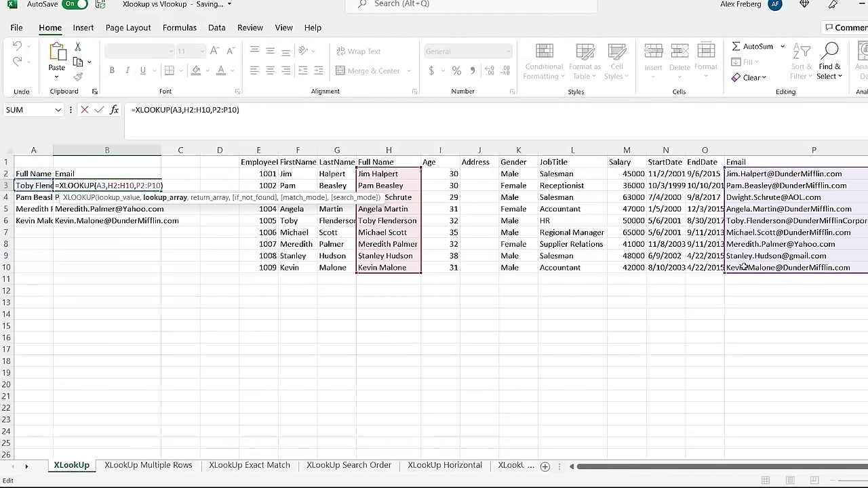
key("ctrl+Return")
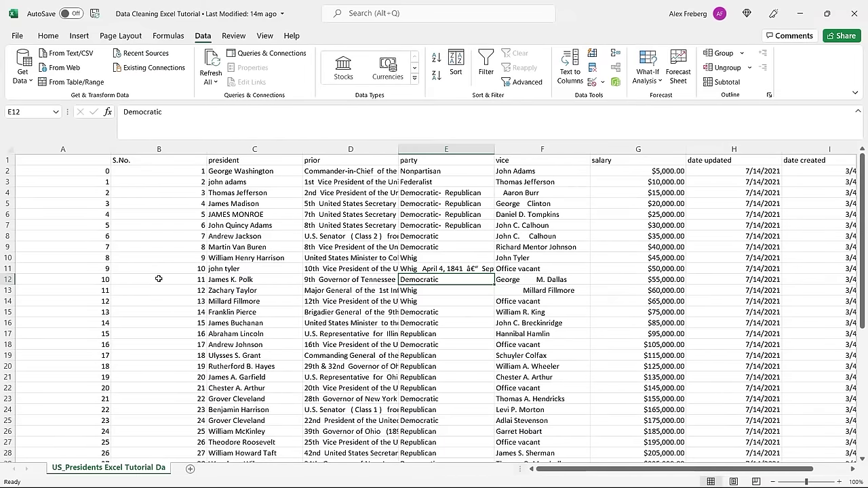
In the Data Cleaning Excel Tutorial workbook, examine the capitalization in the president column and the entries in the party column
left_click(258, 181)
left_click_drag(258, 181, 255, 214)
left_click(255, 214)
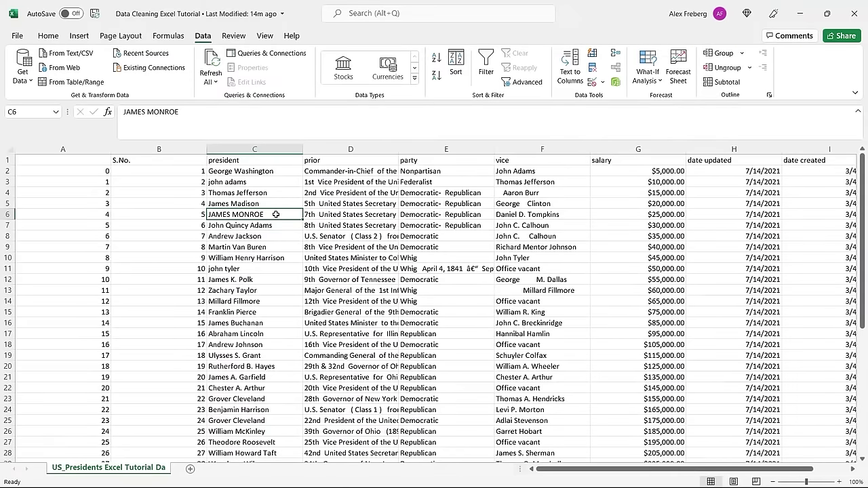
left_click(271, 225)
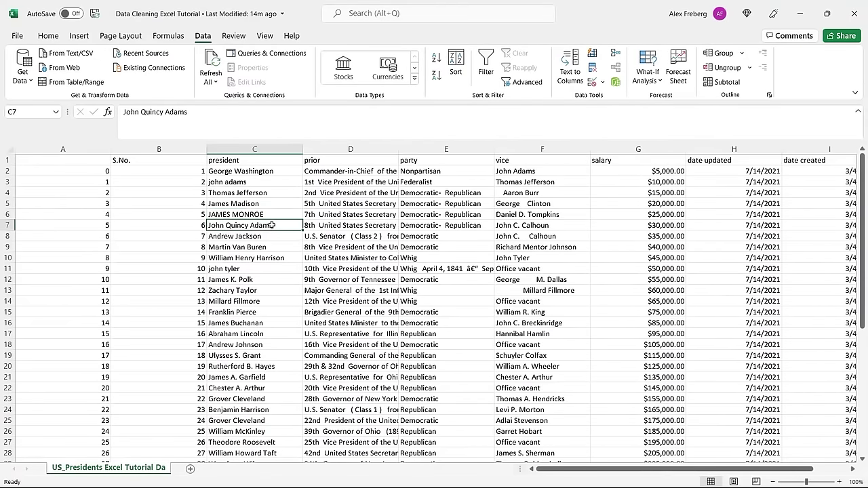
left_click(256, 183)
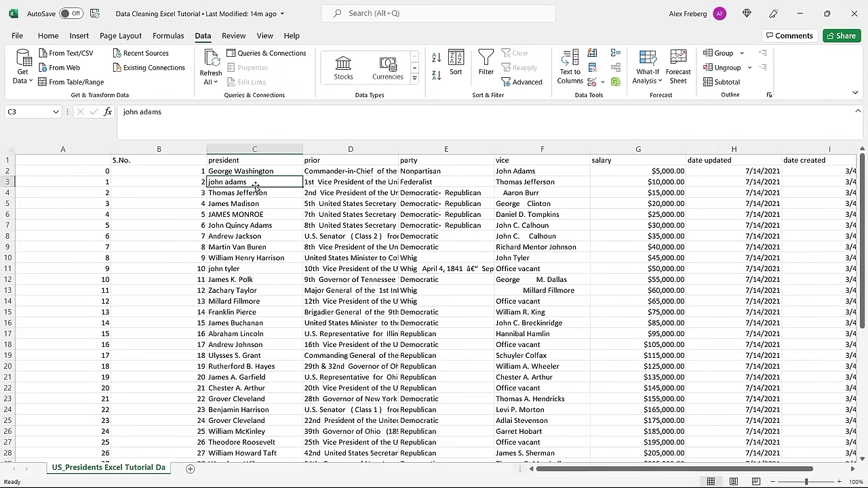
left_click(430, 238)
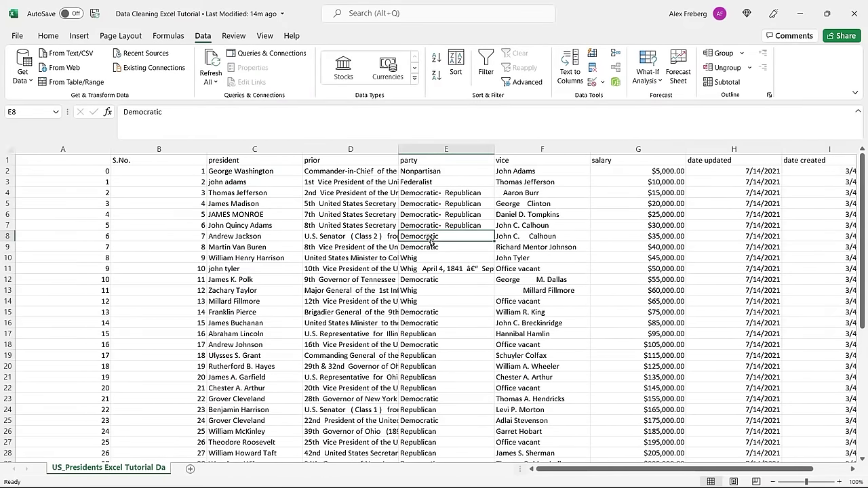
Examine the party column for inconsistent entries, comparing E10 with E11 and checking the rows down to the end of the data
left_click(445, 257)
left_click(443, 269)
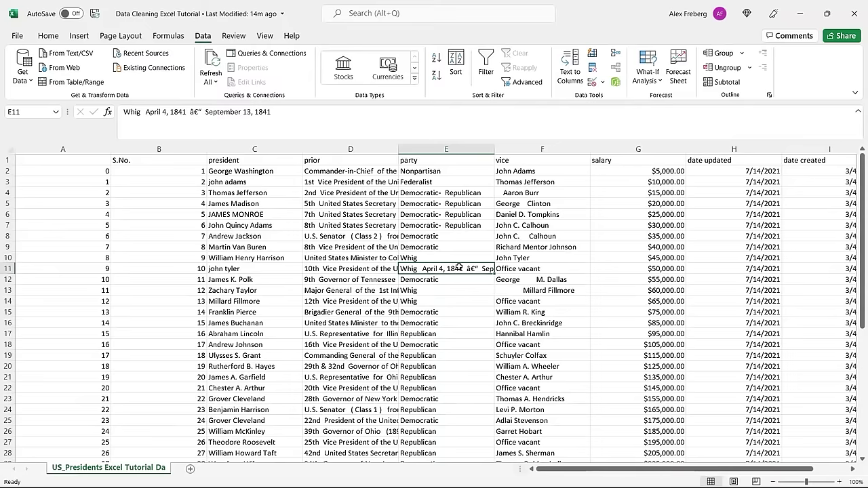
left_click(449, 256)
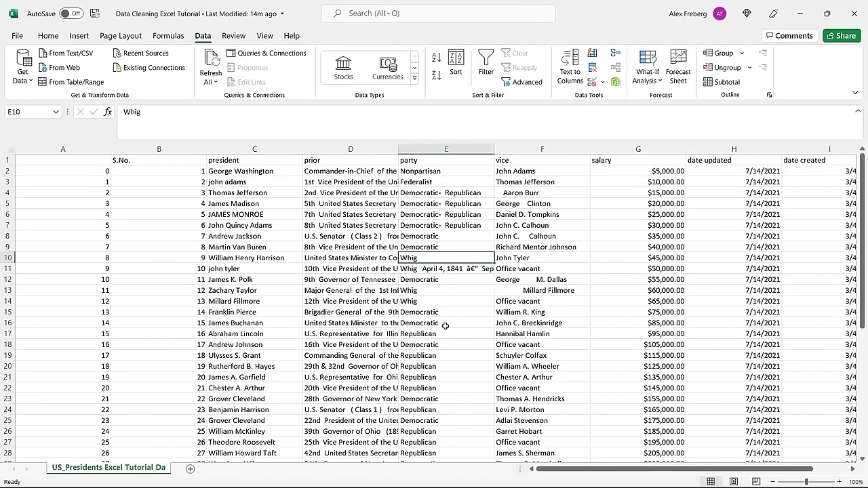
scroll(444, 324, "down", 2)
scroll(445, 327, "down", 2)
scroll(445, 327, "down", 1)
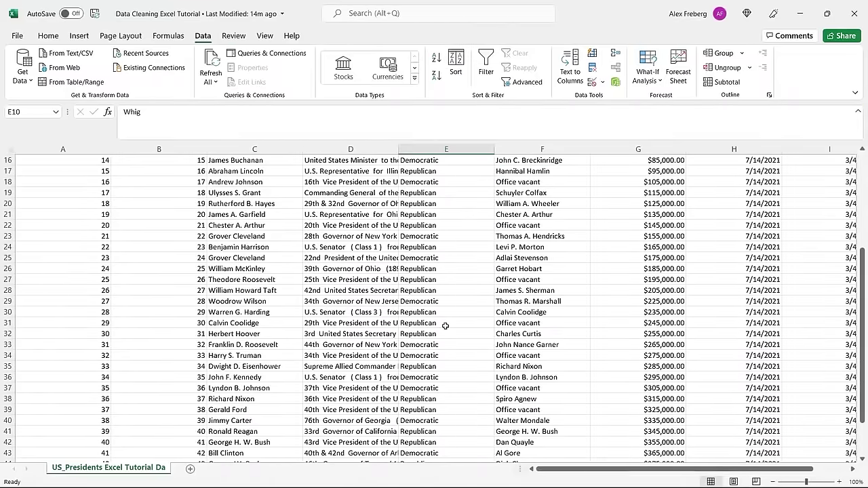
scroll(445, 326, "down", 1)
scroll(444, 339, "up", 6)
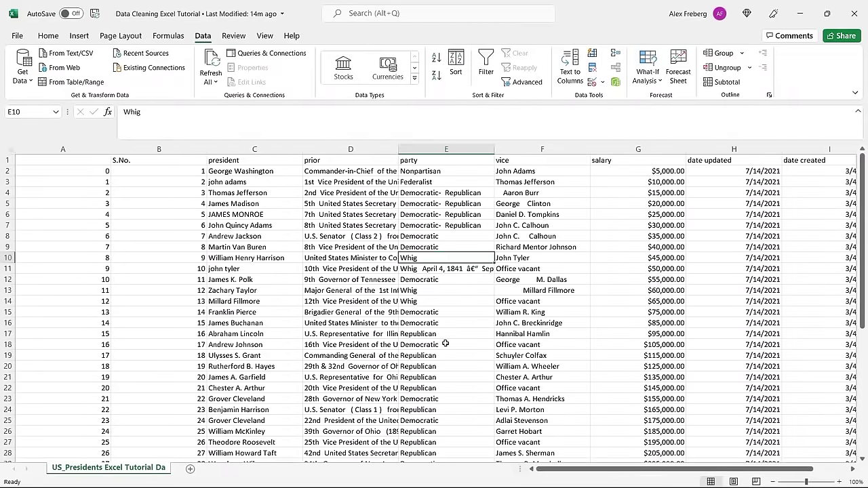
Inspect the spacing before the name in cell F4 of the vice column
left_click(546, 192)
key("F2")
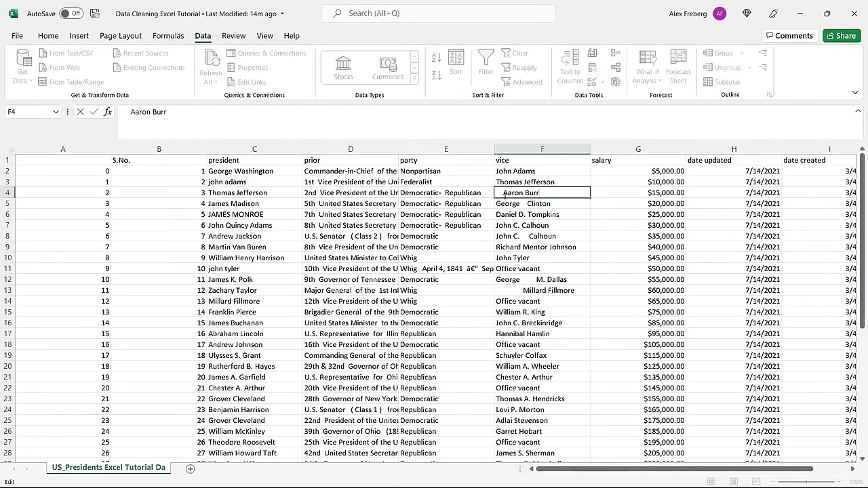
left_click_drag(502, 192, 496, 193)
left_click(562, 216)
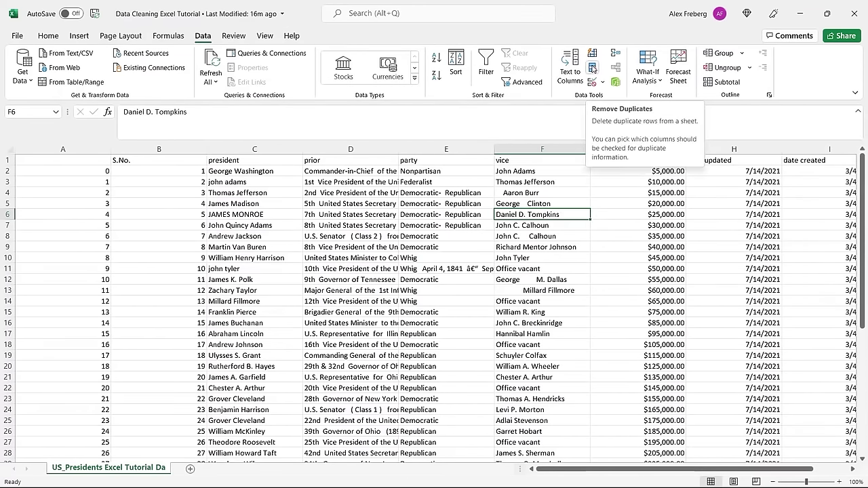
Remove duplicate rows from the presidents data, comparing all columns and treating the first row as headers, and review the last rows
left_click(592, 69)
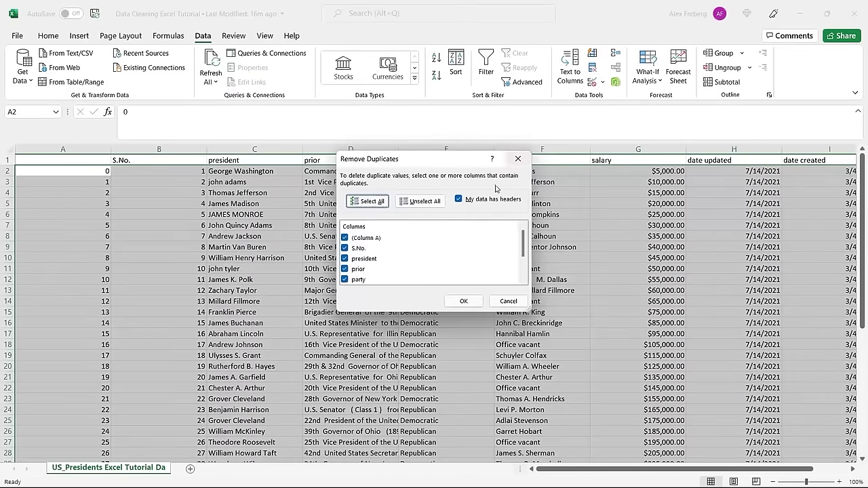
scroll(437, 248, "down", 2)
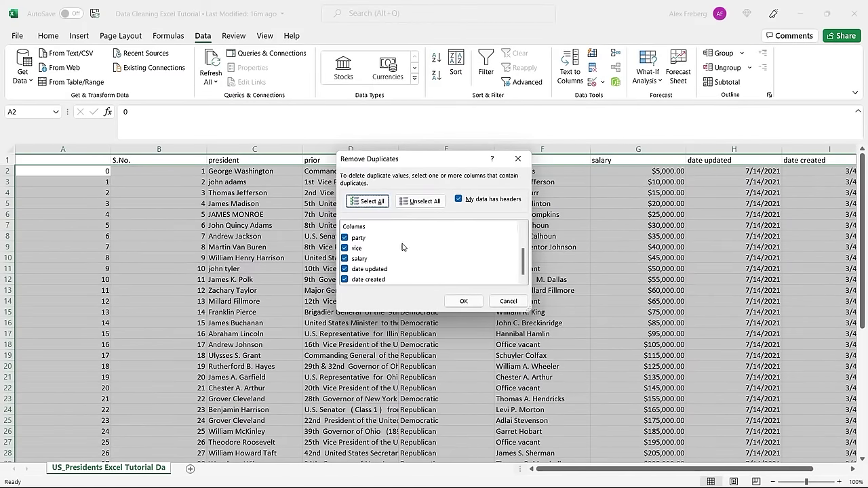
scroll(418, 266, "up", 2)
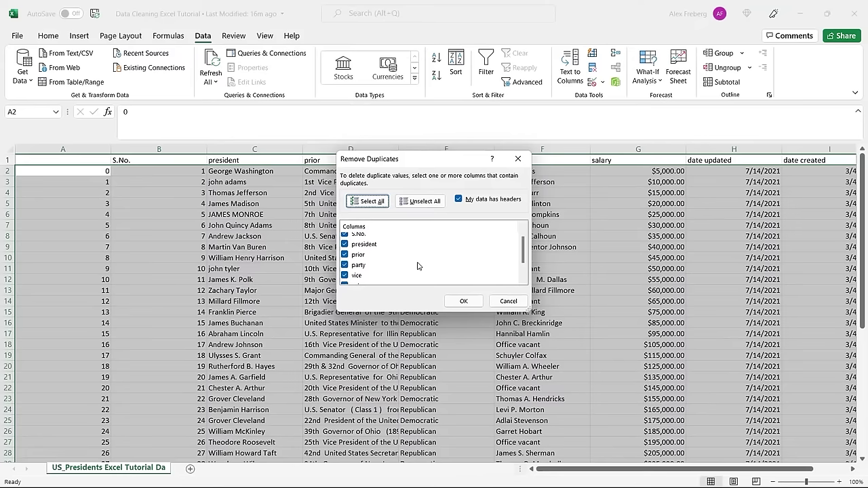
left_click(464, 303)
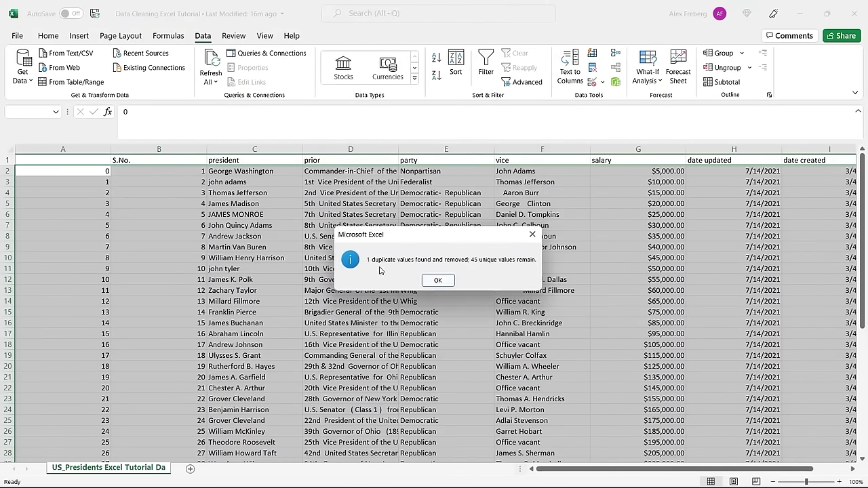
left_click(438, 280)
left_click(536, 215)
left_click(299, 279)
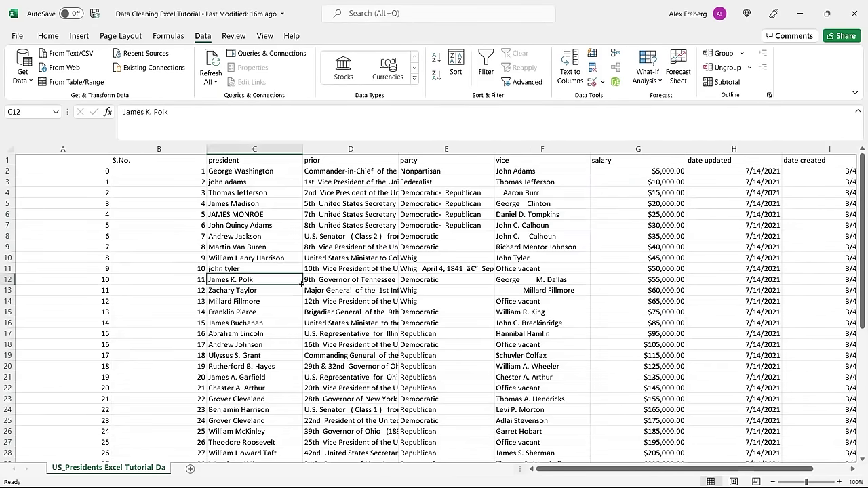
scroll(301, 283, "down", 4)
scroll(301, 283, "down", 5)
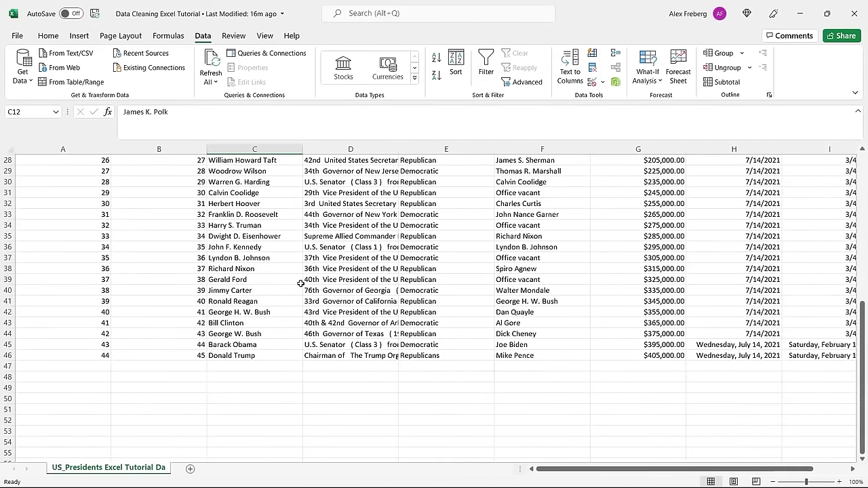
Undo the duplicate removal to compare the repeated rows 45 and 46, and reapply the removal
scroll(284, 335, "up", 3)
key("ctrl+z")
scroll(285, 335, "down", 10)
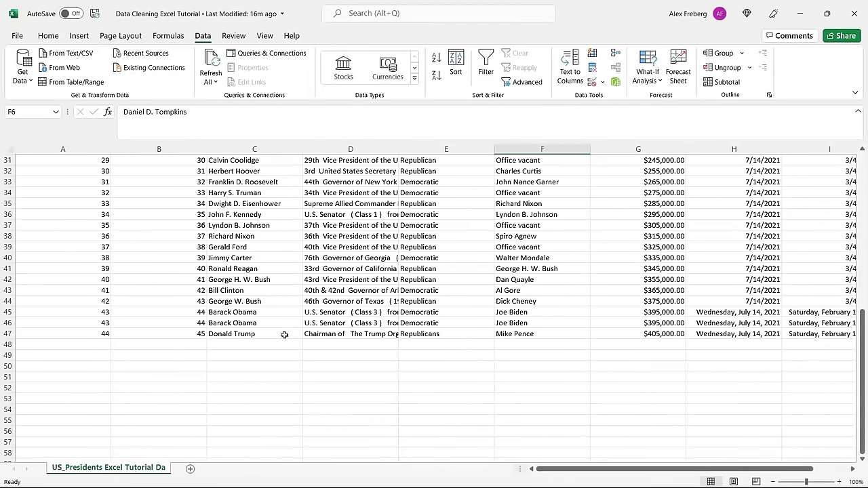
left_click(246, 316)
left_click(245, 323)
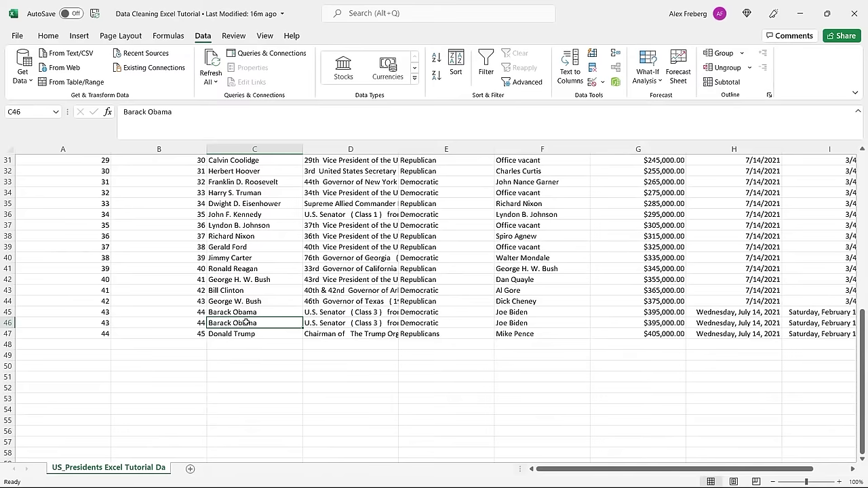
key("ctrl+z")
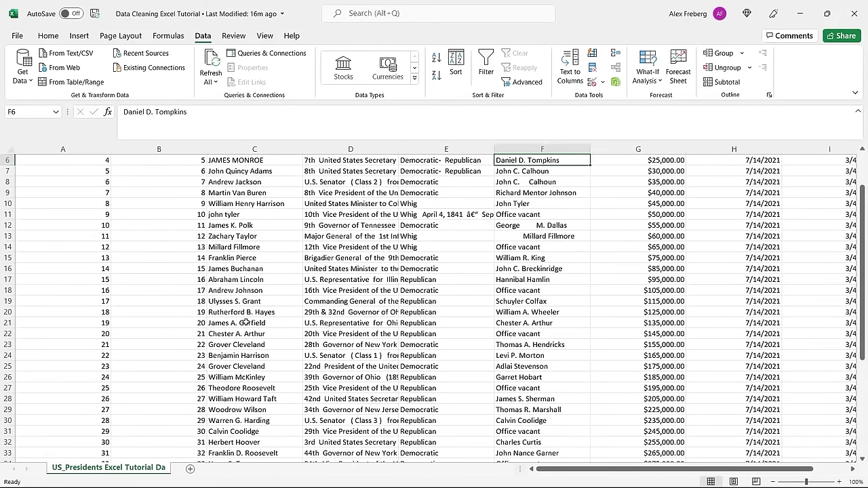
scroll(245, 323, "down", 8)
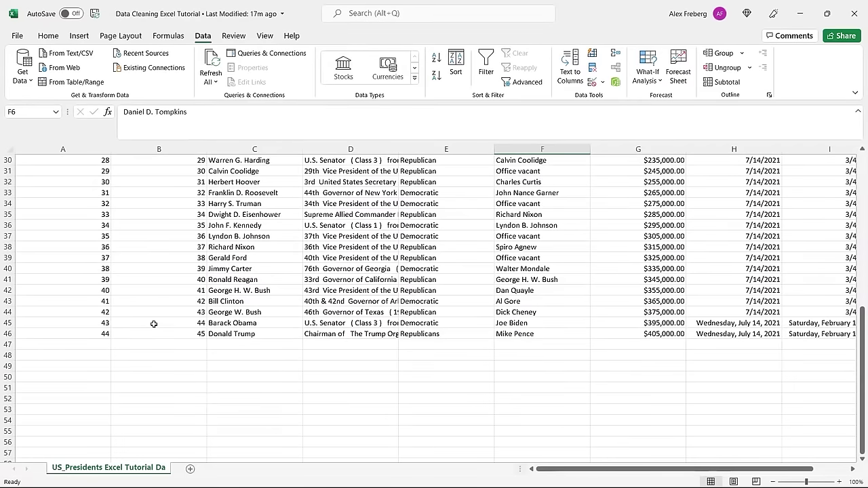
scroll(154, 324, "up", 10)
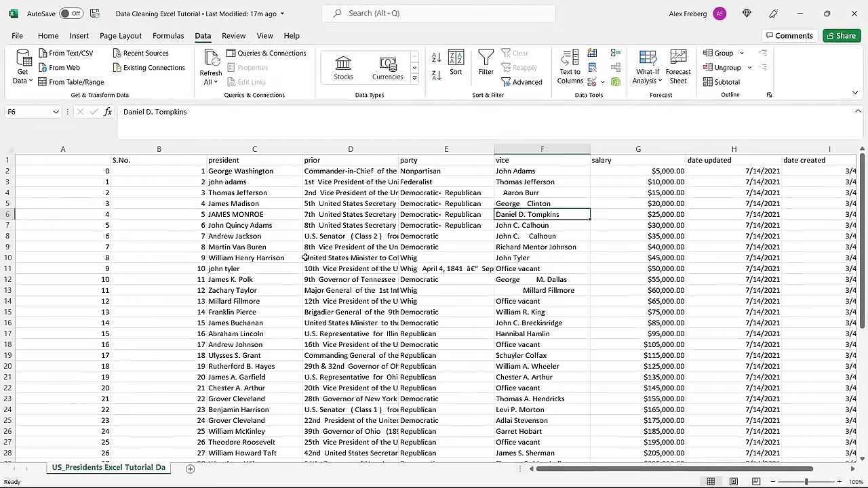
Insert an empty column directly before the prior column
left_click(333, 149)
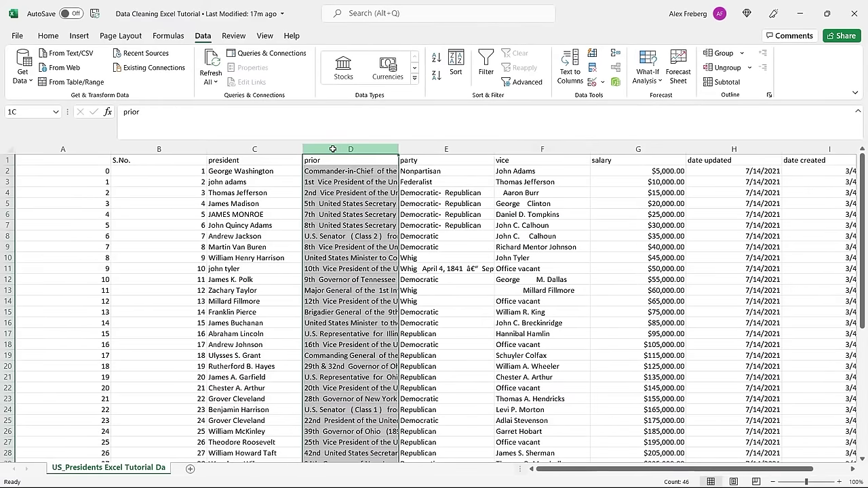
right_click(333, 152)
left_click(363, 244)
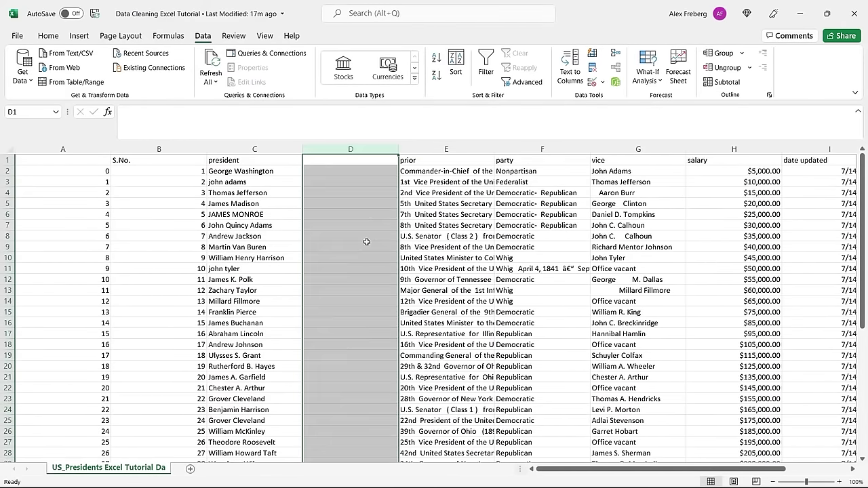
Convert the president names to uppercase in column D by entering =UPPER(C2) in D2 and filling it down
left_click(351, 171)
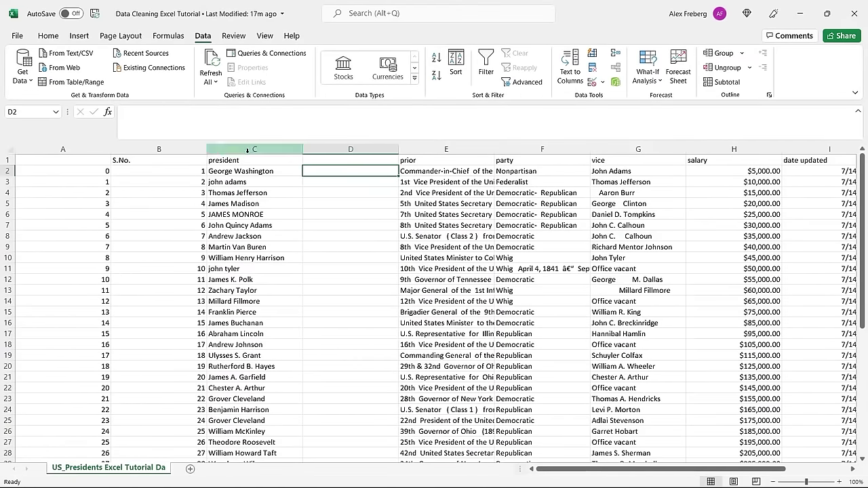
left_click(253, 181)
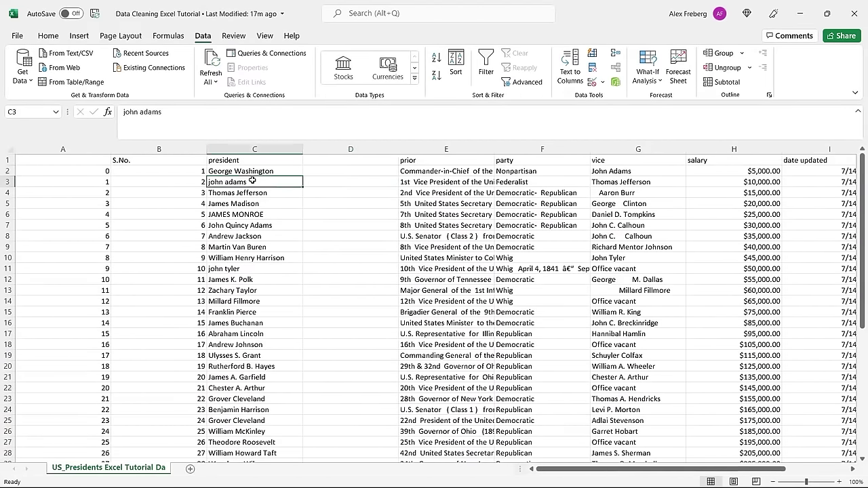
left_click(334, 170)
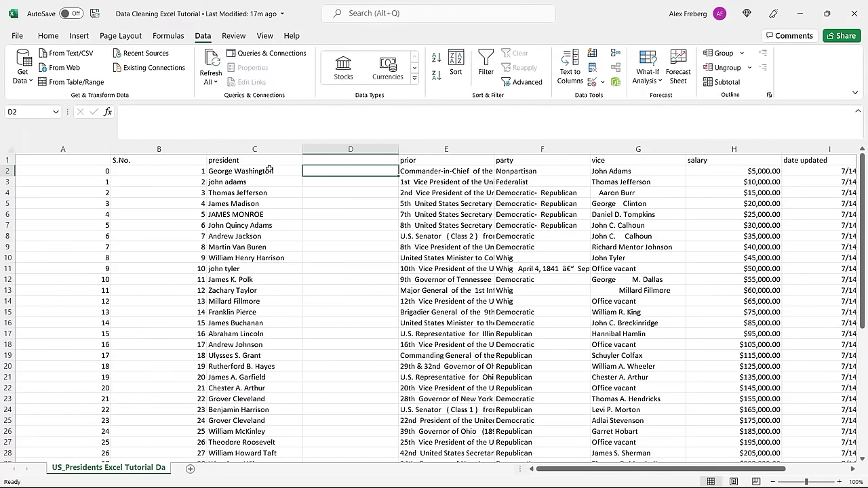
left_click_drag(270, 171, 268, 276)
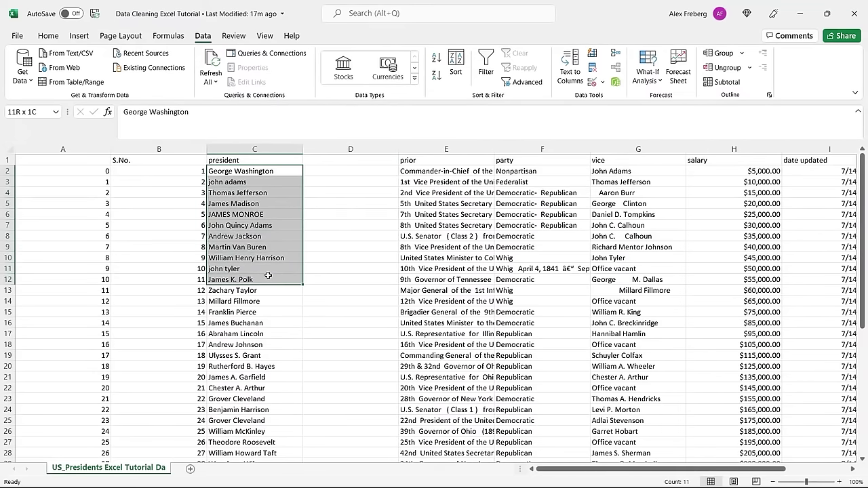
left_click(351, 170)
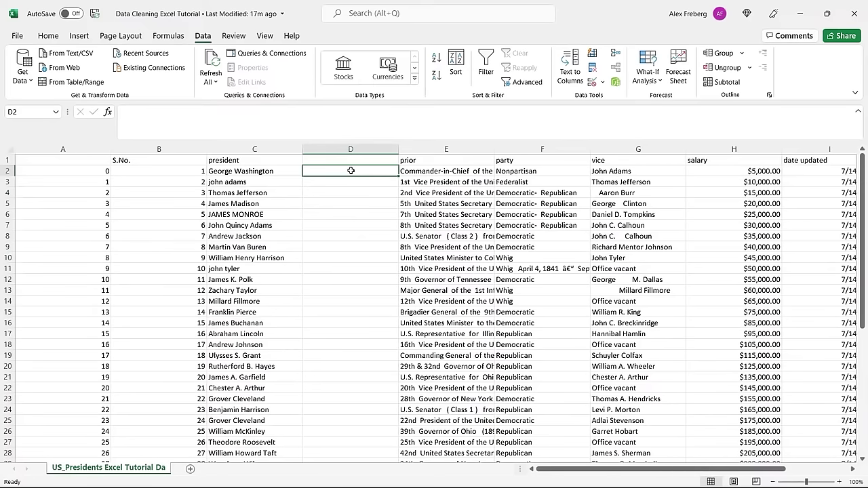
type("=UPPER(")
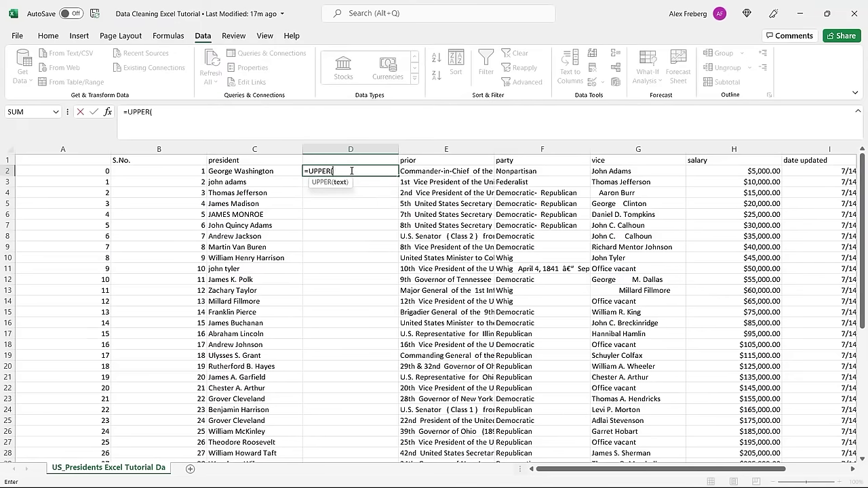
left_click(292, 170)
type(")")
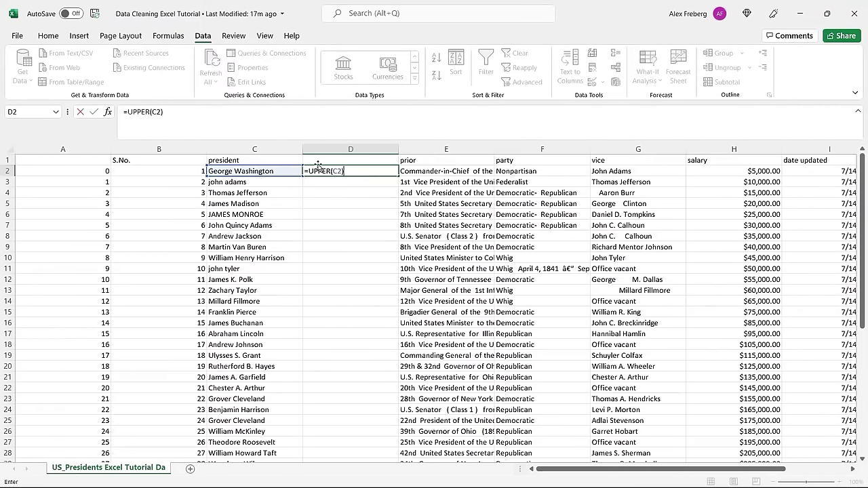
key("ctrl+Return")
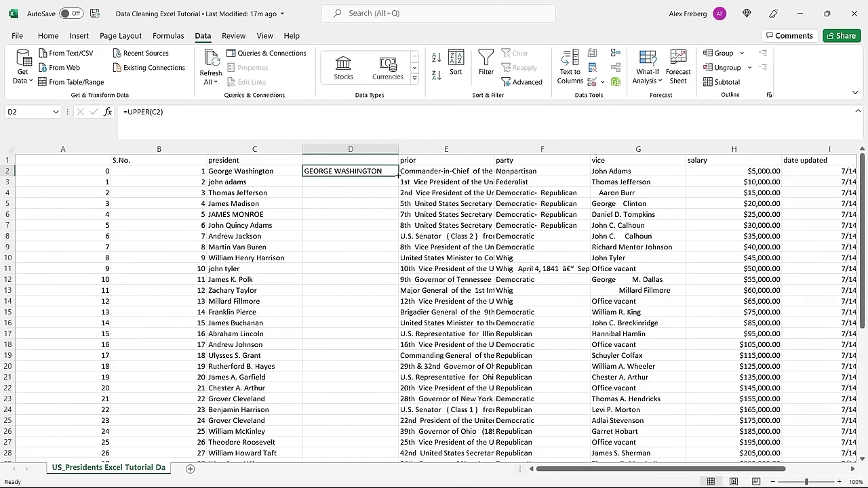
double_click(398, 176)
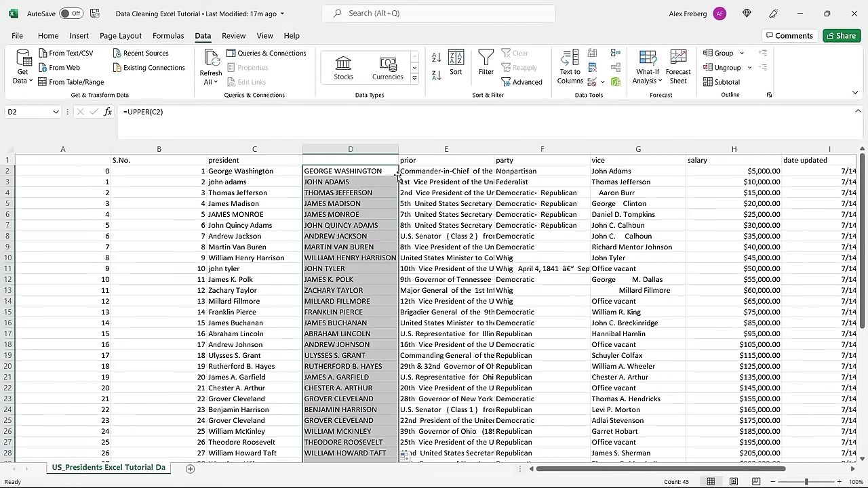
left_click(376, 198)
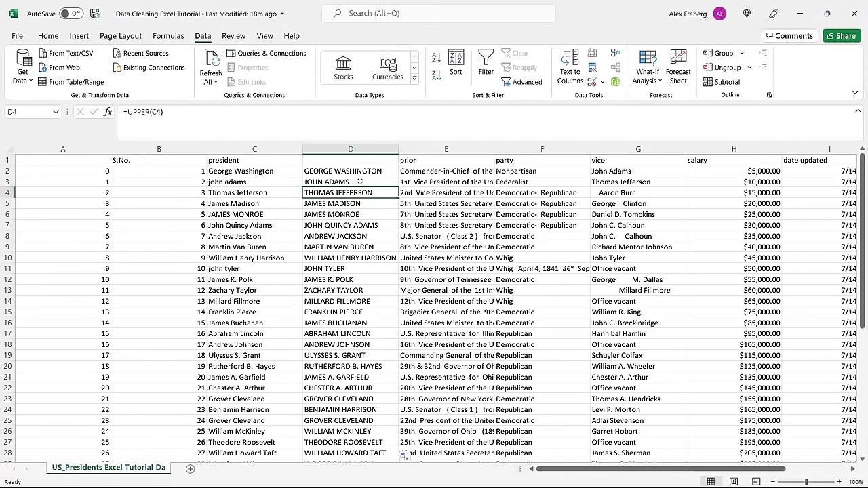
Change the formula in D2 to =PROPER(C2) and fill it down column D for all presidents
left_click(367, 171)
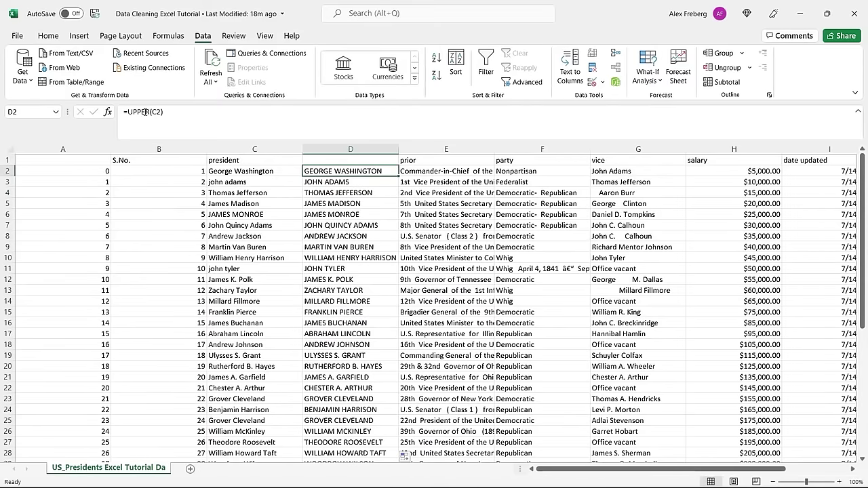
left_click(131, 112)
double_click(131, 112)
type("p")
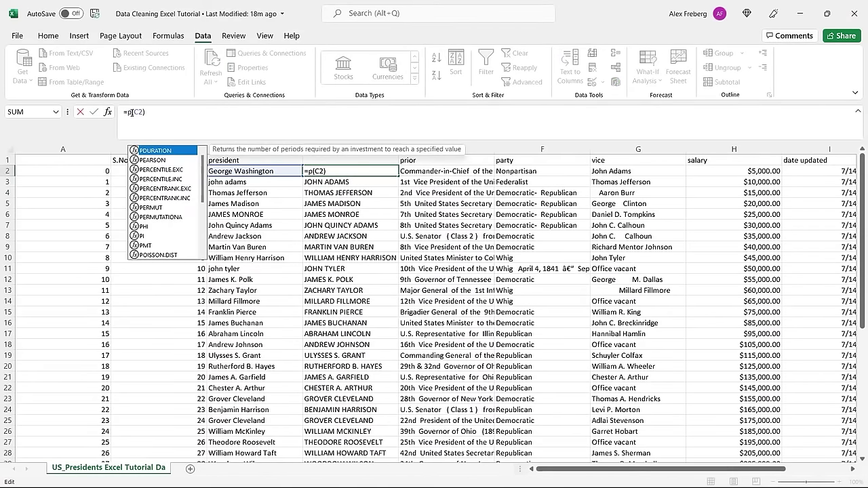
type("roper")
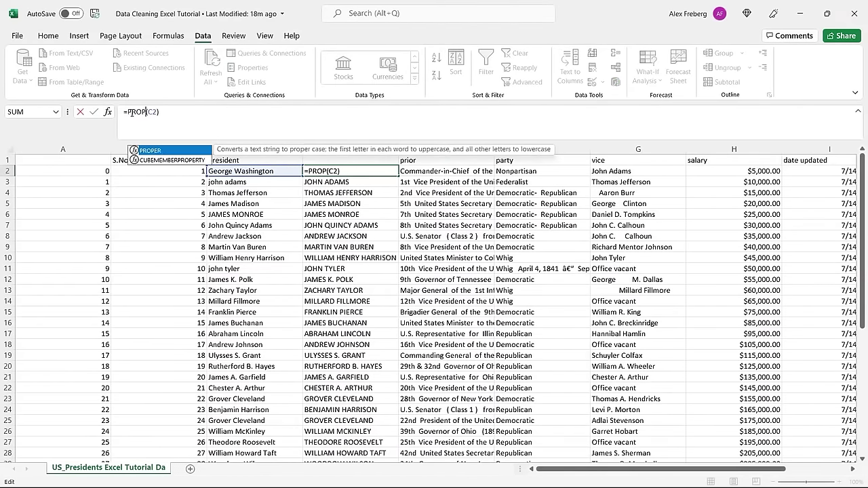
left_click(94, 112)
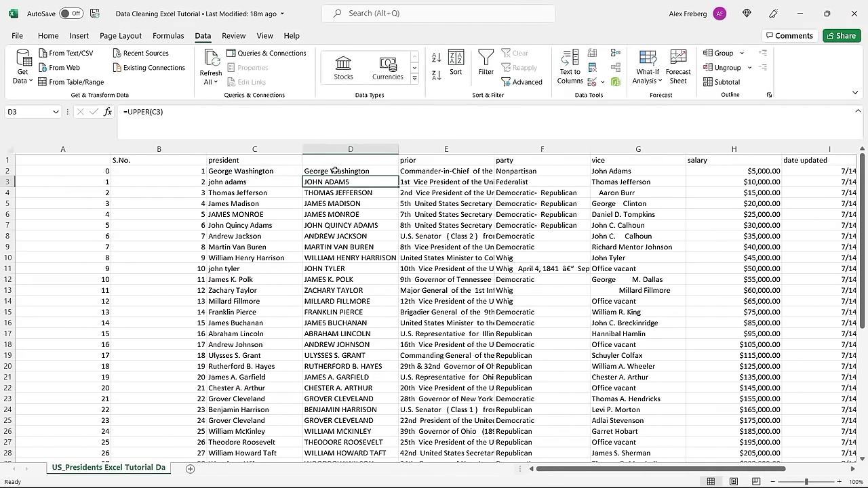
double_click(398, 177)
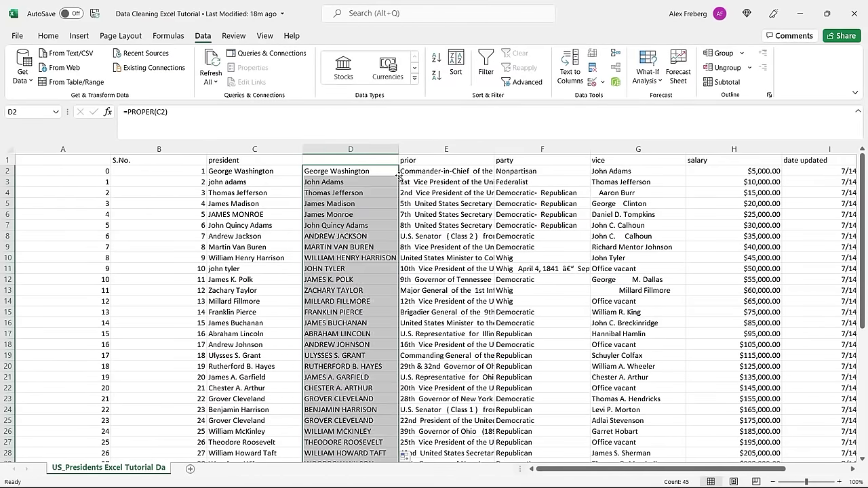
left_click(352, 181)
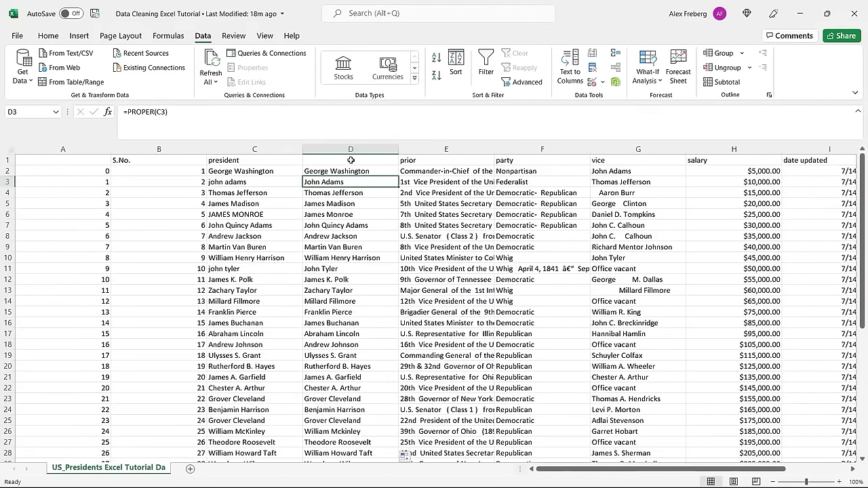
Try the LOWER function in place of PROPER in the D2 formula and undo the change
left_click(242, 212)
left_click(247, 183)
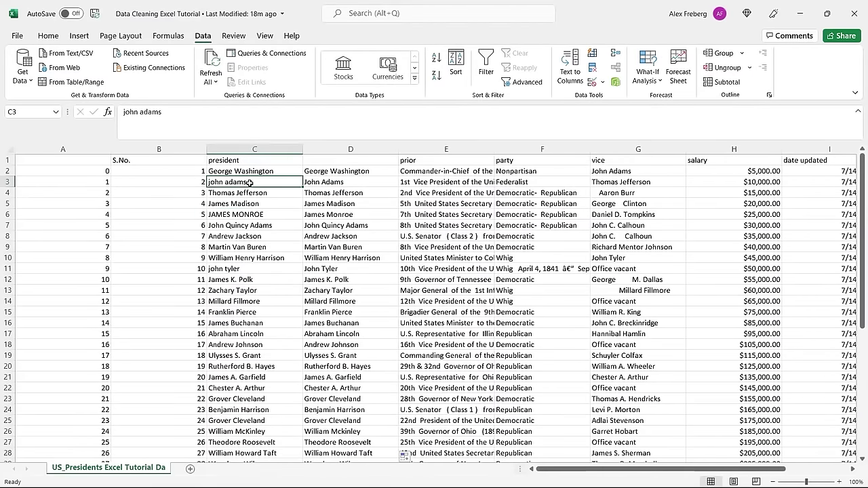
double_click(140, 112)
type("LOWER")
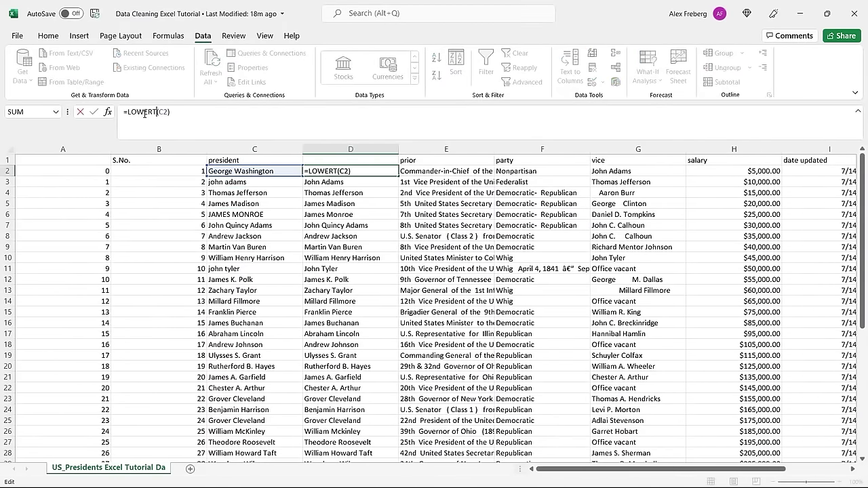
key("Return")
key("ctrl+z")
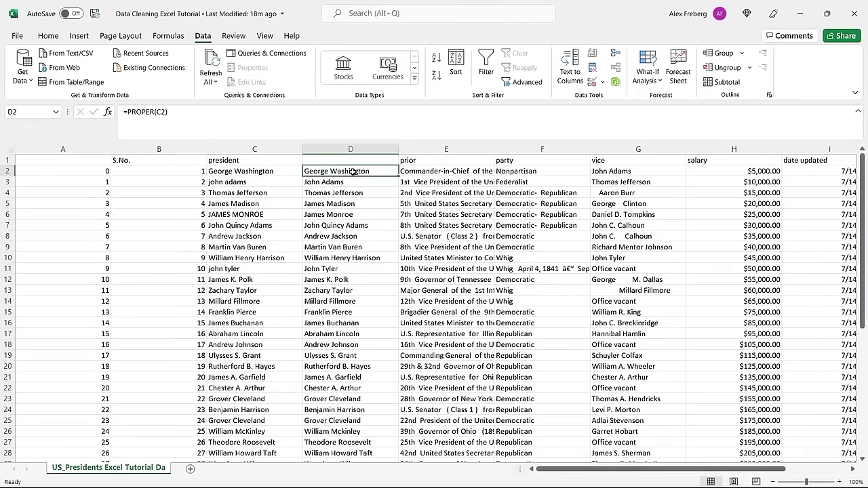
Enter the header president-fixed in cell D1
left_click(353, 204)
double_click(347, 161)
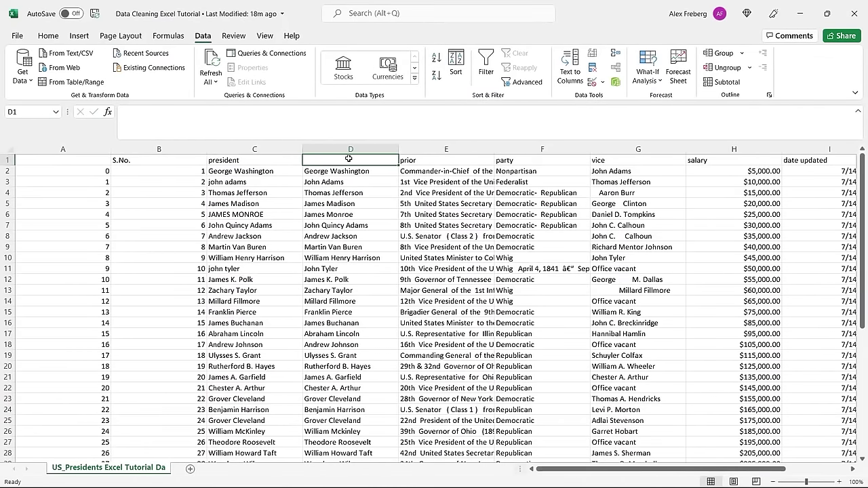
type("president")
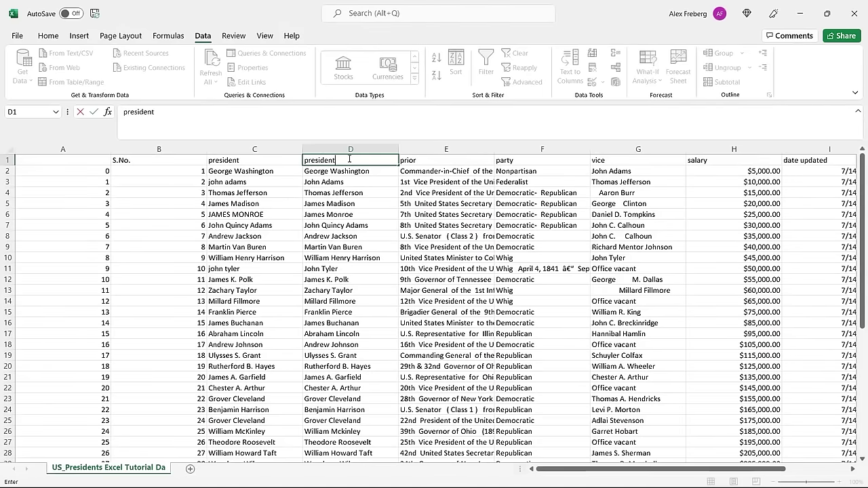
type("-fixe")
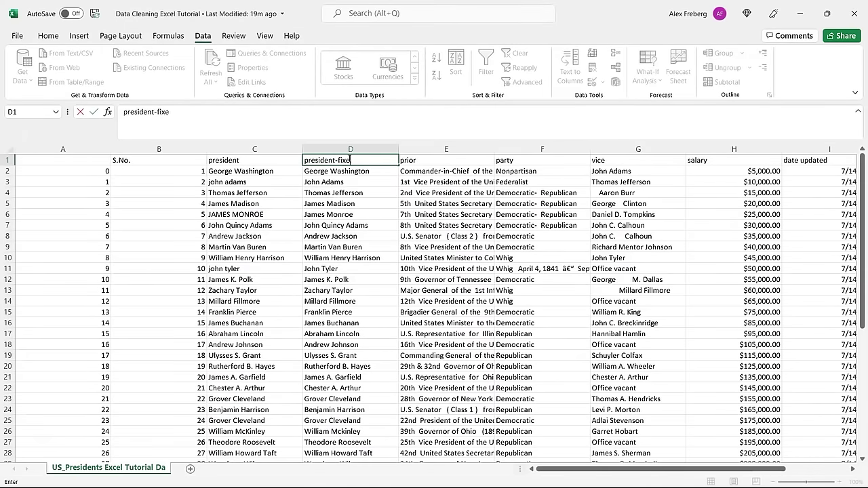
type("d")
key("Return")
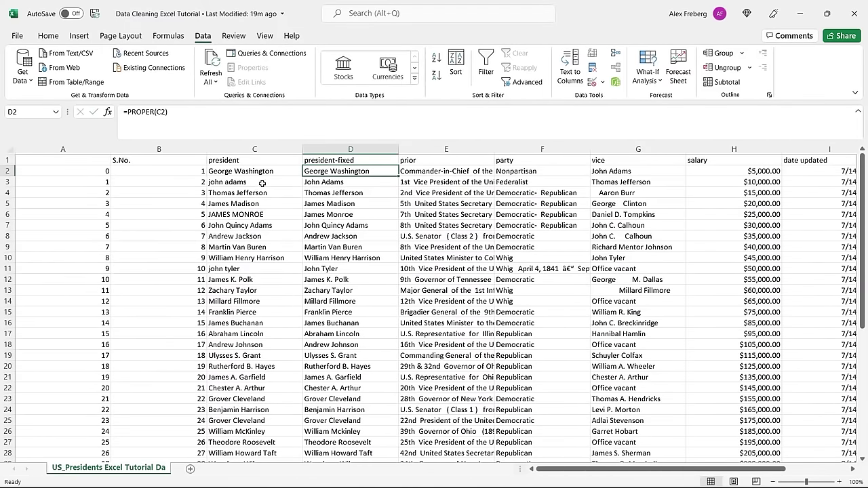
left_click(259, 215)
left_click(265, 183)
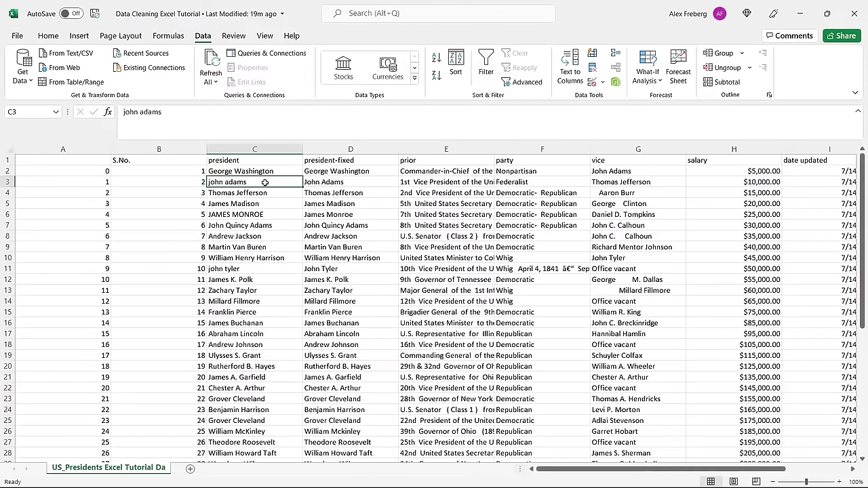
left_click(259, 214)
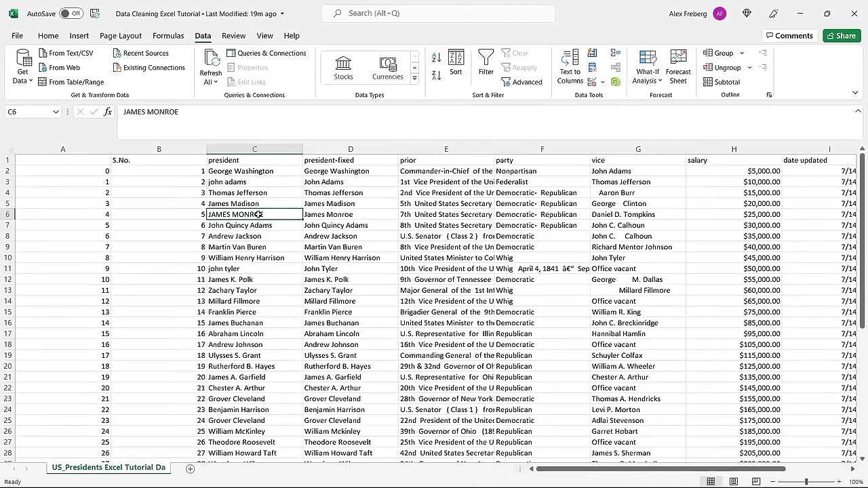
left_click(291, 179)
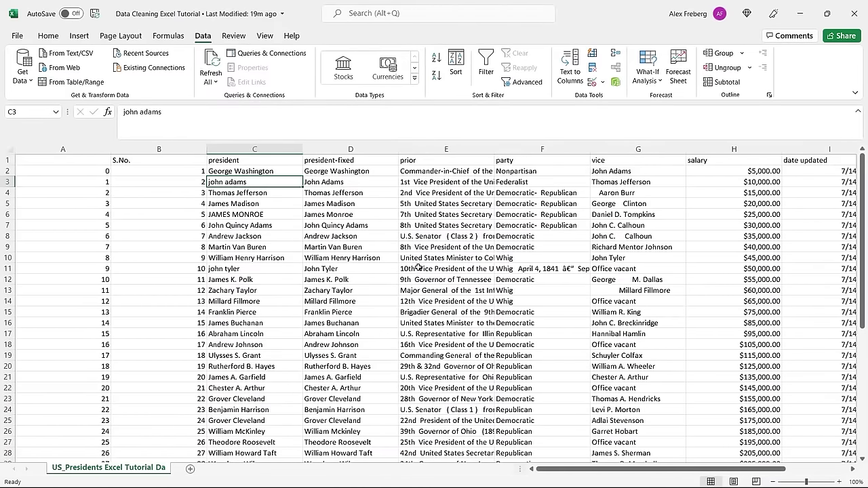
Widen the prior column to about twice its width to show more of its text
left_click_drag(611, 471, 669, 469)
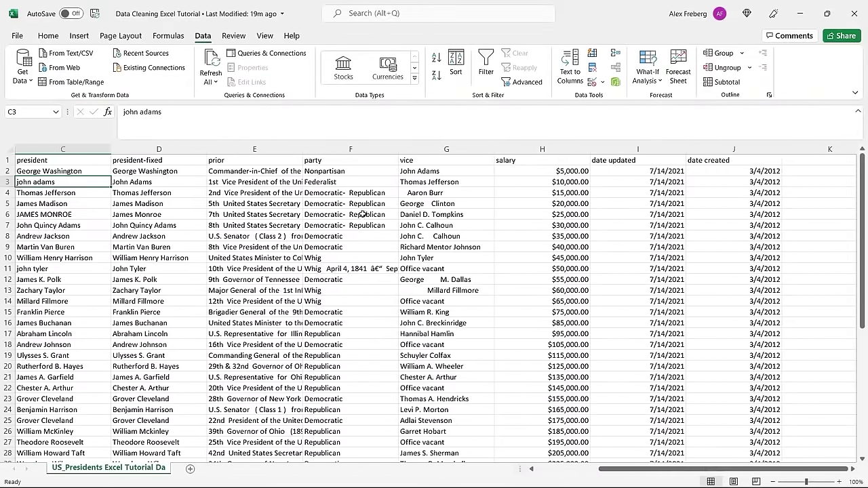
left_click(287, 159)
left_click_drag(302, 149, 391, 150)
left_click(299, 146)
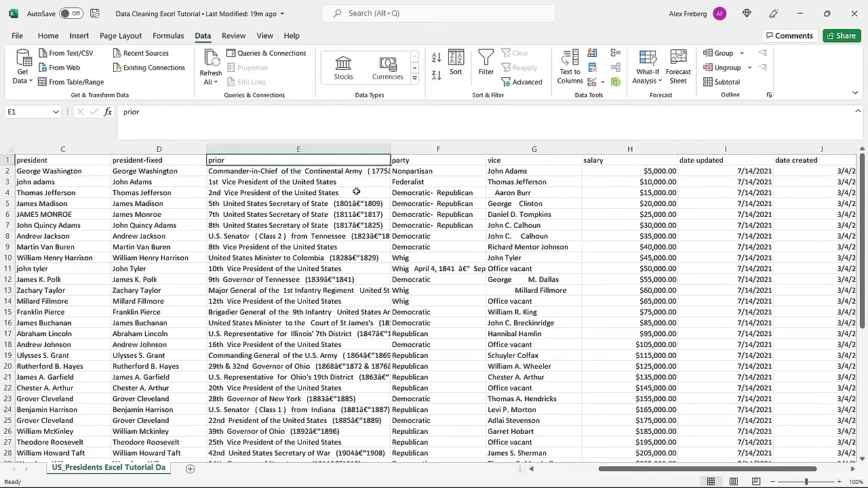
Widen the prior column to check its full text, and shrink it so that all columns through date created fit
left_click(391, 151)
left_click_drag(452, 150, 452, 150)
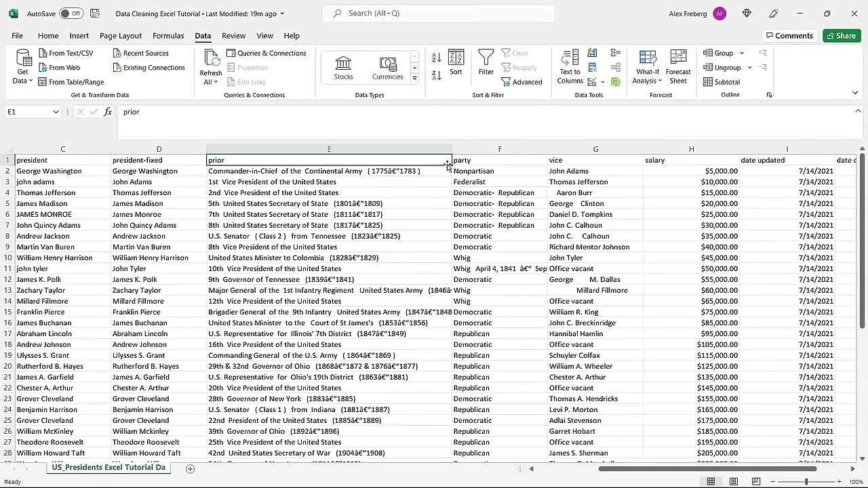
left_click_drag(442, 146, 337, 150)
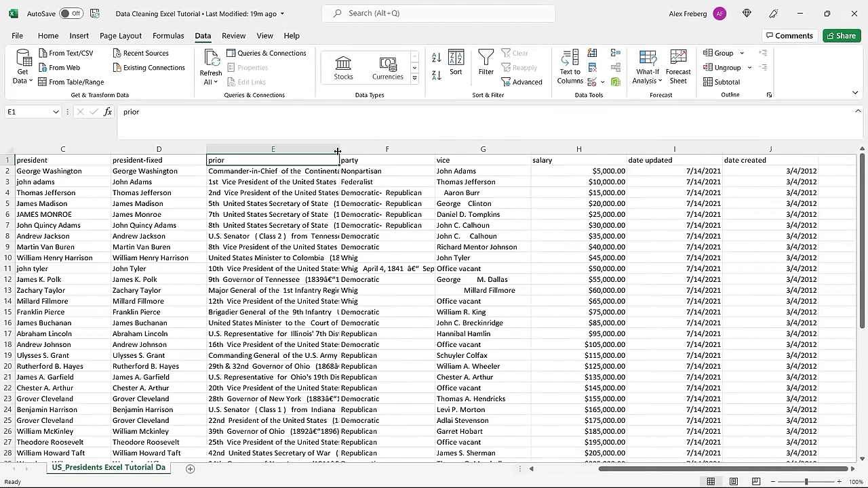
Add filters to the header row of the whole sheet and review the distinct values in the party filter list
left_click(387, 148)
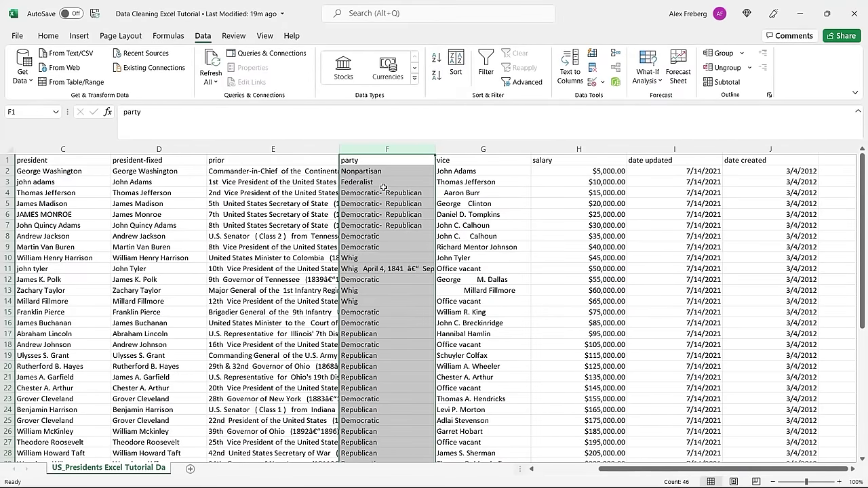
left_click(403, 256)
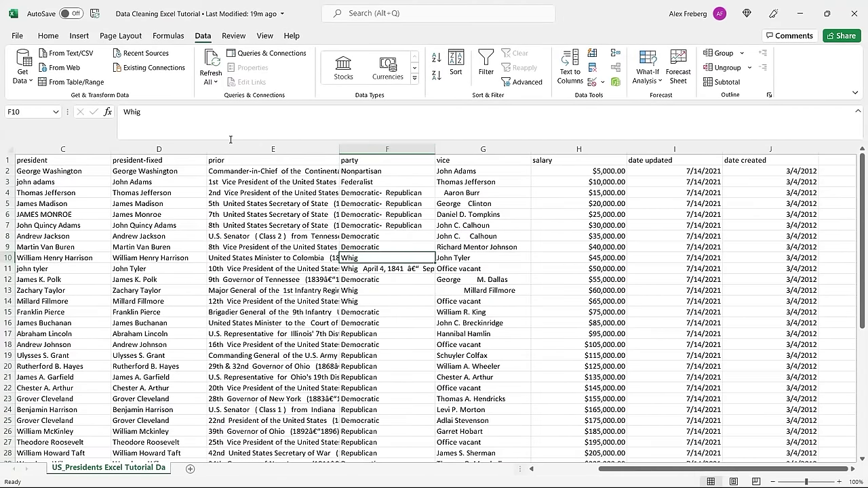
left_click(12, 151)
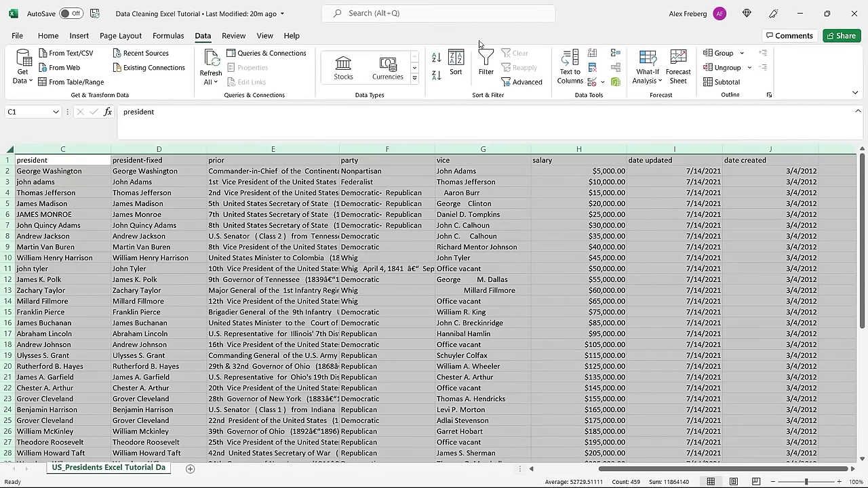
left_click(485, 65)
left_click(429, 161)
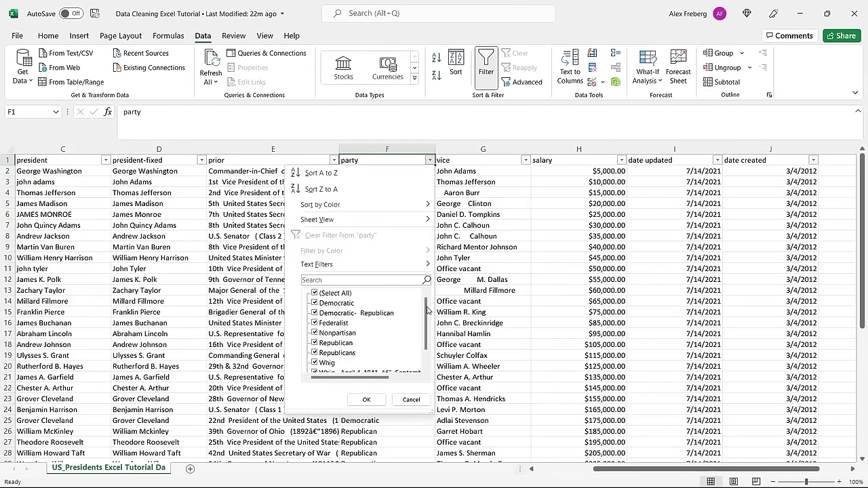
scroll(427, 311, "down", 1)
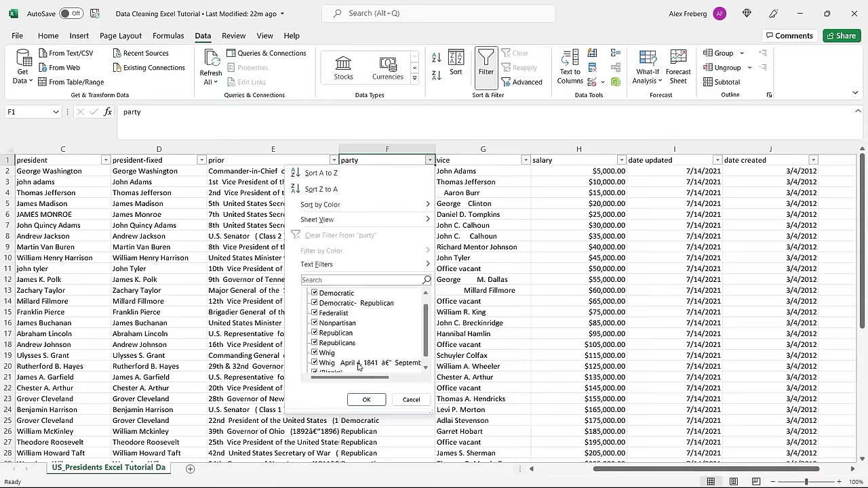
scroll(425, 344, "down", 1)
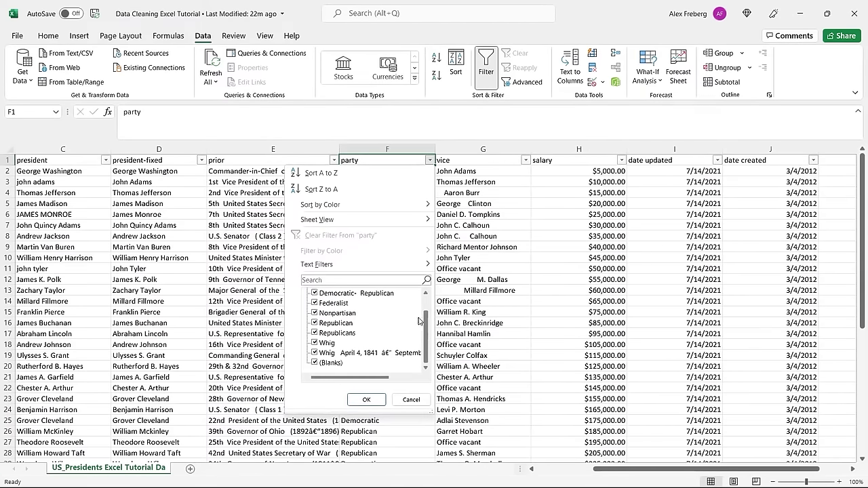
left_click_drag(425, 325, 425, 308)
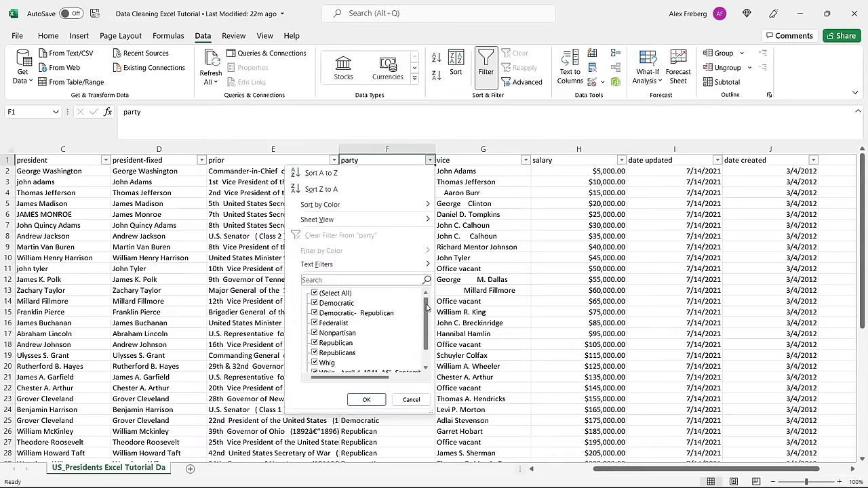
Filter the party column to show only the Republican and Republicans entries
left_click(335, 293)
left_click_drag(426, 313, 426, 327)
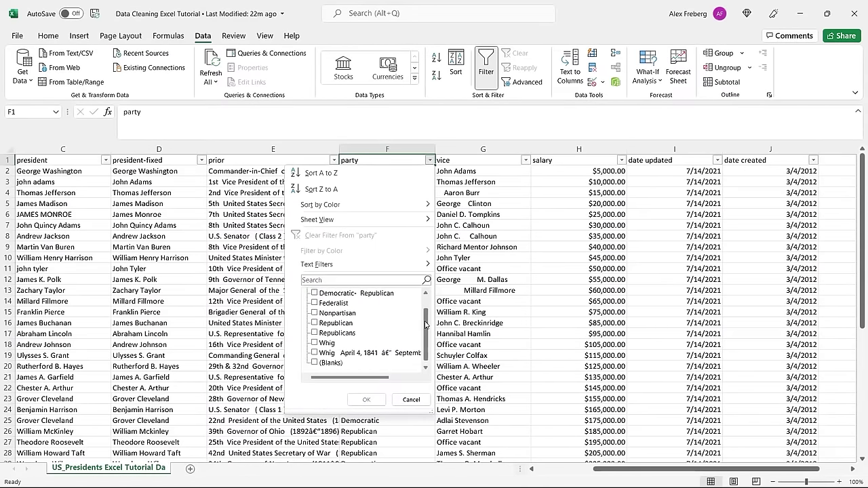
left_click(313, 323)
left_click(315, 333)
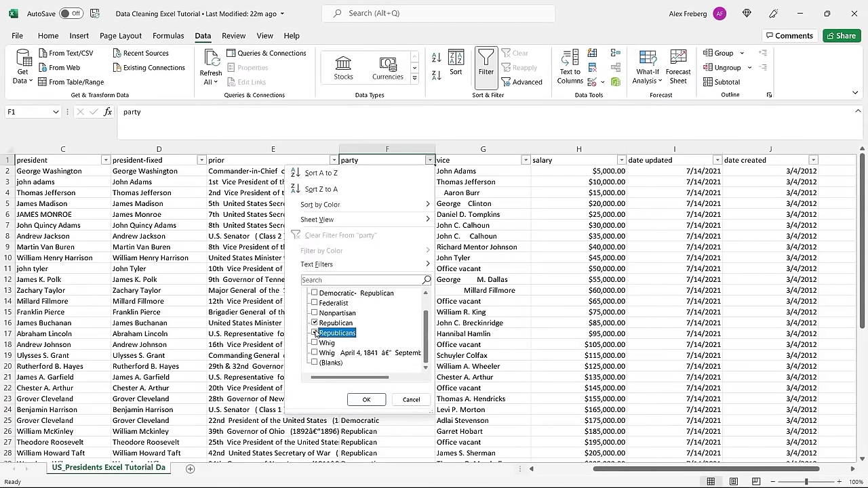
left_click(366, 400)
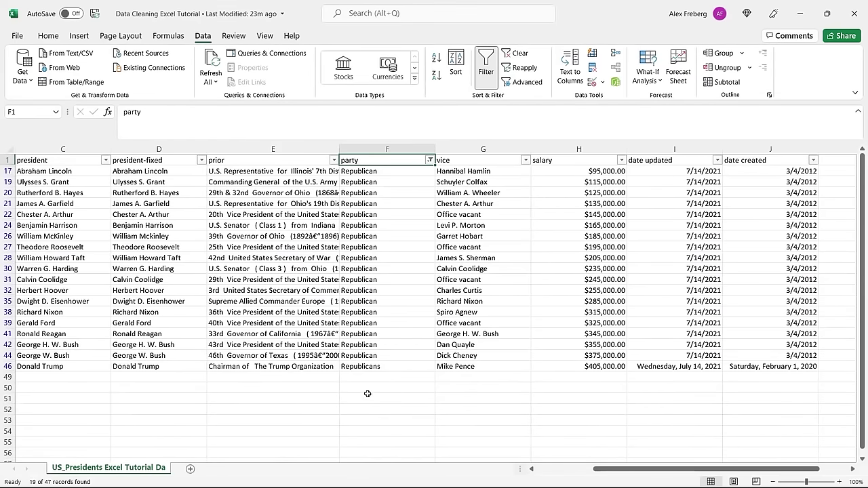
Replace the Republicans entry in F46 with a copy of the Republican value from the cell above
left_click_drag(395, 171, 395, 364)
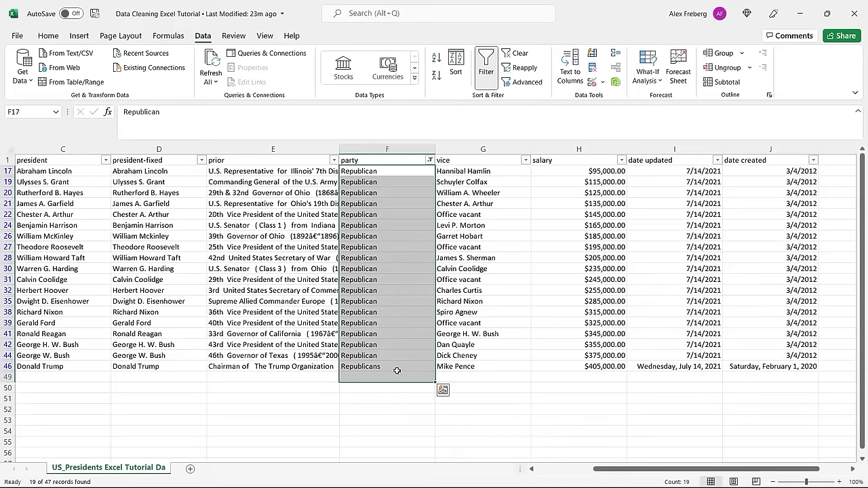
left_click(397, 368)
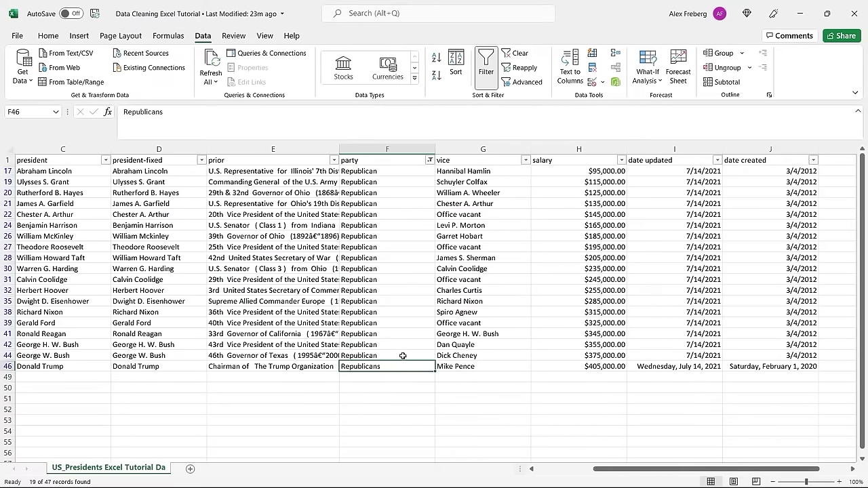
left_click(403, 355)
key("ctrl+c")
left_click(393, 366)
key("ctrl+v")
left_click(391, 378)
double_click(392, 379)
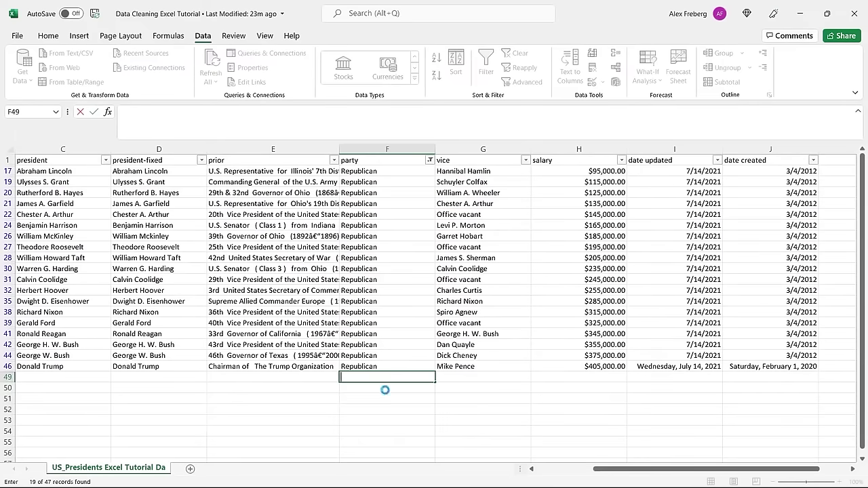
left_click(387, 388)
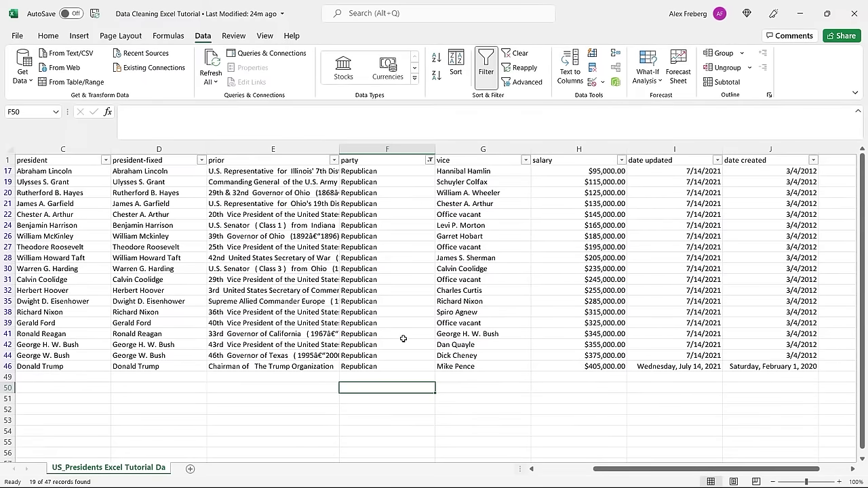
Change the party filter to show only Whig and the Whig entry with the April 4, 1841 date text
left_click(429, 160)
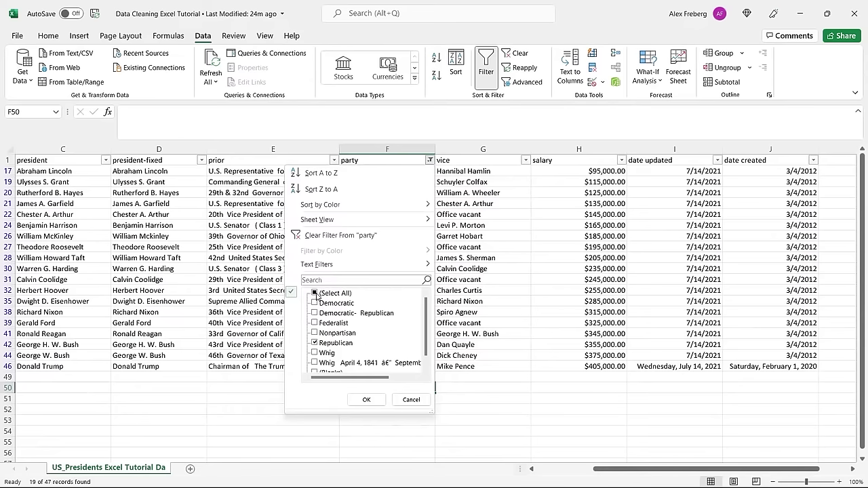
left_click(314, 344)
left_click(315, 353)
left_click(314, 363)
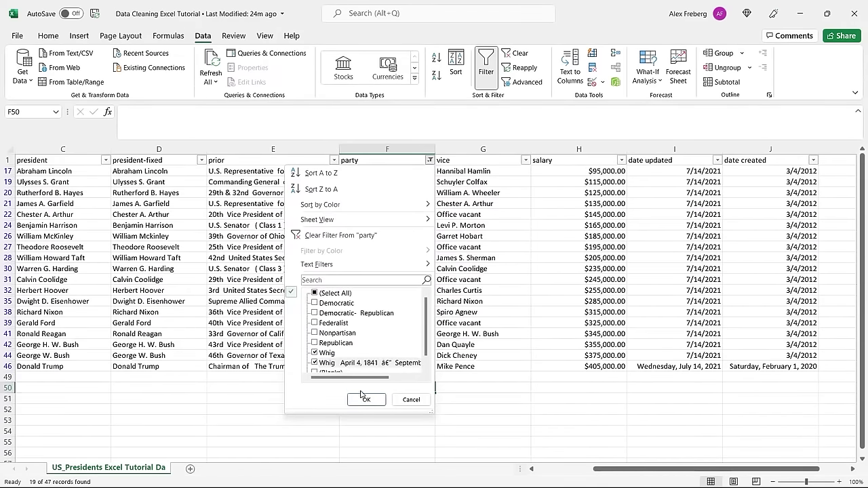
left_click(365, 400)
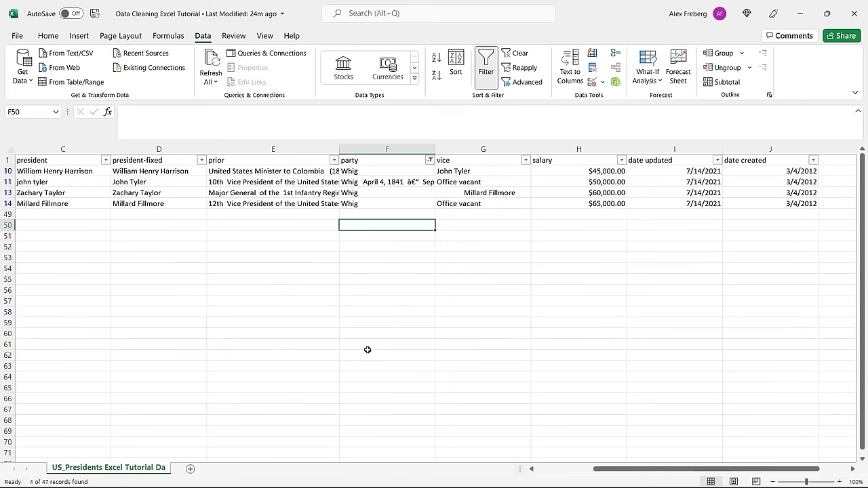
Overwrite the Whig entry containing dates in F11 with a copy of the plain Whig value from another row
left_click(365, 182)
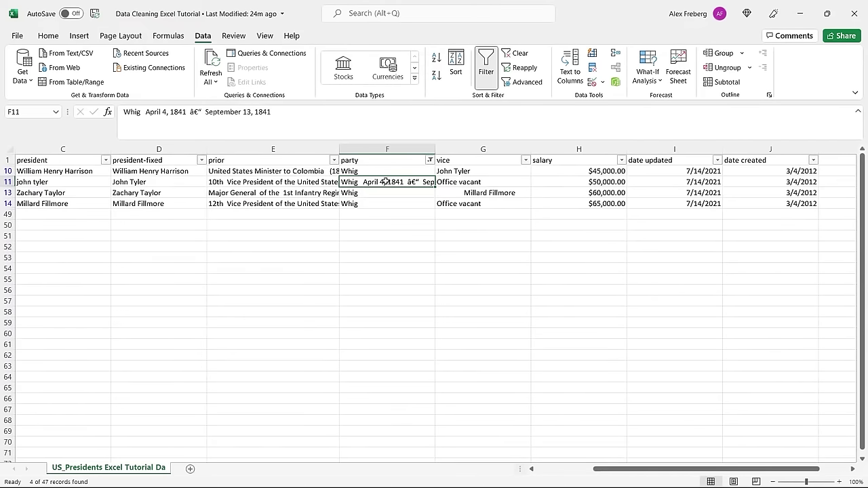
left_click(385, 196)
key("ctrl+c")
left_click(387, 182)
key("ctrl+v")
left_click(387, 205)
left_click(386, 216)
key("Escape")
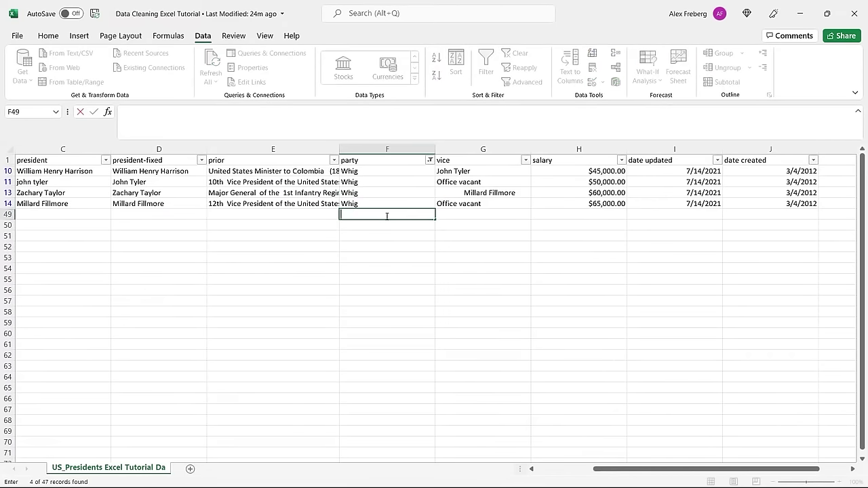
Check the list of distinct party values and filter the party column to show only blanks
left_click(430, 160)
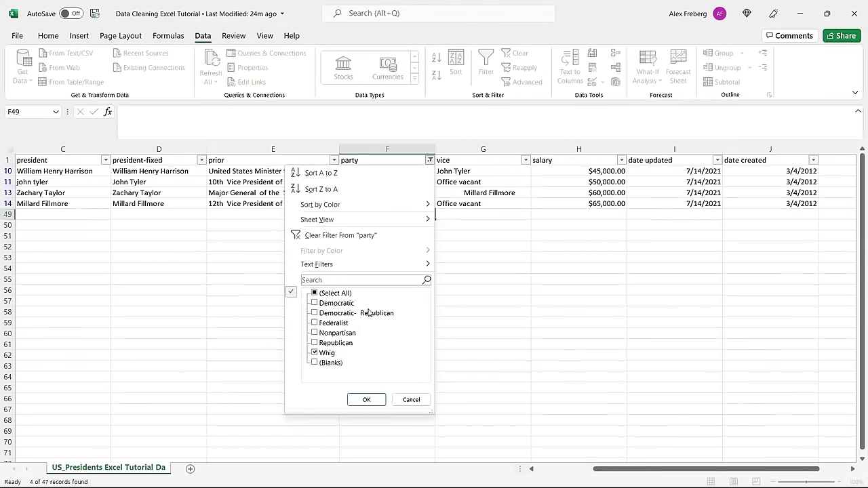
left_click(345, 295)
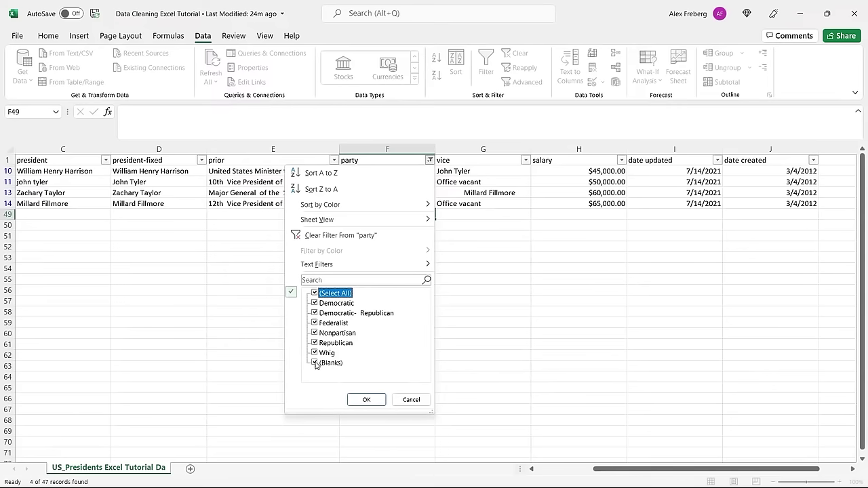
left_click(314, 293)
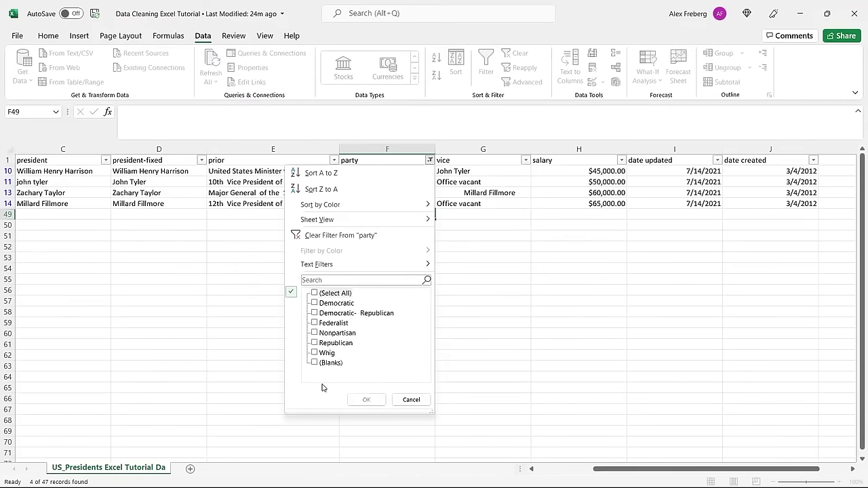
left_click(314, 363)
left_click(365, 400)
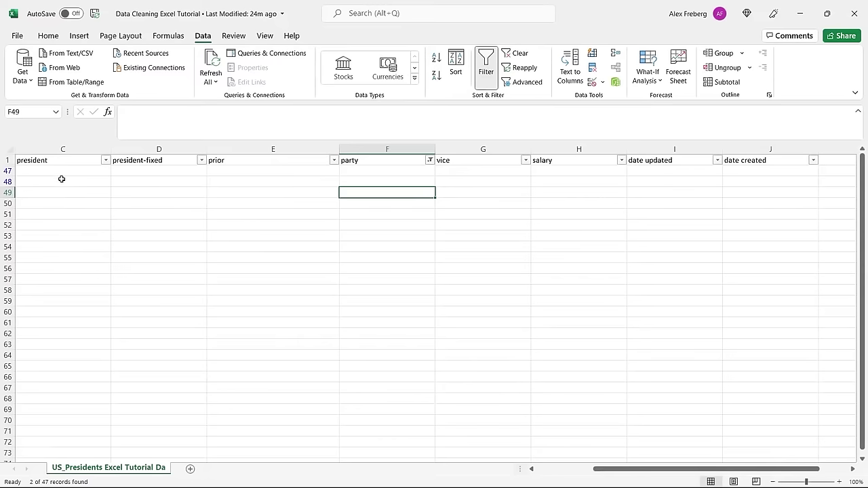
Show all party values again and inspect the blank rows 47 and 48 beneath the last president
left_click(429, 160)
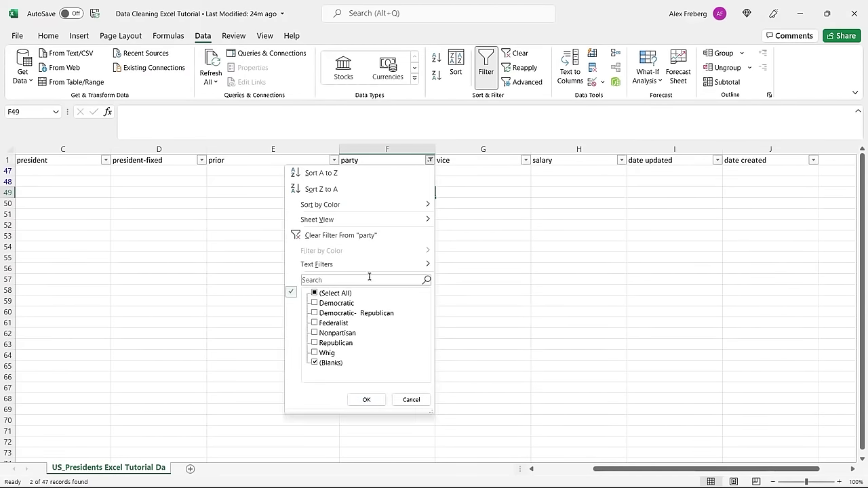
left_click(337, 293)
left_click(365, 399)
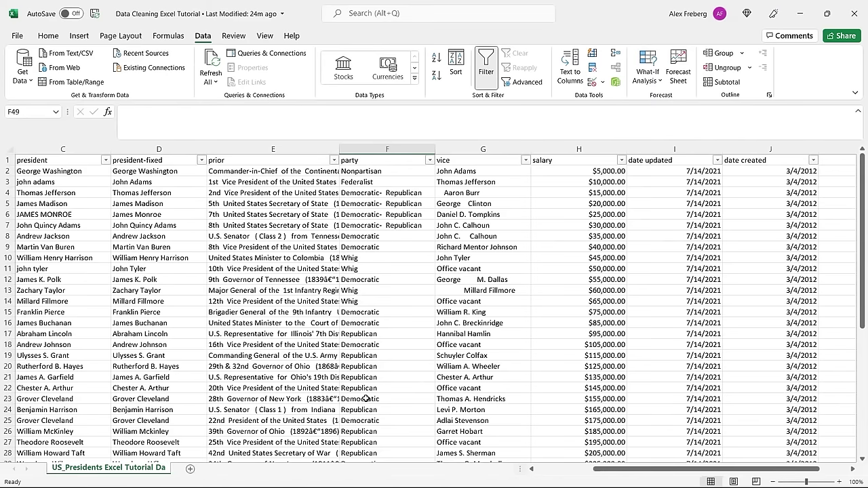
scroll(371, 334, "down", 9)
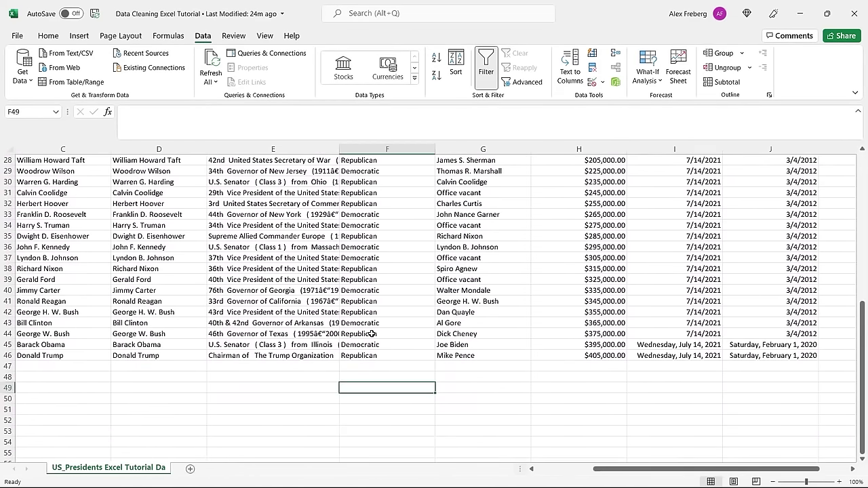
left_click_drag(88, 366, 518, 377)
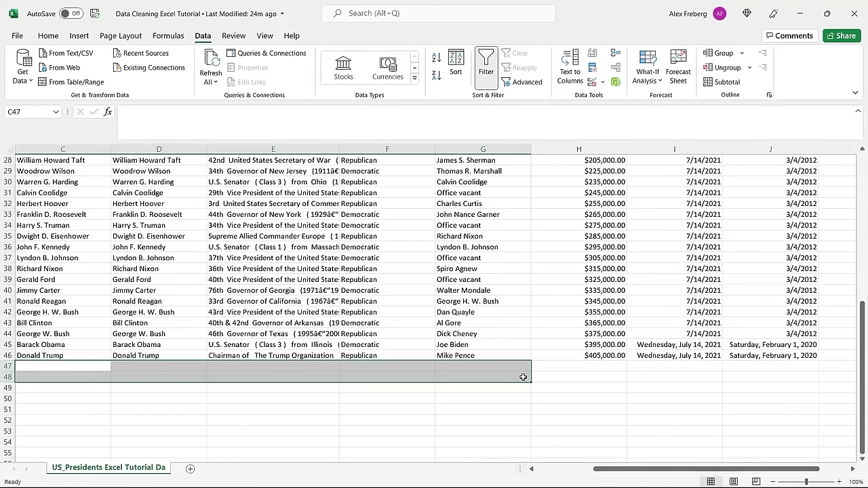
left_click(559, 374)
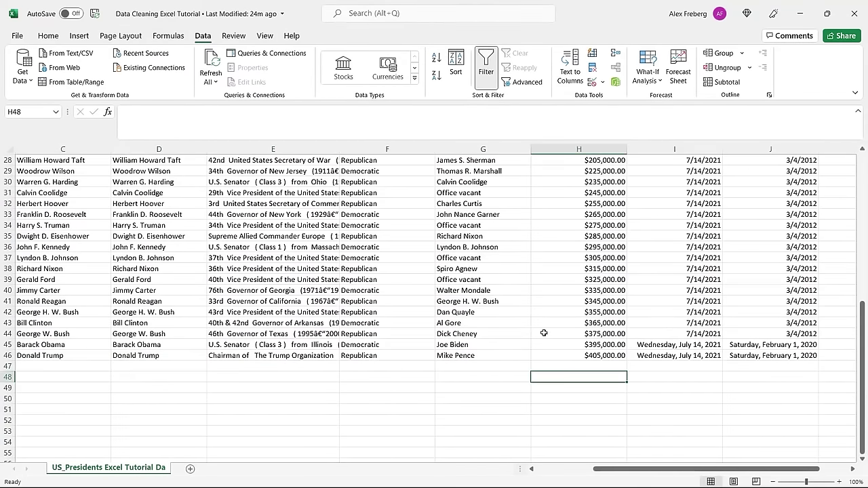
scroll(421, 320, "up", 9)
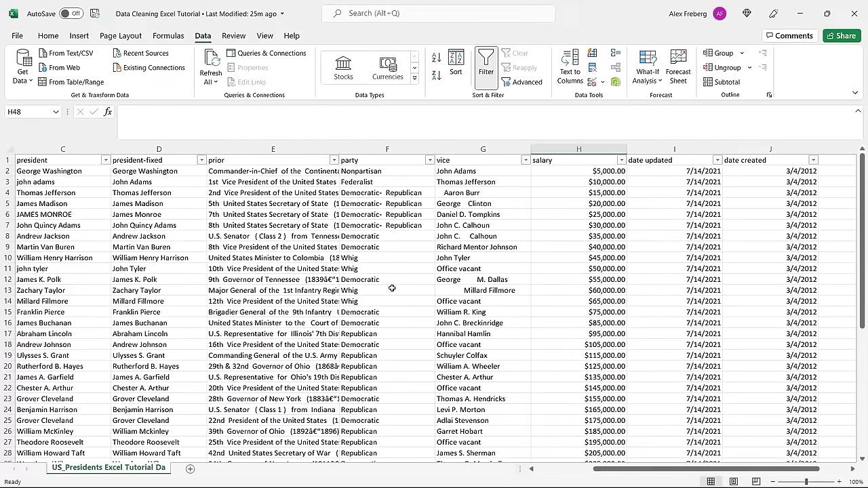
Review the Democratic-Republican entries and insert an empty column between vice and salary
left_click_drag(399, 192, 405, 225)
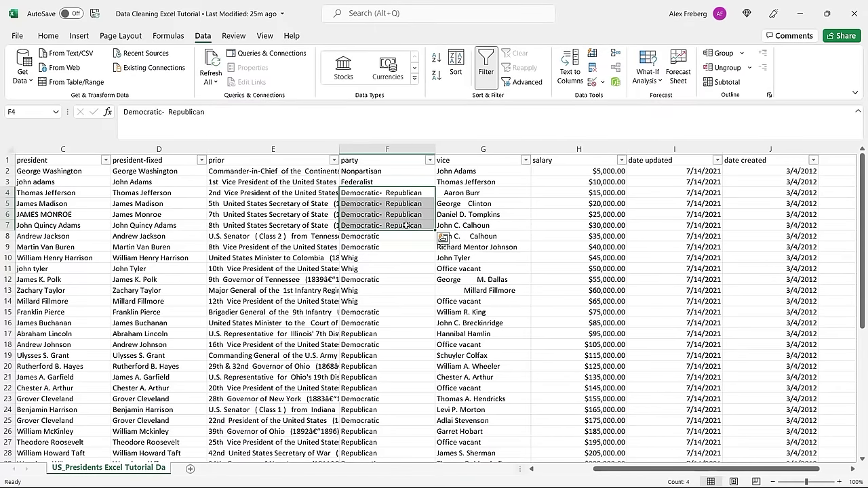
left_click(520, 206)
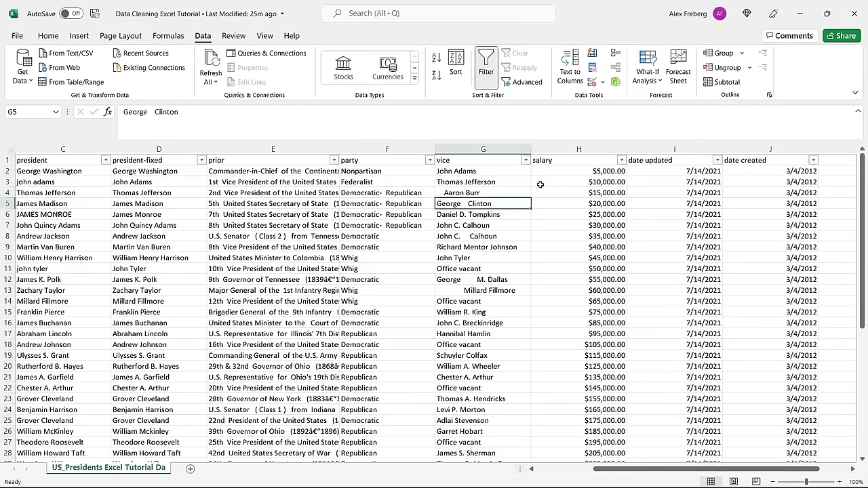
left_click(575, 150)
right_click(575, 150)
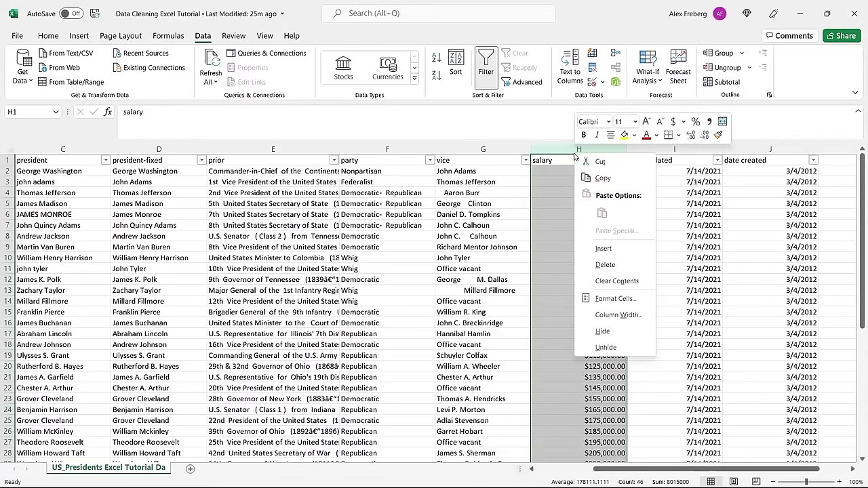
left_click(597, 246)
left_click(544, 172)
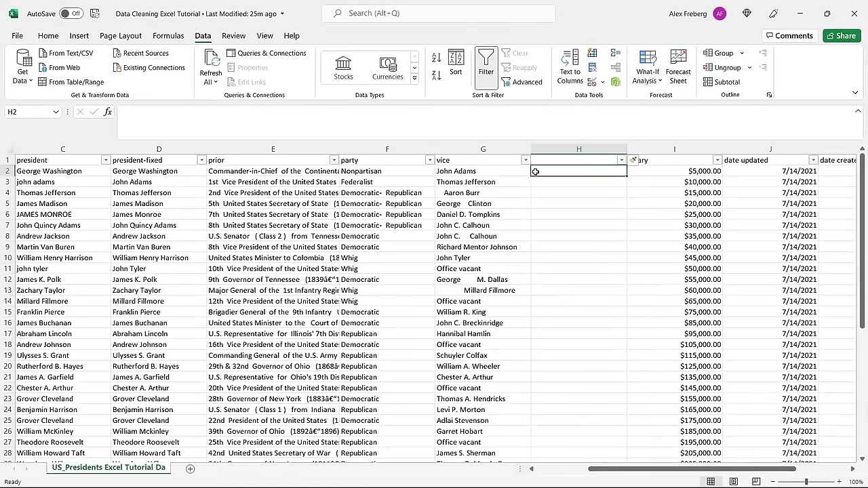
Enter =TRIM(G2) in H2 and fill the formula down the column to remove extra spaces from the vice names
type("=trim")
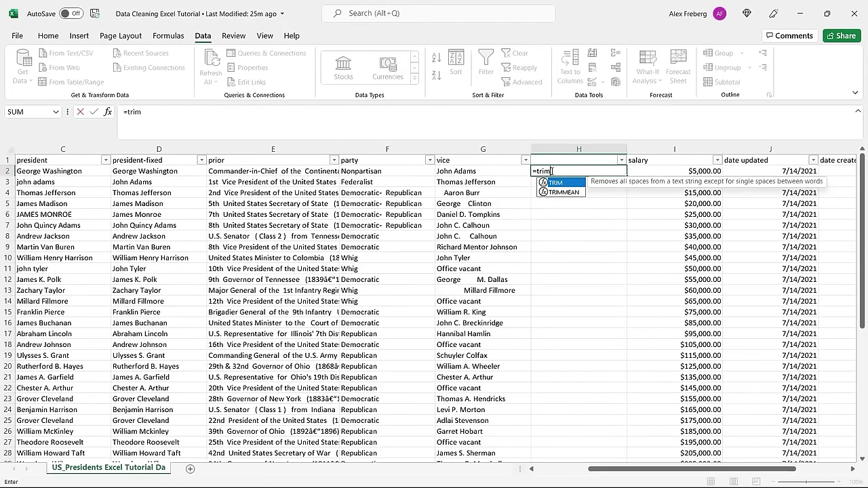
key("Tab")
left_click(493, 173)
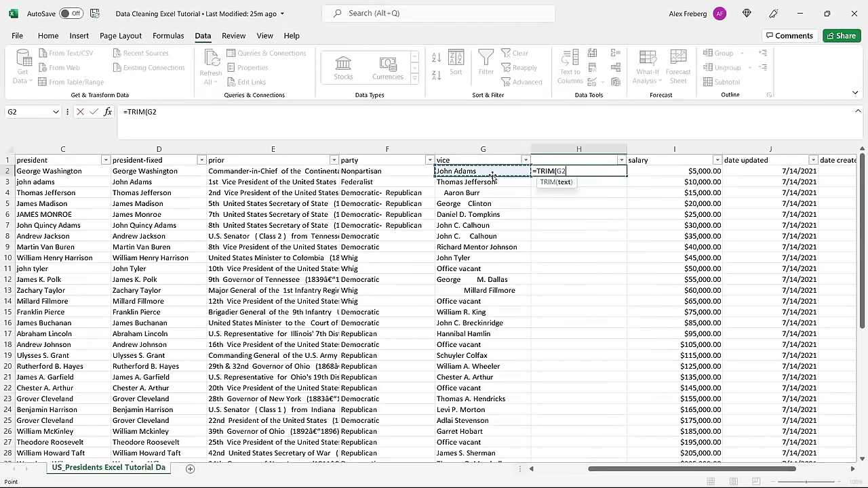
type(")")
key("Return")
left_click(590, 174)
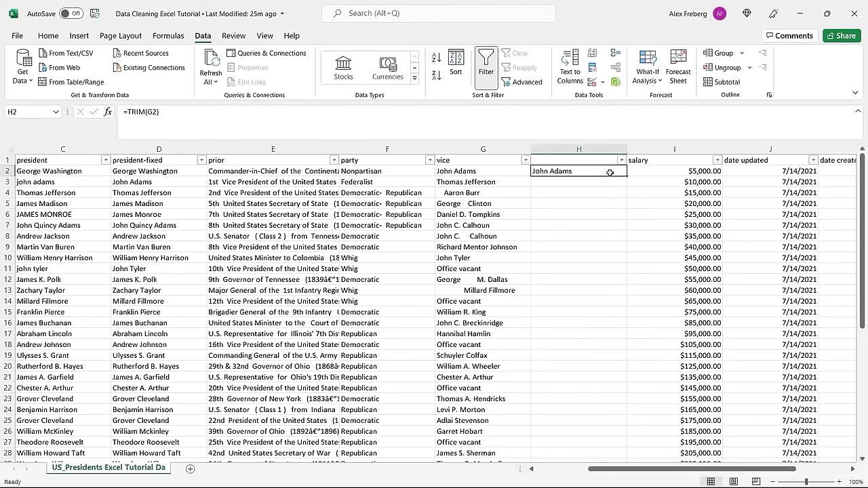
double_click(626, 177)
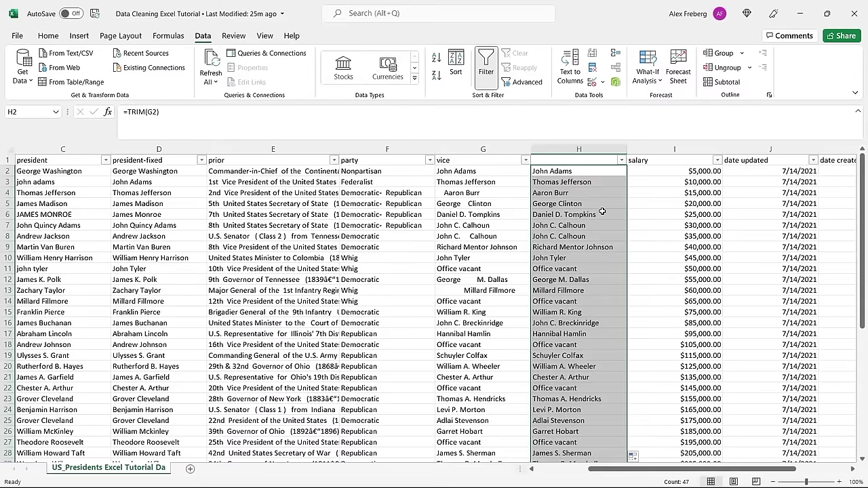
left_click(601, 213)
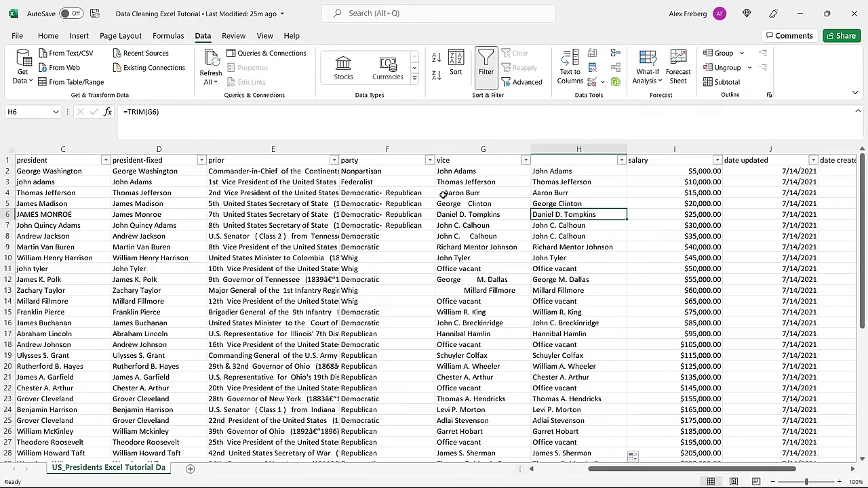
Inspect the original vice entries in G5, G7, G8 and G11 for stray spaces within or after the names
left_click(467, 204)
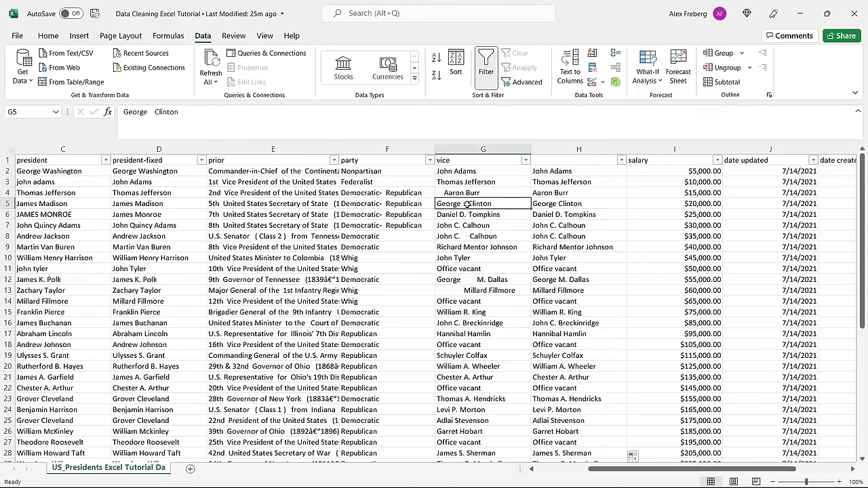
double_click(468, 204)
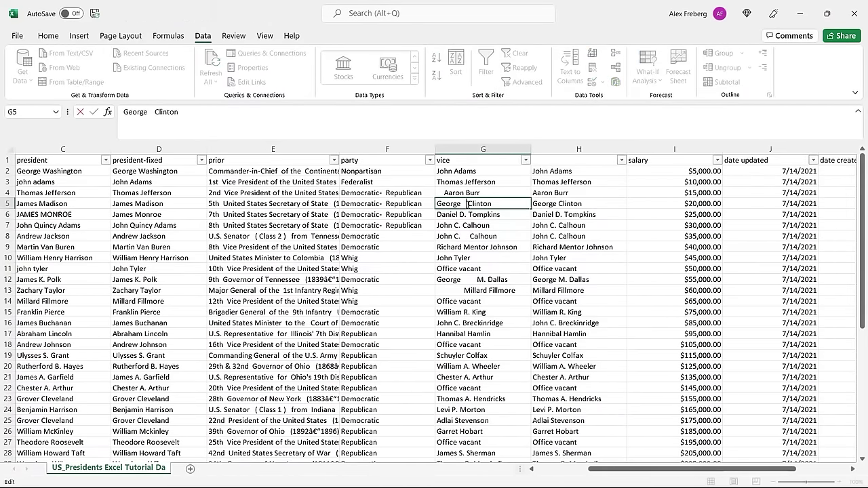
double_click(469, 235)
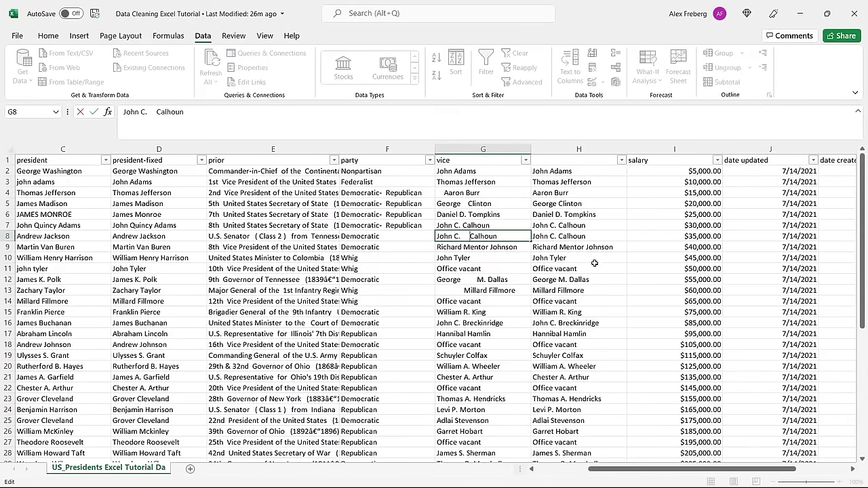
left_click(495, 272)
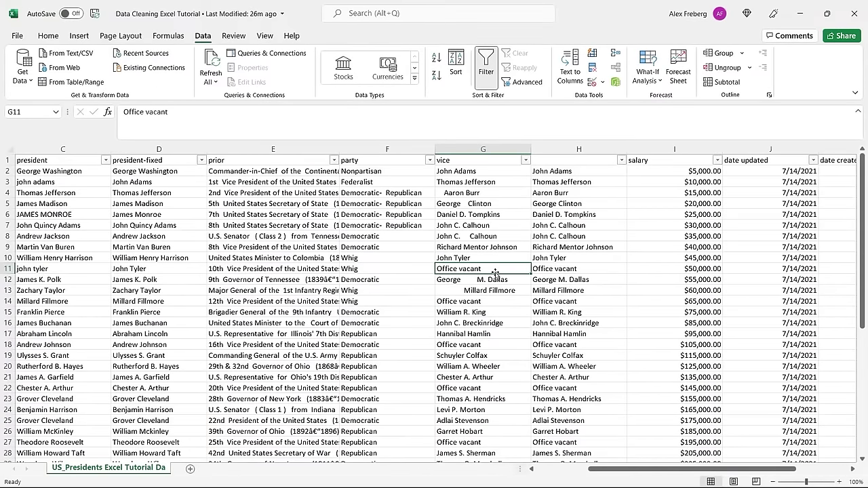
left_click(505, 223)
double_click(497, 228)
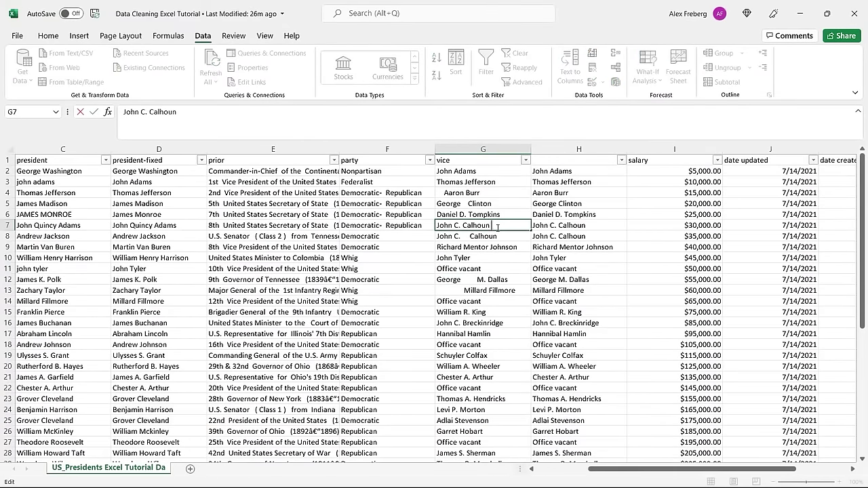
left_click(492, 268)
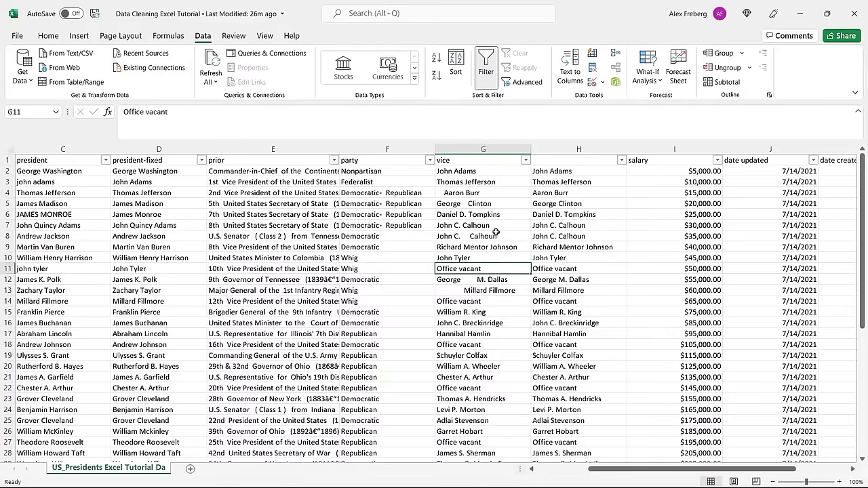
left_click(496, 225)
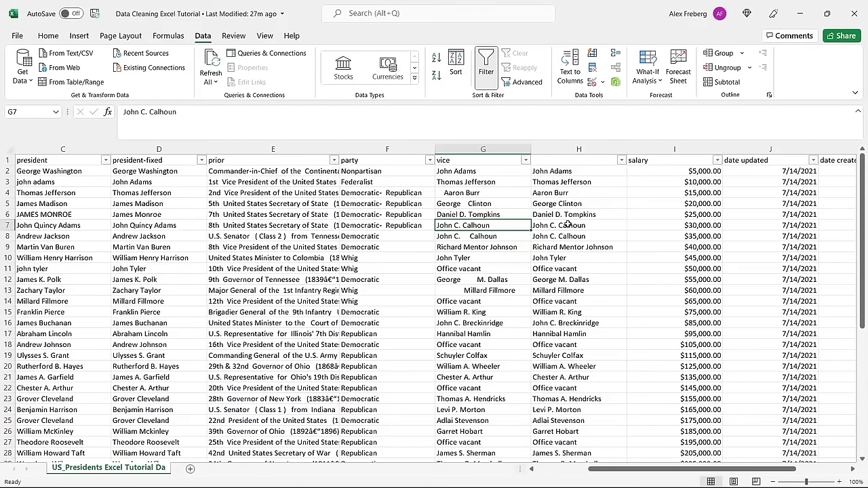
Enter "vice-fixed" as the header of the trimmed names column in H1
left_click(577, 162)
type("vice-fixed")
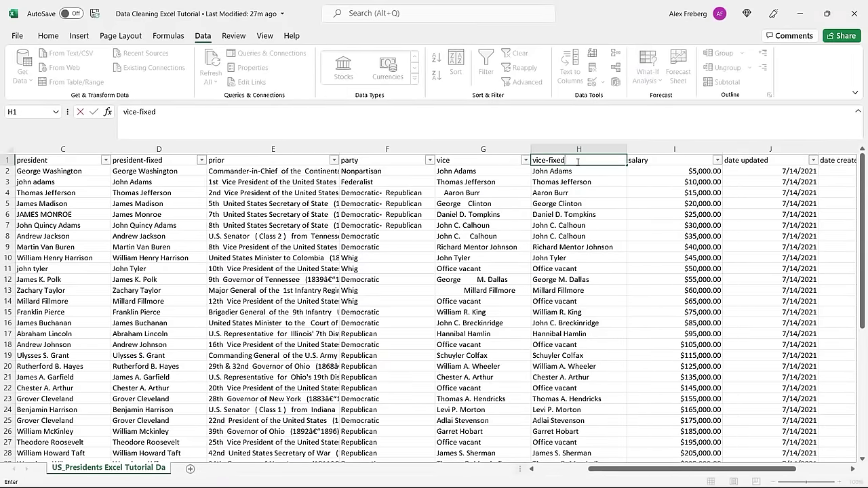
left_click(577, 202)
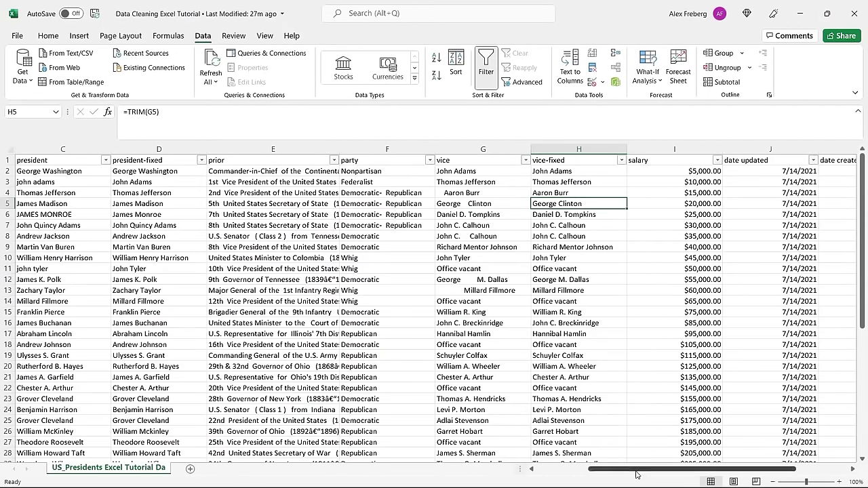
Format the whole salary column as plain numbers with no currency symbol and no decimal places
left_click_drag(636, 474, 693, 461)
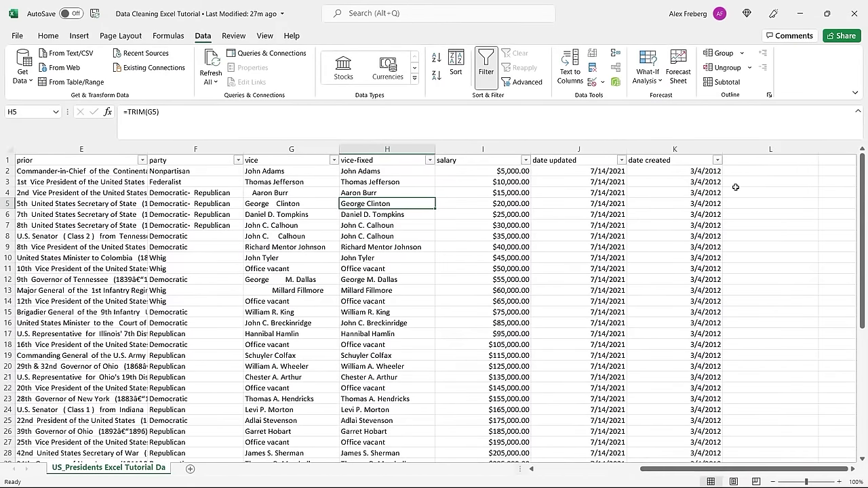
left_click(756, 185)
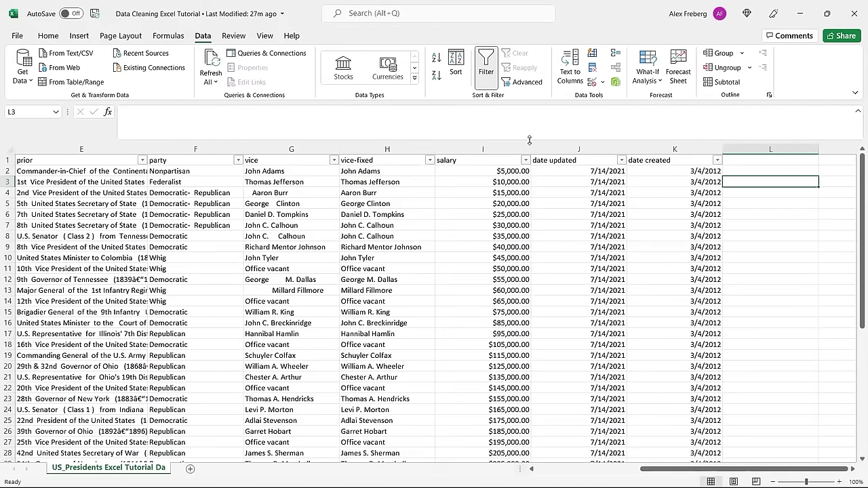
left_click(483, 148)
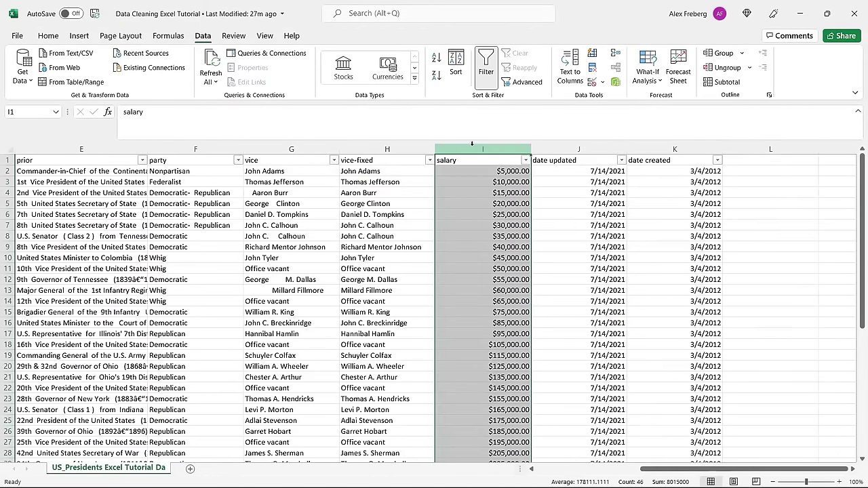
left_click(48, 35)
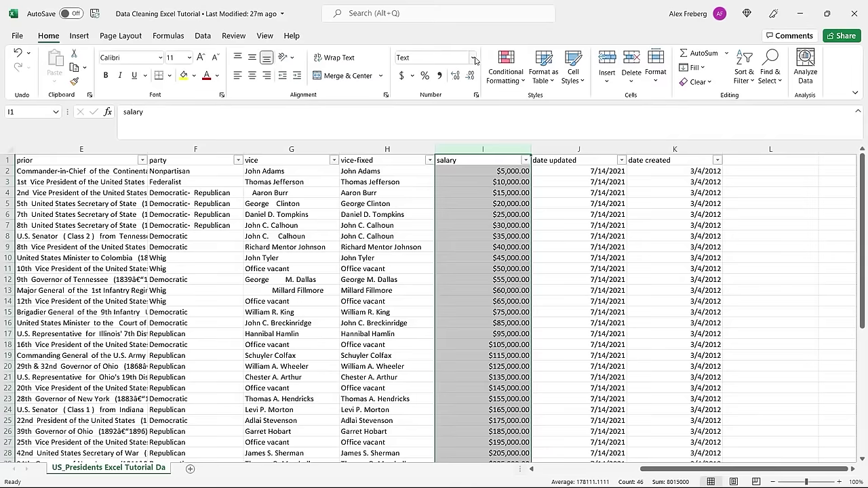
left_click(490, 179)
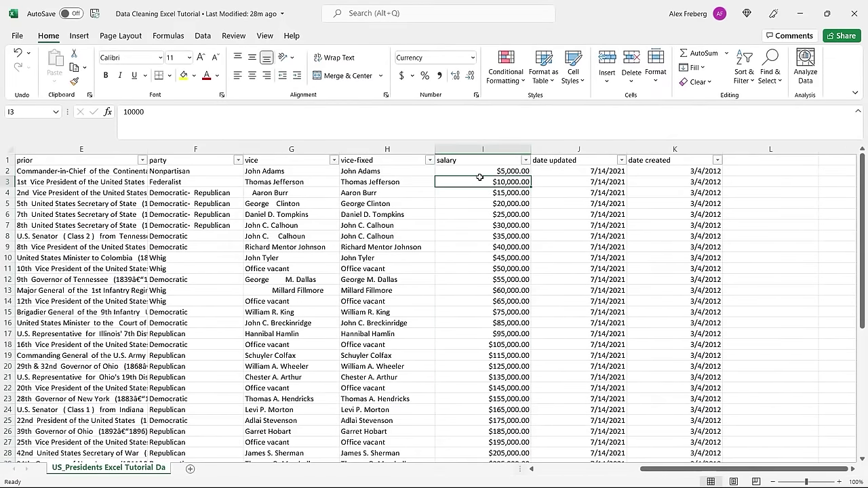
left_click(491, 149)
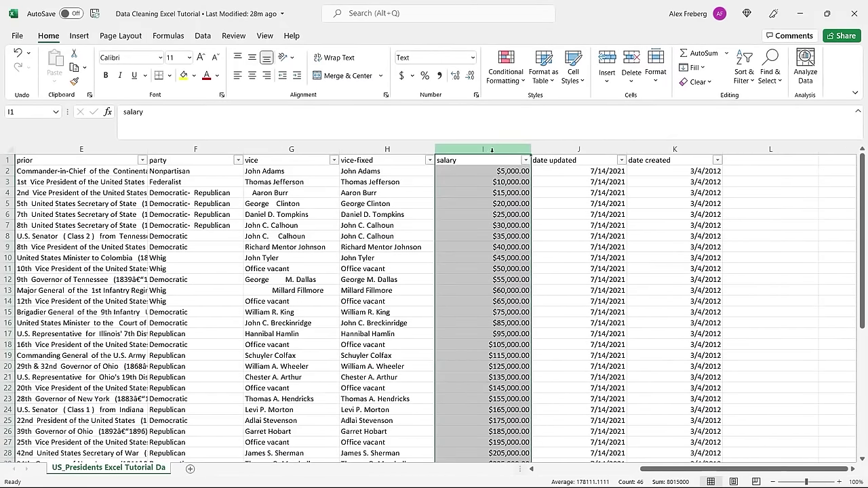
left_click(472, 58)
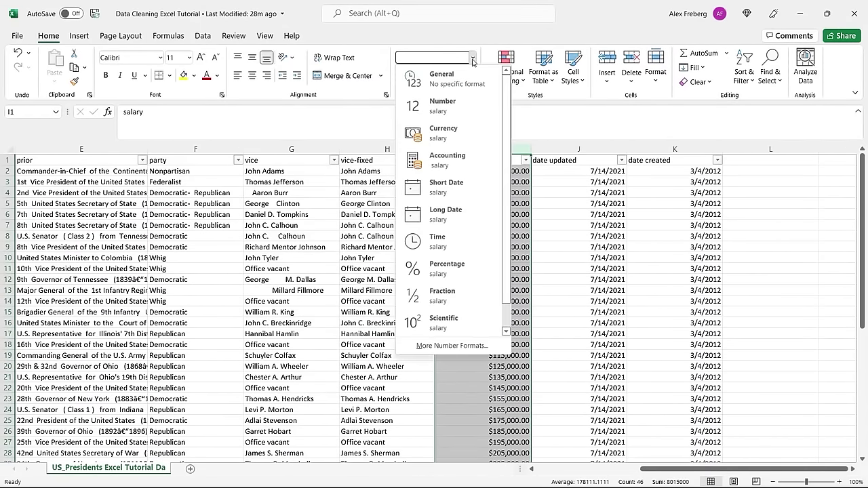
left_click(465, 104)
left_click(454, 77)
left_click(468, 77)
left_click(468, 77)
left_click(468, 78)
left_click(756, 190)
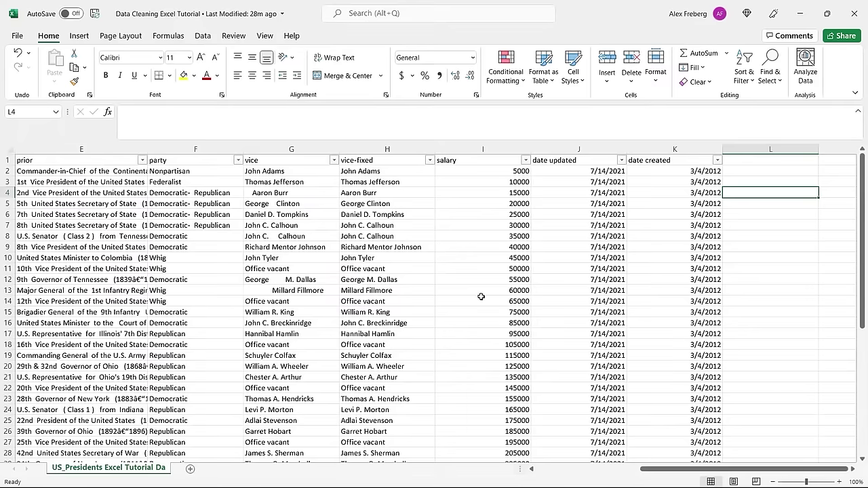
Examine the date updated and date created columns, comparing how the last rows 43 to 46 are formatted with the rows above
scroll(481, 296, "down", 6)
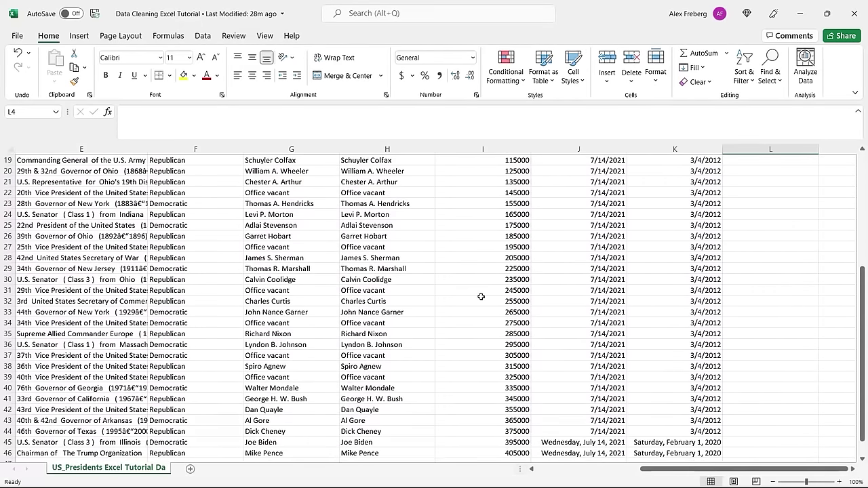
scroll(481, 296, "up", 6)
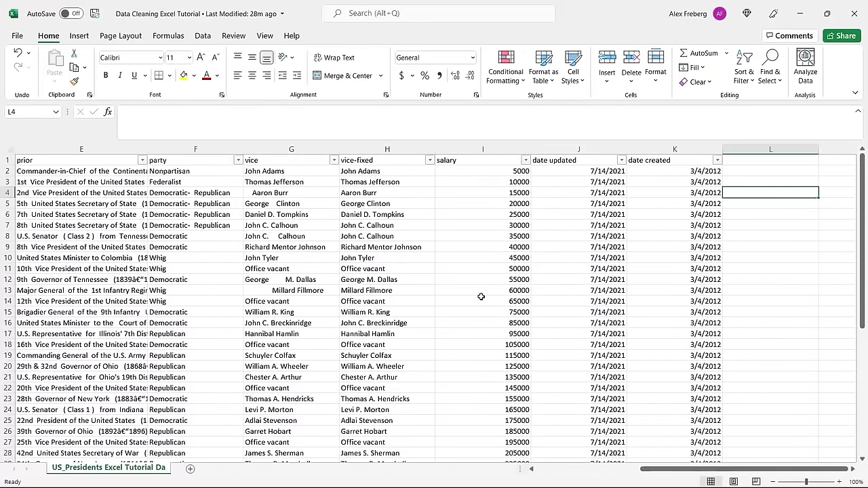
left_click_drag(682, 472, 710, 472)
left_click(853, 468)
left_click(853, 469)
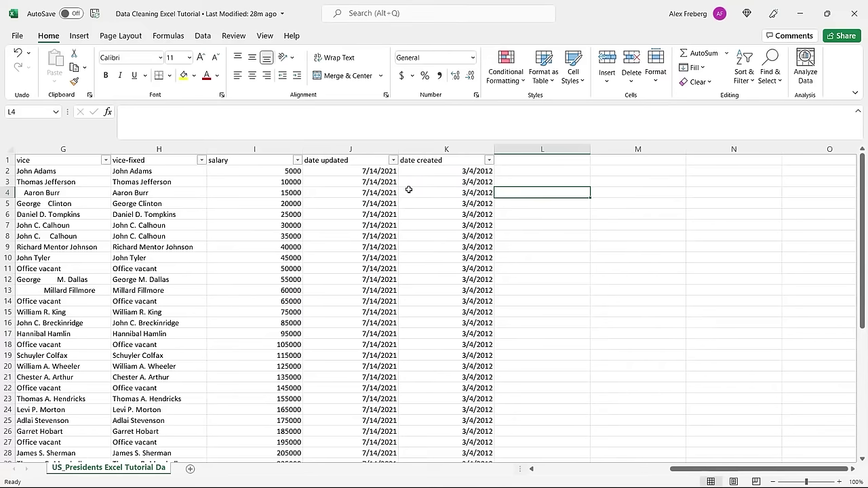
left_click(348, 181)
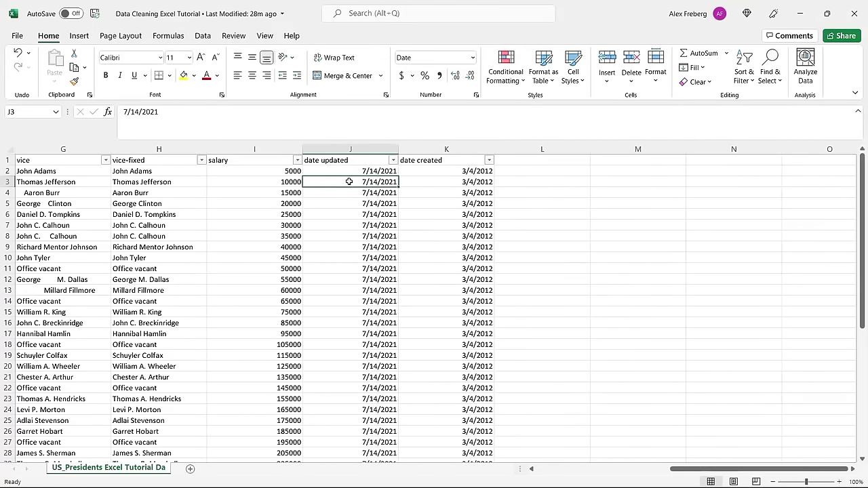
scroll(348, 181, "down", 2)
scroll(436, 314, "down", 7)
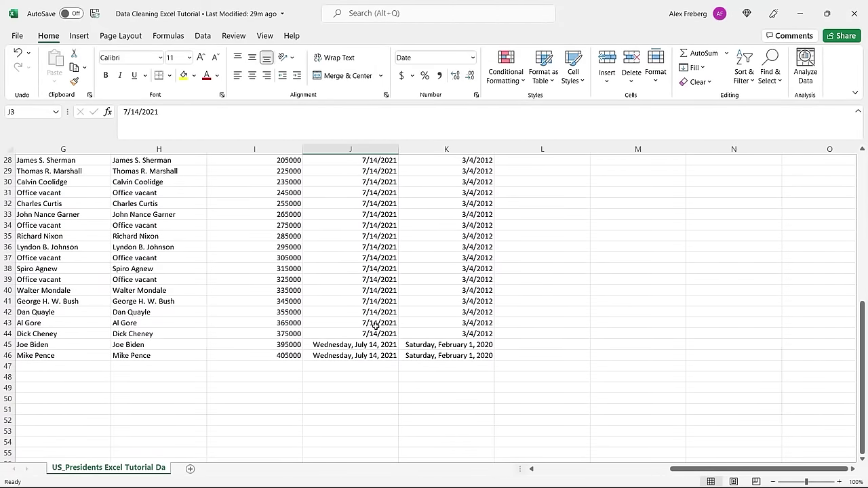
left_click(378, 346)
left_click(378, 320)
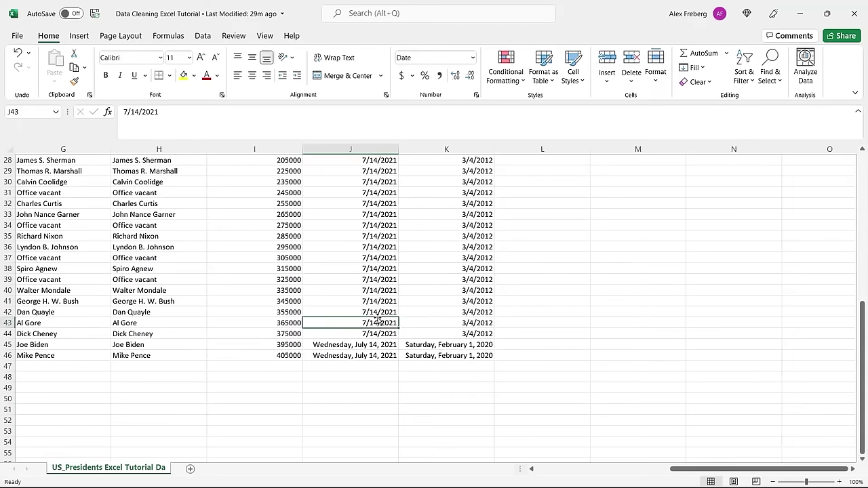
left_click(373, 346)
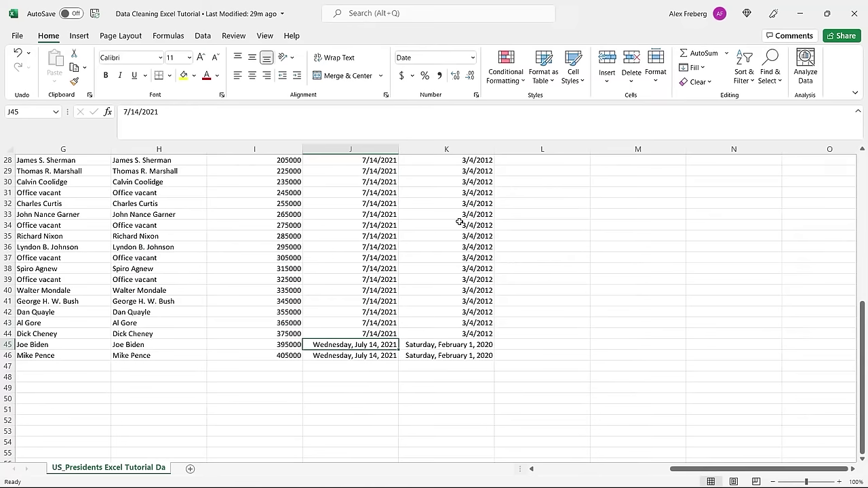
left_click(430, 333)
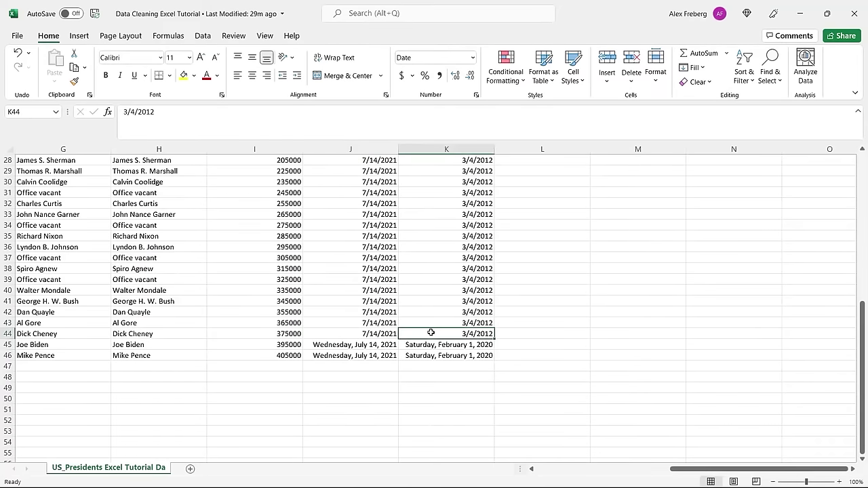
scroll(430, 333, "up", 8)
scroll(430, 332, "up", 1)
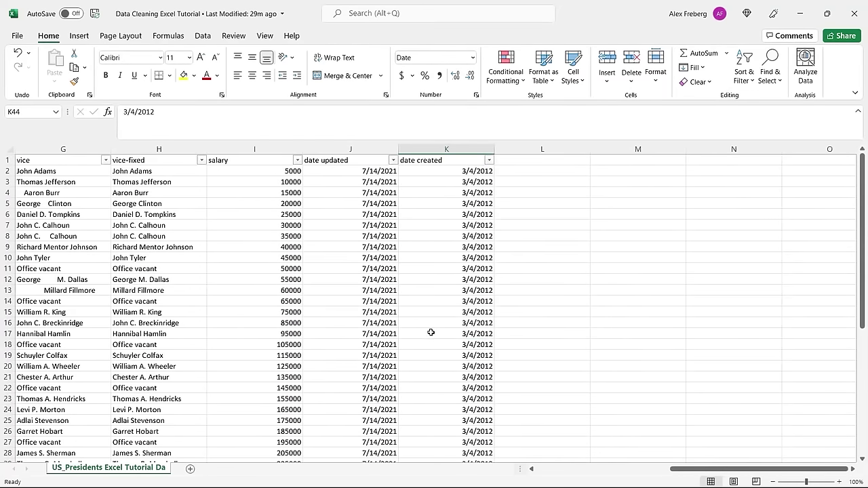
Check the years, months and days listed in the date updated filter and close it without filtering
left_click(392, 160)
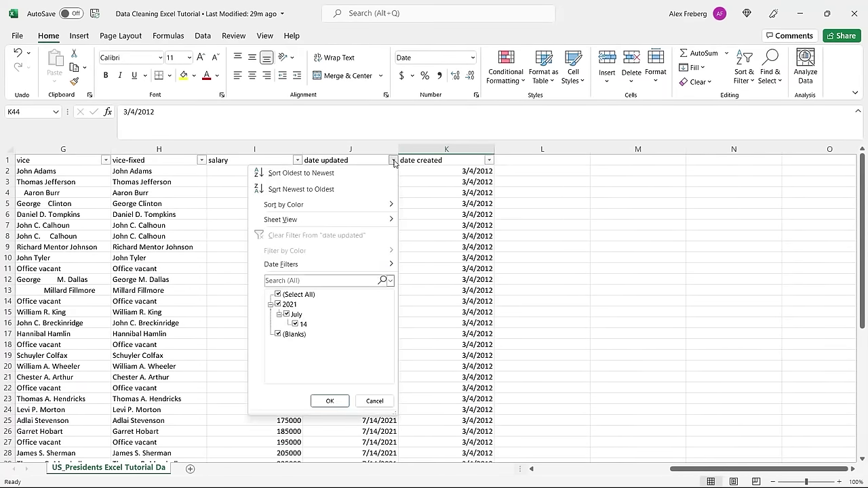
left_click(279, 315)
left_click(270, 304)
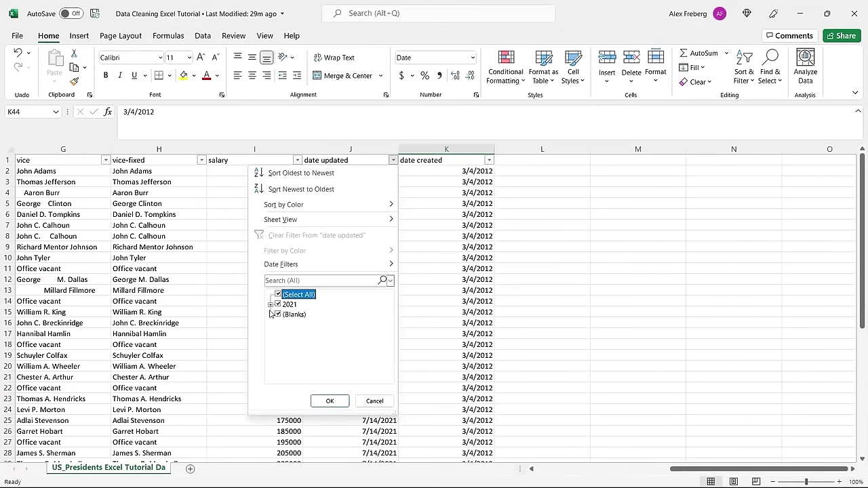
left_click(270, 304)
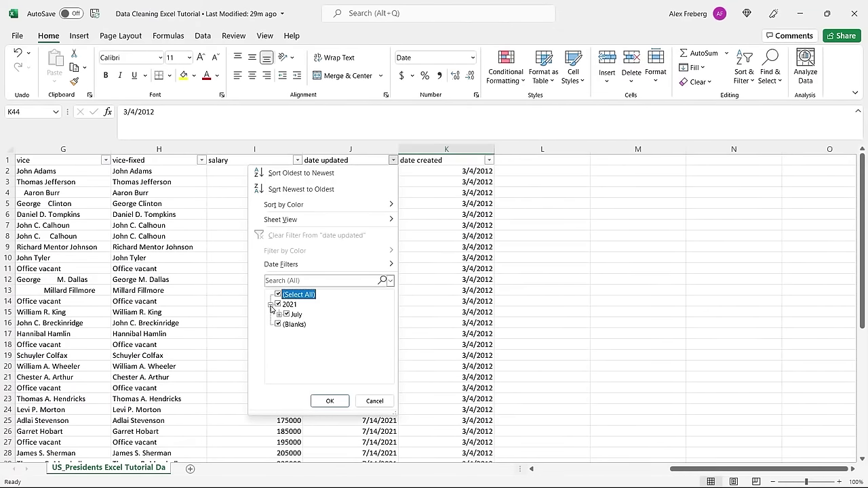
left_click(550, 278)
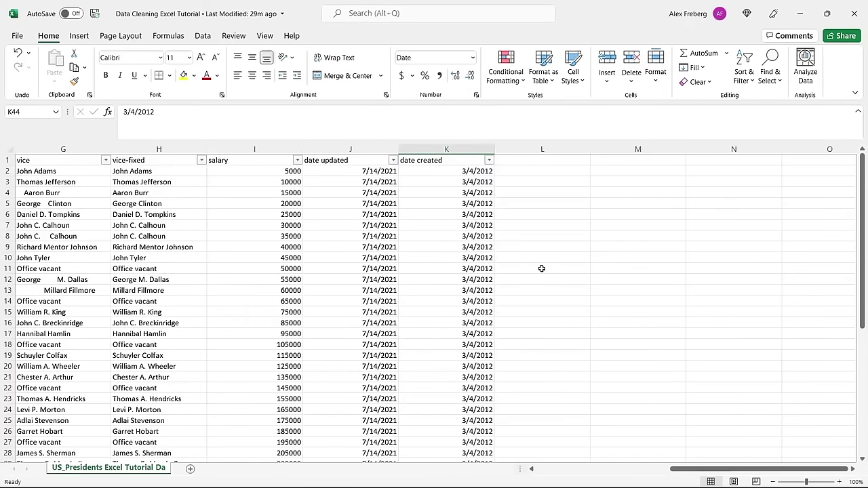
Compare the stored values behind the differently displayed date created cells K45 and K44
scroll(542, 269, "down", 9)
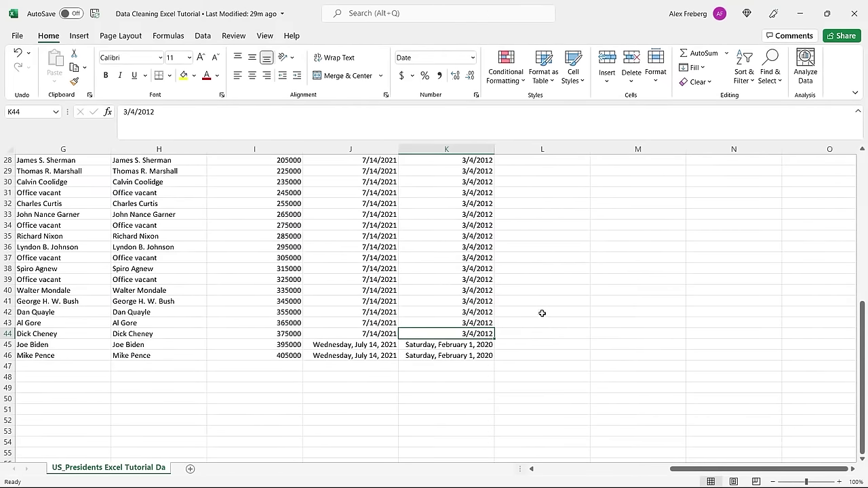
left_click(453, 345)
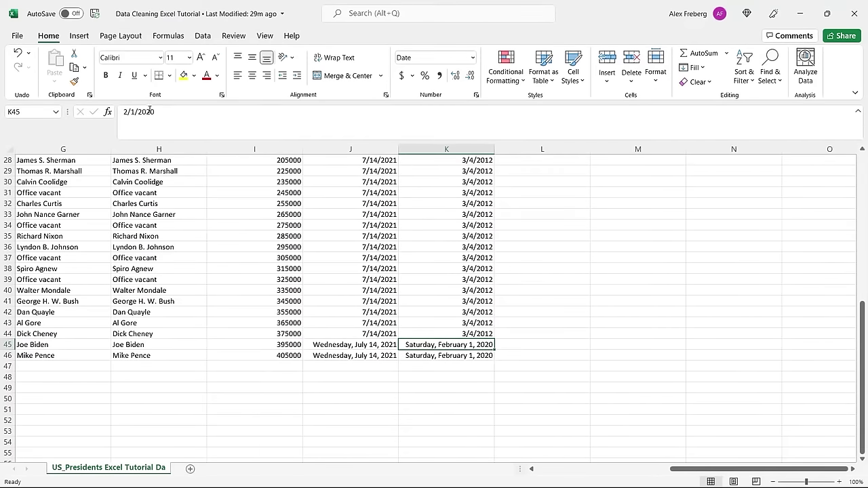
left_click(468, 334)
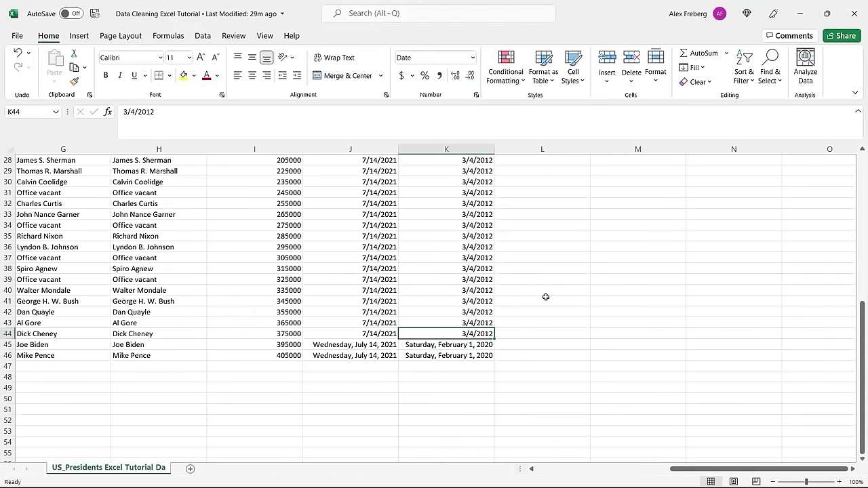
scroll(543, 287, "up", 9)
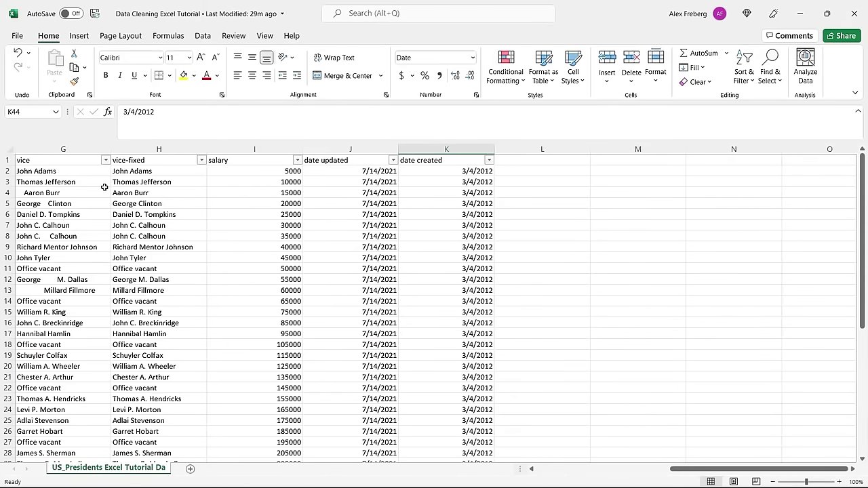
Check the distinct values listed in the party column's filter and close it without filtering
scroll(105, 187, "left", 3)
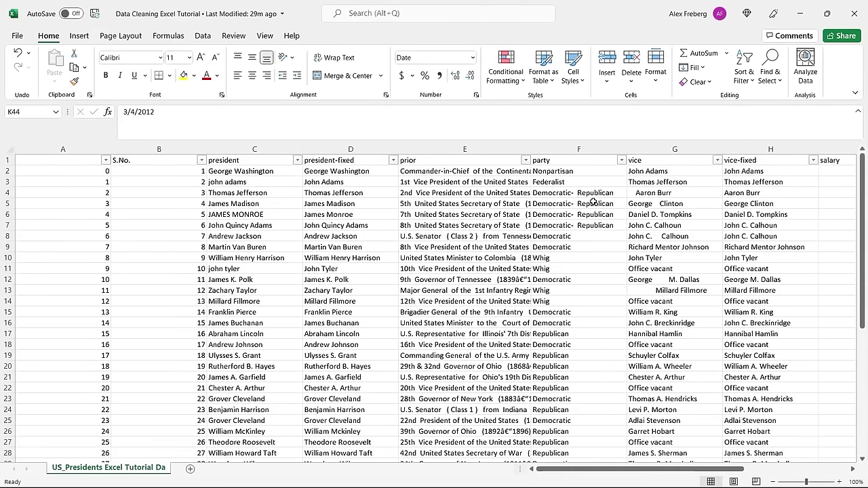
left_click(619, 164)
left_click(621, 160)
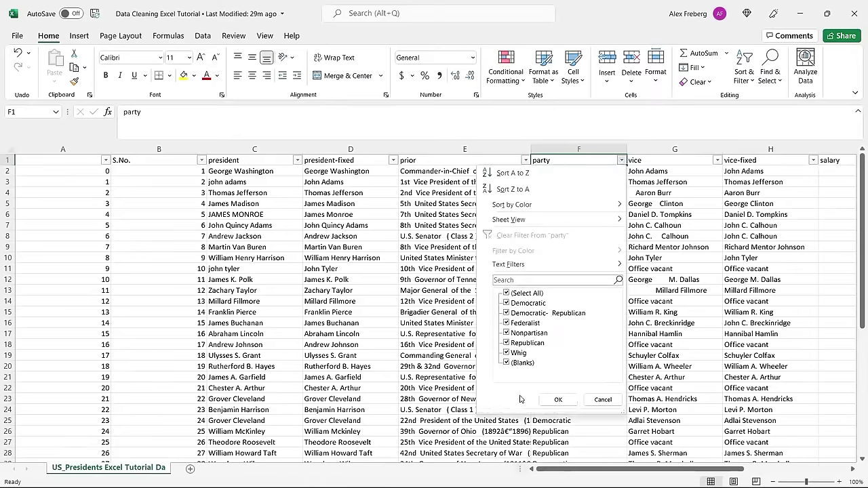
left_click(601, 400)
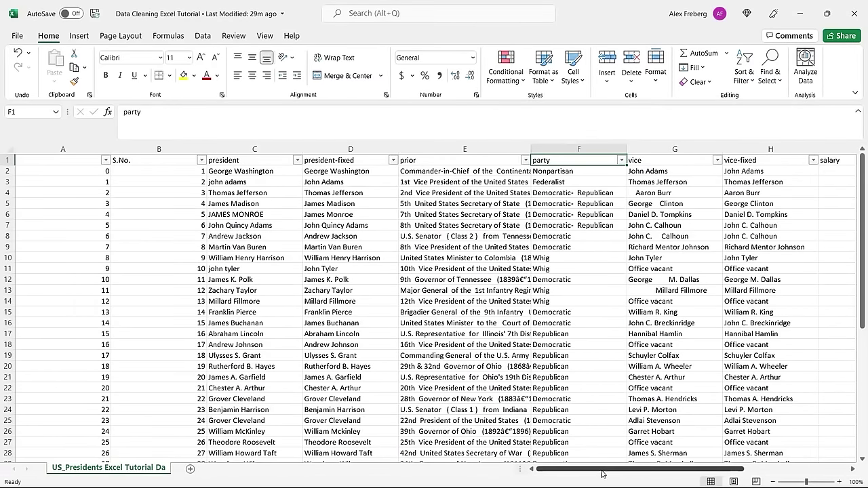
Try displaying the date created value in K46 as a plain number instead of a date
left_click(852, 468)
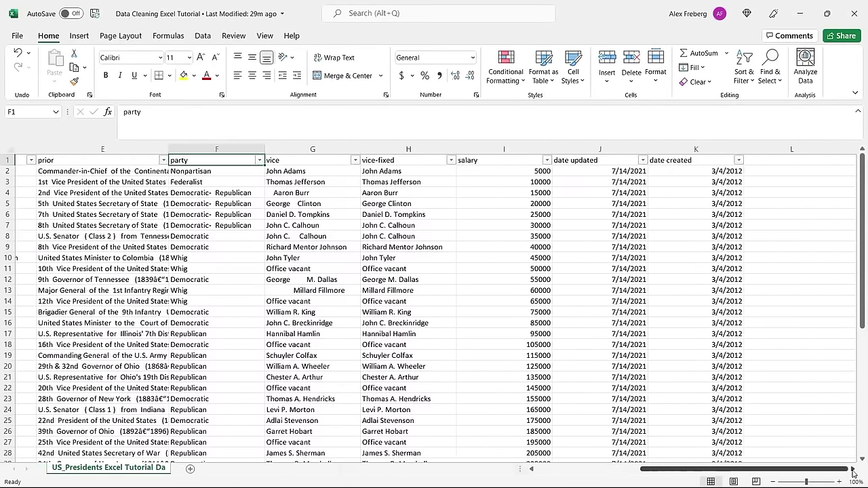
scroll(624, 251, "down", 6)
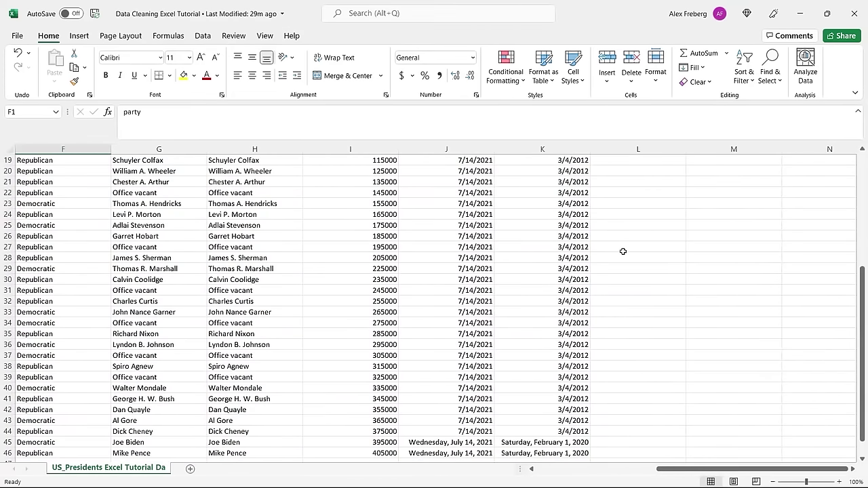
left_click(568, 453)
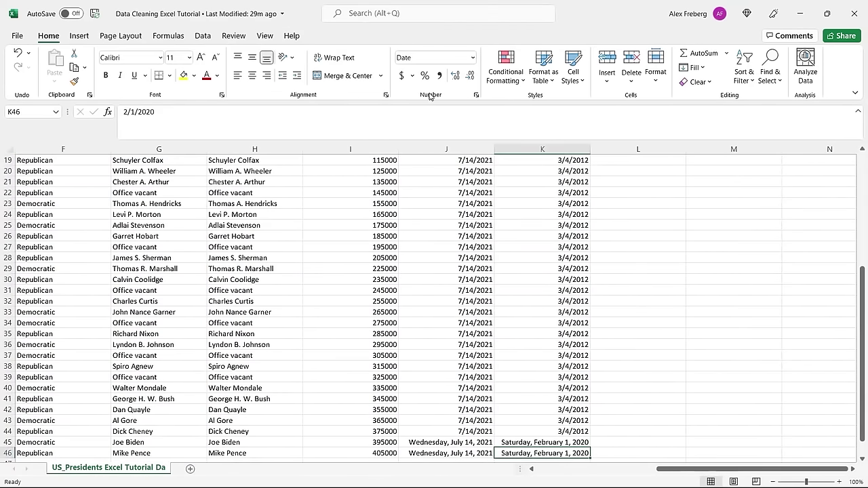
left_click(473, 57)
left_click(421, 122)
left_click(597, 392)
left_click(610, 408)
Check how the date created filter lists its values, close it without filtering, and undo the number format on K46
scroll(572, 204, "up", 5)
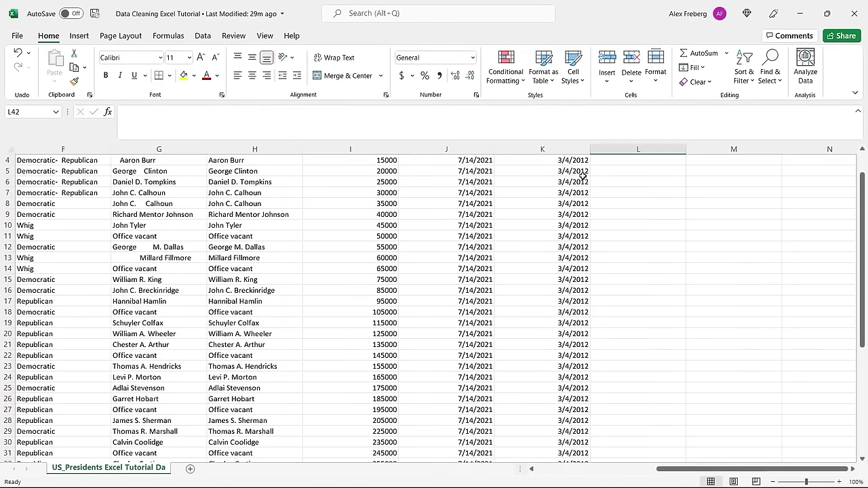
scroll(583, 176, "up", 1)
left_click(584, 160)
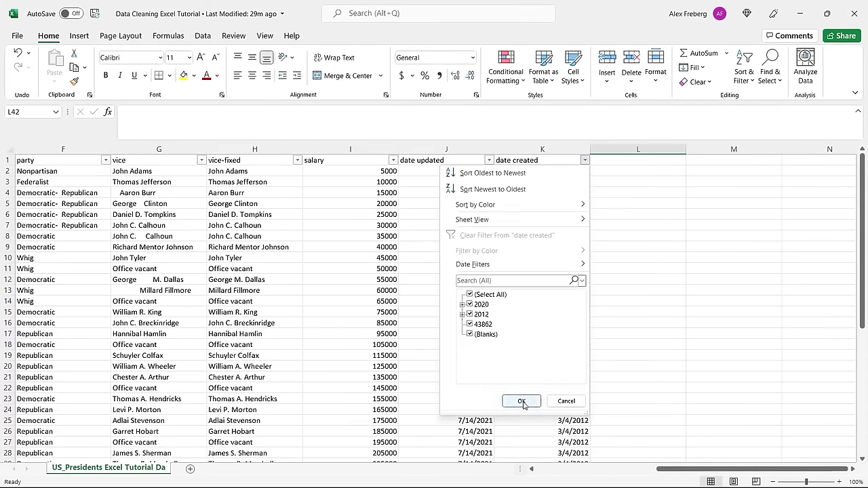
left_click(566, 401)
key("ctrl+End")
left_click(642, 345)
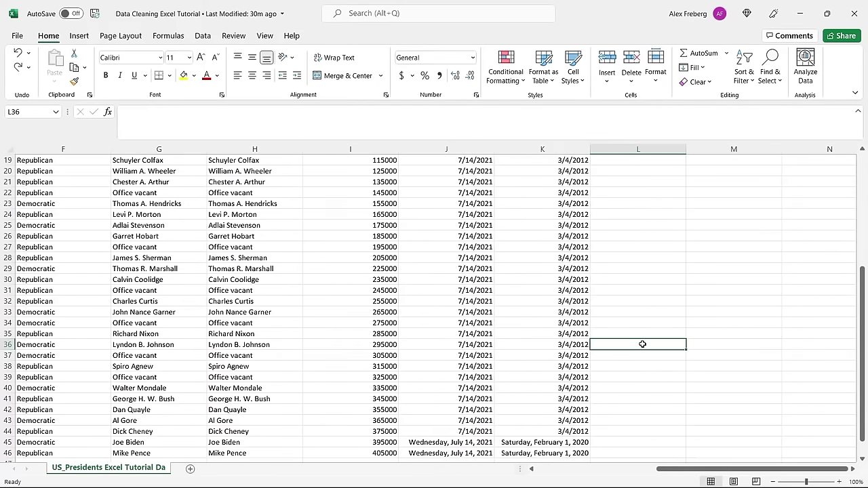
Format the entire date updated and date created columns as Short Date and check the last rows
scroll(634, 333, "up", 6)
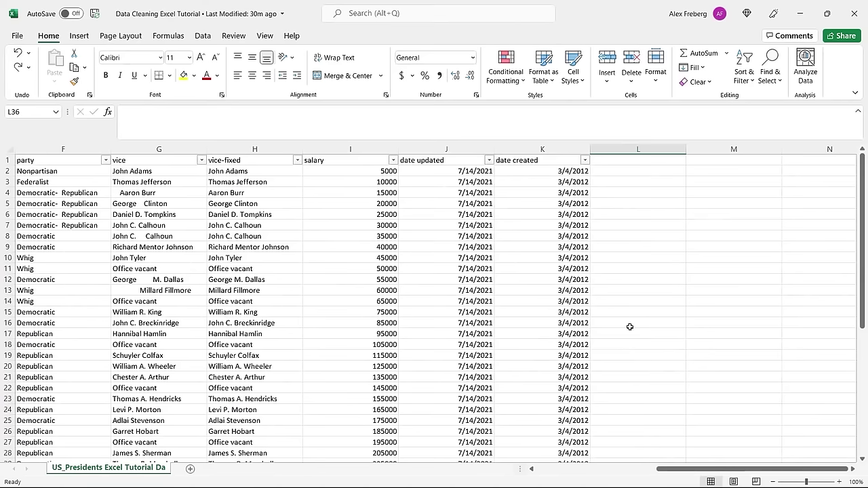
left_click(474, 145)
left_click(522, 149, "ctrl")
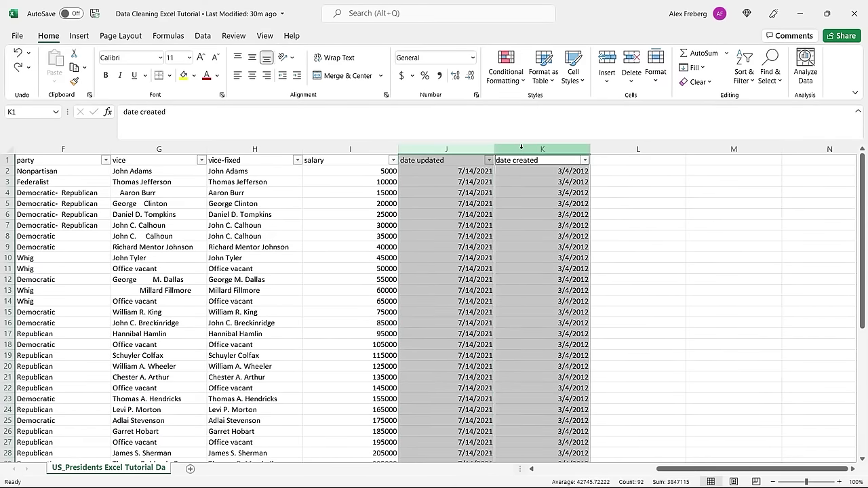
left_click(473, 58)
left_click(444, 186)
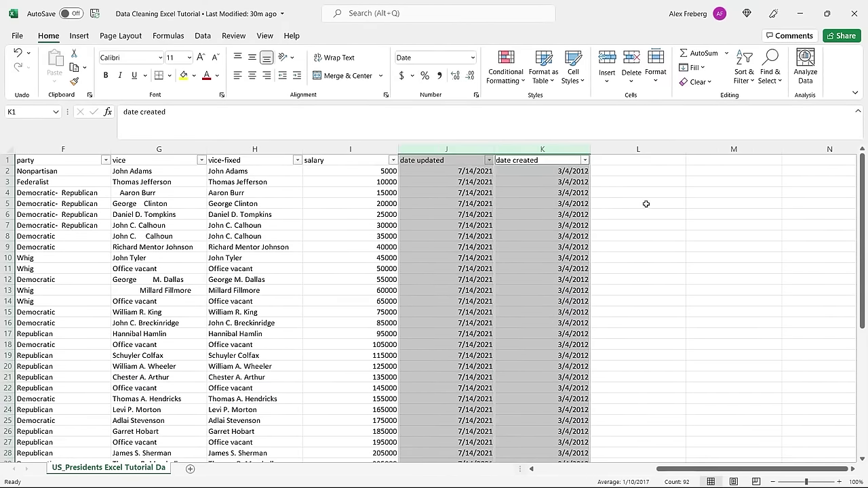
left_click(646, 203)
scroll(646, 203, "down", 8)
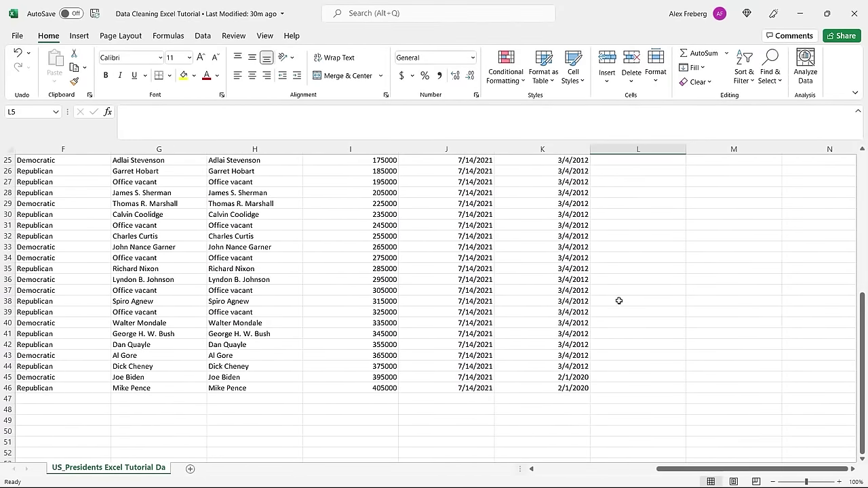
scroll(619, 300, "up", 8)
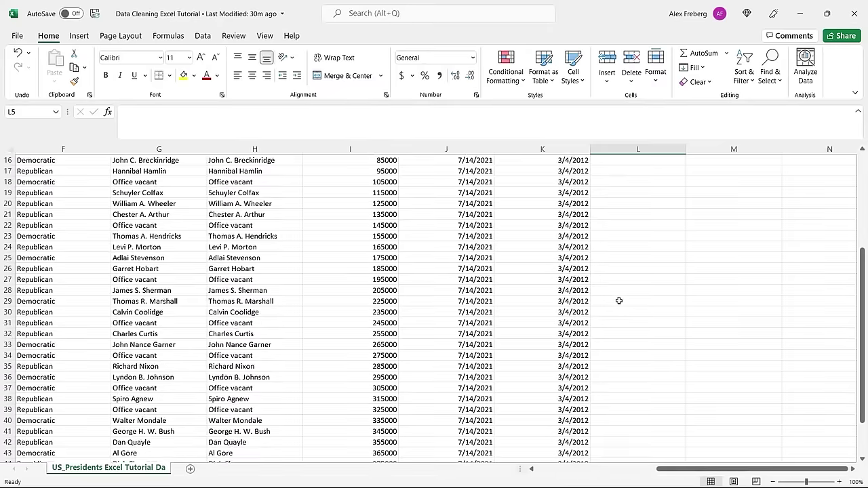
Delete the original vice column G, then undo the deletion
left_click_drag(691, 469, 625, 470)
left_click(483, 148)
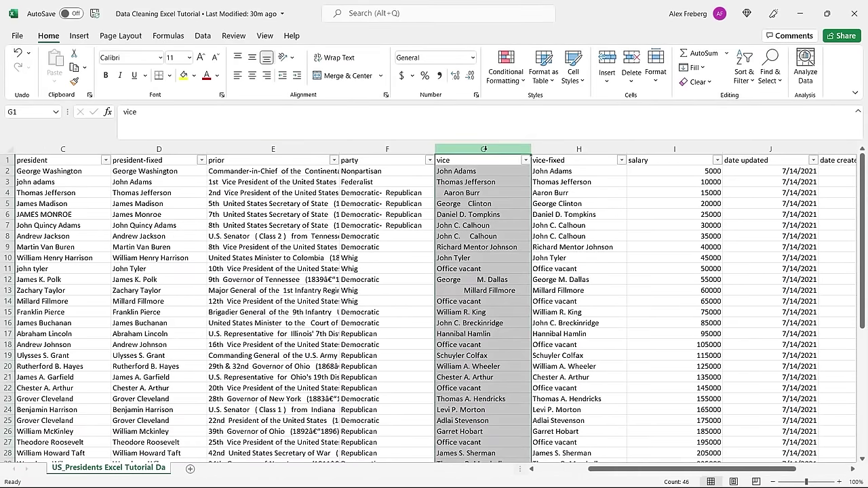
right_click(486, 150)
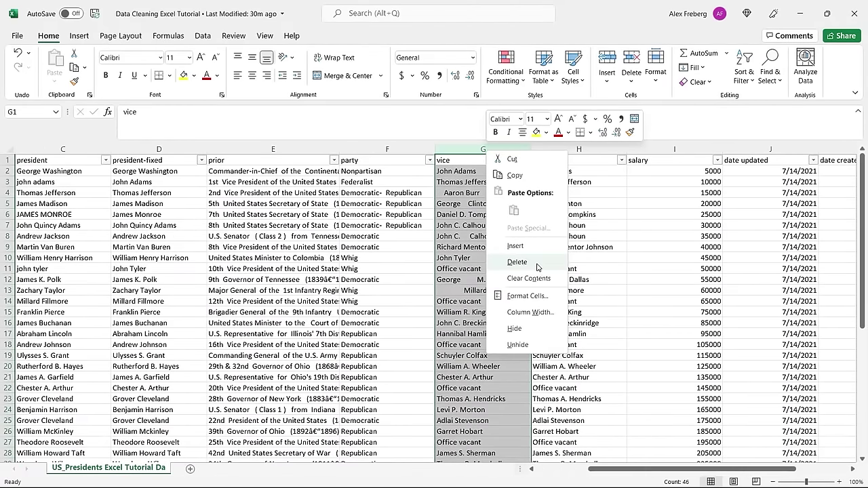
left_click(536, 267)
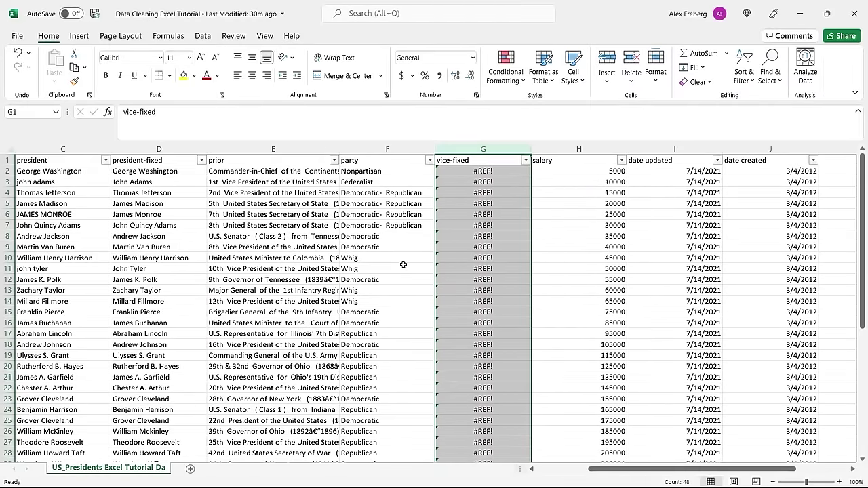
key("ctrl+z")
Copy all trimmed names in the vice-fixed column from H2 down
left_click(563, 171)
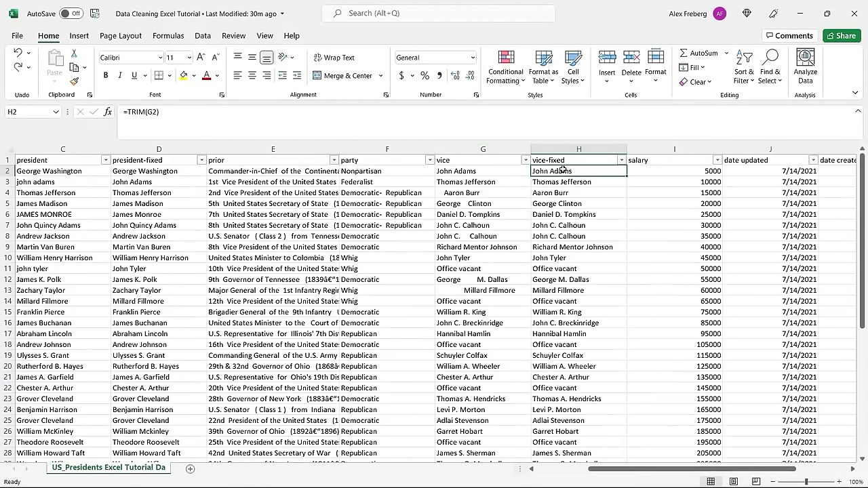
scroll(562, 171, "down", 7)
left_click(562, 171)
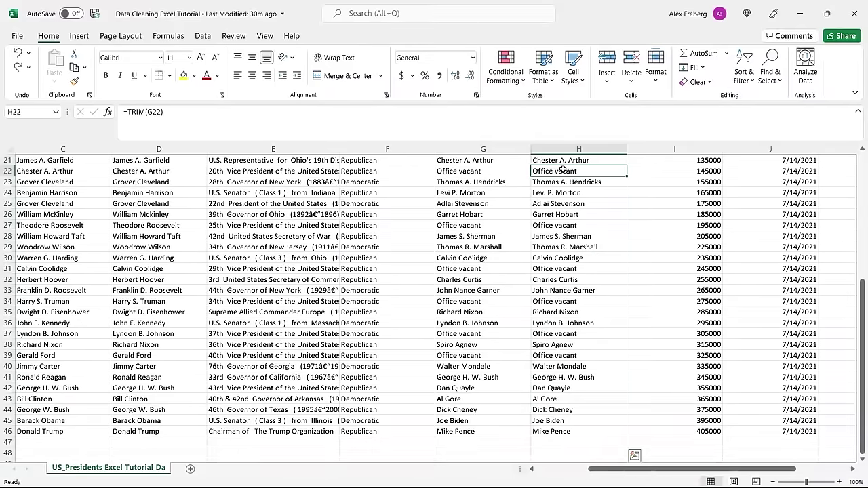
key("Down")
scroll(563, 171, "up", 7)
left_click(563, 171)
key("ctrl+shift+Down")
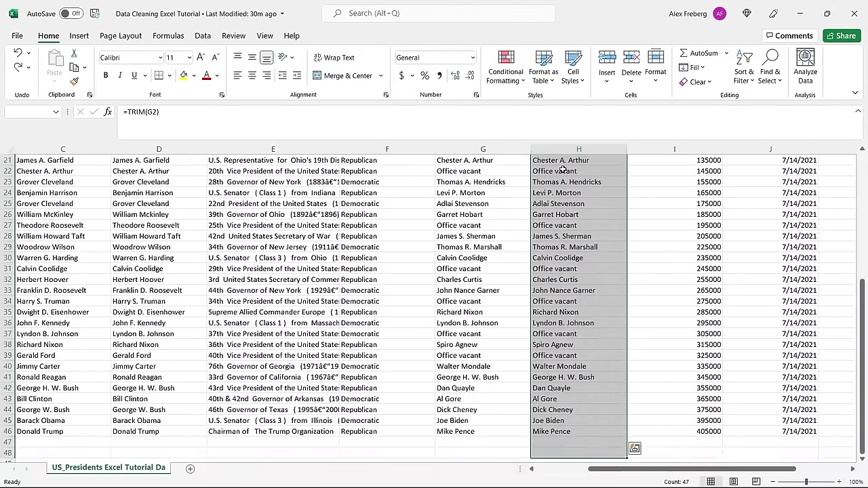
key("ctrl+c")
scroll(563, 171, "up", 7)
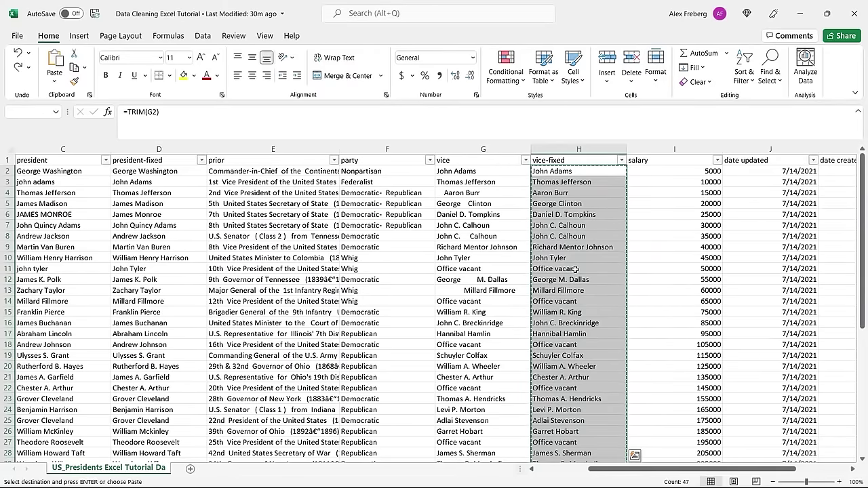
Paste the copied names as values over the vice column starting at G2, and compare G2 with the formula in H2
right_click(576, 171)
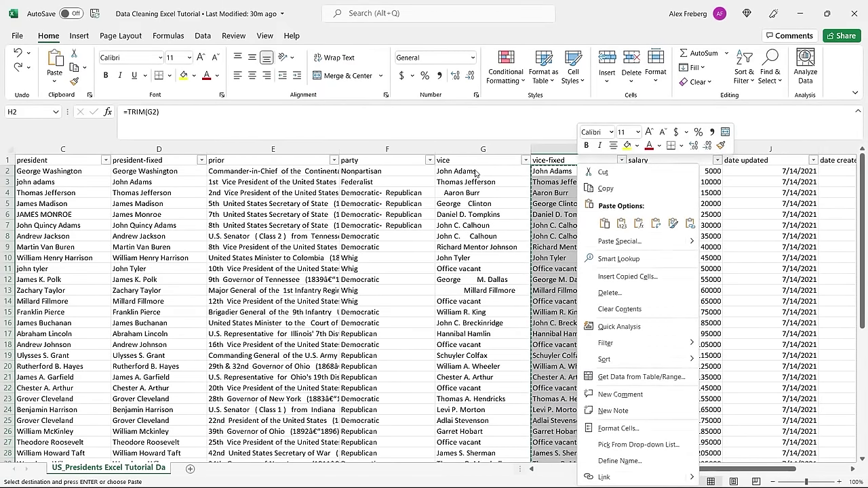
key("Escape")
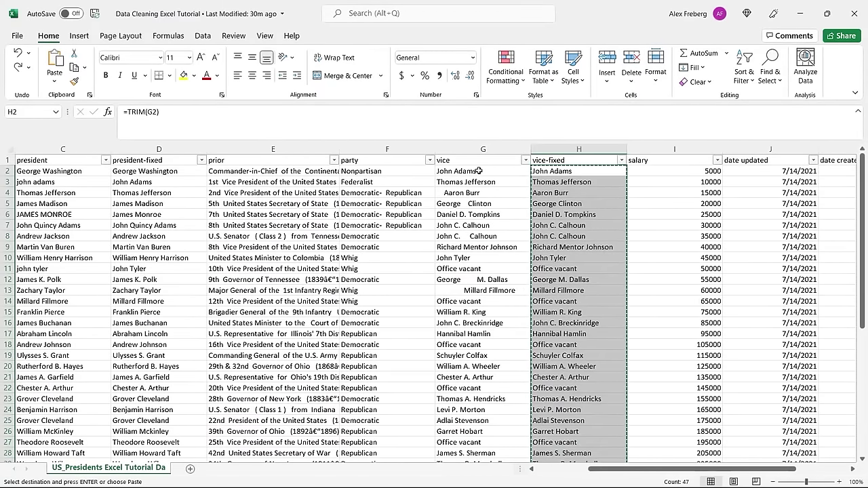
left_click(481, 171)
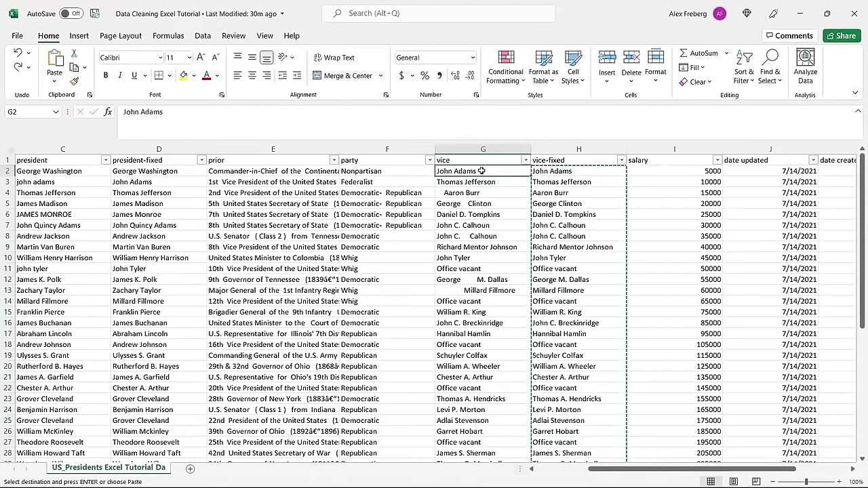
right_click(481, 171)
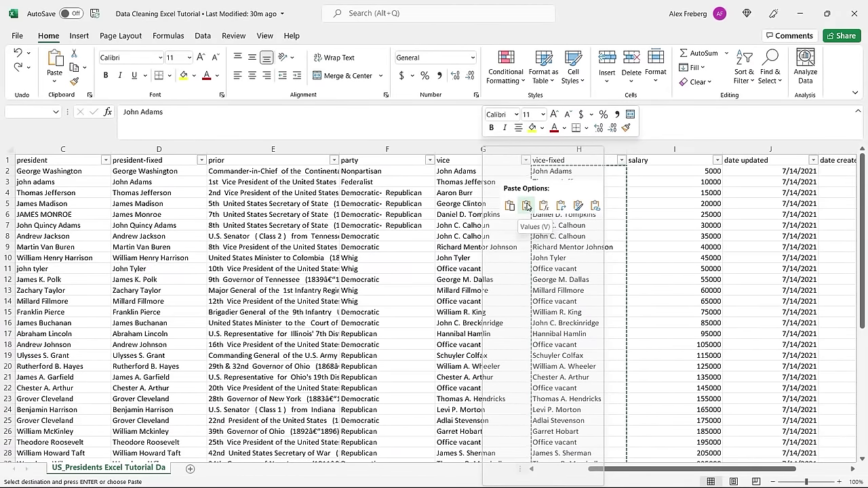
left_click(526, 205)
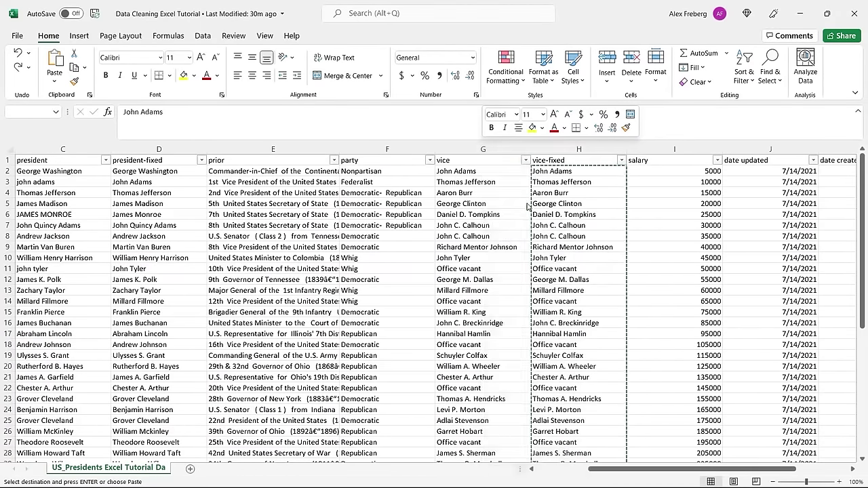
left_click(478, 172)
left_click(575, 173)
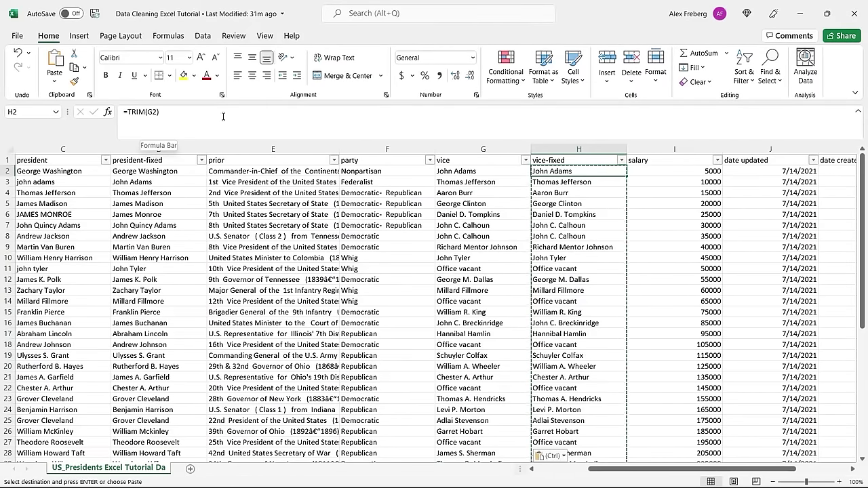
left_click(482, 172)
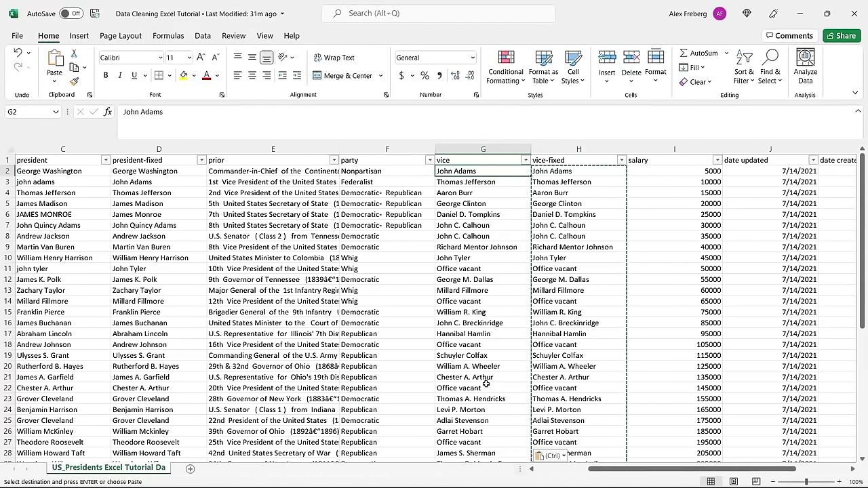
Delete the vice-fixed helper column H
left_click(577, 149)
right_click(577, 150)
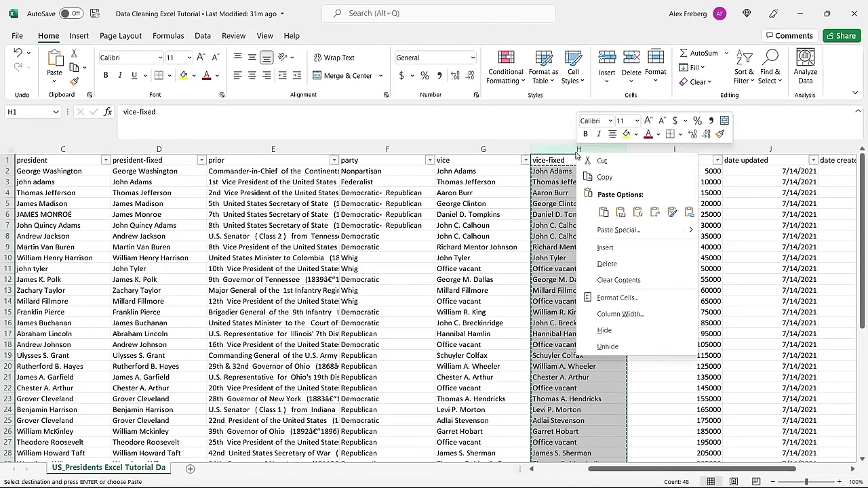
left_click(606, 268)
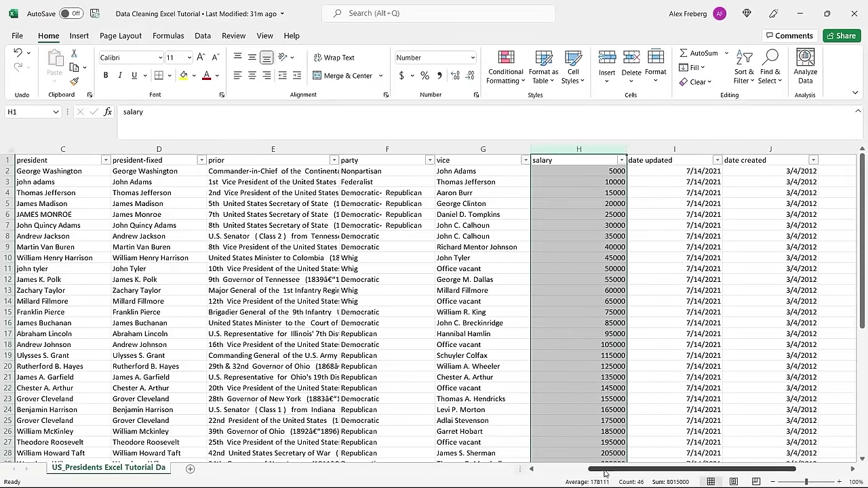
left_click_drag(605, 470, 552, 470)
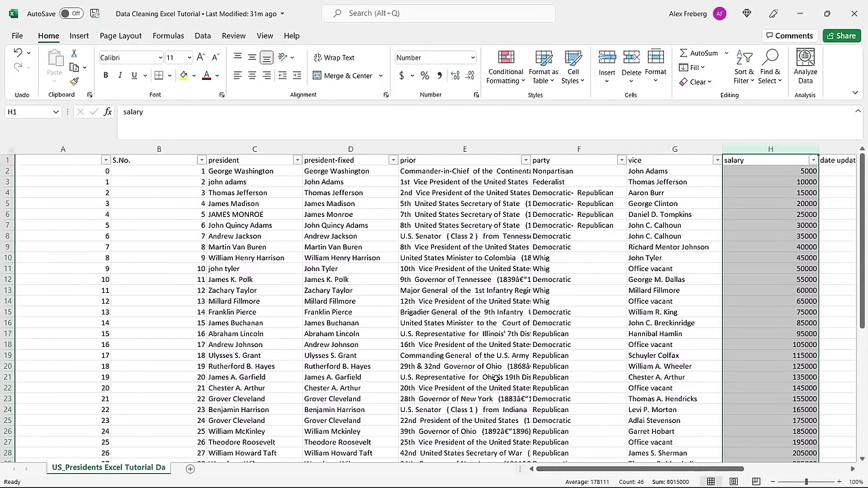
Copy the corrected names in the president-fixed column from D2 down and paste them as values over the president column starting at C2
left_click(366, 172)
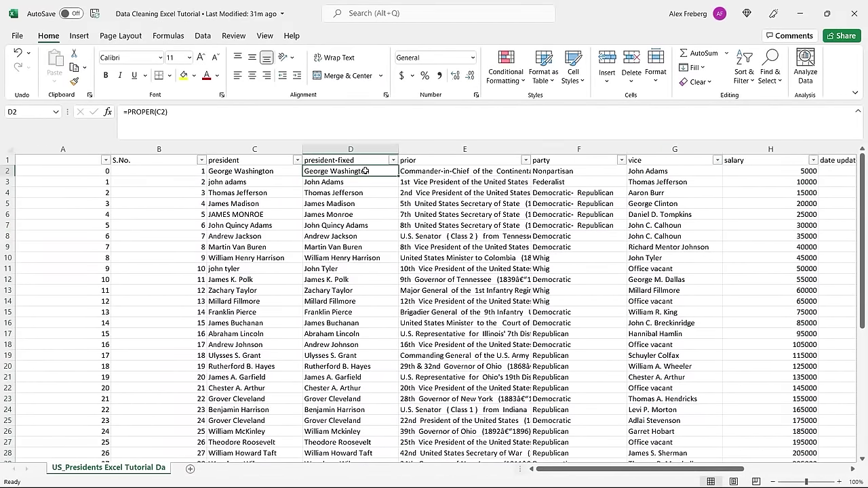
key("ctrl+shift+Down")
key("ctrl+c")
key("Left")
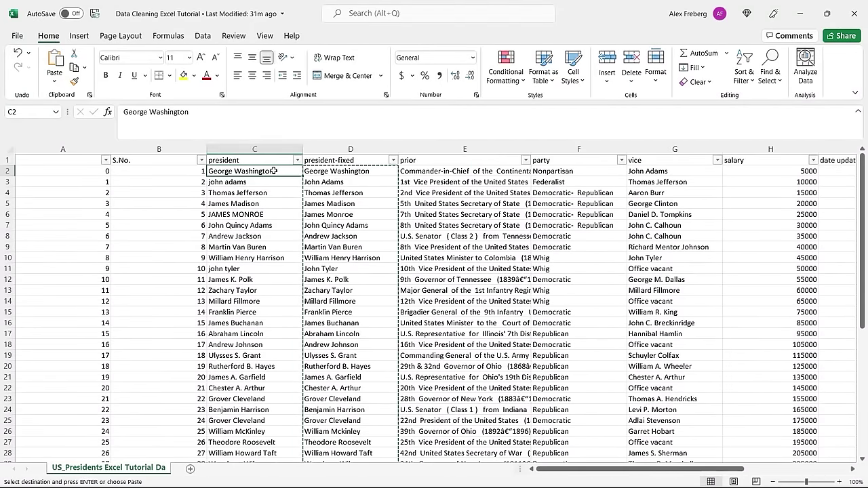
right_click(274, 172)
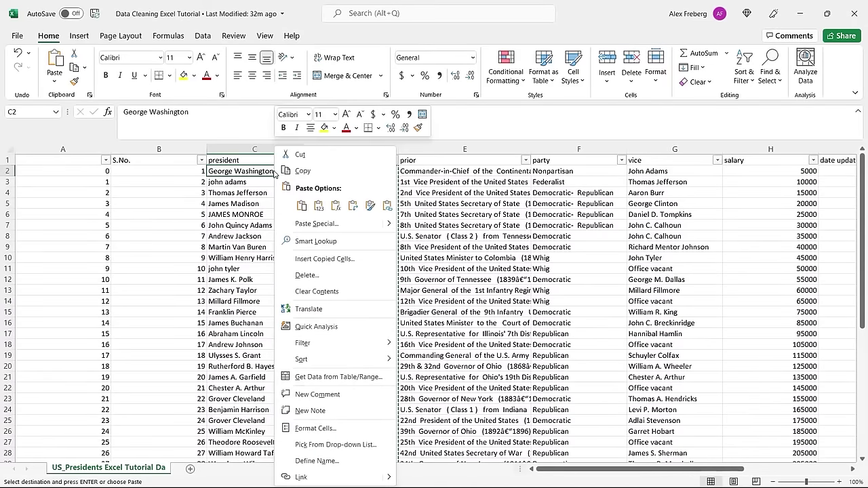
left_click(319, 206)
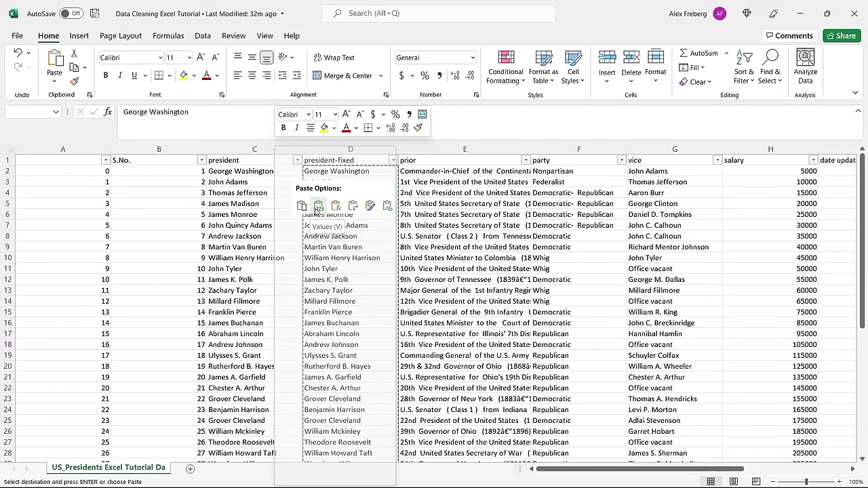
left_click(344, 183)
left_click(279, 182)
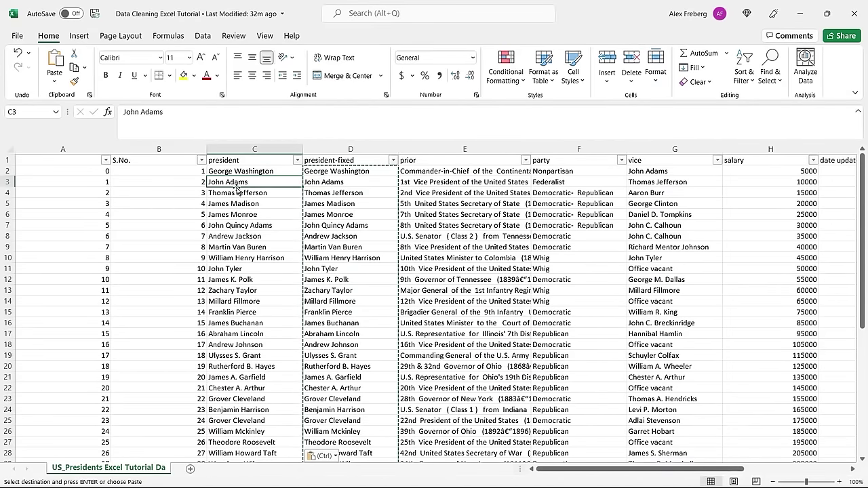
Delete the president-fixed helper column D
left_click(346, 150)
right_click(346, 151)
left_click(399, 265)
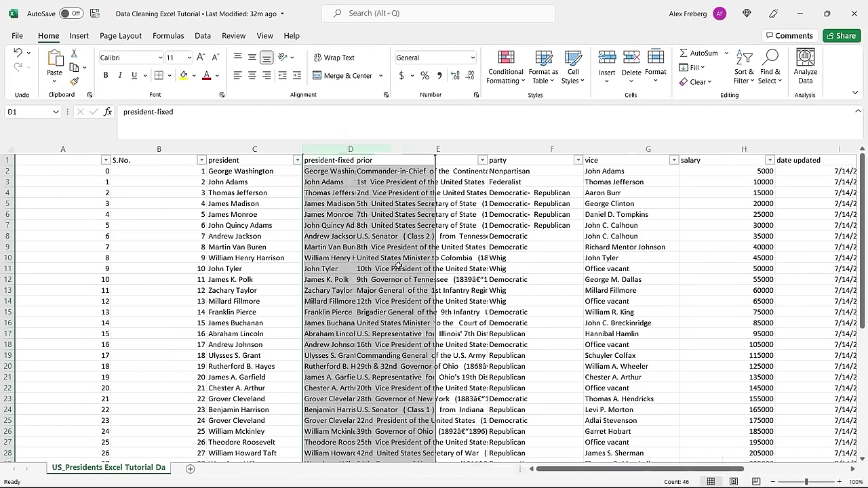
left_click(504, 216)
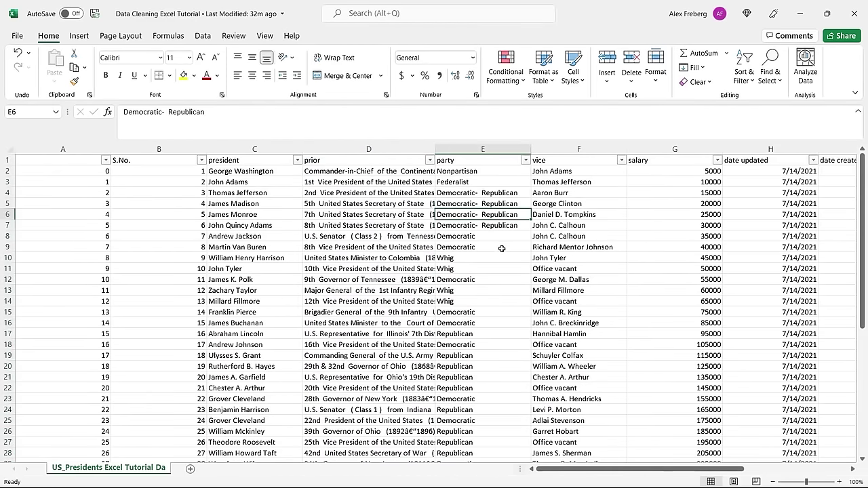
left_click(502, 249)
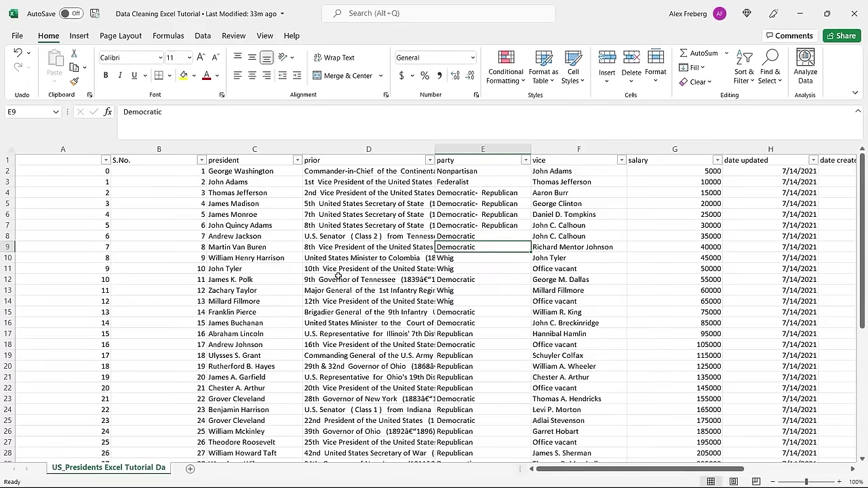
Widen the prior column D to read its full entries
left_click(366, 149)
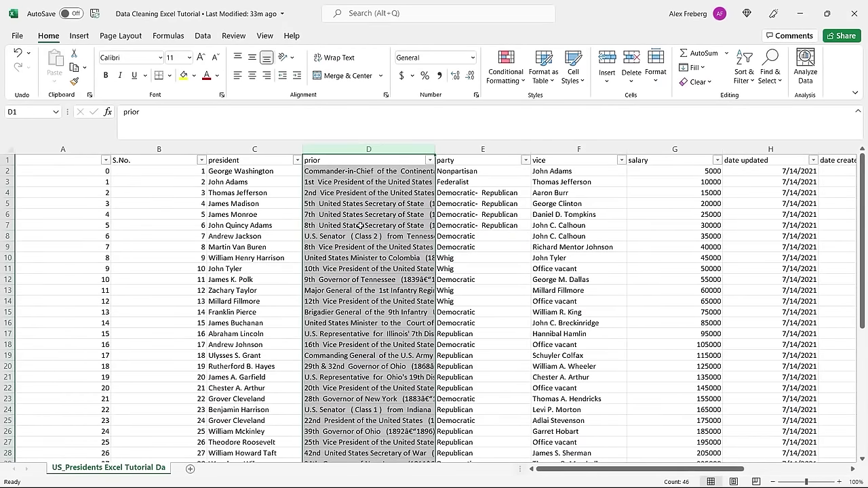
left_click(435, 148)
left_click_drag(523, 152, 524, 152)
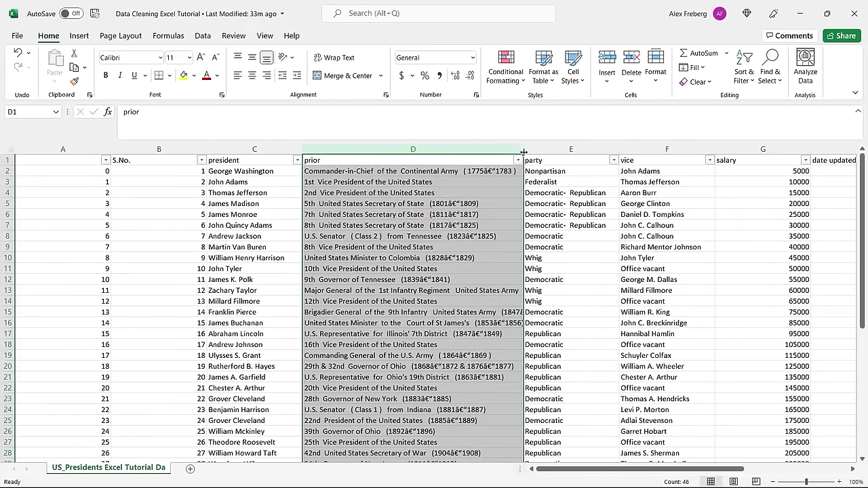
left_click(481, 194)
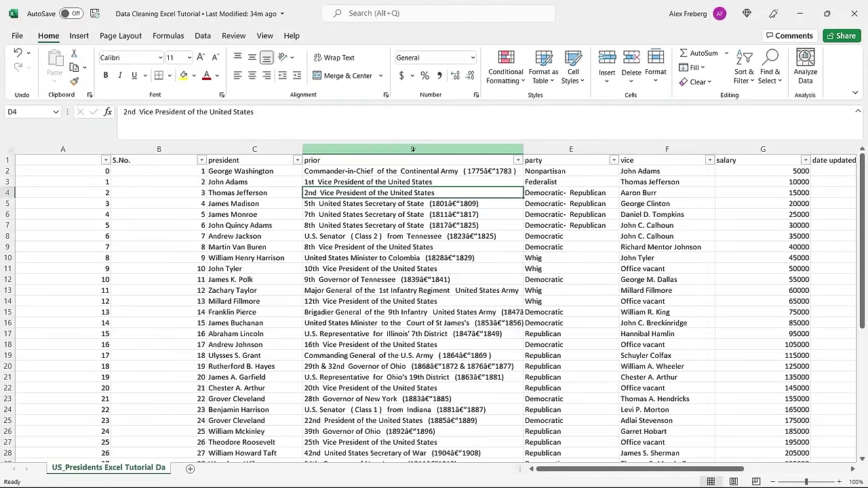
mouse_move(619, 469)
left_mouse_down()
mouse_move(670, 469)
mouse_move(624, 474)
left_mouse_up()
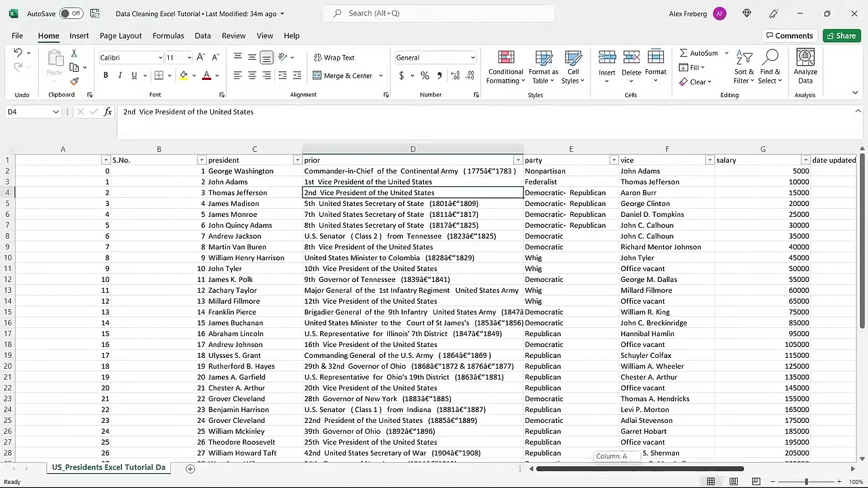
mouse_move(558, 475)
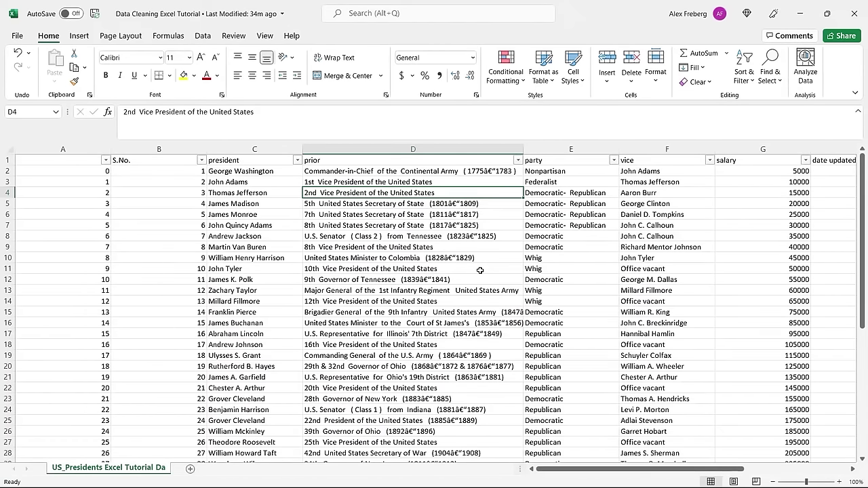
Delete the prior column D from the dataset
left_click(413, 148)
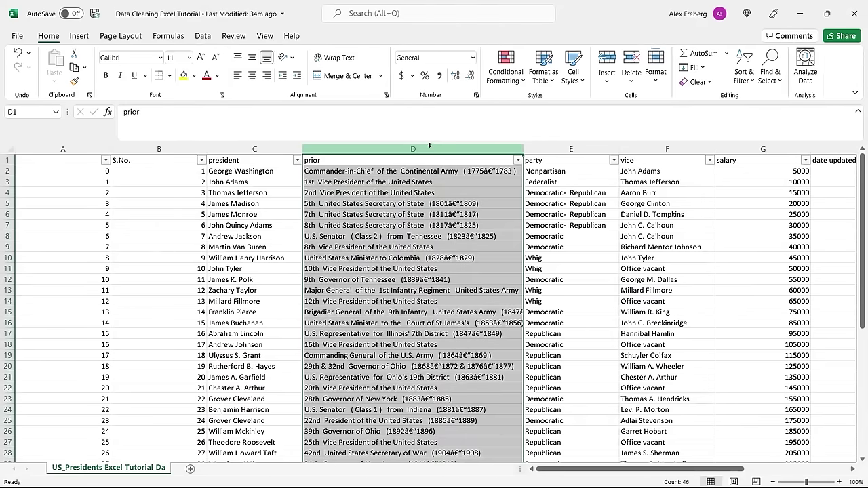
right_click(413, 148)
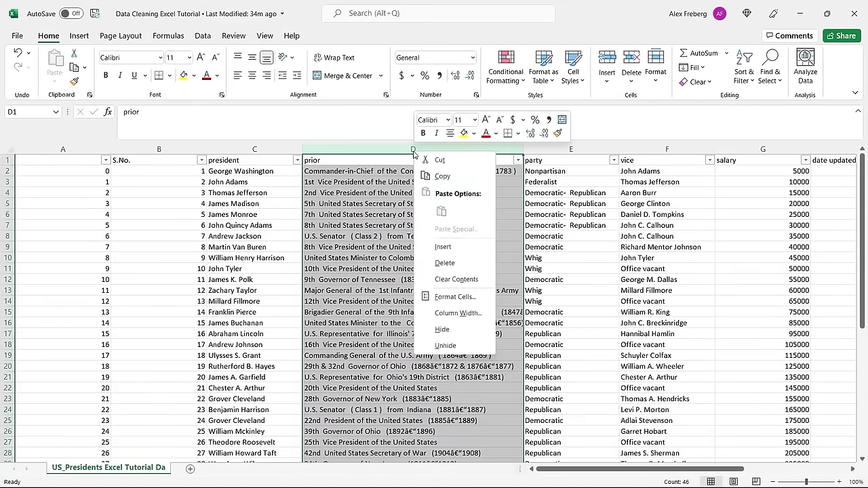
left_click(459, 263)
left_click(225, 226)
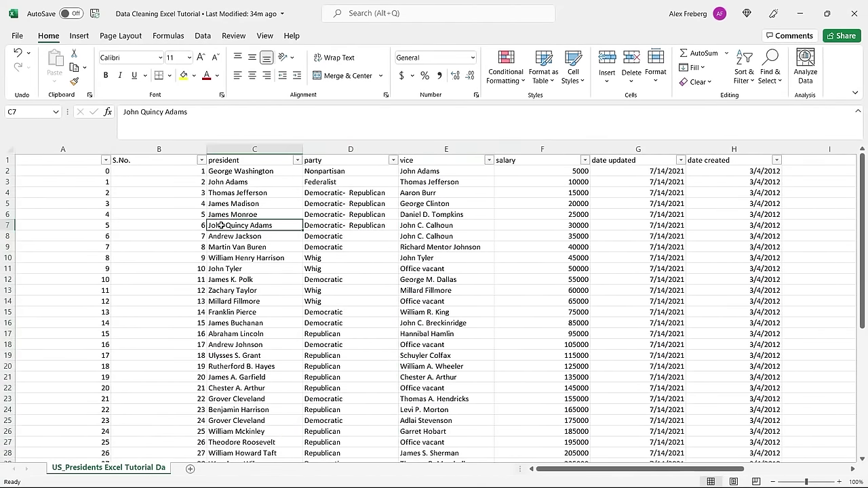
Compare the unlabelled index column A with the S.No. column down to the last row, and delete column A
left_click(96, 170)
left_click(127, 174)
left_click(93, 169)
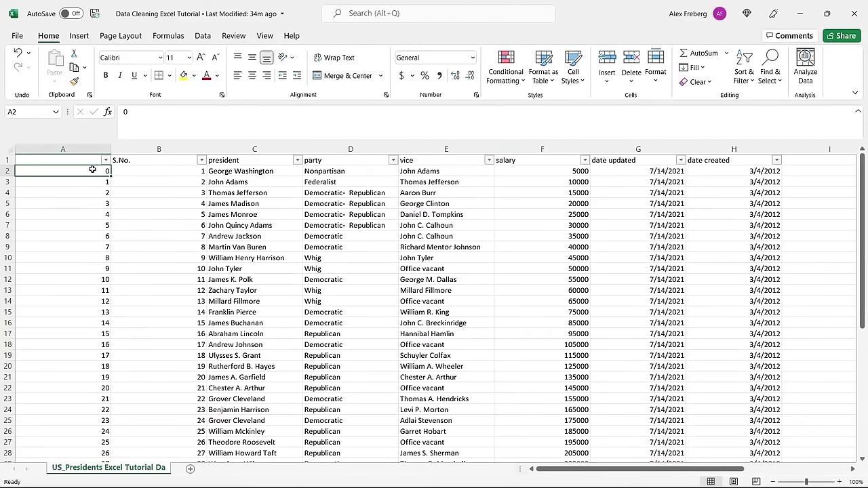
left_click(118, 170)
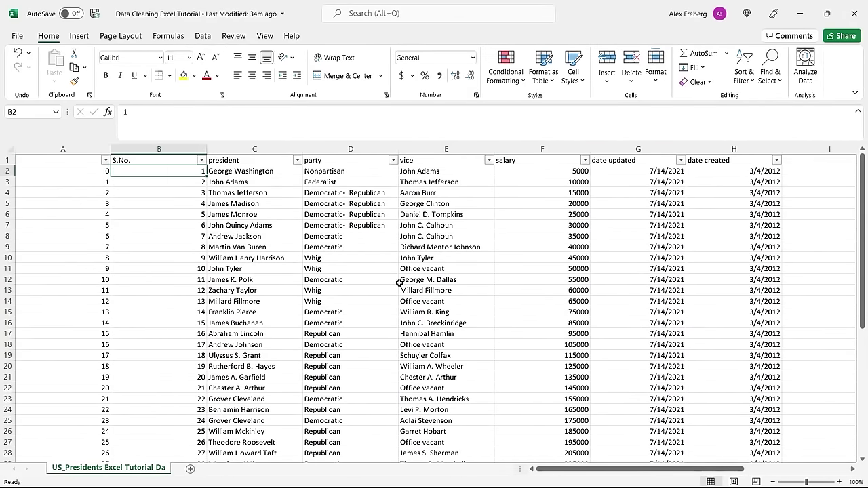
scroll(650, 247, "down", 7)
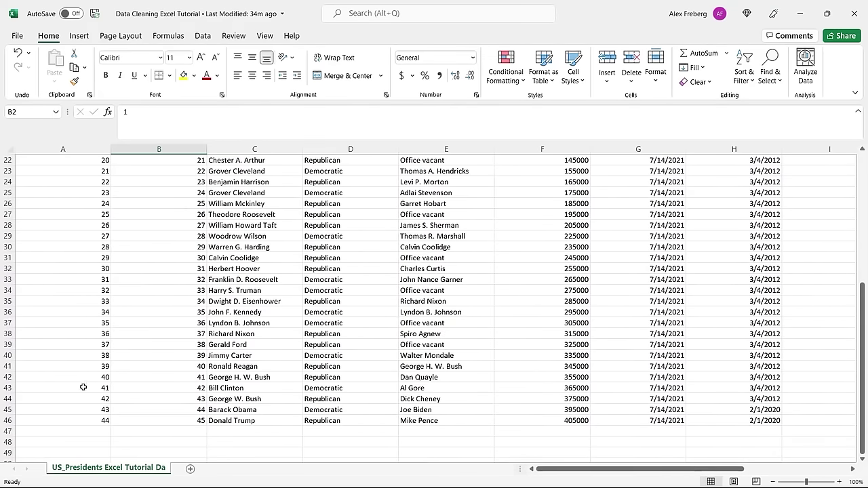
scroll(82, 387, "up", 7)
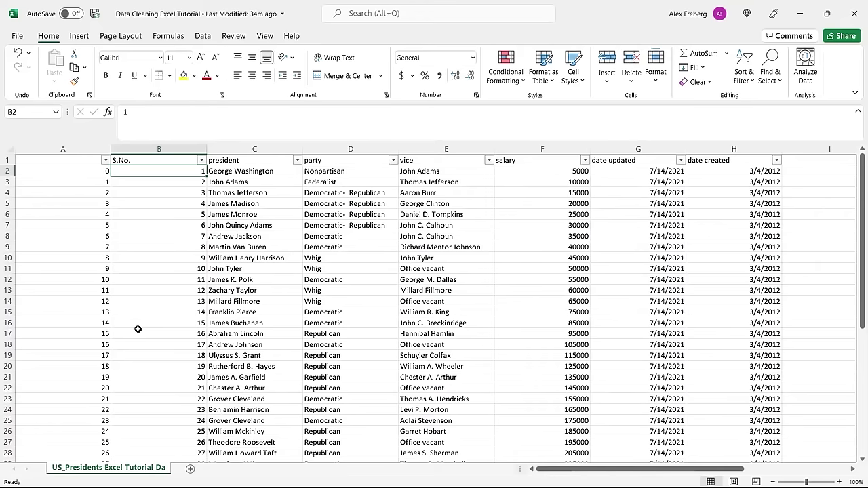
left_click(83, 148)
right_click(84, 149)
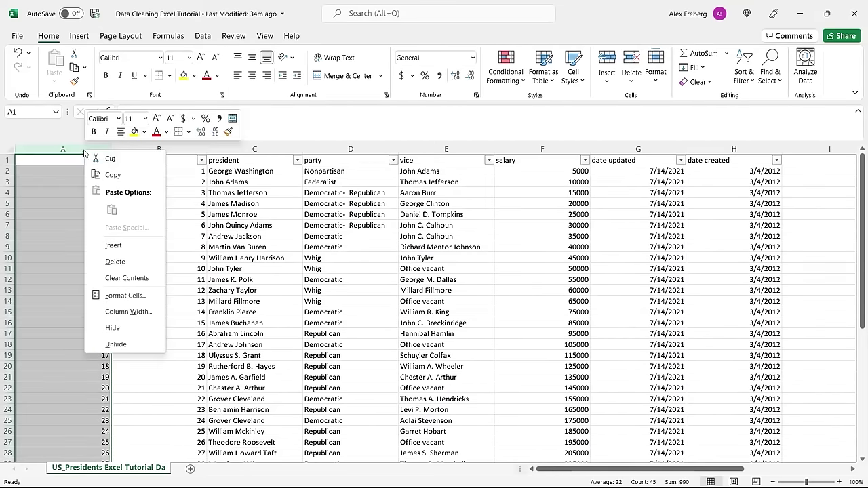
left_click(129, 263)
left_click(254, 215)
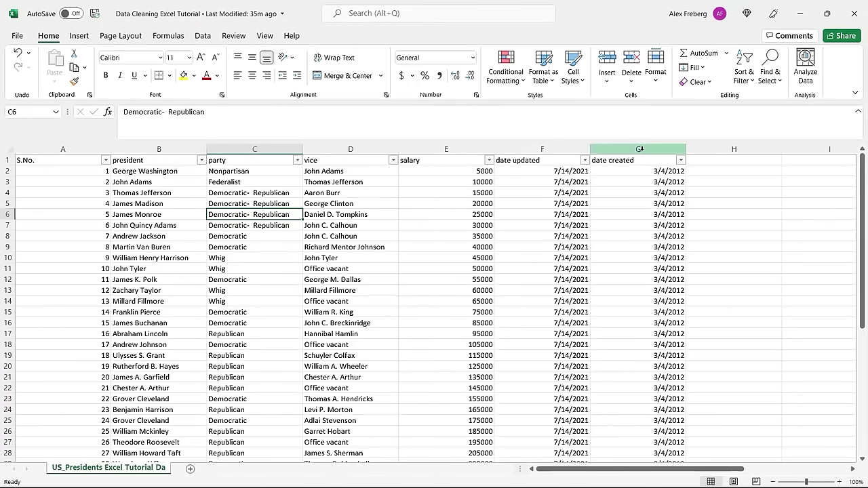
Look over the cleaned presidents dataset down to its last row
left_click(730, 251)
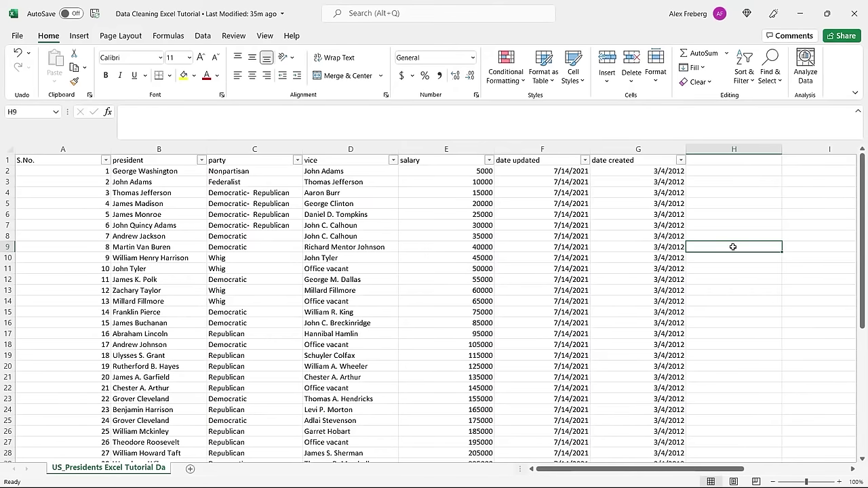
scroll(733, 247, "down", 9)
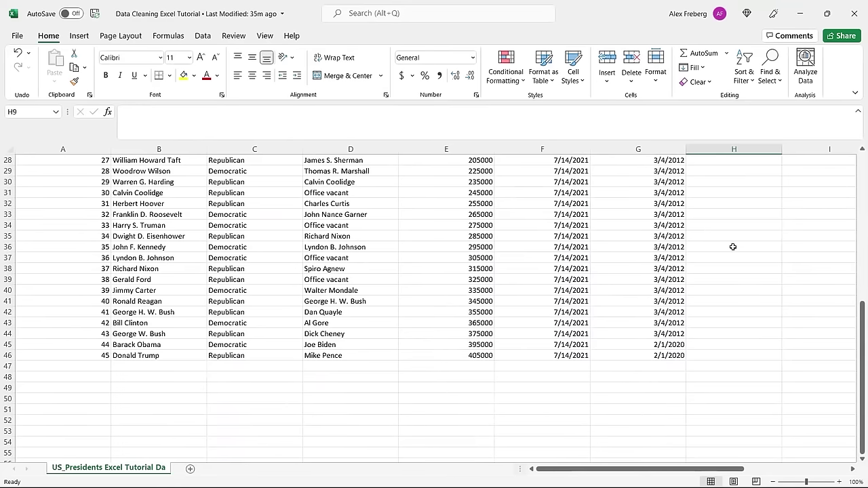
scroll(733, 247, "up", 9)
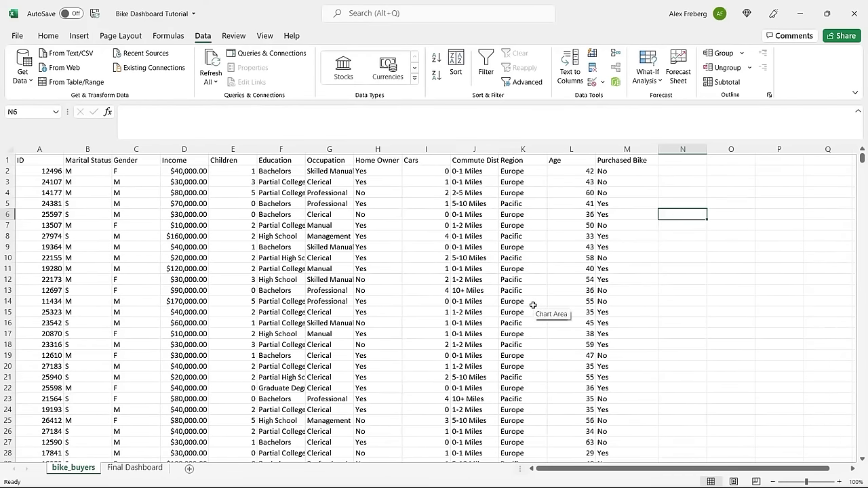
In the Bike Dashboard Tutorial workbook, view the Final Dashboard sheet, filtering Region by Europe and North America, and by Pacific alone
left_click(133, 468)
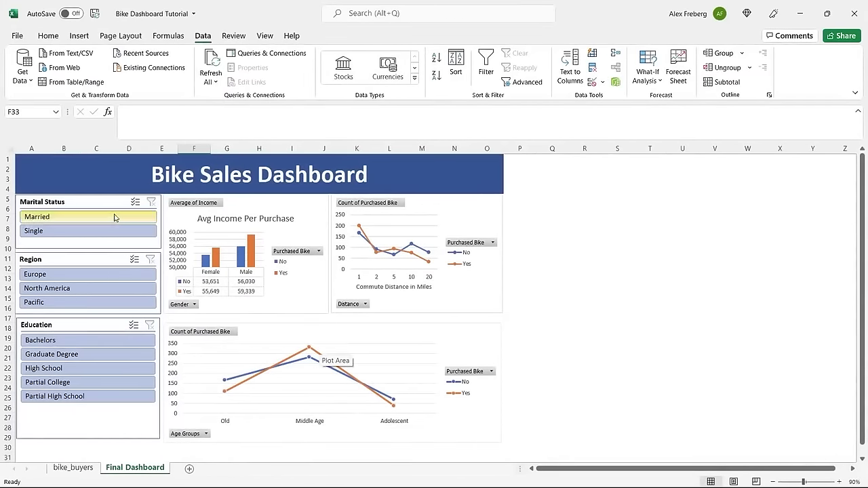
left_click(119, 286)
left_click(120, 275)
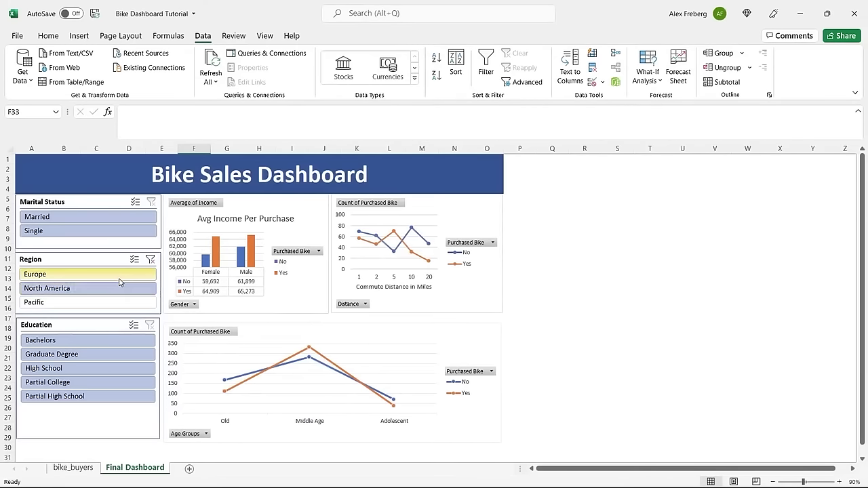
left_click(117, 302)
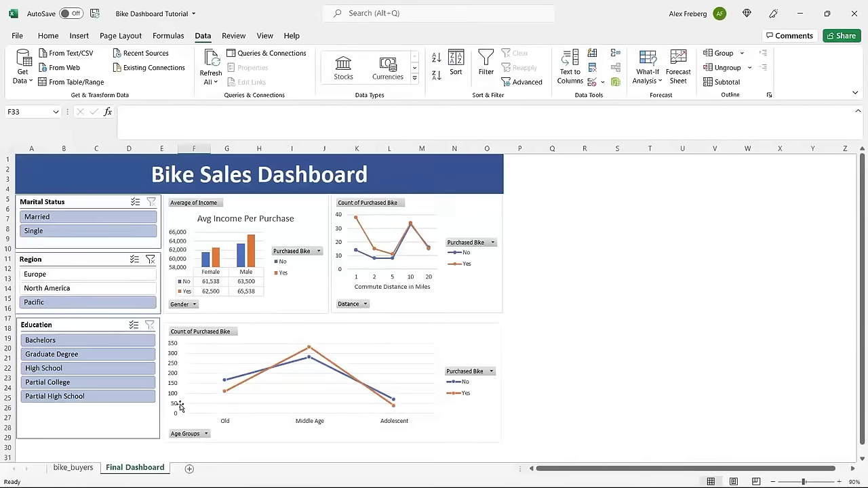
Check the bike_buyers sheet and hide the Final Dashboard sheet
left_click(73, 468)
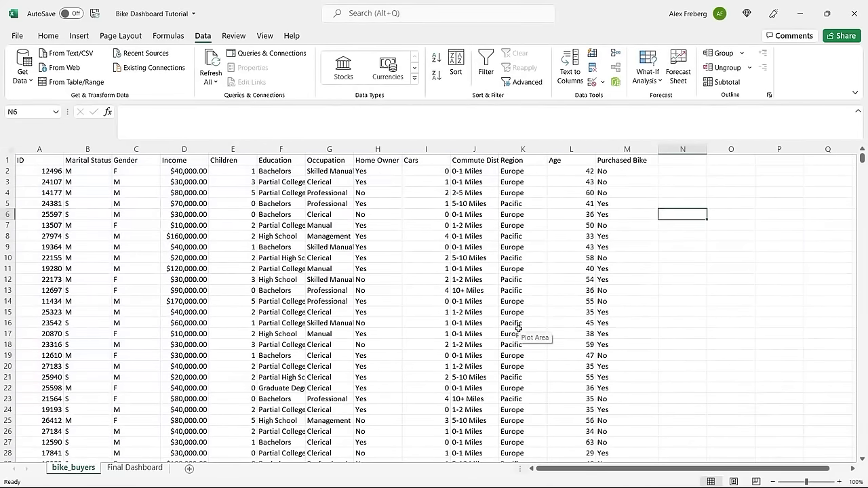
right_click(140, 469)
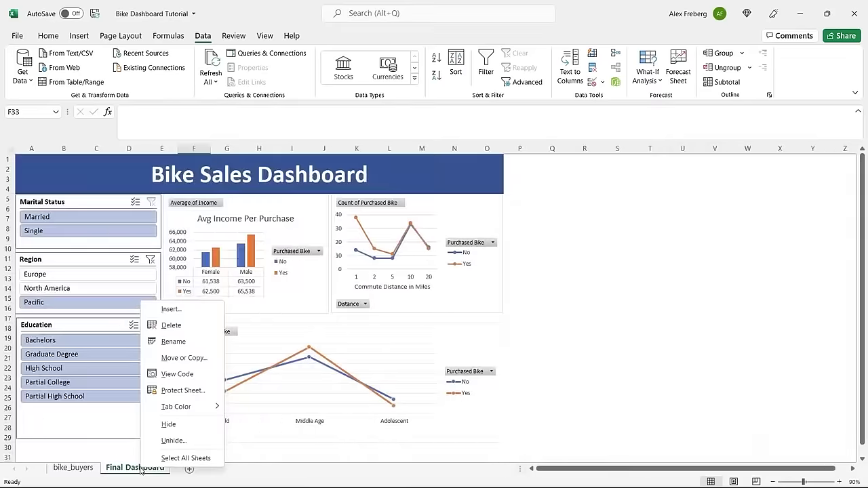
left_click(171, 423)
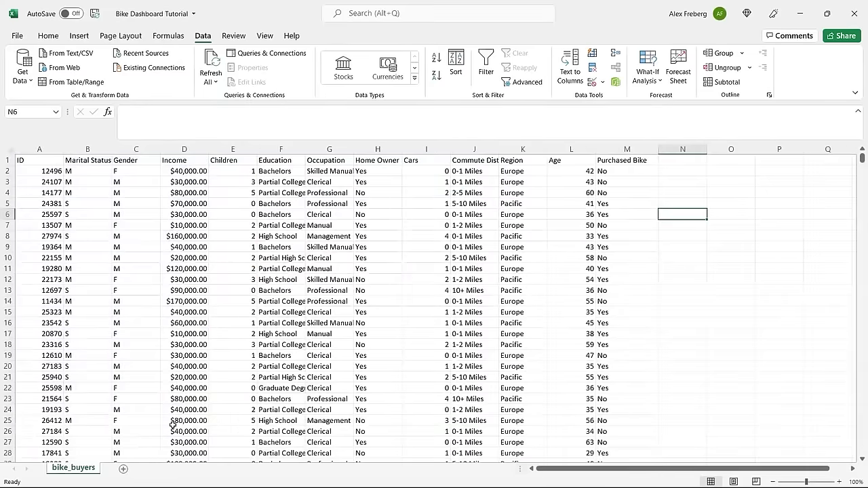
Add a new worksheet after bike_buyers and name it Dashboard
left_click(119, 469)
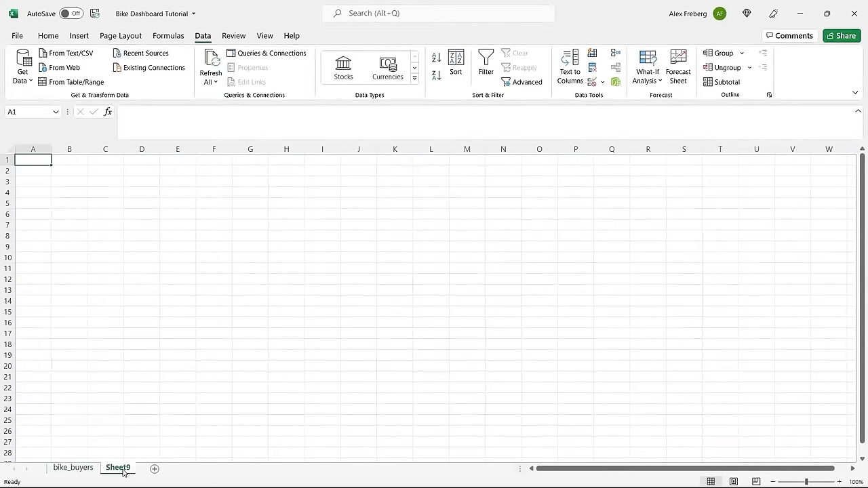
double_click(119, 468)
type("D")
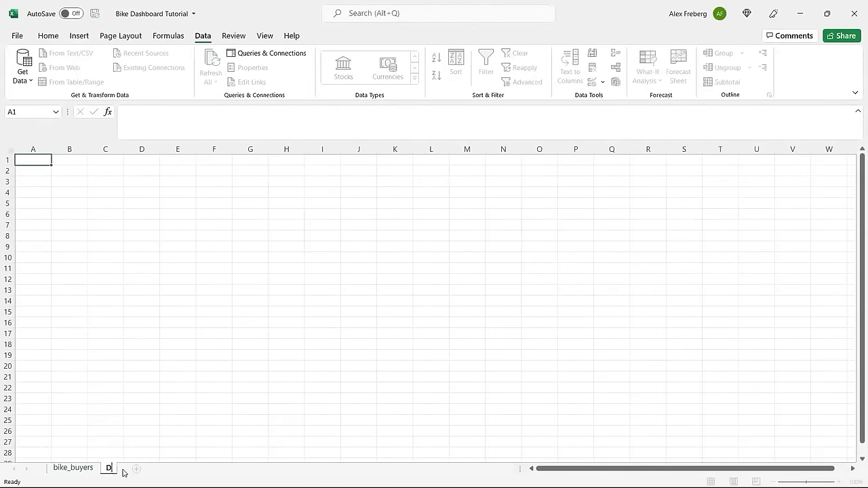
type("ashboard")
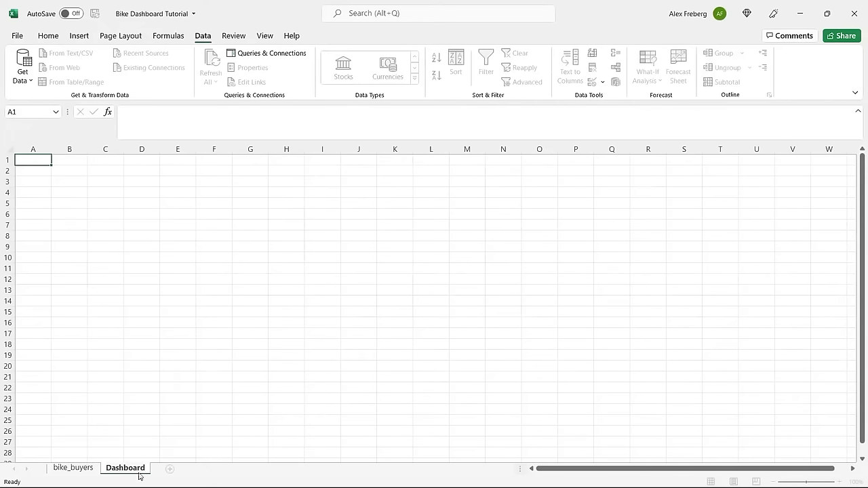
key("Return")
Add a new worksheet after Dashboard and name it Pivot Table
left_click(170, 469)
type("Pivot")
double_click(171, 469)
type("Pivot")
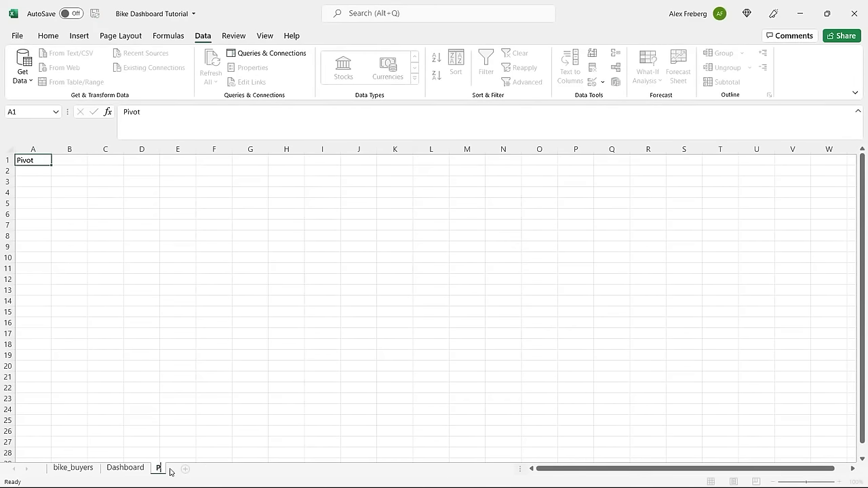
type(" Table")
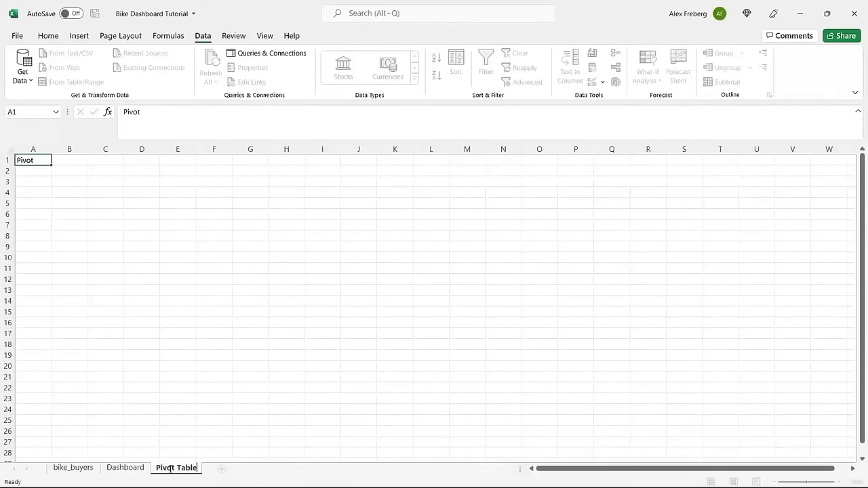
Add another worksheet after Pivot Table and name it Working Sheet
left_click(219, 469)
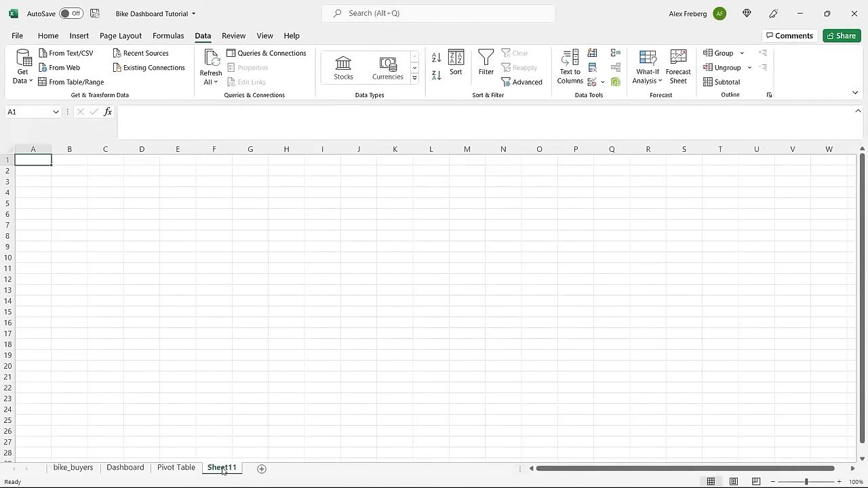
double_click(222, 468)
type("Working Sheet")
left_click(221, 425)
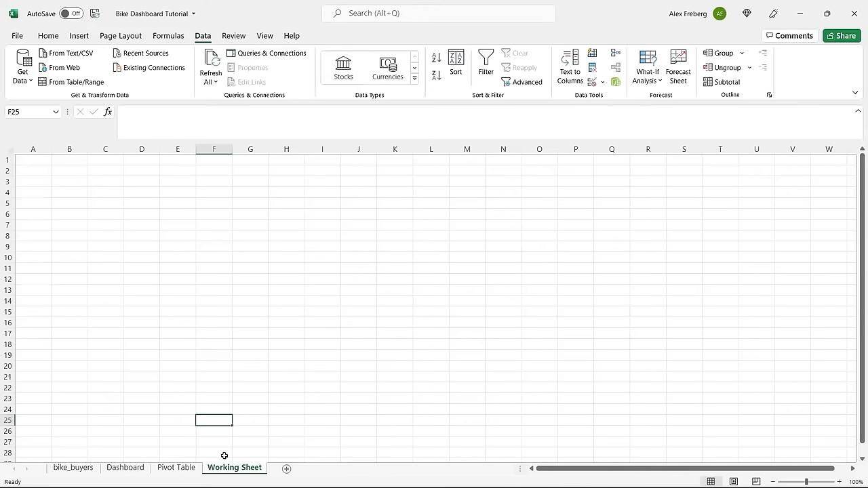
Reorder the sheets so Working Sheet follows bike_buyers and Pivot Table comes before Dashboard
left_click_drag(224, 472, 132, 471)
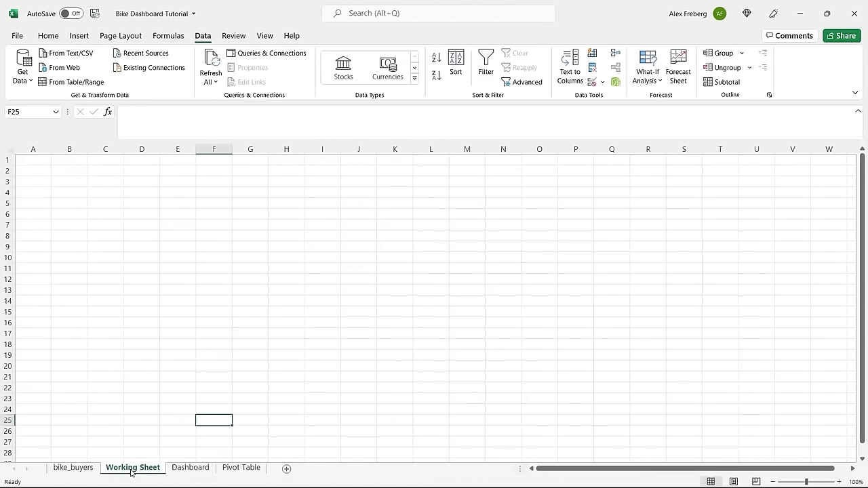
left_click(246, 469)
left_click_drag(246, 469, 197, 469)
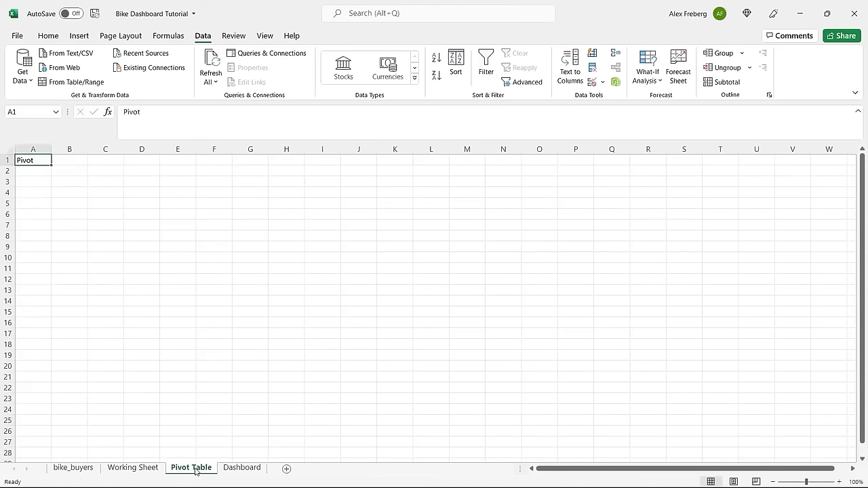
Copy all the data from the bike_buyers sheet and paste it into Working Sheet starting at cell A1
left_click(73, 468)
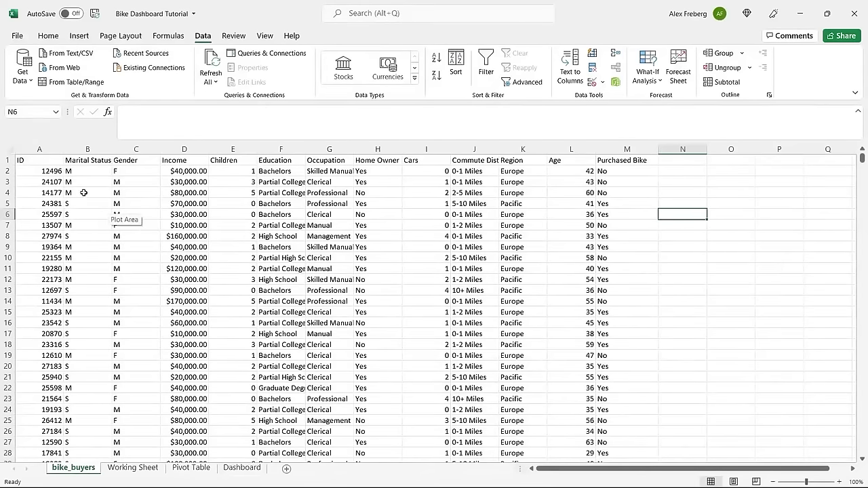
left_click(8, 154)
key("ctrl+c")
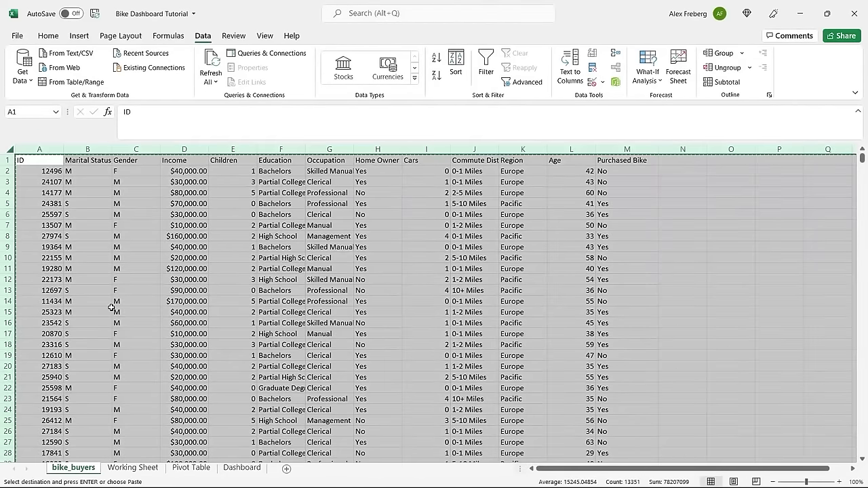
left_click(132, 467)
left_click(21, 155)
key("ctrl+v")
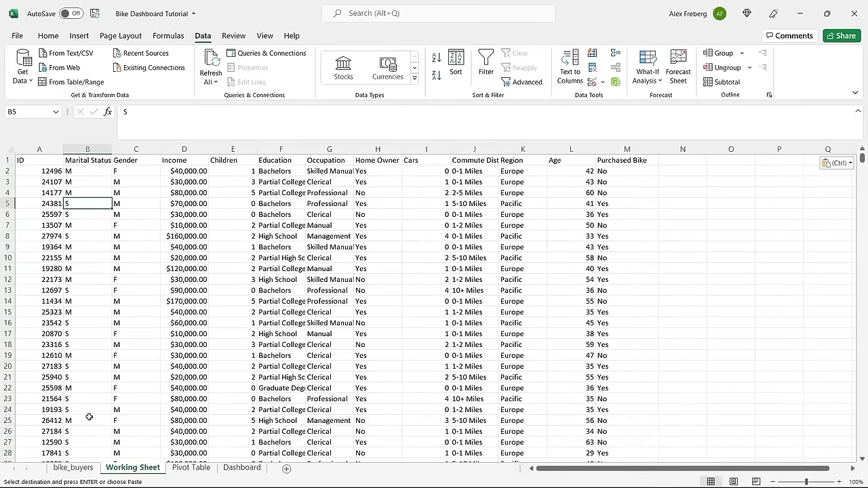
Return to the bike_buyers sheet and clear the copy selection around its data
left_click(73, 469)
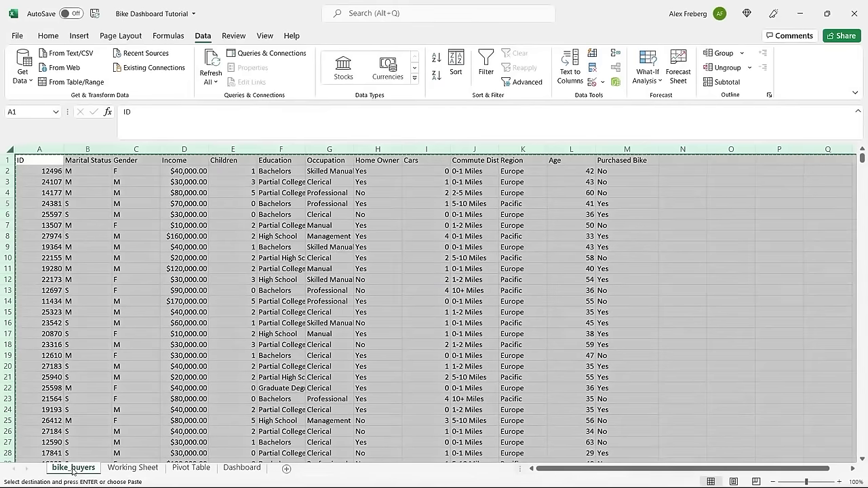
left_click(87, 334)
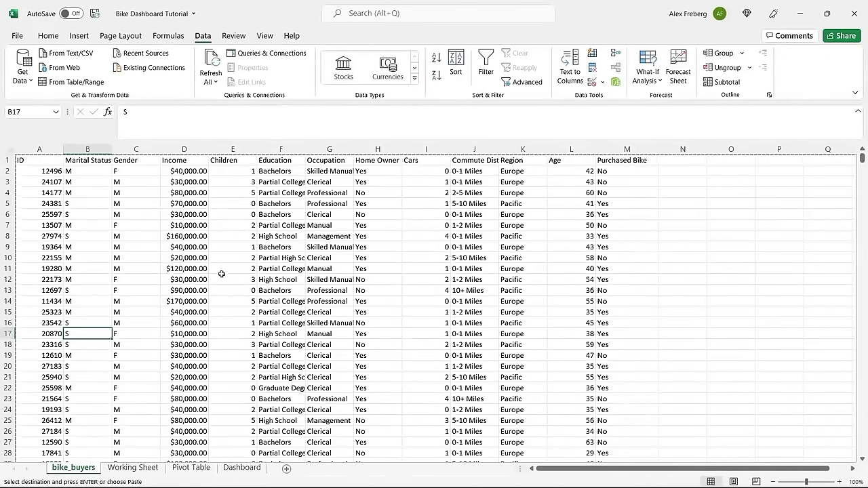
left_click(673, 227)
left_click(684, 215)
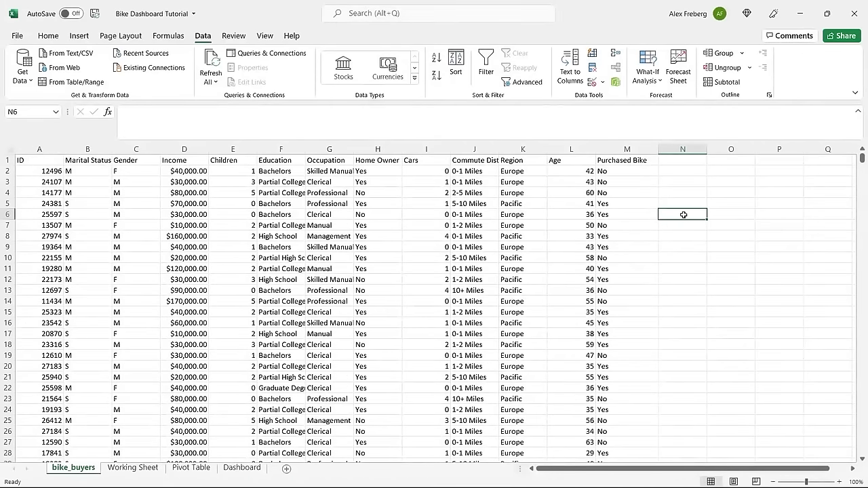
Turn on filters for all columns of the data in Working Sheet
left_click(139, 468)
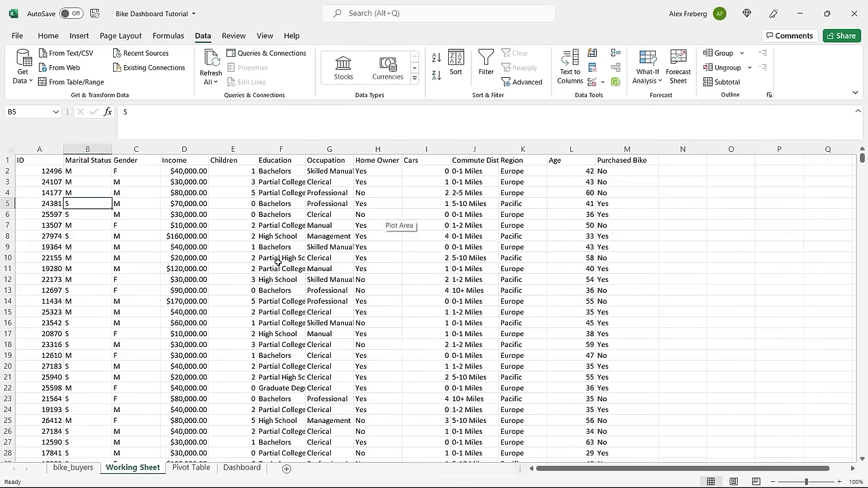
left_click(8, 148)
left_click(484, 68)
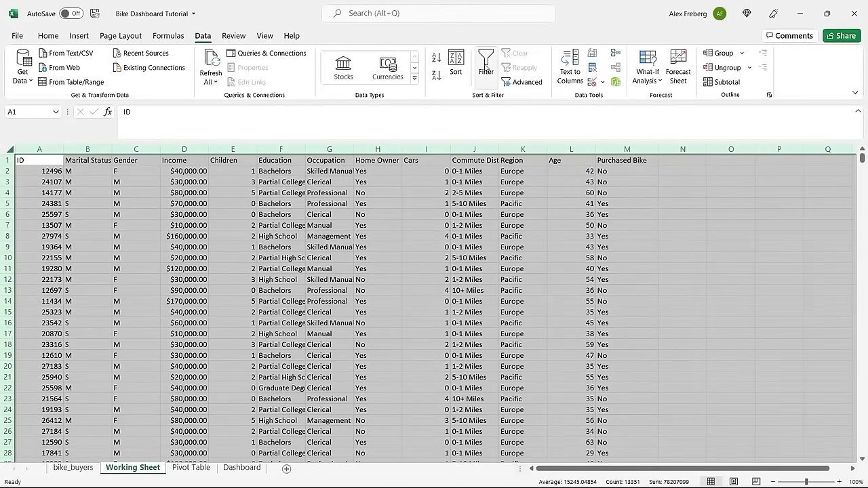
left_click_drag(53, 182, 123, 204)
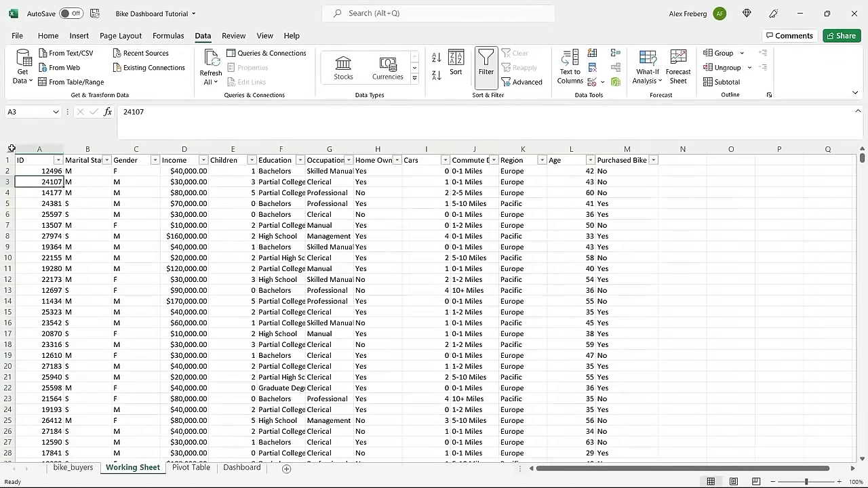
Widen all columns of Working Sheet evenly so the headers and entries fit
left_click(8, 147)
left_click_drag(71, 149, 84, 149)
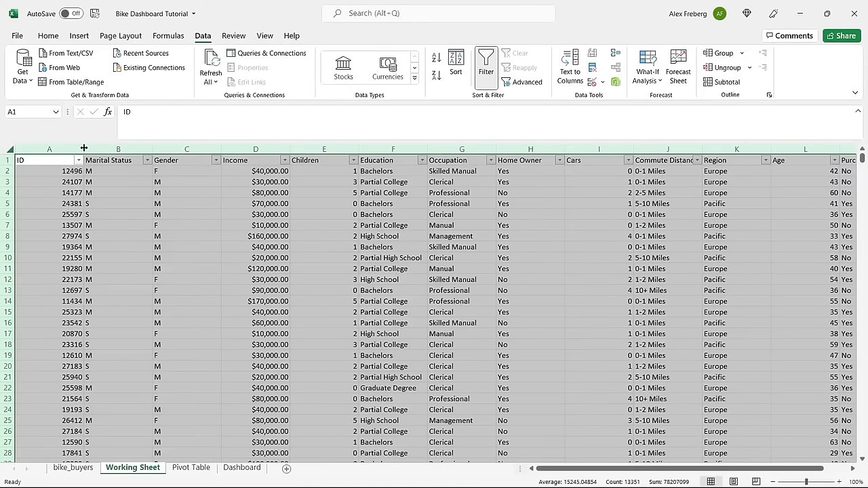
left_click_drag(83, 148, 89, 148)
left_click(92, 182)
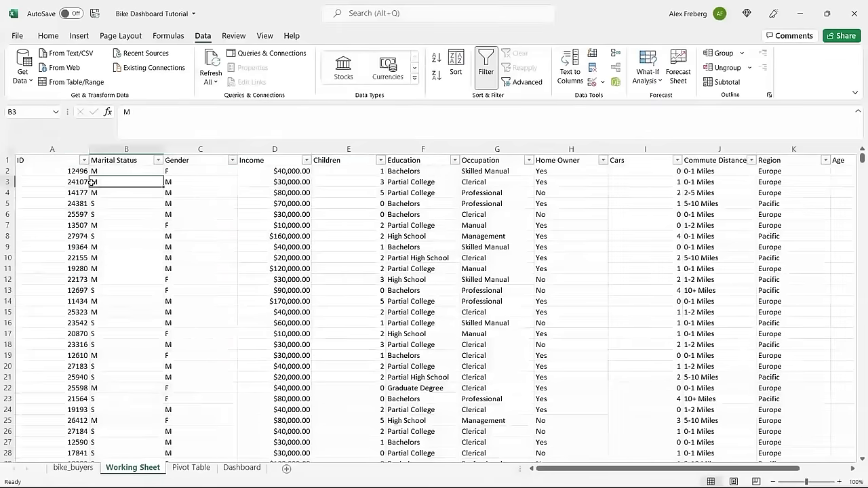
Examine the filter values of the ID, Marital Status, Gender and Purchased Bike columns in Working Sheet
left_click(84, 160)
left_click(190, 257)
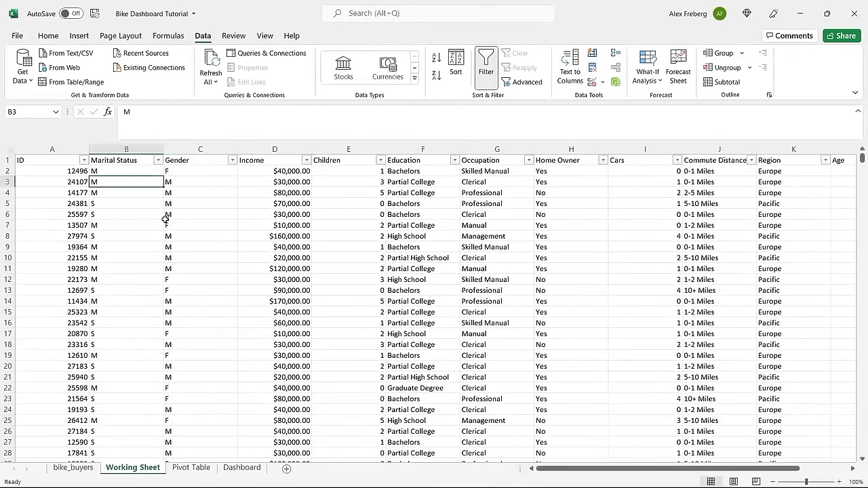
left_click(158, 160)
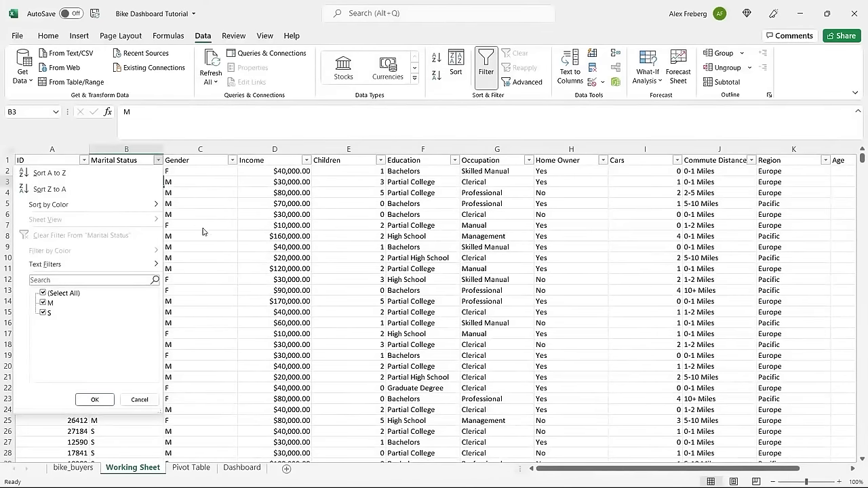
key("Escape")
left_click(232, 160)
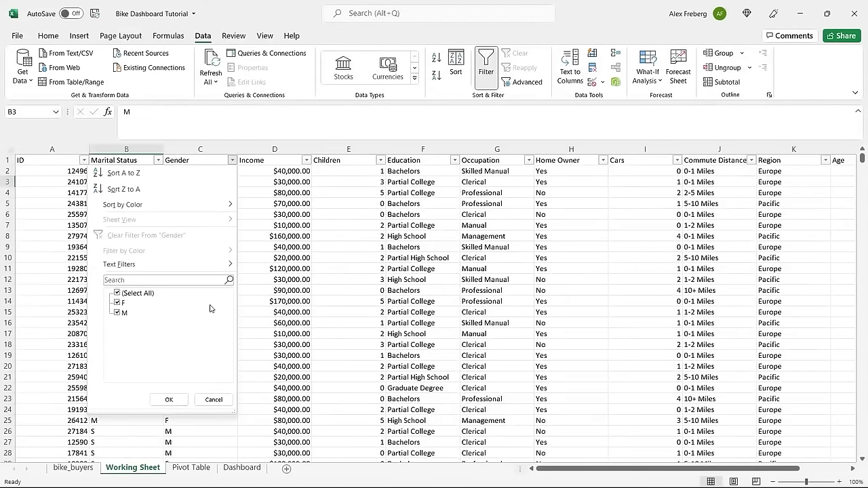
left_click(169, 399)
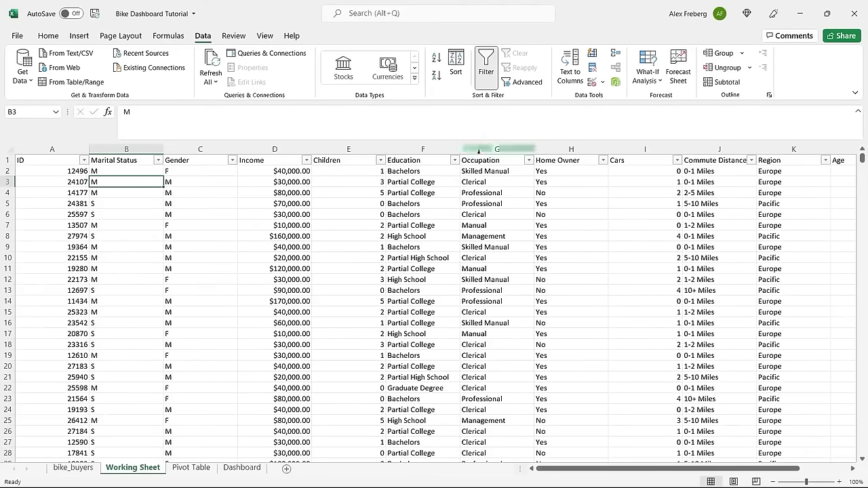
scroll(497, 262, "right", 3)
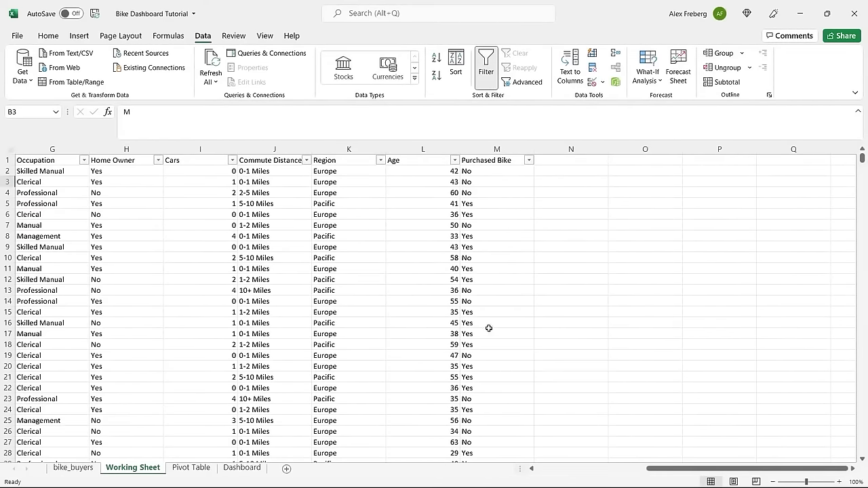
left_click(529, 160)
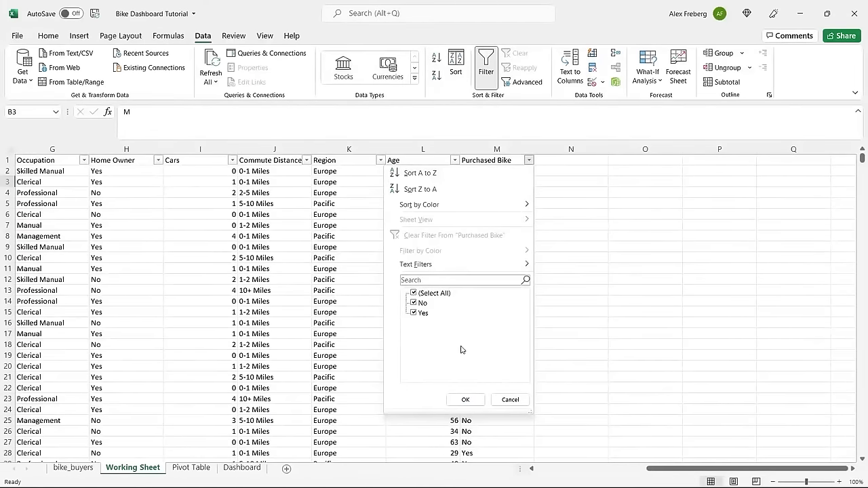
left_click(571, 291)
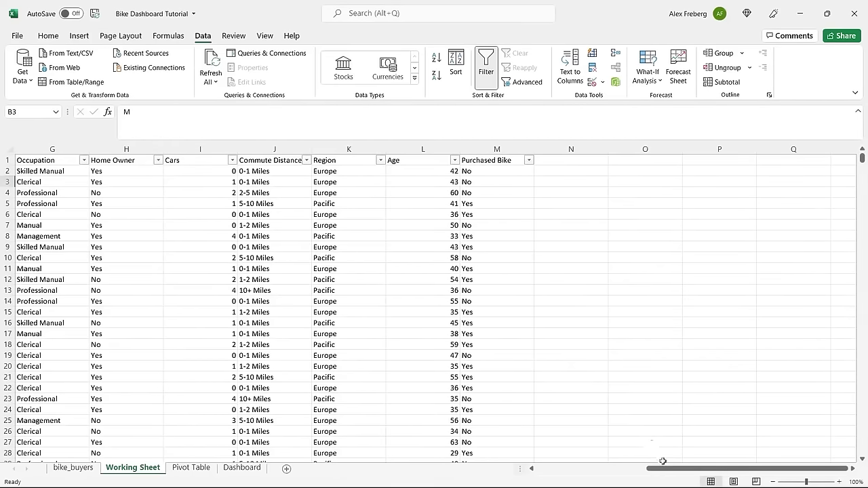
left_click_drag(664, 470, 551, 484)
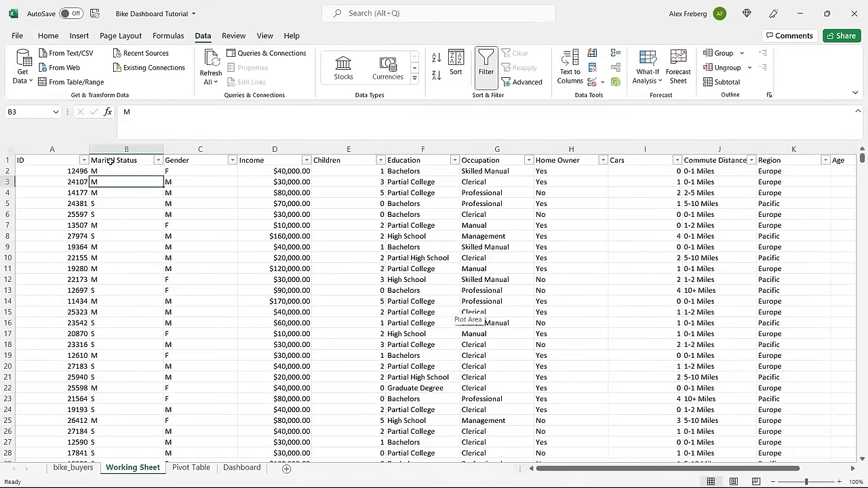
Remove duplicate rows from the whole Working Sheet, comparing all columns and treating the first row as headers
left_click(8, 149)
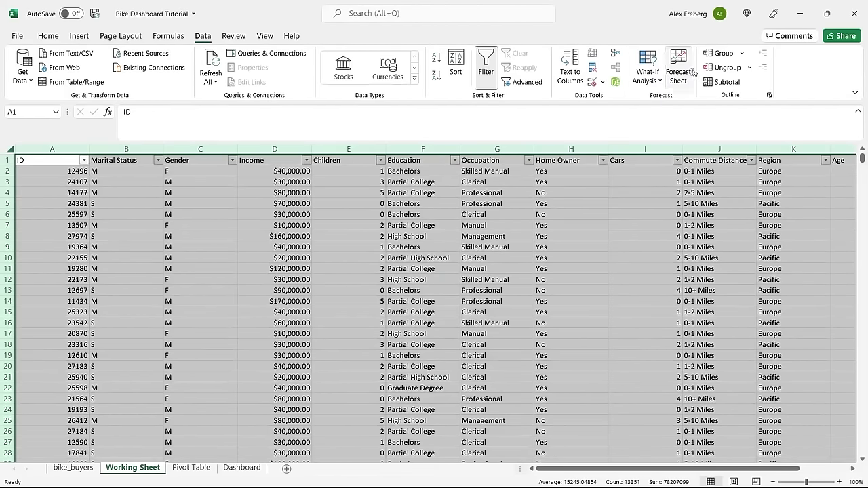
left_click(593, 72)
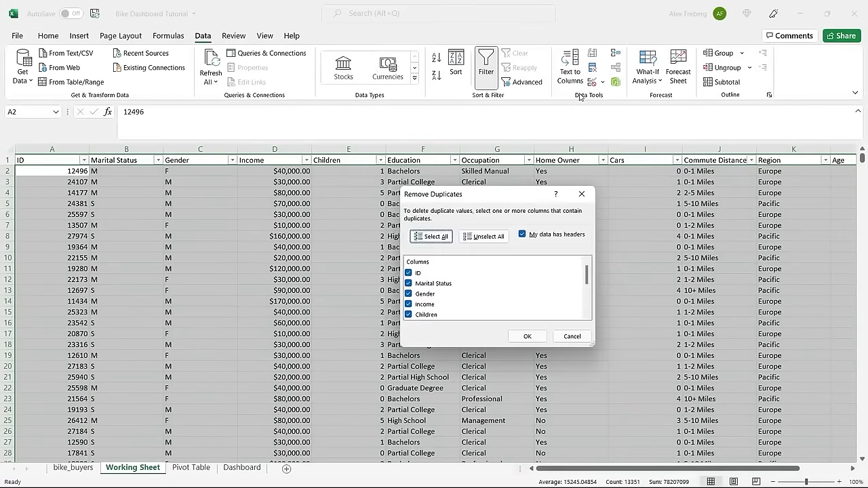
mouse_move(587, 280)
left_mouse_down()
mouse_move(589, 313)
mouse_move(588, 270)
left_mouse_up()
left_click(527, 337)
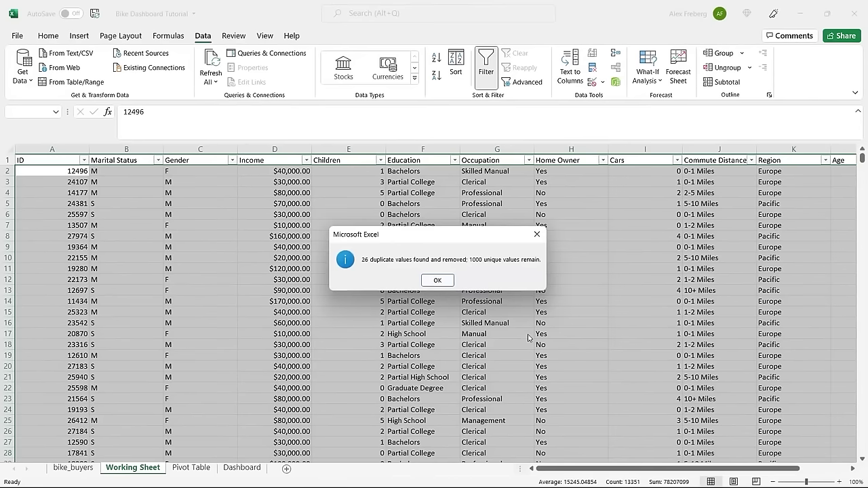
left_click(438, 280)
left_click(438, 270)
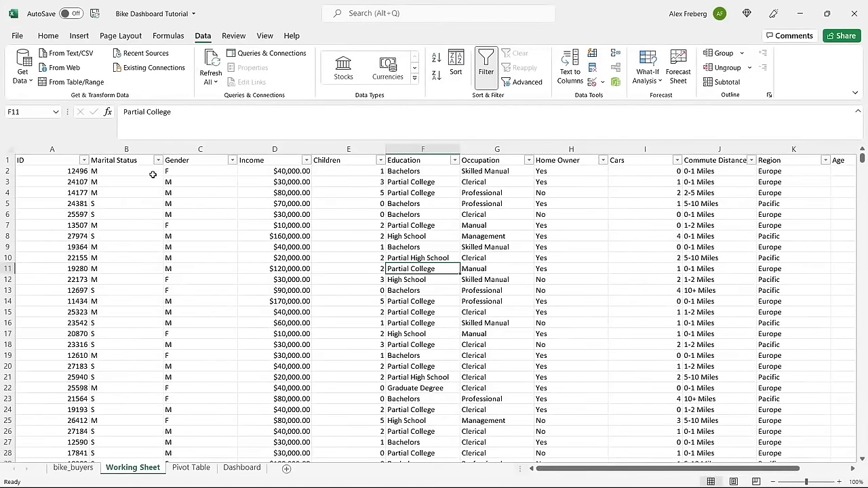
Replace every M with Married in the Marital Status column of Working Sheet, matching case and searching by columns
left_click(127, 149)
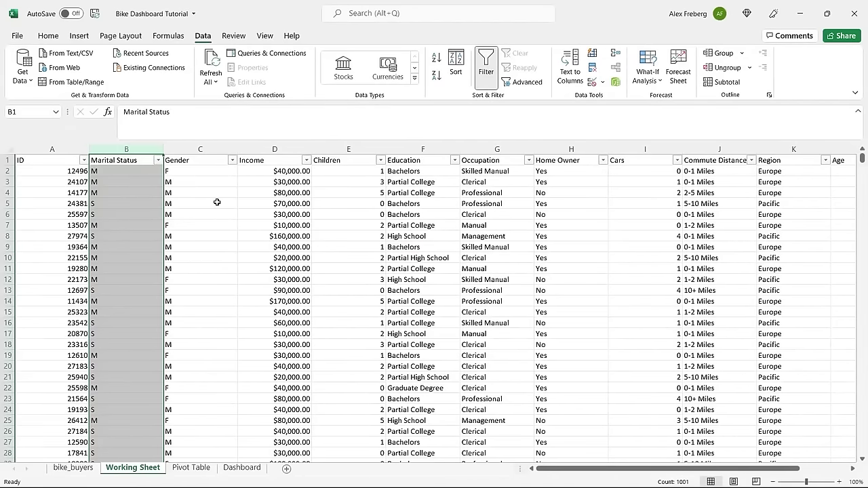
key("ctrl+h")
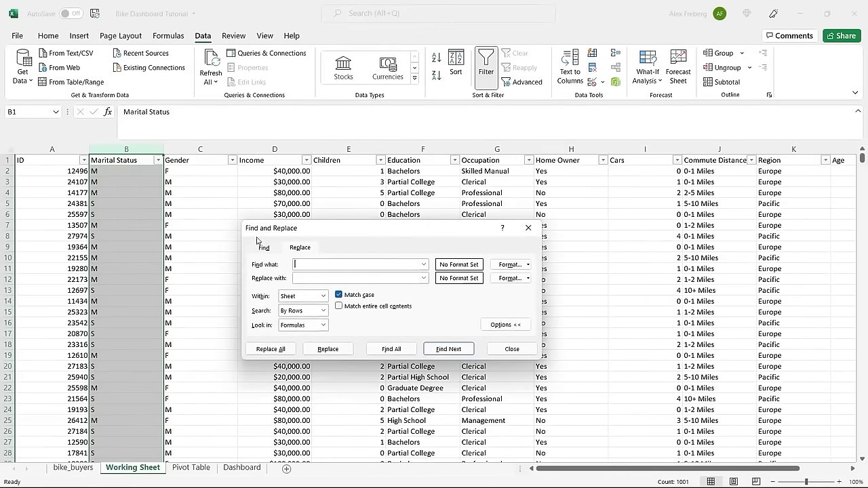
left_click_drag(342, 231, 354, 192)
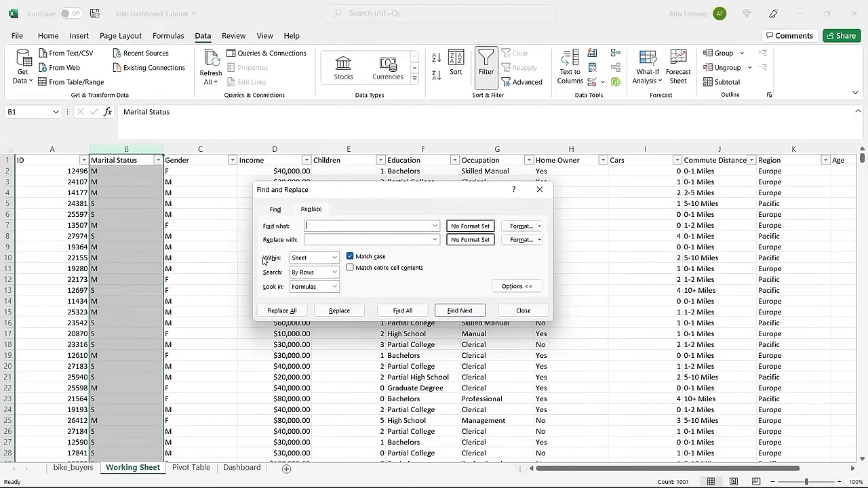
left_click(334, 272)
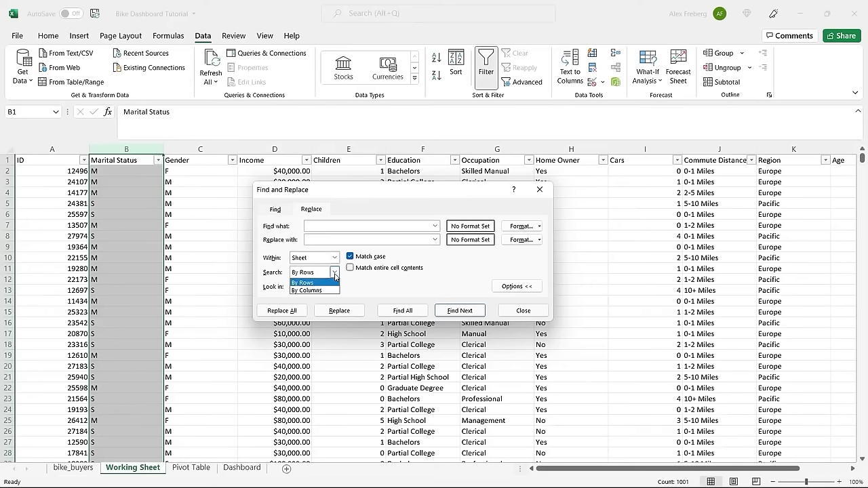
left_click(328, 291)
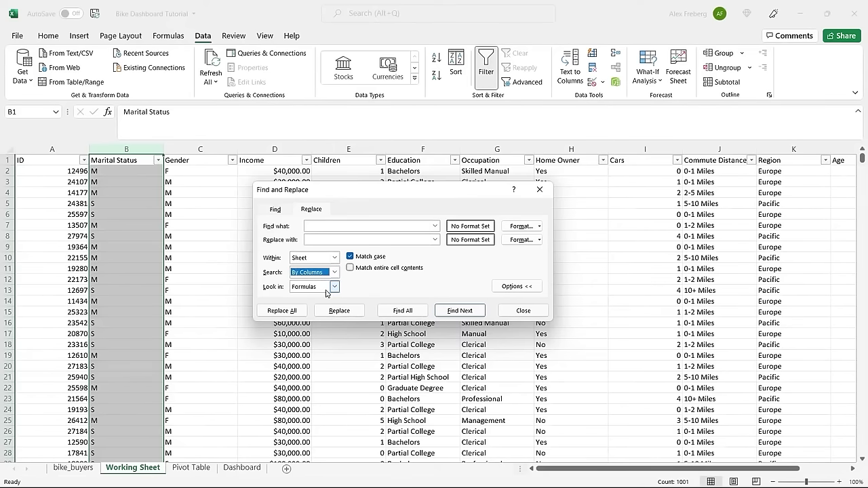
left_click(367, 227)
left_click(358, 240)
type("Married")
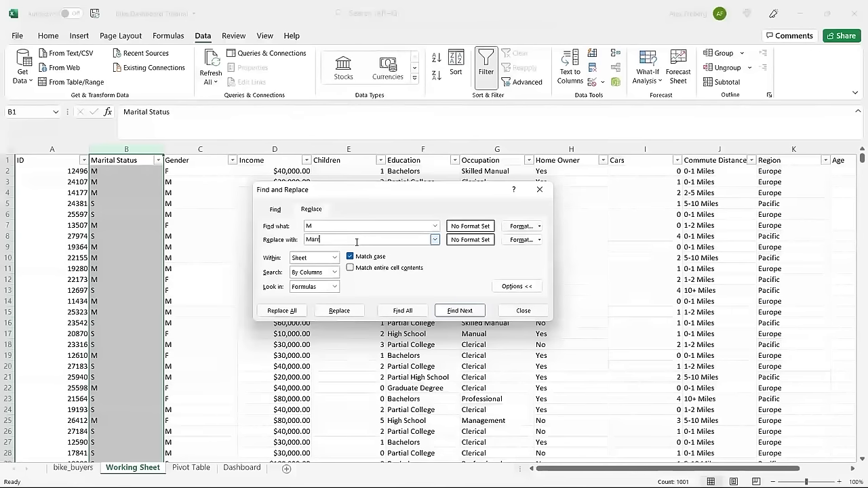
left_click(291, 311)
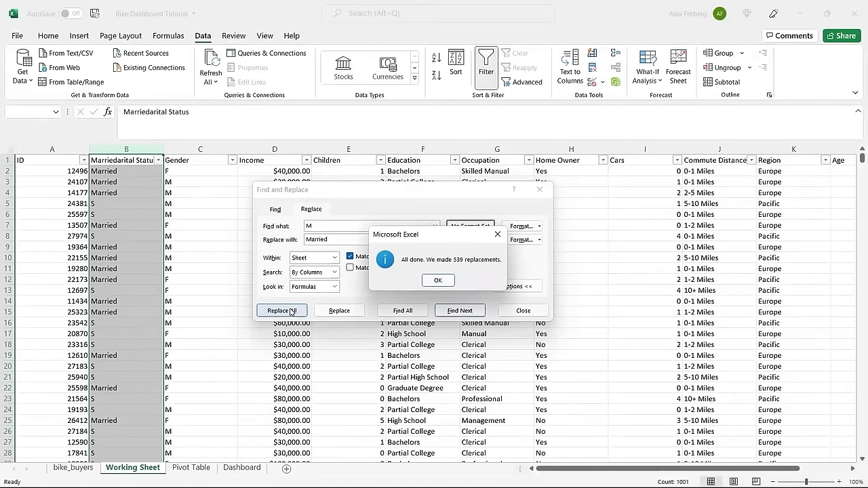
left_click(438, 277)
Replace every S with Single in the marital status column and close Find and Replace
left_click(355, 229)
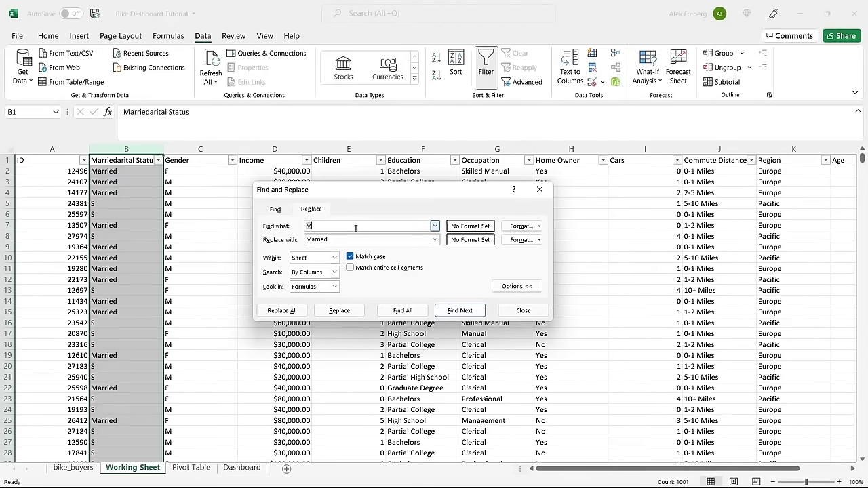
left_click(348, 240)
double_click(348, 240)
type("Single")
left_click(282, 311)
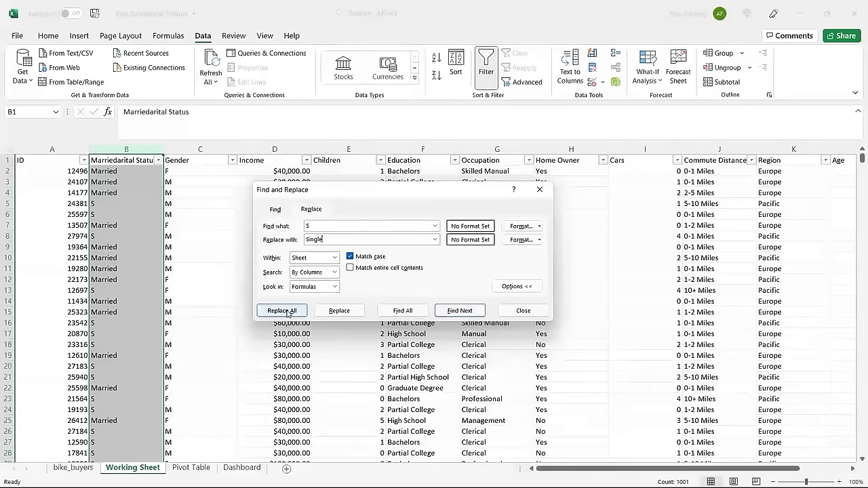
left_click(450, 281)
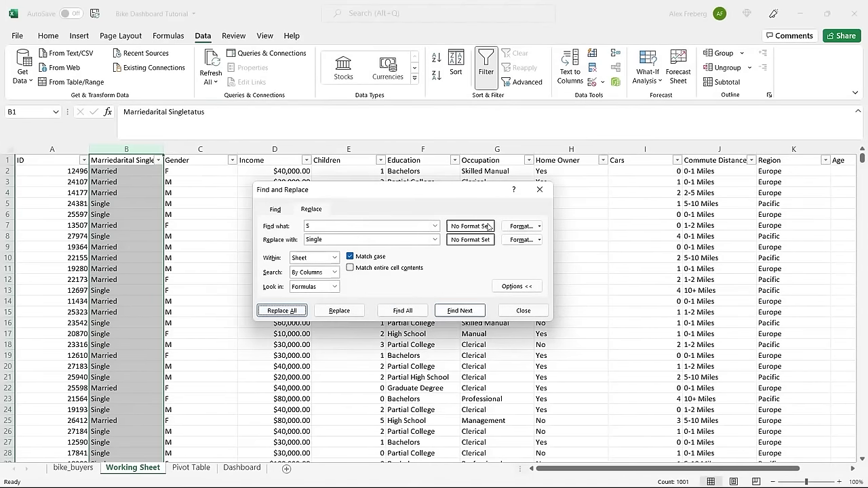
left_click(540, 190)
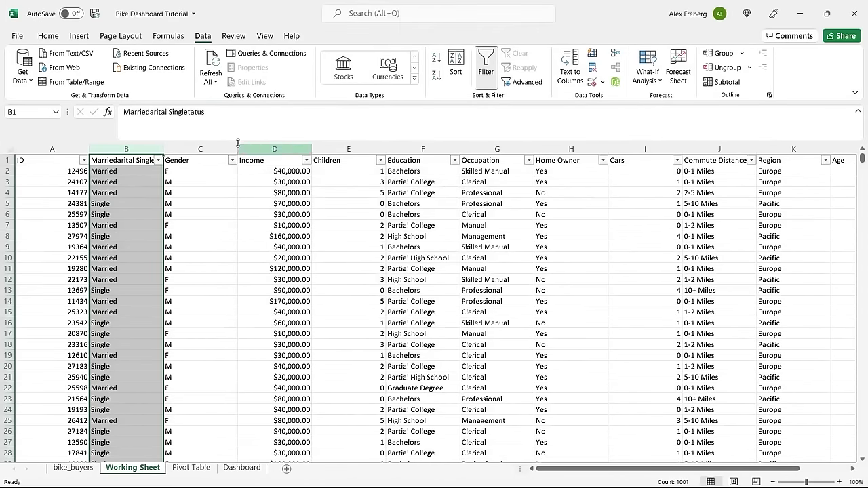
Replace every M with Male in the Gender column, matching case
left_click(200, 149)
key("ctrl+h")
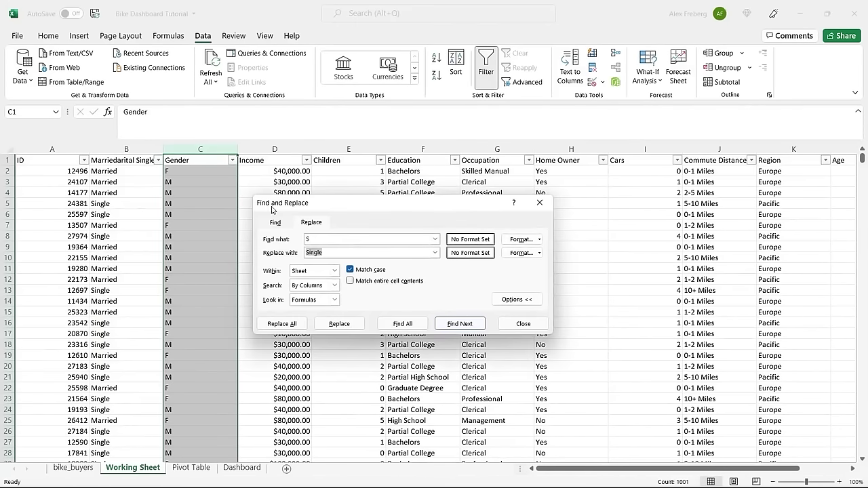
left_click(316, 238)
double_click(336, 251)
type("Male")
left_click(281, 323)
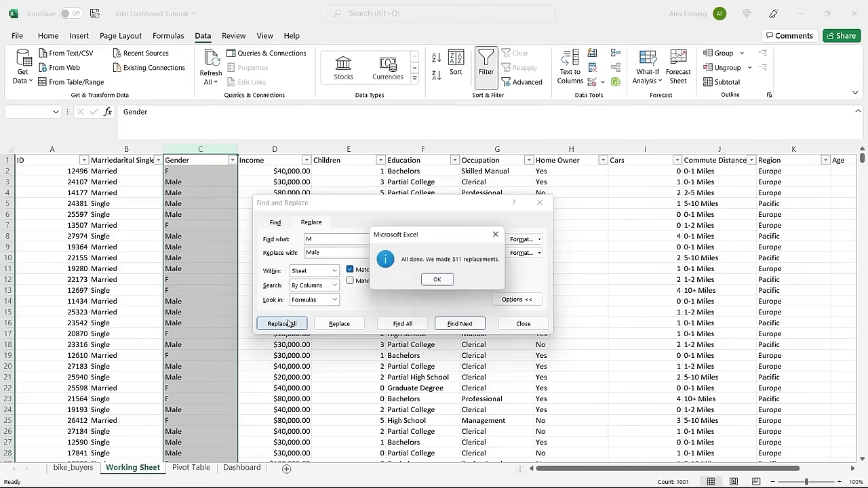
left_click(438, 281)
Replace every F with Female in the Gender column and close Find and Replace
type("F")
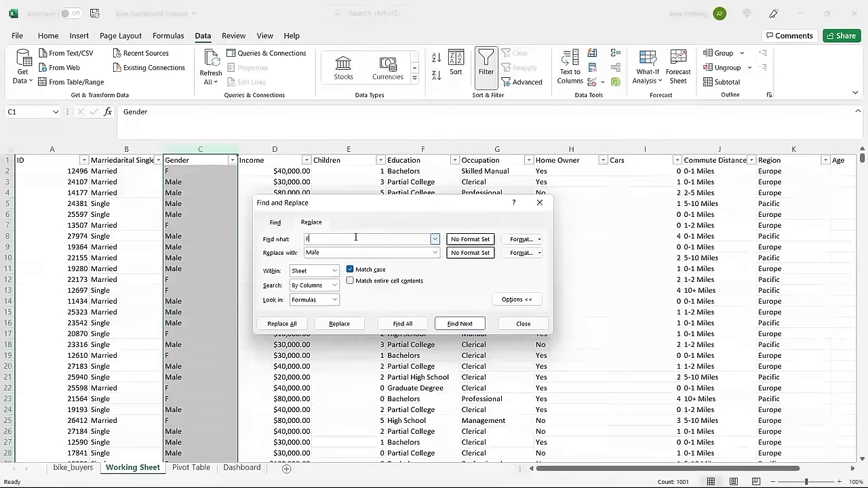
double_click(345, 252)
type("Fem")
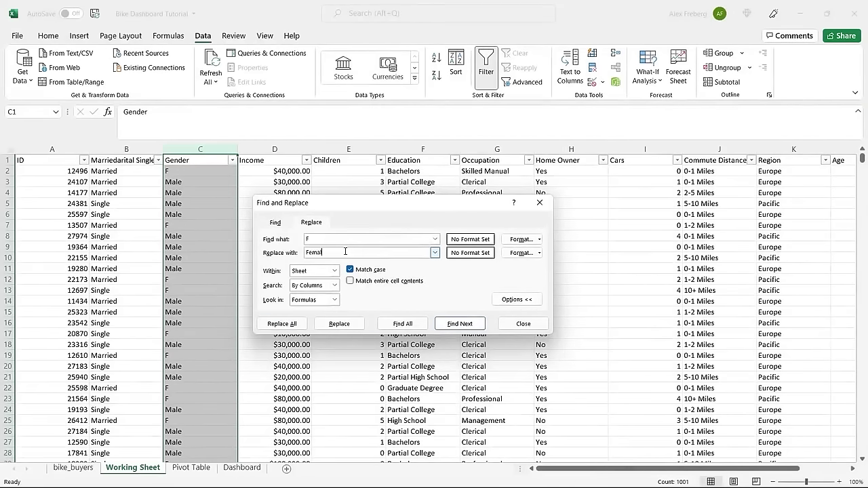
left_click(282, 323)
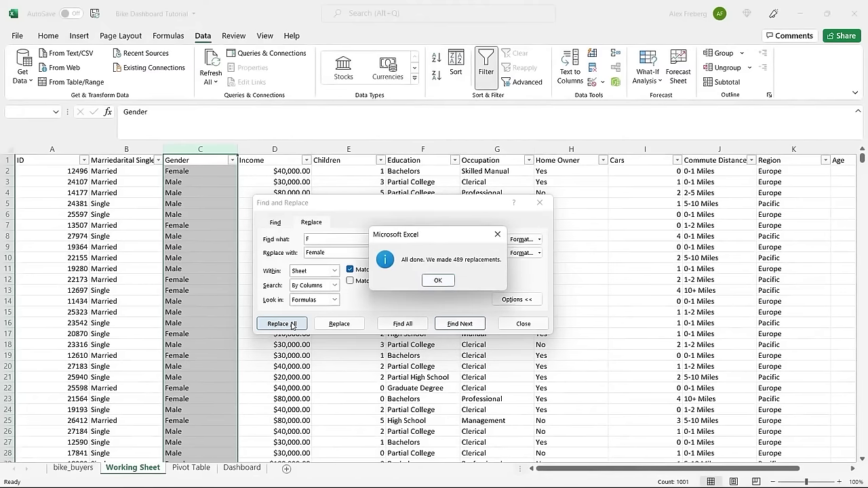
left_click(438, 279)
left_click(539, 202)
left_click(337, 233)
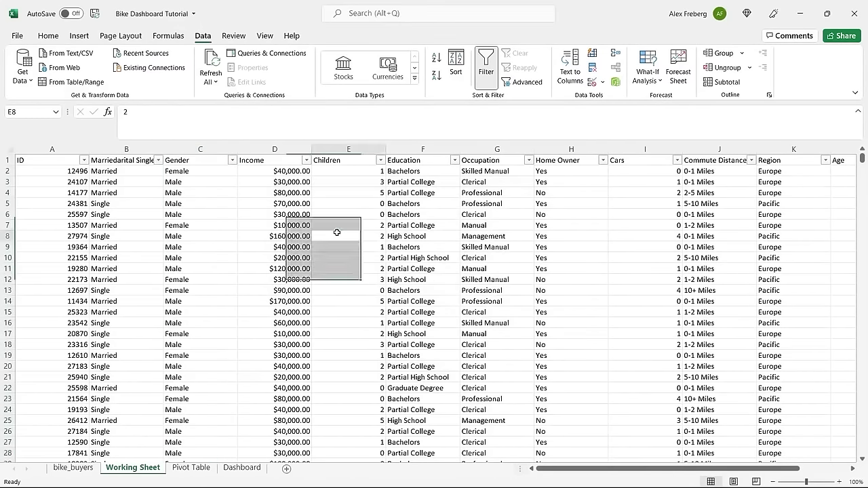
Format the whole Income column as Currency with no decimal places
left_click(282, 144)
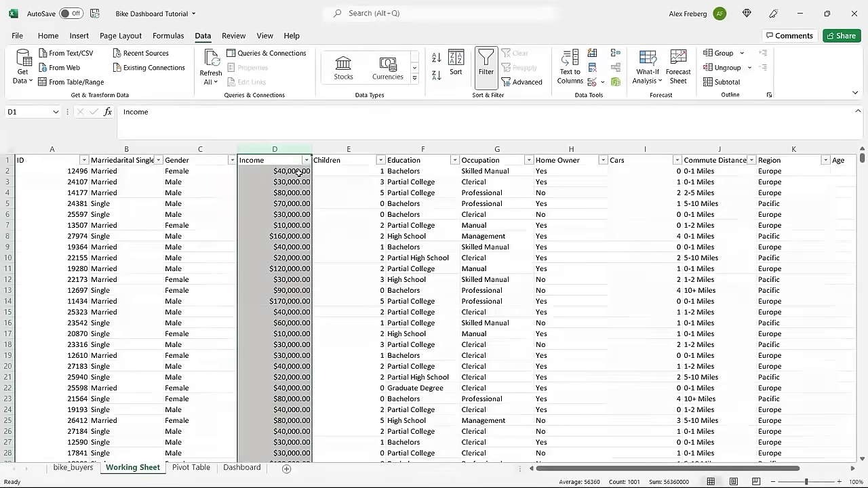
key("Down")
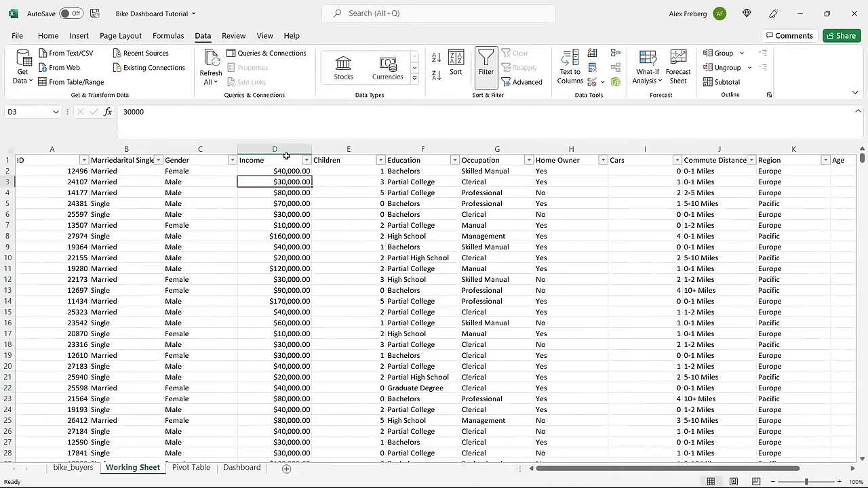
left_click(47, 36)
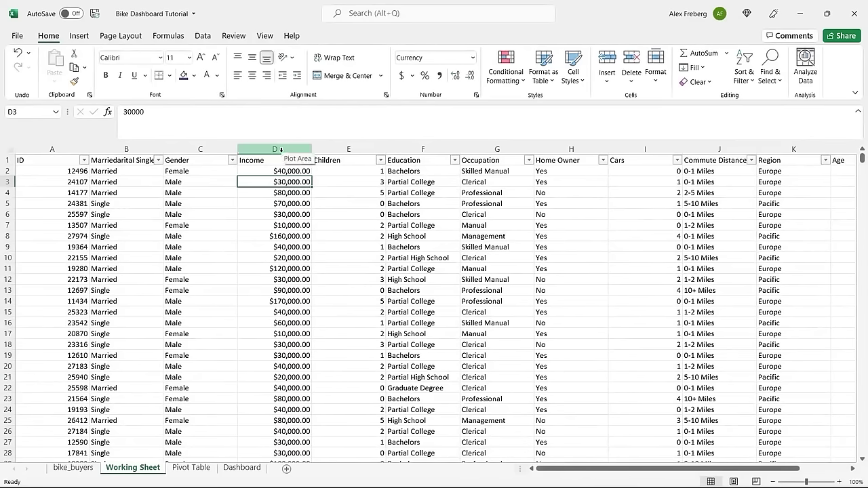
left_click(274, 149)
left_click(473, 58)
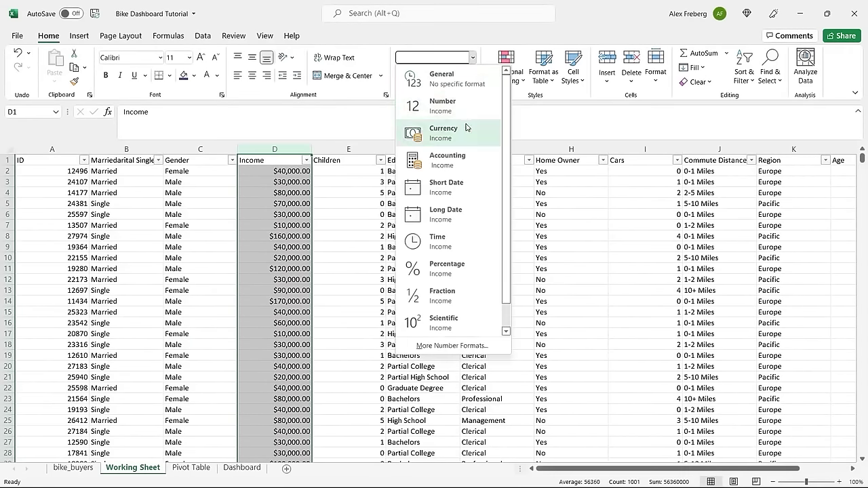
left_click(434, 131)
left_click(467, 76)
left_click(467, 77)
left_click(294, 175)
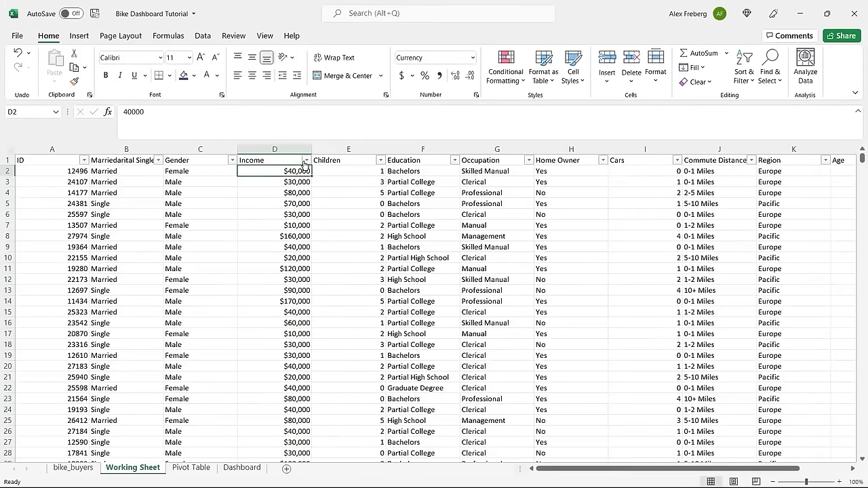
Examine the filter values of the Income, Children, Education and Occupation columns without applying any filter
left_click(307, 160)
left_click_drag(304, 307, 310, 284)
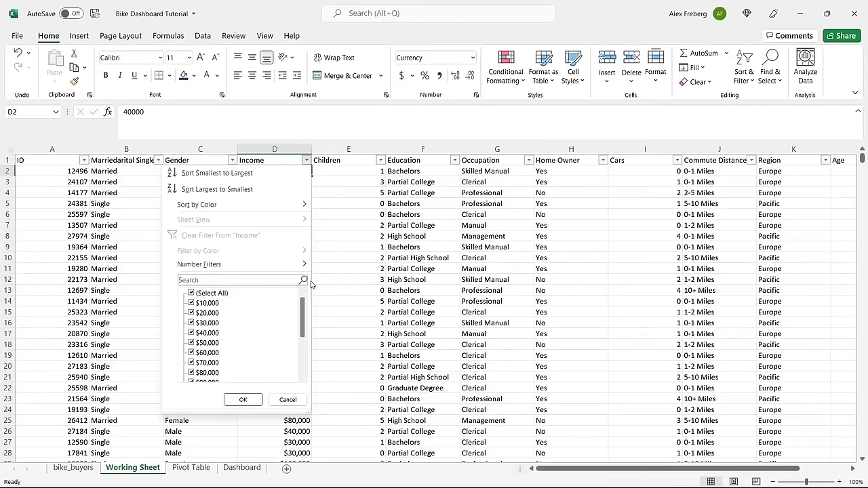
left_click(338, 229)
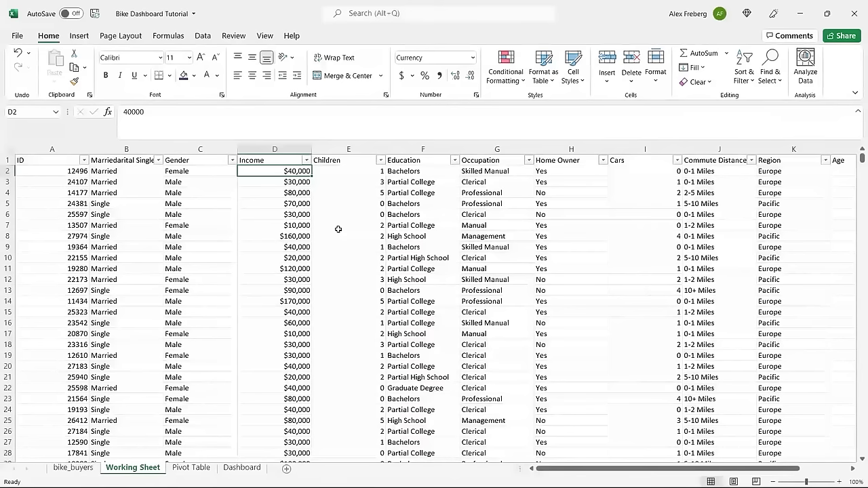
left_click(380, 160)
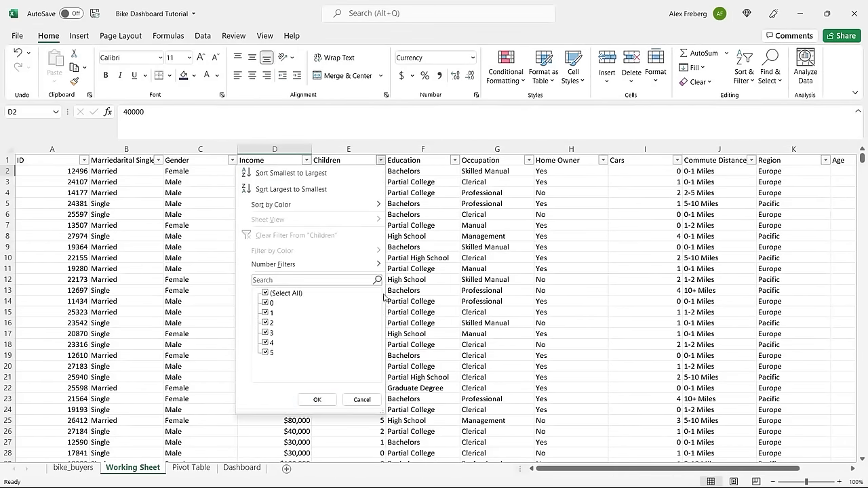
left_click(443, 170)
left_click(455, 160)
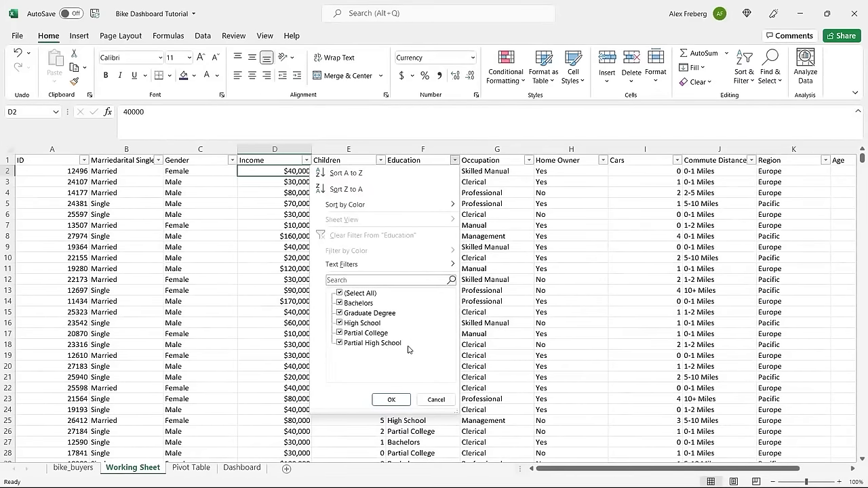
left_click(509, 228)
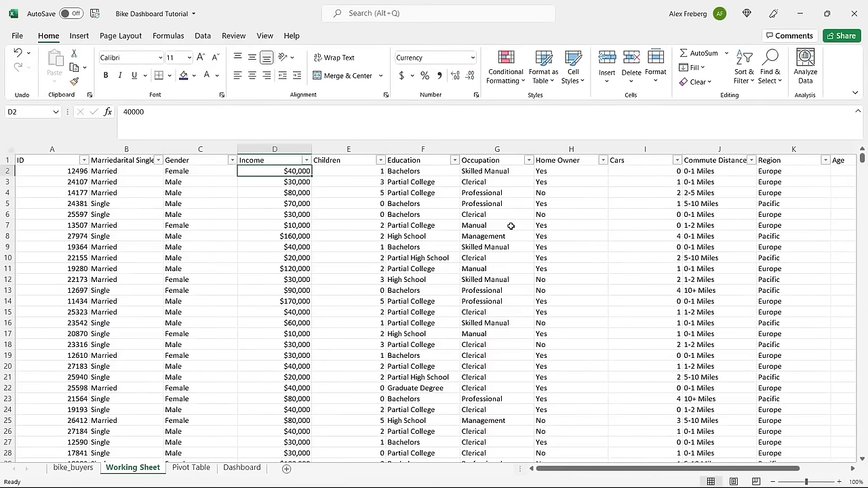
left_click(530, 160)
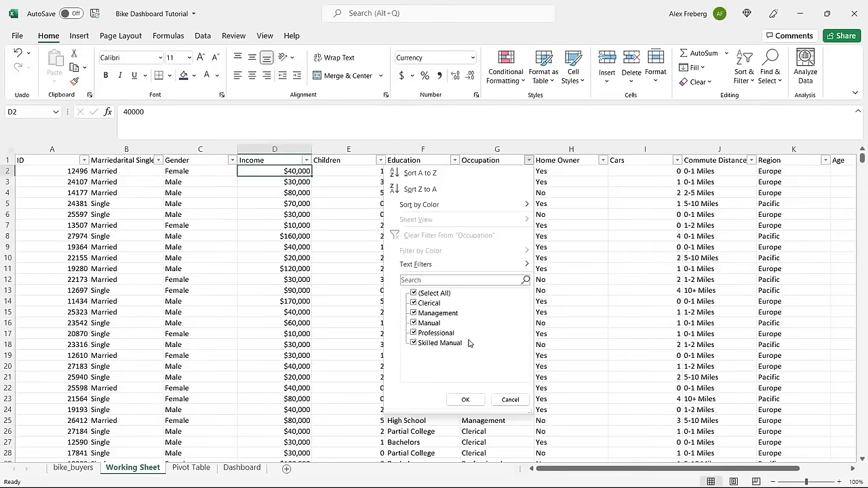
left_click(583, 198)
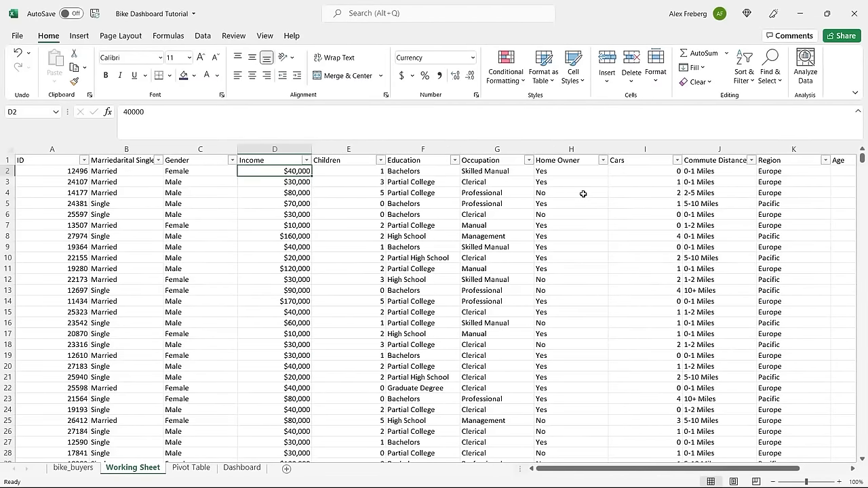
Examine the filter values of the Home Owner, Cars and Commute Distance columns without applying any filter
left_click_drag(636, 469, 695, 456)
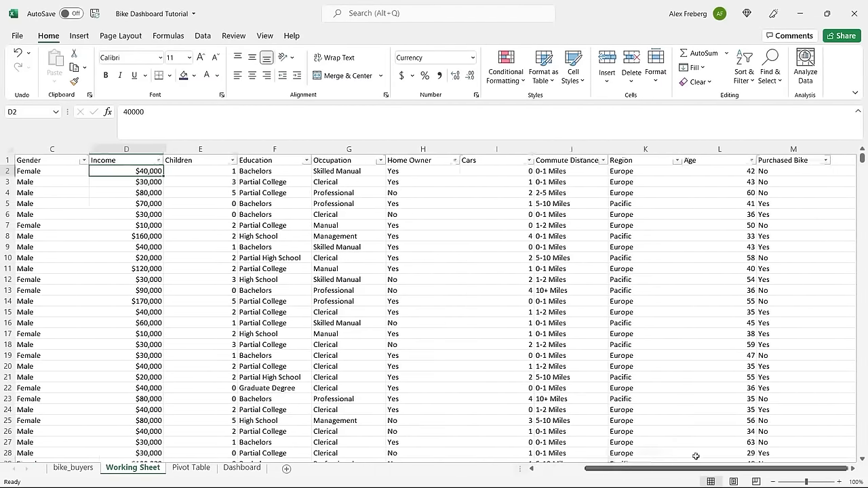
left_click(454, 160)
left_click(518, 206)
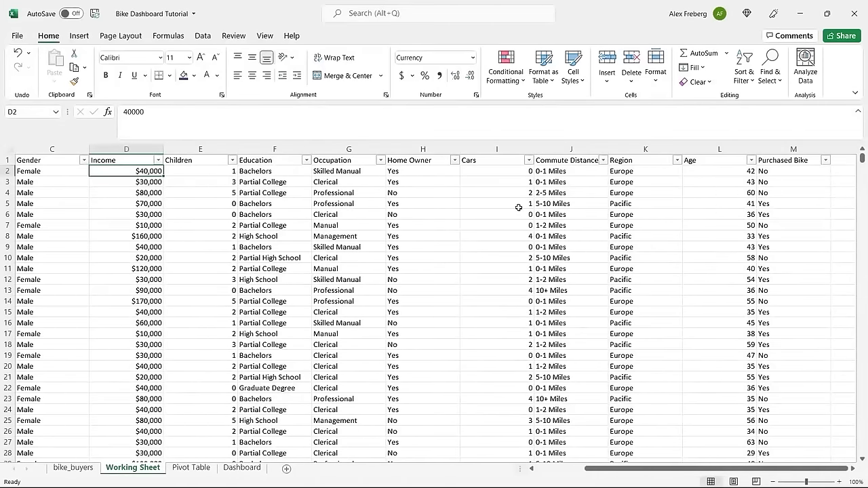
left_click(529, 160)
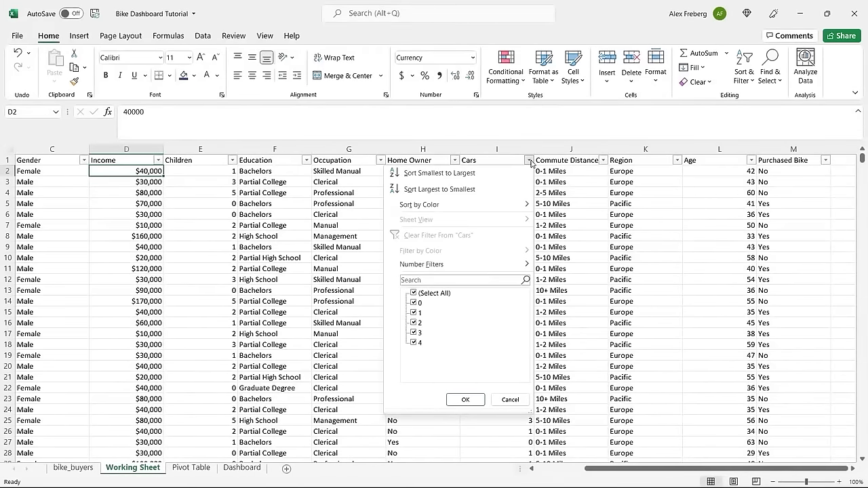
left_click(585, 234)
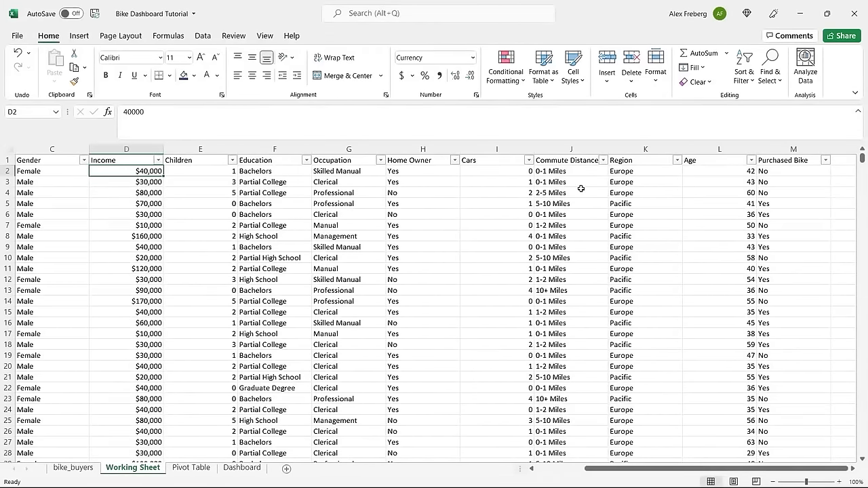
left_click(603, 160)
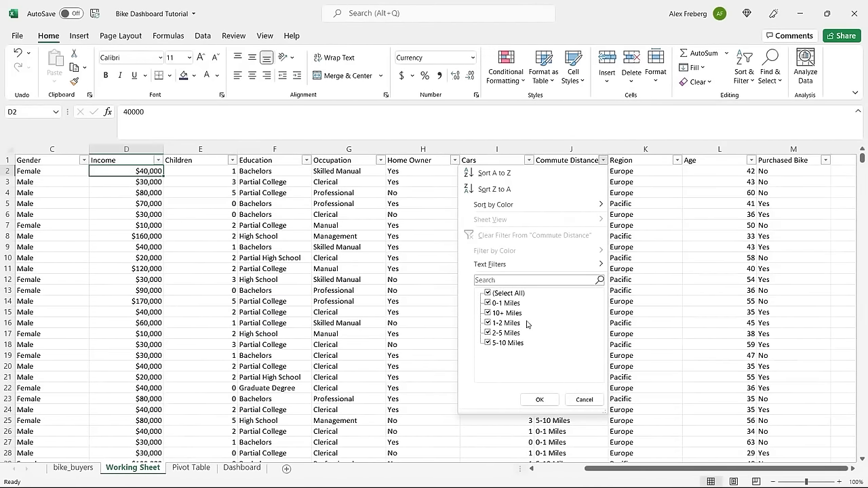
left_click(584, 400)
left_click_drag(696, 472, 696, 472)
scroll(588, 176, "right", 2)
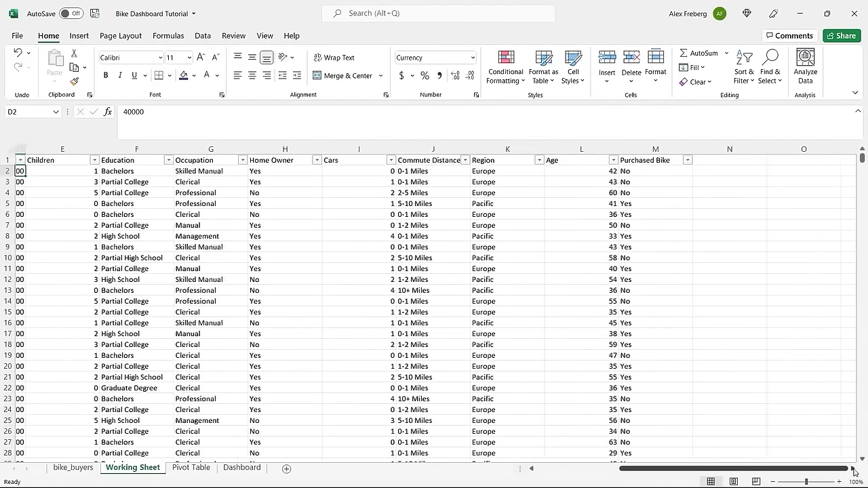
Examine the filter values of the Region and Age columns without applying any filter
left_click(528, 160)
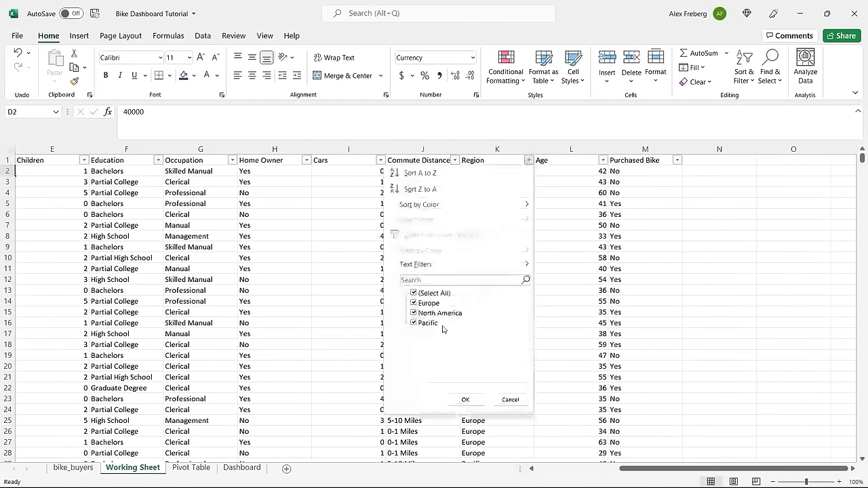
key("Escape")
left_click(602, 160)
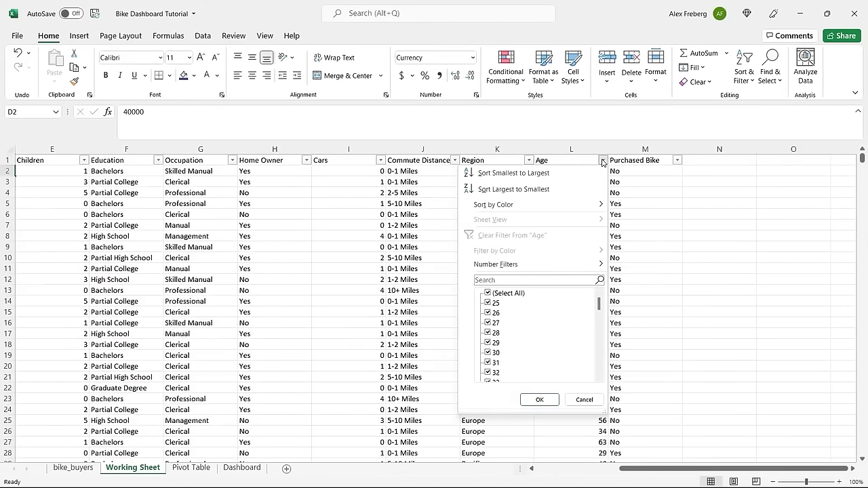
left_click(585, 399)
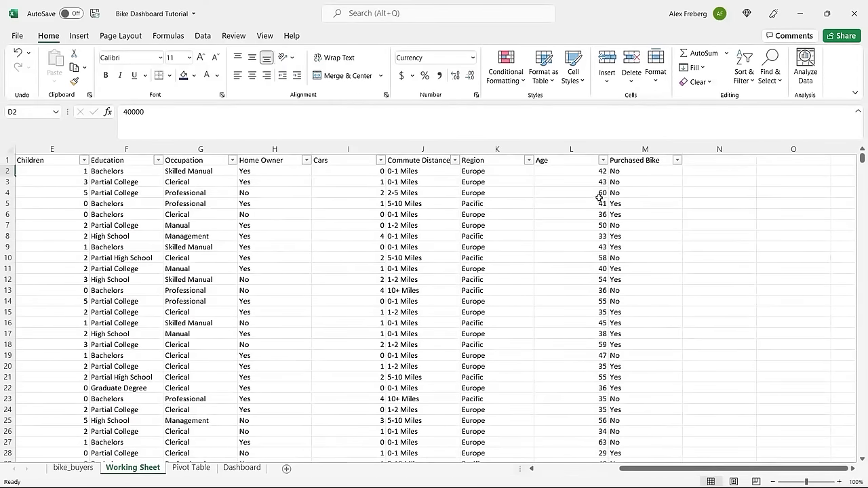
left_click(603, 160)
mouse_move(600, 310)
left_mouse_down()
mouse_move(600, 379)
mouse_move(601, 303)
left_mouse_up()
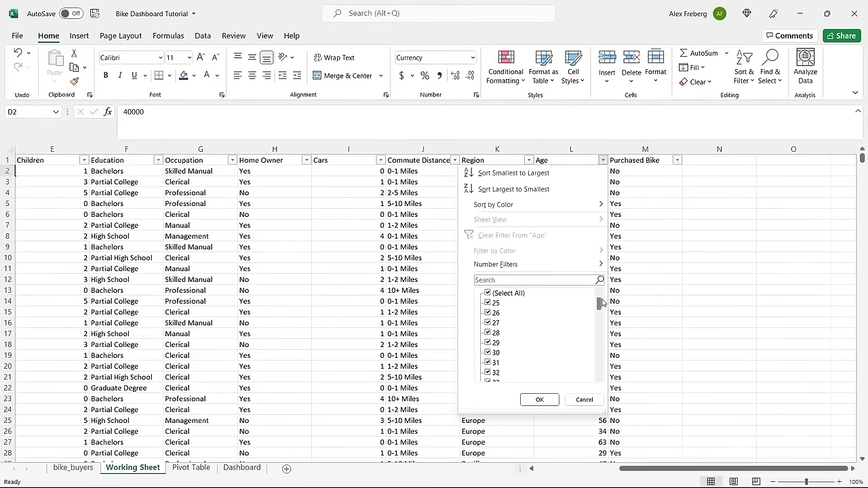
left_click(583, 400)
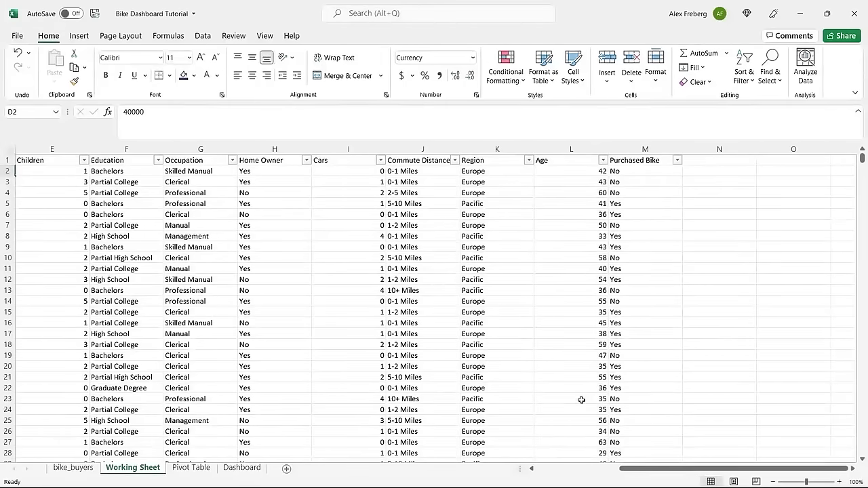
Insert a new column between Age and Purchased Bike and give it the header Age Brackets
right_click(639, 152)
left_click(667, 246)
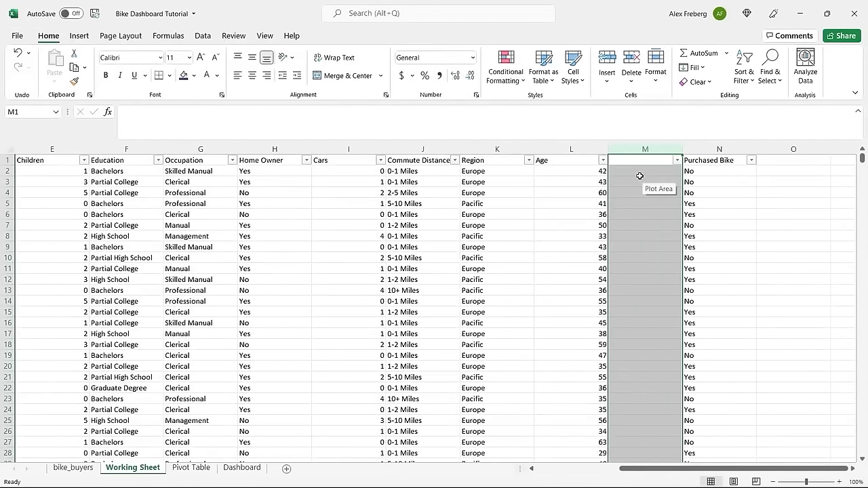
left_click(639, 160)
type("Age ")
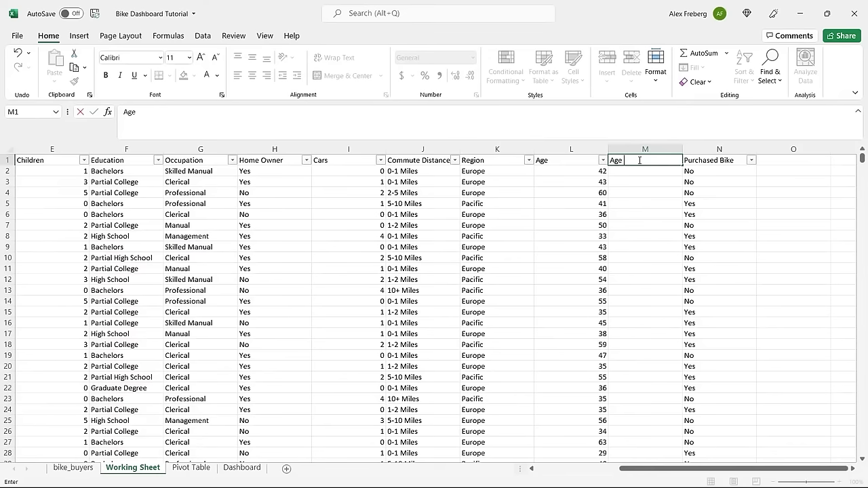
type("Brackets")
key("Return")
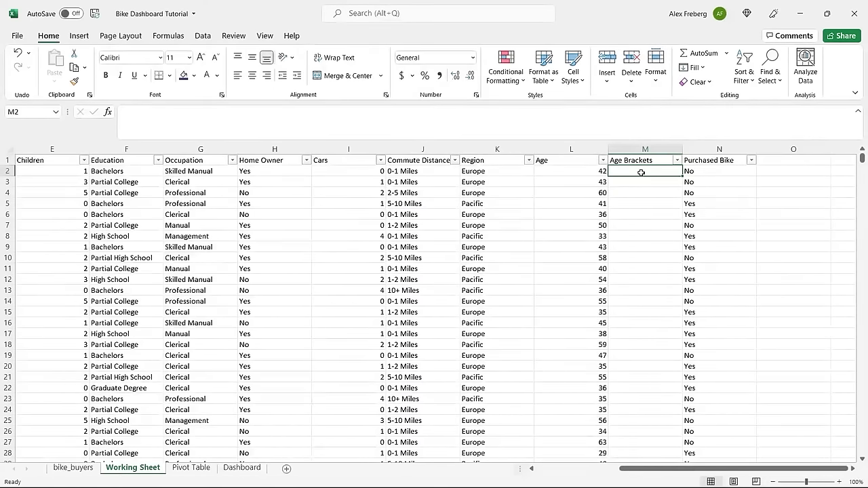
Enter the formula =IF(L2>31,"Adolescent","Invalid") in cell M2 under Age Brackets
left_click(635, 119)
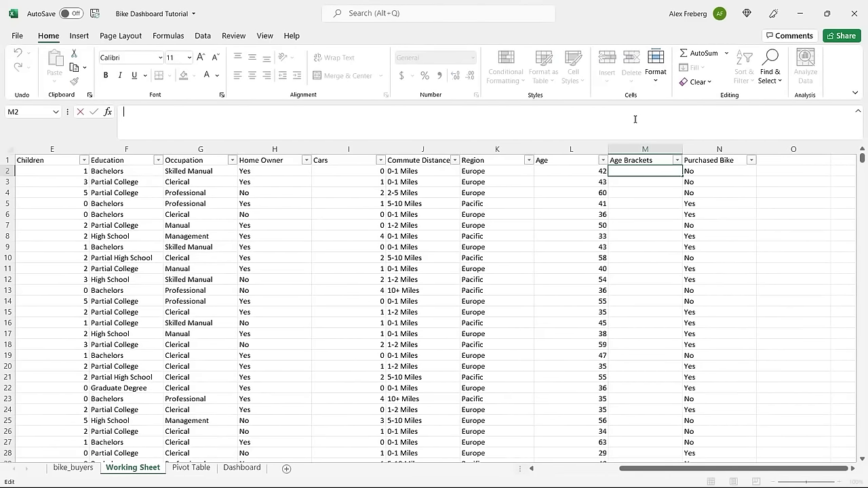
type("=")
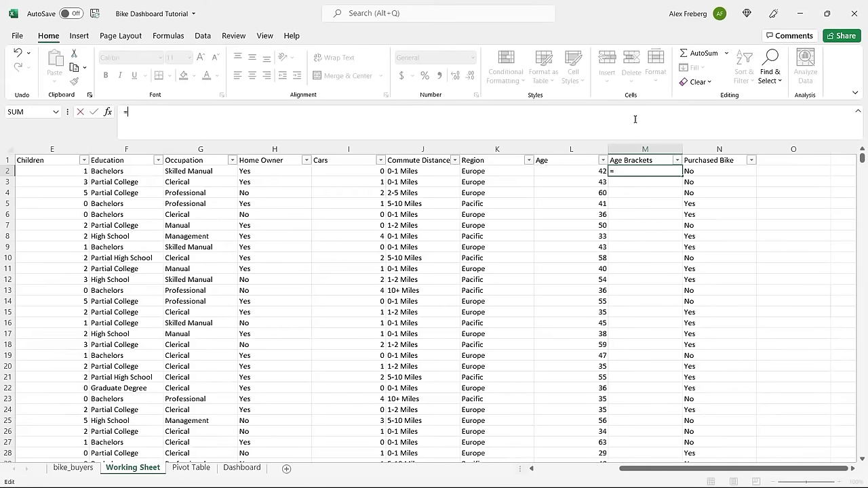
type("IF")
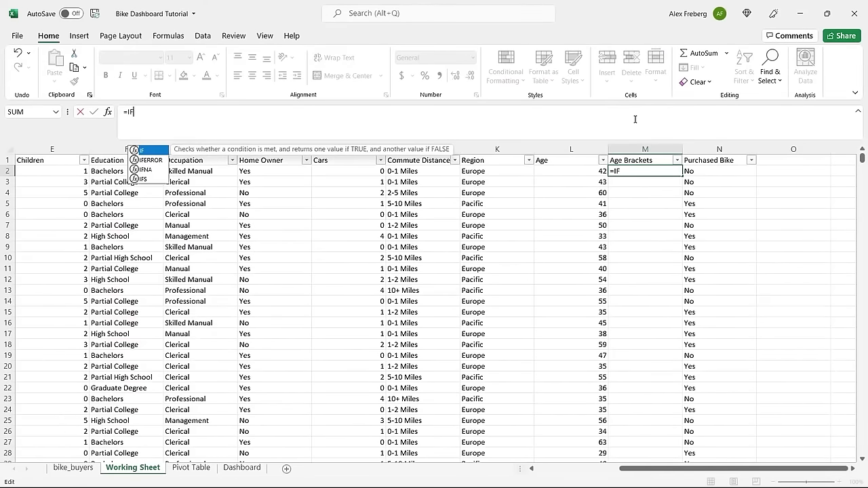
type("(")
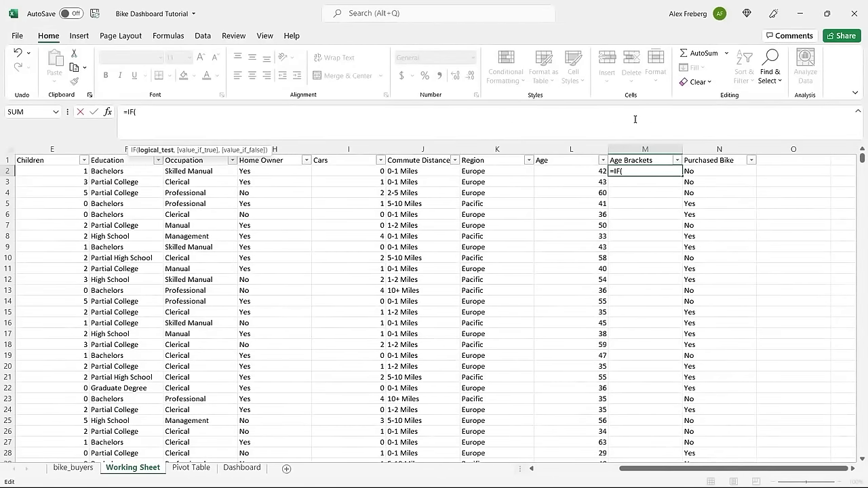
left_click(578, 171)
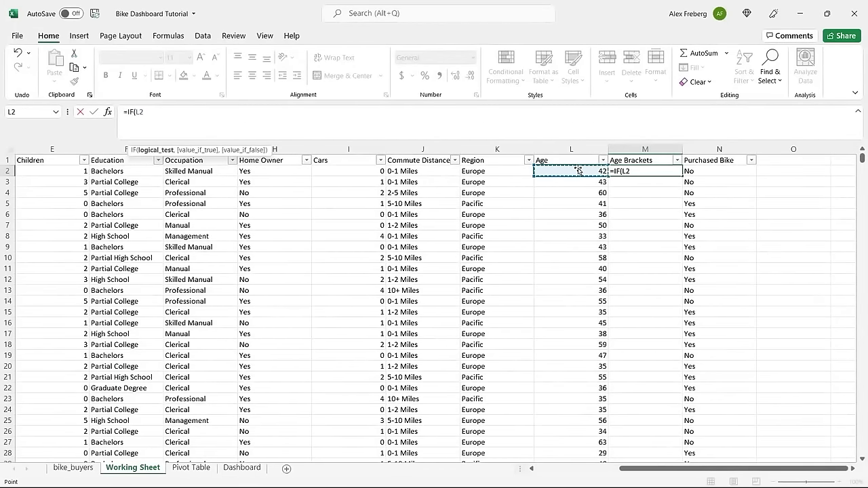
left_click(511, 114)
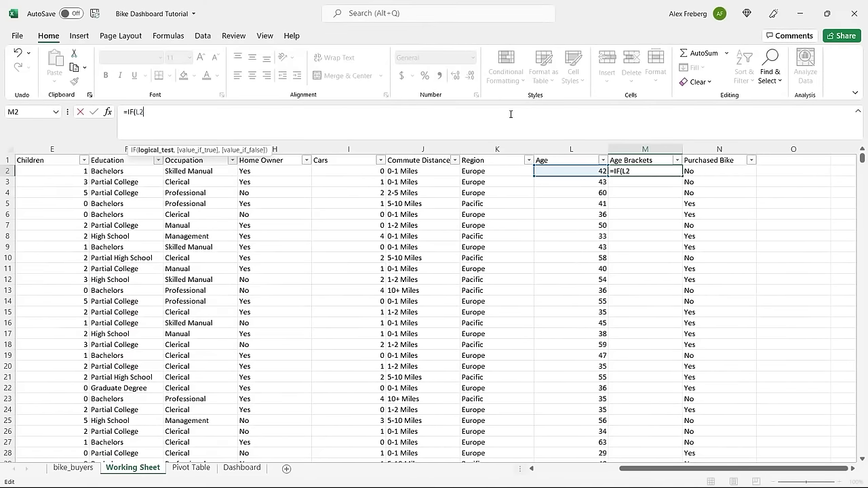
type(">31,")
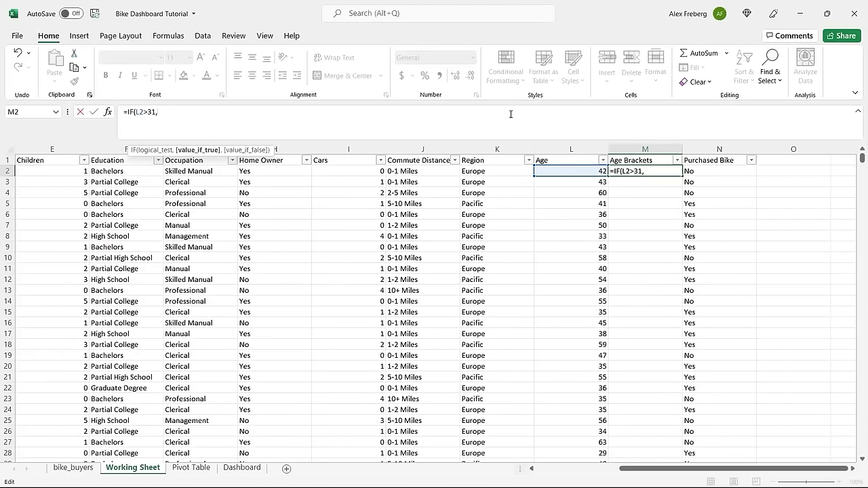
type("Adolexcent")
key("BackSpace")
key("BackSpace")
key("BackSpace")
key("BackSpace")
key("BackSpace")
type("scent\",")
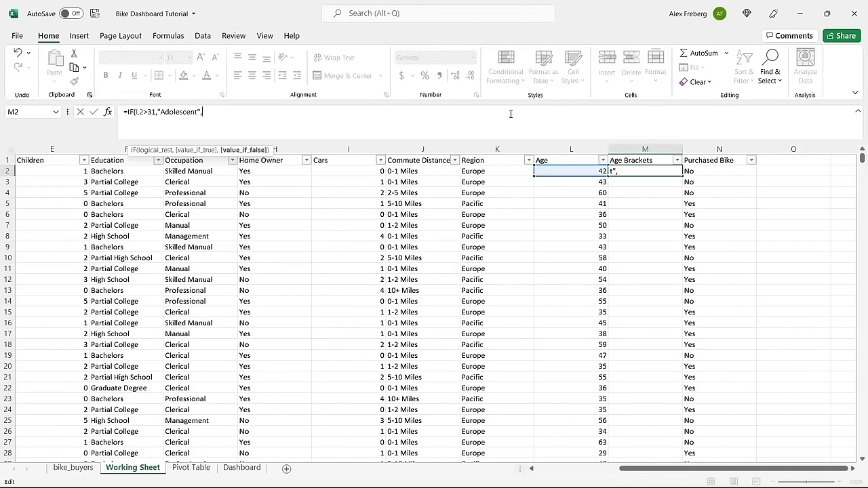
type("\"Invli")
key("BackSpace")
type("a")
key("BackSpace")
key("BackSpace")
type("alid\")")
key("Return")
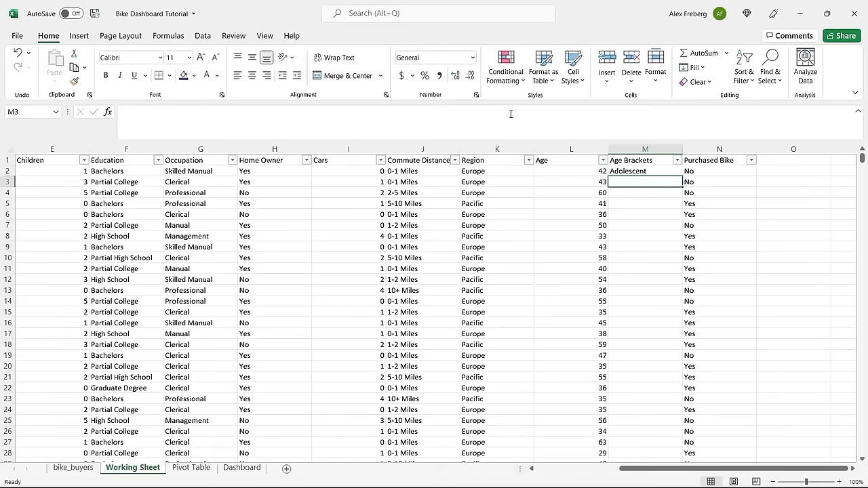
Fill the M2 formula down the whole Age Brackets column and check it against the ages
left_click(680, 173)
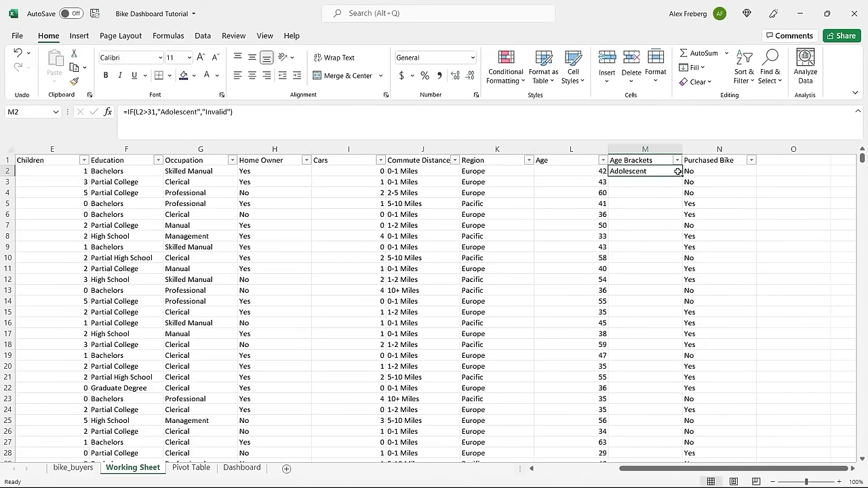
double_click(681, 175)
left_click(618, 201)
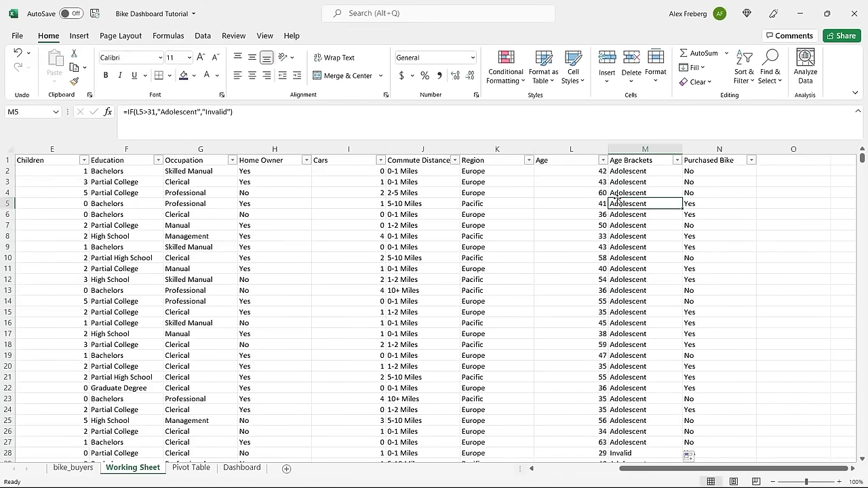
left_click(587, 171)
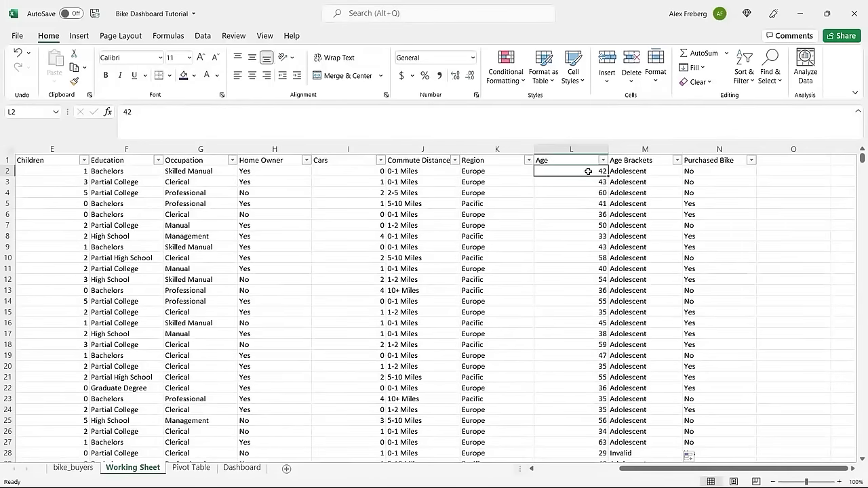
Change the condition in the M2 formula to L2<31 and fill it down the whole Age Brackets column
left_click(633, 171)
left_click(174, 117)
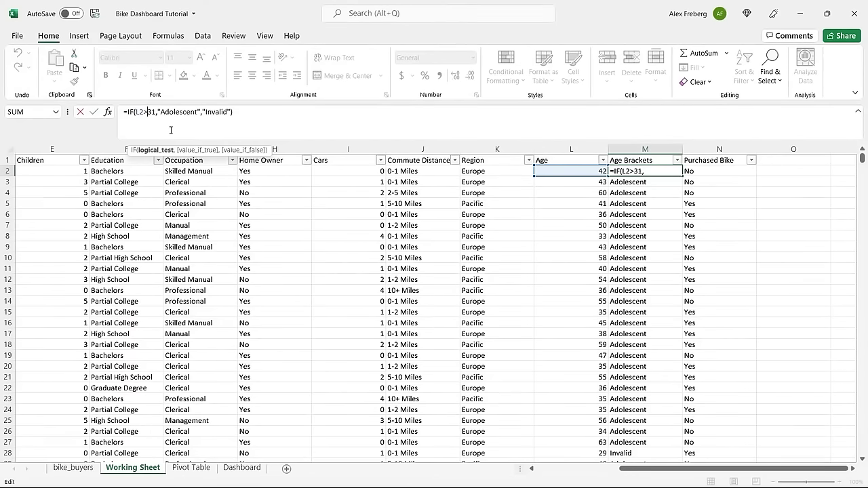
key("BackSpace")
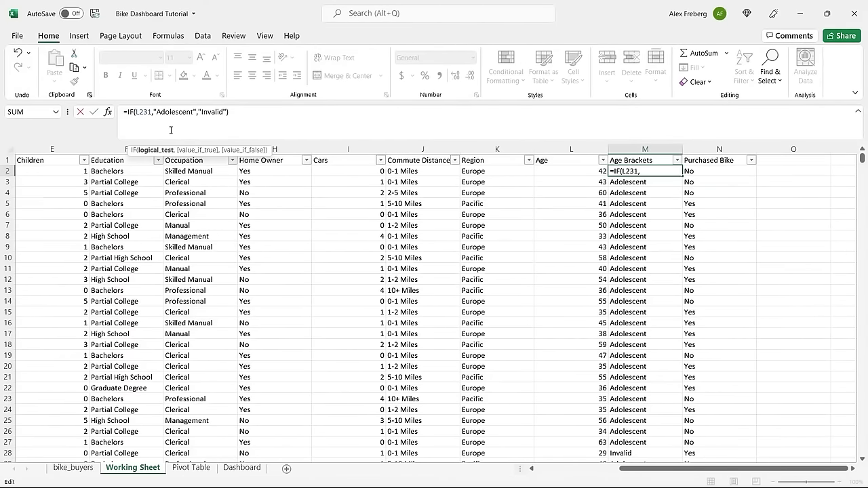
type("<")
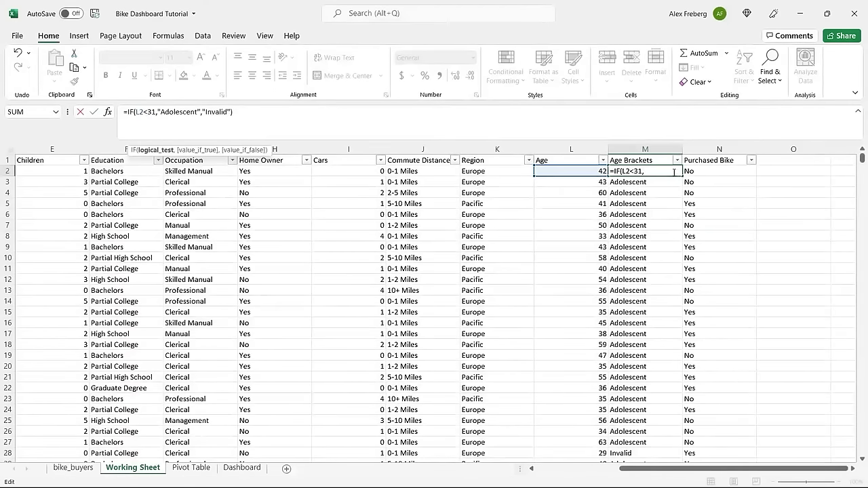
key("Return")
left_click(673, 171)
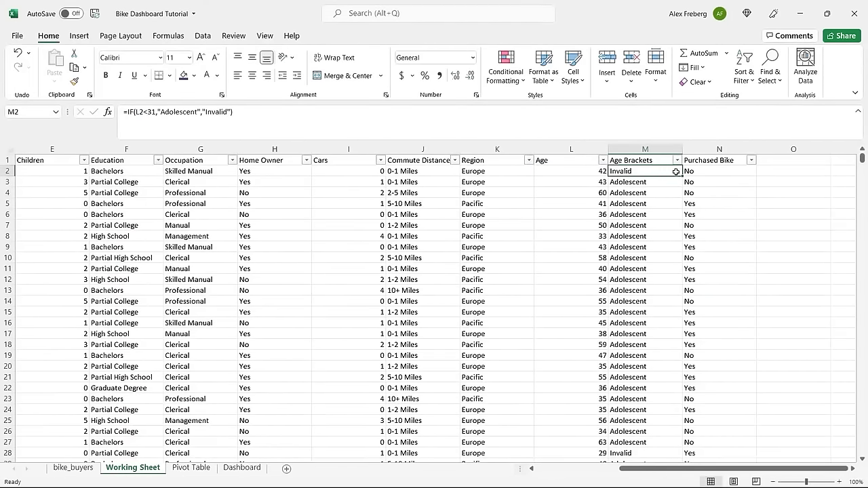
double_click(681, 176)
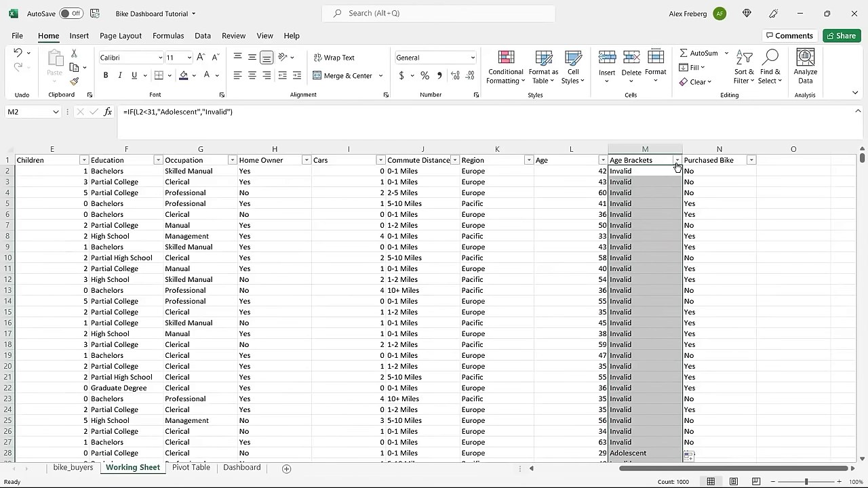
Examine the Age Brackets results against the ages around 31 and the column's filter values, without applying any filter
left_click(637, 290)
scroll(637, 290, "down", 4)
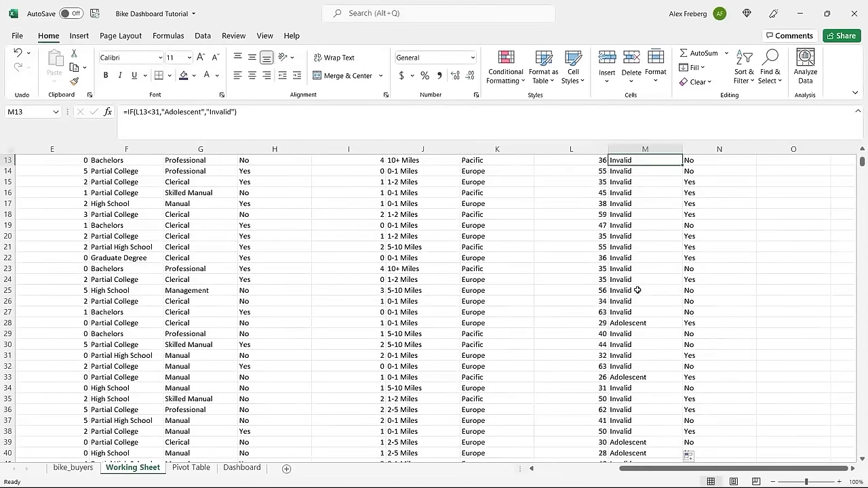
left_click(598, 387)
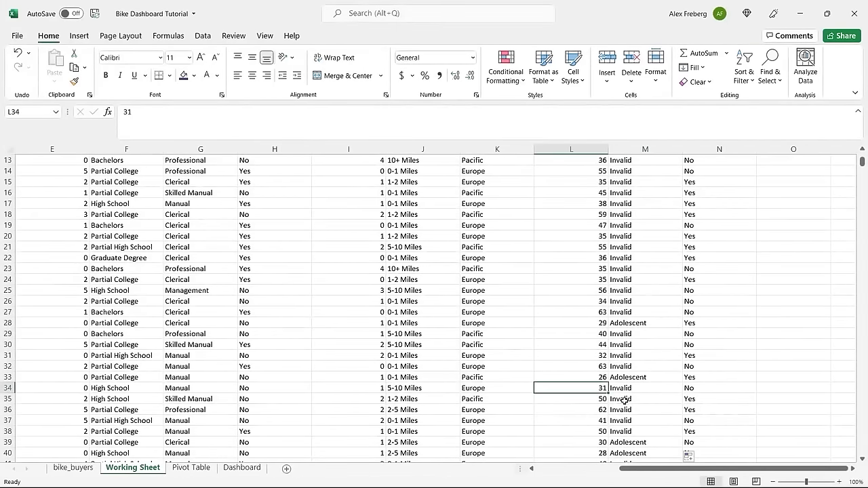
left_click(632, 392)
left_click(617, 379)
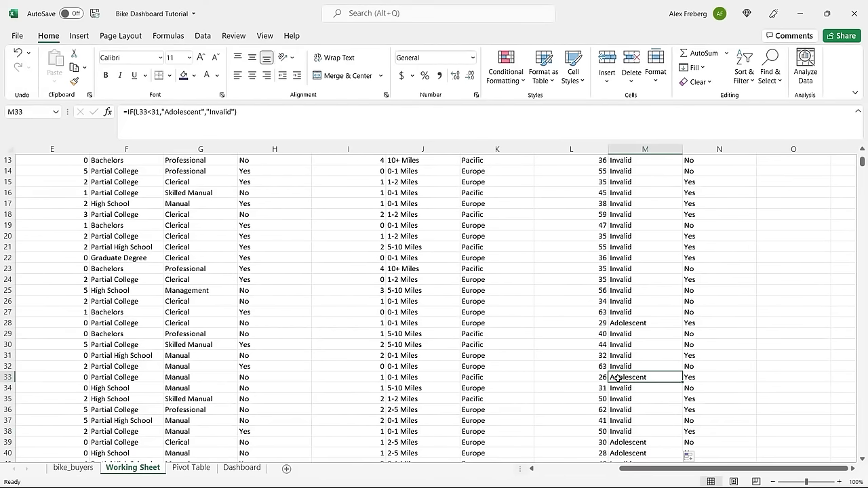
left_click(648, 327)
scroll(648, 326, "up", 4)
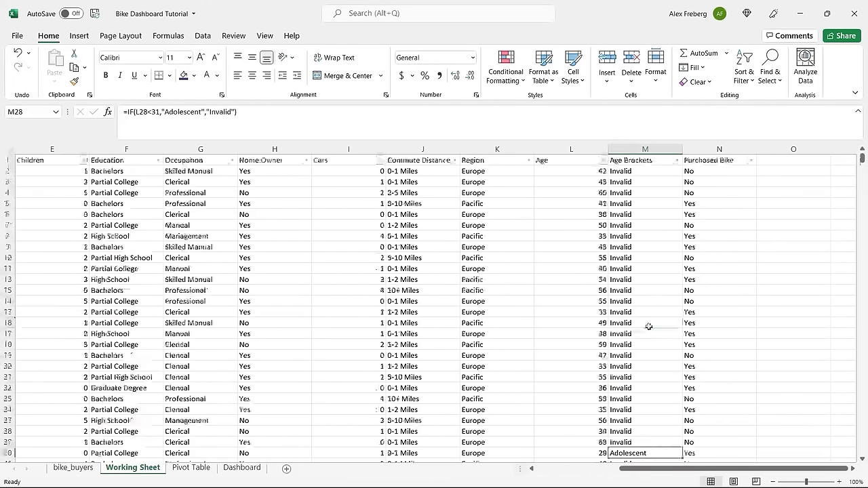
left_click(688, 163)
left_click(677, 160)
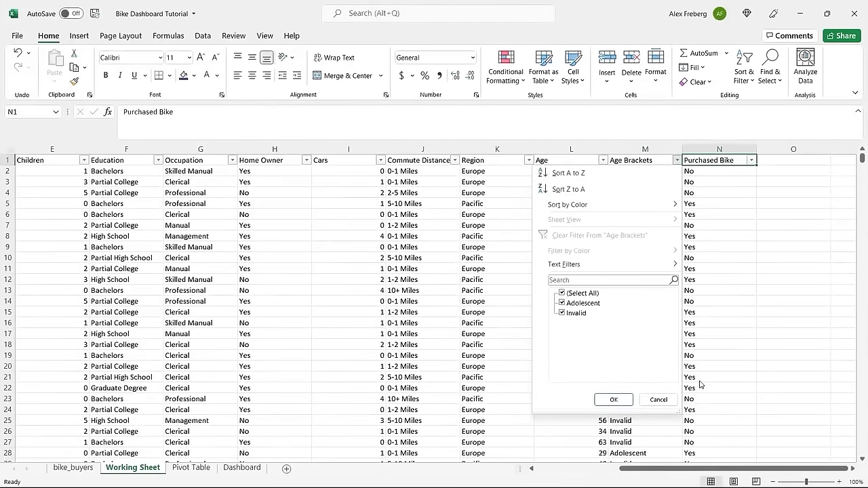
left_click(658, 400)
Open the M2 formula for editing and start an outer IF function in front of the existing IF
left_click(629, 171)
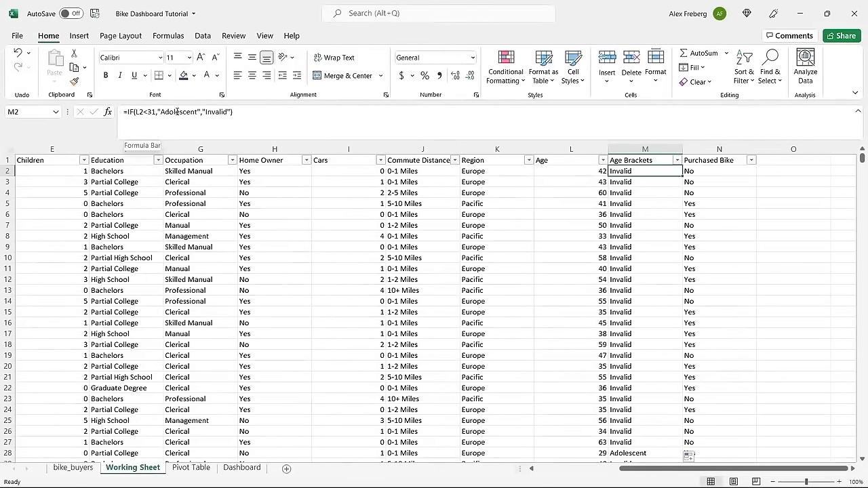
double_click(216, 114)
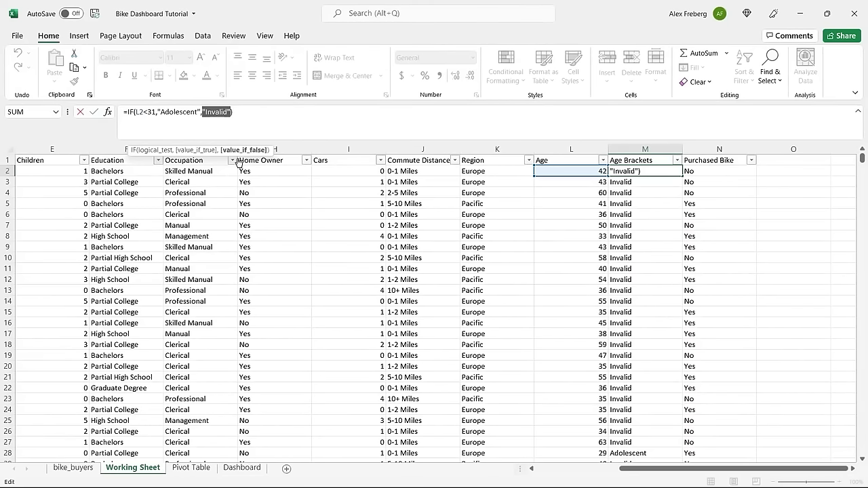
left_click(235, 112)
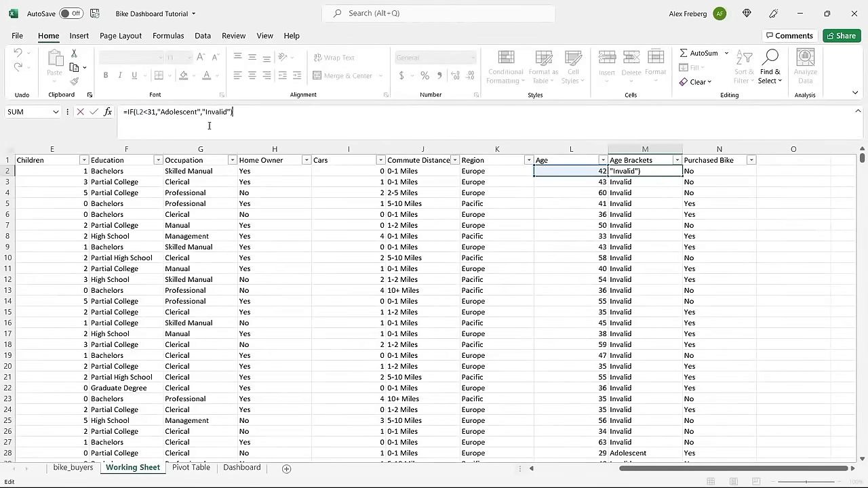
double_click(217, 112)
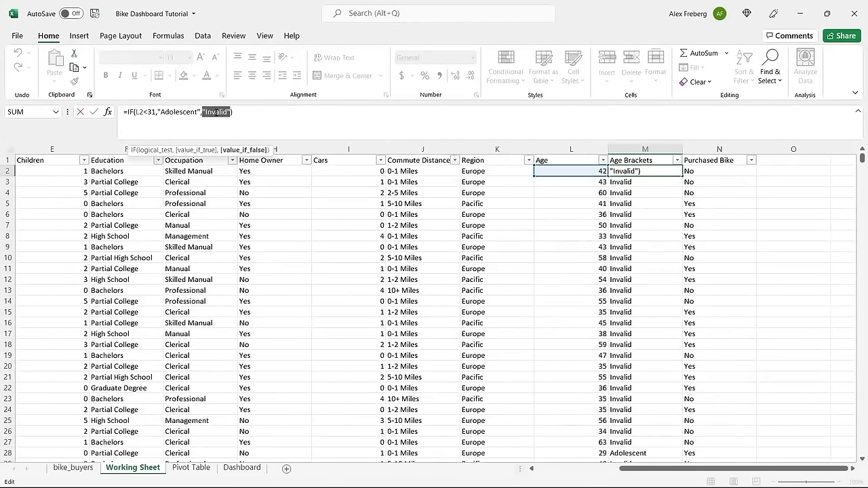
left_click(233, 113)
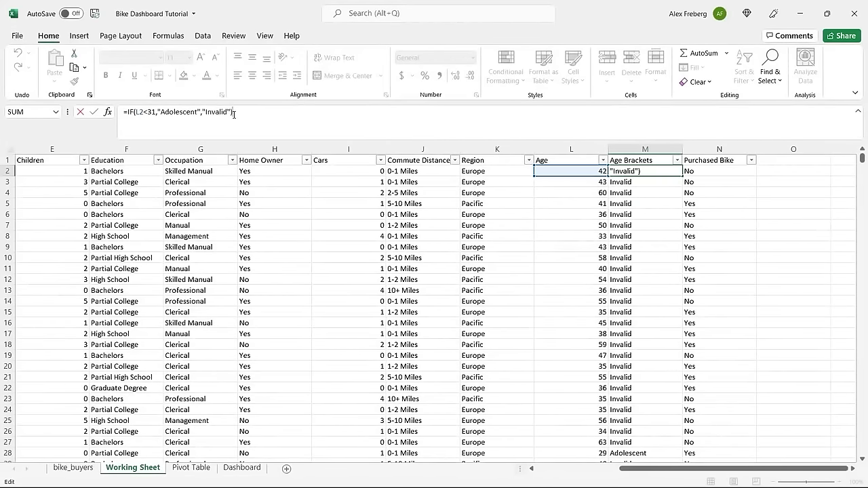
left_click(128, 112)
type("IF(")
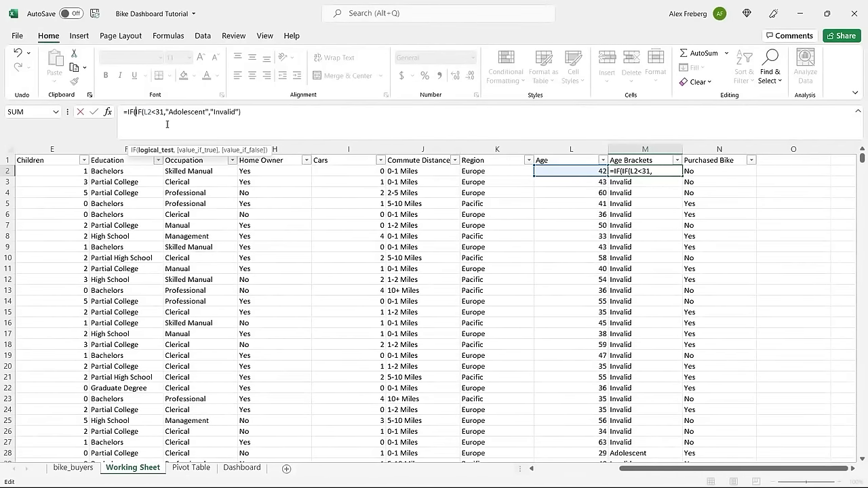
type("(")
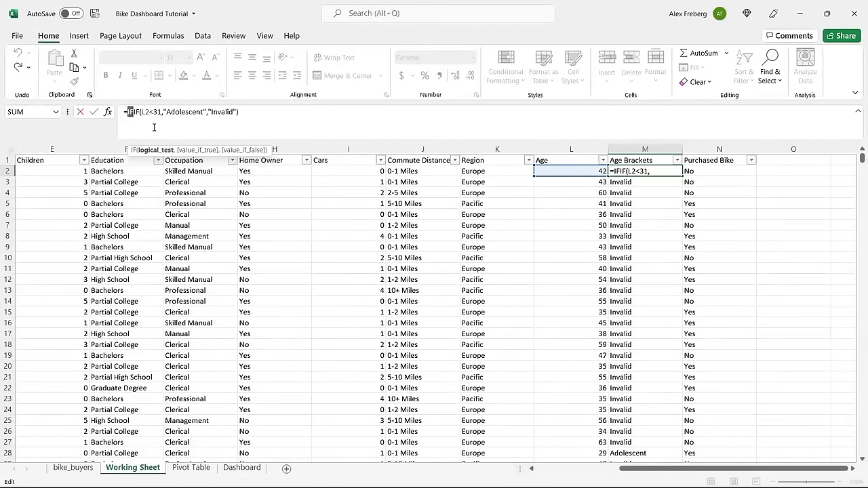
left_click(136, 117)
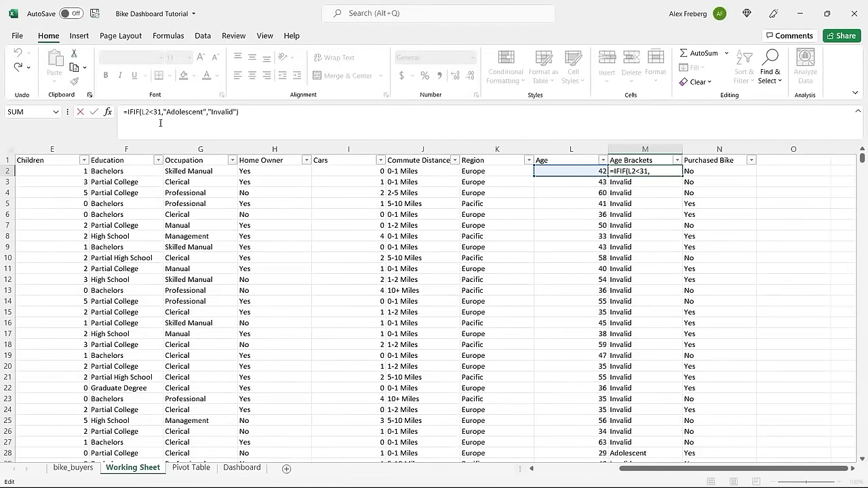
key("shift+Left")
key("shift+Left")
key("Left")
key("BackSpace")
type("F(")
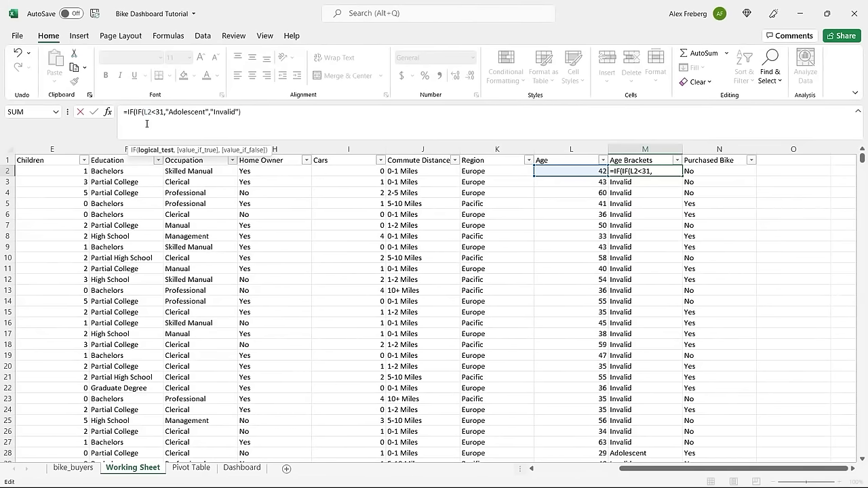
Complete the outer IF in M2 with condition L2>=31, result "Middle Age" and the existing IF as its false value
left_click(571, 171)
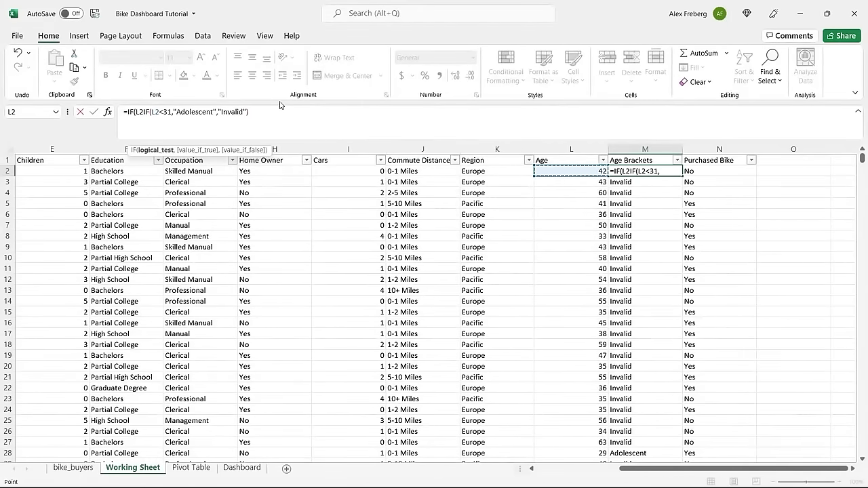
type(">=31,")
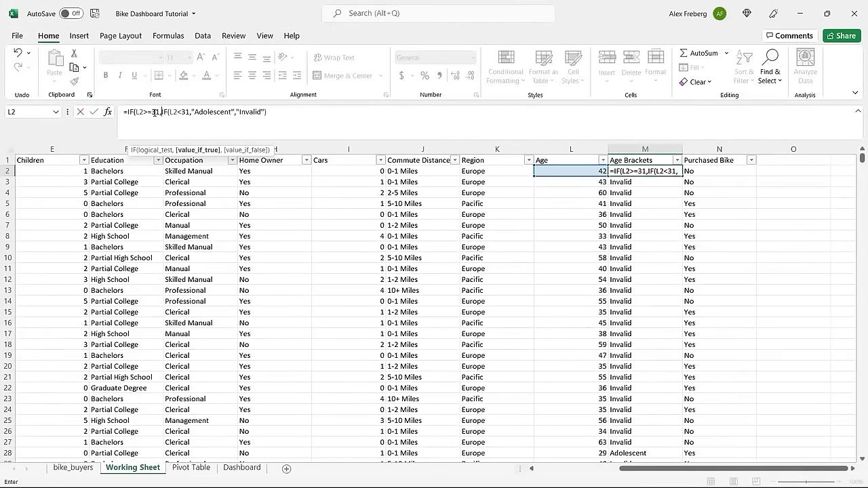
type("\"Middle")
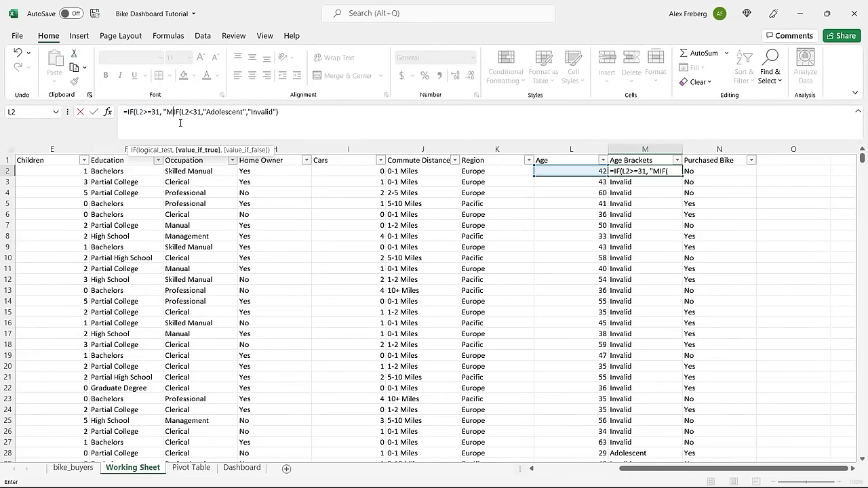
type(" Age\"")
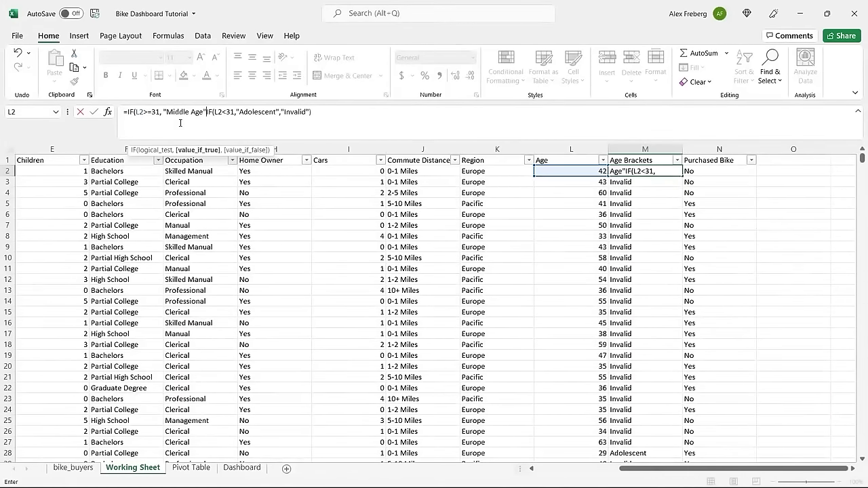
type(",")
left_click_drag(208, 112, 314, 112)
left_click(318, 113)
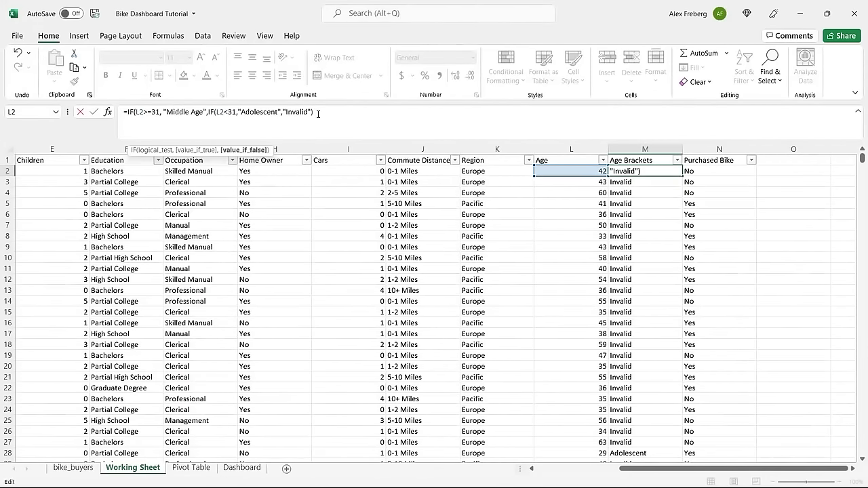
type(")")
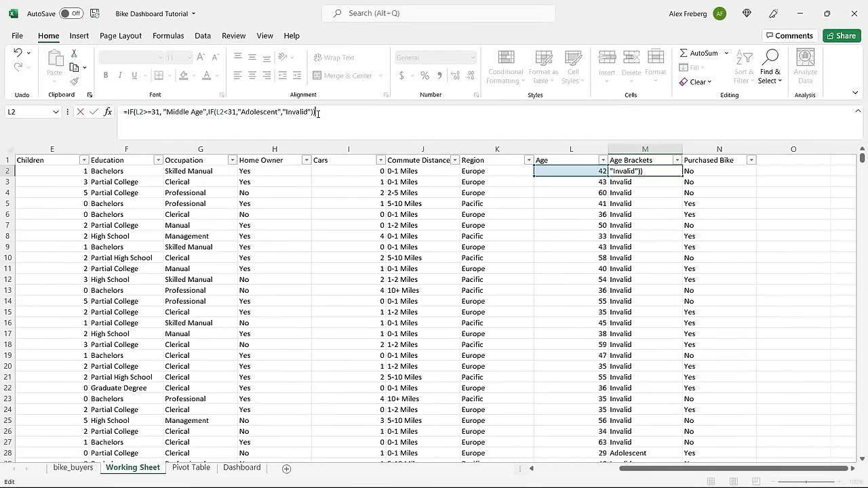
key("Return")
Fill the nested M2 formula down the Age Brackets column and check the column's filter values without applying a filter
left_click(674, 172)
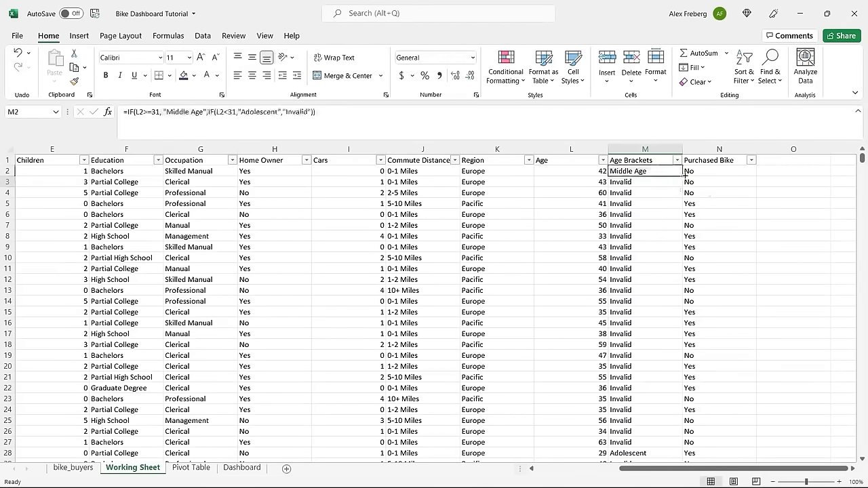
double_click(683, 175)
left_click(647, 194)
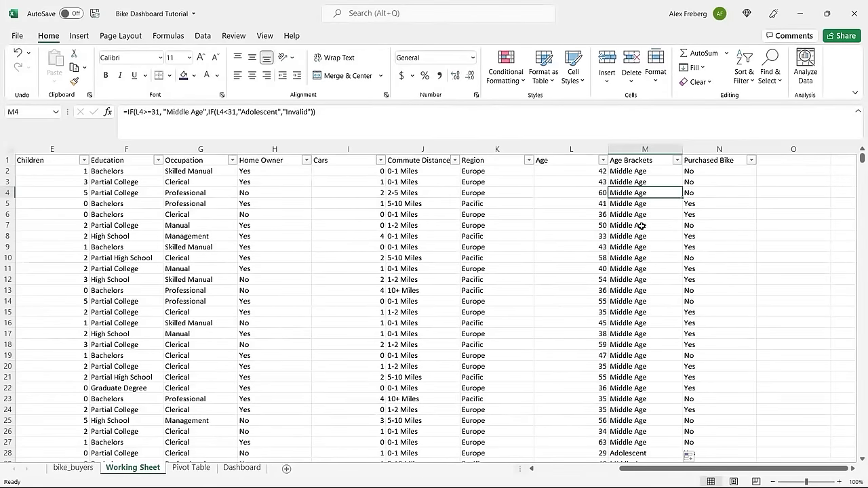
left_click(677, 160)
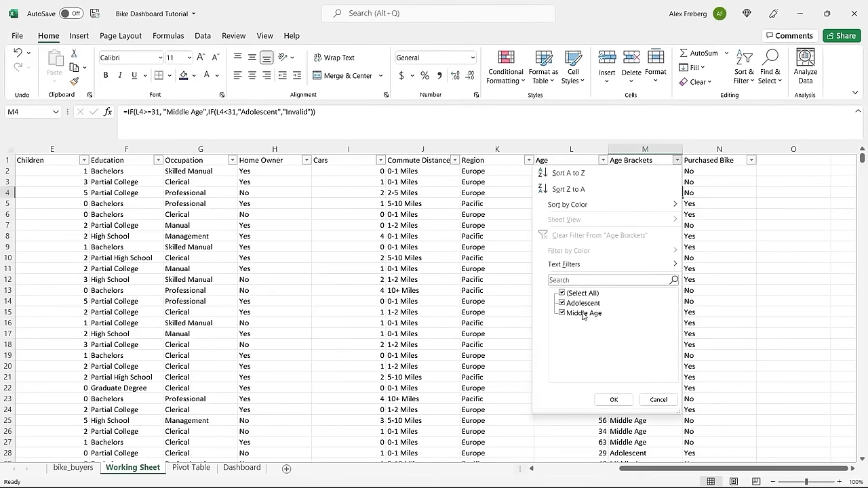
left_click(648, 396)
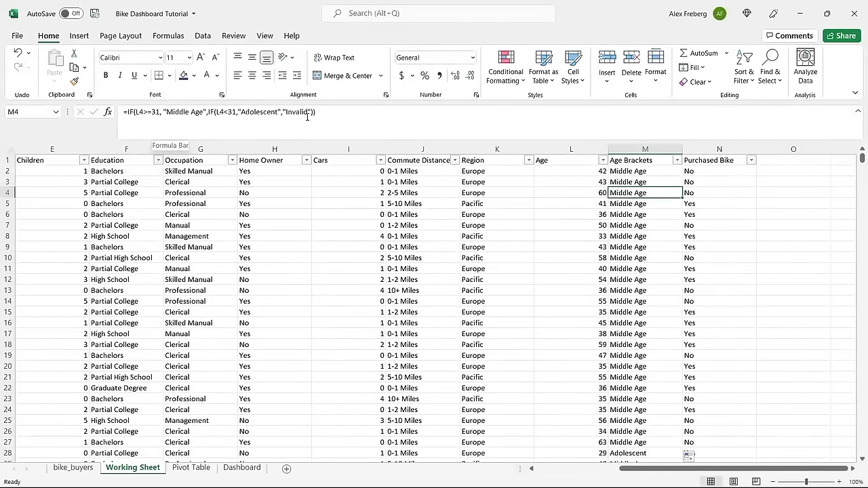
left_click(677, 160)
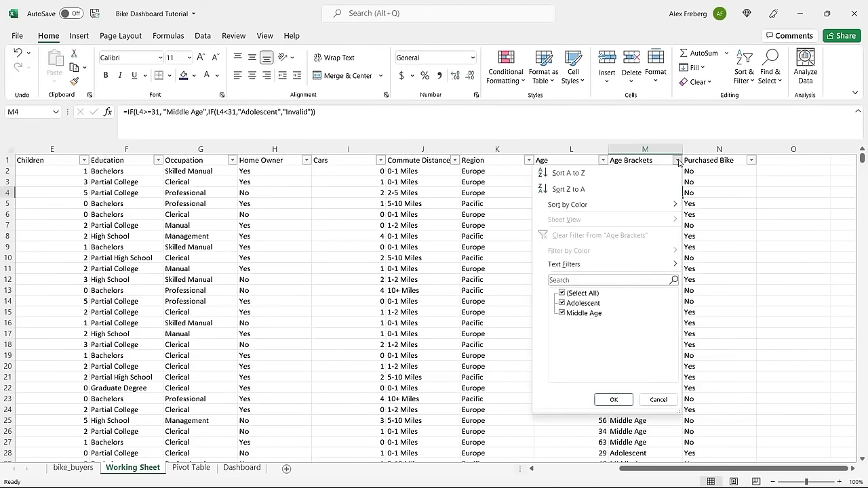
left_click(665, 401)
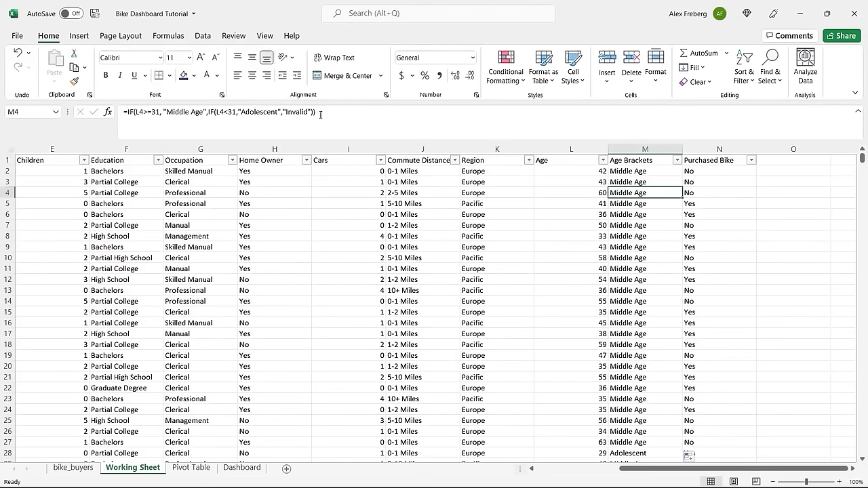
left_click_drag(316, 112, 129, 117)
double_click(294, 111)
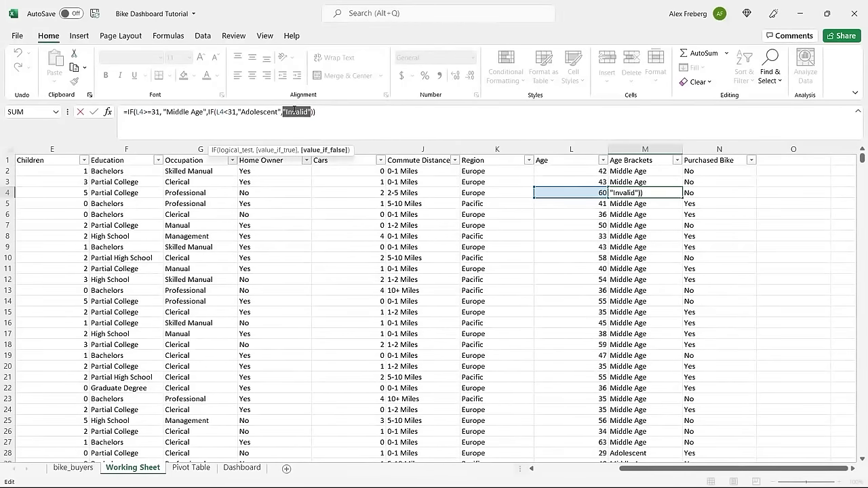
key("Right")
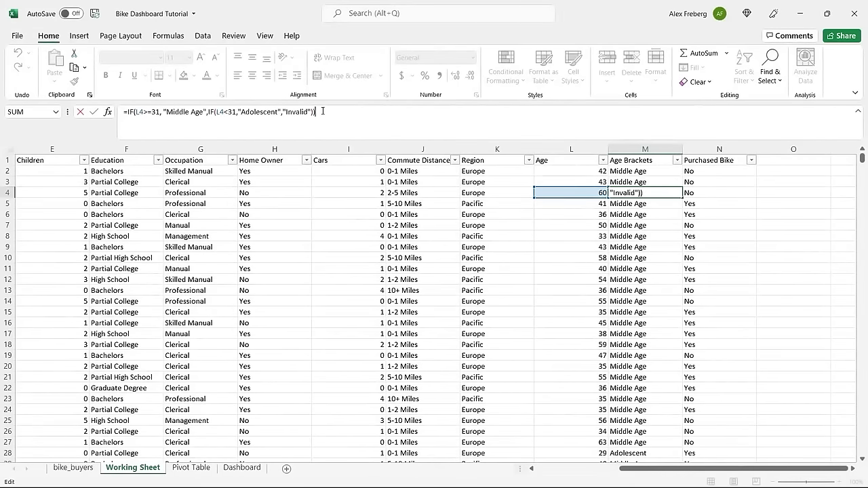
left_click(127, 113)
type("IF(")
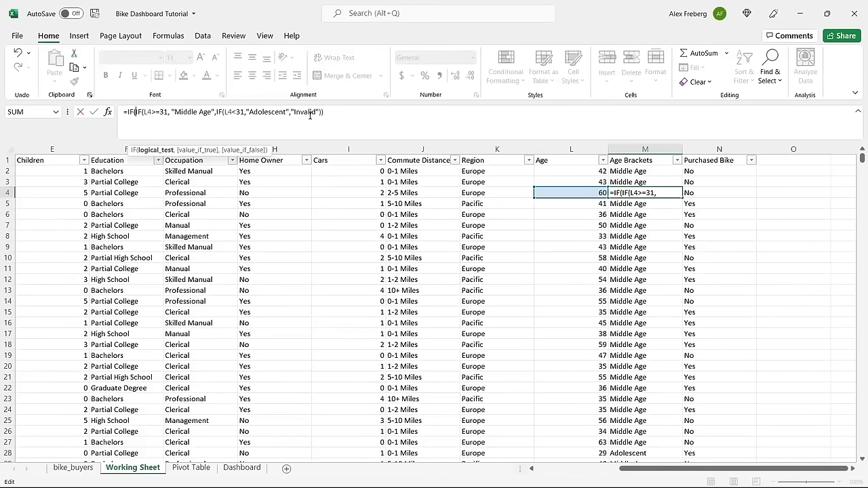
key("BackSpace")
key("BackSpace")
key("BackSpace")
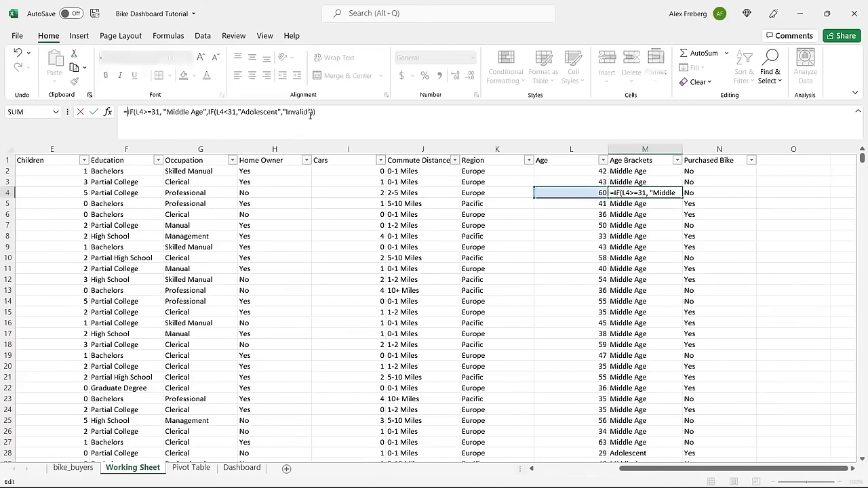
key("Return")
Start an outer IF in front of the existing M2 formula with the condition L2>55
left_click(624, 171)
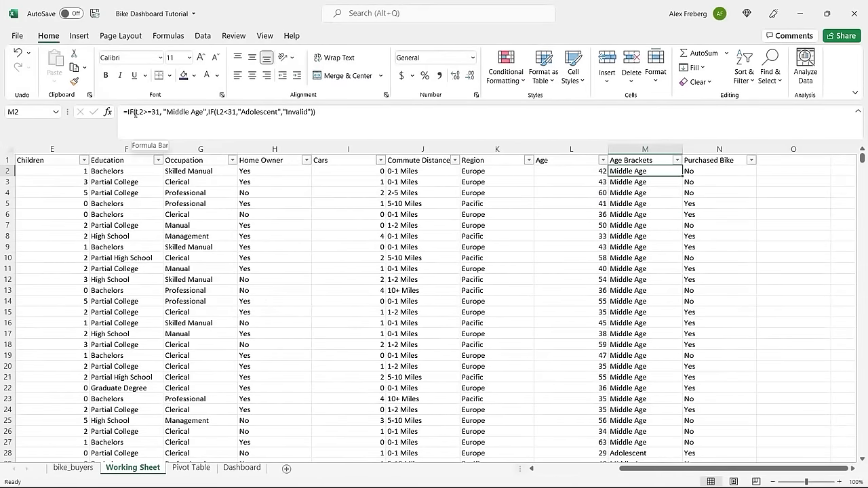
left_click(128, 113)
type("IF")
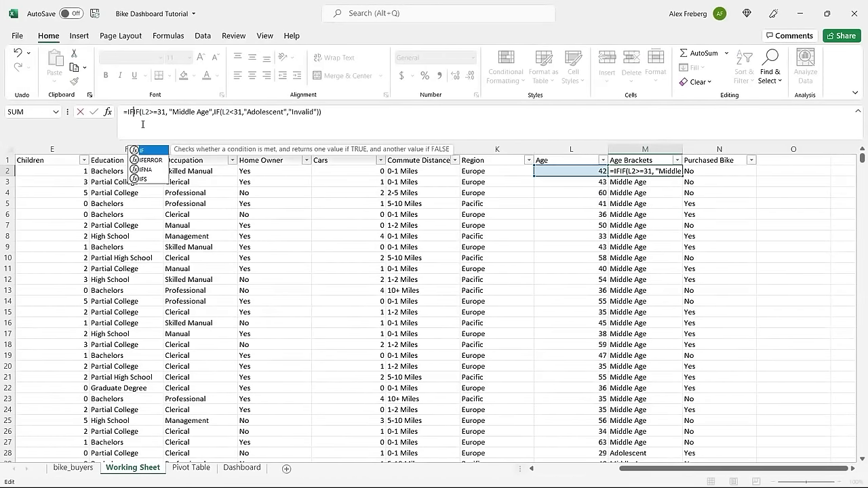
type("(")
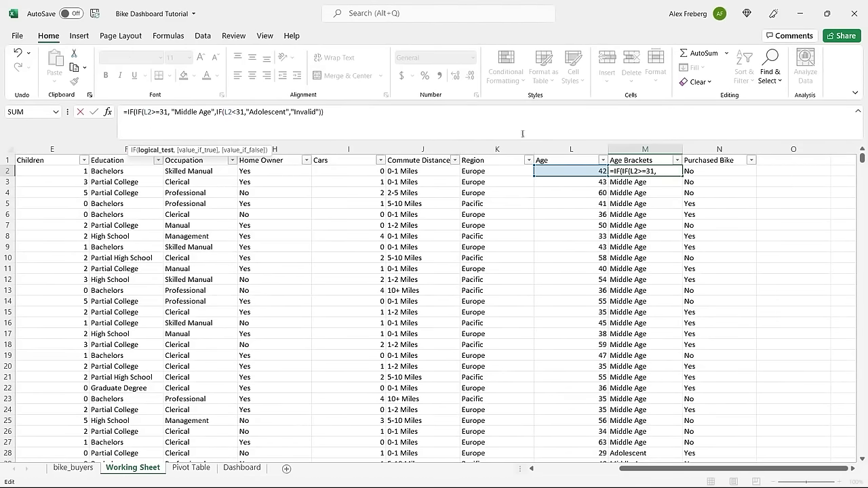
left_click(573, 171)
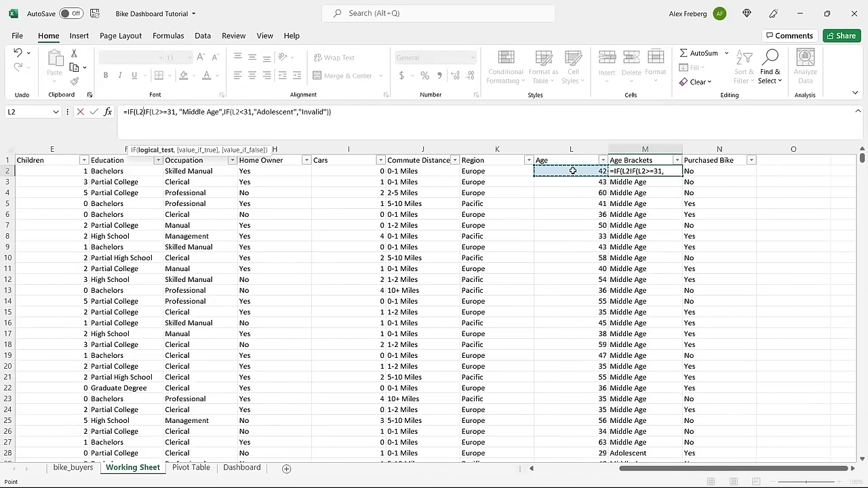
type(">")
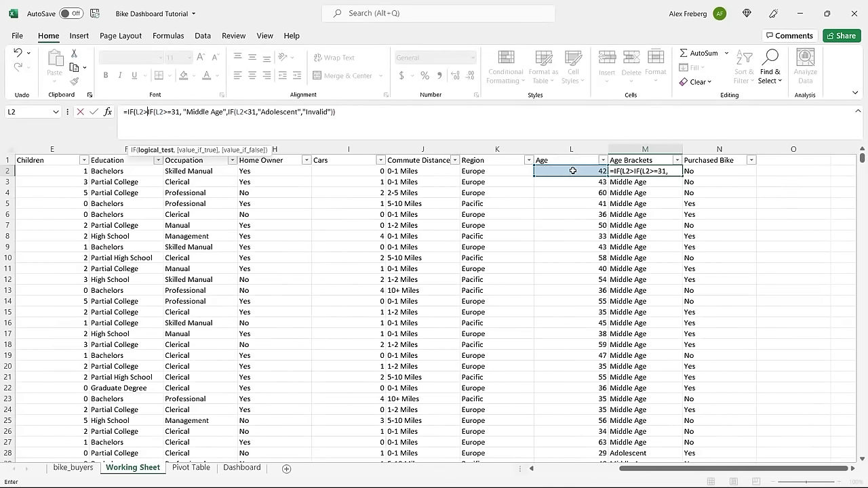
type("55")
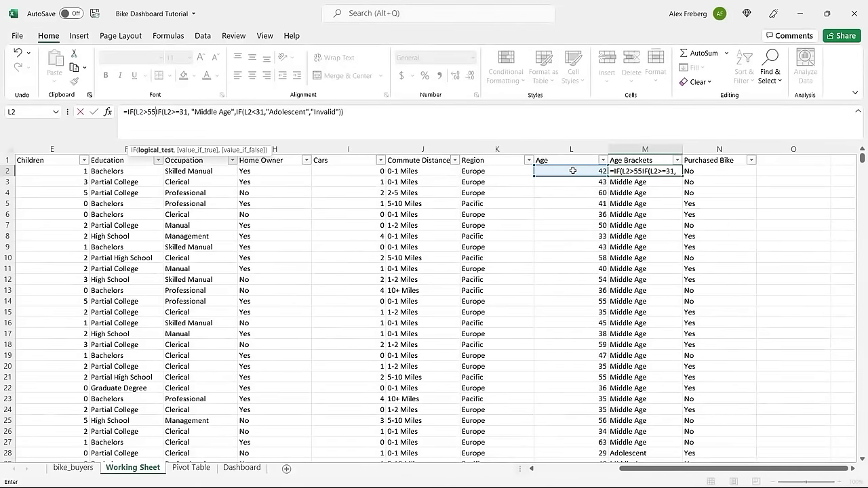
Complete the outer IF in M2 with the result "Old" and the existing nested IF as its false value
type(",")
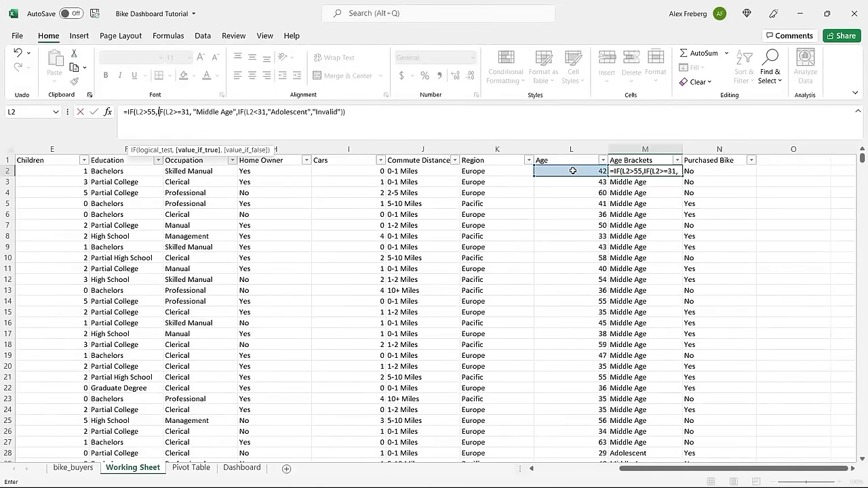
type(" \"Old\"")
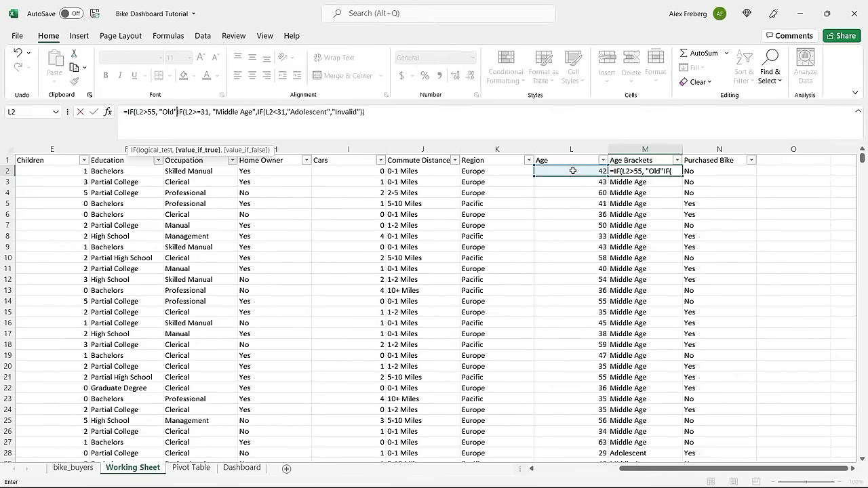
type(",")
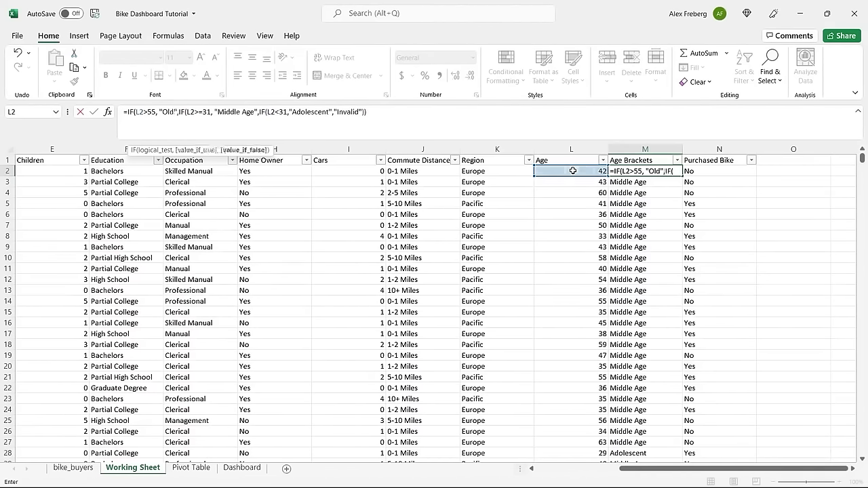
left_click(388, 111)
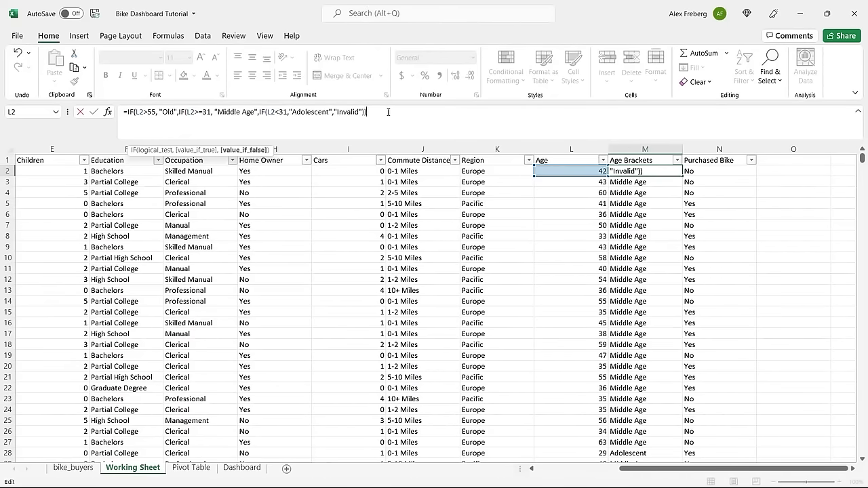
type(")")
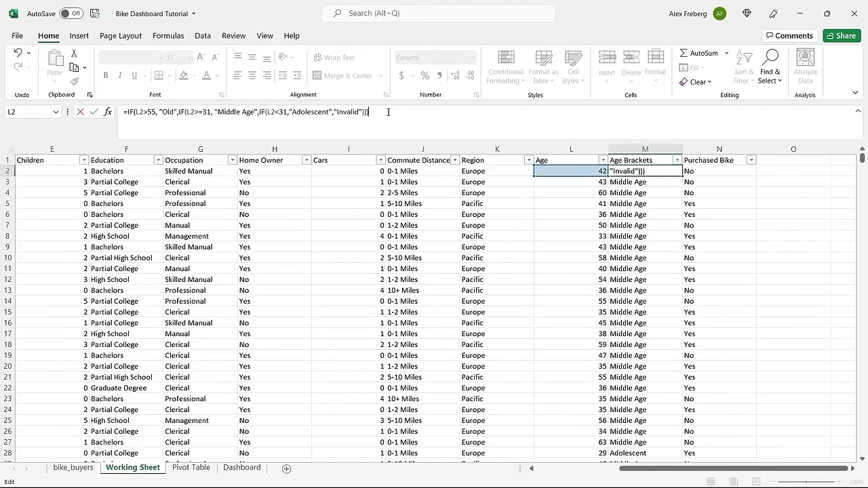
key("Return")
Fill the M2 formula down the Age Brackets column and check the brackets of rows 4, 10 and 18
left_click(678, 172)
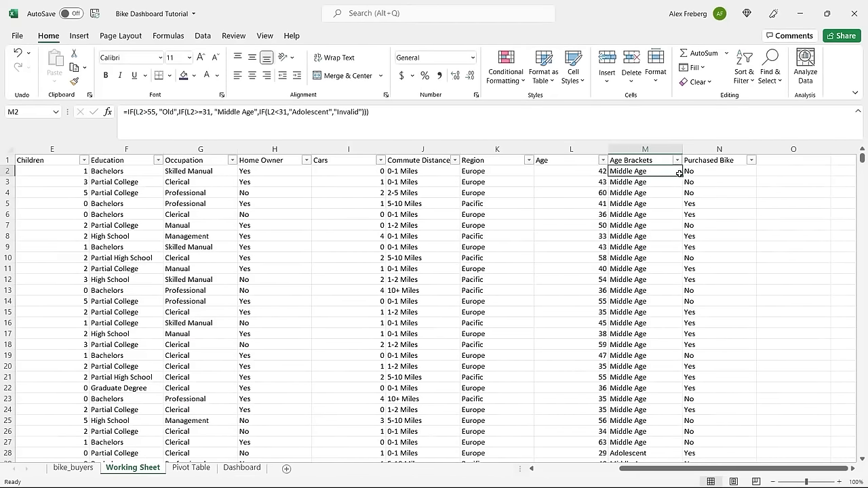
double_click(678, 173)
left_click(645, 193)
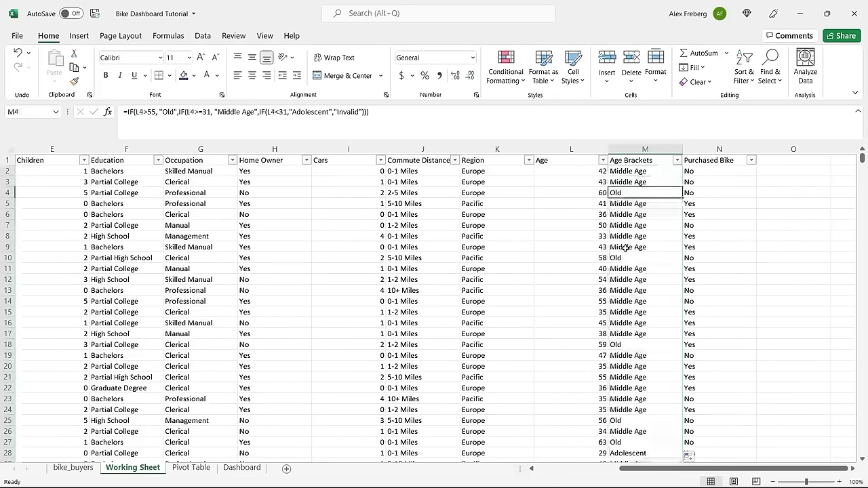
left_click(625, 258)
left_click(630, 344)
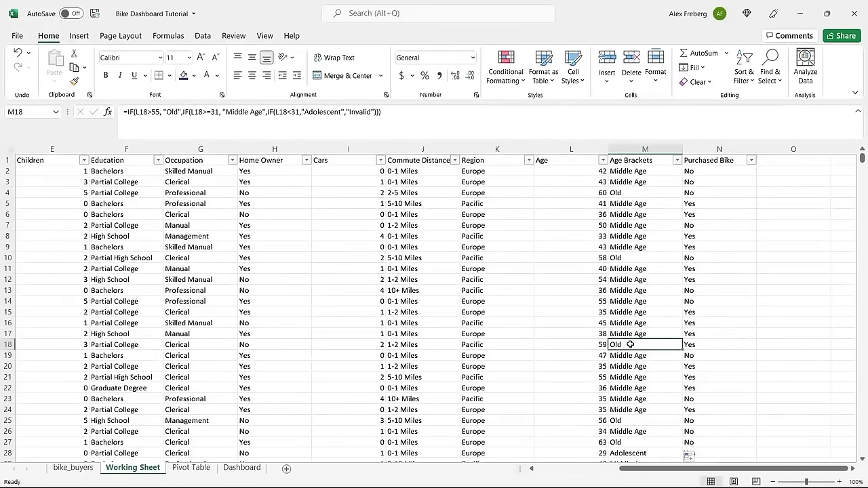
double_click(155, 111)
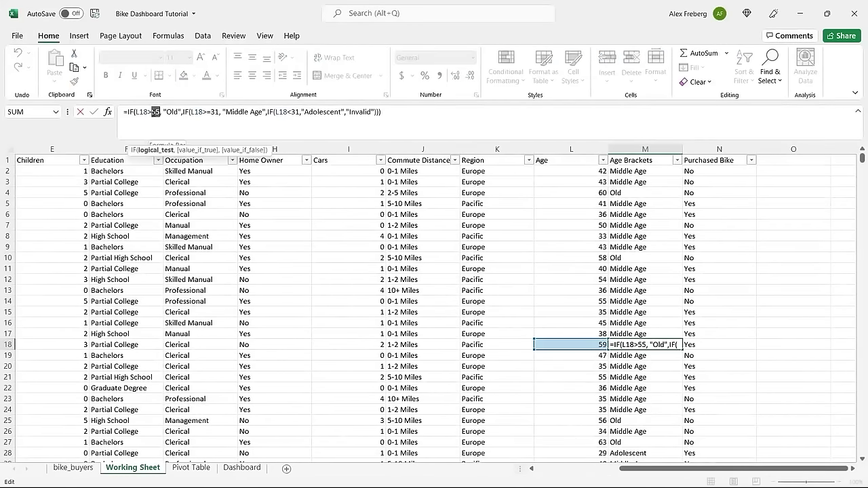
type("54")
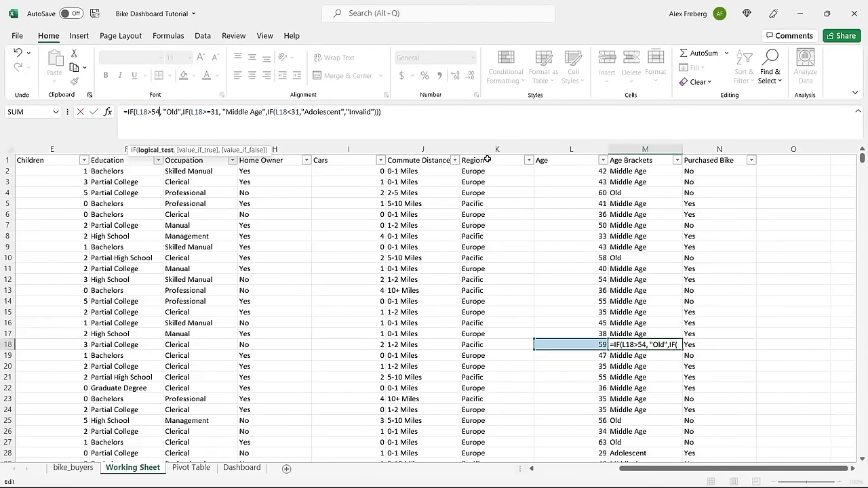
key("shift+Left")
key("shift+Left")
left_click(664, 214)
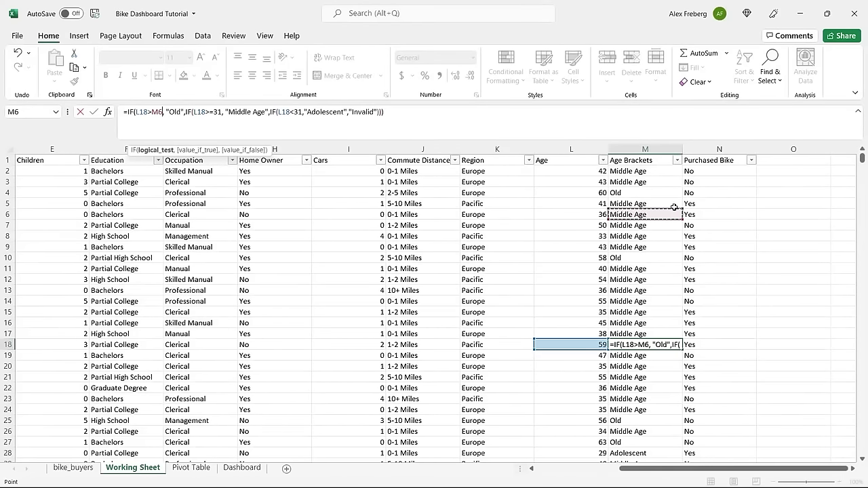
key("Escape")
Change the "Old" condition in M2 to L2>54 and fill the formula down the Age Brackets column
left_click(645, 170)
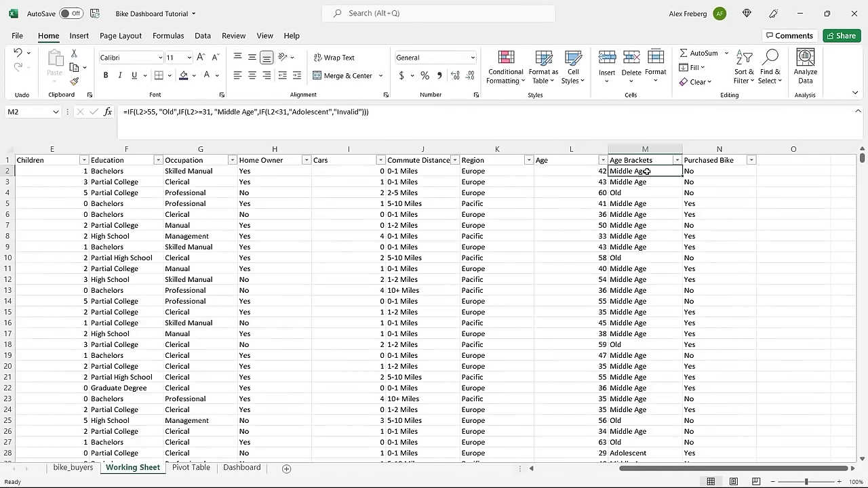
left_click(155, 112)
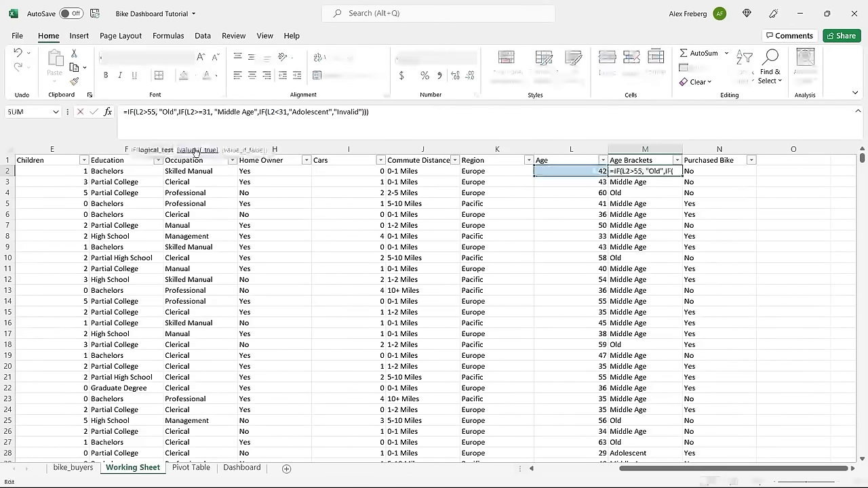
key("BackSpace")
type("4")
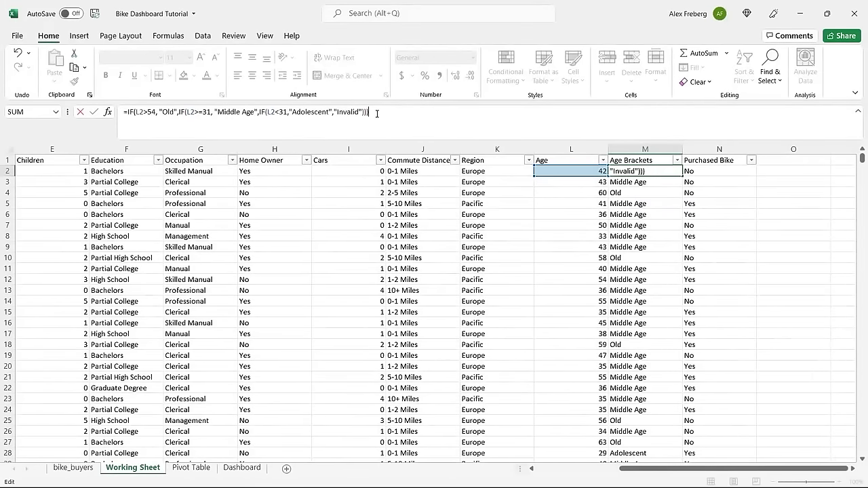
key("Return")
left_click(675, 171)
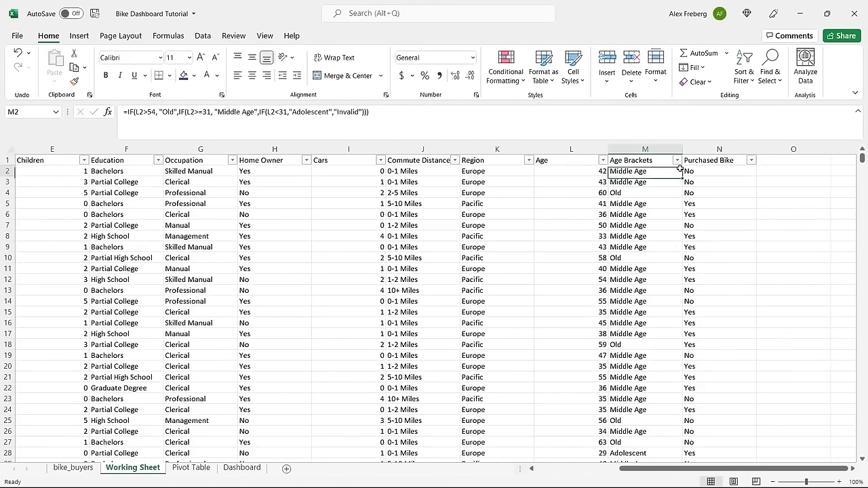
double_click(680, 174)
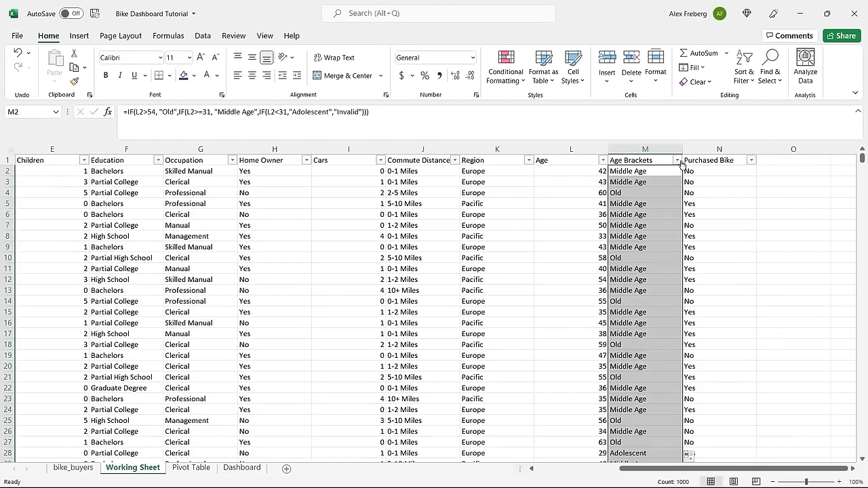
Check the filter values of the Age Brackets and Purchased Bike columns without applying a filter
left_click(678, 160)
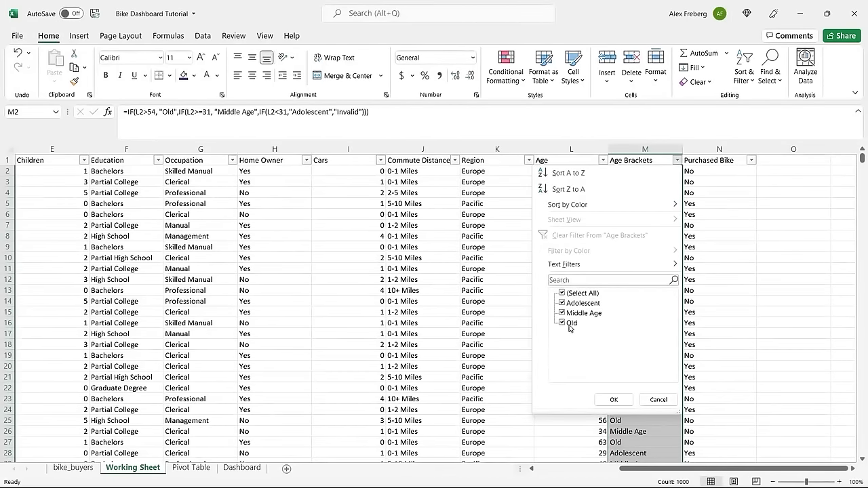
left_click(654, 400)
left_click(643, 311)
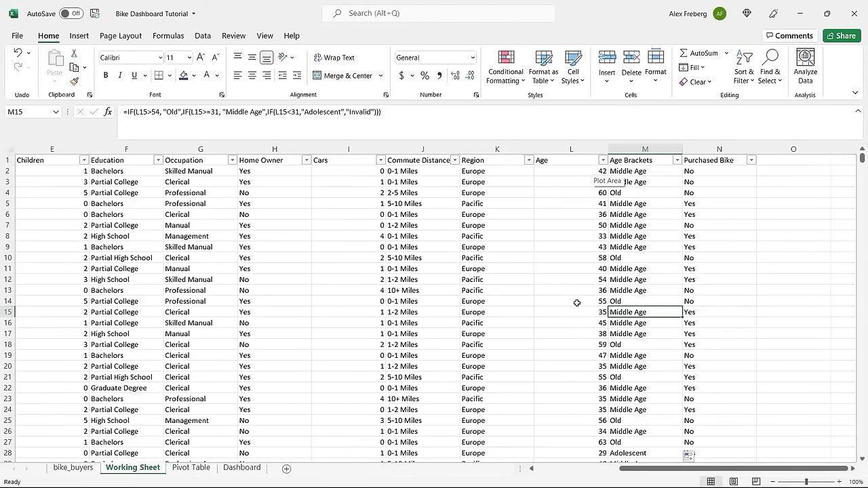
left_click(656, 160)
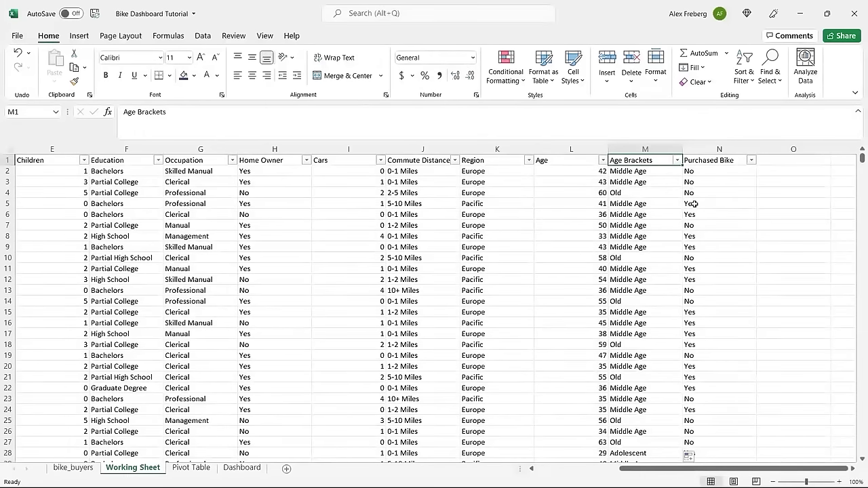
left_click(752, 161)
left_click(813, 301)
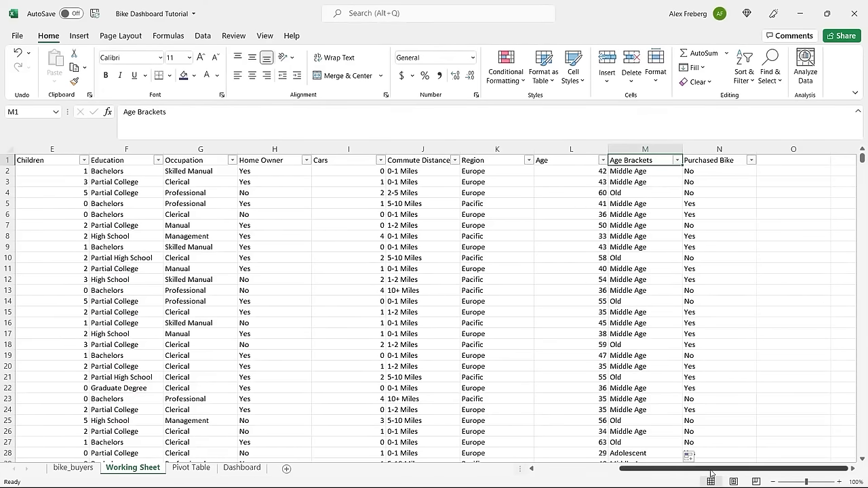
Rename the garbled column header in B1 as Marital Status
left_click_drag(711, 473, 617, 472)
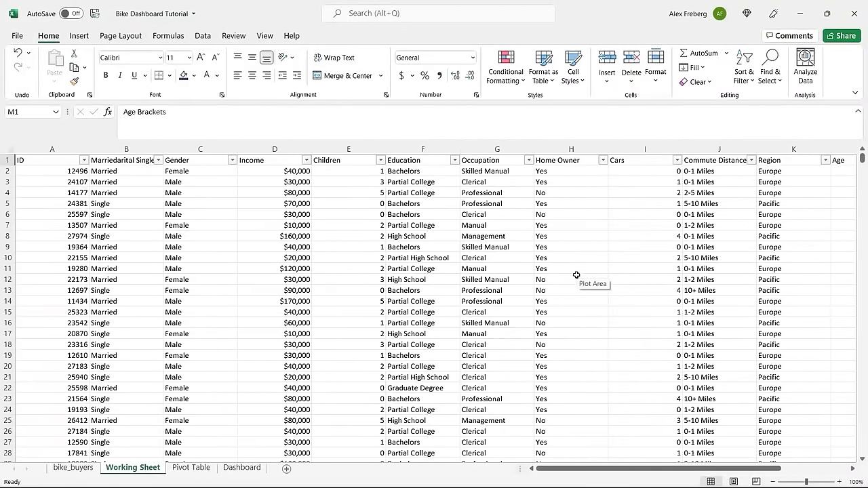
left_click(135, 160)
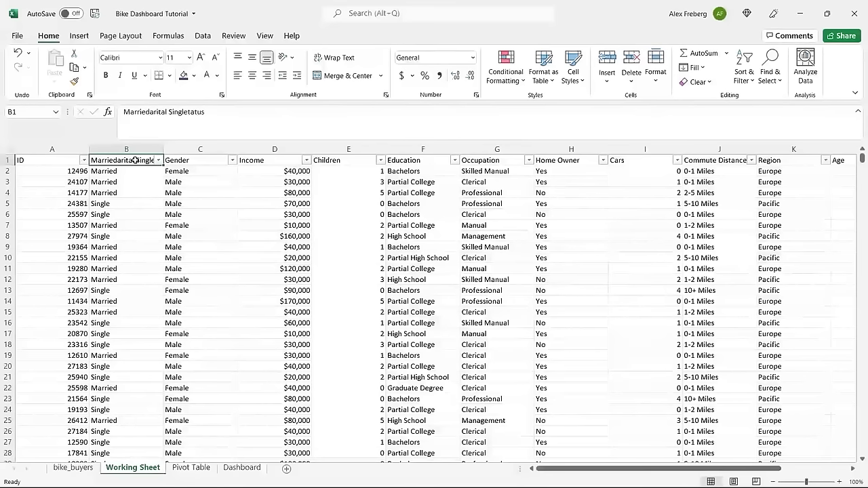
left_click(221, 113)
left_click(220, 113)
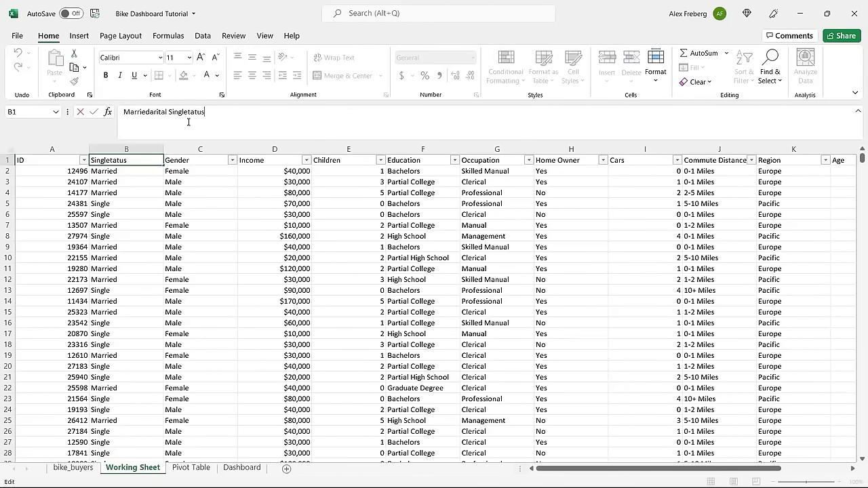
left_click_drag(124, 112, 207, 113)
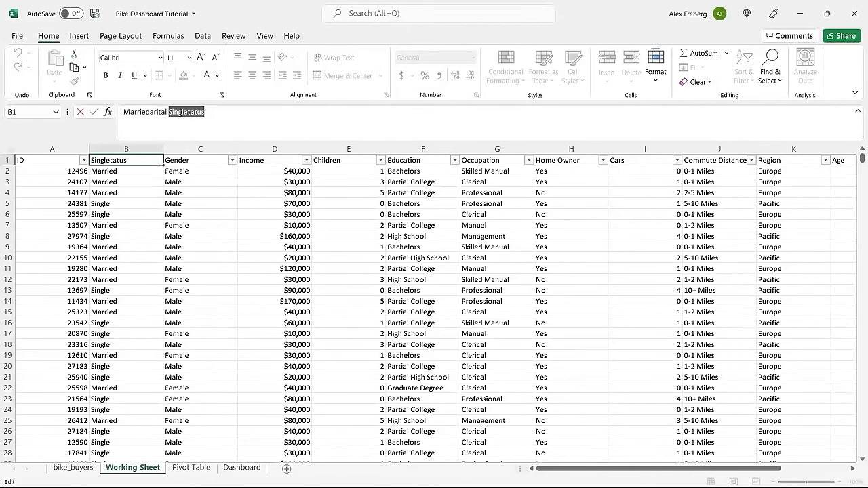
left_click(219, 116)
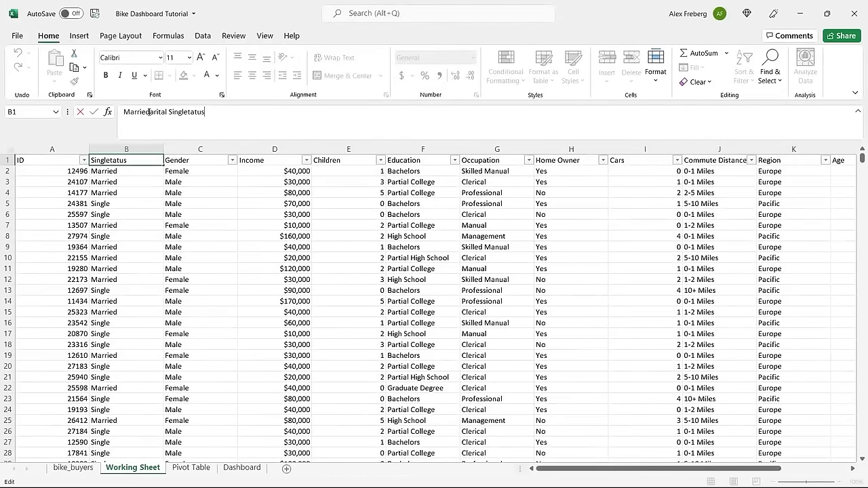
left_click_drag(150, 112, 76, 80)
type("Mar")
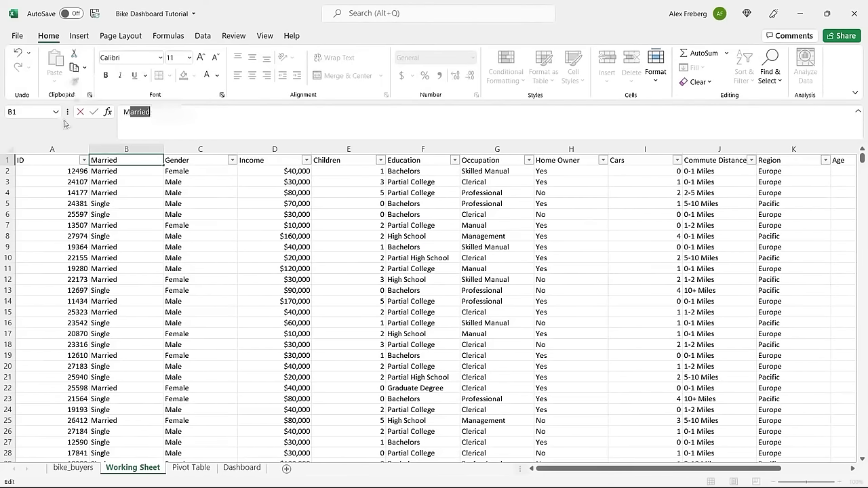
type("ital S")
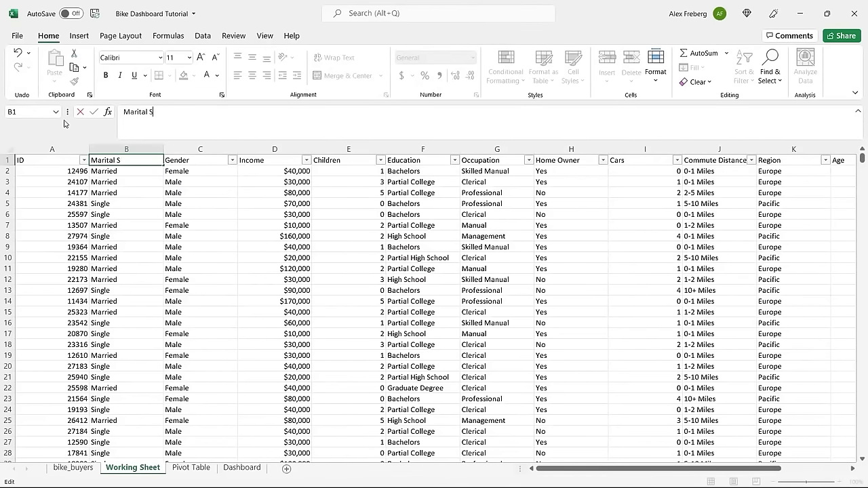
type("tatus")
left_click(136, 184)
left_click(309, 225)
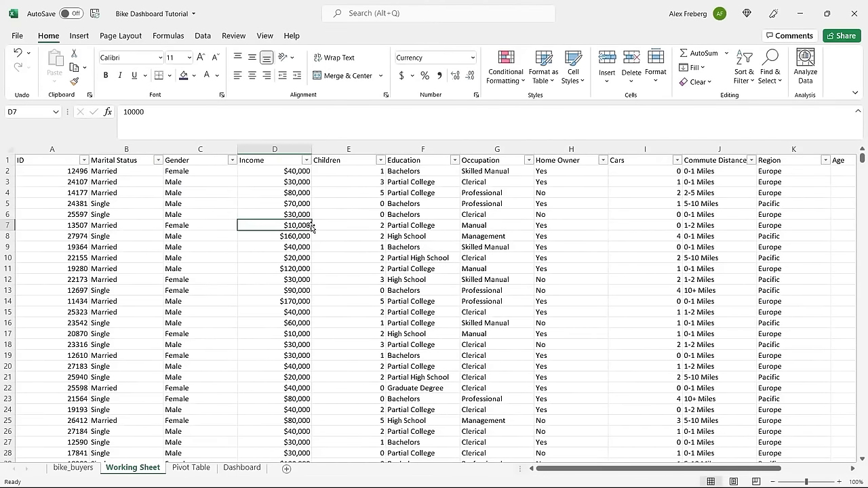
left_click(358, 225)
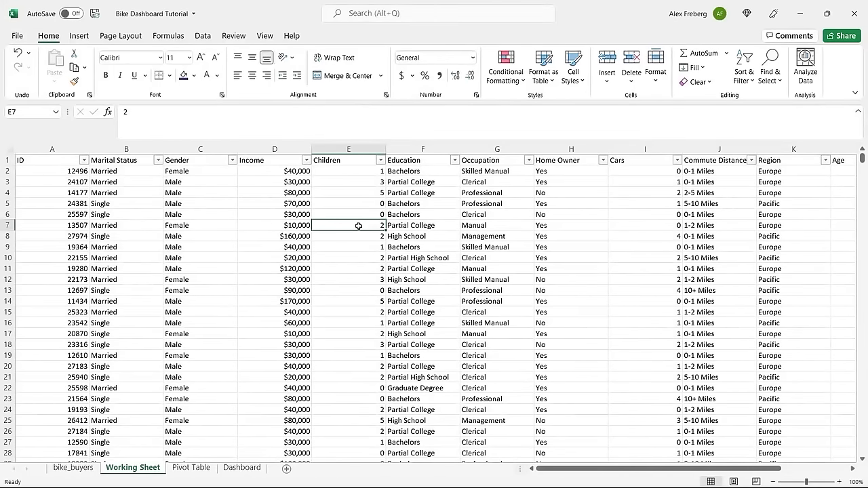
Compare the raw bike_buyers sheet with Working Sheet, and clear cell A1 on the Pivot Table sheet
left_click(73, 467)
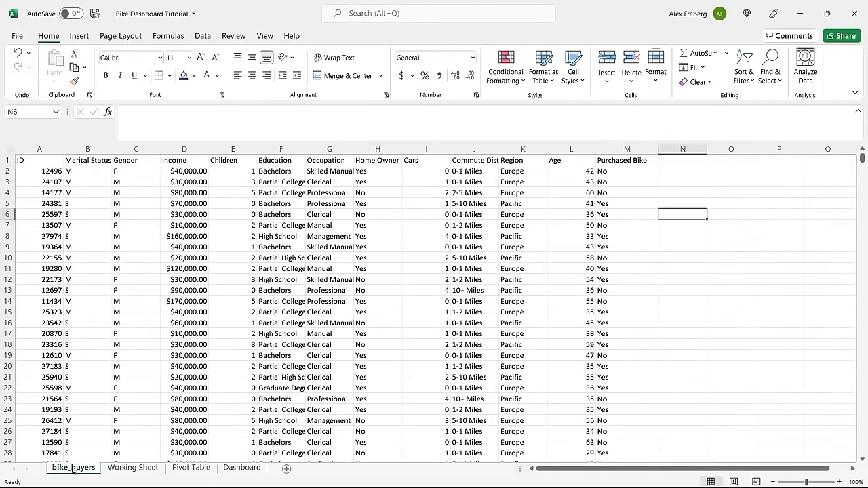
left_click(124, 469)
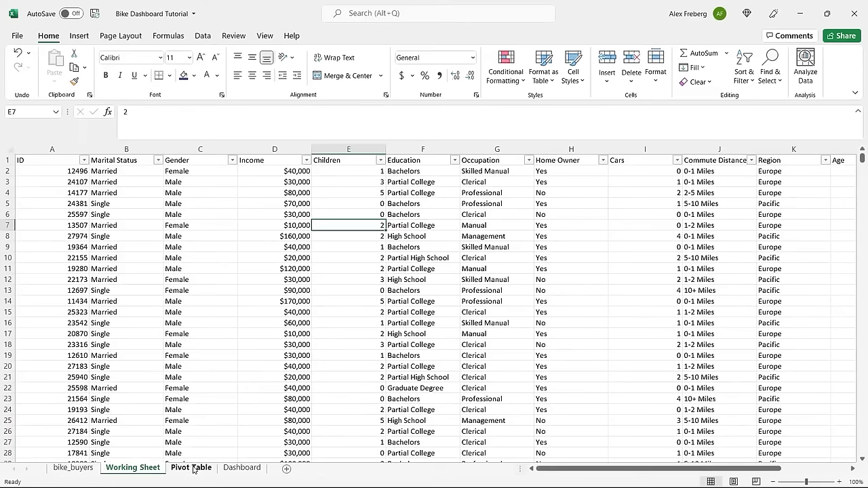
left_click(192, 469)
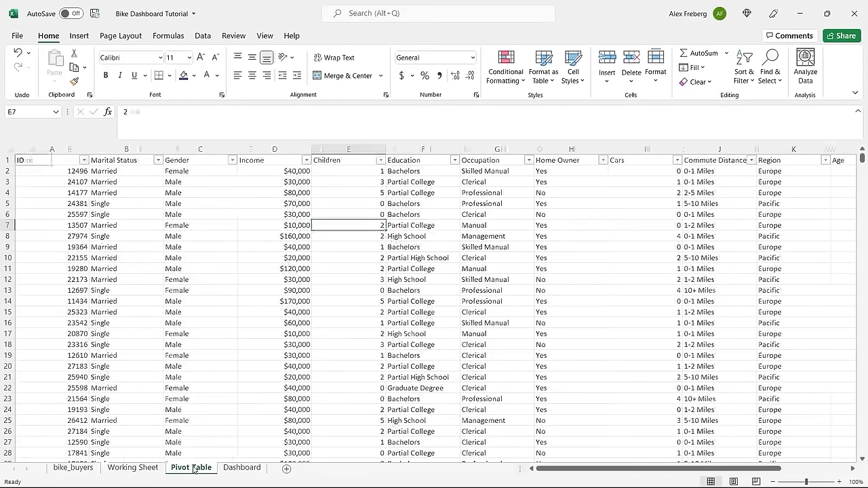
left_click(56, 180)
left_click(36, 151)
left_click(38, 159)
key("Delete")
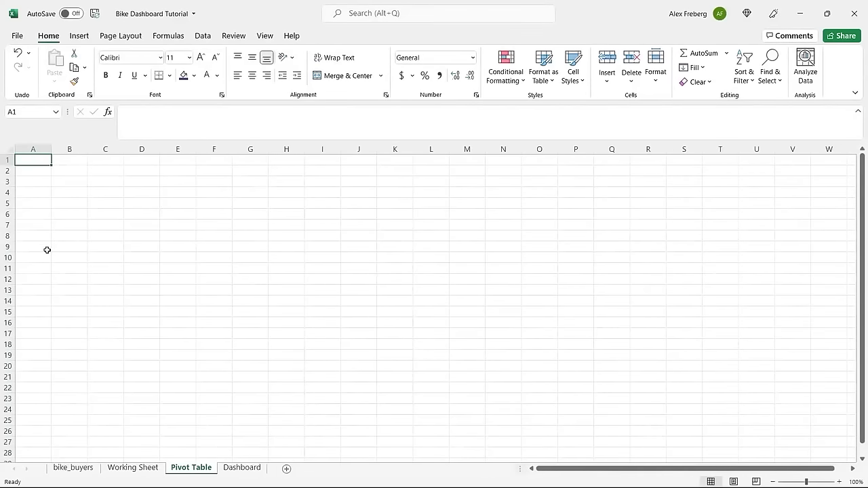
Insert a PivotTable at cell A3 of the Pivot Table sheet, sourced from the Working Sheet range A1:N1001
left_click(37, 182)
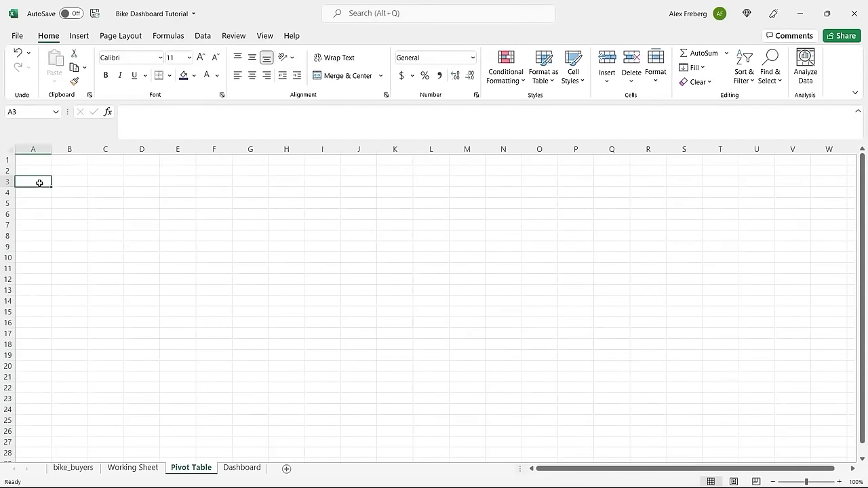
left_click(79, 35)
left_click(27, 61)
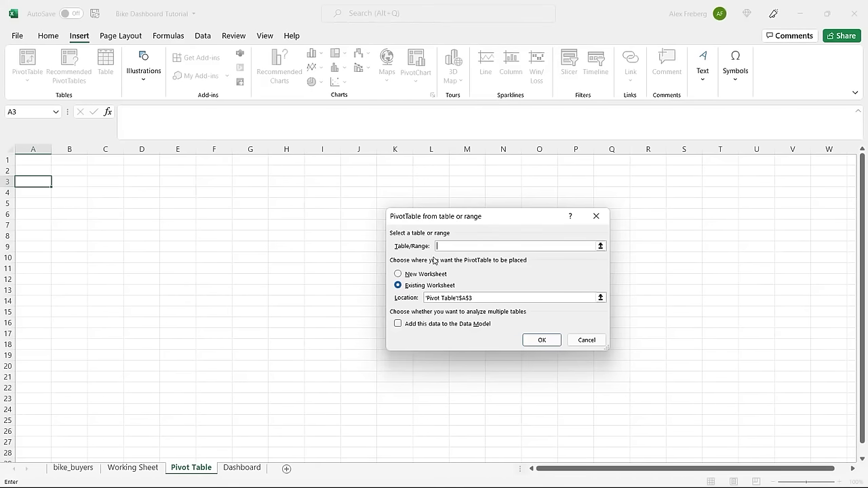
left_click(133, 468)
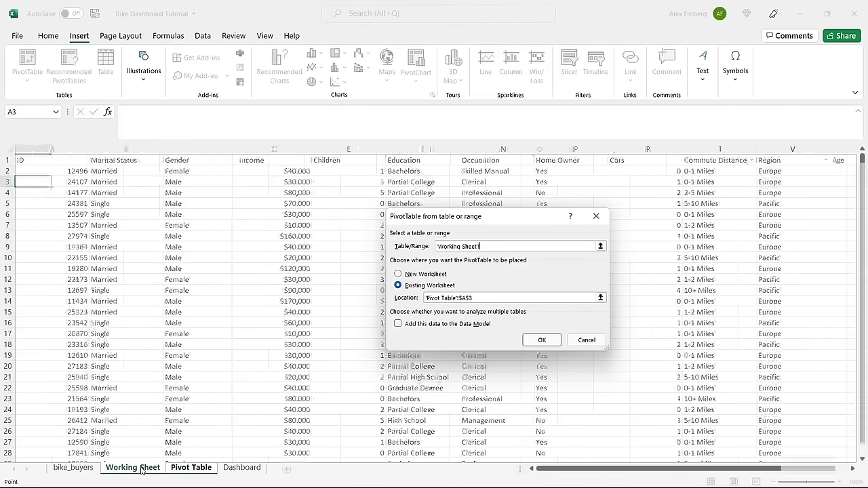
left_click(30, 162)
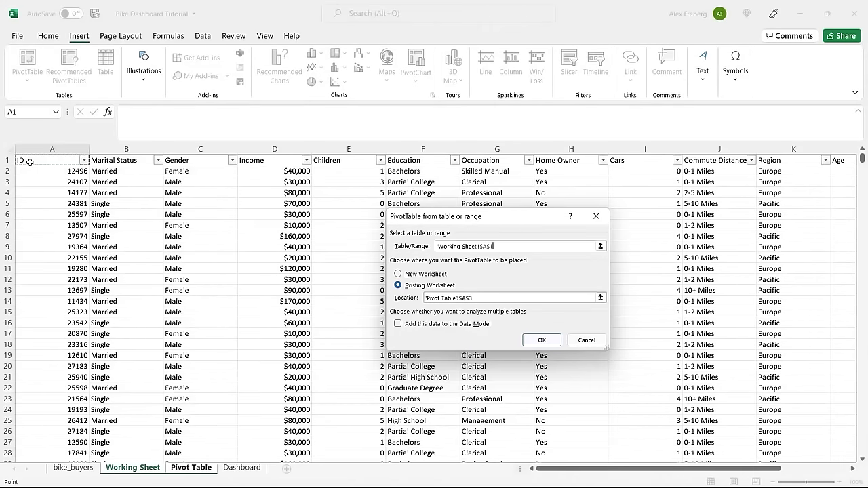
key("ctrl+shift+End")
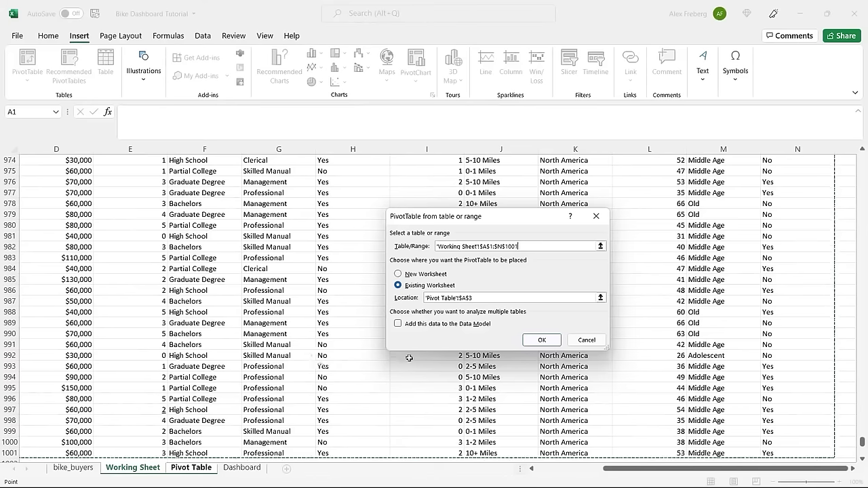
left_click(542, 340)
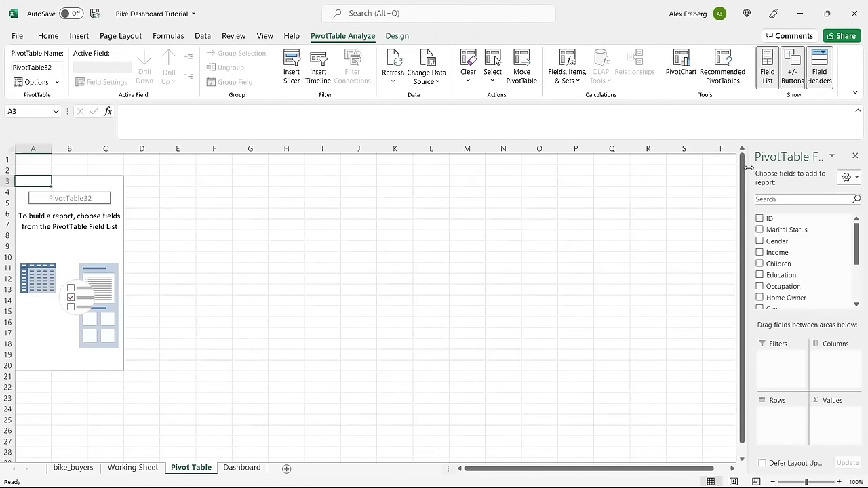
Widen the PivotTable field pane slightly, and summarize the sum of Income with Gender as rows
left_click_drag(749, 168, 666, 175)
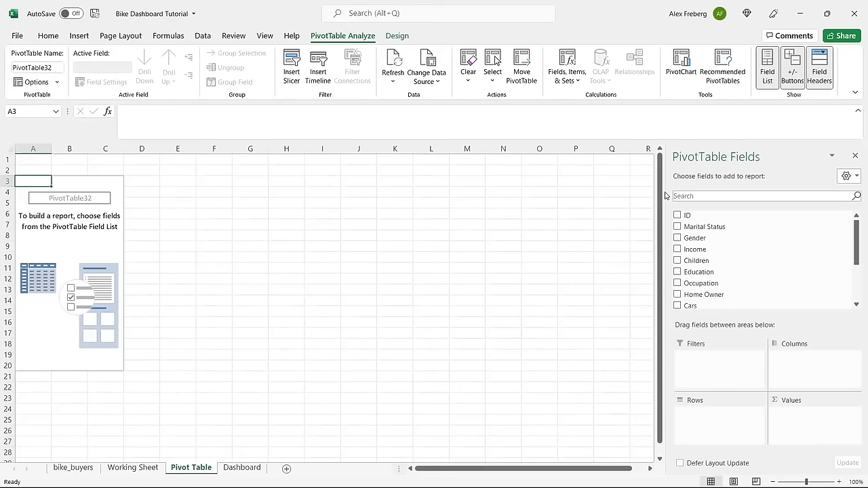
left_click_drag(667, 191, 730, 184)
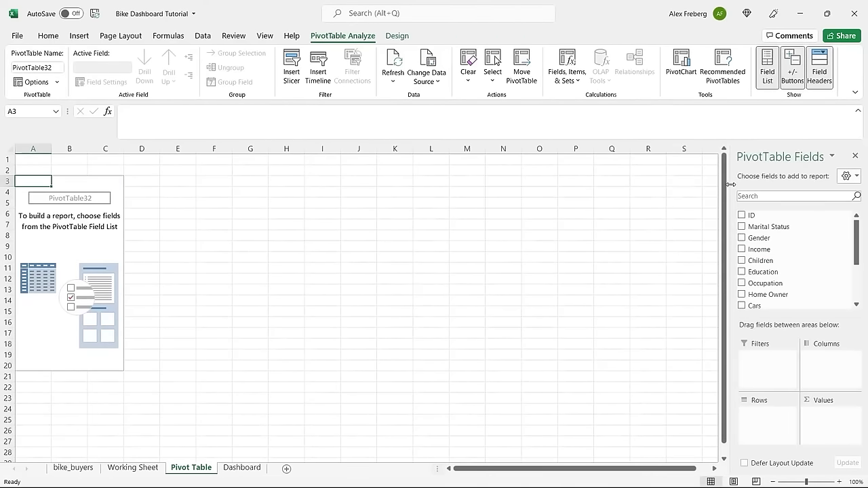
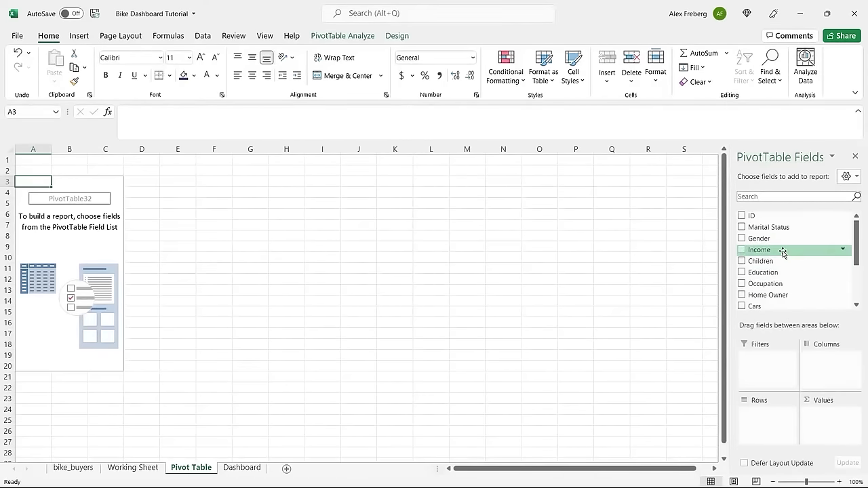
left_click_drag(783, 252, 826, 417)
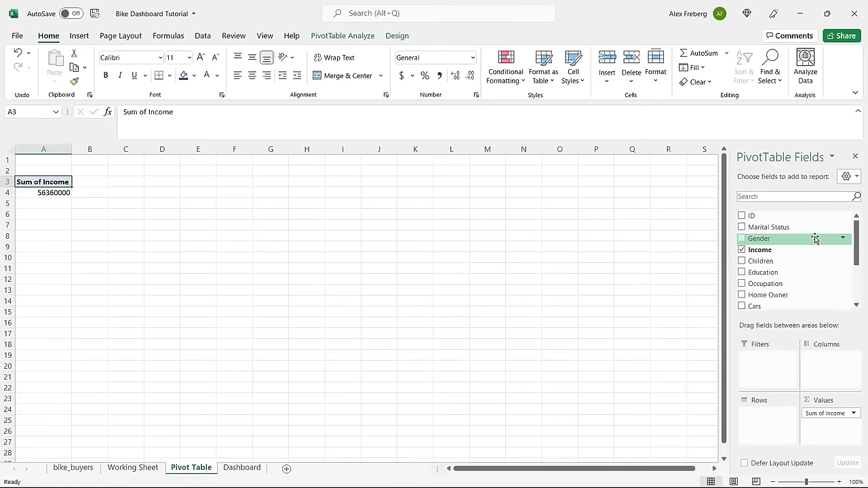
left_click_drag(810, 242, 768, 415)
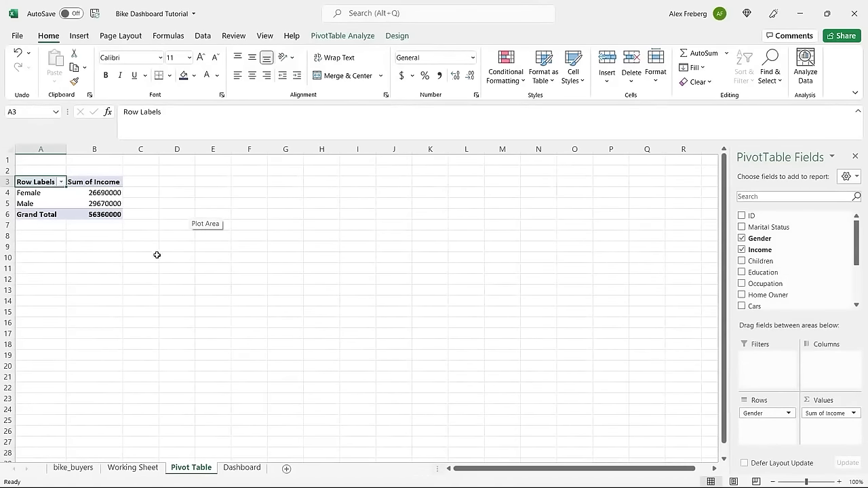
left_click(854, 413)
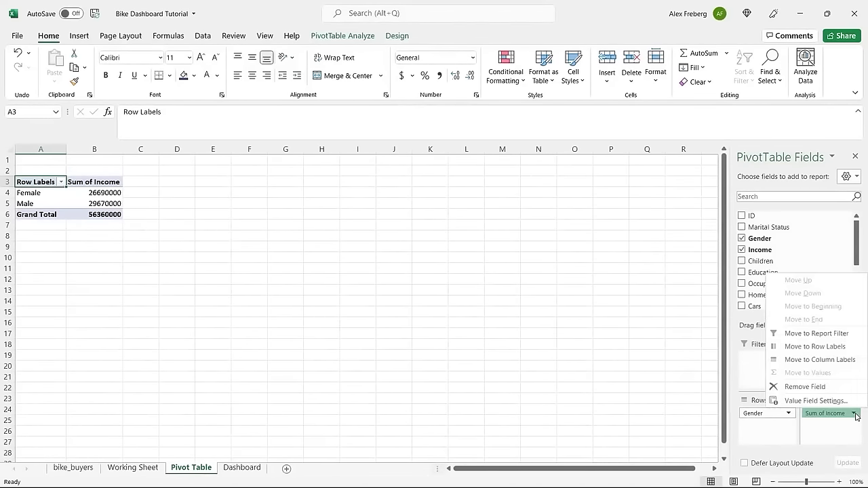
left_click(836, 401)
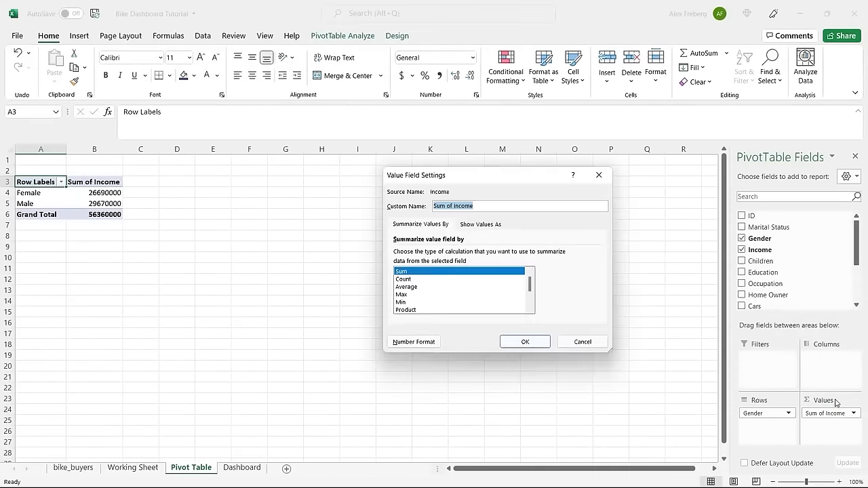
left_click(599, 175)
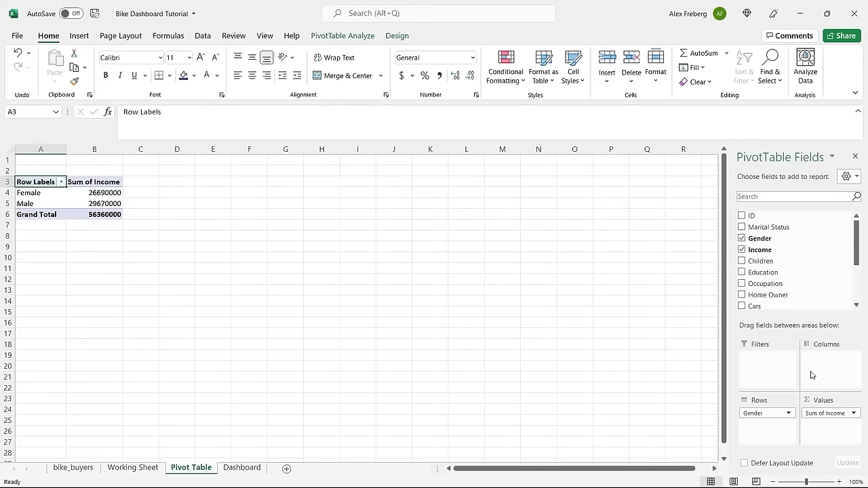
Summarize the Income values by Average and add Purchased Bike as the pivot table's column field
left_click(853, 414)
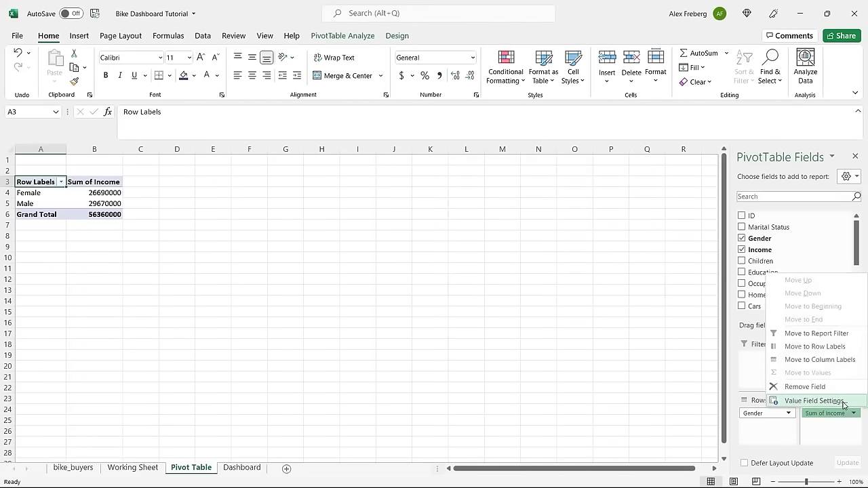
left_click(843, 403)
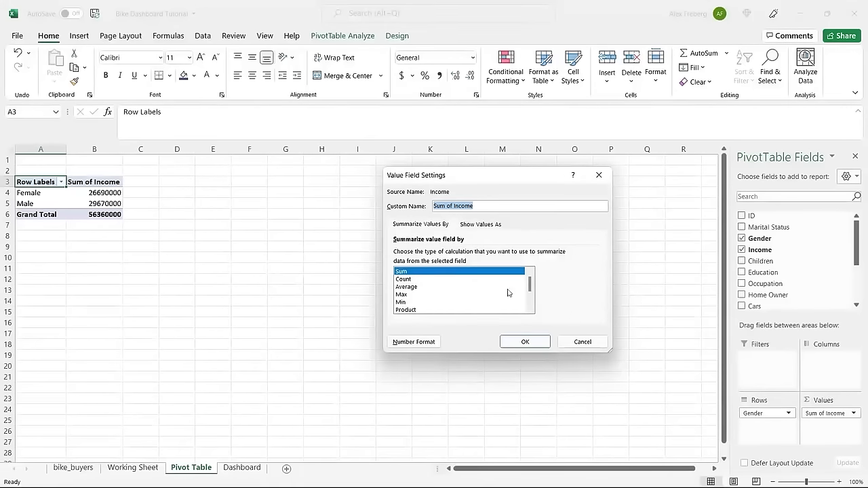
left_click(465, 287)
left_click(510, 342)
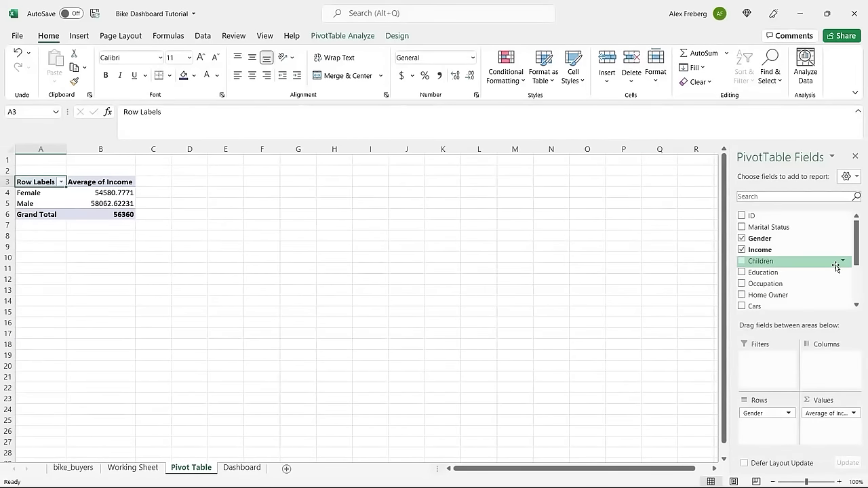
left_click_drag(861, 254, 858, 291)
left_click_drag(780, 288, 830, 365)
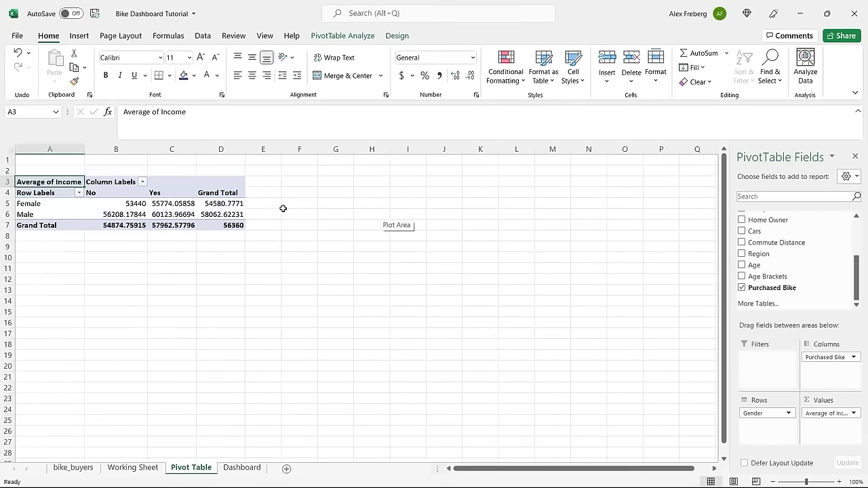
Examine the average incomes of females and males, comparing the No and Yes bike purchase columns
left_click(98, 193)
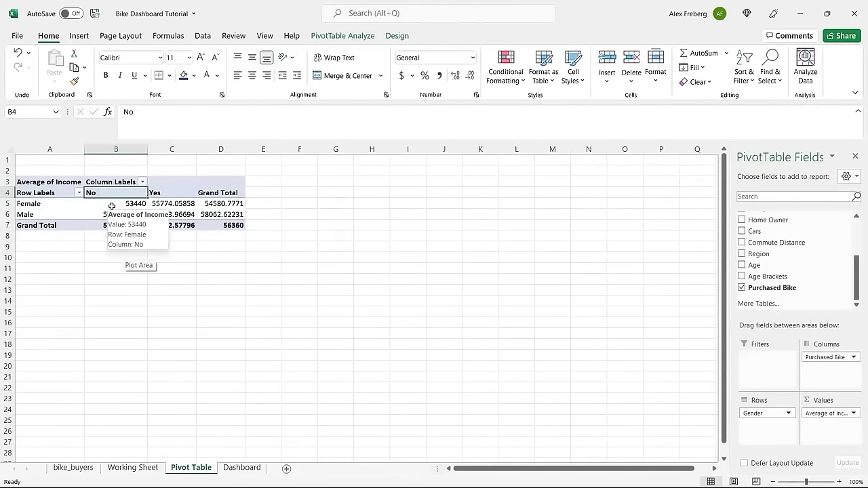
left_click(112, 204)
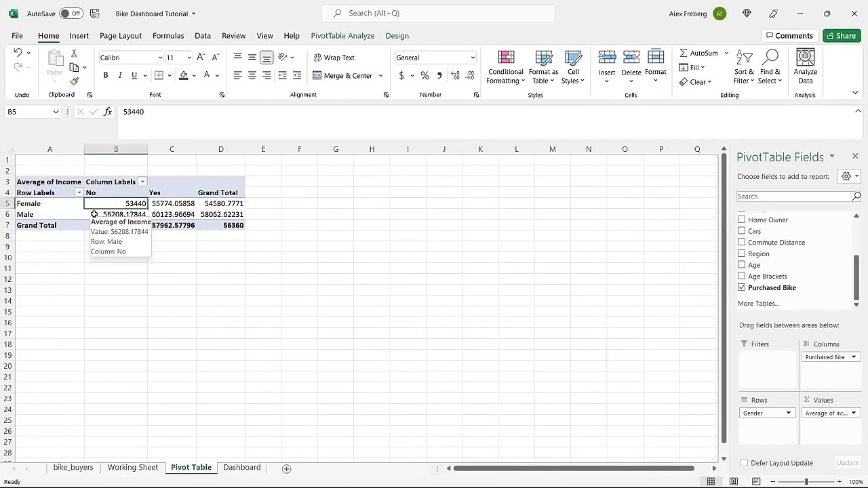
left_click(94, 215)
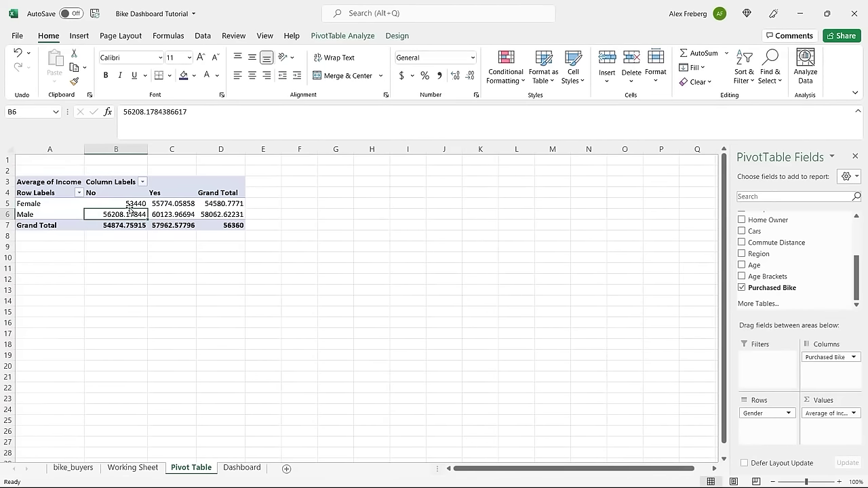
left_click(176, 193)
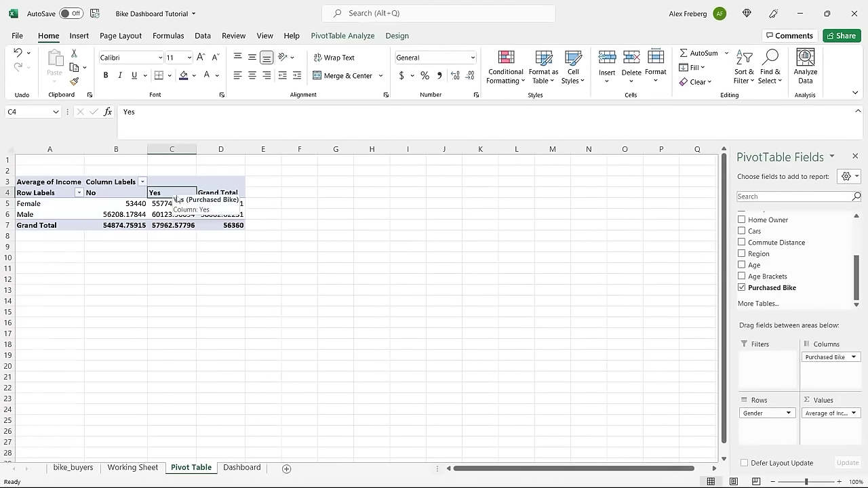
left_click(175, 203)
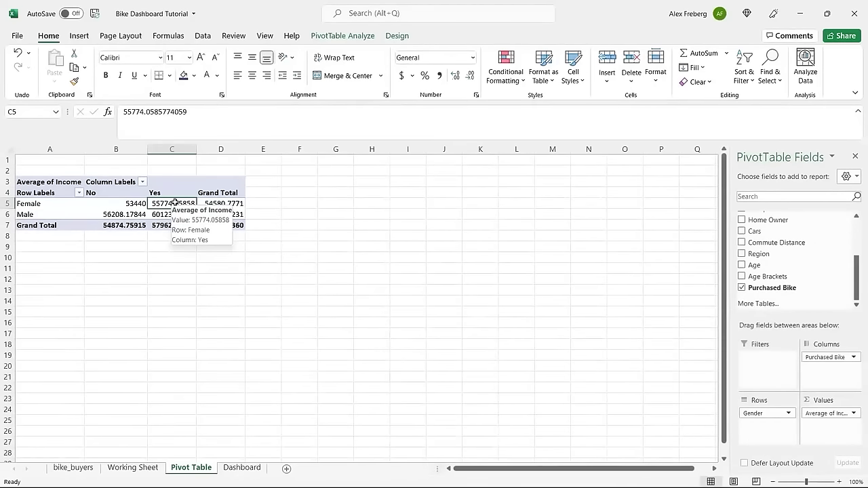
left_click(174, 214)
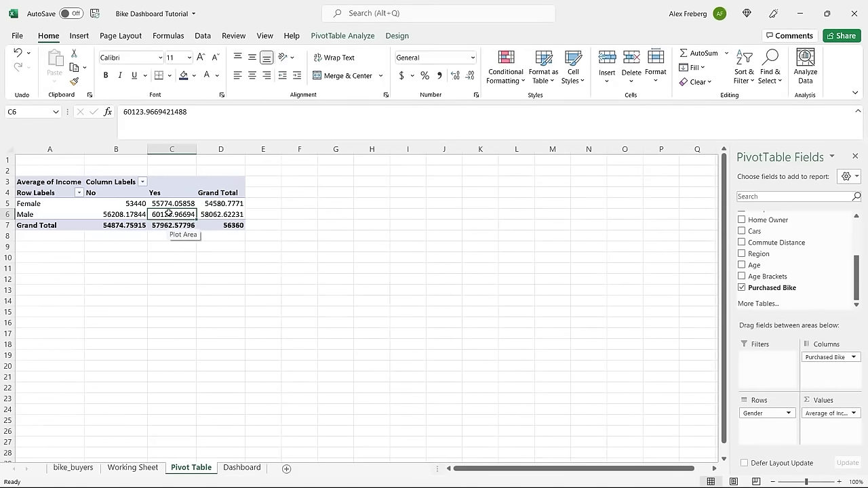
left_click_drag(124, 202, 168, 215)
left_click(124, 202)
left_click(123, 218)
left_click(229, 214)
left_click(142, 205)
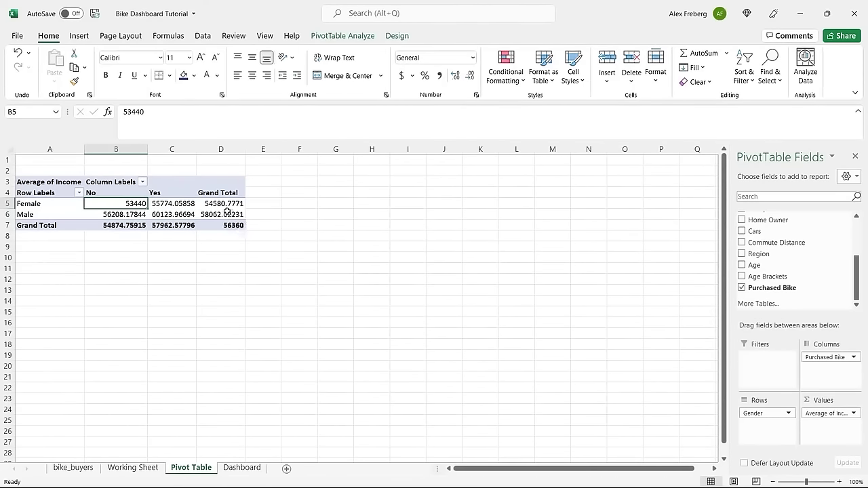
left_click(163, 213)
left_click(163, 257)
Open the source records behind the Female average for No purchases, and return to the pivot table
double_click(125, 204)
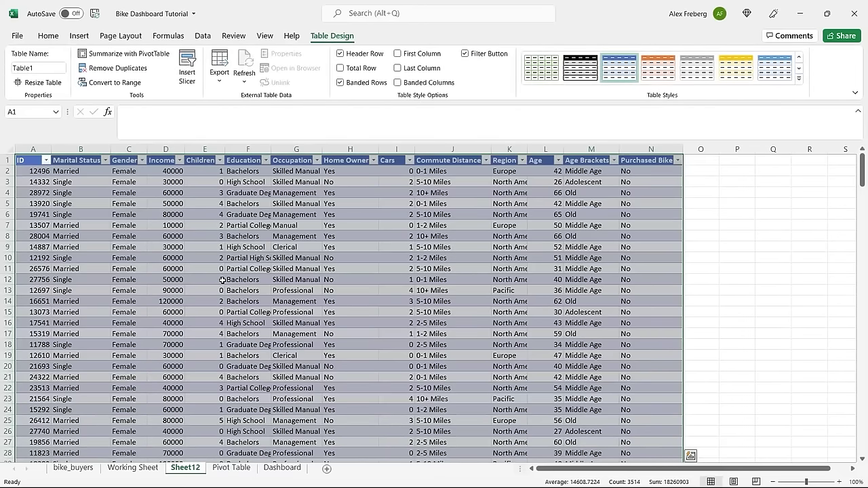
left_click(229, 468)
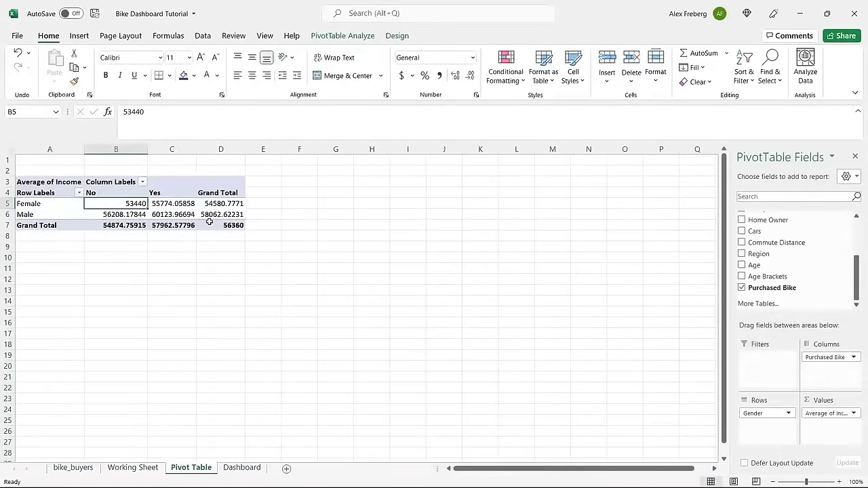
Insert a Clustered Column chart of the pivot table data and place it beside the table, about columns F to M
left_click(169, 203)
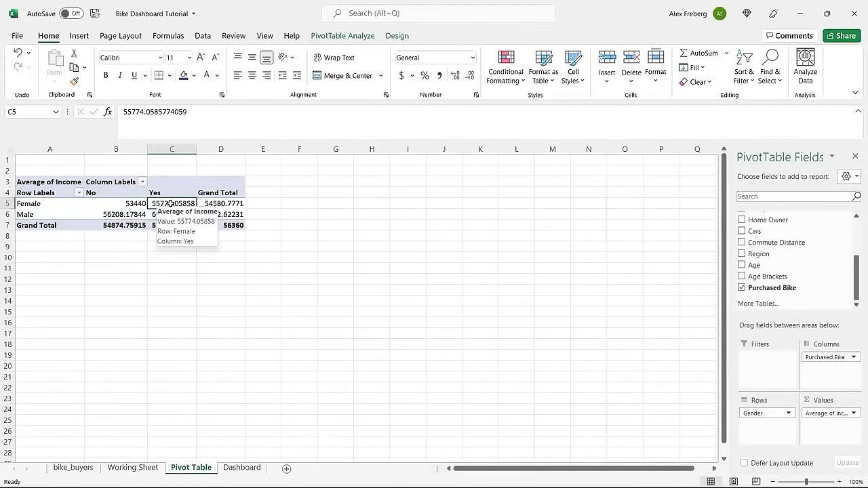
left_click(79, 36)
left_click(271, 80)
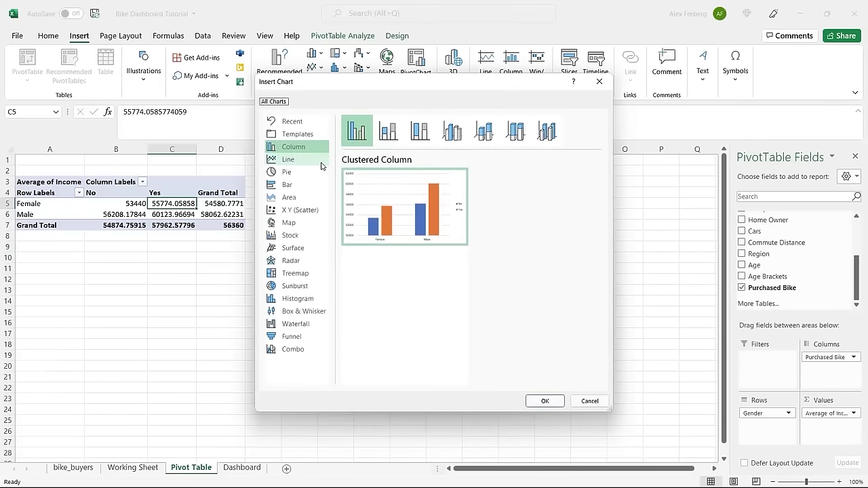
left_click(388, 133)
left_click(417, 131)
left_click(451, 131)
left_click(483, 131)
left_click(517, 130)
left_click(547, 131)
mouse_move(409, 245)
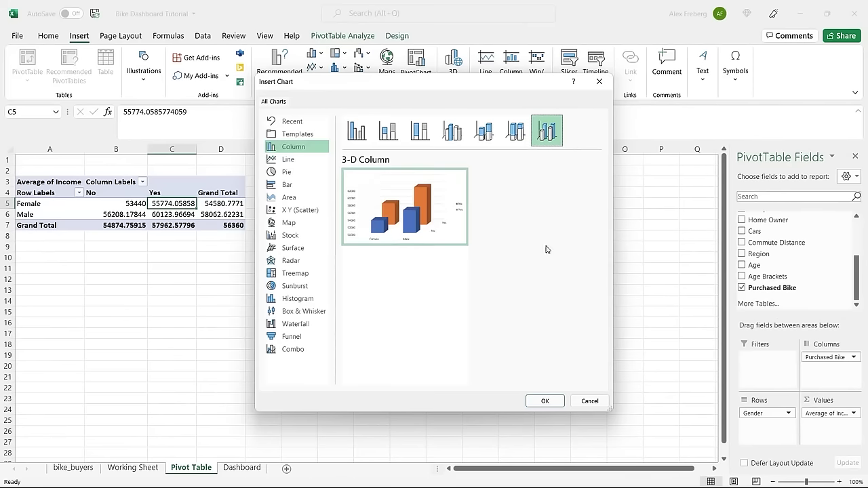
left_click(356, 131)
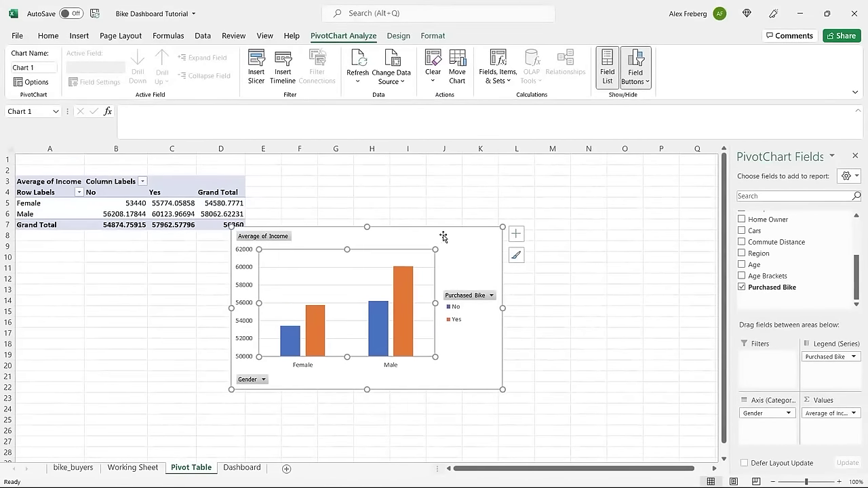
left_click_drag(444, 233, 502, 169)
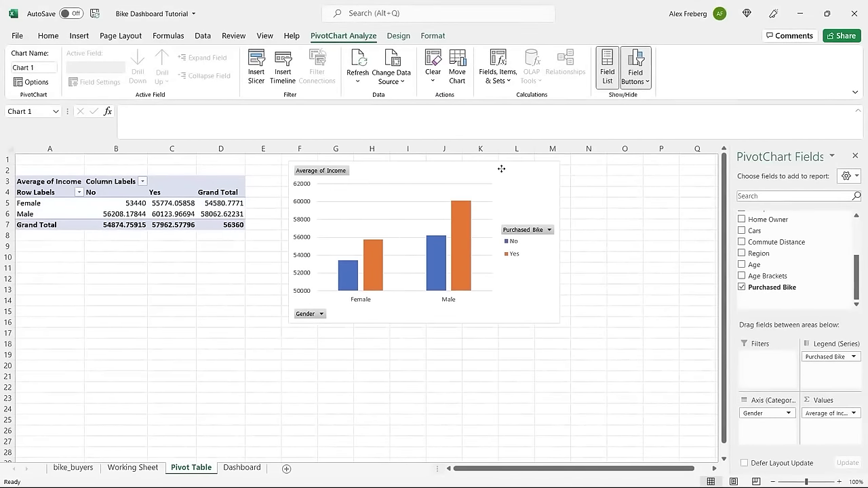
Browse the style and color options available for the average income chart
mouse_move(469, 247)
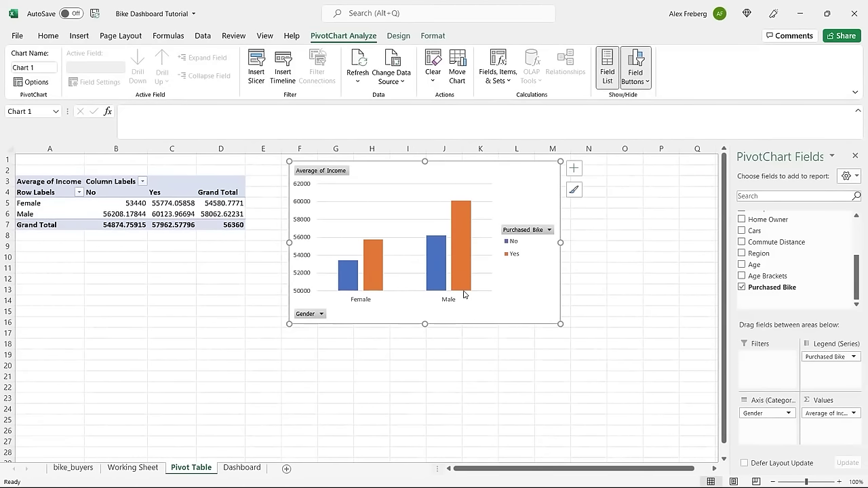
left_click(573, 191)
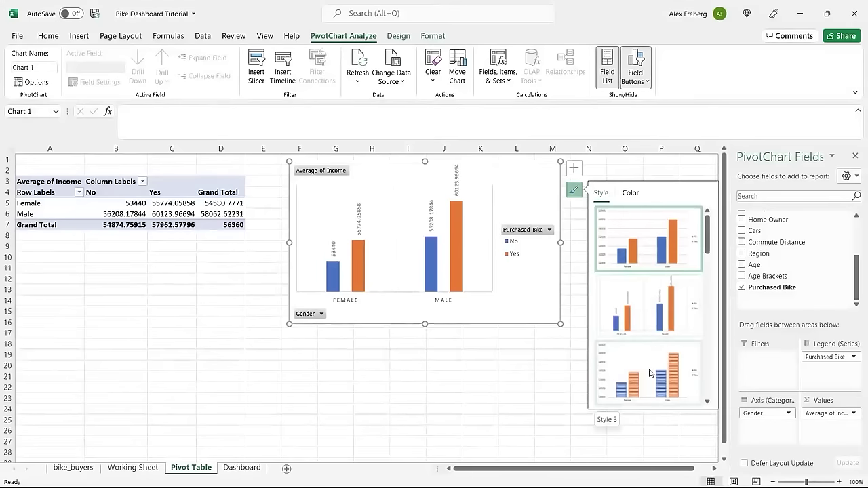
scroll(661, 369, "down", 5)
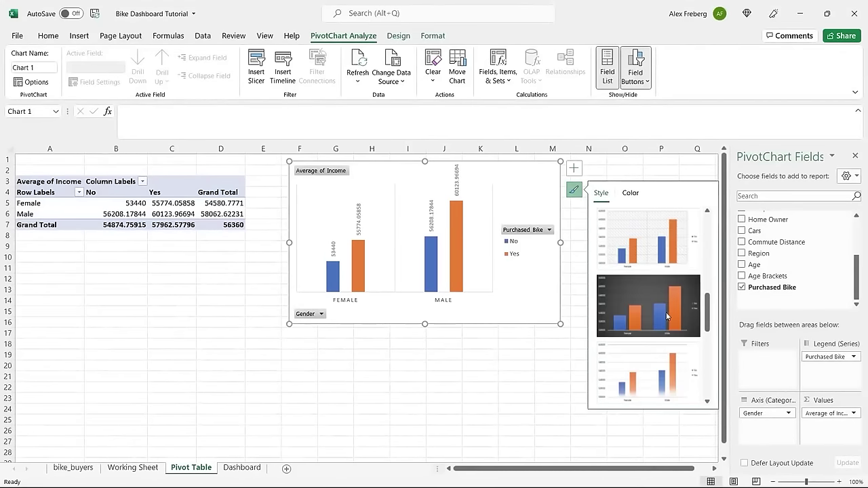
left_click(628, 193)
Add axis titles to the chart and name the vertical axis "Income"
left_click(574, 168)
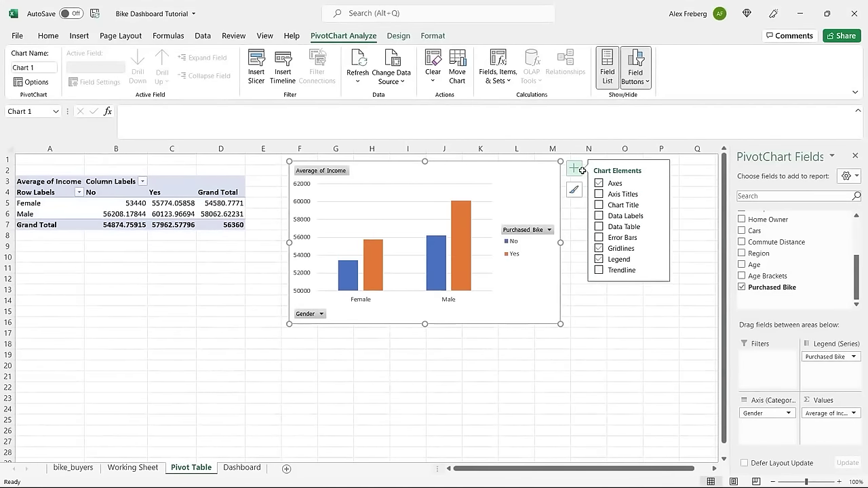
left_click(598, 194)
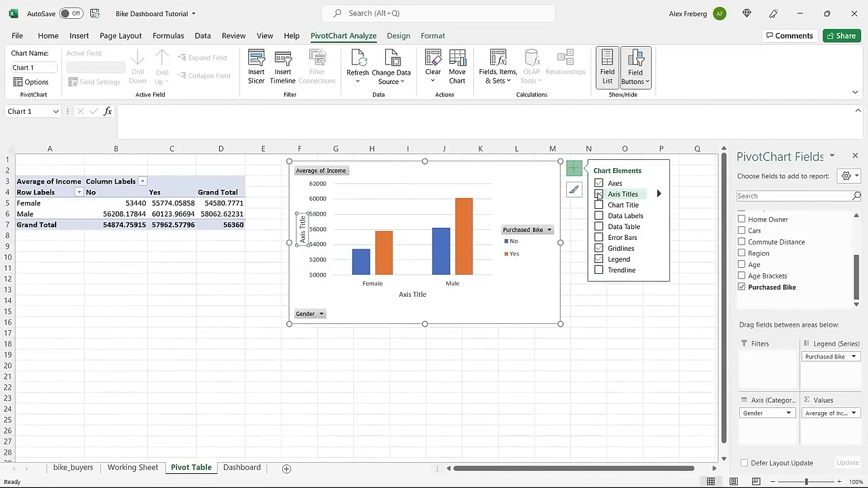
triple_click(302, 234)
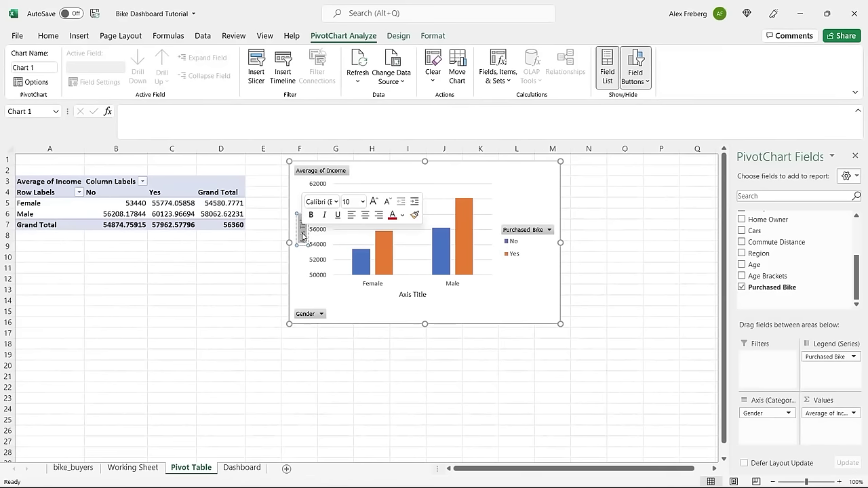
type("Income")
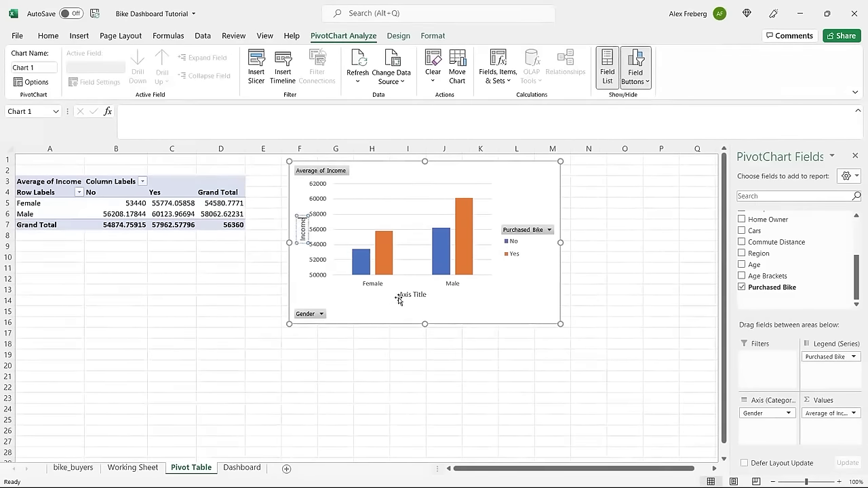
Name the chart's horizontal axis "Gender"
double_click(410, 295)
double_click(407, 295)
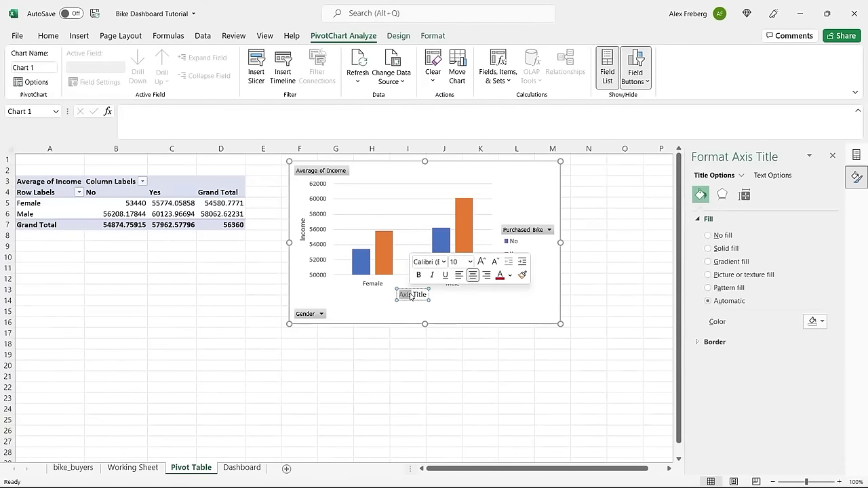
key("ctrl+a")
key("BackSpace")
type("Gender")
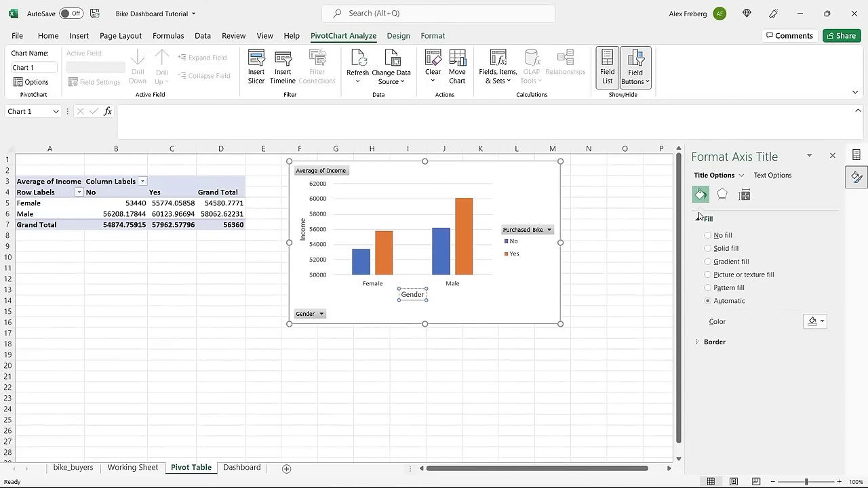
Add a chart title reading "Avg Income Per Purchase"
left_click(526, 195)
left_click(573, 170)
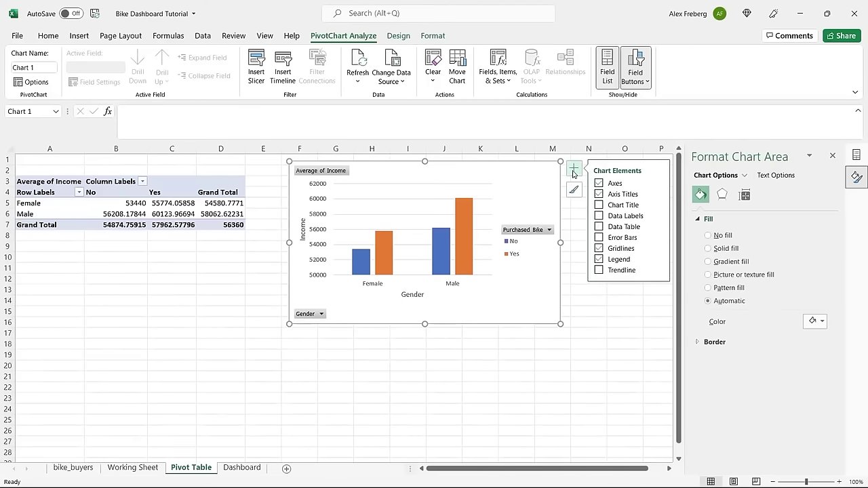
left_click(598, 205)
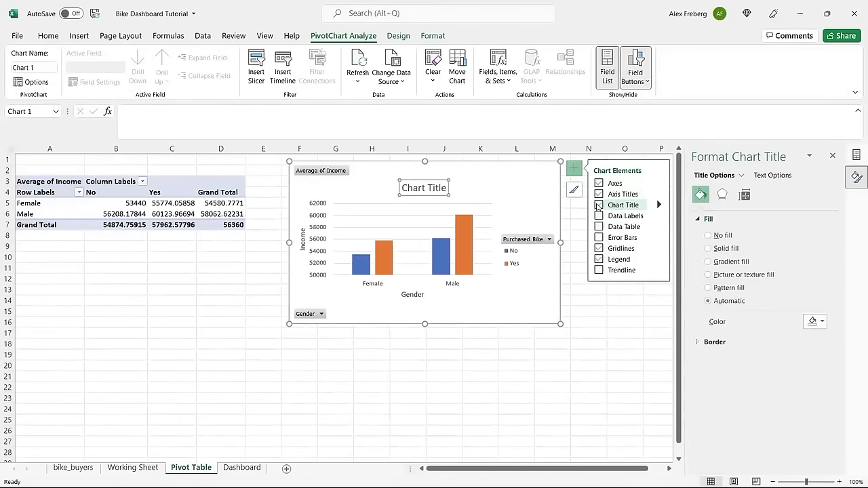
triple_click(423, 192)
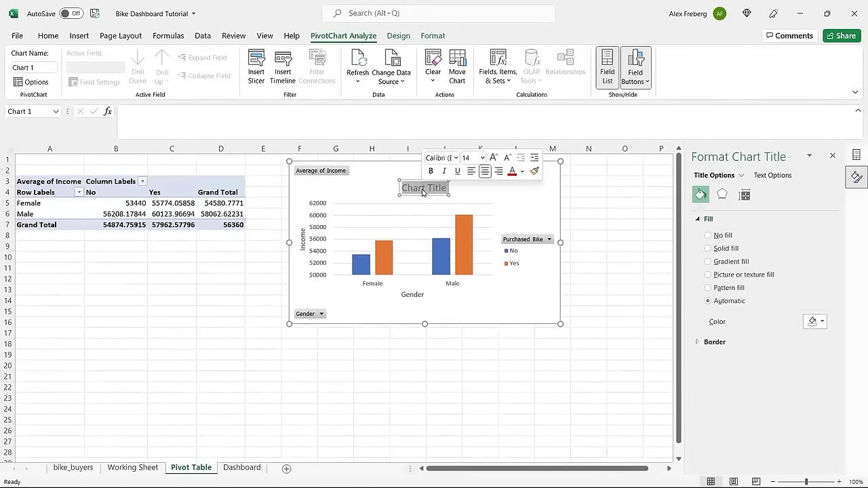
type("Avg Income Per Purchase")
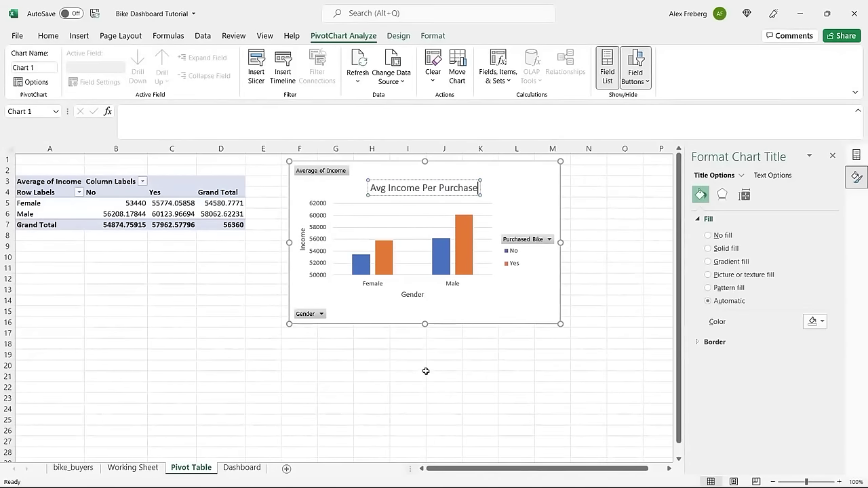
left_click(462, 303)
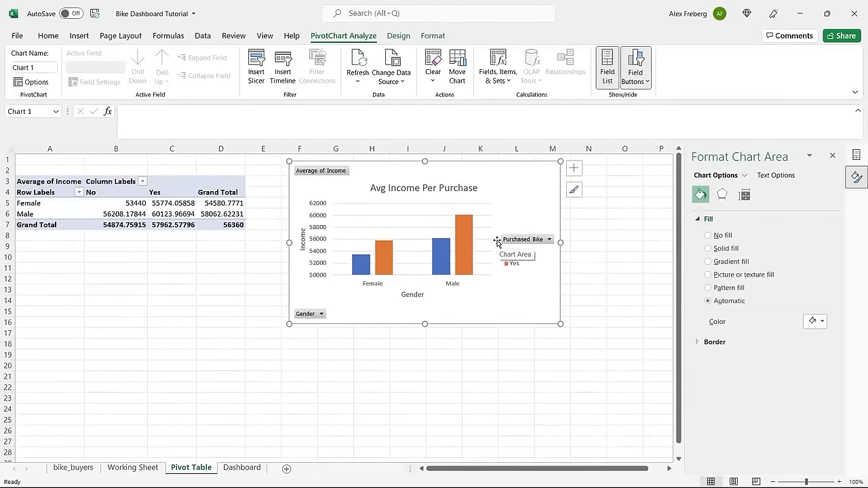
Try data labels on the average income chart, remove them, and add a data table instead
left_click(573, 168)
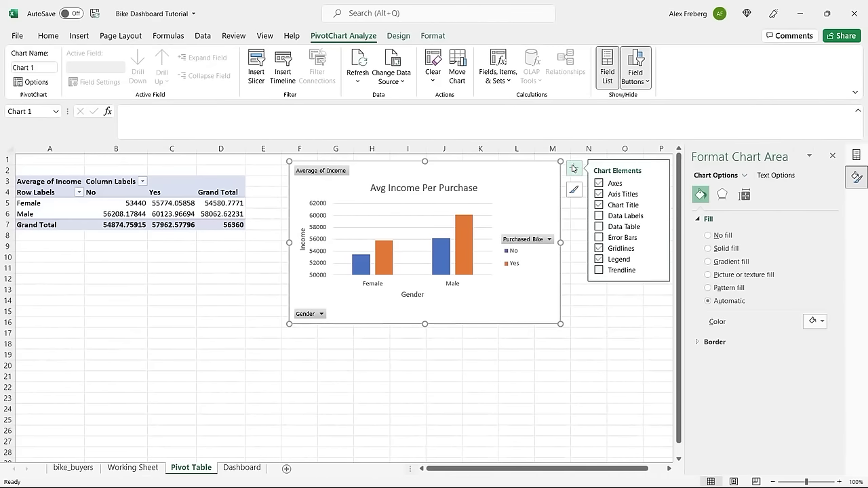
left_click(603, 218)
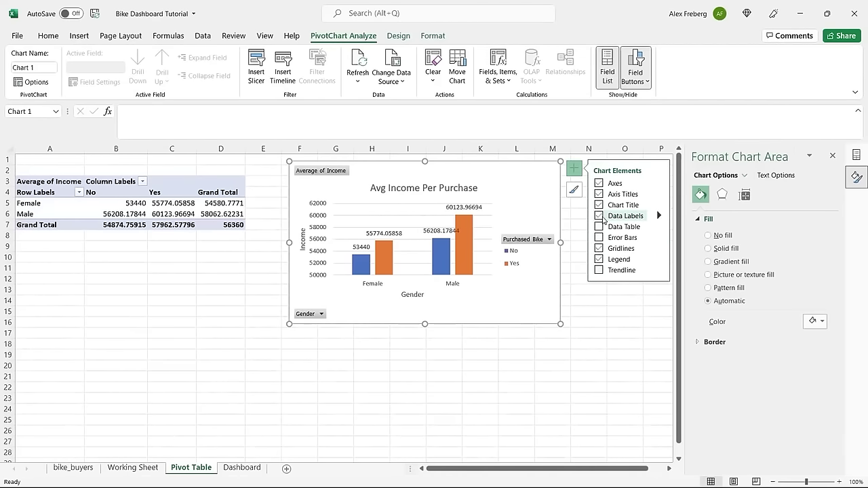
left_click(603, 217)
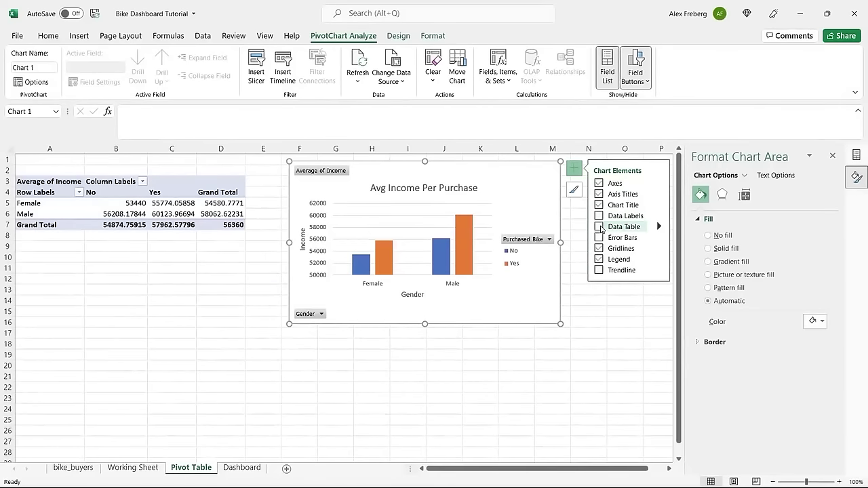
left_click(602, 227)
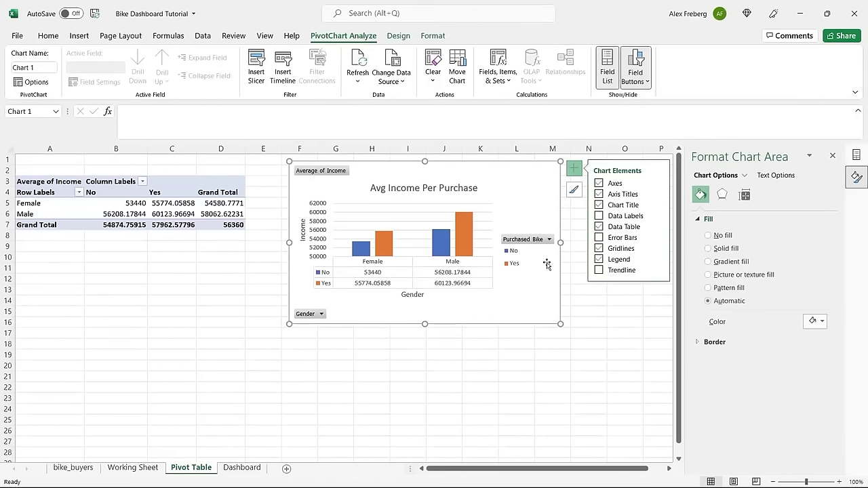
Format all income values in the pivot table as numbers with thousands separators and no decimal places
left_click(154, 203)
left_click_drag(125, 203, 215, 225)
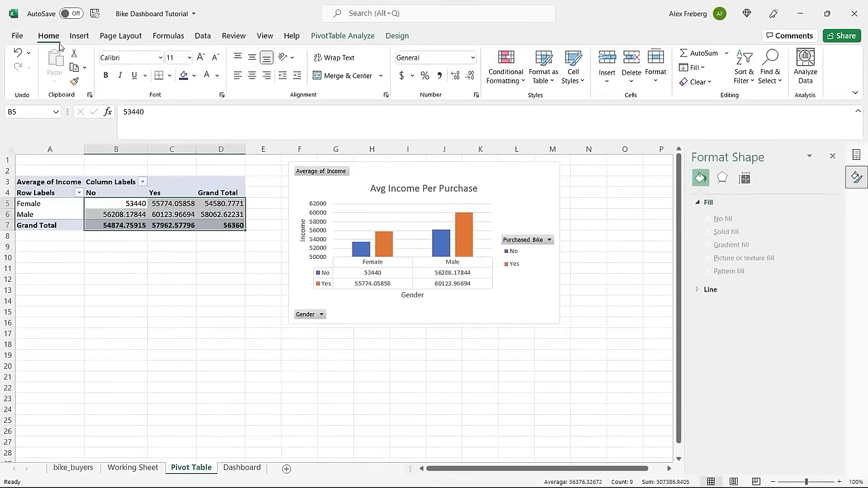
left_click(473, 57)
left_click(463, 110)
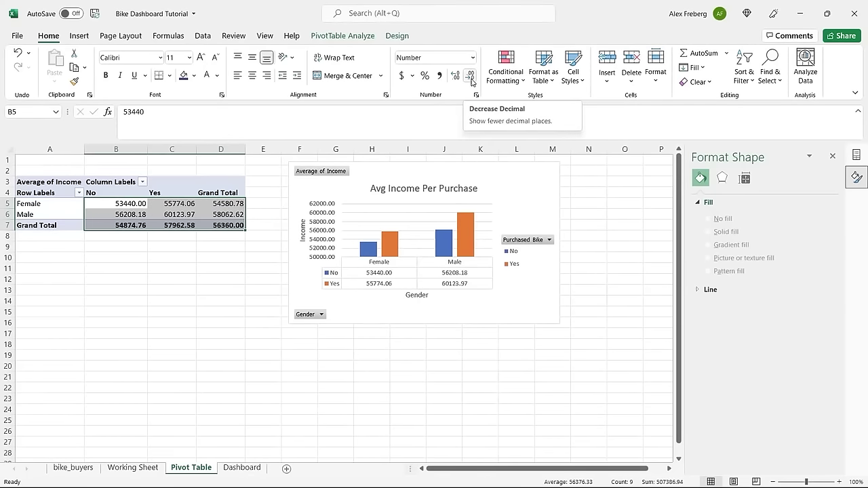
left_click(469, 76)
left_click(469, 76)
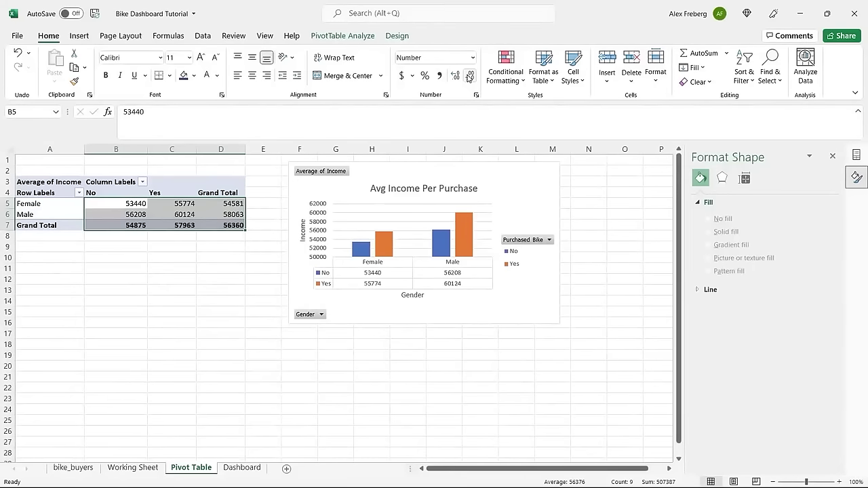
left_click(440, 76)
left_click(469, 78)
left_click(469, 77)
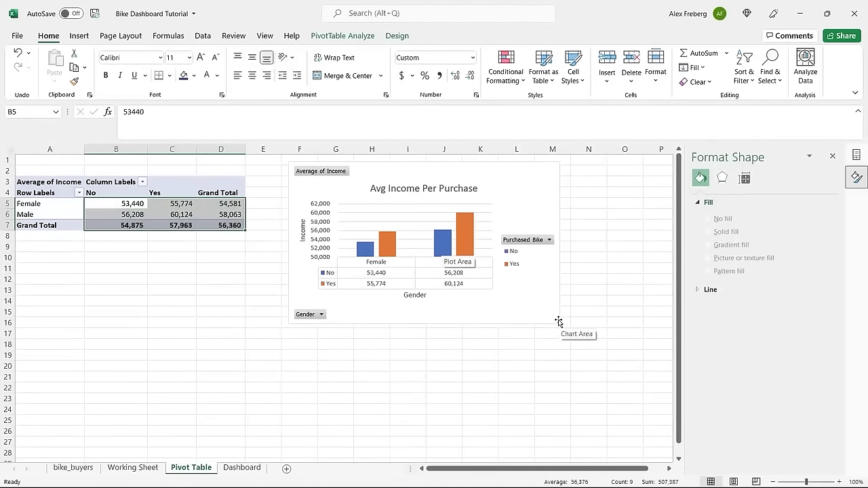
Select the average income chart and close its formatting pane
left_click(529, 305)
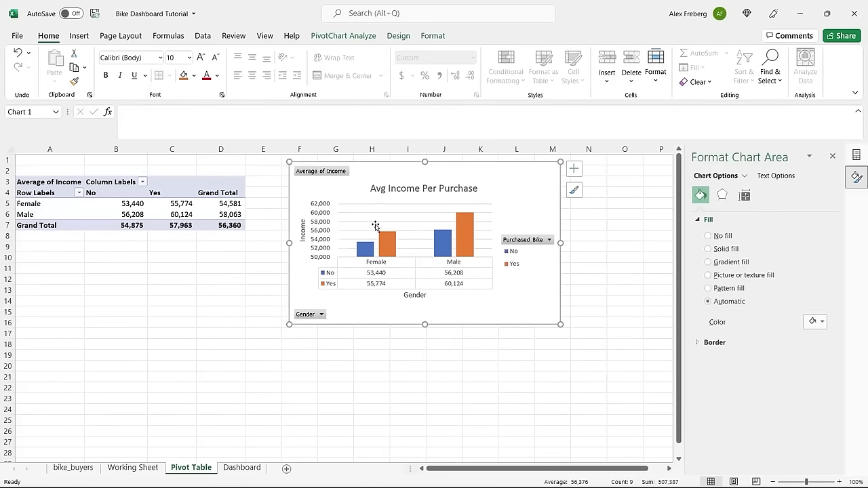
mouse_move(451, 244)
left_click(856, 156)
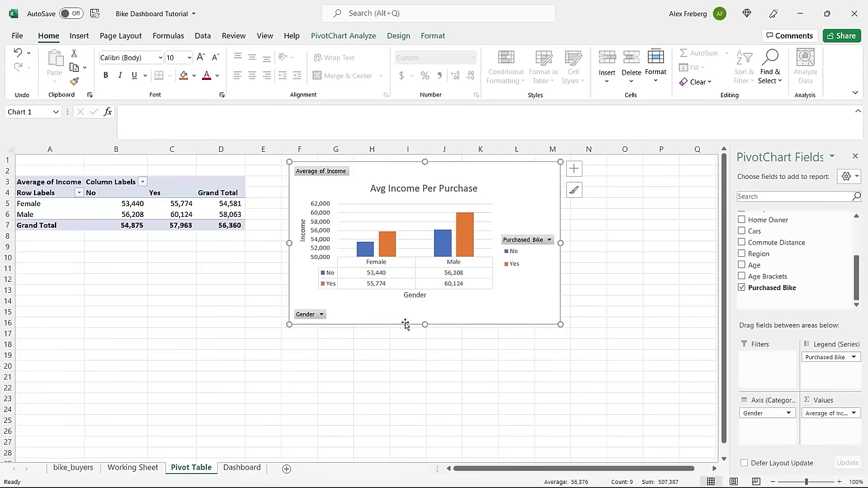
Insert a new pivot table at cell A20 of the Pivot Table sheet, using 'Working Sheet'!$A$1:$N$1001 as the source
left_click(108, 270)
scroll(109, 273, "down", 3)
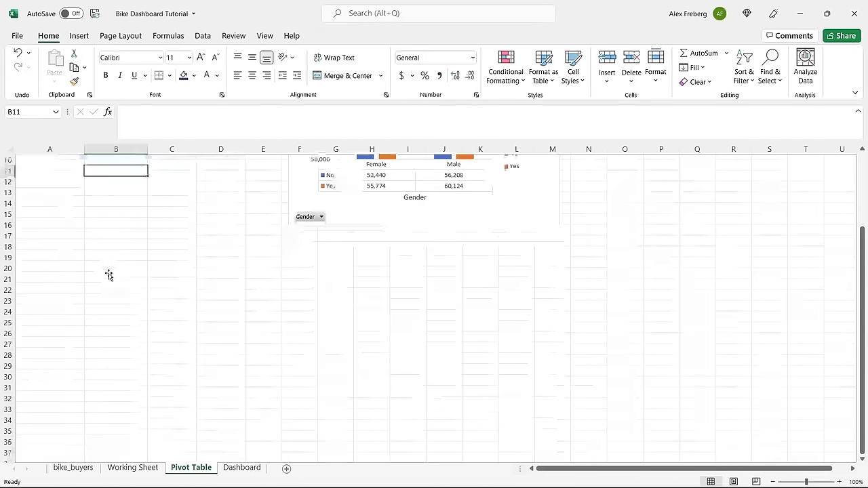
left_click(51, 269)
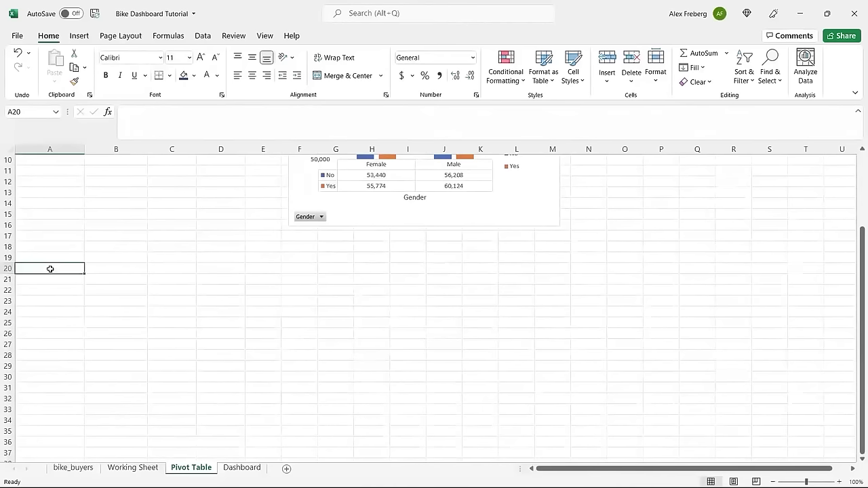
left_click(79, 38)
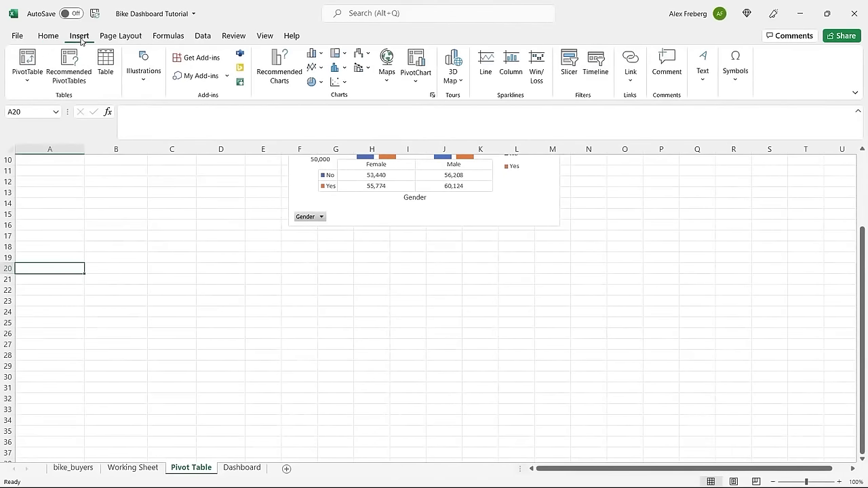
left_click(26, 57)
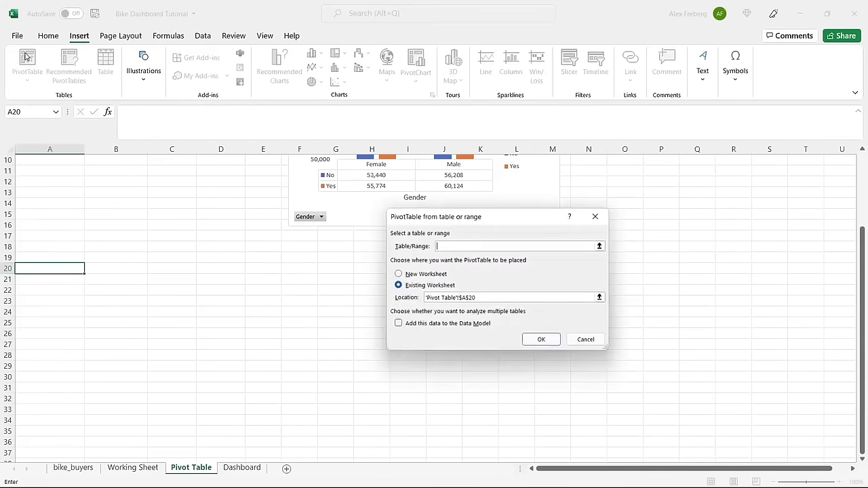
left_click(157, 473)
left_click(109, 172)
key("ctrl+a")
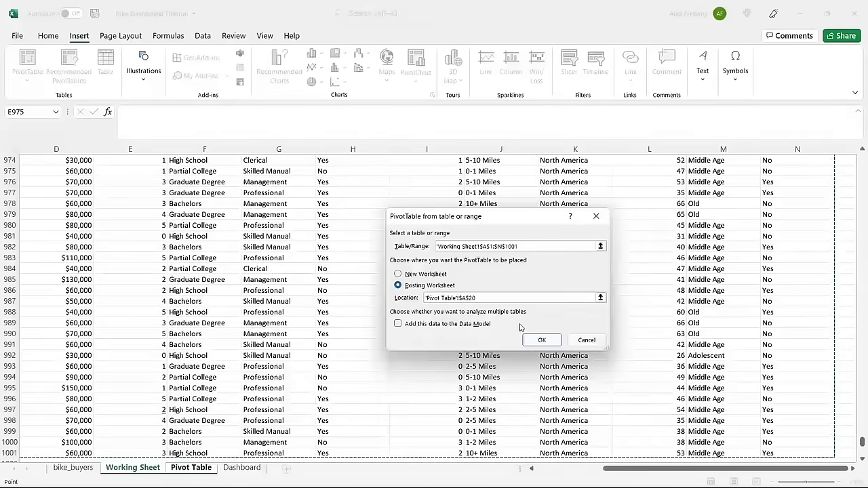
left_click(542, 340)
Set up the new pivot table with Commute Distance as rows, Purchased Bike as columns, and count of Purchased Bike as values
scroll(331, 263, "down", 3)
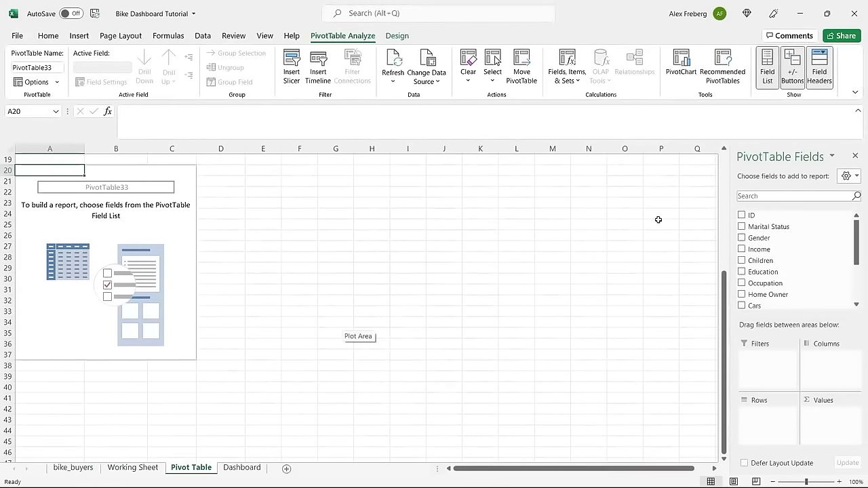
scroll(585, 278, "up", 6)
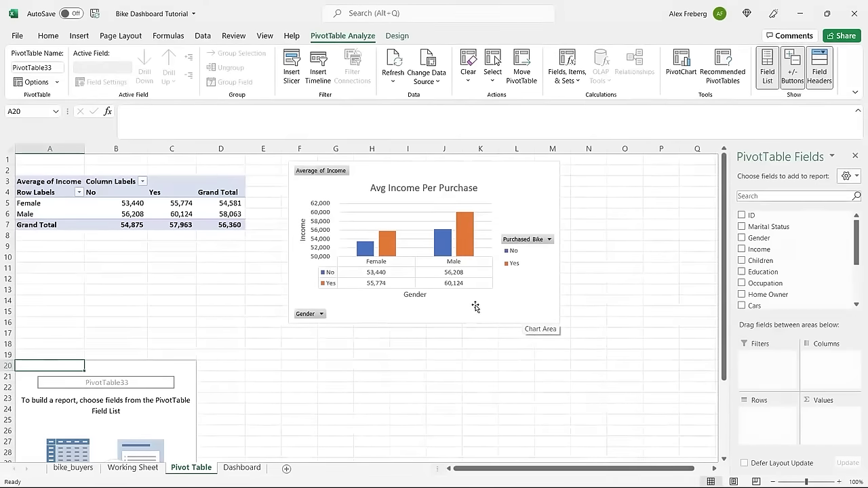
scroll(474, 308, "down", 5)
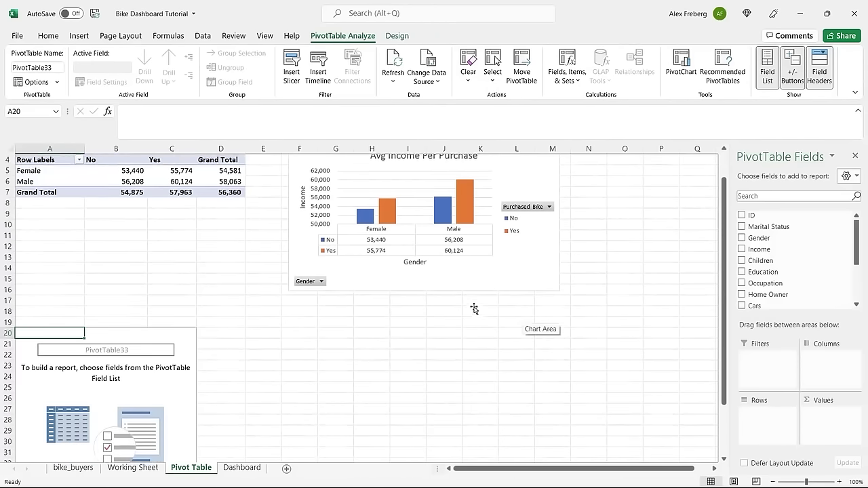
scroll(473, 306, "down", 1)
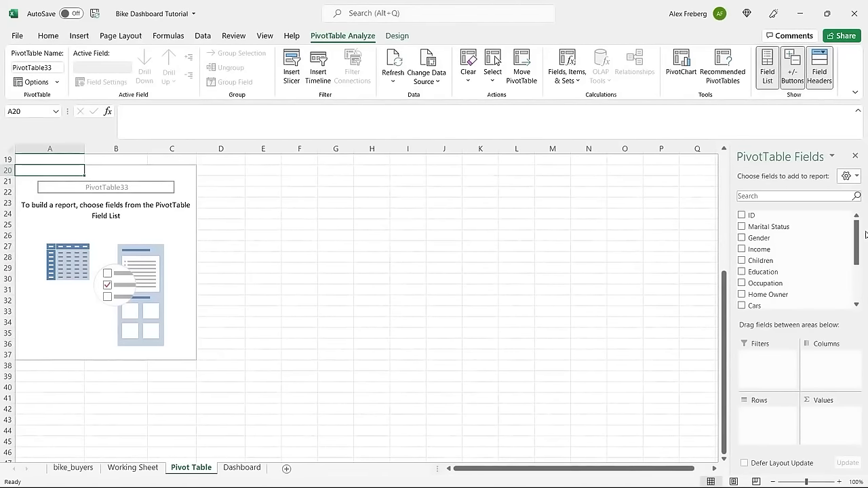
left_click_drag(856, 240, 857, 275)
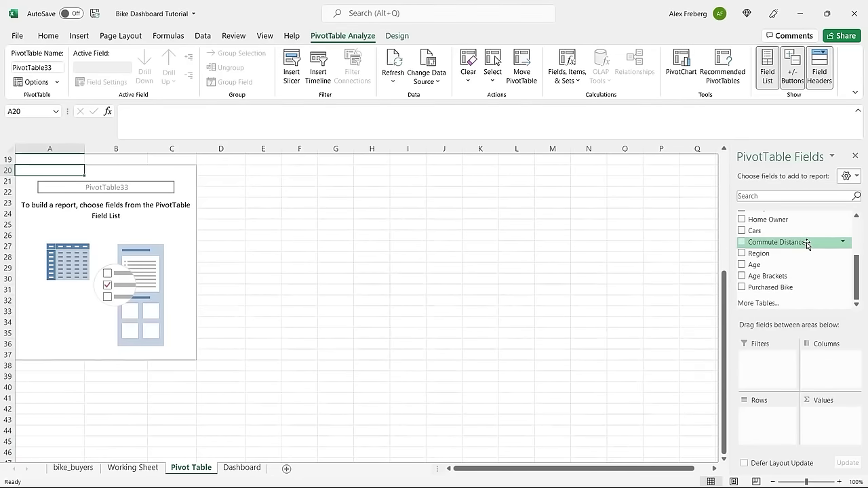
left_click_drag(806, 244, 771, 415)
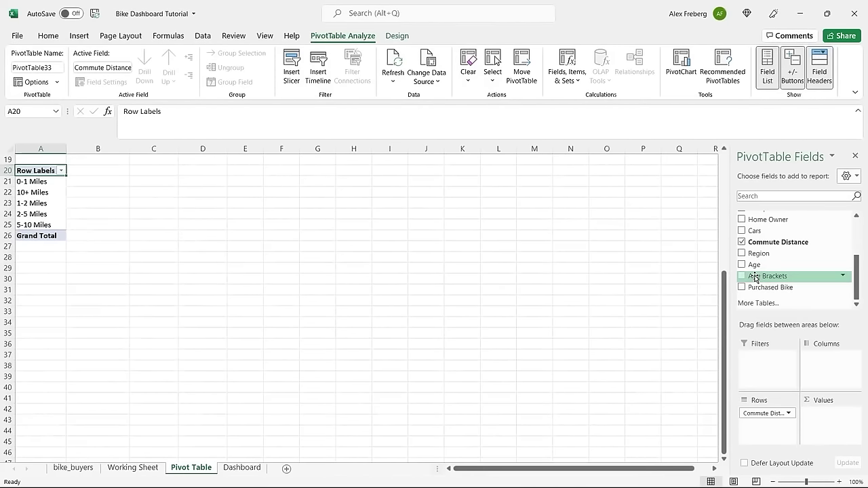
left_click_drag(773, 288, 838, 437)
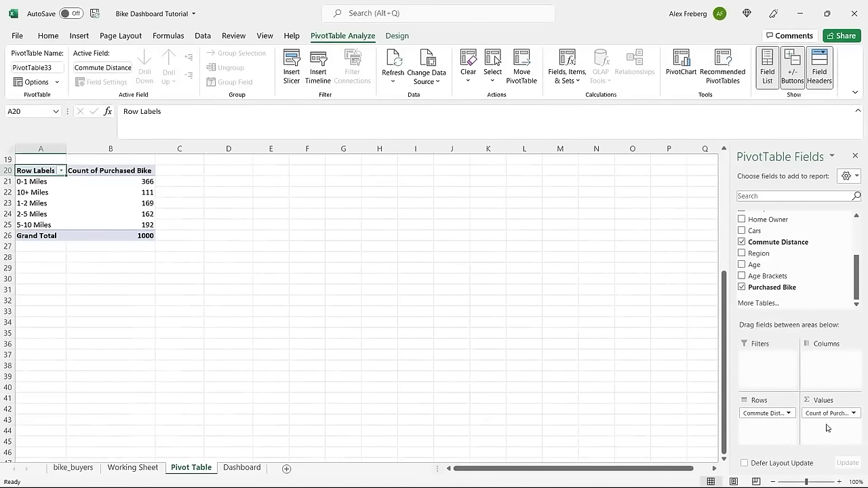
left_click_drag(788, 288, 827, 357)
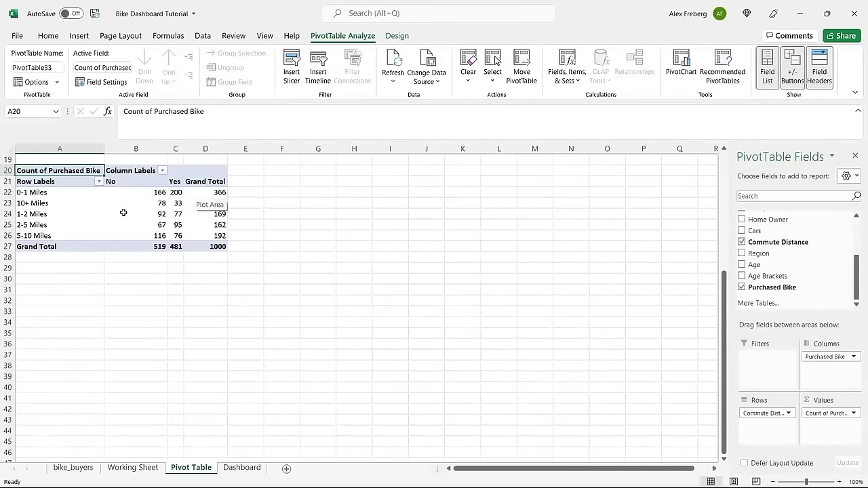
Examine the order of the commute distance row labels in the new pivot table
left_click(159, 212)
left_click(58, 203)
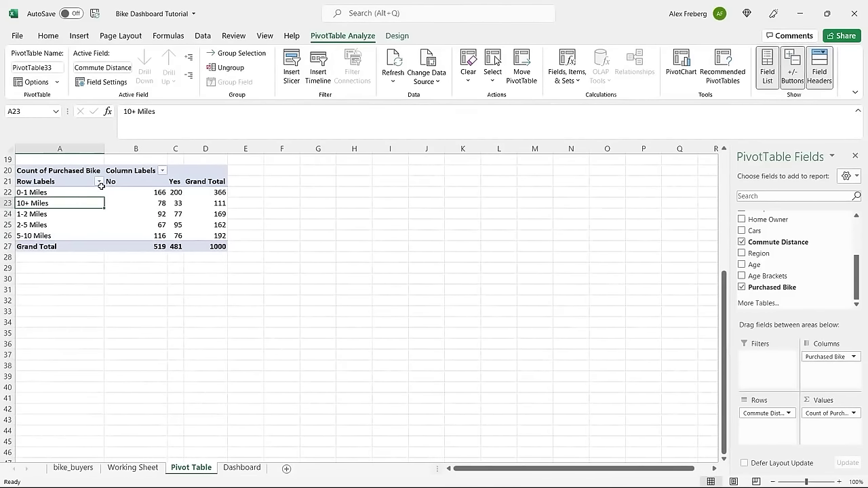
left_click(20, 193)
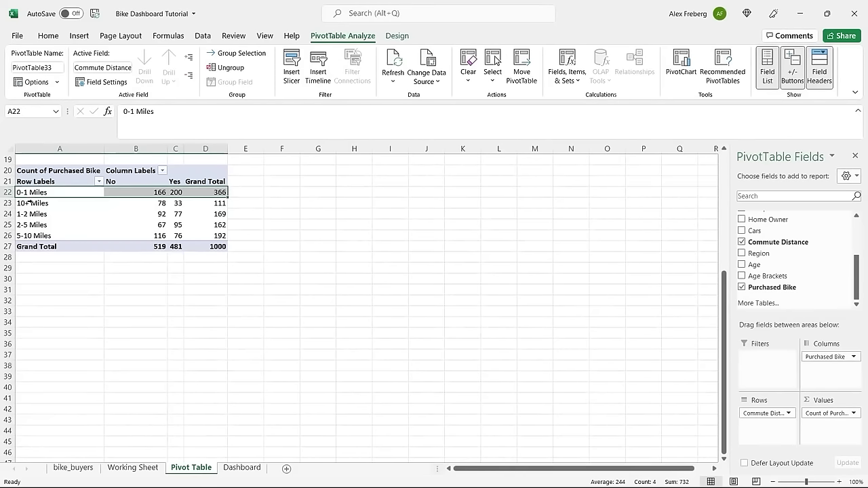
left_click(22, 203)
left_click(23, 214)
left_click(27, 224)
left_click(28, 235)
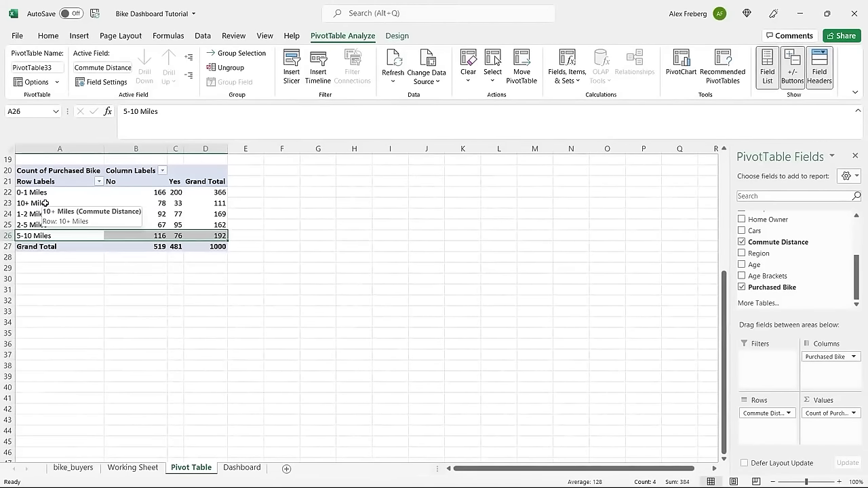
Try sorting the commute distance row labels both A to Z and Z to A, ending with A to Z
left_click(99, 182)
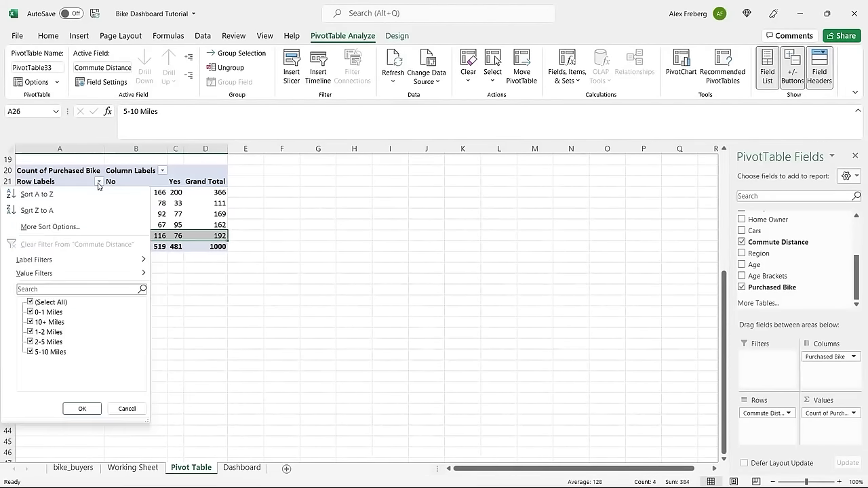
left_click(93, 195)
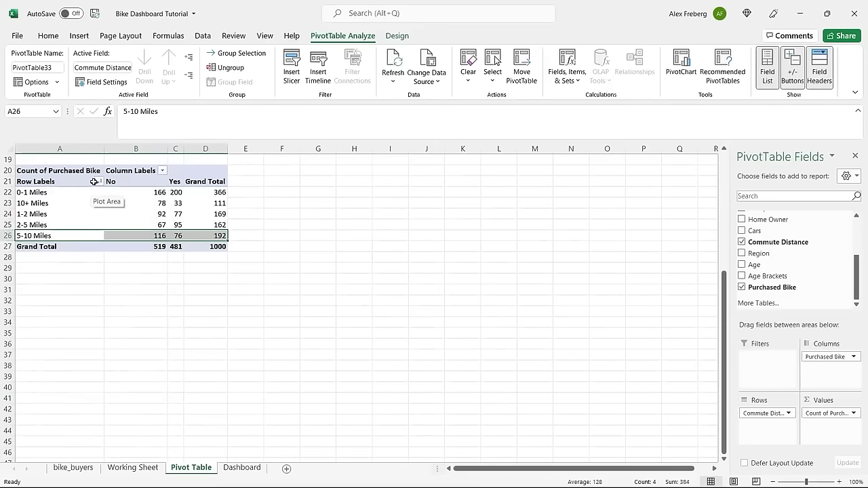
left_click(97, 182)
left_click(98, 182)
left_click(90, 215)
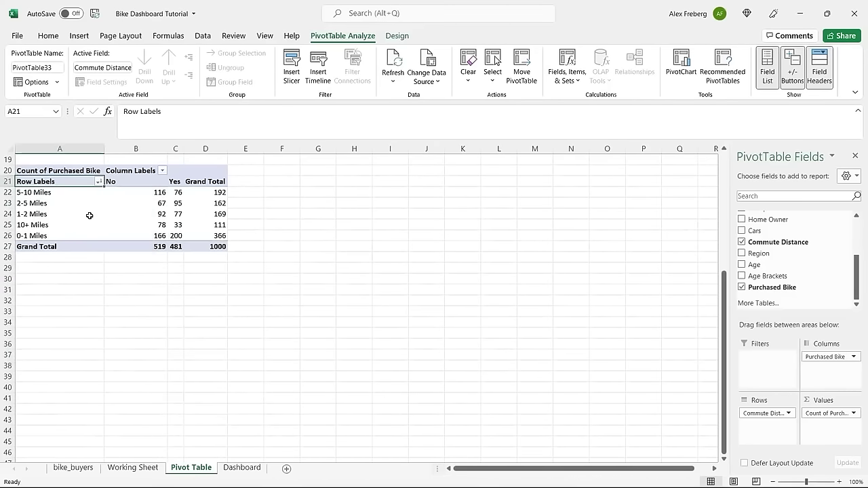
left_click(99, 182)
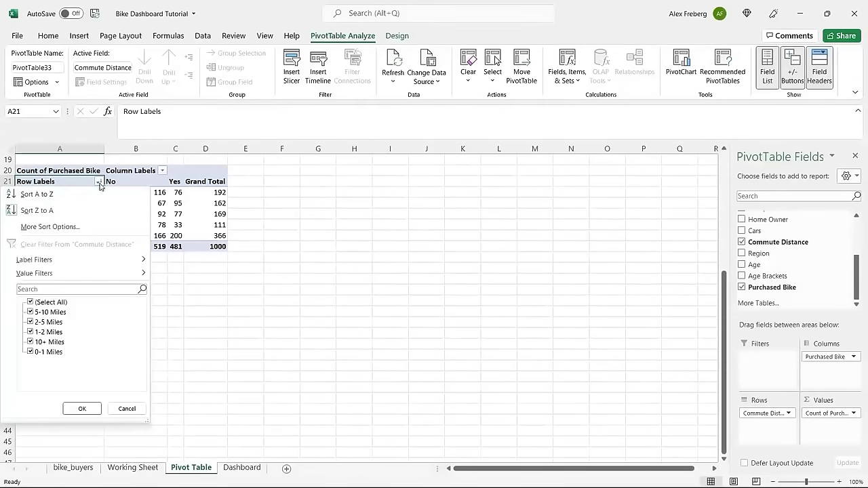
left_click(81, 194)
Insert a Line chart from the commute distance pivot table and place it beside the table
left_click(199, 214)
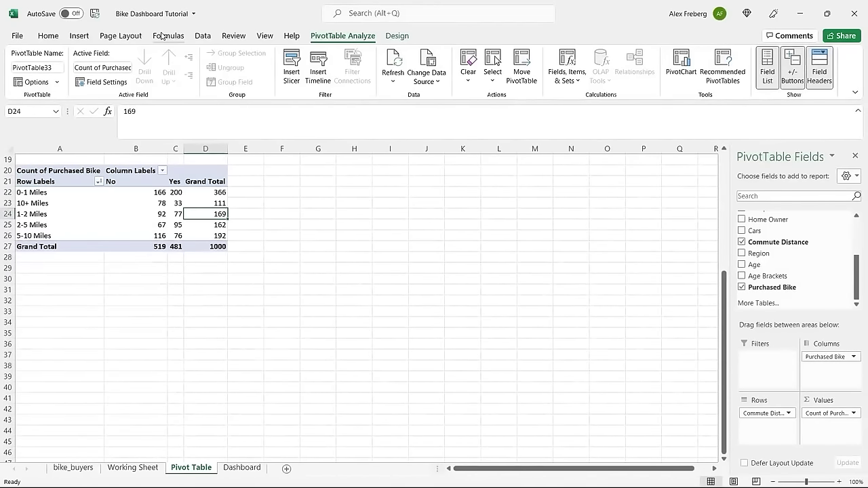
left_click(78, 35)
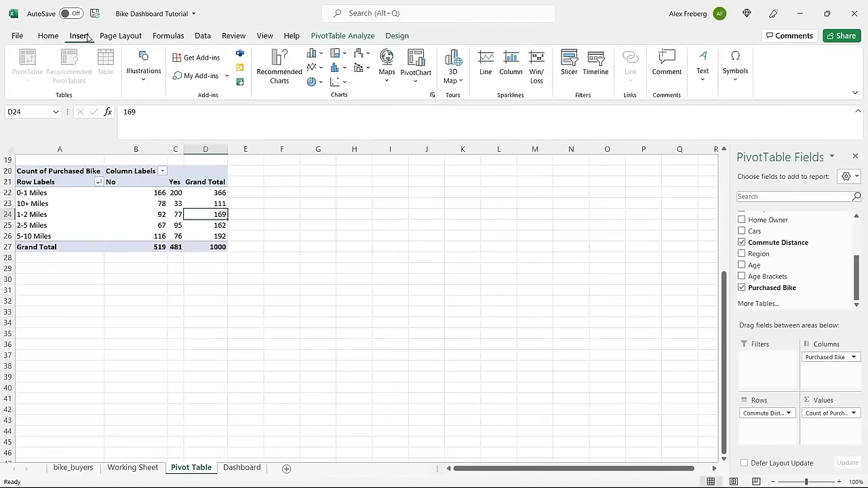
left_click(280, 66)
left_click(292, 160)
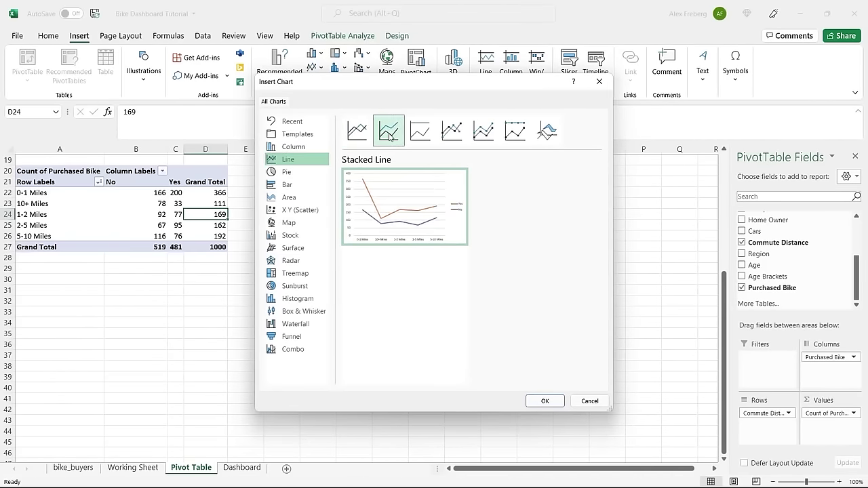
left_click(544, 404)
left_click_drag(422, 232, 455, 170)
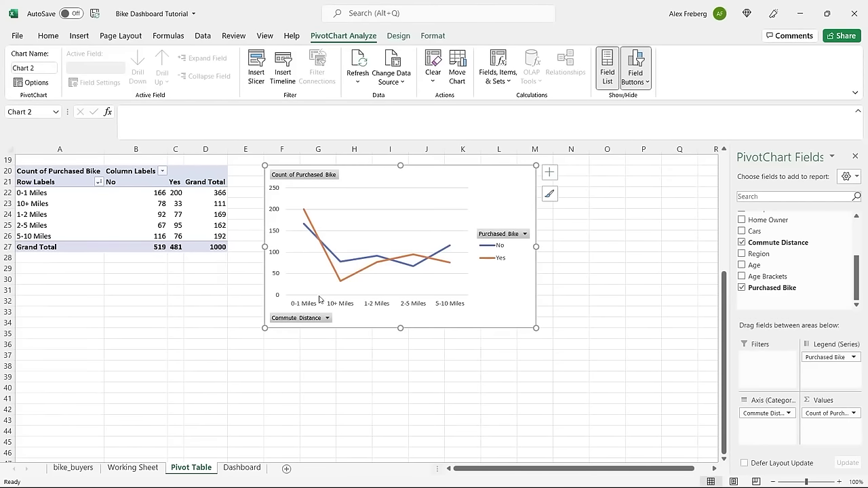
Check the commute distance row labels in turn and where the 10+ Miles row falls in the sort order
left_click(50, 193)
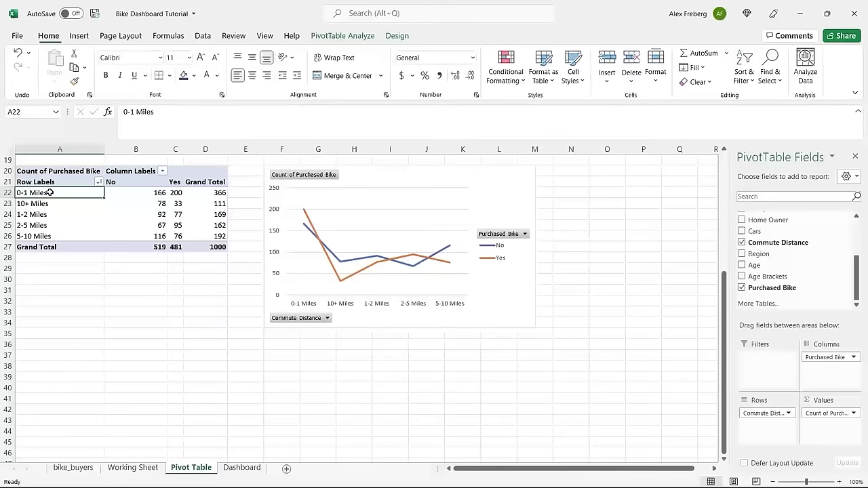
left_click(49, 214)
left_click(50, 225)
left_click(50, 236)
left_click(66, 205)
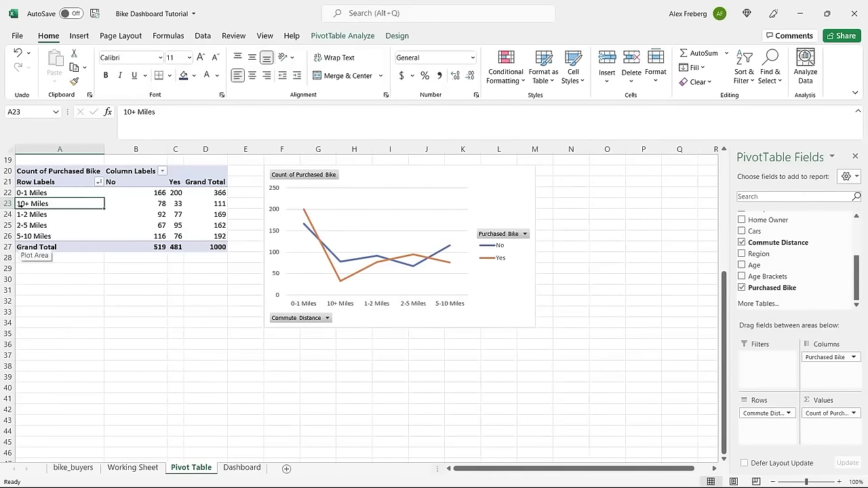
Try replacing every "10+ Miles" in the Working Sheet's Commute Distance column with "10 Miles +"
left_click(133, 469)
scroll(474, 258, "down", 1)
left_click(515, 255)
key("ctrl+Up")
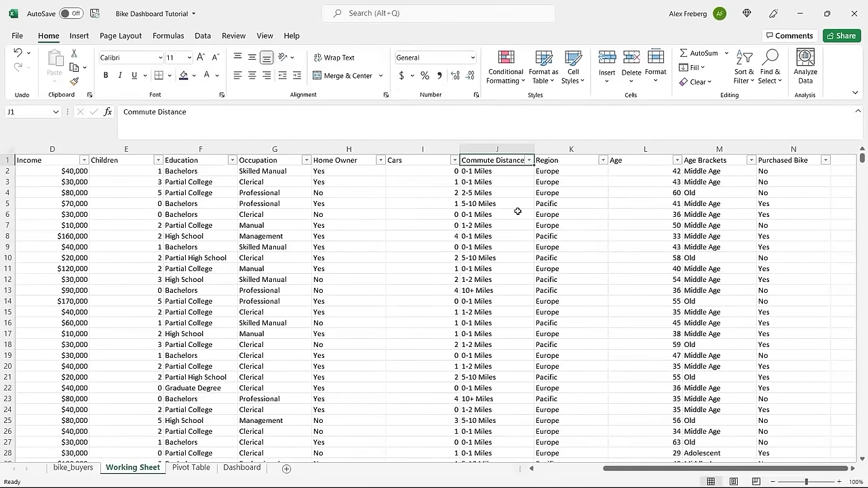
left_click(516, 146)
key("ctrl+h")
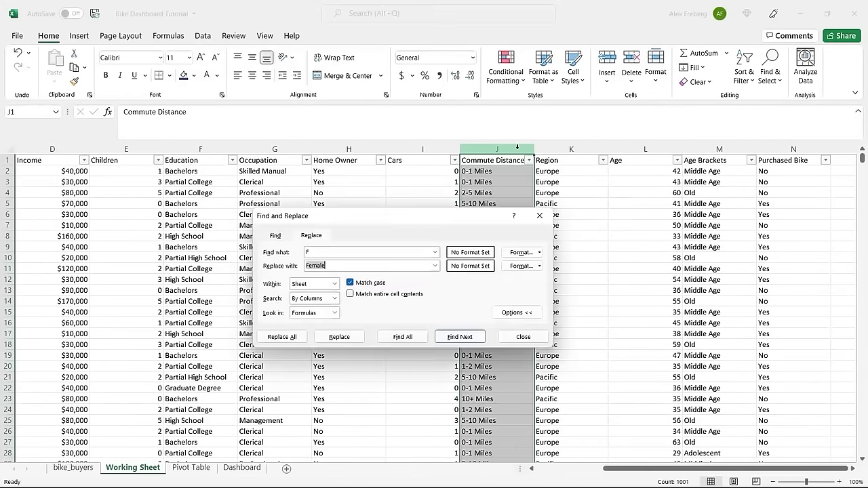
left_click_drag(426, 216, 373, 267)
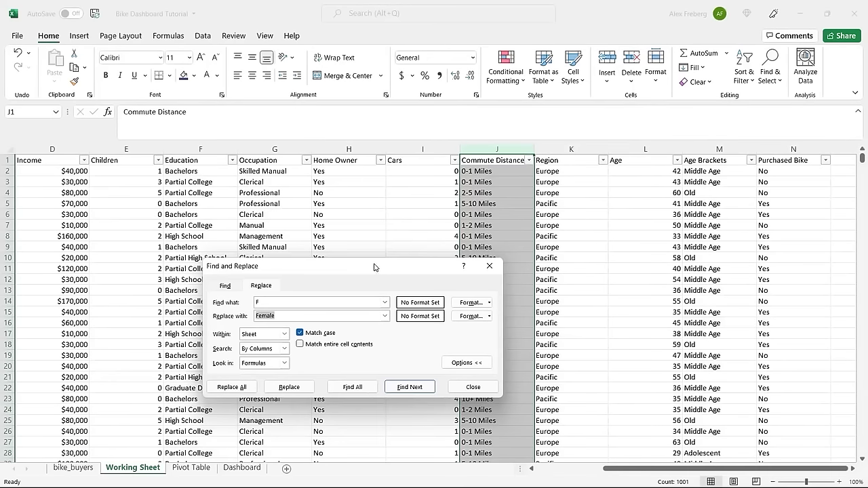
left_click(486, 203)
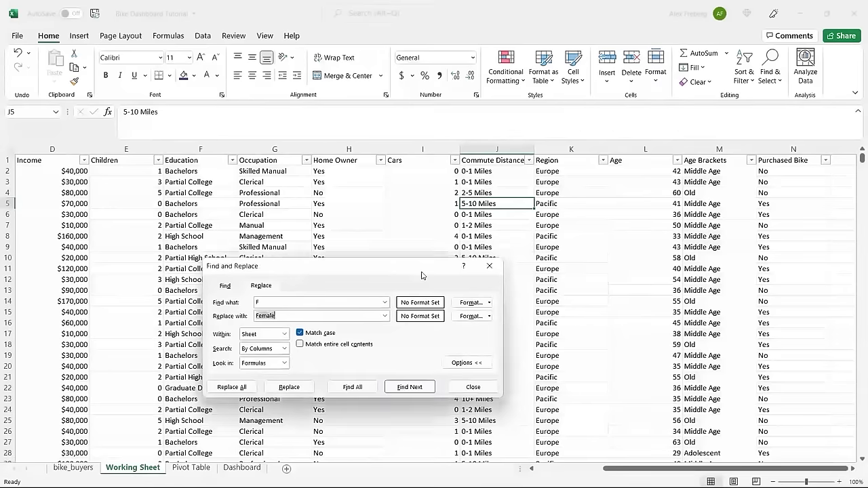
left_click_drag(421, 265, 418, 312)
left_click(491, 290)
key("ctrl+c")
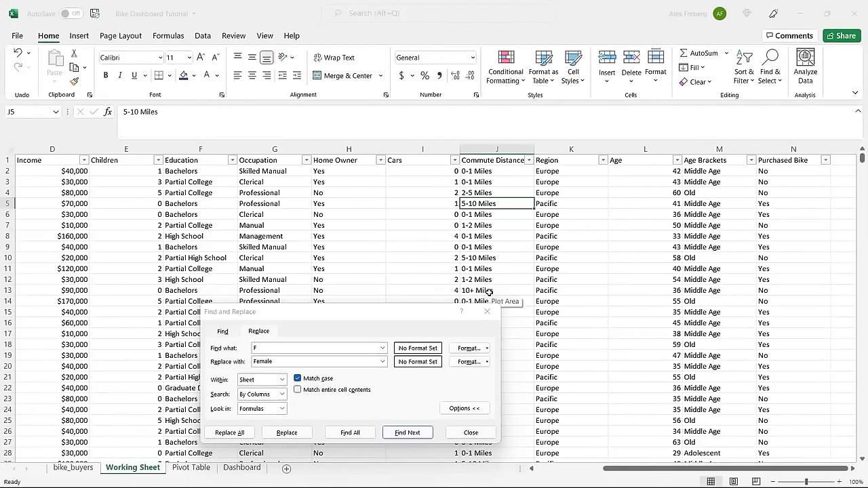
left_click(323, 346)
key("BackSpace")
key("ctrl+v")
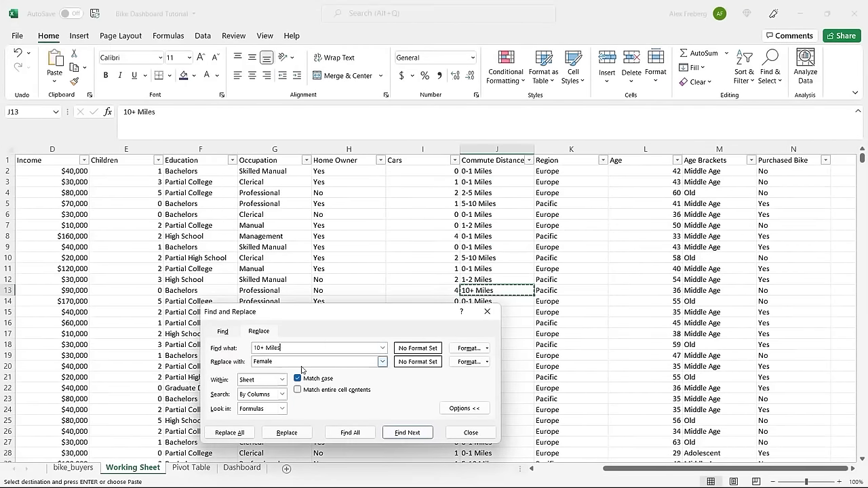
double_click(298, 362)
type("10 Mi")
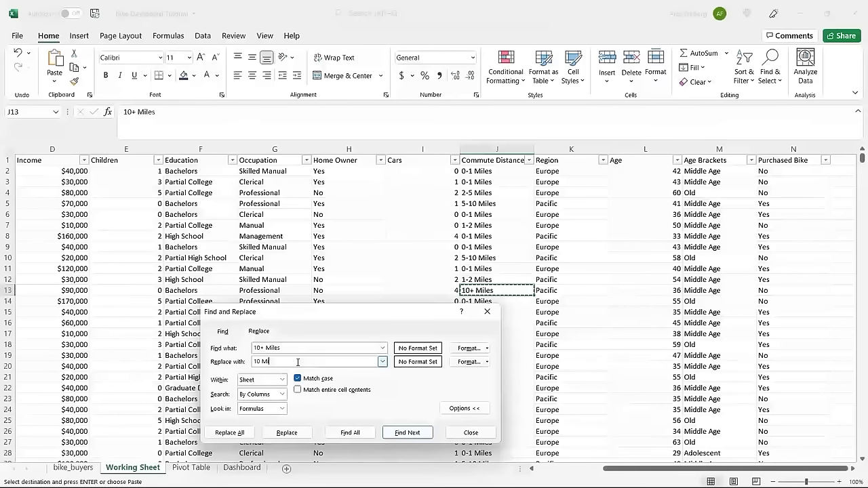
type("les +")
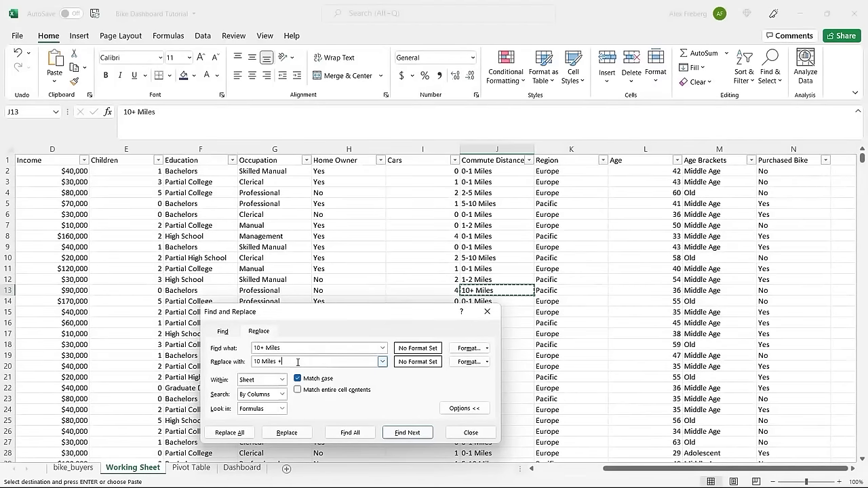
left_click(238, 432)
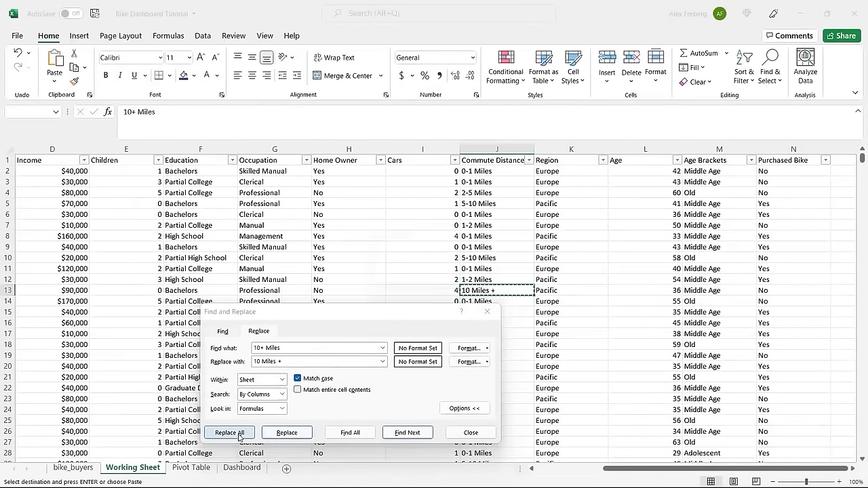
left_click(435, 279)
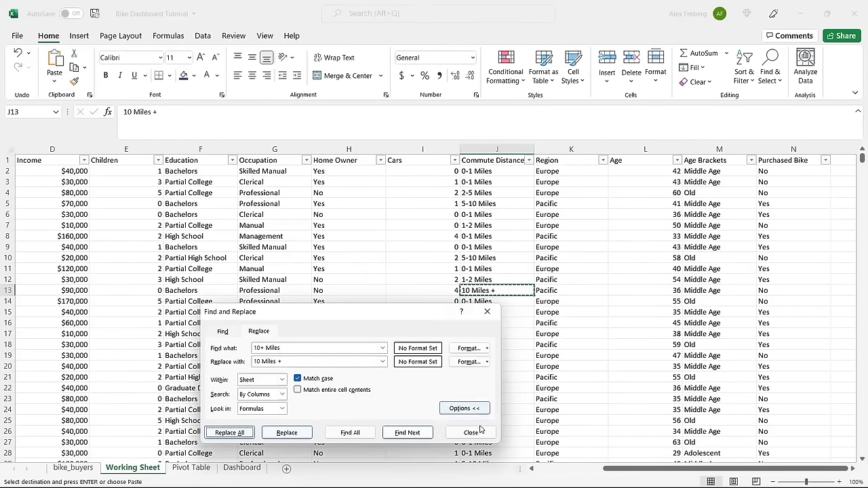
left_click(480, 431)
Refresh the commute distance pivot table with the new label, and undo both the refresh and the text replacement
left_click(191, 467)
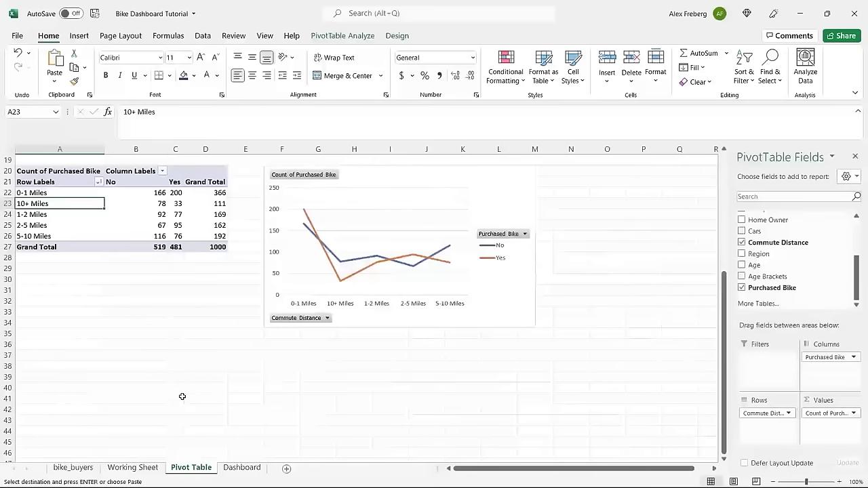
left_click(129, 224)
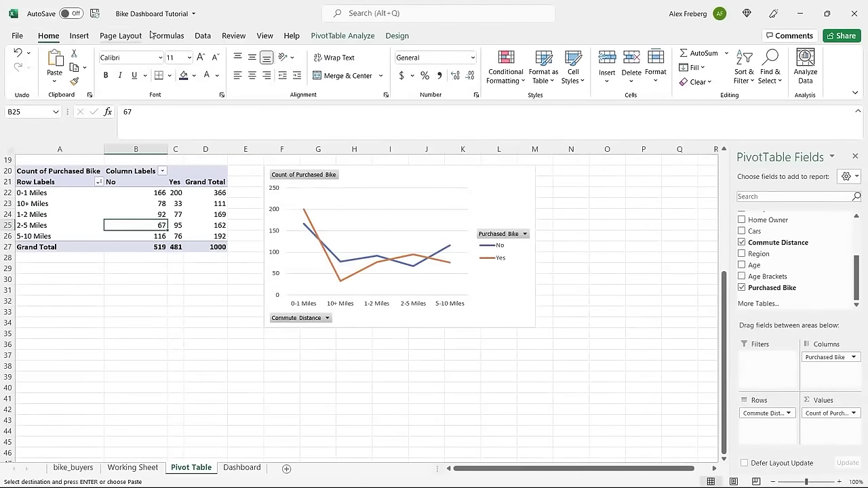
left_click(203, 35)
left_click(211, 59)
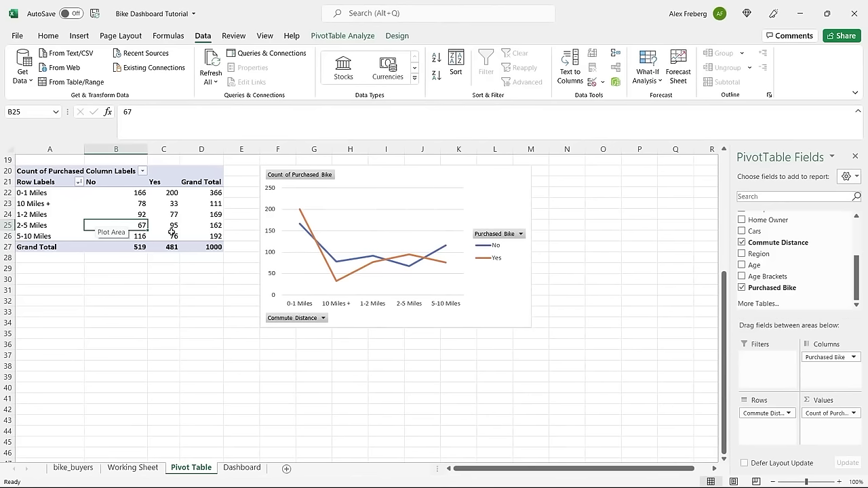
mouse_move(173, 232)
key("ctrl+alt+F5")
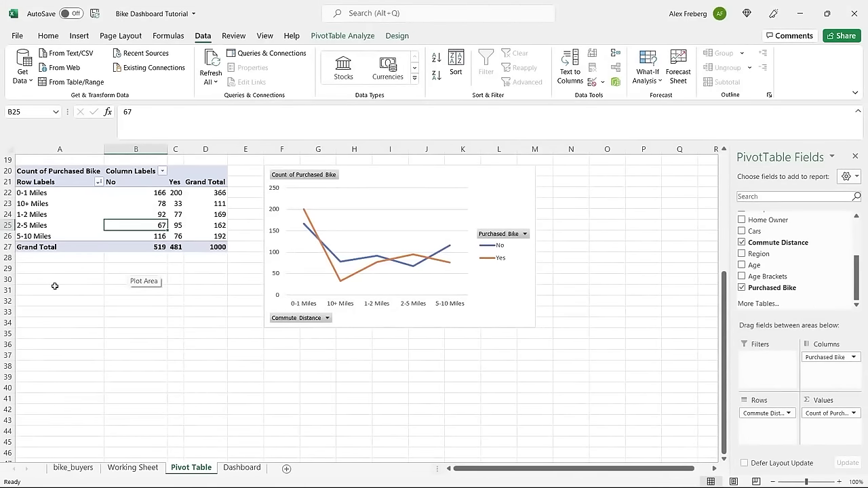
Replace every "10+ Miles" in the Working Sheet's Commute Distance column with "More than 10 Miles"
left_click(132, 467)
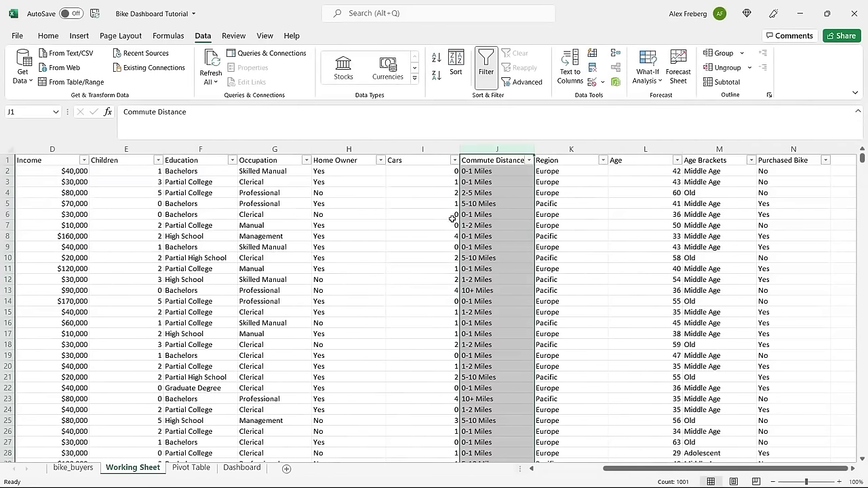
key("ctrl+h")
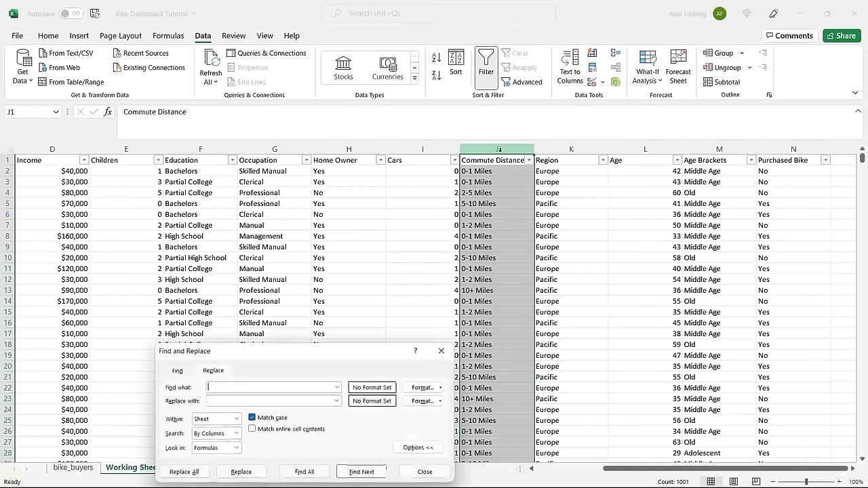
left_click_drag(296, 351, 289, 247)
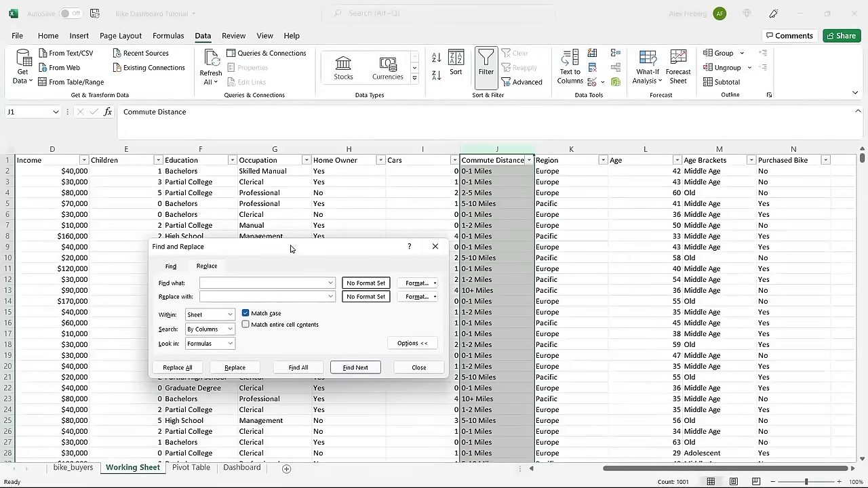
left_click(500, 248)
left_click(496, 290)
key("ctrl+c")
left_click(267, 283)
key("ctrl+v")
left_click(243, 297)
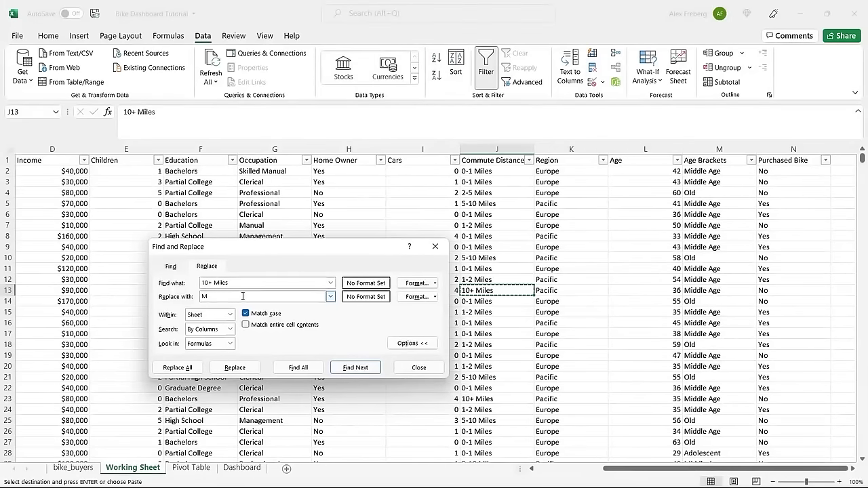
type("ore than 10 Miles")
left_click(177, 367)
left_click(437, 280)
left_click(437, 246)
left_click(498, 225)
key("Escape")
left_click(497, 268)
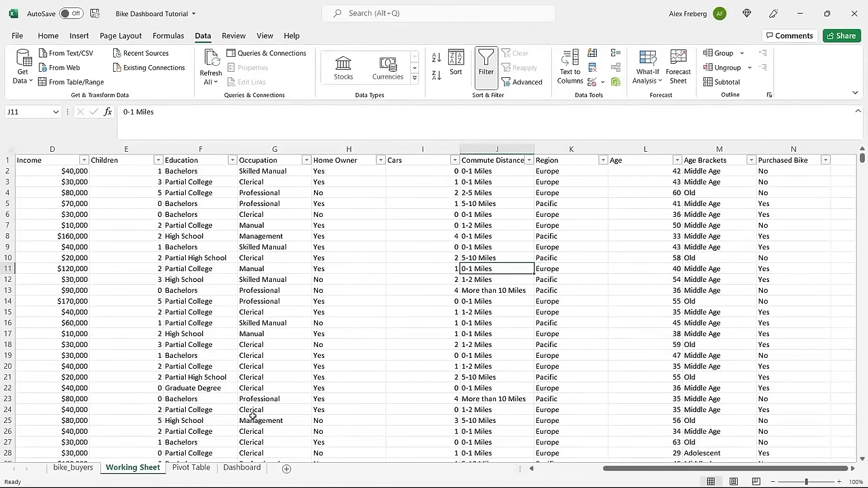
Refresh the commute distance pivot table and its line chart from the updated Working Sheet data
left_click(197, 467)
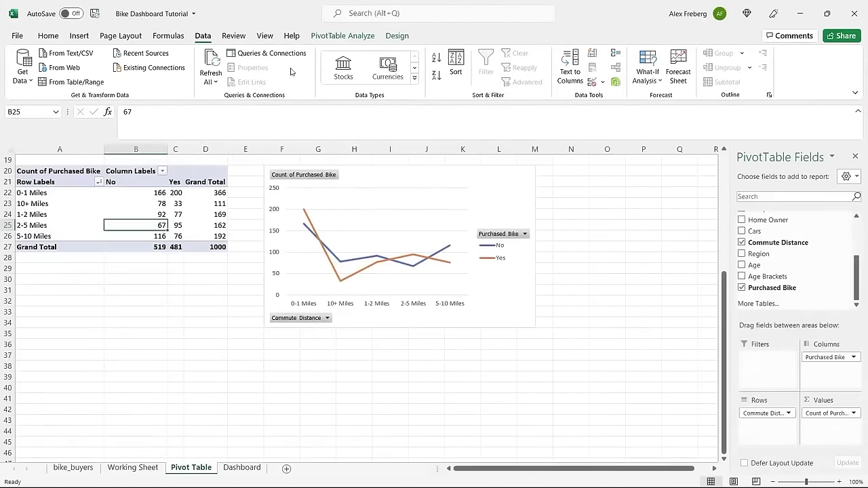
left_click(212, 64)
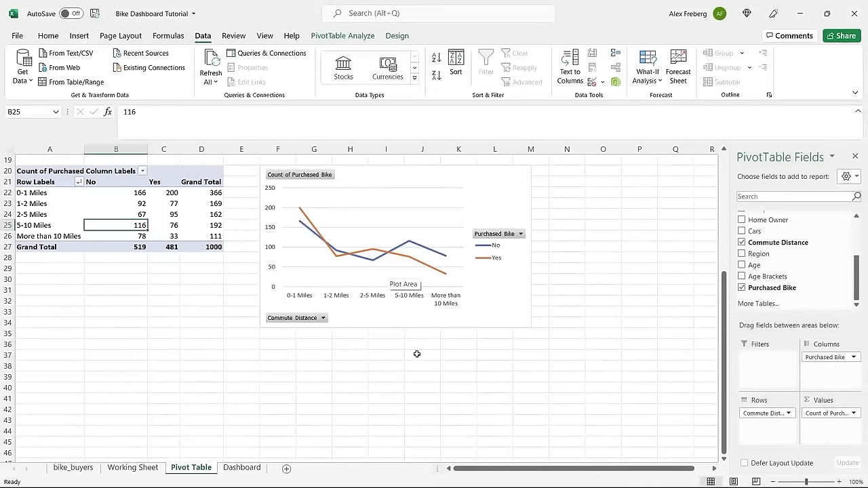
left_click(422, 343)
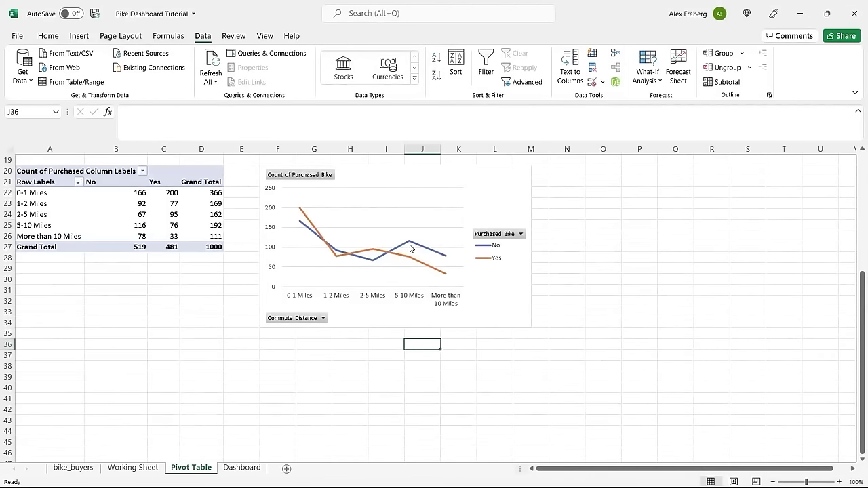
mouse_move(410, 249)
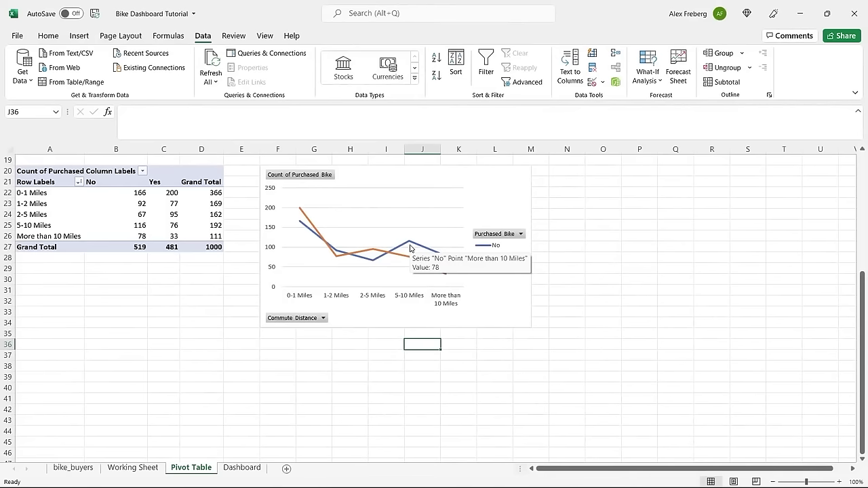
Add axis titles to the commute distance line chart and set the horizontal one to "Commute Distance"
left_click(494, 188)
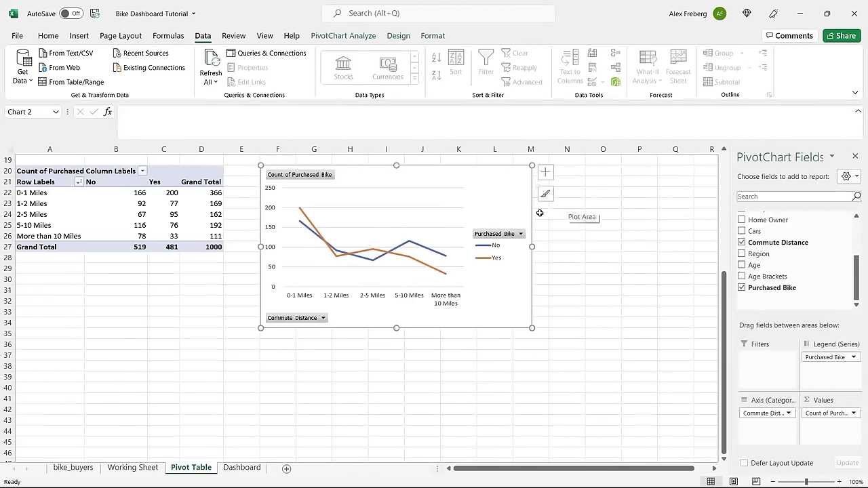
left_click(545, 174)
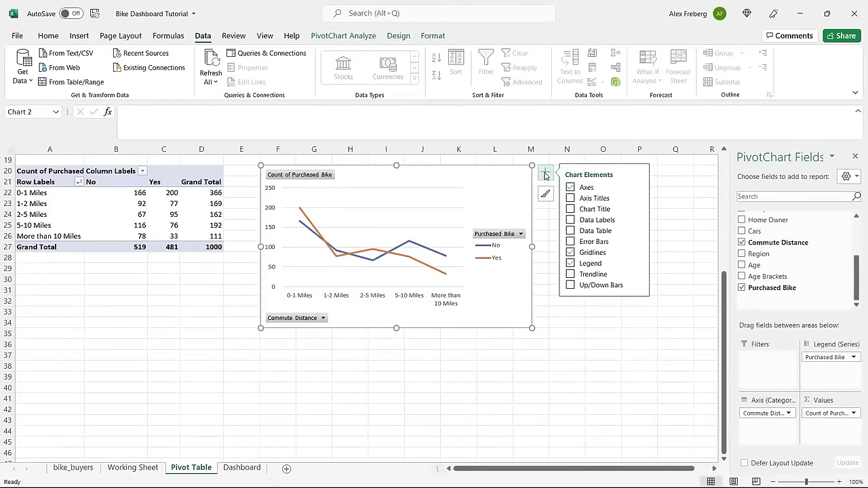
left_click(570, 198)
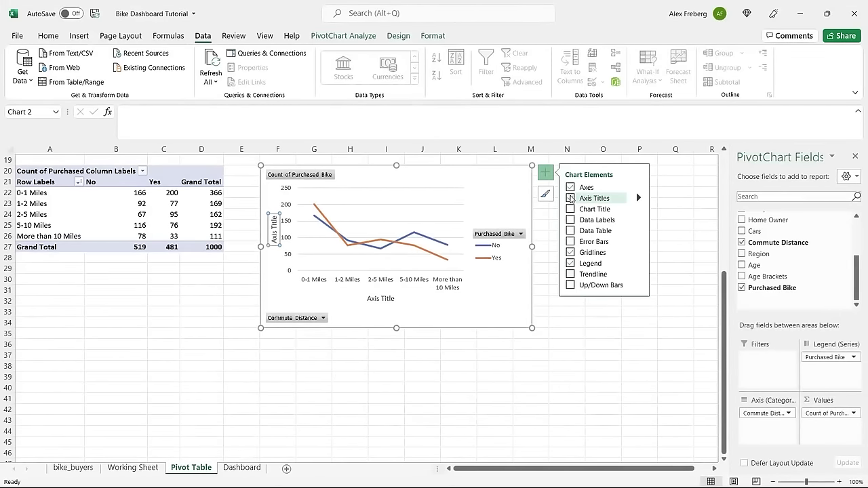
double_click(381, 299)
triple_click(385, 298)
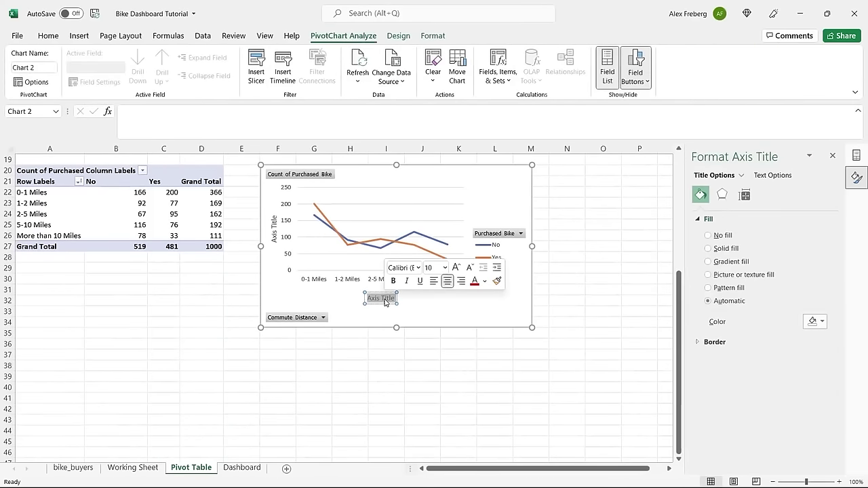
type("Commute")
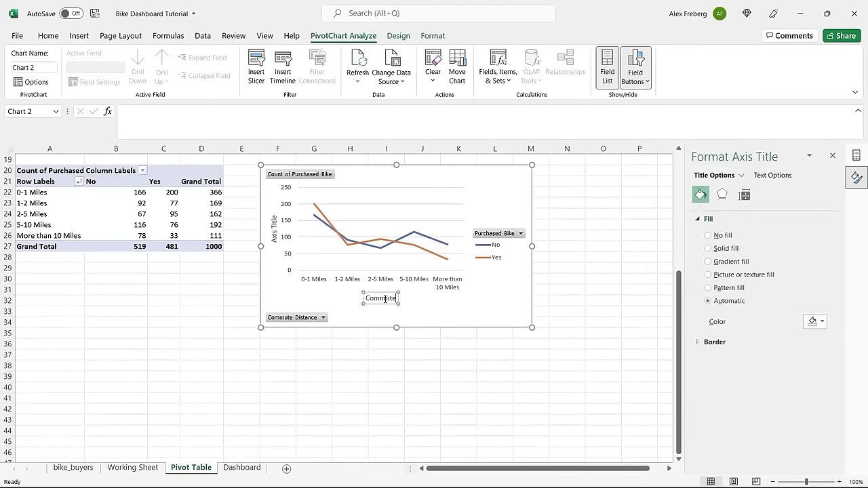
type(" Distance")
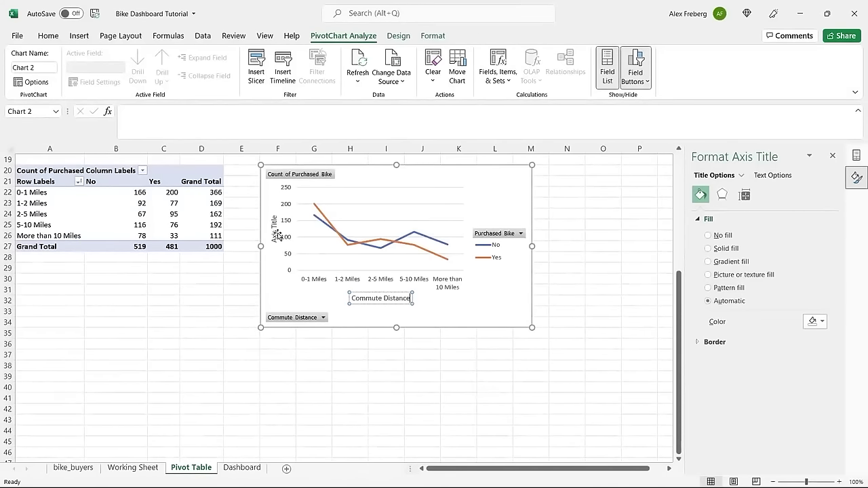
left_click(274, 234)
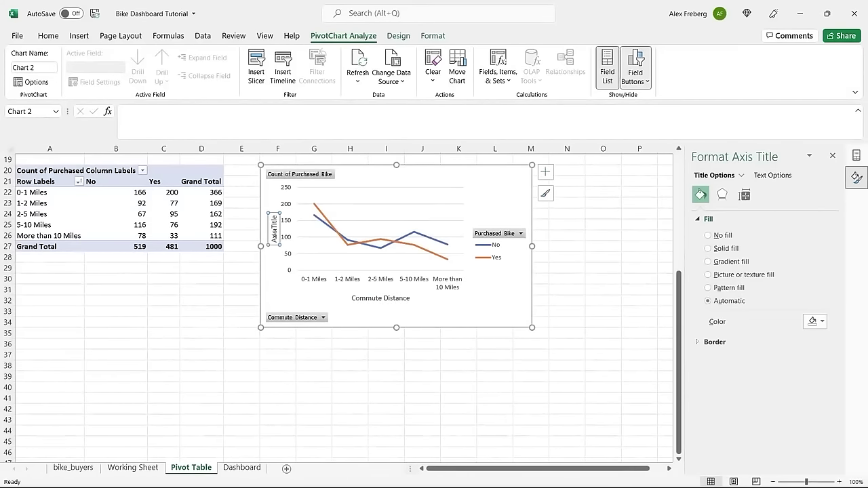
triple_click(274, 234)
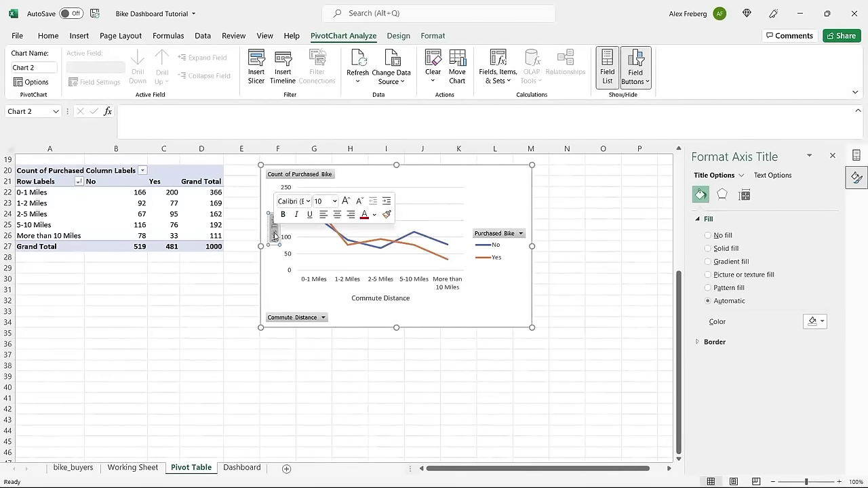
left_click(488, 207)
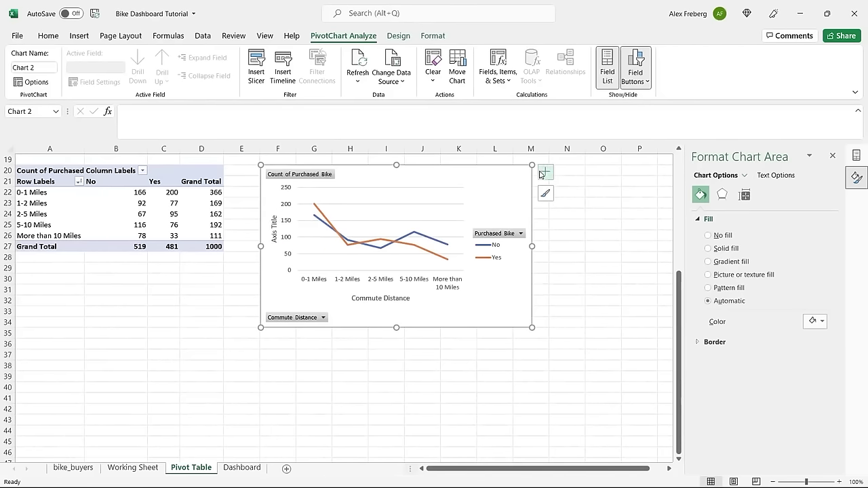
Remove the vertical axis title from the commute distance line chart, leaving only a fresh horizontal axis title
left_click(546, 170)
left_click(638, 198)
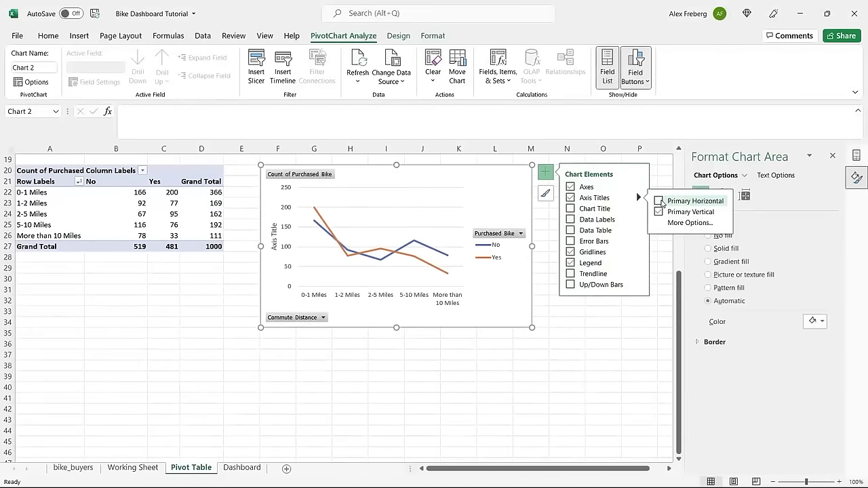
left_click(659, 201)
left_click(663, 213)
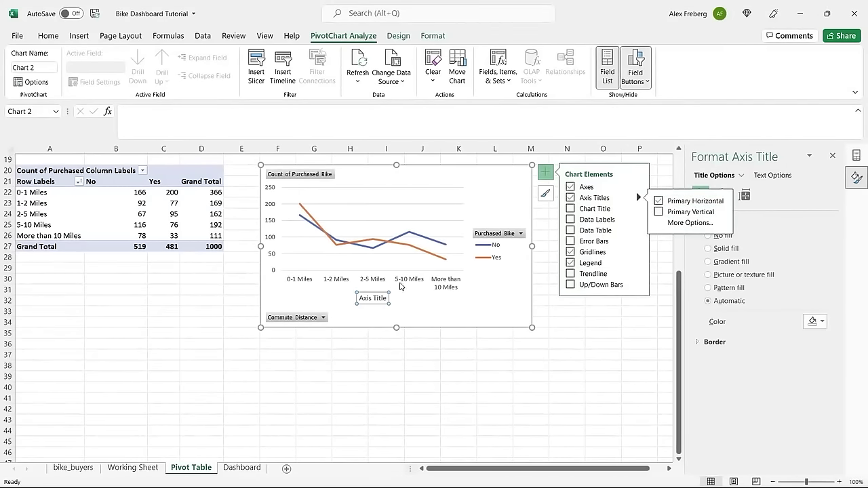
Set the commute distance line chart's horizontal axis title to "Commute Distance"
double_click(374, 299)
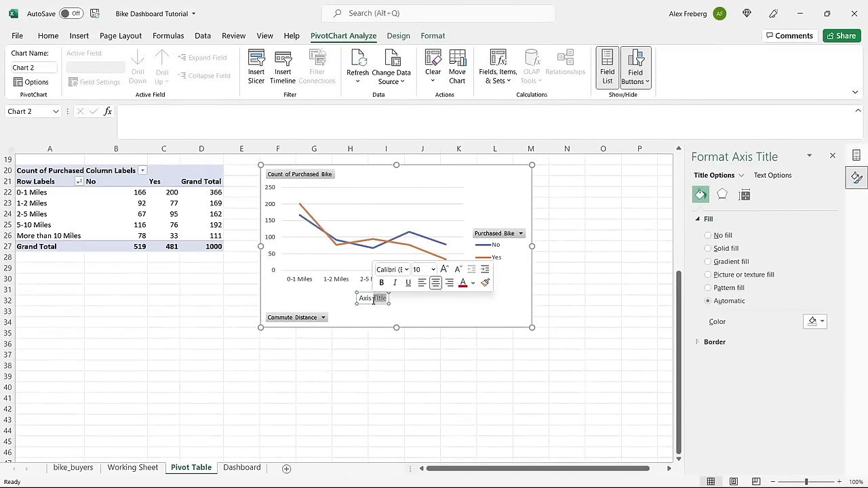
left_click(373, 303)
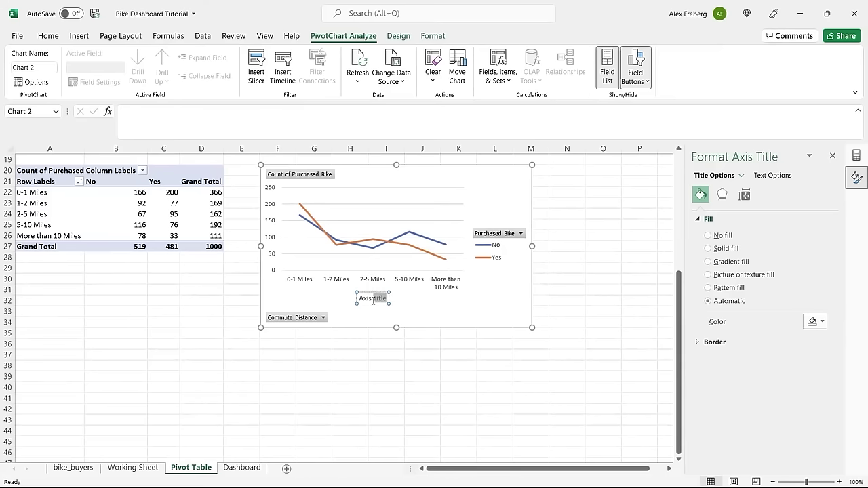
triple_click(373, 303)
type("Commute Dist")
type("ance")
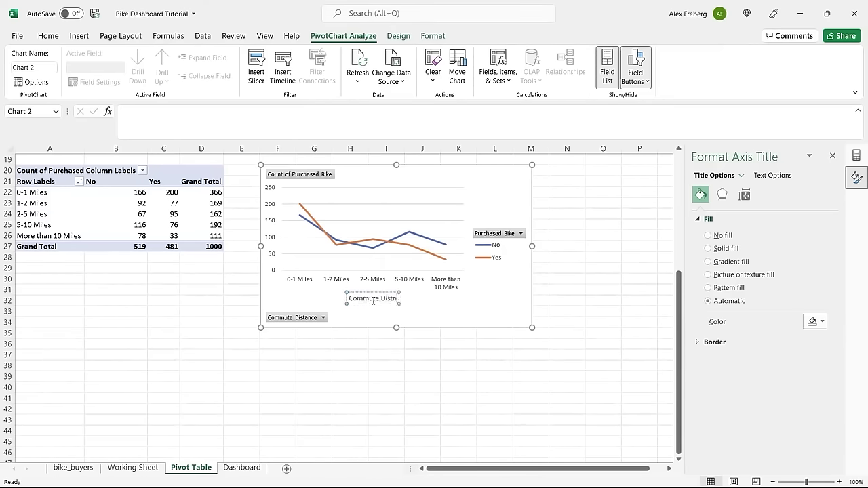
left_click(480, 314)
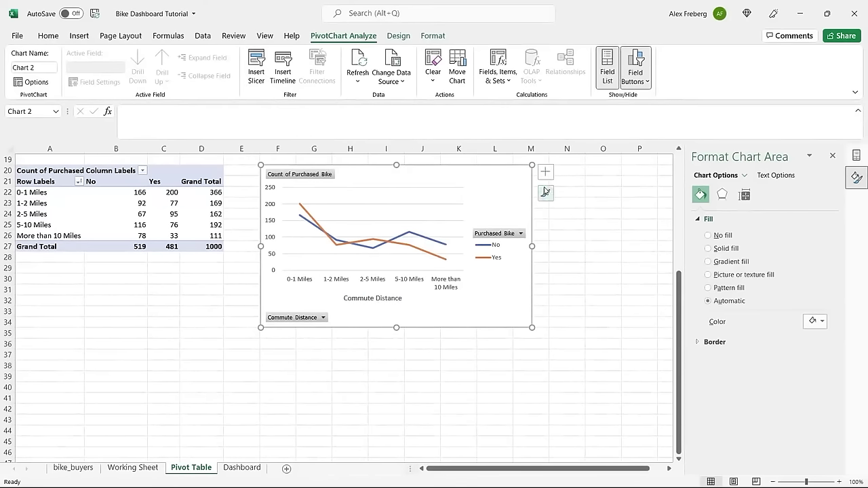
Add a chart title to the commute distance line chart reading "Distance Per Customer"
left_click(545, 172)
left_click(570, 208)
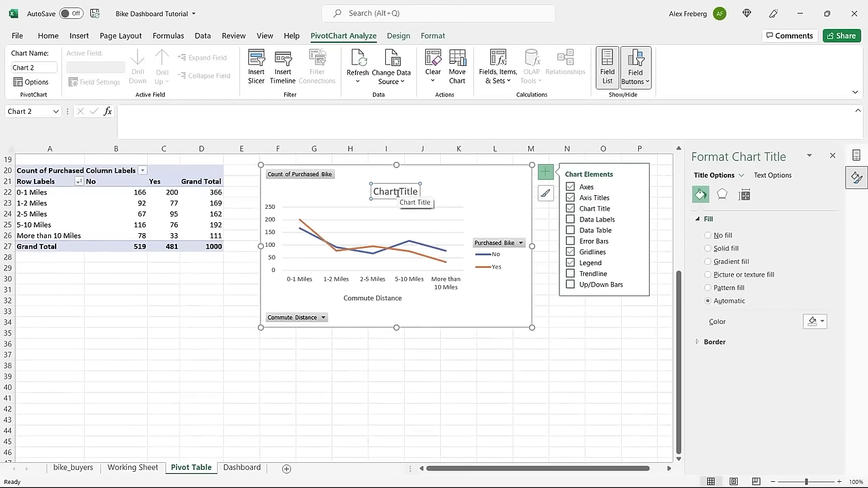
left_click(397, 194)
triple_click(397, 193)
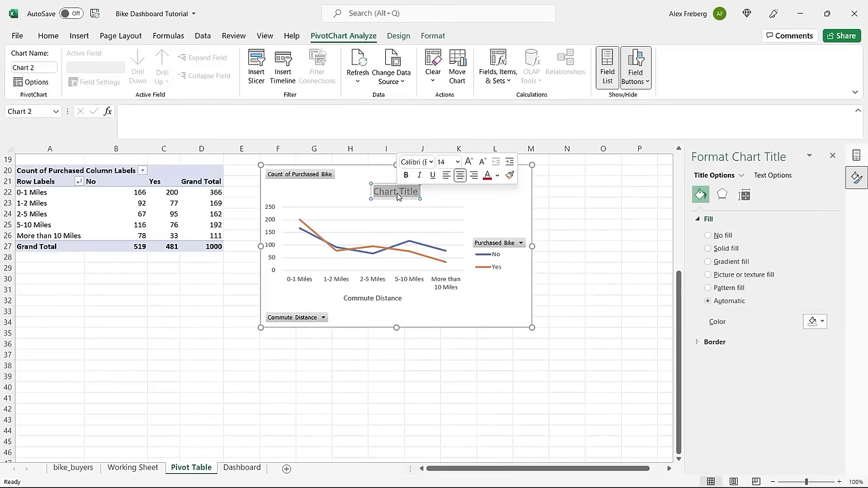
type("Distance")
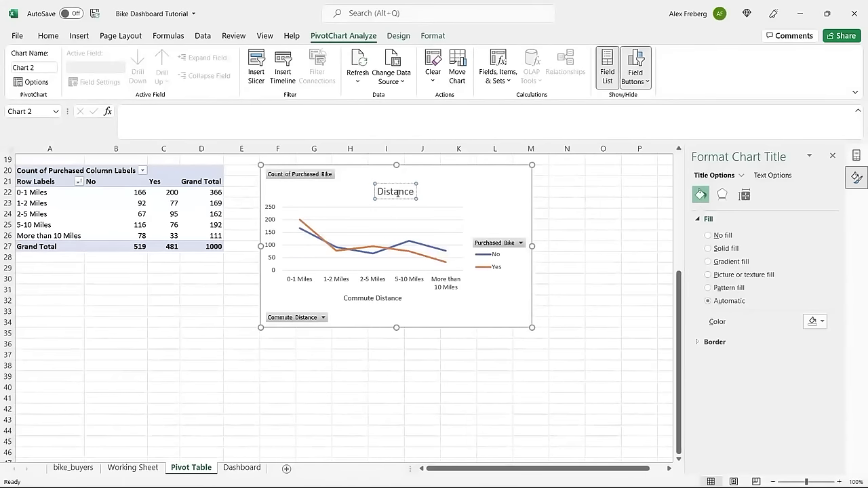
type(" Per Customa")
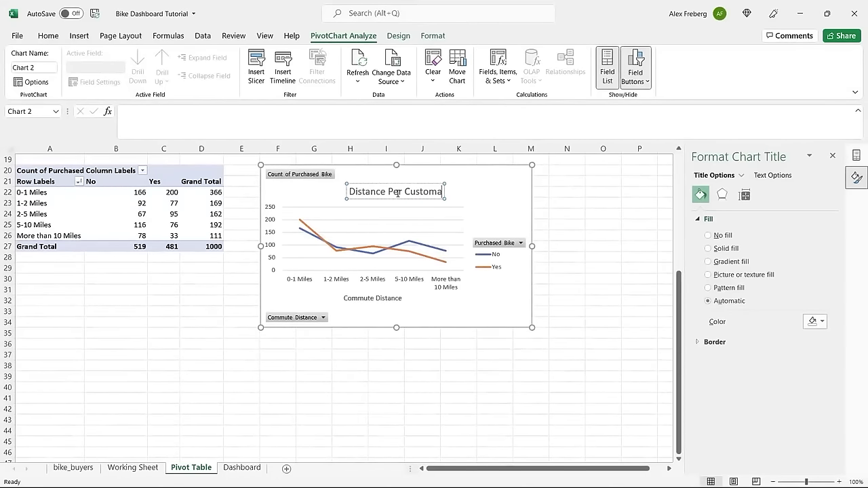
key("BackSpace")
type("er")
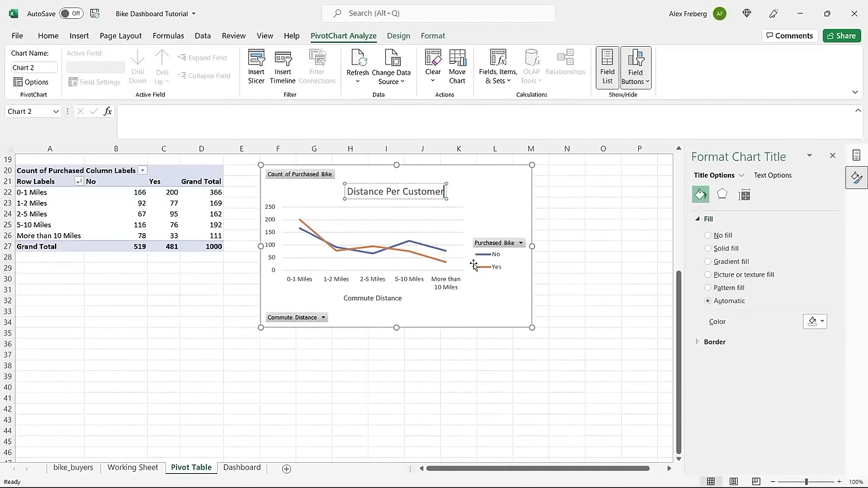
Change the commute distance line chart's title to "Customer Commute"
double_click(421, 192)
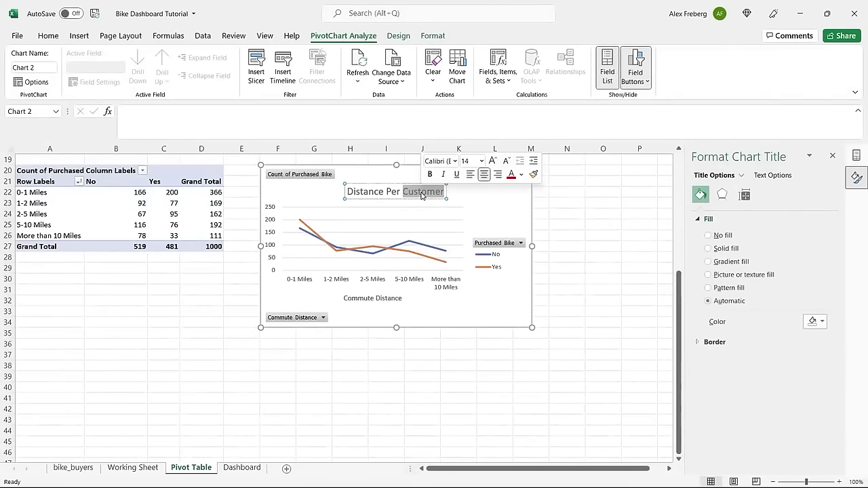
key("BackSpace")
key("ctrl+a")
type("Customer Commute")
left_click(493, 300)
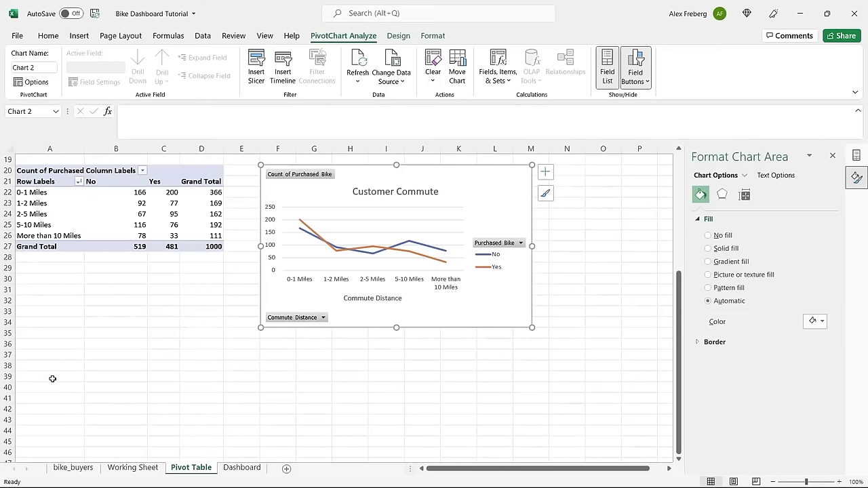
Insert a new pivot table at cell A41 of the Pivot Table sheet, using Working Sheet range A1:N1001 as its source
left_click(50, 396)
scroll(50, 393, "down", 5)
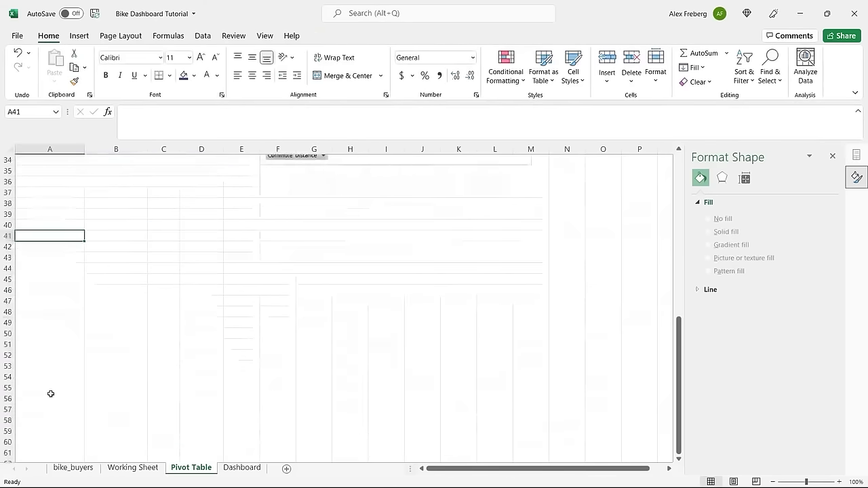
left_click(78, 36)
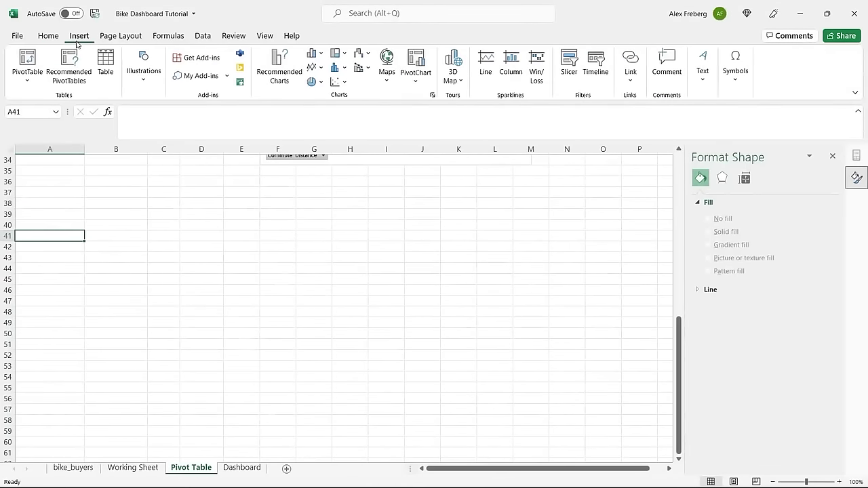
left_click(26, 58)
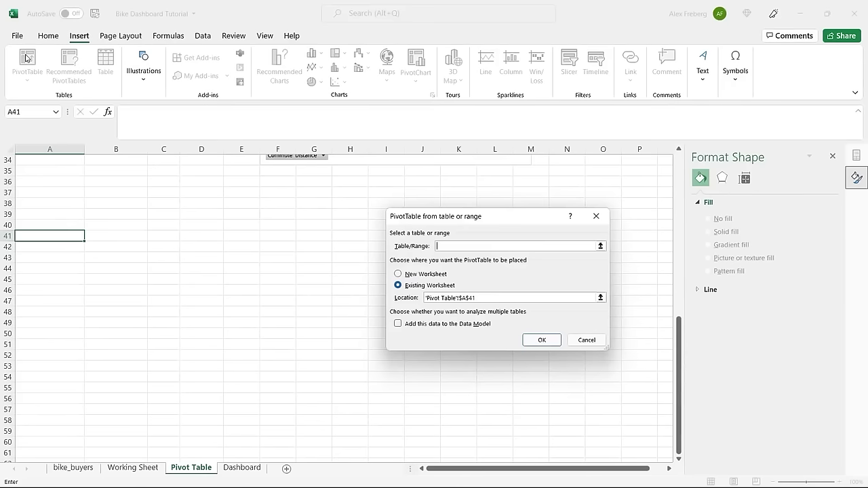
left_click(133, 467)
left_click(144, 339)
key("ctrl+a")
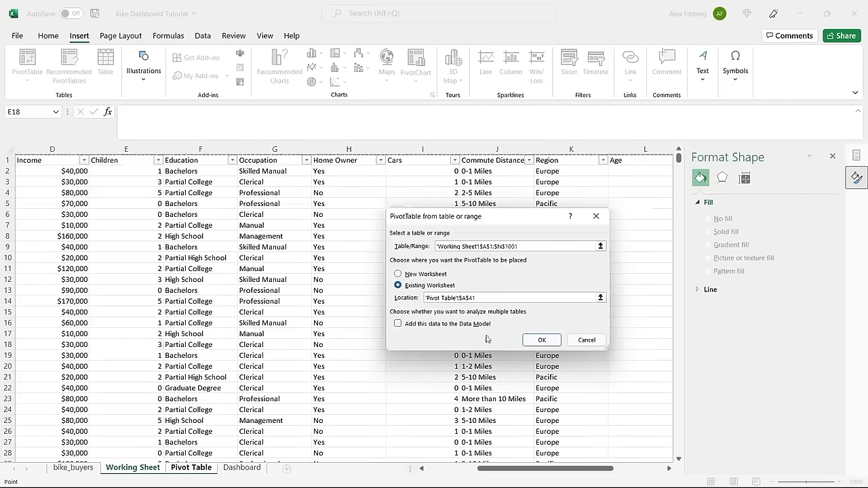
left_click(542, 340)
Lay out the new pivot table with Age Brackets as rows, Purchased Bike as columns and Count of Purchased Bike as values
left_click(137, 300)
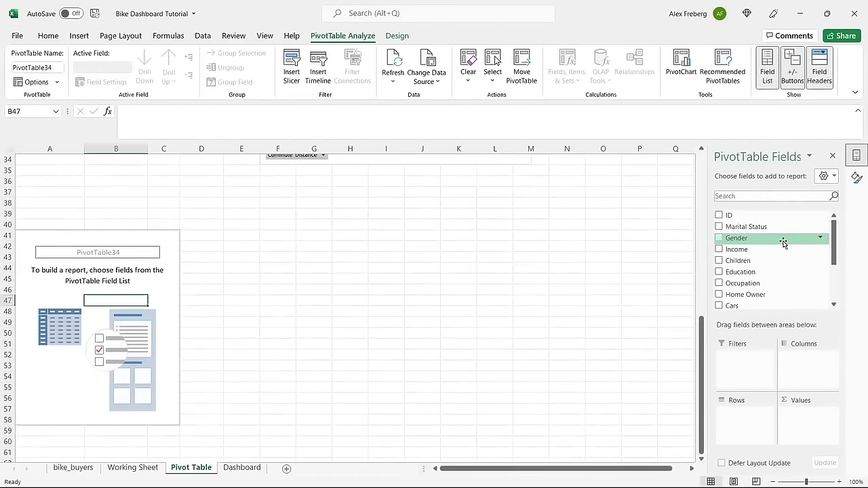
left_click_drag(834, 237, 839, 293)
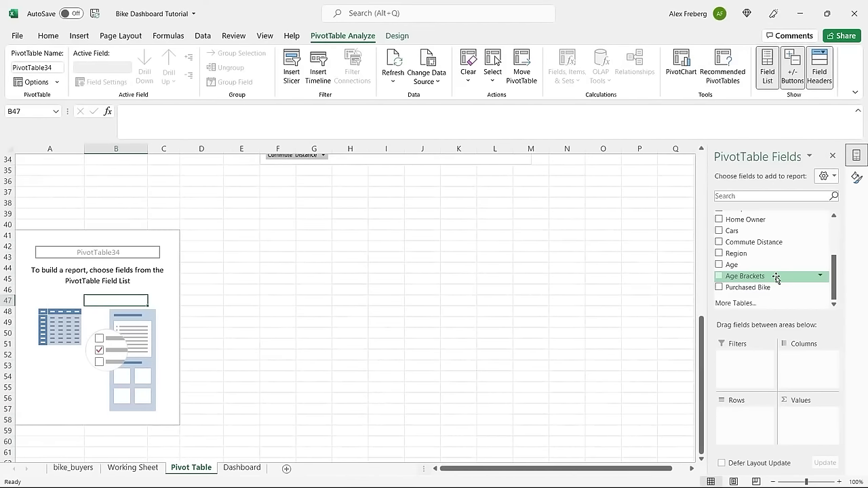
left_click_drag(776, 278, 751, 417)
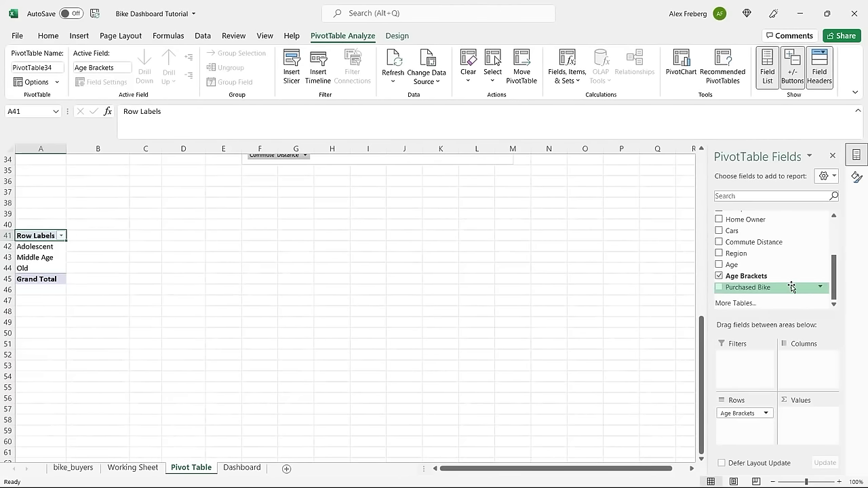
left_click_drag(792, 286, 804, 415)
left_click_drag(790, 288, 798, 354)
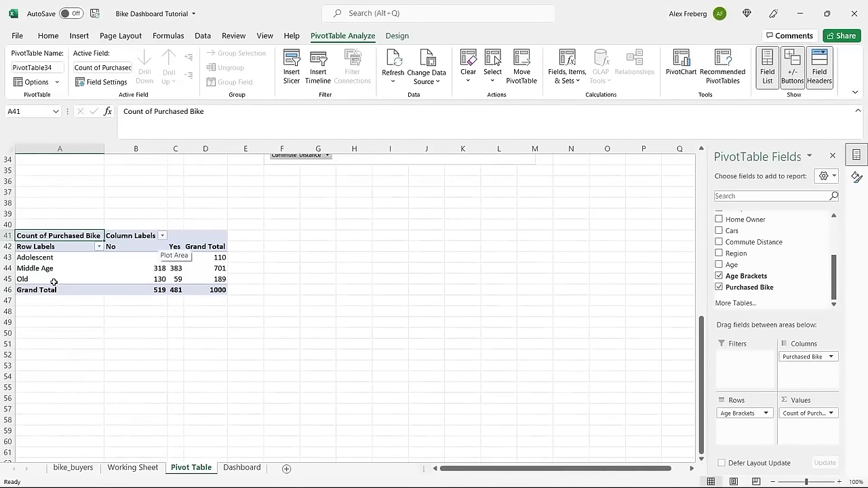
Insert a Line with Markers chart from the age brackets pivot table and place it beside the table, starting around row 41
left_click(140, 269)
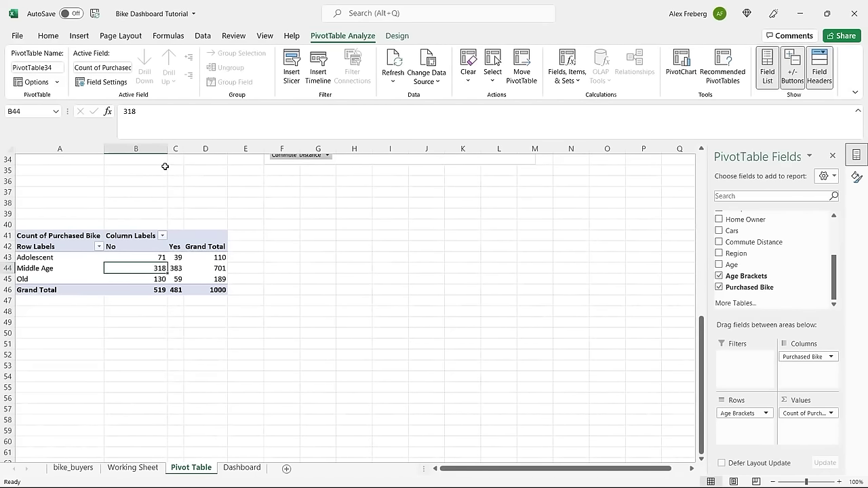
left_click(79, 37)
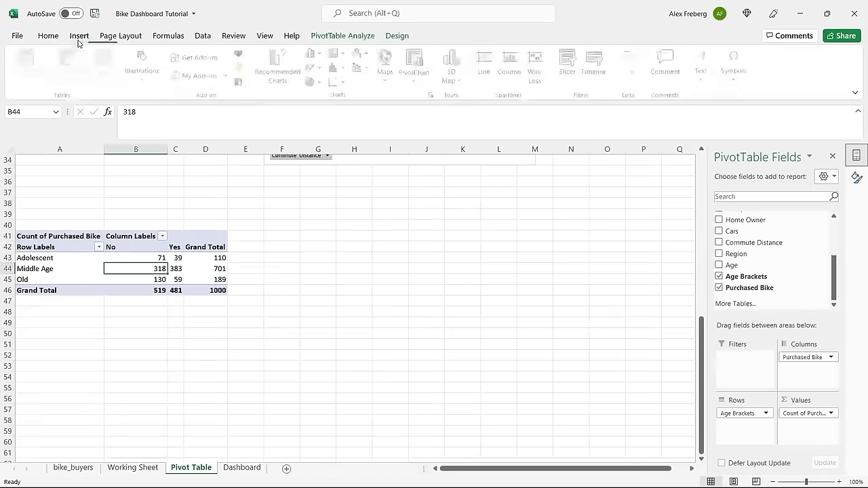
left_click(283, 65)
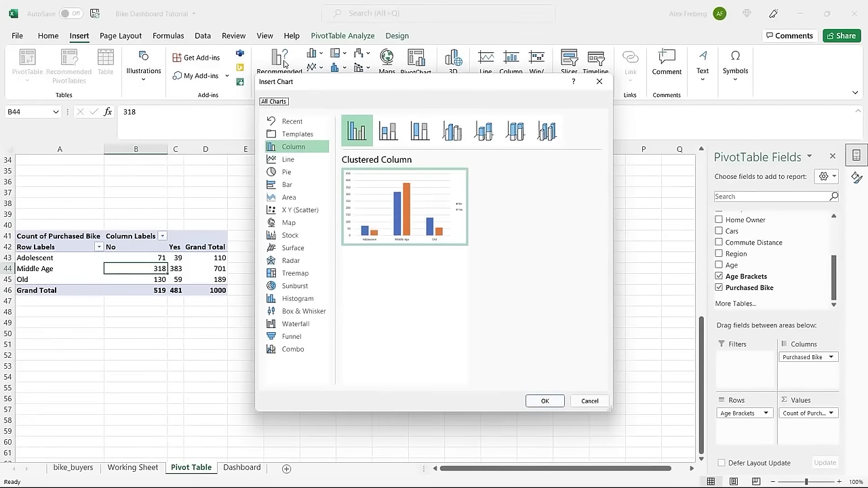
left_click(302, 162)
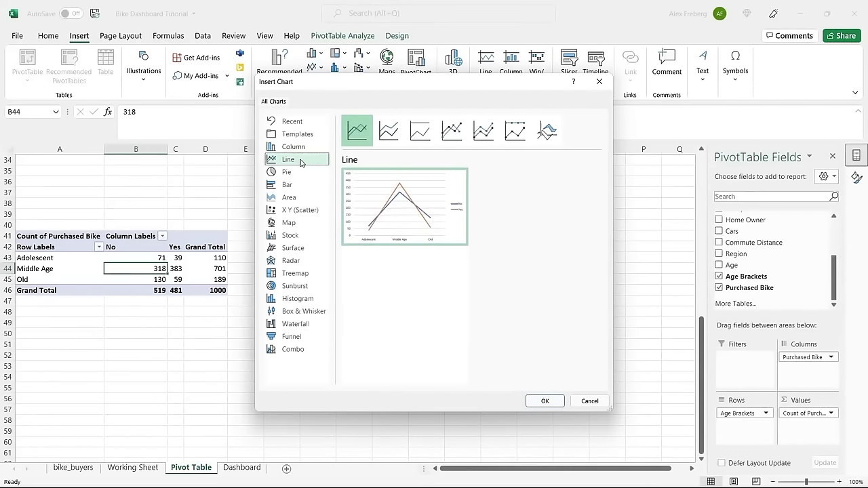
mouse_move(373, 210)
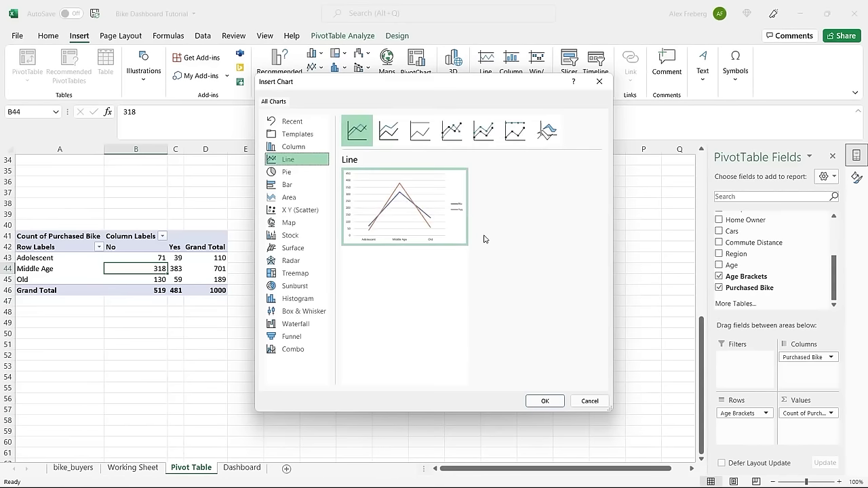
left_click(484, 130)
left_click(517, 133)
left_click(484, 133)
left_click(464, 135)
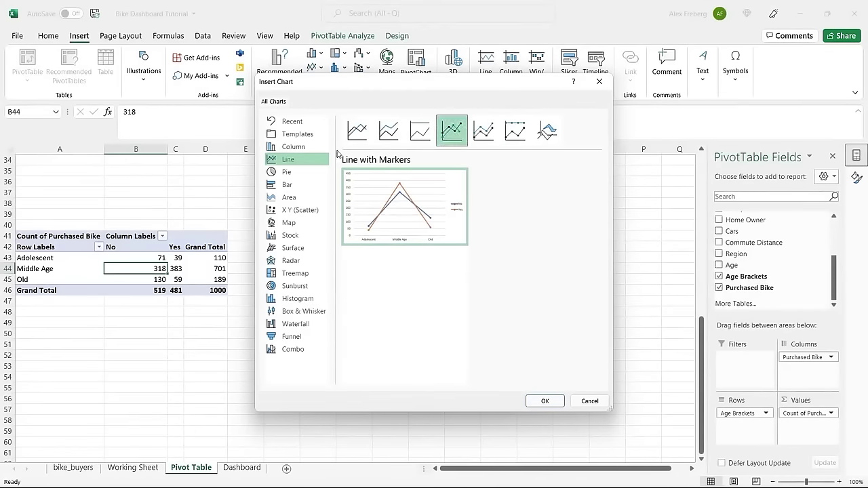
left_click(357, 130)
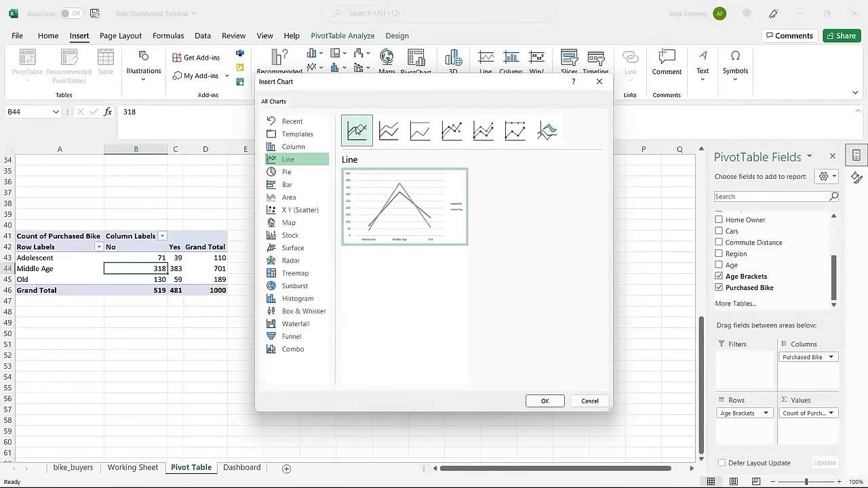
left_click(452, 130)
left_click(362, 134)
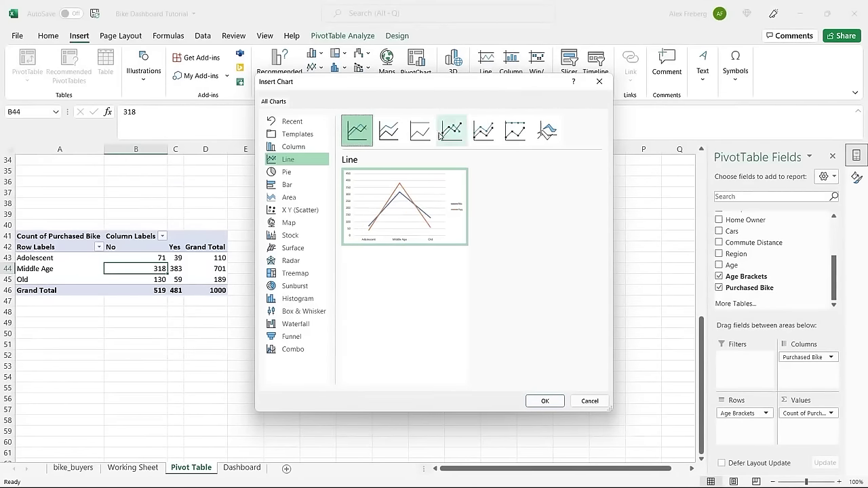
left_click(445, 136)
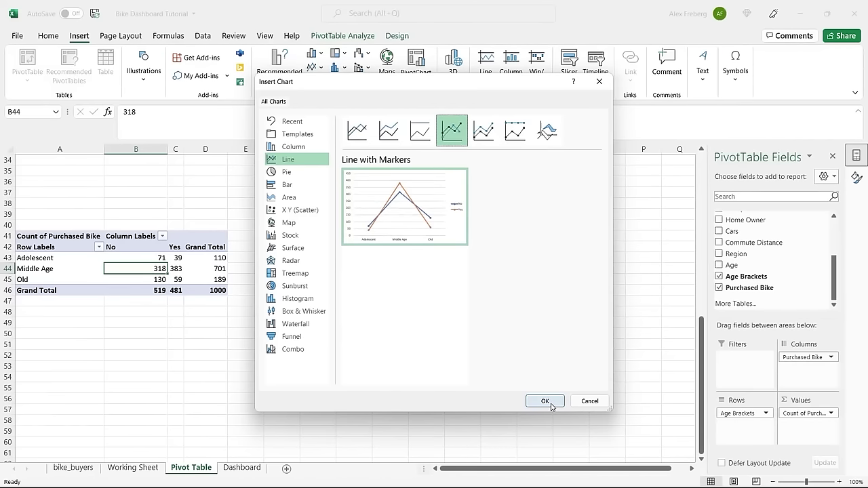
left_click(550, 405)
left_click_drag(400, 232, 437, 235)
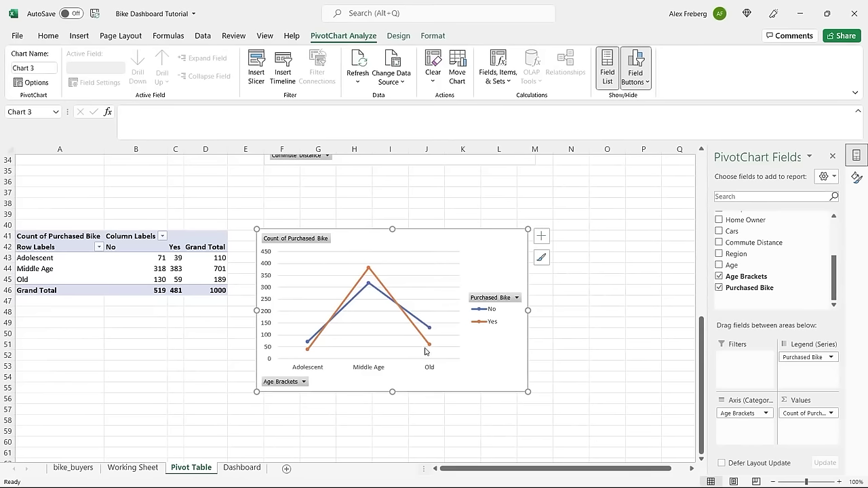
Add a primary horizontal axis title reading "Age Bracket" to the age brackets line chart, without a vertical axis title
mouse_move(427, 351)
left_click(541, 236)
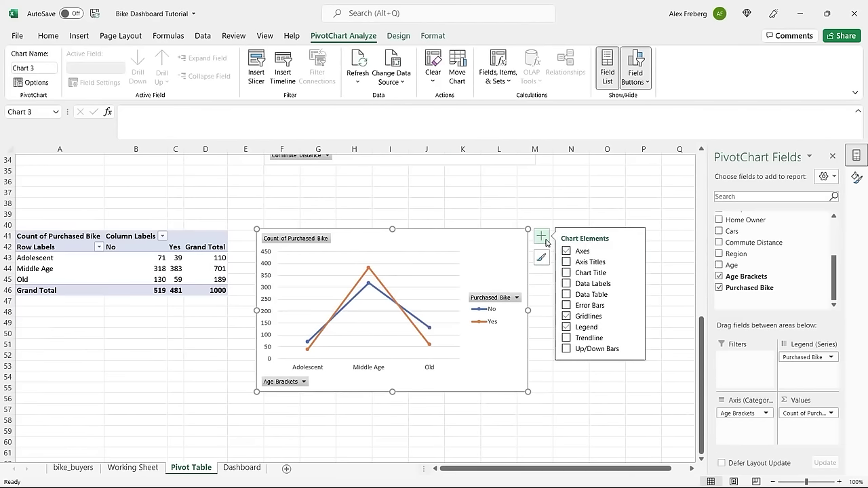
left_click(634, 262)
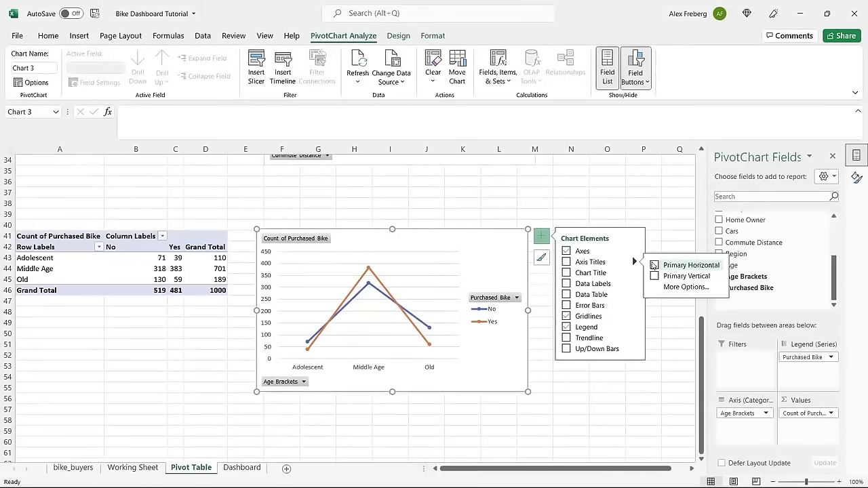
left_click(655, 276)
left_click(655, 276)
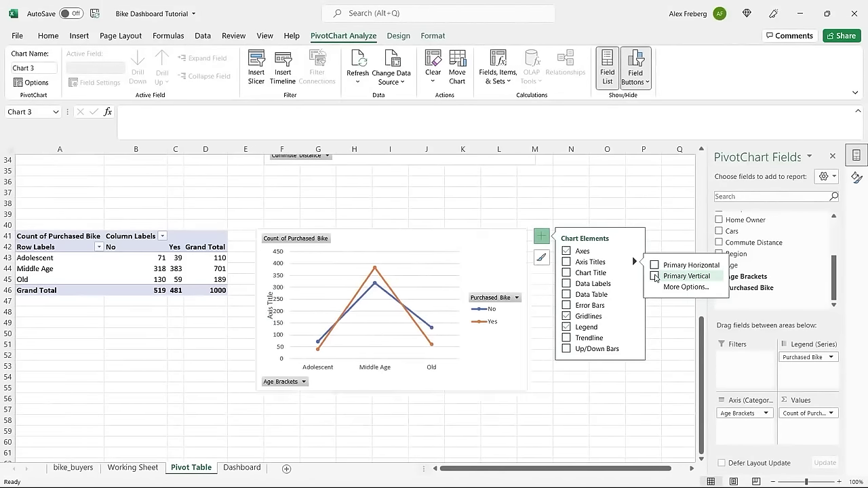
left_click(655, 265)
triple_click(372, 366)
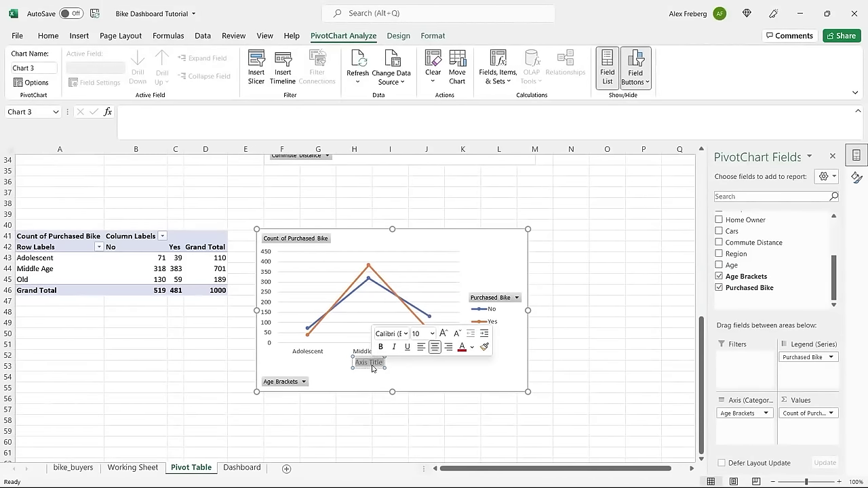
type("Age Bracket")
key("Escape")
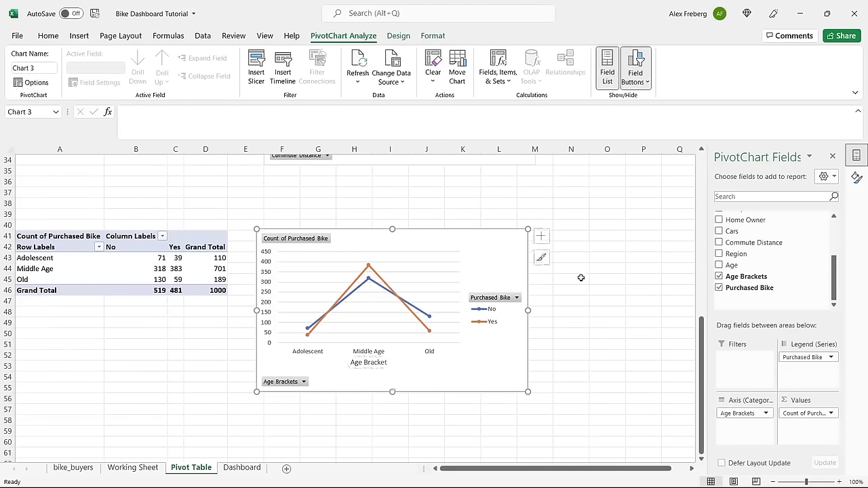
Add the chart title "Customer Age Brackets" to the age brackets line chart
left_click(541, 236)
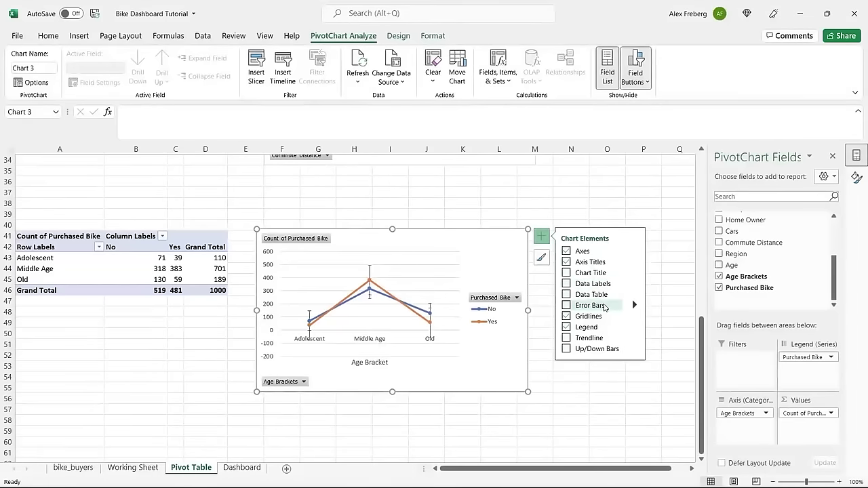
left_click(566, 273)
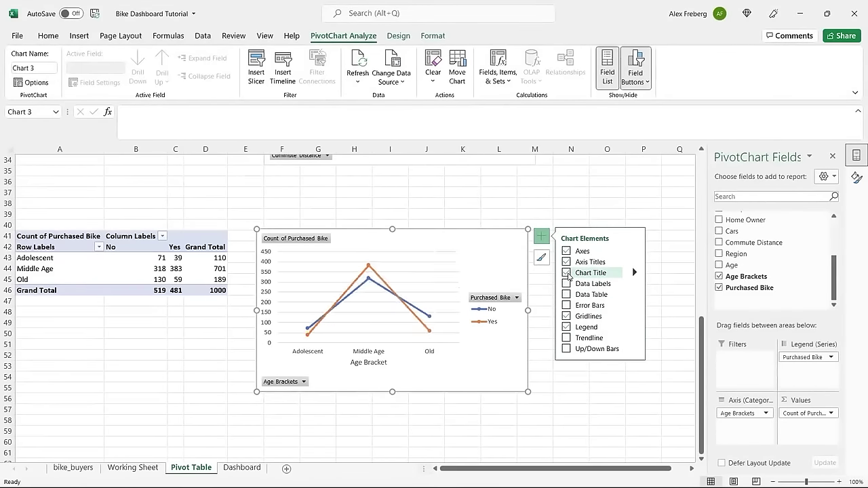
double_click(391, 263)
left_click(391, 263)
type("ust")
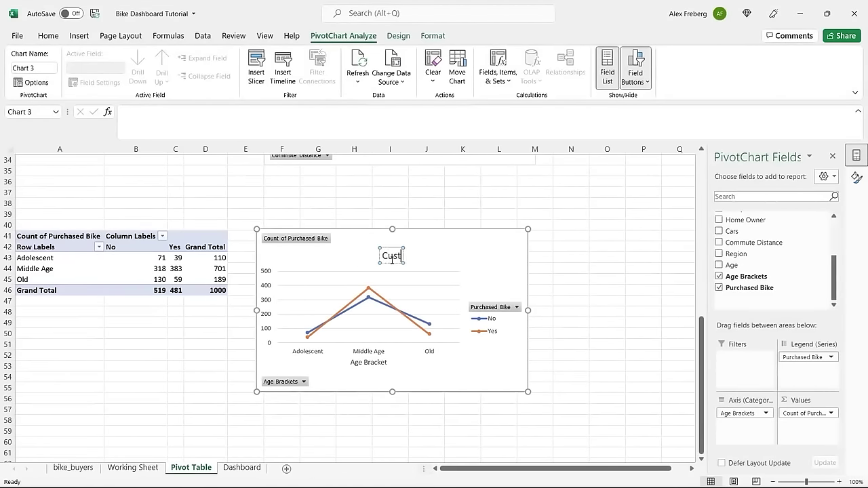
type("omer Age Brackets")
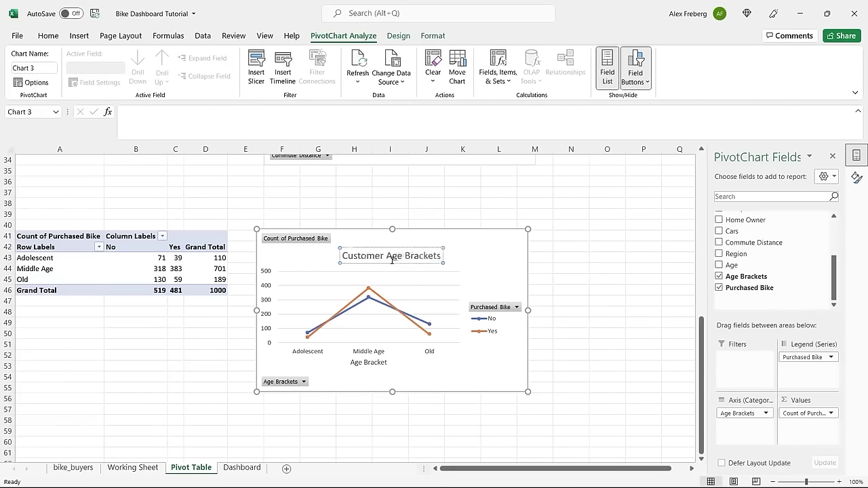
left_click(505, 252)
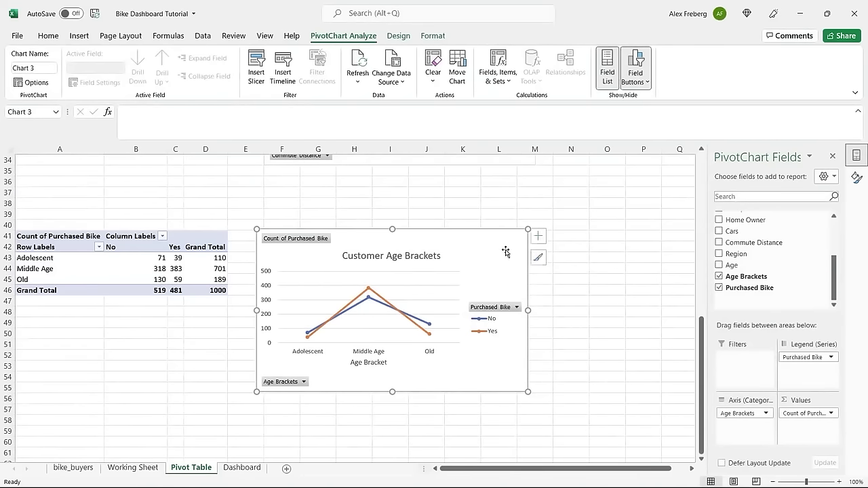
Copy the whole age brackets pivot table, A41:D46, and paste the duplicate at cell A58
scroll(171, 326, "down", 1)
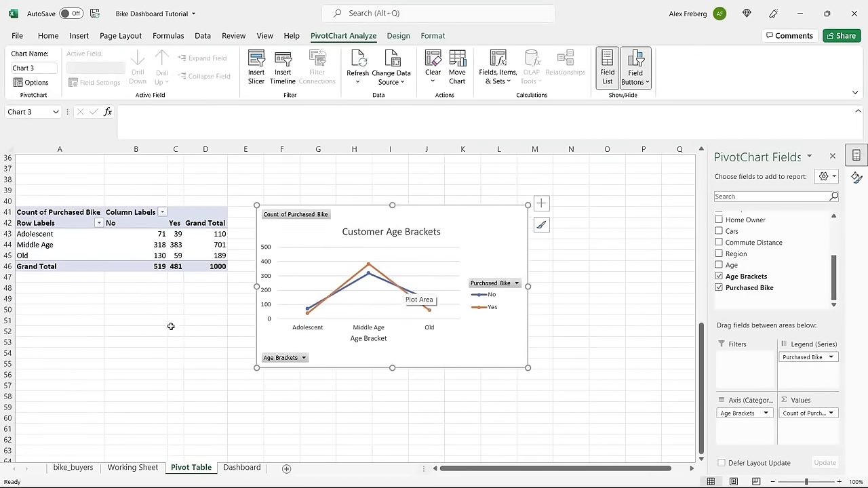
left_click(118, 226)
key("ctrl+c")
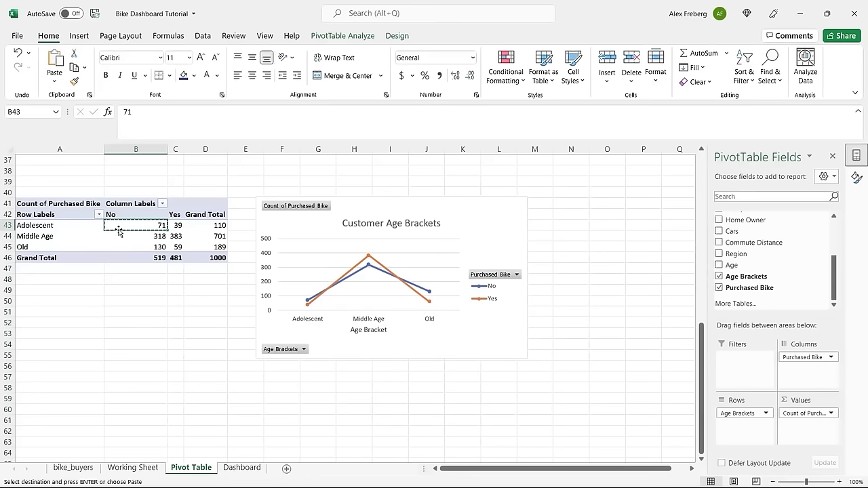
left_click(51, 204)
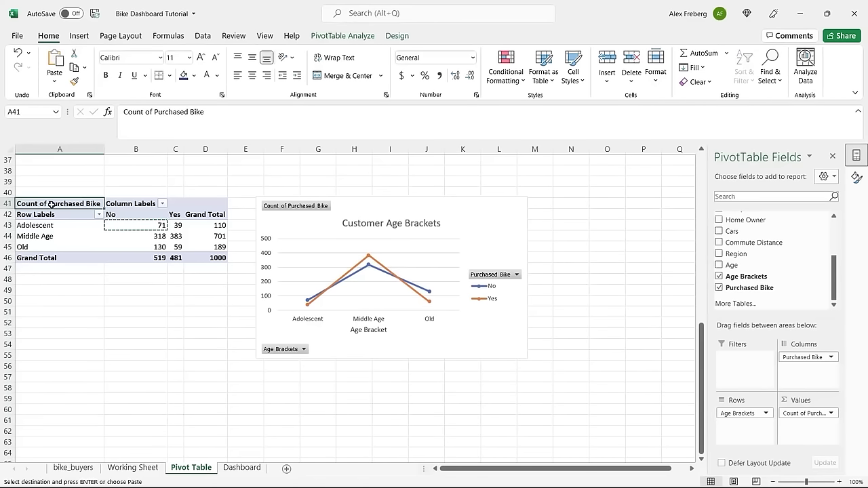
left_click(220, 257, "shift")
key("ctrl+c")
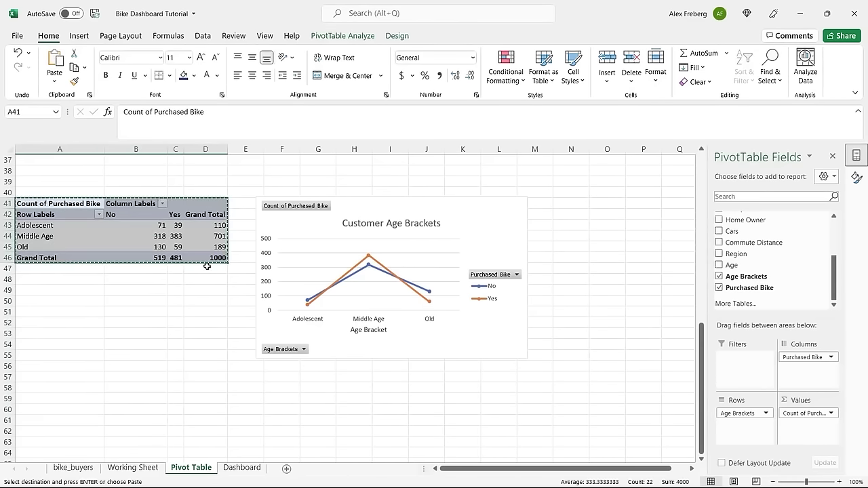
left_click(63, 386)
key("ctrl+v")
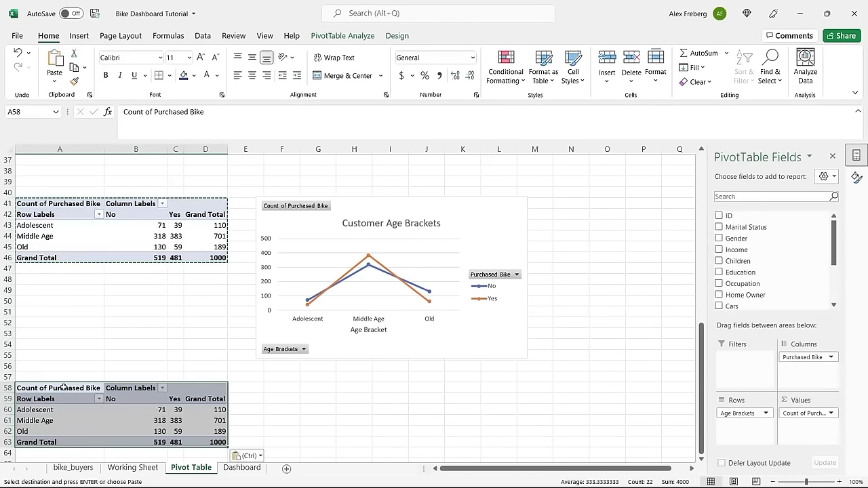
Replace Age Brackets with Age as the row field of the duplicated pivot table at A58
left_click(171, 409)
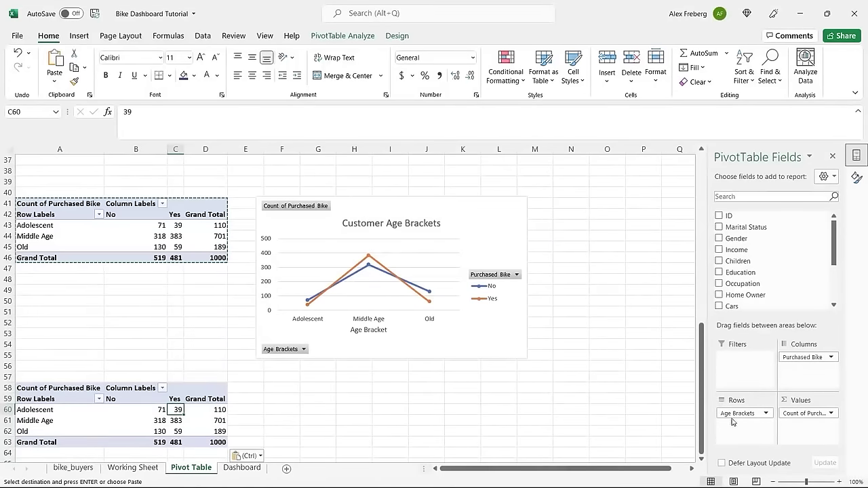
left_click_drag(750, 413, 814, 248)
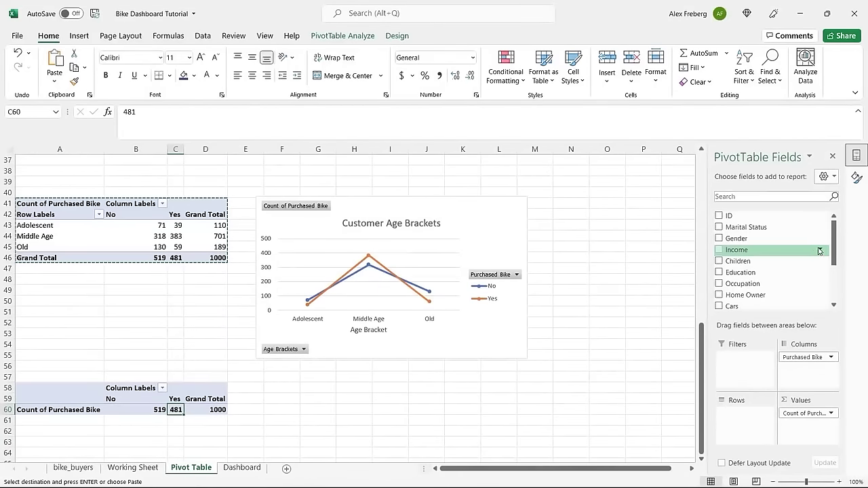
scroll(773, 264, "down", 3)
left_click_drag(732, 265, 736, 407)
Insert a Line with Markers chart from the Age pivot table and place it directly below the Customer Age Brackets chart
scroll(196, 361, "down", 3)
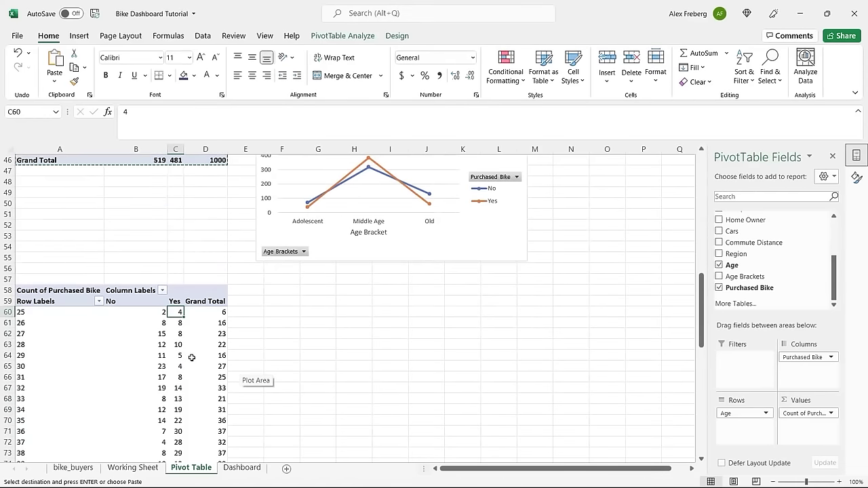
left_click(197, 358)
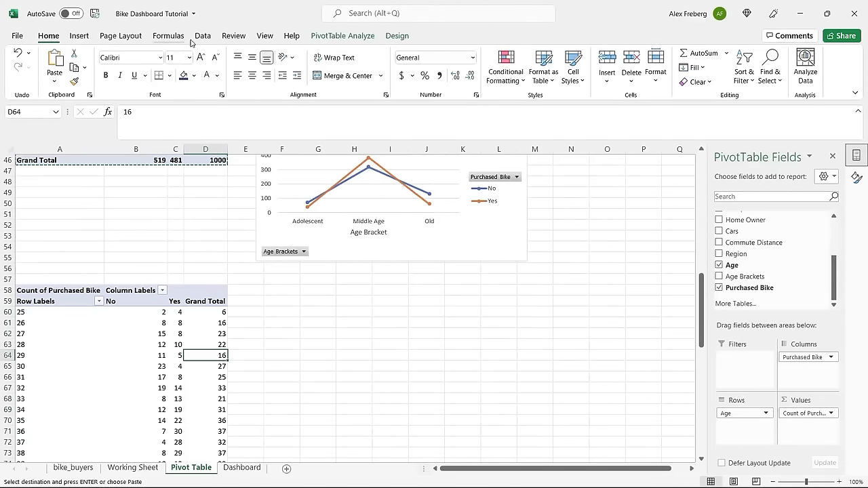
left_click(79, 35)
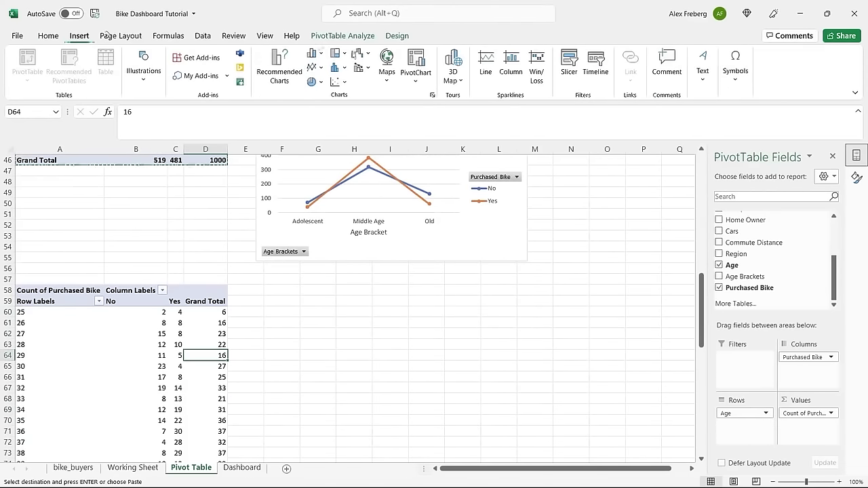
left_click(294, 67)
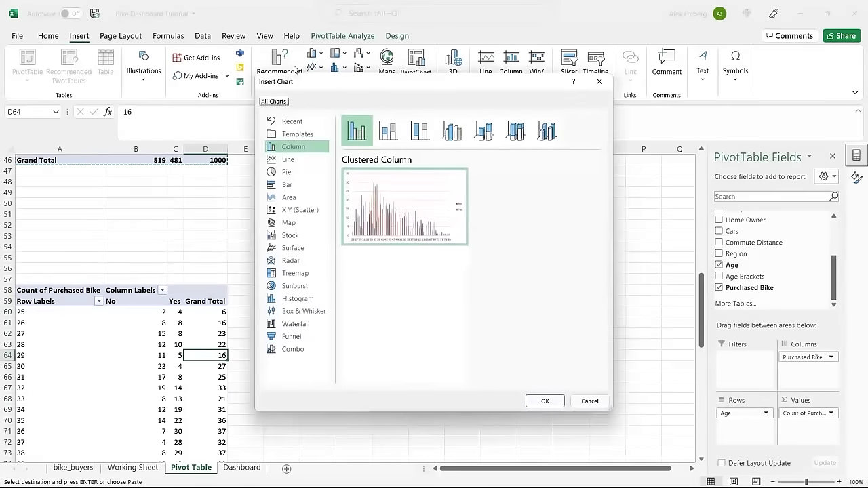
left_click(305, 166)
left_click(453, 129)
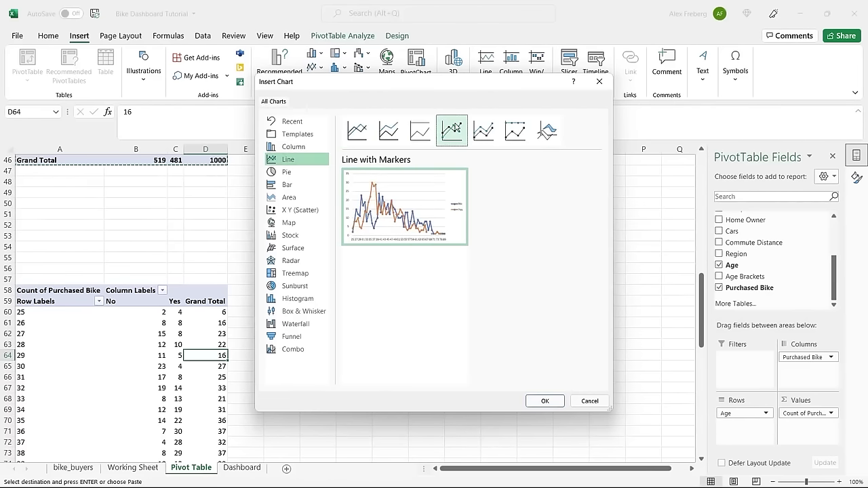
left_click(544, 401)
left_click_drag(382, 235, 419, 280)
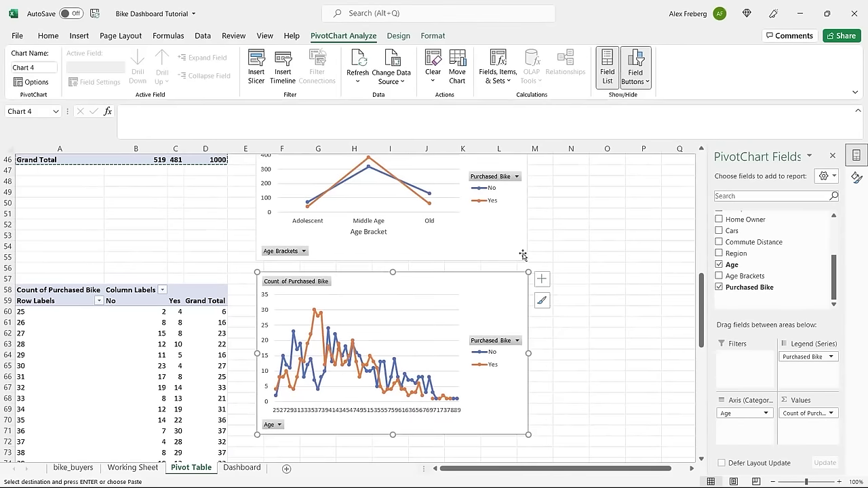
Compare the Age line chart with the Customer Age Brackets chart above it, and delete the Age line chart
scroll(532, 251, "up", 1)
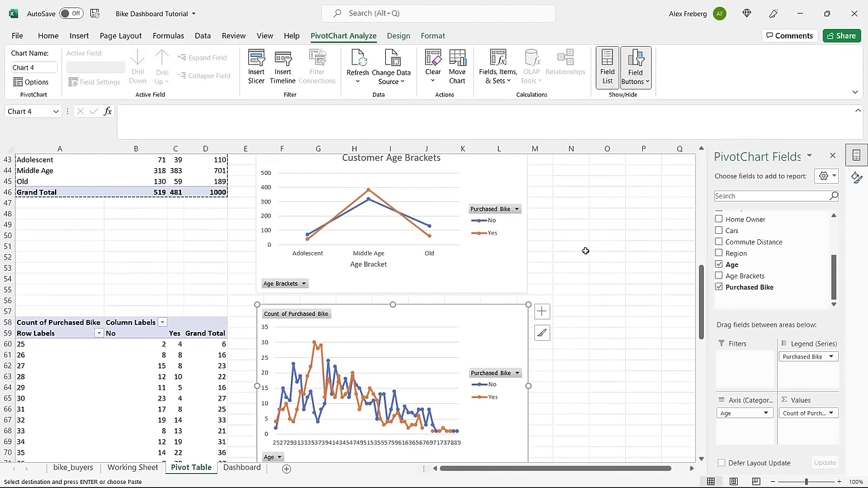
left_click(780, 481)
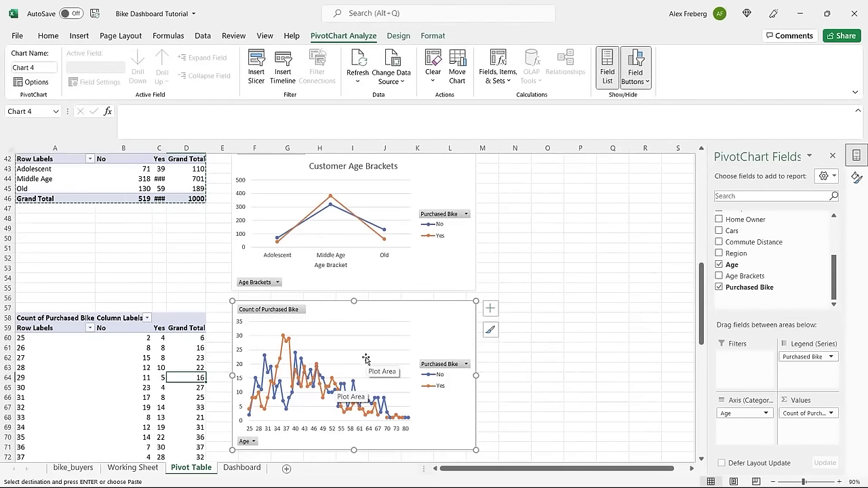
mouse_move(377, 419)
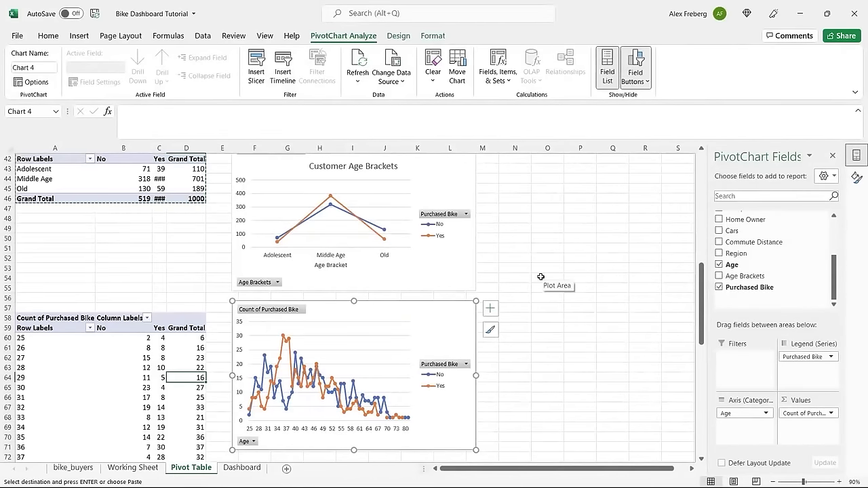
scroll(540, 282, "up", 1)
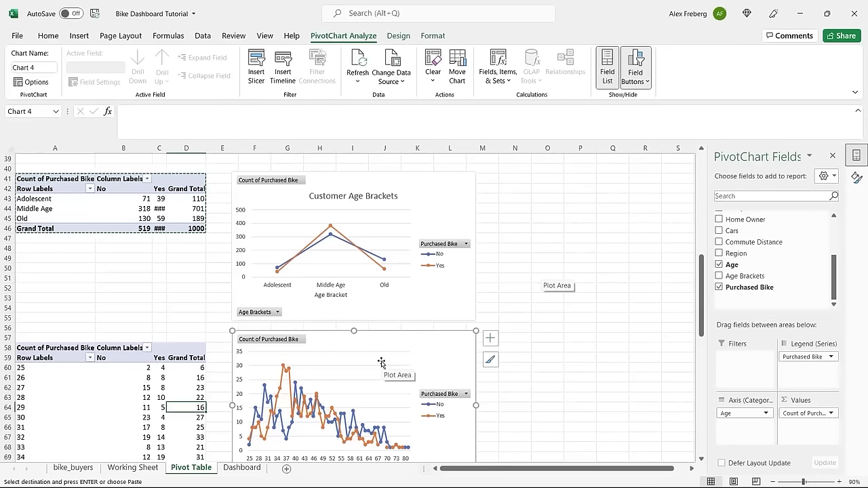
key("Delete")
left_click(156, 399)
key("ctrl+v")
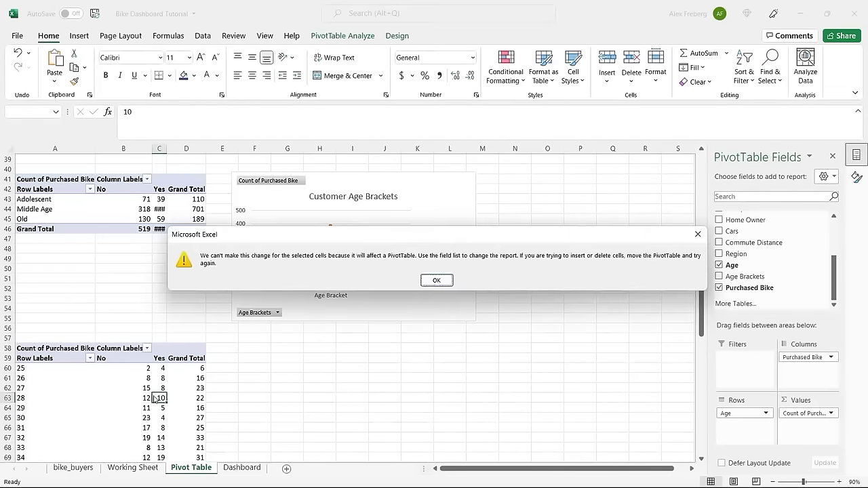
left_click(430, 281)
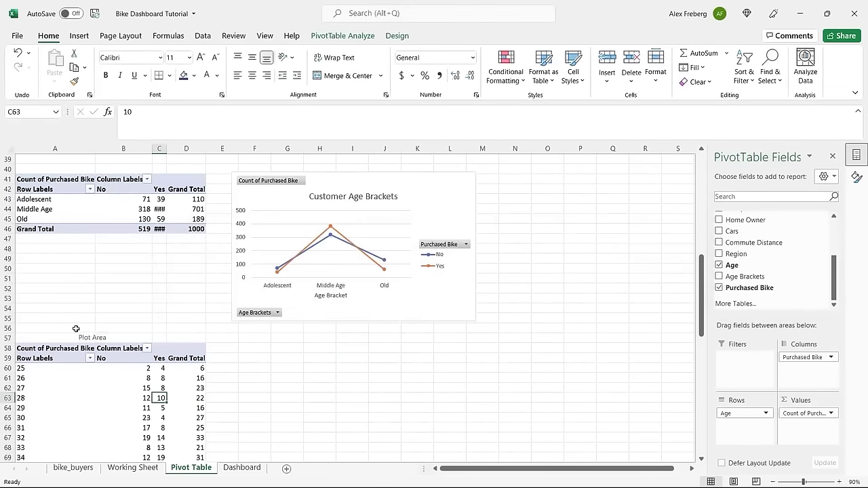
left_click(72, 363)
left_click(103, 295)
scroll(104, 296, "up", 2)
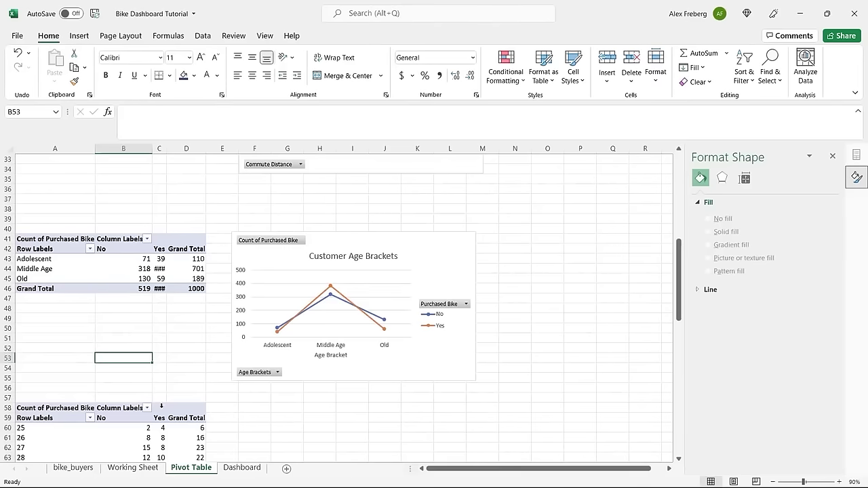
In the M2 age bracket formula on Working Sheet, try extending the labels to "Adolescent 0-30", "Middle Age 31-54" and "Old 55+"
left_click(133, 468)
scroll(434, 269, "right", 5)
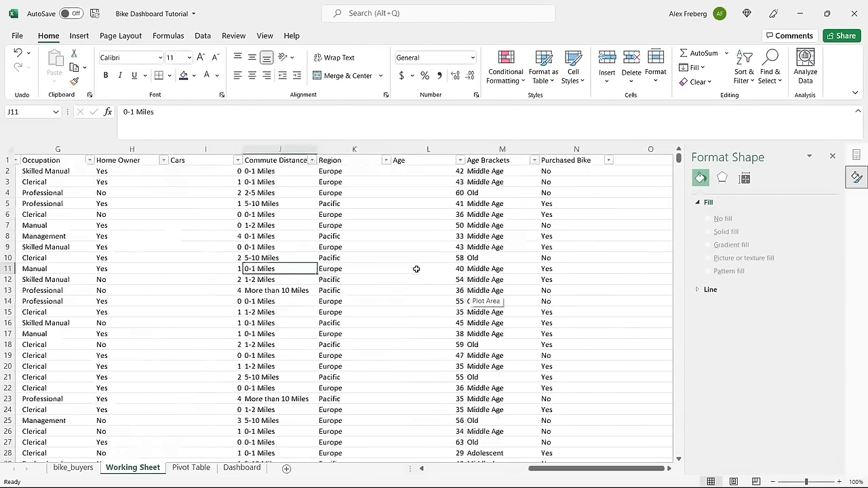
scroll(416, 269, "left", 2)
scroll(416, 269, "right", 1)
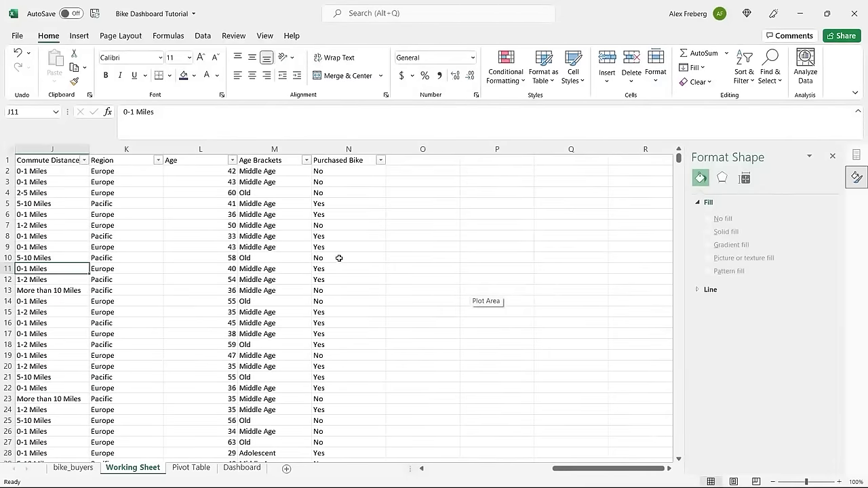
left_click(287, 175)
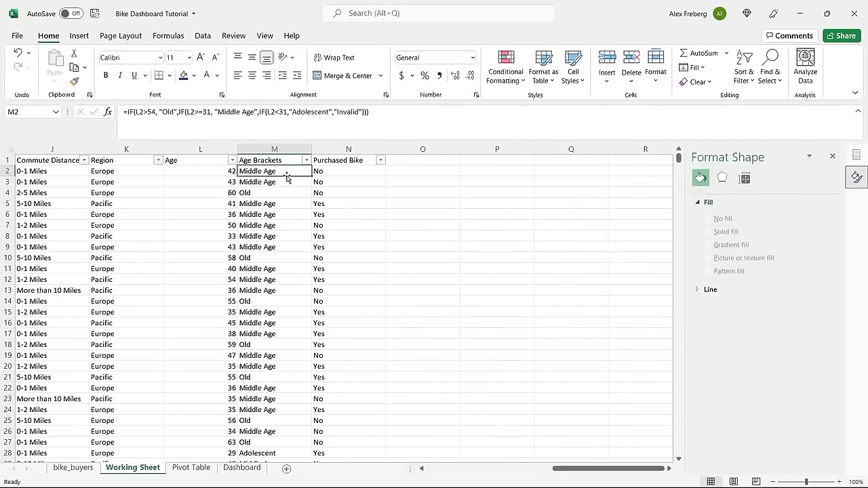
left_click(327, 111)
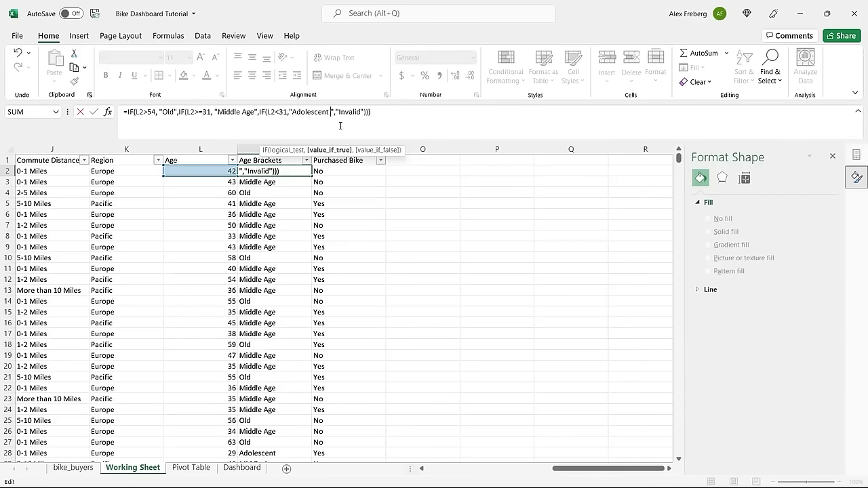
type("0-")
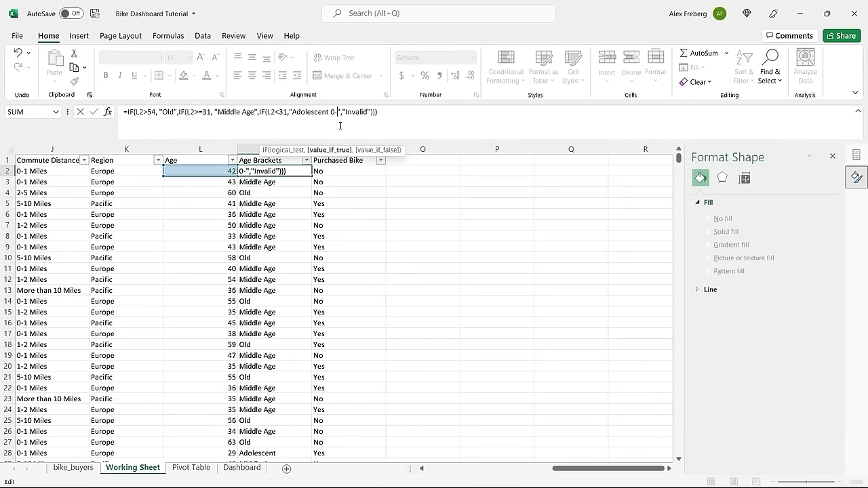
type("30")
left_click(254, 112)
type("31-")
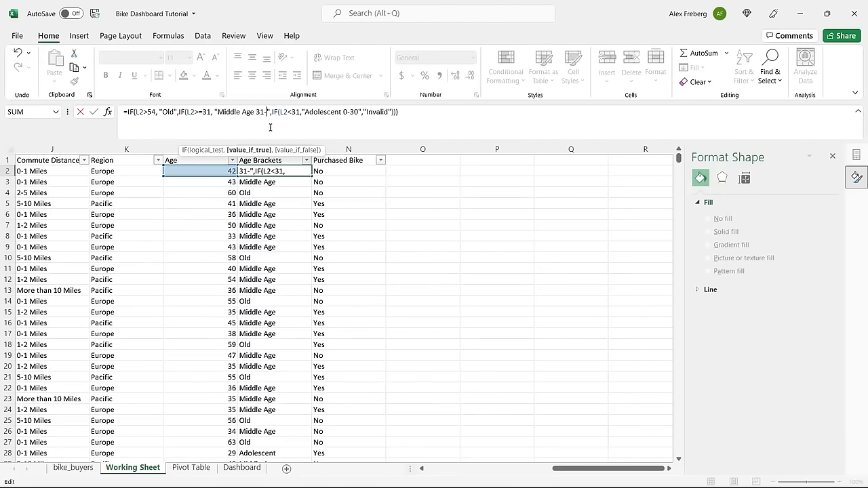
type("54")
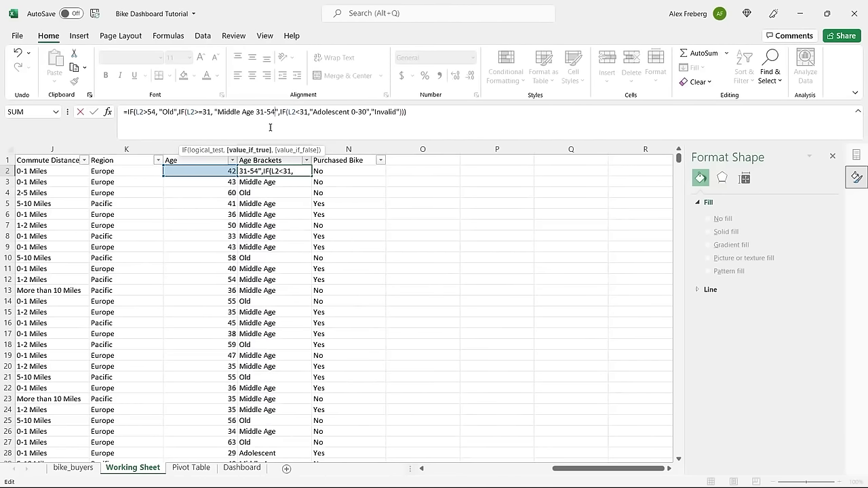
left_click(174, 113)
type("55+")
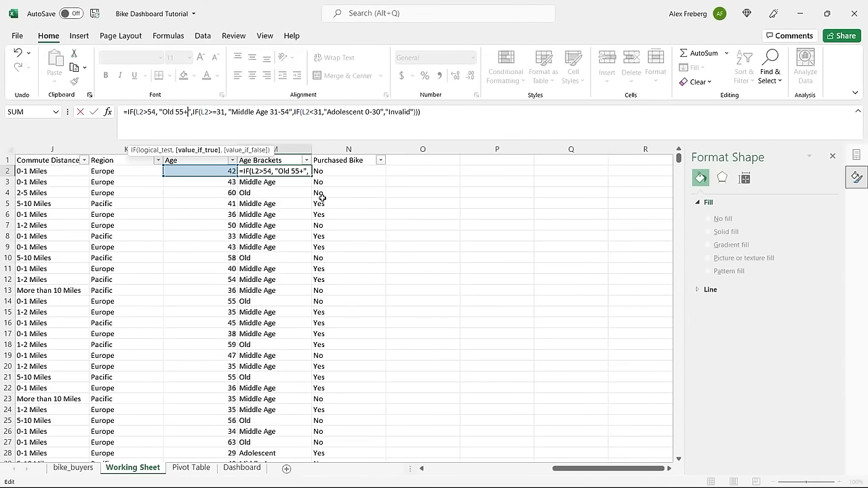
key("Return")
Fill the edited M2 formula down the whole Age Brackets column
left_click(306, 174)
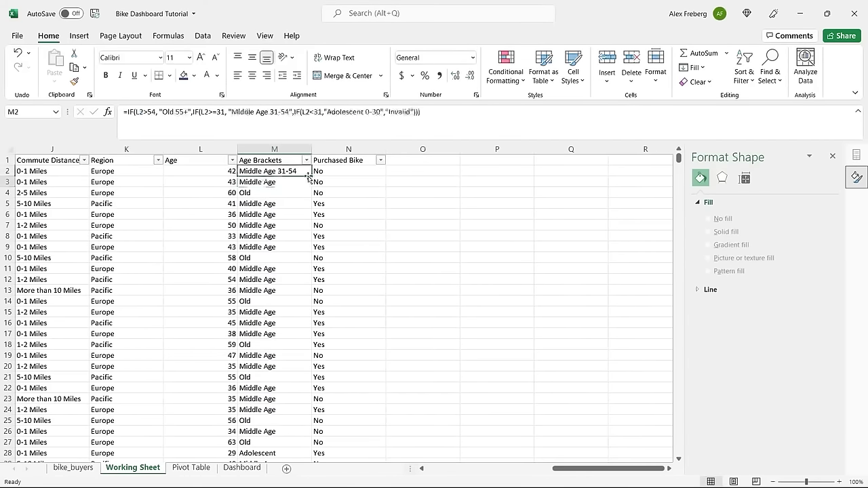
double_click(308, 177)
left_click(361, 194)
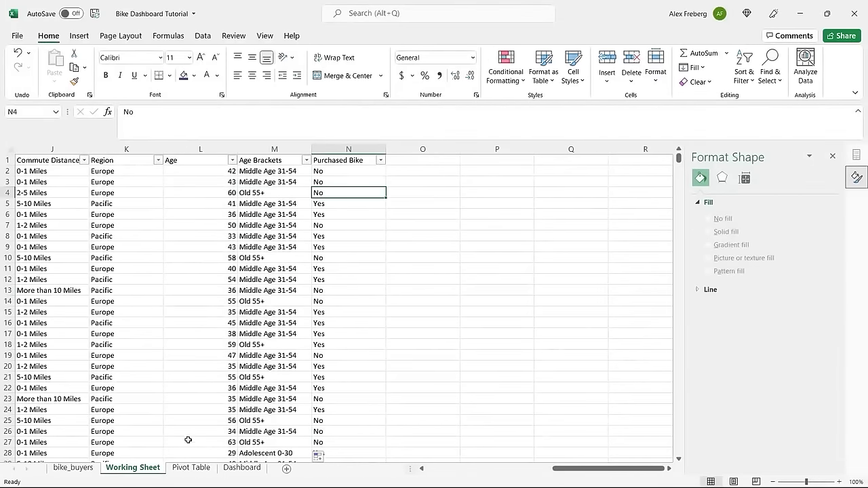
Refresh the pivot tables on the Pivot Table sheet from the relabelled age bracket data
left_click(192, 467)
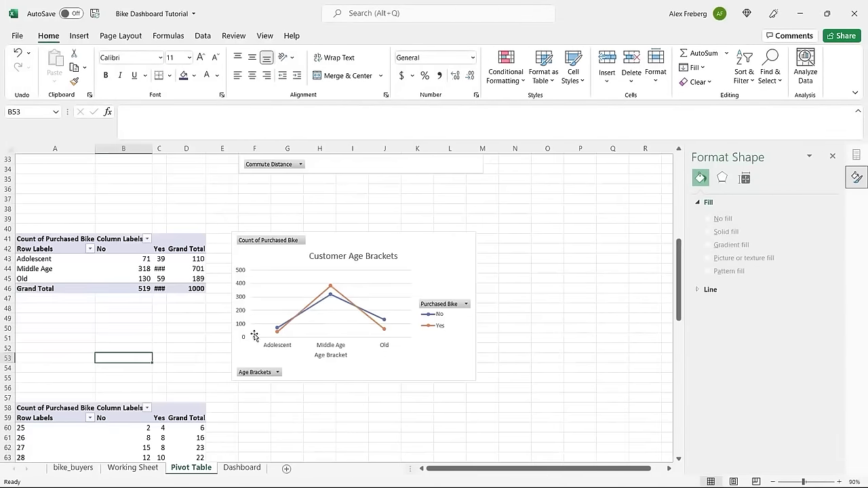
left_click(168, 278)
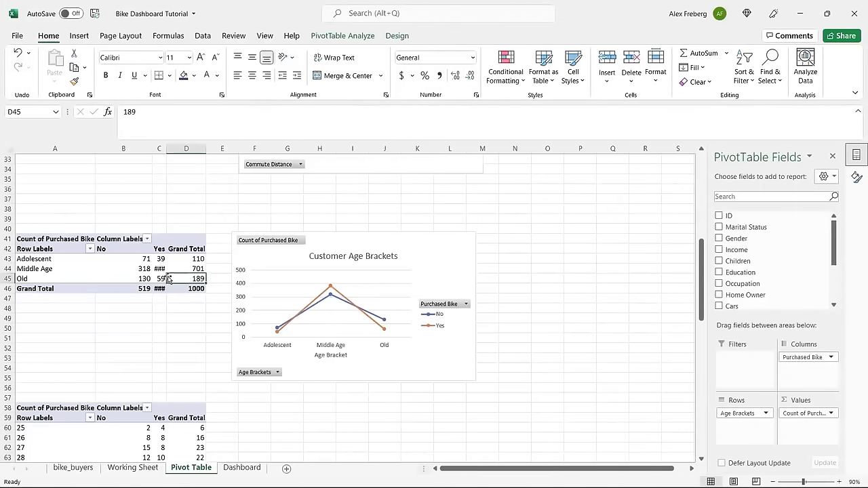
left_click(202, 36)
left_click(214, 56)
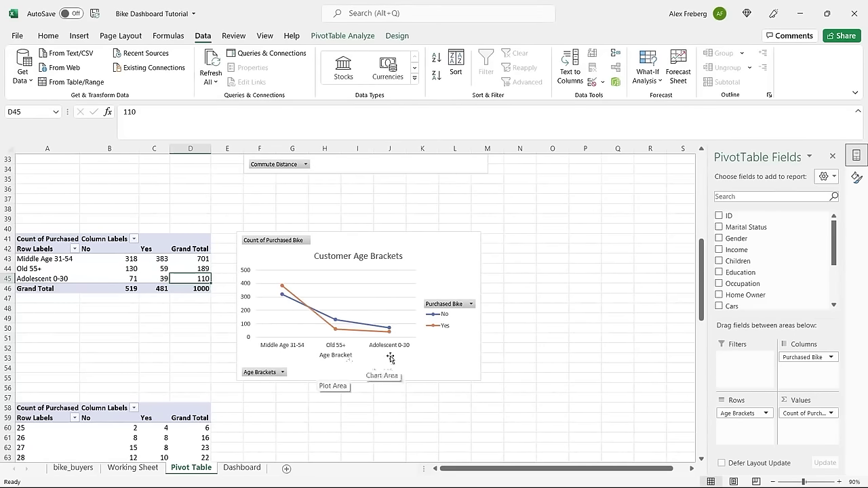
Undo the pivot refresh, the filled-down formula and the age range labels on Working Sheet
left_click(143, 468)
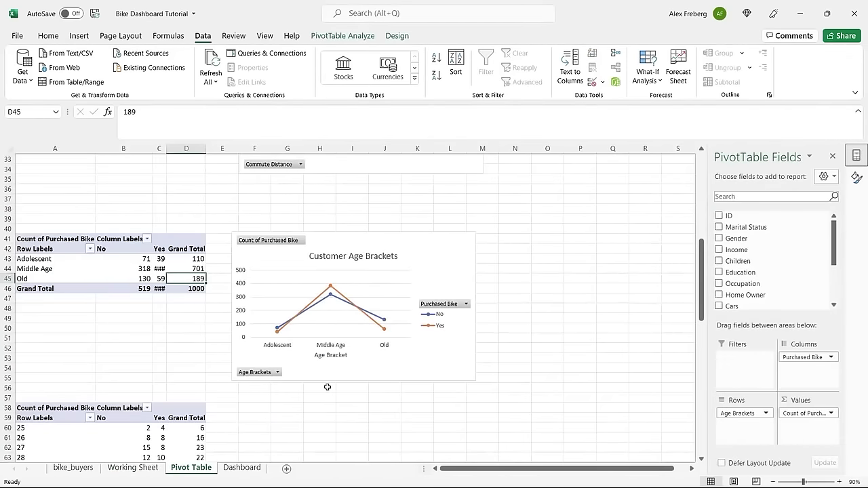
left_click(133, 468)
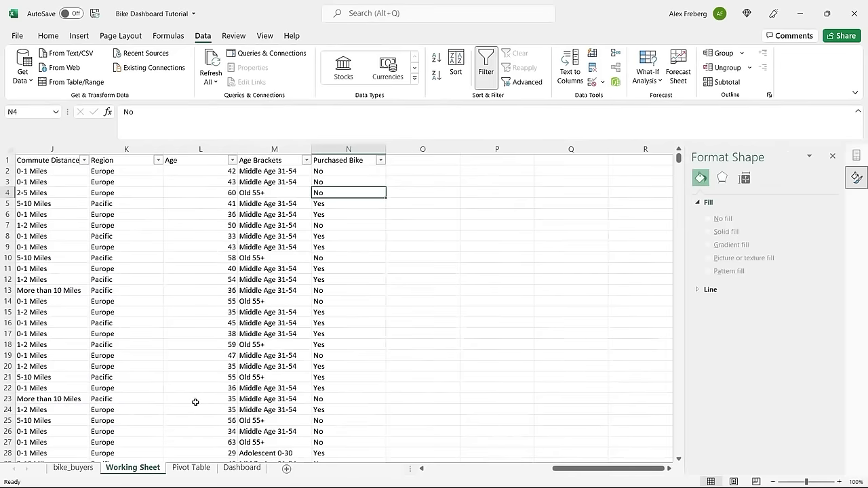
key("Left")
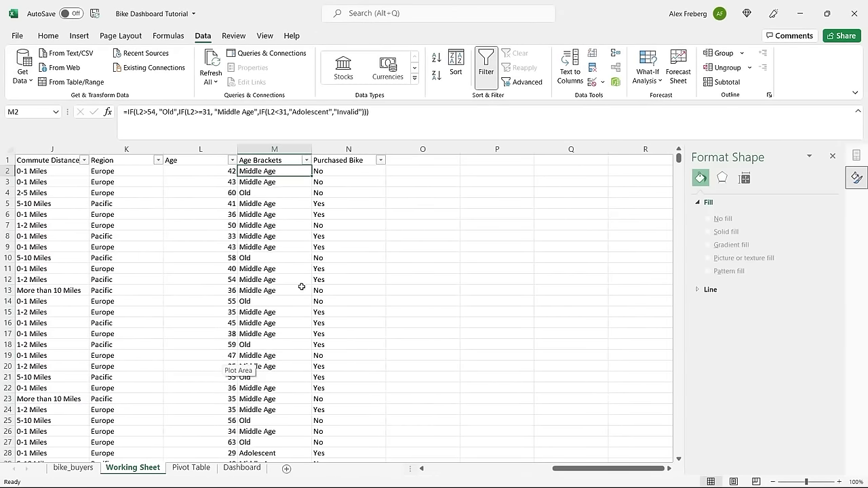
left_click(399, 239)
Widen column C on the Pivot Table sheet enough to show the age bracket counts, and close the Format Shape pane
left_click(189, 468)
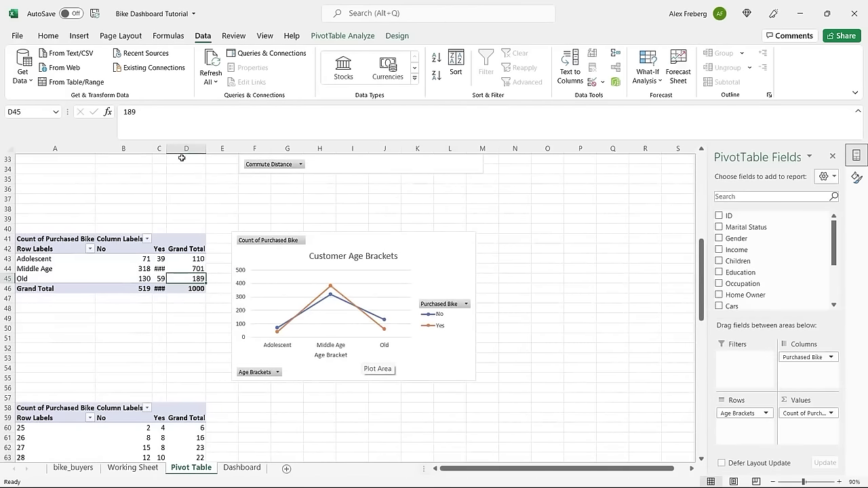
left_click_drag(169, 149, 182, 148)
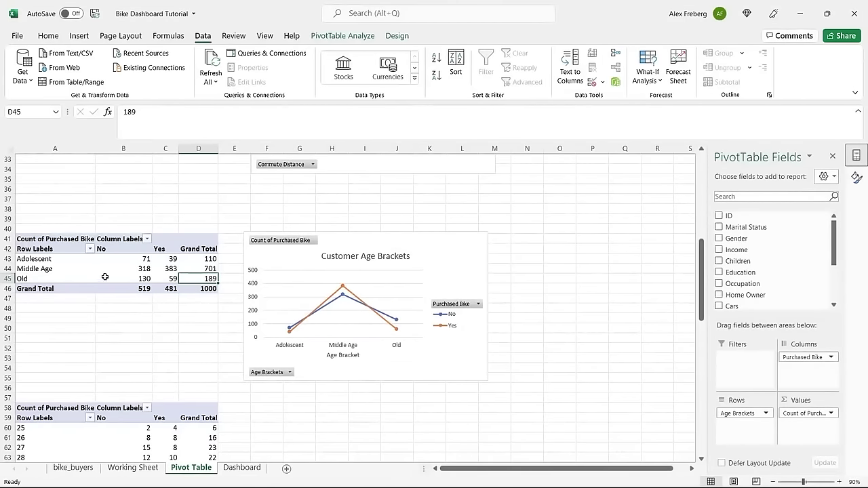
left_click_drag(57, 260, 60, 278)
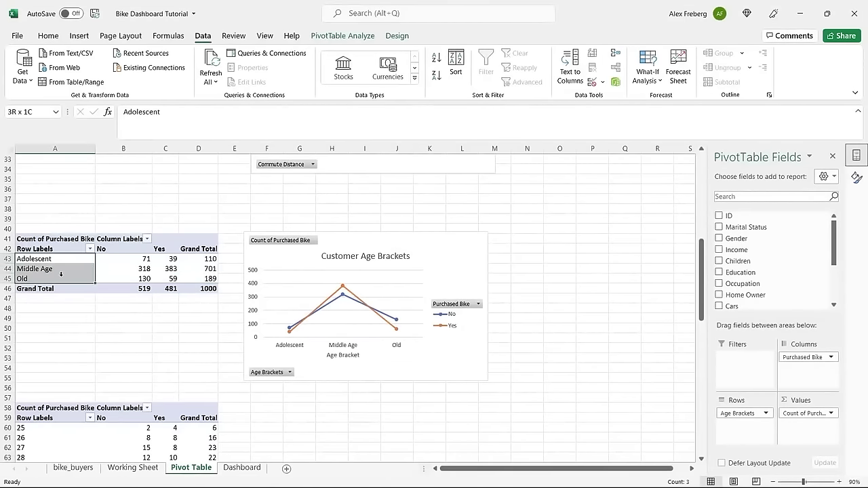
left_click(61, 280)
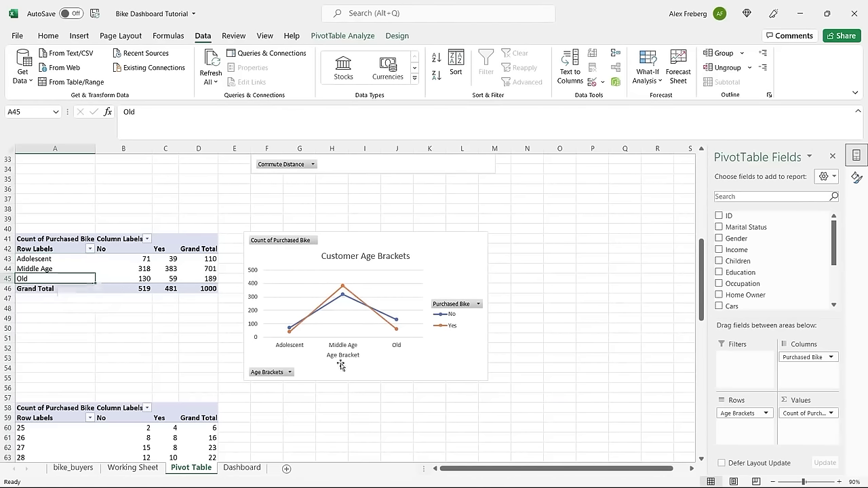
left_click(382, 409)
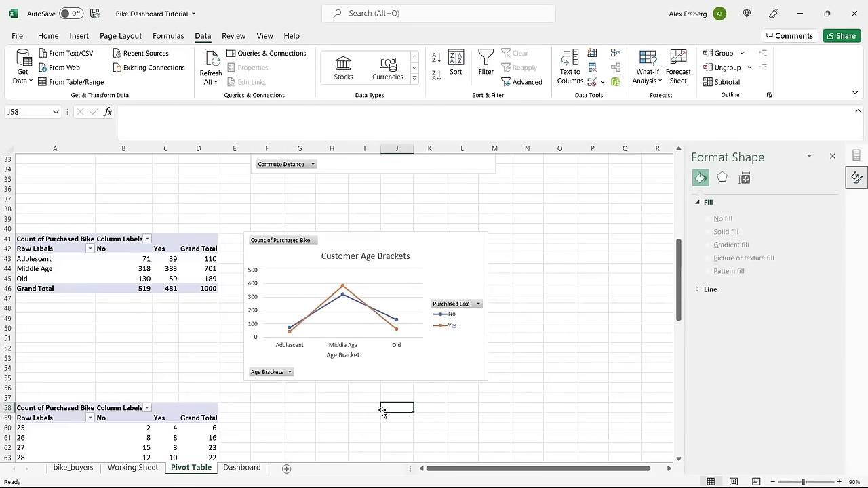
left_click(834, 156)
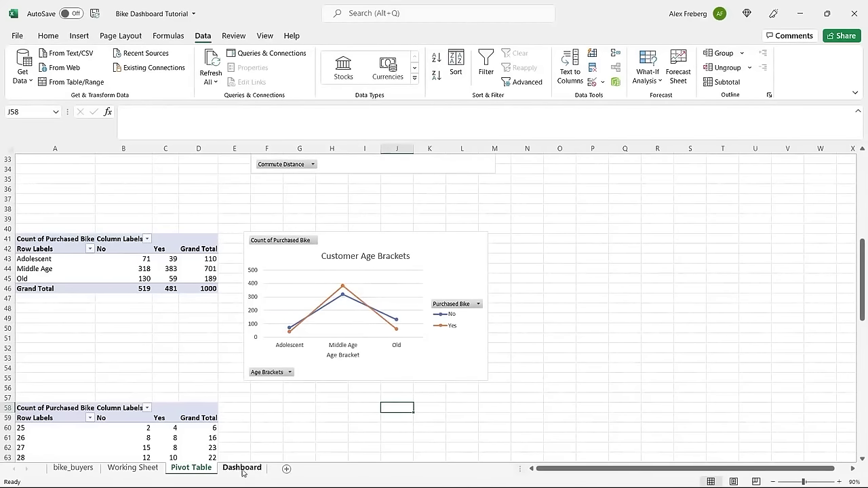
Copy the Avg Income Per Purchase chart from the Pivot Table sheet and paste it on the Dashboard sheet
scroll(306, 366, "up", 11)
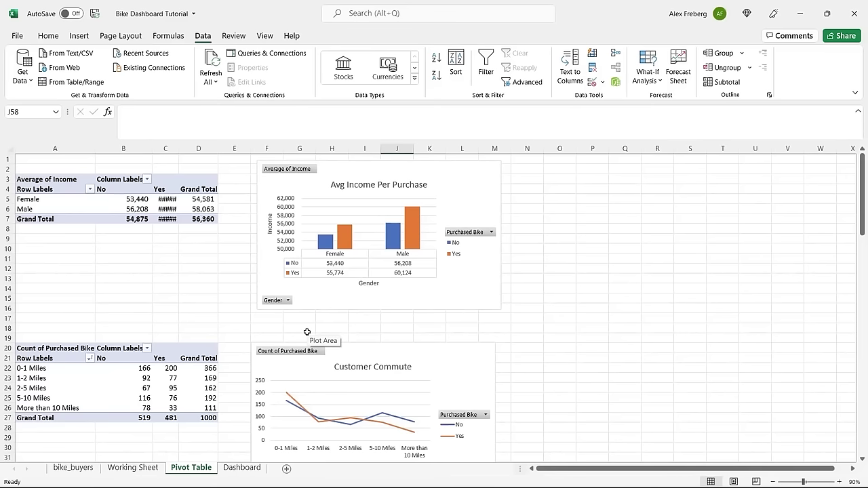
left_click(442, 297)
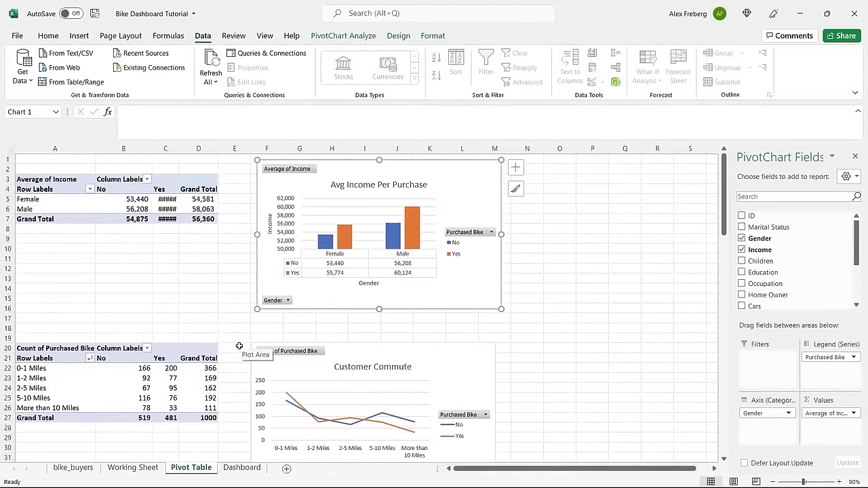
left_click(481, 281)
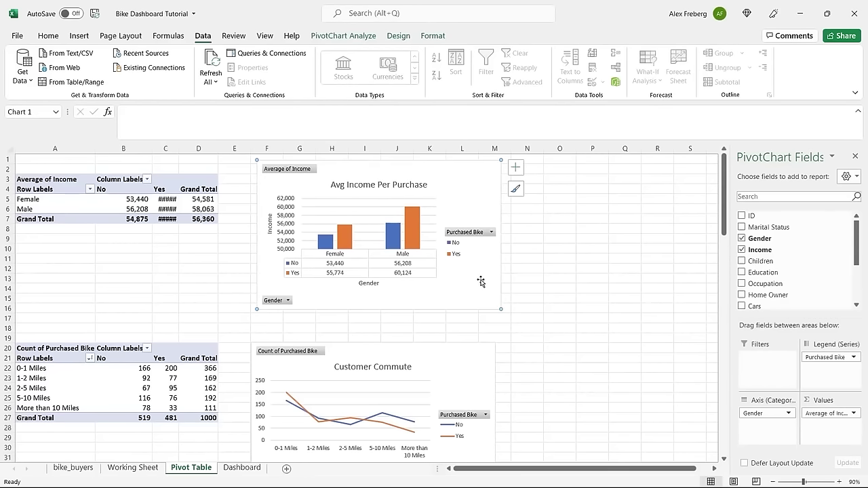
left_click(242, 467)
key("ctrl+v")
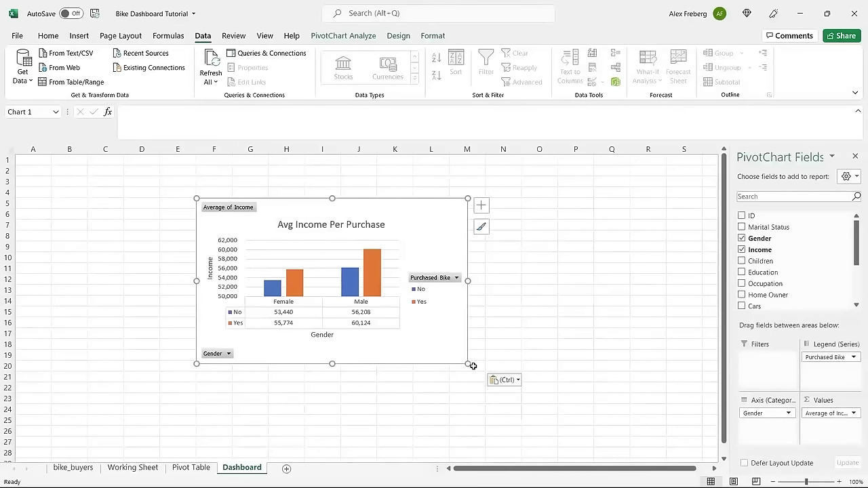
Shrink the pasted Avg Income Per Purchase chart slightly and place it at about J2:Q16 on the Dashboard
left_click_drag(466, 363, 451, 356)
left_click_drag(408, 227, 563, 196)
left_click(773, 481)
left_click(773, 481)
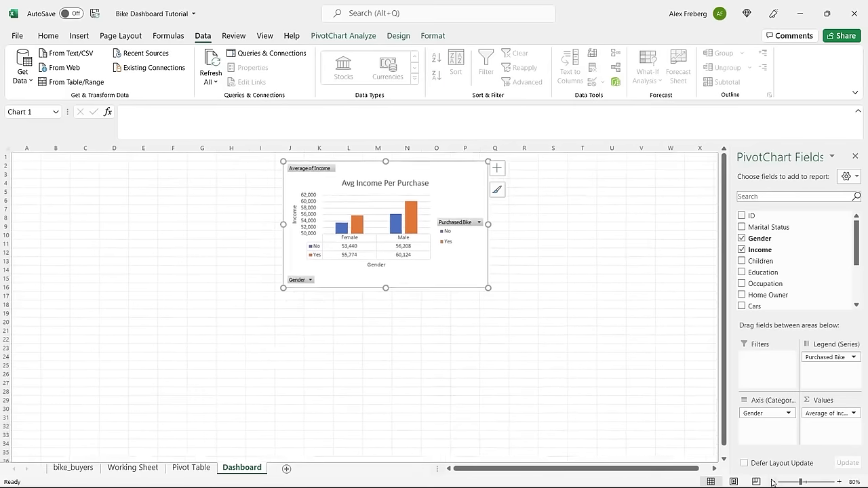
Copy the Customer Commute chart, paste it while the Dashboard's income chart is selected, and move that chart to about H9:O24
left_click(191, 467)
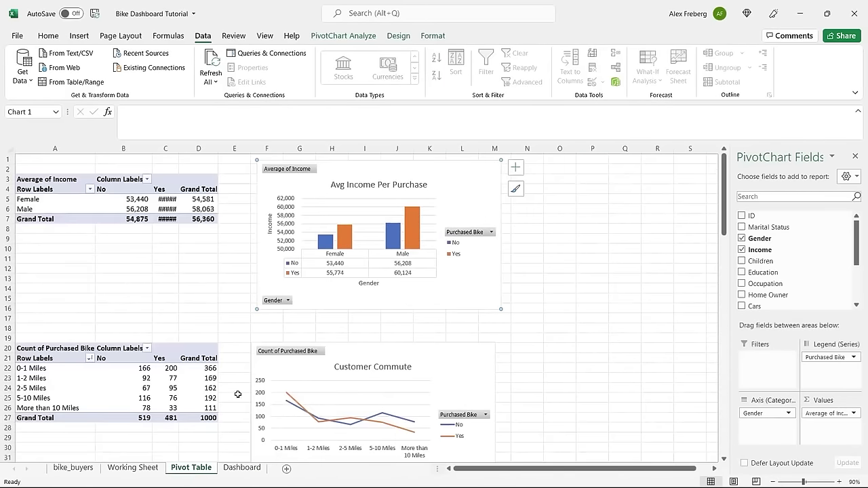
left_click(360, 348)
key("ctrl+c")
left_click(241, 467)
key("ctrl+v")
left_click_drag(413, 166, 364, 233)
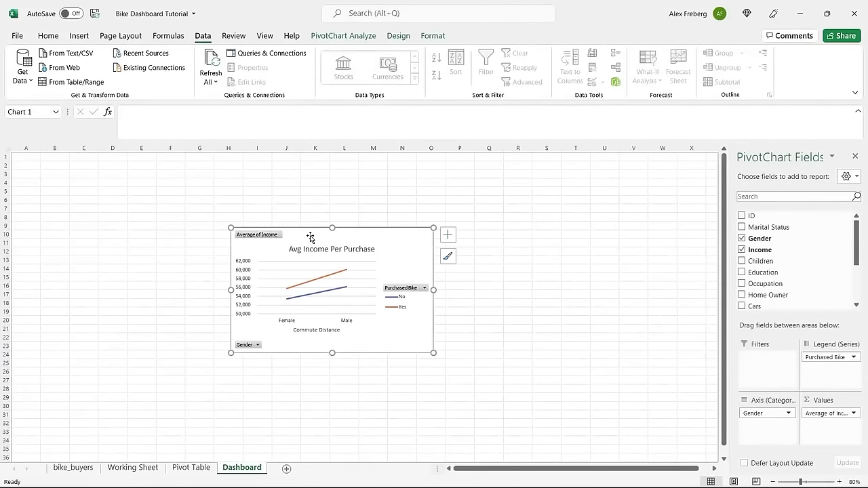
Copy the Customer Commute chart from the Pivot Table sheet and paste it on the Dashboard sheet at cell G17
left_click(190, 468)
left_click(448, 175)
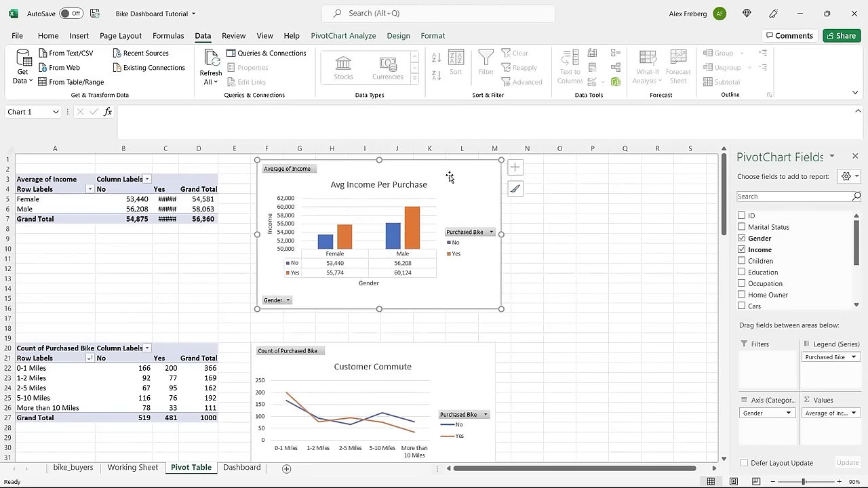
left_click(431, 372)
left_click(244, 467)
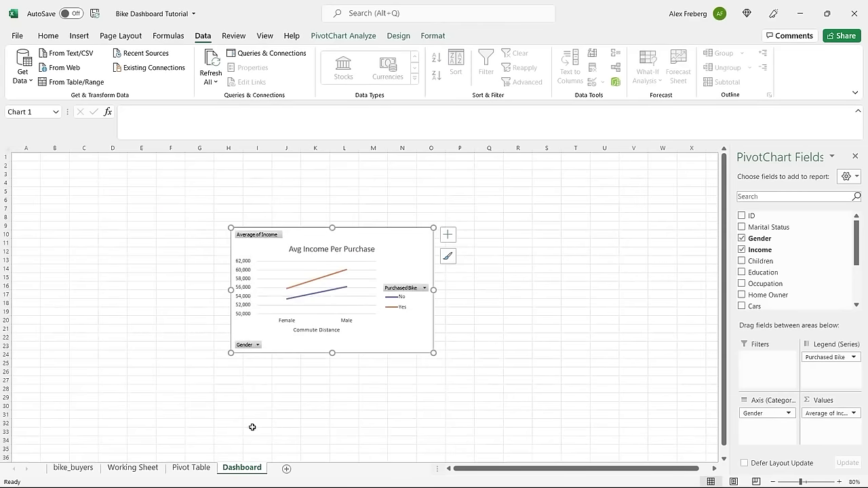
left_click(191, 468)
right_click(427, 363)
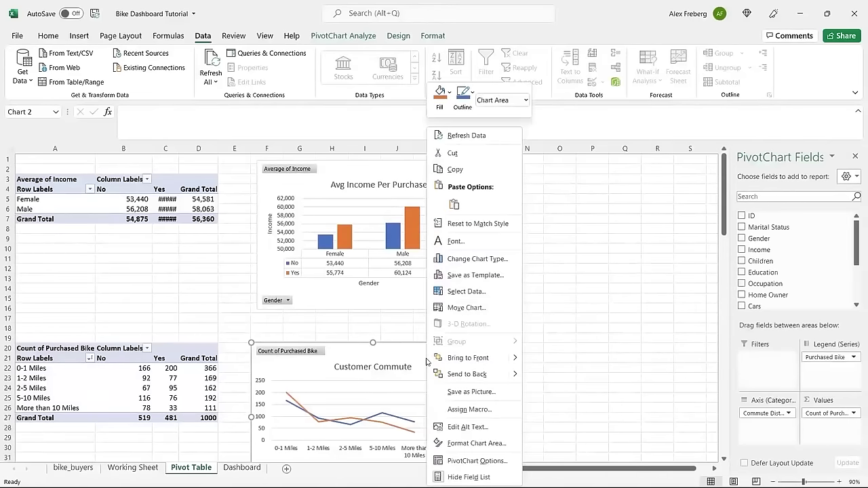
left_click(454, 169)
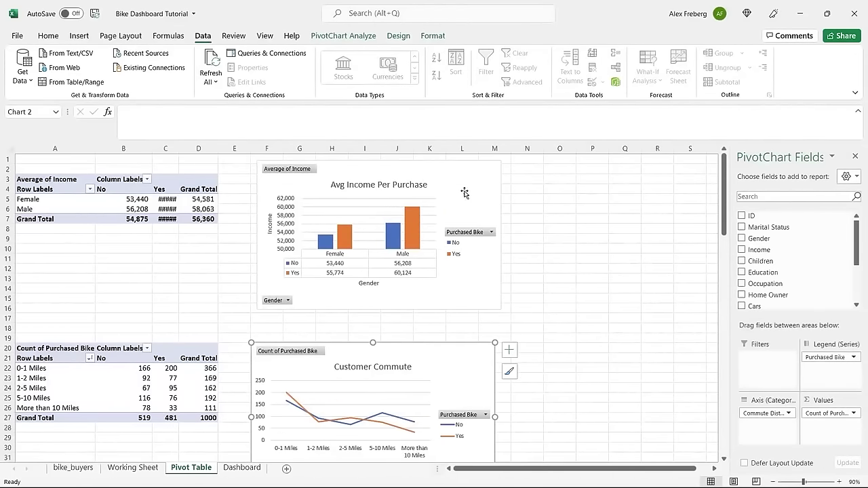
left_click(242, 468)
right_click(199, 294)
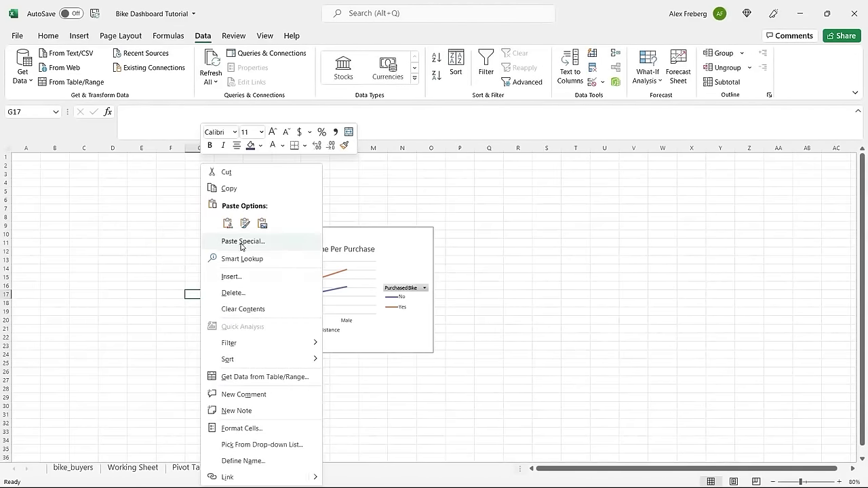
left_click(227, 223)
Move the pasted Customer Commute chart beside the Avg Income Per Purchase chart, at about P9:W24
left_click_drag(276, 306, 468, 233)
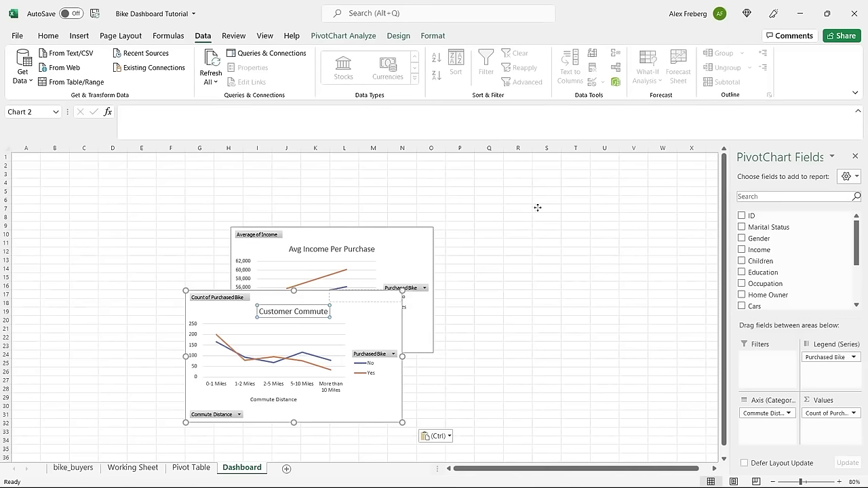
left_click_drag(368, 292, 524, 233)
left_click(265, 296)
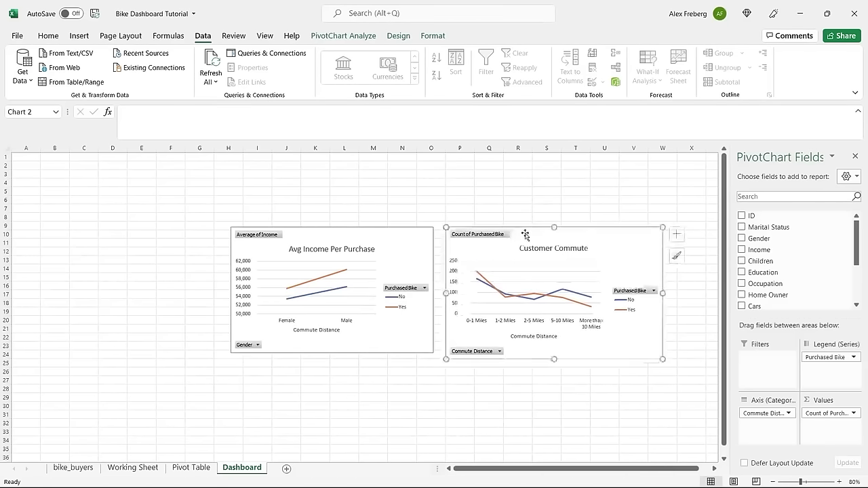
left_click(373, 412)
Copy the Customer Age Brackets chart from the Pivot Table sheet and paste it on the Dashboard sheet
left_click(191, 467)
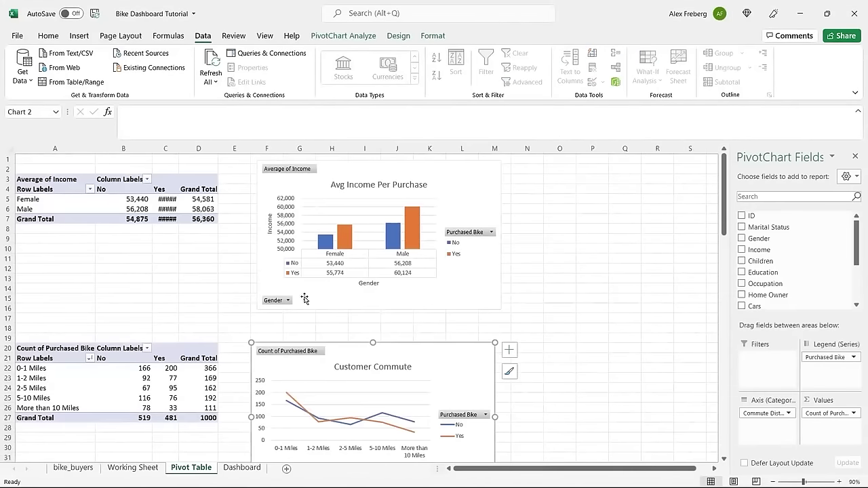
left_click(516, 341)
scroll(516, 341, "down", 10)
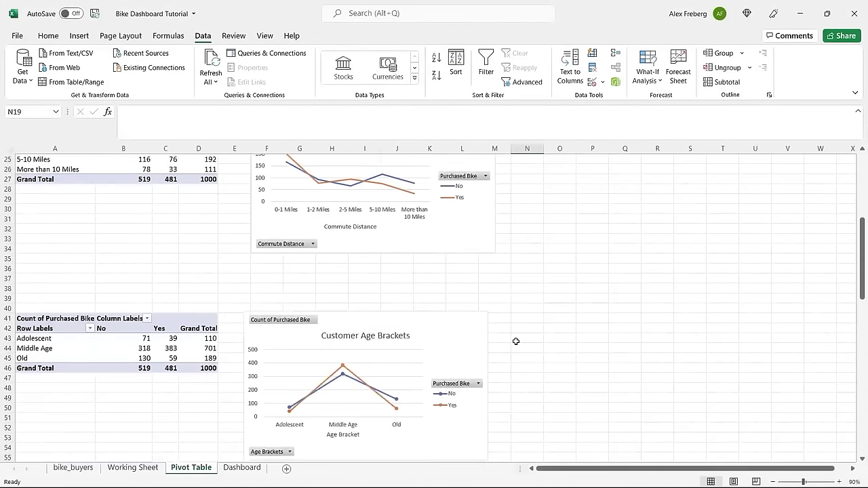
scroll(515, 341, "down", 2)
left_click(425, 212)
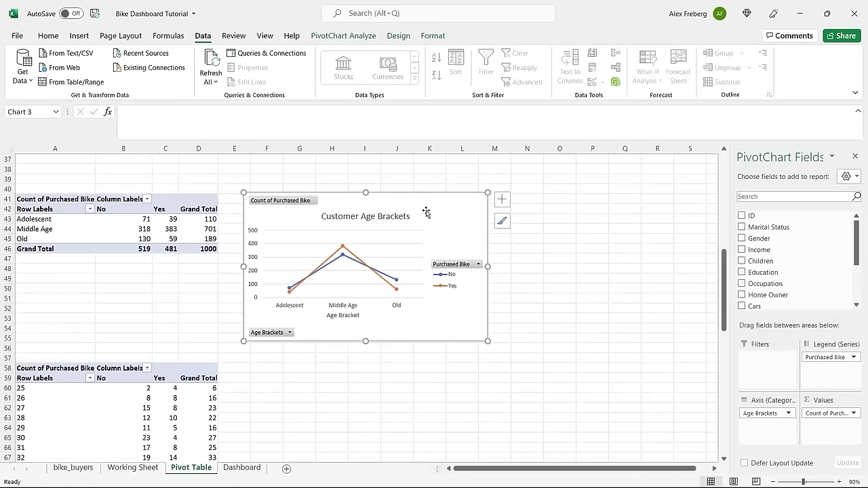
key("ctrl+c")
left_click(240, 467)
key("ctrl+v")
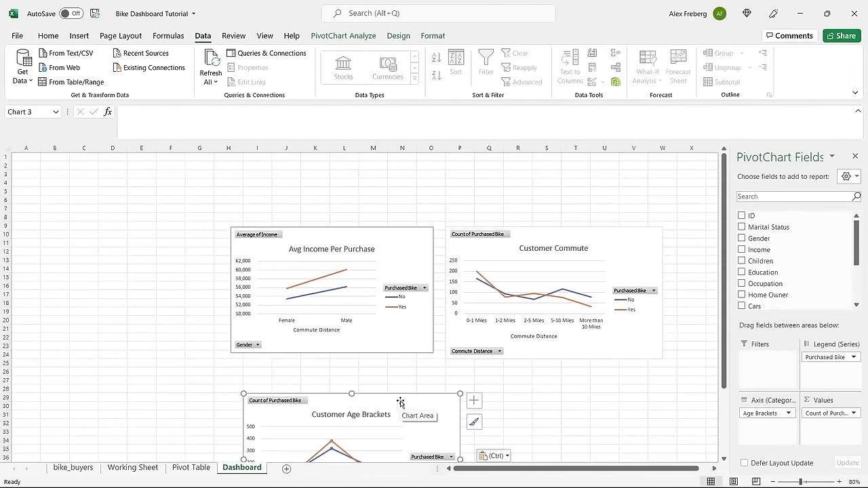
Spread out the Dashboard charts, with the income chart at about G4:M18, Customer Commute at Q9:X24 and Customer Age Brackets starting near J25
left_click_drag(326, 233, 294, 187)
left_click_drag(374, 402, 295, 334)
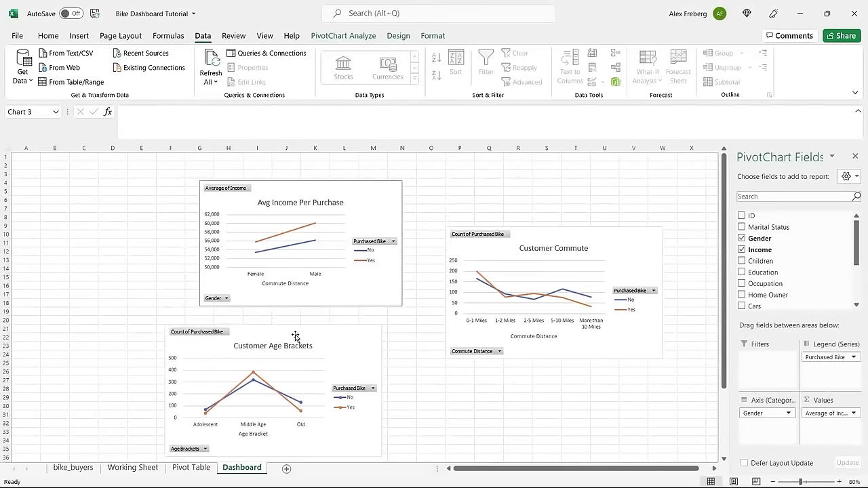
left_click_drag(561, 235, 530, 194)
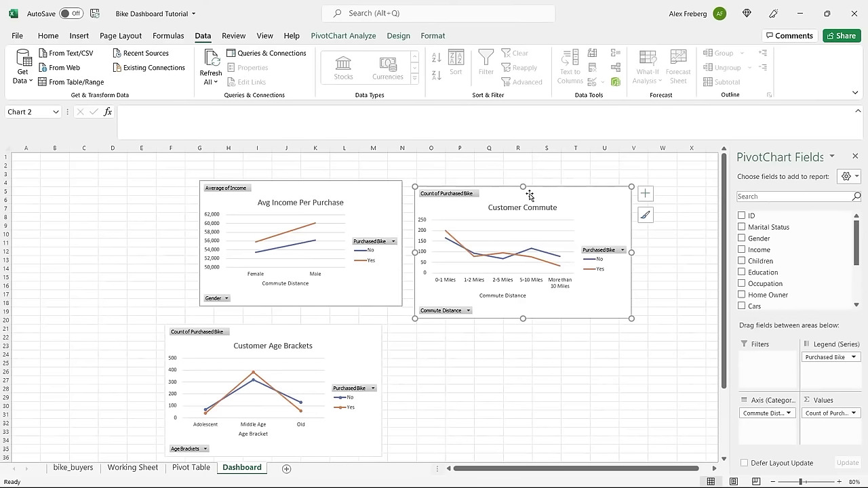
left_click_drag(352, 339, 483, 372)
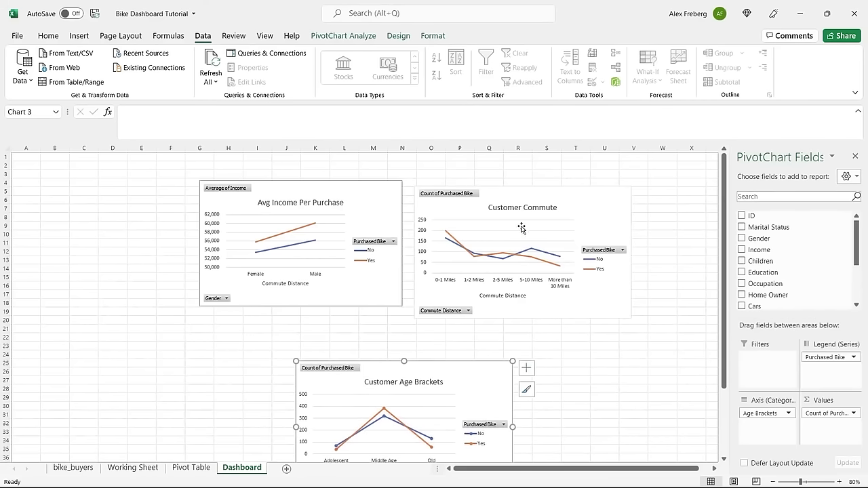
left_click(539, 195)
left_click_drag(540, 196, 605, 236)
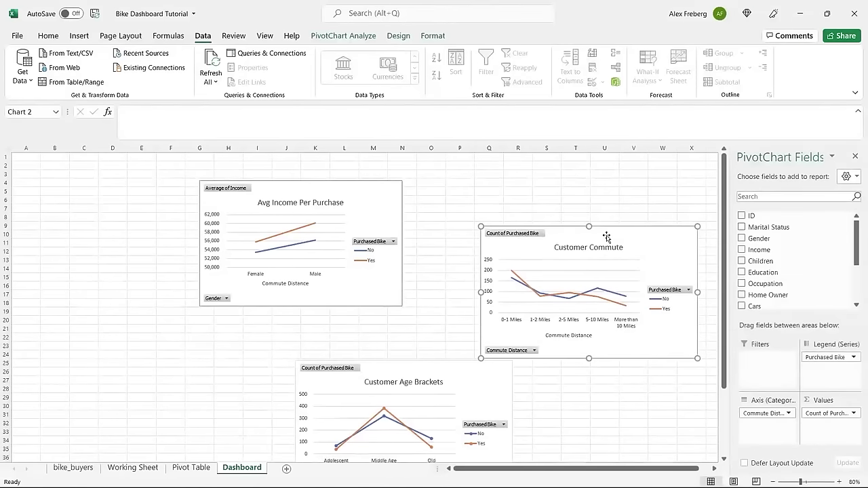
Copy the Avg Income Per Purchase column chart from the Pivot Table sheet and paste it on the Dashboard at cell D19
left_click(359, 207)
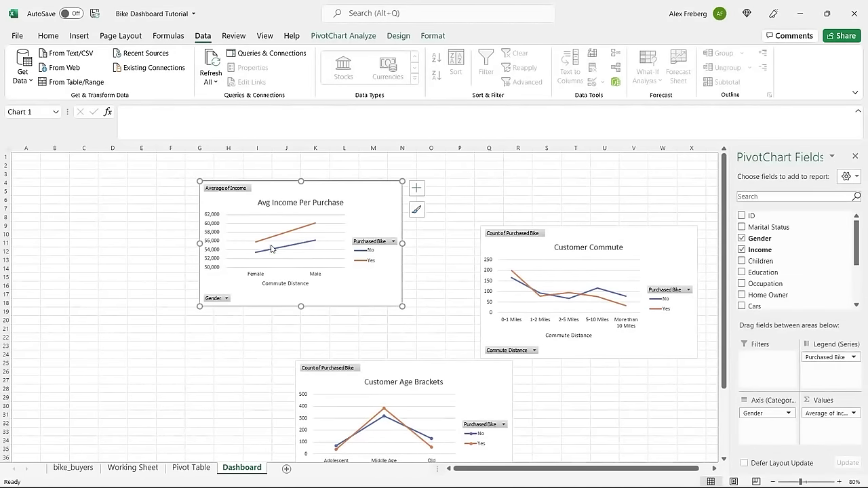
left_click(187, 467)
scroll(252, 325, "up", 12)
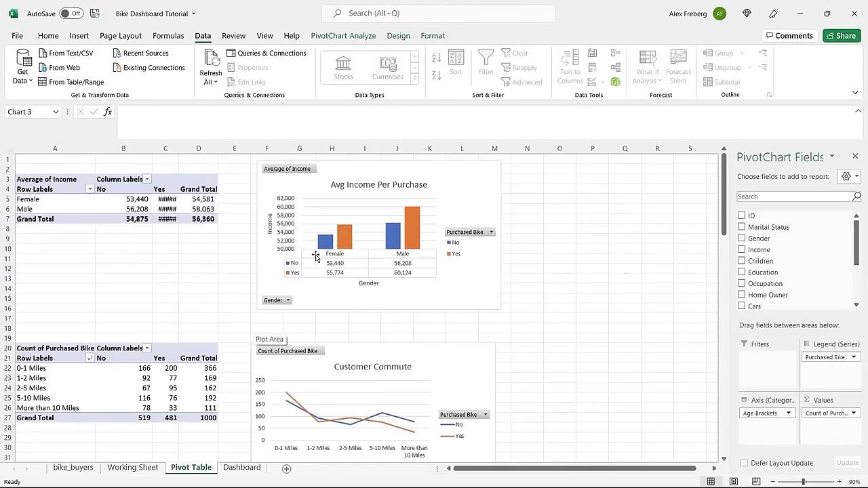
left_click(449, 166)
right_click(457, 164)
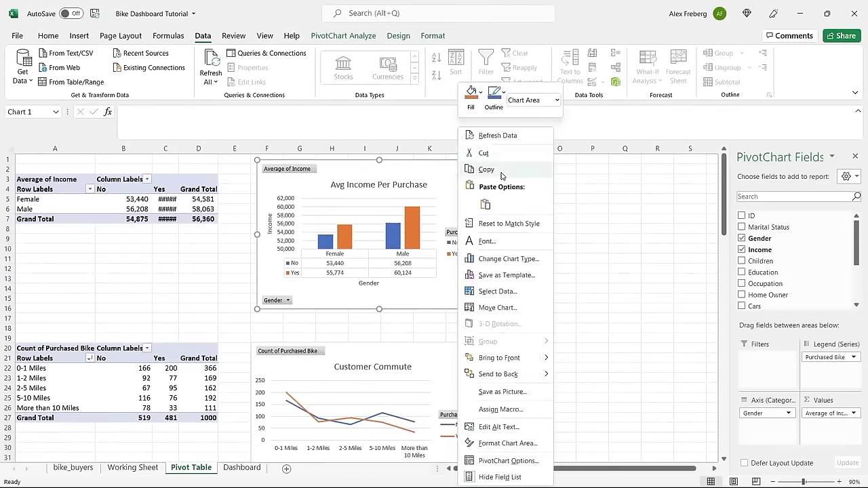
left_click(490, 168)
left_click(242, 467)
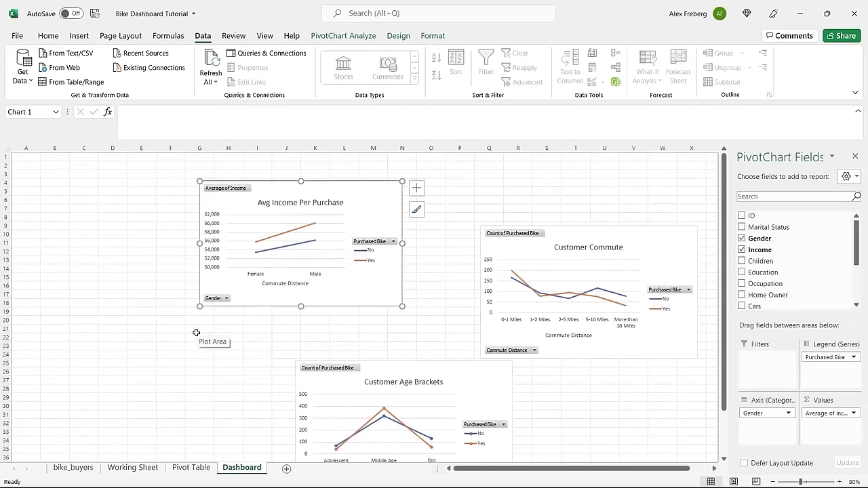
left_click(120, 313)
right_click(120, 313)
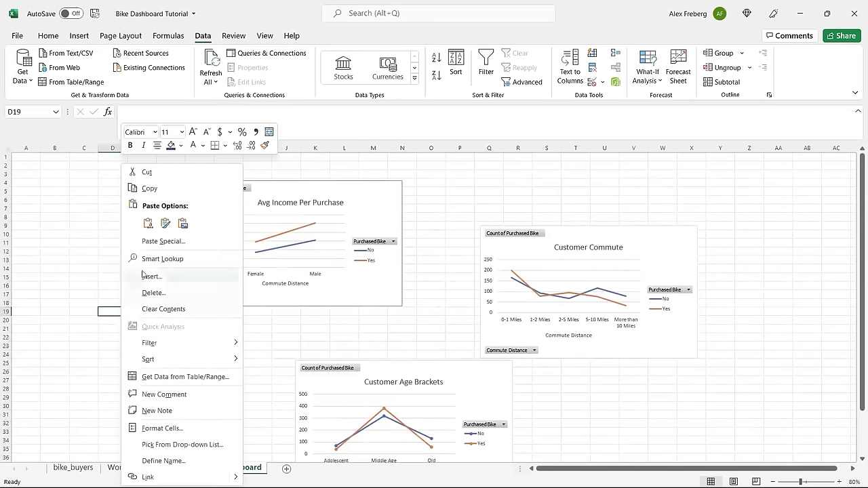
left_click(150, 227)
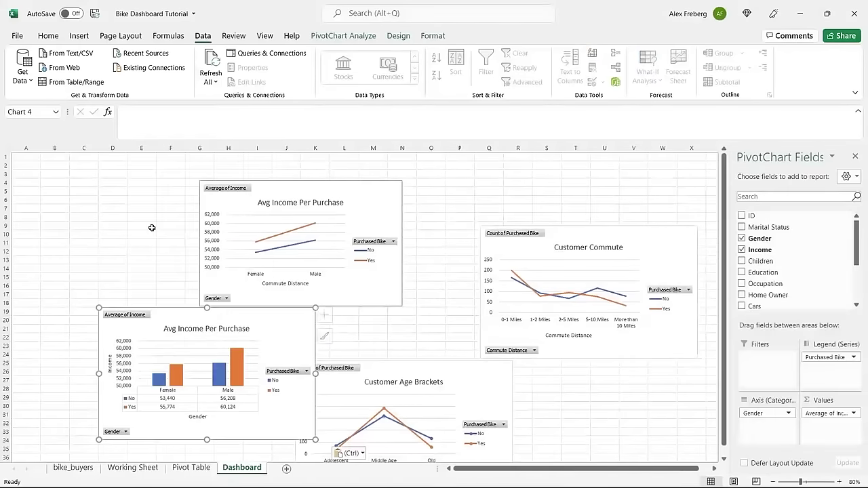
Delete the line version of the Avg Income Per Purchase chart and move the column version to about I8:P23
left_click(273, 197)
left_click(277, 189)
key("Delete")
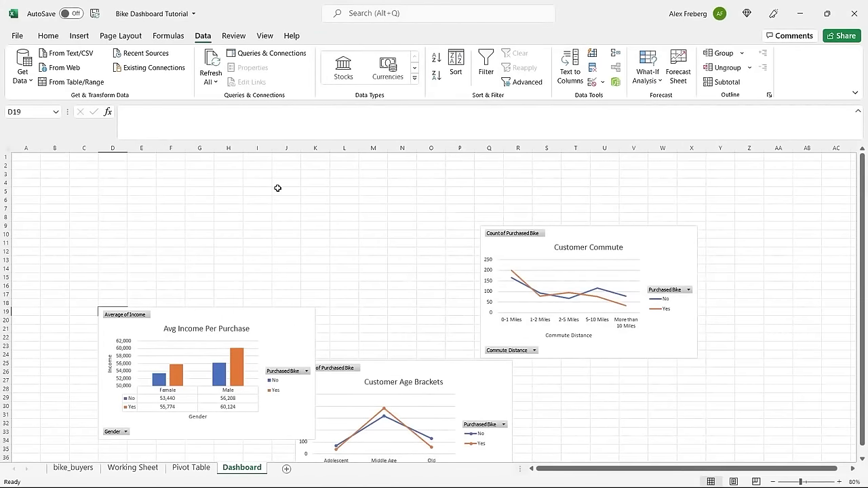
left_click_drag(260, 317, 404, 234)
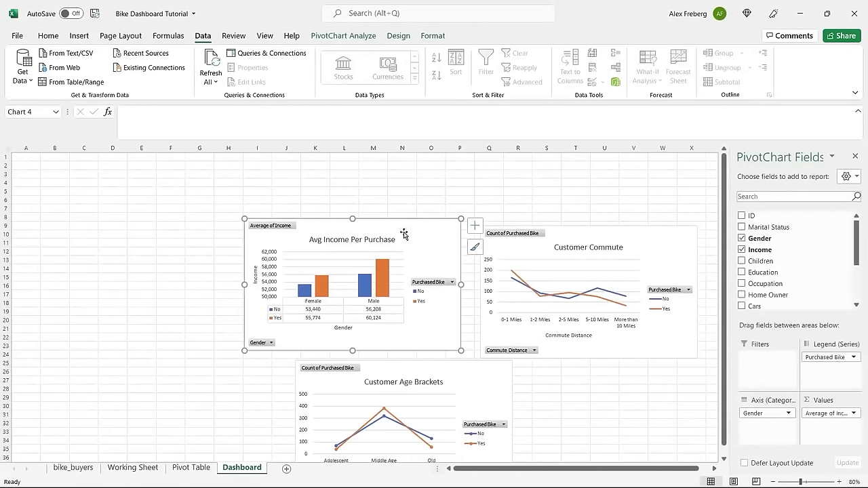
left_click(184, 254)
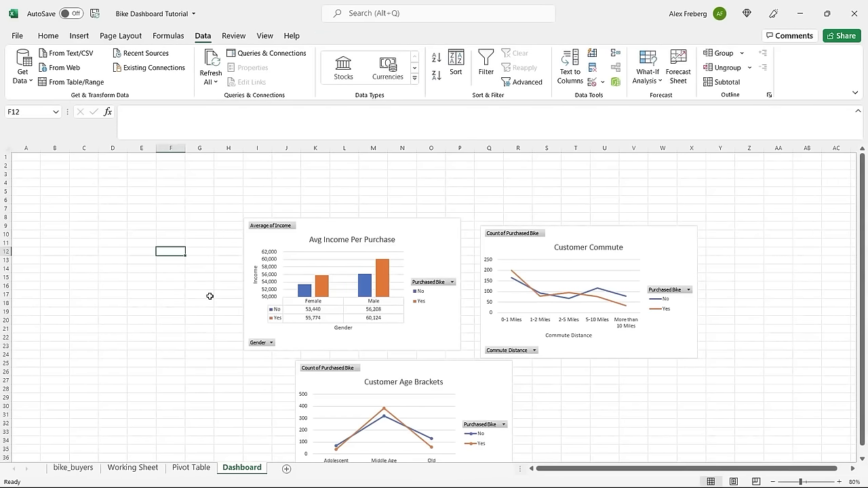
Hide the gridlines on the Dashboard sheet
left_click(8, 148)
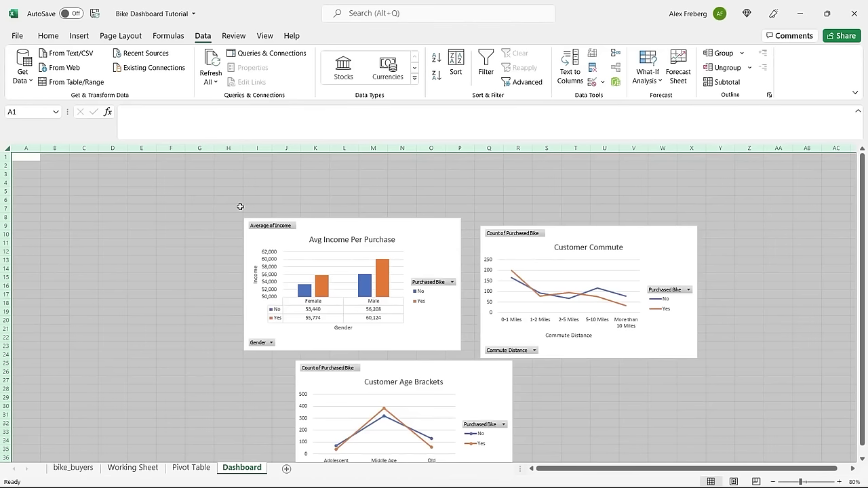
left_click(264, 37)
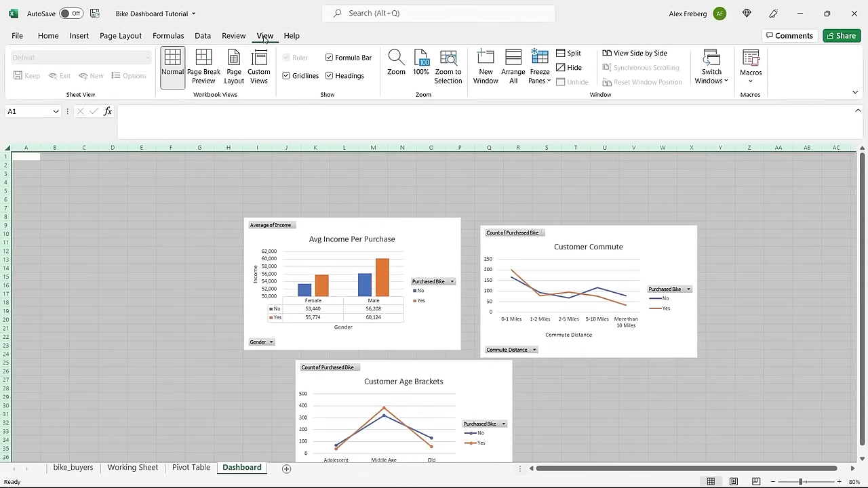
left_click(285, 76)
left_click(269, 183)
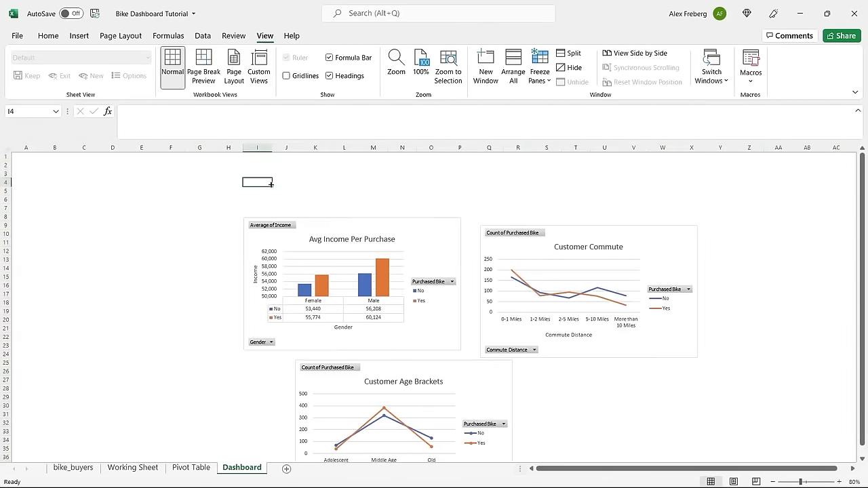
Fill the header range A1:O6 on the Dashboard with the standard blue color
left_click_drag(23, 155, 431, 198)
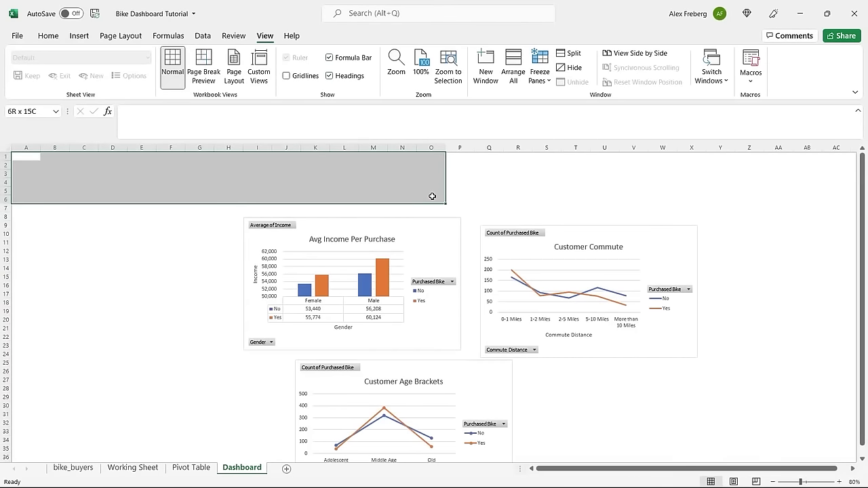
left_click(48, 35)
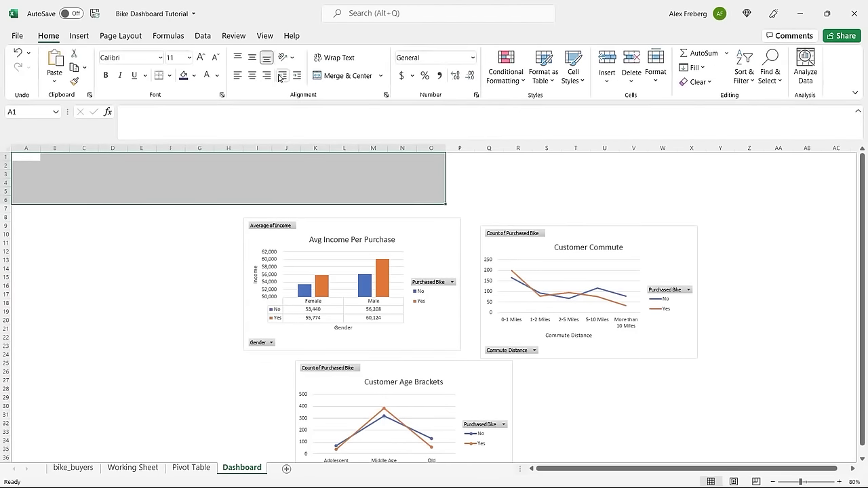
left_click(194, 76)
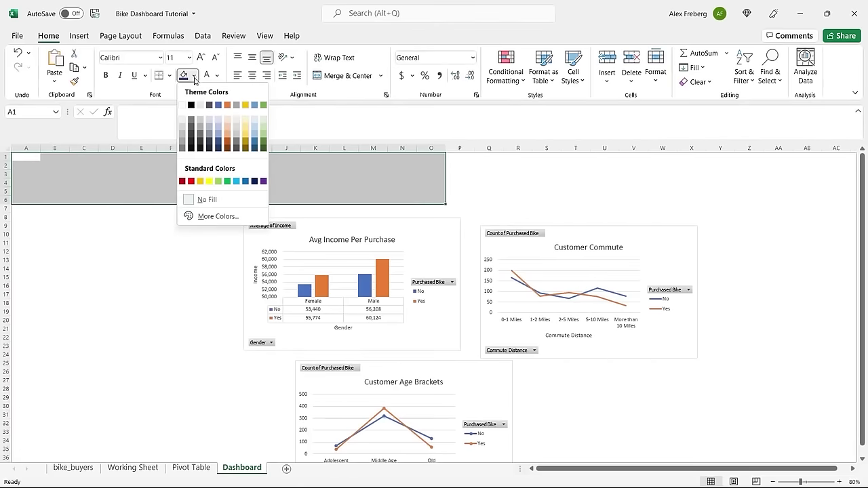
left_click(246, 181)
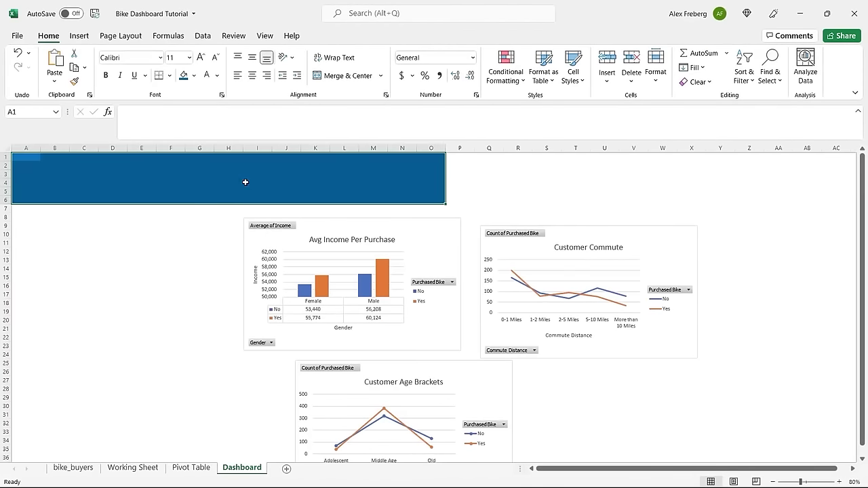
left_click(212, 176)
Merge and center the blue range A1:O6 and enter the title "Bike Sales Dashboard" in it
left_click_drag(24, 158, 426, 200)
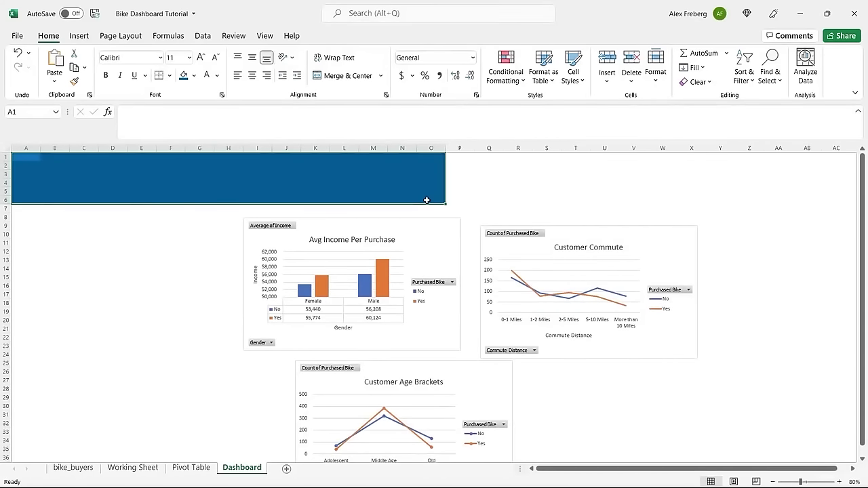
left_click(329, 76)
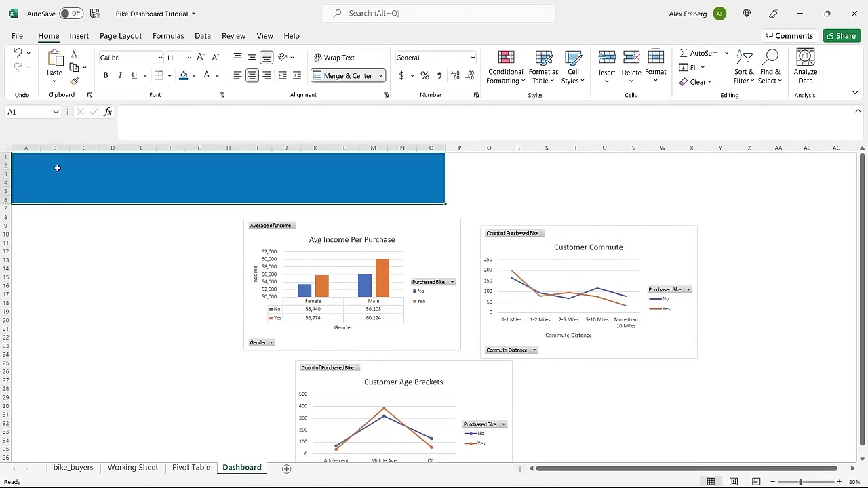
double_click(211, 173)
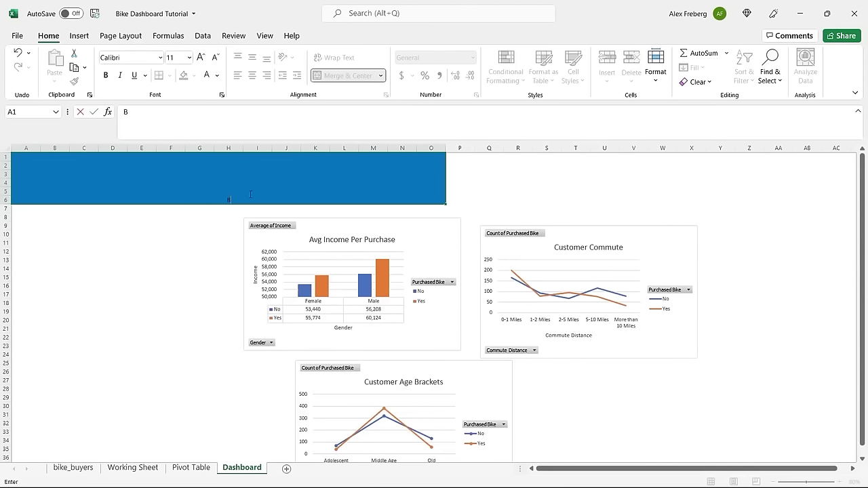
type("Bike Sales Dashboard")
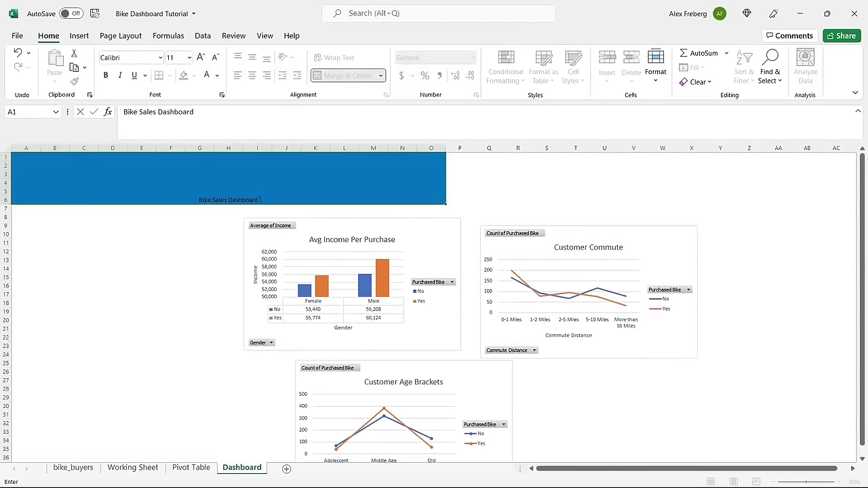
Format the banner title "Bike Sales Dashboard" in white, bold, size 48 text
key("ctrl+Return")
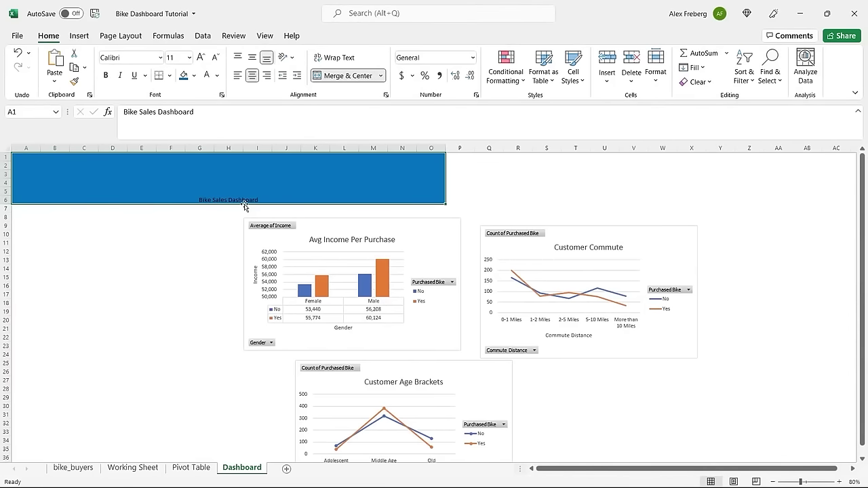
double_click(248, 199)
triple_click(250, 199)
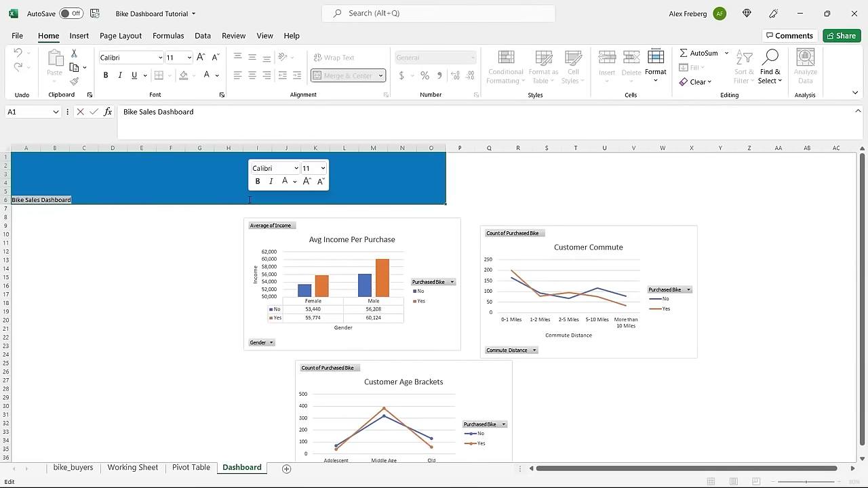
left_click(215, 76)
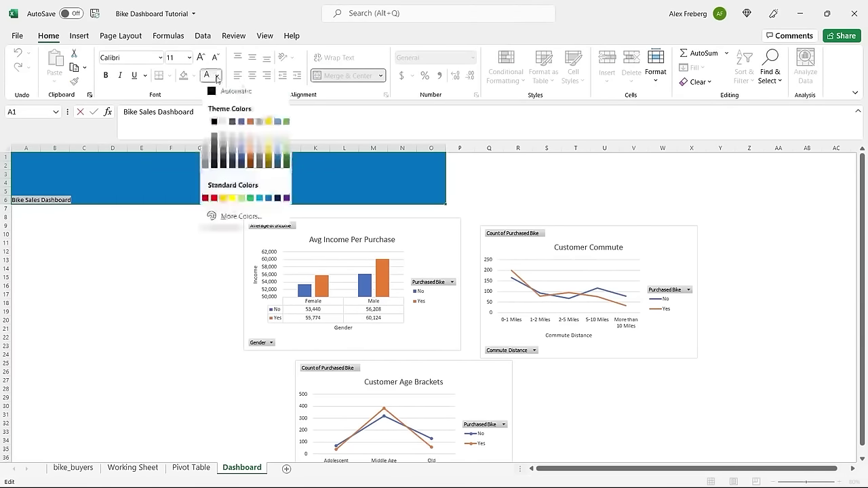
left_click(207, 121)
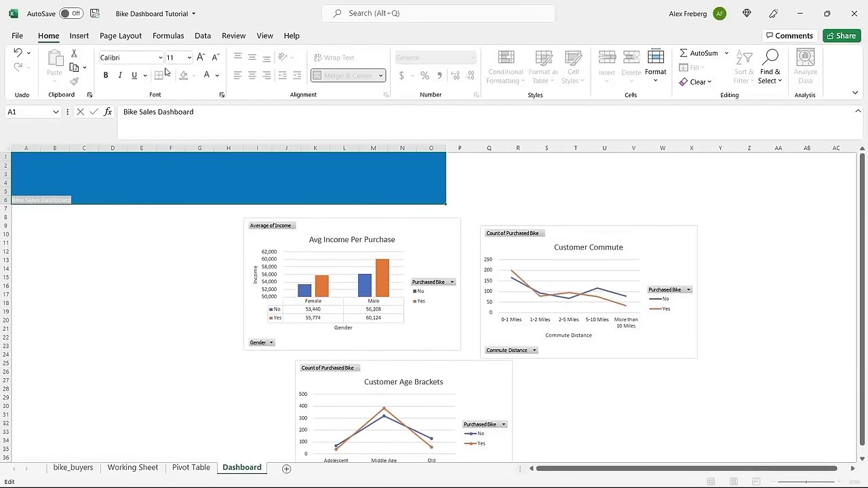
left_click(189, 57)
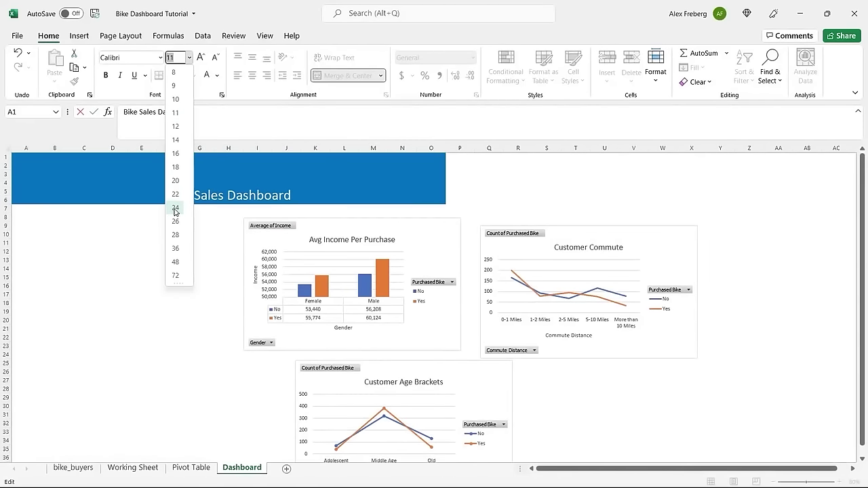
left_click(175, 263)
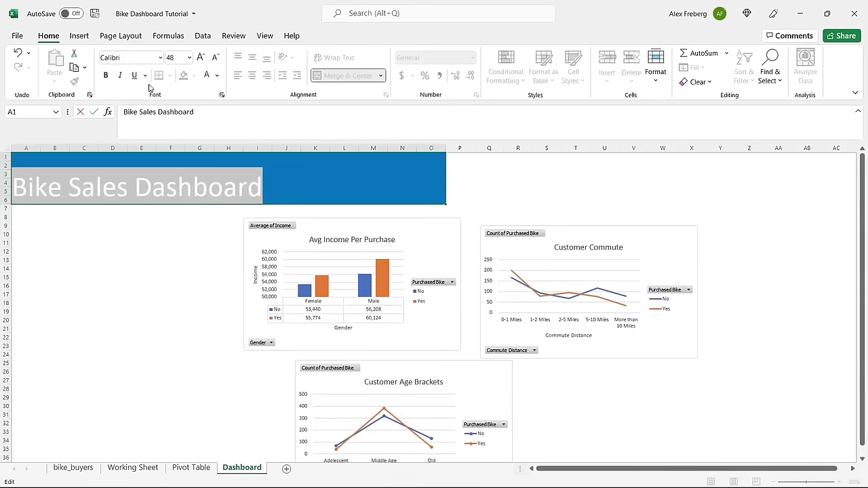
left_click(106, 75)
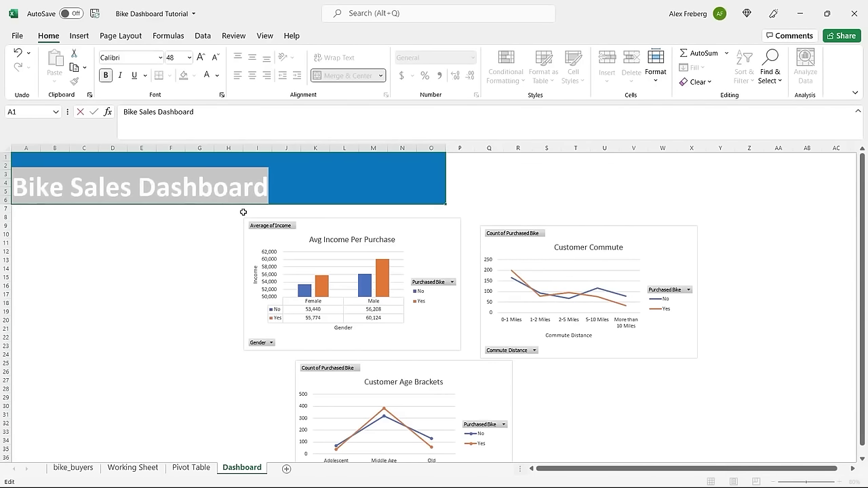
Middle-align the banner title vertically within the merged blue range A1:O6
left_click(243, 212)
double_click(256, 192)
left_click_drag(14, 187, 258, 189)
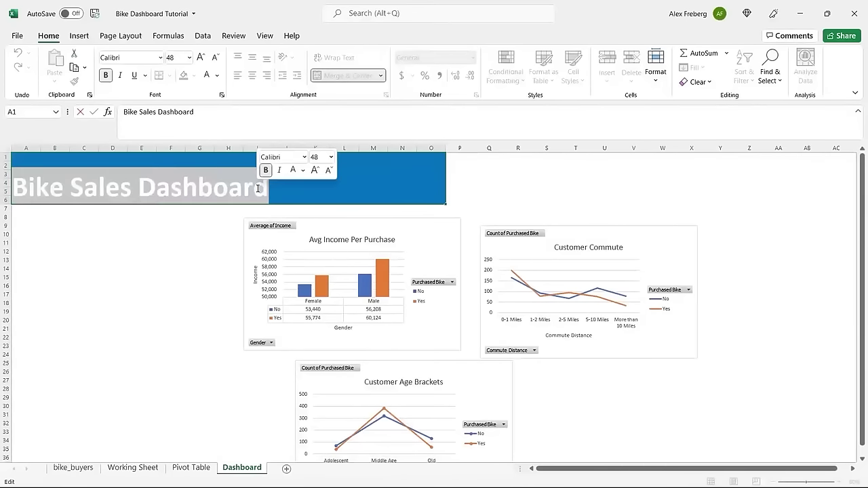
left_click(244, 190)
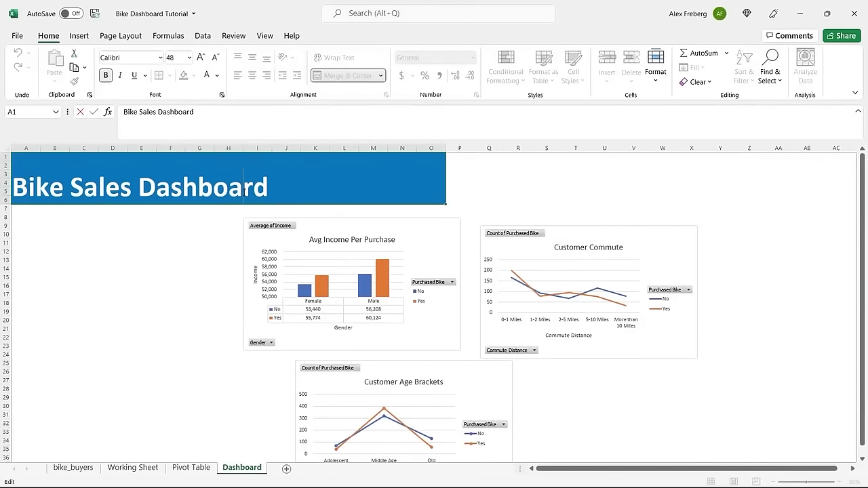
left_click(208, 254)
left_click(237, 191)
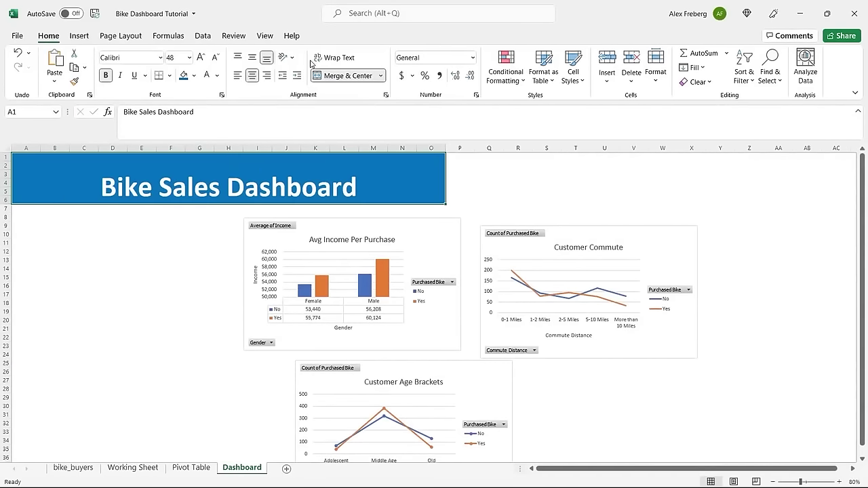
left_click(252, 58)
left_click(142, 260)
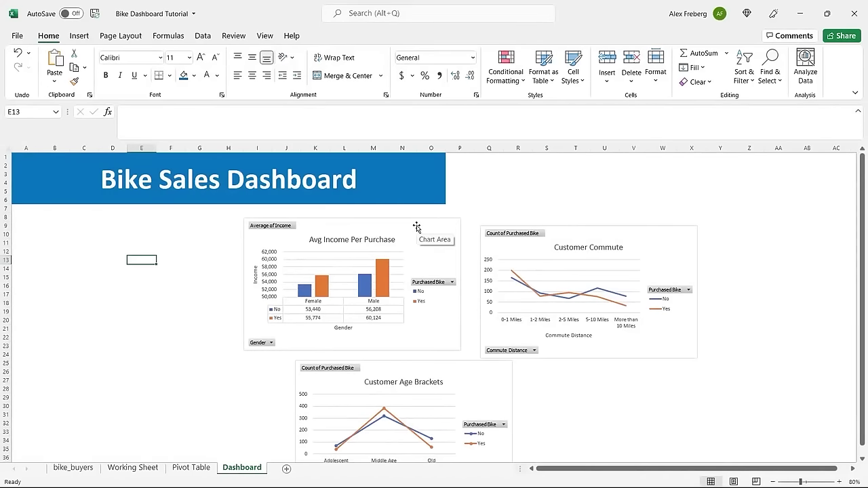
Move the Avg Income Per Purchase chart directly under the banner and shrink it to about D7:I20
left_click_drag(417, 227, 266, 211)
left_click_drag(308, 337, 277, 320)
Place the Customer Commute chart below the income chart from about row 26, and the Customer Age Brackets chart directly right of the income chart
left_click(593, 234)
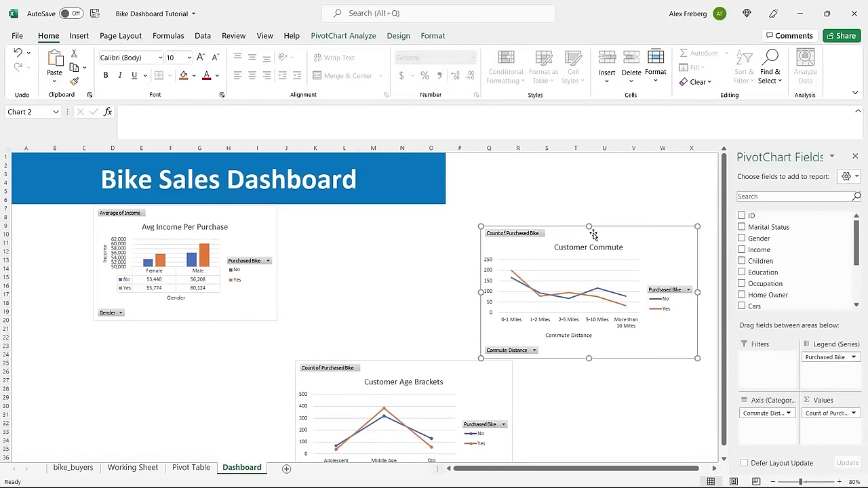
left_click_drag(627, 238, 494, 232)
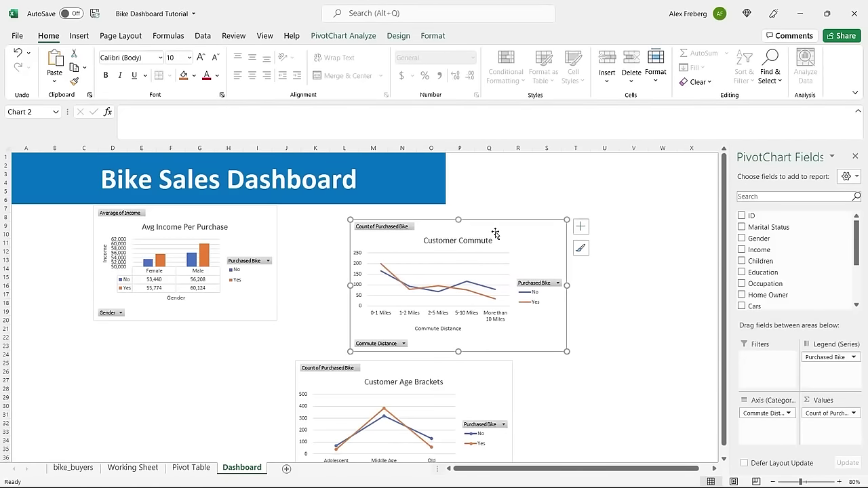
left_click_drag(467, 373, 637, 224)
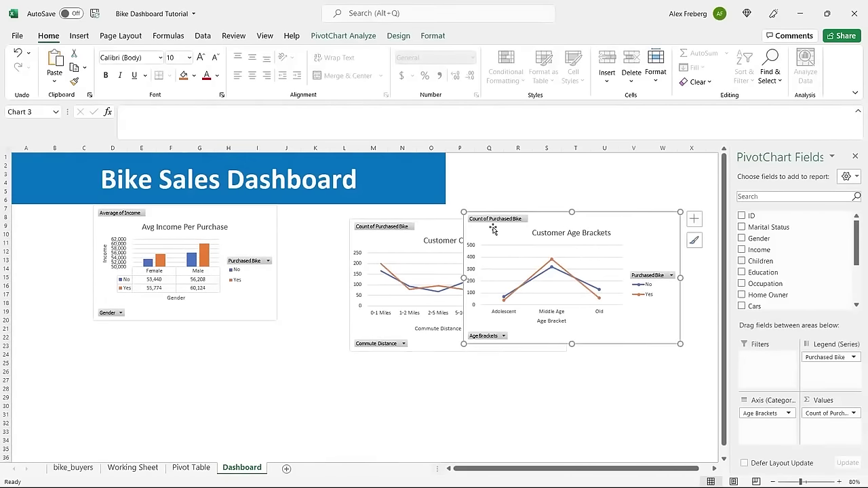
left_click(434, 229)
left_click_drag(425, 230, 170, 377)
left_click(543, 218)
mouse_move(543, 217)
left_mouse_down()
mouse_move(394, 205)
mouse_move(387, 213)
left_mouse_up()
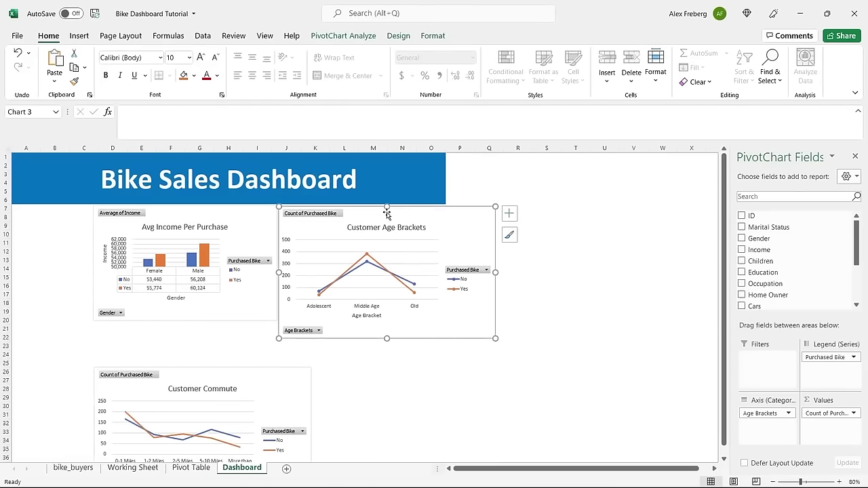
Resize the Customer Age Brackets chart to about J7:O20, matching the income chart's height and the banner's right edge
left_click(839, 481)
left_click(838, 482)
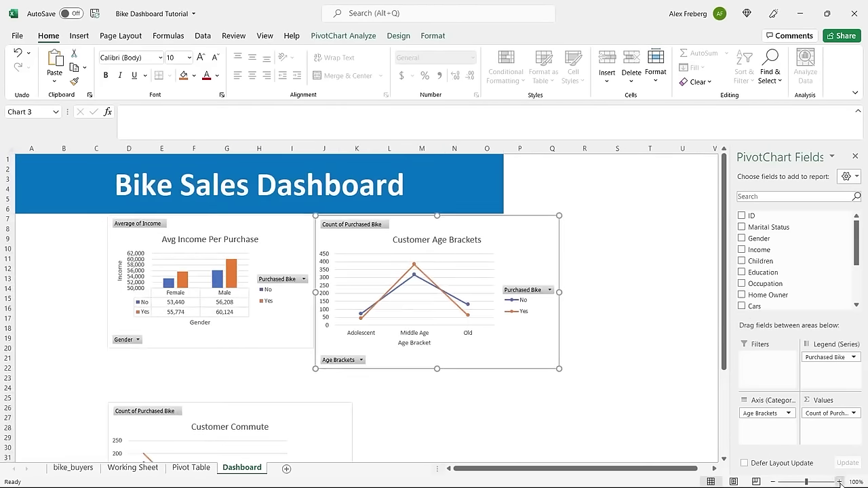
left_click_drag(621, 390, 546, 367)
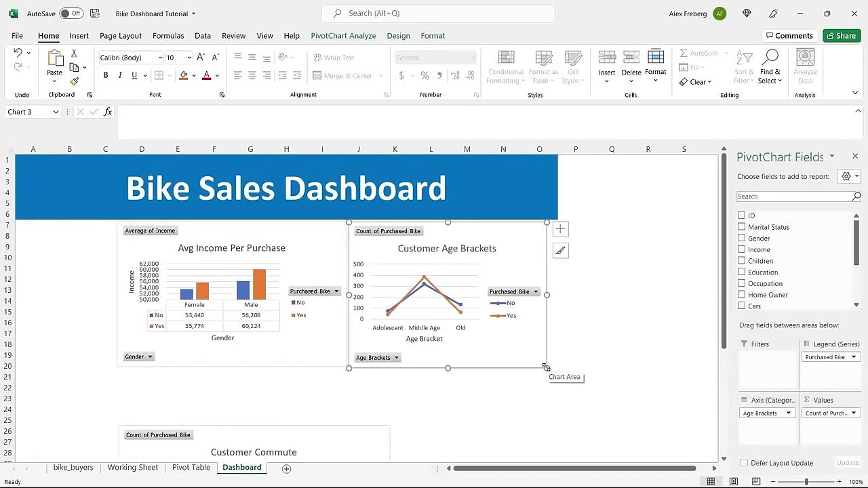
left_click_drag(547, 294, 557, 295)
left_click(638, 290)
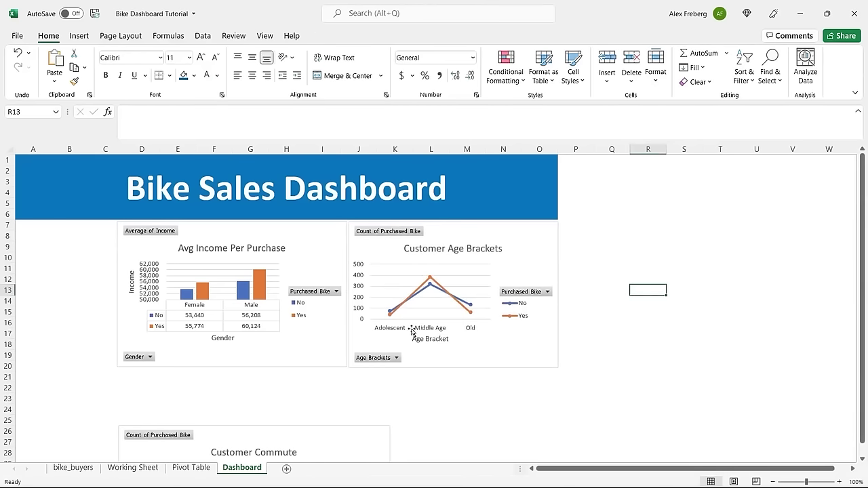
left_click(450, 352)
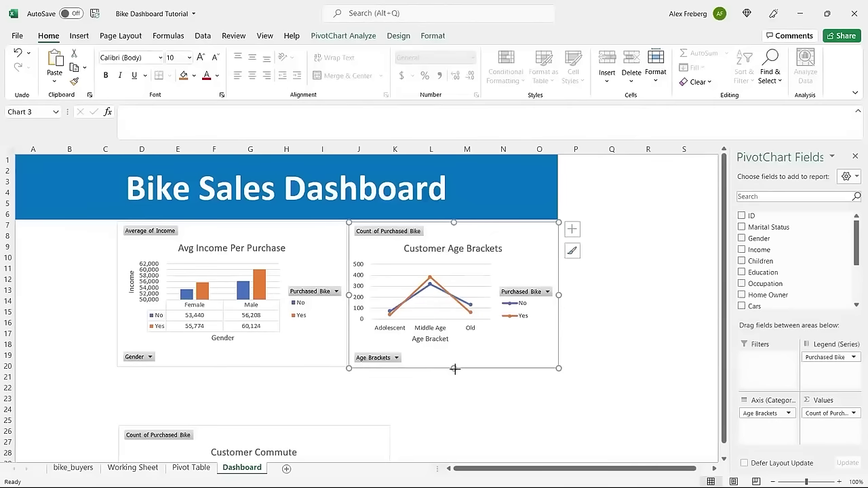
left_click_drag(454, 369, 453, 366)
left_click(593, 335)
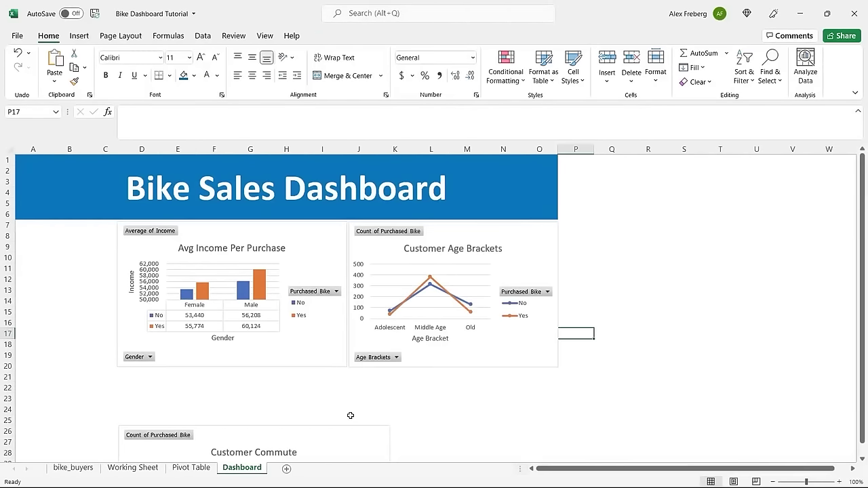
Move the Customer Commute chart up to row 21 and widen it to the banner's right edge at column O
left_click_drag(343, 428, 342, 380)
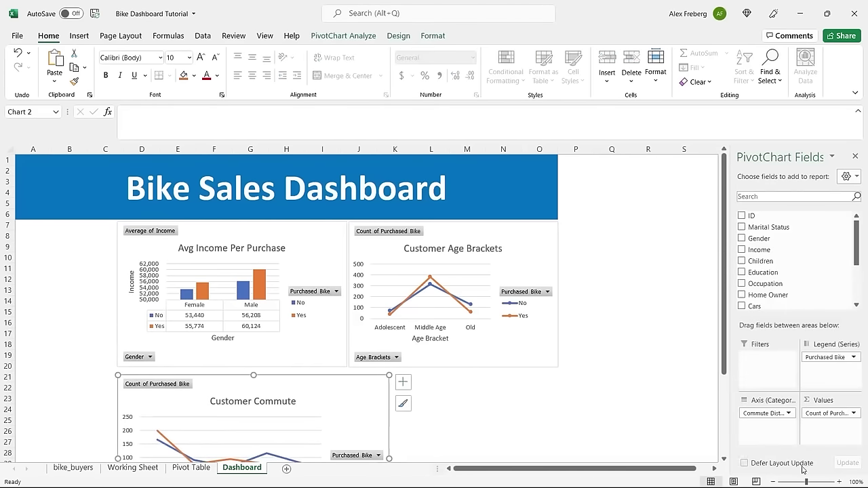
left_click(773, 481)
scroll(504, 318, "down", 1)
left_click_drag(351, 353, 493, 353)
left_click_drag(499, 352, 504, 352)
left_click(563, 317)
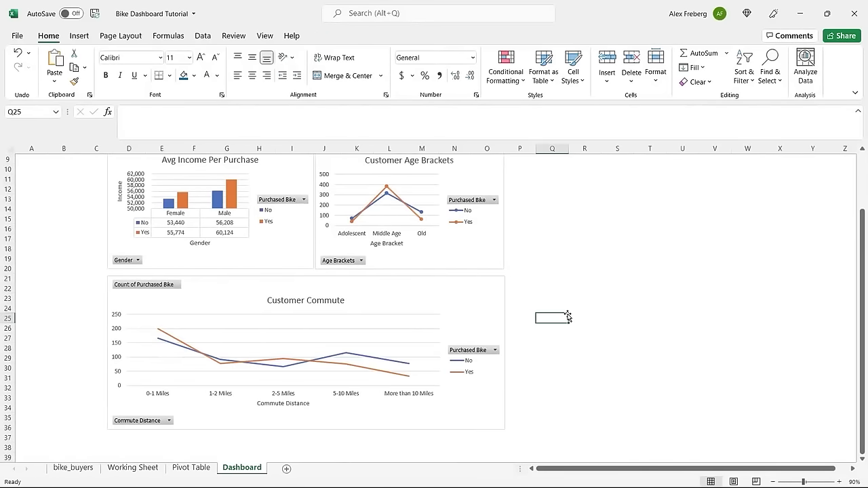
scroll(568, 318, "up", 2)
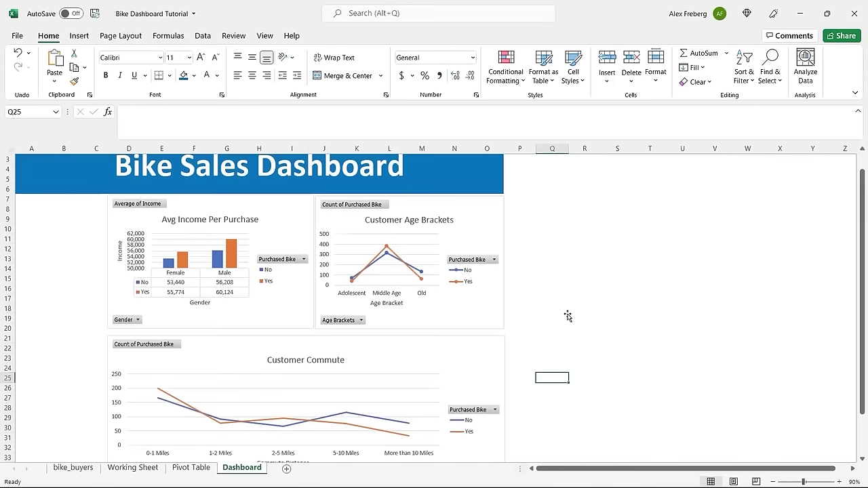
Align the tops of the Avg Income Per Purchase and Customer Age Brackets charts
left_click_drag(514, 250, 294, 258)
left_click(295, 230)
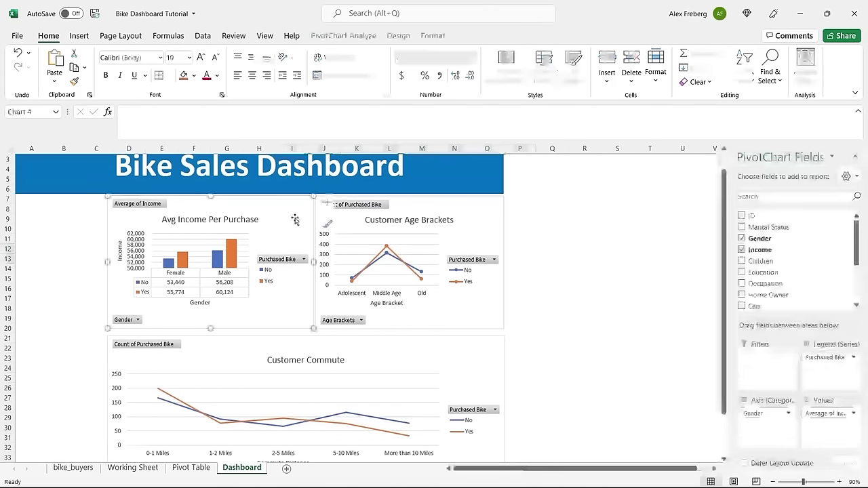
left_click(459, 204, "ctrl")
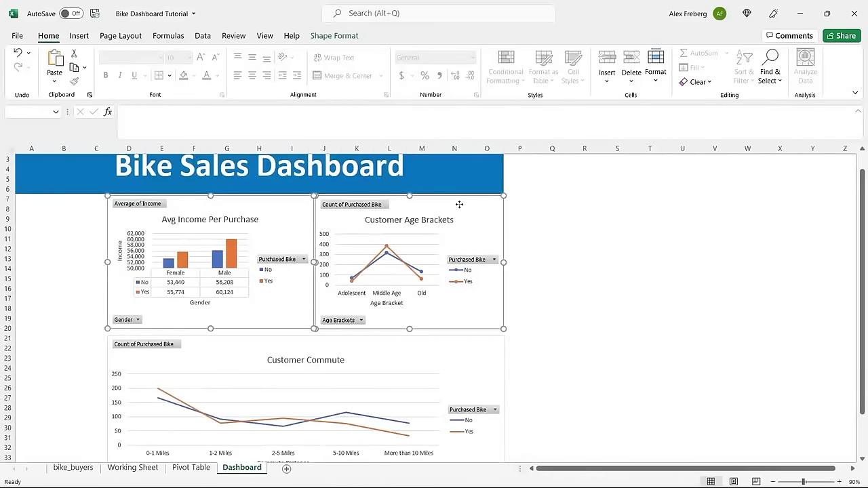
left_click(340, 38)
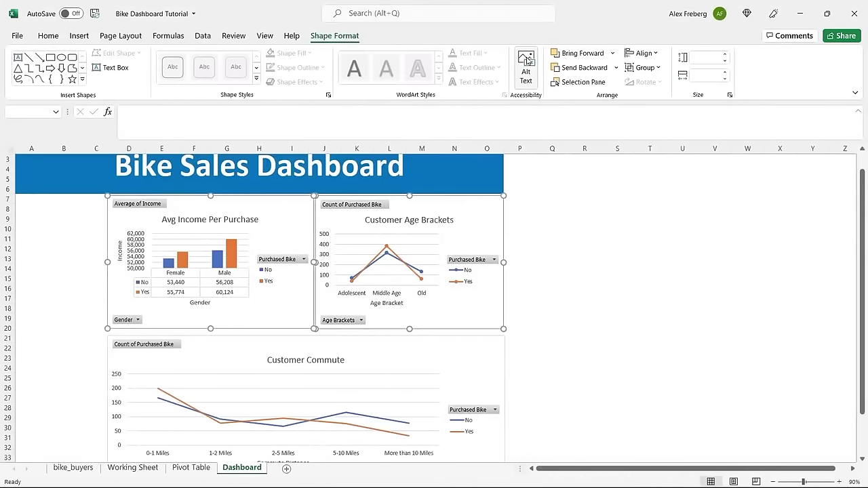
left_click(639, 53)
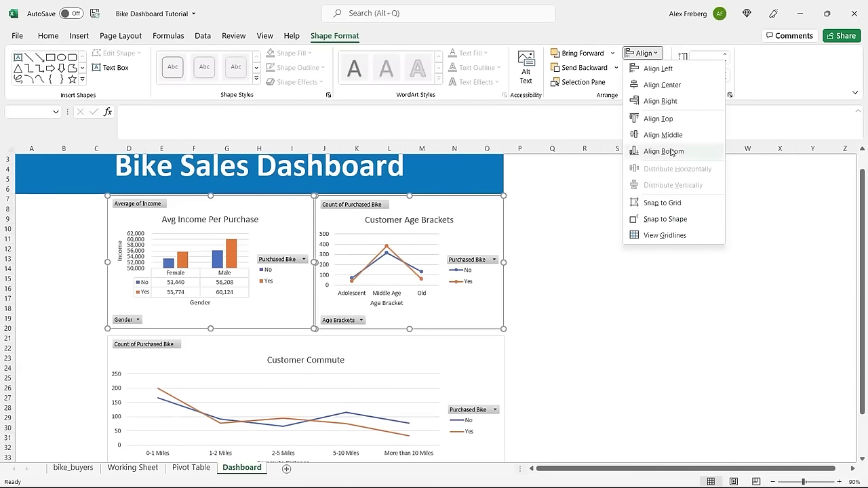
left_click(684, 119)
left_click(552, 238)
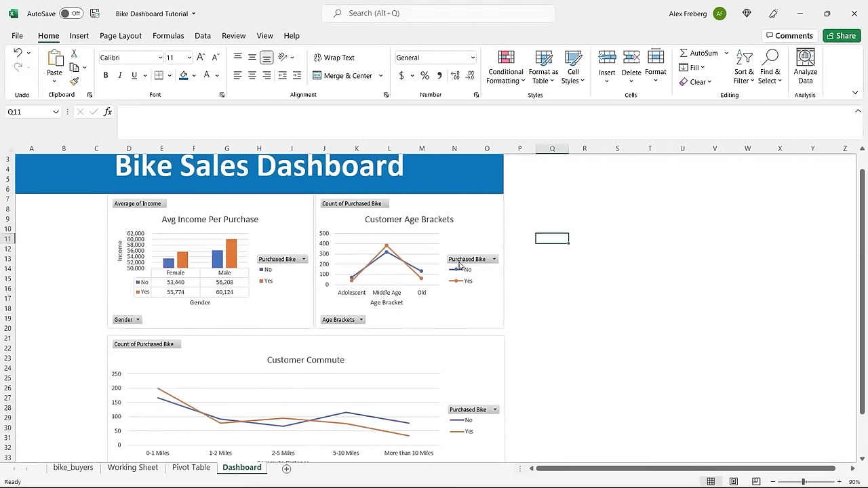
Nudge the Customer Commute chart slightly upward to narrow the gap below the two upper charts
scroll(547, 269, "down", 1, "ctrl")
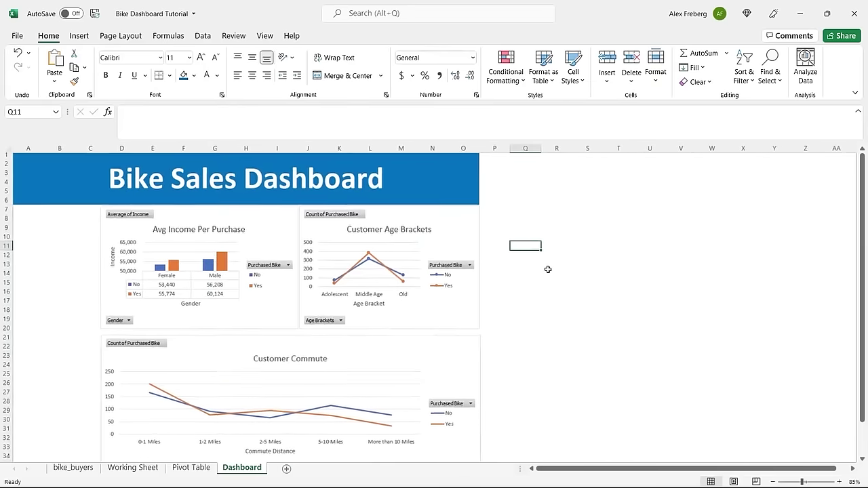
left_click(774, 482)
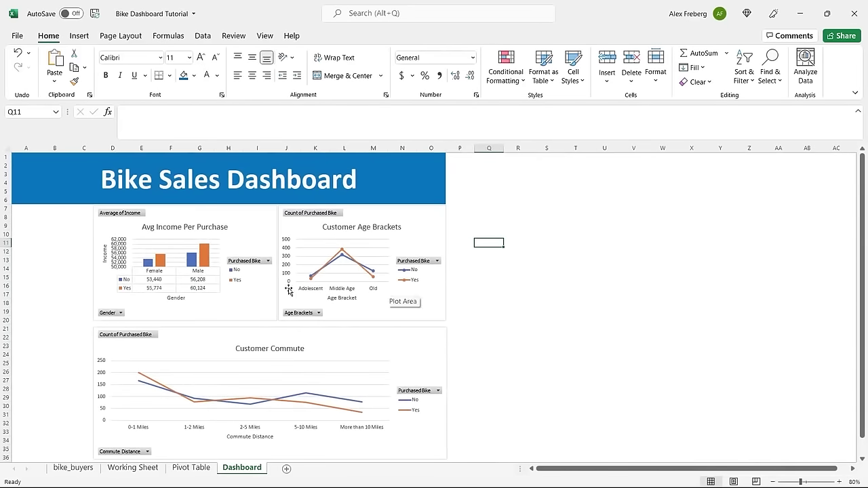
left_click_drag(332, 344, 333, 342)
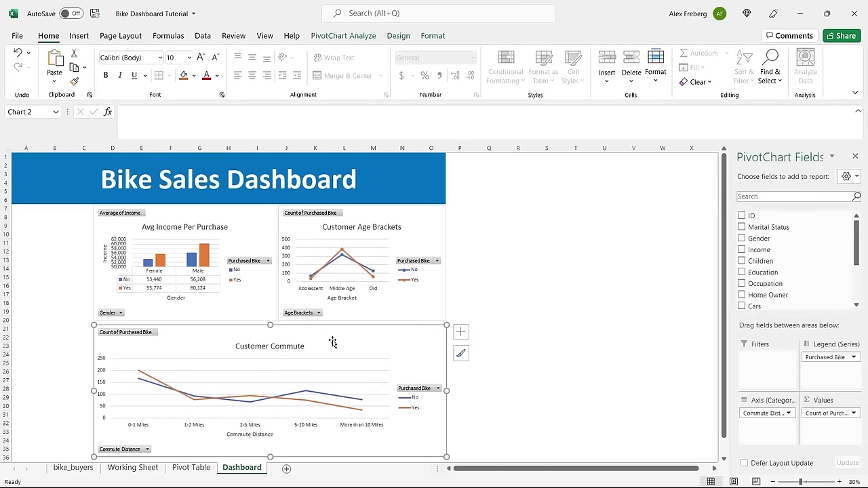
left_click(508, 286)
Try to right-align the Customer Age Brackets and Customer Commute charts with each other
scroll(507, 286, "down", 1)
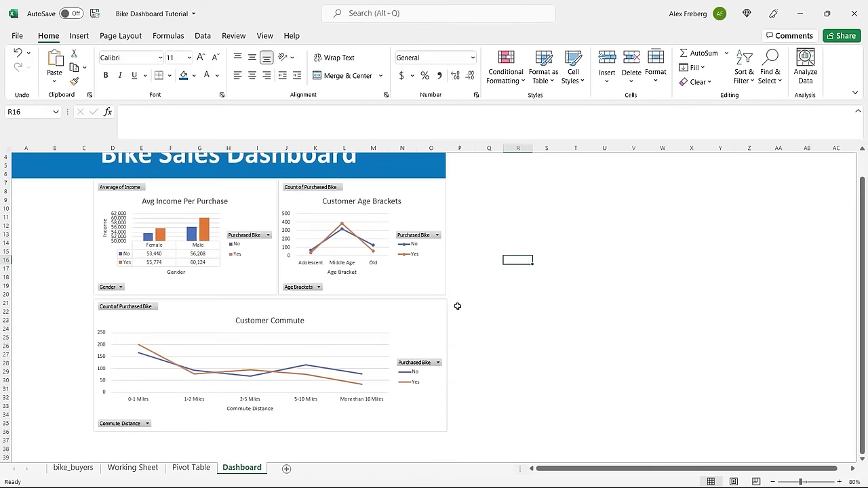
left_click(435, 287)
left_click(437, 316, "ctrl")
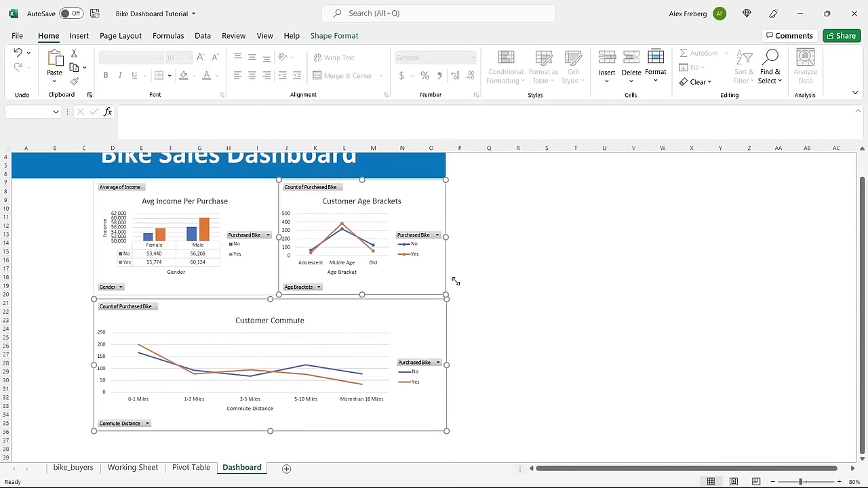
left_click(334, 35)
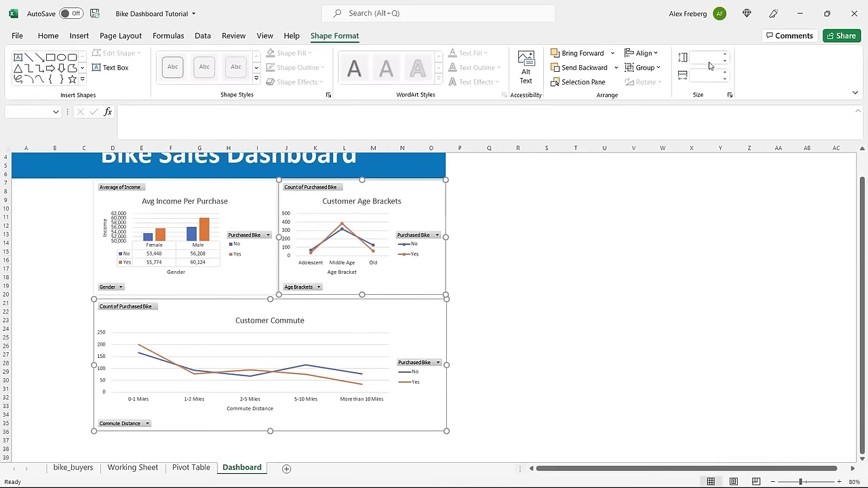
left_click(653, 54)
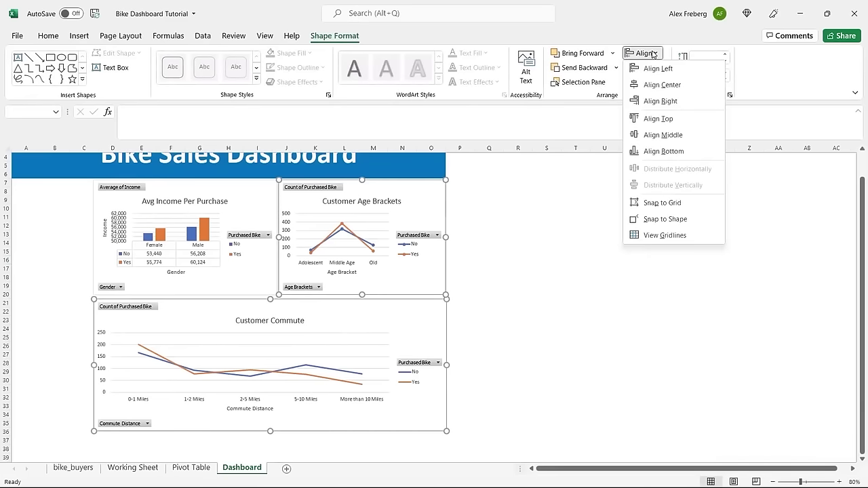
left_click(670, 101)
left_click(499, 251)
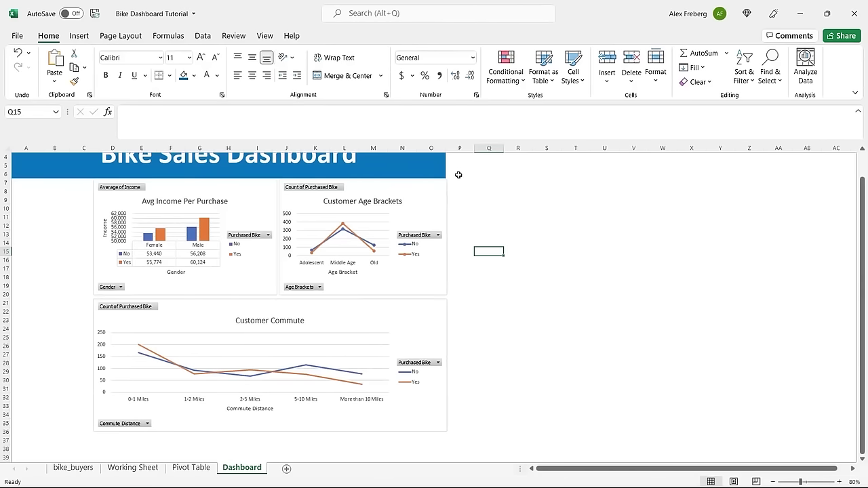
Undo the slight widening of column O and the right alignment of the two charts
left_click_drag(445, 147, 447, 147)
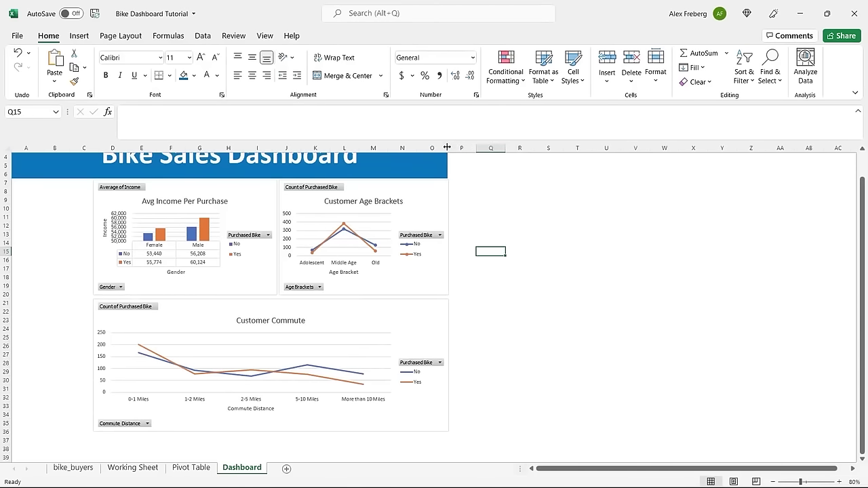
key("ctrl+z")
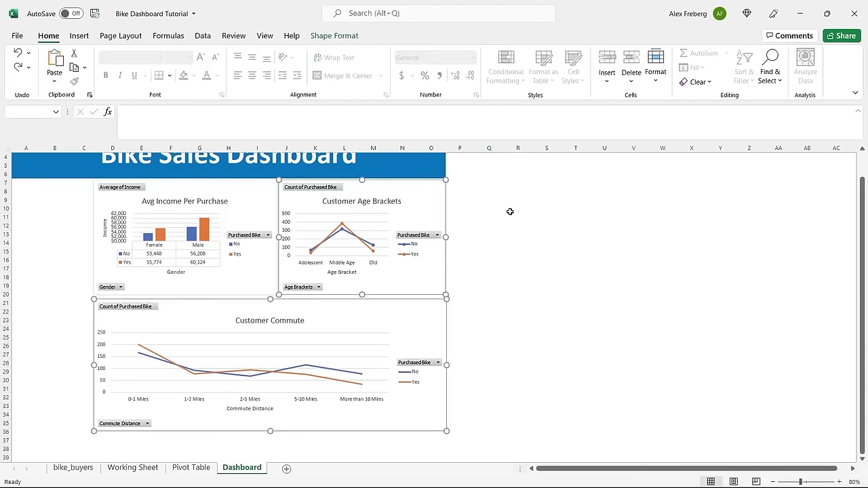
left_click(487, 218)
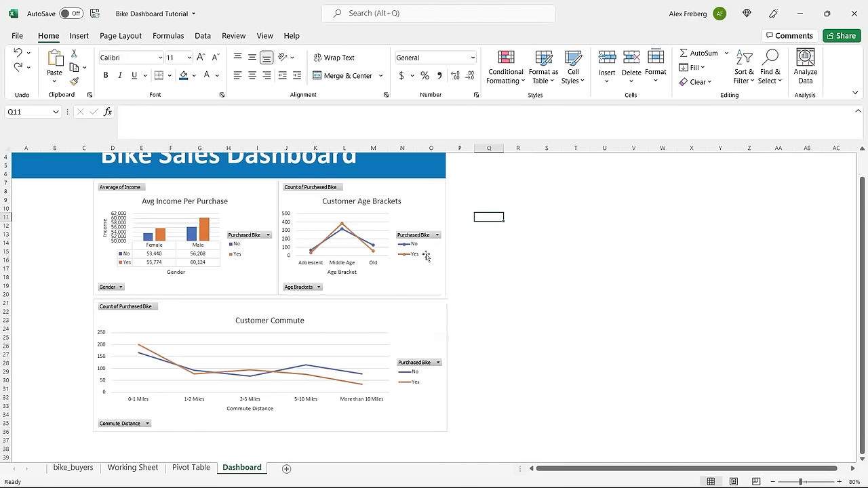
Trim the Customer Commute chart's right edge to the banner's edge at column O and extend its top edge slightly upward
left_click(437, 304)
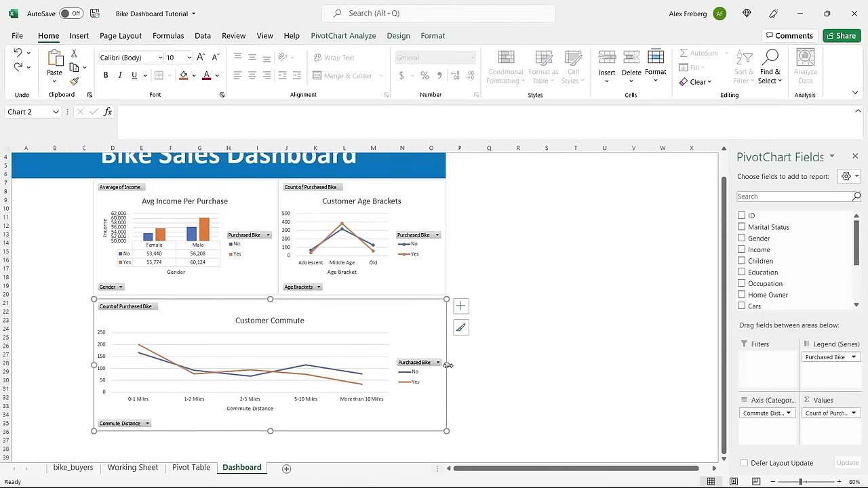
left_click_drag(446, 365, 445, 365)
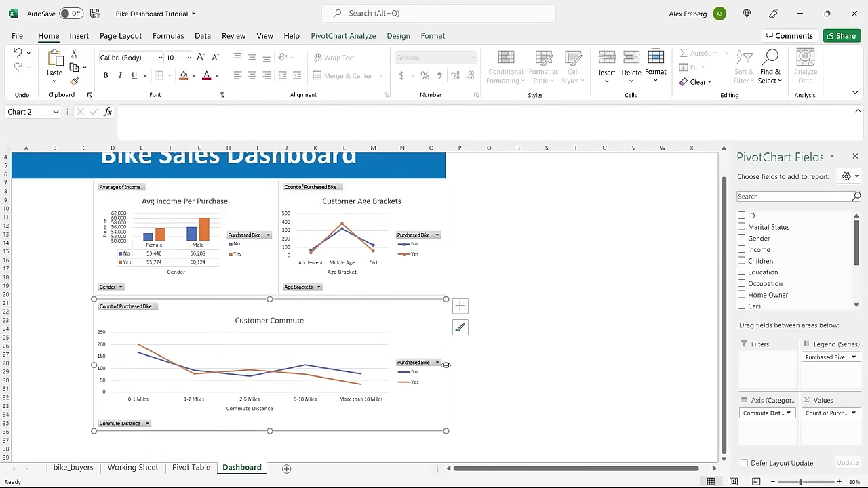
left_click(533, 278)
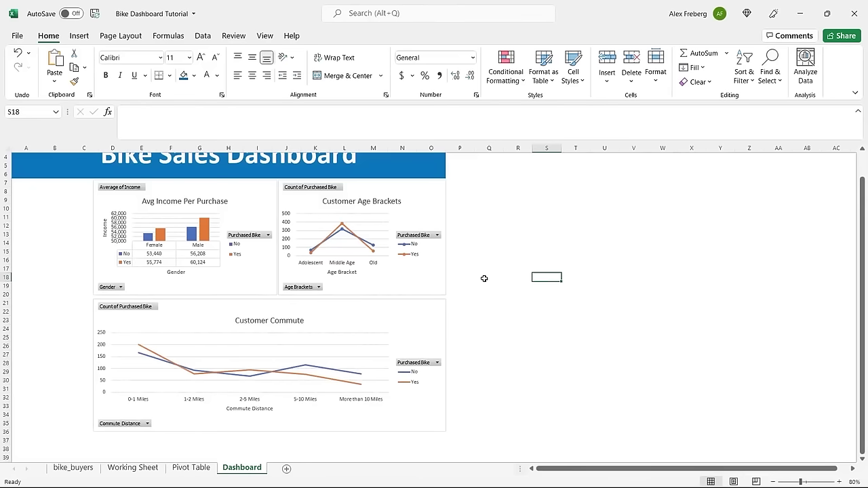
left_click(362, 326)
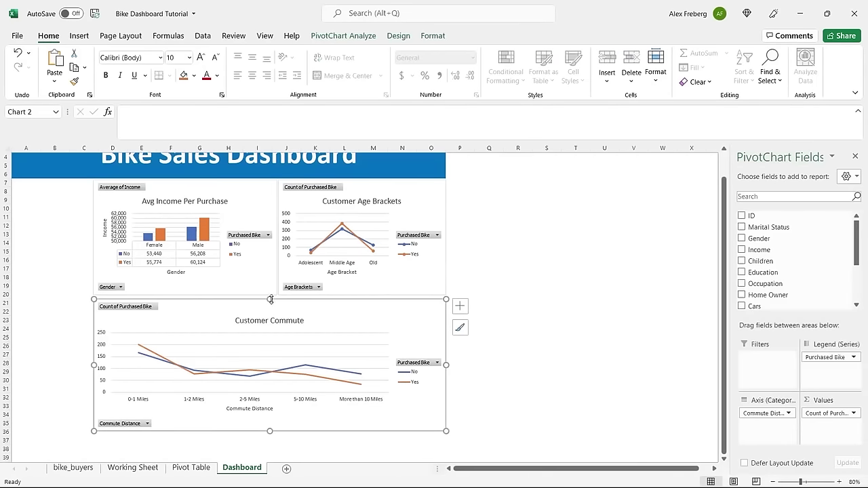
left_click_drag(271, 298, 272, 297)
left_click(505, 269)
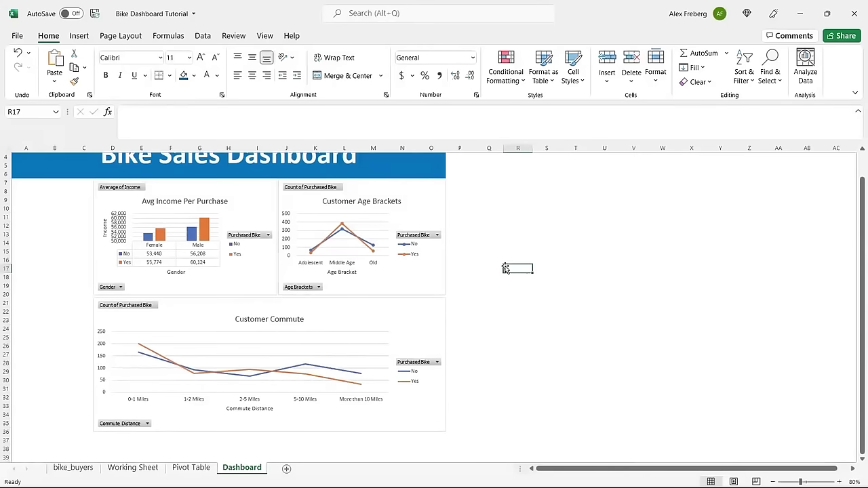
scroll(505, 268, "up", 1)
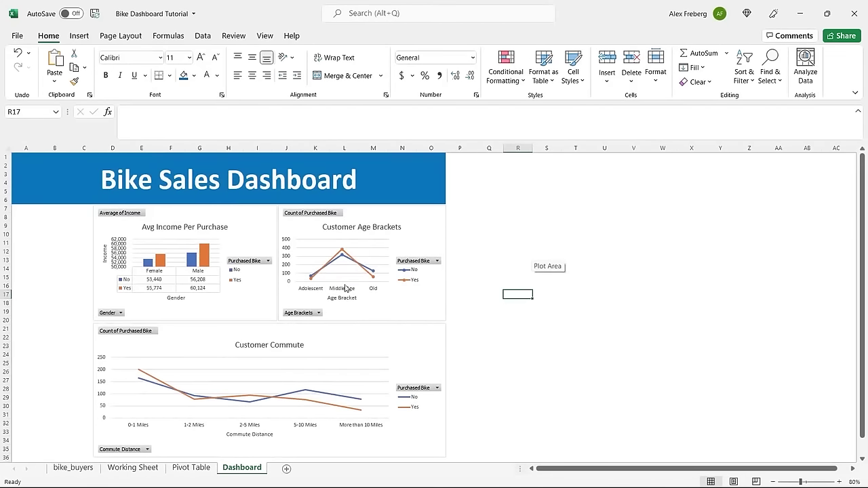
left_click(497, 270)
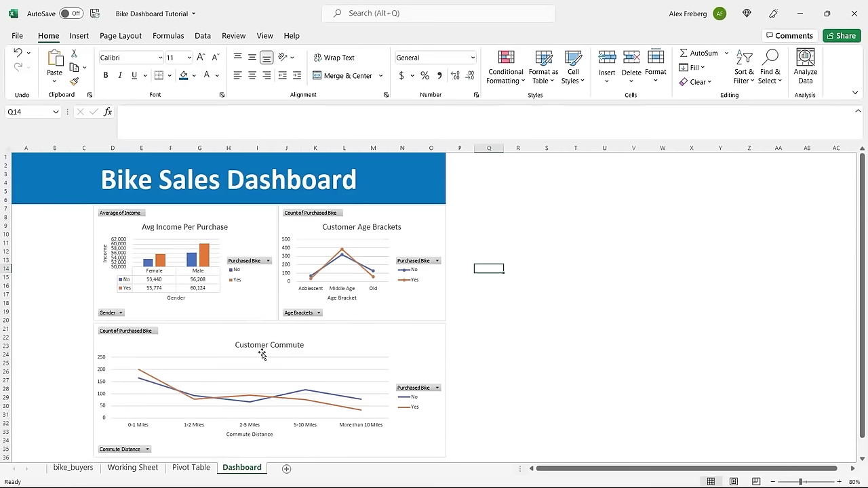
Apply the fourth chart style, with line markers and a bold title, to the Customer Commute chart
left_click(370, 340)
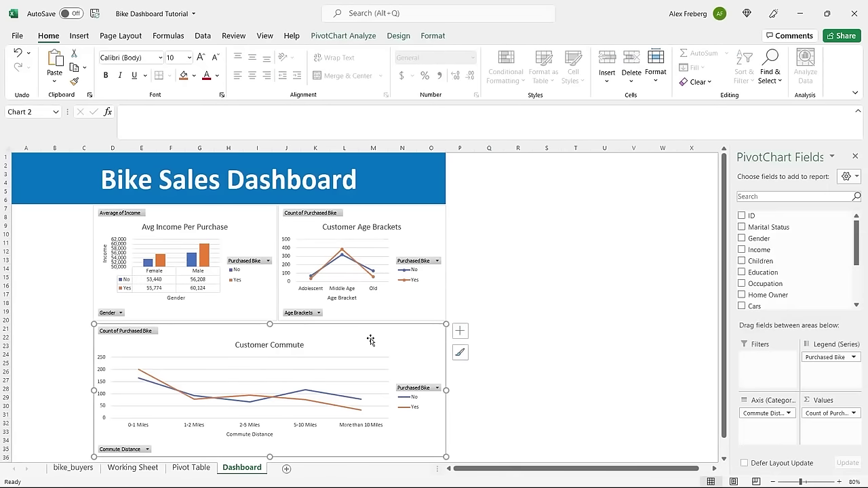
left_click(356, 38)
left_click(401, 36)
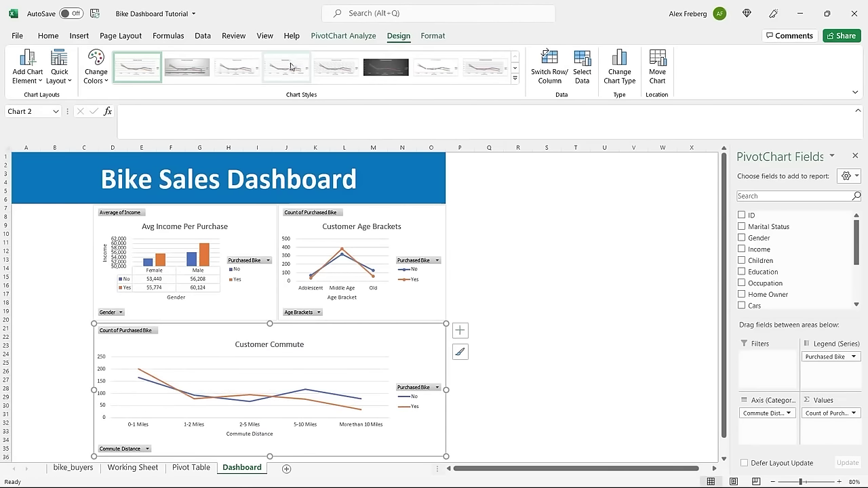
left_click(290, 66)
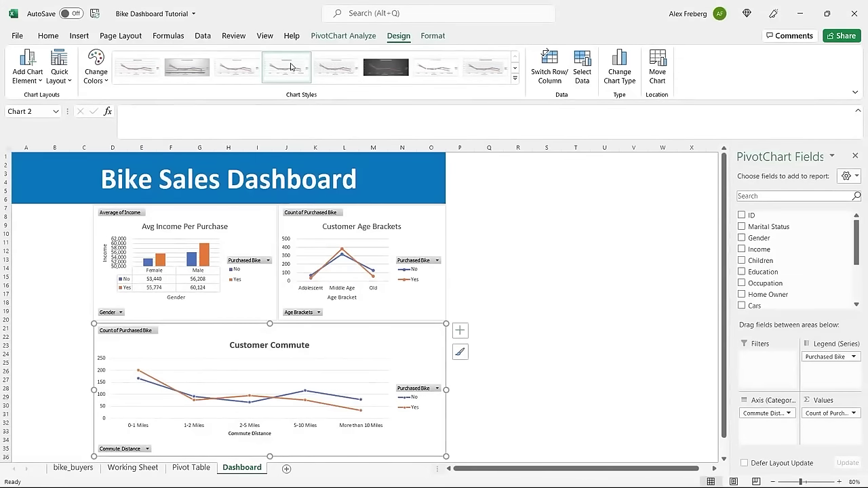
left_click(408, 227)
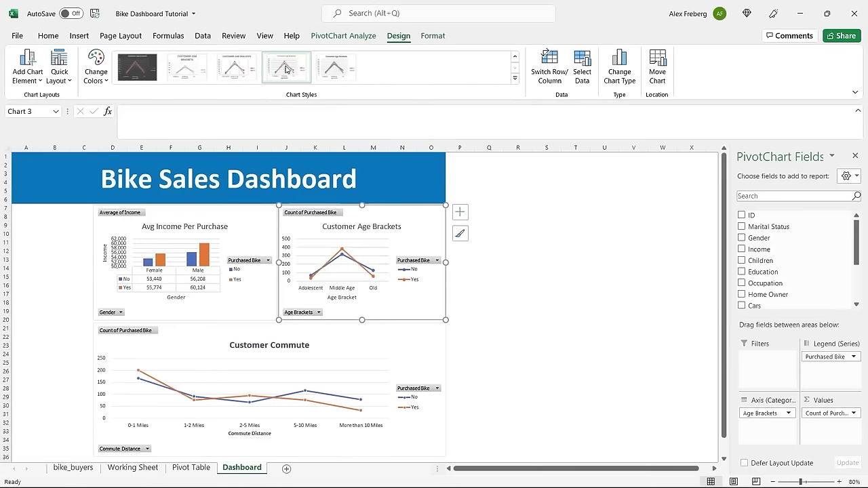
left_click(543, 237)
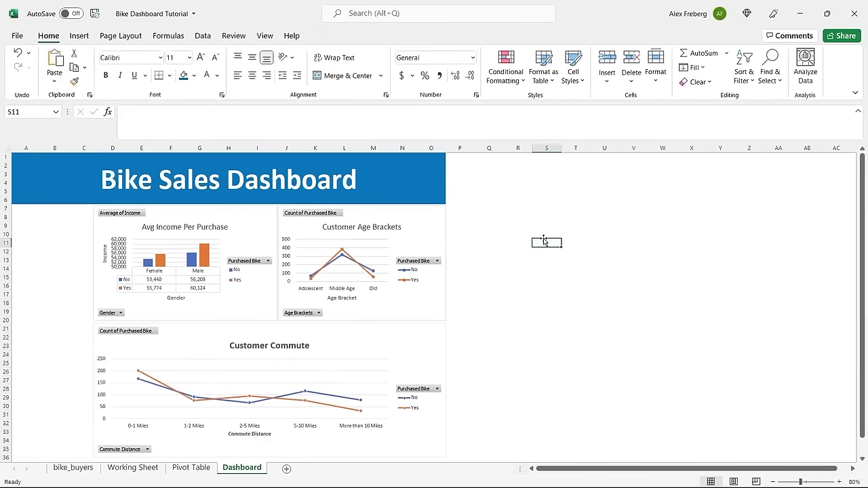
scroll(501, 292, "down", 2)
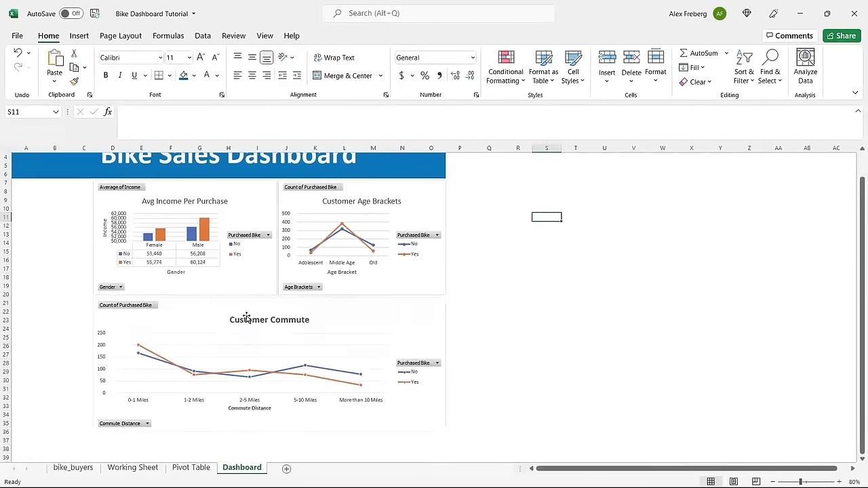
scroll(247, 318, "up", 2)
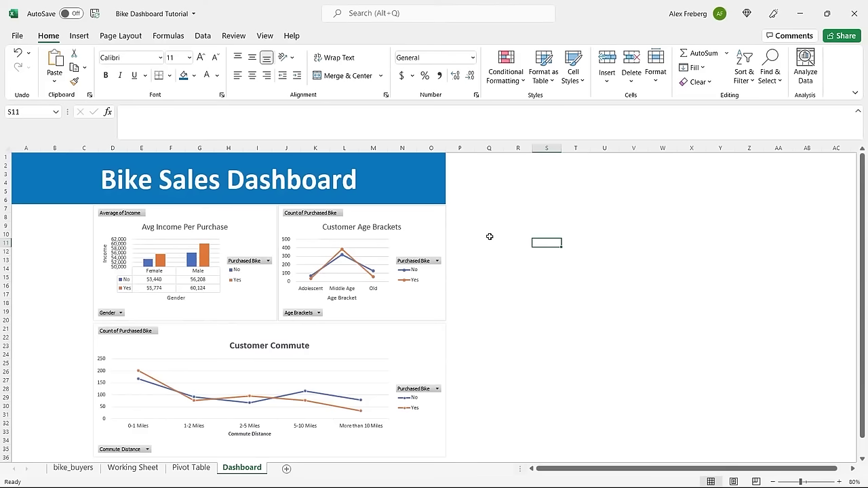
left_click(459, 241)
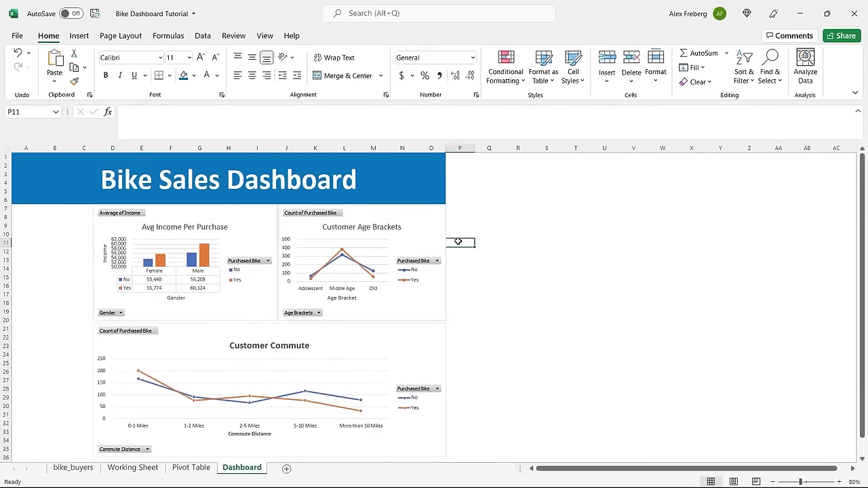
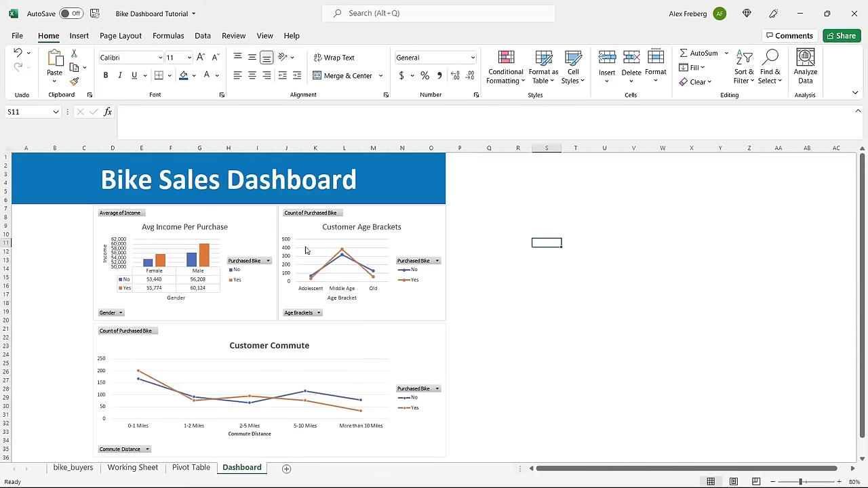
Insert a Marital Status slicer for the Avg Income Per Purchase chart
left_click(248, 225)
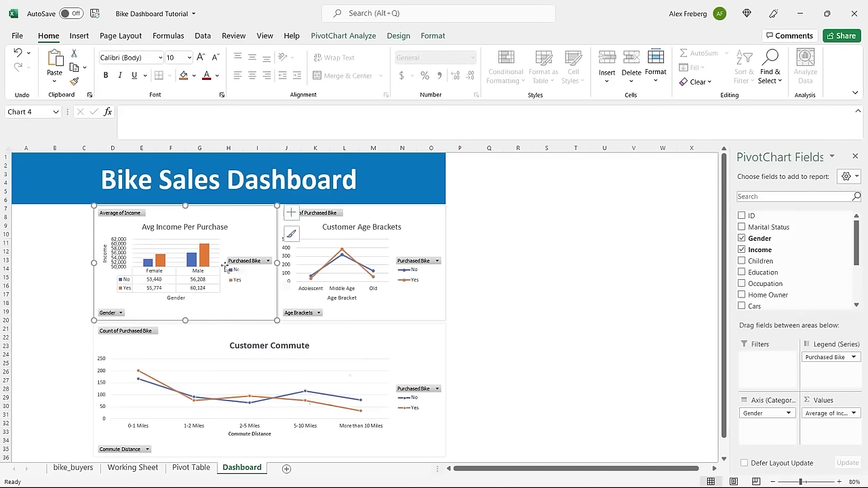
left_click(344, 36)
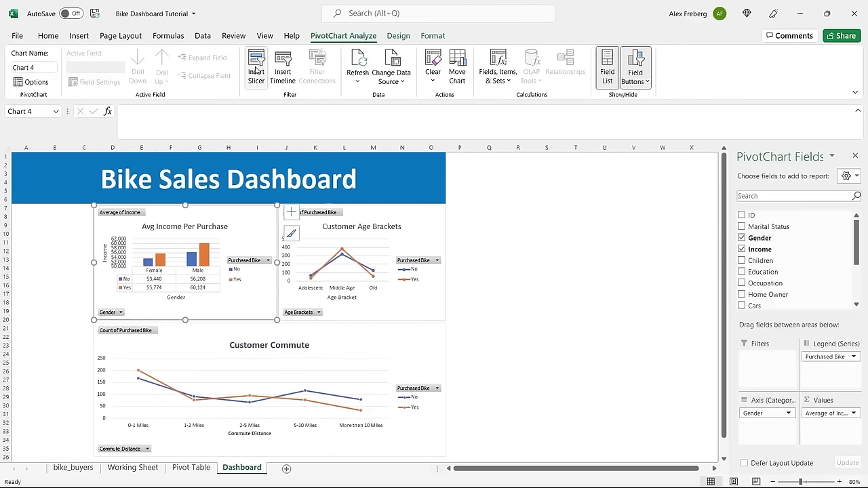
left_click(257, 71)
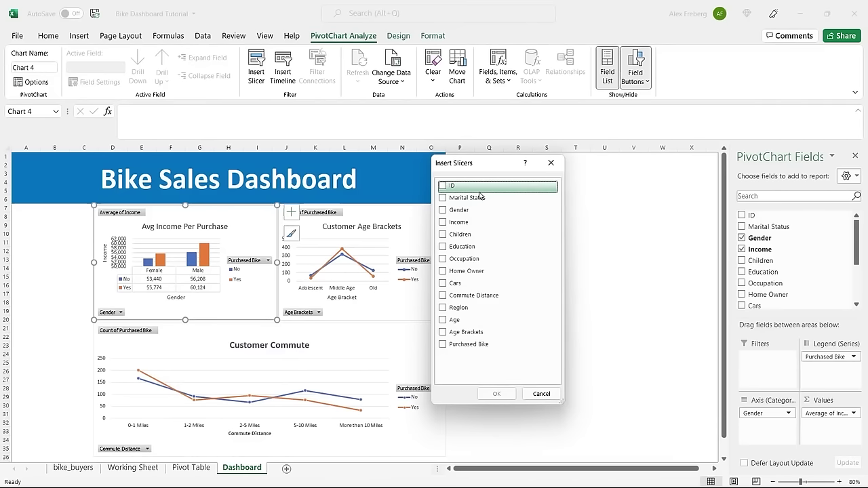
left_click(442, 198)
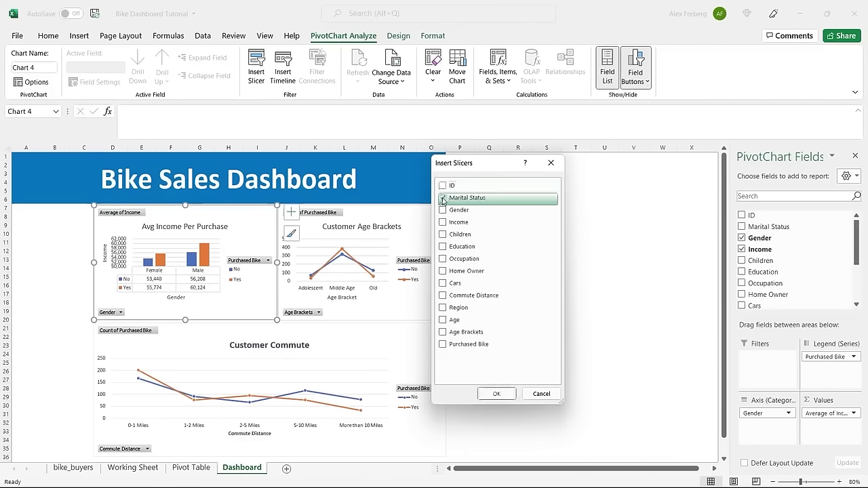
left_click(497, 394)
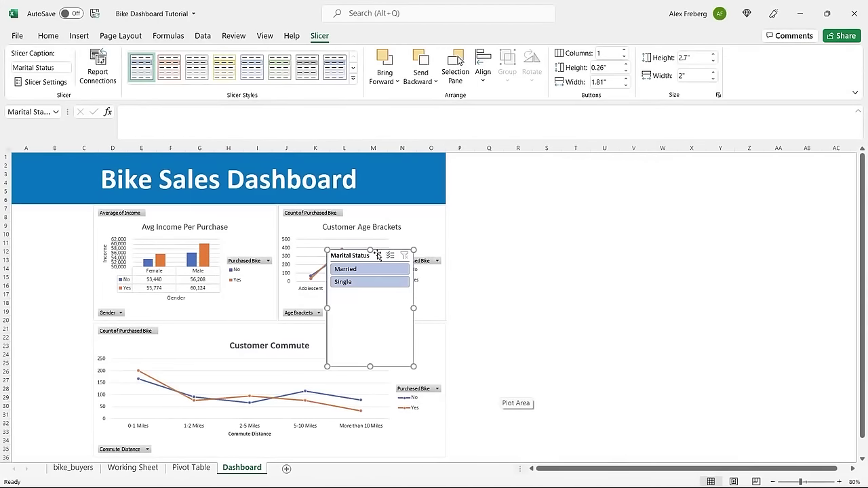
Move the Marital Status slicer beneath the banner beside the income chart at A7:C11, sized about 1" high by 1.82" wide
left_click_drag(377, 254, 62, 213)
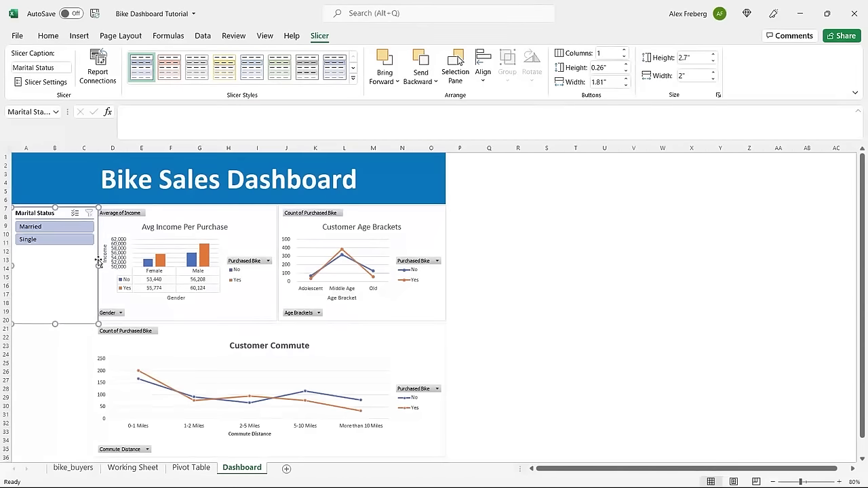
left_click_drag(98, 266, 91, 266)
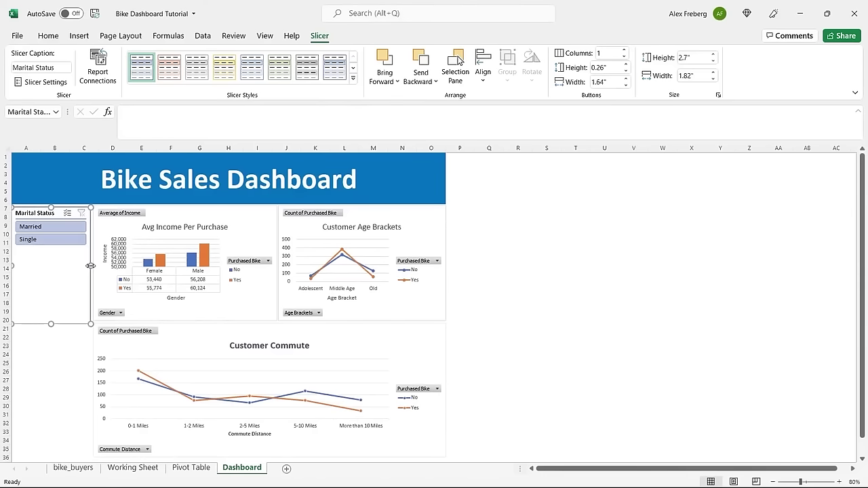
left_click_drag(50, 323, 57, 250)
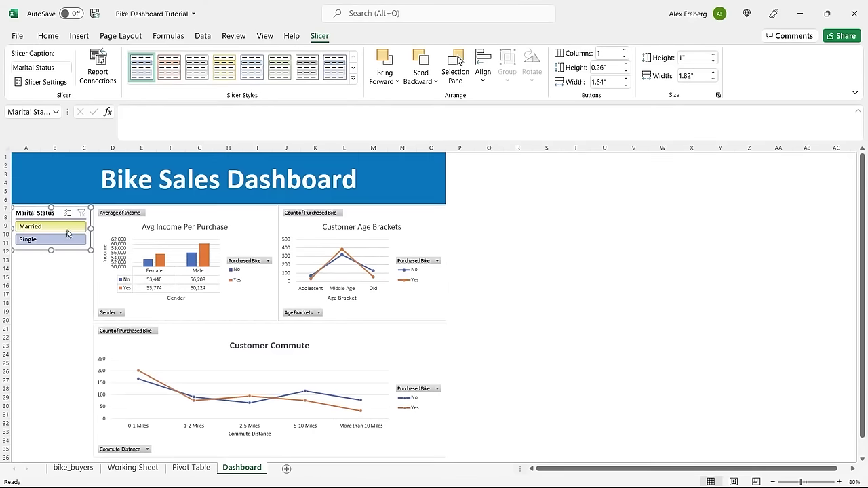
Filter the Avg Income Per Purchase chart with the Marital Status slicer by Single, by Married, and by Single again
left_click(225, 213)
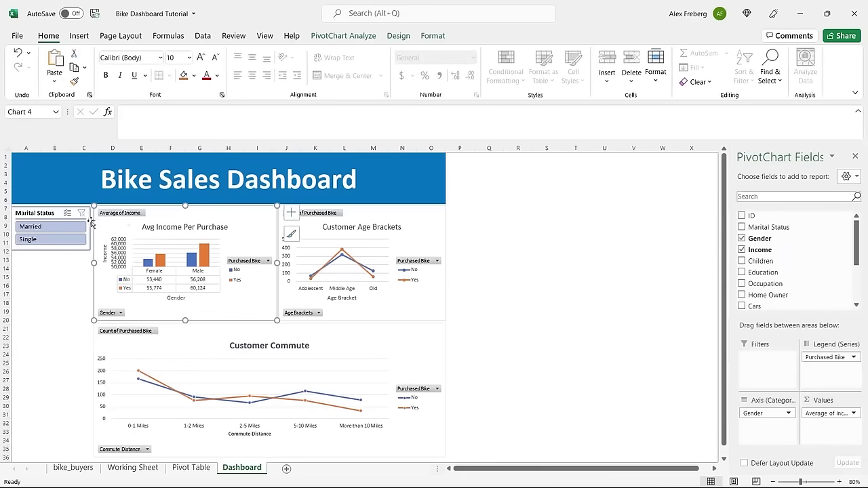
left_click(58, 241)
left_click(58, 228)
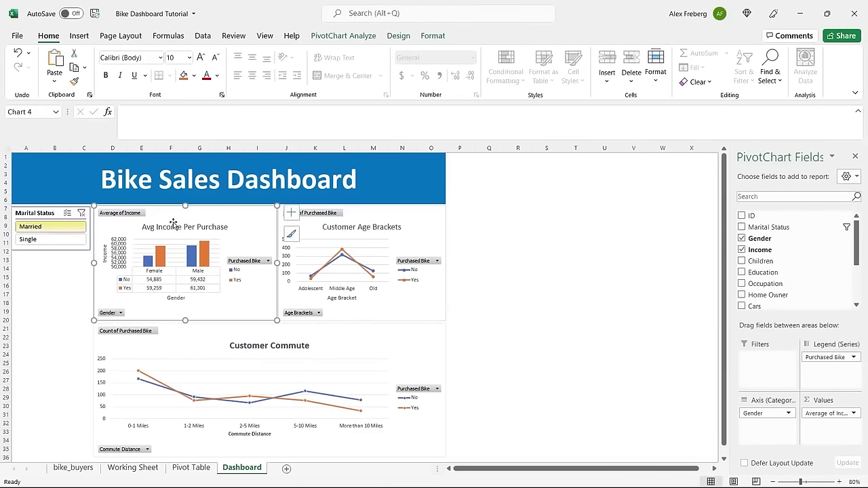
left_click(49, 239)
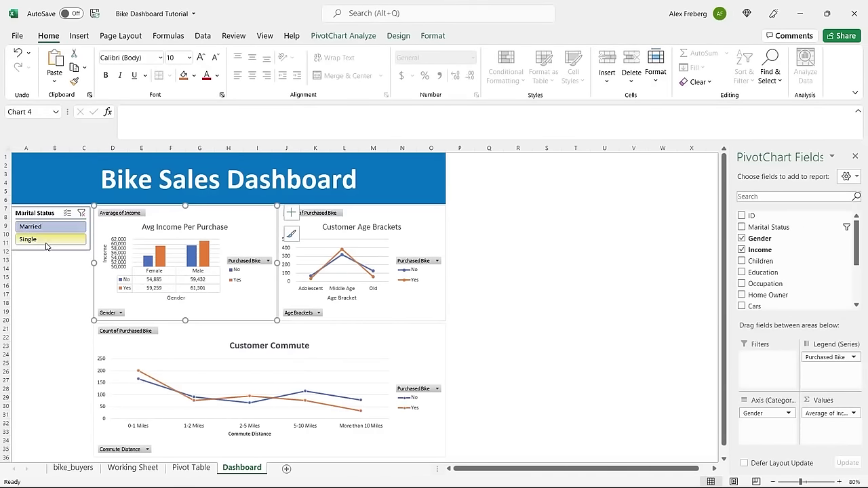
Alternate the Marital Status slicer between Married and Single to compare the Avg Income Per Purchase chart, finishing on Married
left_click(48, 228)
left_click(51, 239)
left_click(48, 228)
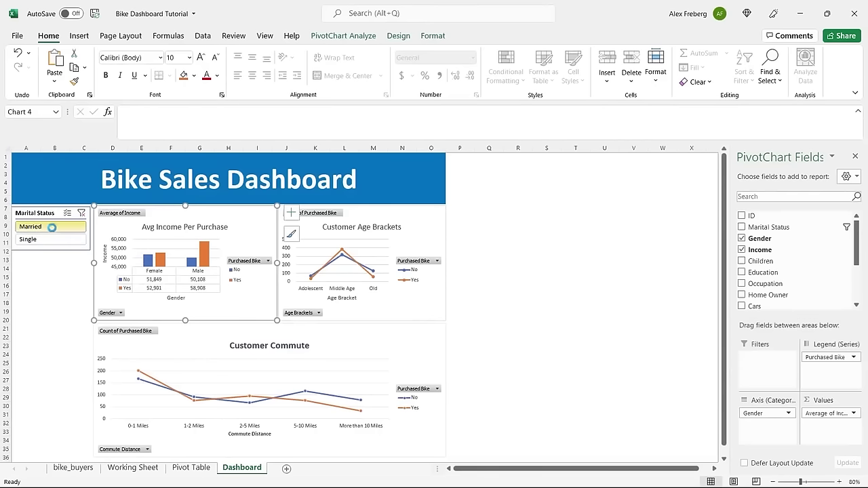
left_click(53, 241)
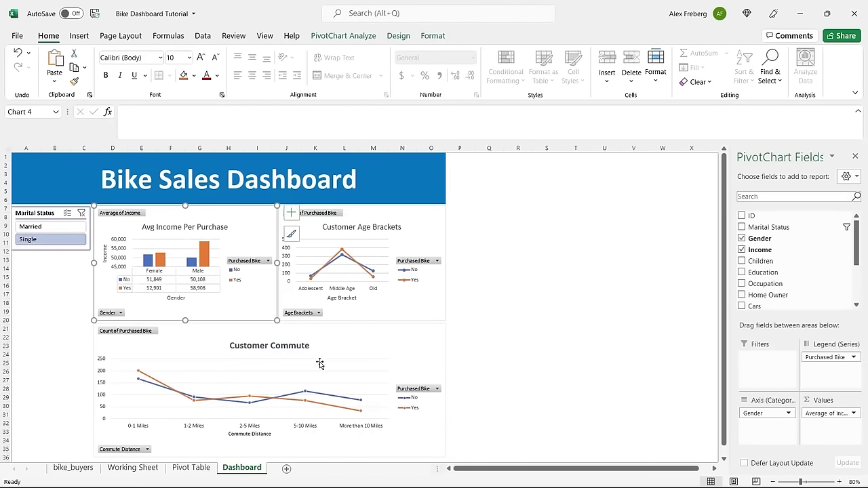
left_click(80, 294)
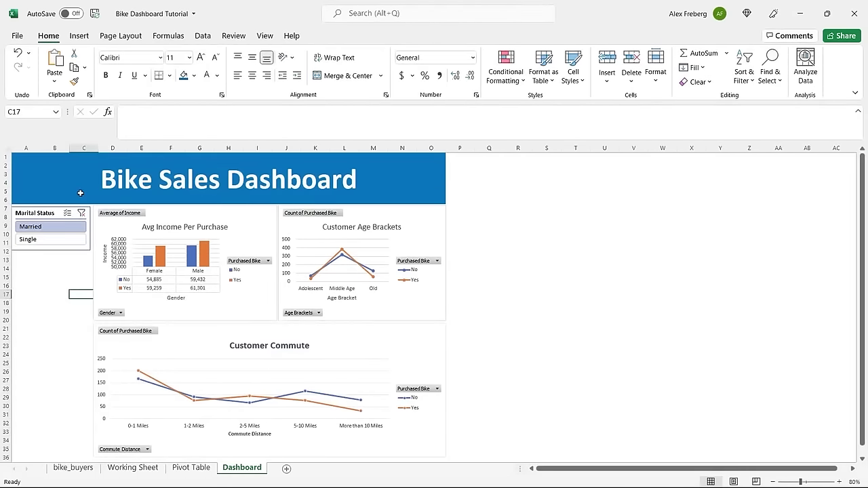
Connect the Marital Status slicer to PivotTable33, PivotTable34 and PivotTable35 as well through its report connections
left_click(53, 213)
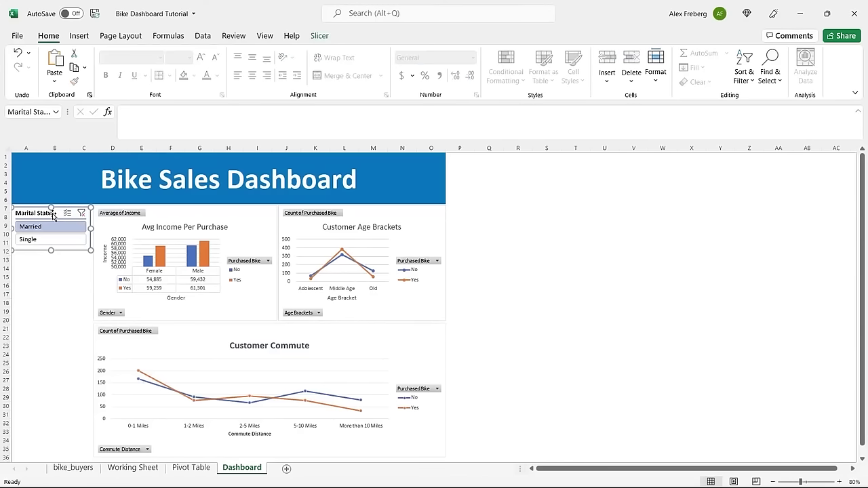
left_click(319, 36)
left_click(97, 68)
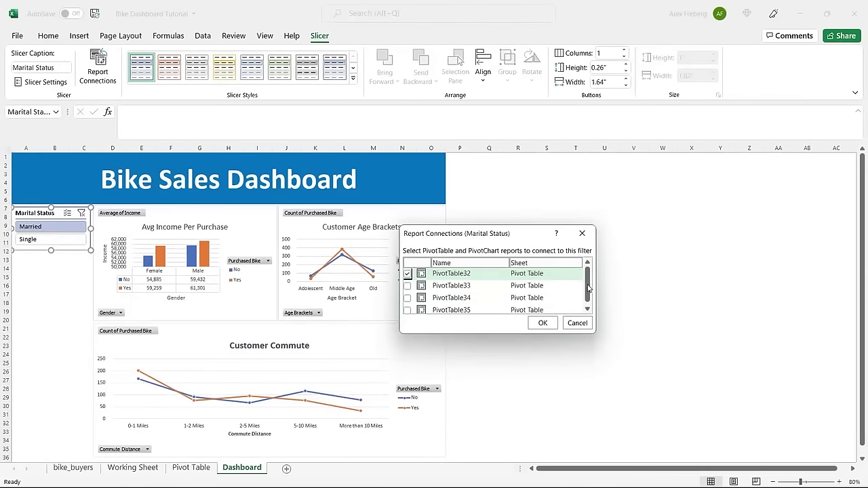
scroll(589, 288, "down", 2)
scroll(589, 289, "up", 2)
scroll(502, 291, "down", 1)
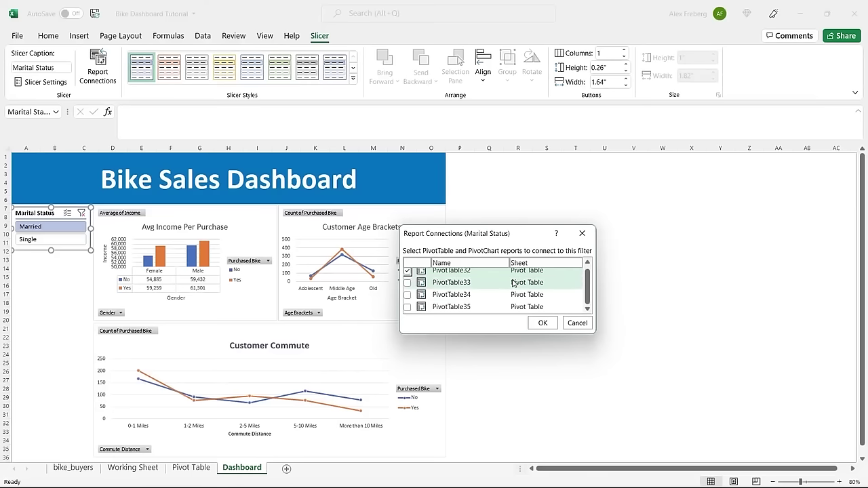
left_click(407, 282)
left_click(407, 294)
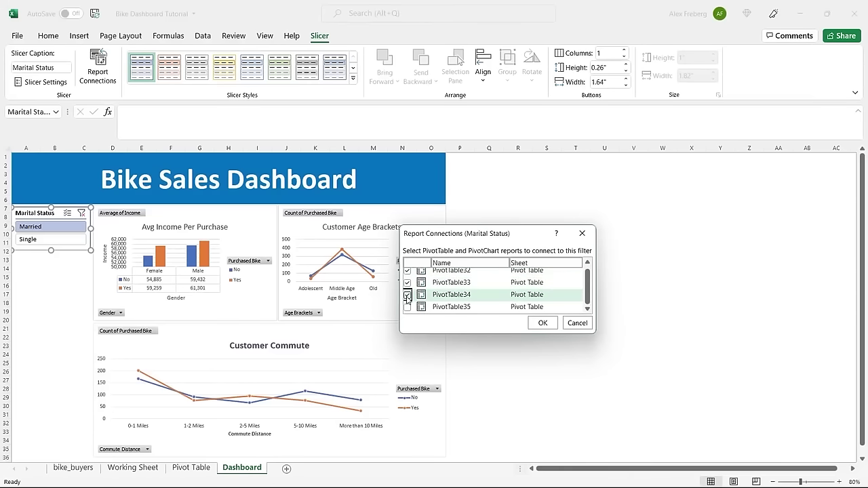
left_click(406, 308)
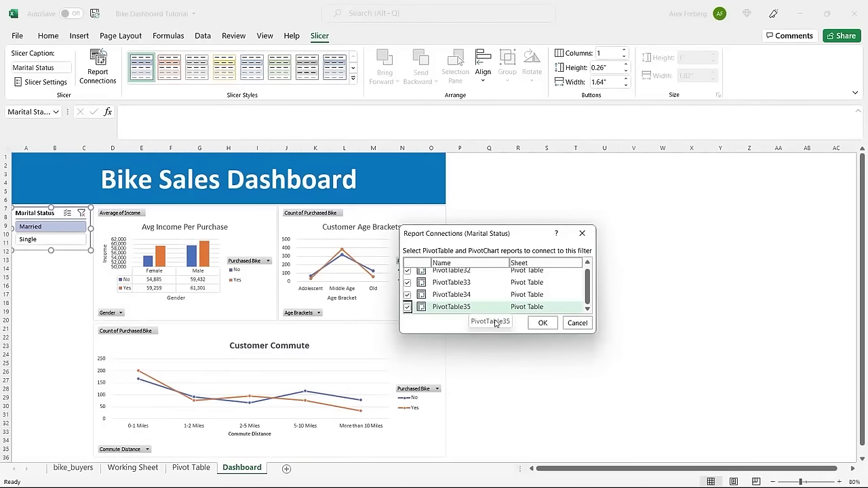
left_click(542, 323)
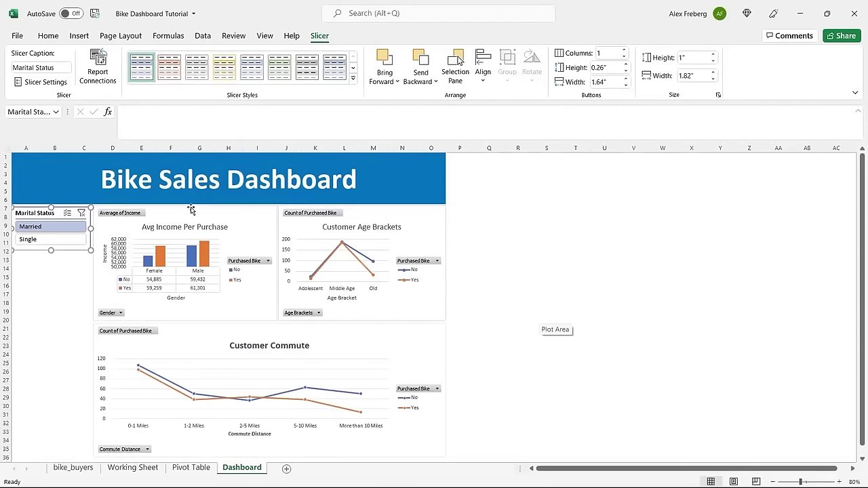
Filter all three dashboard charts alternately by Single and Married with the Marital Status slicer to compare them, finishing on Single
left_click(57, 240)
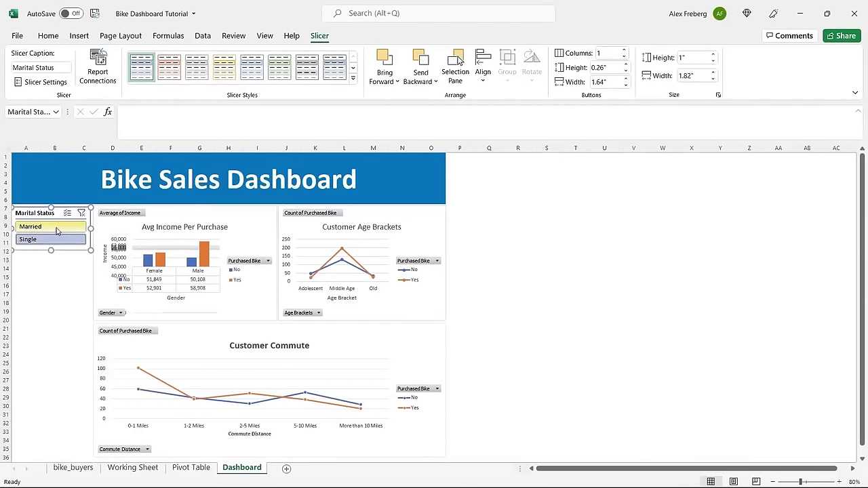
left_click(57, 227)
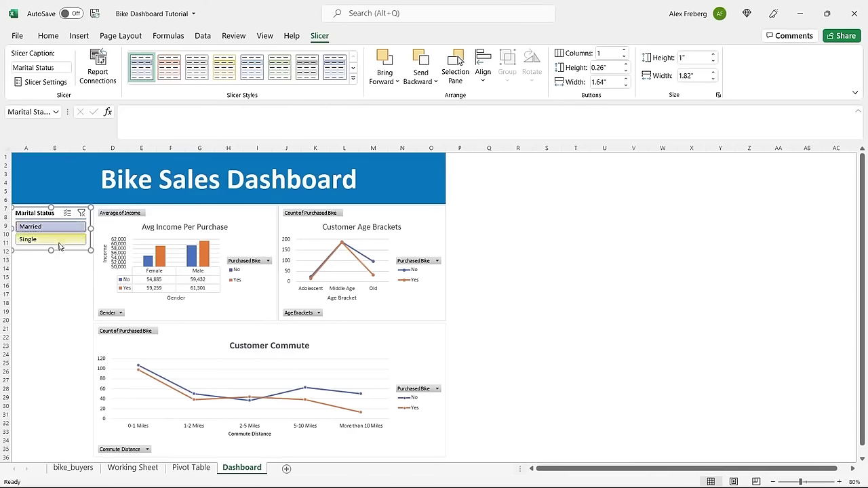
left_click(57, 240)
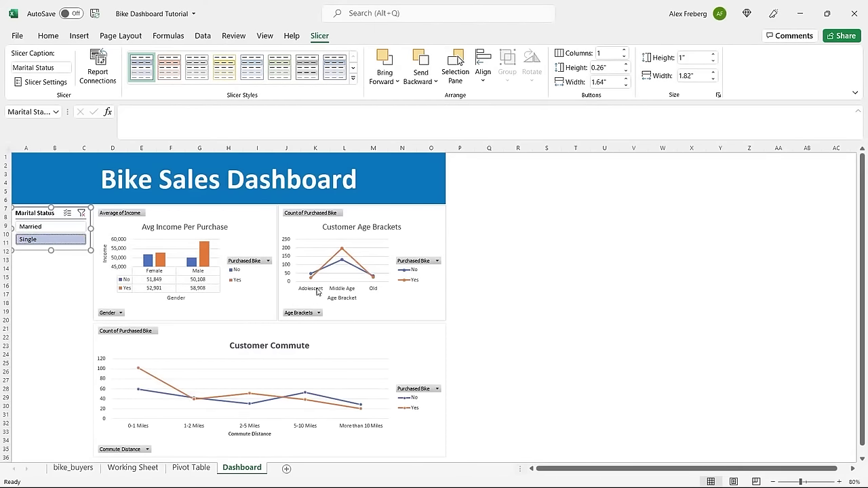
left_click(51, 227)
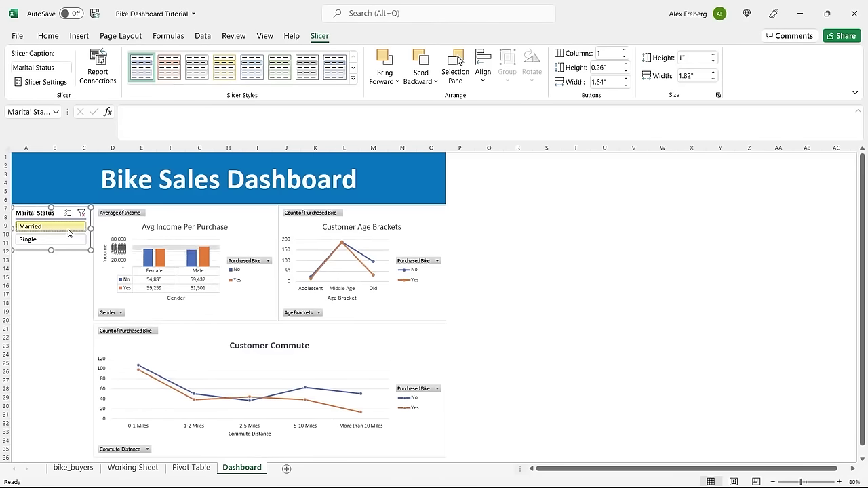
left_click(61, 241)
left_click(59, 226)
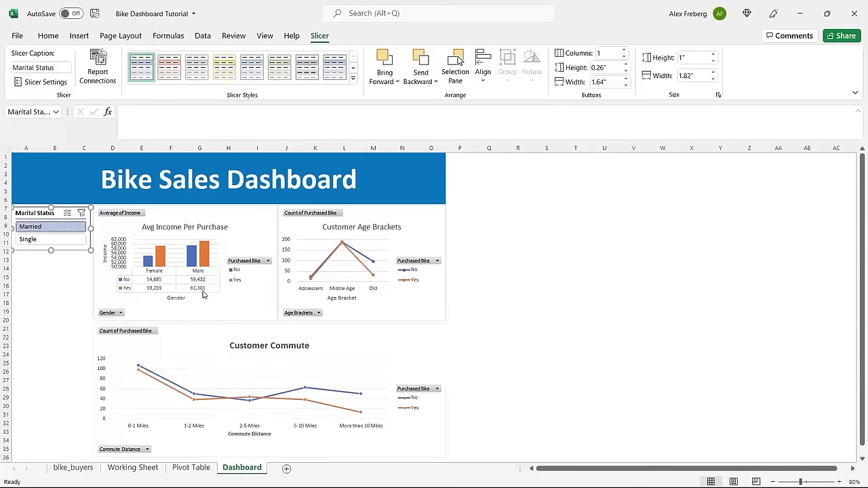
left_click(61, 243)
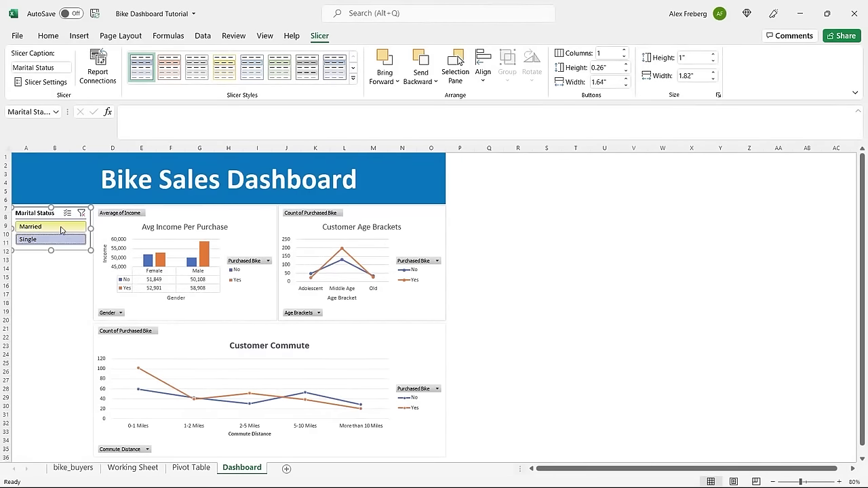
left_click(64, 226)
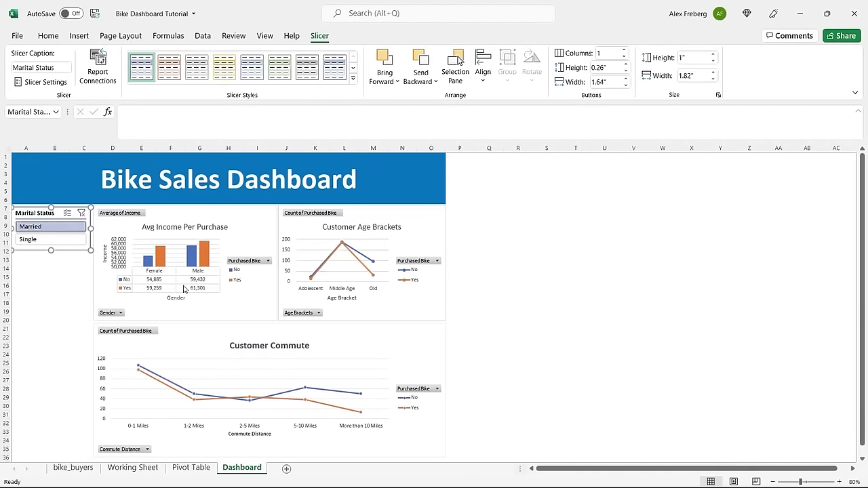
left_click(75, 241)
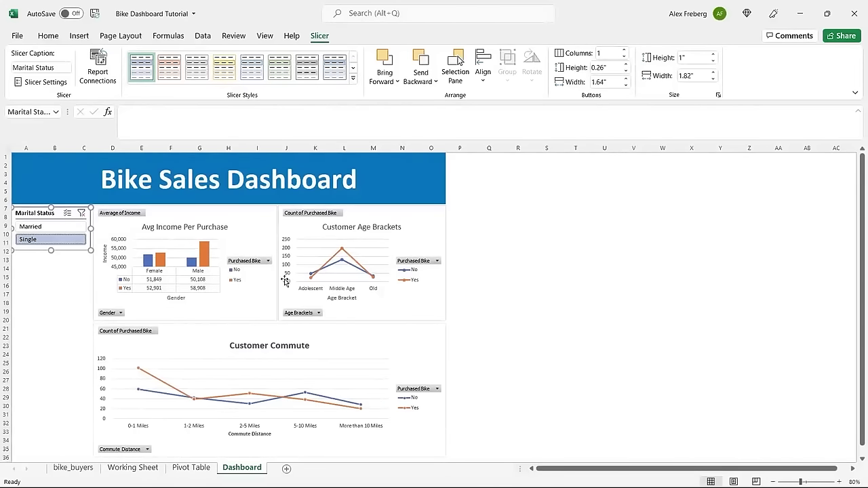
left_click(71, 226)
left_click(61, 240)
Insert Region and Education slicers for the Avg Income Per Purchase chart
left_click(263, 224)
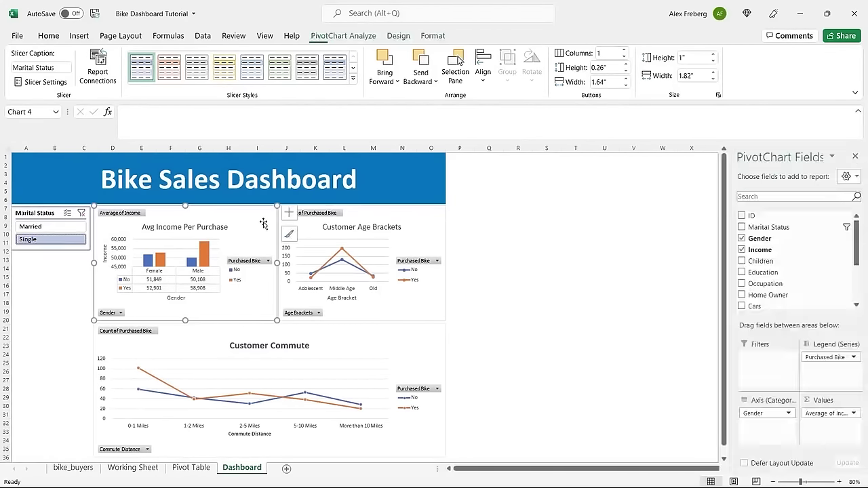
left_click(346, 35)
left_click(256, 68)
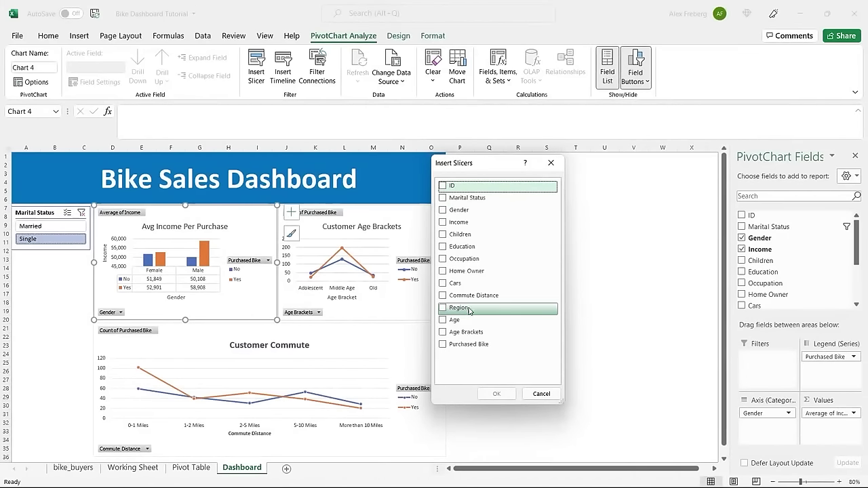
left_click(443, 311)
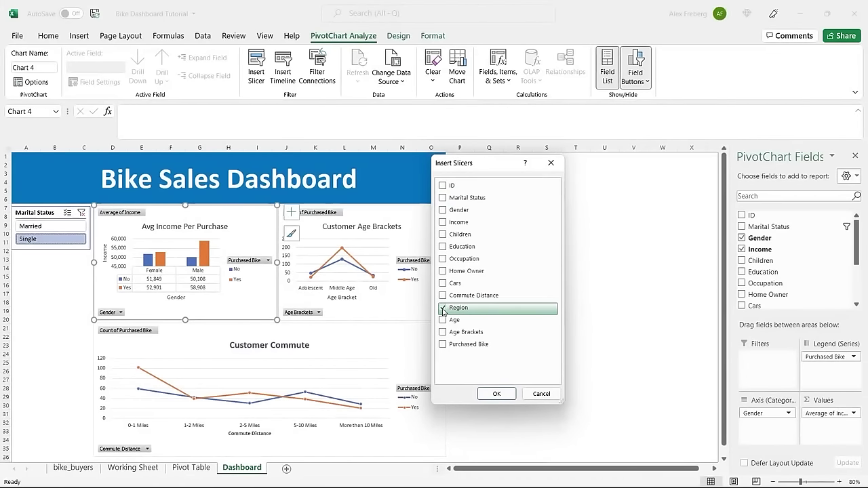
left_click(444, 248)
left_click(496, 393)
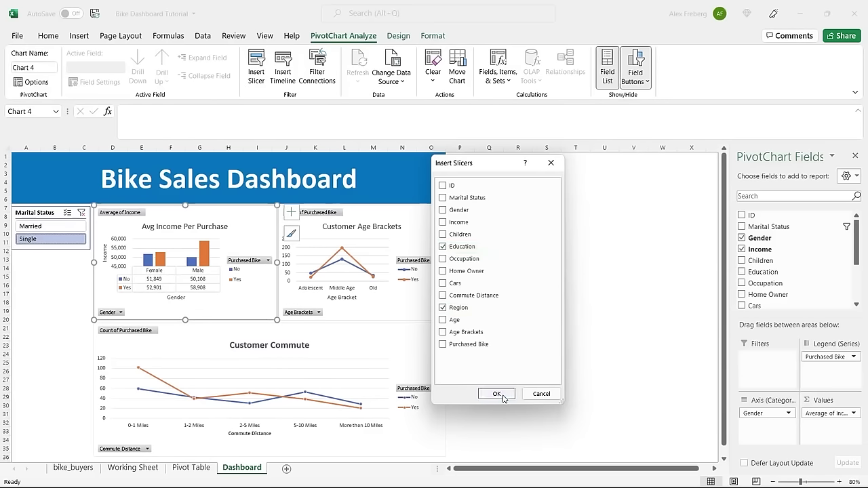
Move the Region slicer directly beneath the Marital Status slicer and resize it to about 1.32" high by 1.82" wide
left_click_drag(391, 271, 63, 260)
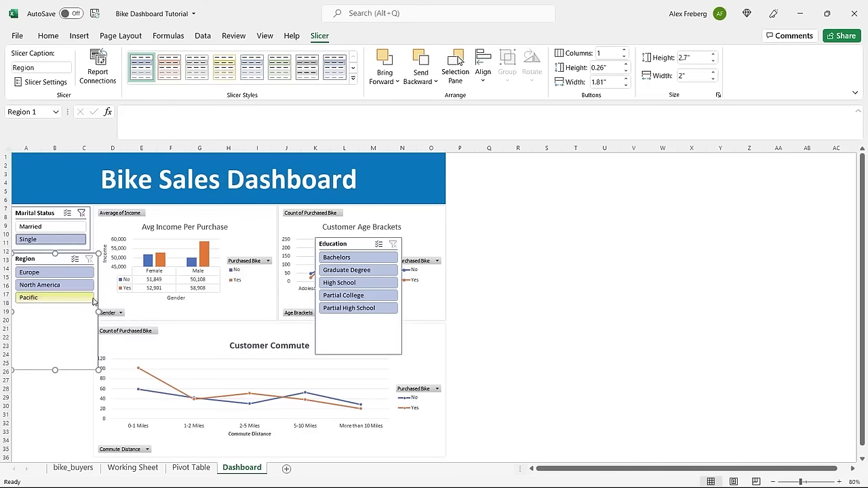
left_click_drag(98, 312, 89, 312)
left_click(500, 268)
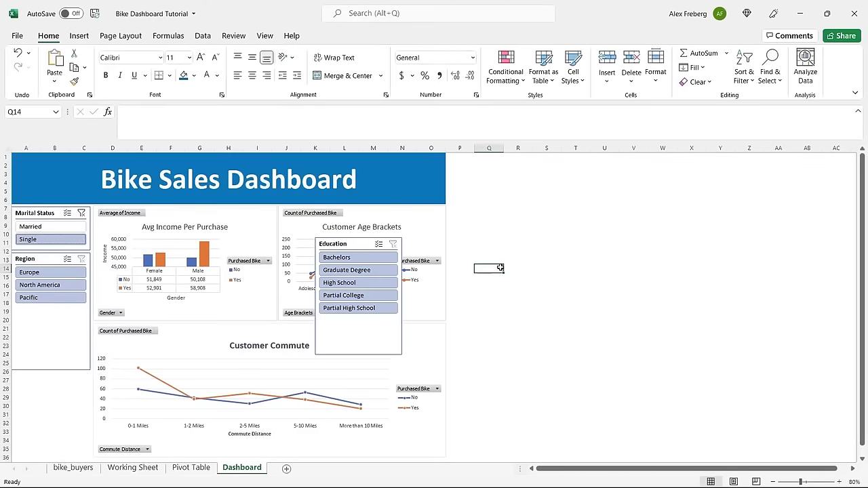
left_click(64, 317)
left_click_drag(49, 371, 52, 311)
Move the Education slicer directly beneath the Region slicer and resize it to about 1.9" high by 1.81" wide
left_click(358, 242)
left_click_drag(358, 243, 43, 322)
left_click_drag(100, 374, 90, 373)
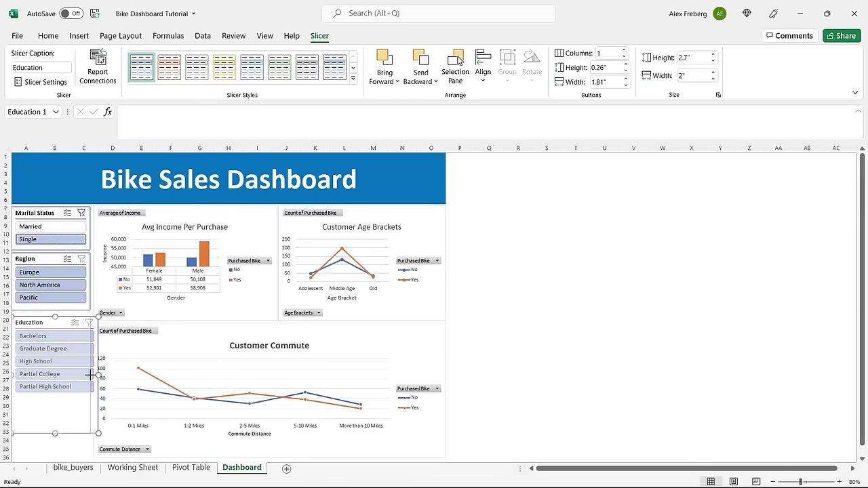
left_click_drag(90, 374, 90, 374)
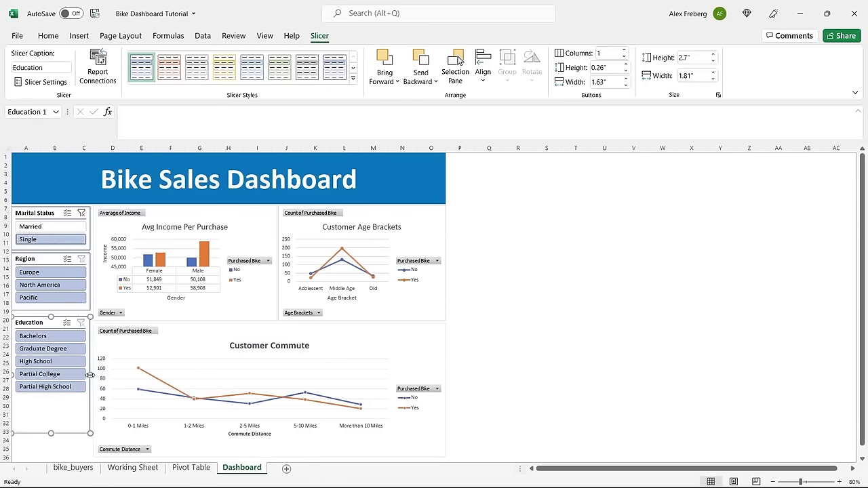
left_click(488, 294)
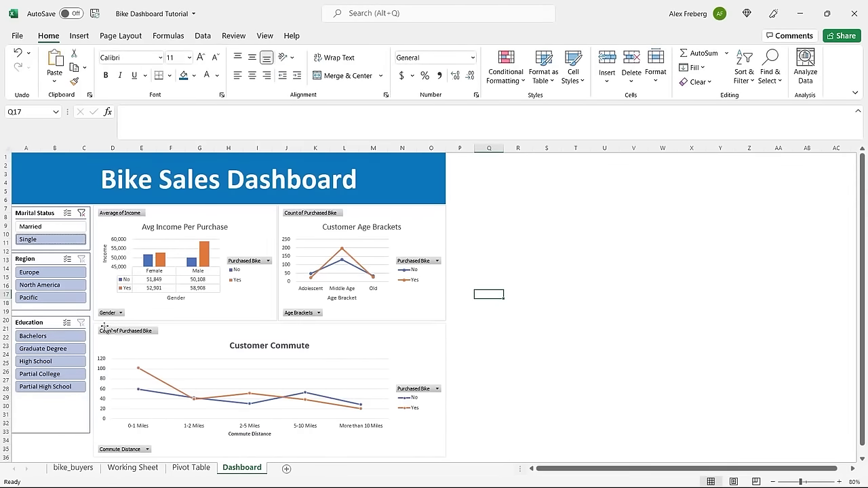
left_click(54, 325)
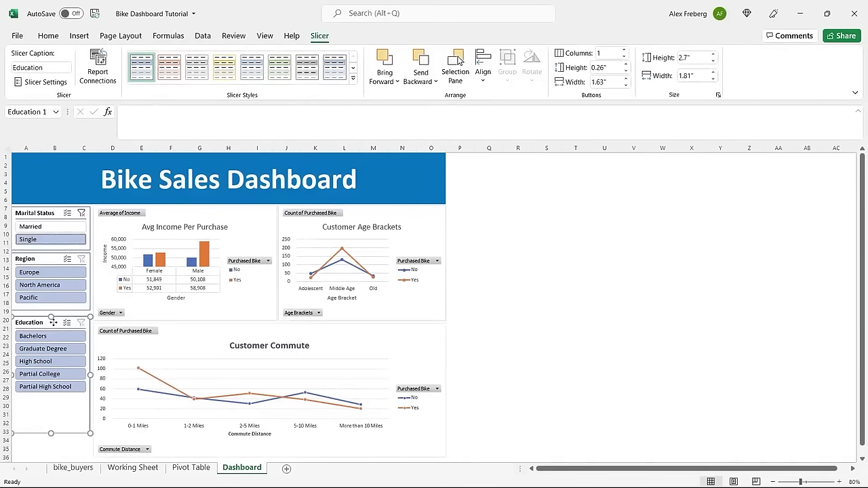
left_click_drag(53, 322, 53, 319)
left_click_drag(51, 432, 51, 396)
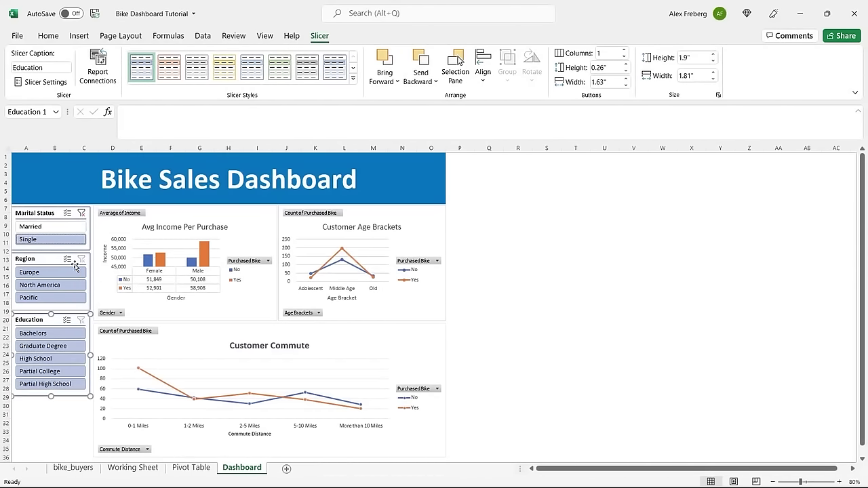
Filter the Avg Income Per Purchase chart by Europe with the Region slicer
left_click(52, 255)
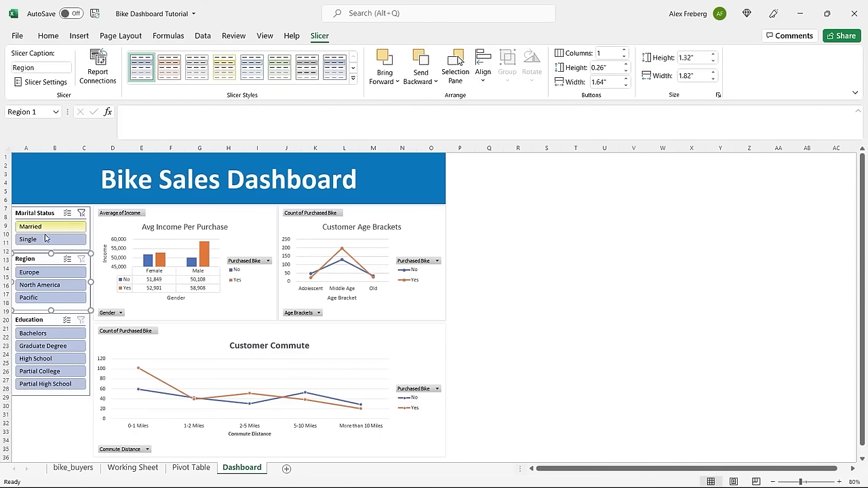
left_click(44, 274)
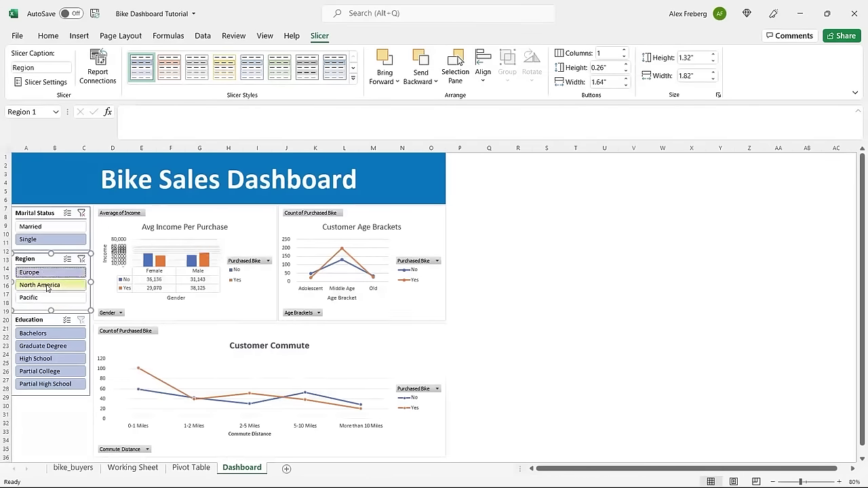
left_click(34, 297, "ctrl")
left_click_drag(48, 275, 48, 285)
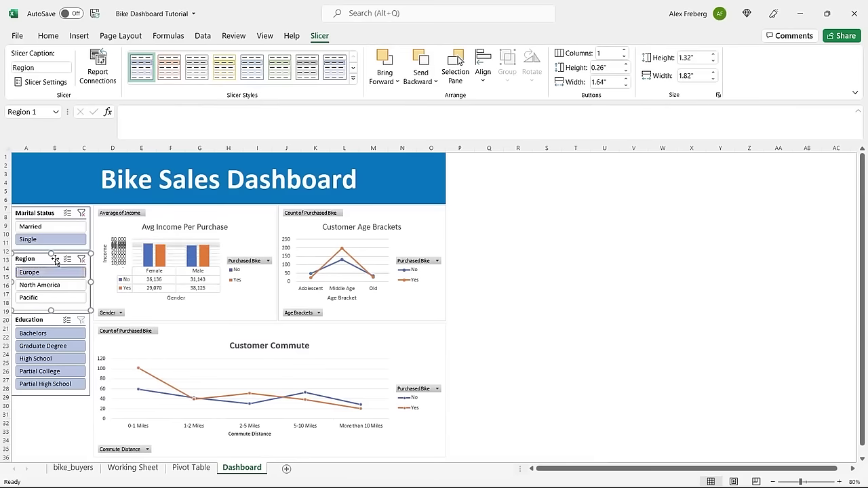
Connect the Region slicer to PivotTable33, PivotTable34 and PivotTable35 as well through its report connections
left_click(98, 68)
left_click(408, 285)
left_click(408, 297)
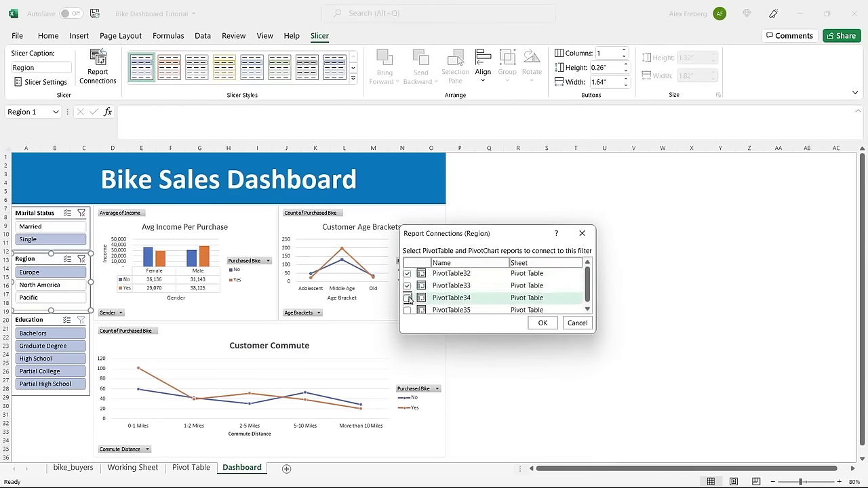
left_click(407, 310)
left_click(544, 322)
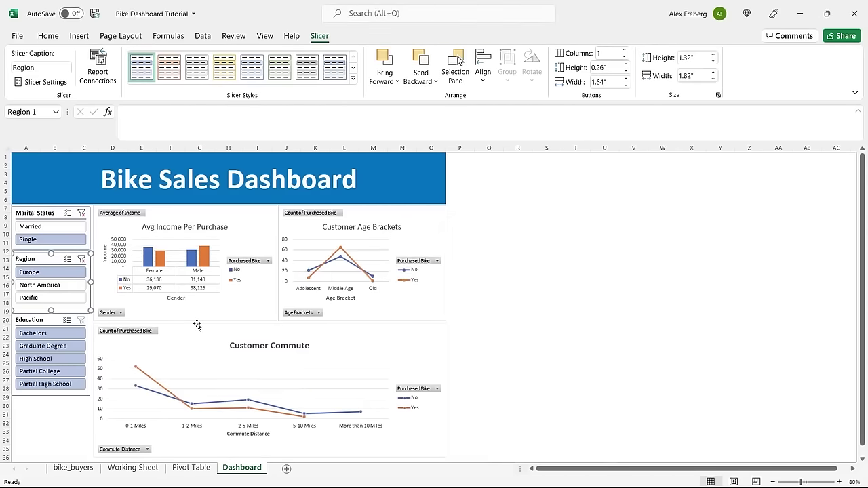
Connect the Education slicer to PivotTable33, PivotTable34 and PivotTable35 as well through its report connections
left_click(52, 321)
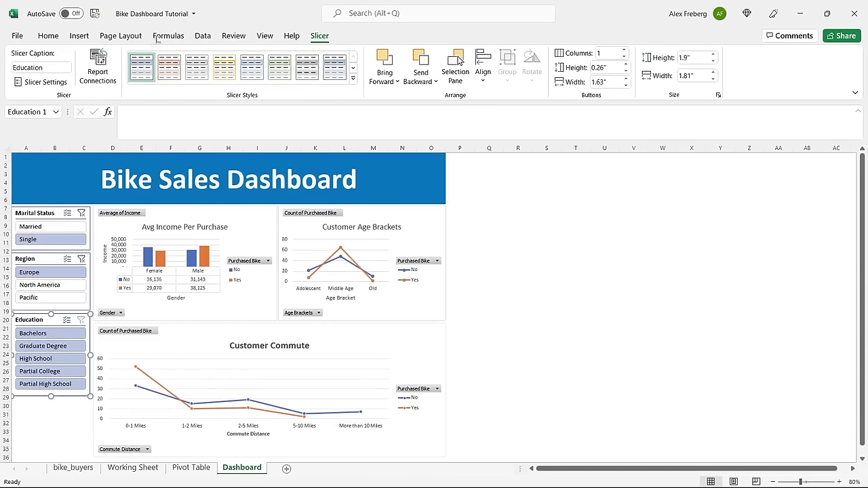
left_click(96, 65)
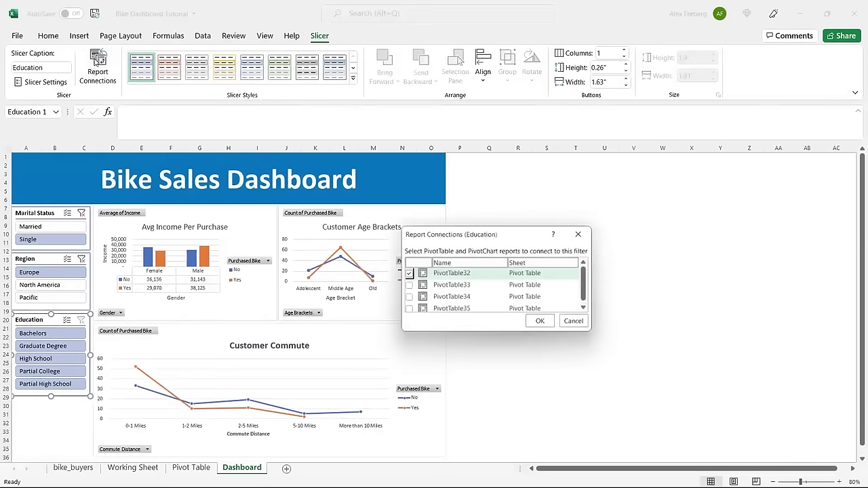
left_click(407, 286)
left_click(407, 298)
left_click(407, 310)
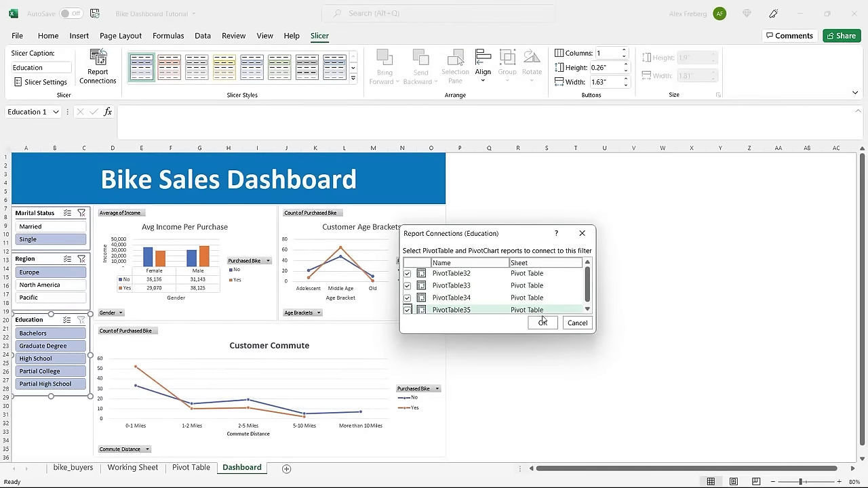
left_click(542, 323)
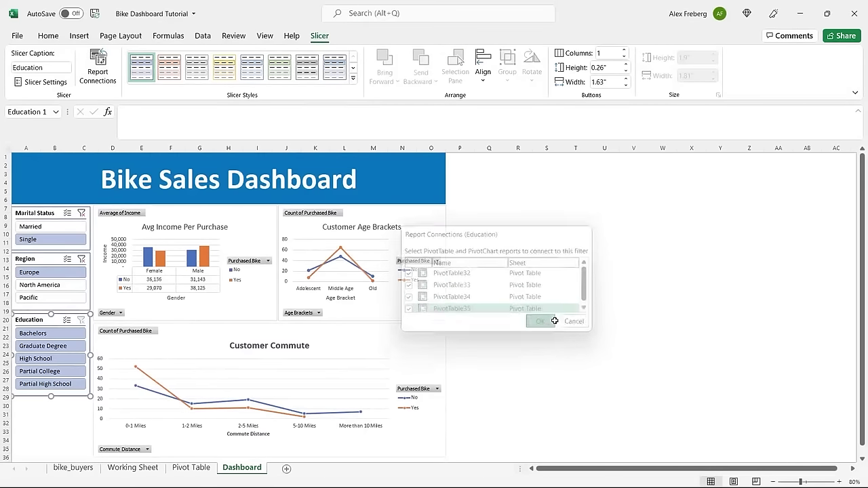
Test the Education slicer by filtering the charts to Partial High School, and clear both the Region and Education filters
left_click(64, 383)
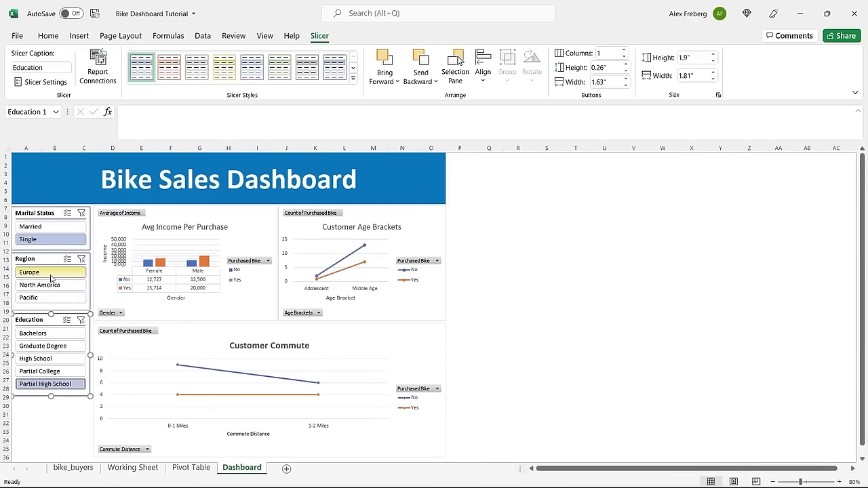
left_click(81, 259)
left_click(81, 319)
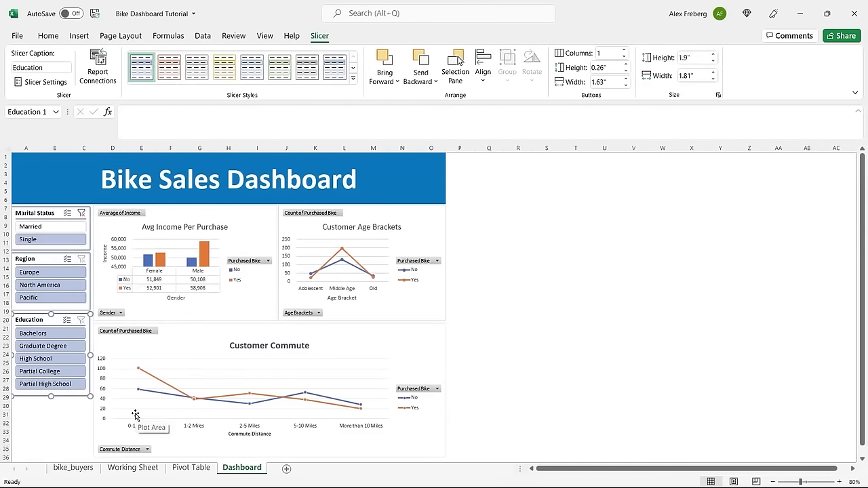
Filter the charts by Bachelors in Europe, clear the Region filter, and switch the Education filter to Graduate Degree for comparison
left_click(58, 335)
left_click(48, 272)
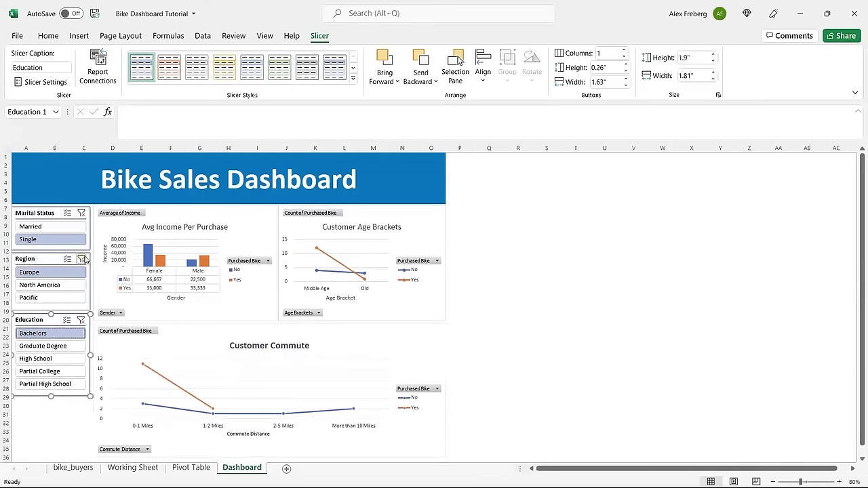
left_click(82, 259)
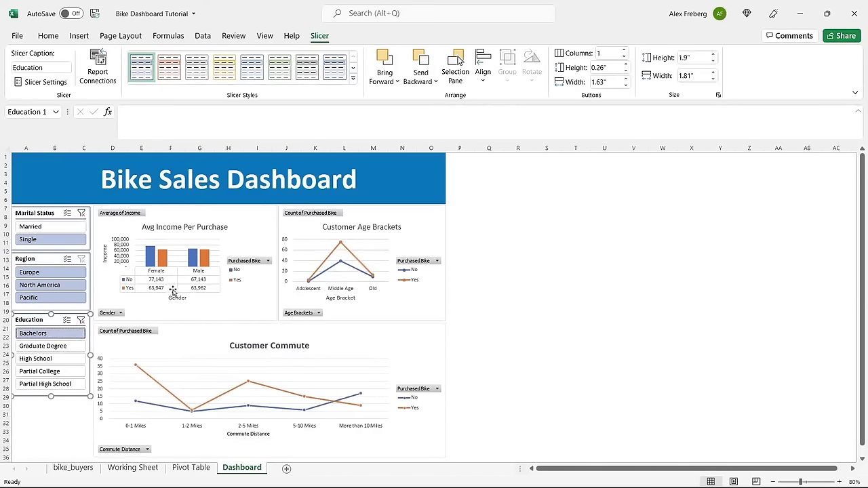
left_click(59, 335)
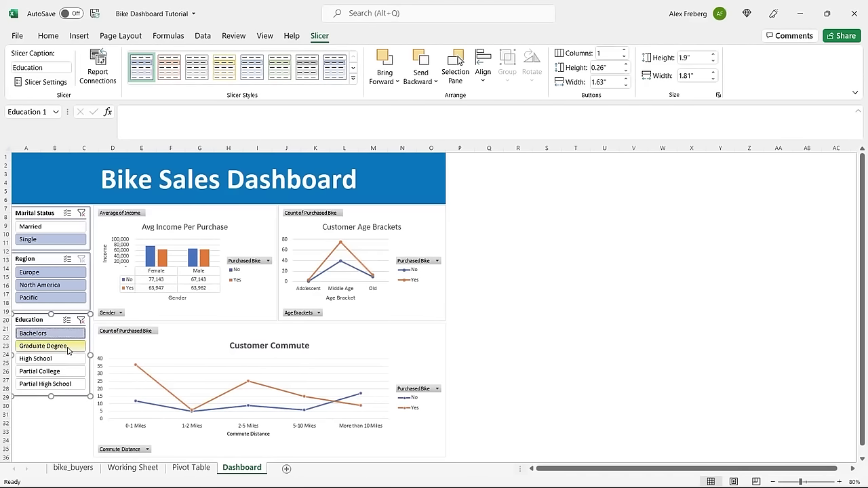
left_click(68, 348)
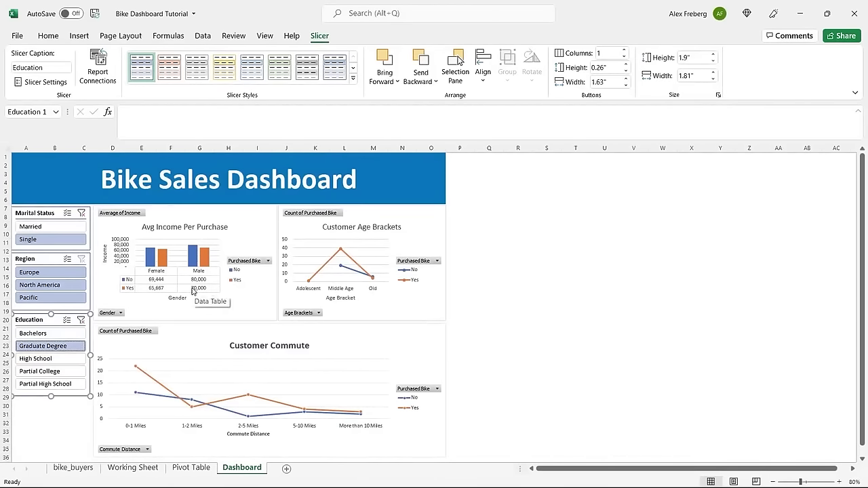
Clear the Education and Marital Status filters so the charts cover all customers
left_click(81, 319)
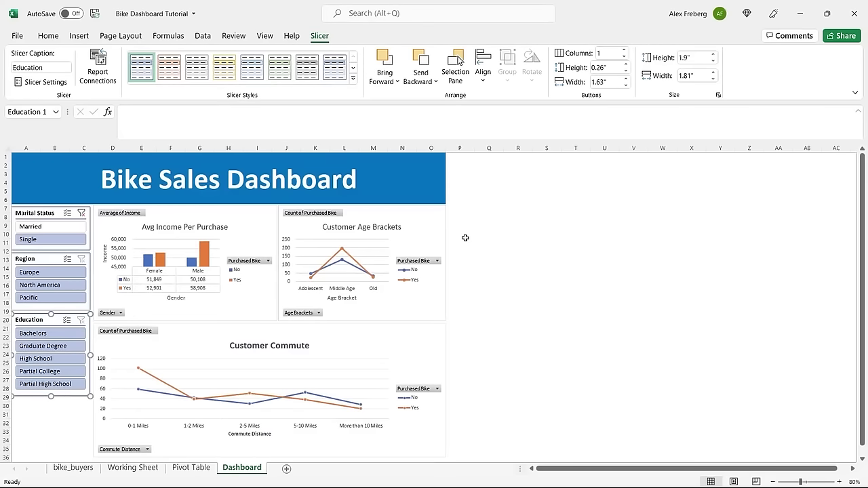
left_click(81, 213)
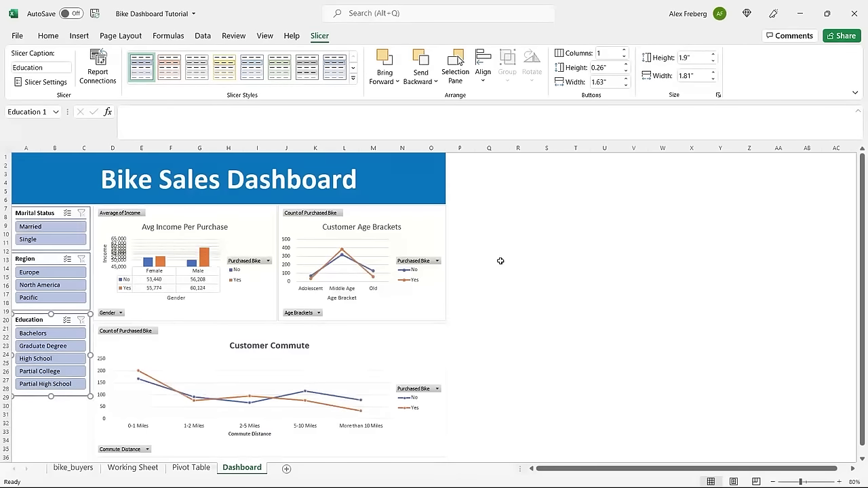
Change the fill of the Bike Sales Dashboard title banner to a darker shade of the blue theme colour
left_click(411, 174)
left_click(194, 75)
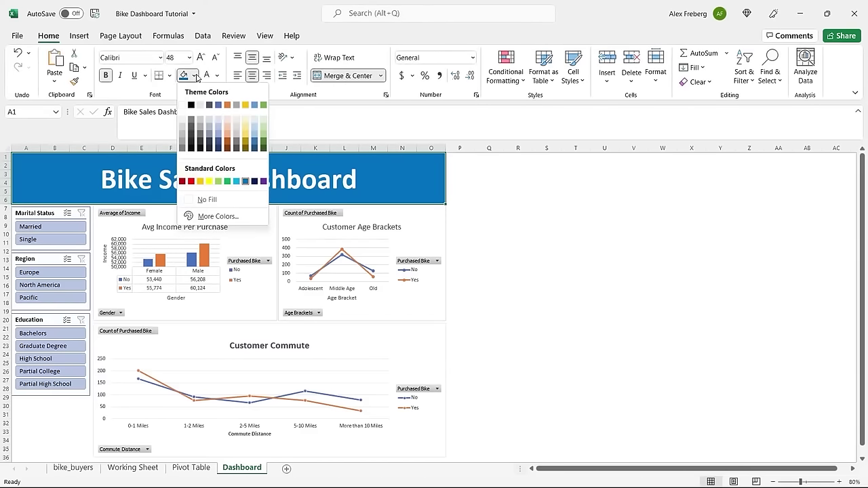
left_click(218, 142)
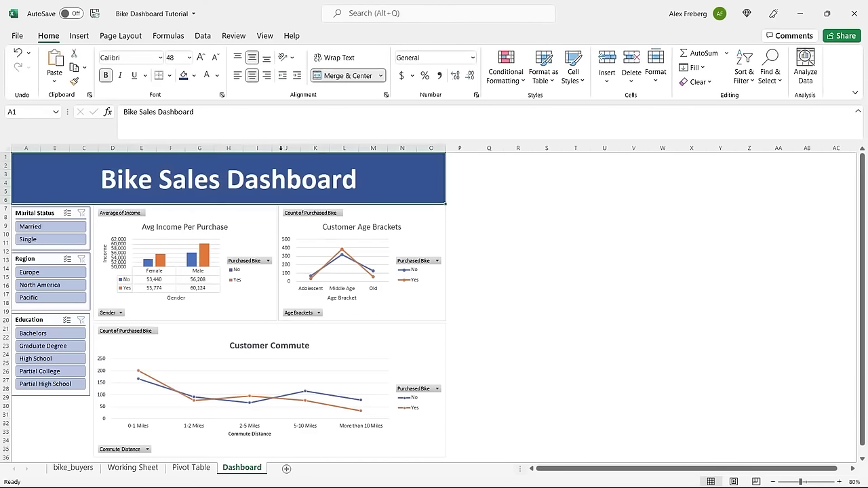
left_click(501, 242)
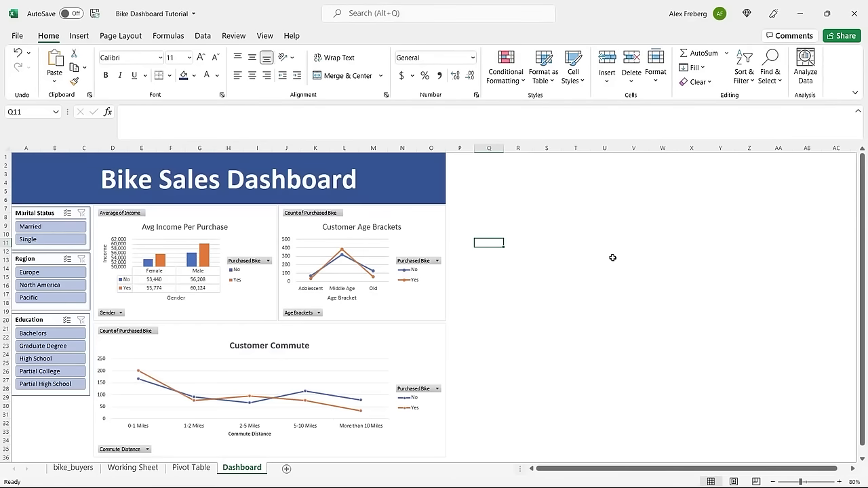